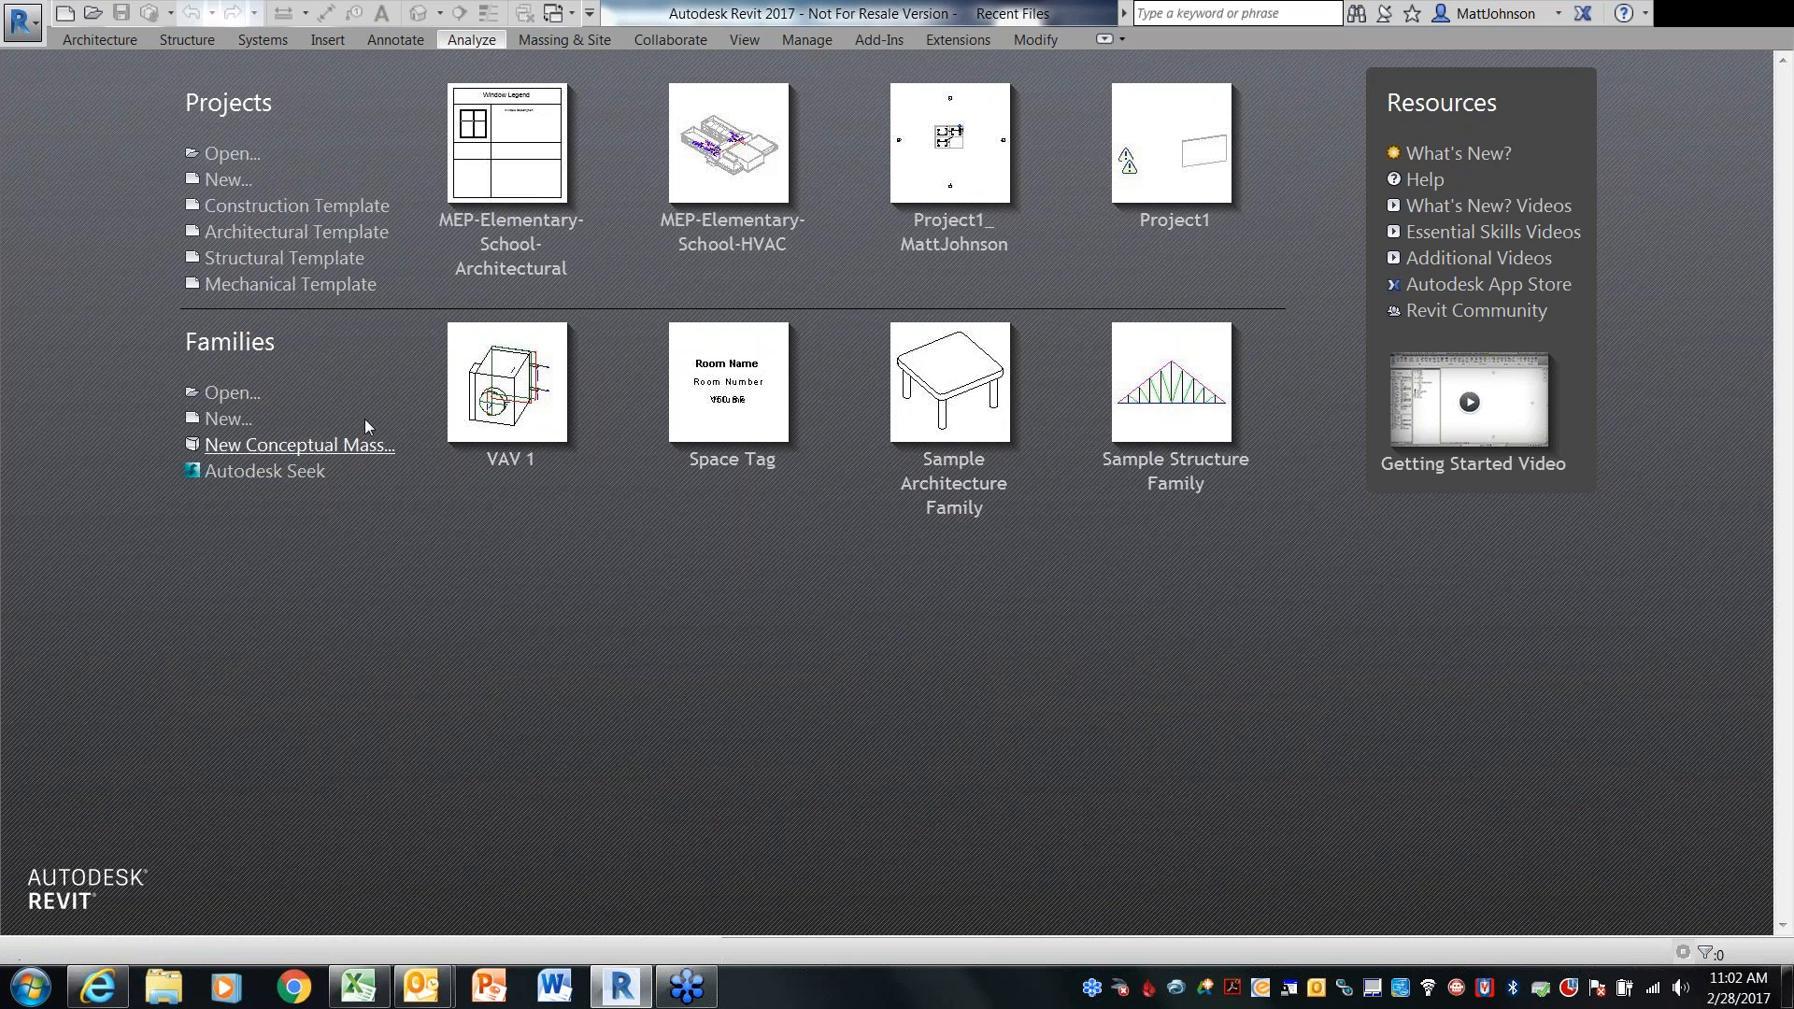
# Create a new family from the Mechanical Equipment template
pyautogui.click(232, 419)
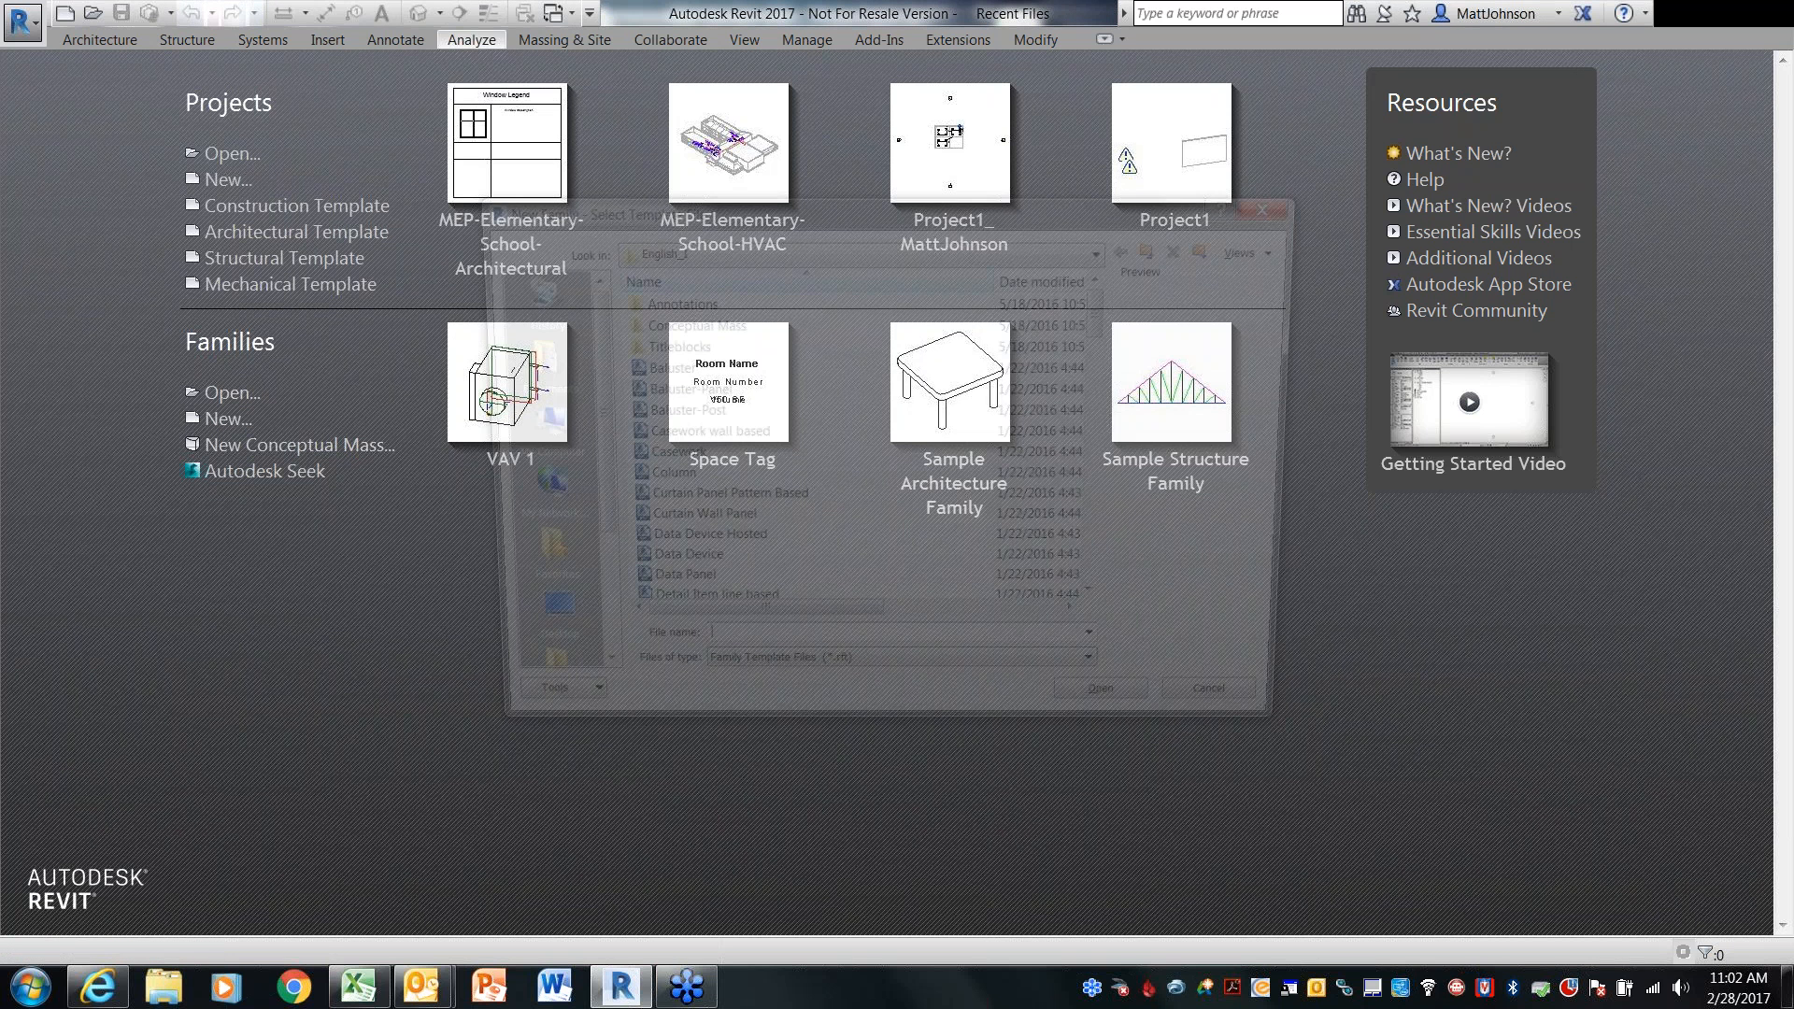
pyautogui.moveTo(1111, 316); pyautogui.dragTo(1119, 473)
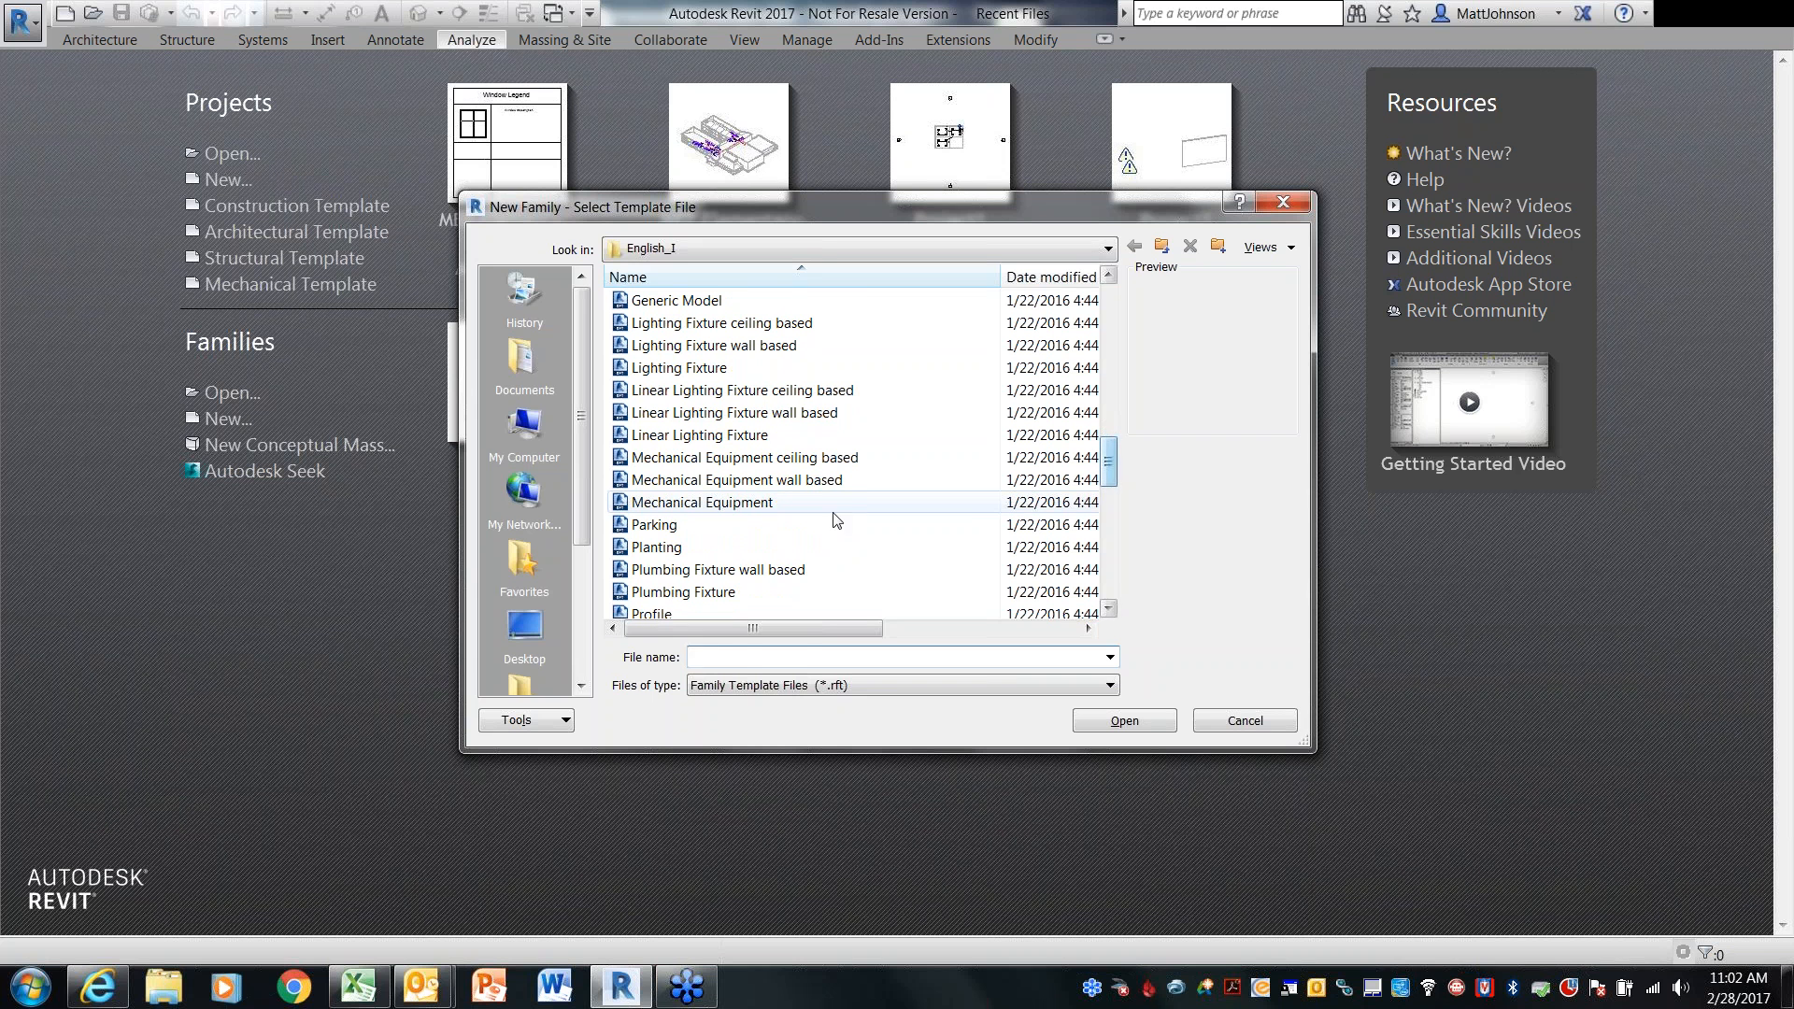
pyautogui.click(745, 504)
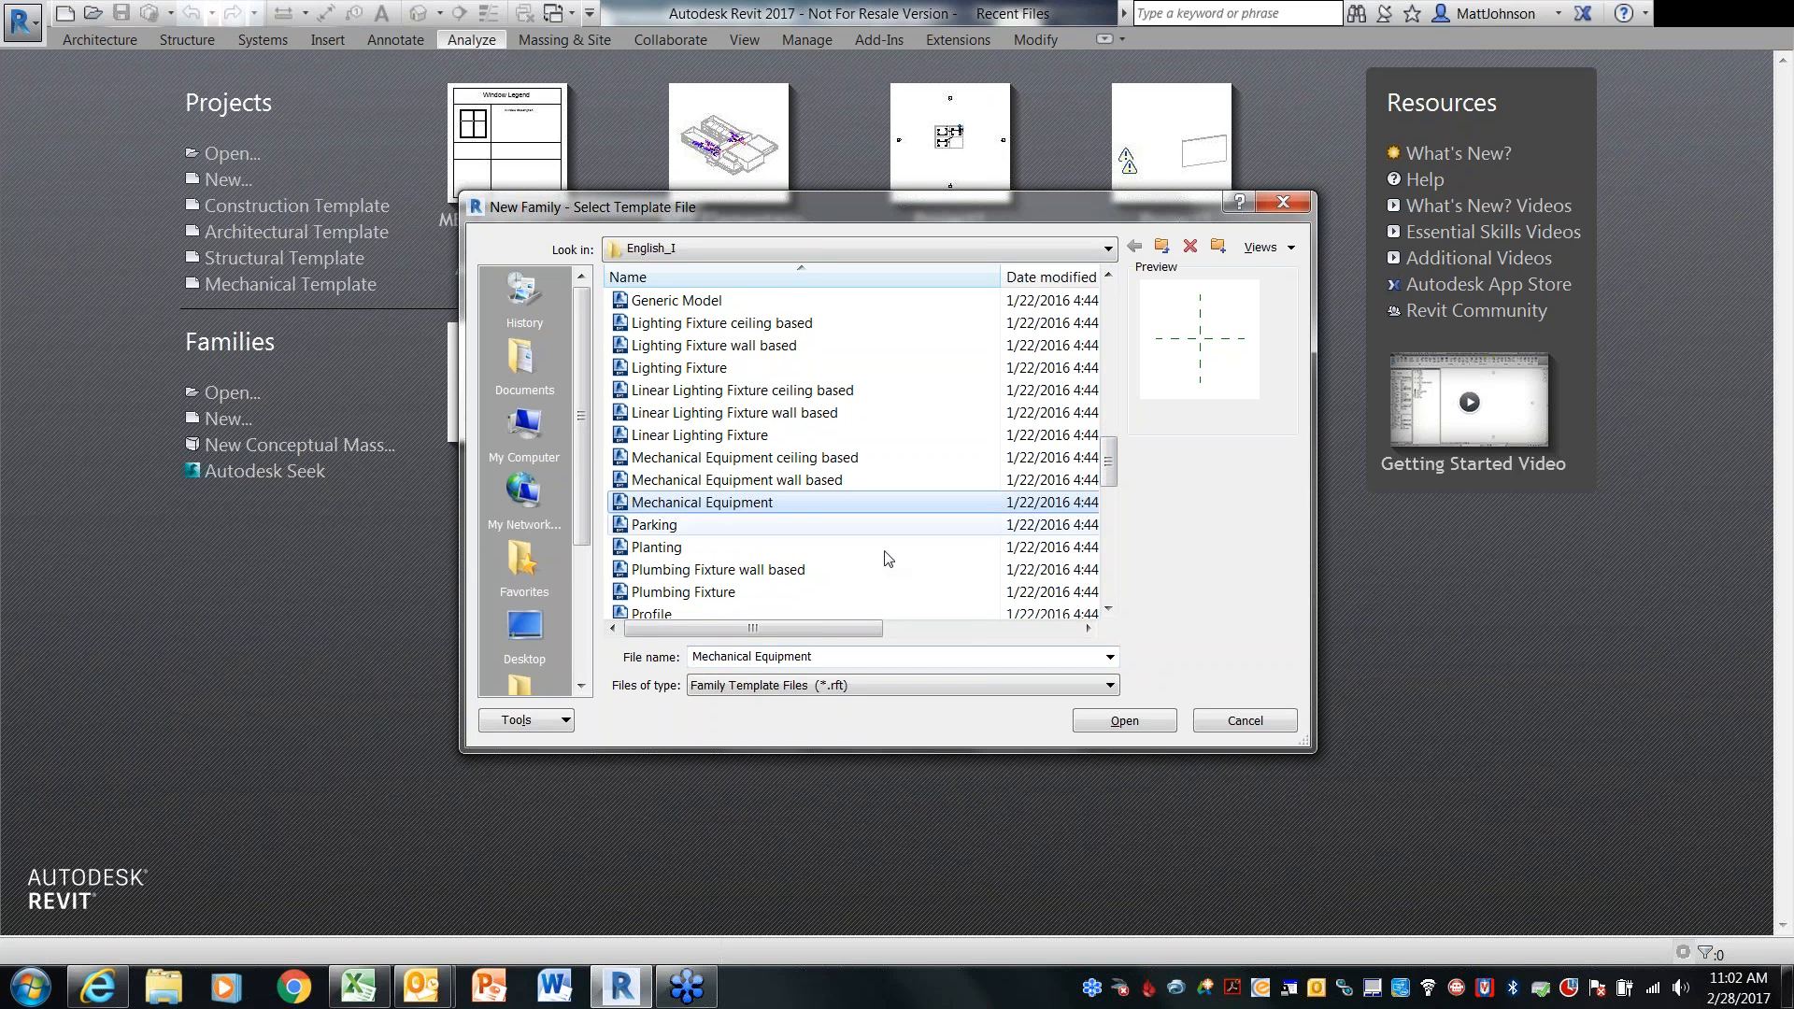
pyautogui.click(1108, 721)
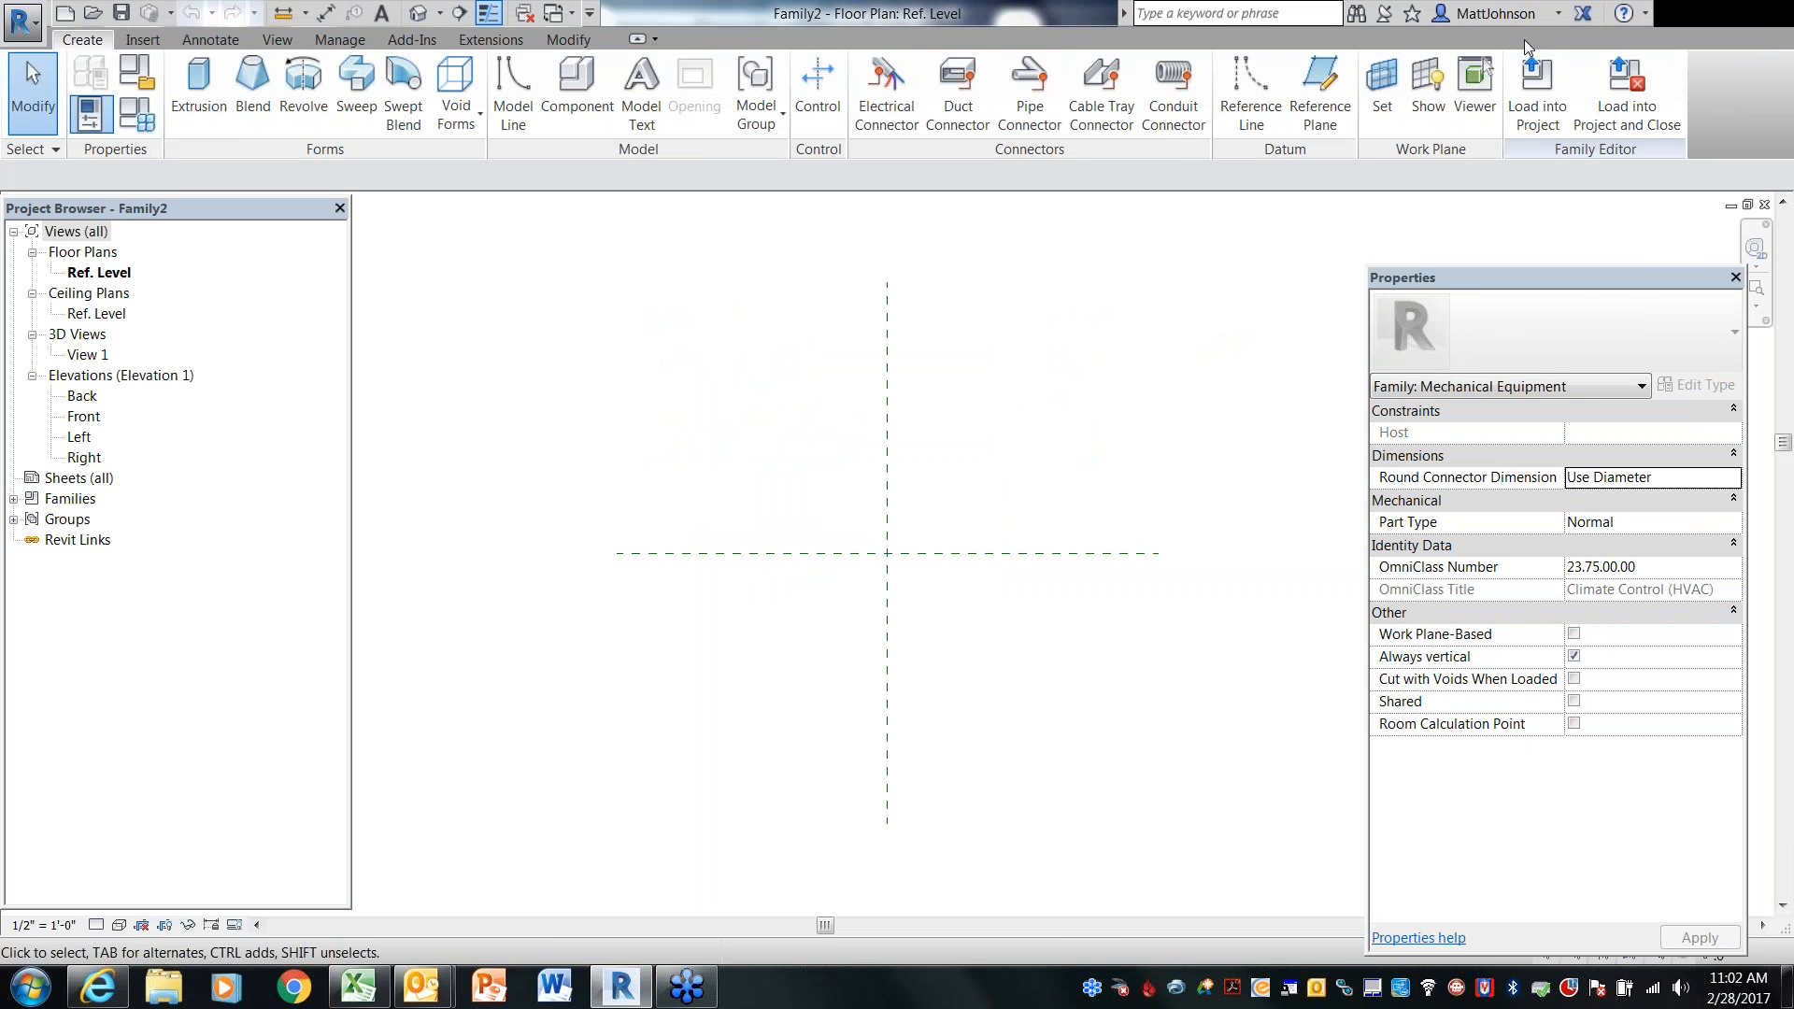
pyautogui.click(1619, 280)
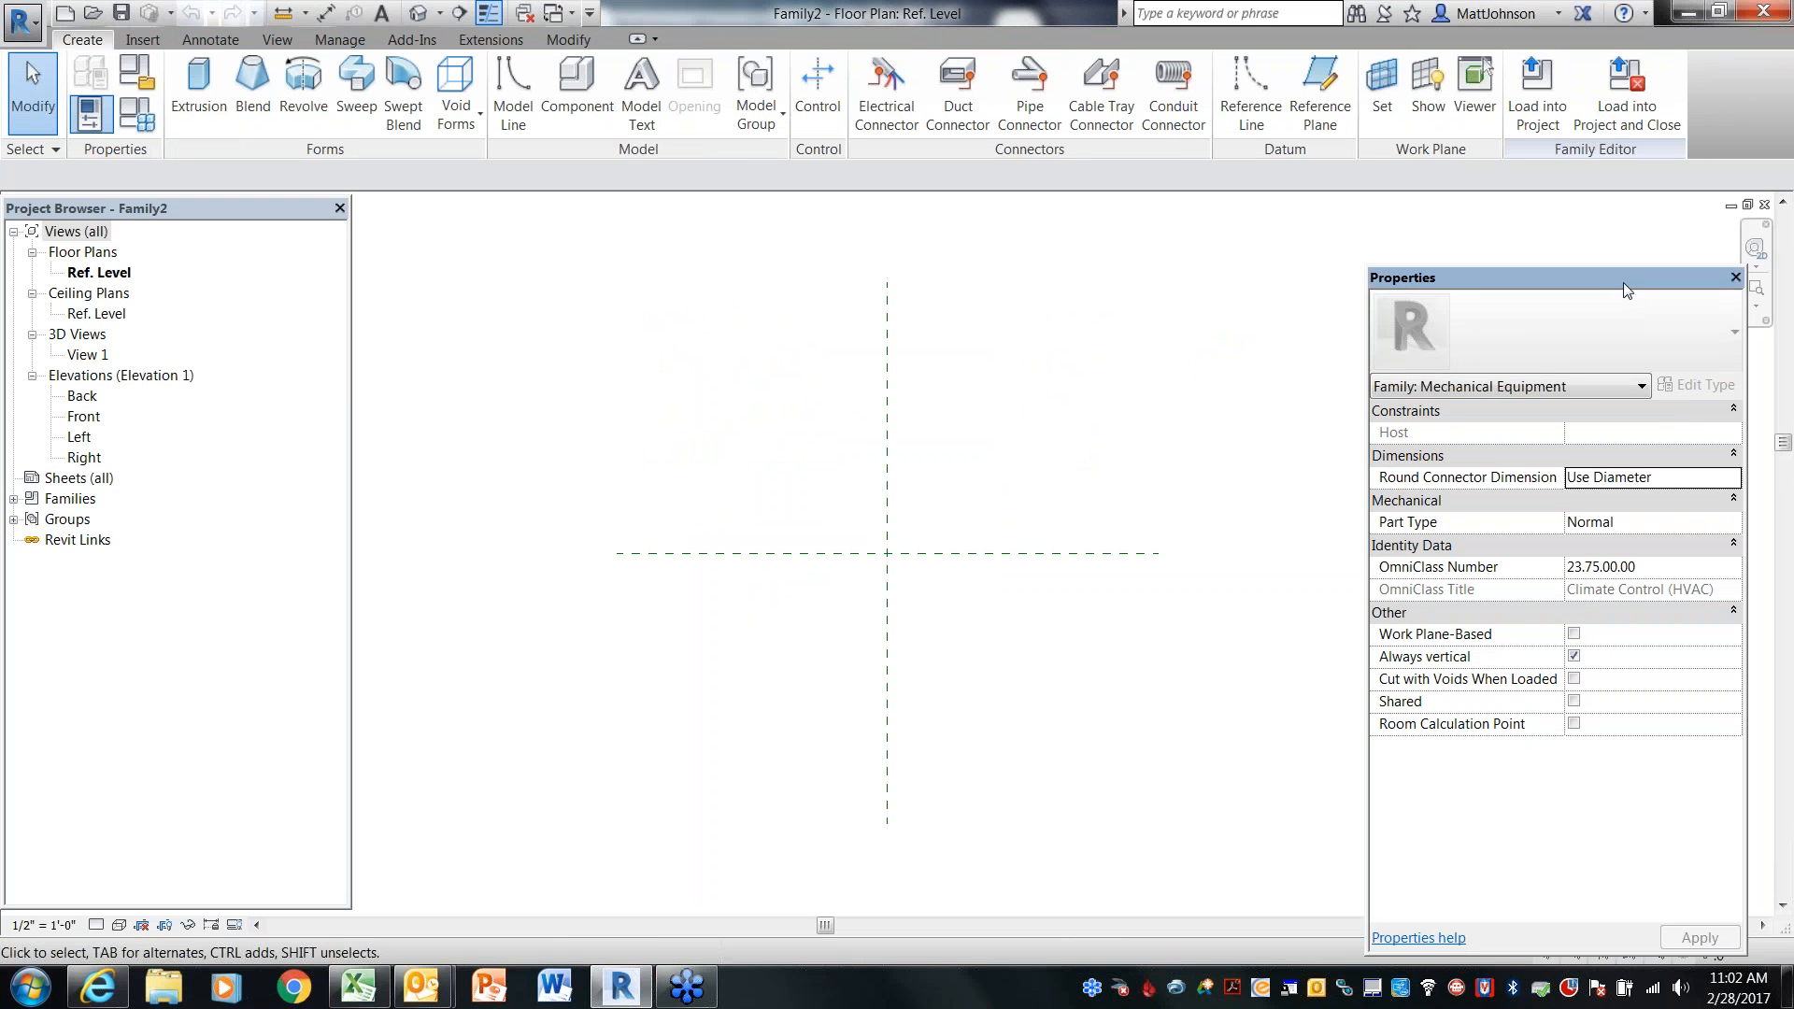
pyautogui.moveTo(1632, 229); pyautogui.dragTo(1628, 216)
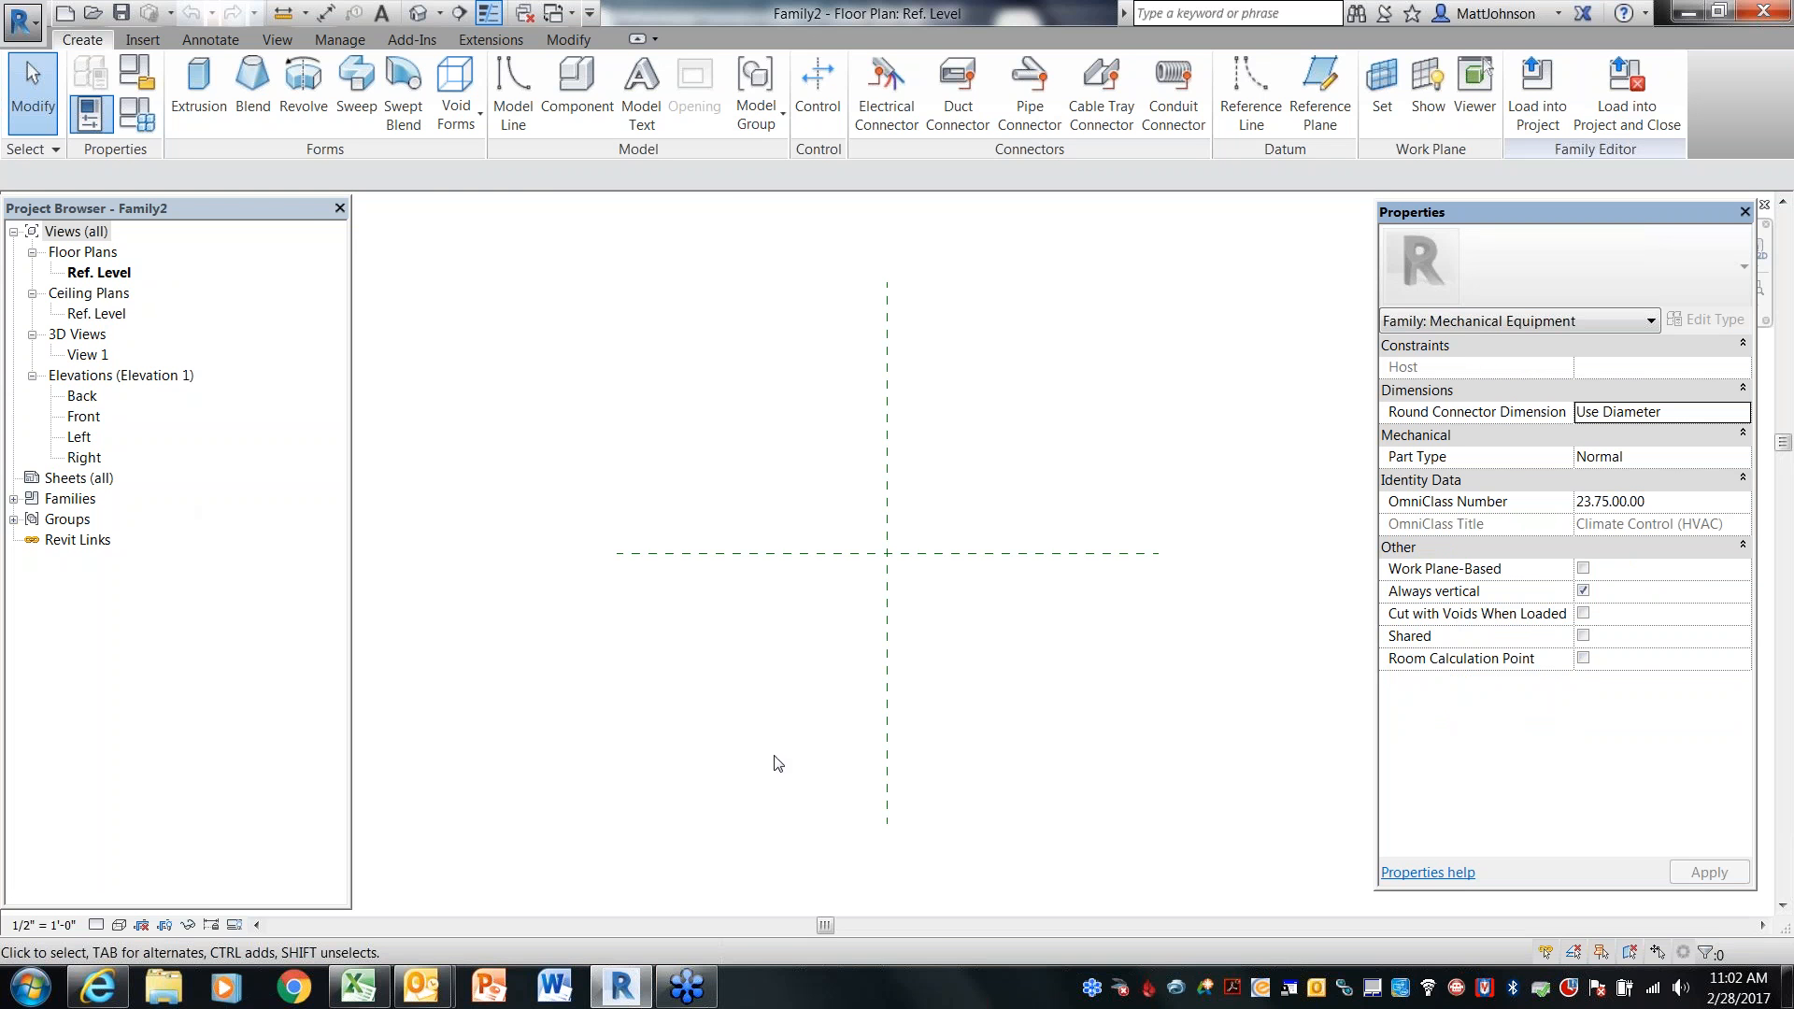
# Examine the two center reference planes in the Ref. Level floor plan
pyautogui.scroll(1, 896, 589)
pyautogui.scroll(2, 858, 547)
pyautogui.moveTo(858, 548); pyautogui.dragTo(906, 609, button='middle')
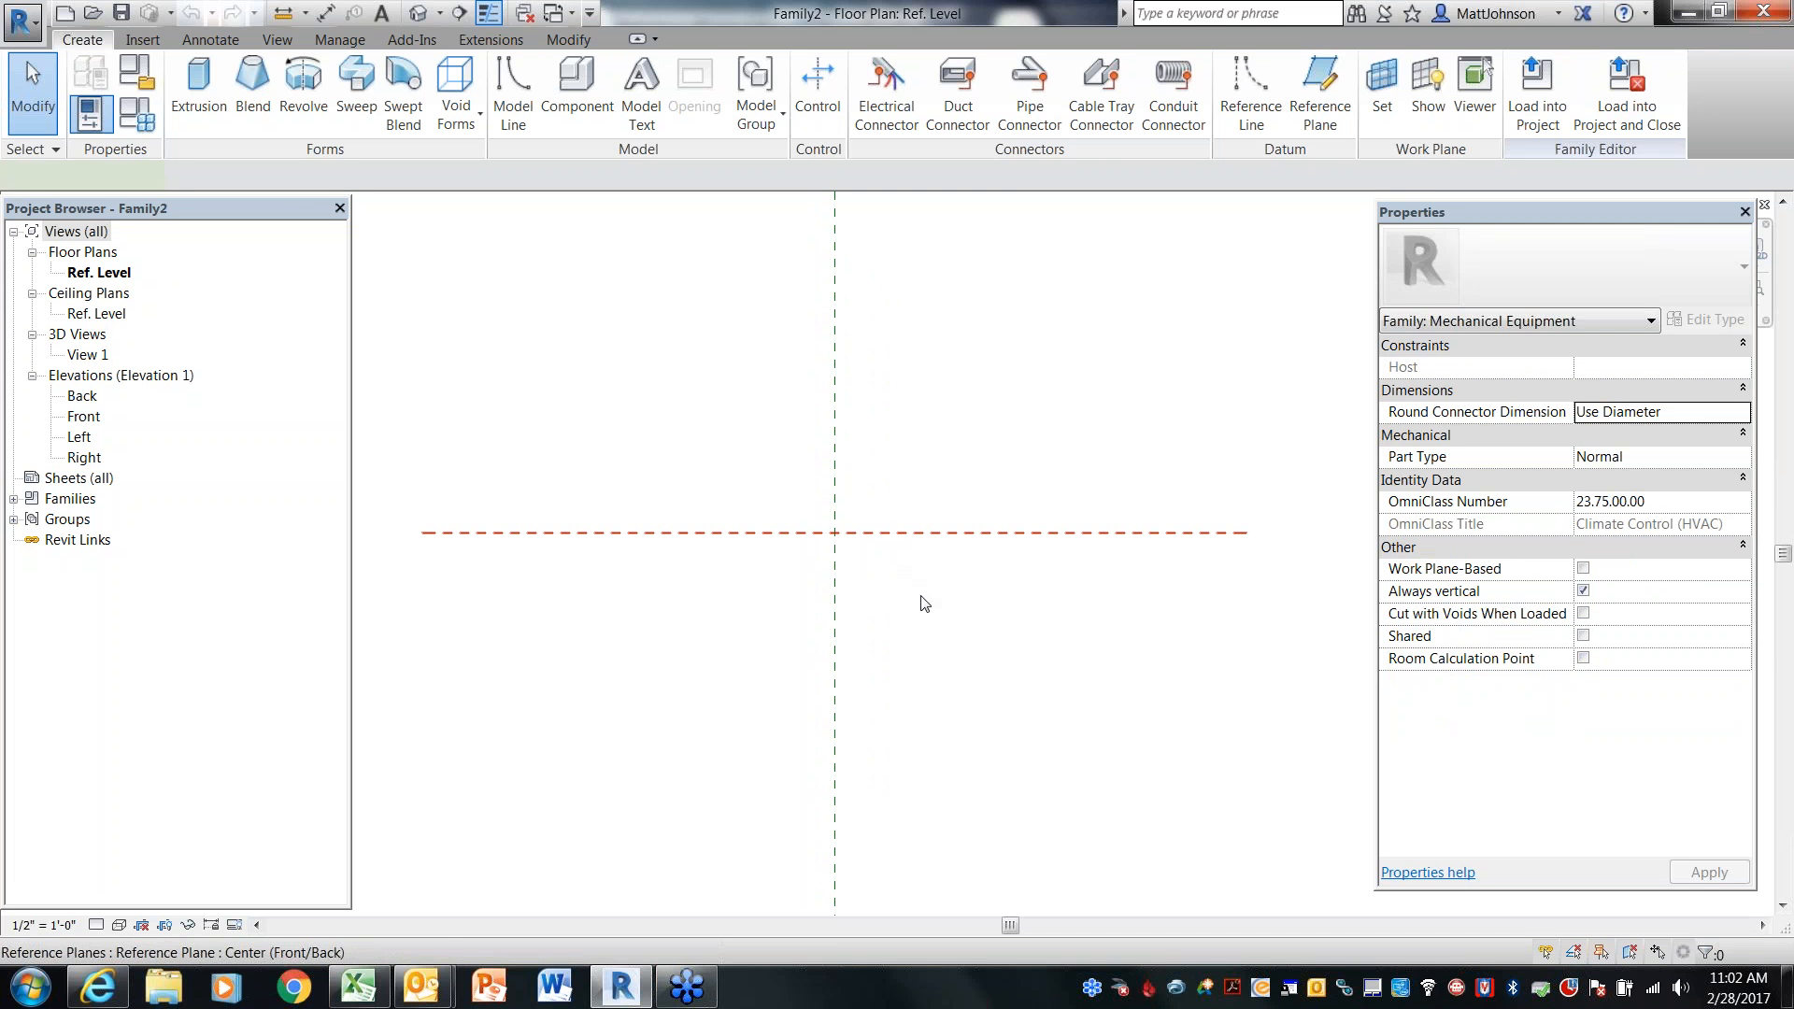
pyautogui.click(921, 601)
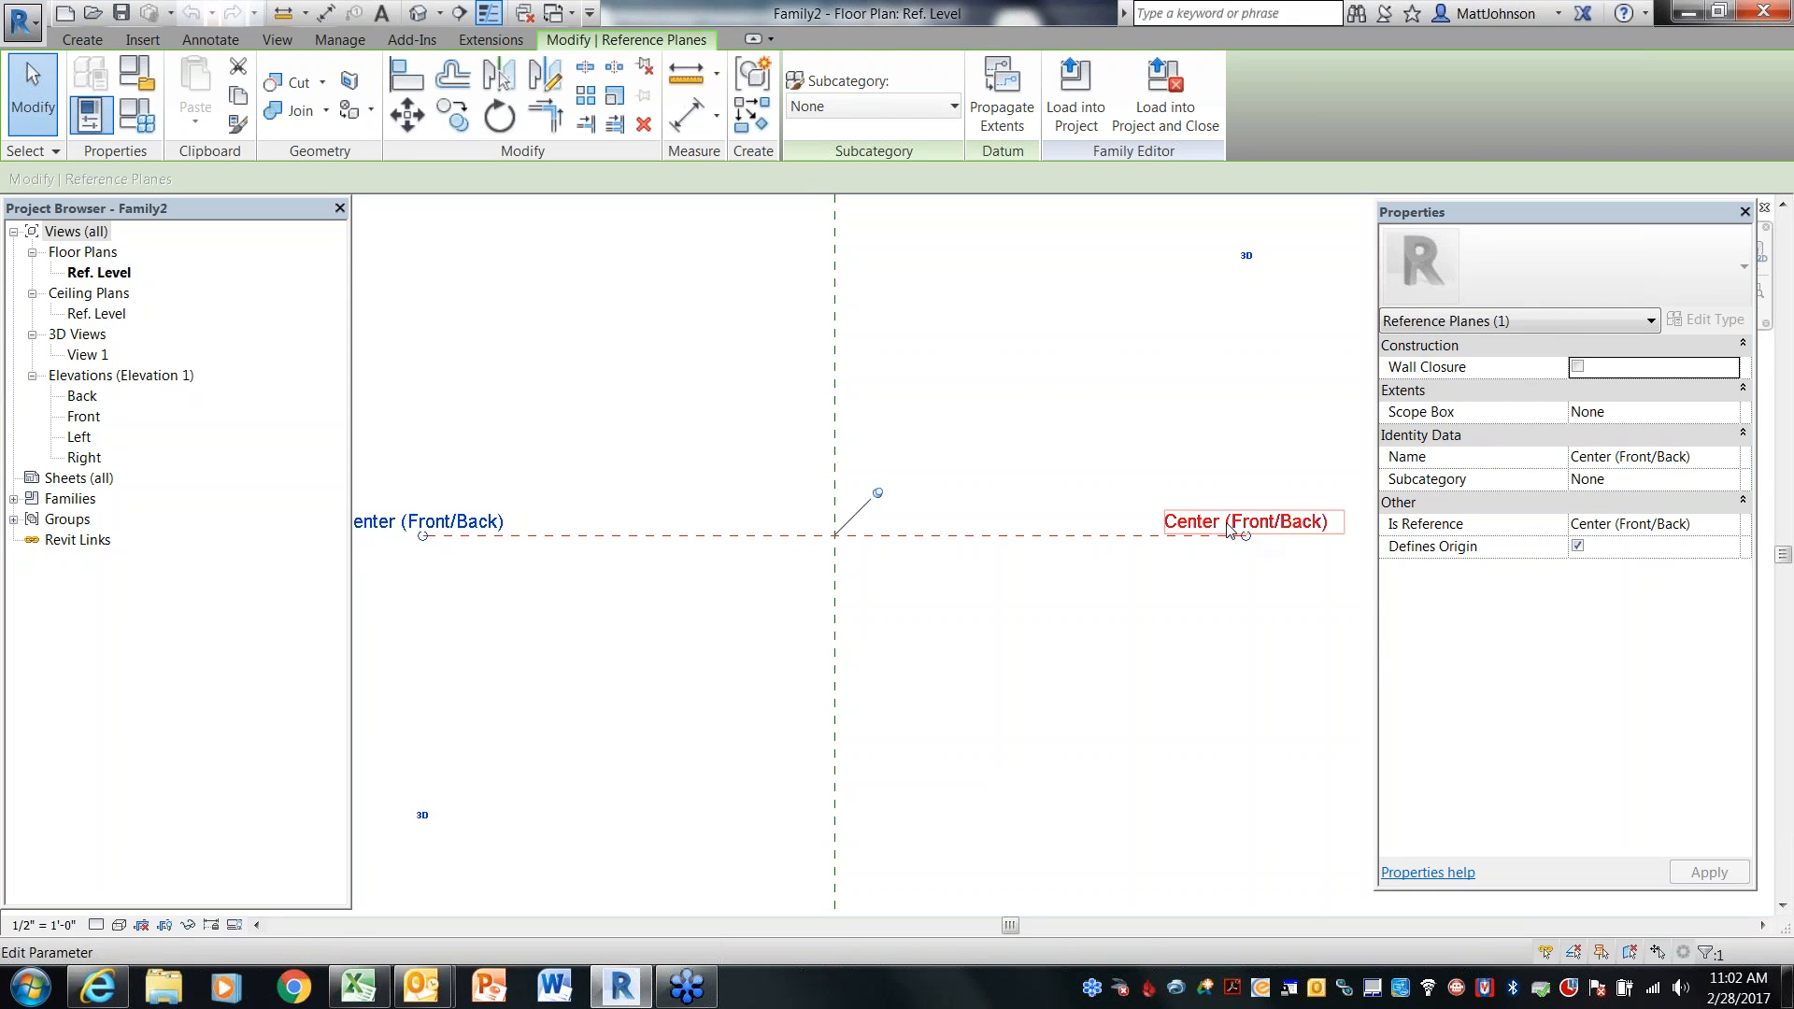
pyautogui.click(979, 620)
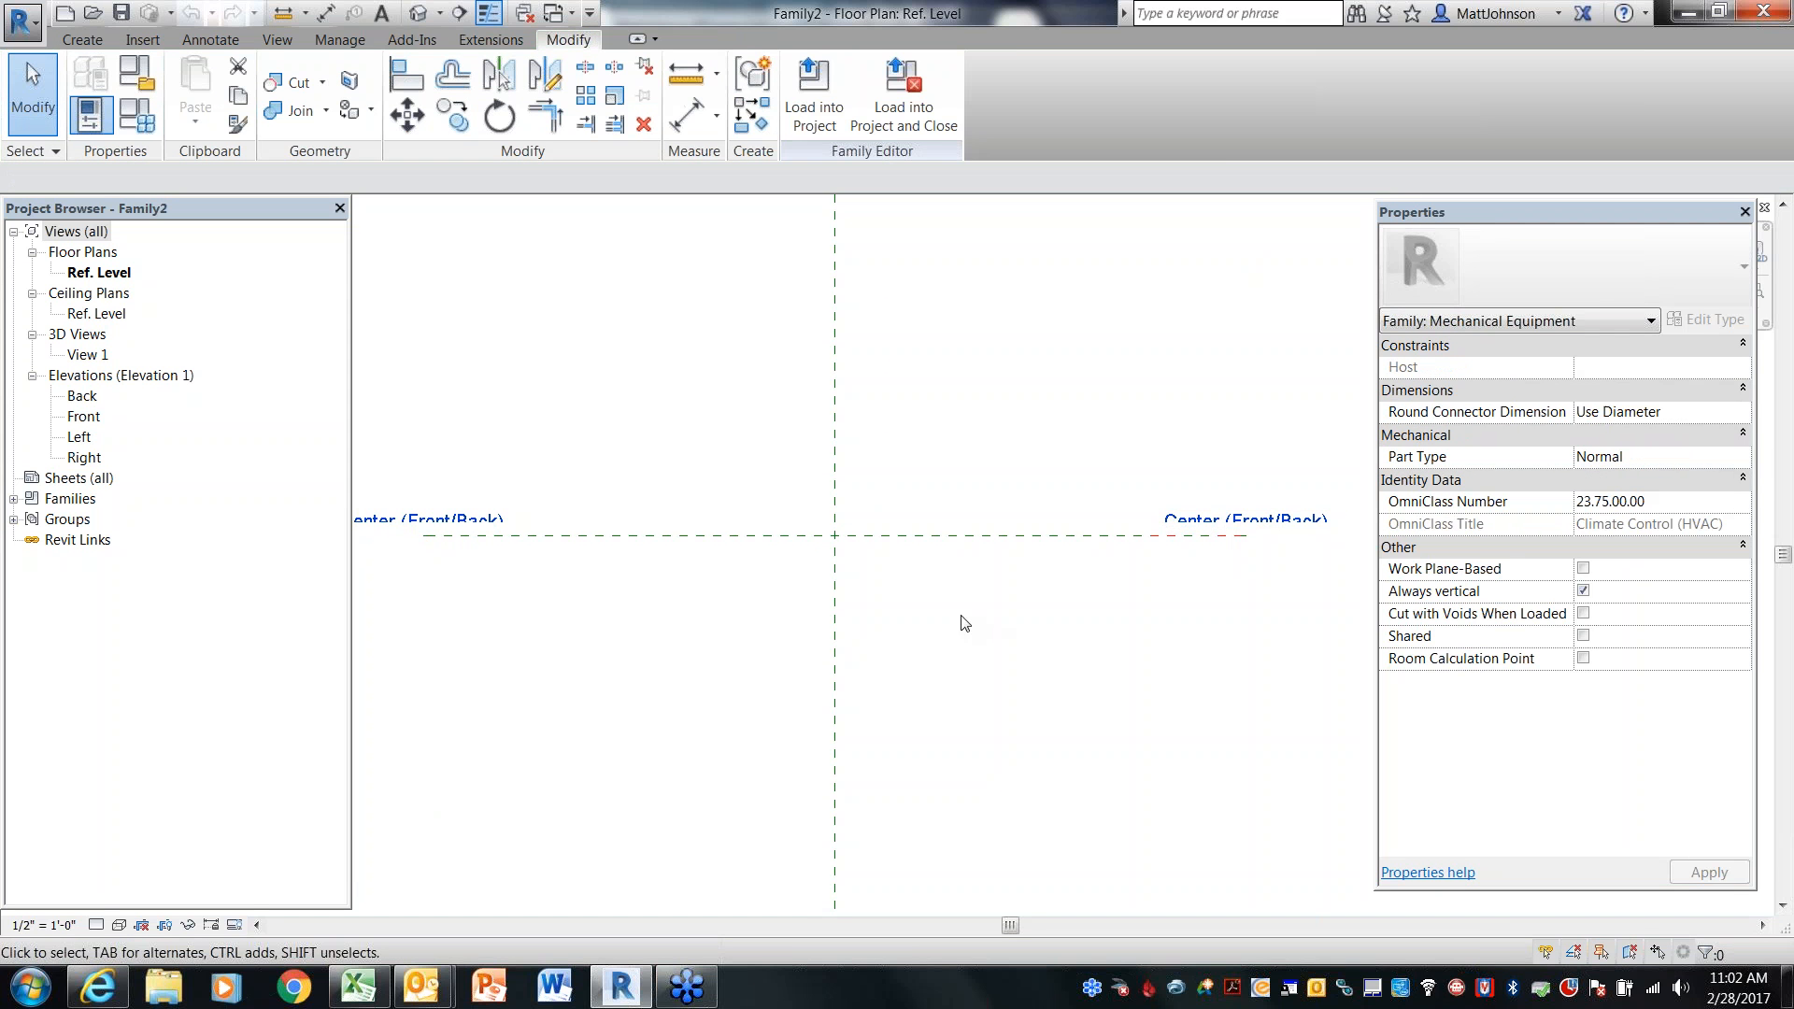
pyautogui.click(838, 618)
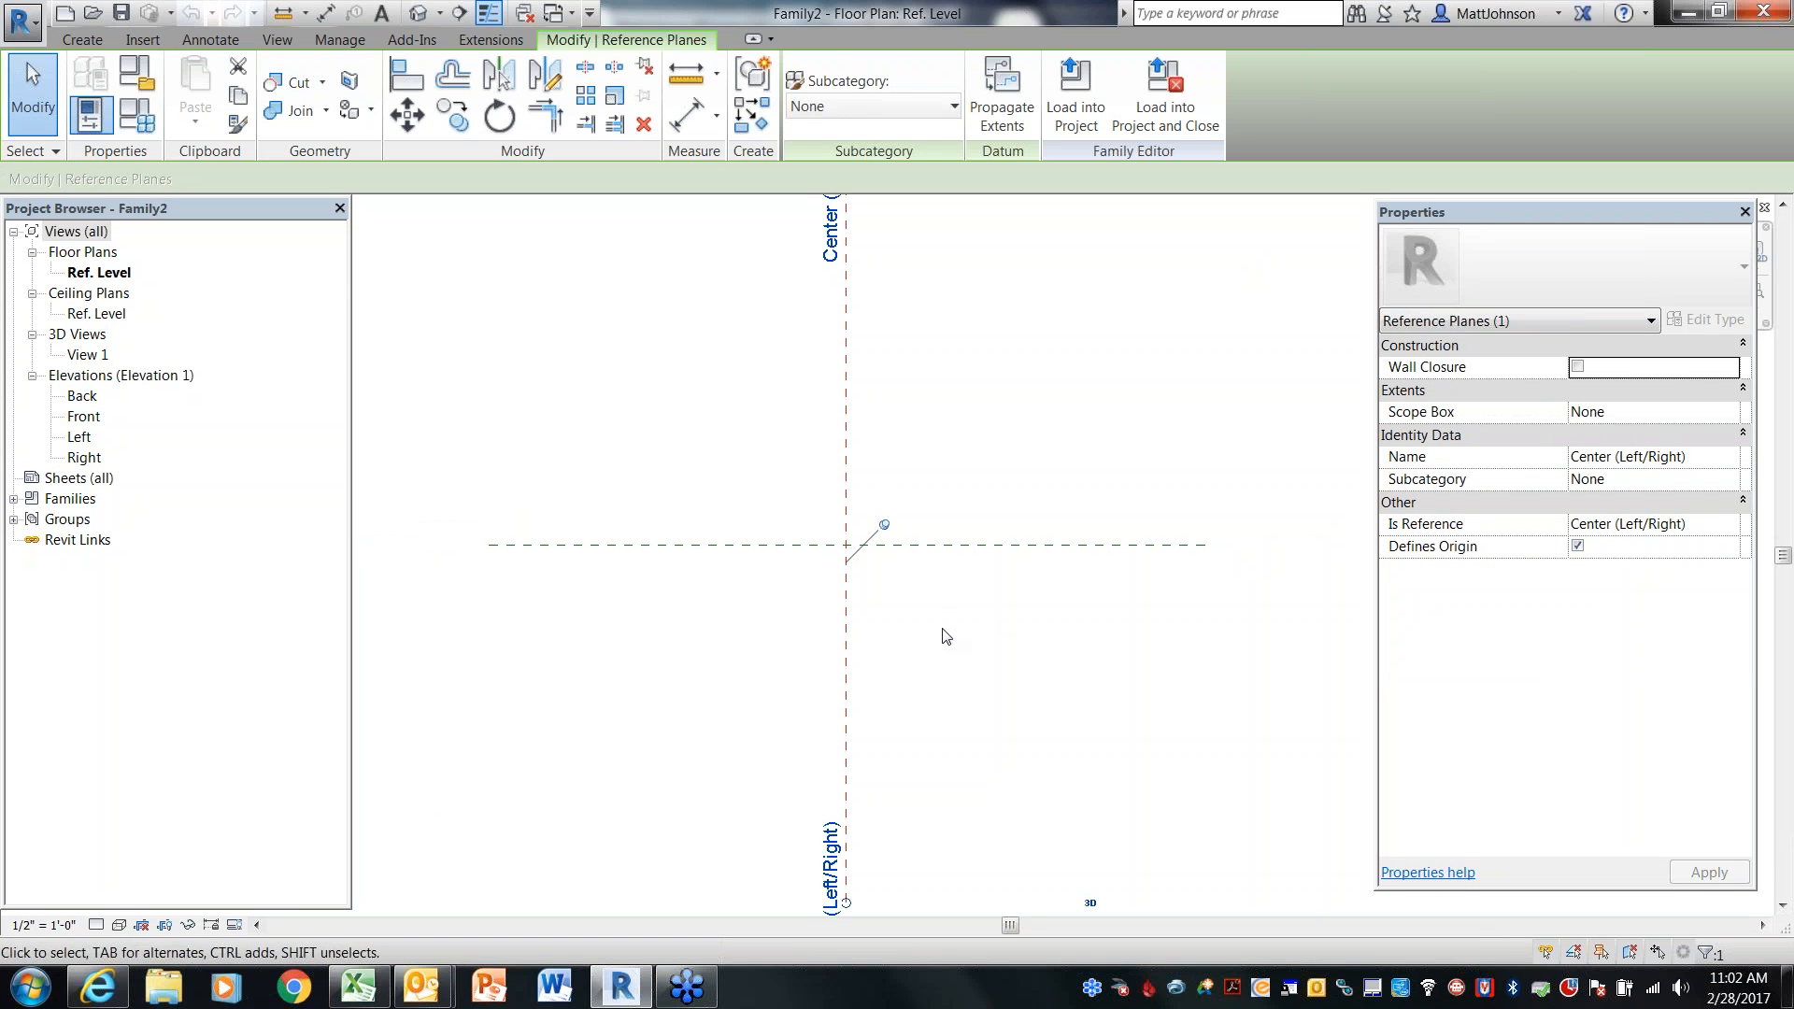
pyautogui.click(943, 627)
pyautogui.moveTo(957, 623); pyautogui.dragTo(971, 660, button='middle')
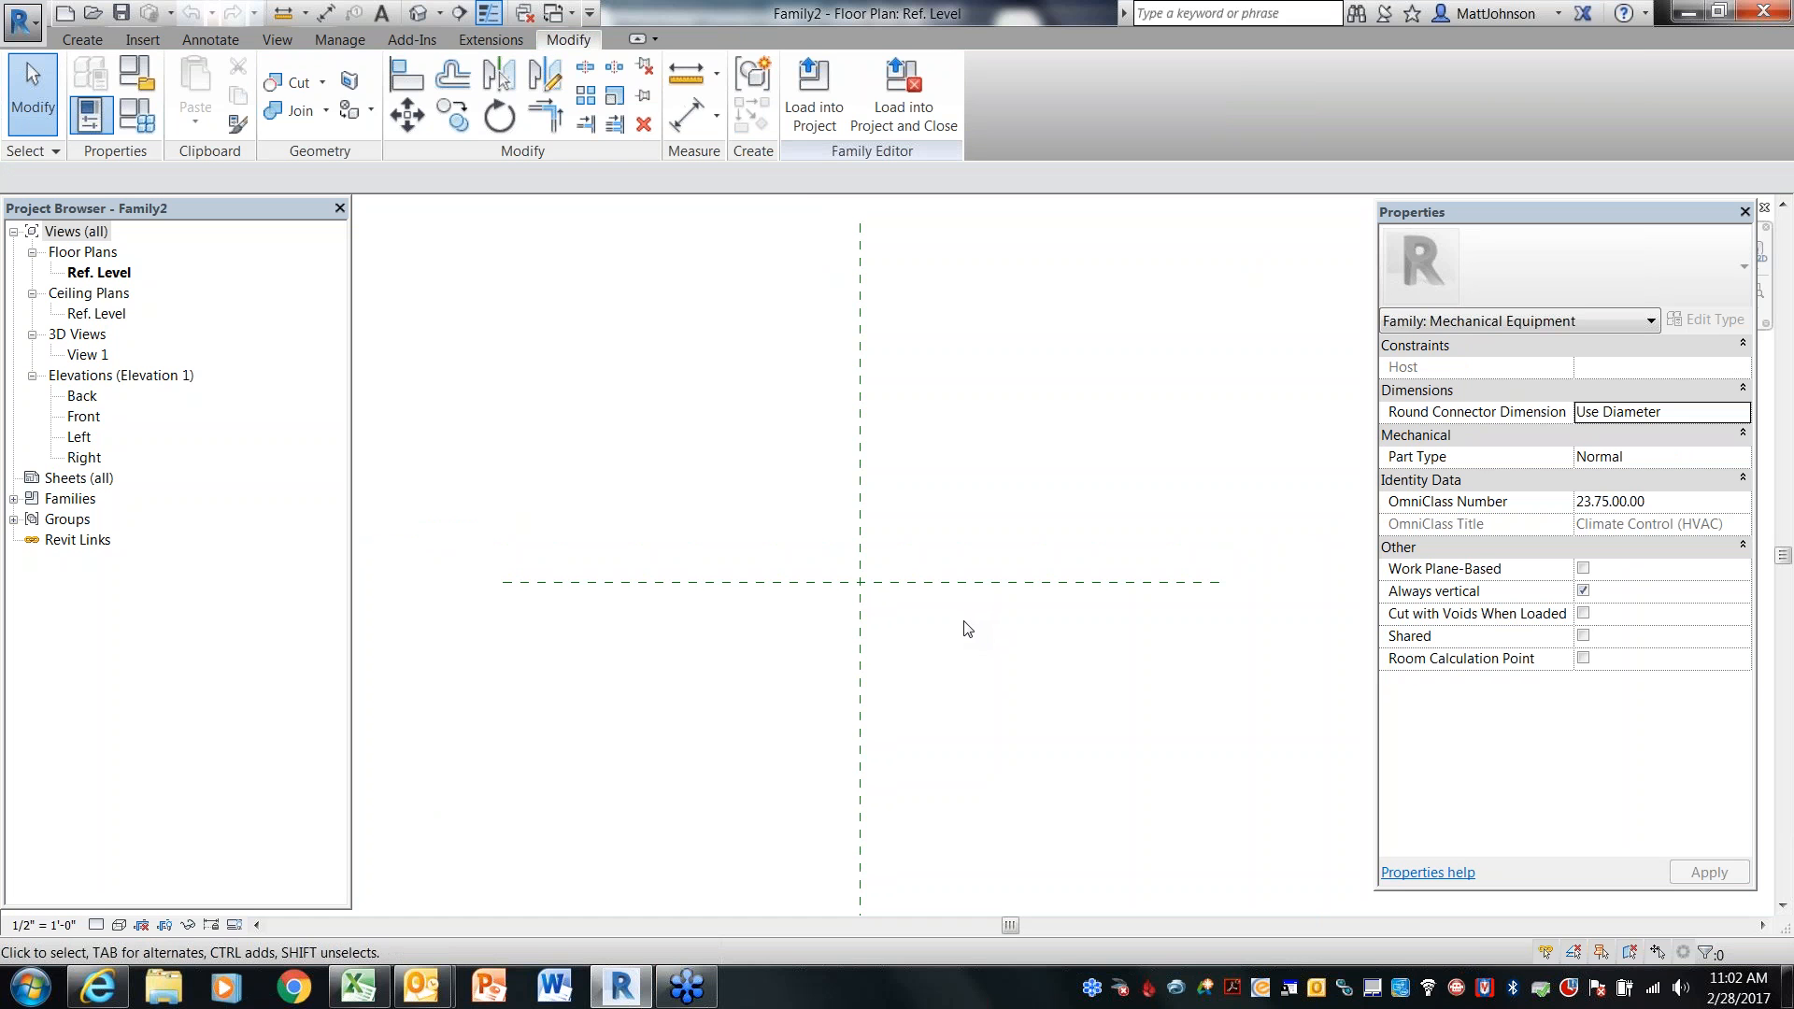
pyautogui.moveTo(991, 705); pyautogui.dragTo(991, 686, button='middle')
pyautogui.click(83, 40)
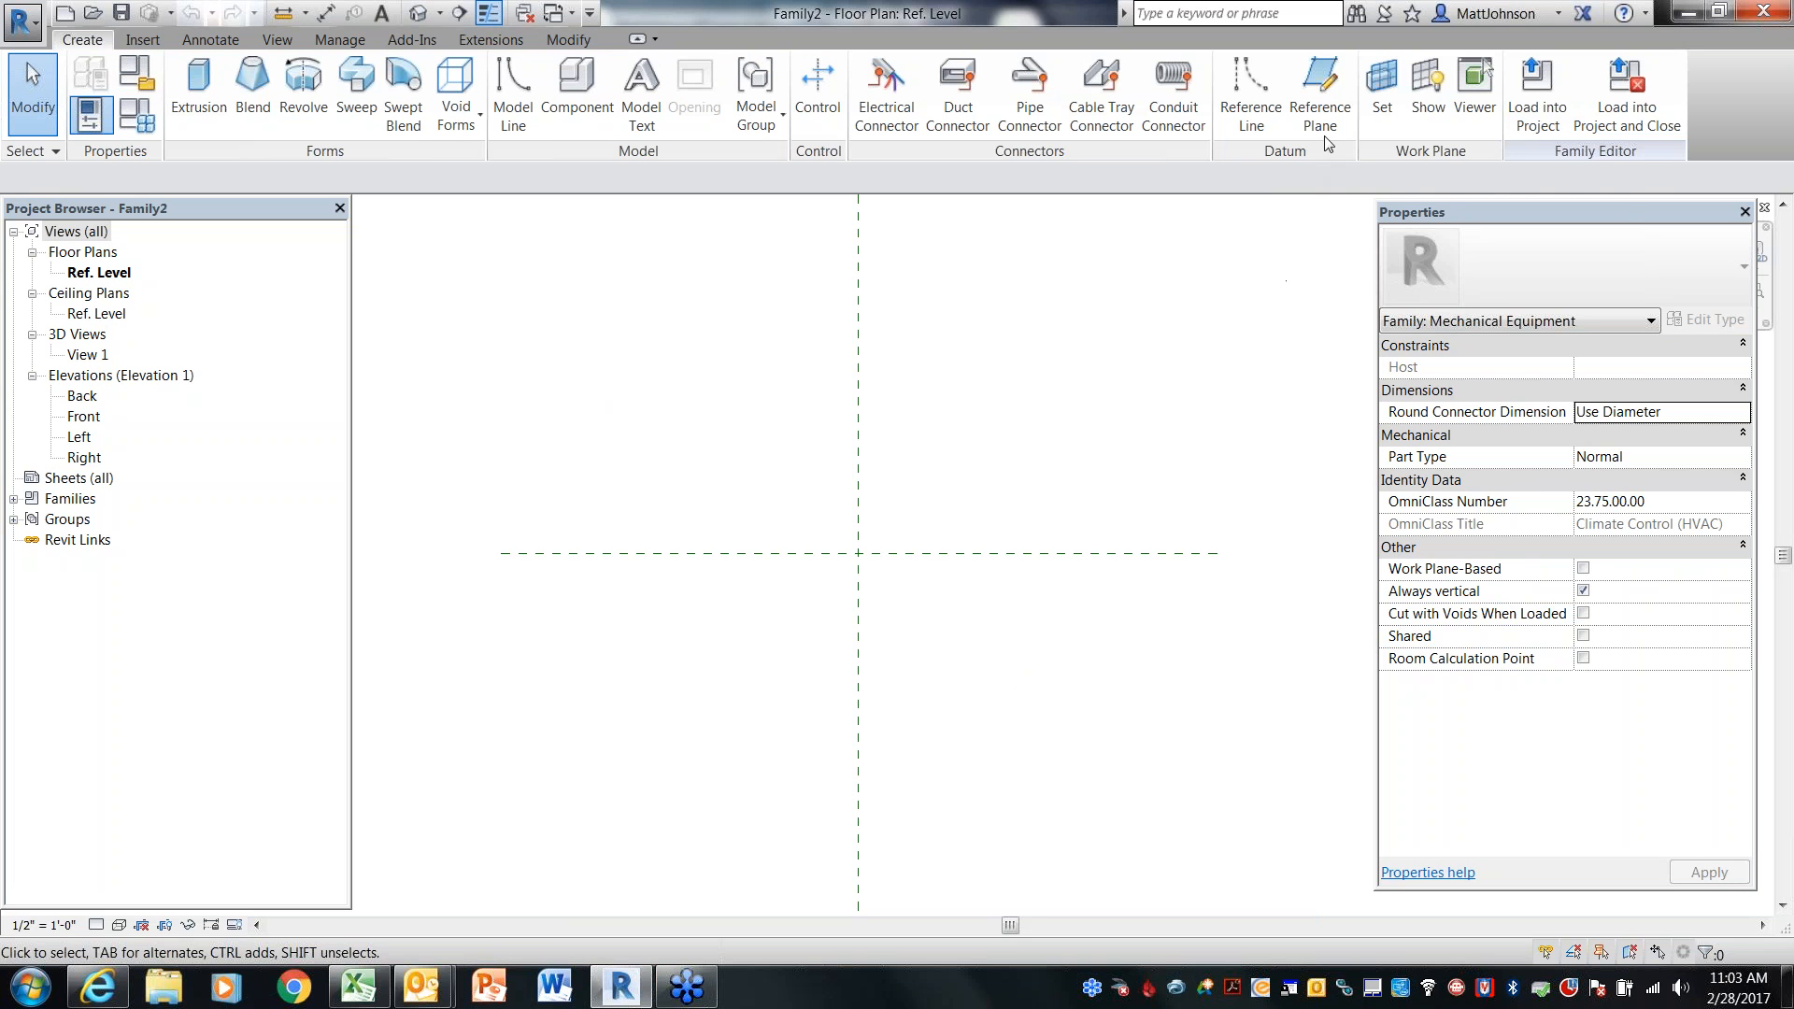
# Draw two vertical reference planes, one on each side of the center left/right plane, about 1' from it
pyautogui.click(1320, 109)
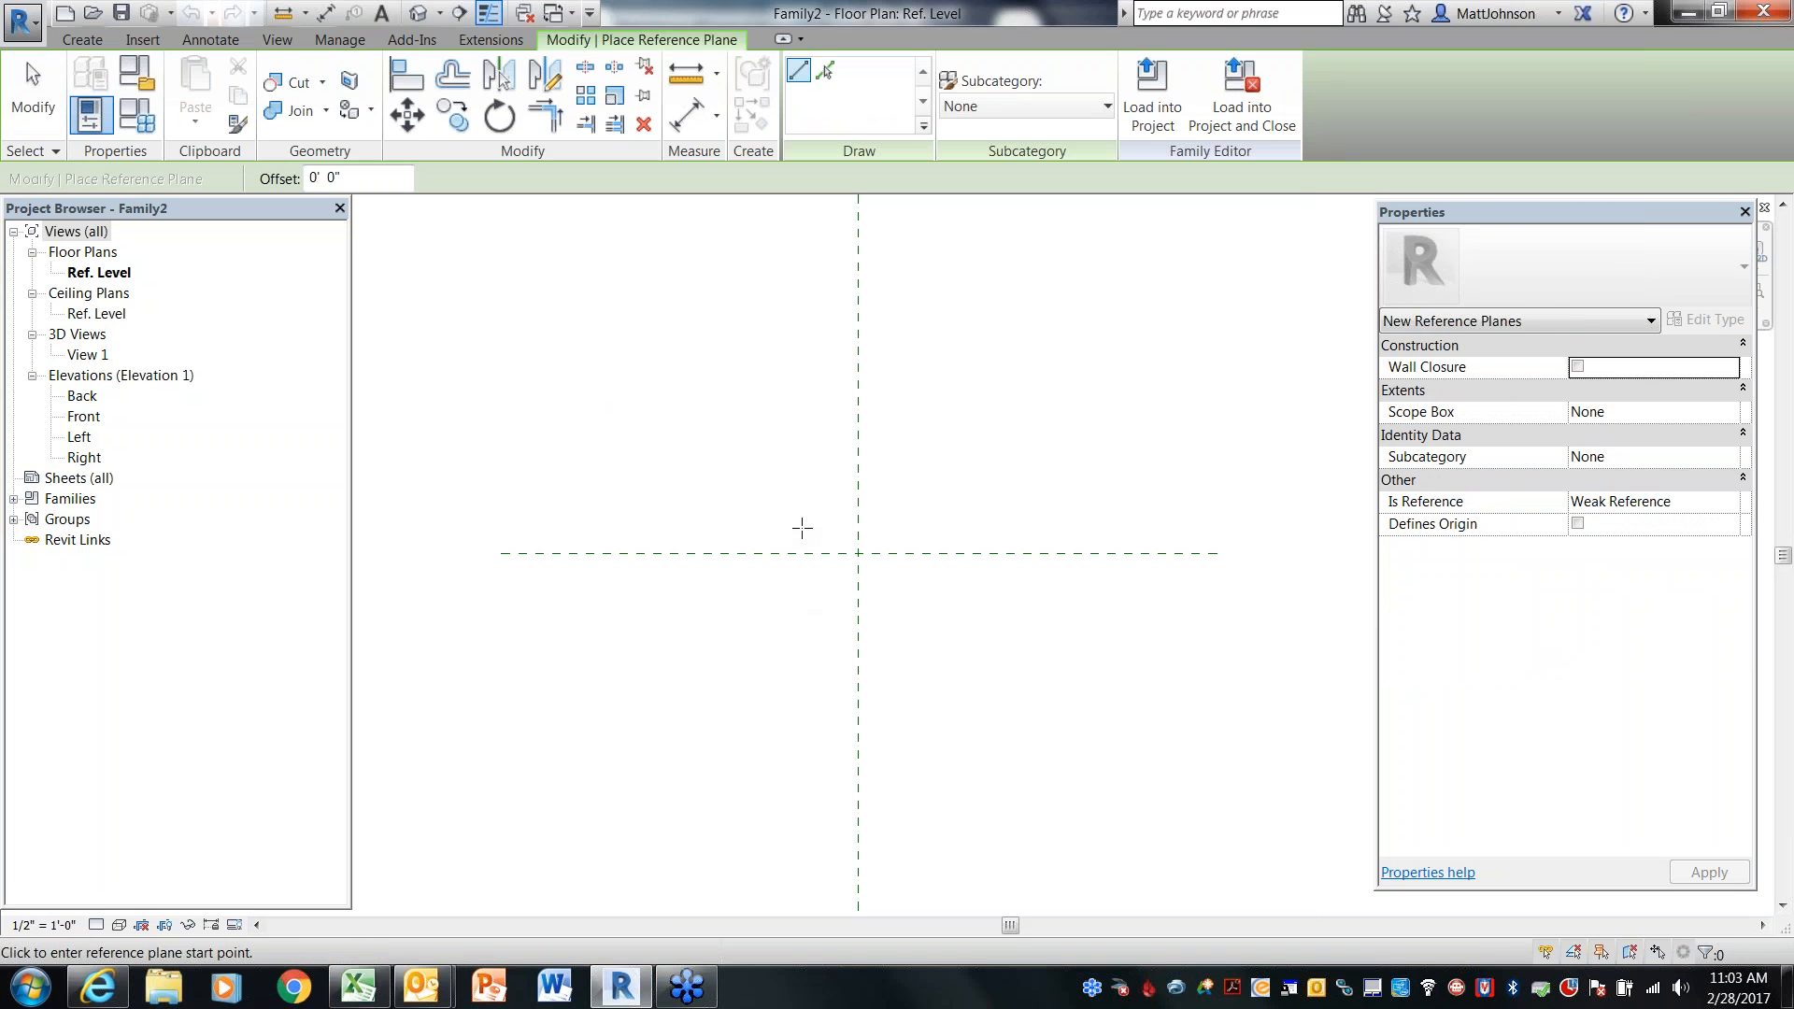
pyautogui.click(793, 502)
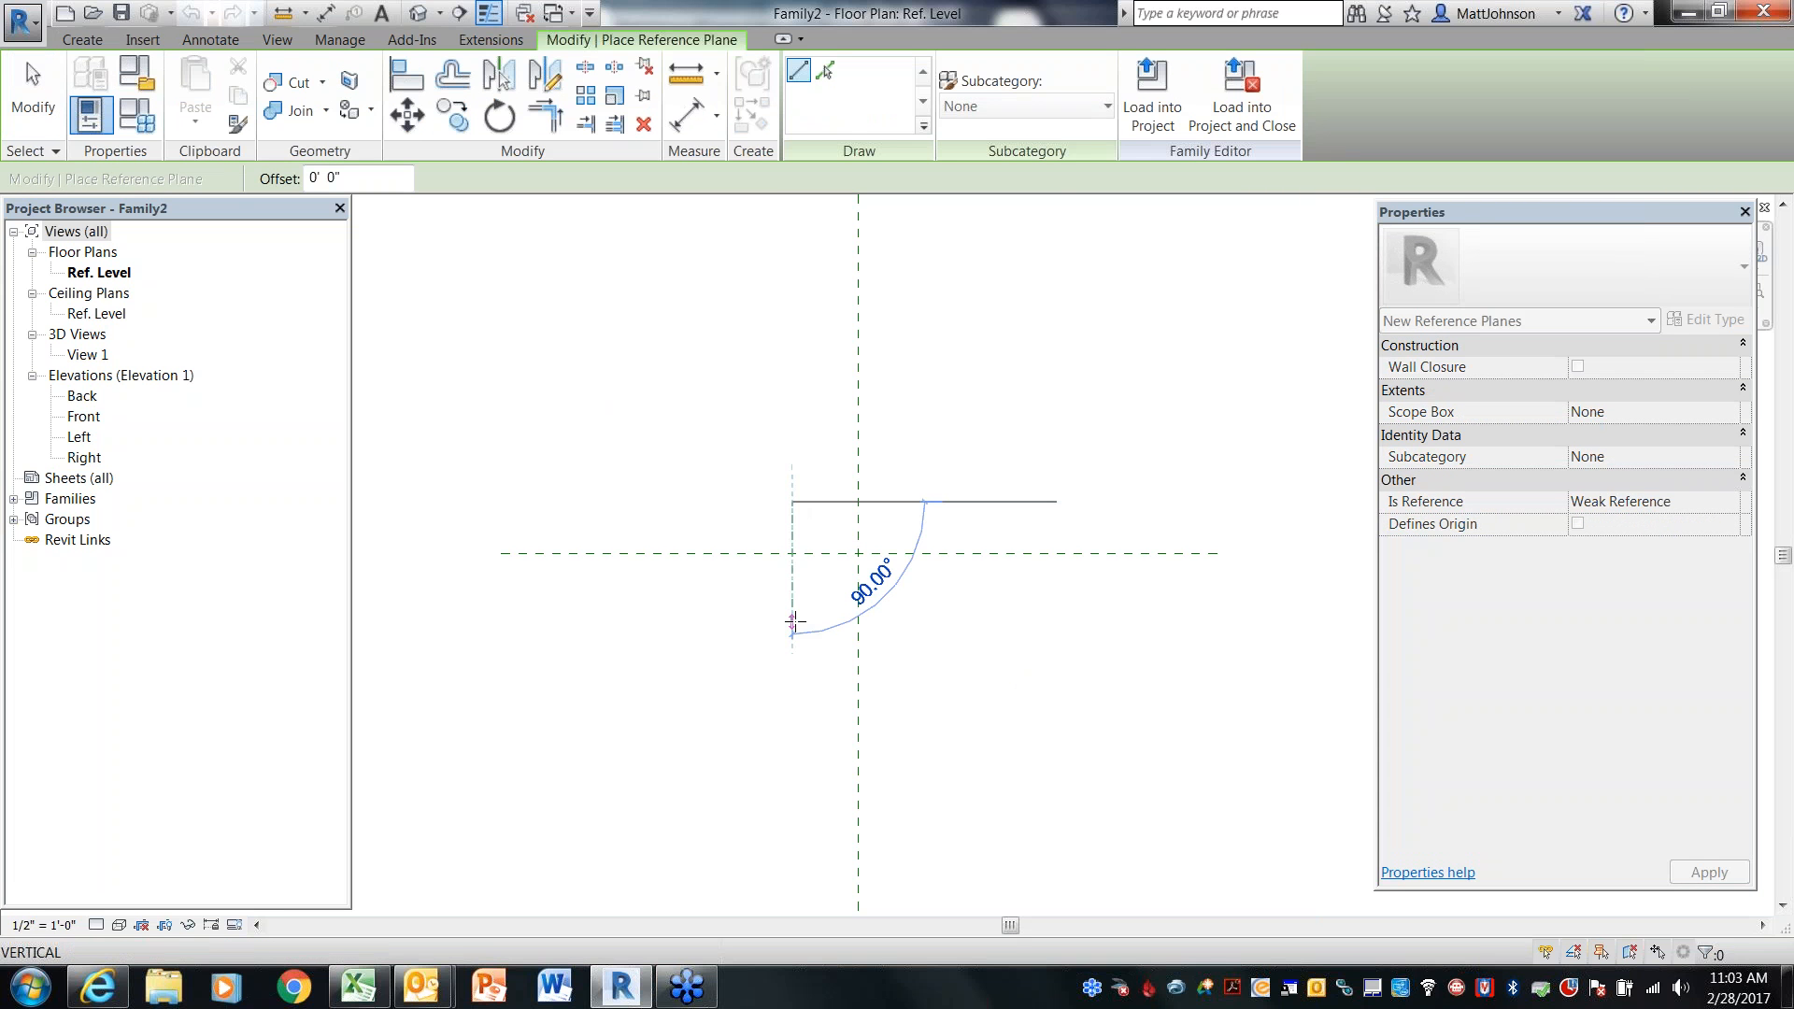
pyautogui.click(792, 624)
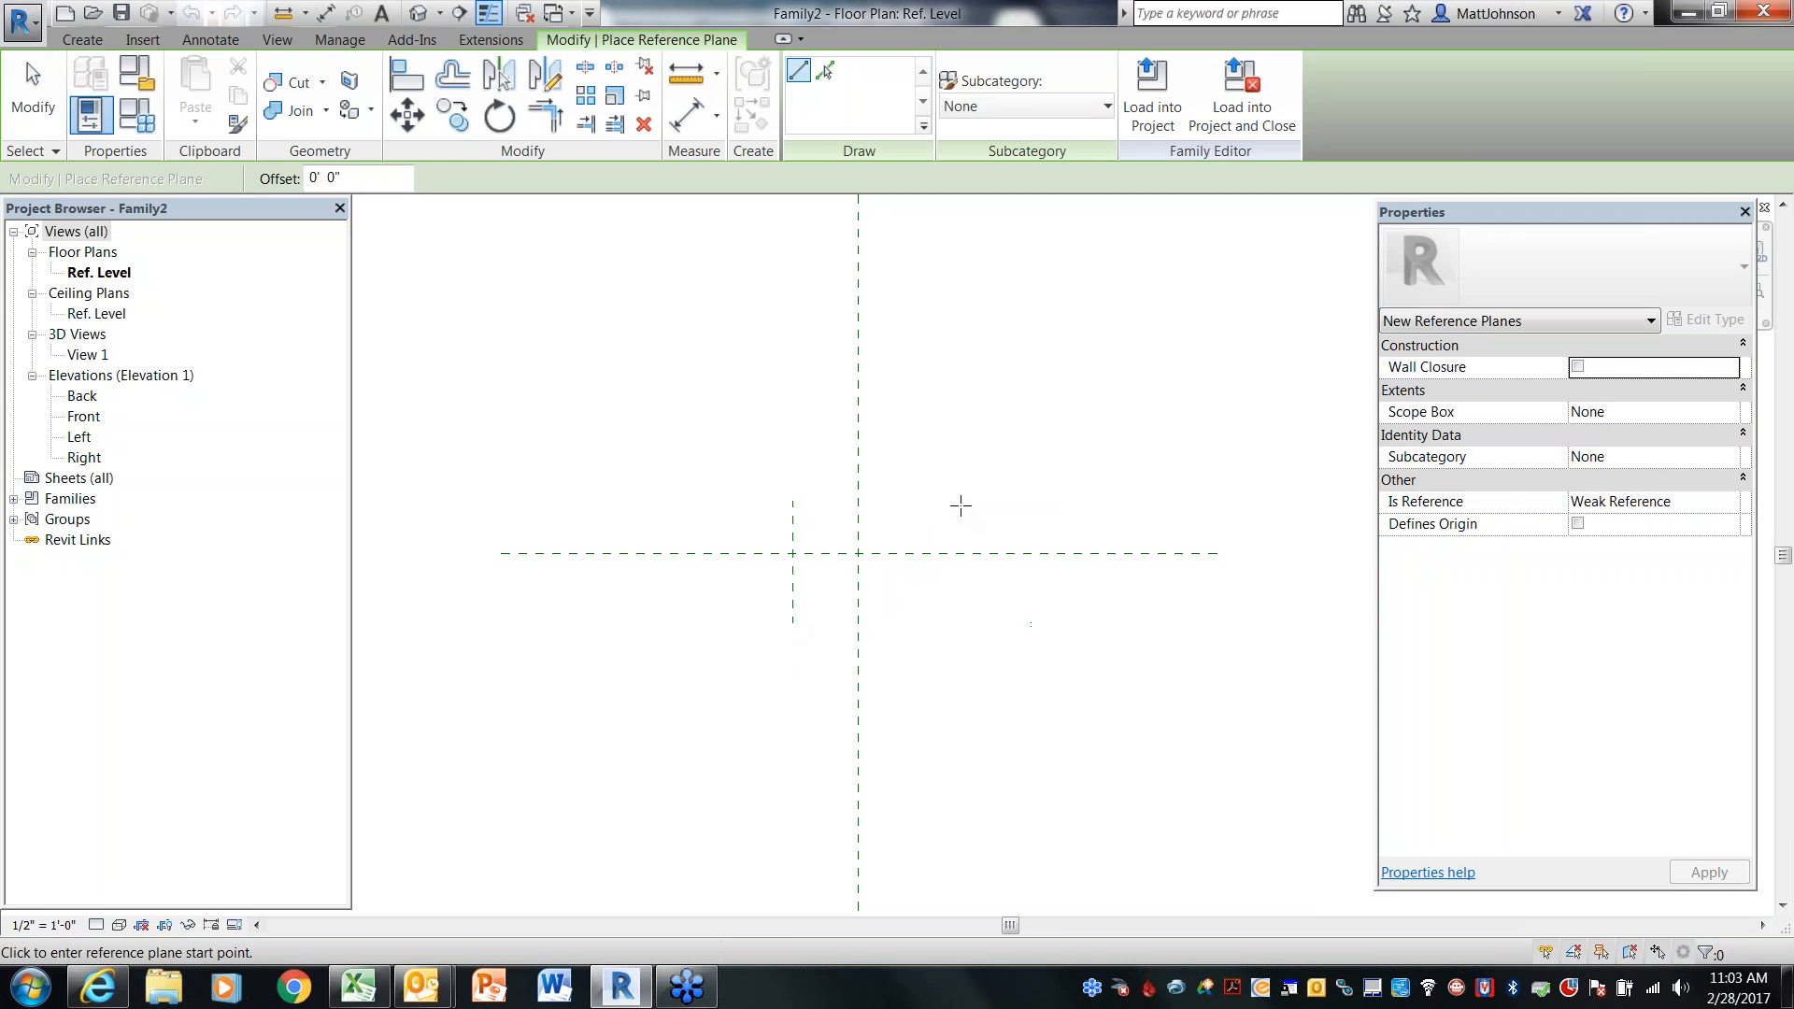
pyautogui.click(930, 502)
pyautogui.click(929, 624)
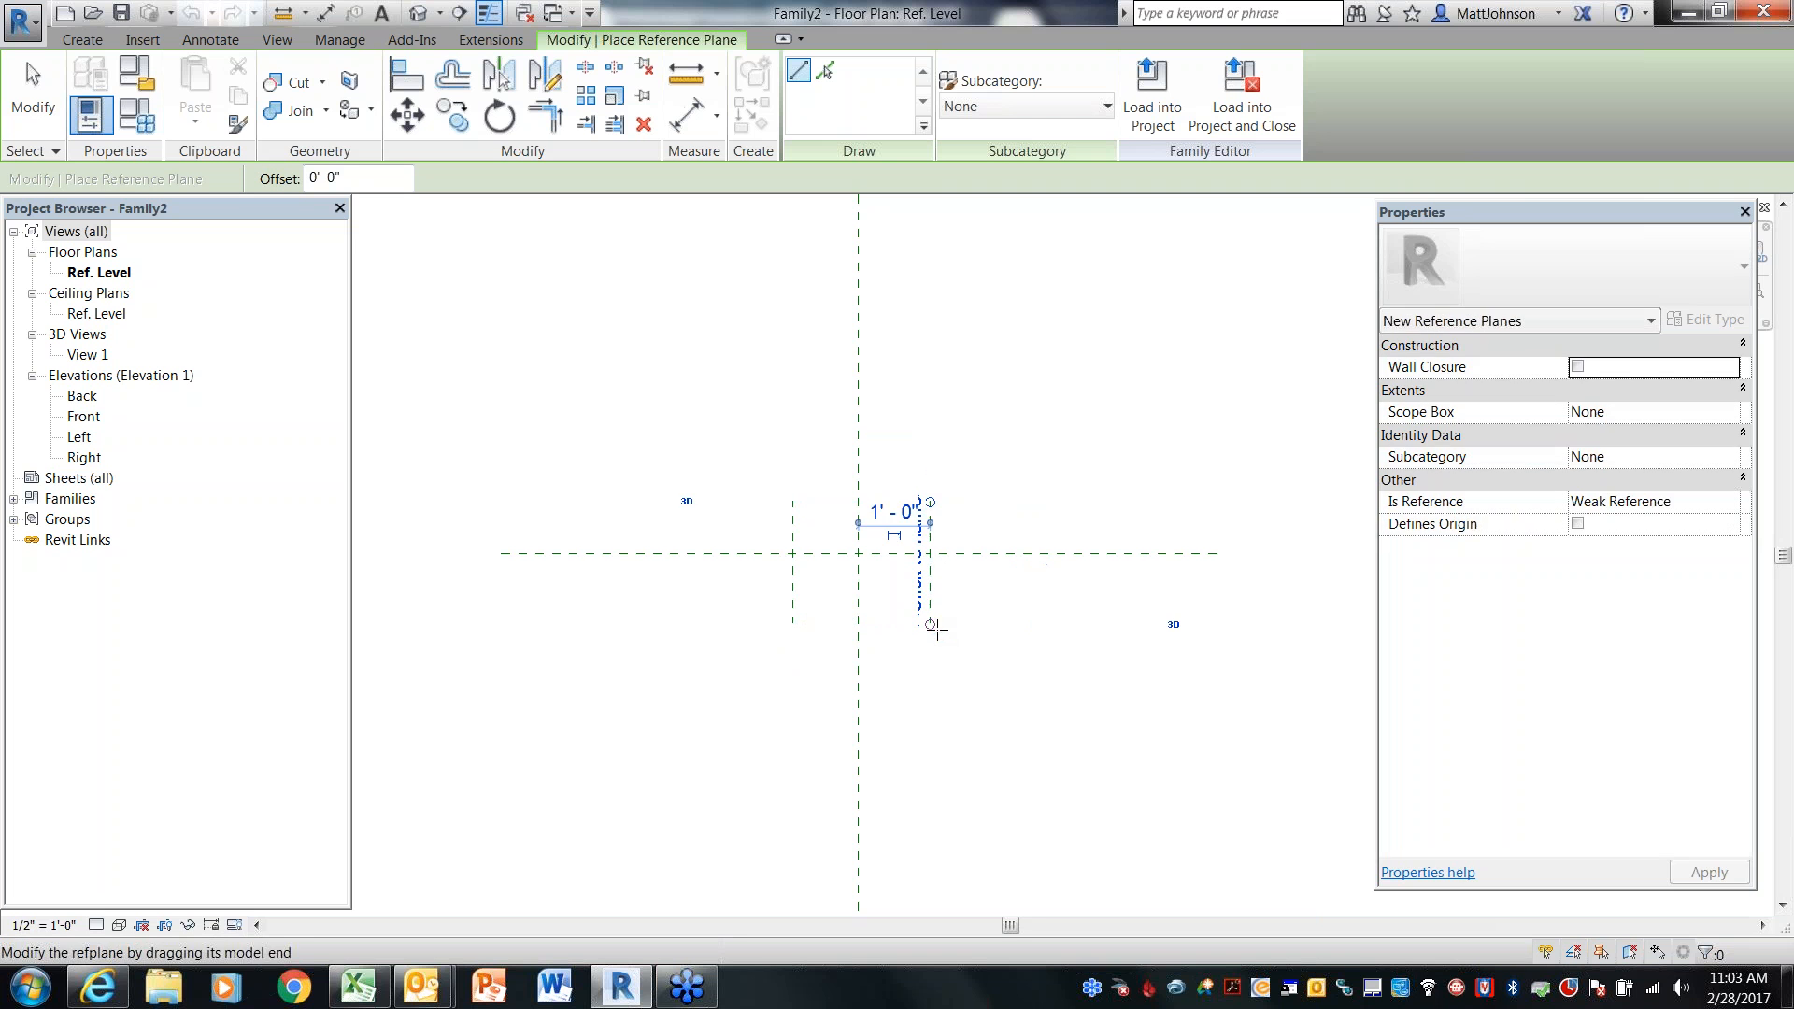
# Draw two horizontal reference planes, one above and one below the center front/back plane
pyautogui.click(744, 587)
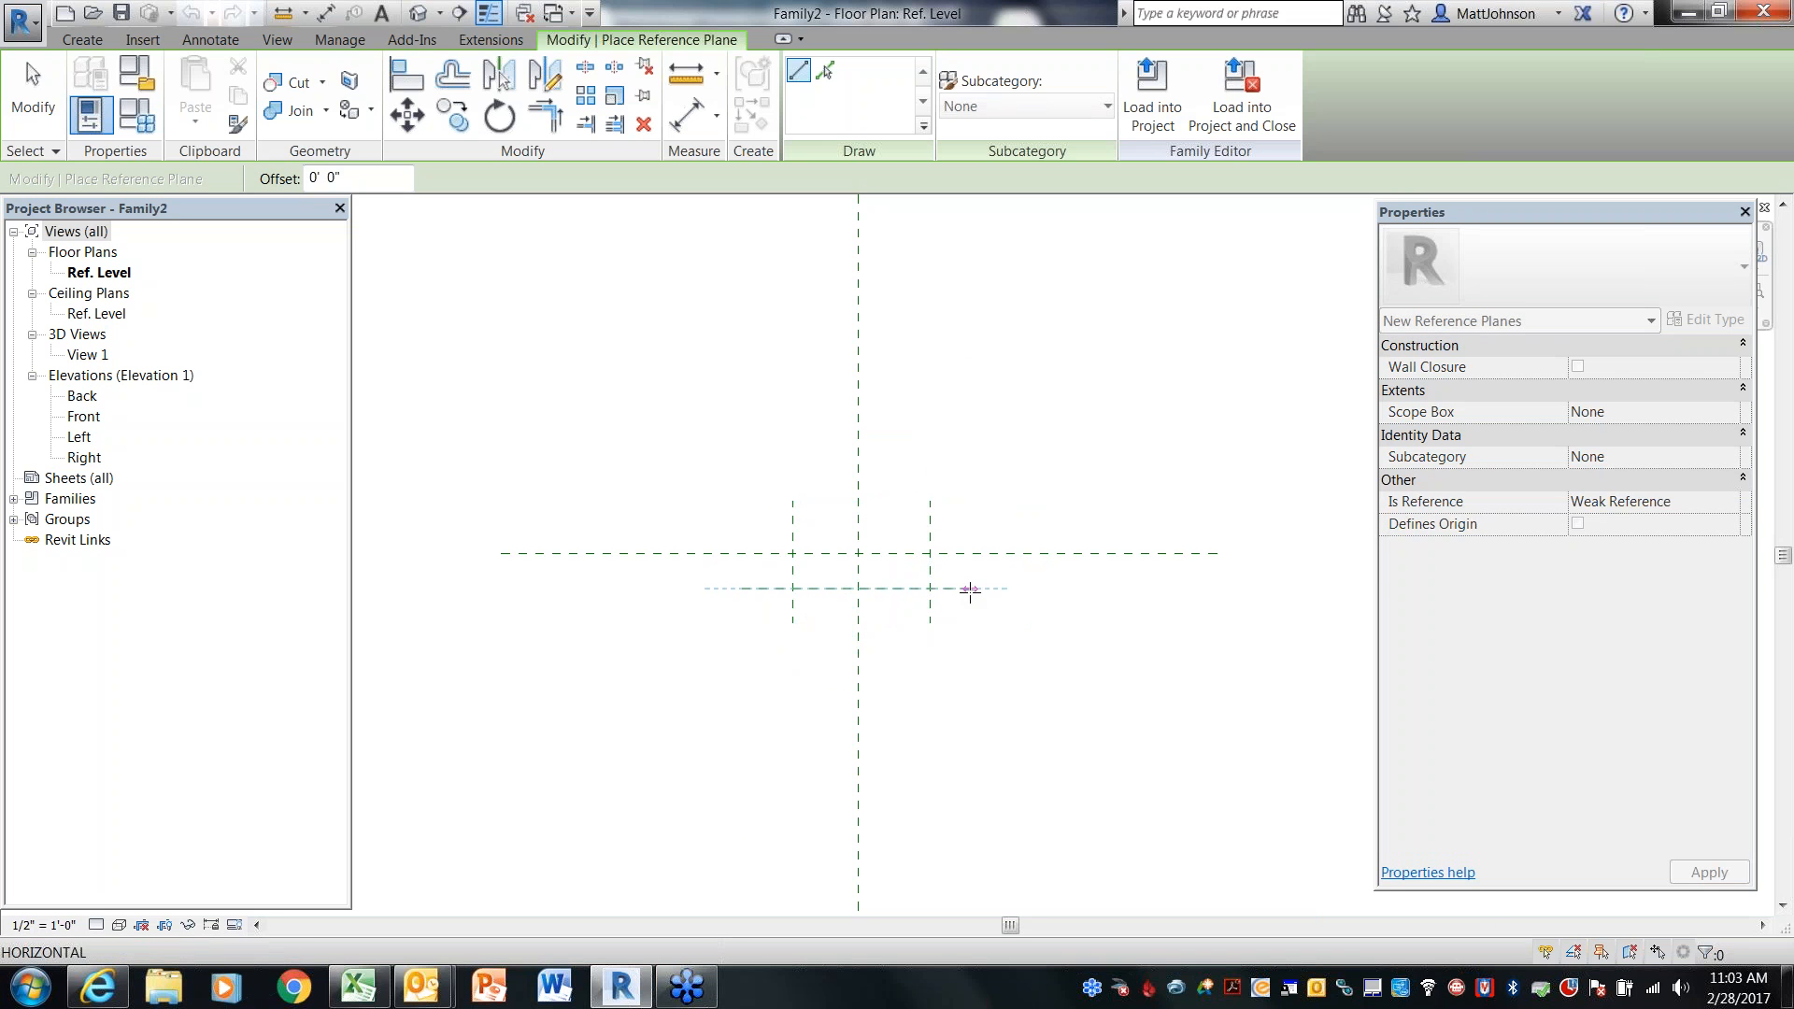
pyautogui.click(969, 587)
pyautogui.click(758, 523)
pyautogui.click(969, 523)
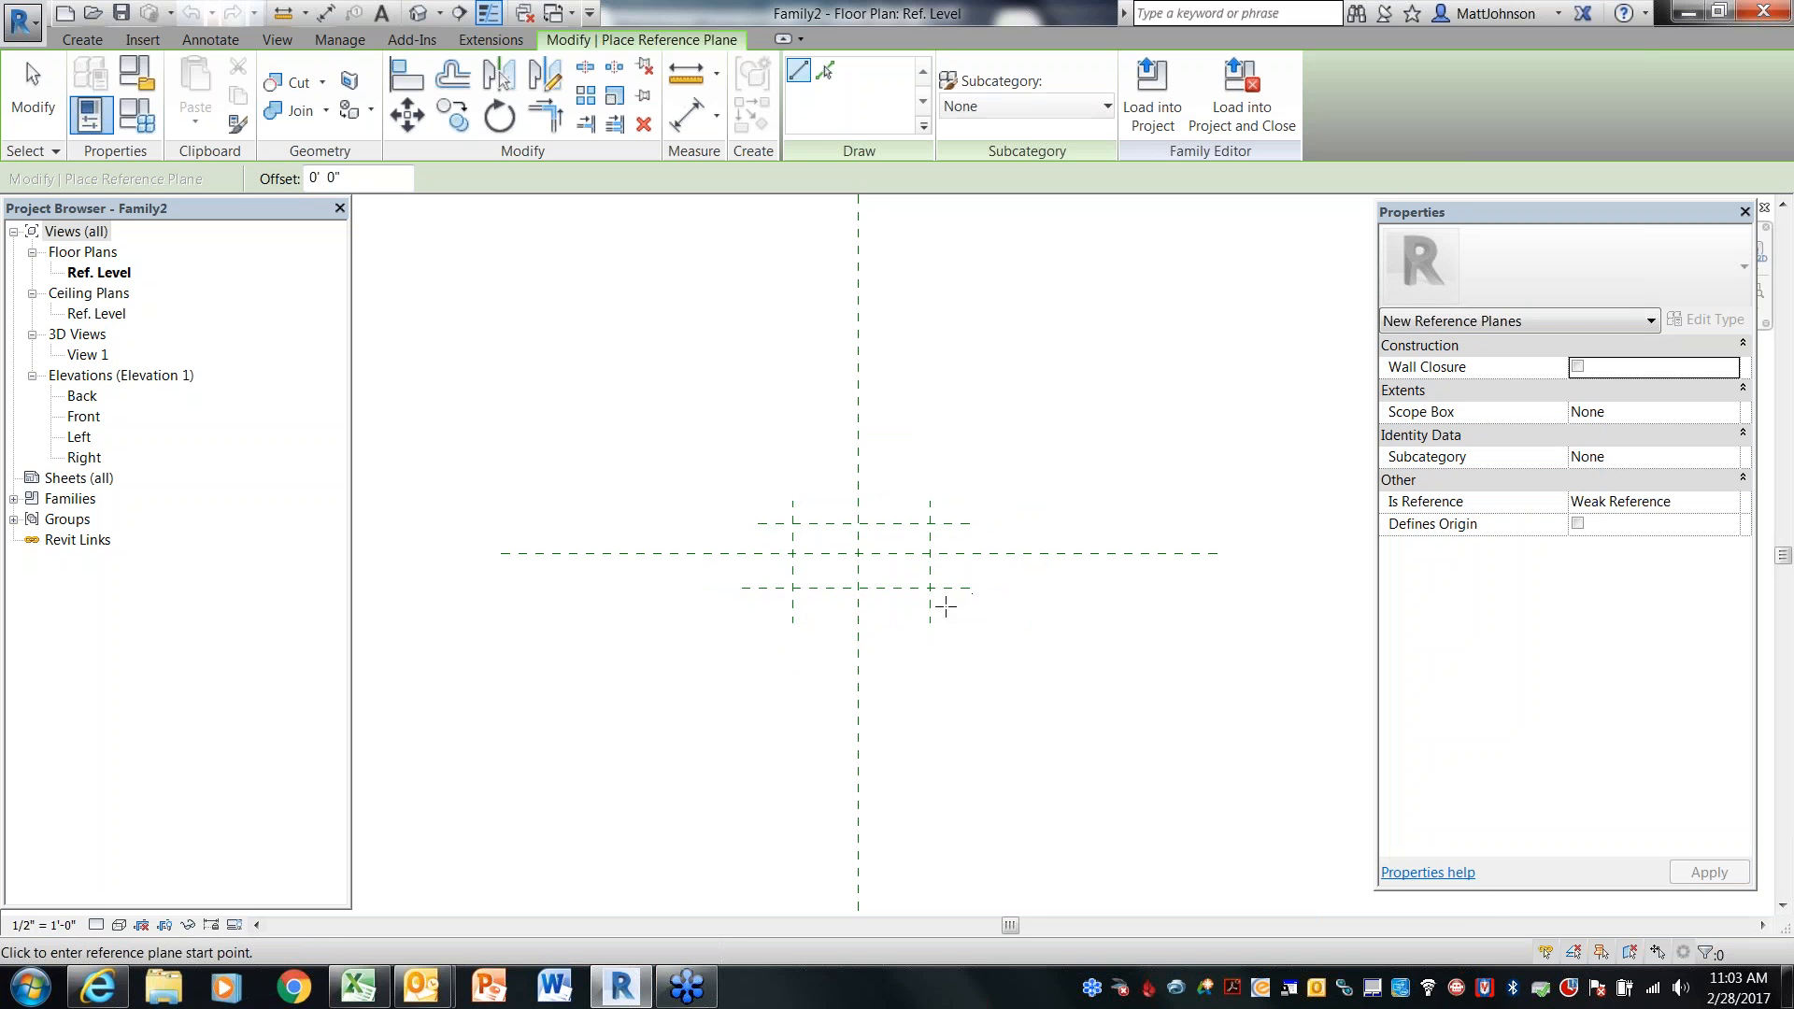
pyautogui.press('Escape')
# Dimension across the two vertical reference planes and the center plane, and set the segments equal
pyautogui.scroll(2, 1065, 575)
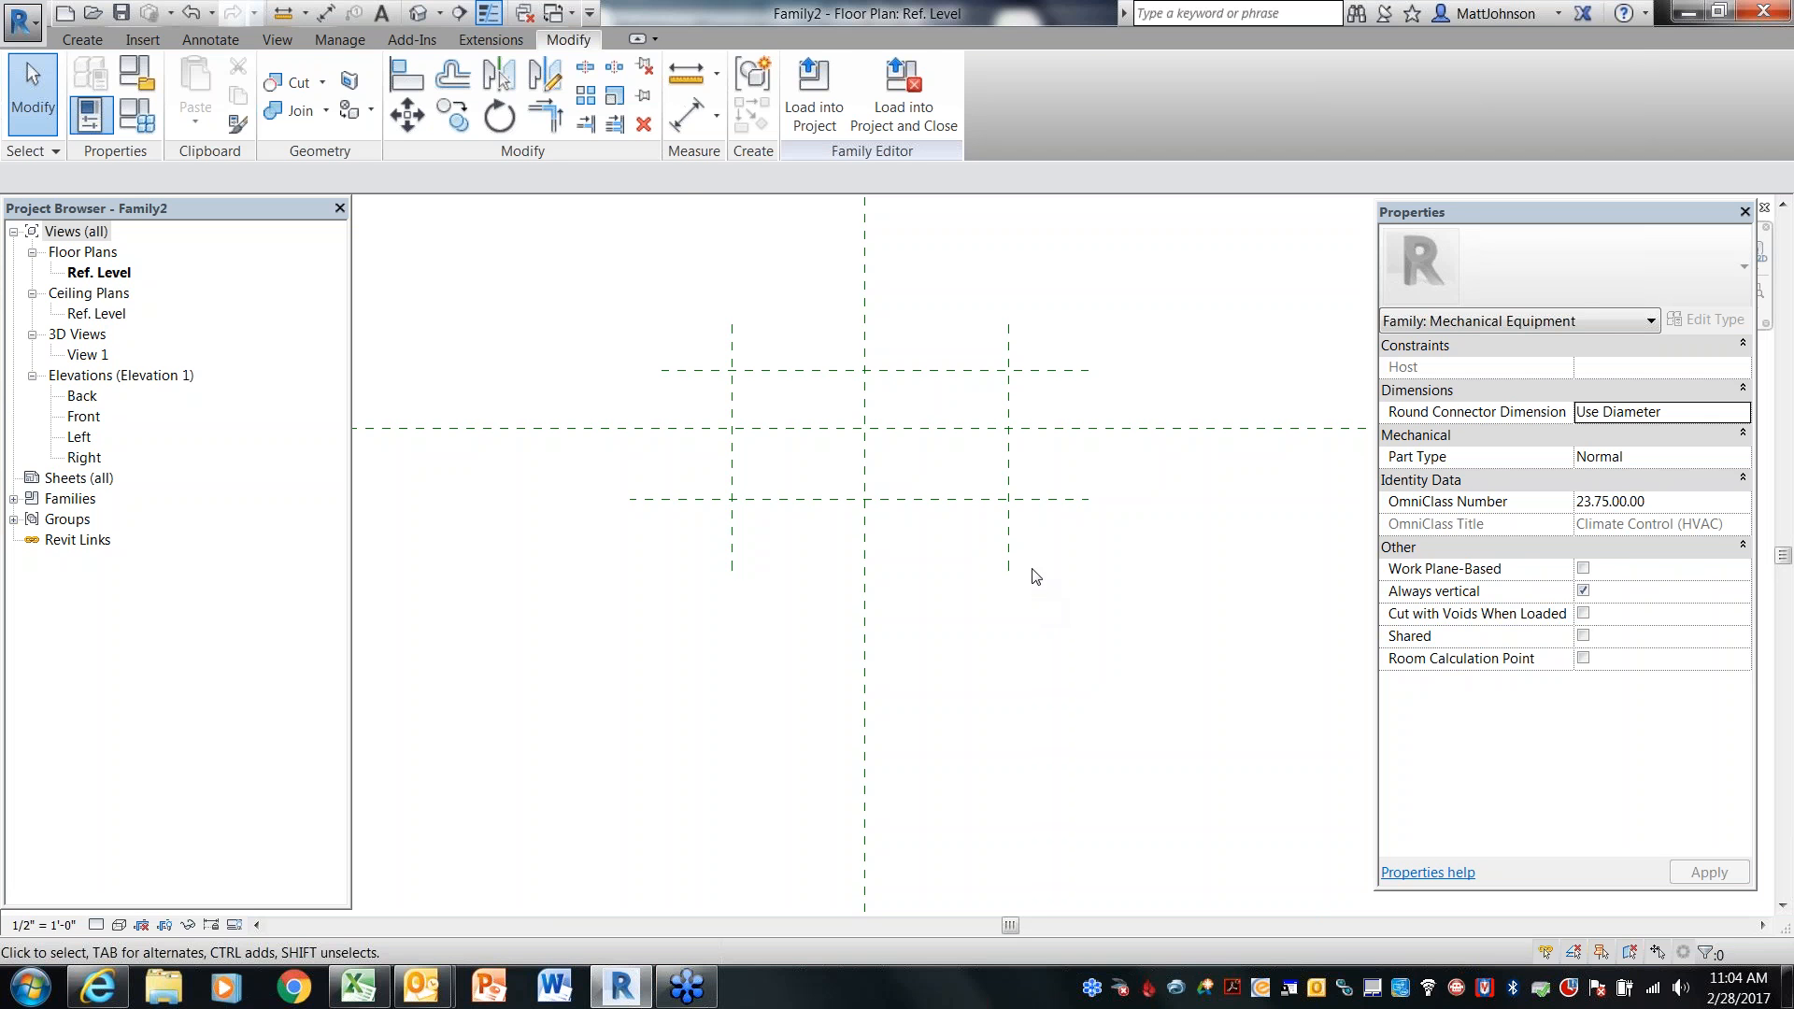
pyautogui.press('d')
pyautogui.press('i')
pyautogui.click(732, 508)
pyautogui.click(864, 542)
pyautogui.click(1009, 536)
pyautogui.click(996, 738)
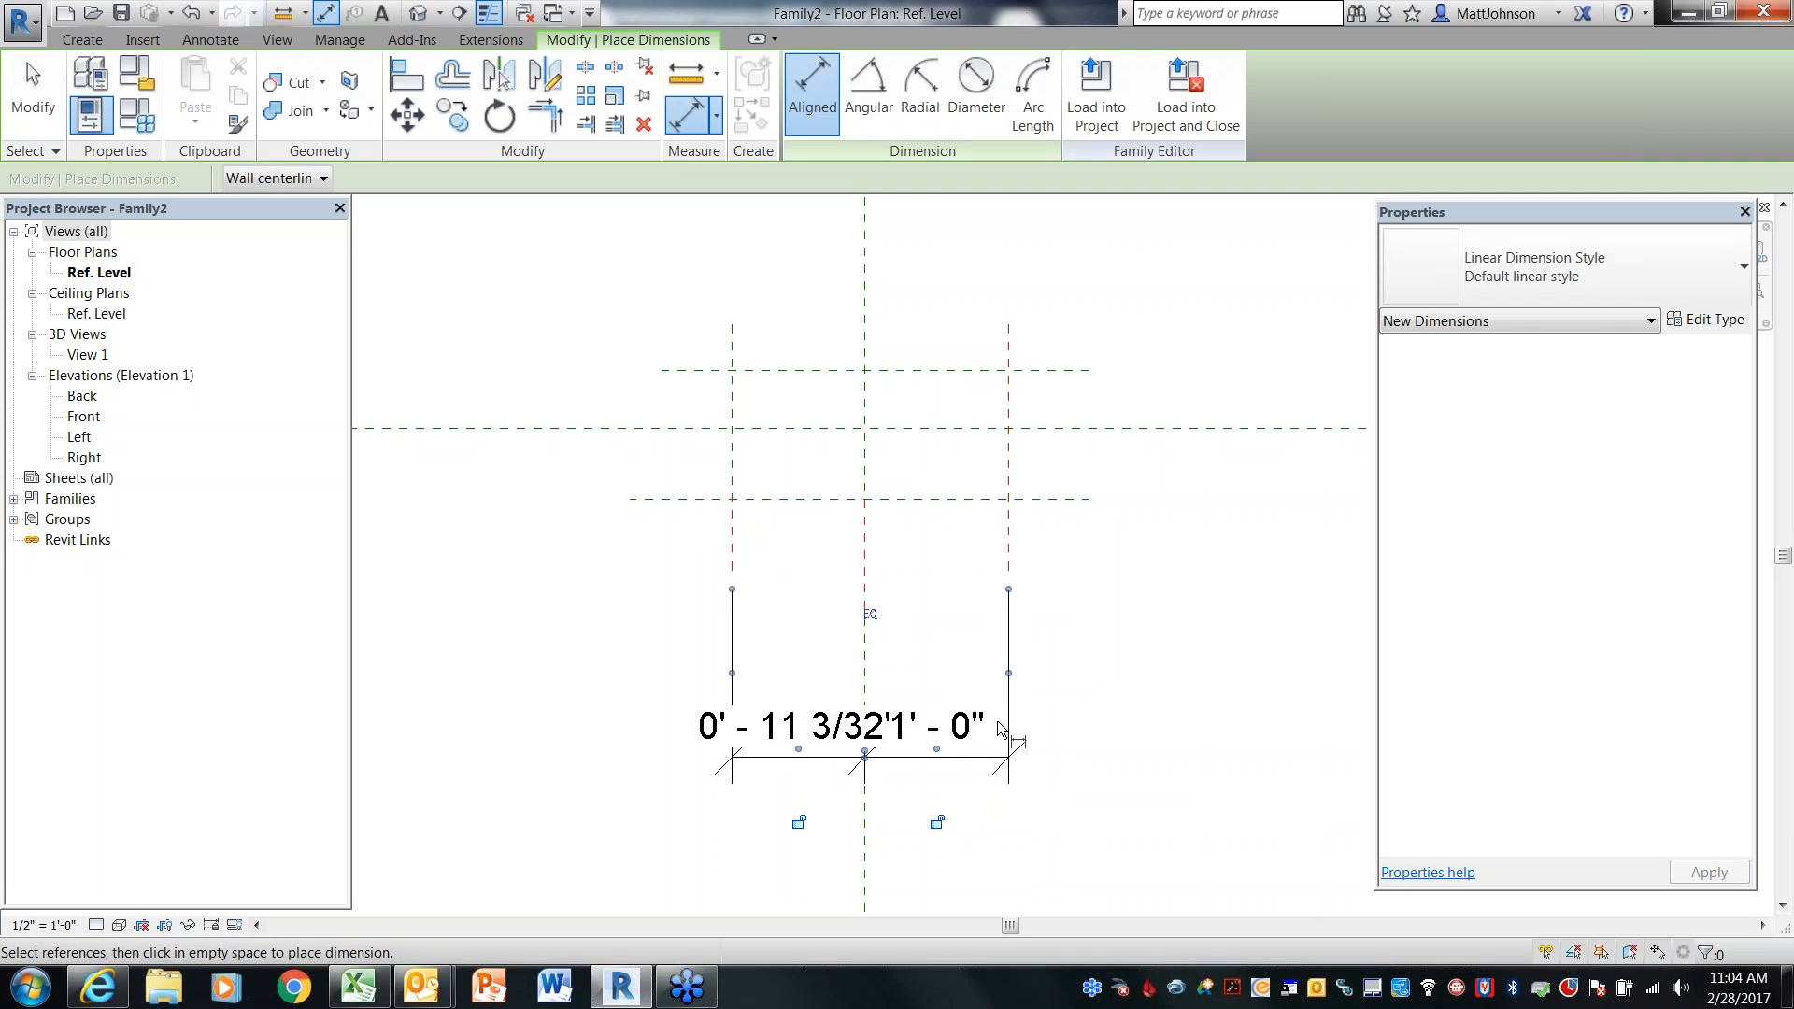
pyautogui.click(870, 614)
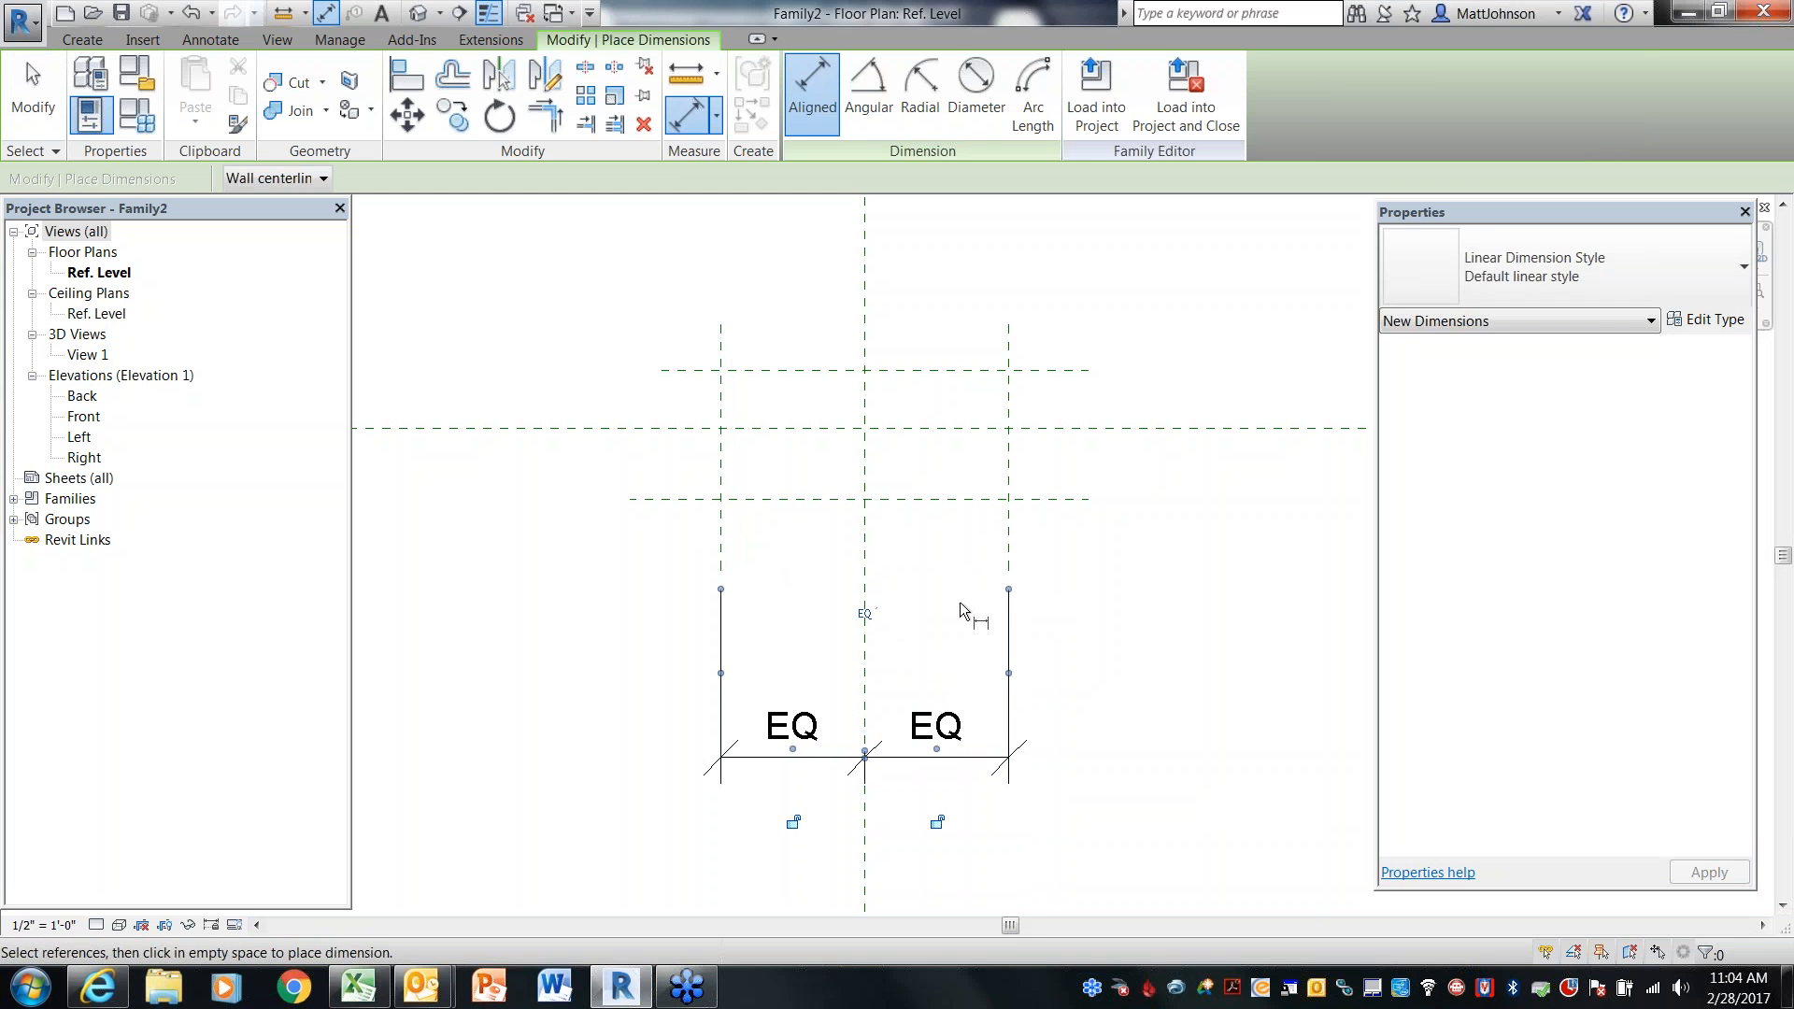
# Dimension across the two horizontal reference planes and the center plane, and set the segments equal
pyautogui.click(1067, 370)
pyautogui.click(1075, 428)
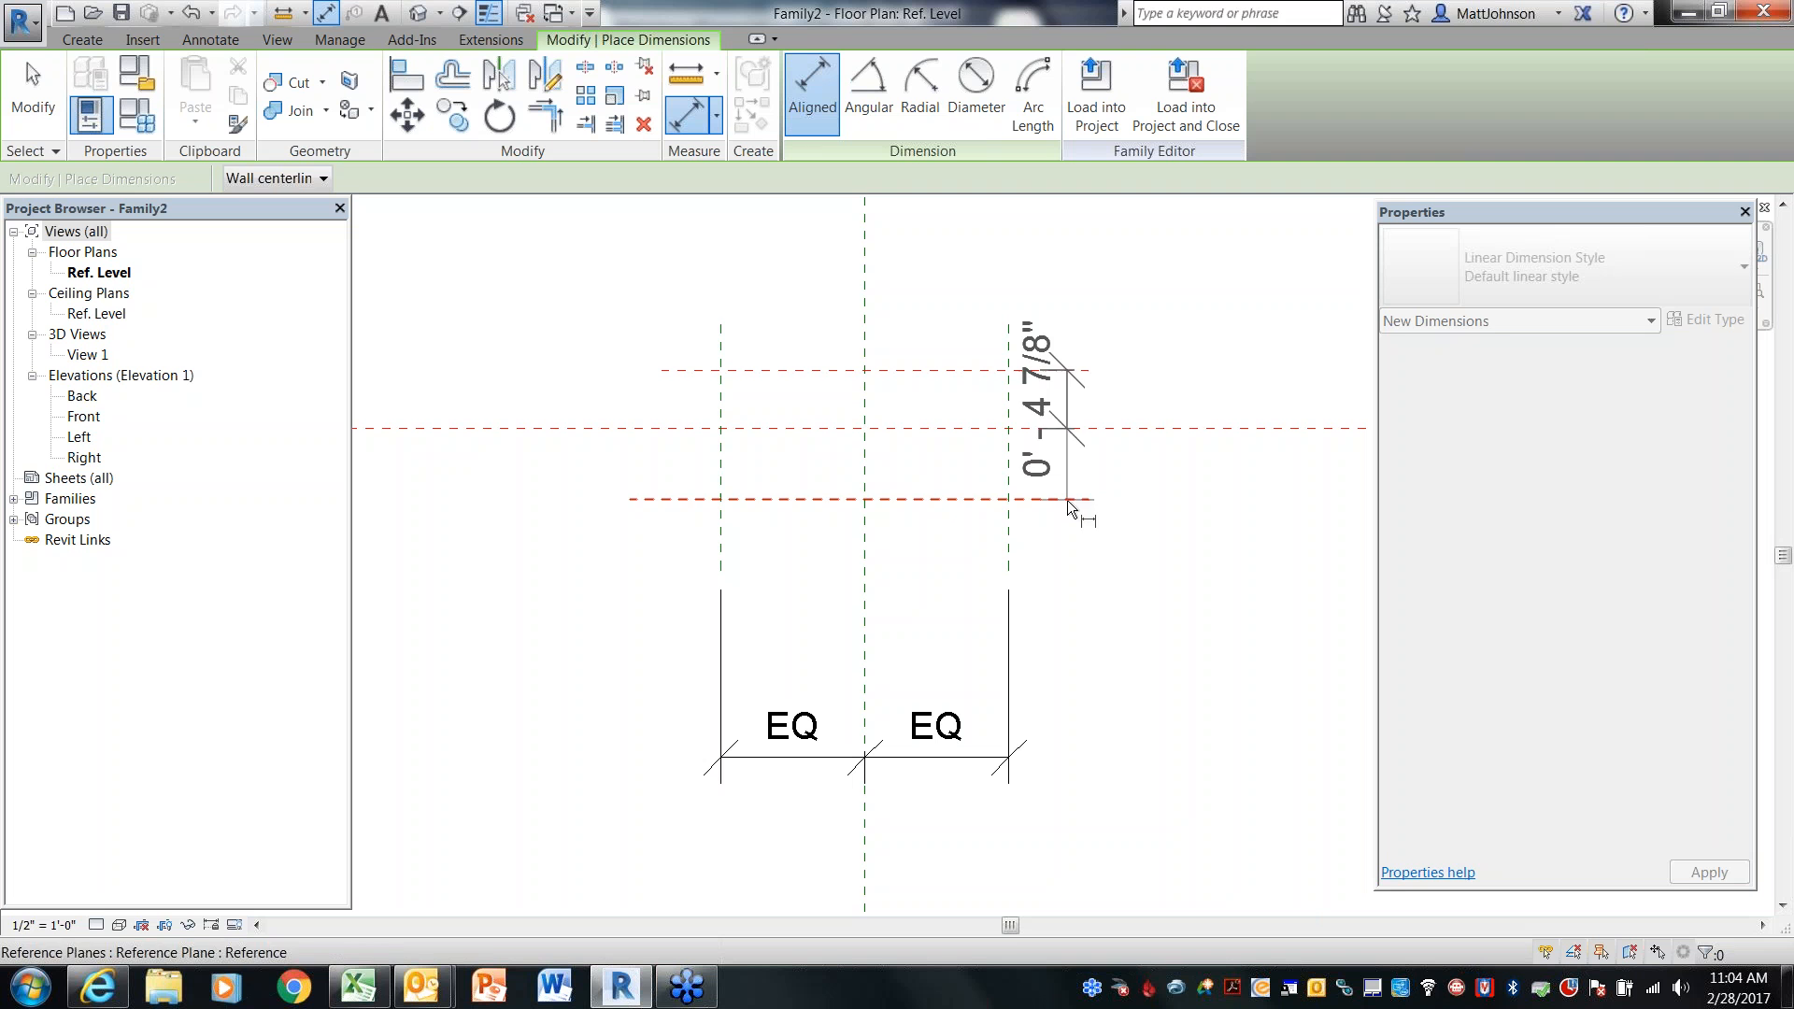
pyautogui.click(1067, 499)
pyautogui.click(1214, 509)
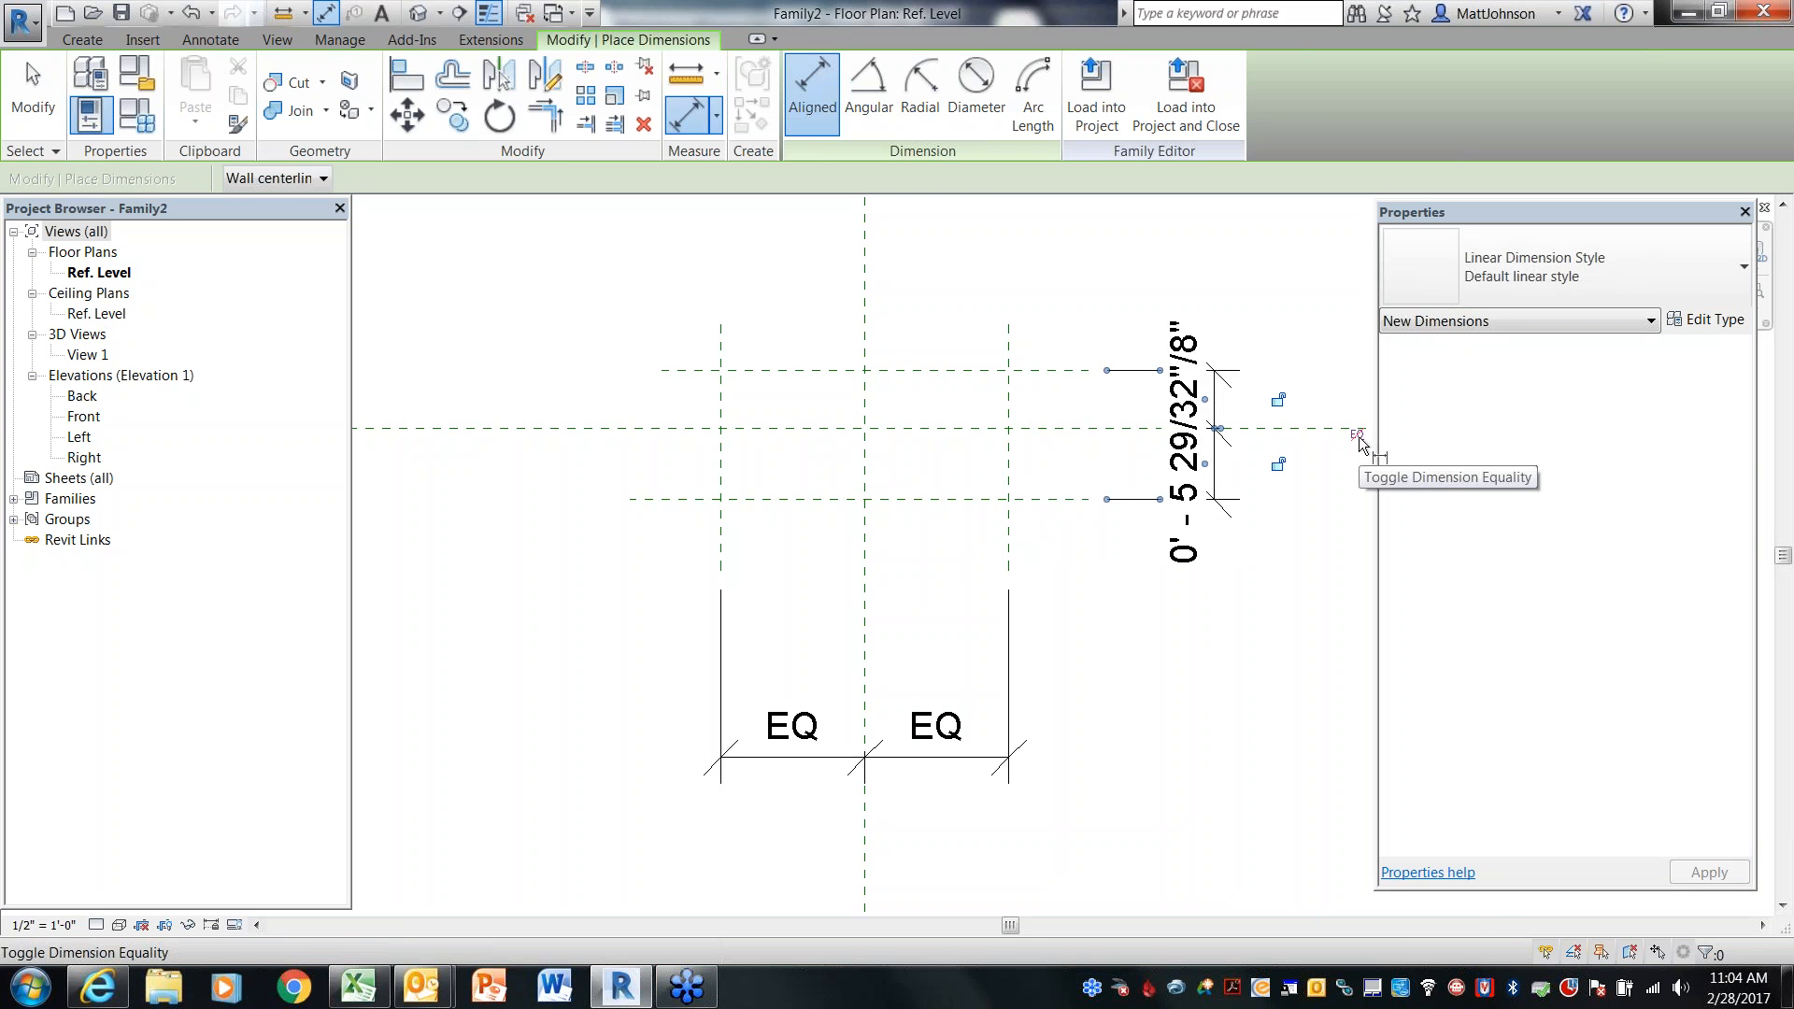
pyautogui.click(1357, 435)
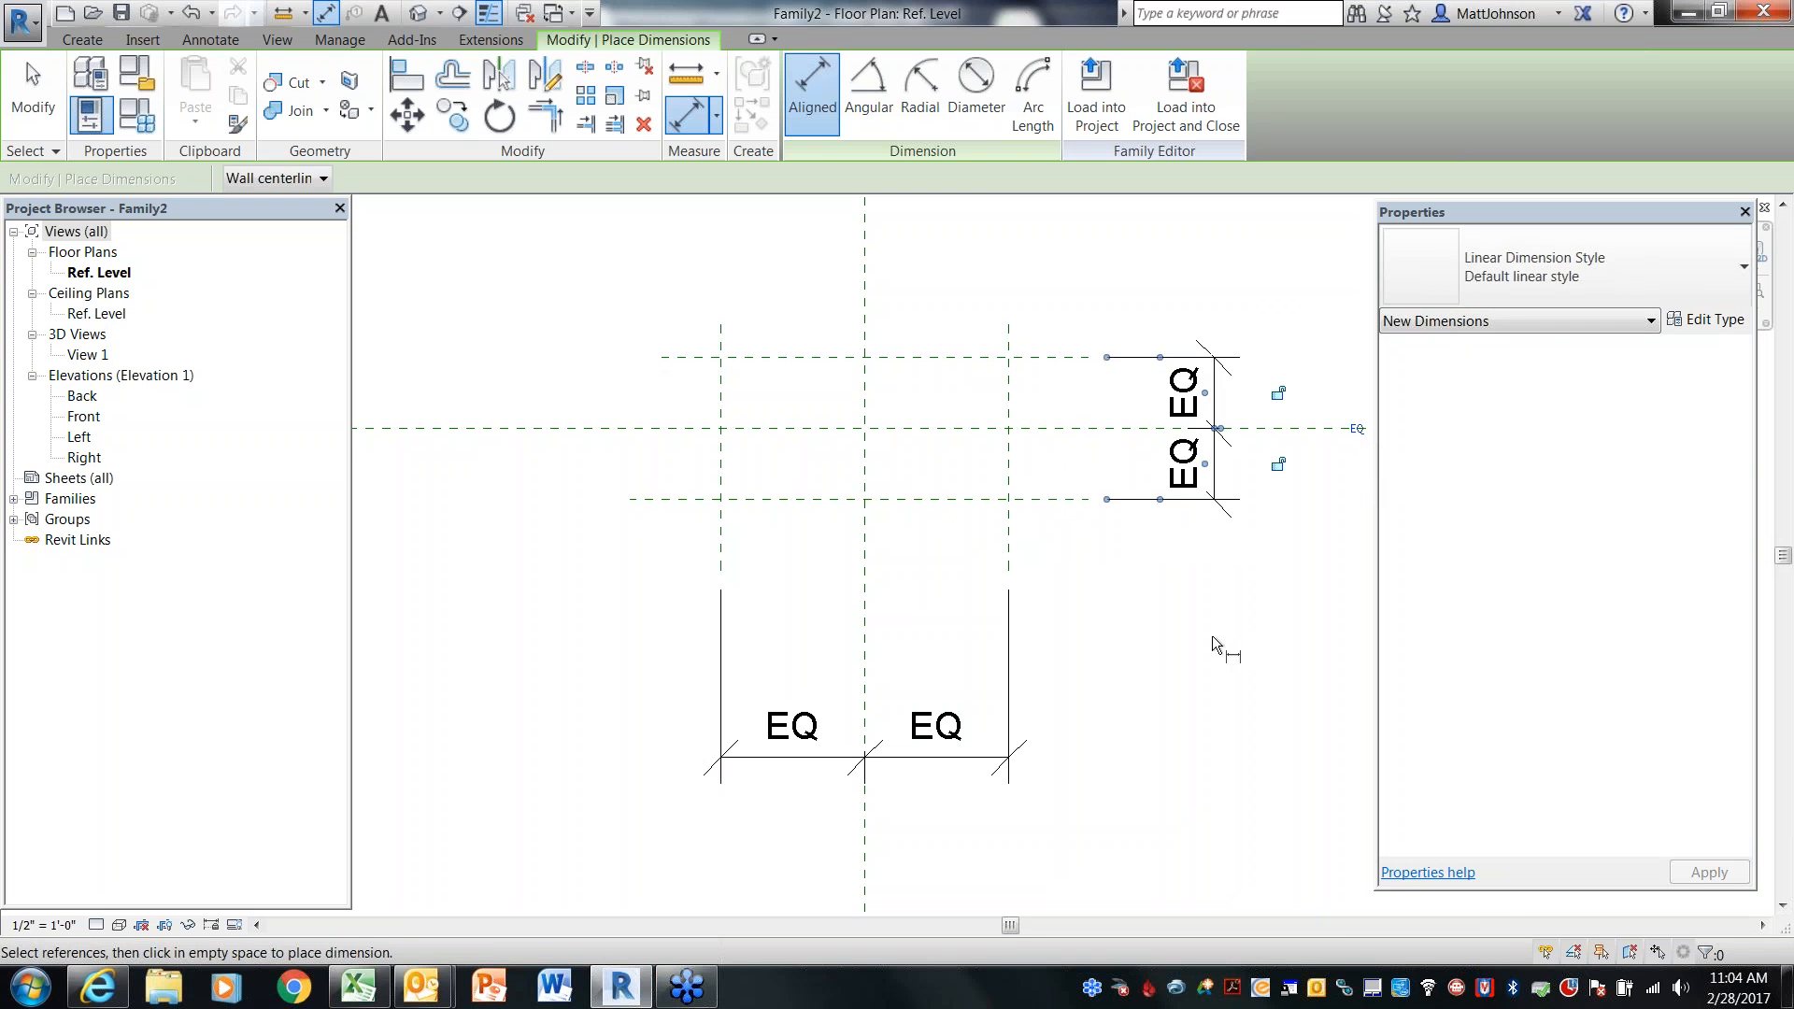
pyautogui.moveTo(1157, 579); pyautogui.dragTo(990, 598, button='middle')
pyautogui.press('Escape')
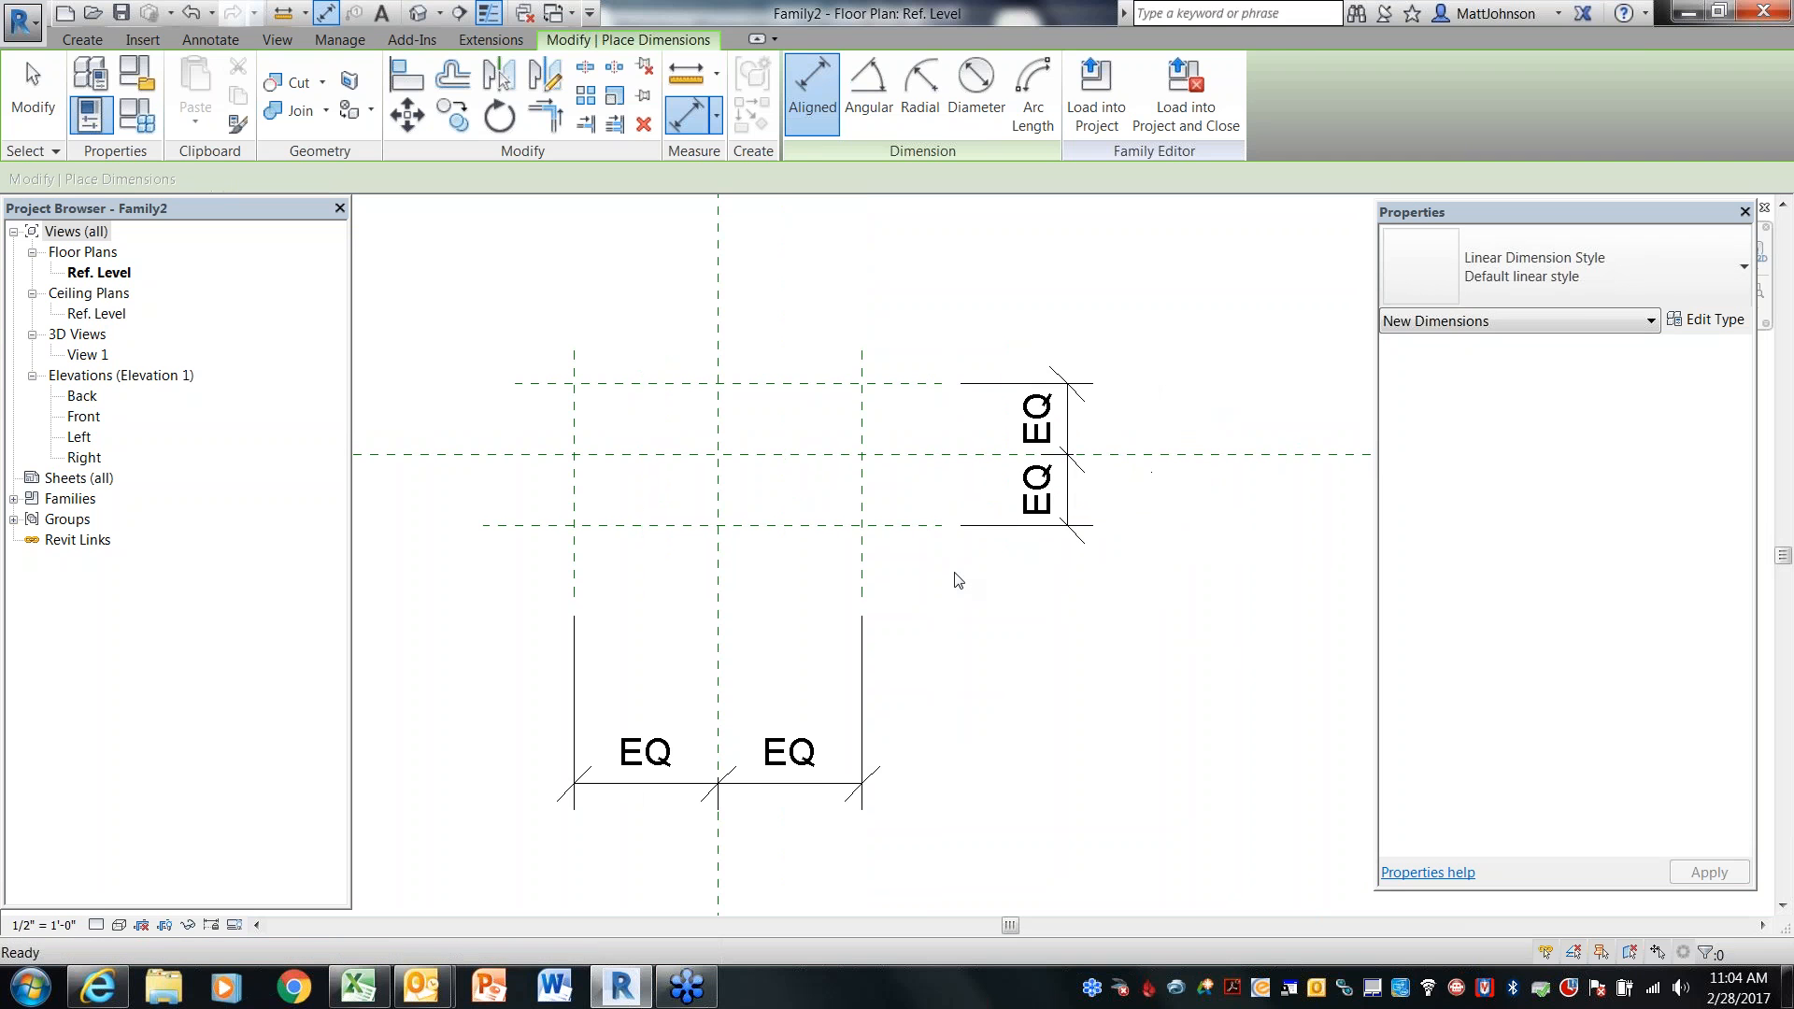
pyautogui.press('Escape')
# Add an overall aligned dimension between the two horizontal reference planes
pyautogui.click(829, 384)
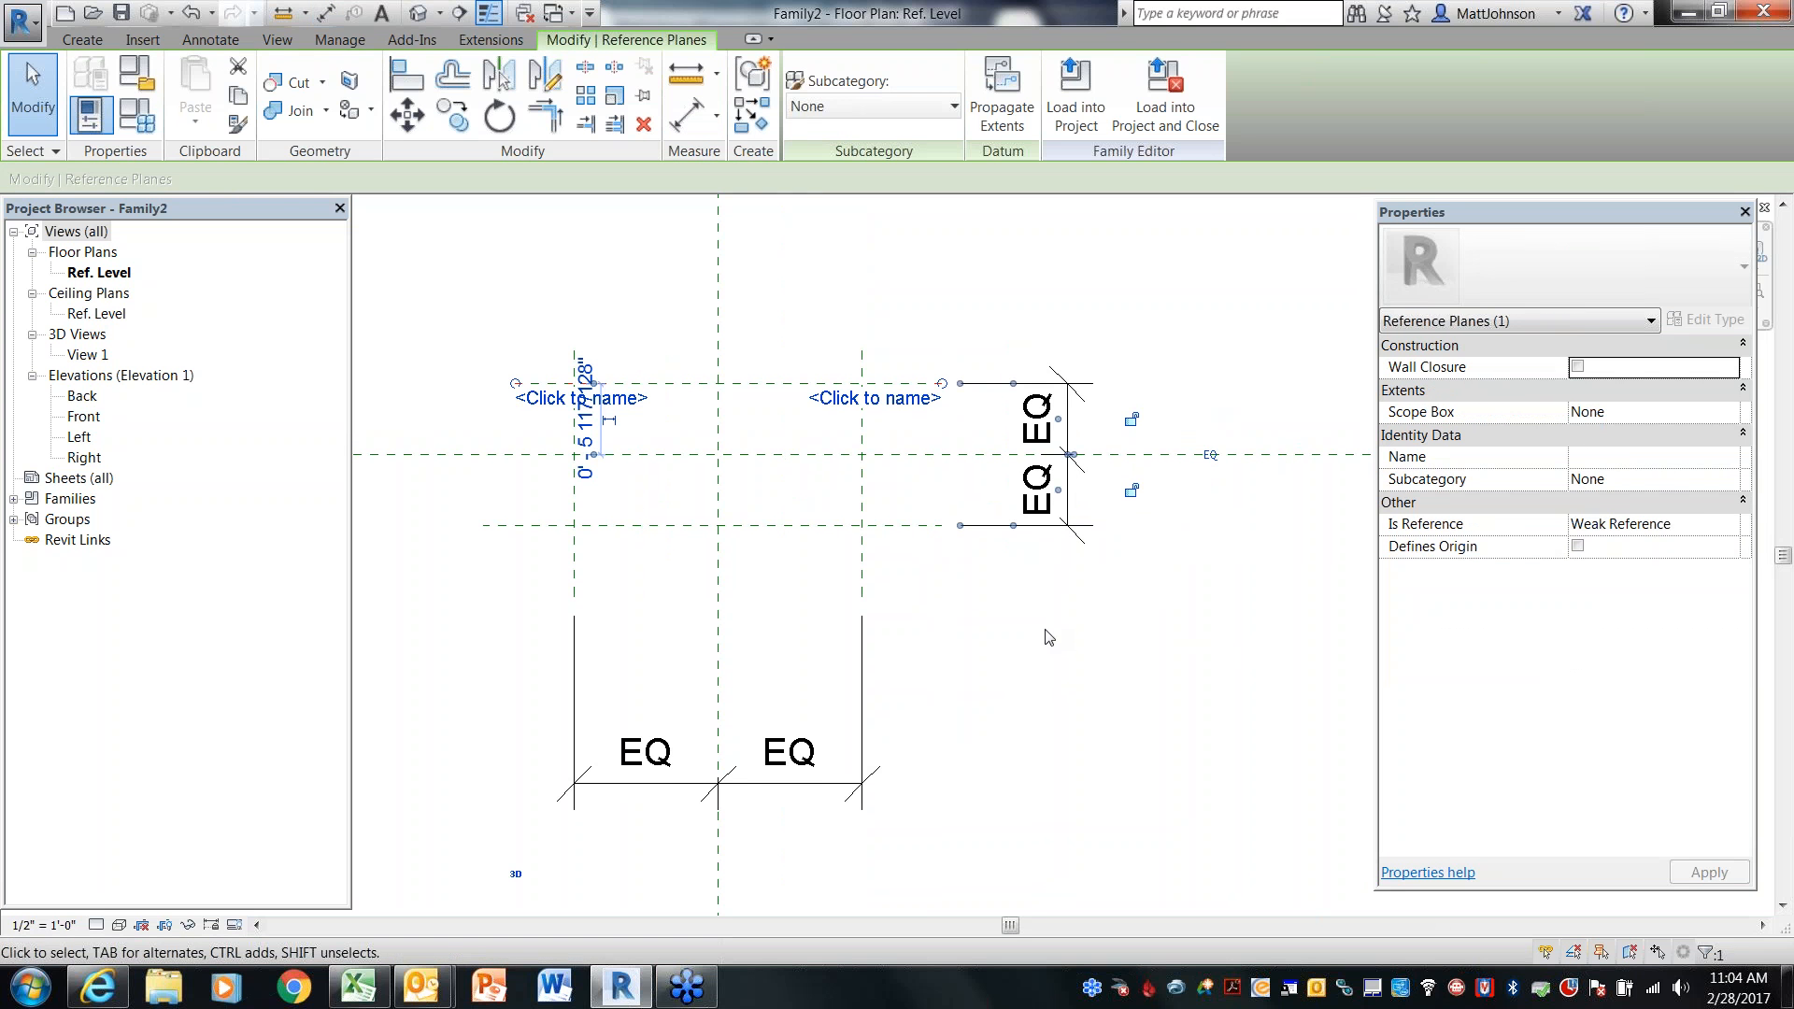
pyautogui.click(996, 624)
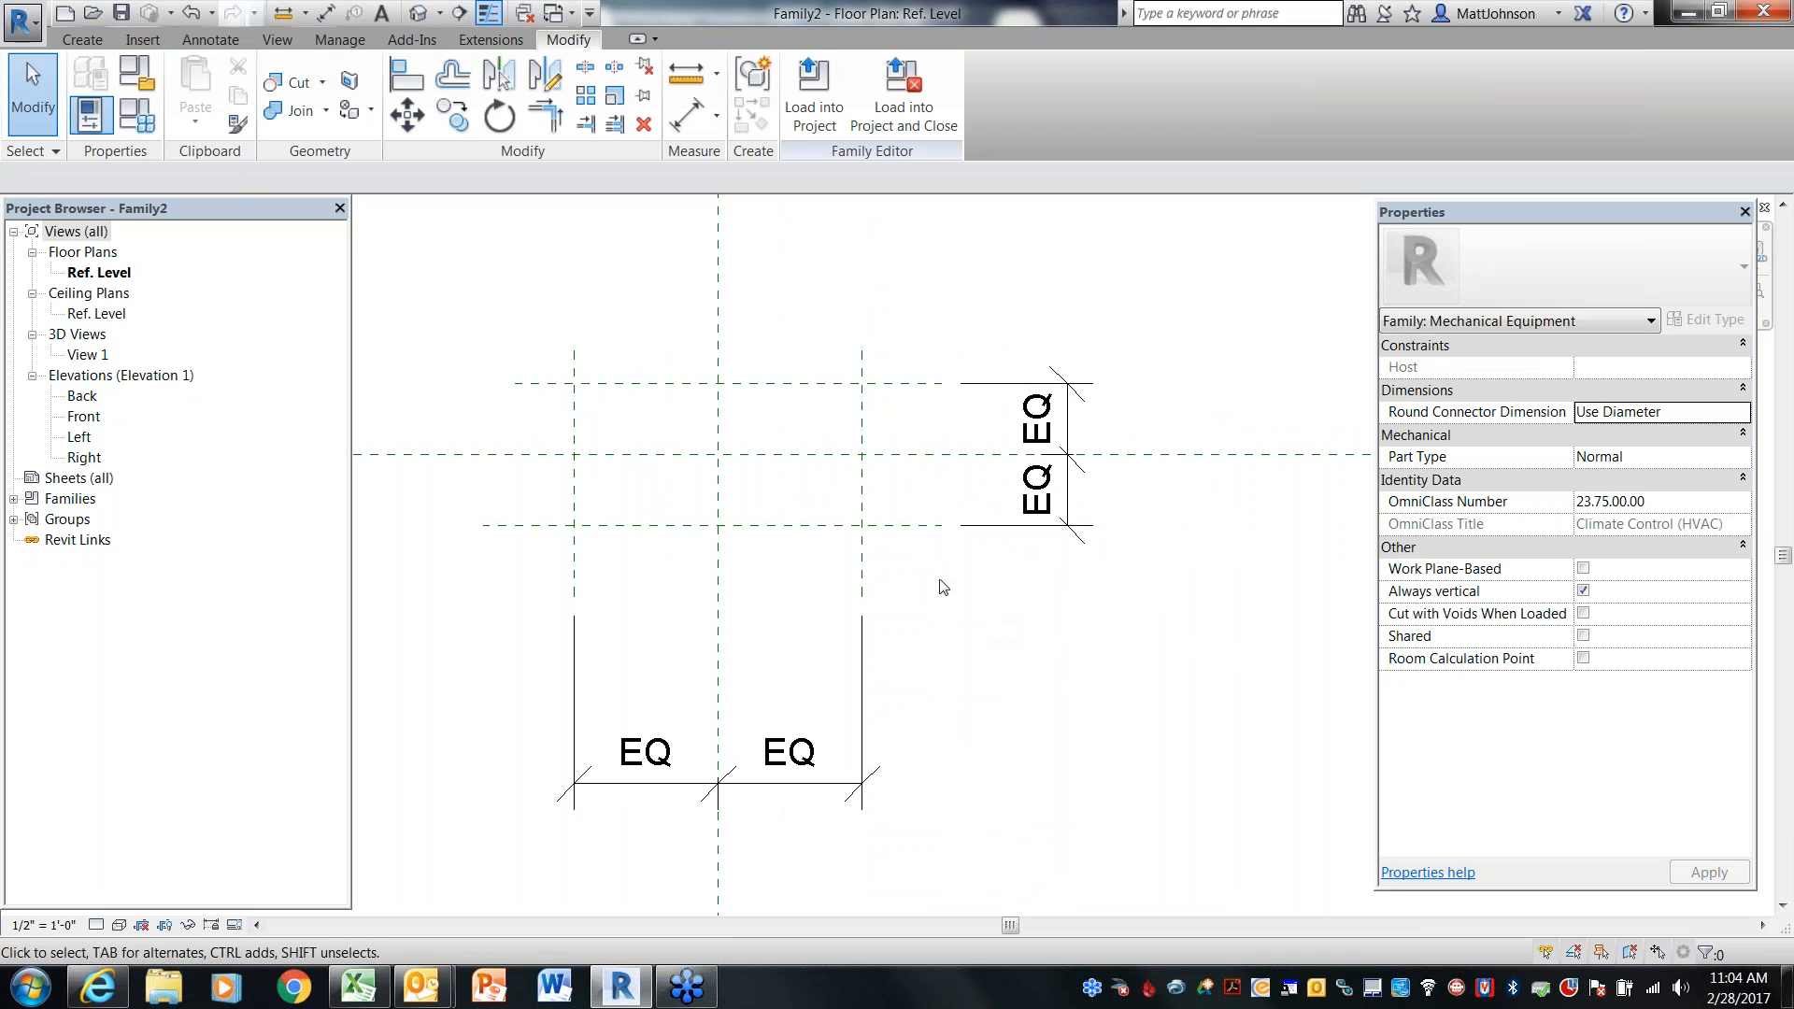
pyautogui.press('d')
pyautogui.press('i')
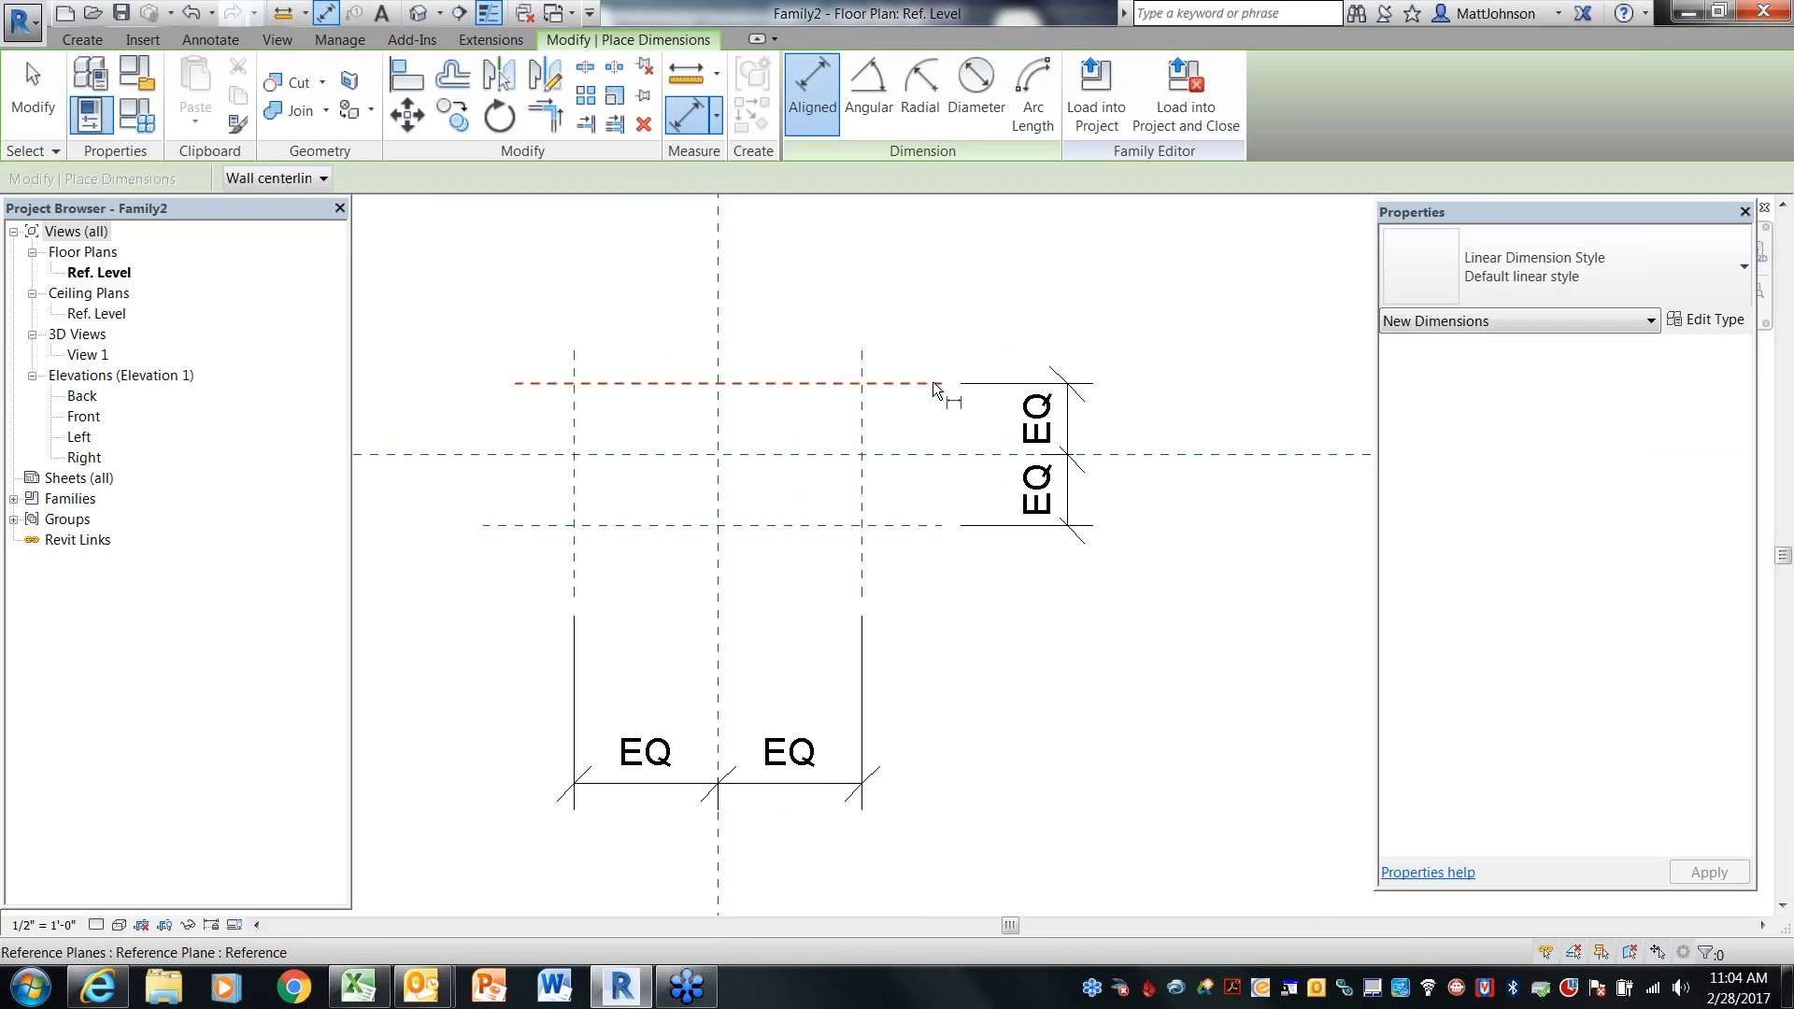
pyautogui.click(932, 382)
pyautogui.click(925, 523)
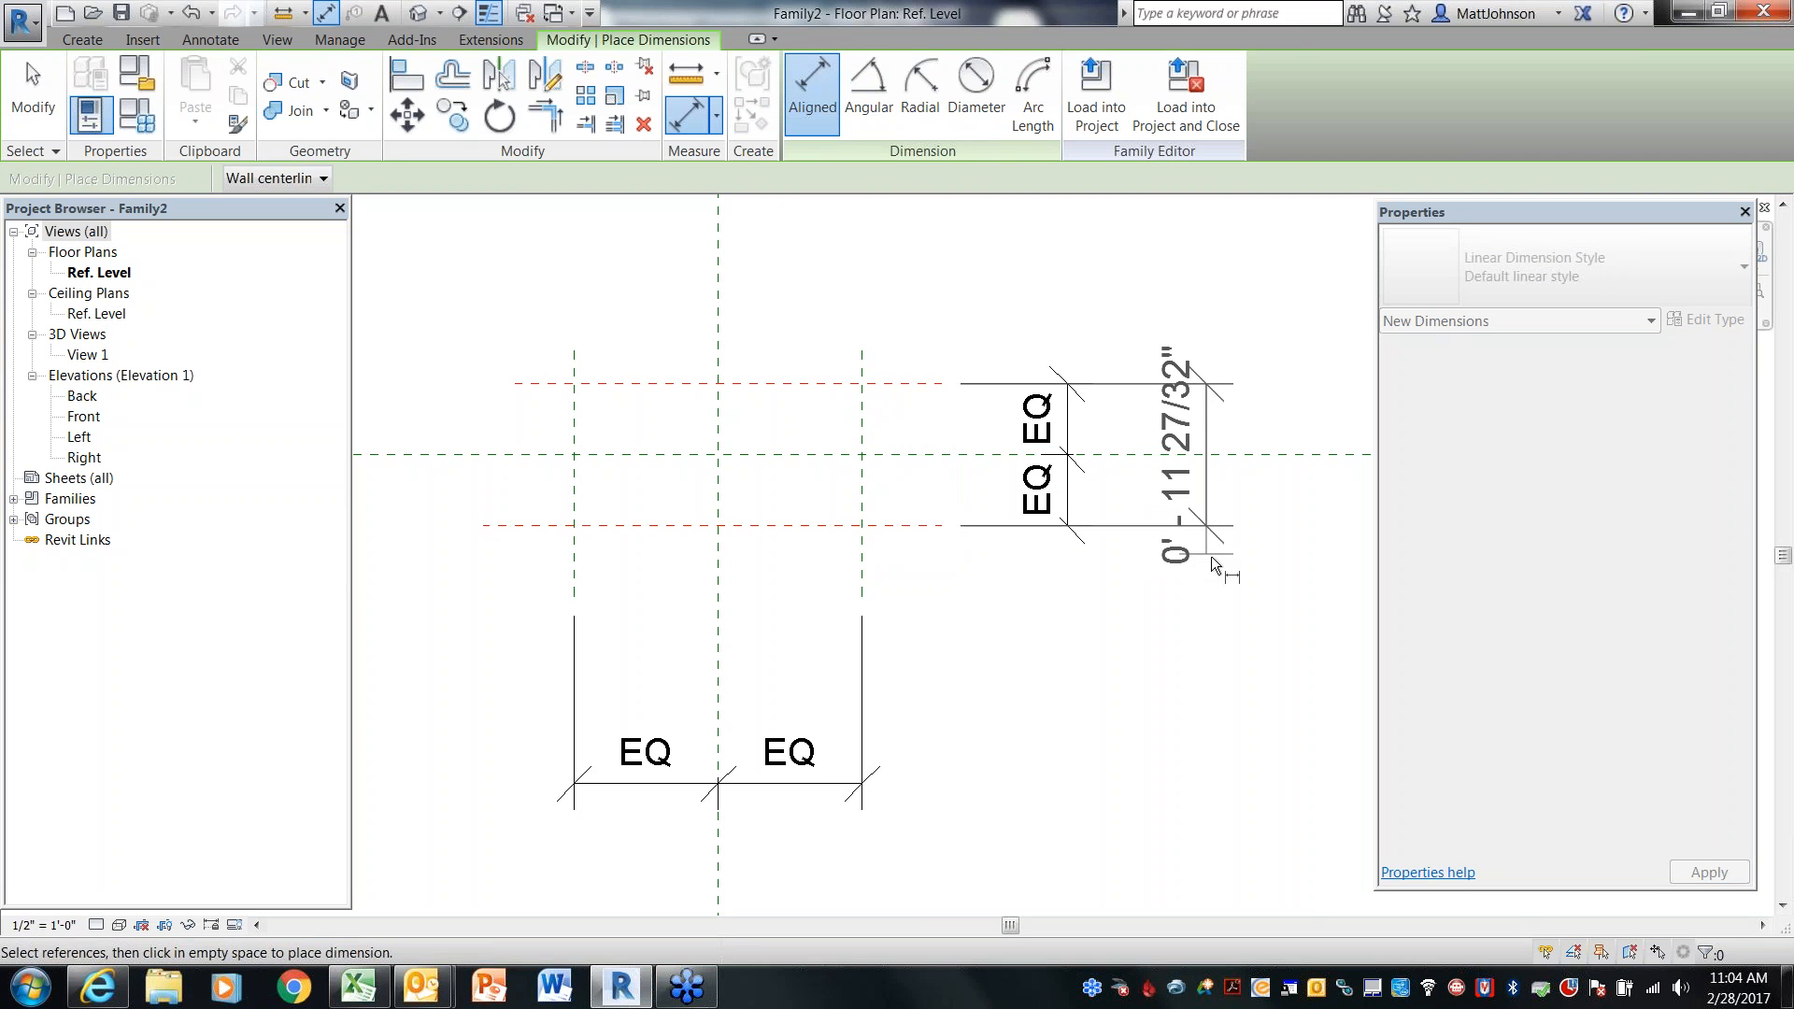
pyautogui.click(1218, 558)
pyautogui.press('Escape')
pyautogui.press('Escape')
# Delete the equality dimension on the horizontal reference planes
pyautogui.click(916, 384)
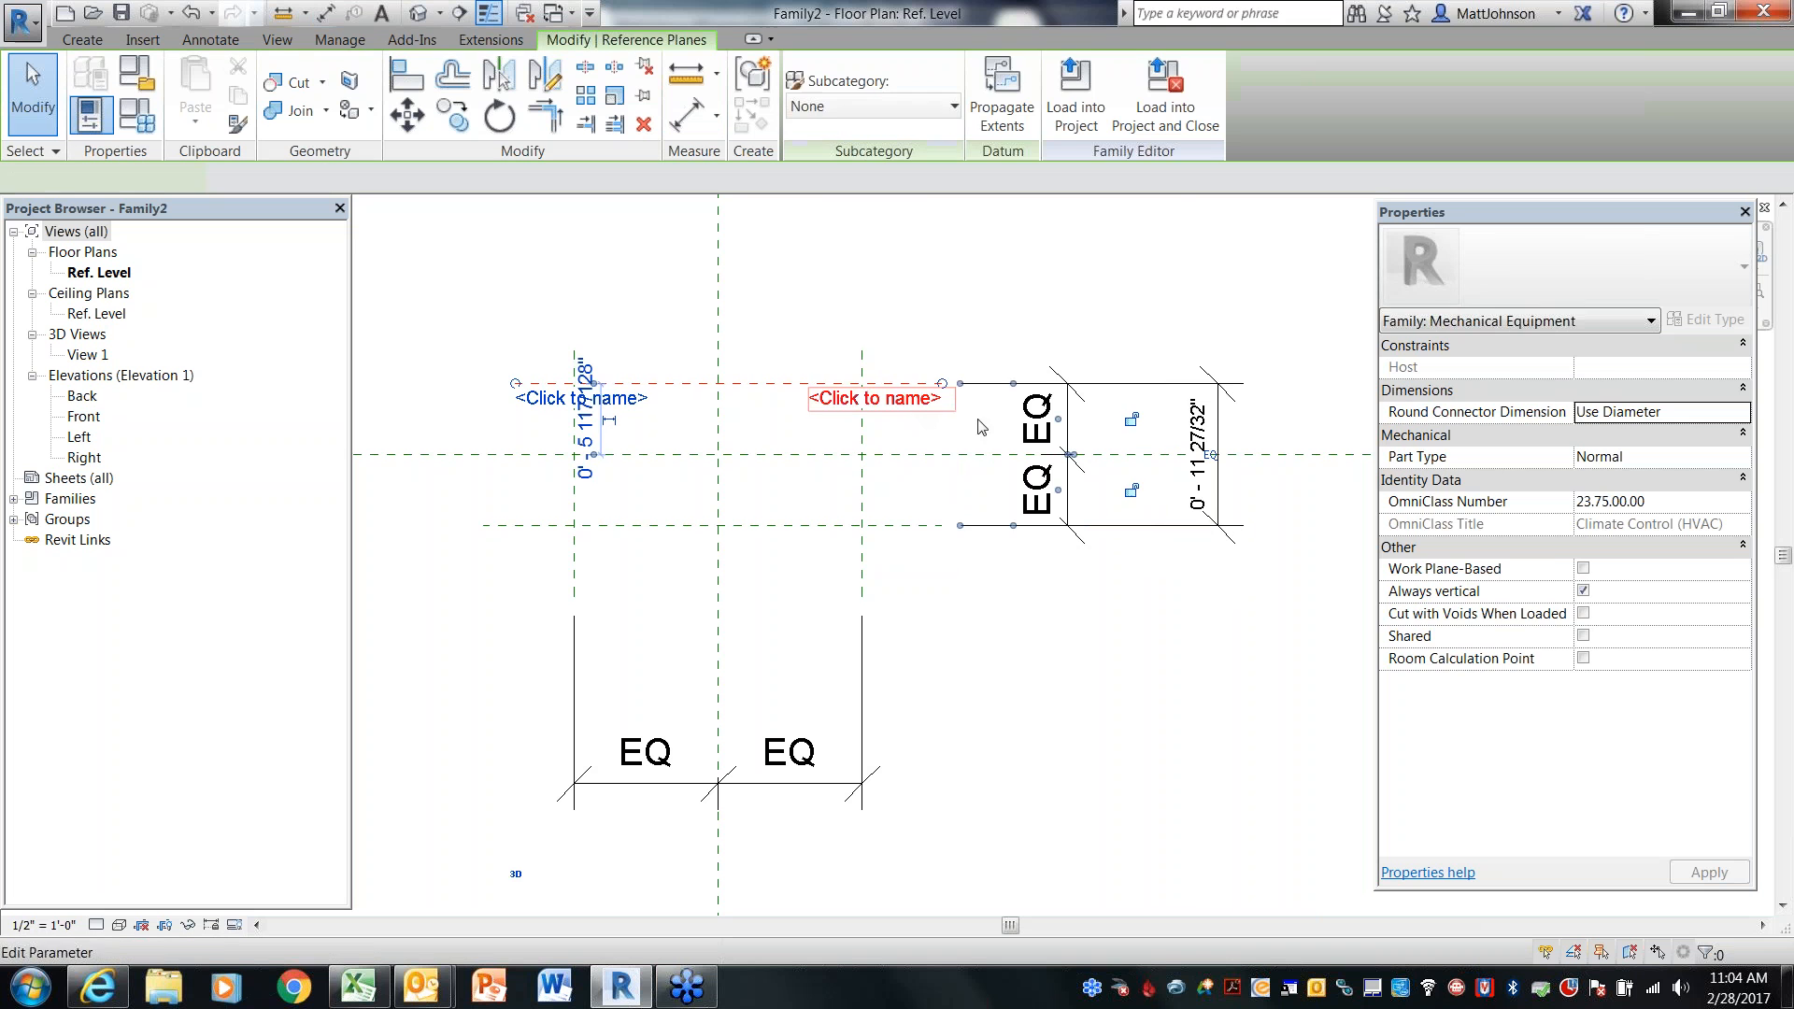
pyautogui.click(1216, 452)
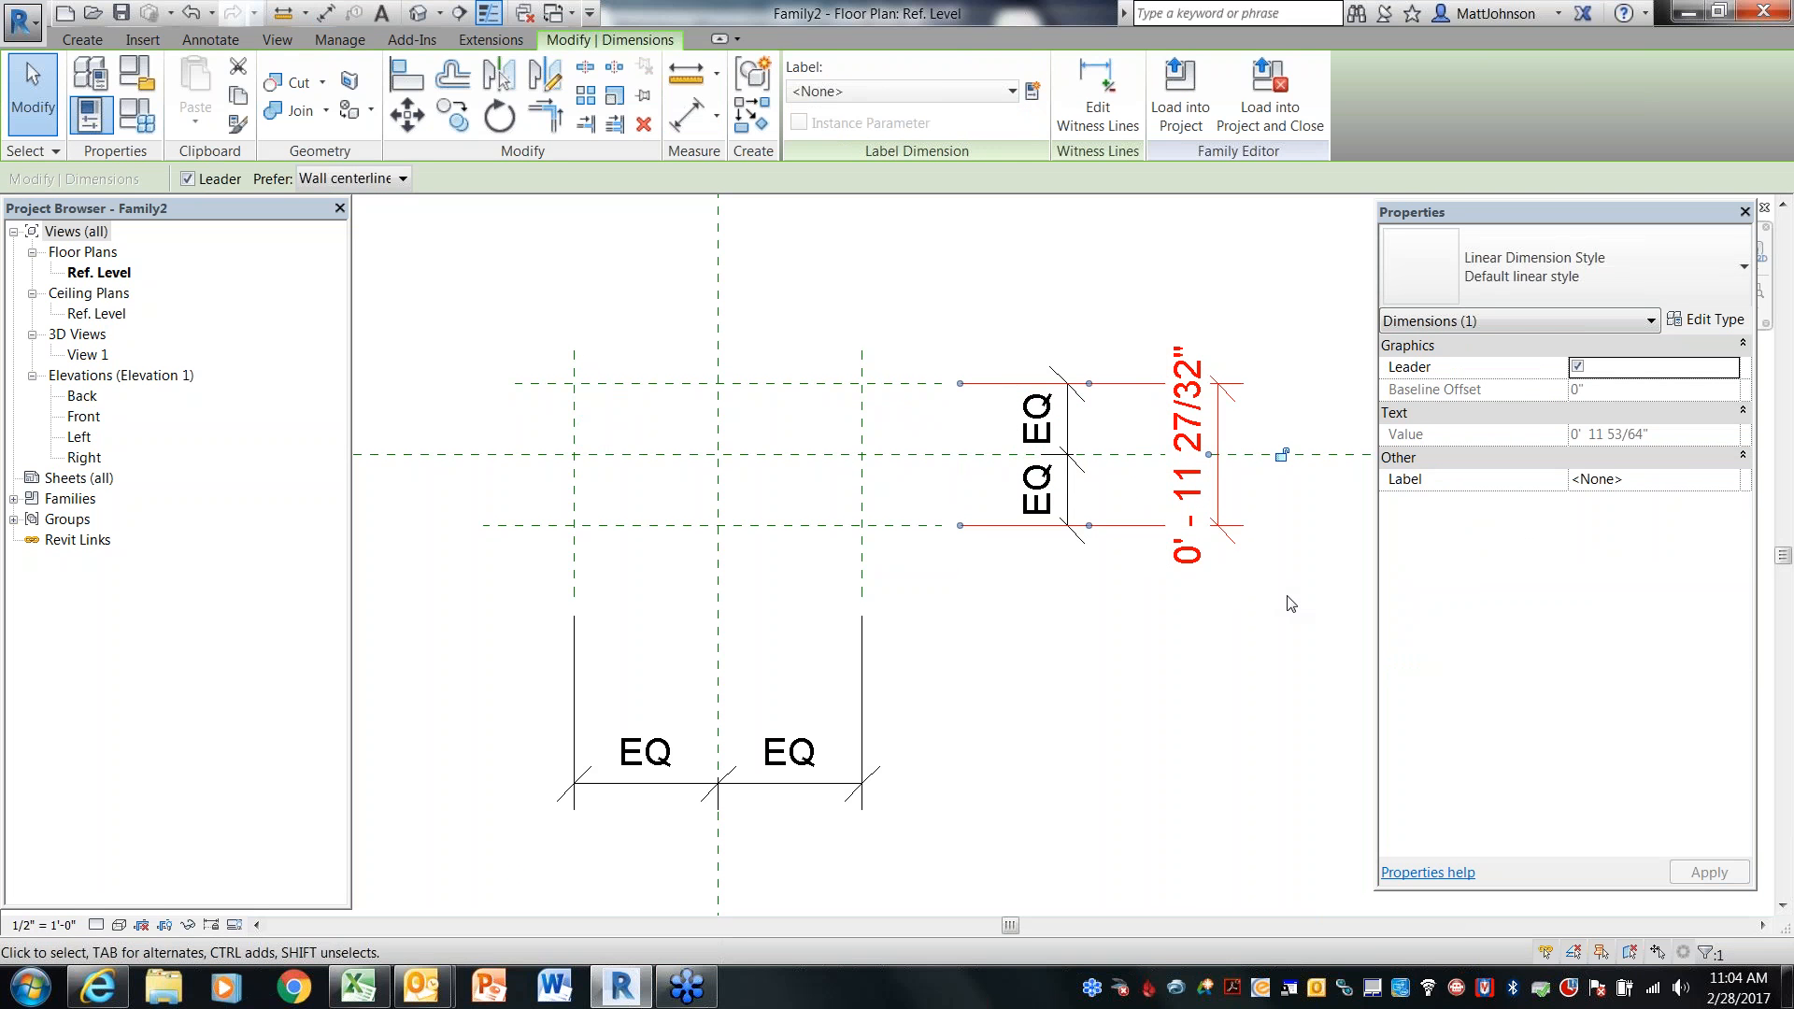
pyautogui.press('d')
pyautogui.press('i')
pyautogui.press('Escape')
pyautogui.press('Escape')
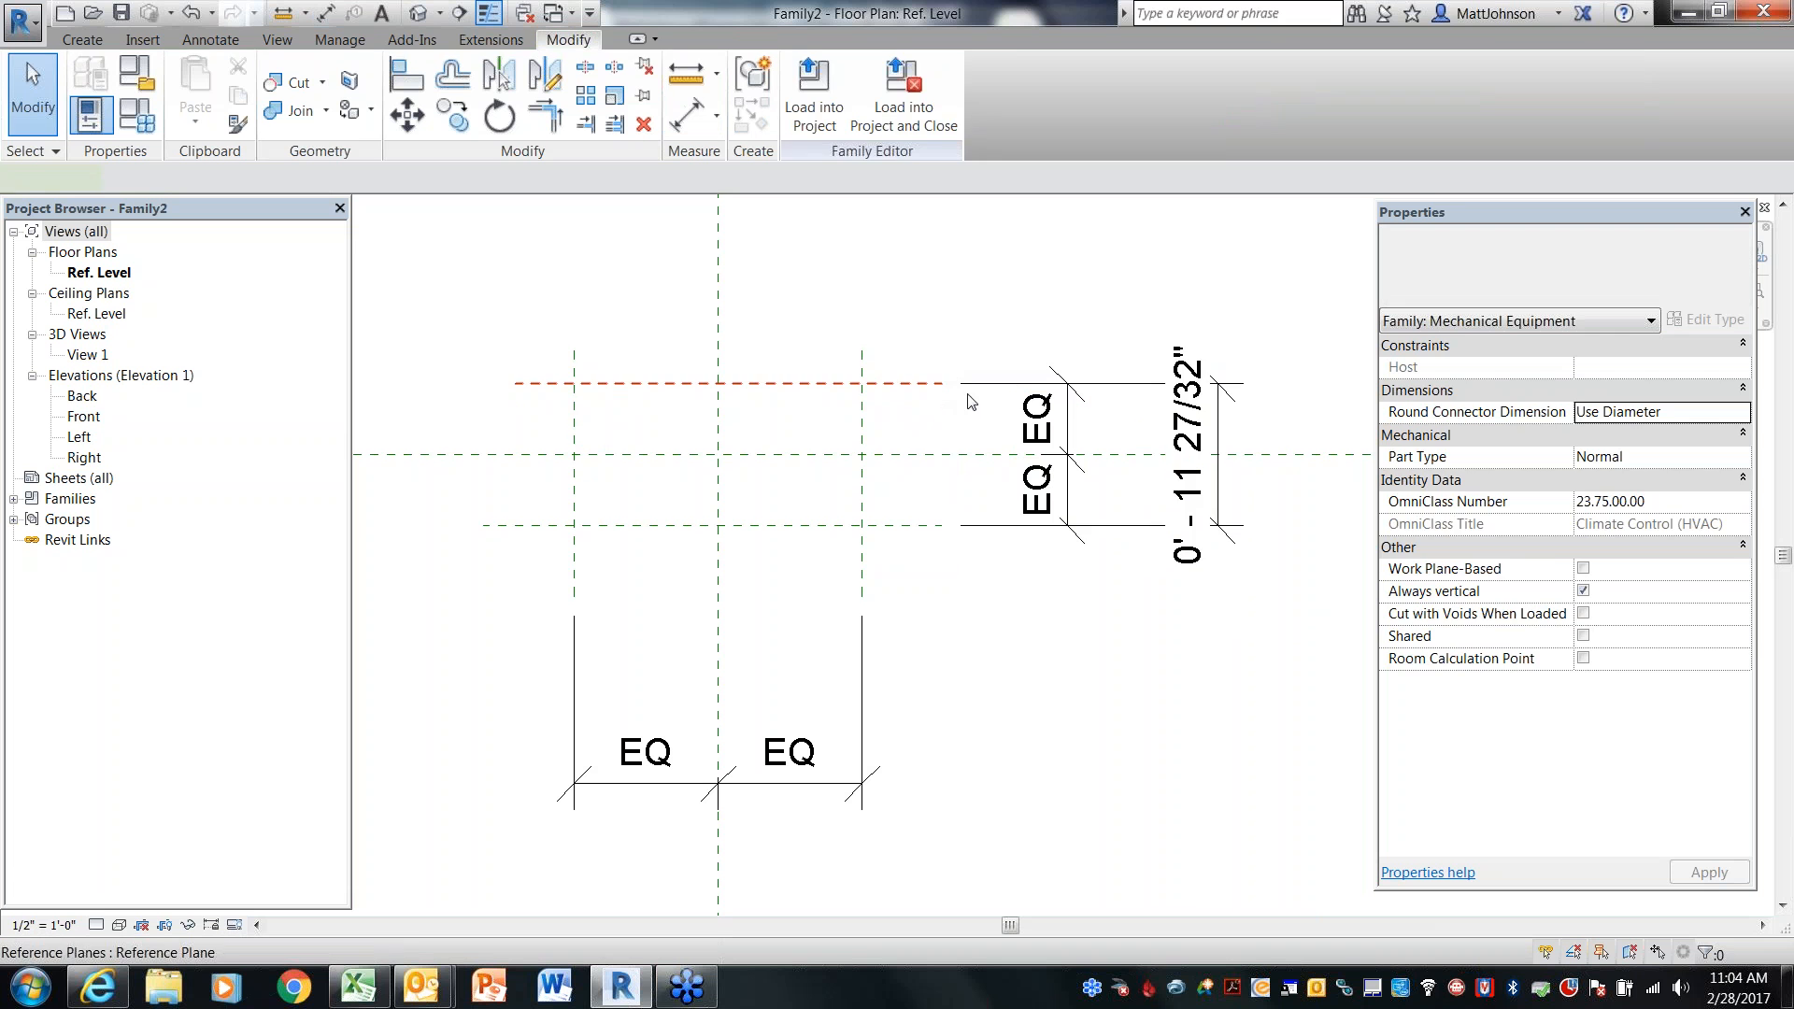
pyautogui.click(935, 385)
pyautogui.click(1196, 428)
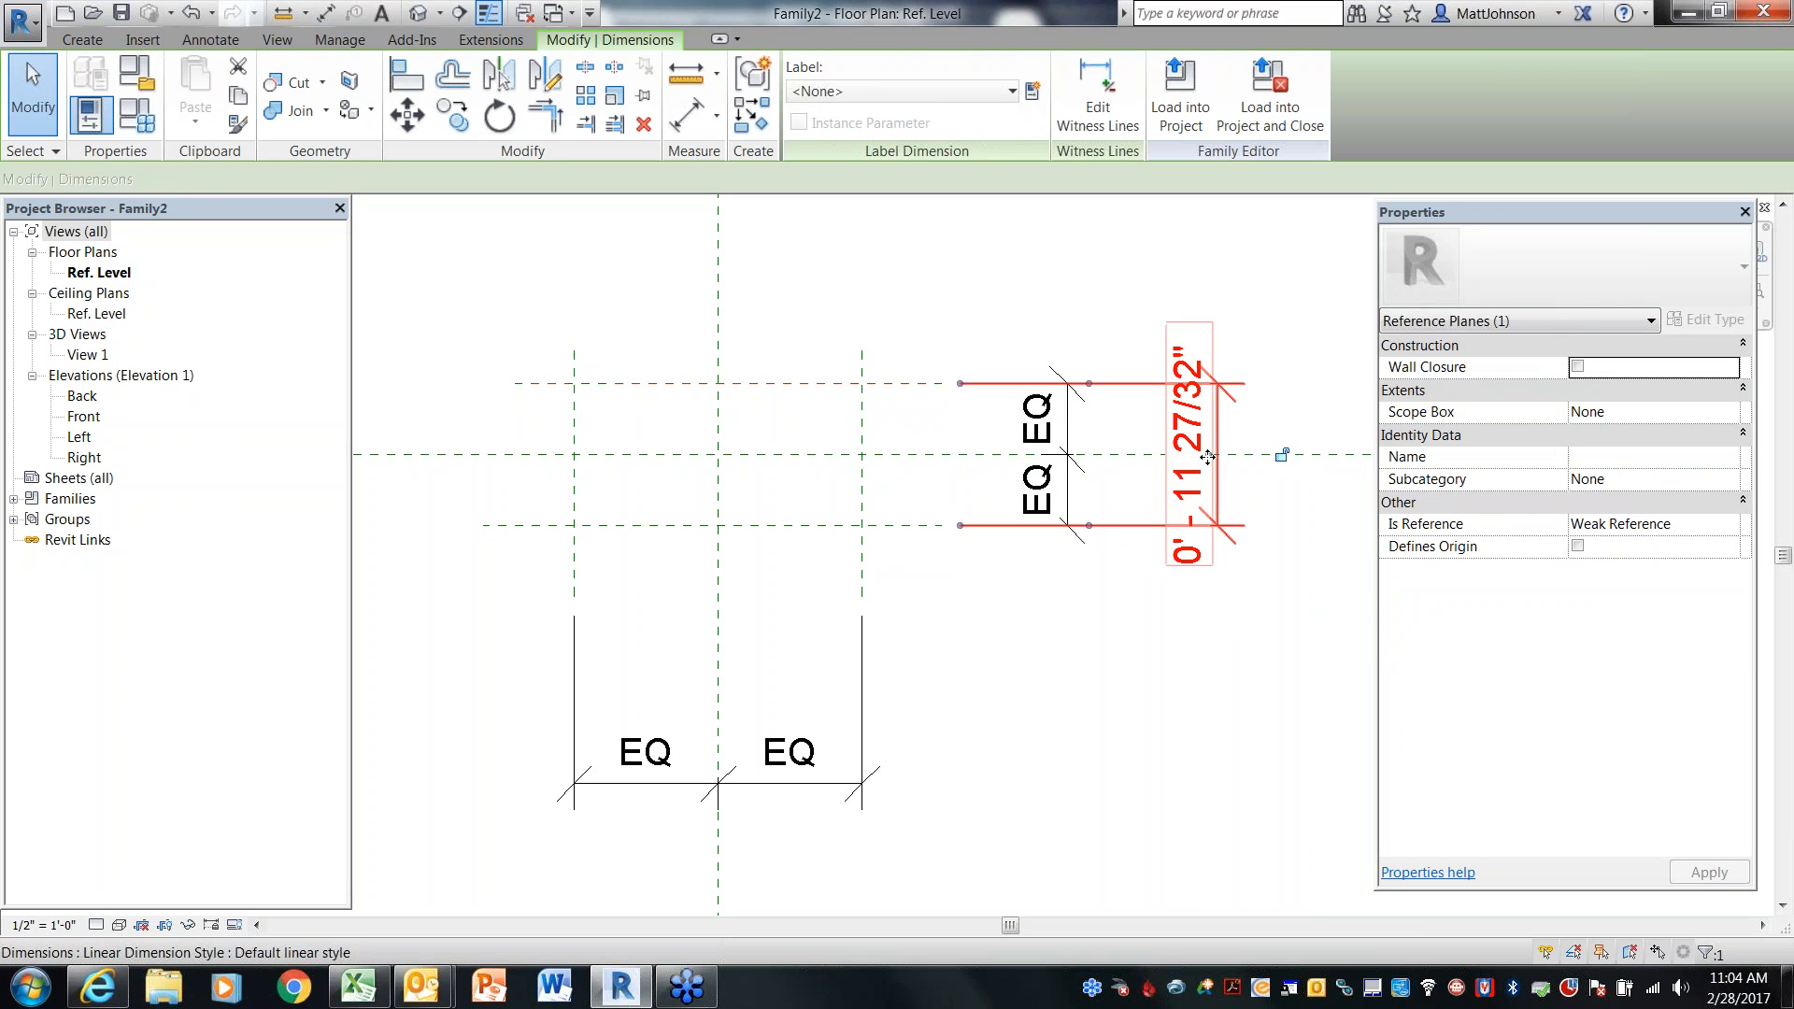
pyautogui.click(1170, 616)
pyautogui.click(1034, 484)
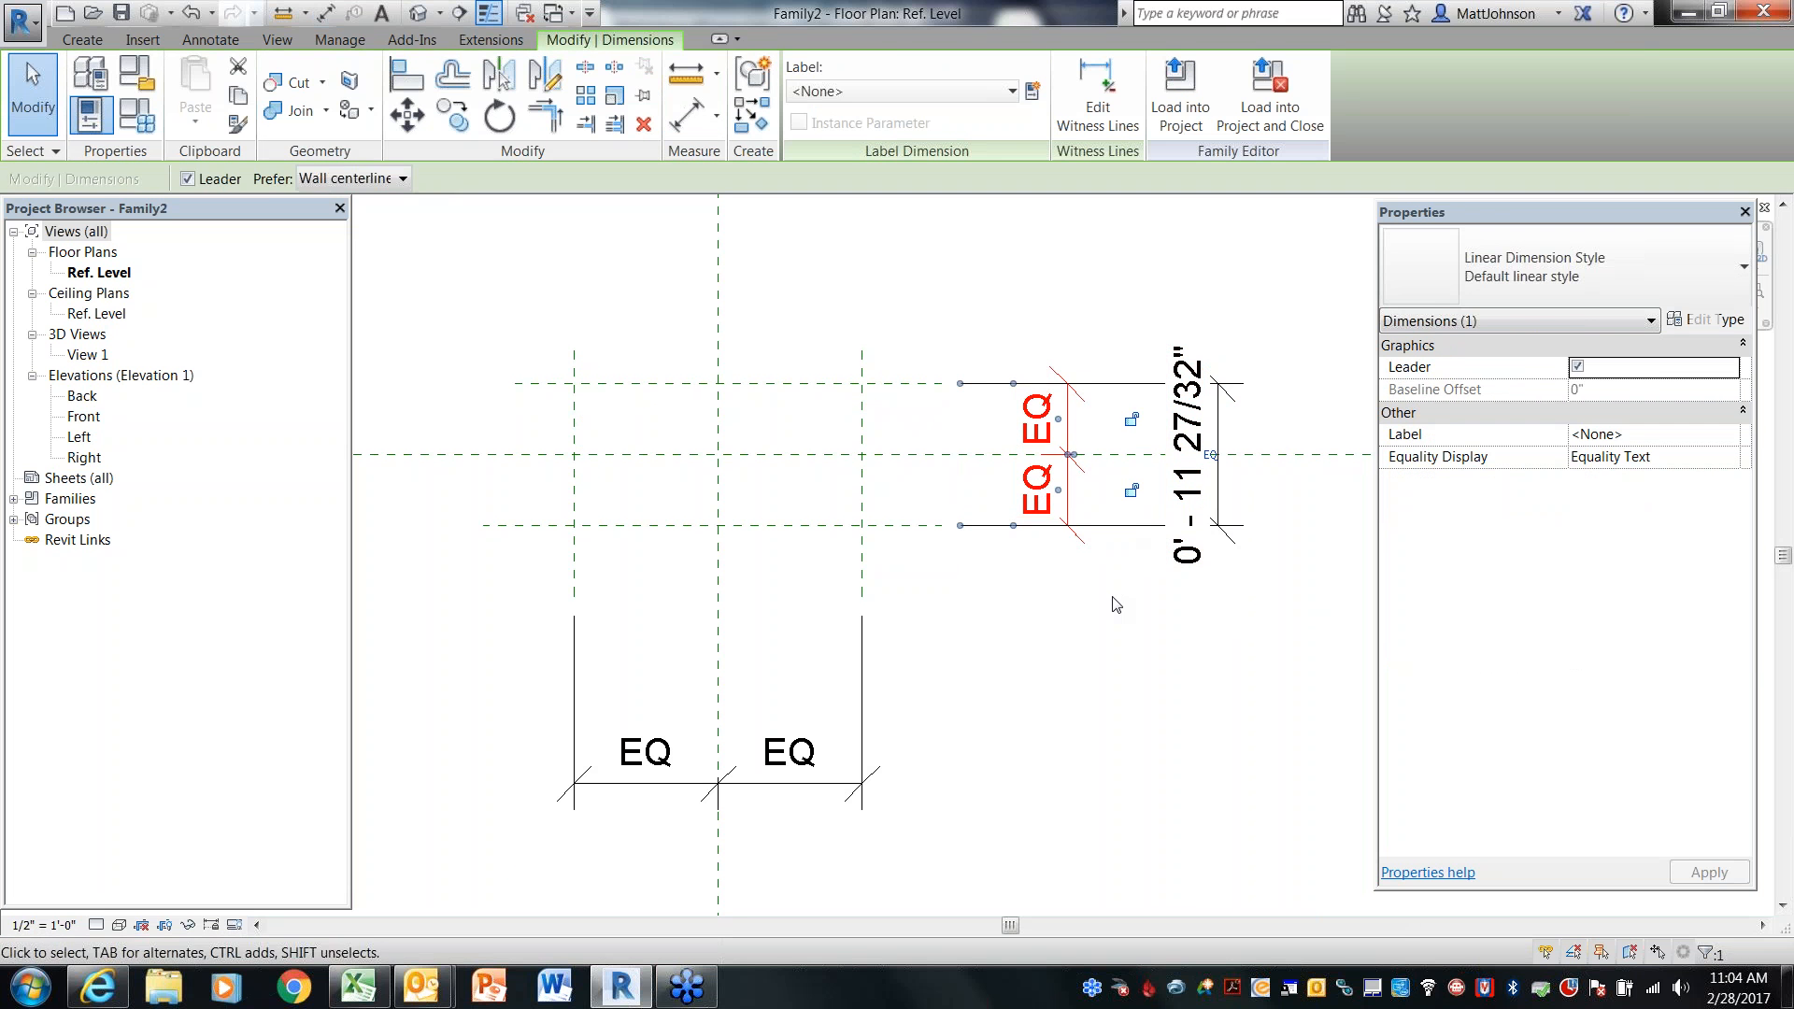
pyautogui.press('Delete')
# Dimension the top horizontal reference plane from the center plane and set that distance to 1'-0"
pyautogui.press('d')
pyautogui.press('i')
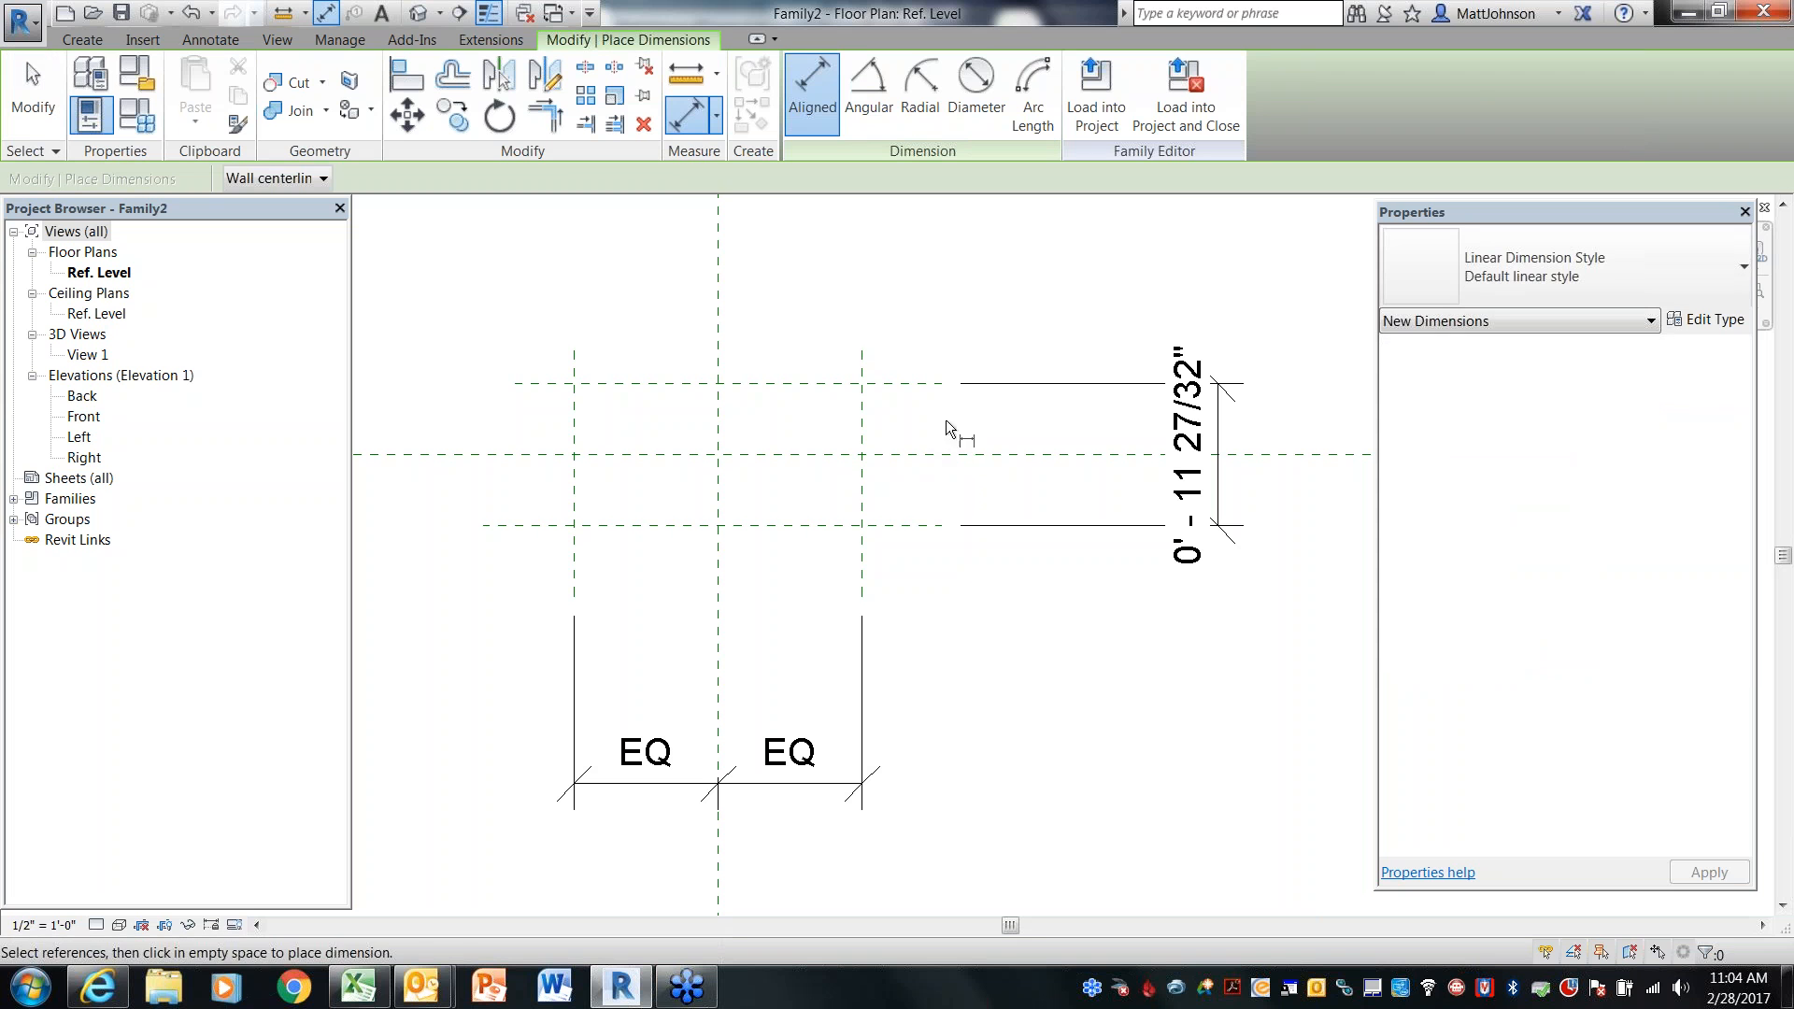
pyautogui.click(933, 382)
pyautogui.click(932, 453)
pyautogui.click(987, 429)
pyautogui.press('Escape')
pyautogui.click(915, 383)
pyautogui.click(972, 420)
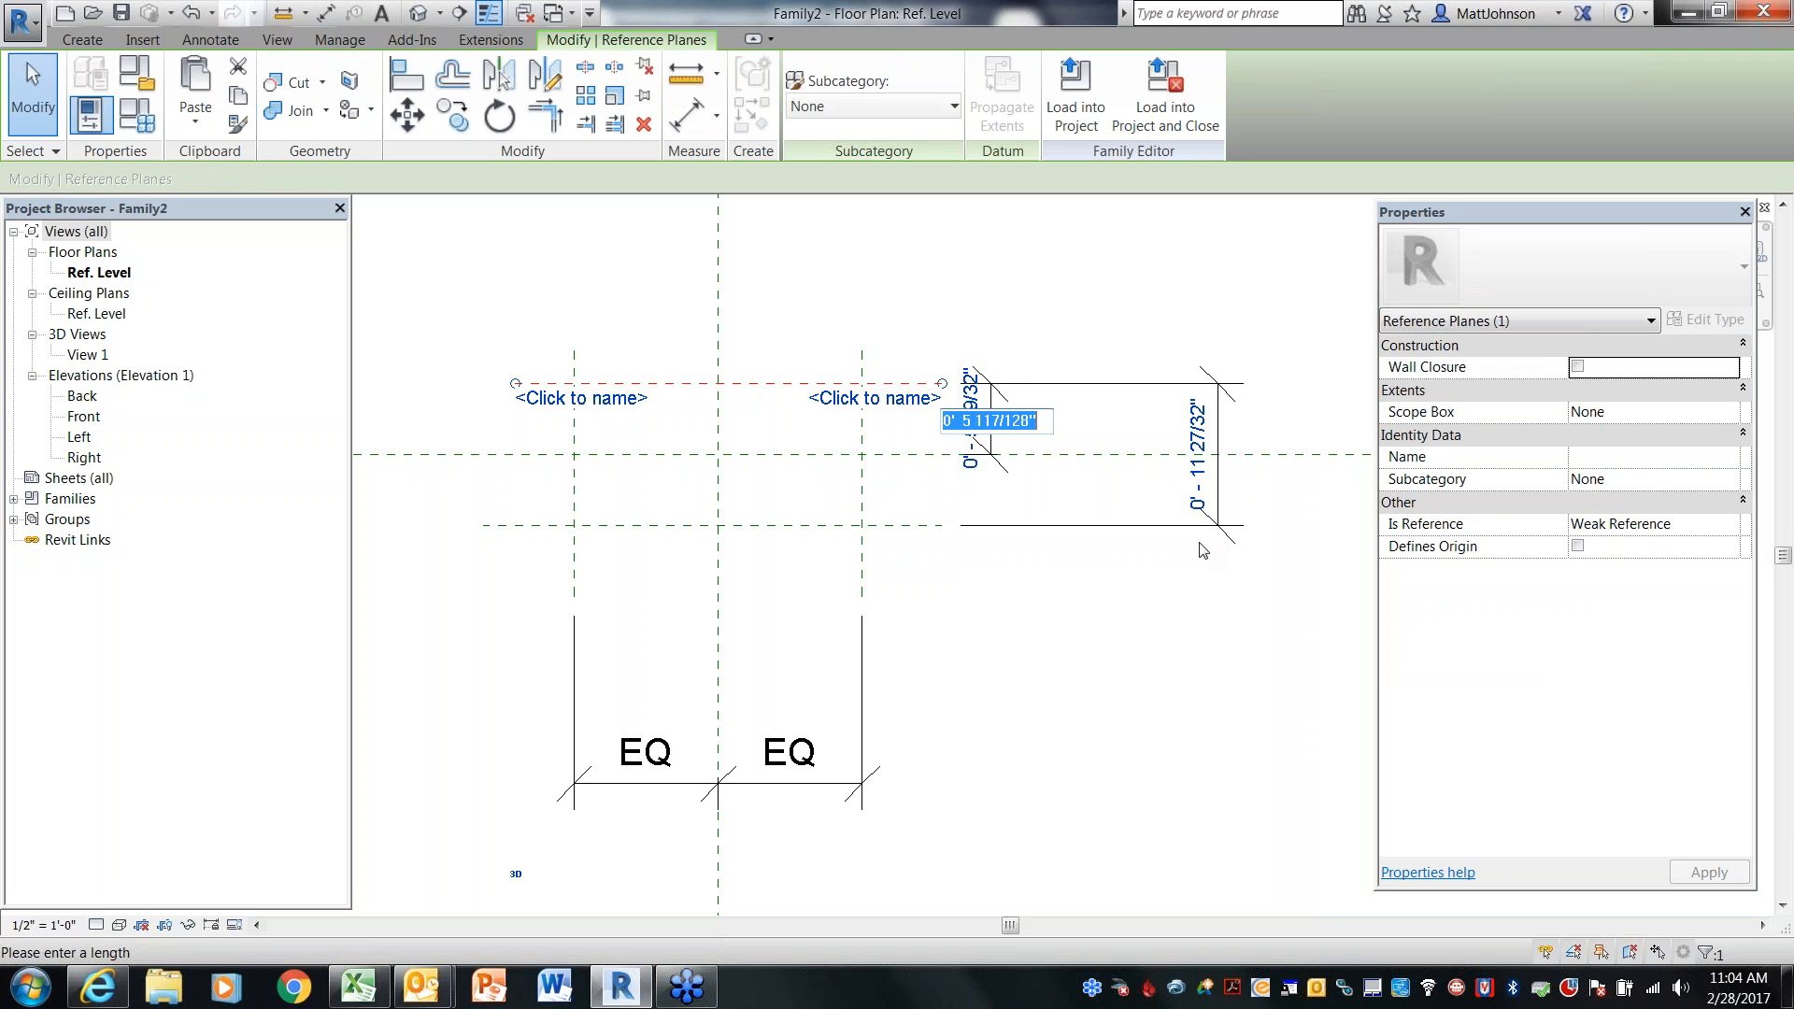
pyautogui.write("1'")
pyautogui.press('Return')
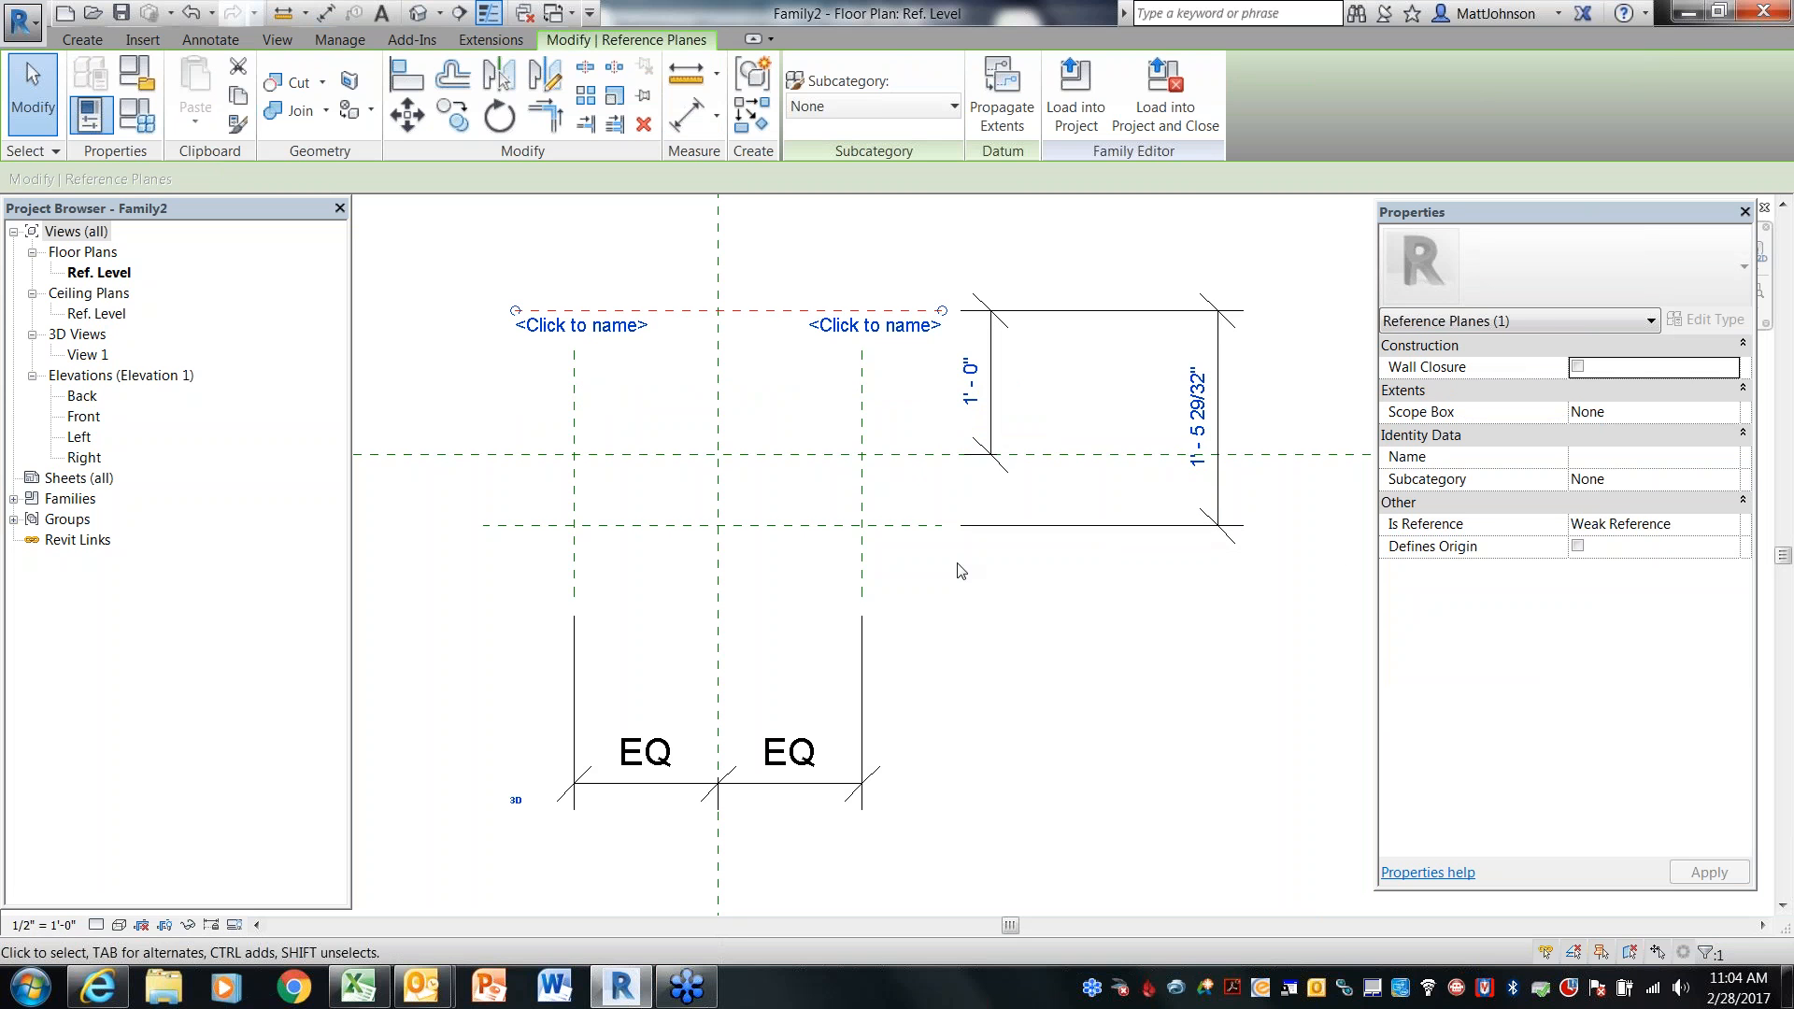
# Move the bottom horizontal reference plane to 1'-0" from the center plane
pyautogui.click(981, 383)
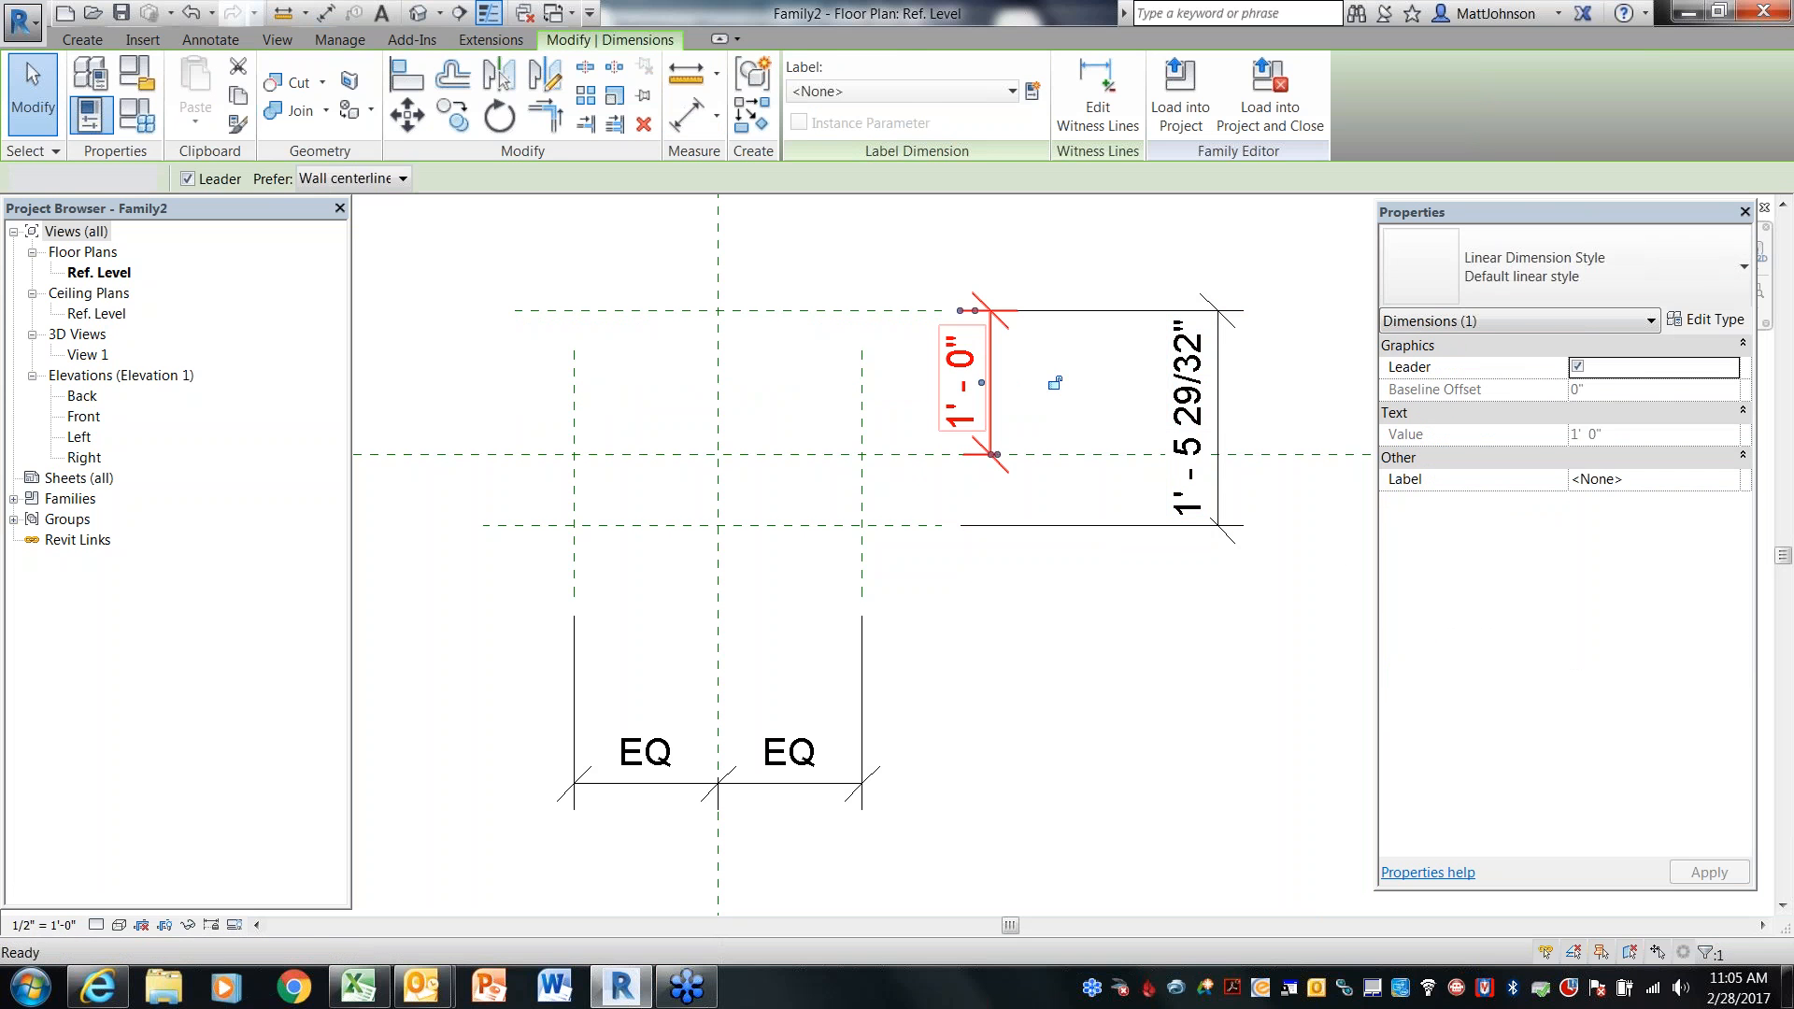
pyautogui.press('Escape')
pyautogui.click(901, 526)
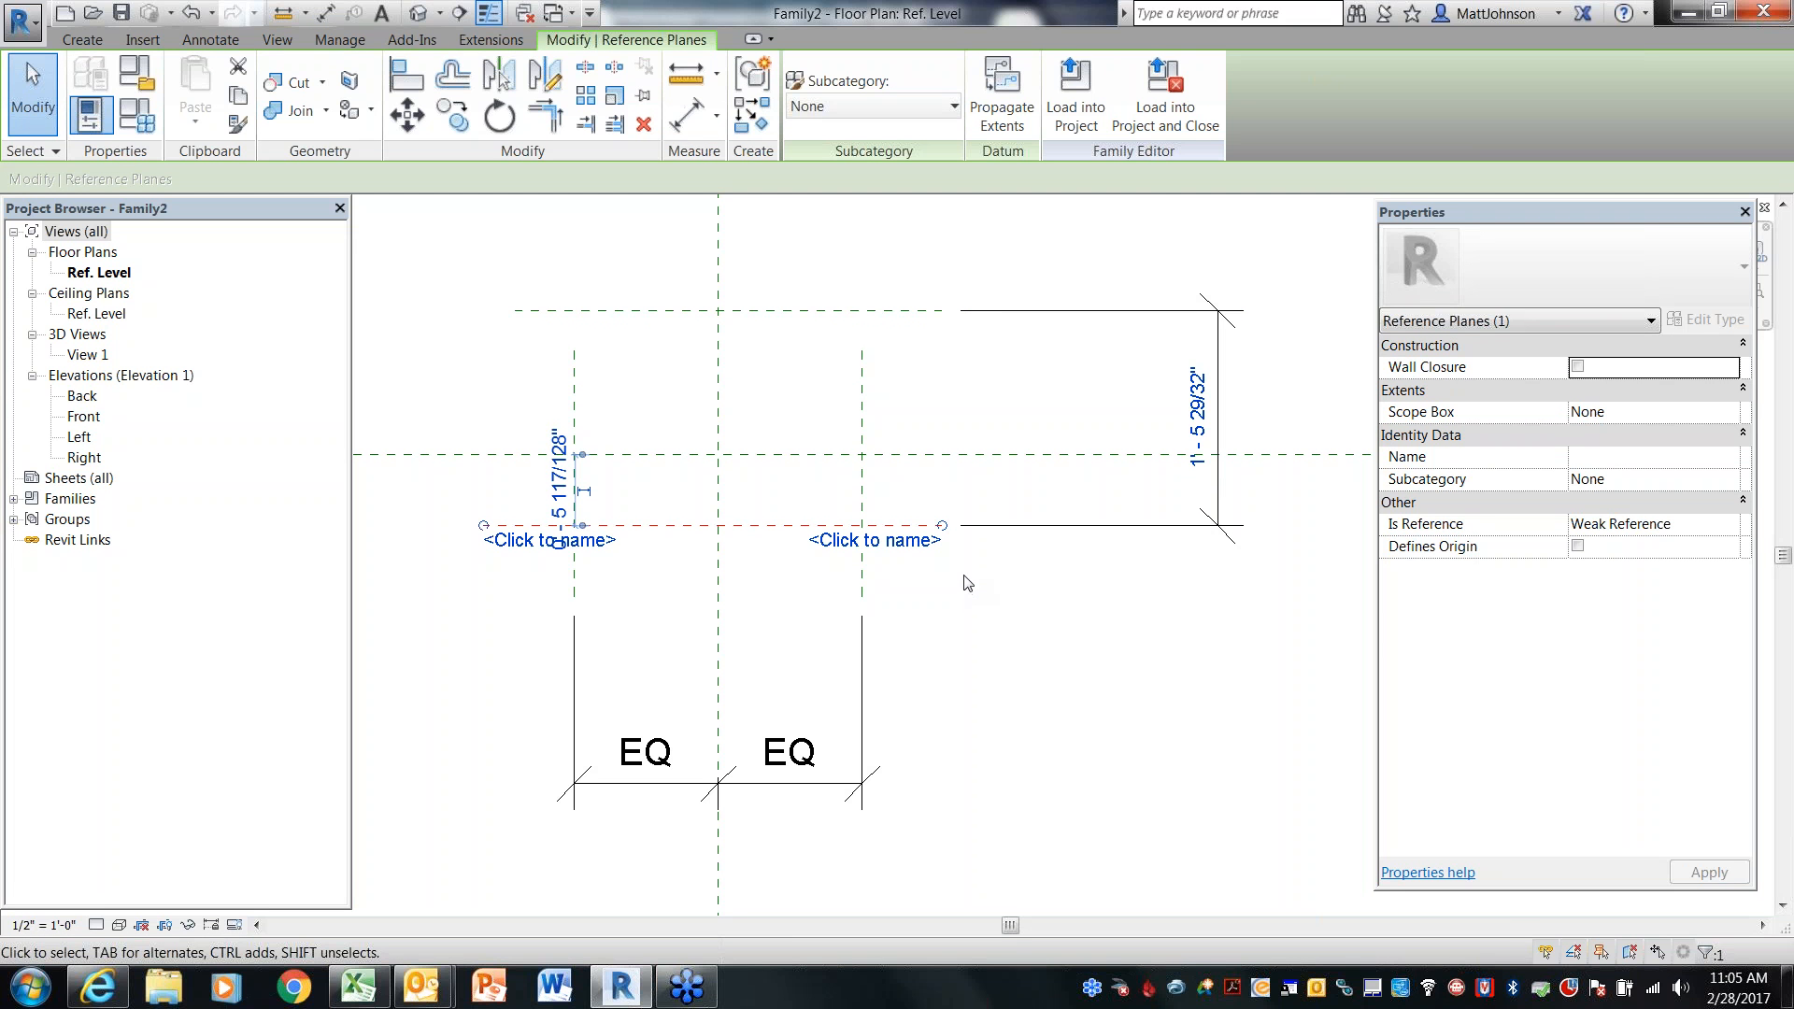
pyautogui.click(559, 481)
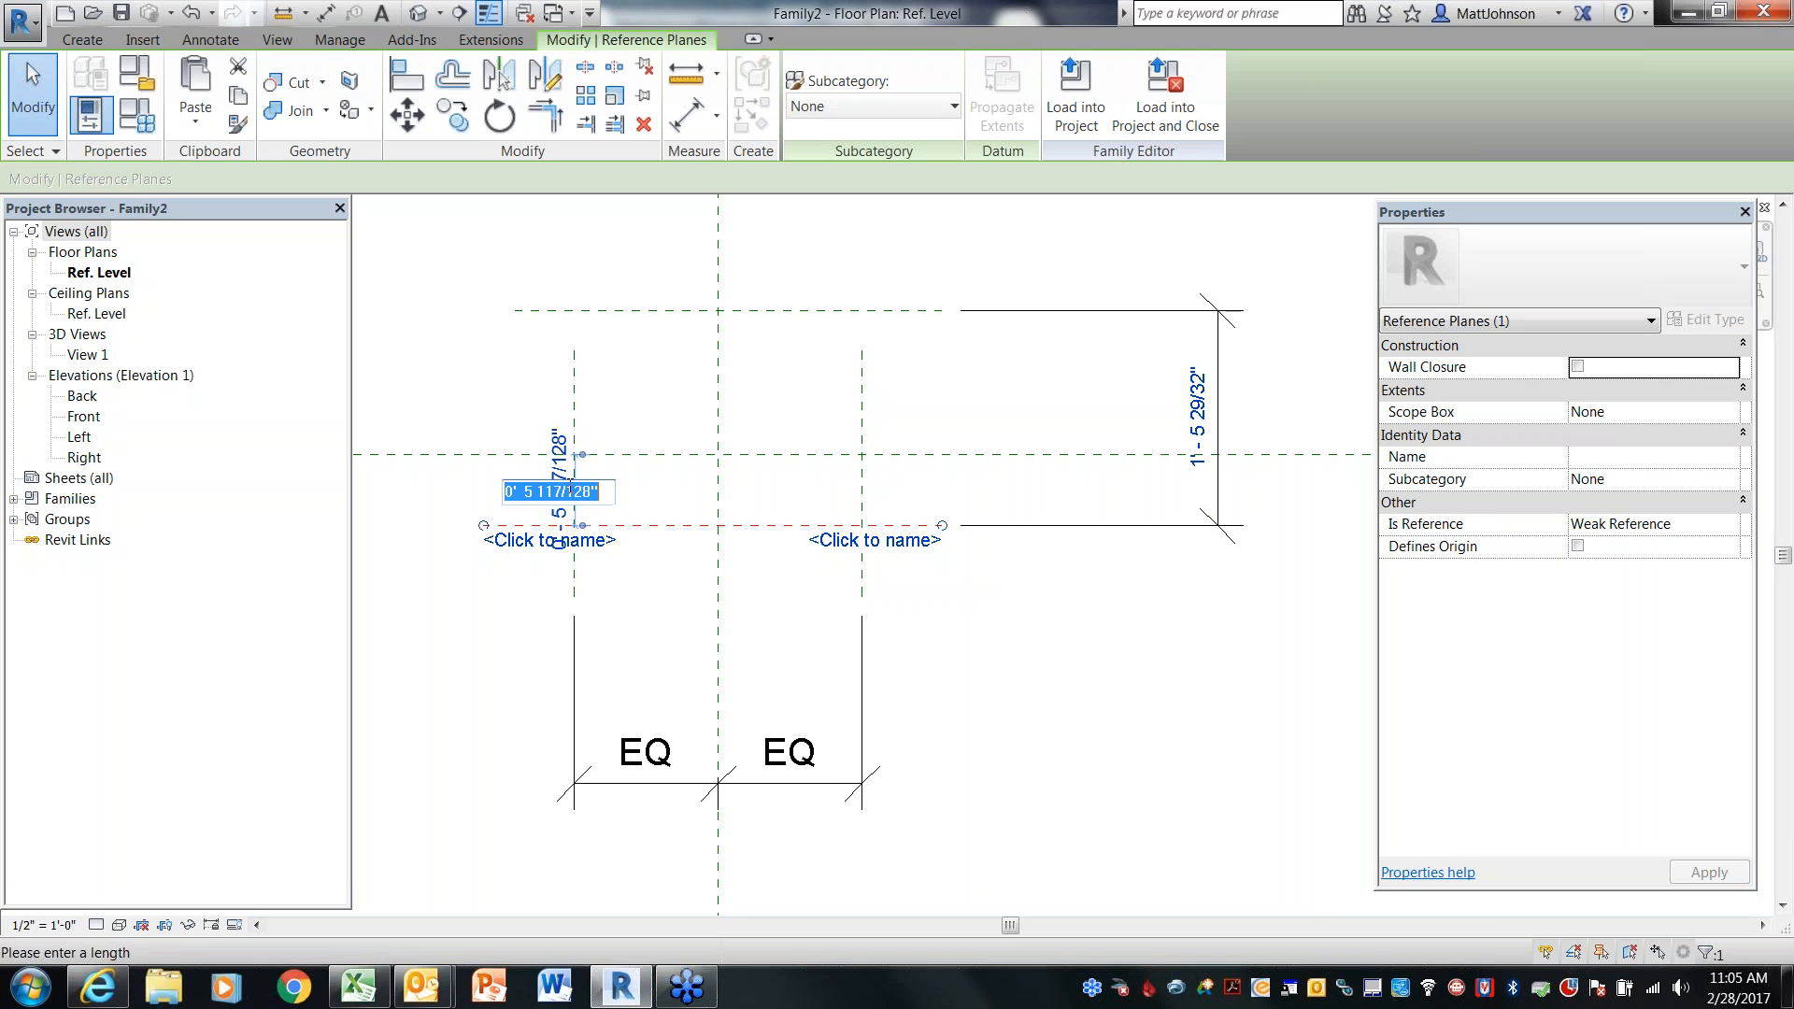
pyautogui.write('1')
pyautogui.press('Return')
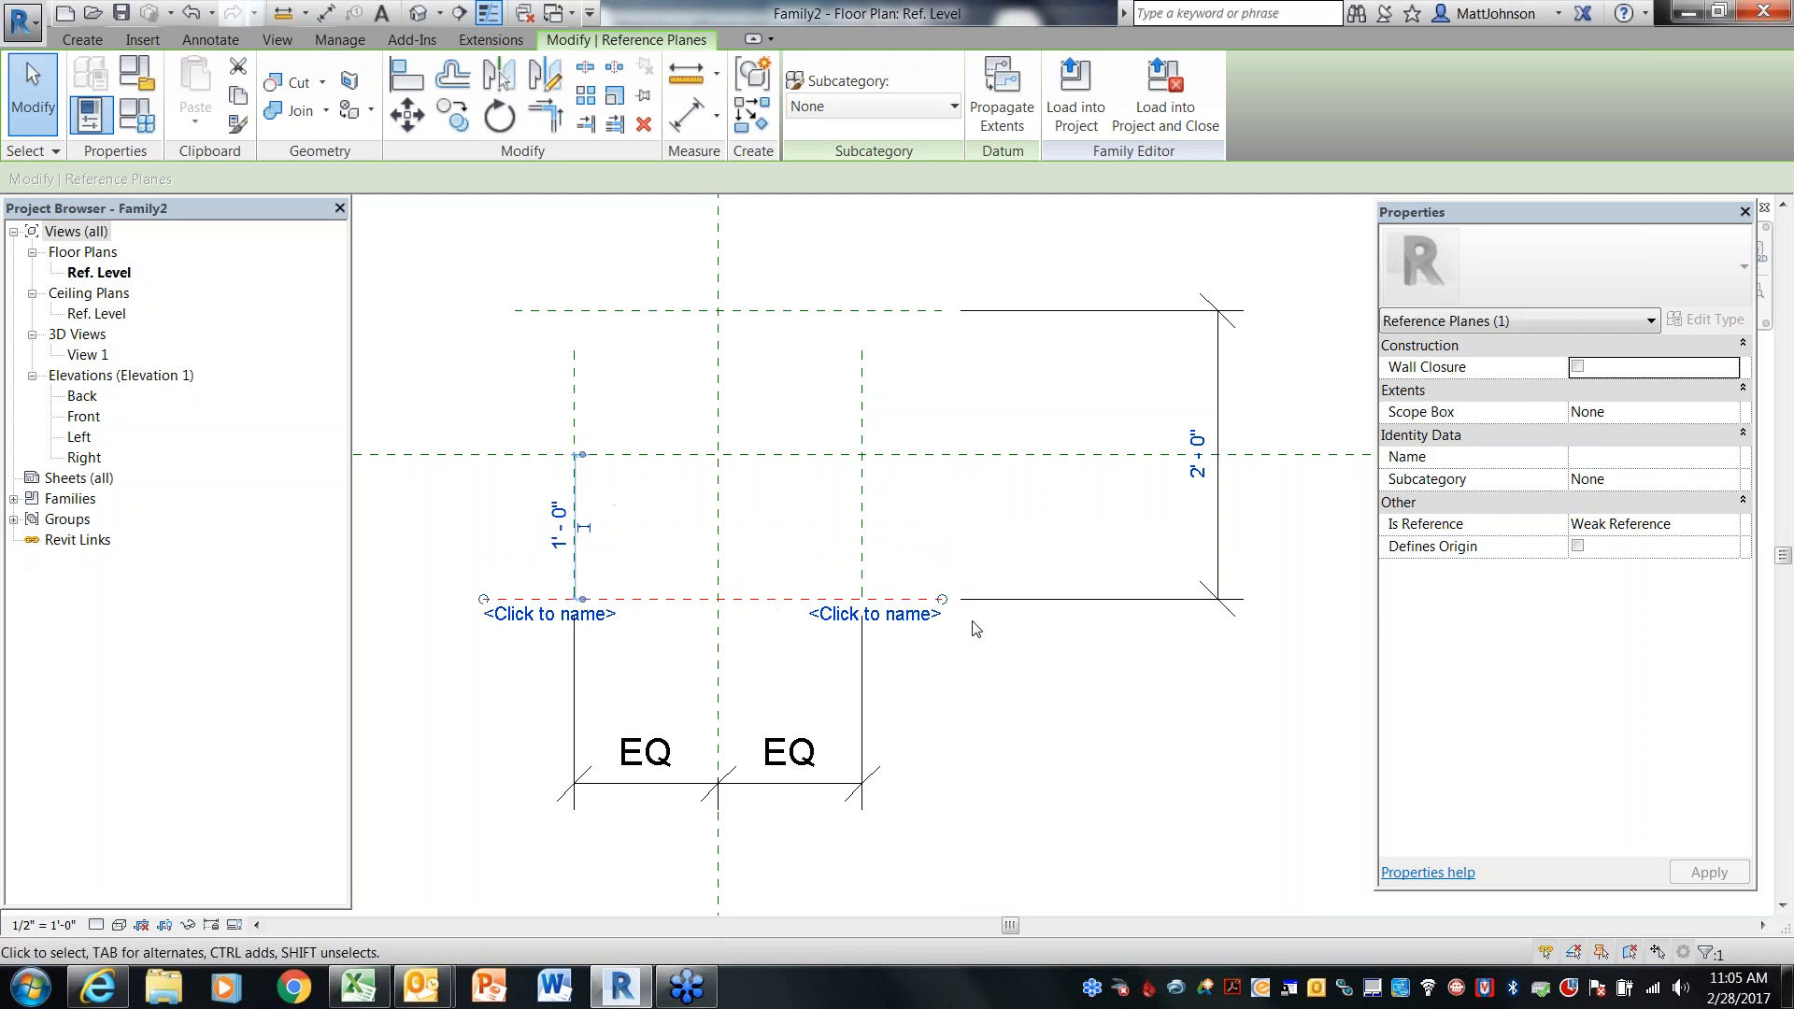
pyautogui.click(1062, 715)
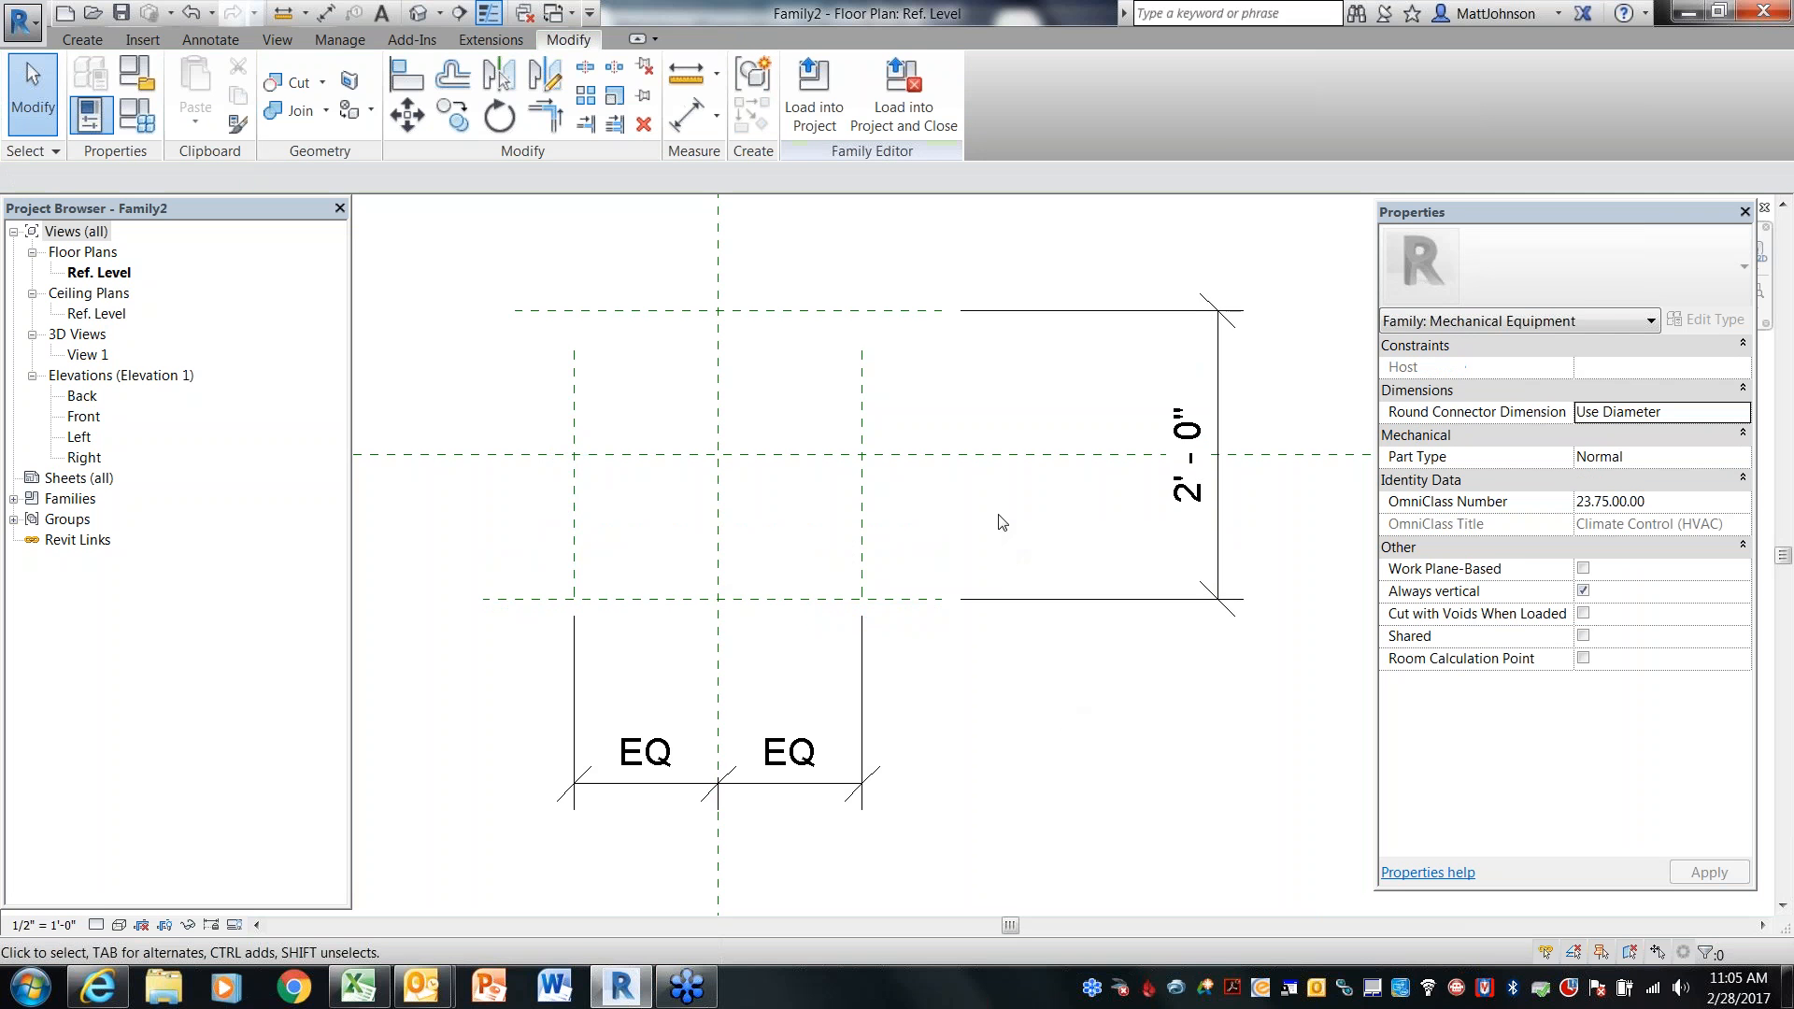
pyautogui.scroll(-1, 995, 513)
pyautogui.moveTo(933, 426); pyautogui.dragTo(970, 356, button='middle')
pyautogui.scroll(1, 980, 625)
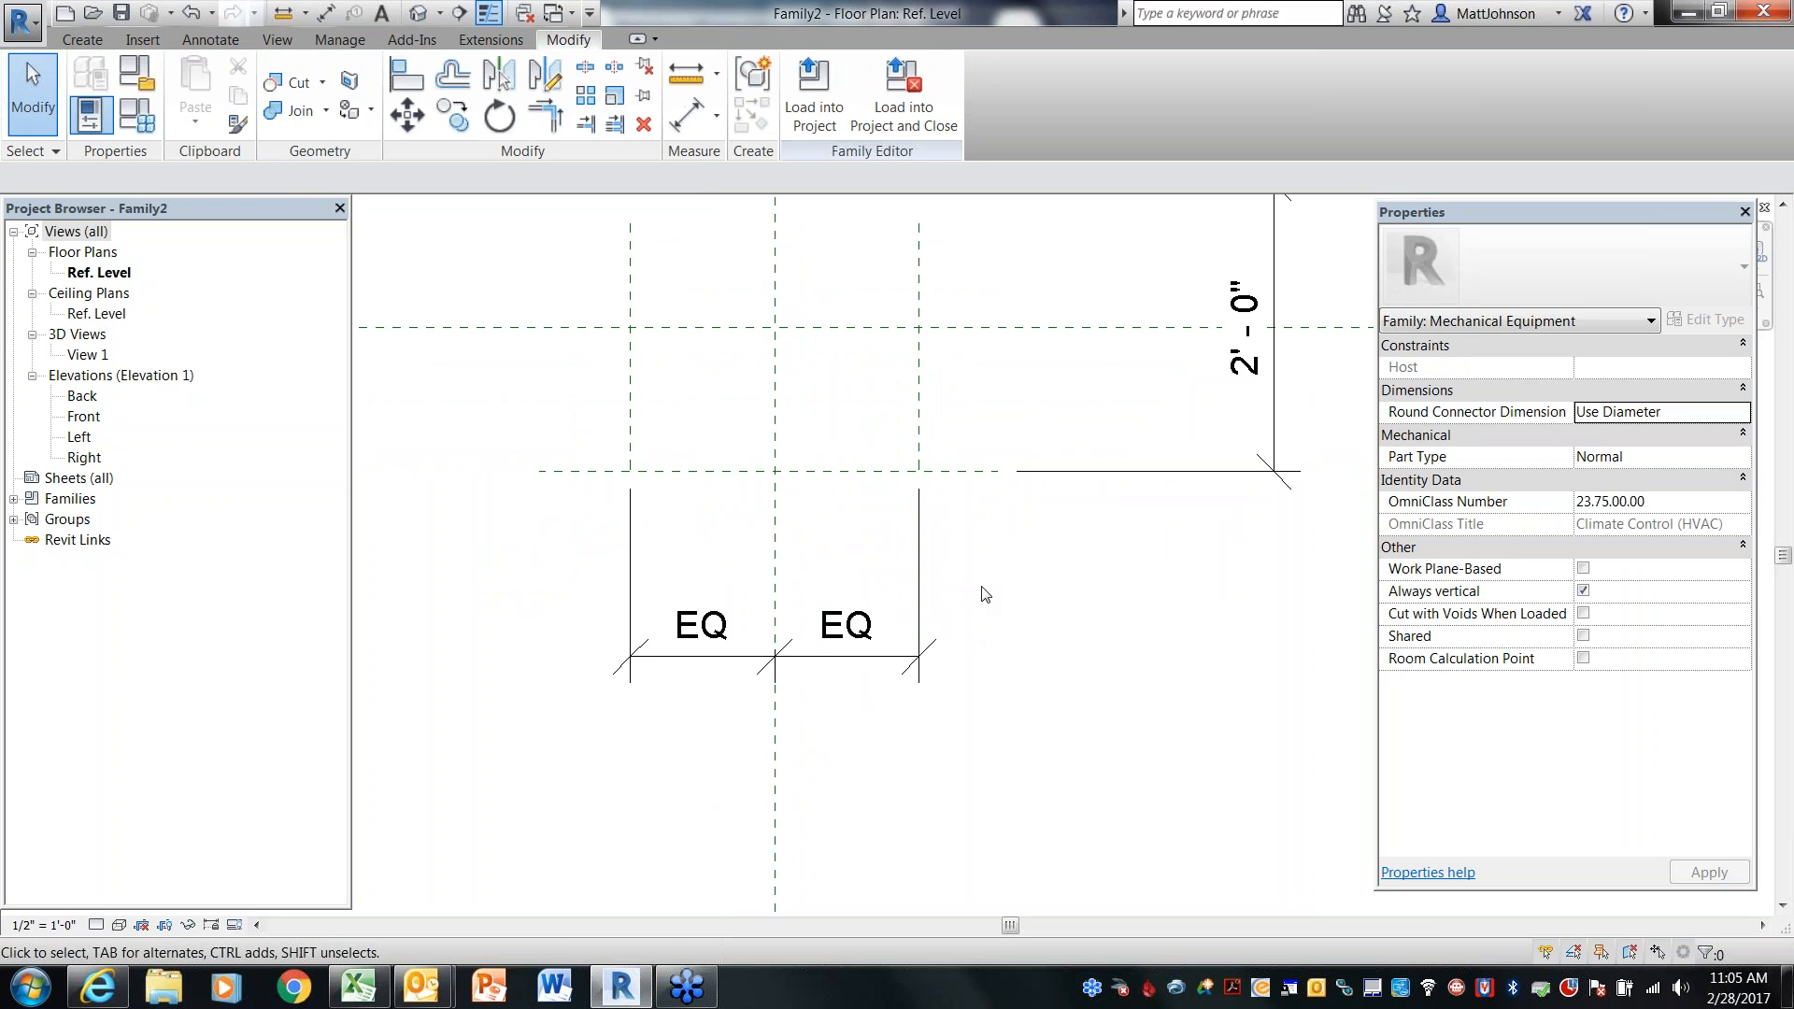
pyautogui.press('d')
pyautogui.press('i')
pyautogui.click(775, 407)
pyautogui.press('Escape')
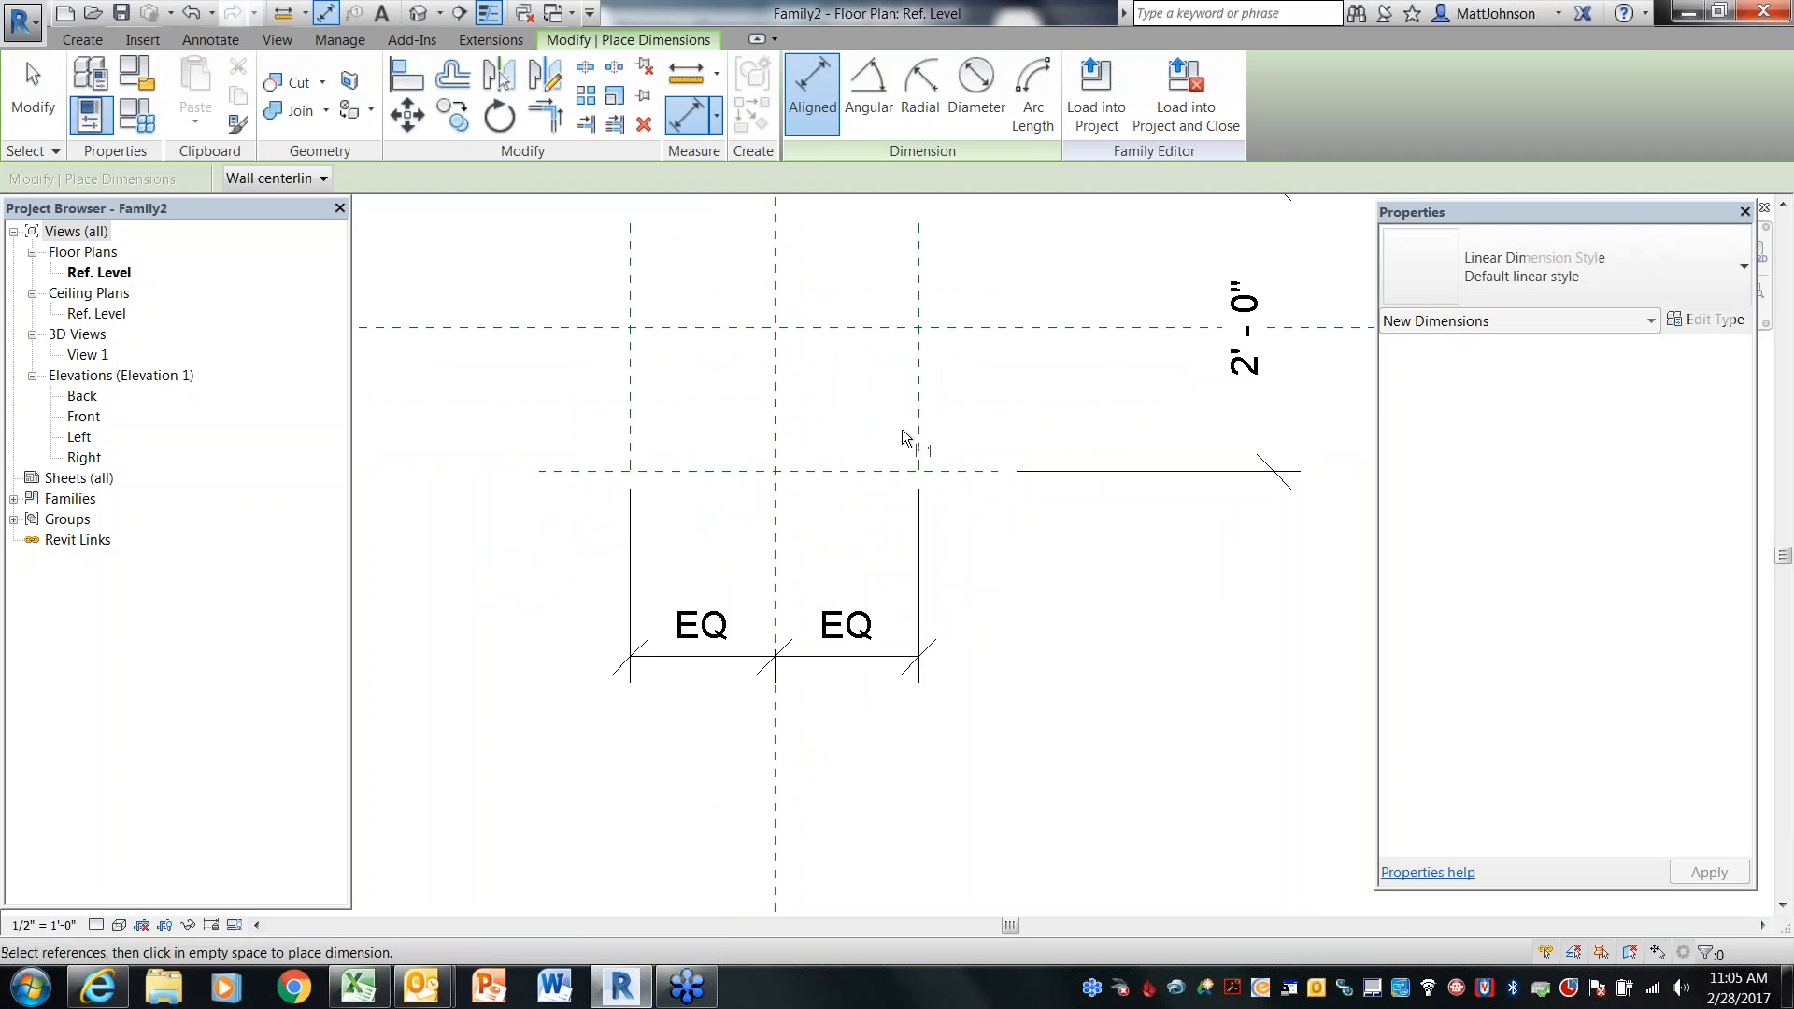
pyautogui.press('Escape')
# Inspect the spacing of each vertical reference plane from the center plane
pyautogui.click(919, 427)
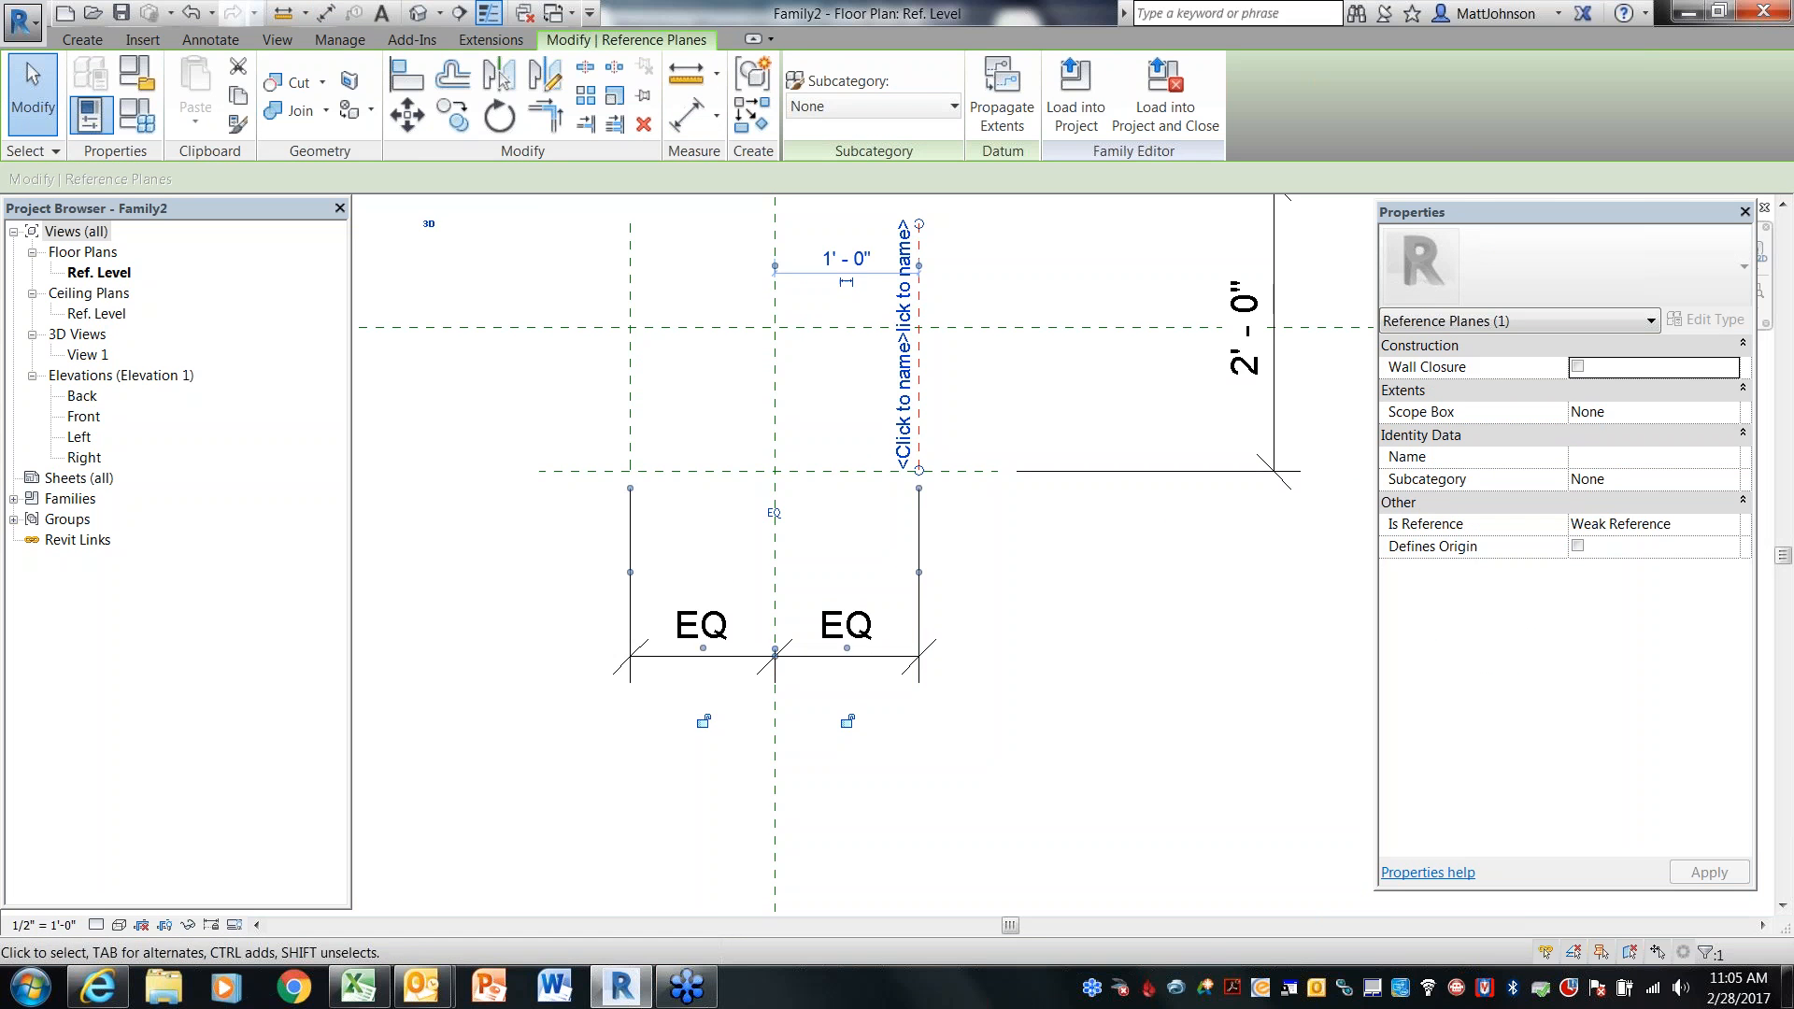
pyautogui.moveTo(919, 428); pyautogui.dragTo(929, 519, button='middle')
pyautogui.click(867, 360)
pyautogui.press('Escape')
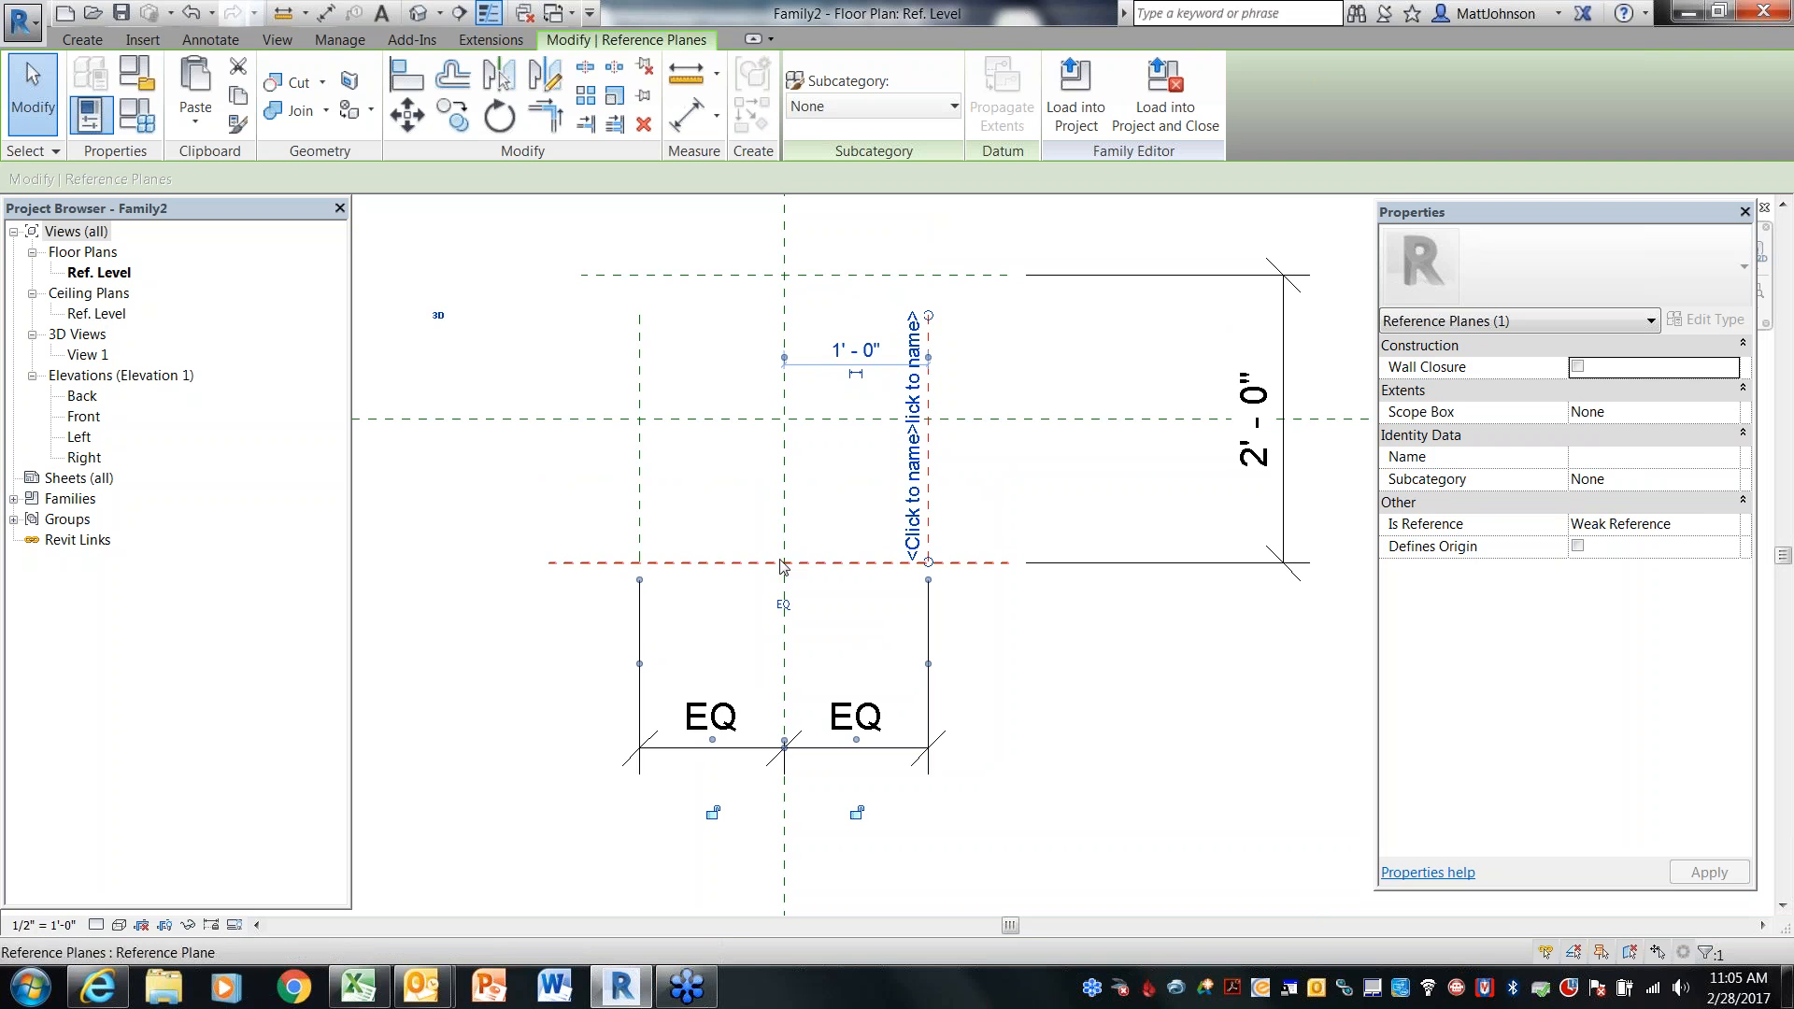
pyautogui.click(641, 505)
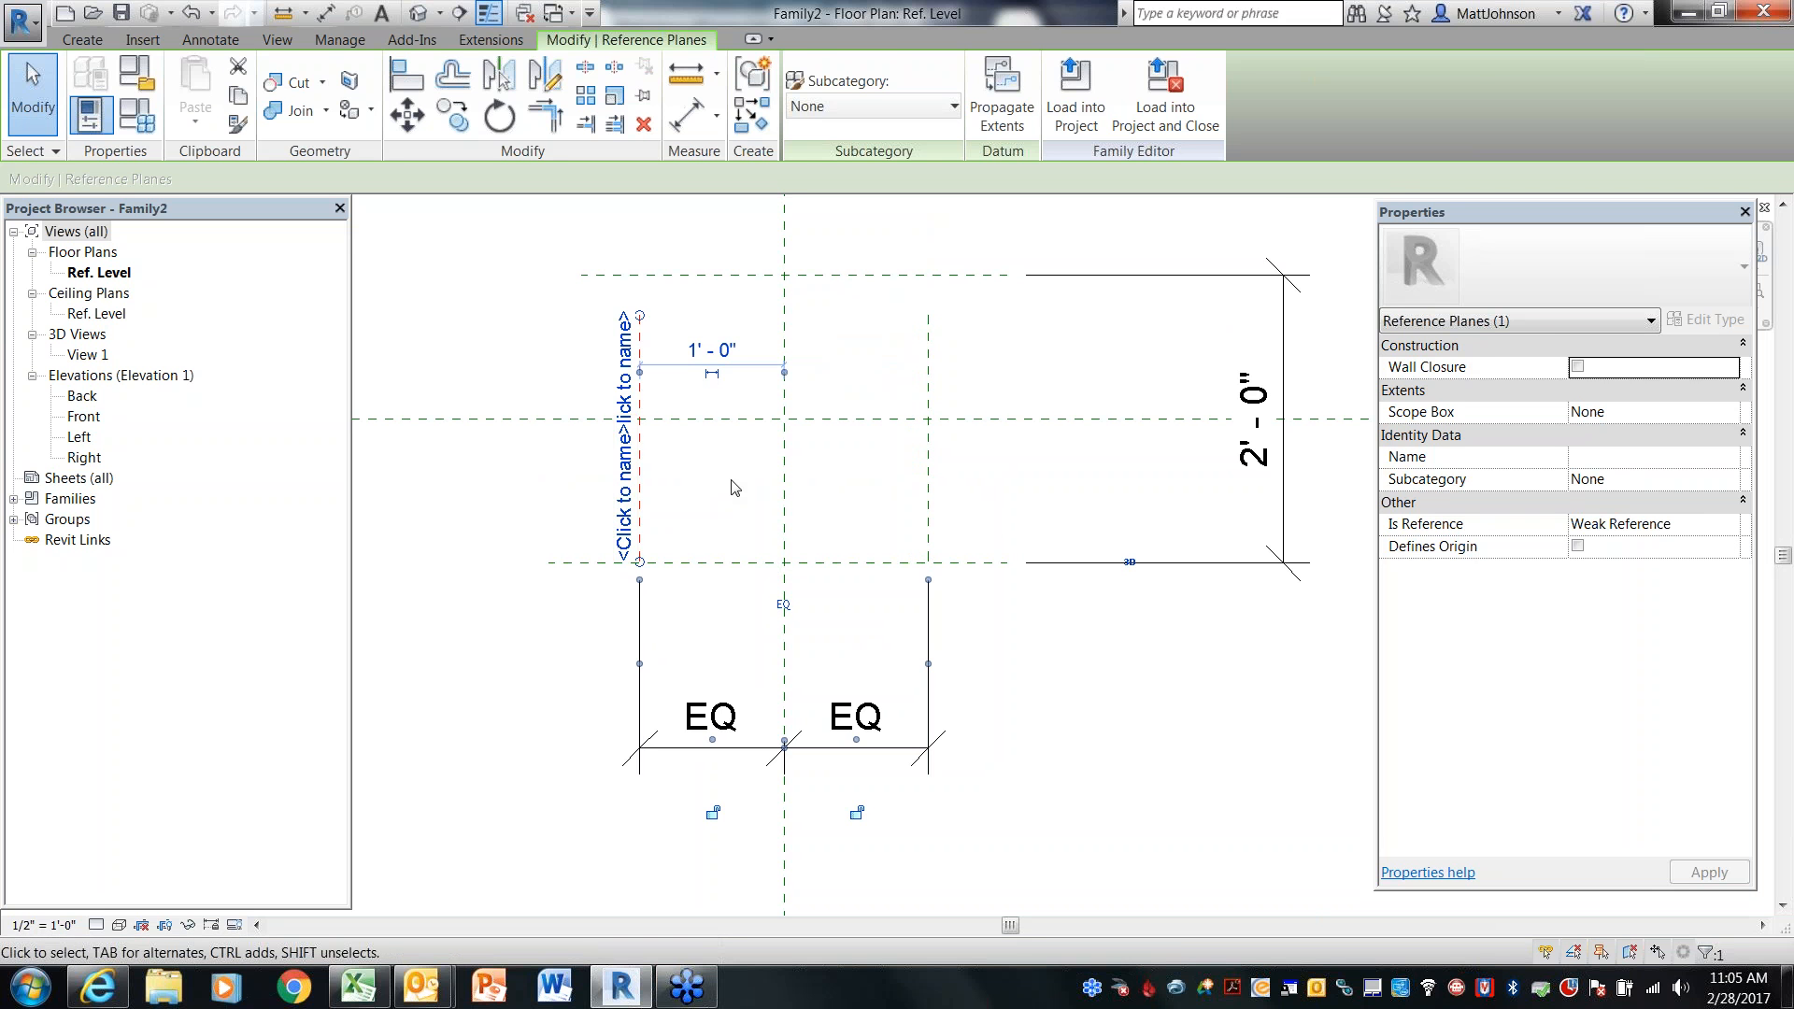
pyautogui.click(1089, 525)
# Dimension the top, center and bottom horizontal reference planes and set the segments equal
pyautogui.press('d')
pyautogui.press('i')
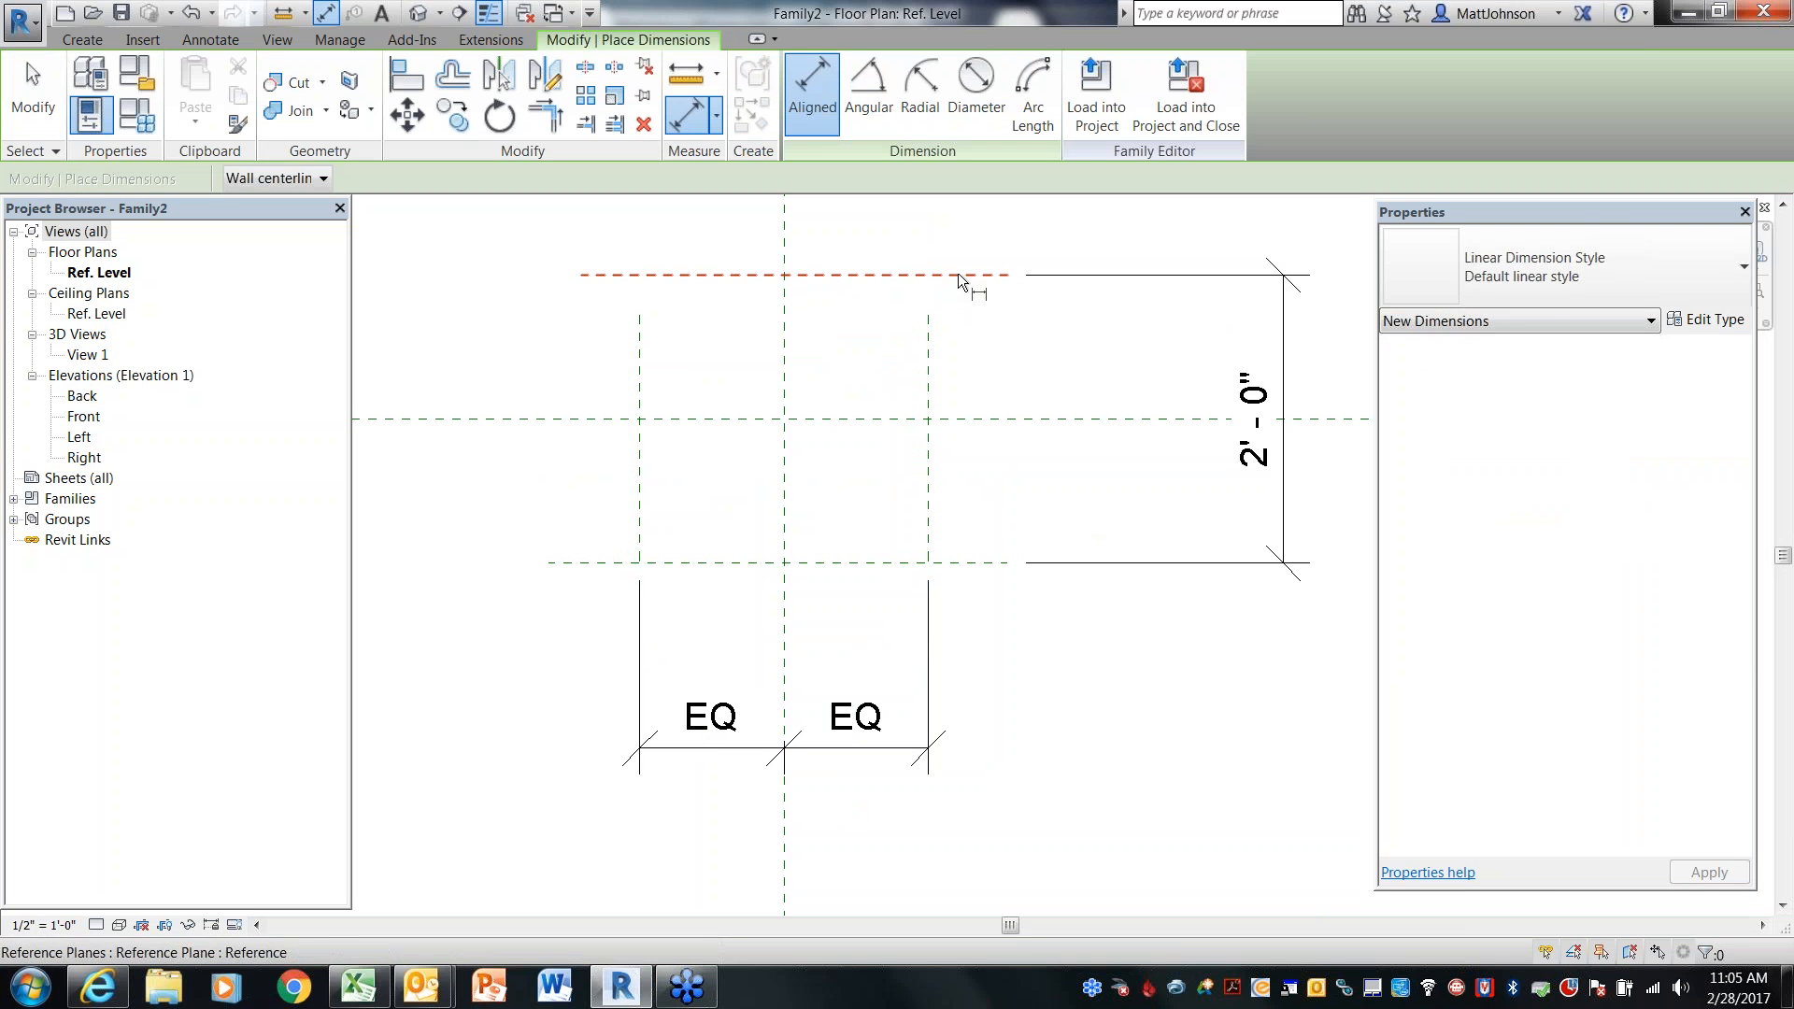
pyautogui.click(961, 273)
pyautogui.click(974, 419)
pyautogui.click(987, 562)
pyautogui.click(1124, 493)
pyautogui.click(1268, 419)
pyautogui.press('Escape')
pyautogui.press('Escape')
# Add an overall aligned dimension between the two outer vertical reference planes
pyautogui.moveTo(1049, 654); pyautogui.dragTo(1126, 529, button='middle')
pyautogui.press('d')
pyautogui.press('i')
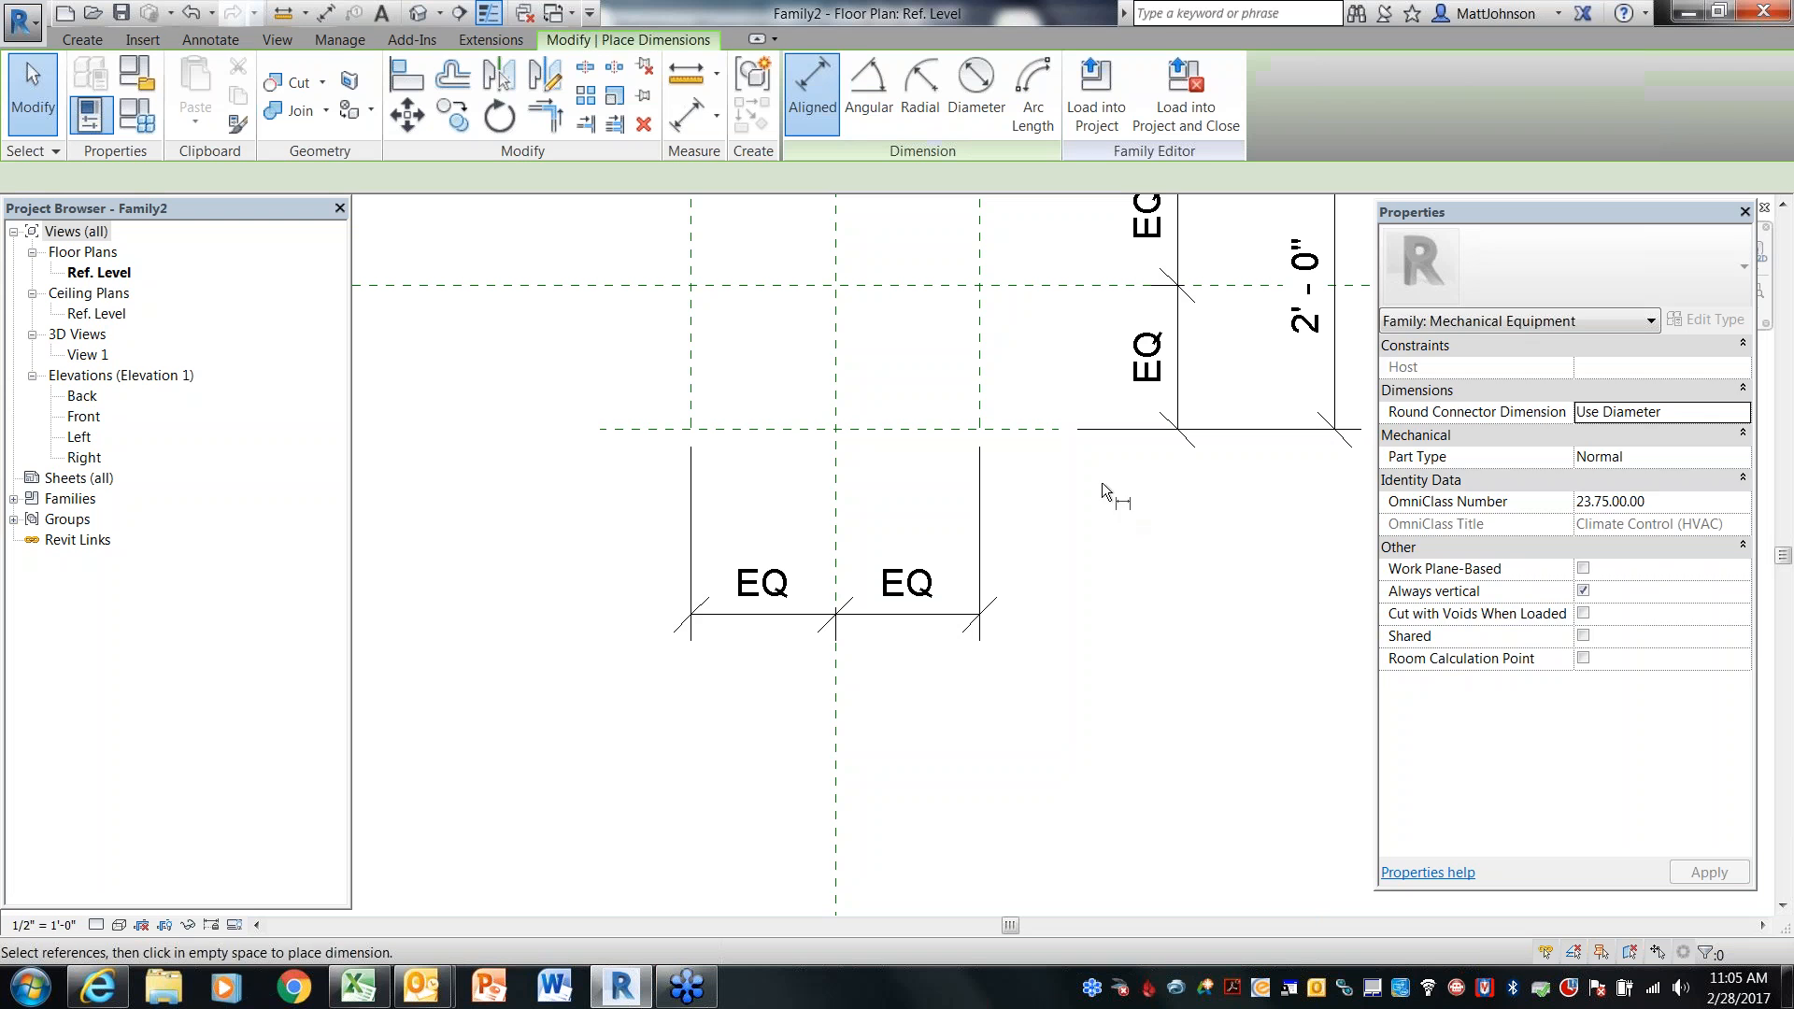
pyautogui.click(982, 394)
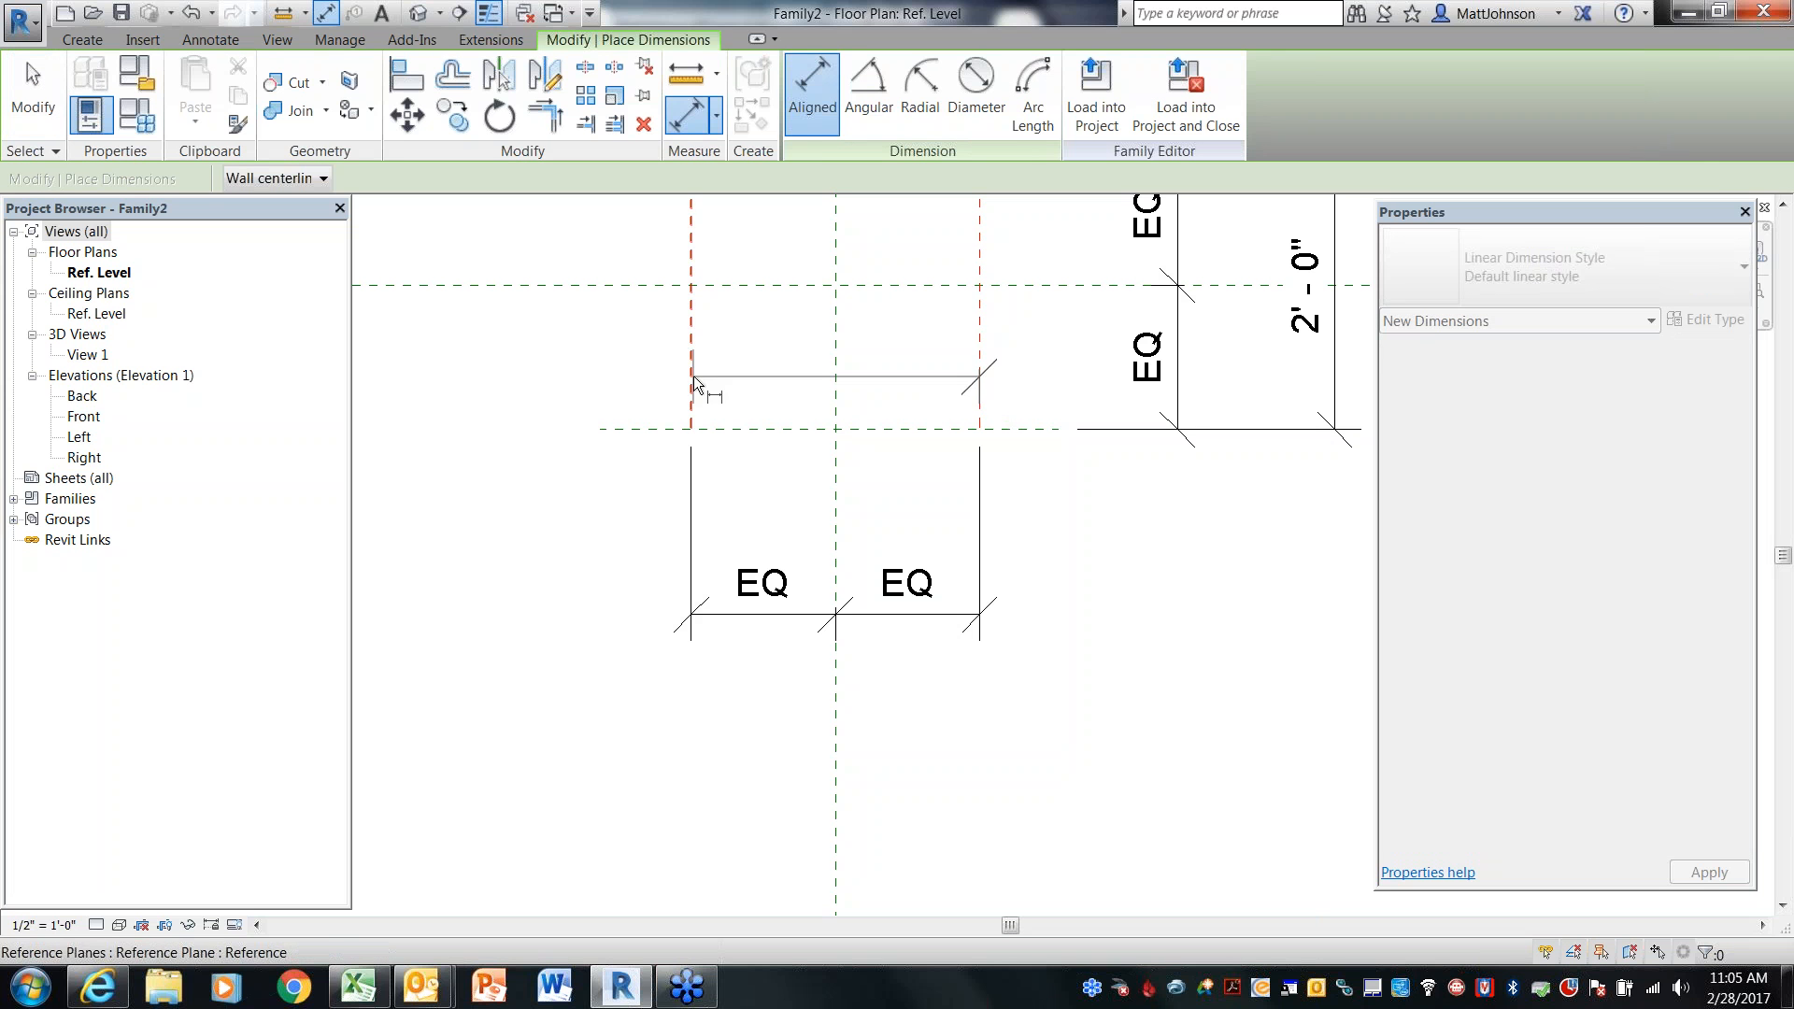
pyautogui.click(693, 375)
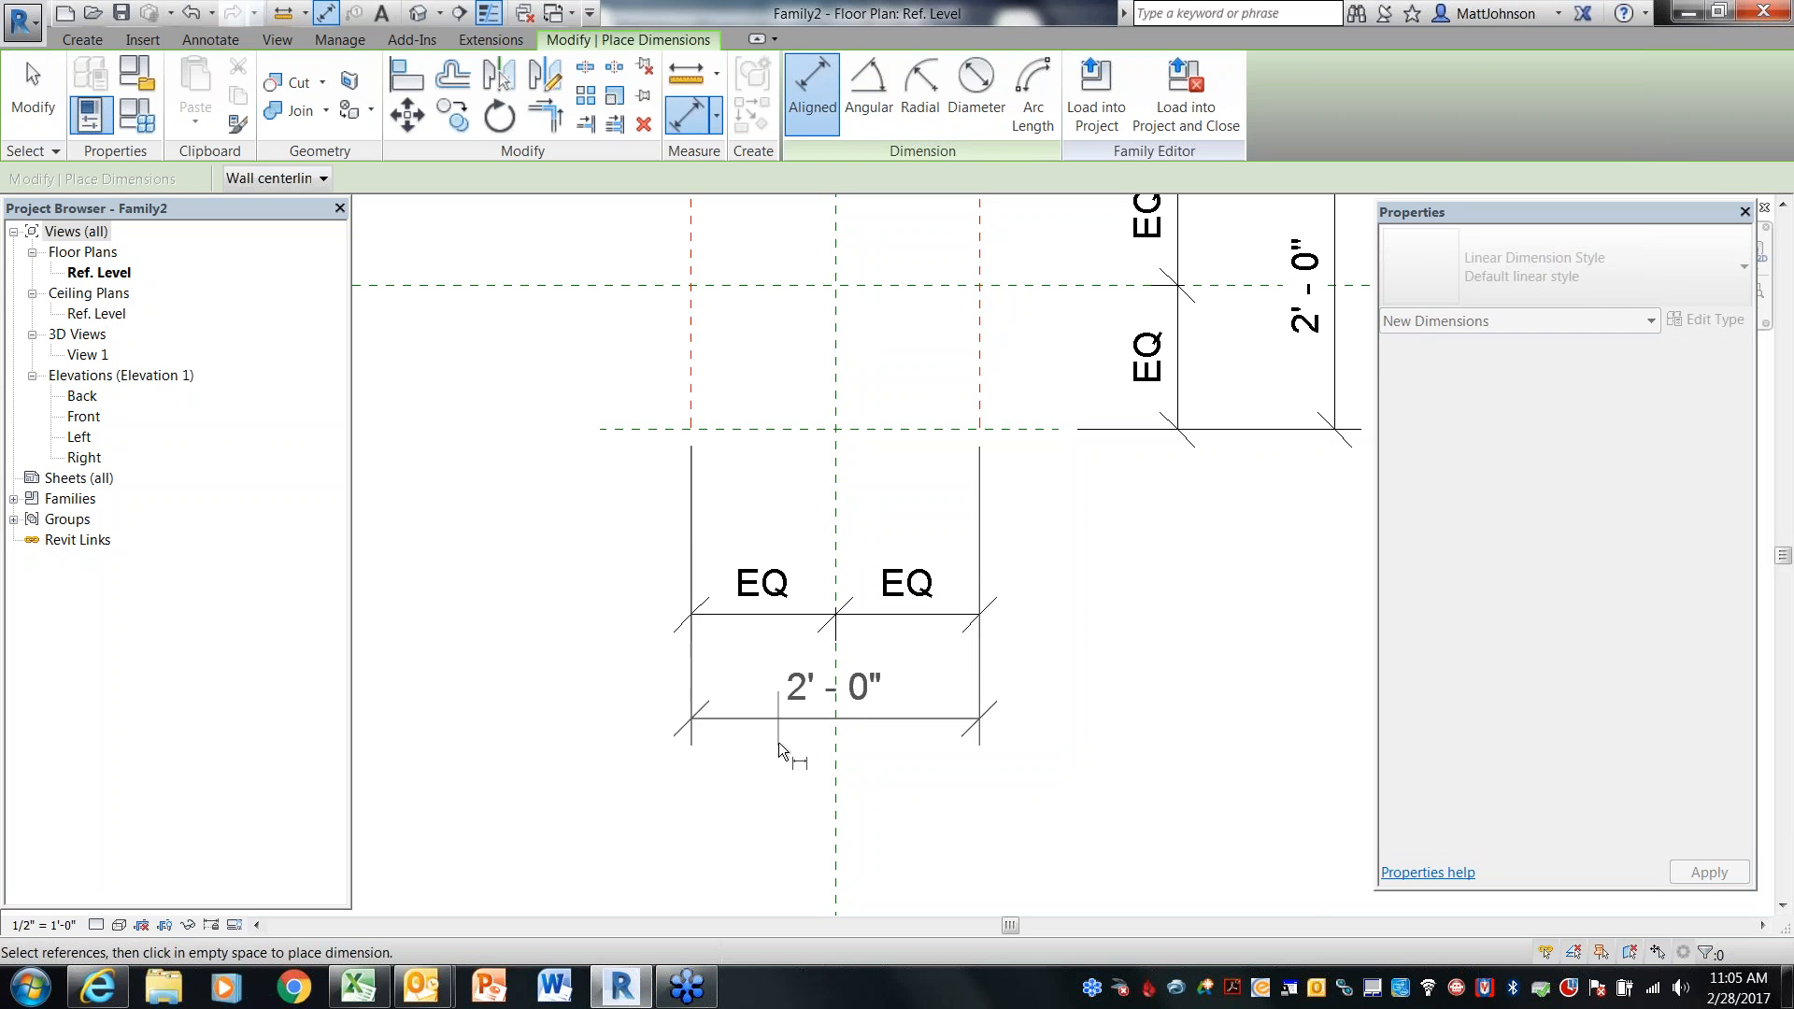
pyautogui.click(781, 775)
pyautogui.press('Escape')
pyautogui.press('Escape')
# Inspect the vertical reference planes by selecting each in turn
pyautogui.moveTo(1125, 490); pyautogui.dragTo(1145, 686, button='middle')
pyautogui.click(999, 404)
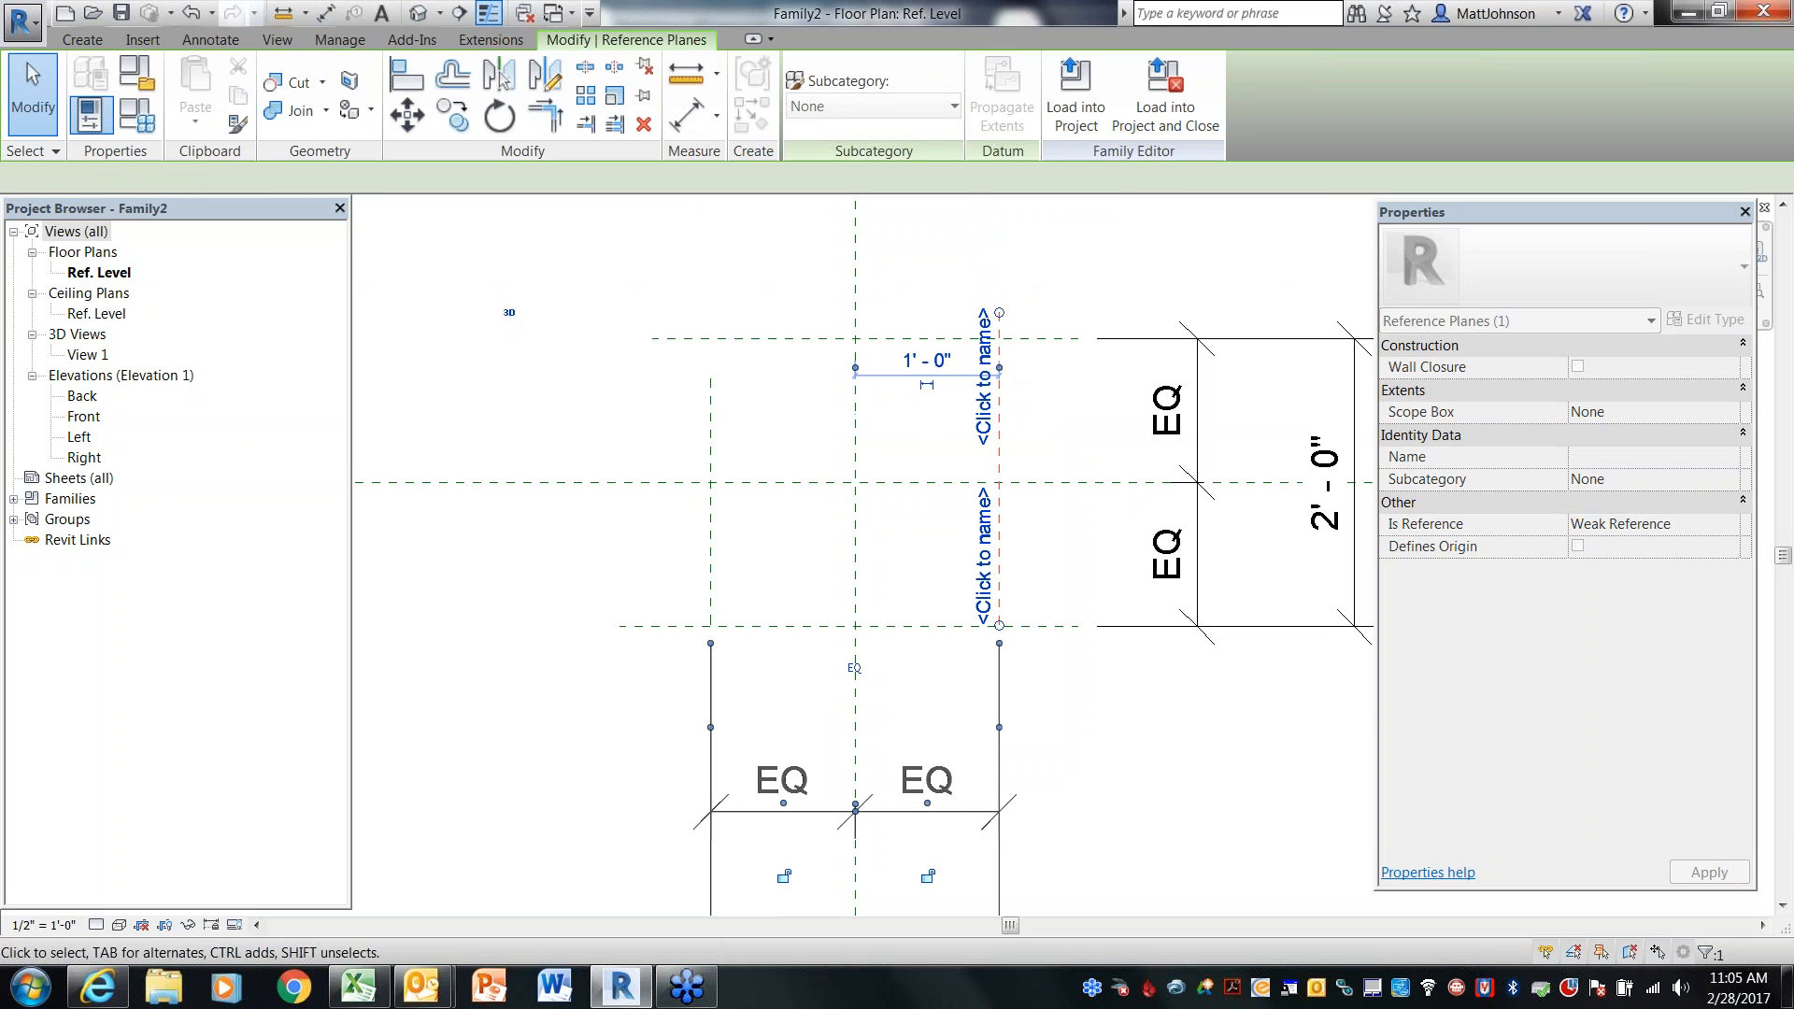
pyautogui.moveTo(999, 624); pyautogui.dragTo(999, 659)
pyautogui.click(1073, 689)
pyautogui.click(1249, 484)
pyautogui.click(733, 390)
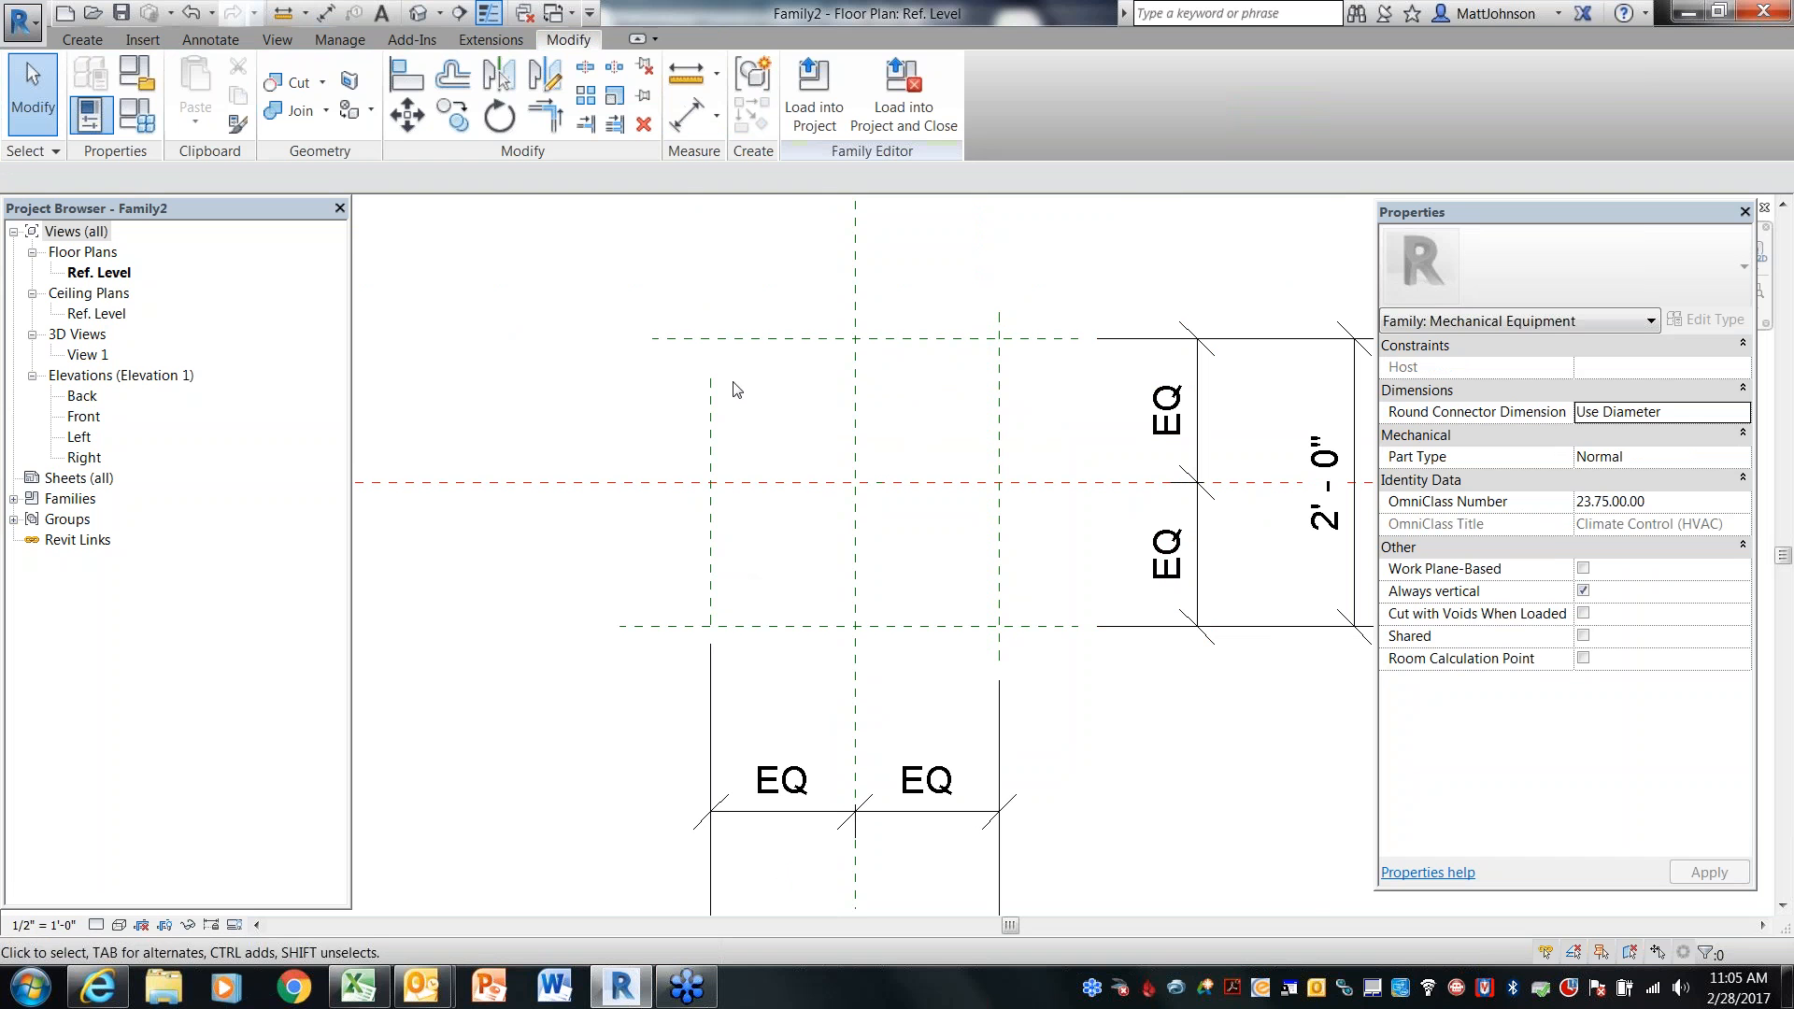
pyautogui.click(713, 388)
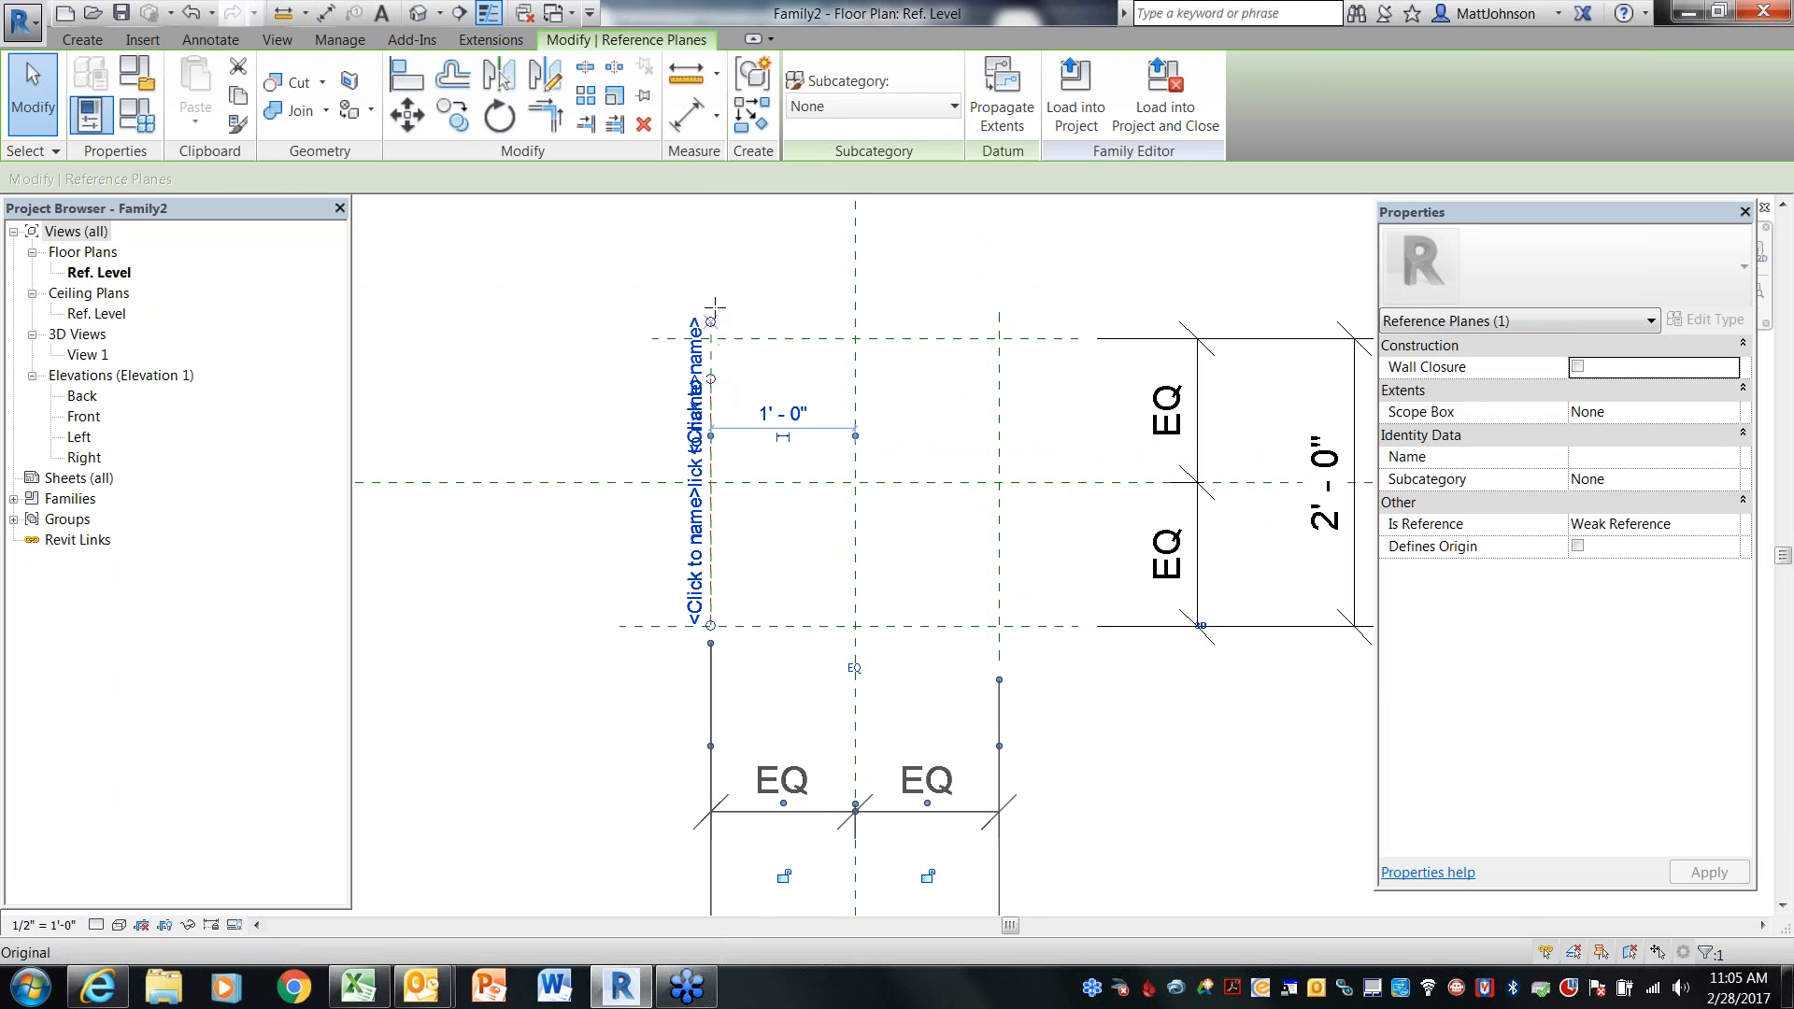
pyautogui.click(969, 547)
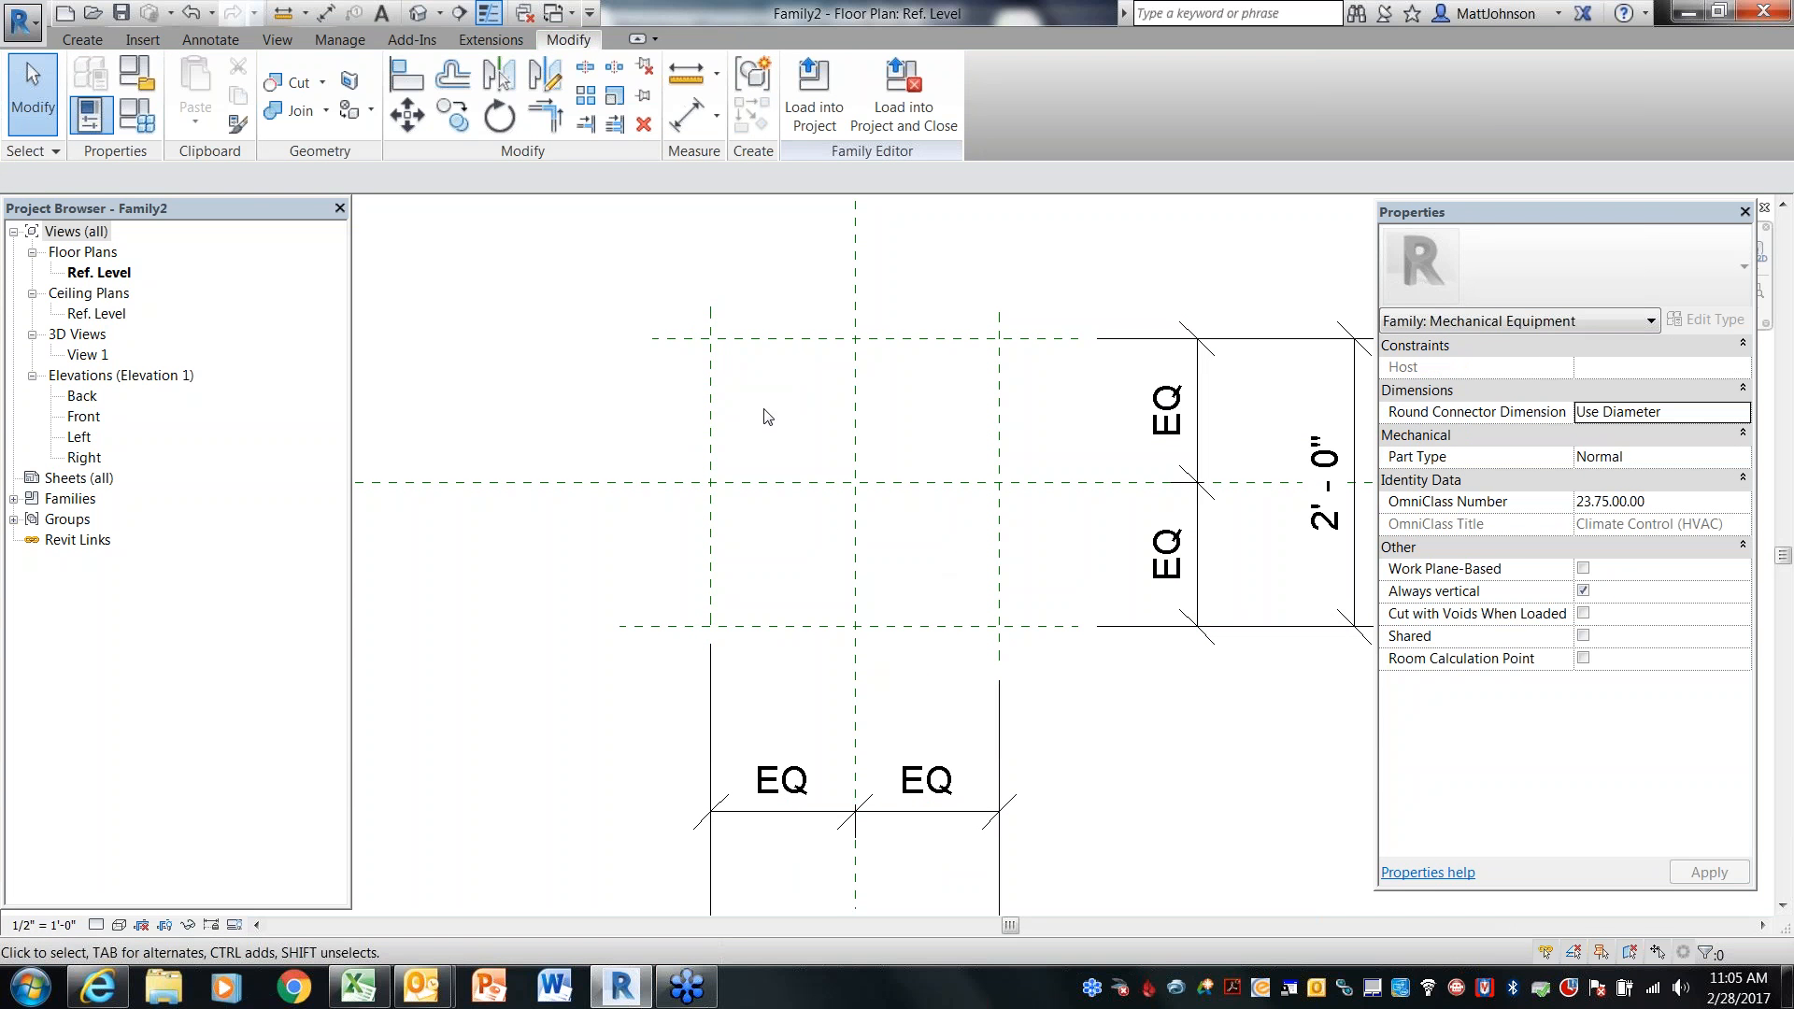
pyautogui.moveTo(766, 382); pyautogui.dragTo(773, 455, button='middle')
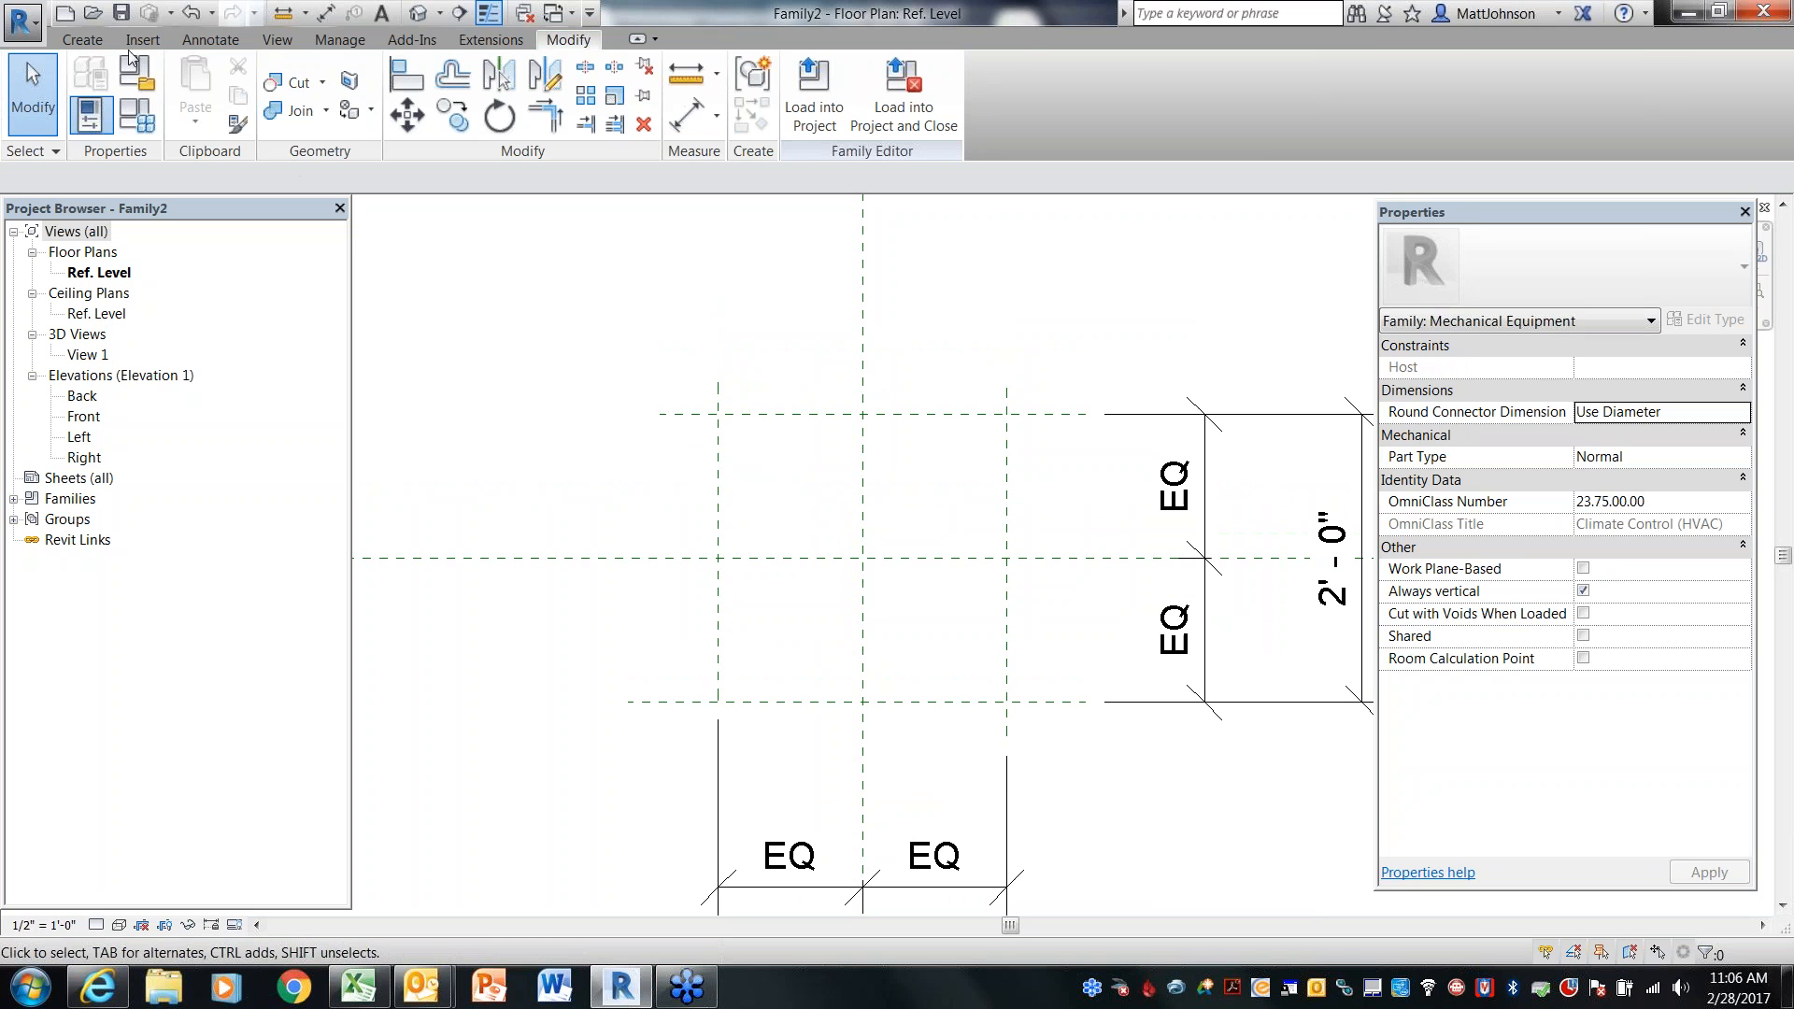
# Draw a short horizontal reference plane just above the top horizontal reference plane
pyautogui.click(83, 42)
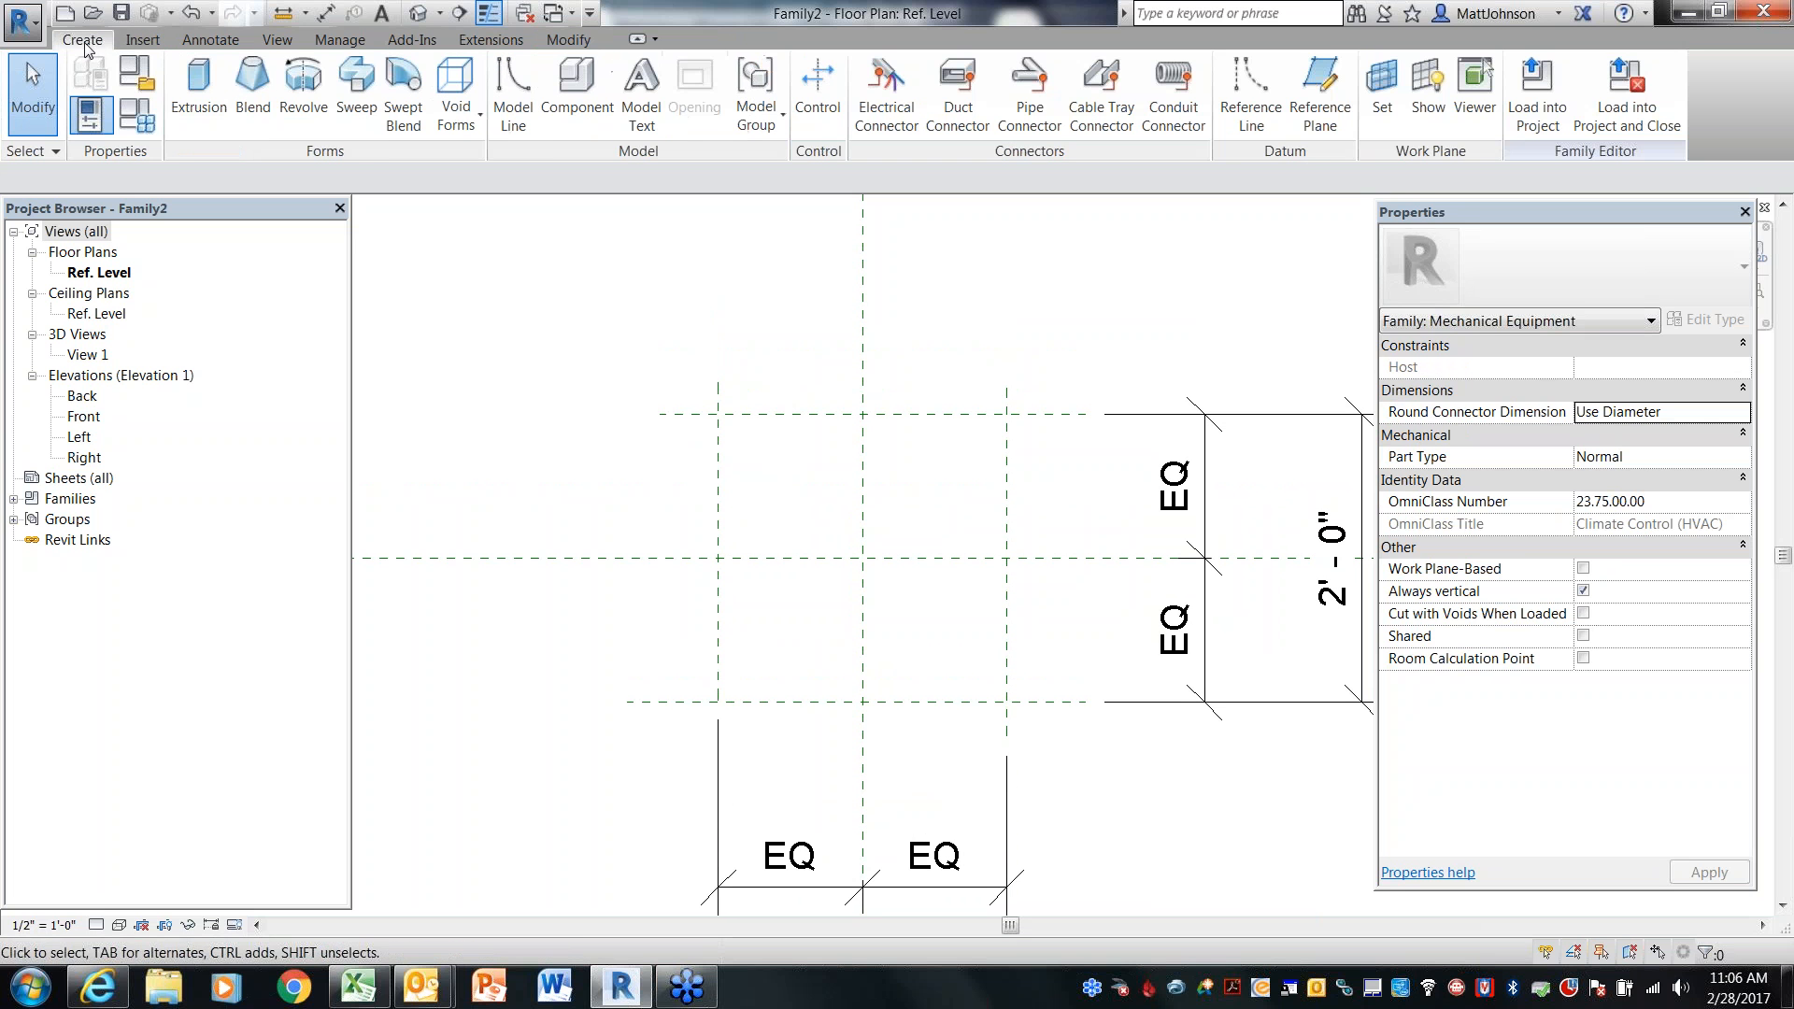
pyautogui.click(1343, 123)
pyautogui.click(698, 362)
pyautogui.click(850, 362)
pyautogui.press('Escape')
# Dimension the new horizontal plane from the top reference plane and set the offset to 0'-3"
pyautogui.press('d')
pyautogui.press('i')
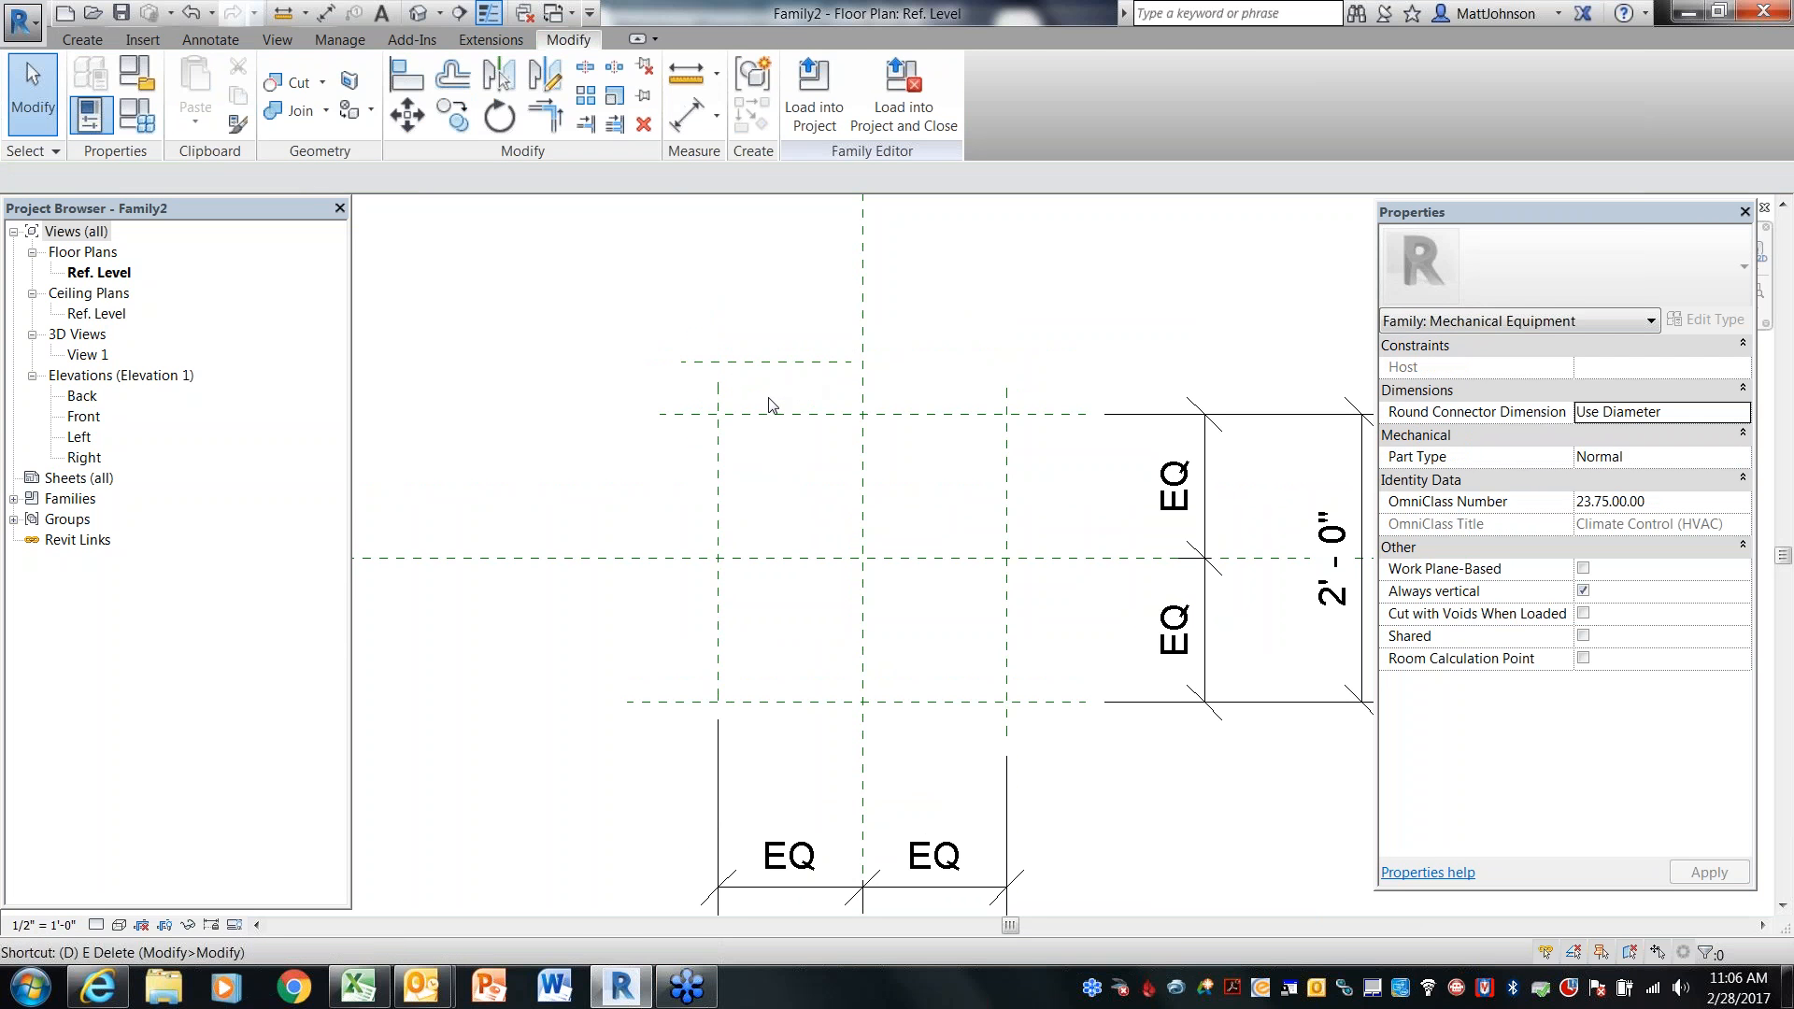
pyautogui.click(753, 414)
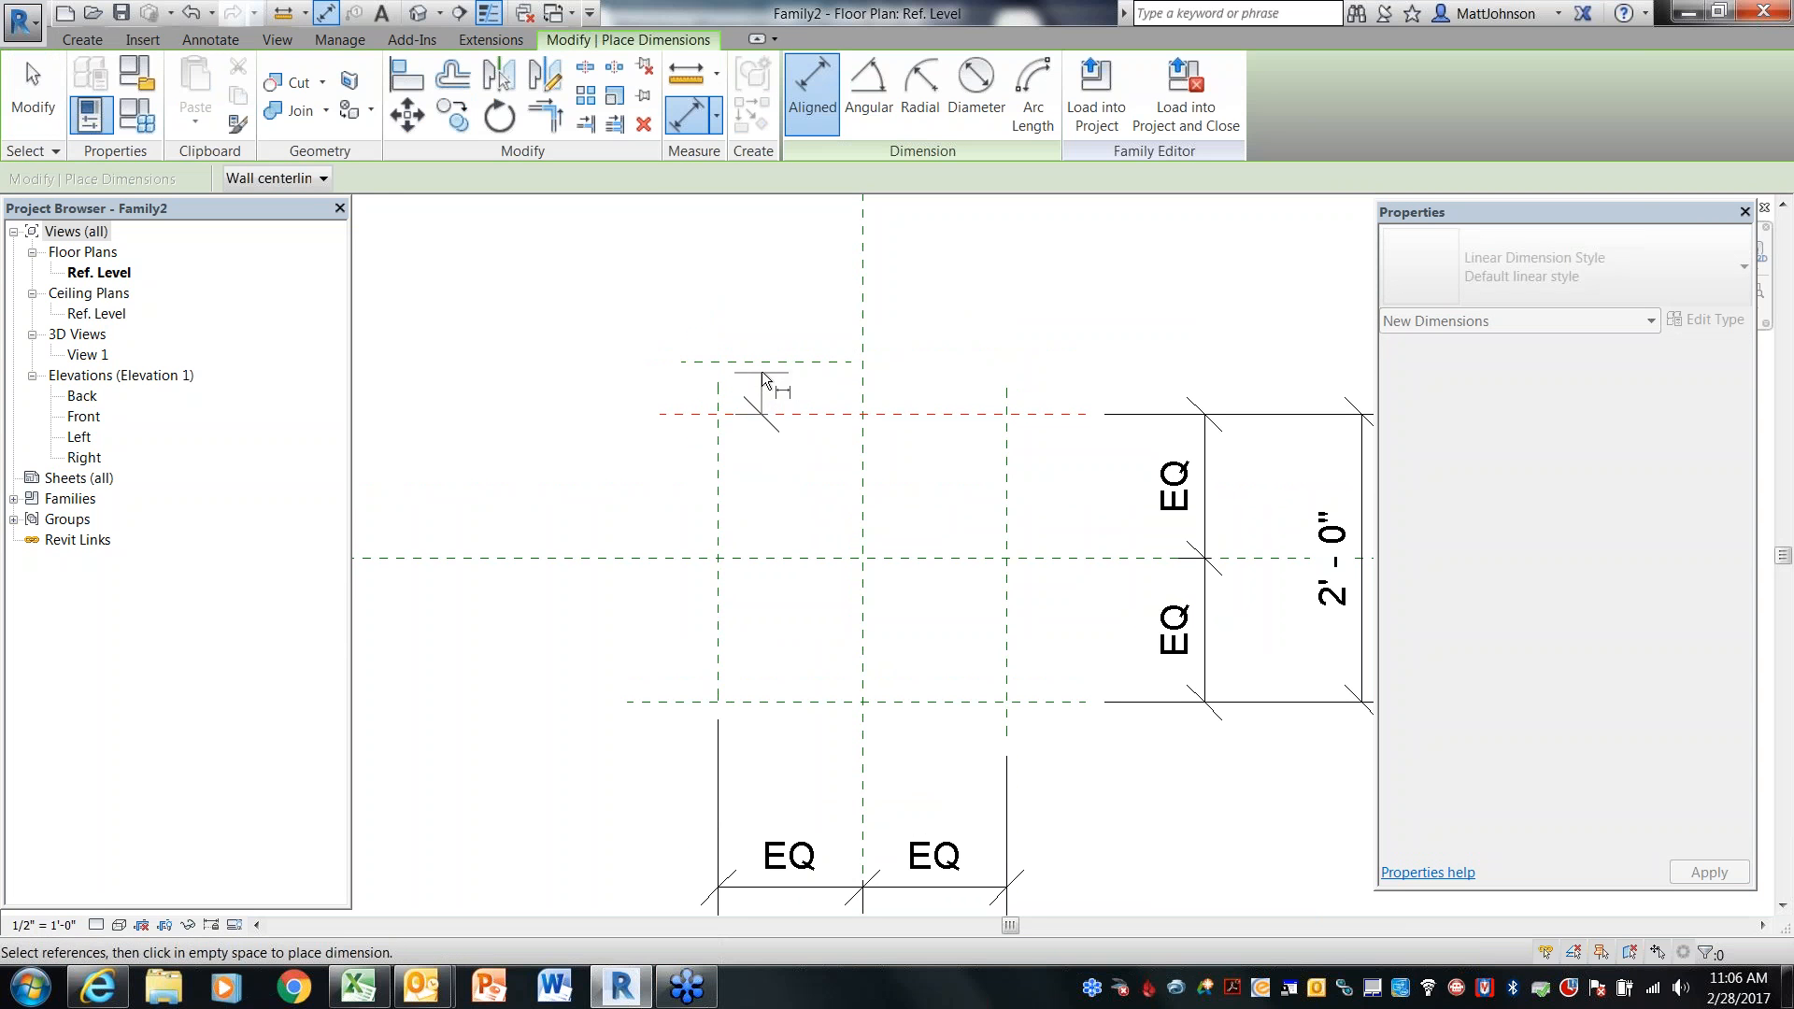
pyautogui.click(762, 364)
pyautogui.click(546, 391)
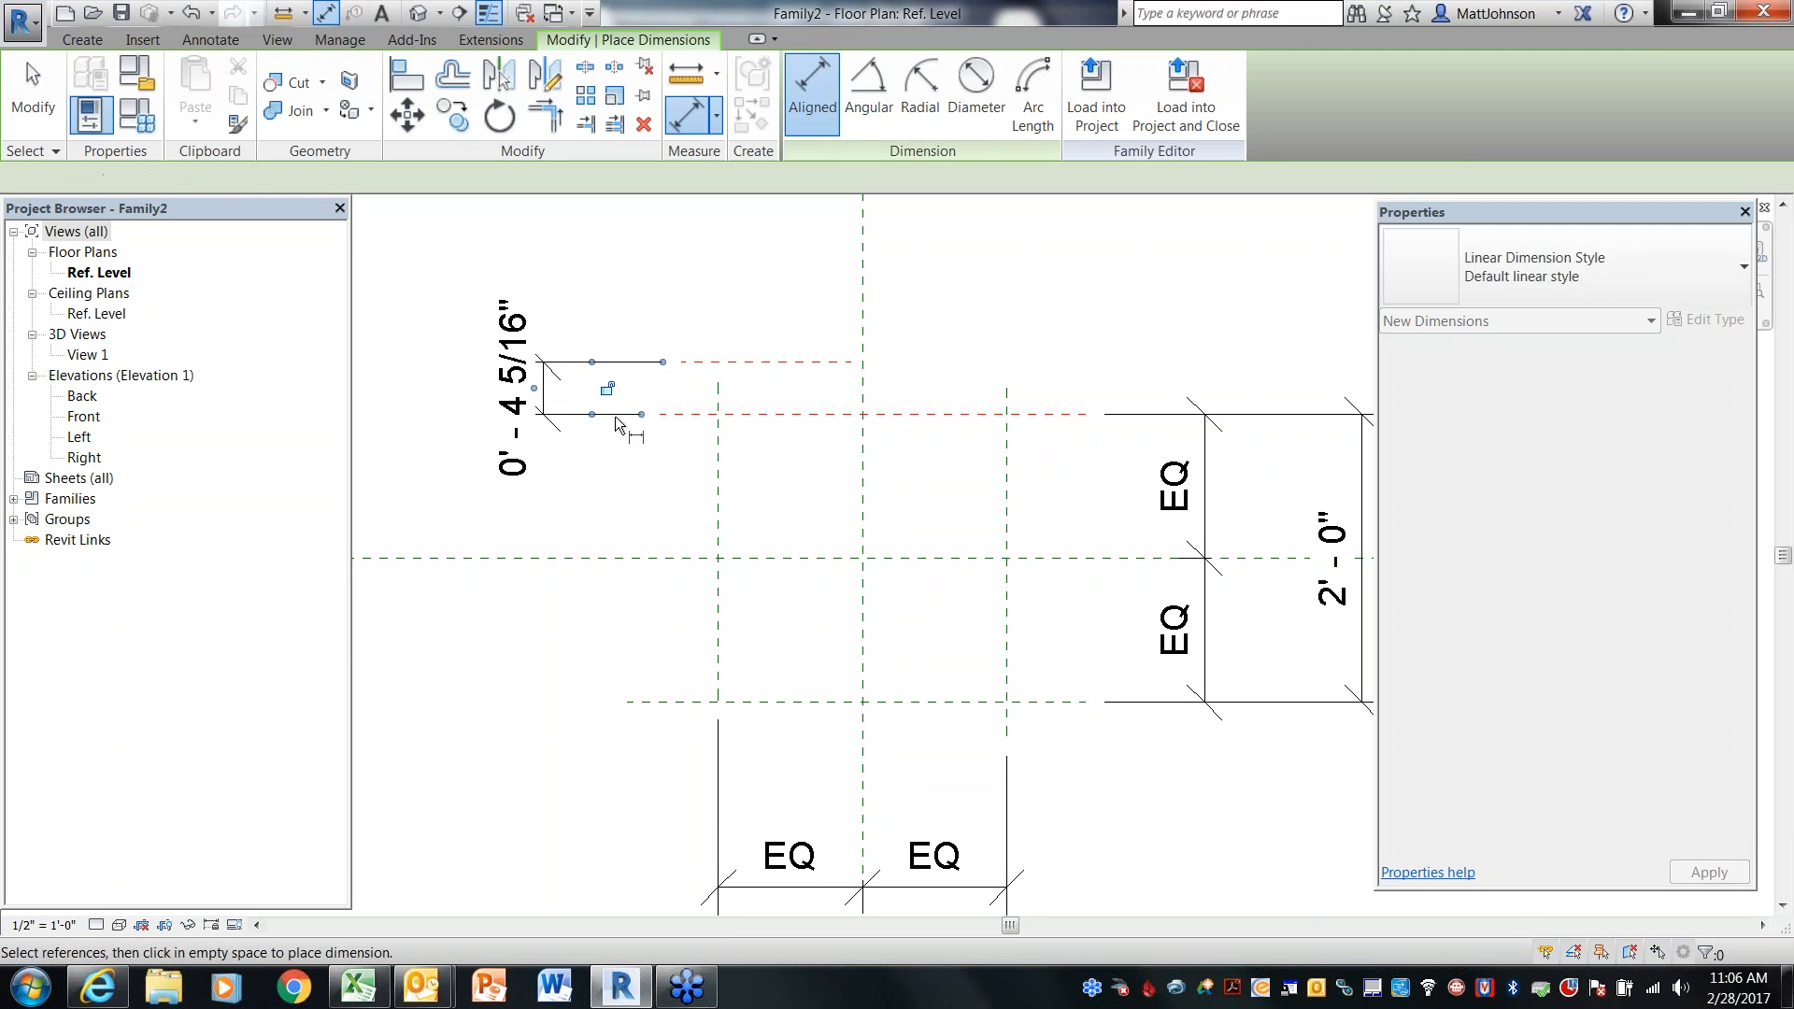
pyautogui.press('Escape')
pyautogui.click(789, 362)
pyautogui.click(523, 388)
pyautogui.write('0')
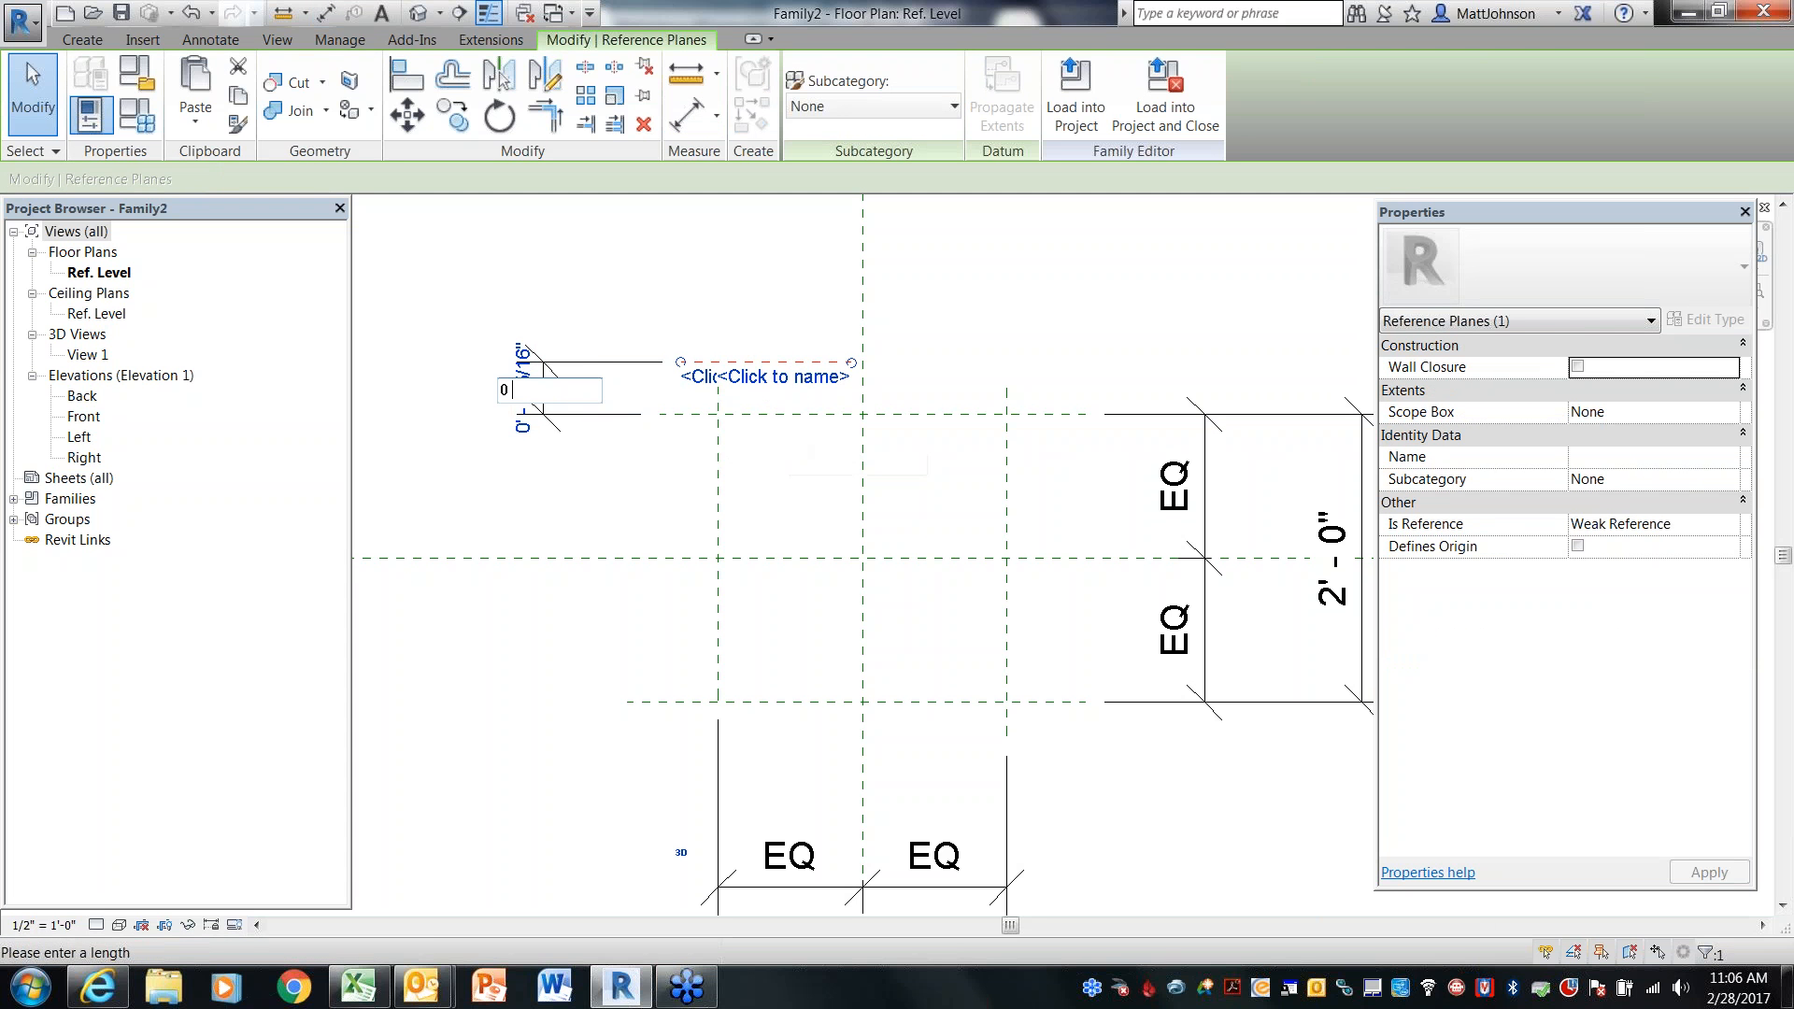
pyautogui.write("' - 3")
pyautogui.press('Return')
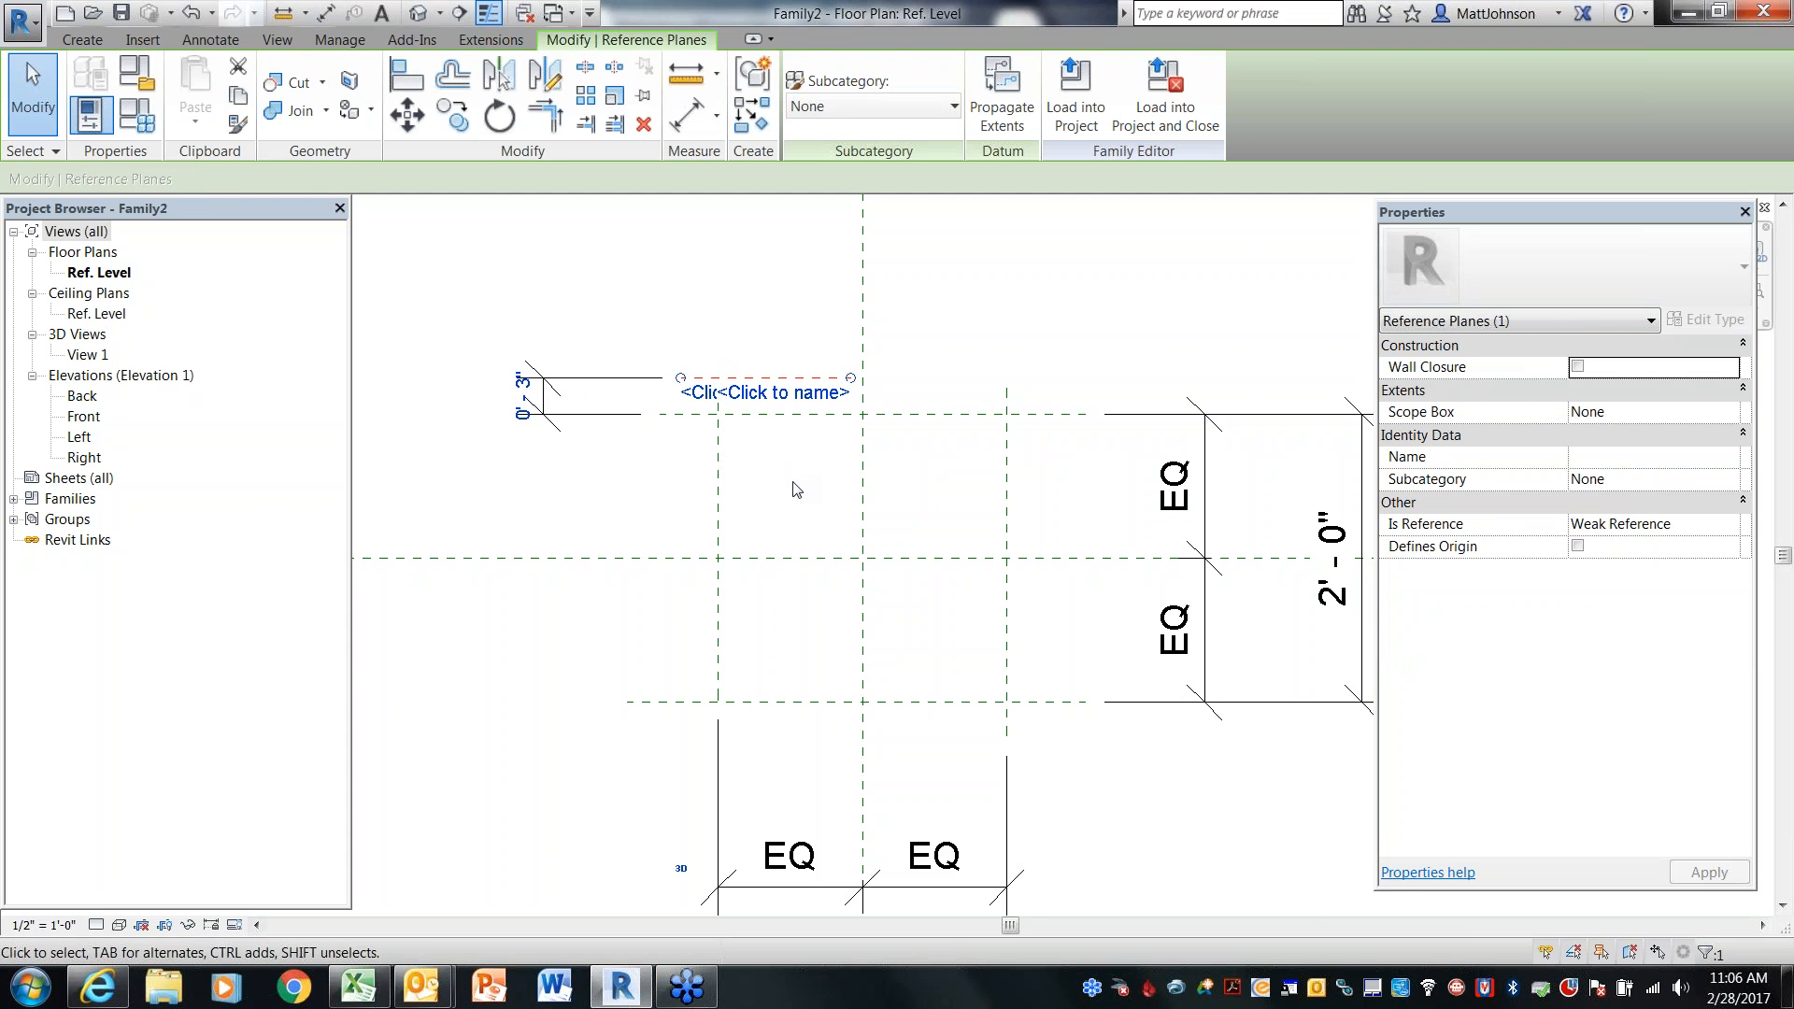
pyautogui.click(796, 490)
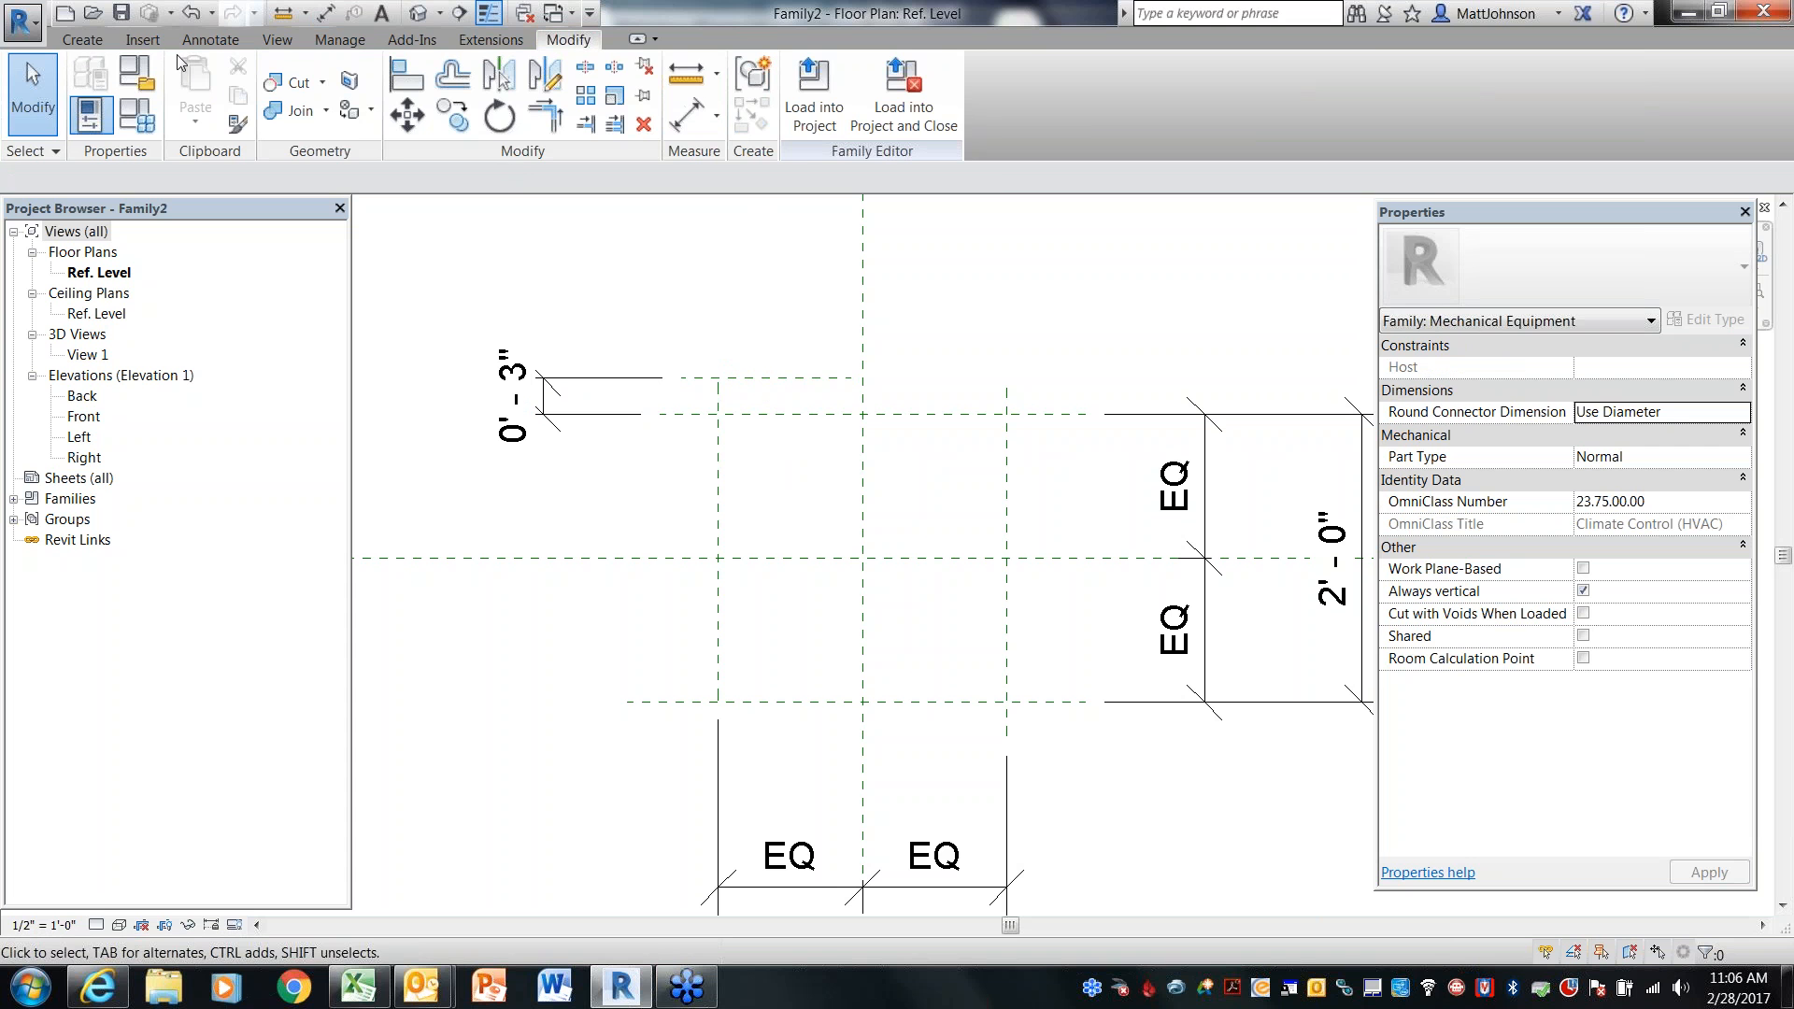
# Draw a short vertical reference plane between the left vertical plane and the center plane near the top
pyautogui.click(82, 39)
pyautogui.click(1319, 91)
pyautogui.click(835, 376)
pyautogui.click(833, 449)
pyautogui.press('Escape')
# Dimension the new vertical plane from the left vertical reference plane and set the distance to 0'-9"
pyautogui.press('d')
pyautogui.press('i')
pyautogui.click(835, 439)
pyautogui.click(720, 434)
pyautogui.click(748, 252)
pyautogui.press('Escape')
pyautogui.press('Escape')
pyautogui.click(833, 359)
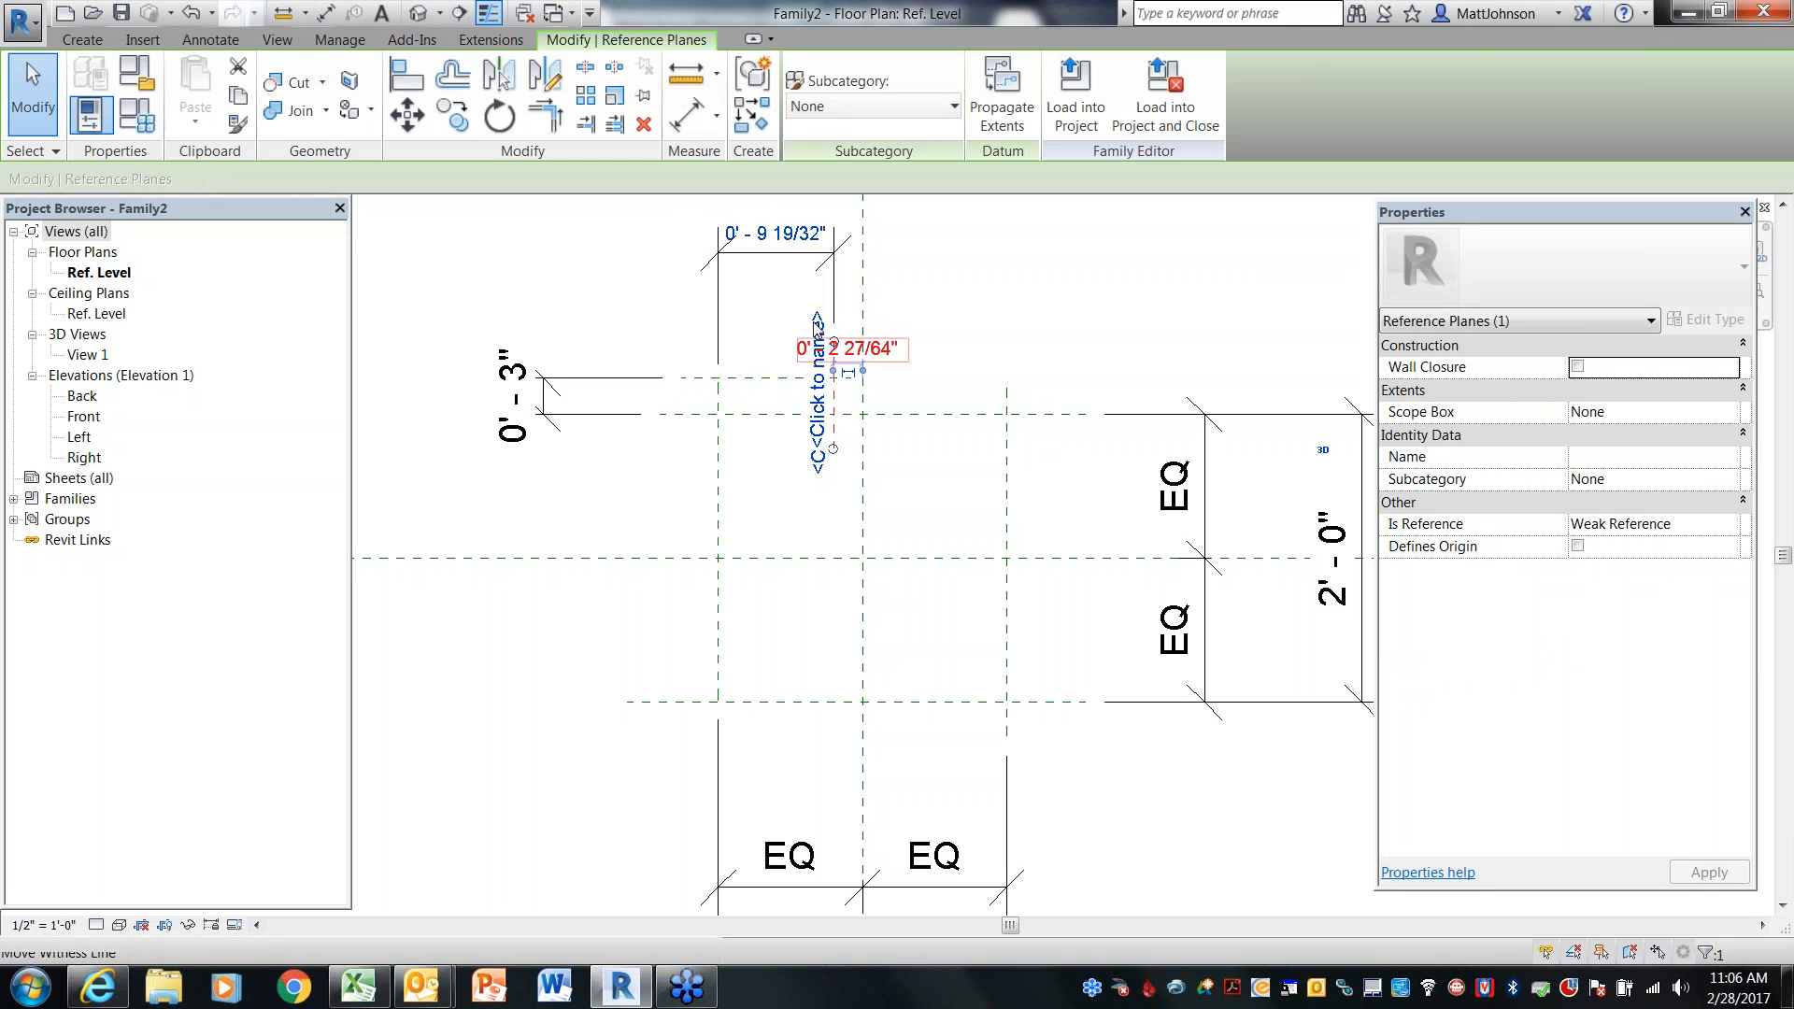
pyautogui.click(775, 233)
pyautogui.write('0 9')
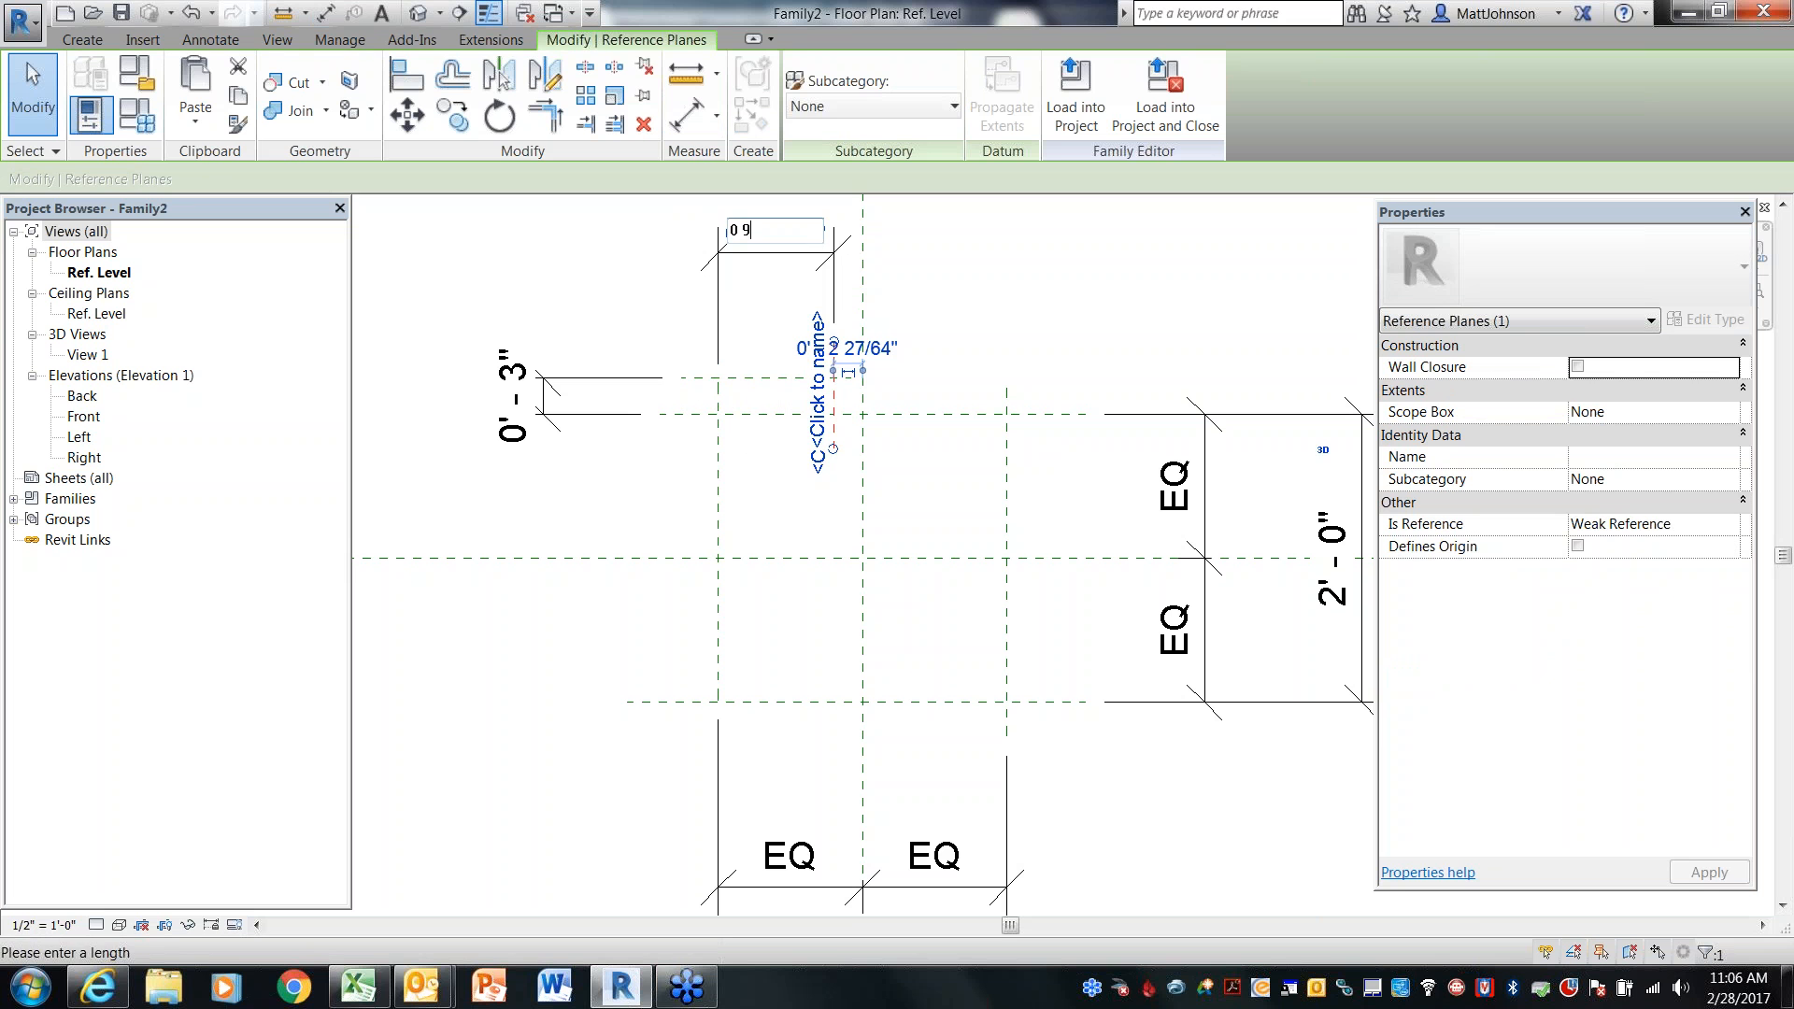
pyautogui.press('Return')
pyautogui.click(1012, 338)
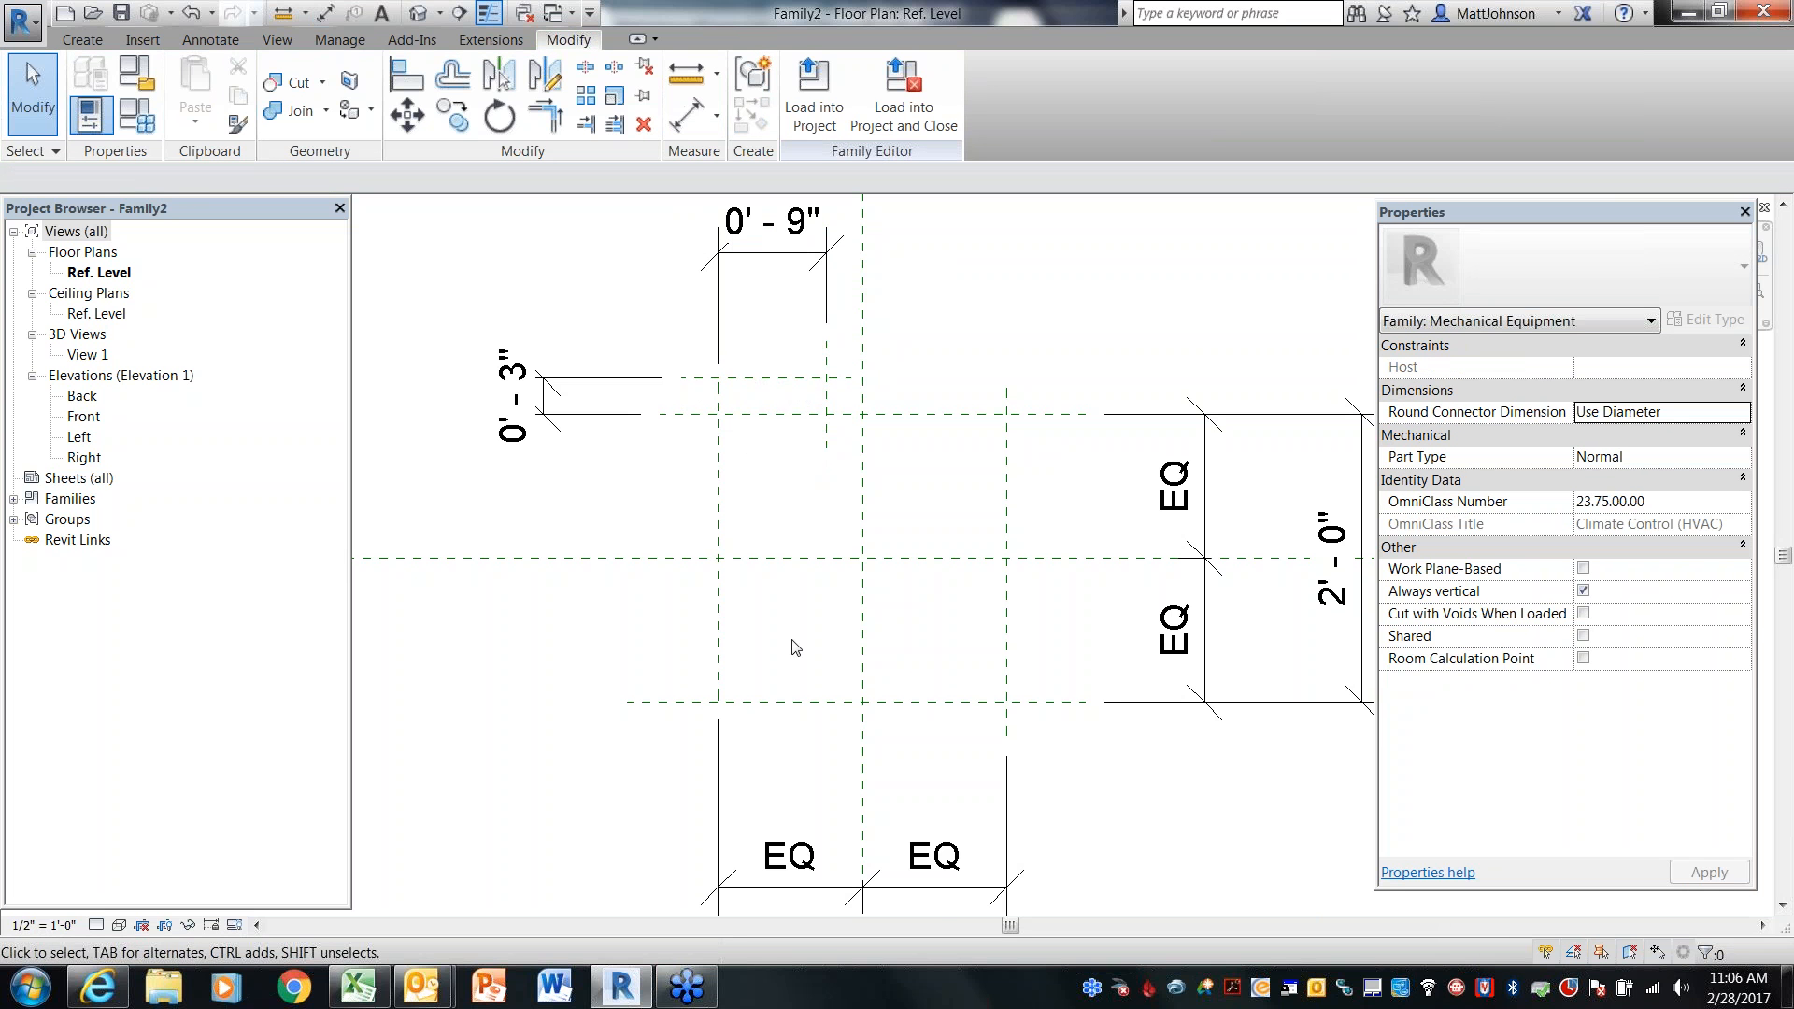
# Draw a vertical reference plane just right of the box's right vertical reference plane
pyautogui.moveTo(961, 632); pyautogui.dragTo(893, 565, button='middle')
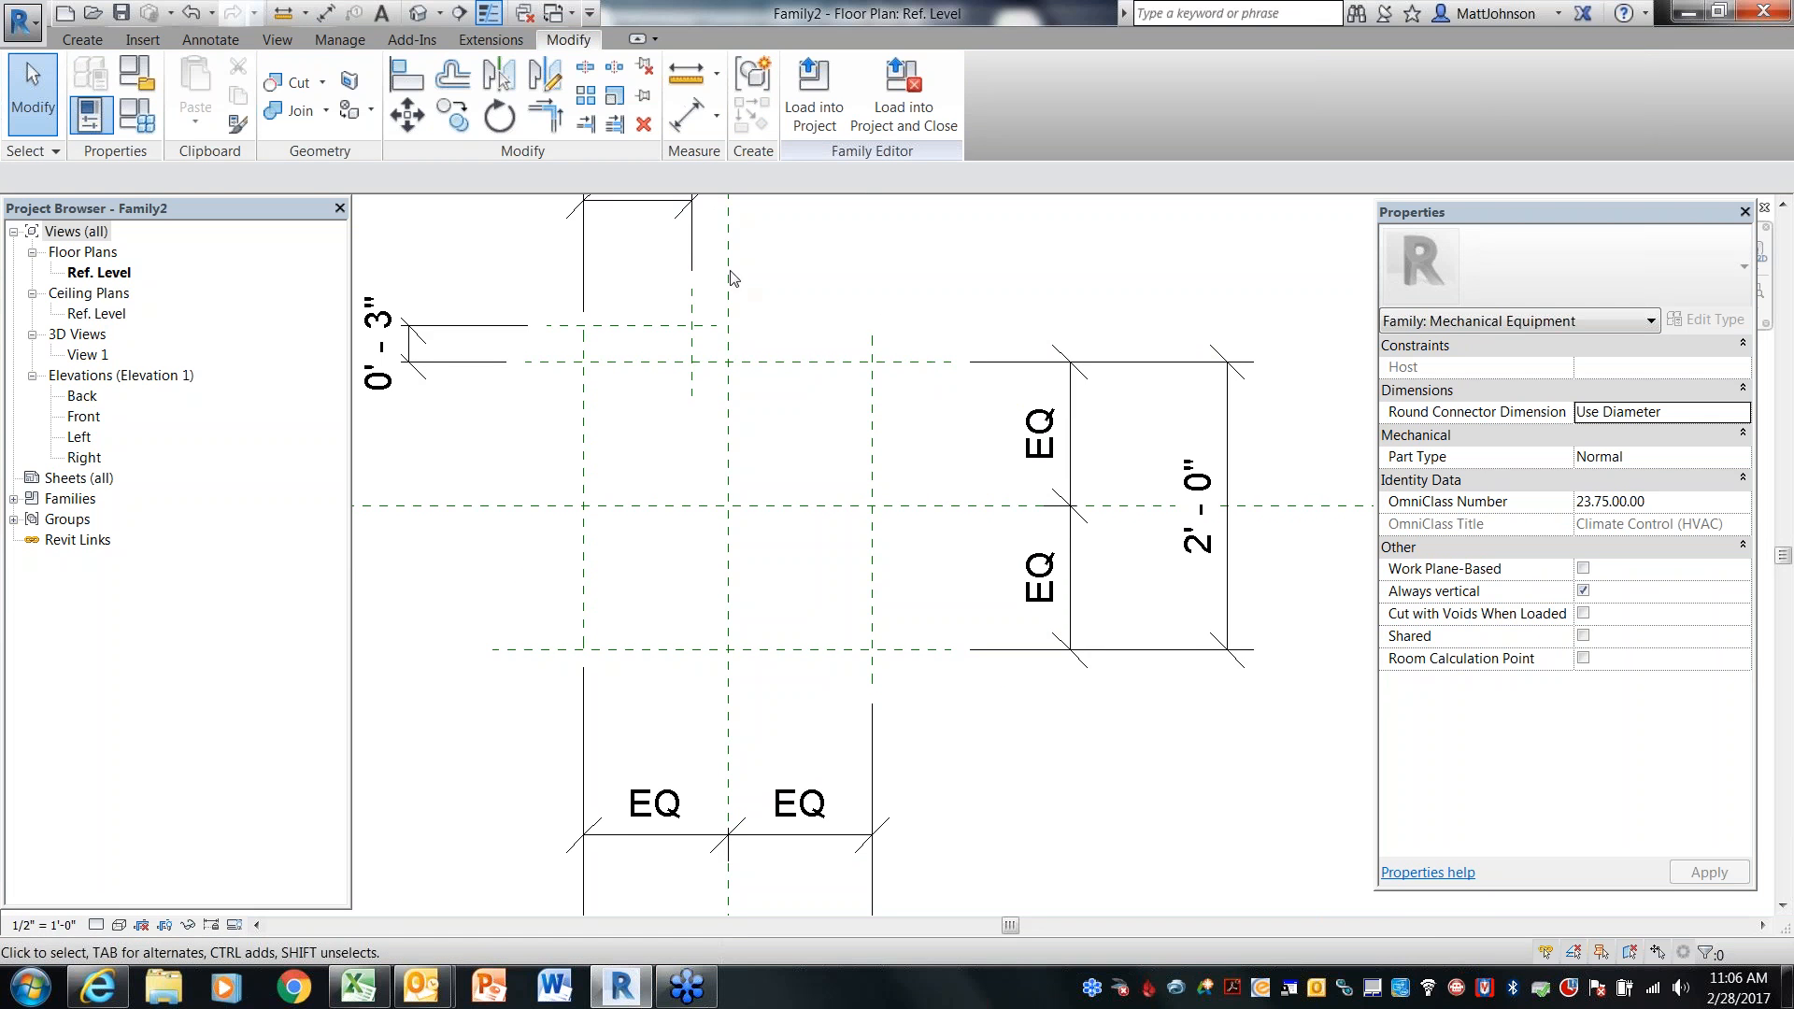
pyautogui.click(82, 41)
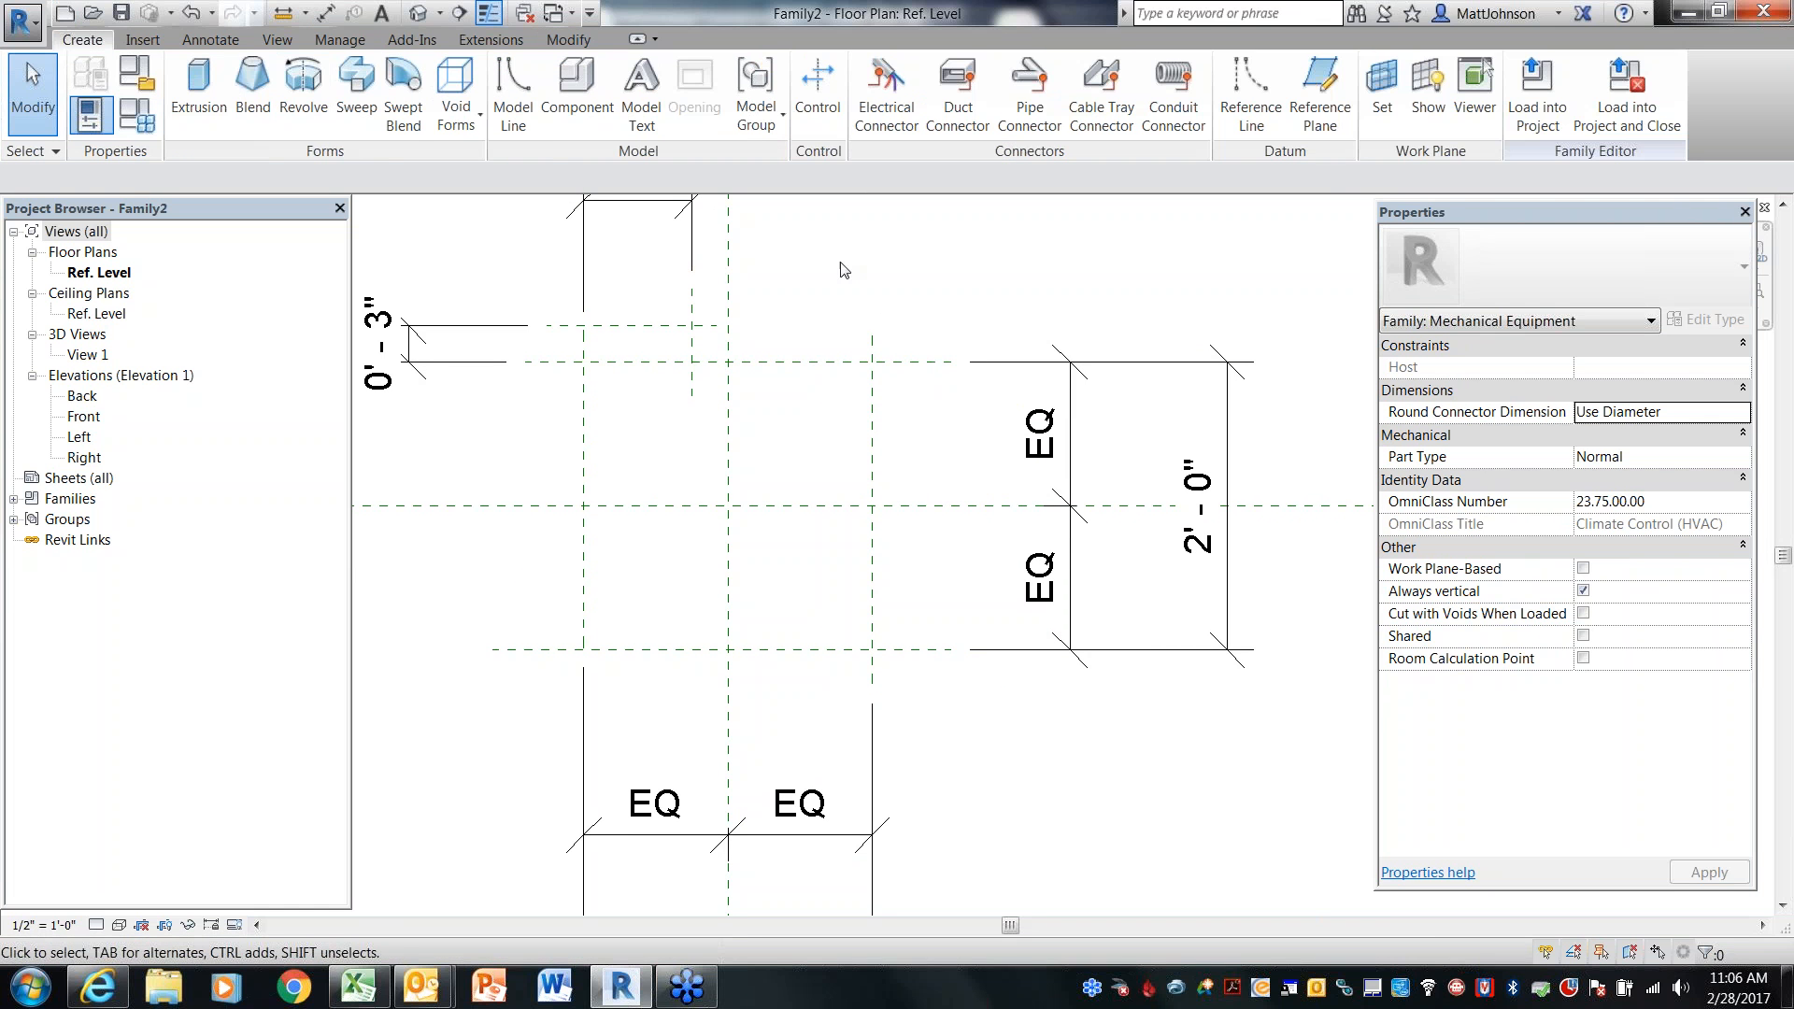
pyautogui.click(1320, 122)
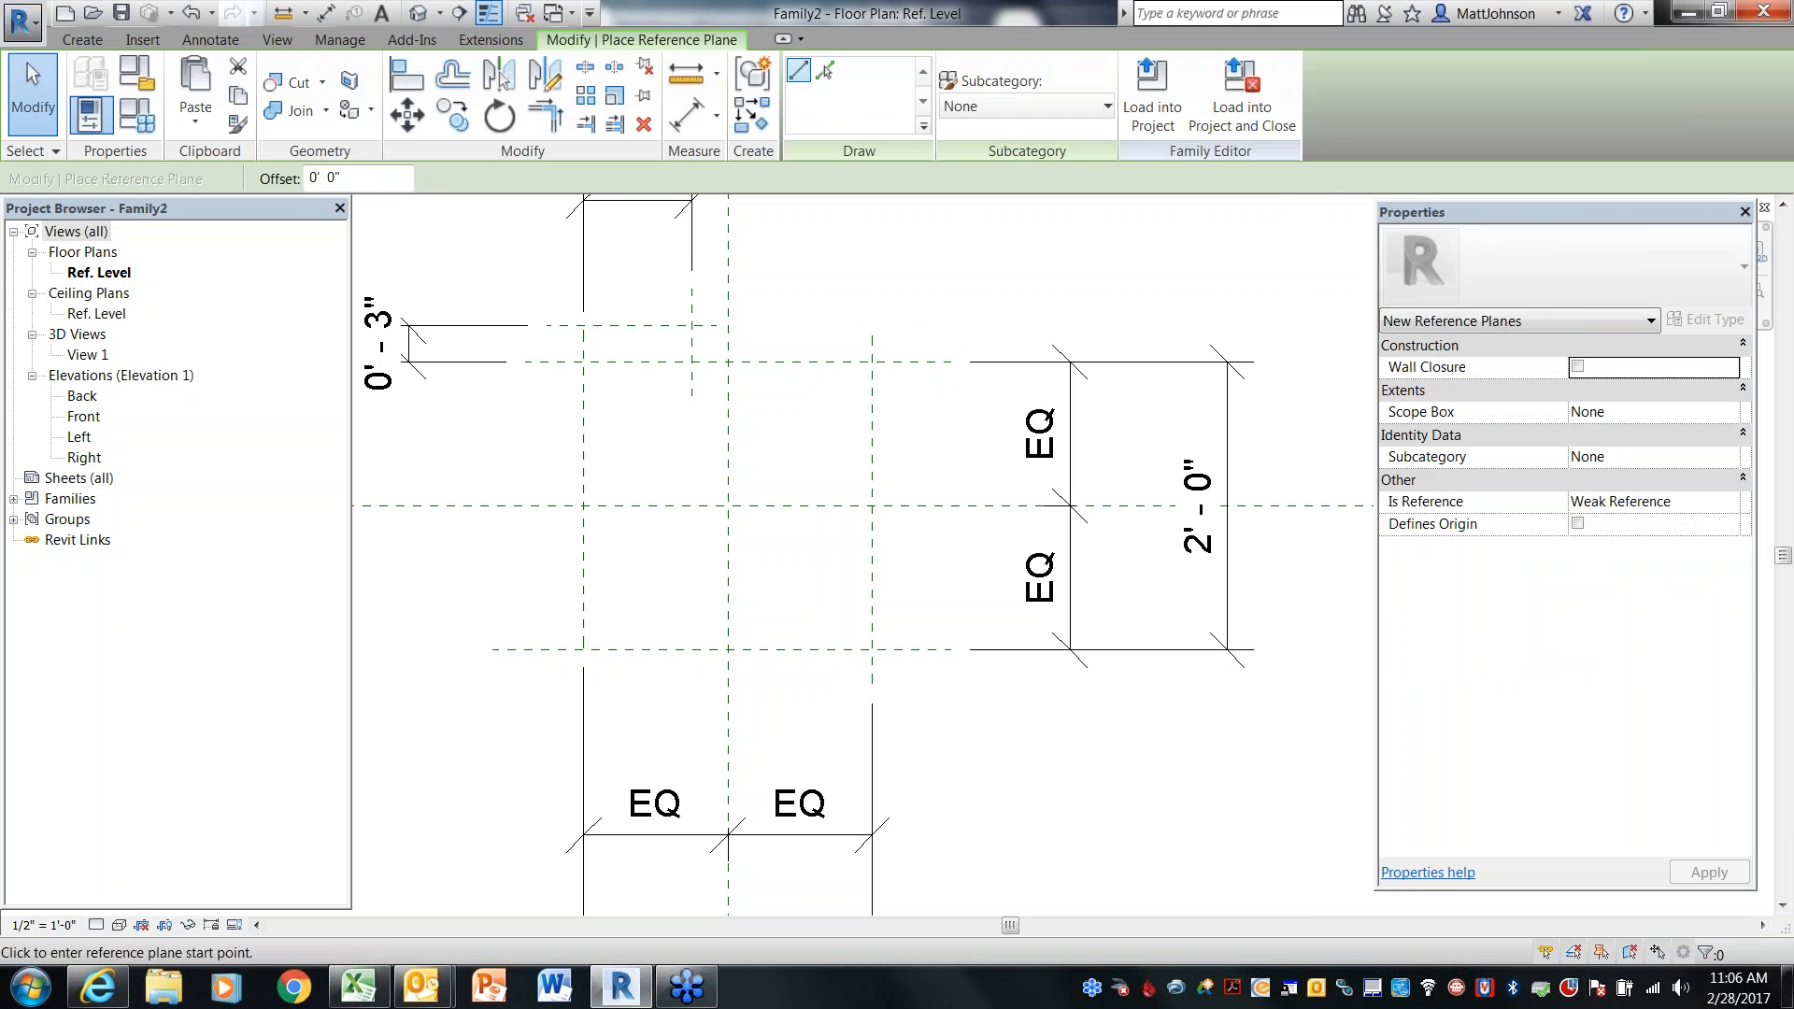
pyautogui.click(941, 332)
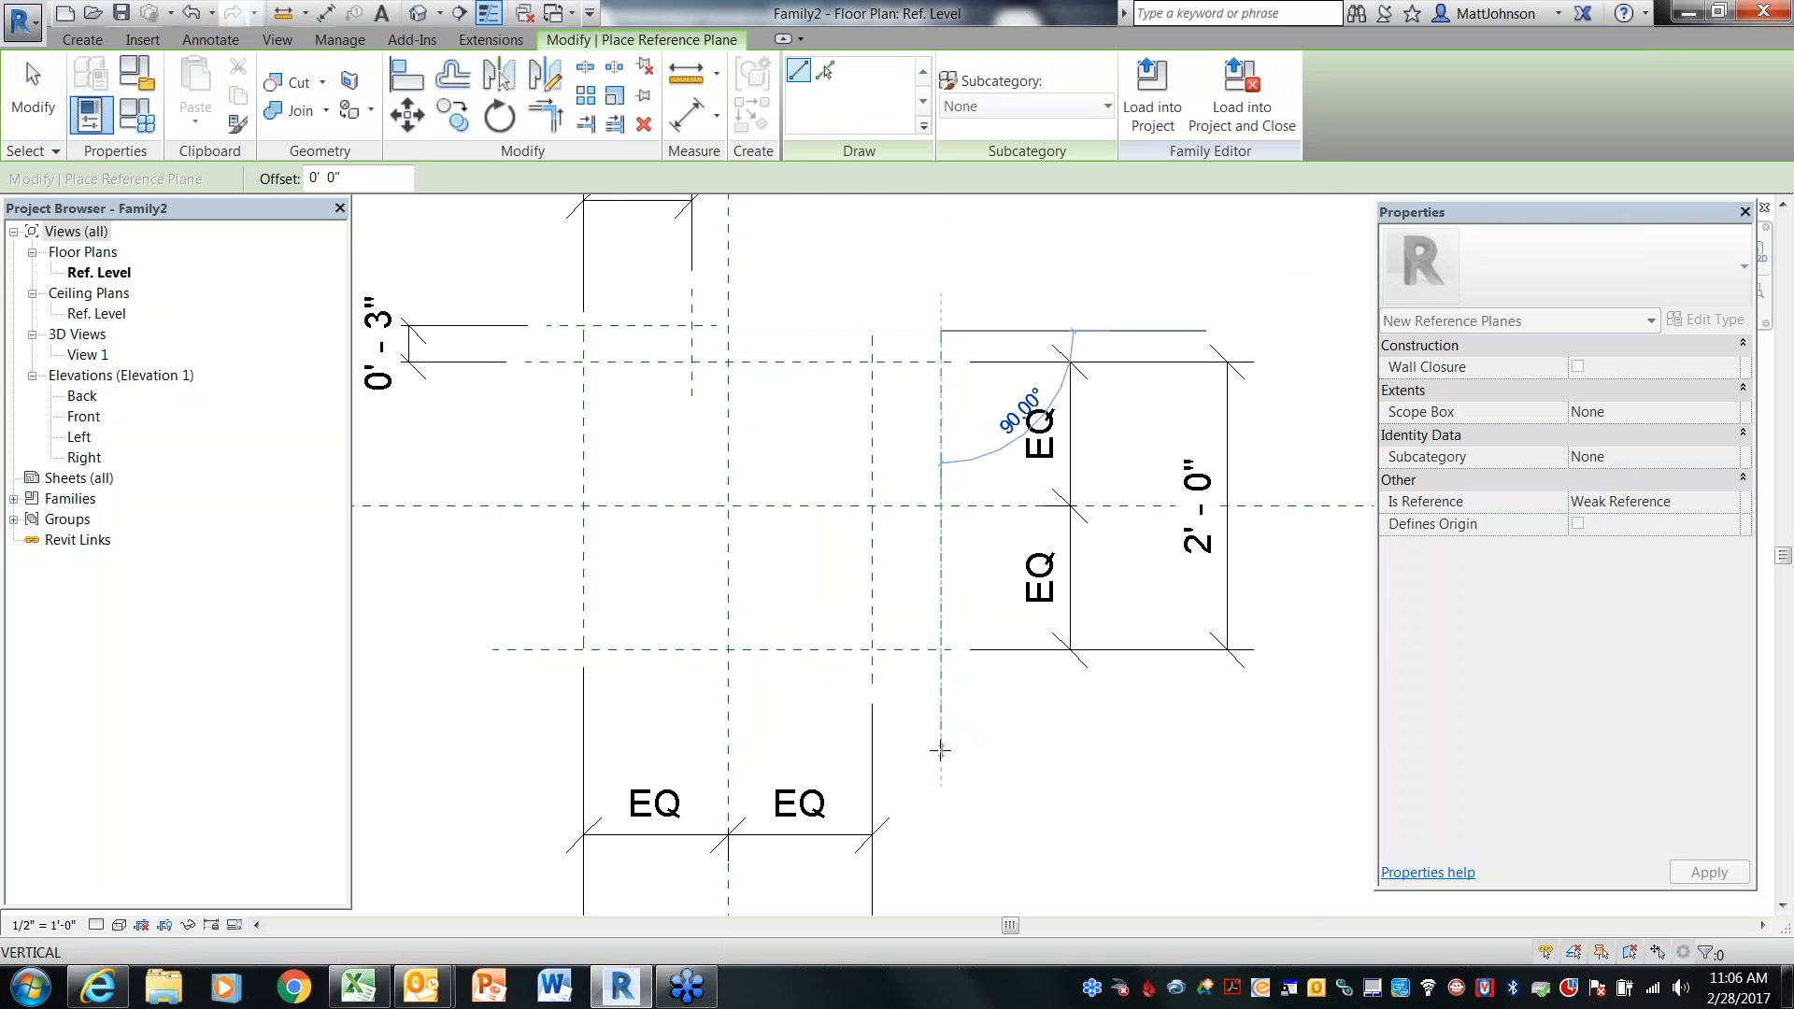
pyautogui.click(940, 750)
pyautogui.press('Escape')
pyautogui.press('Escape')
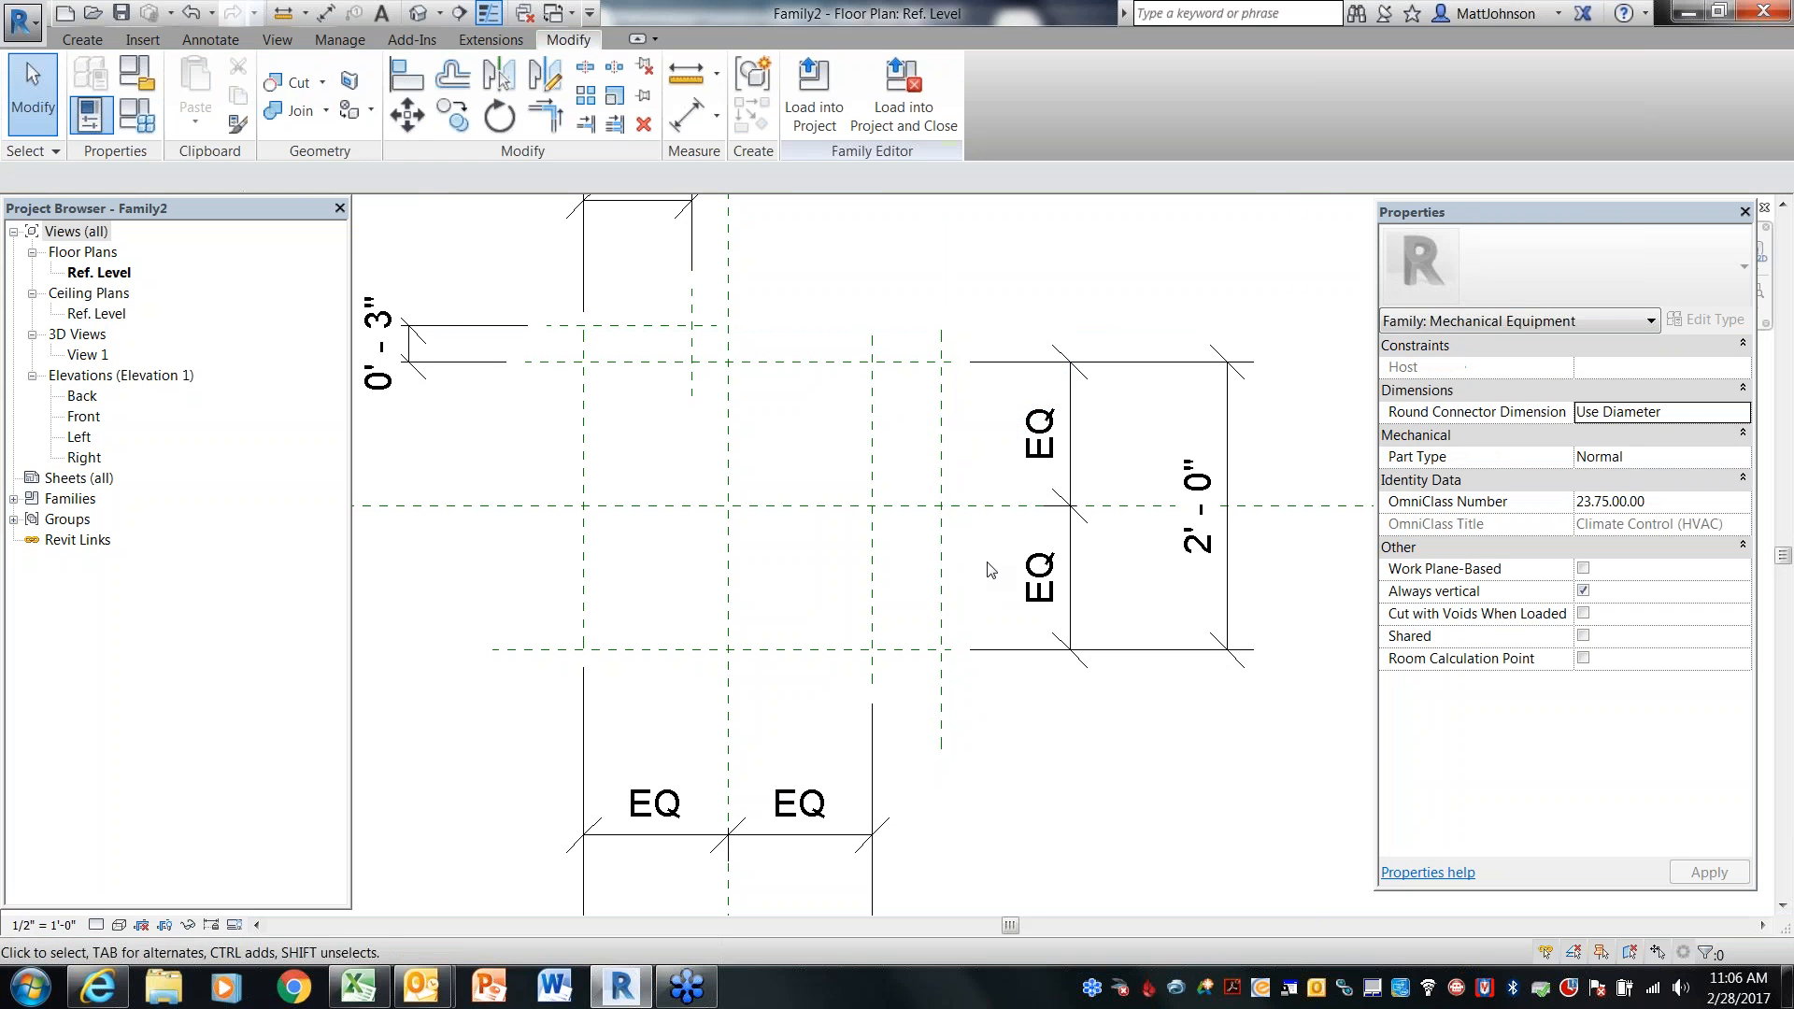
# Dimension the new vertical plane from the box's right reference plane and set the distance to 0'-4"
pyautogui.press('i')
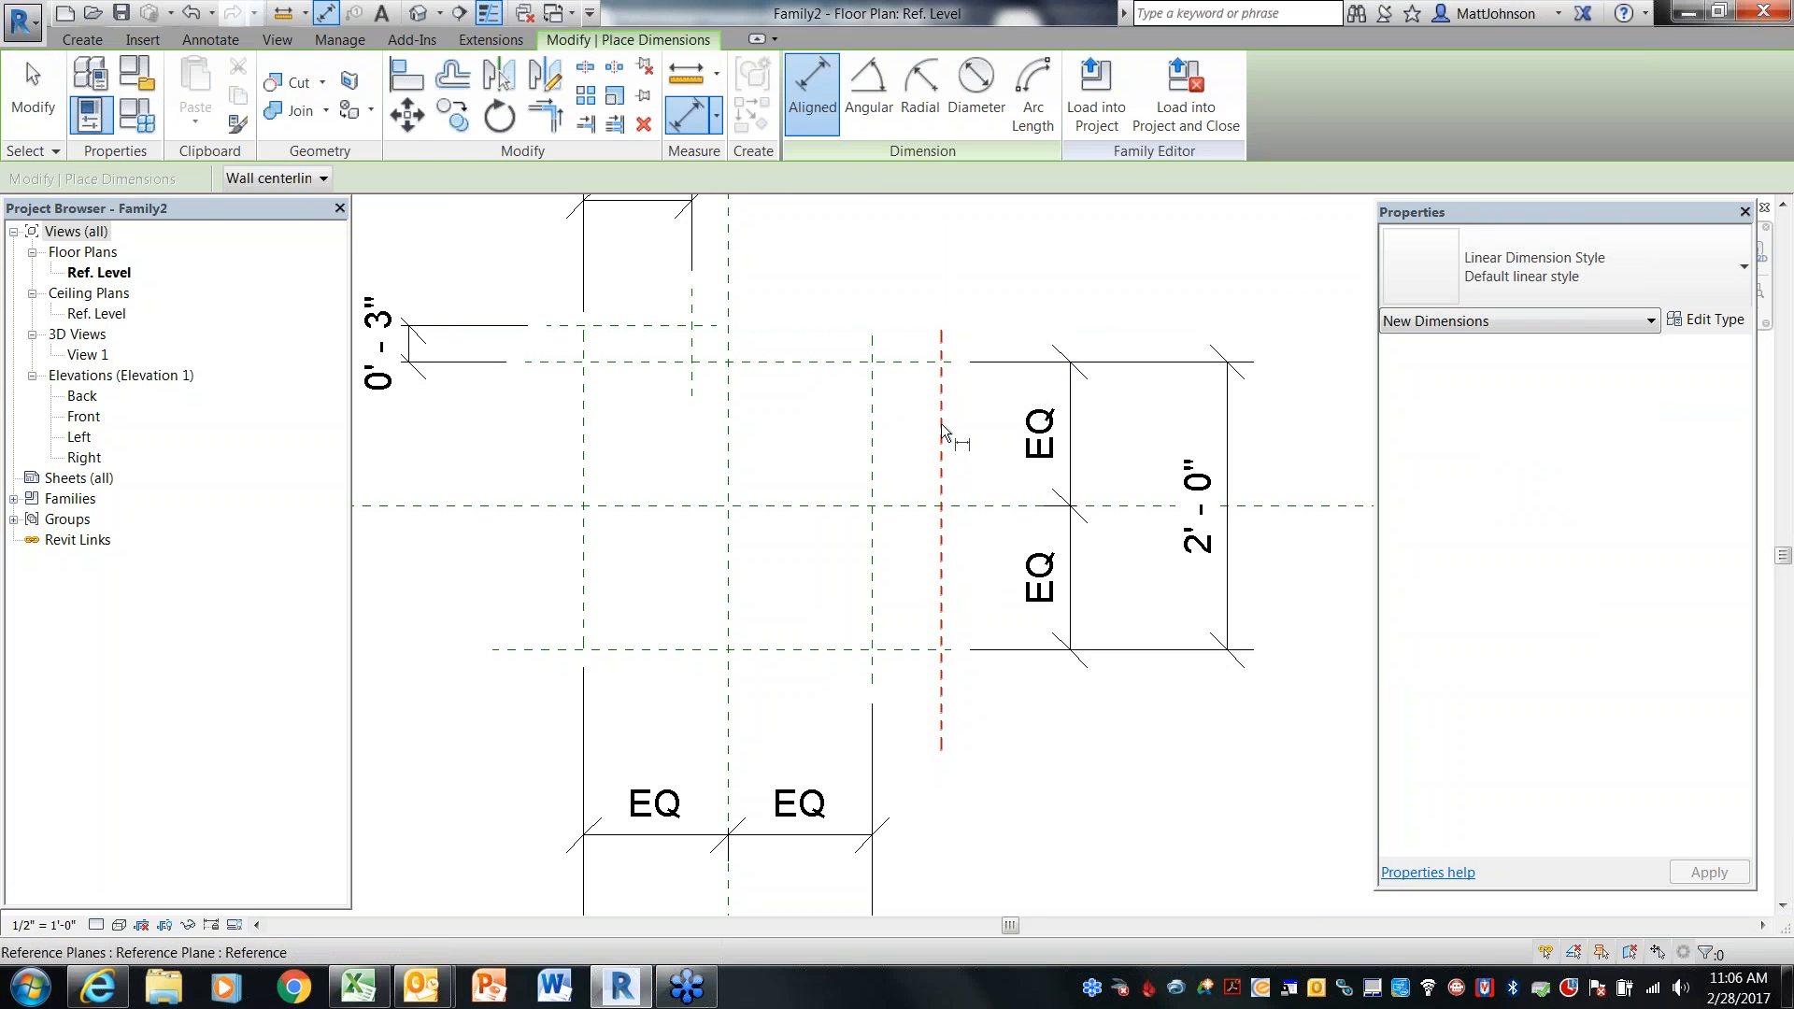
pyautogui.click(874, 424)
pyautogui.moveTo(910, 280); pyautogui.dragTo(900, 416, button='middle')
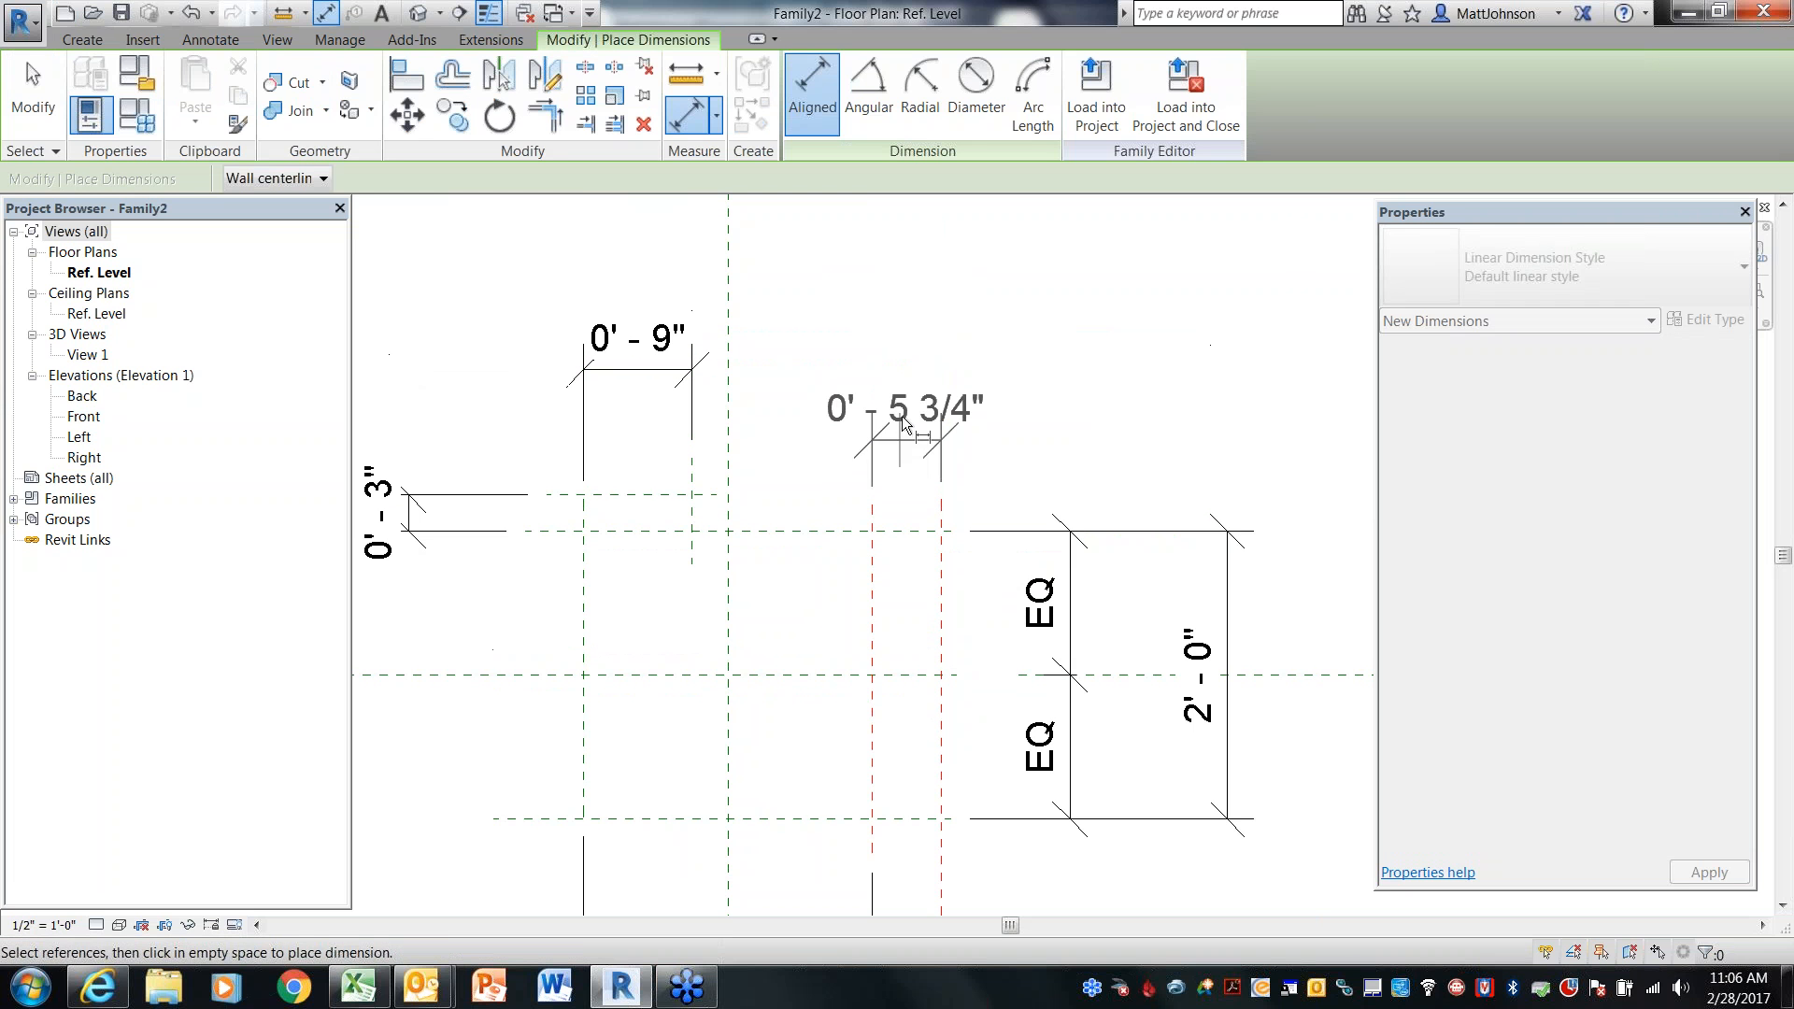
pyautogui.click(910, 371)
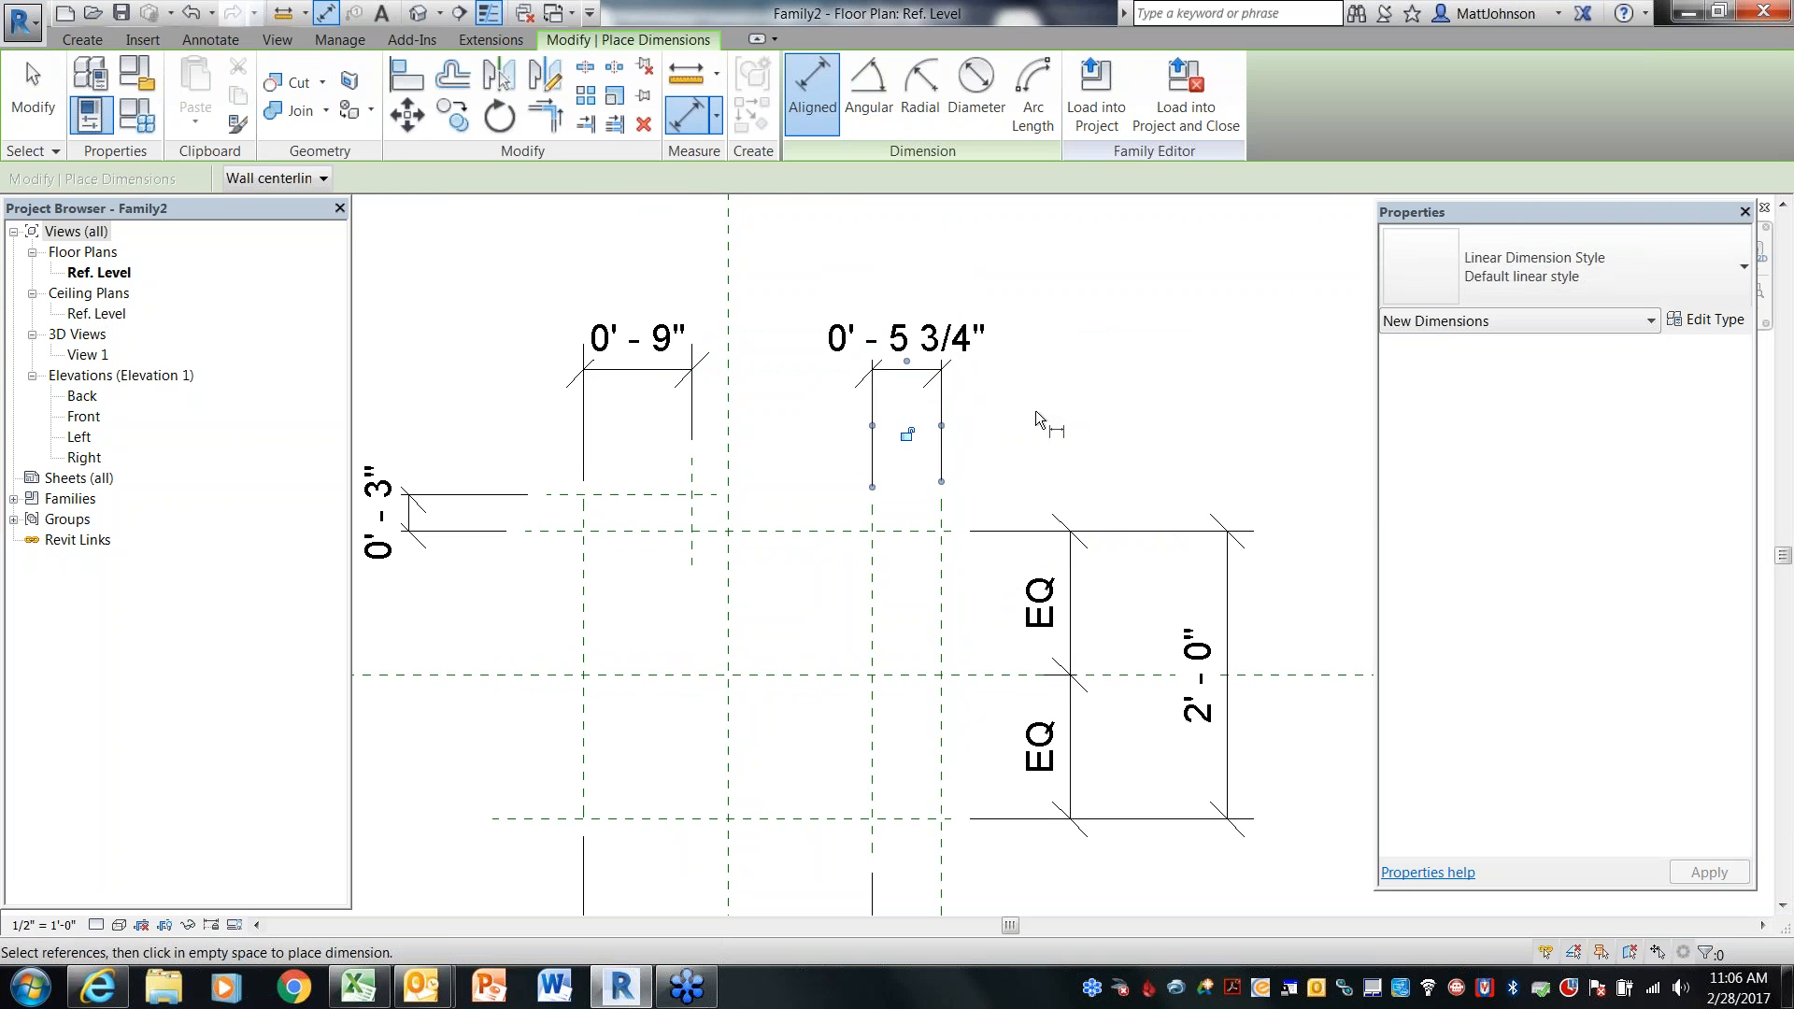
pyautogui.press('Escape')
pyautogui.press('Escape')
pyautogui.click(941, 560)
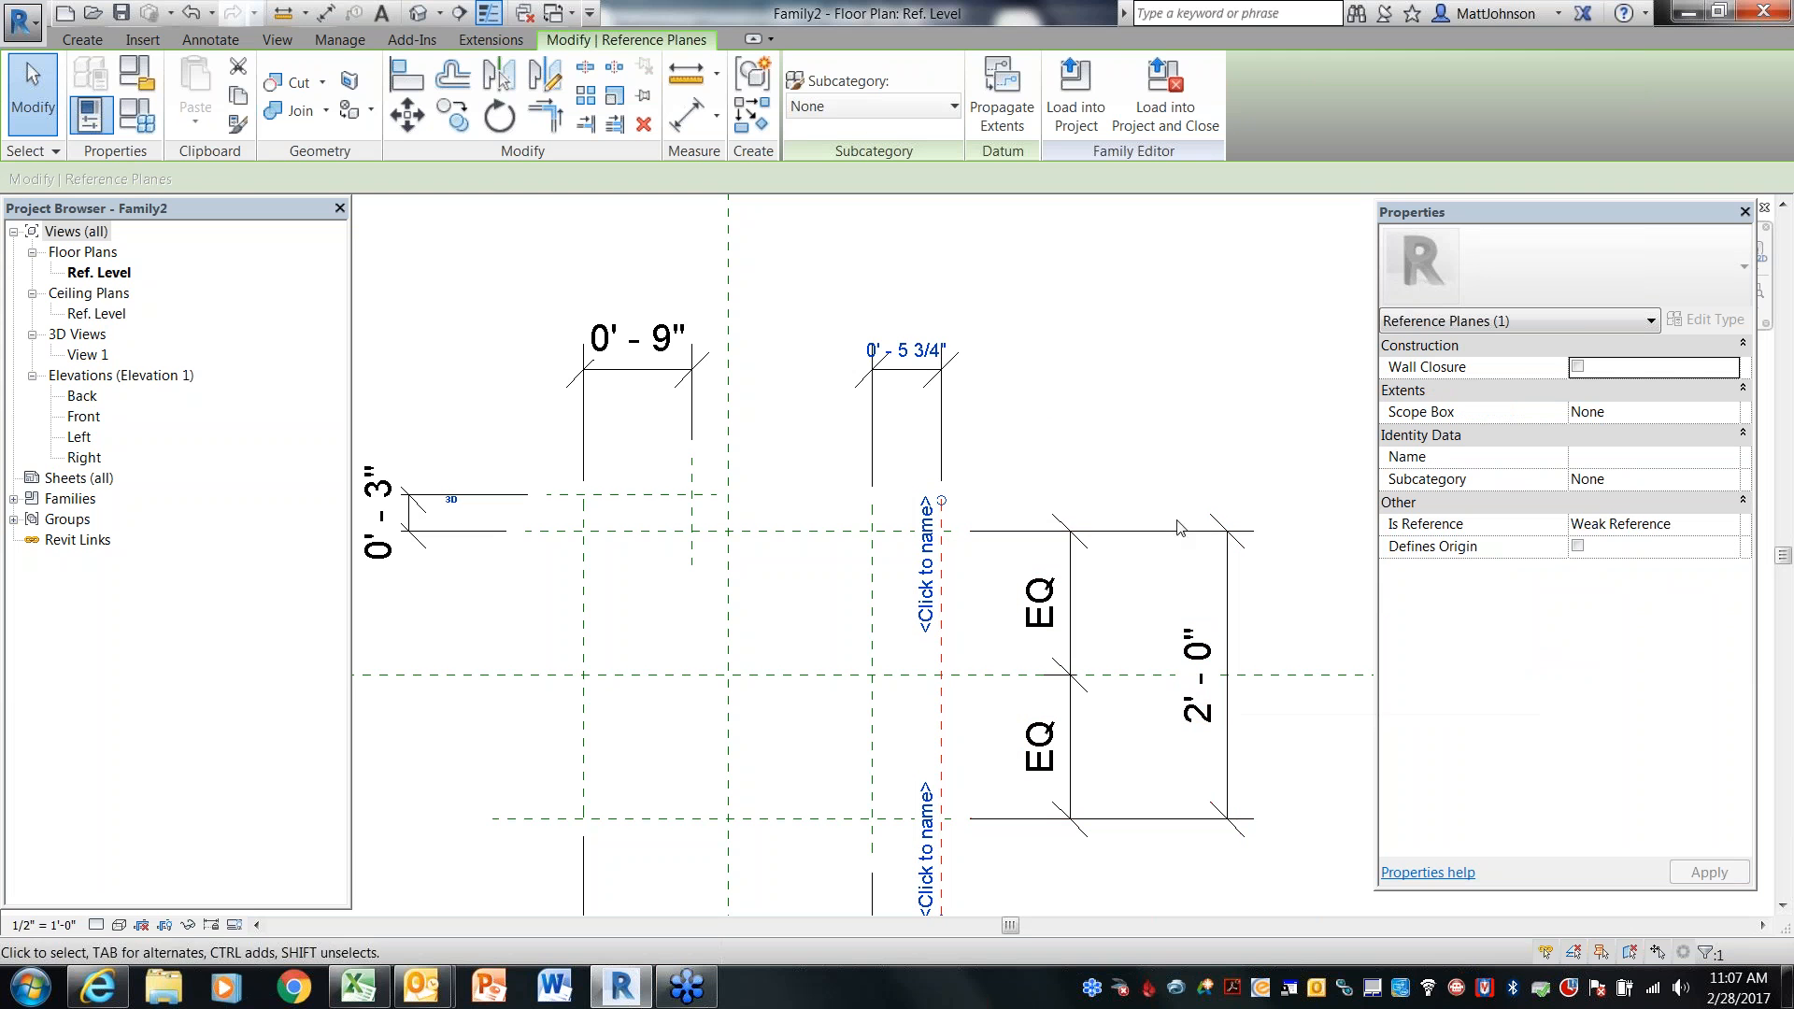
pyautogui.click(928, 347)
pyautogui.write('0 4')
pyautogui.press('Return')
pyautogui.click(1063, 397)
# Draw a short vertical reference plane just left of the box's left vertical reference plane
pyautogui.scroll(-2, 1056, 411)
pyautogui.moveTo(1054, 437); pyautogui.dragTo(1174, 340, button='middle')
pyautogui.scroll(2, 1088, 483)
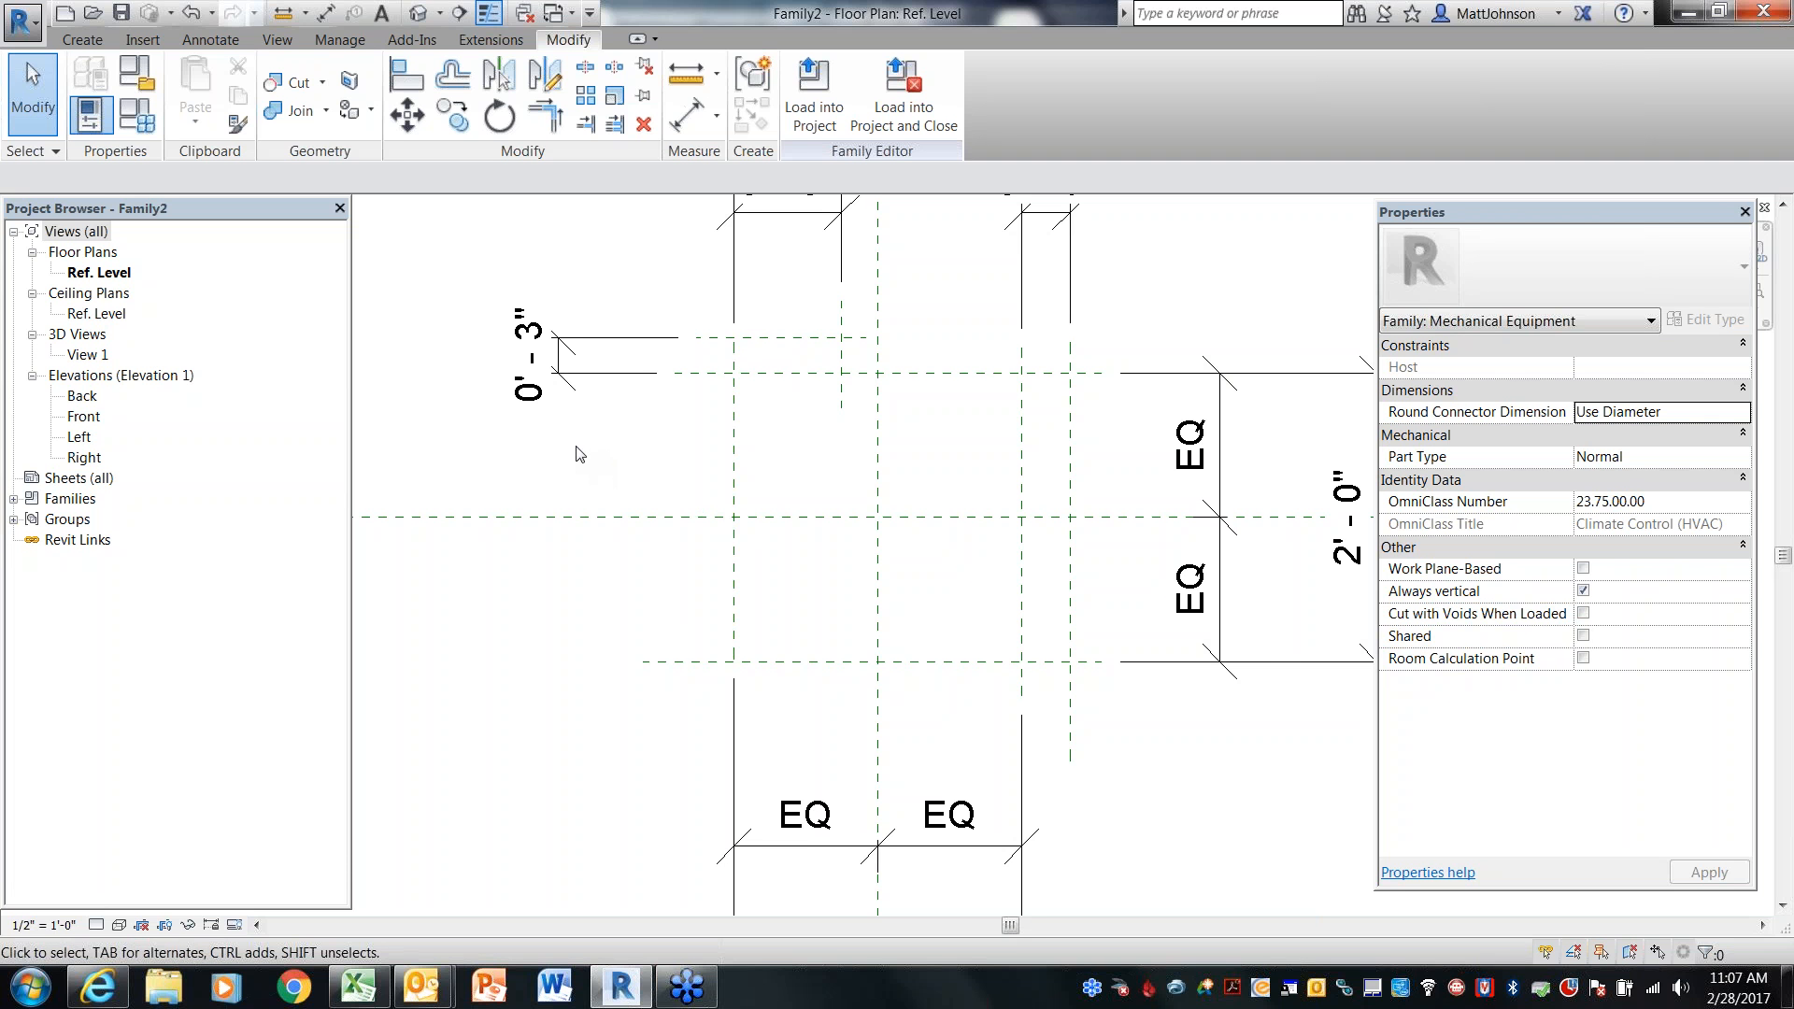
pyautogui.click(79, 40)
pyautogui.click(1316, 121)
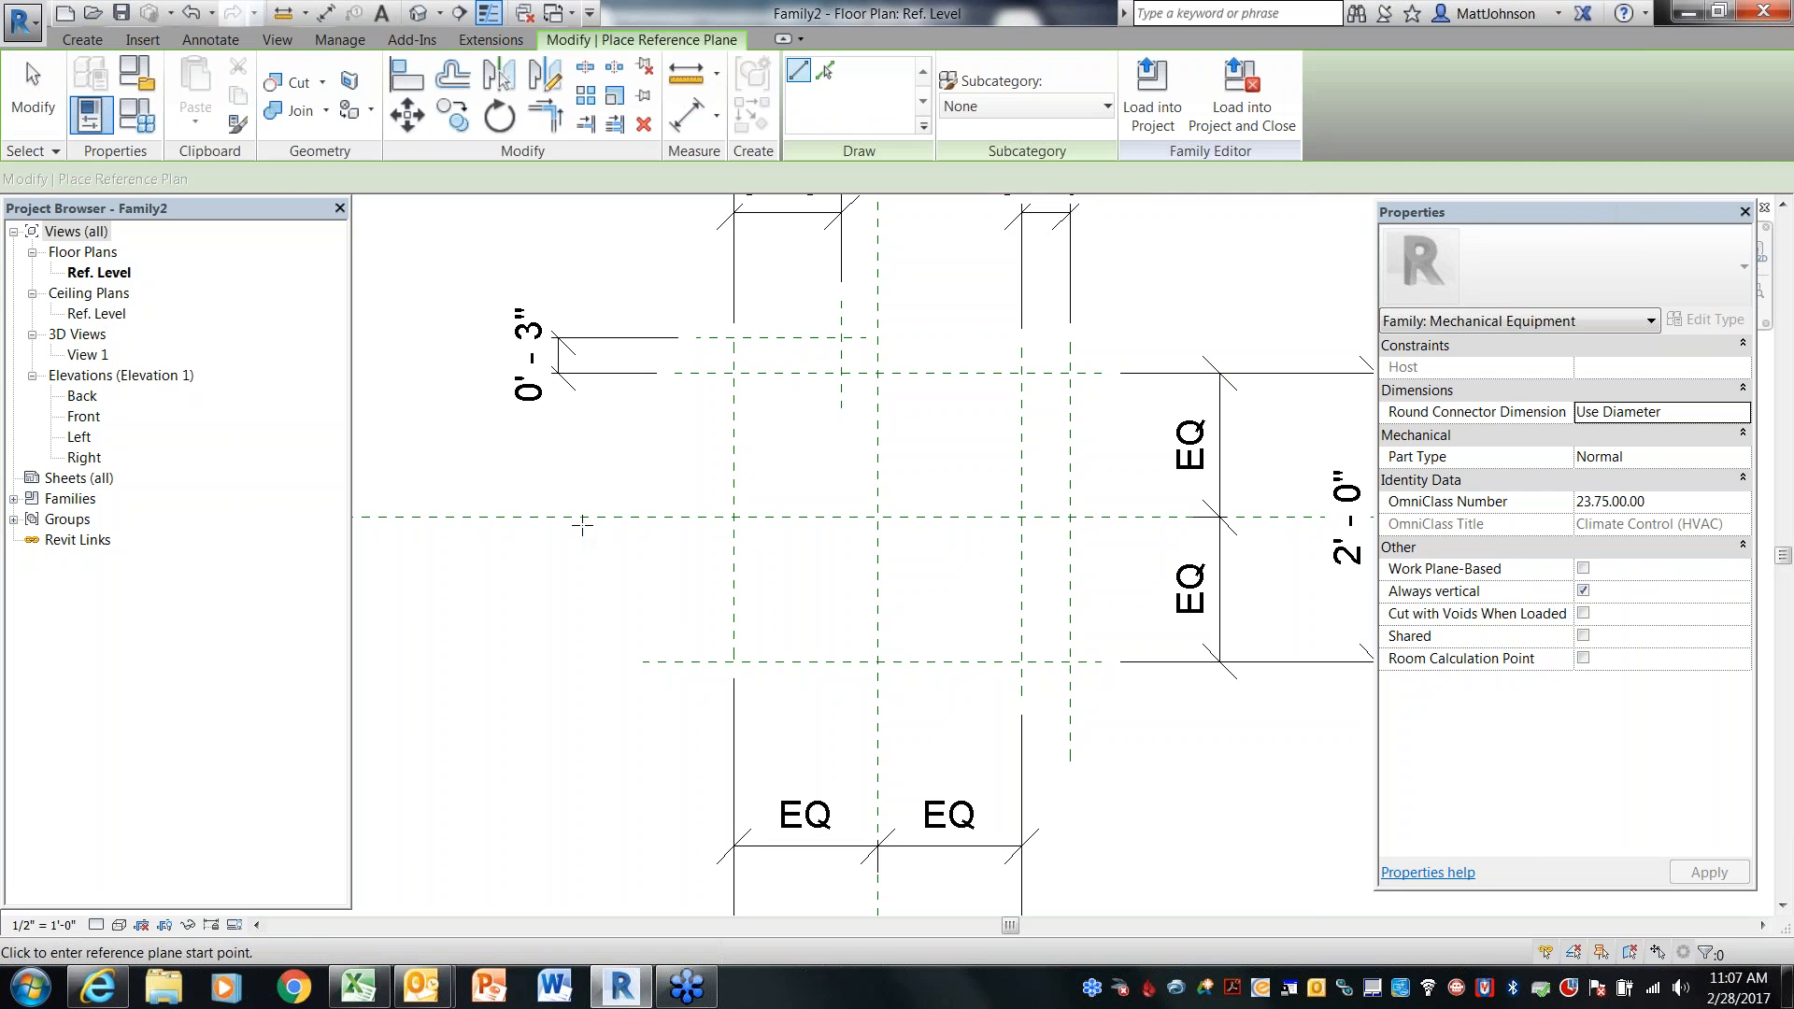
pyautogui.click(669, 429)
pyautogui.click(670, 614)
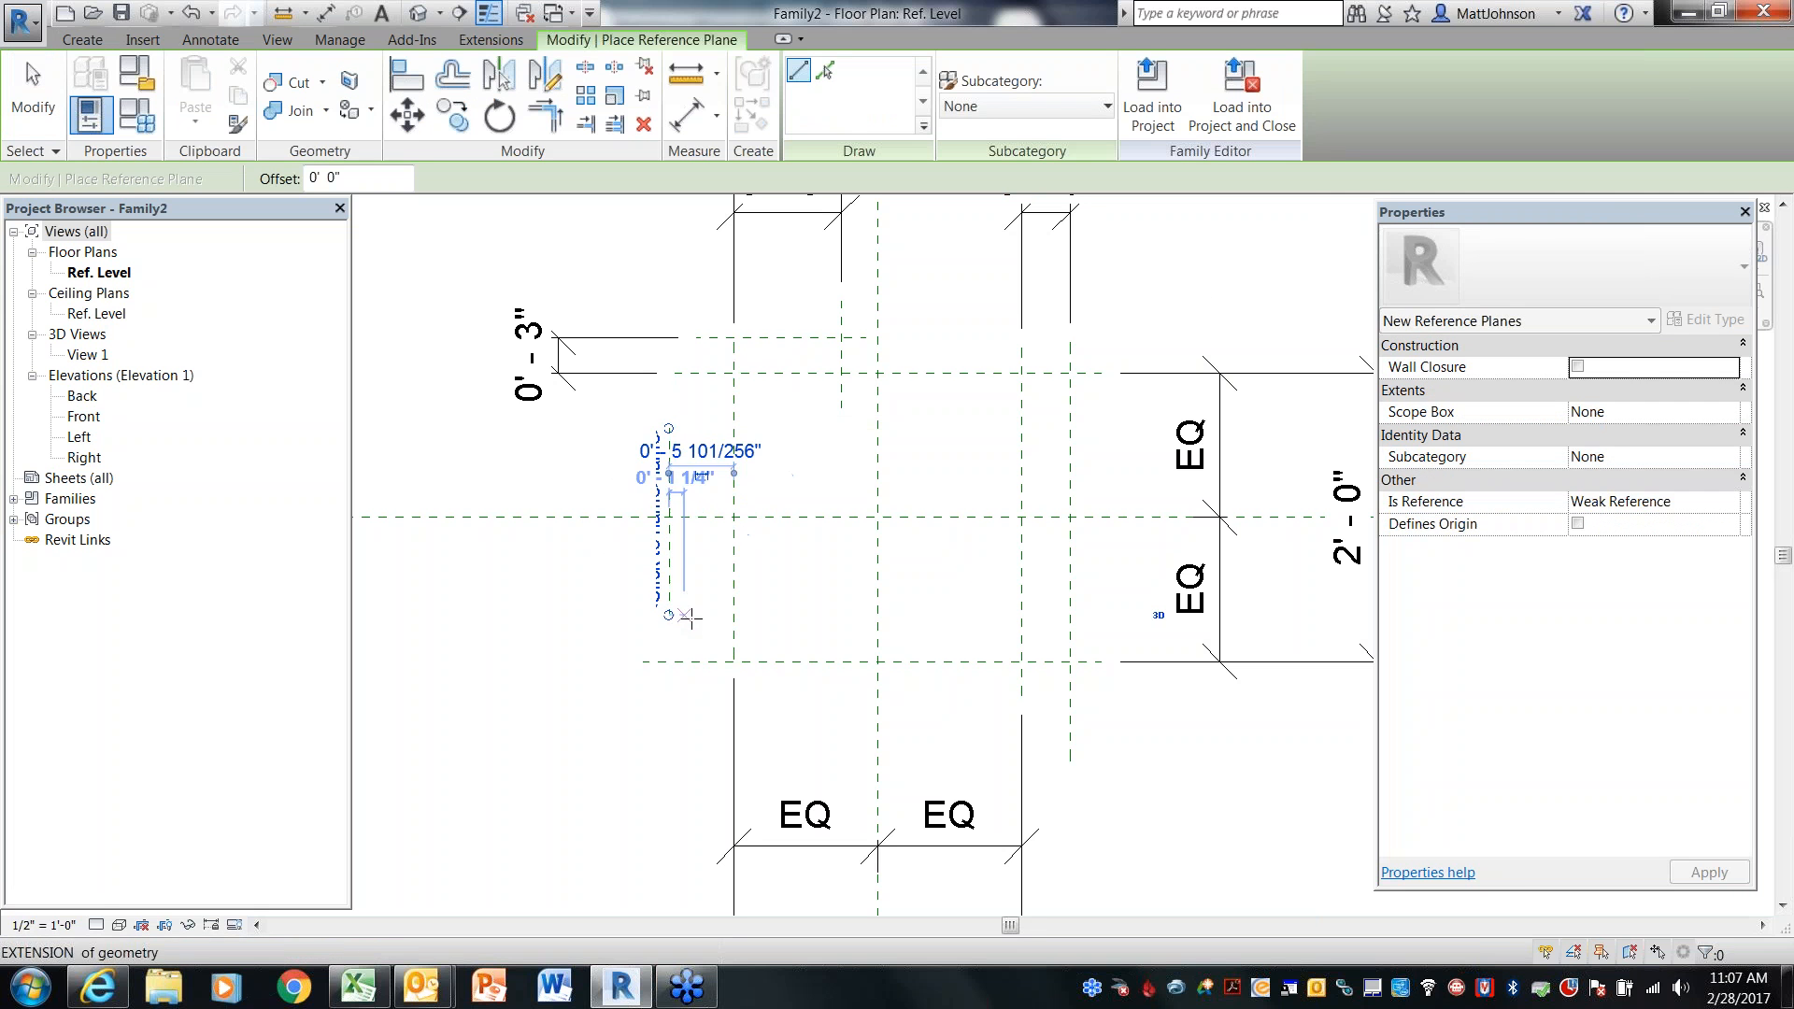
pyautogui.press('Escape')
pyautogui.press('Escape')
# Dimension the new short plane from the box's left reference plane and set the distance to 0'-4"
pyautogui.press('i')
pyautogui.click(732, 565)
pyautogui.click(668, 573)
pyautogui.click(615, 749)
pyautogui.press('Escape')
pyautogui.press('Escape')
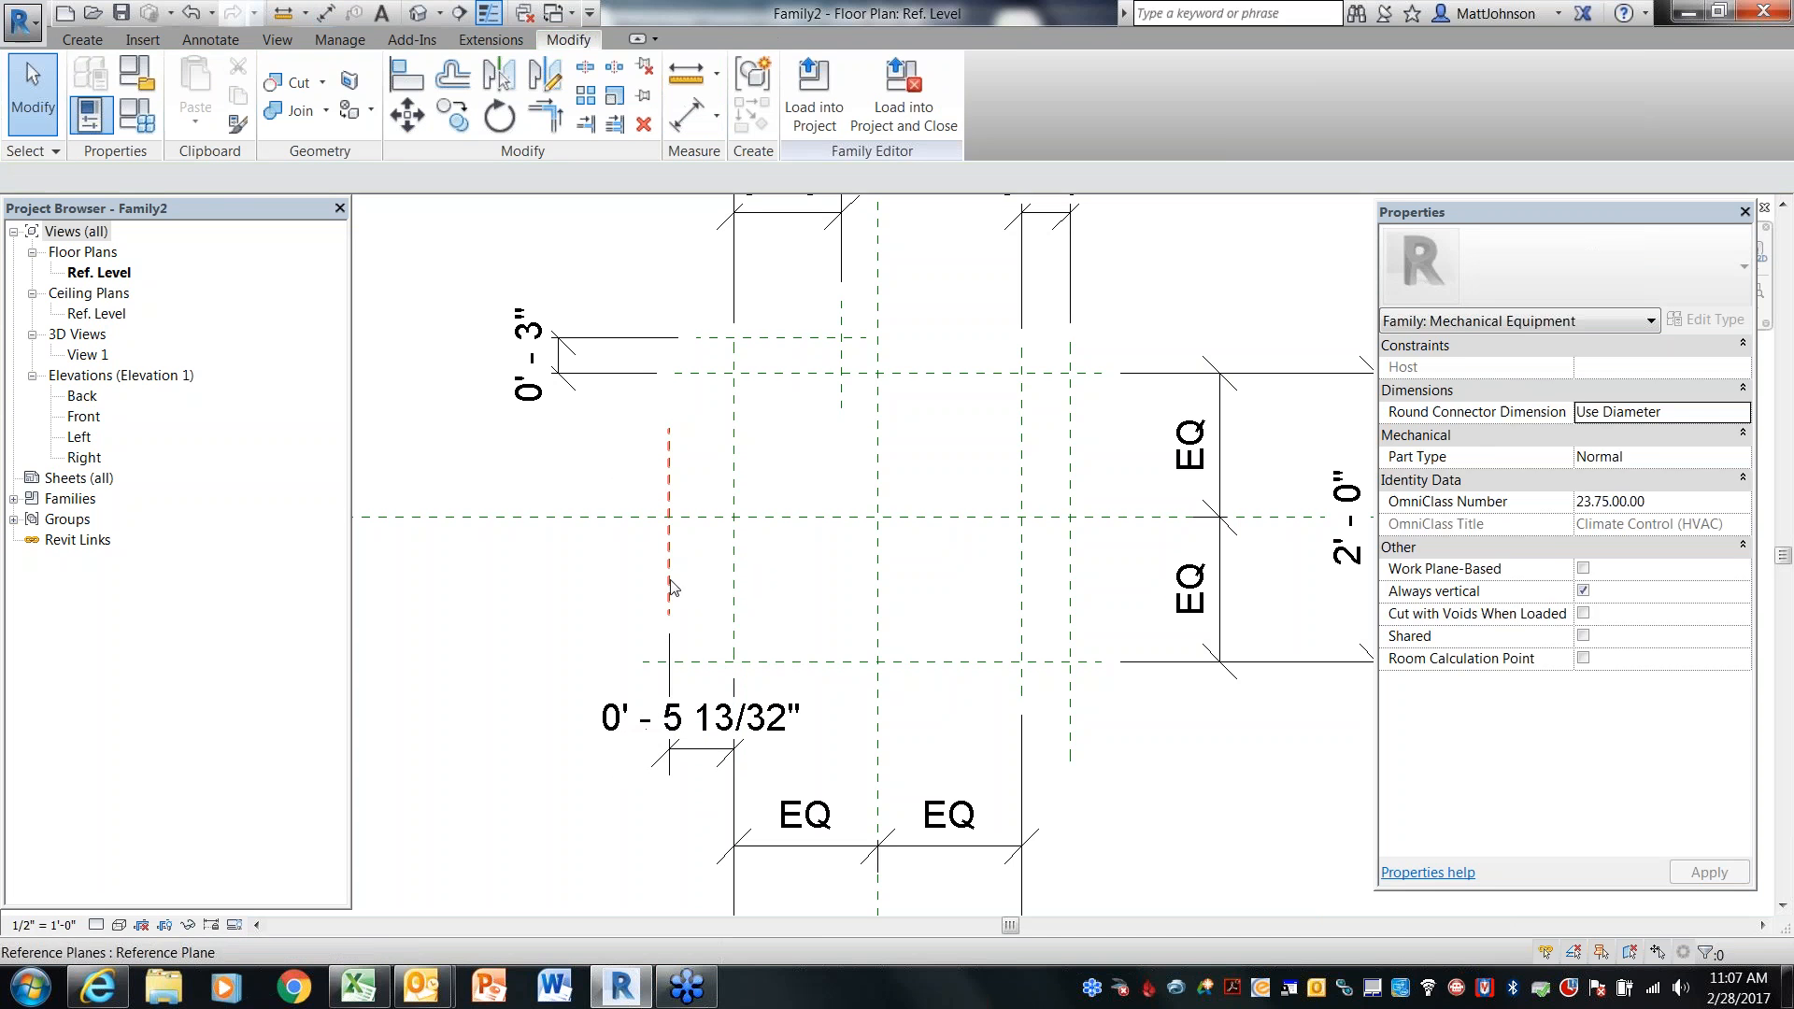
pyautogui.click(670, 587)
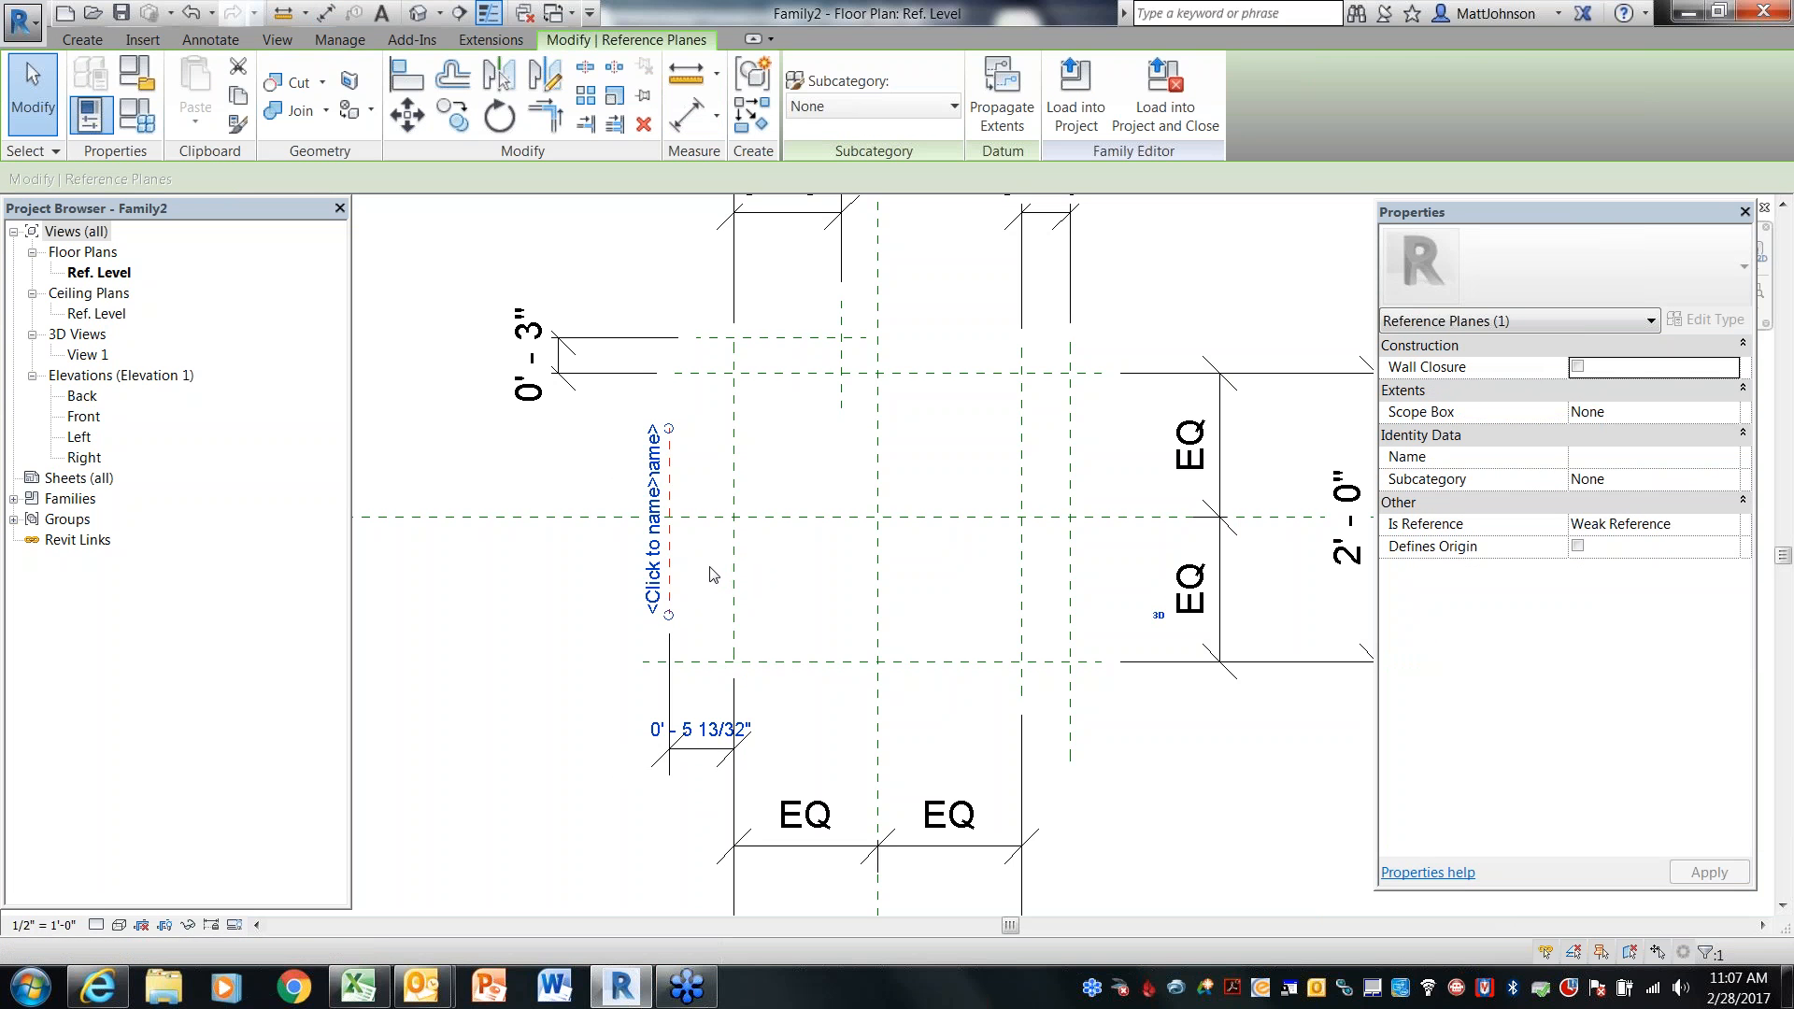
pyautogui.click(701, 728)
pyautogui.write('0 4')
pyautogui.press('Return')
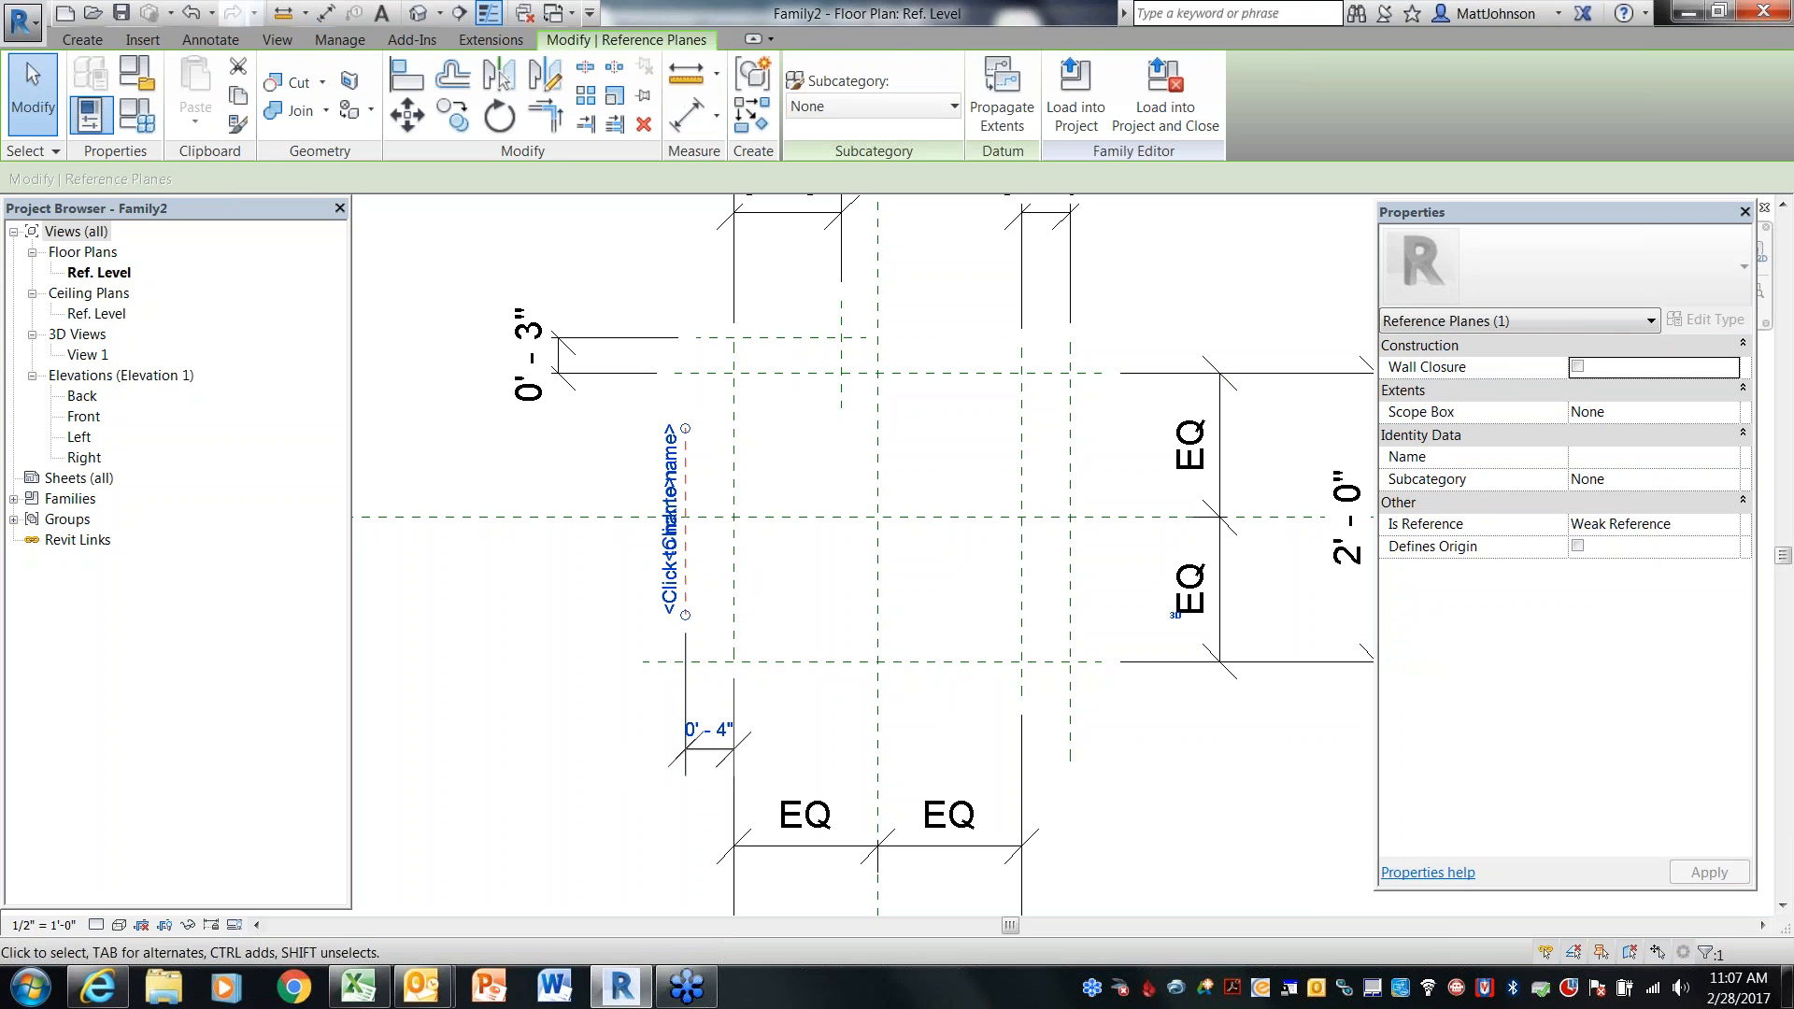
# Name the short vertical reference plane left of the box DuctLength
pyautogui.click(581, 584)
pyautogui.scroll(-2, 583, 564)
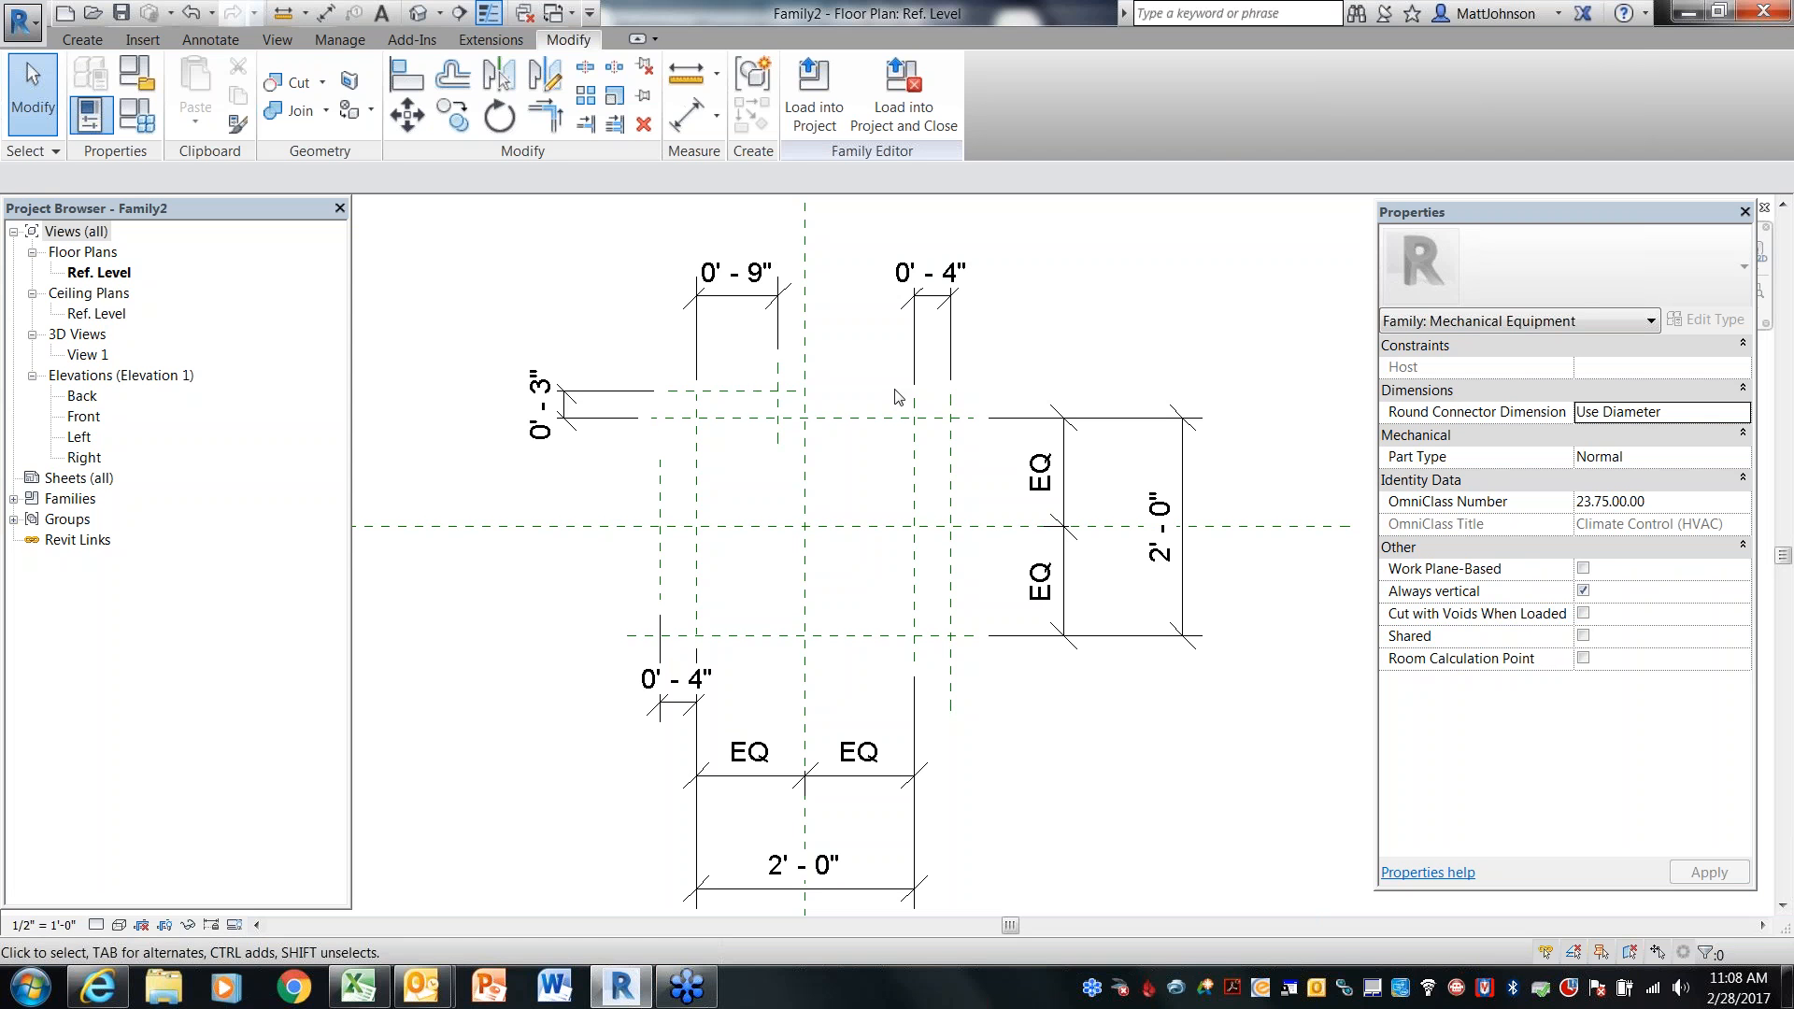
pyautogui.click(663, 512)
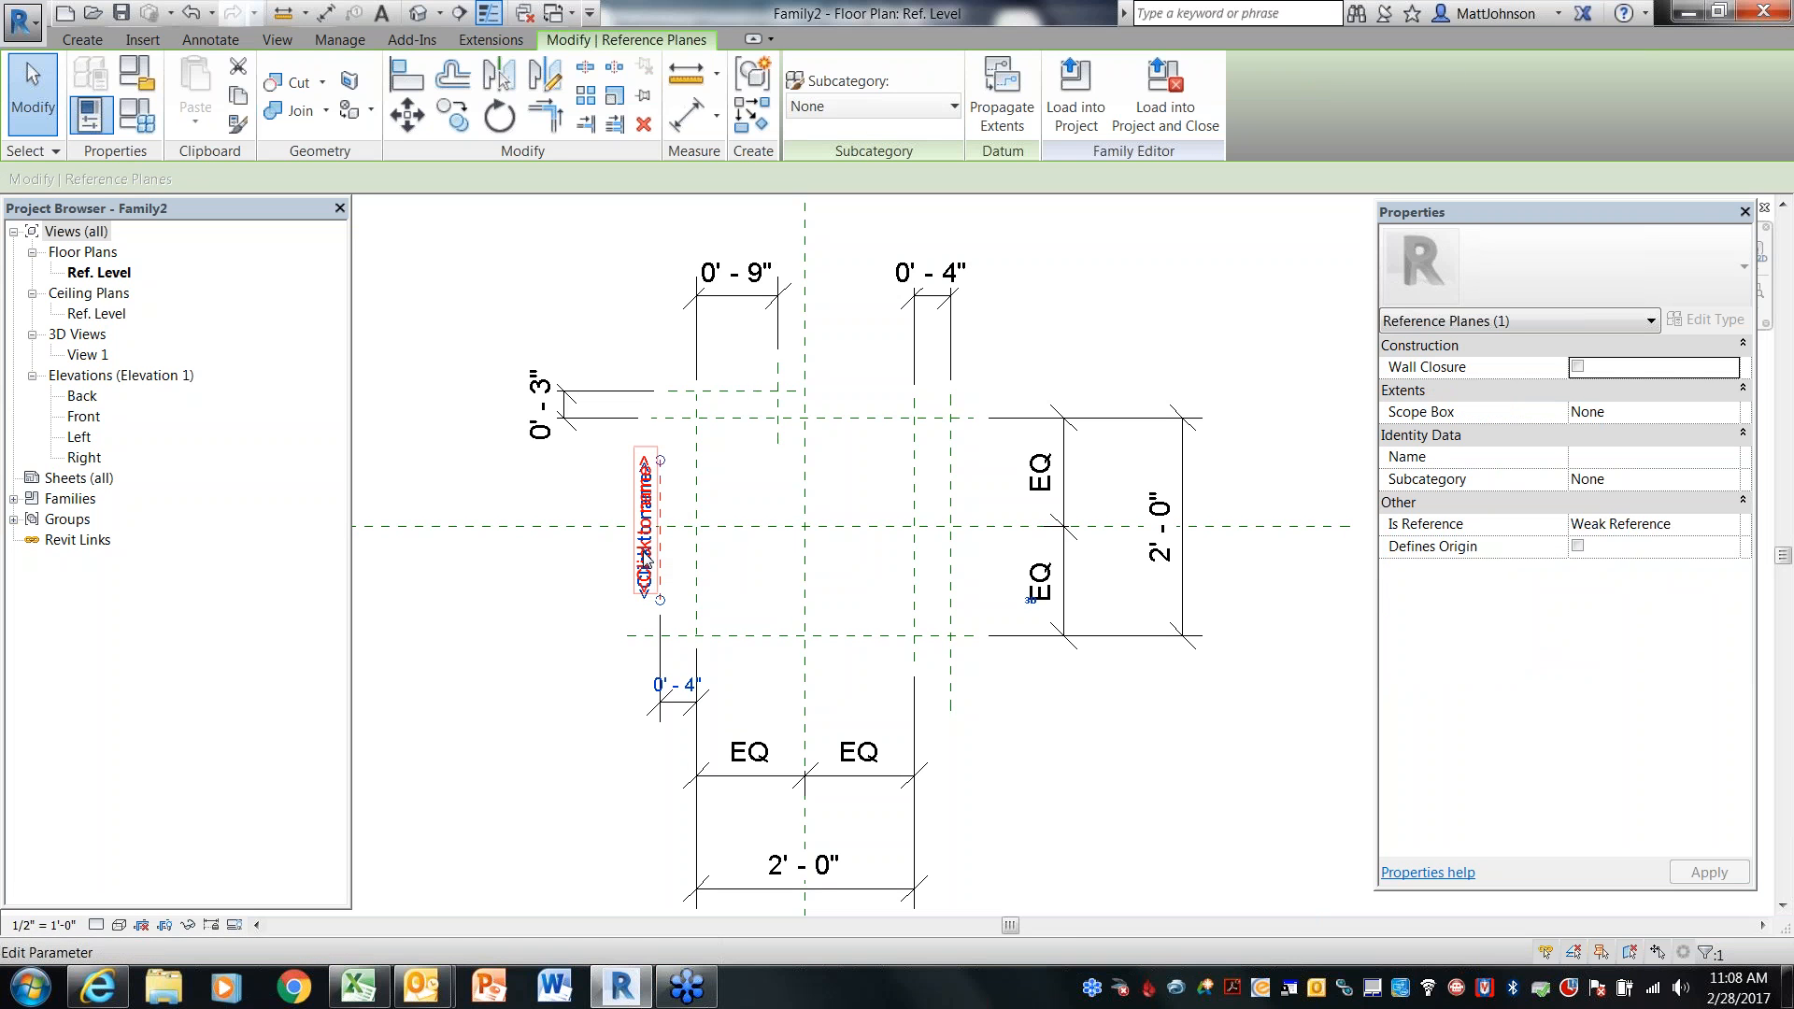
pyautogui.click(646, 561)
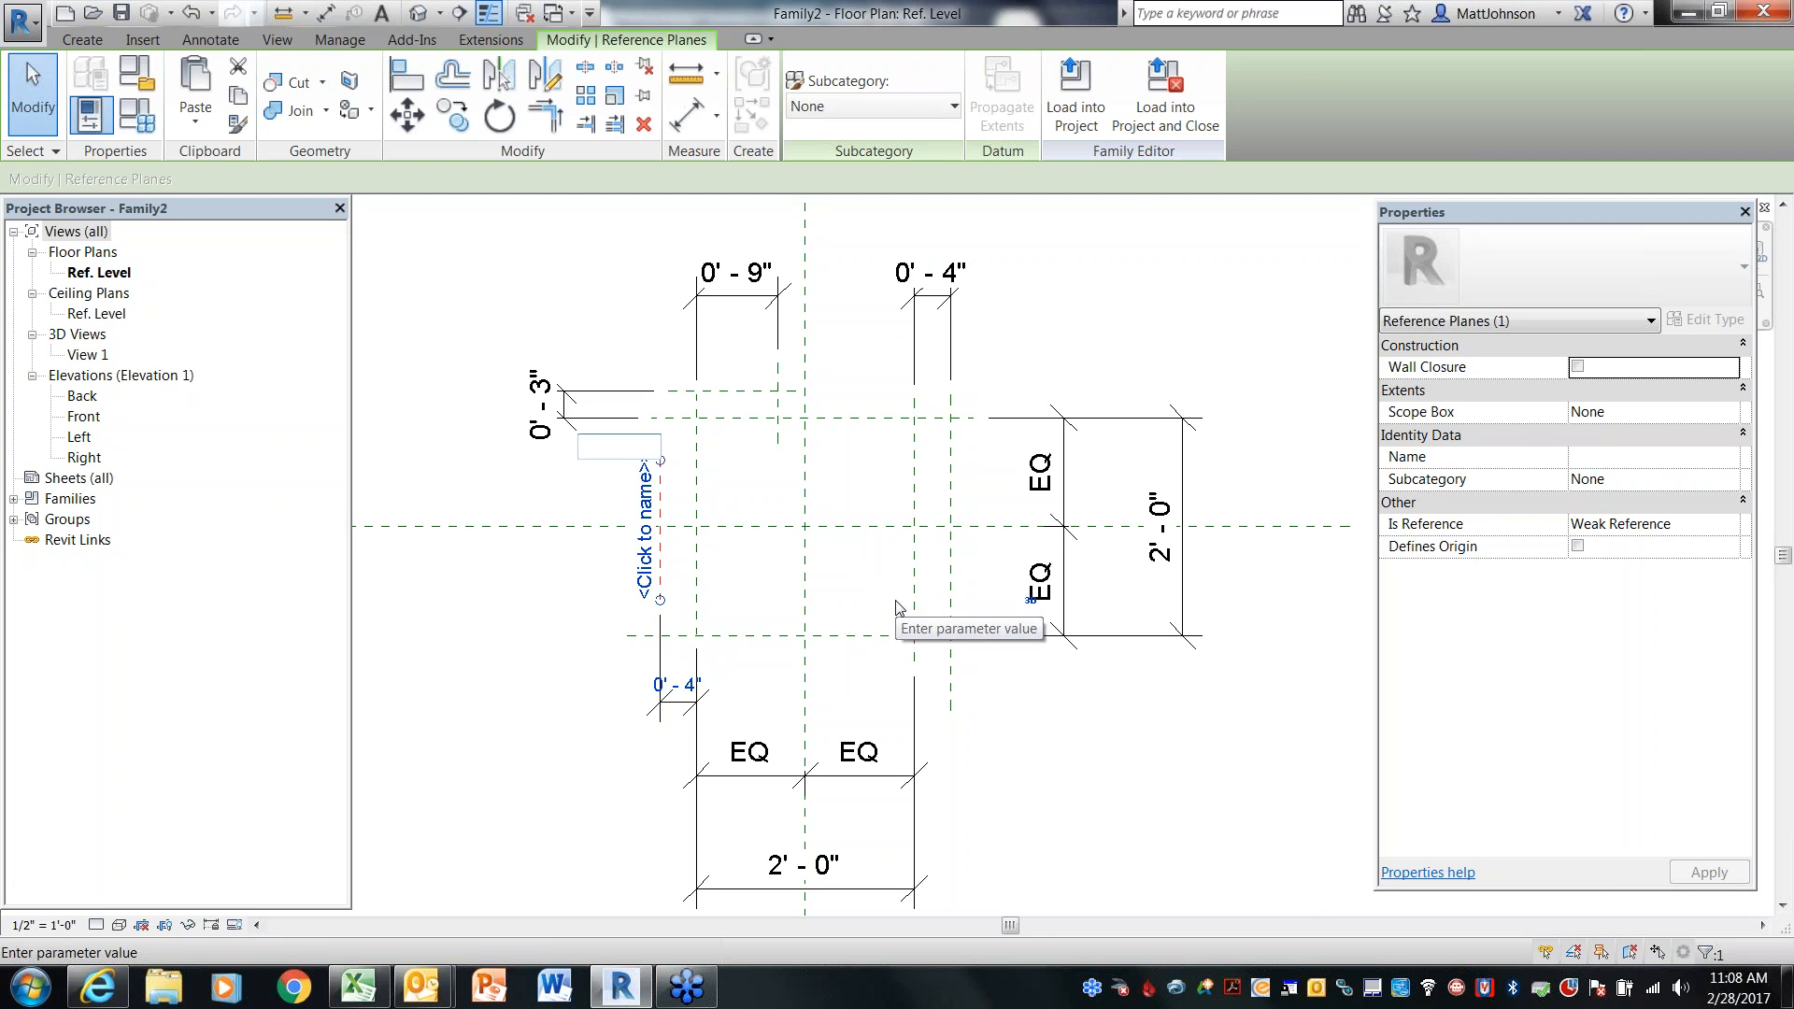
pyautogui.write('D')
pyautogui.write('uc')
pyautogui.write('tLength')
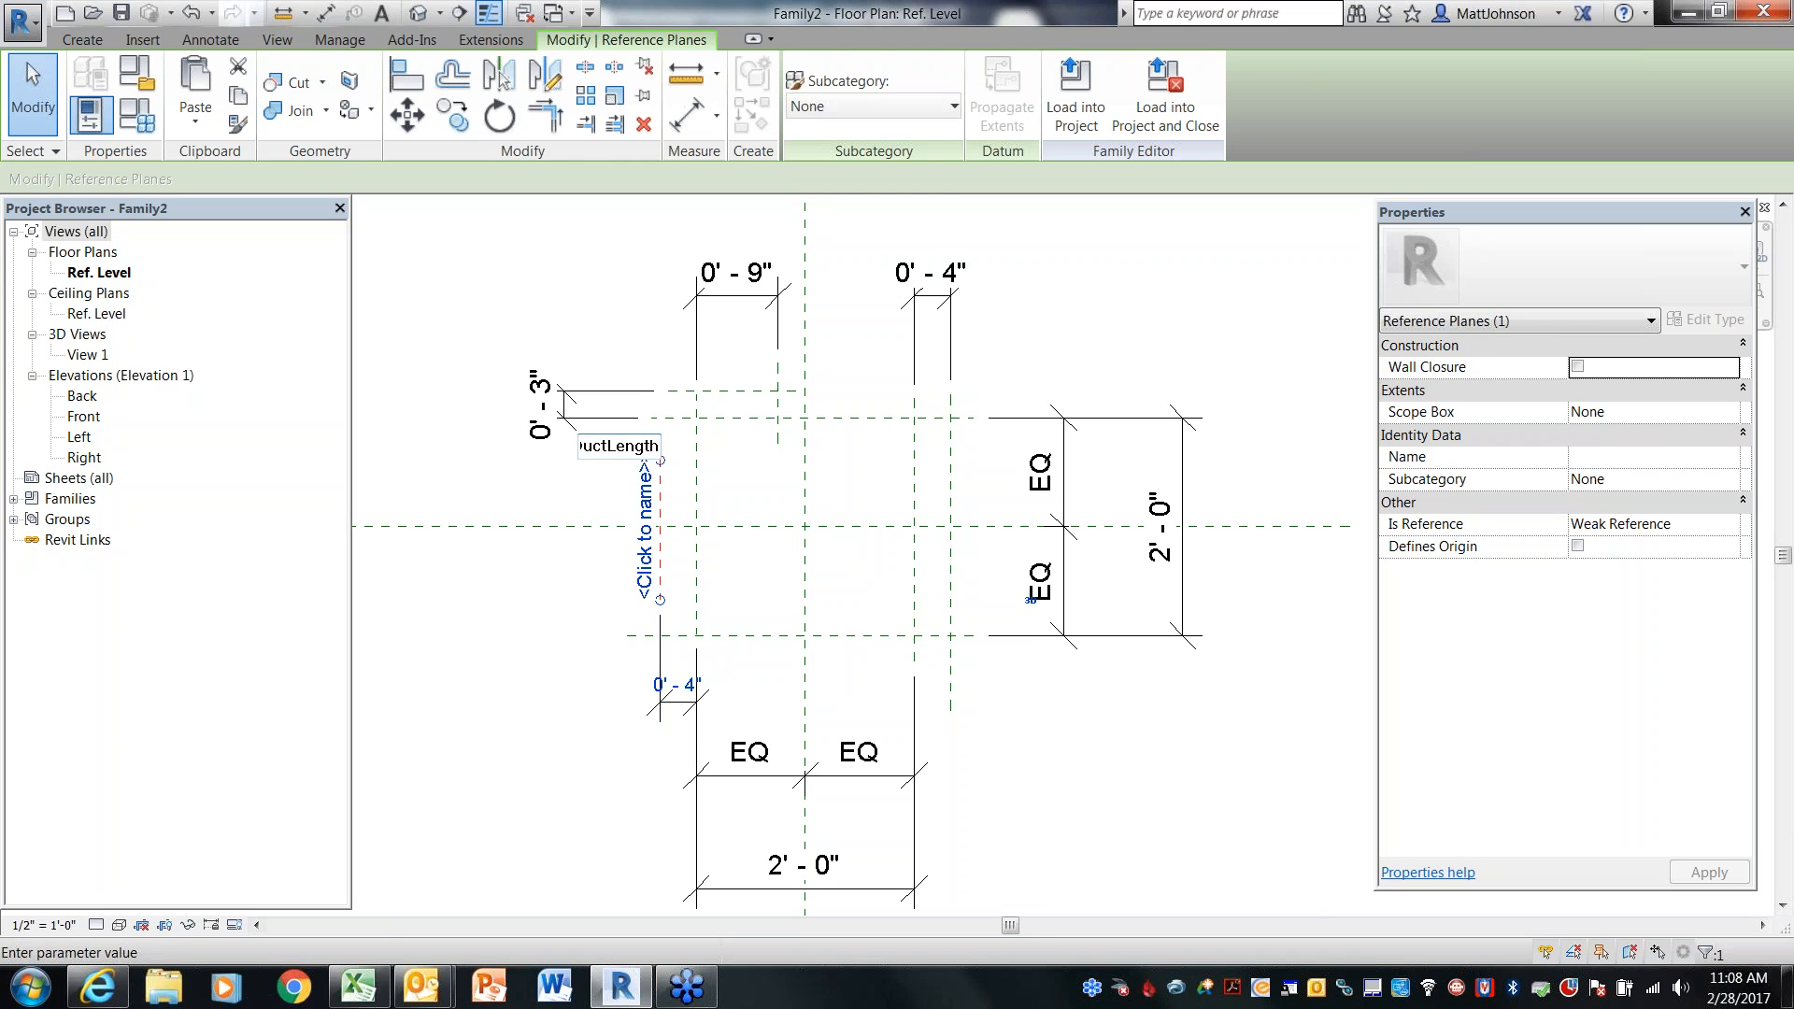
pyautogui.press('Return')
pyautogui.click(550, 612)
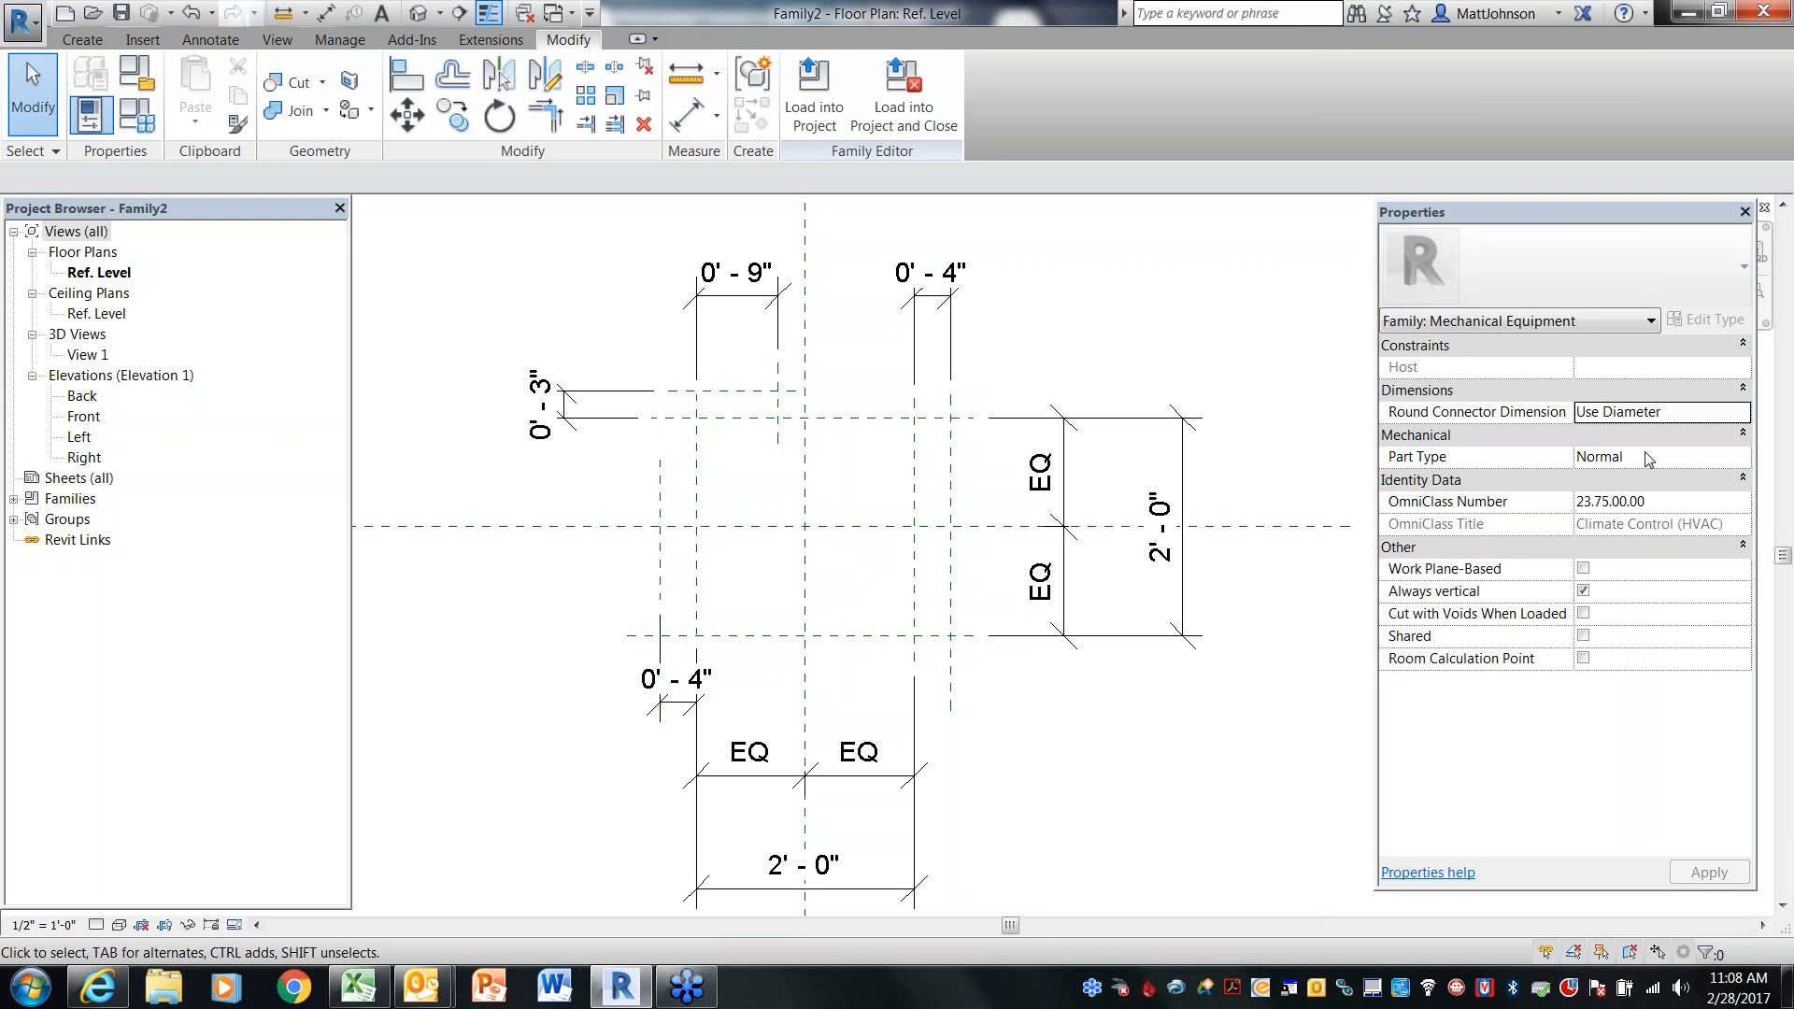
pyautogui.click(661, 591)
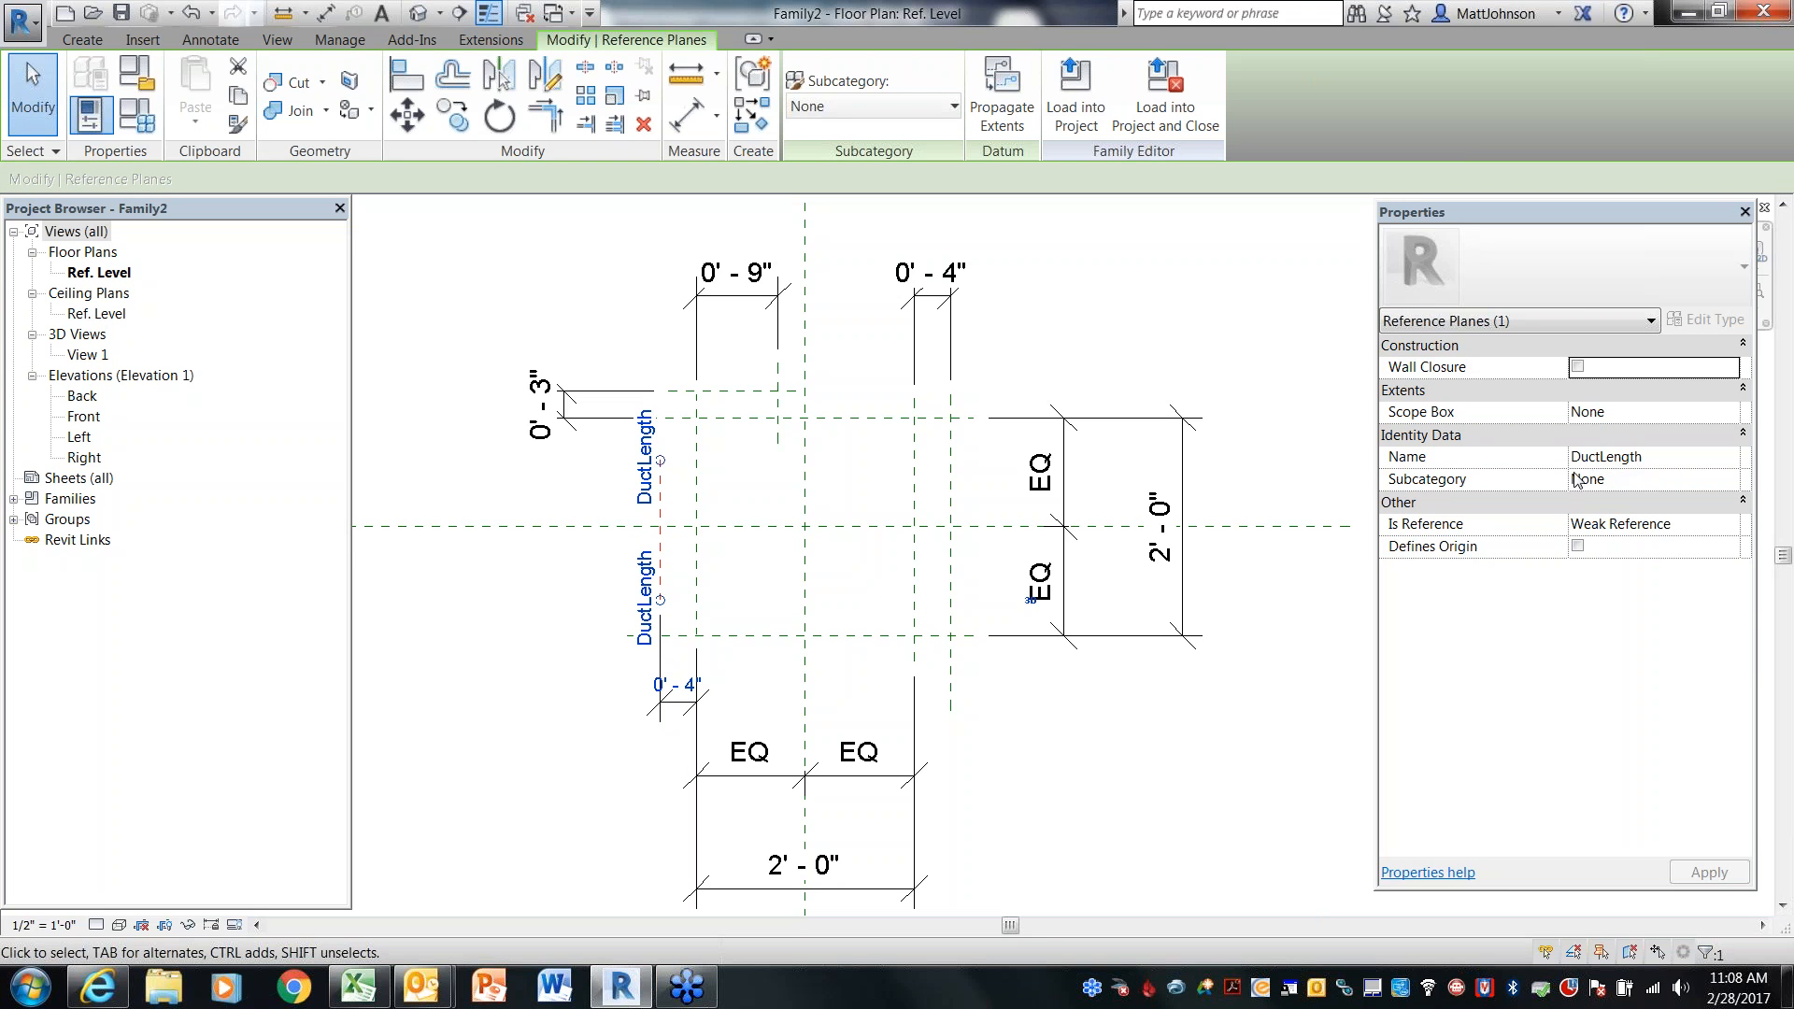
pyautogui.click(554, 717)
# Name the short horizontal reference plane above the box's top plane ControllerWidth
pyautogui.click(744, 392)
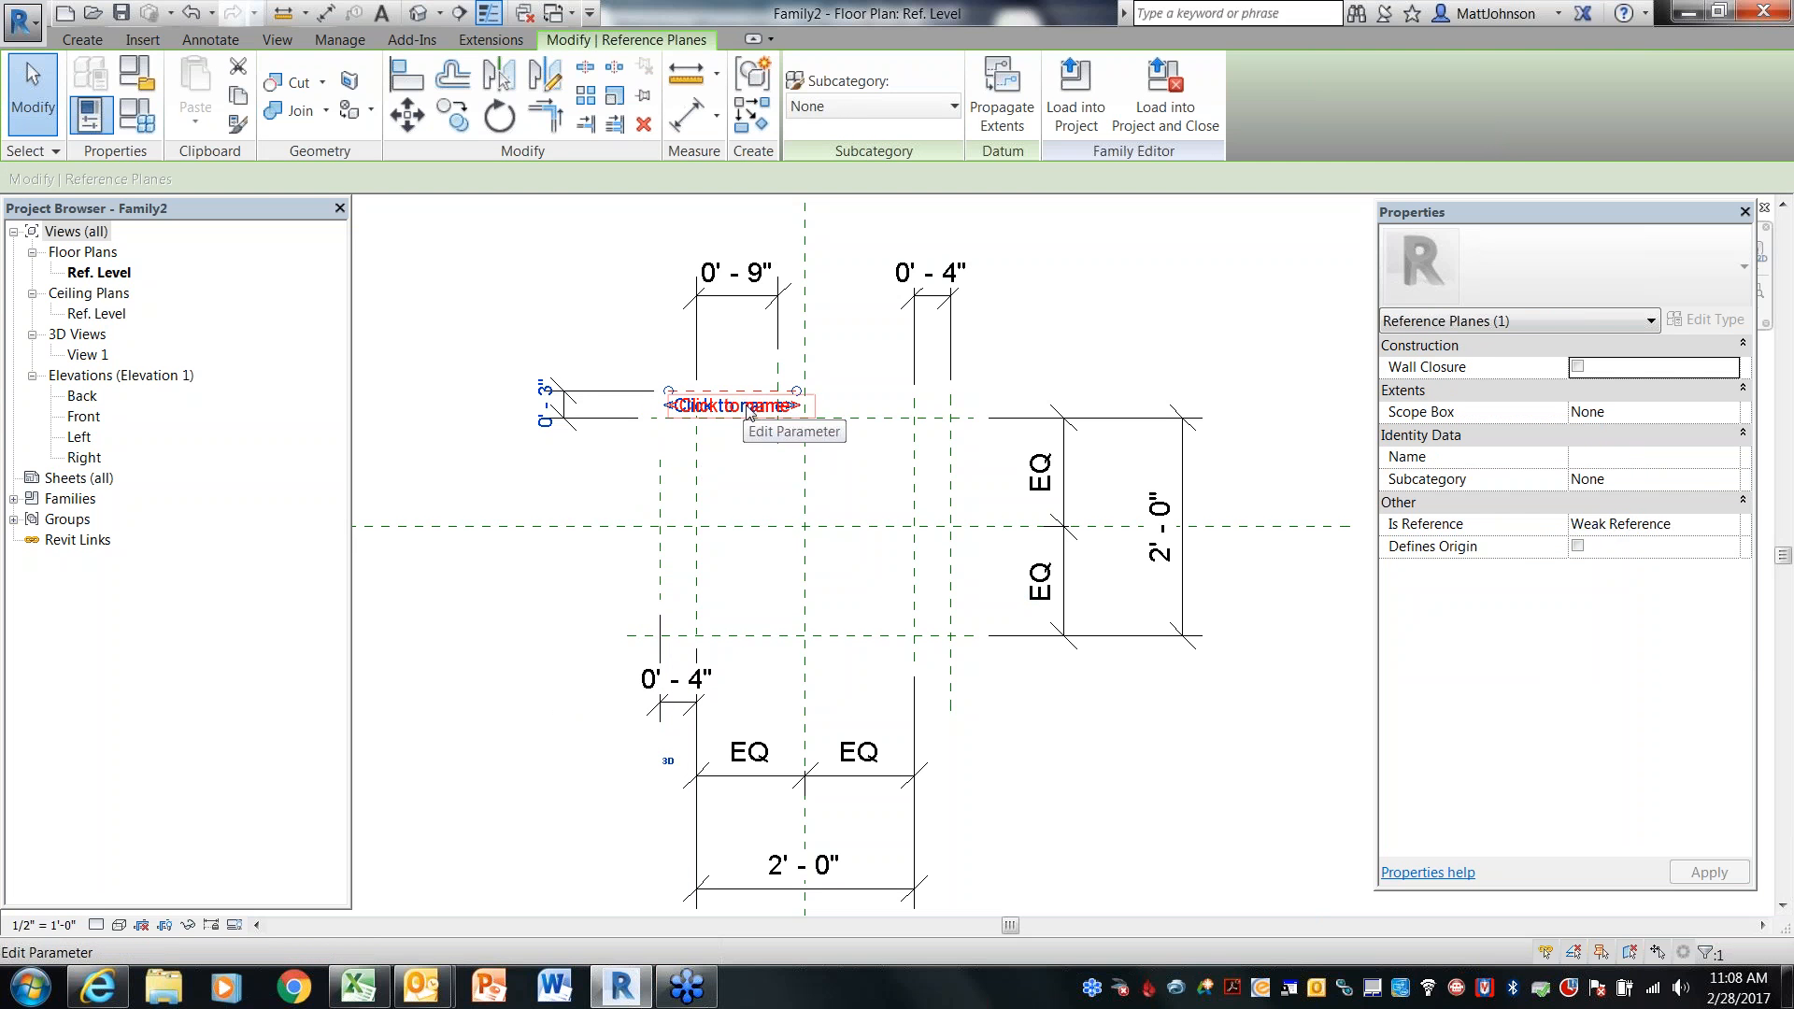
pyautogui.click(748, 407)
pyautogui.write('Contro')
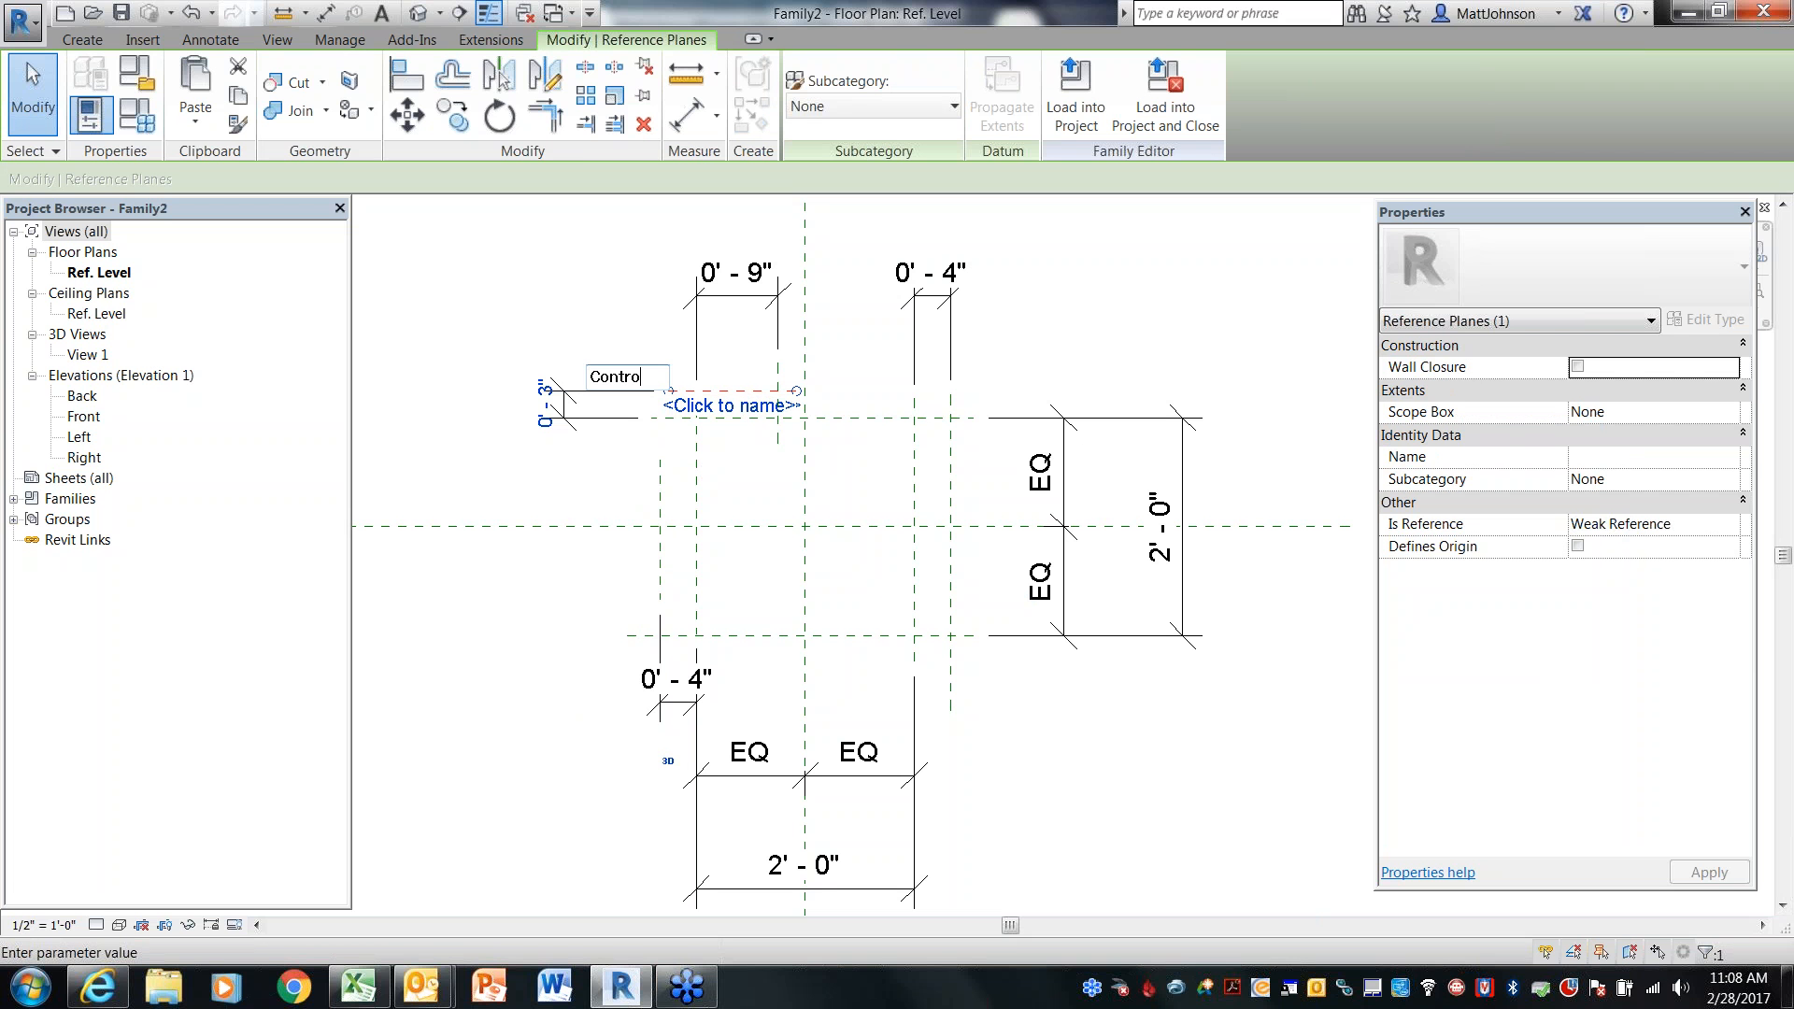
pyautogui.write('llerWidth')
pyautogui.press('Return')
pyautogui.press('Escape')
# Name the short vertical reference plane near the top left ControllerLength
pyautogui.click(781, 412)
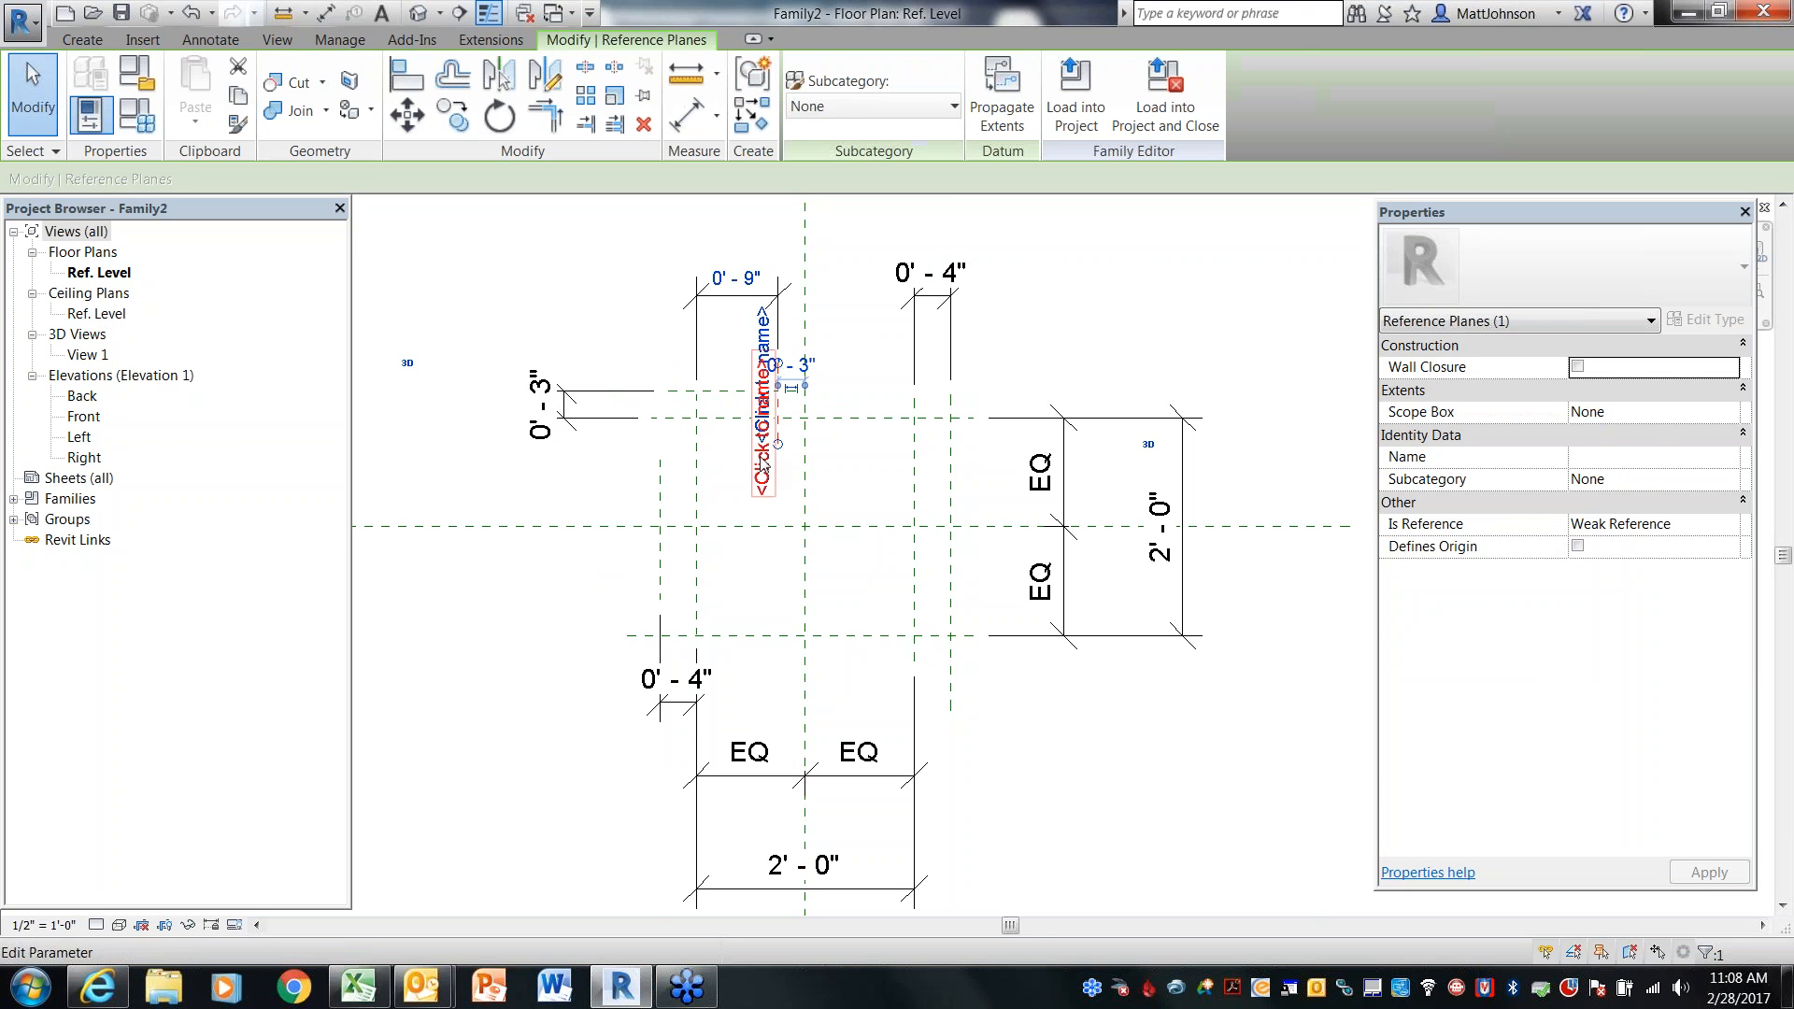
pyautogui.click(762, 439)
pyautogui.write('C')
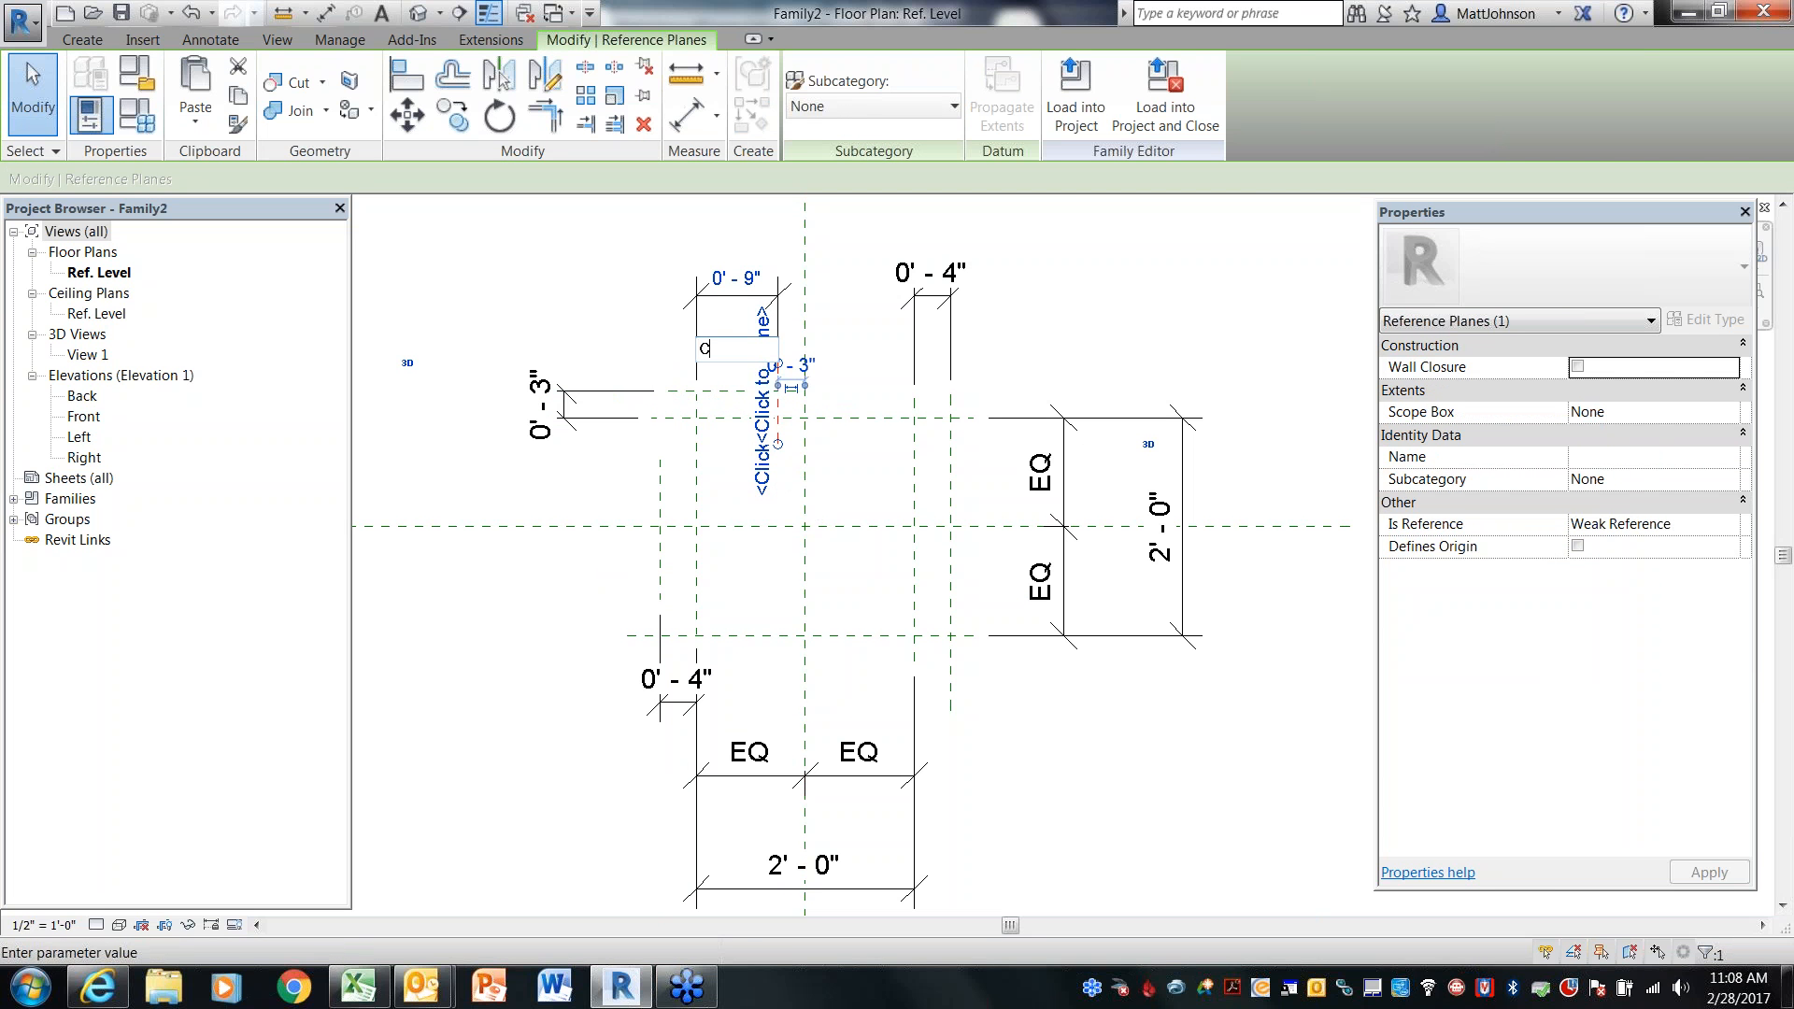
pyautogui.write('ontro')
pyautogui.write('llerLength')
pyautogui.click(1055, 775)
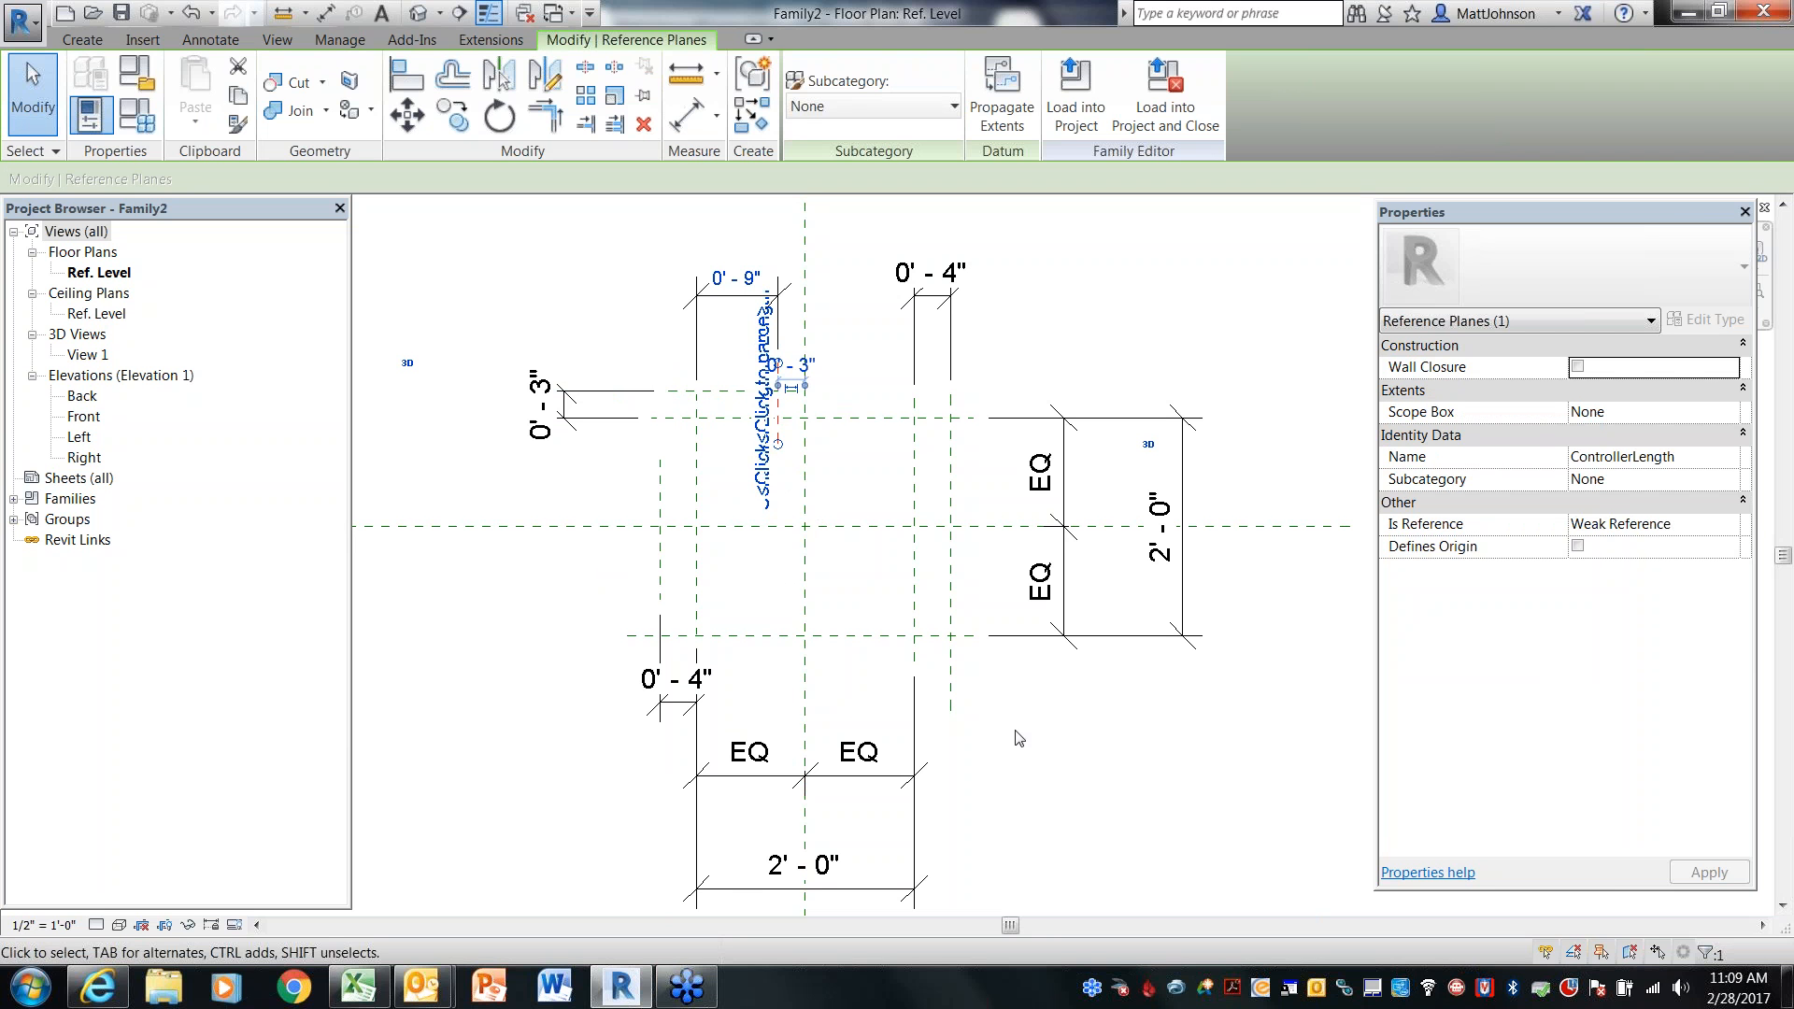
# Name the box's left vertical reference plane BoxLeft
pyautogui.click(696, 583)
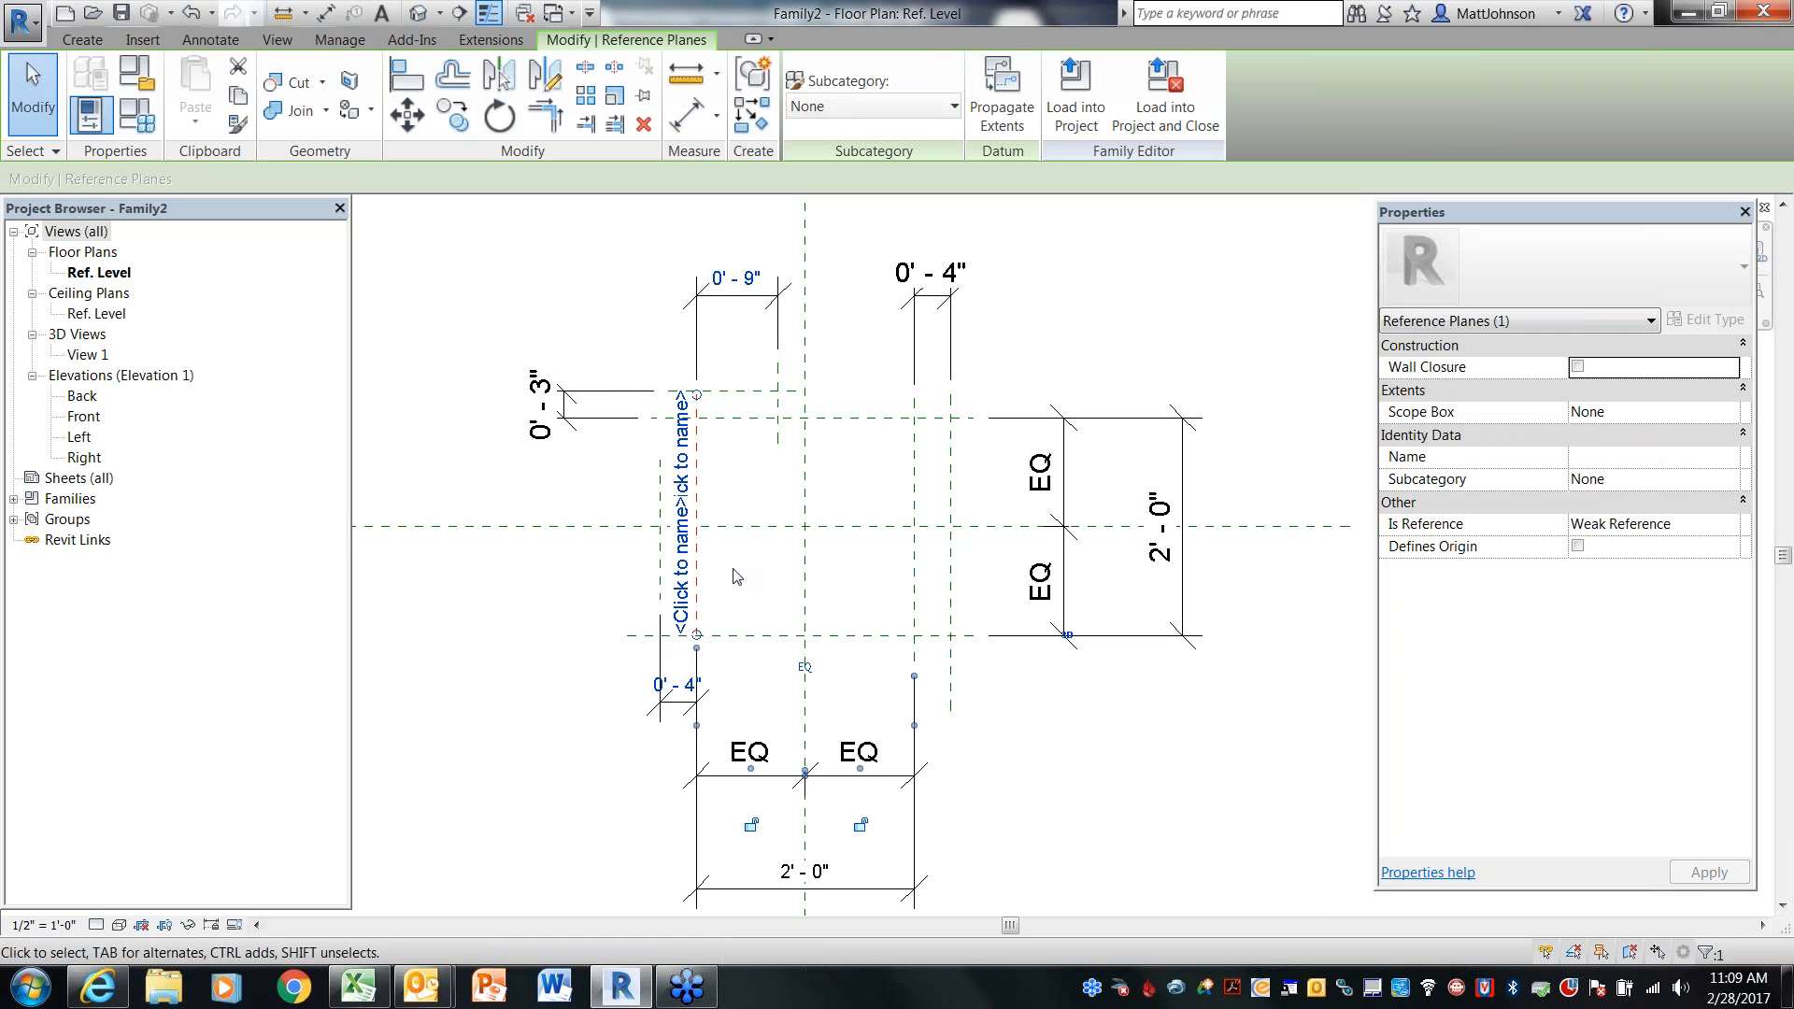
pyautogui.click(682, 581)
pyautogui.write('Box')
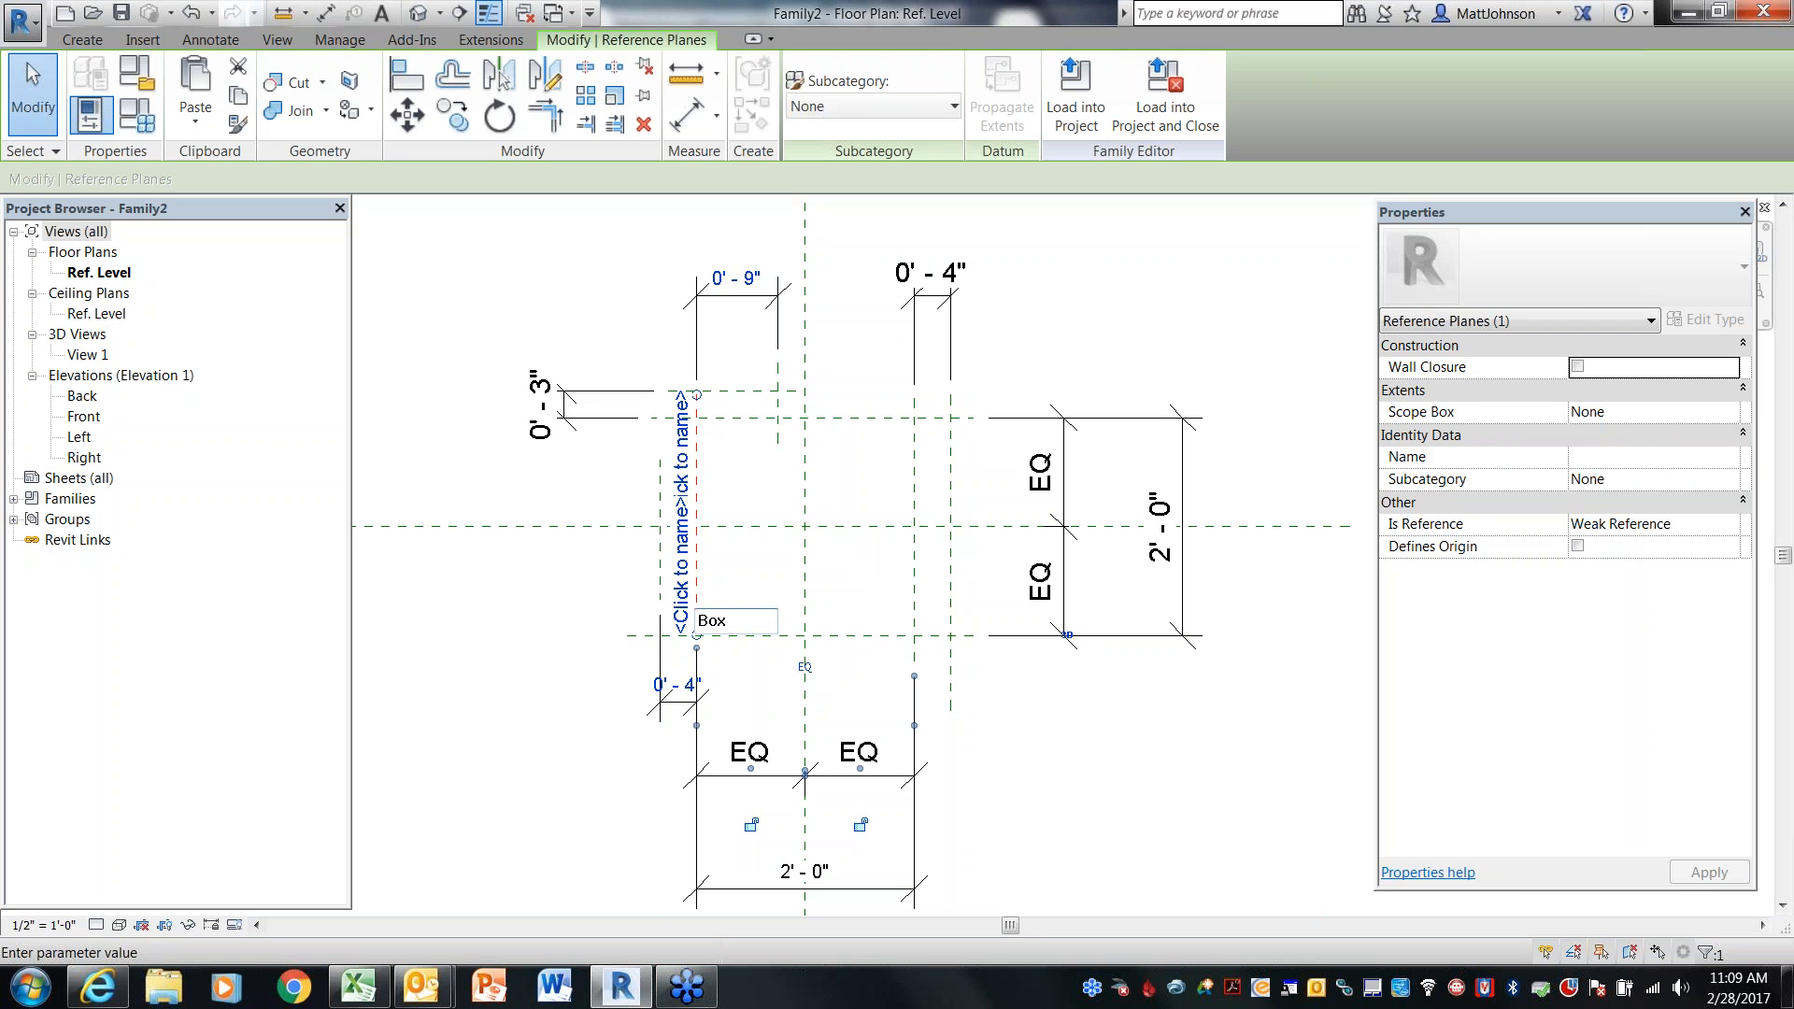
pyautogui.write('Left')
pyautogui.press('Return')
# Name the box's bottom horizontal reference plane BoxFront
pyautogui.click(866, 636)
pyautogui.write('BoxF')
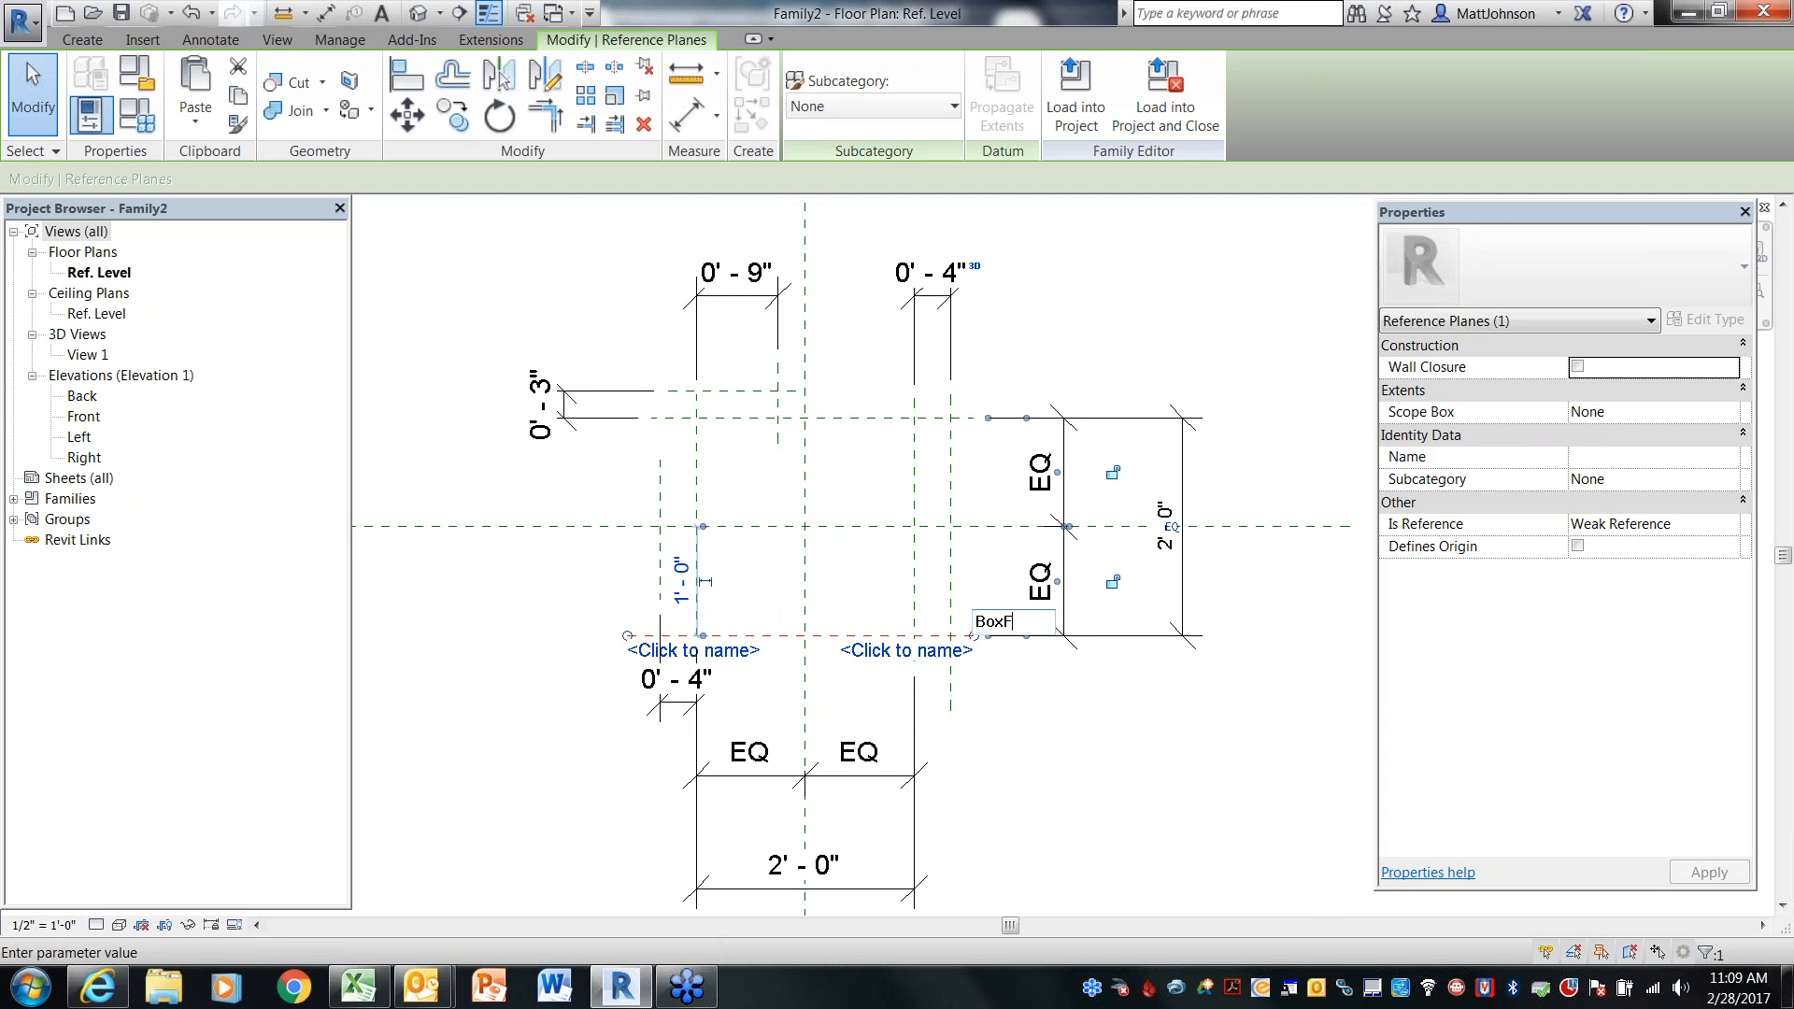
pyautogui.write('ront')
pyautogui.press('Return')
# Name the box's right vertical reference plane BoxRight
pyautogui.click(916, 560)
pyautogui.click(898, 590)
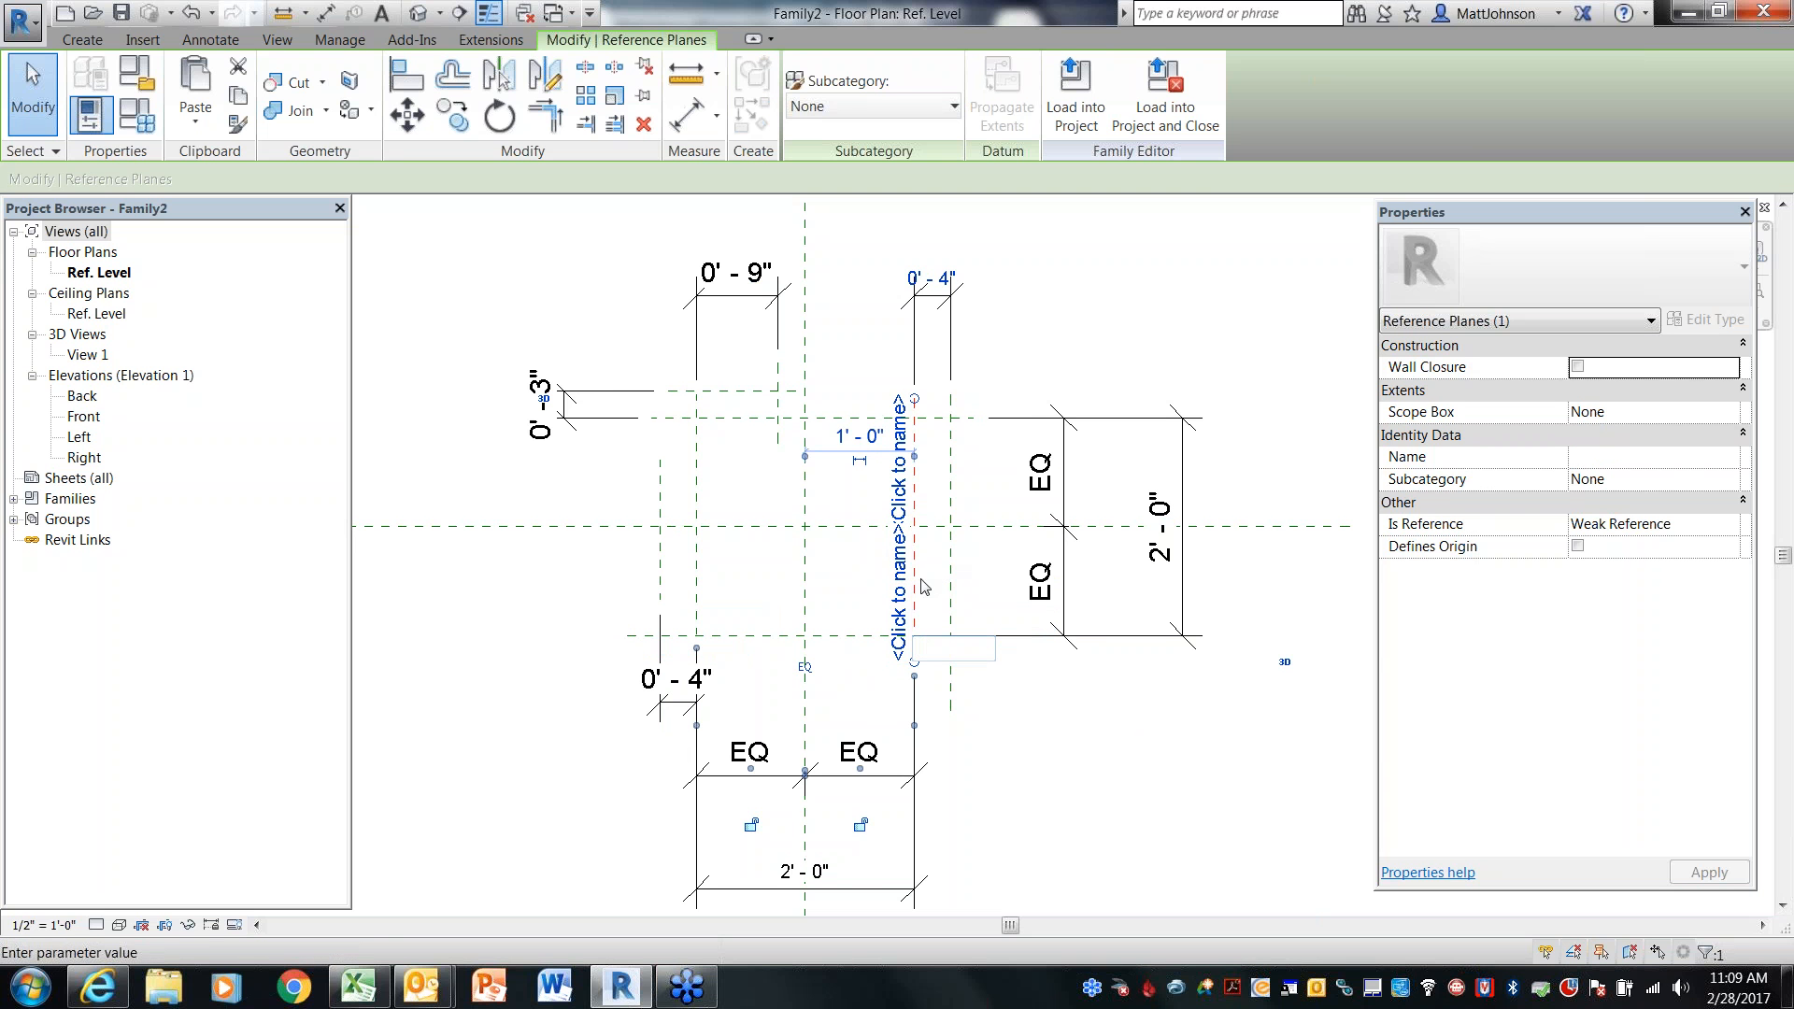
pyautogui.write('BoxRight')
pyautogui.press('Return')
# Name the box's top horizontal reference plane BoxBack
pyautogui.click(822, 420)
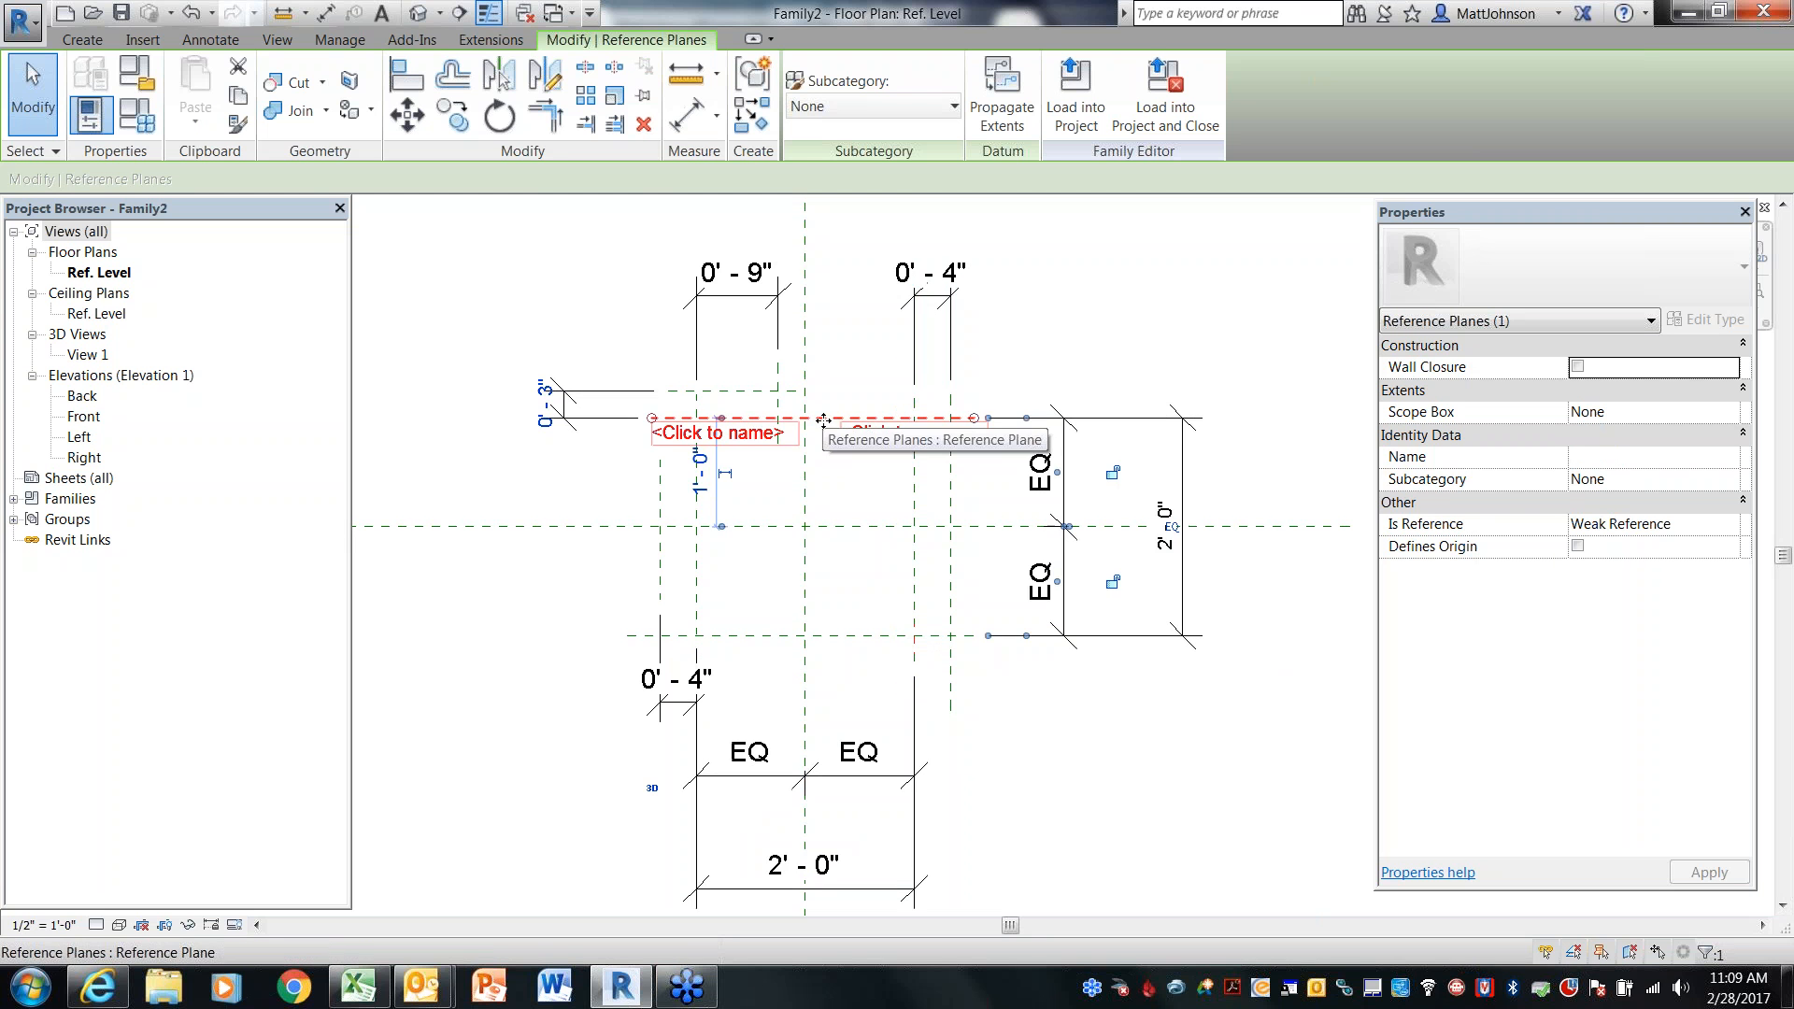
pyautogui.write('BoxB')
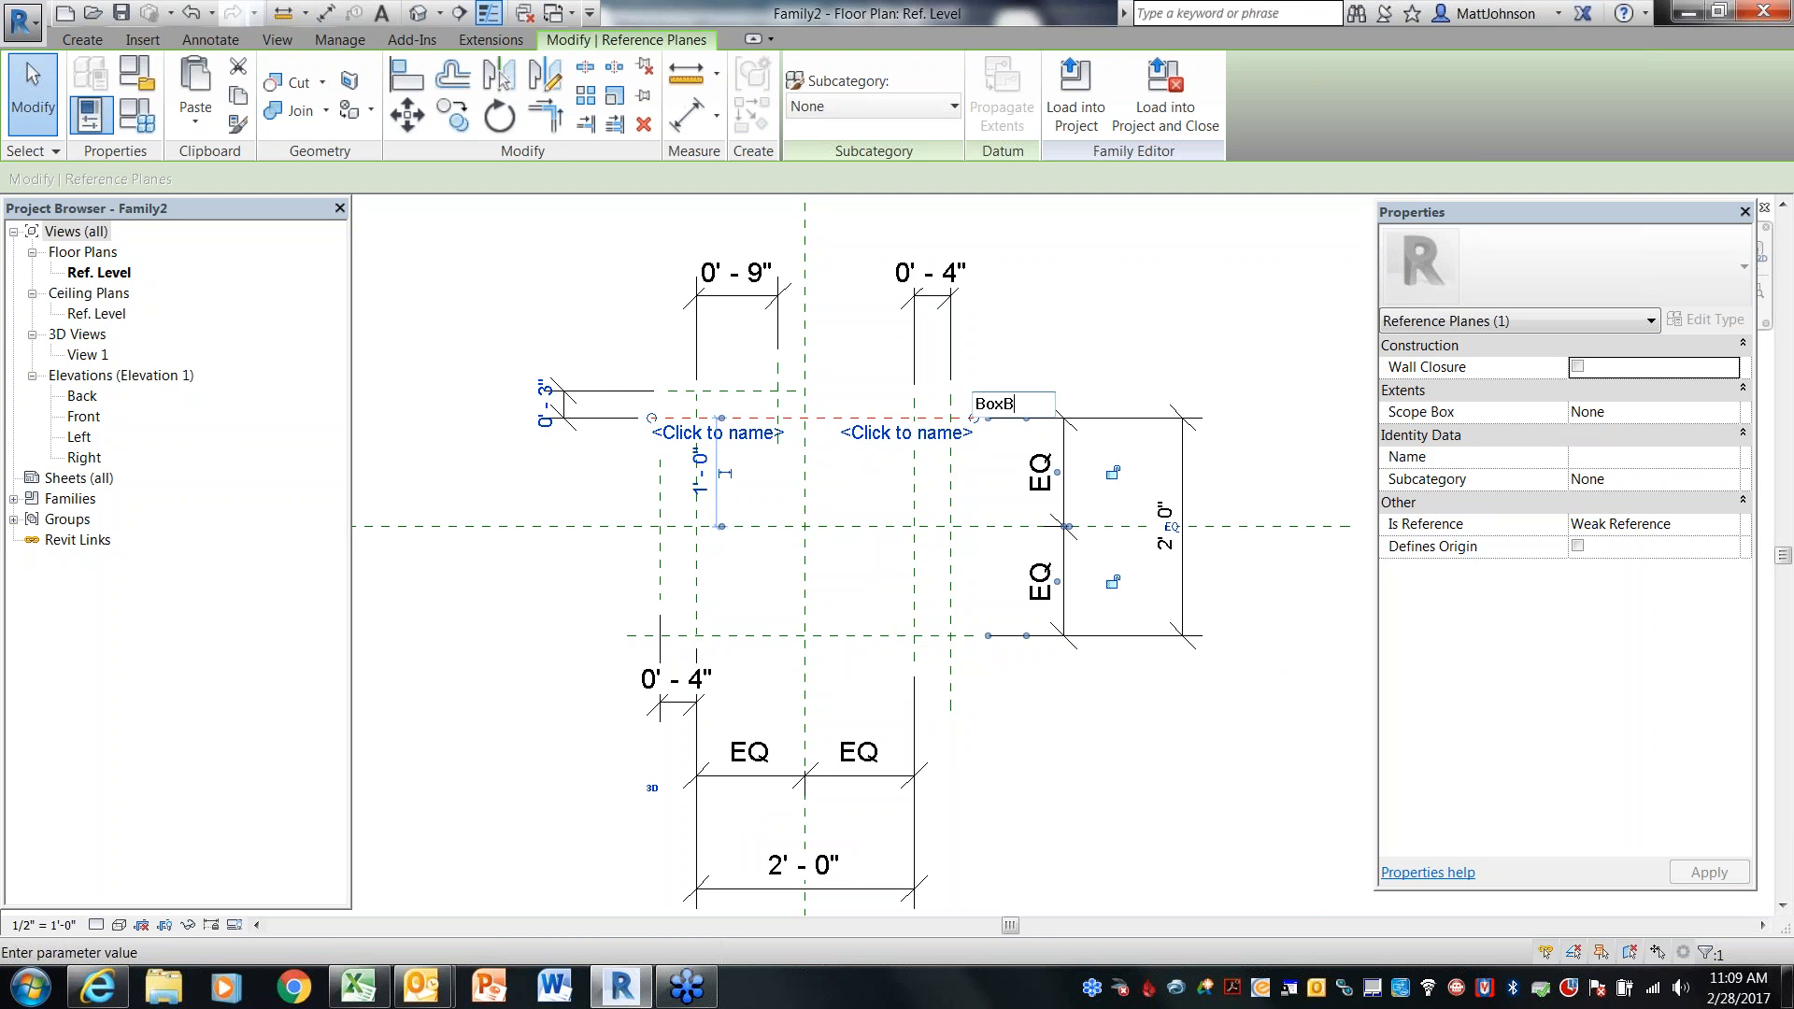
pyautogui.write('ack')
pyautogui.press('Return')
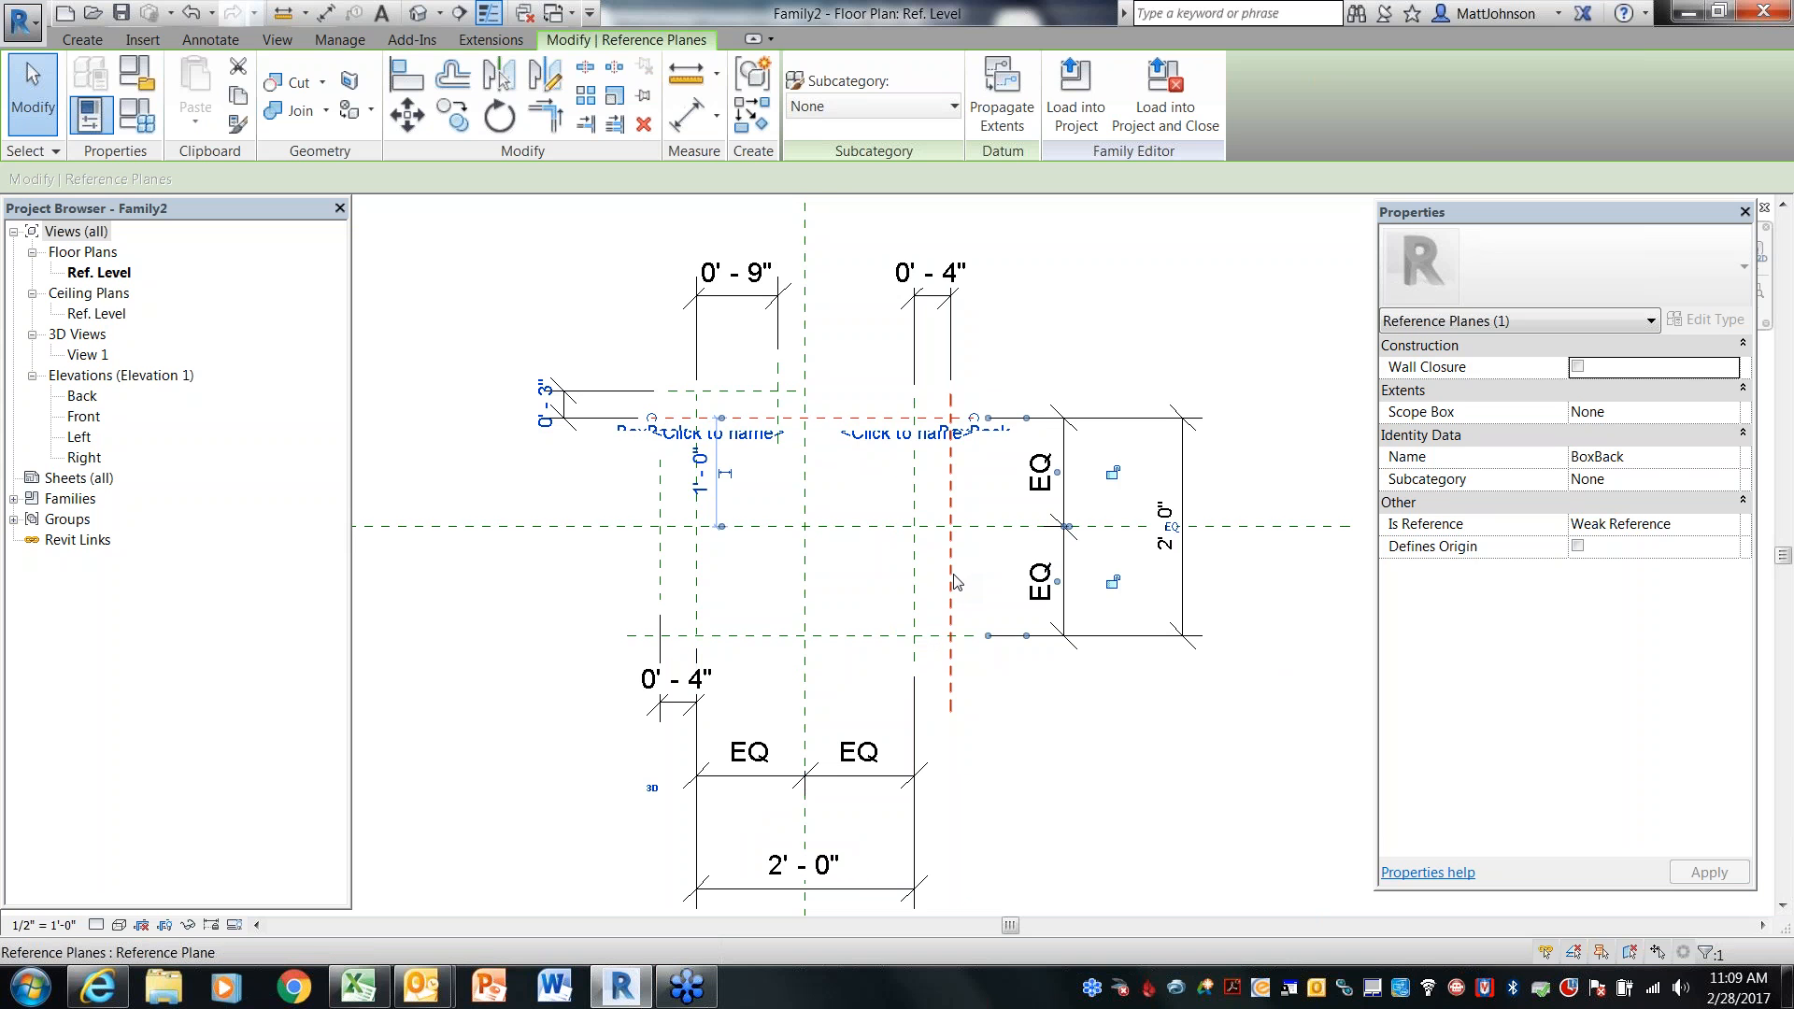
# Name the vertical reference plane just left of the box CoilLength
pyautogui.click(953, 583)
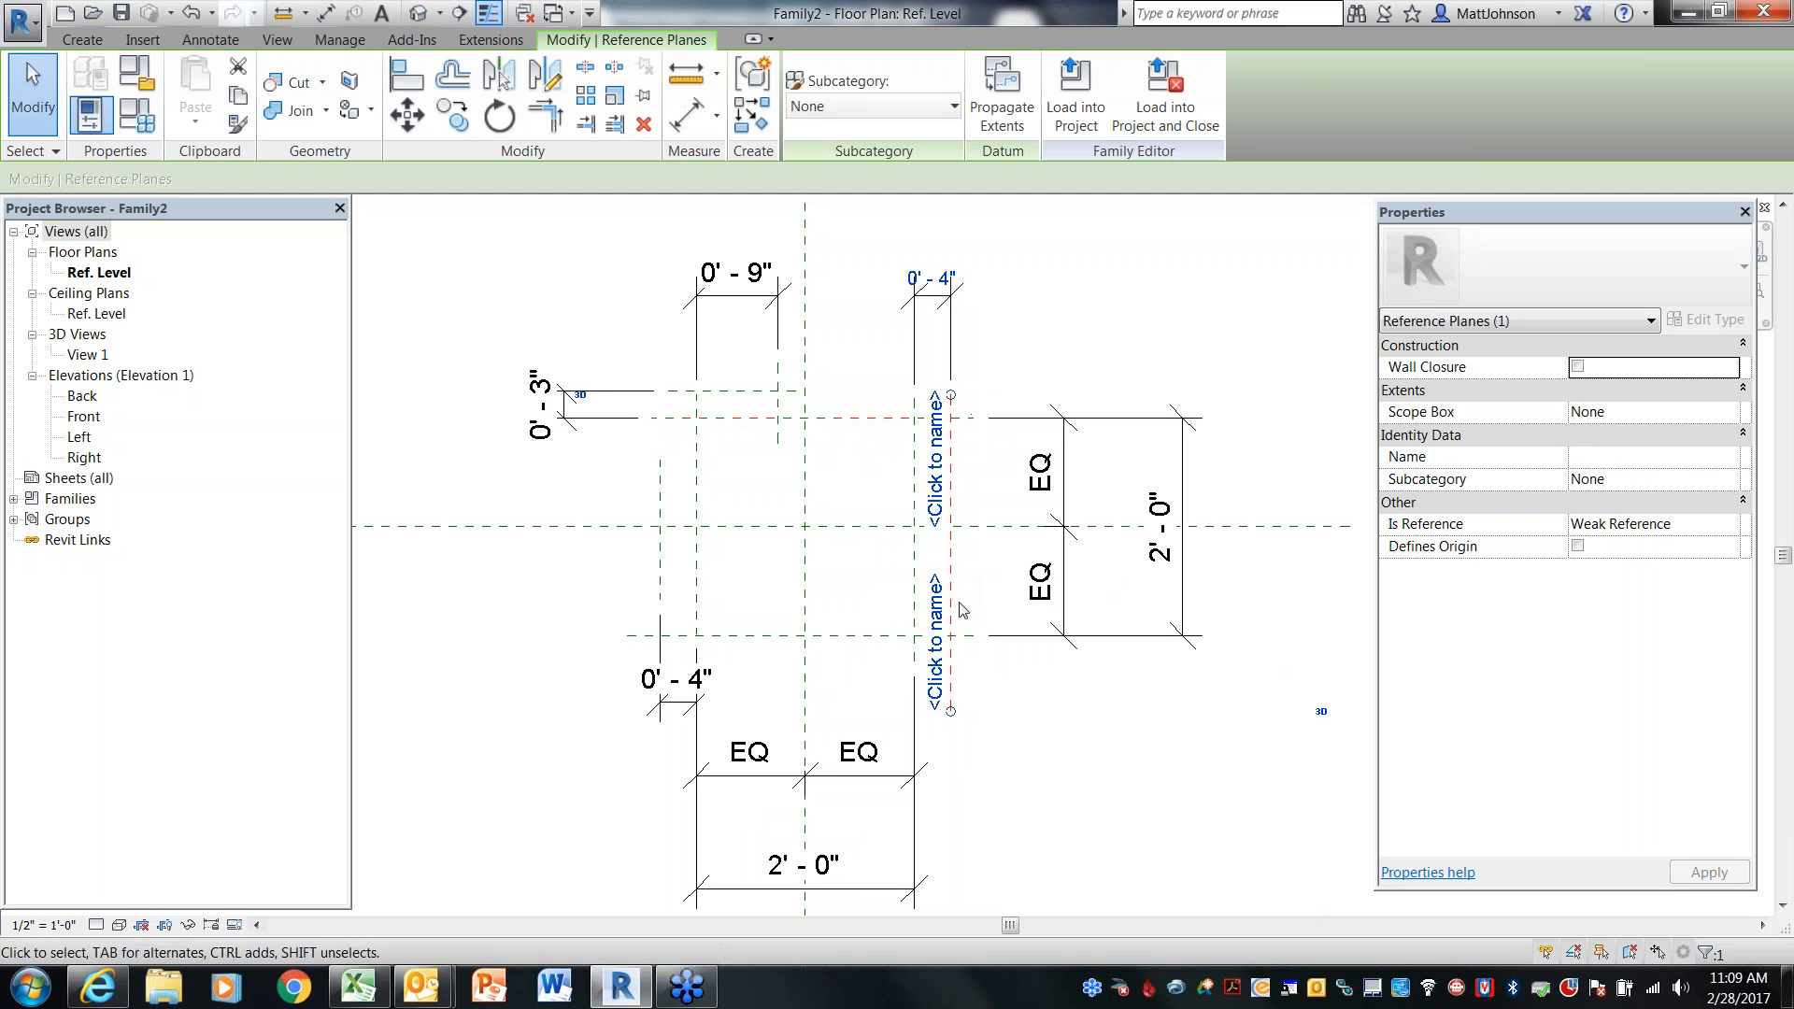
pyautogui.click(934, 654)
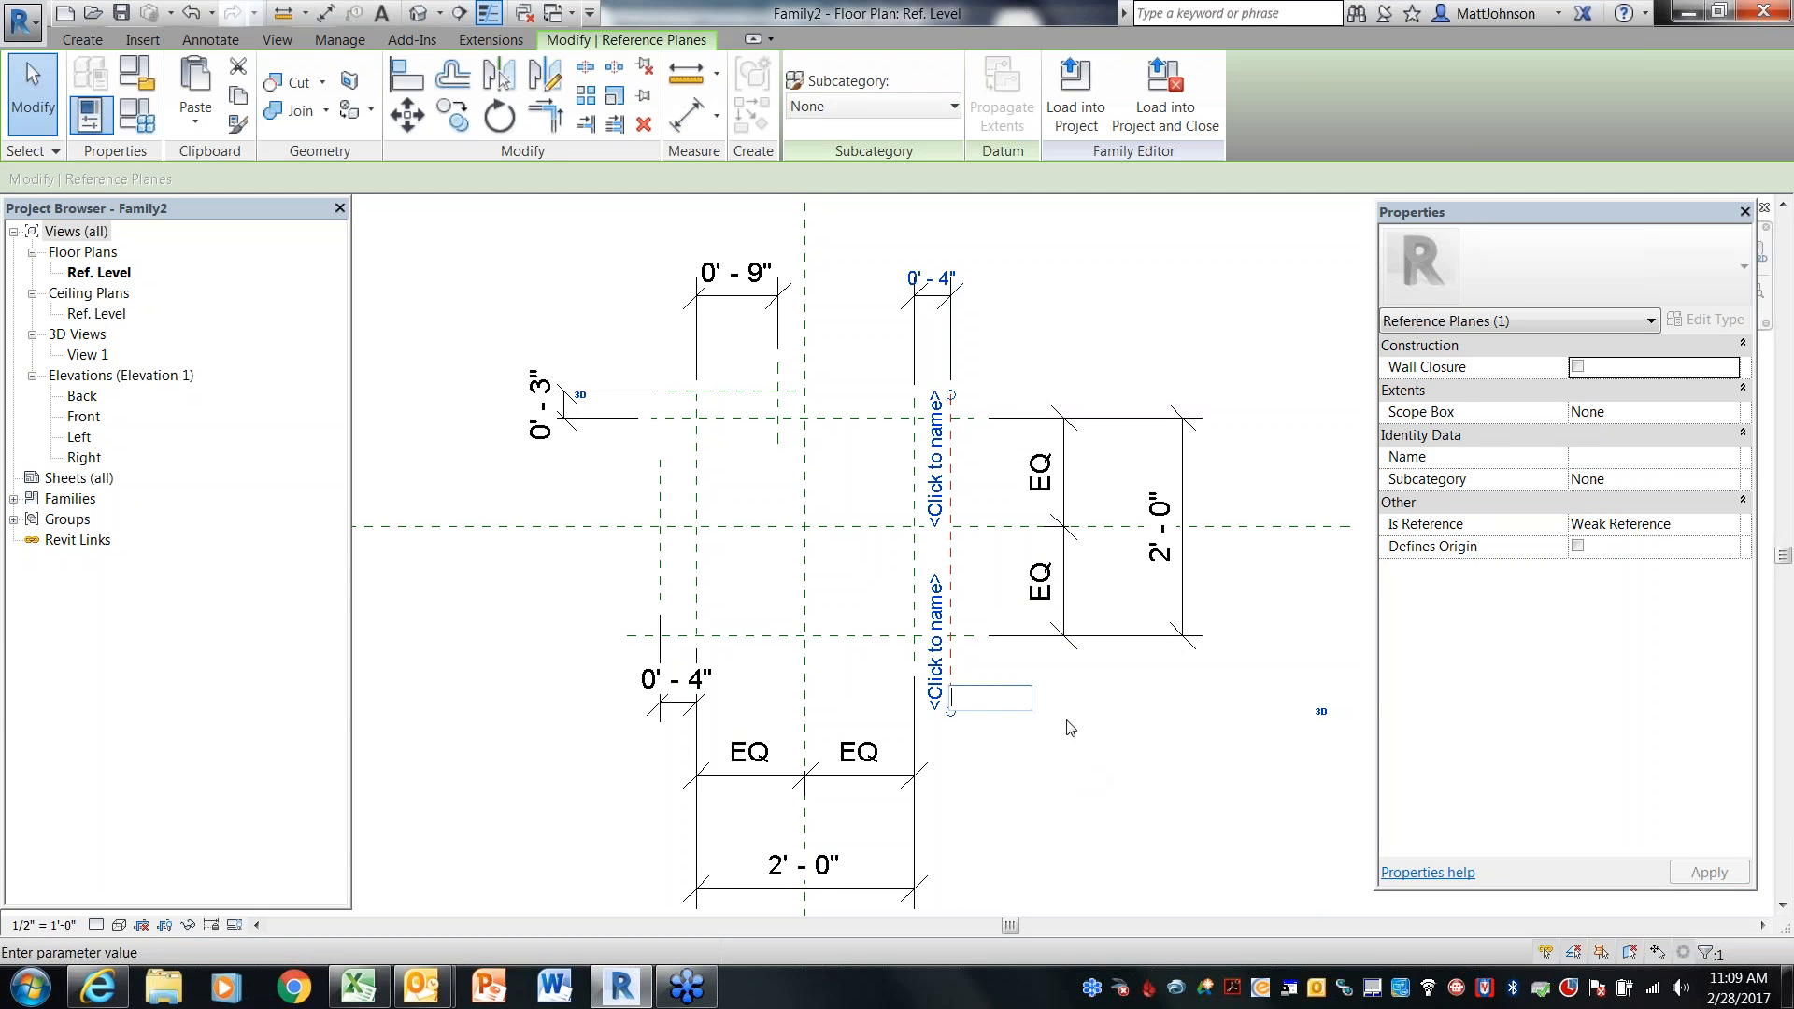
pyautogui.write('CoilLength')
pyautogui.press('Return')
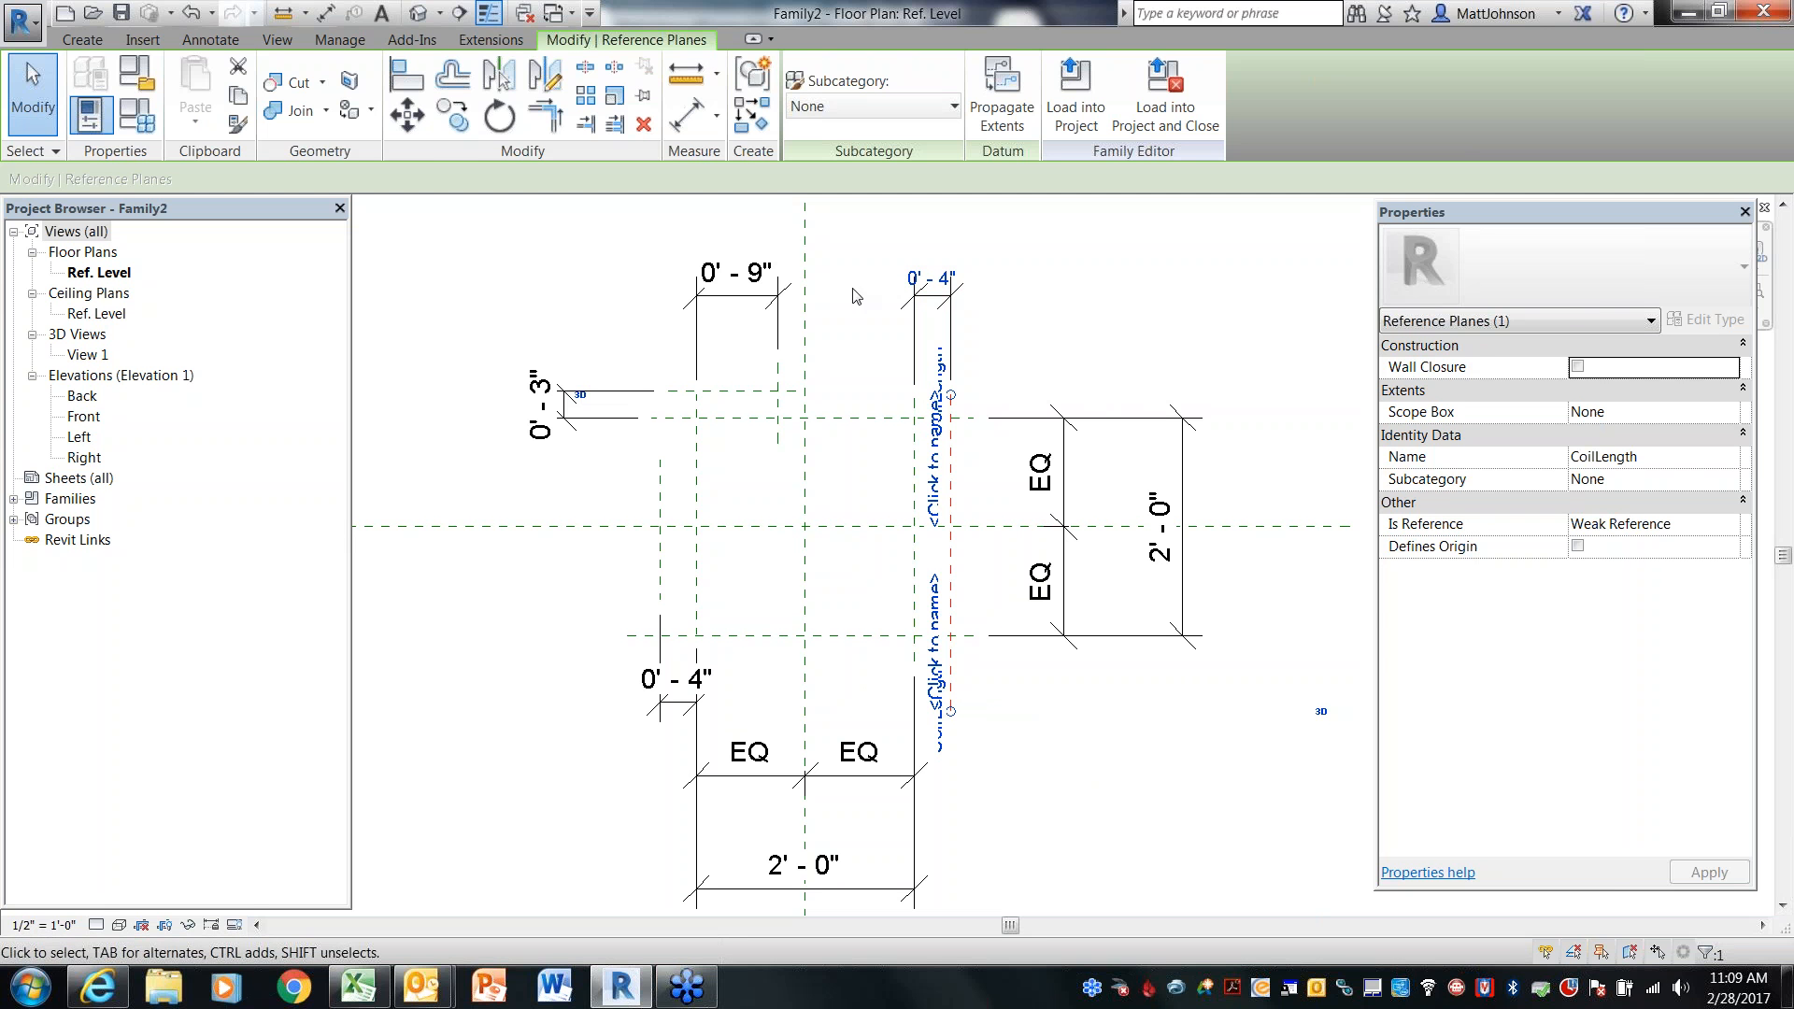
pyautogui.click(1063, 733)
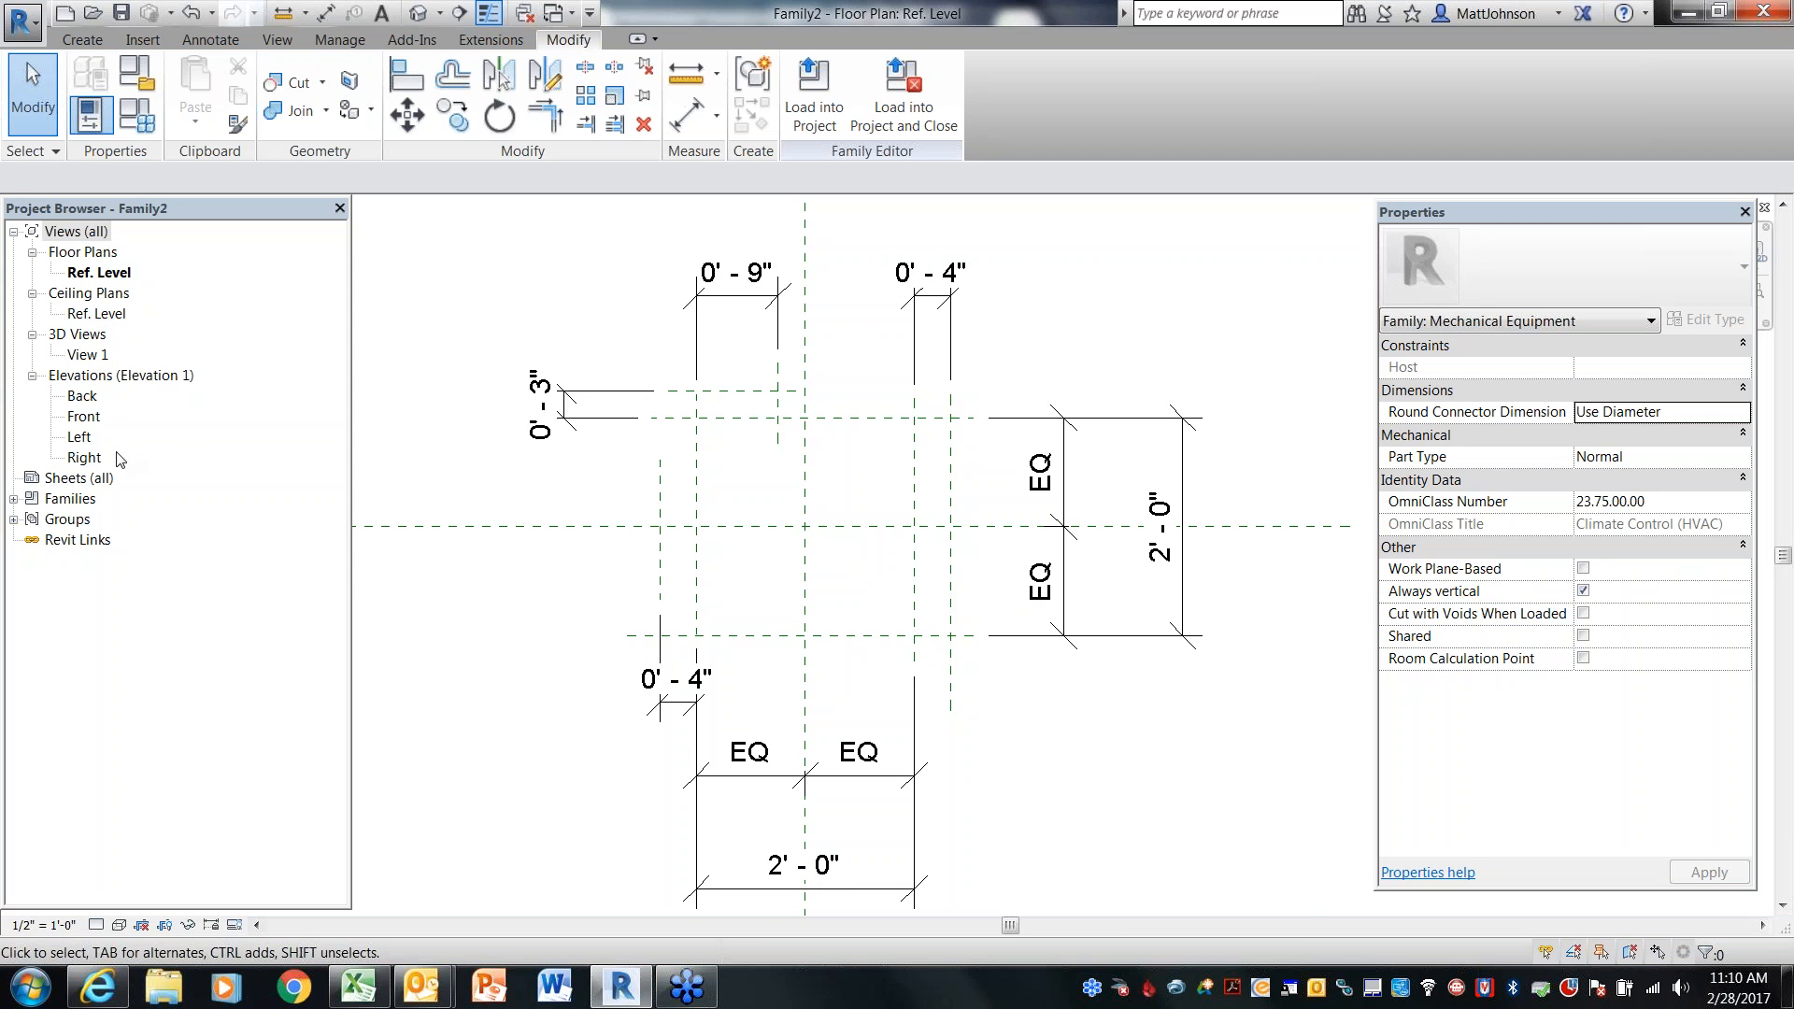
# Open the Front elevation and draw a horizontal reference plane above the Ref. Level
pyautogui.doubleClick(91, 418)
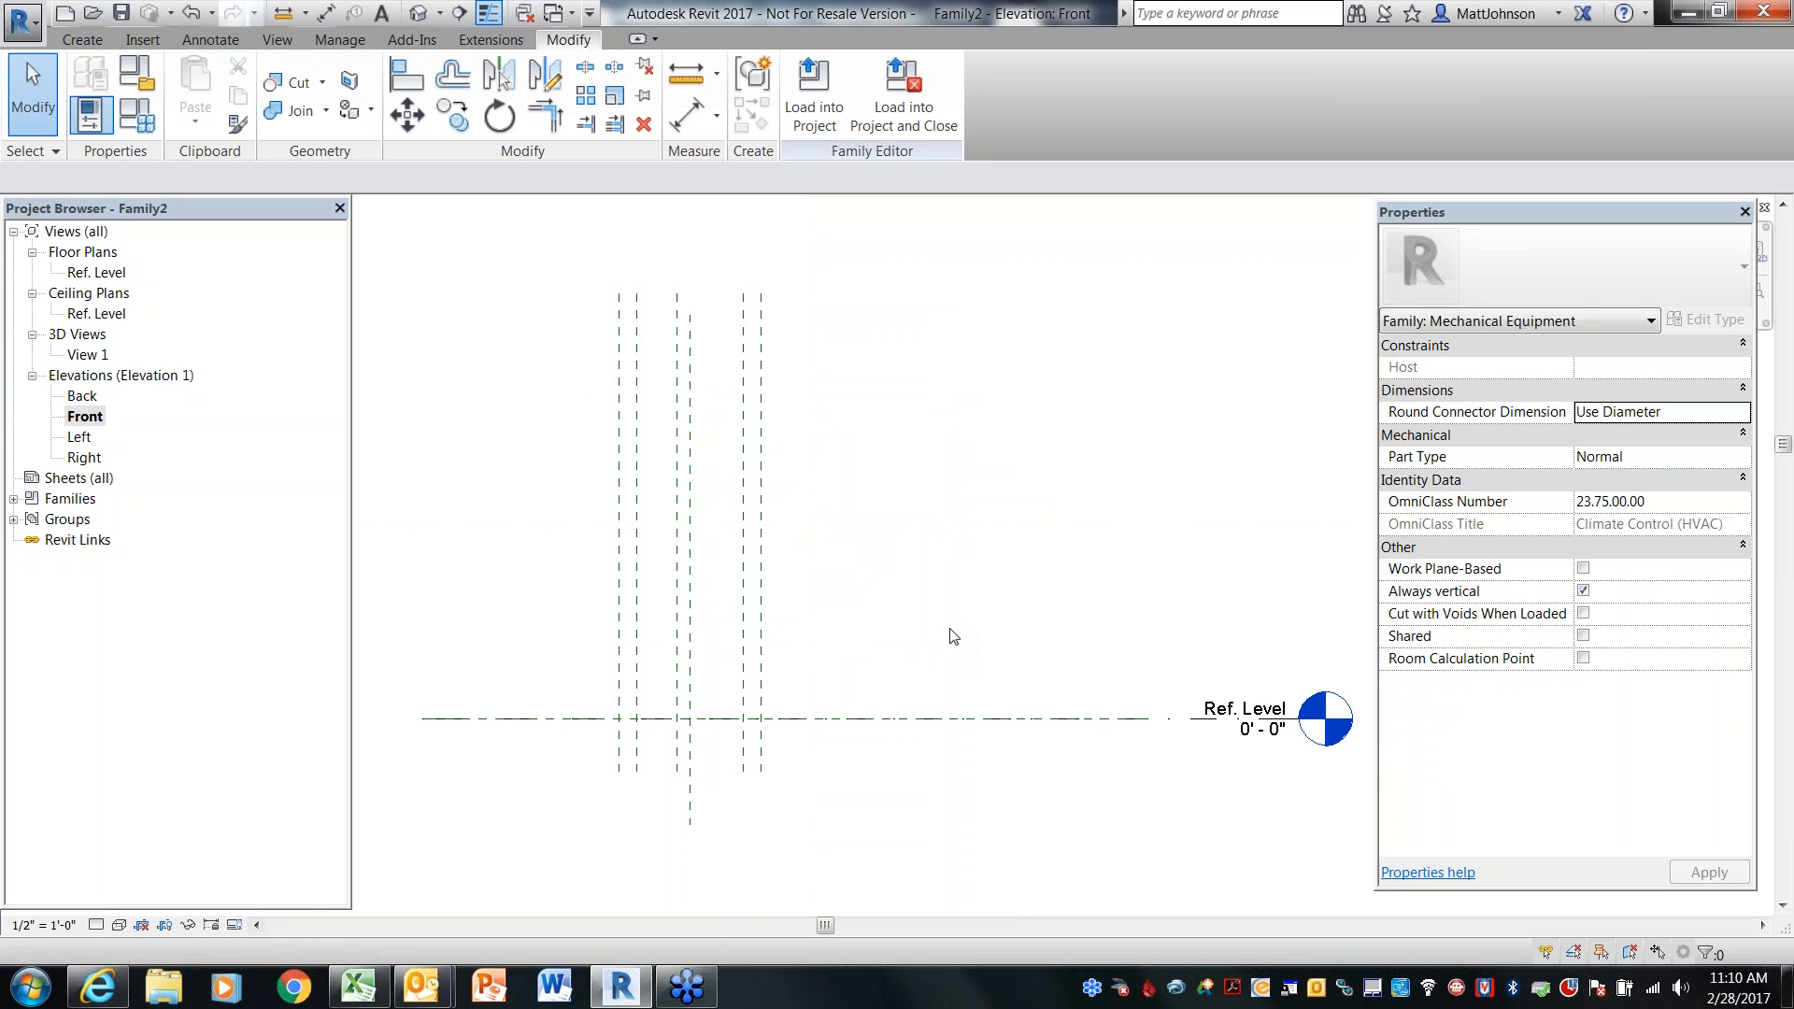
pyautogui.moveTo(805, 770); pyautogui.dragTo(921, 743, button='middle')
pyautogui.scroll(1, 975, 758)
pyautogui.scroll(1, 979, 766)
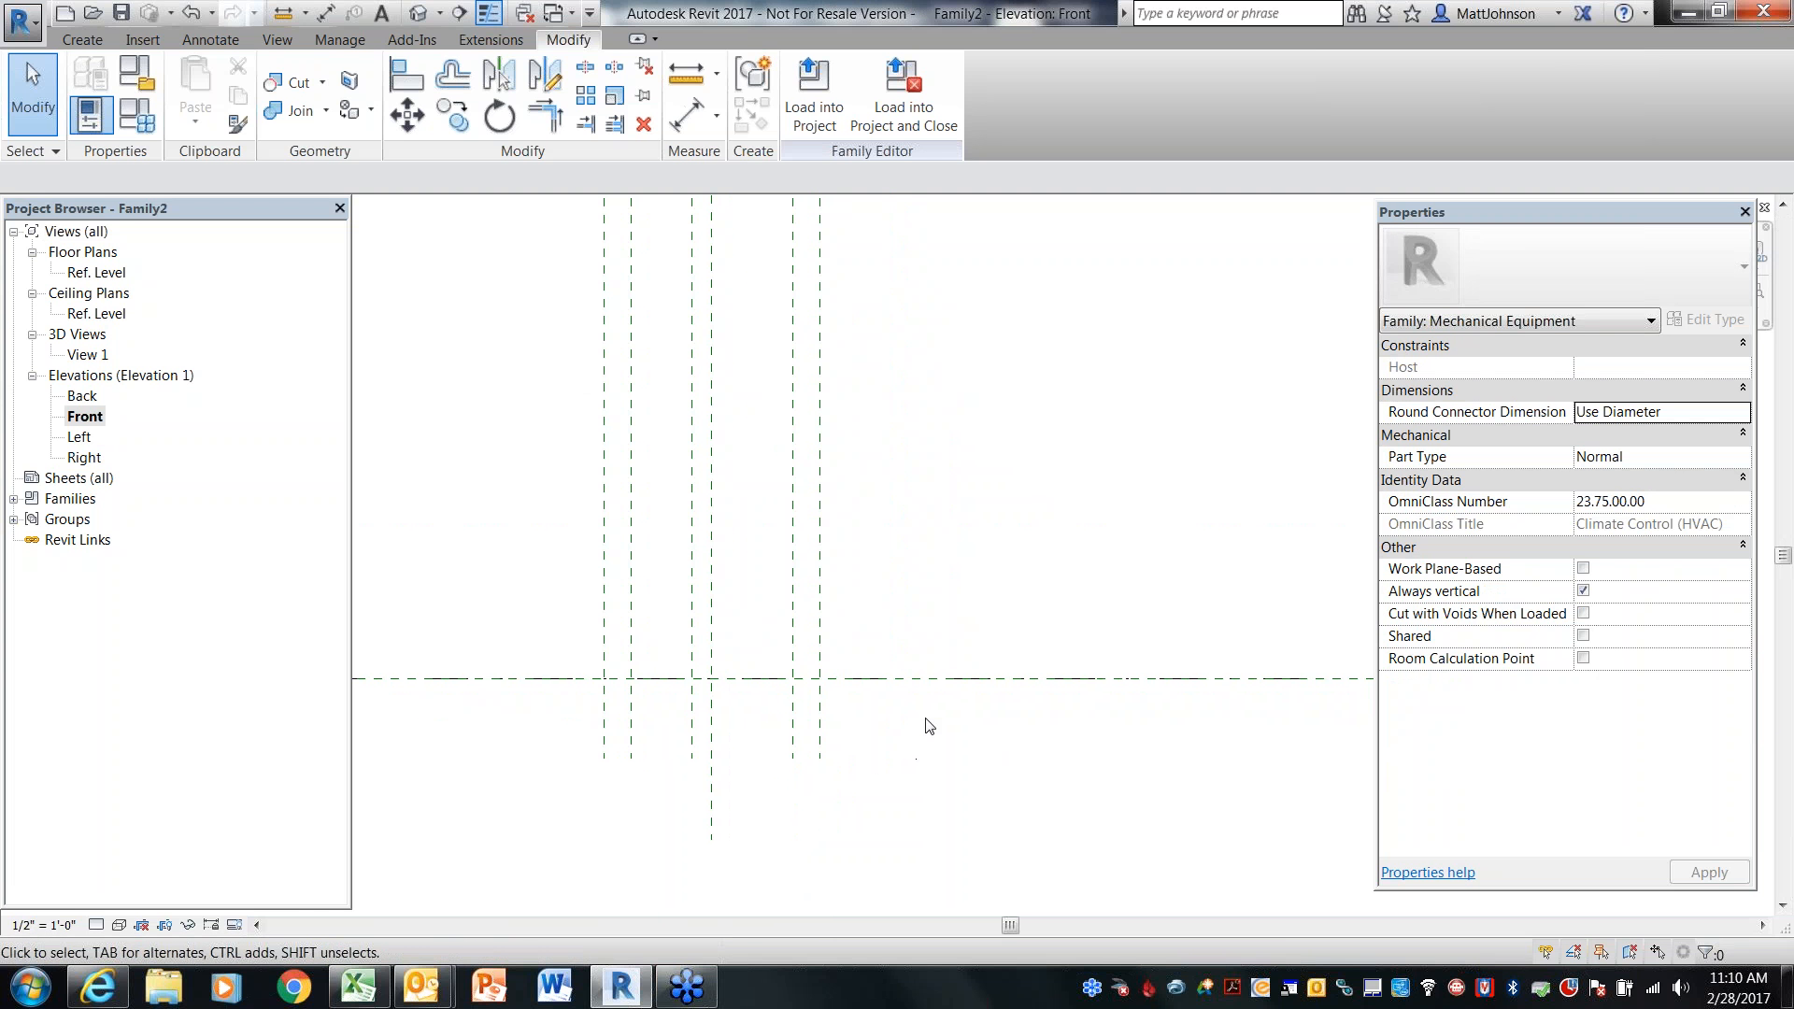
pyautogui.click(84, 39)
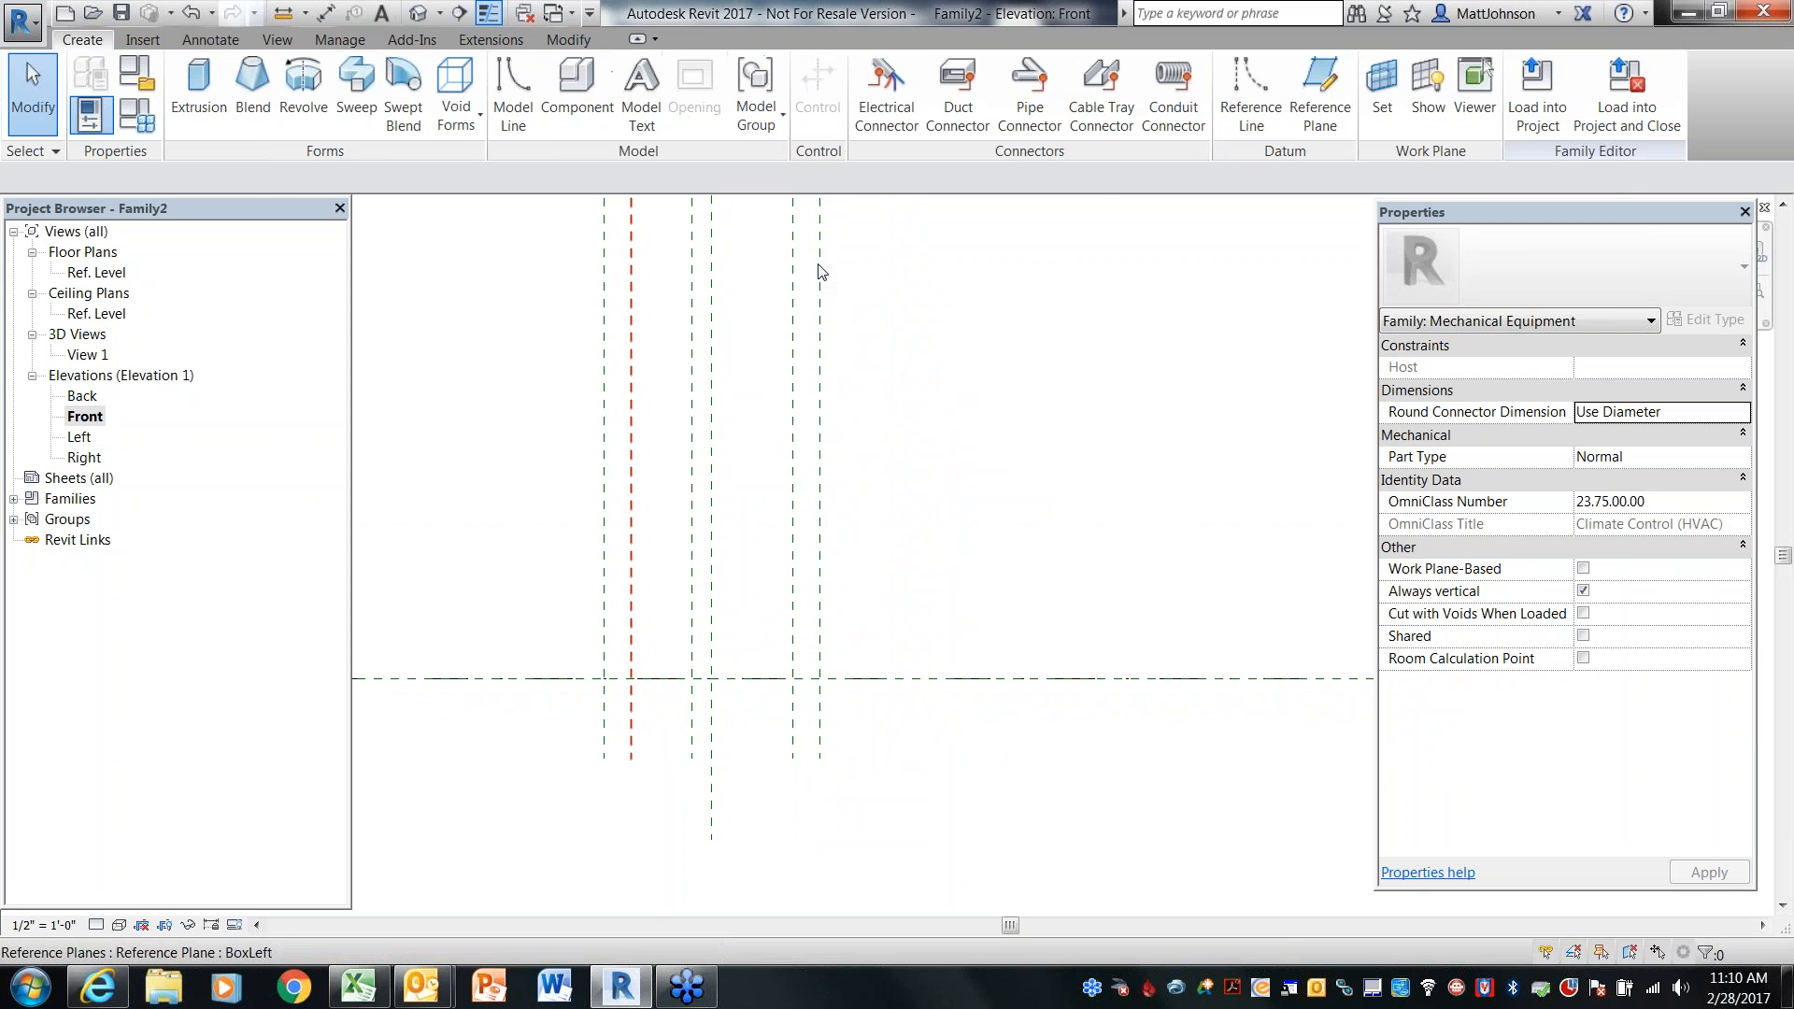
pyautogui.click(1319, 102)
pyautogui.click(500, 547)
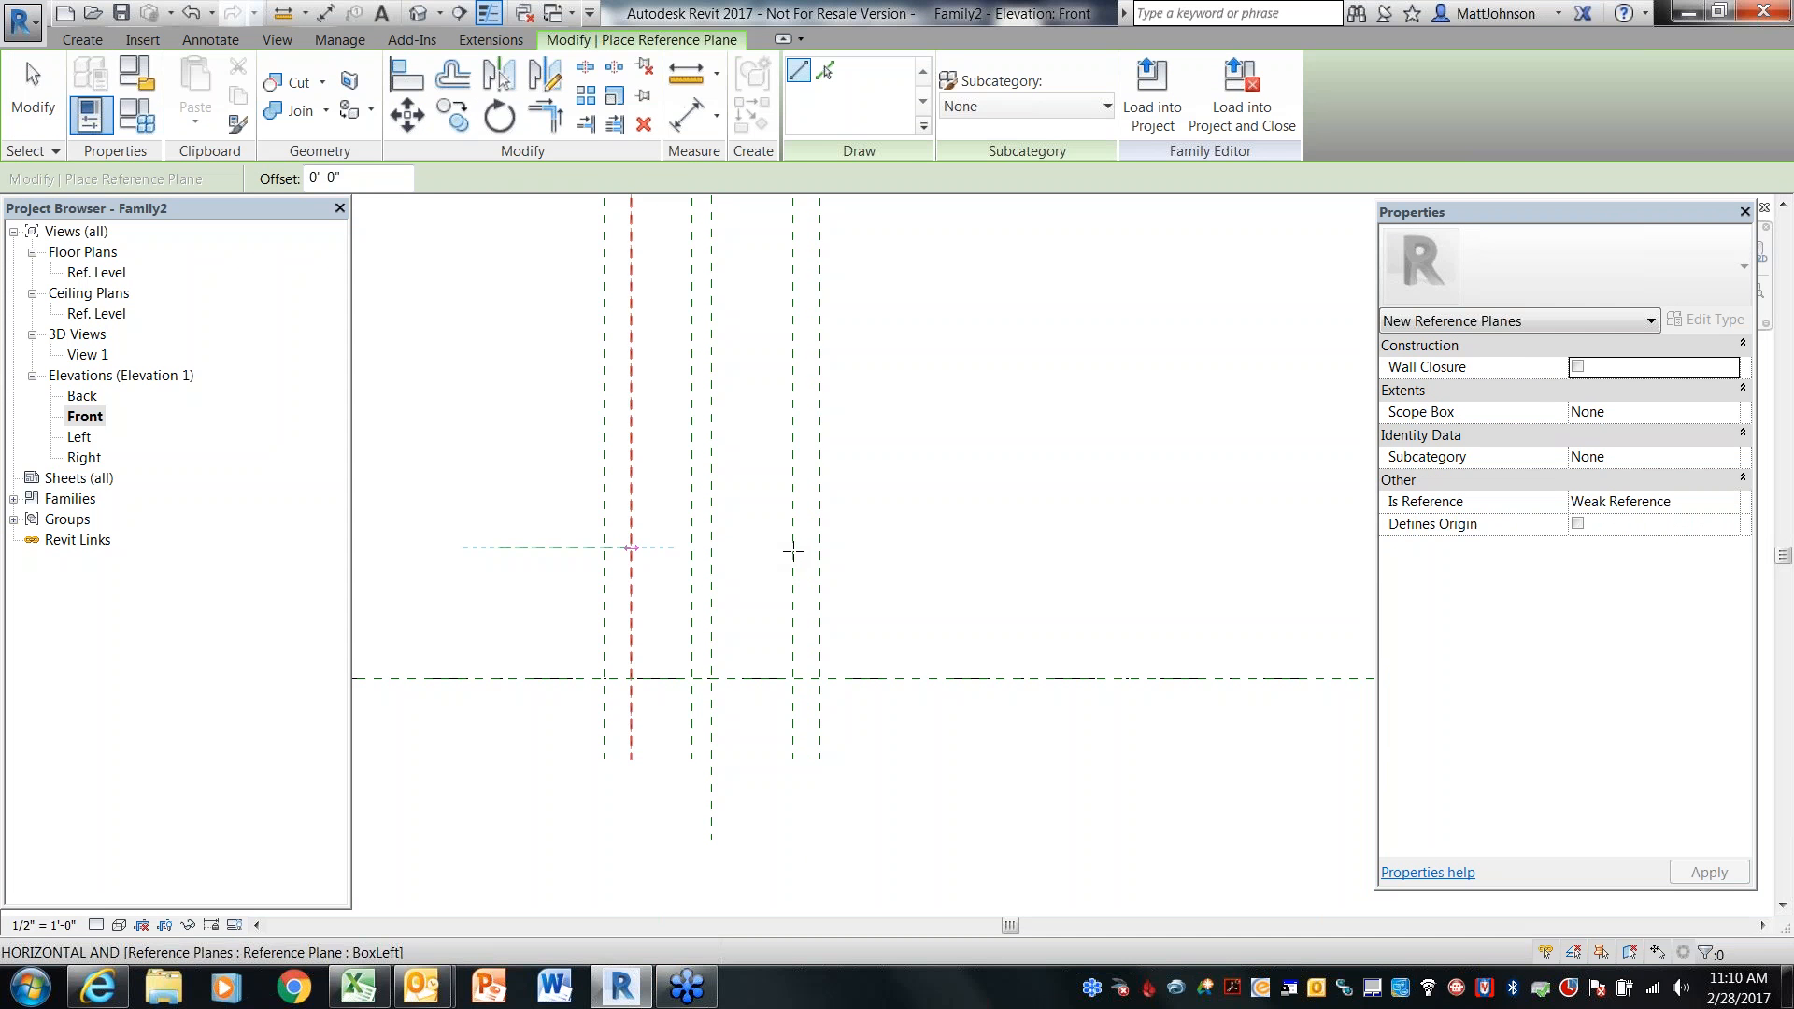
pyautogui.click(1044, 546)
pyautogui.press('Escape')
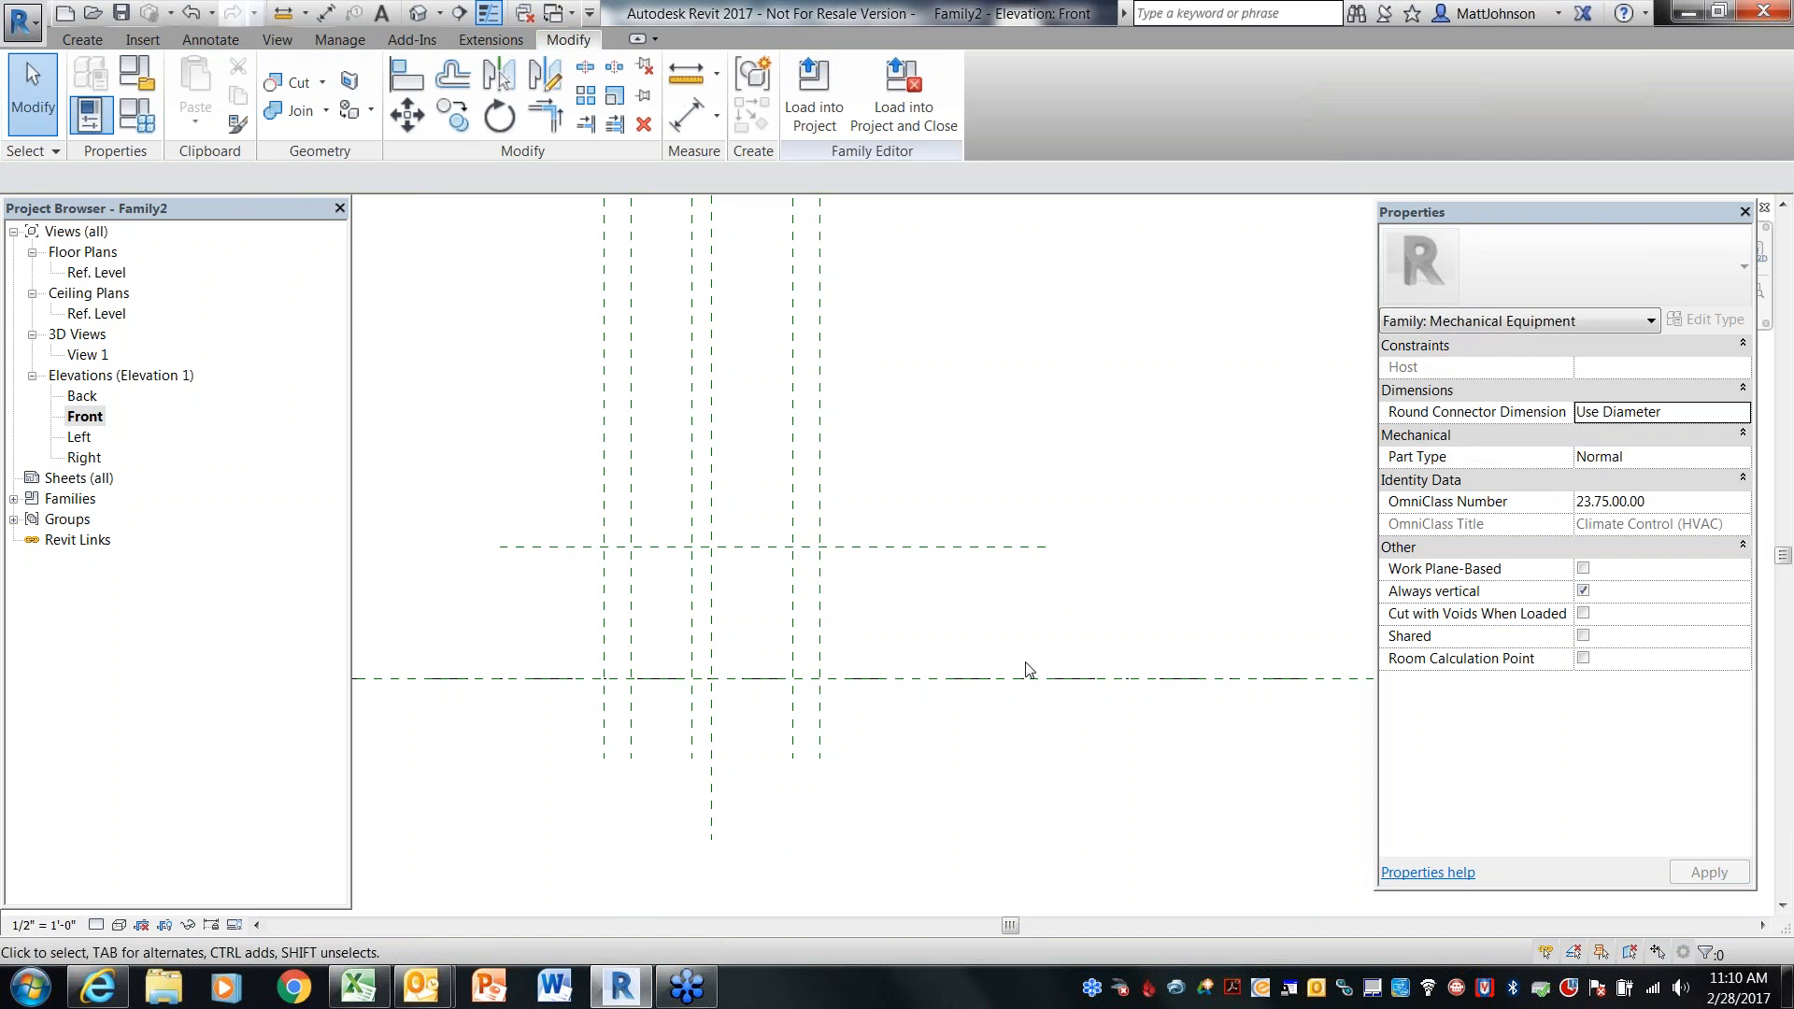
# Dimension the new horizontal plane from the Ref. Level and set the distance to 2' - 0"
pyautogui.press('d')
pyautogui.press('l')
pyautogui.click(984, 677)
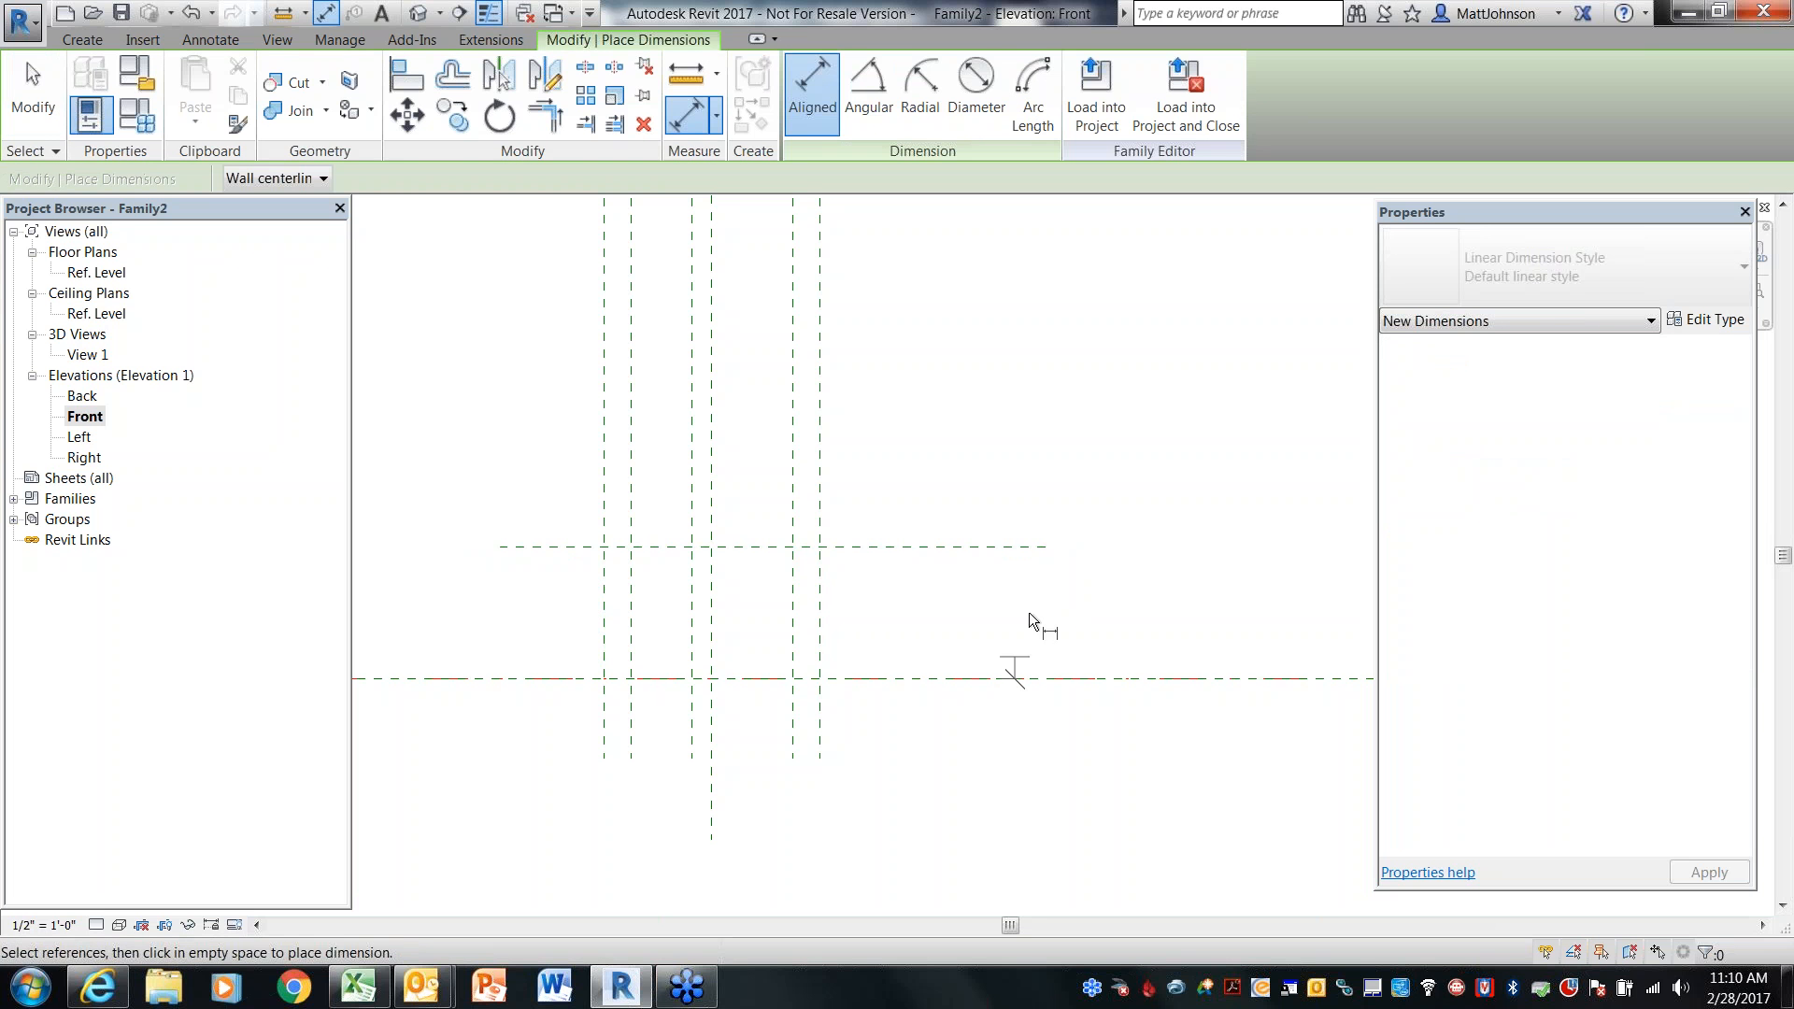
pyautogui.click(1011, 549)
pyautogui.click(1173, 556)
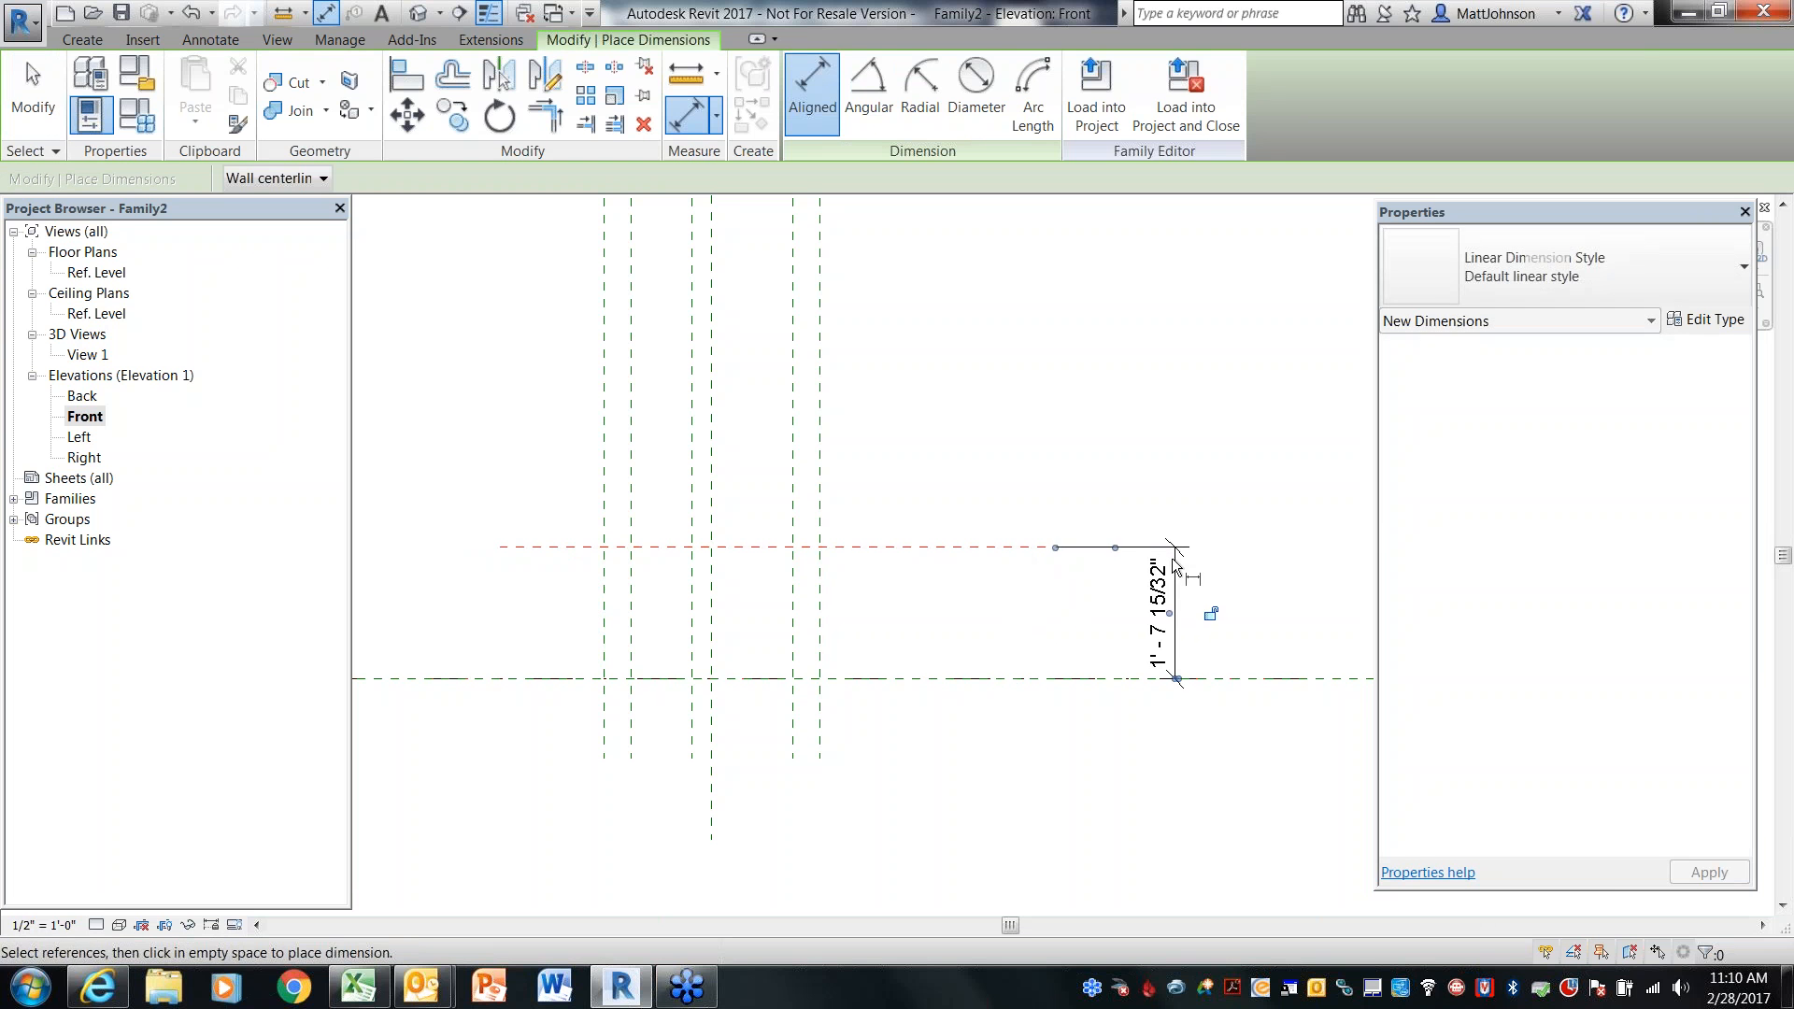
pyautogui.press('Escape')
pyautogui.click(974, 549)
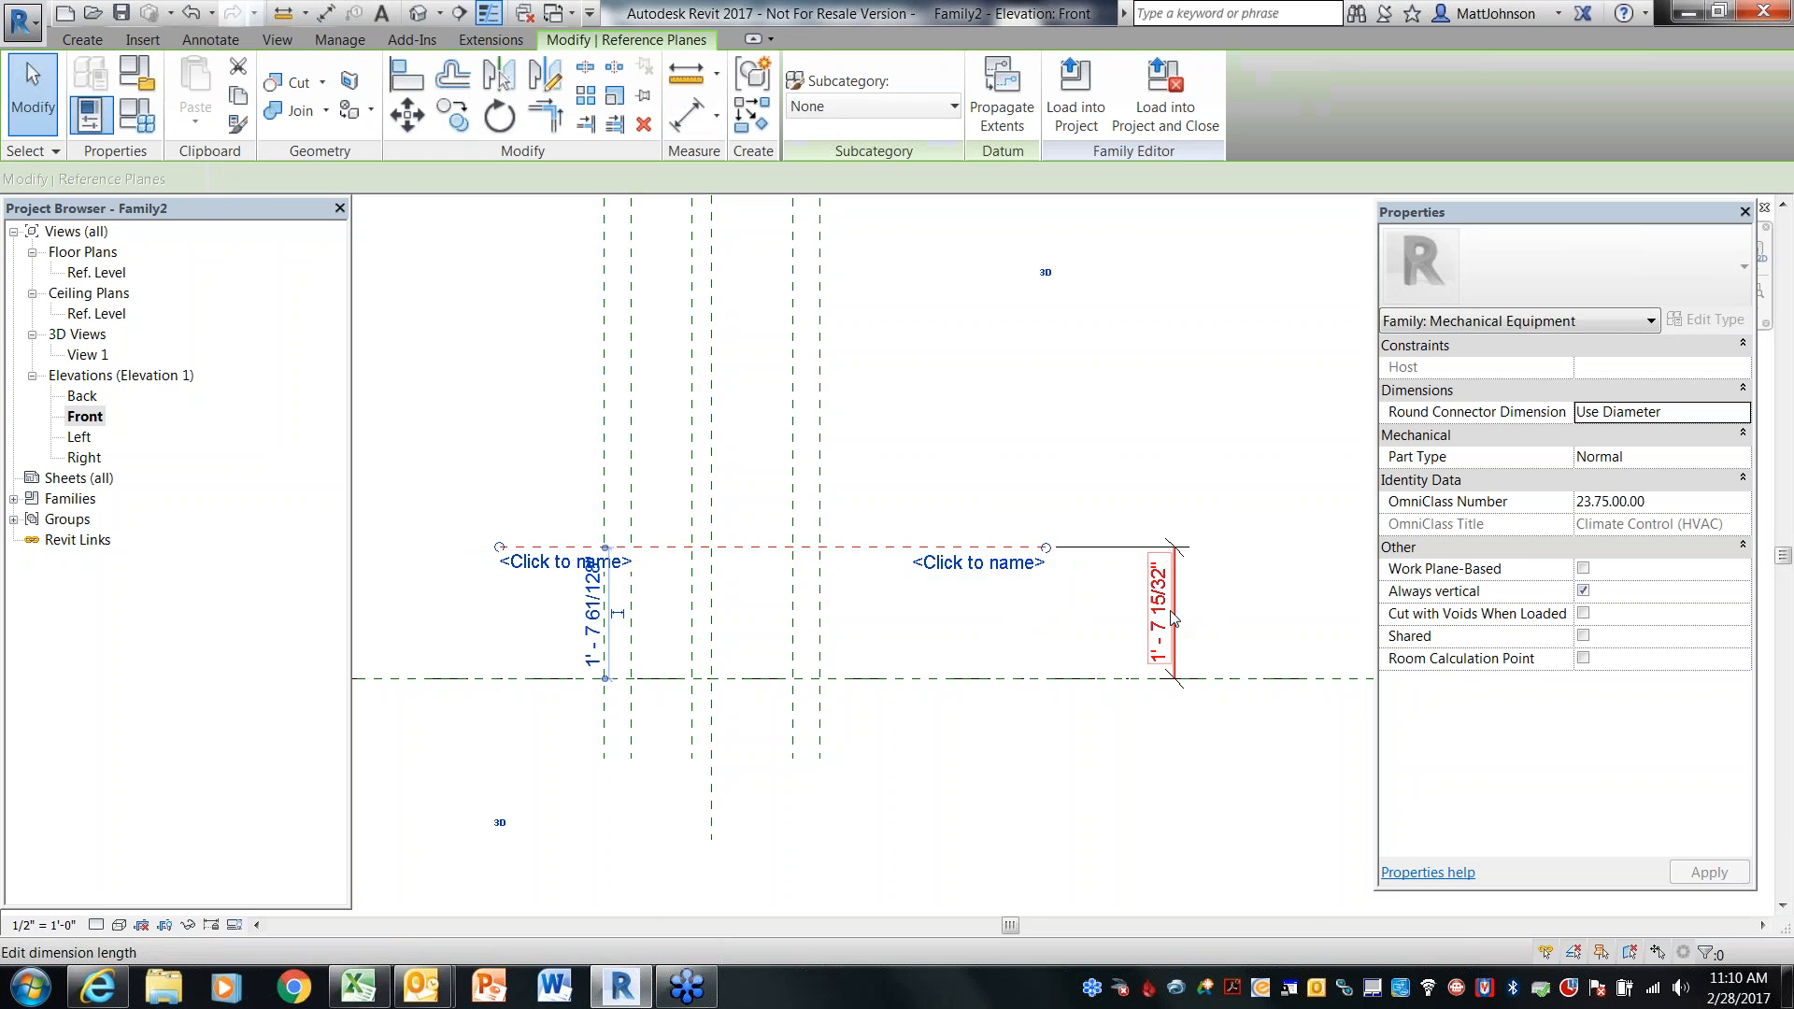
pyautogui.click(1157, 622)
pyautogui.write('2')
pyautogui.press('Return')
# Name the upper horizontal reference plane BoxHeight
pyautogui.click(979, 542)
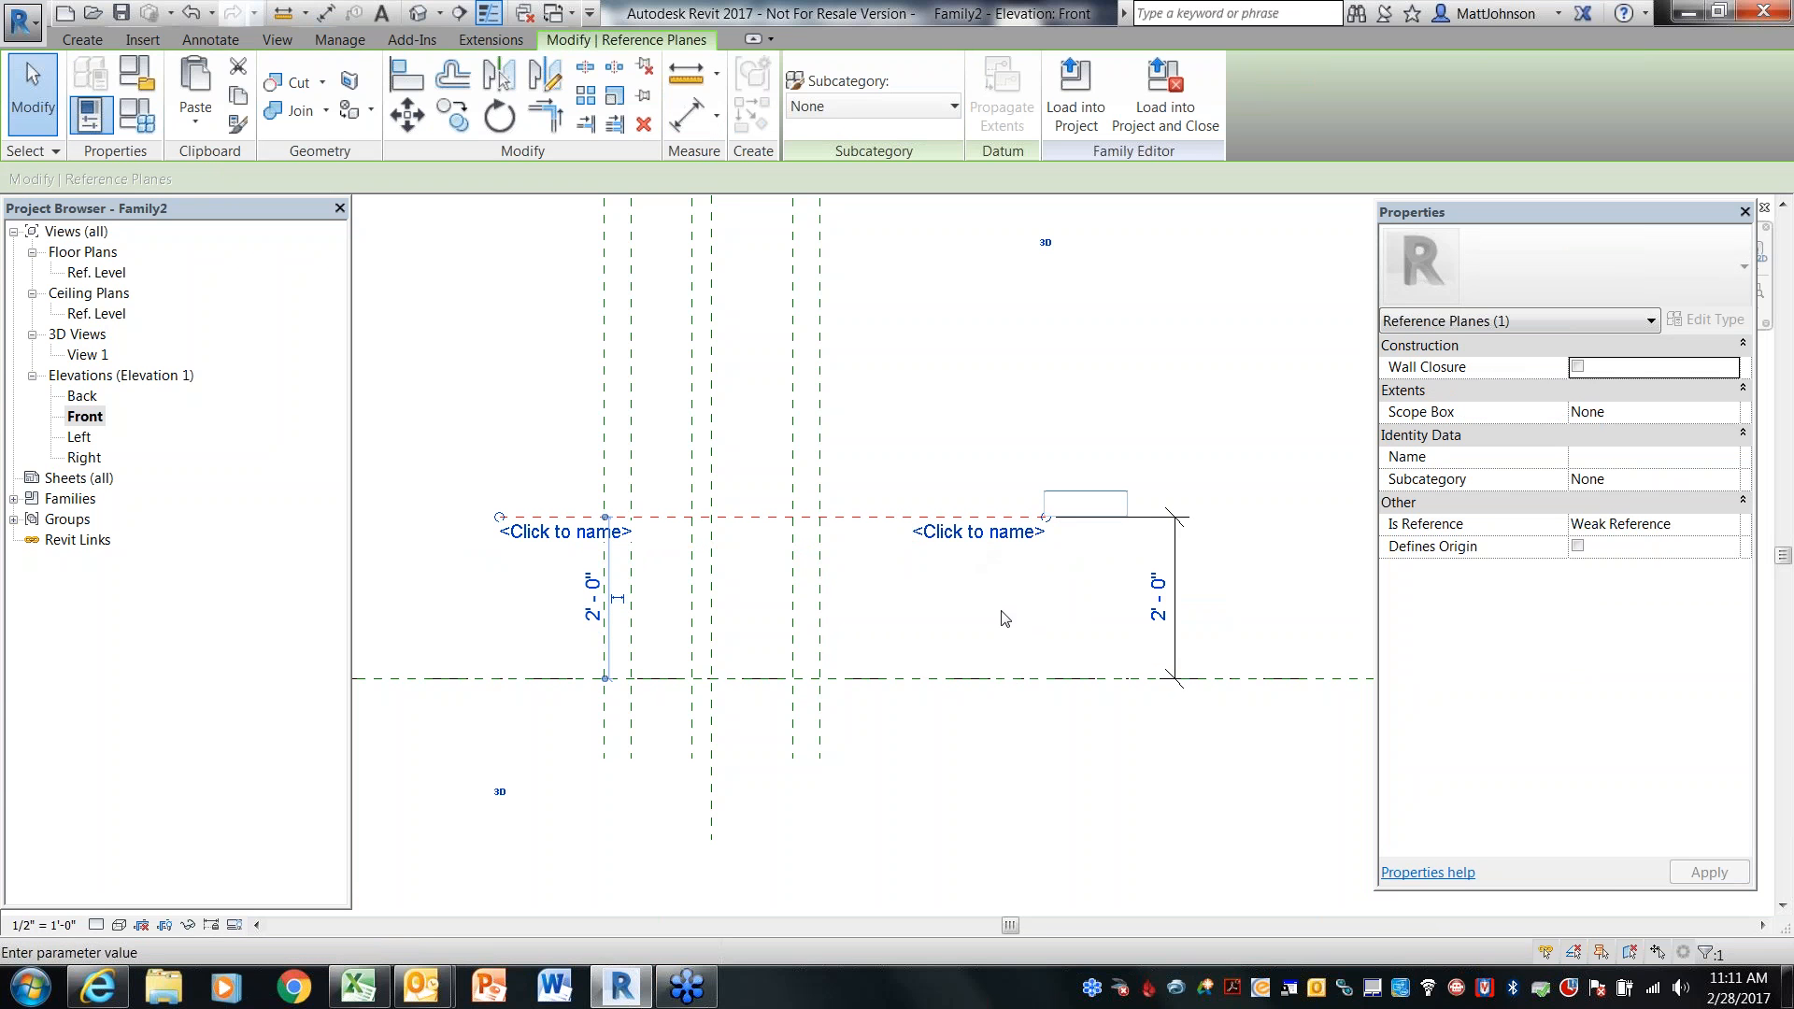
pyautogui.write('BoxHeight')
pyautogui.press('Return')
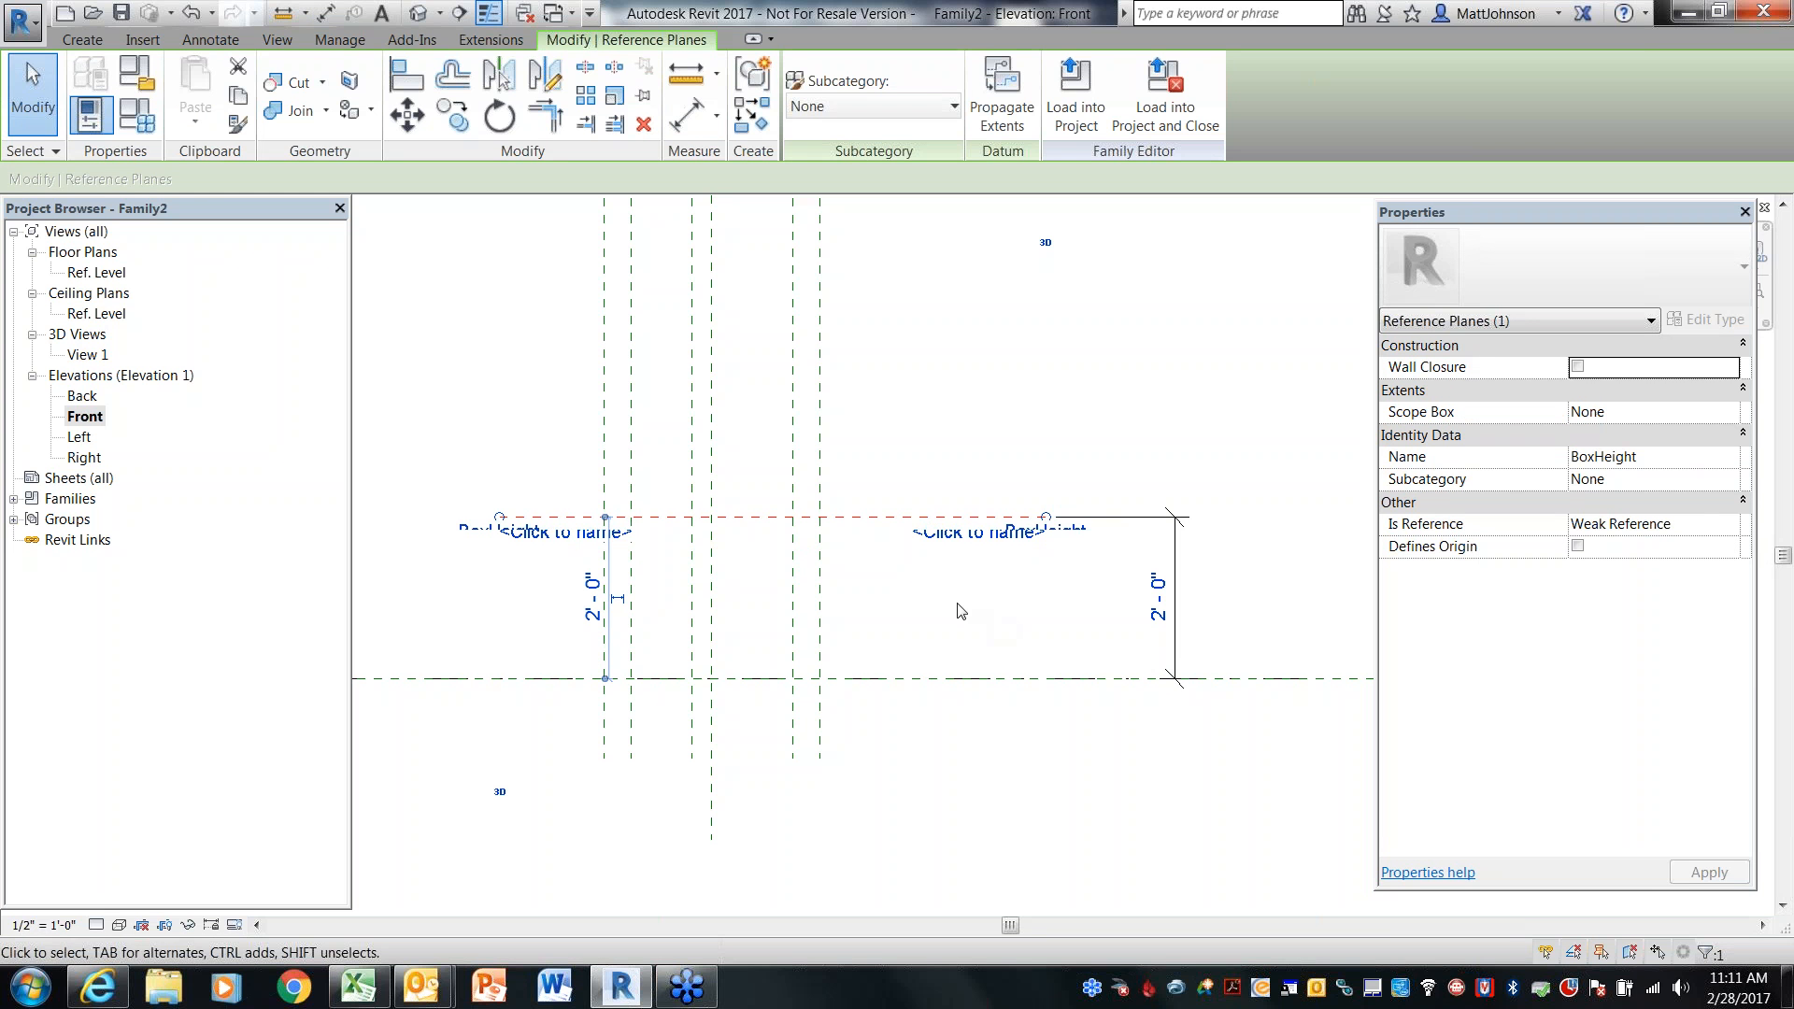
pyautogui.click(958, 611)
# Draw a horizontal reference plane between the Ref. Level and the BoxHeight plane
pyautogui.scroll(3, 800, 621)
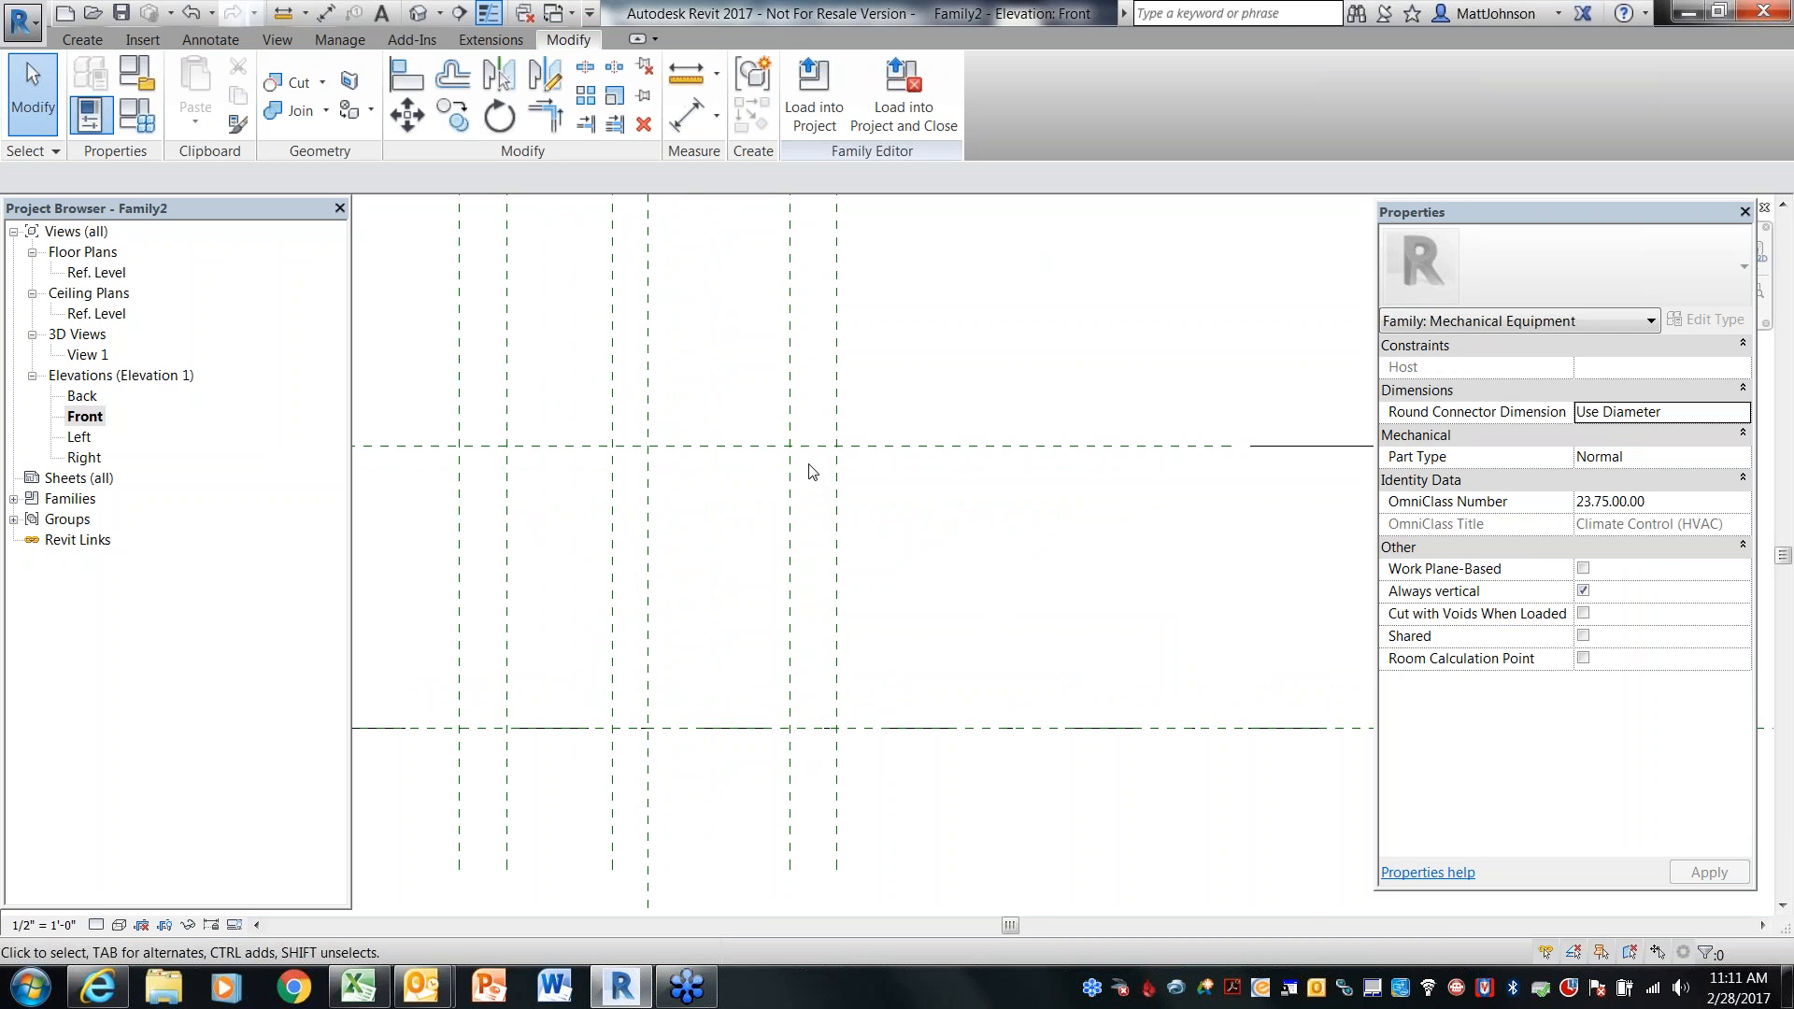
pyautogui.moveTo(884, 604); pyautogui.dragTo(916, 561, button='middle')
pyautogui.scroll(-2, 872, 520)
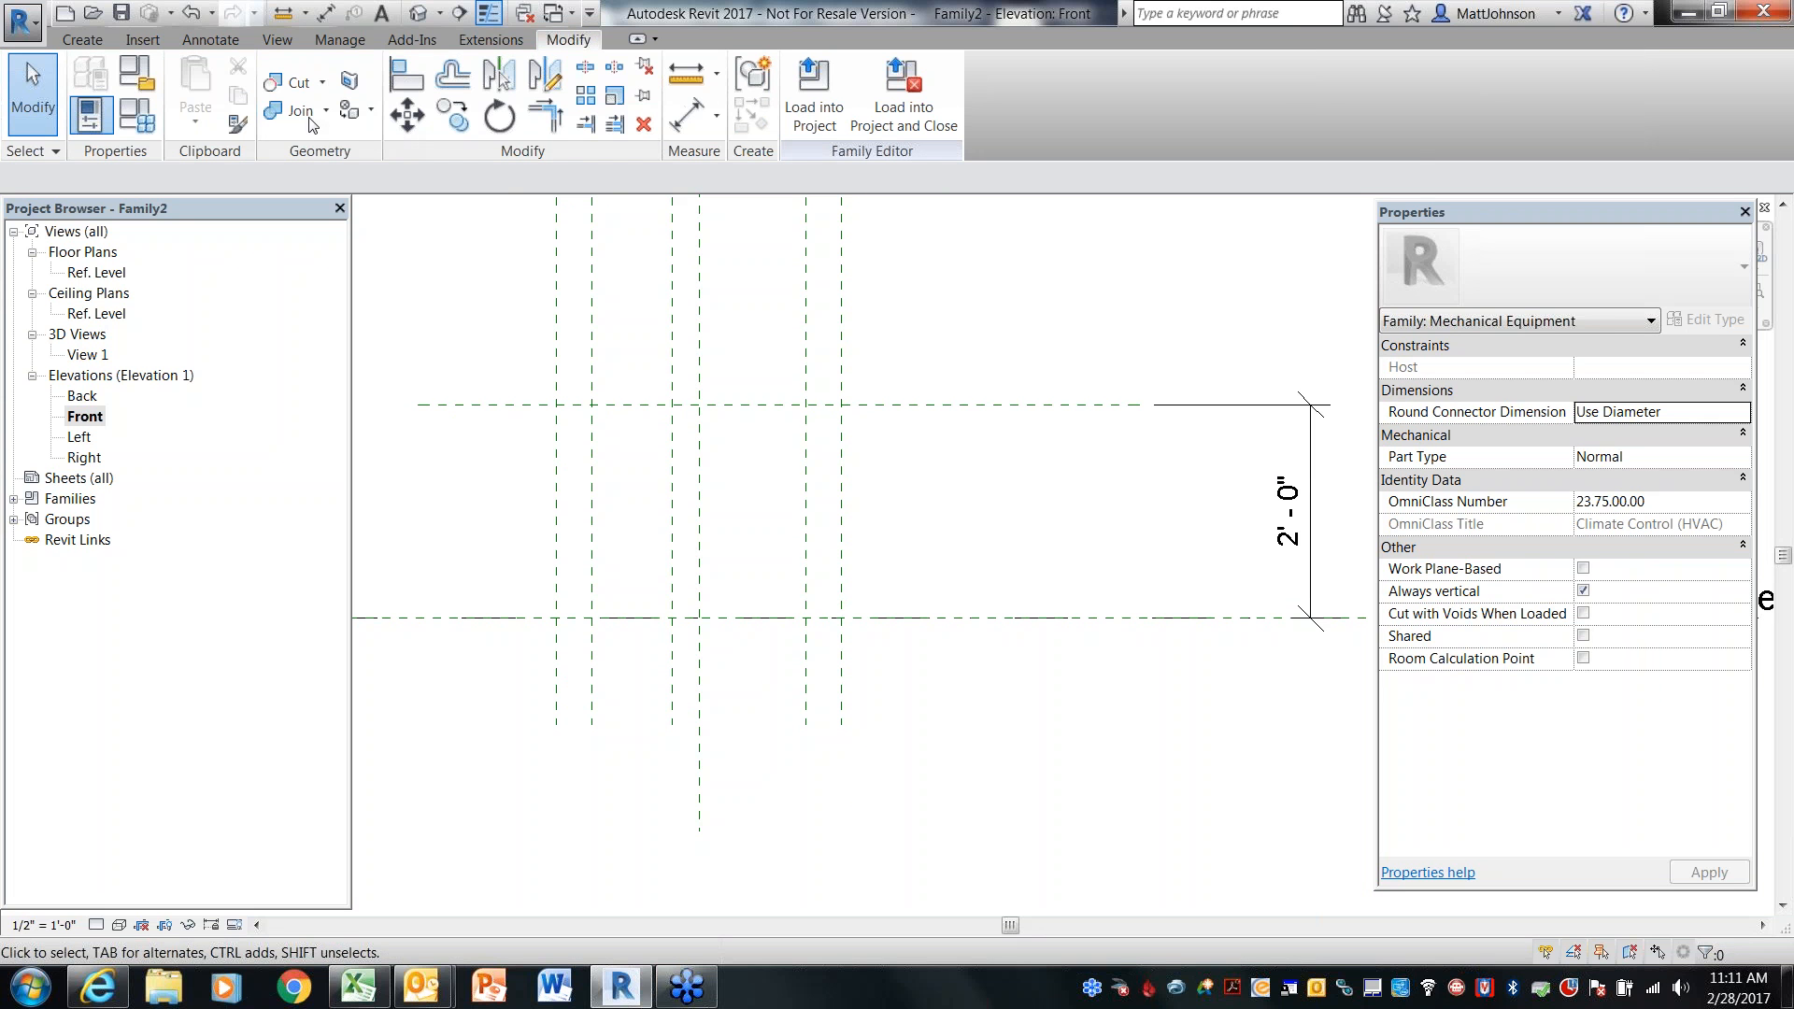
pyautogui.click(101, 40)
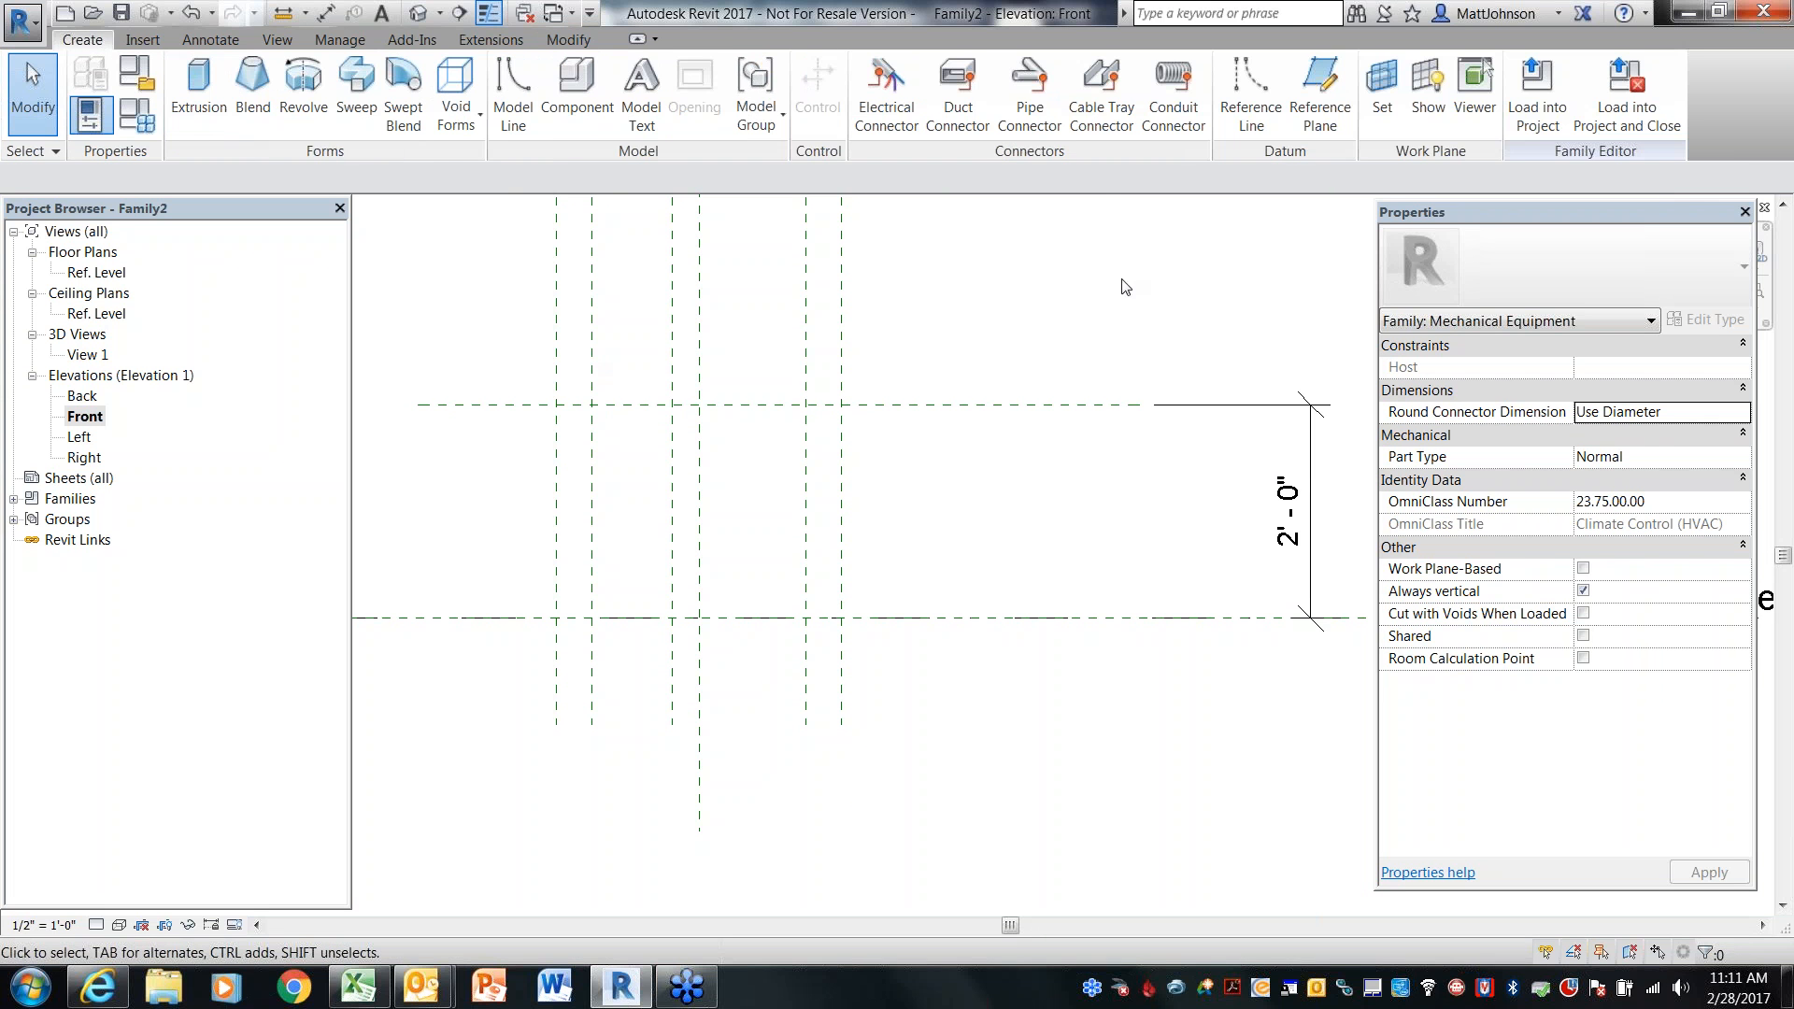
pyautogui.click(1320, 93)
pyautogui.click(430, 505)
pyautogui.click(1028, 505)
pyautogui.press('Escape')
pyautogui.press('Escape')
# Dimension BoxHeight, the middle horizontal plane and the Ref. Level, and set the spacing to equal
pyautogui.press('d')
pyautogui.press('i')
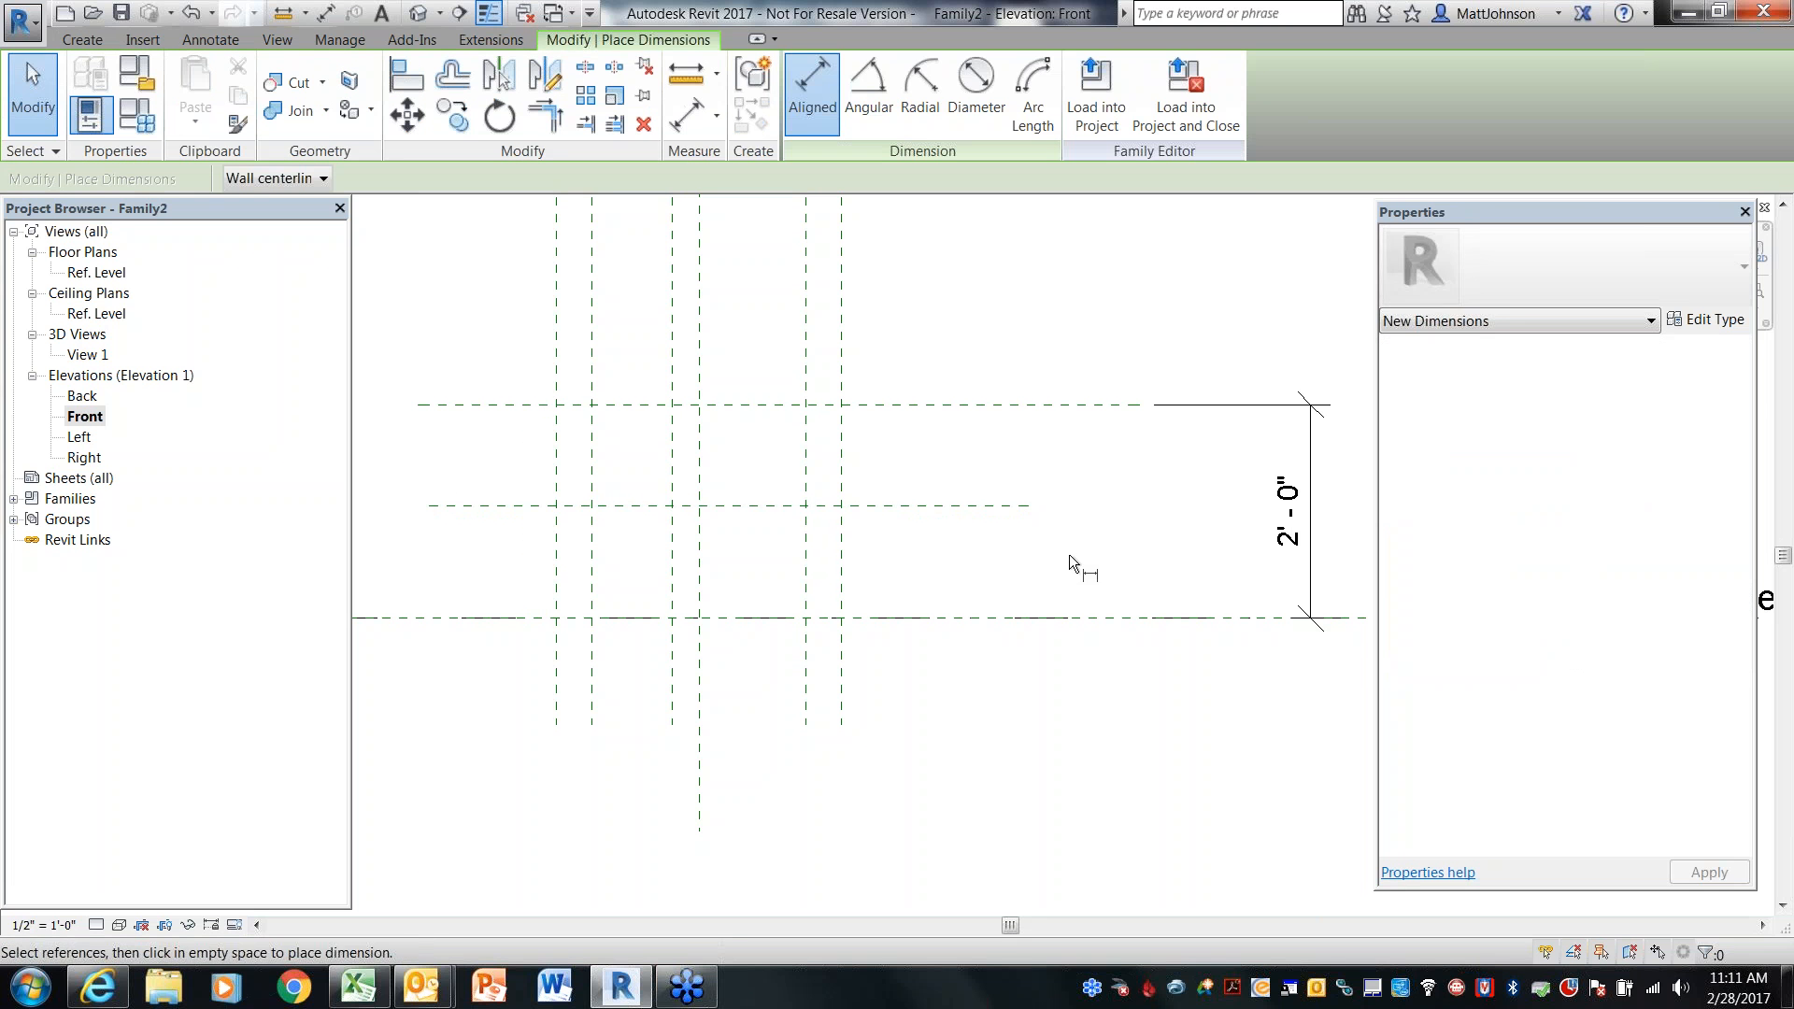
pyautogui.click(986, 411)
pyautogui.click(996, 505)
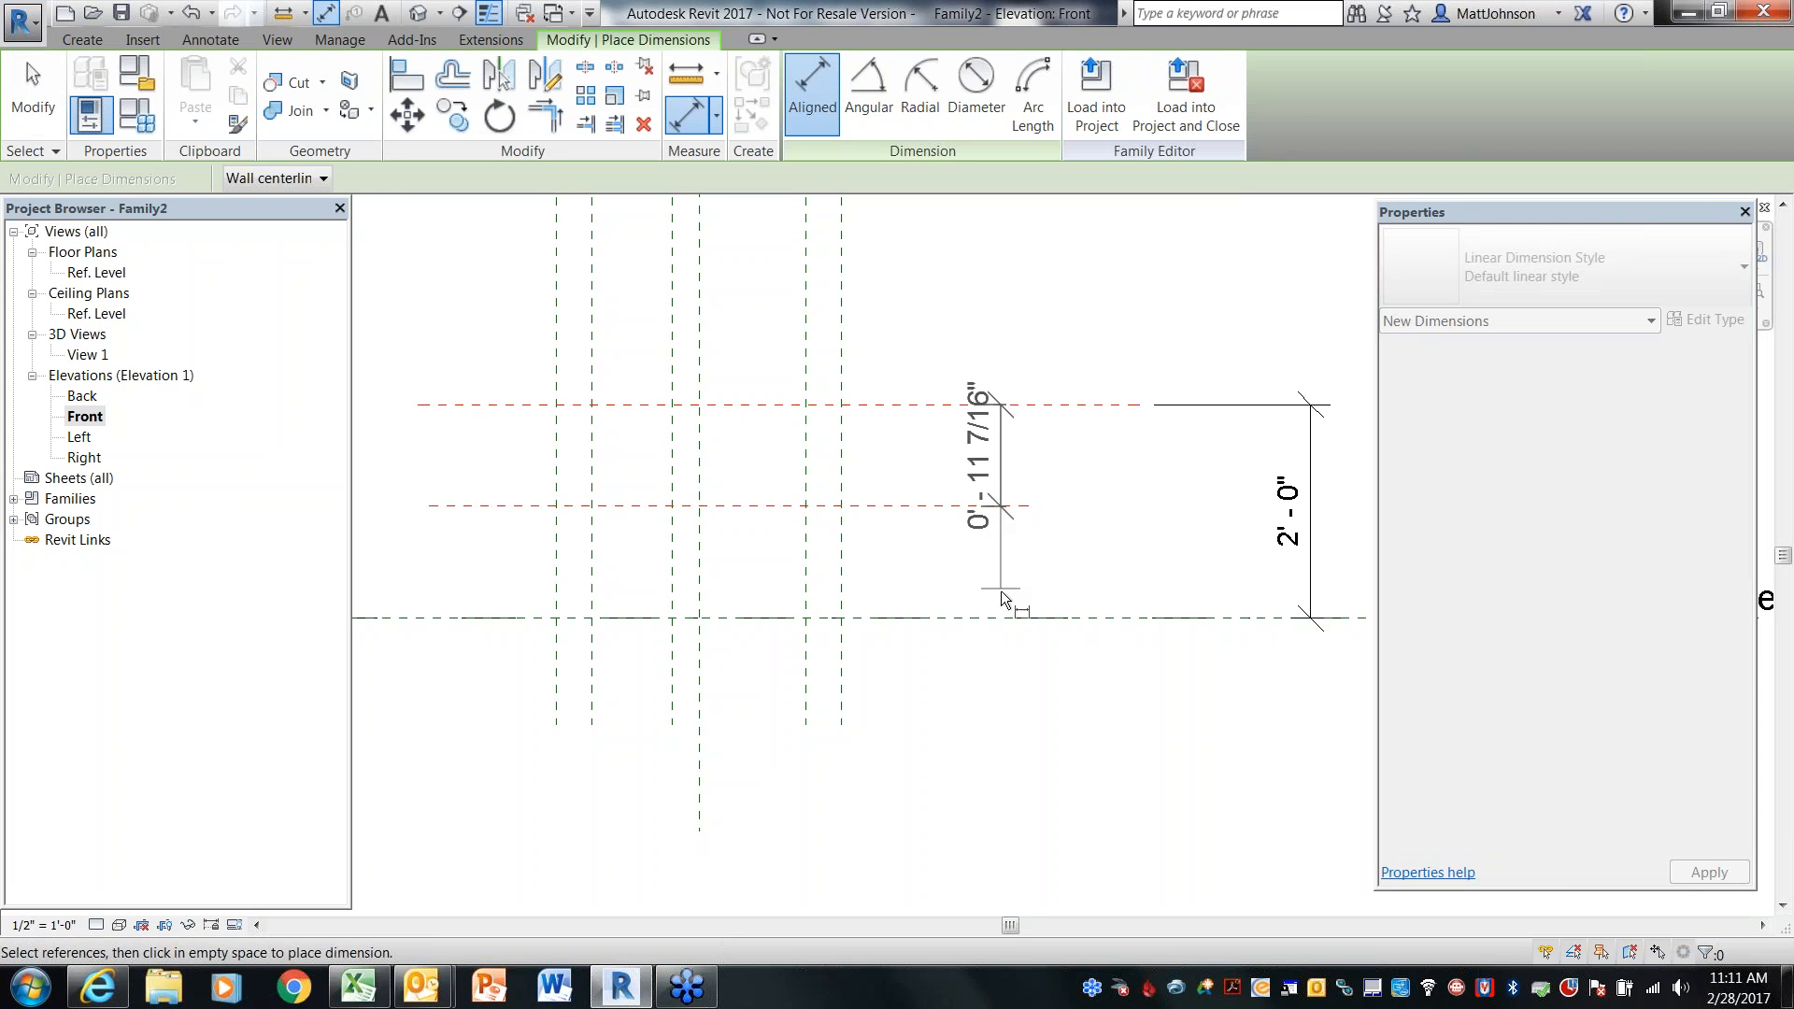
pyautogui.click(996, 619)
pyautogui.click(1157, 546)
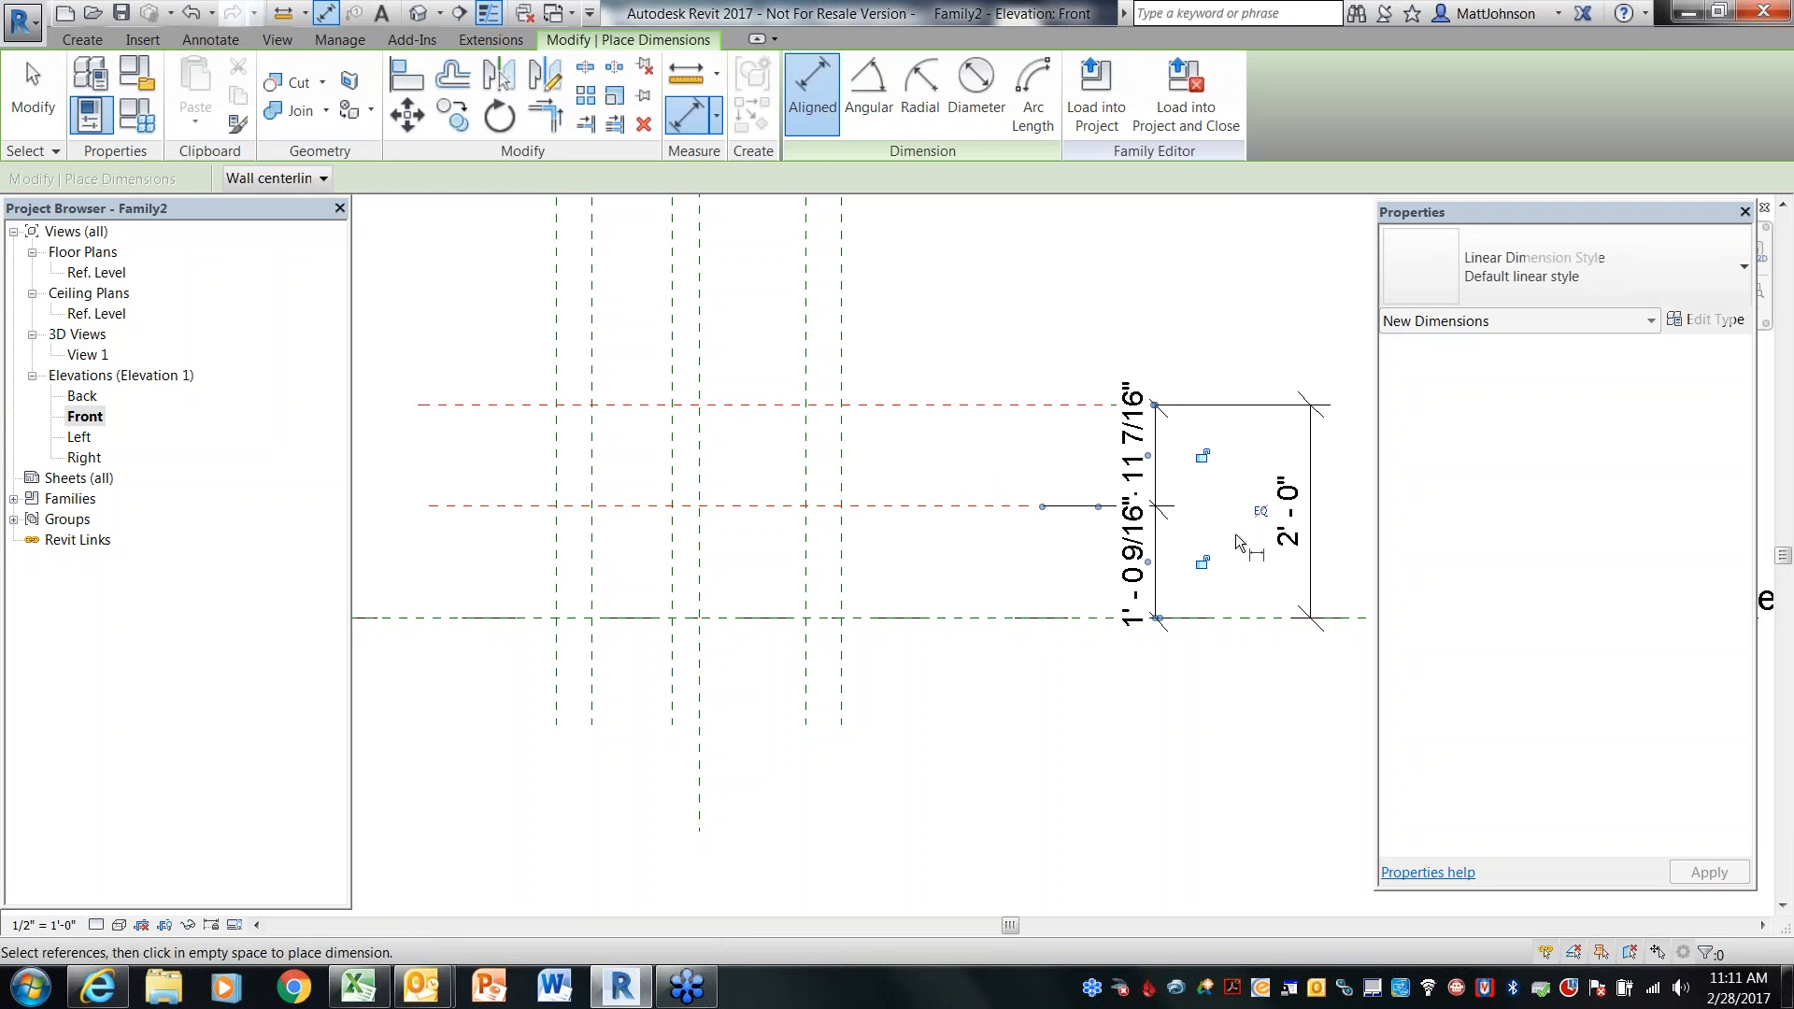
pyautogui.click(1260, 512)
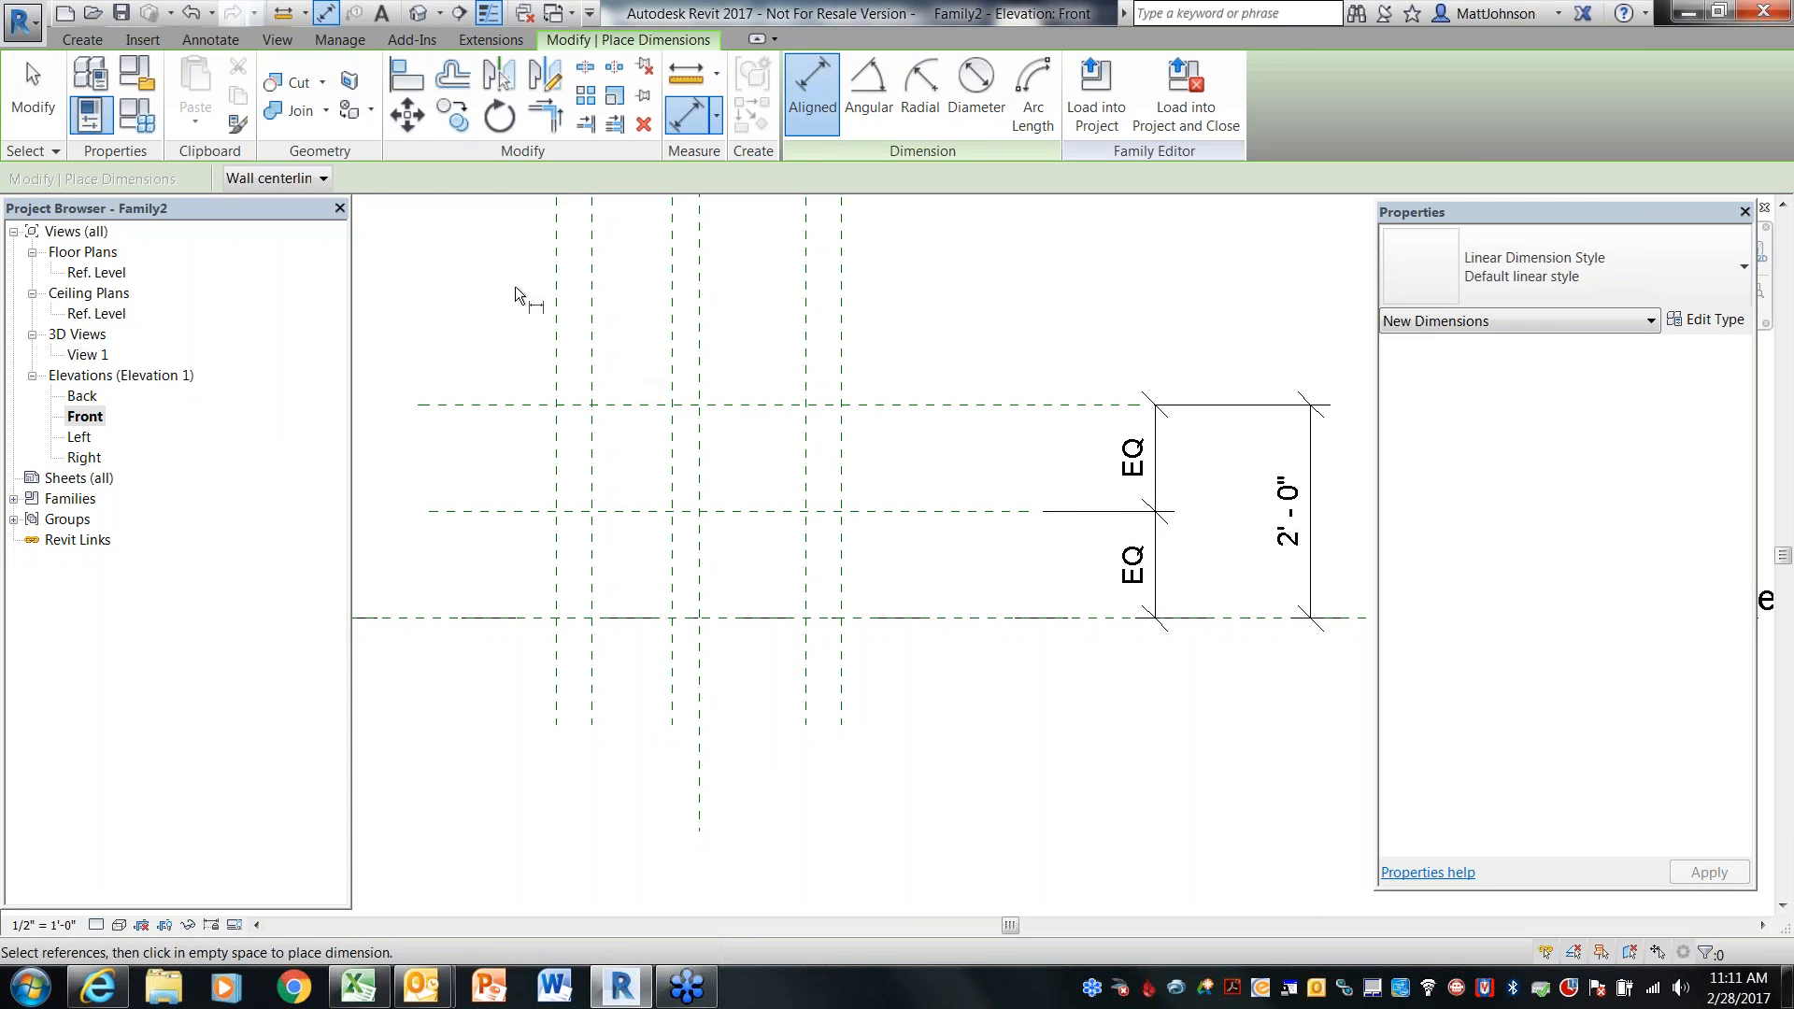
pyautogui.press('Escape')
pyautogui.press('Escape')
# Draw a vertical reference plane between the two right-hand vertical planes
pyautogui.click(82, 39)
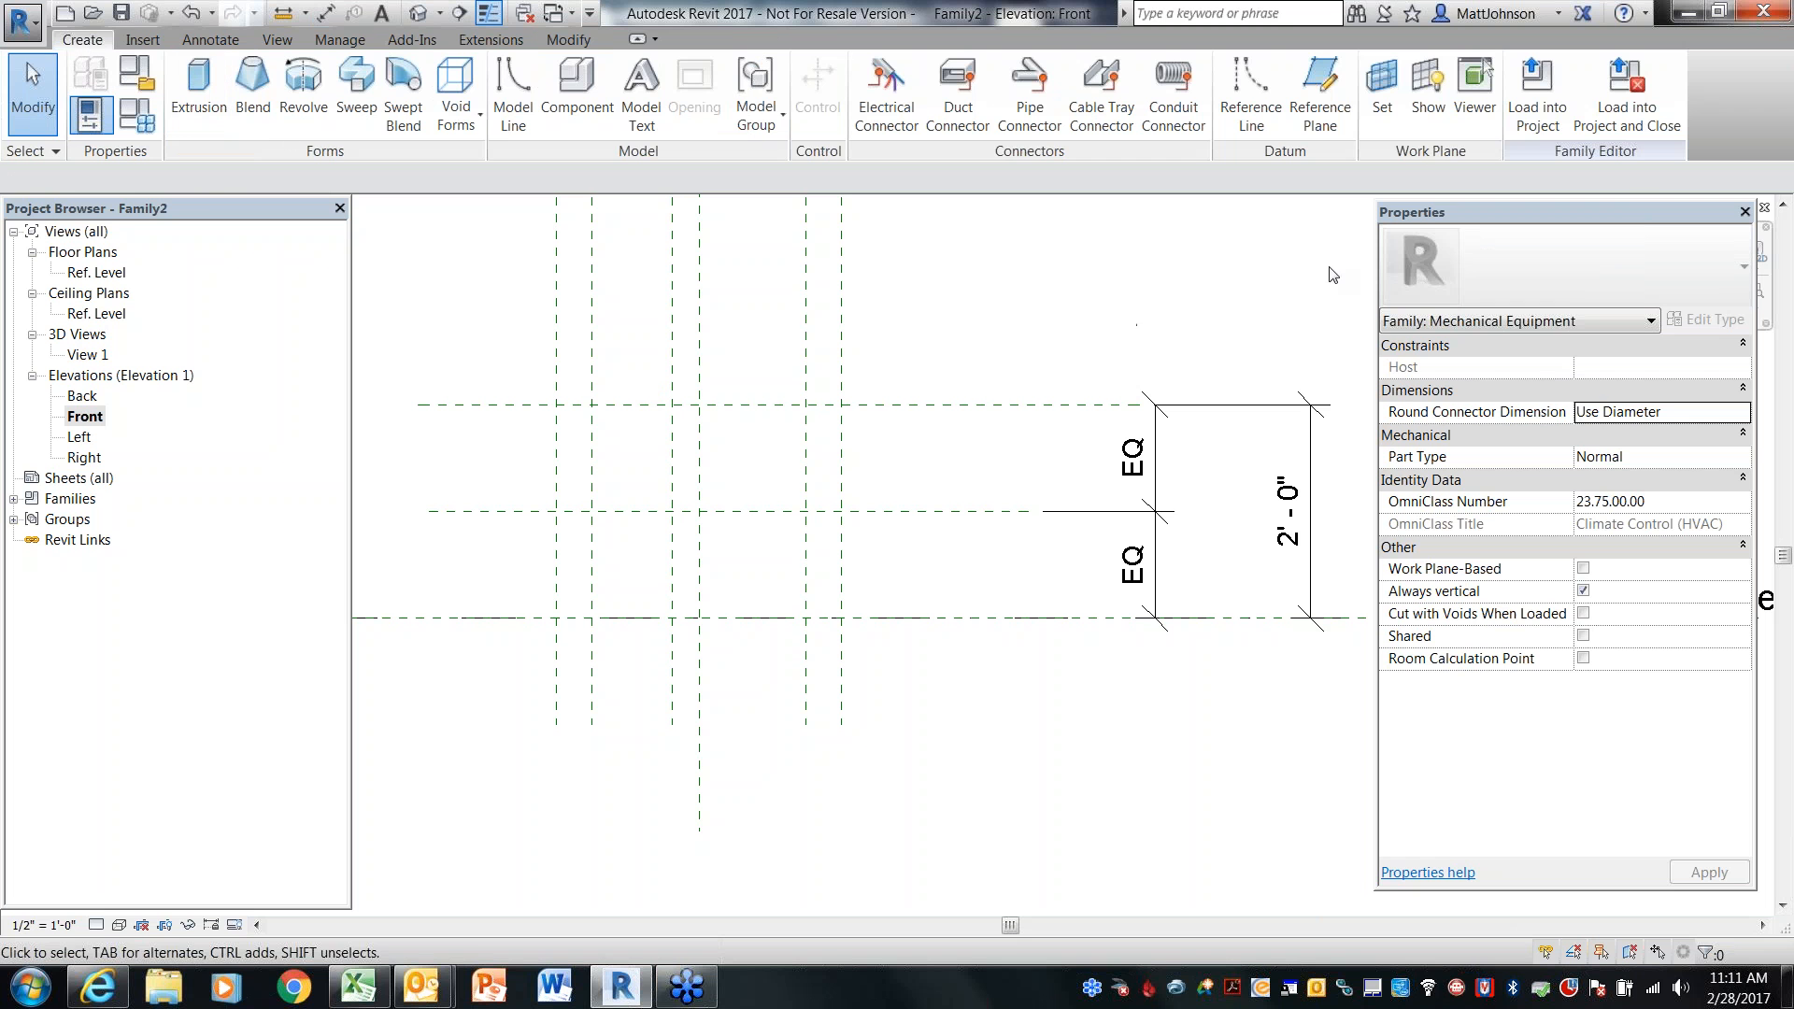
pyautogui.click(1341, 123)
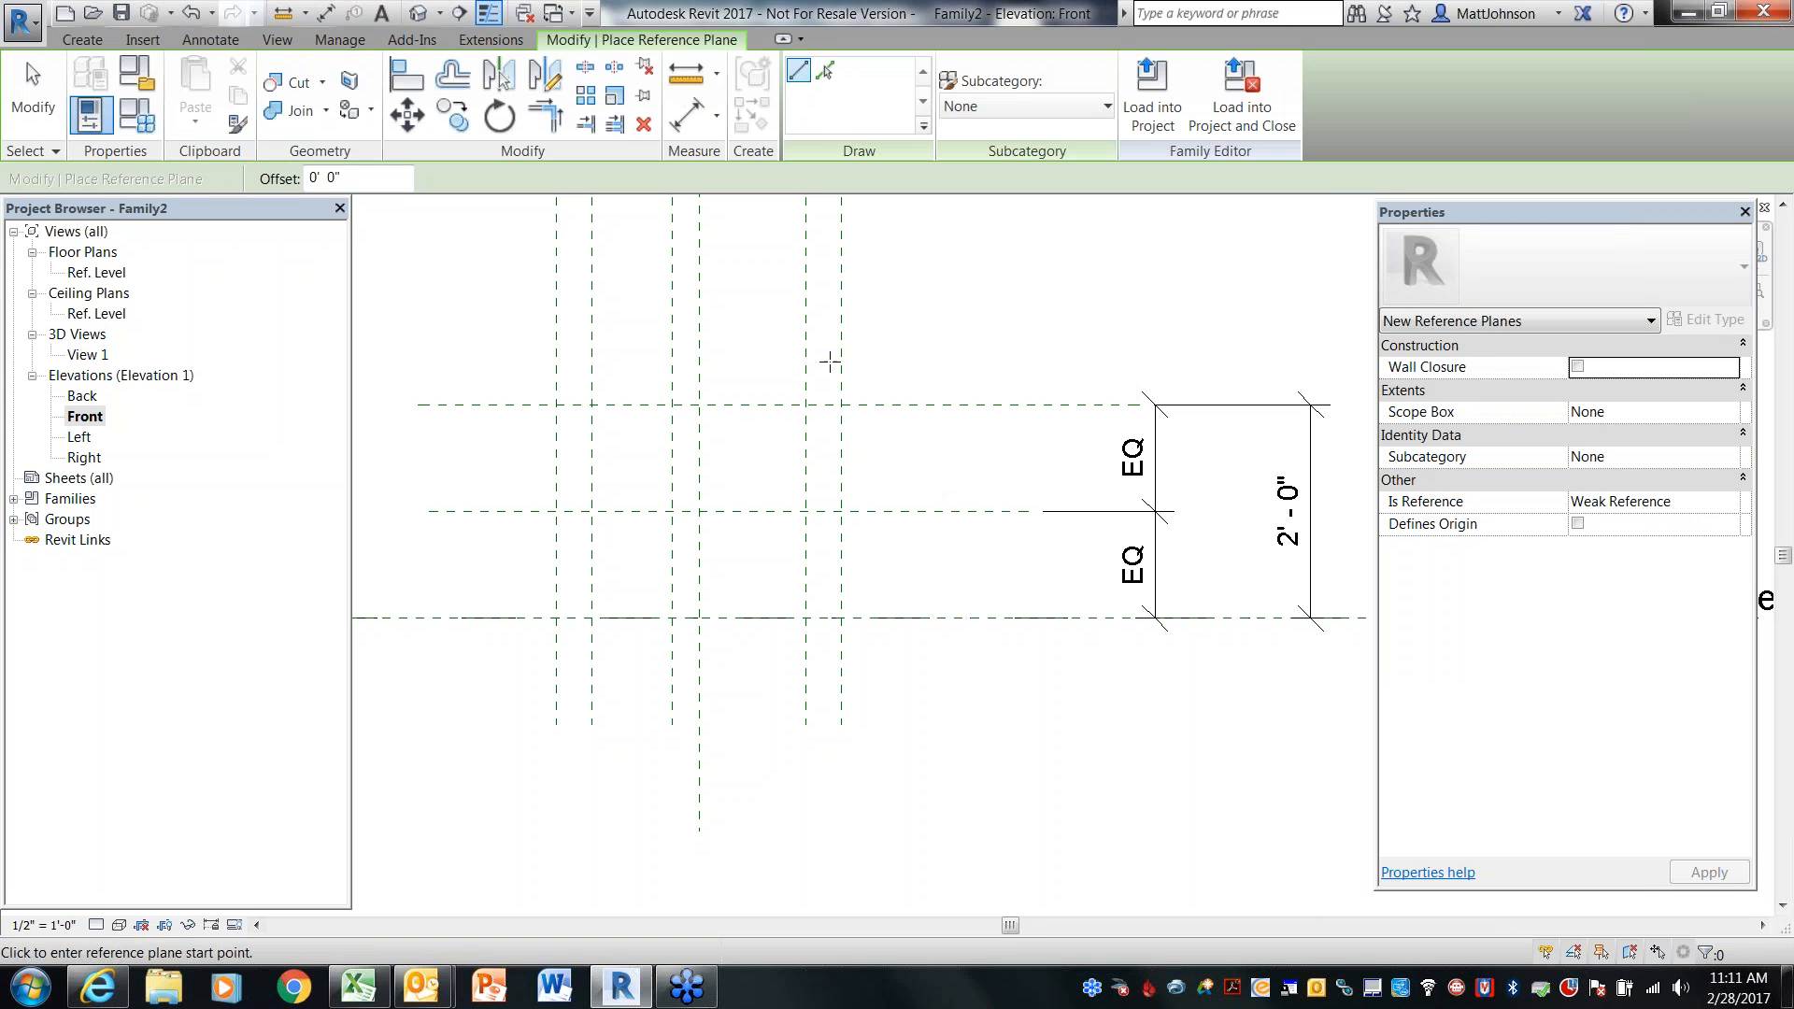
pyautogui.click(823, 352)
pyautogui.click(823, 681)
pyautogui.press('Escape')
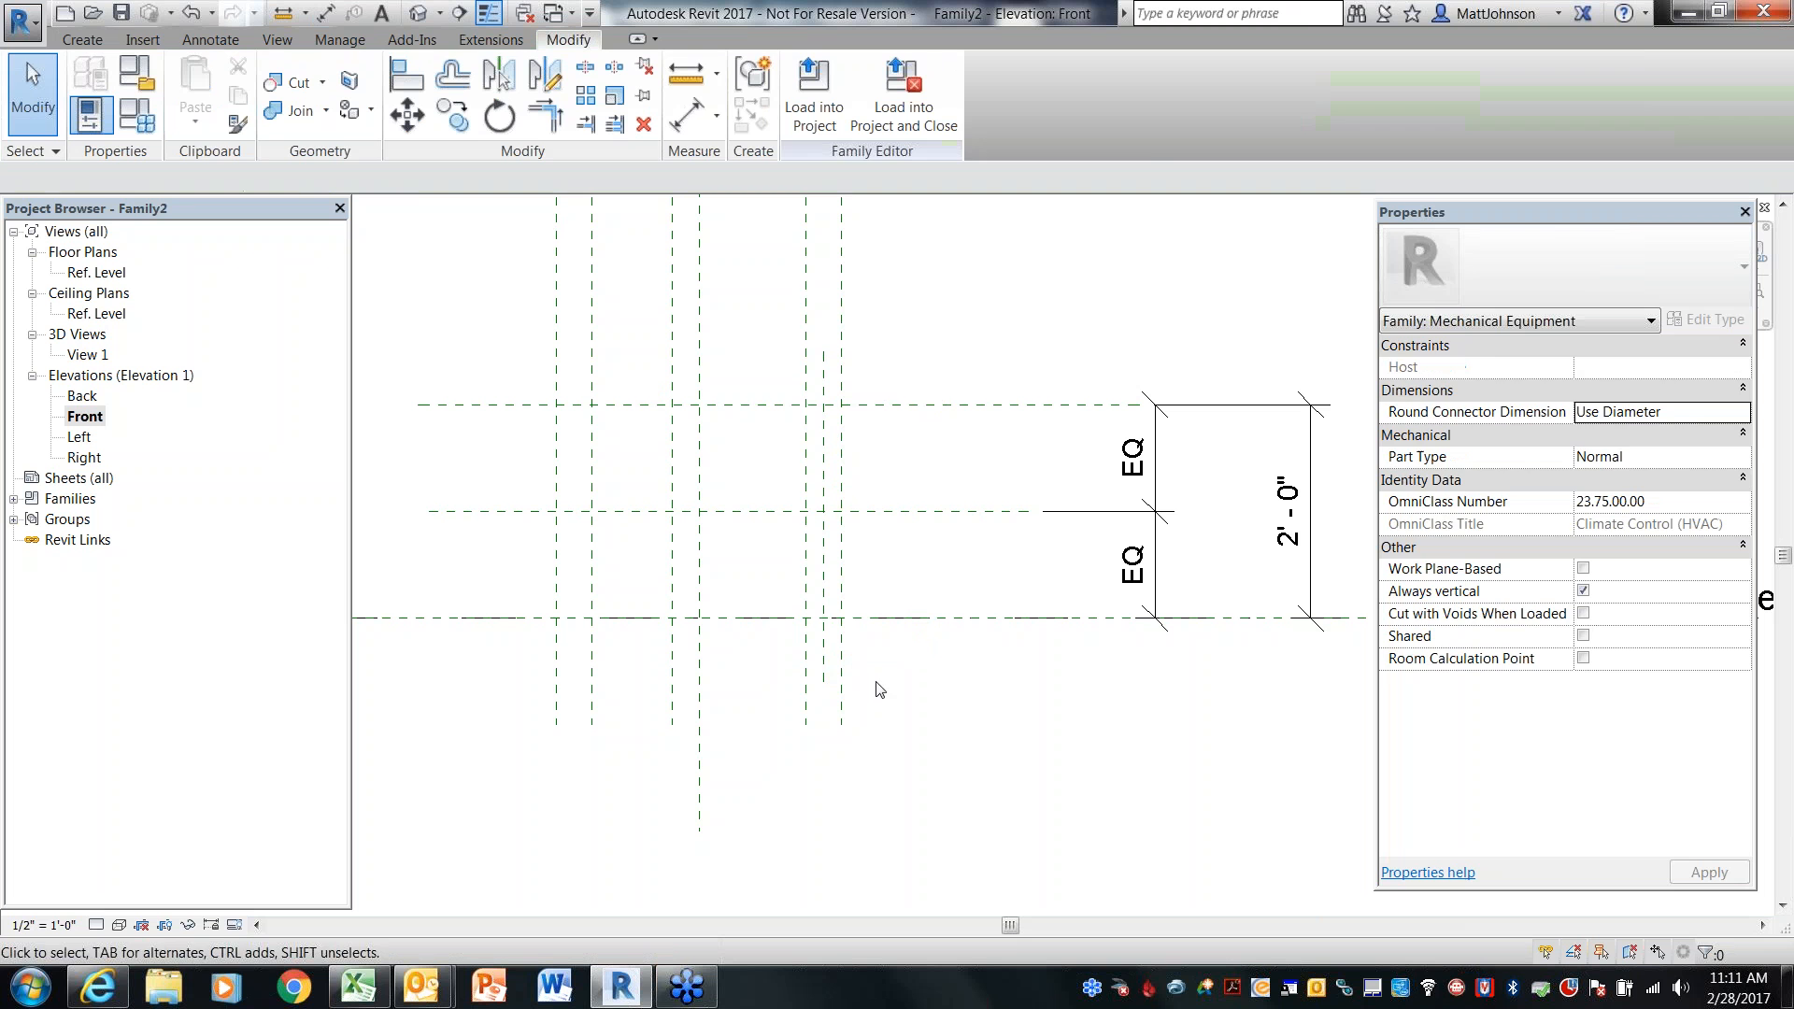
# Dimension the three right-hand vertical planes in a chain and set the spacing to equal
pyautogui.press('d')
pyautogui.press('i')
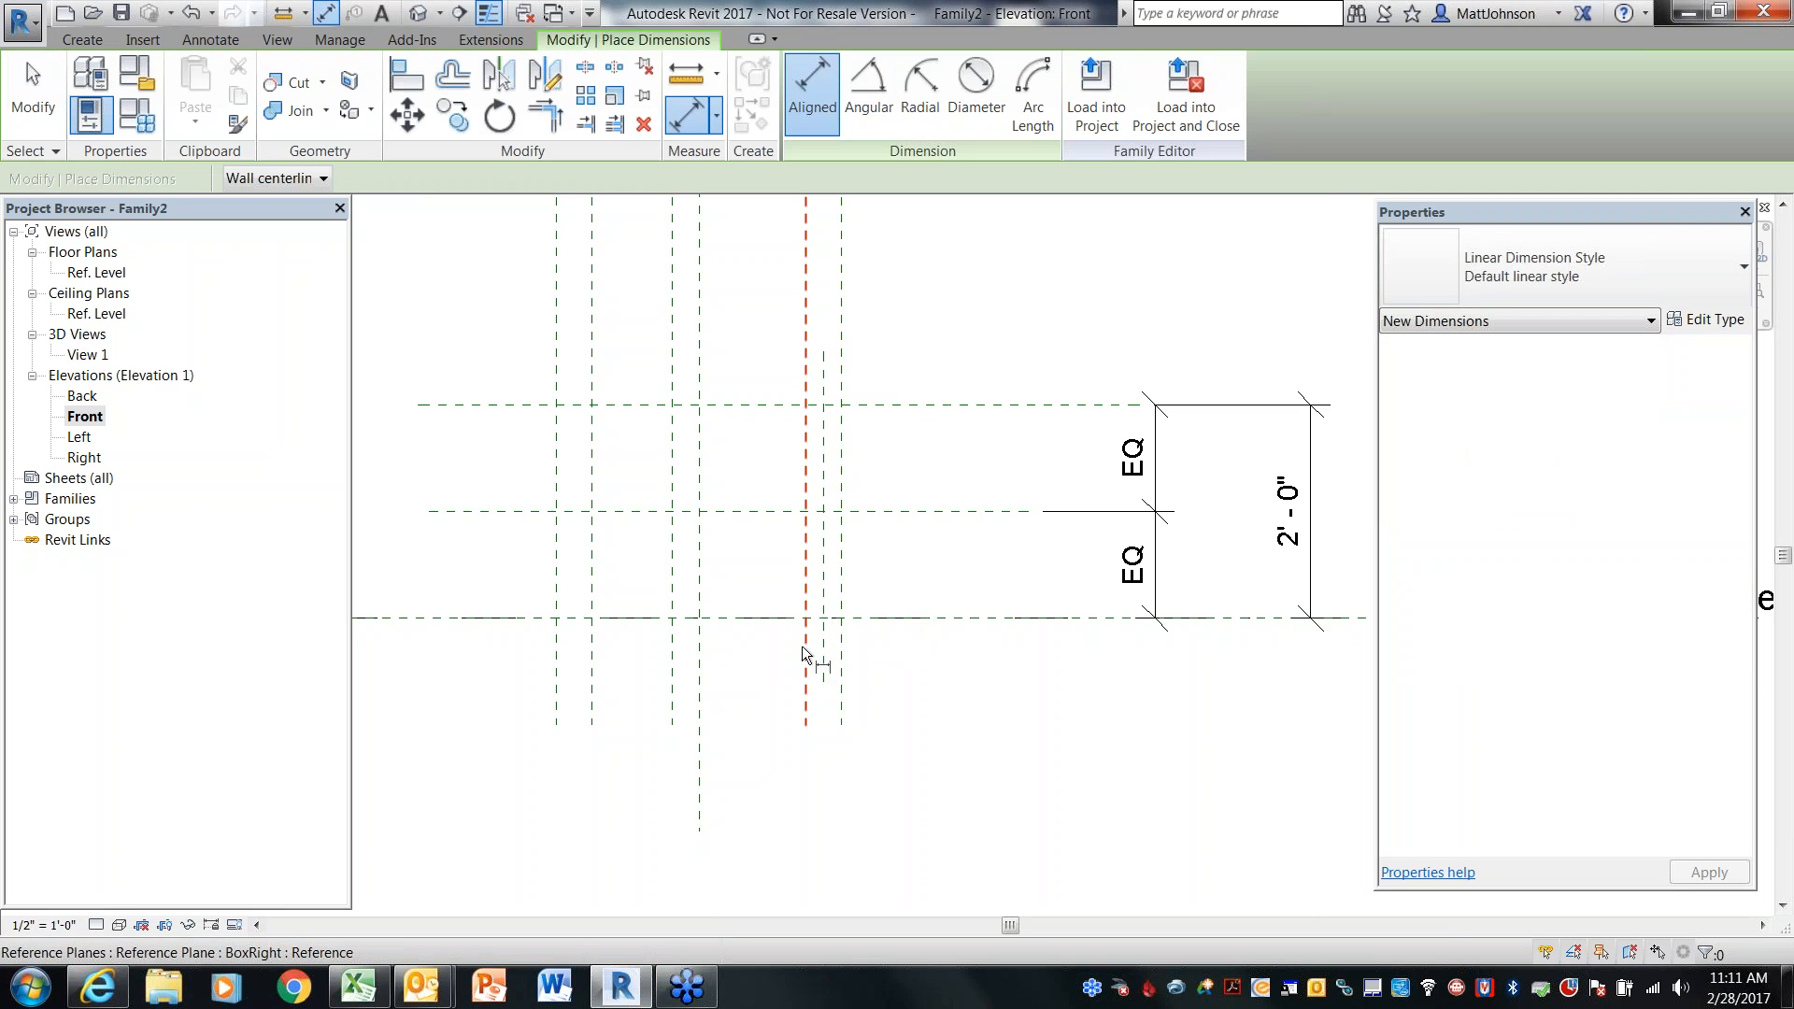
pyautogui.click(806, 646)
pyautogui.click(822, 654)
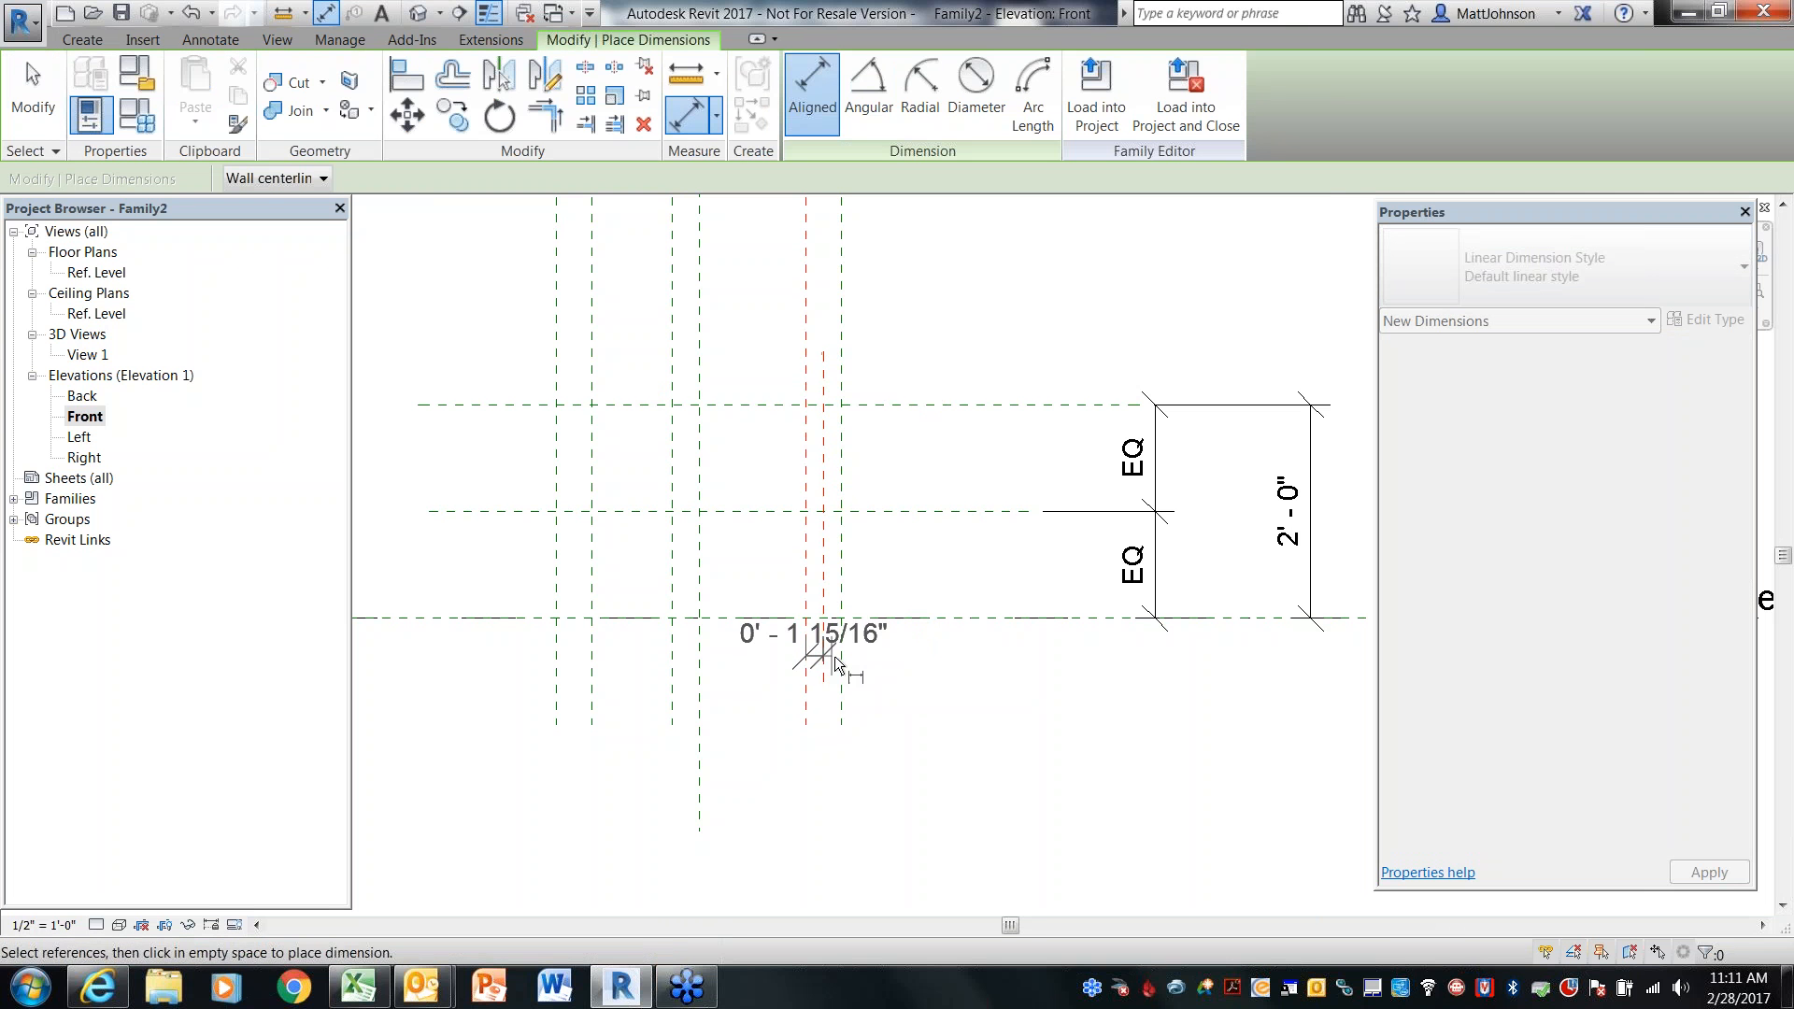
pyautogui.click(843, 664)
pyautogui.click(943, 829)
pyautogui.moveTo(947, 701); pyautogui.dragTo(981, 500, button='middle')
pyautogui.click(857, 737)
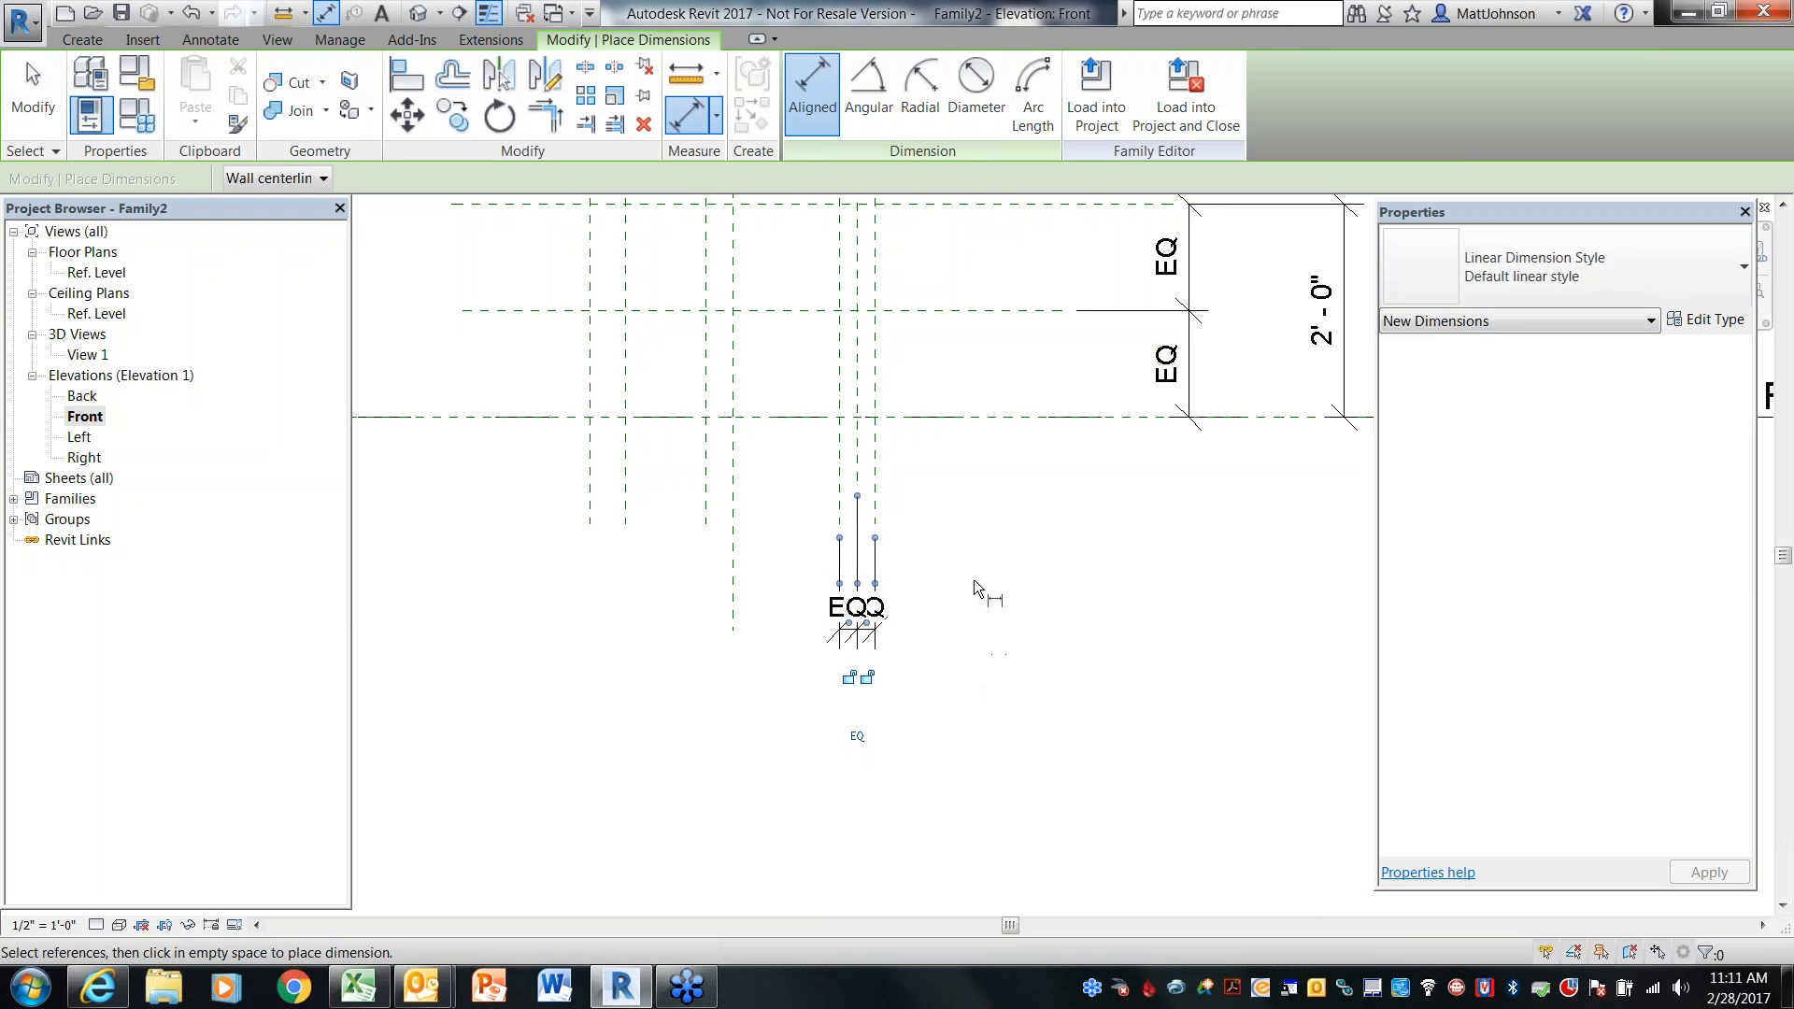
pyautogui.press('Escape')
pyautogui.moveTo(966, 386); pyautogui.dragTo(981, 529, button='middle')
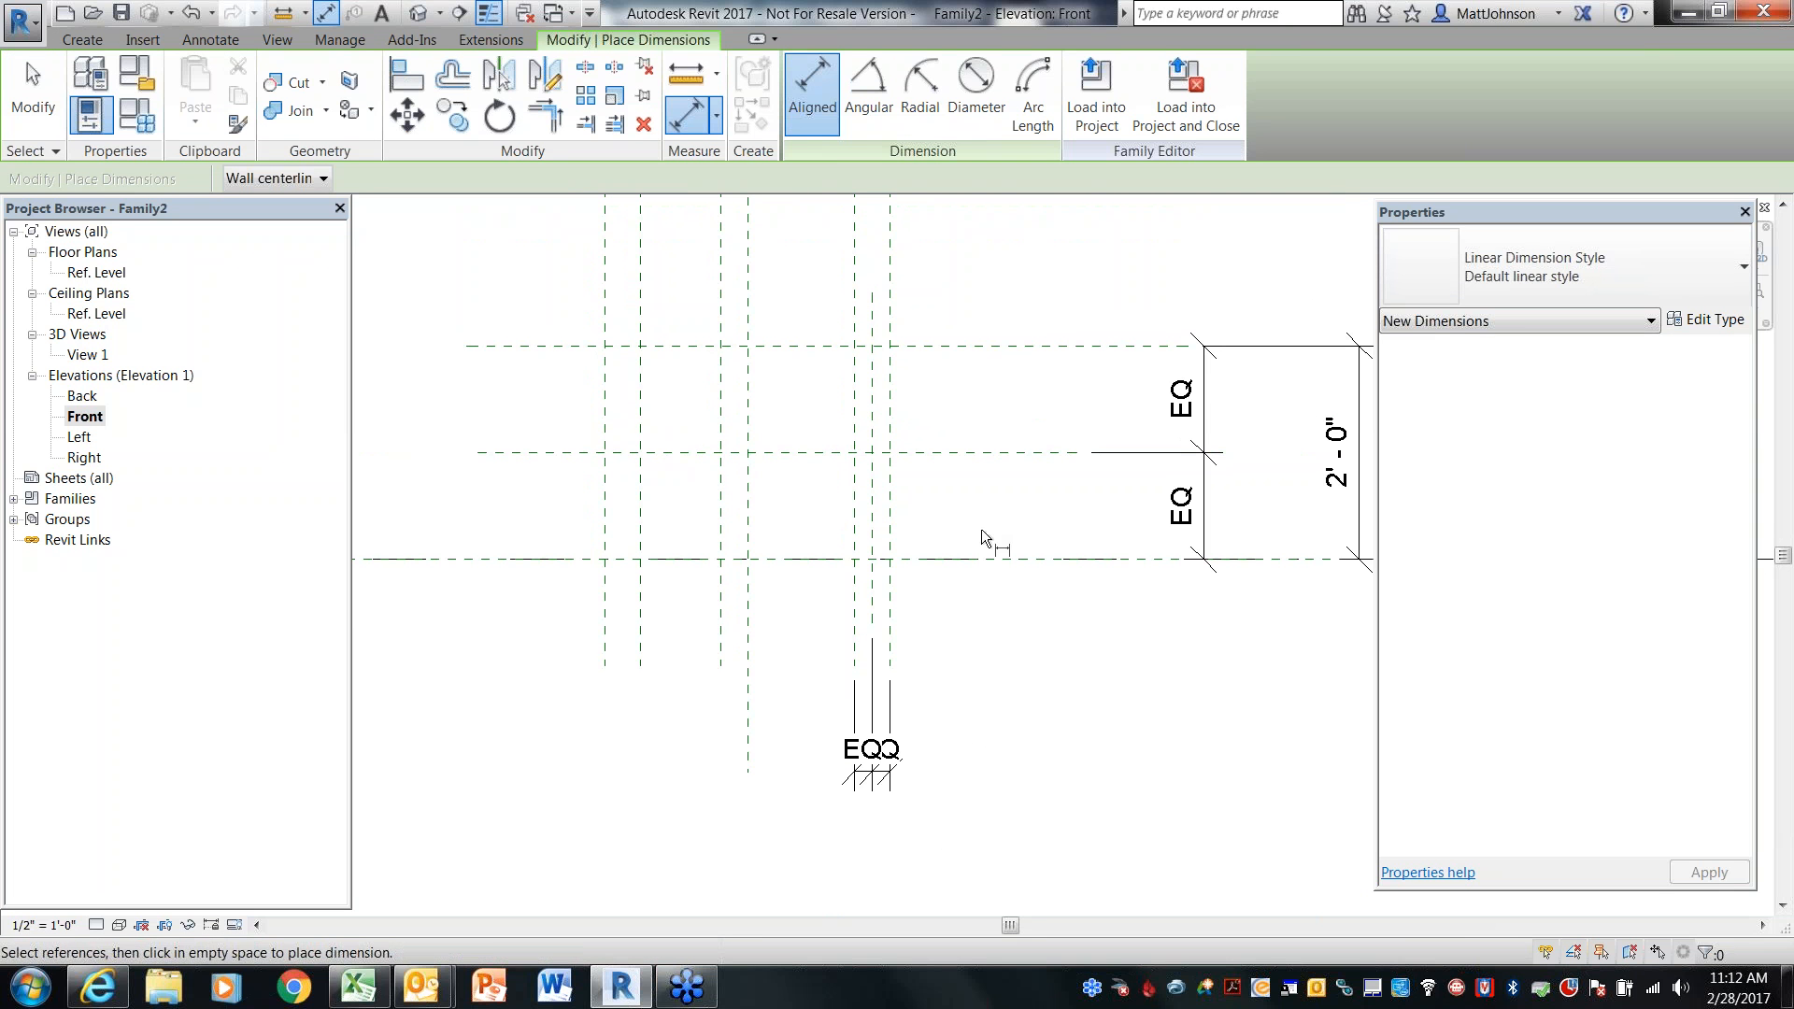
pyautogui.press('Escape')
# Name the middle horizontal reference plane BoxCL
pyautogui.click(889, 297)
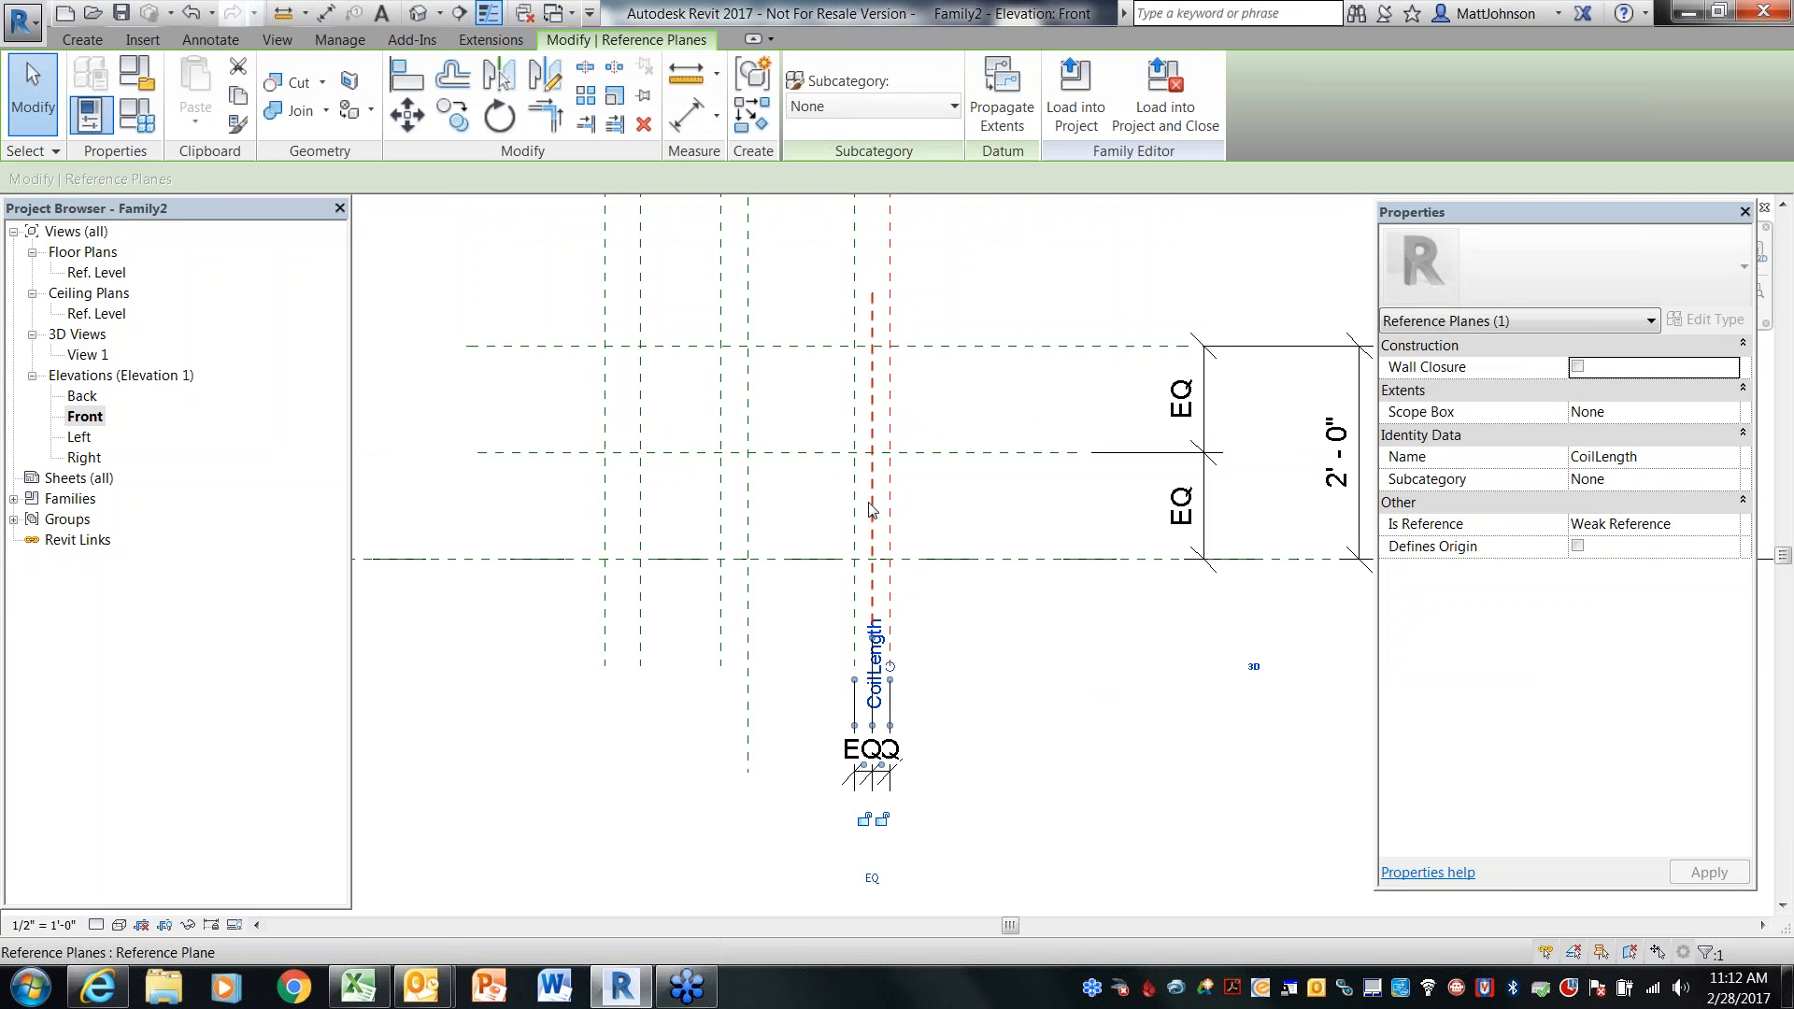
pyautogui.click(915, 484)
pyautogui.click(929, 454)
pyautogui.click(1019, 479)
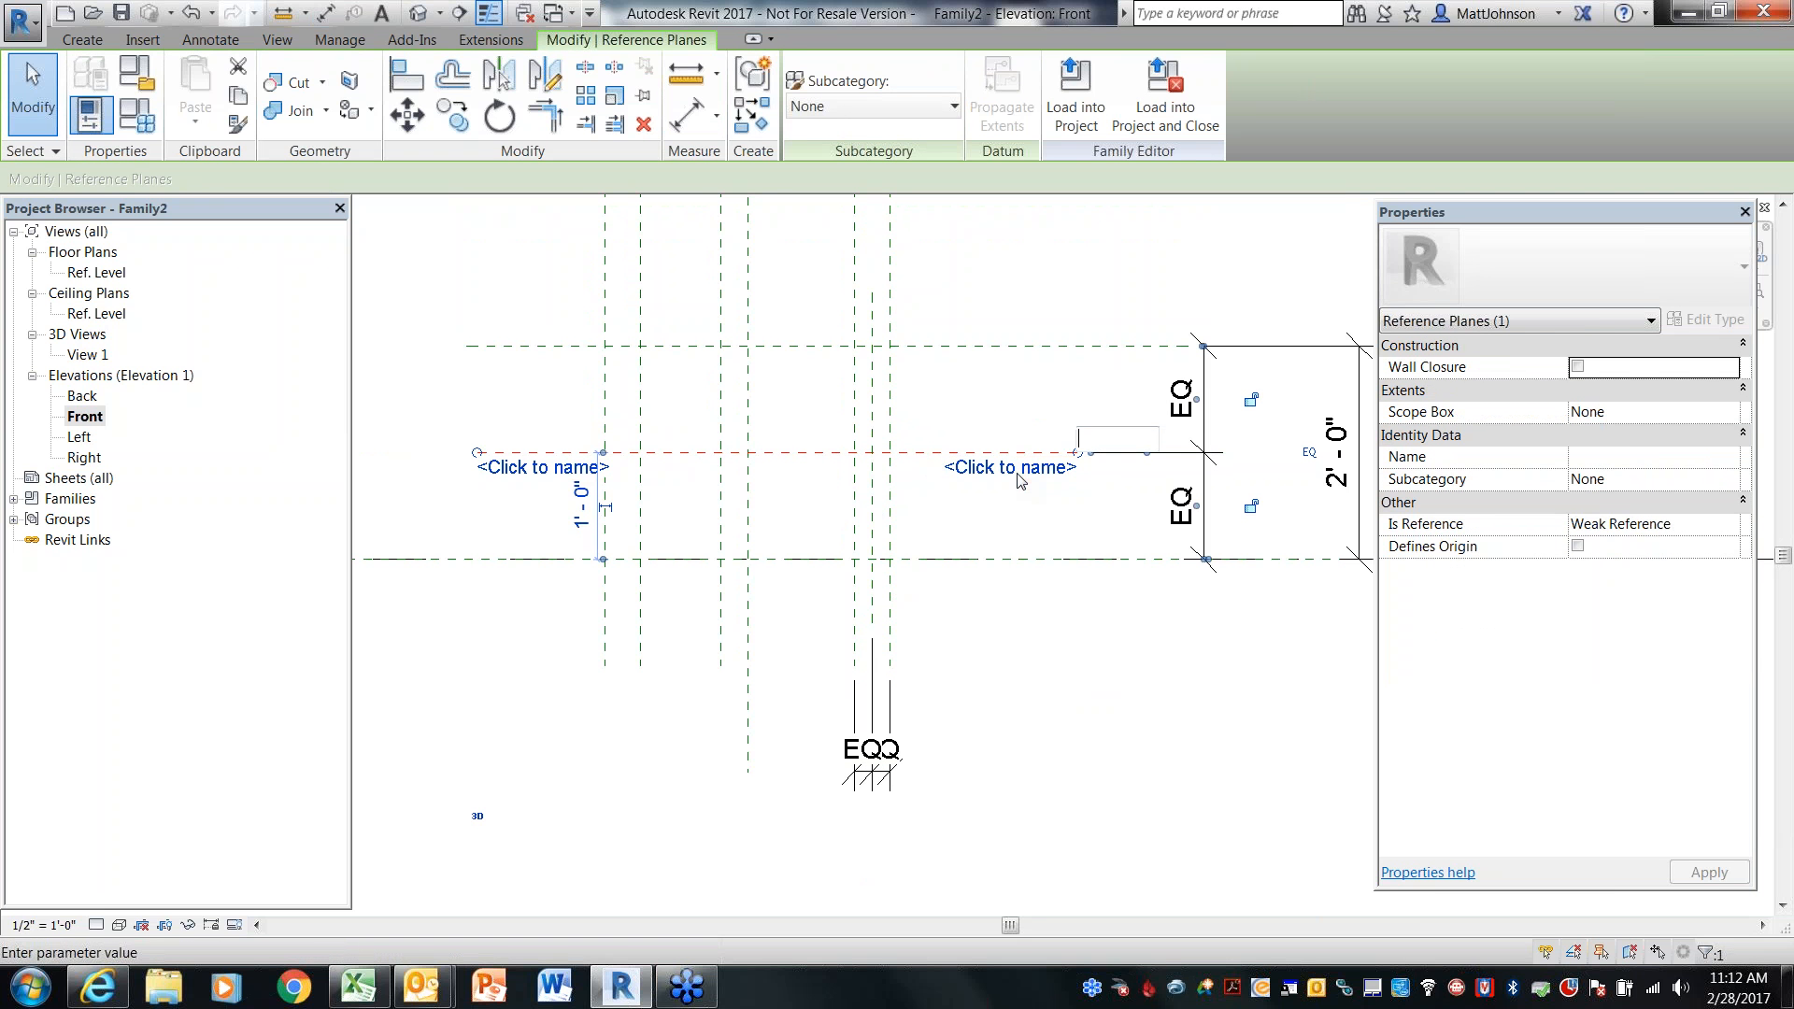
pyautogui.write('BoxCL')
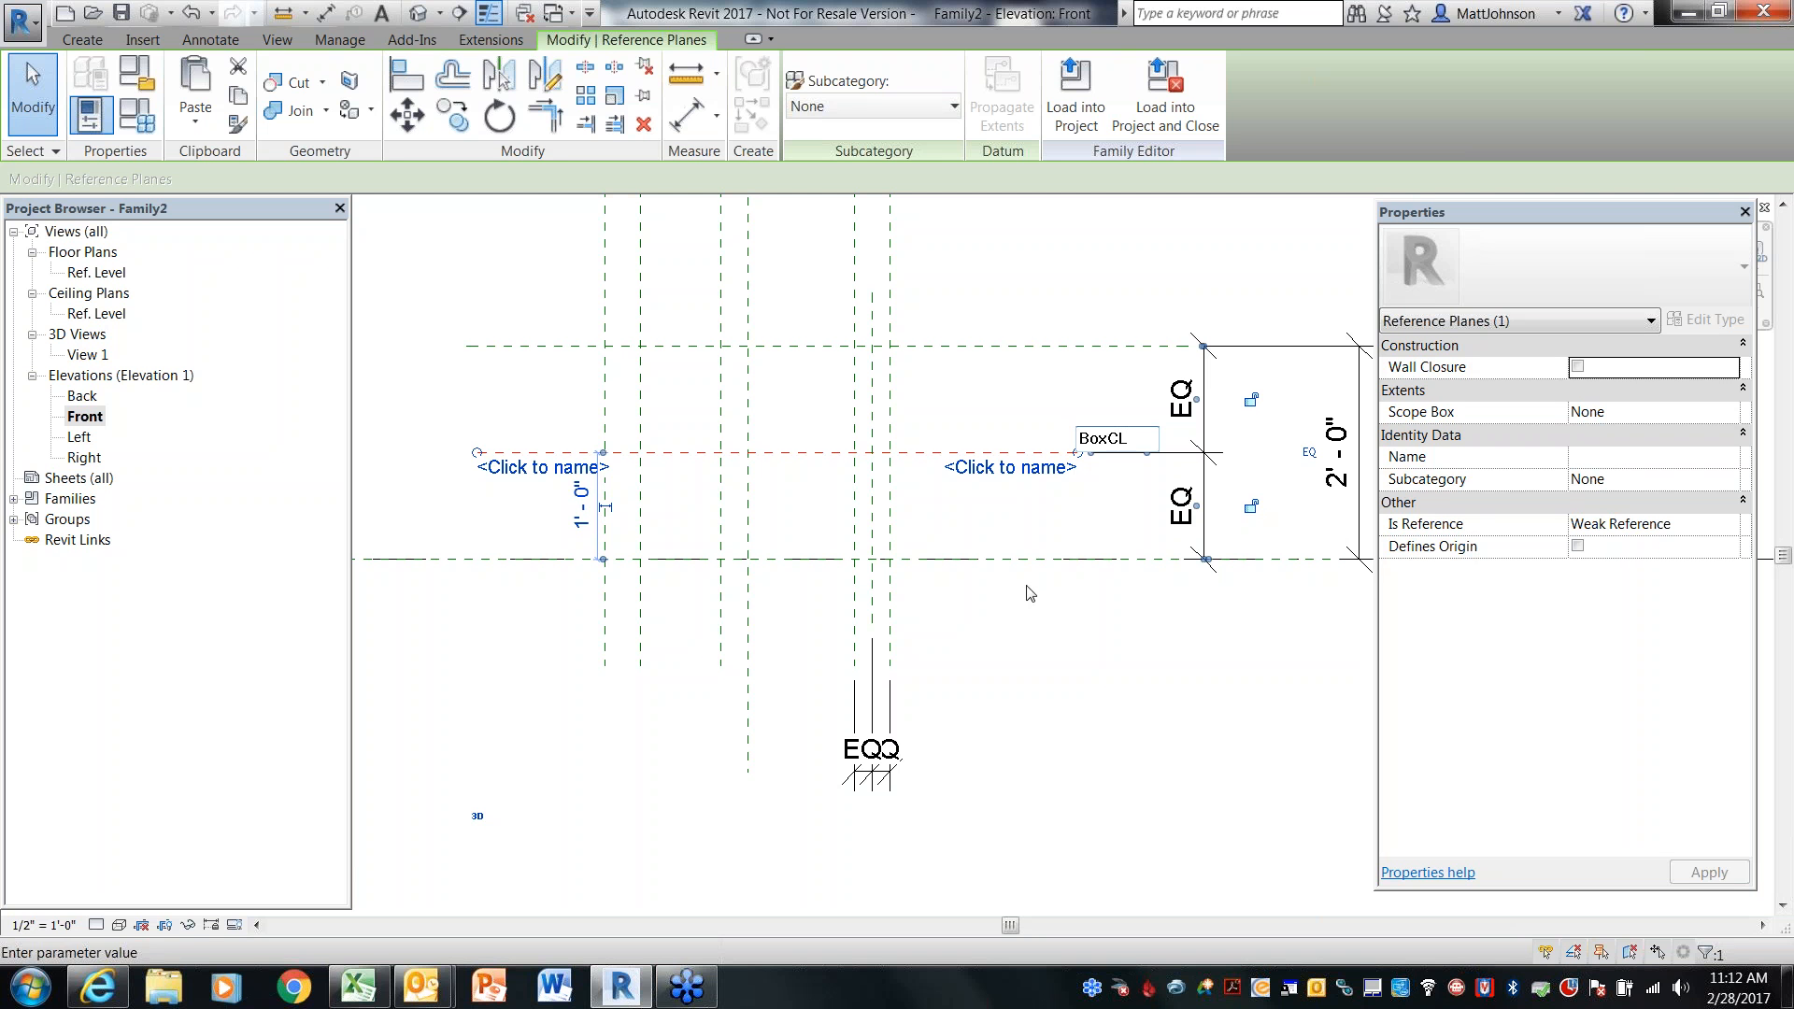
pyautogui.press('Return')
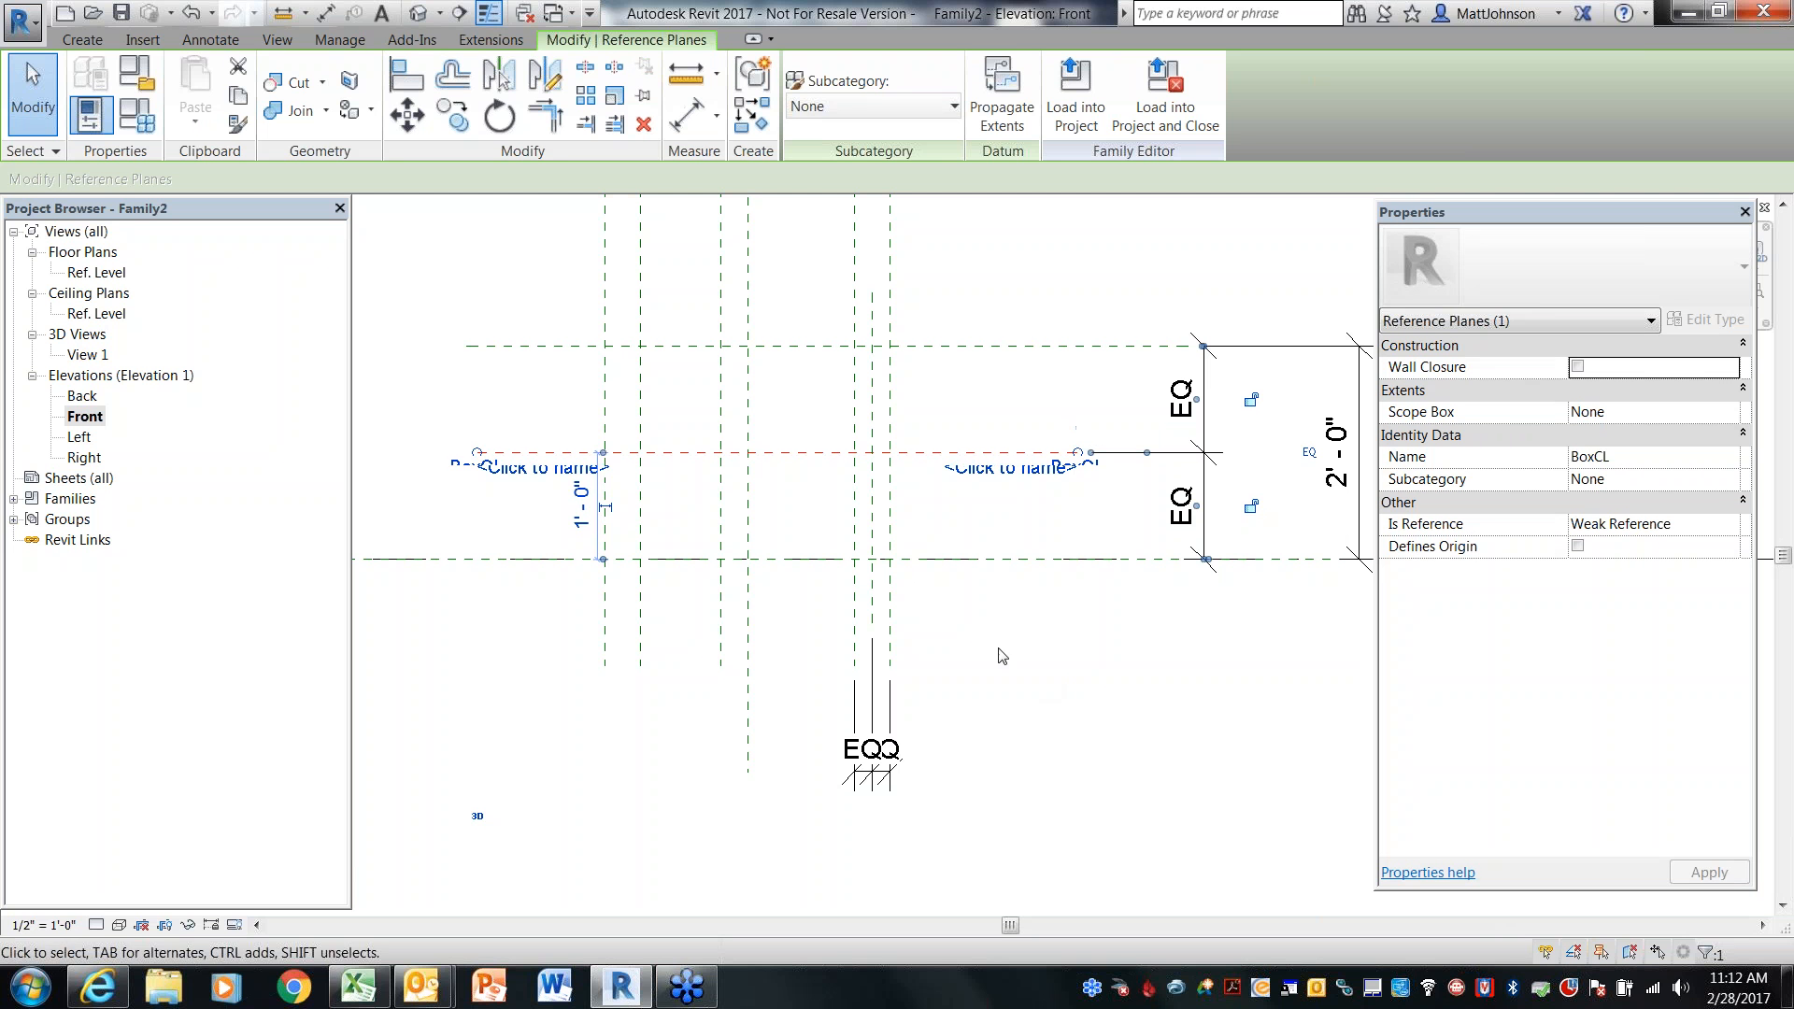
# Name the middle of the three right-hand vertical reference planes PipeCL
pyautogui.click(885, 536)
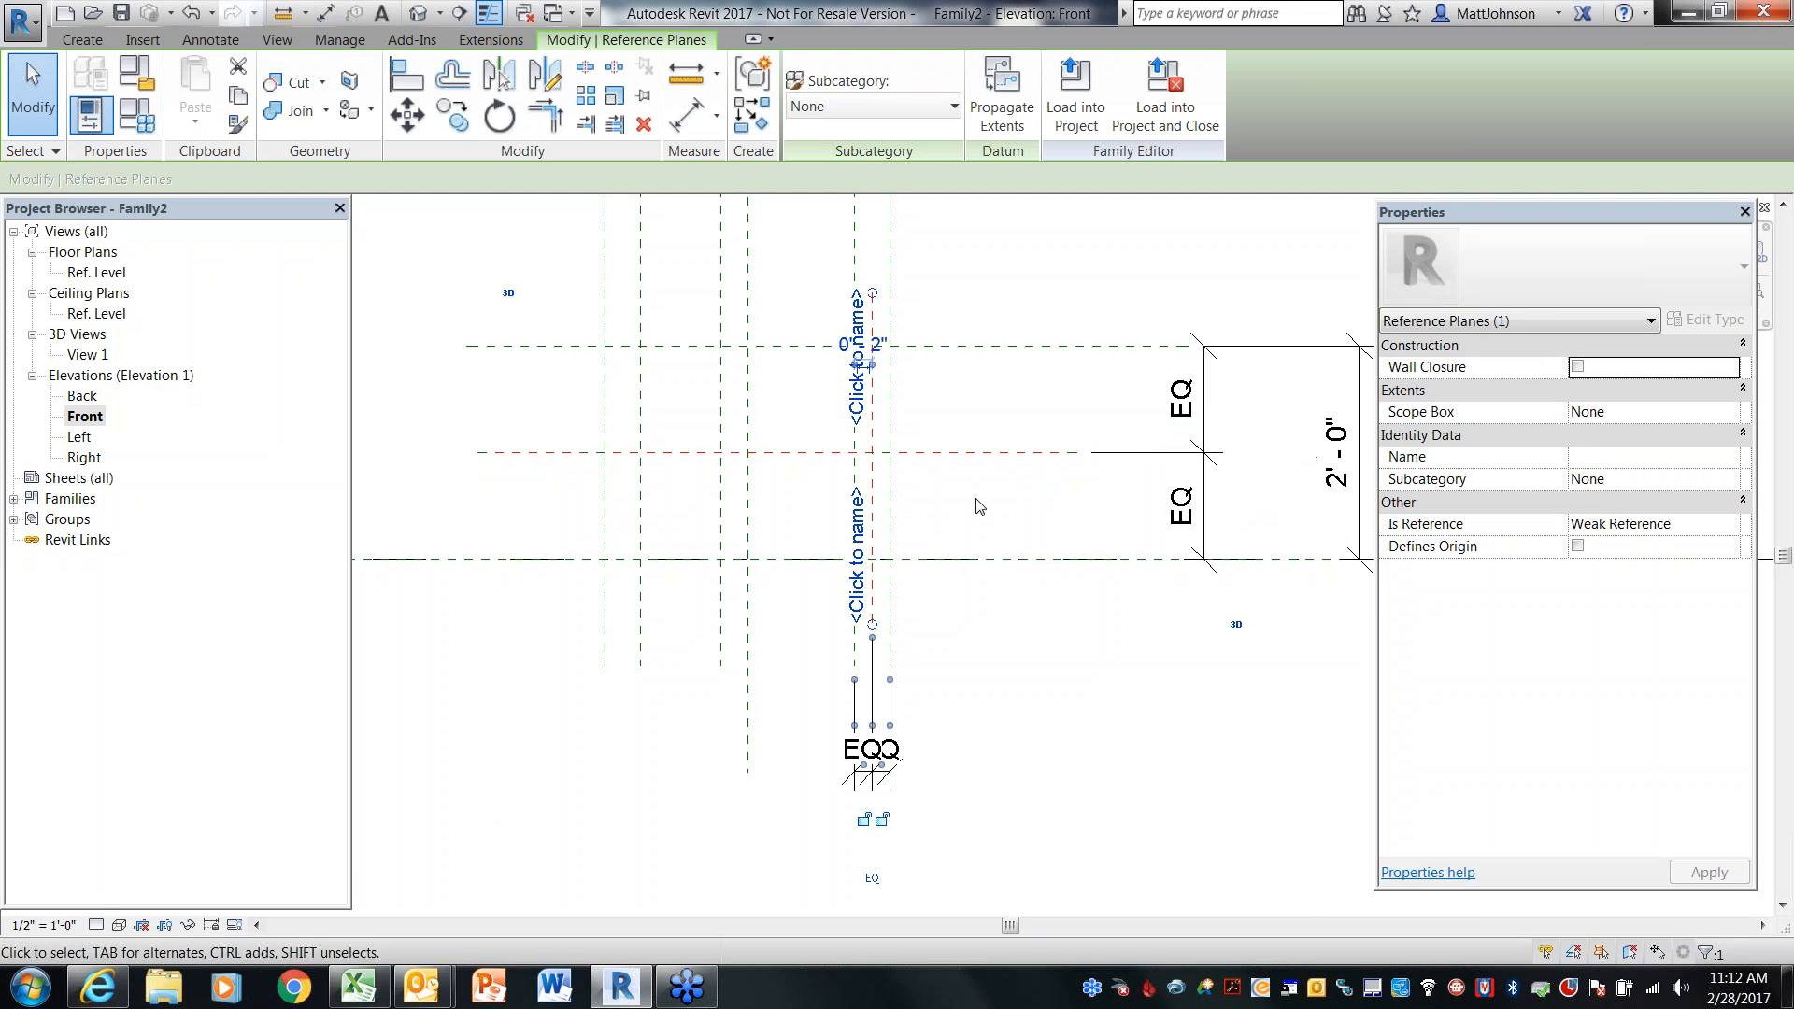
pyautogui.click(858, 564)
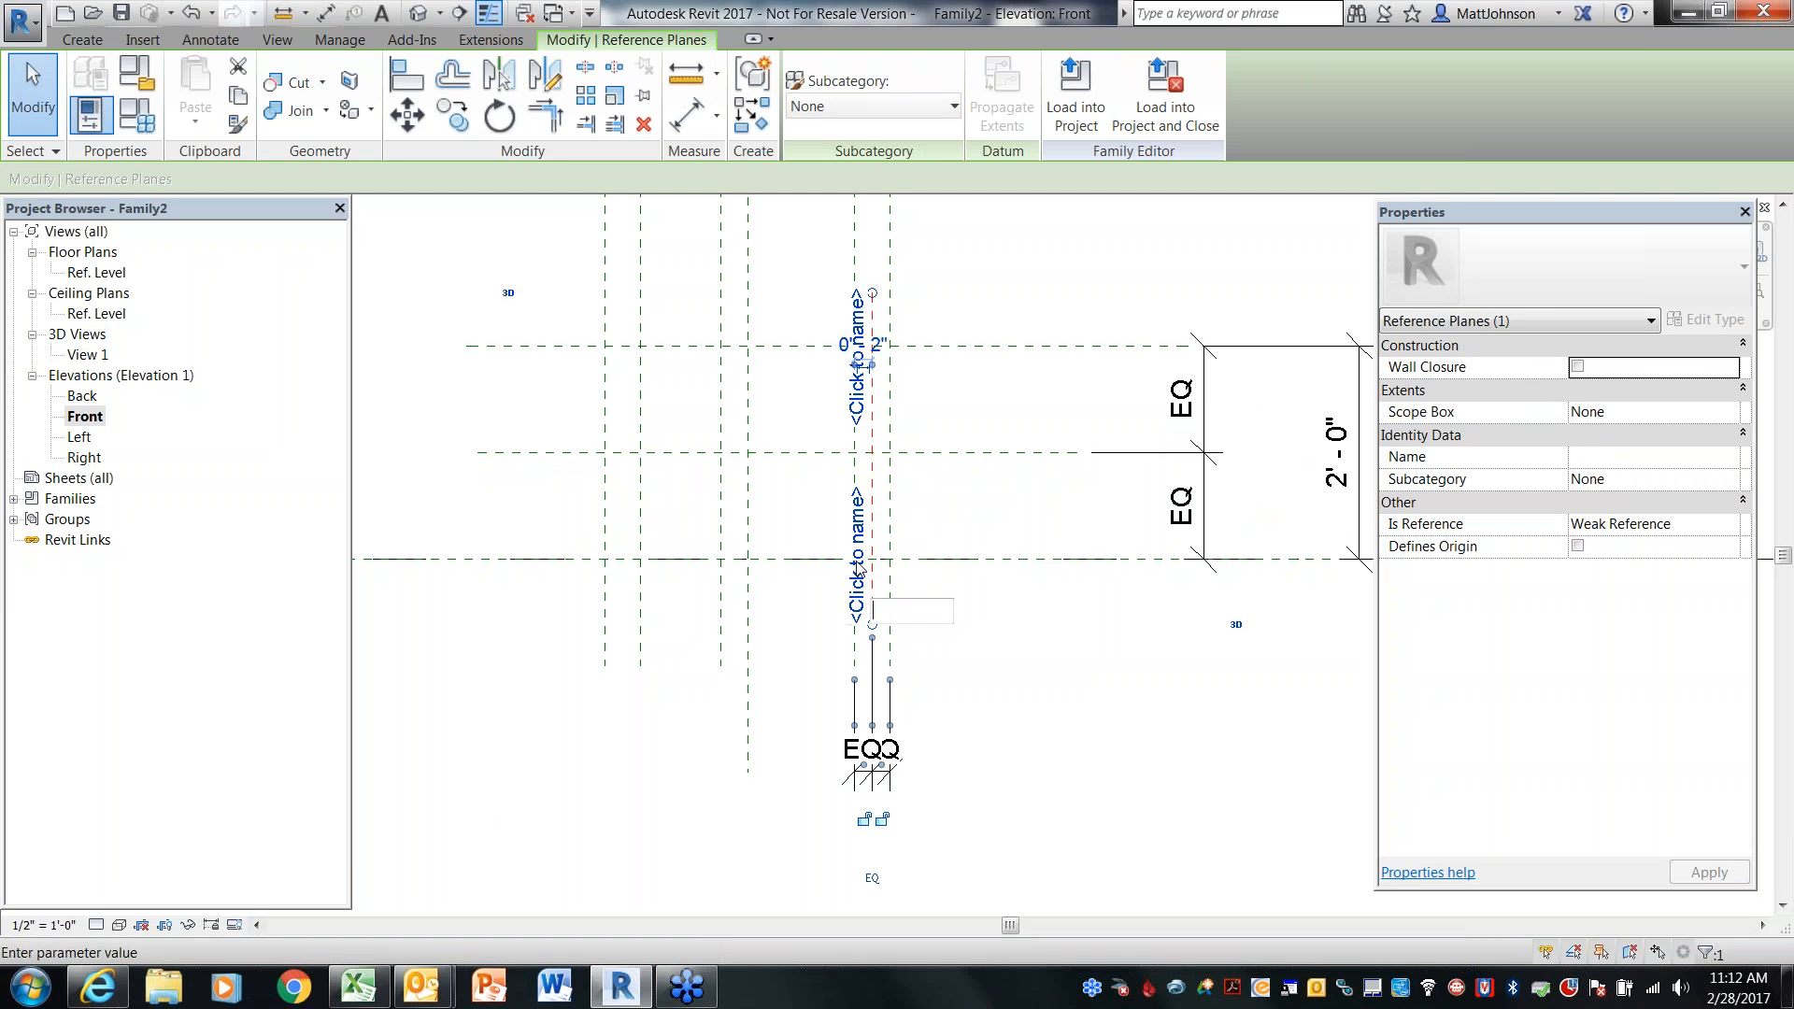
pyautogui.write('PipeCL')
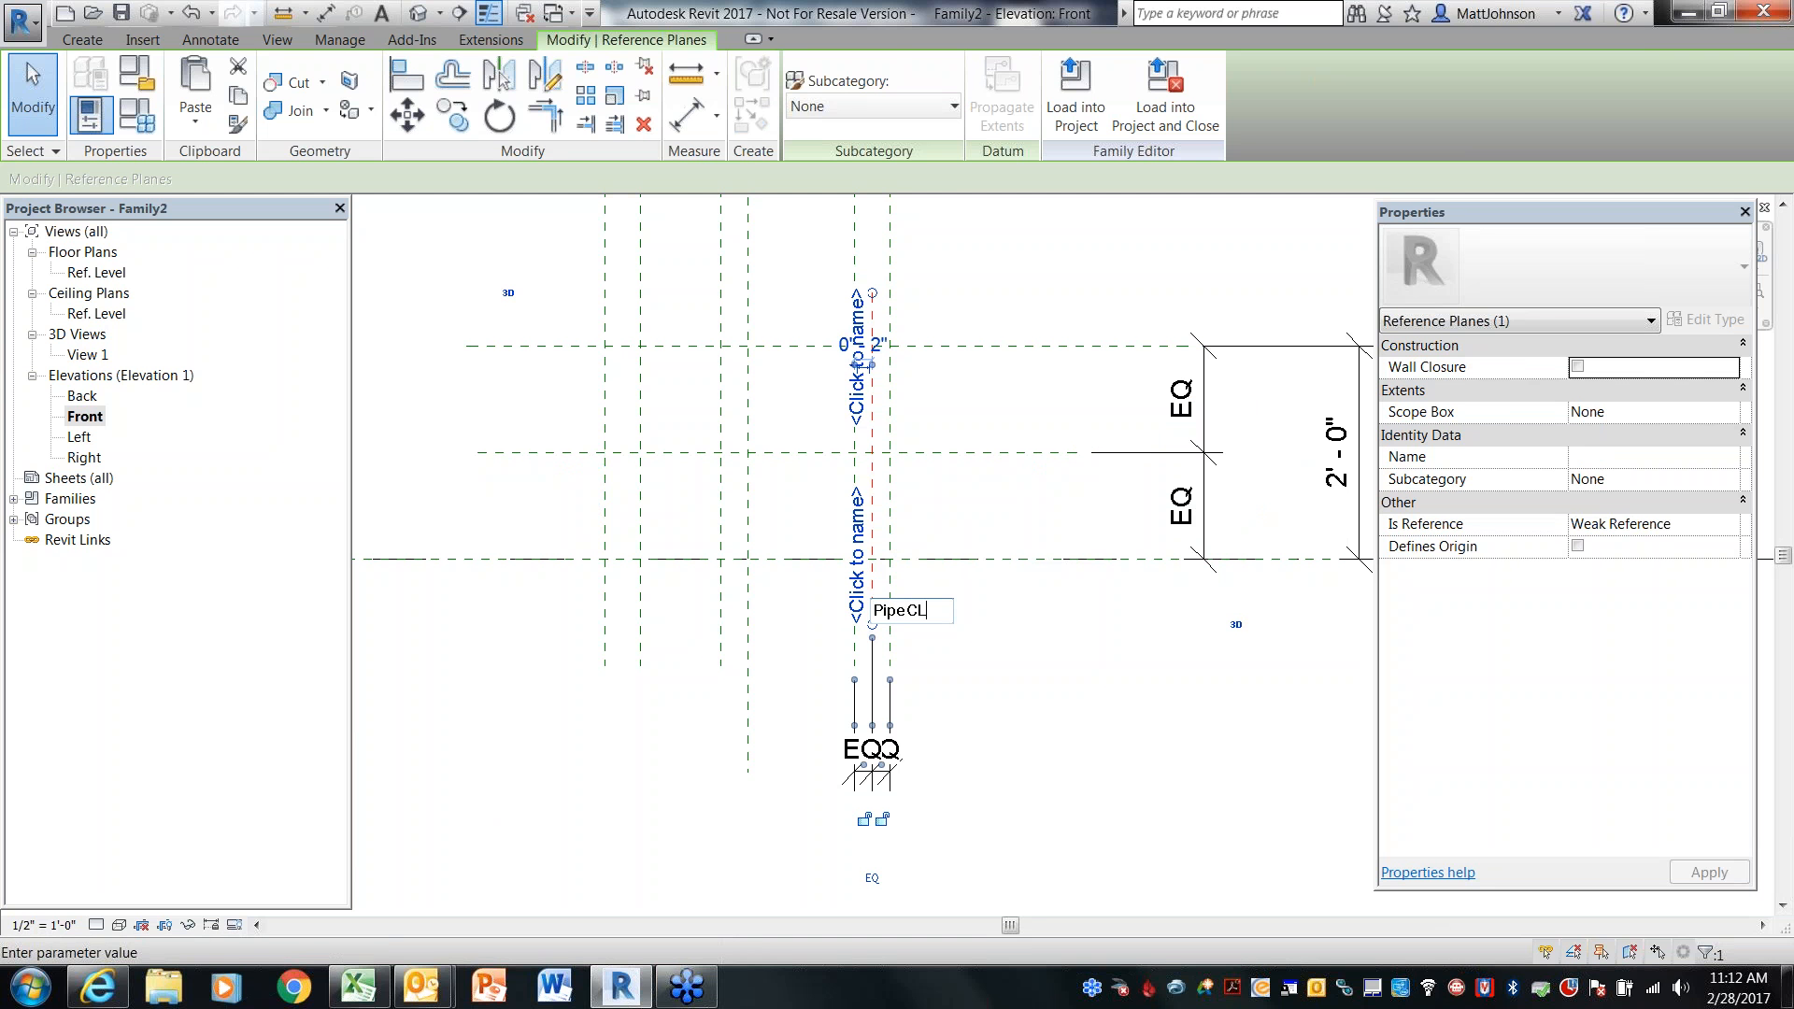
pyautogui.click(1062, 643)
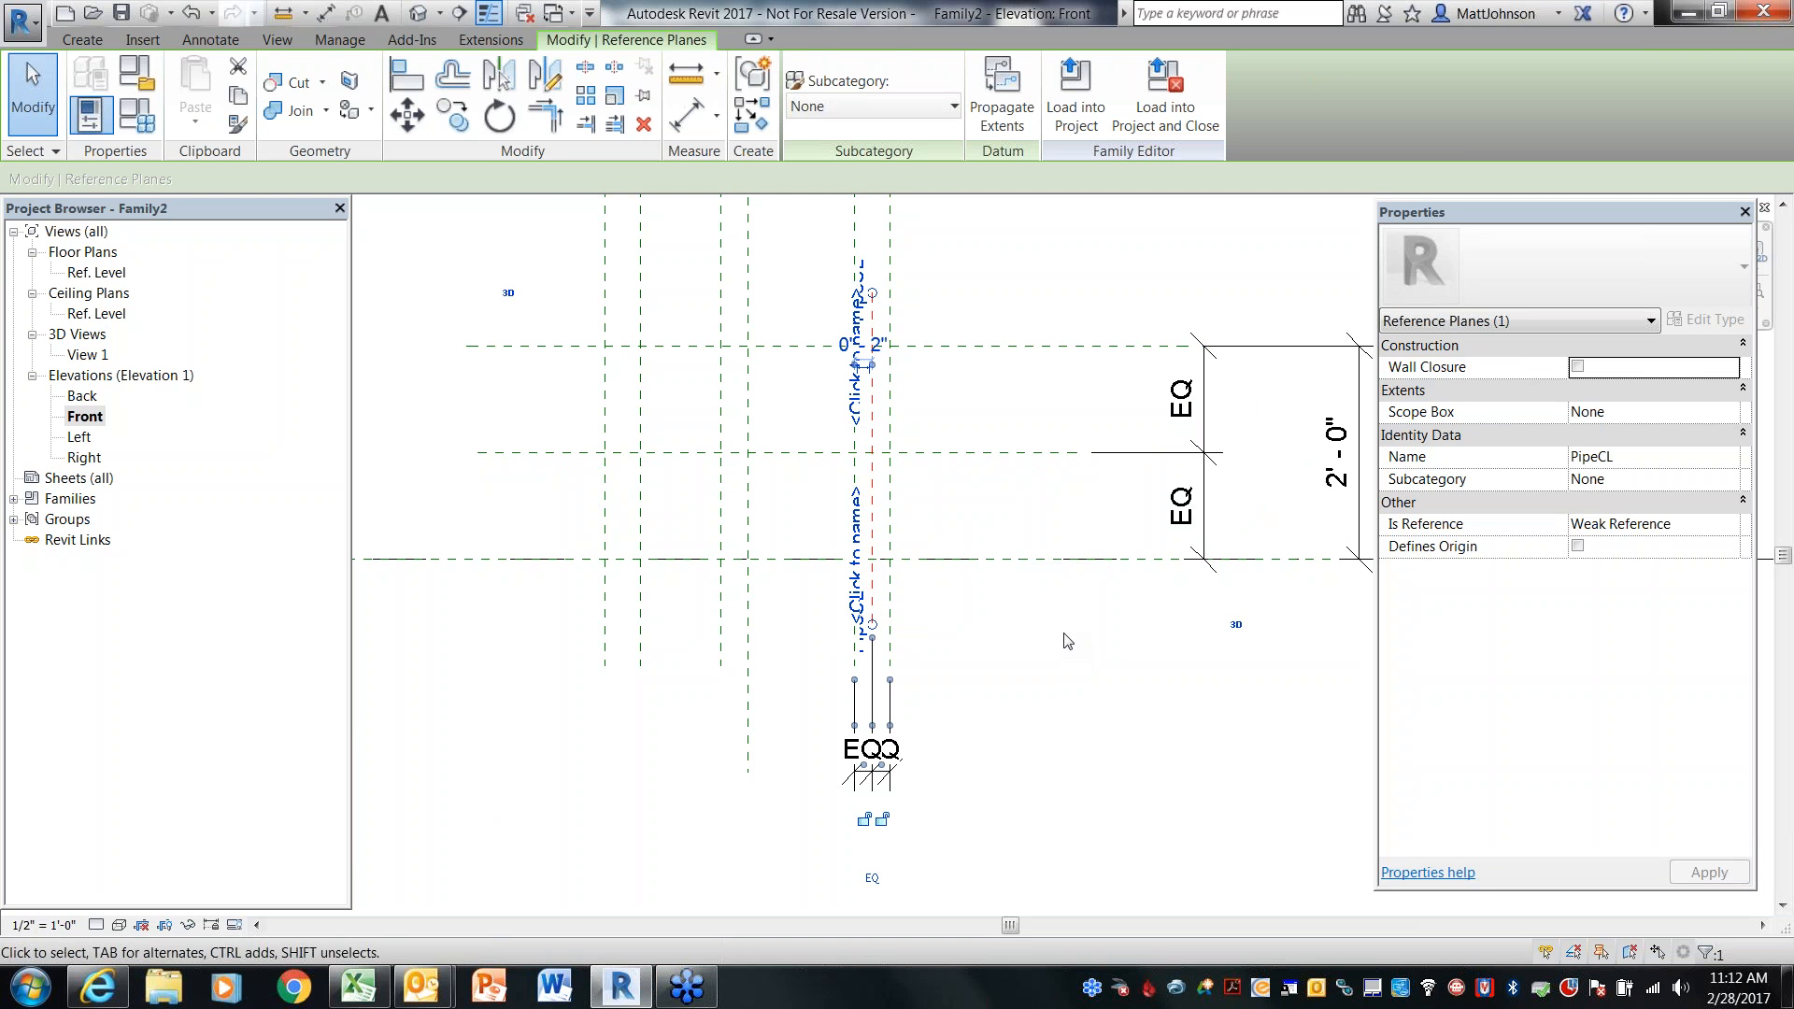
pyautogui.click(1056, 642)
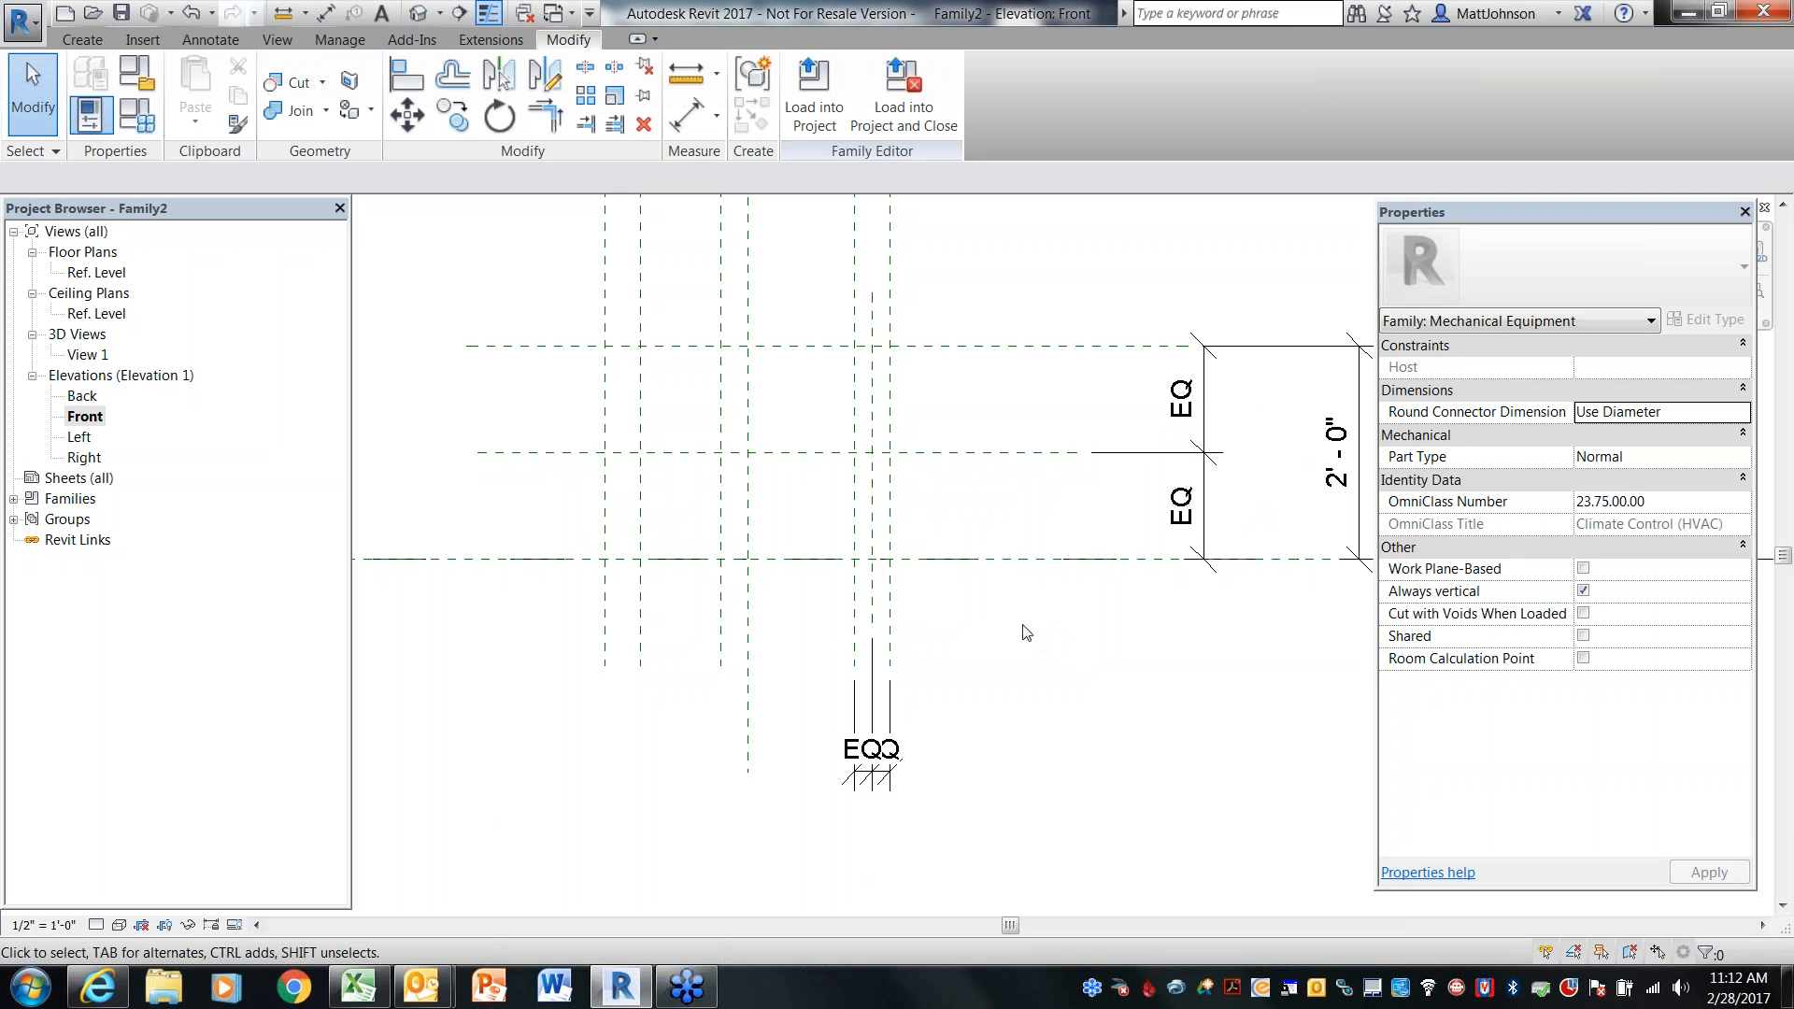
# Draw two short horizontal reference planes, one between the top plane and BoxCL and one between BoxCL and the Ref. Level
pyautogui.click(82, 39)
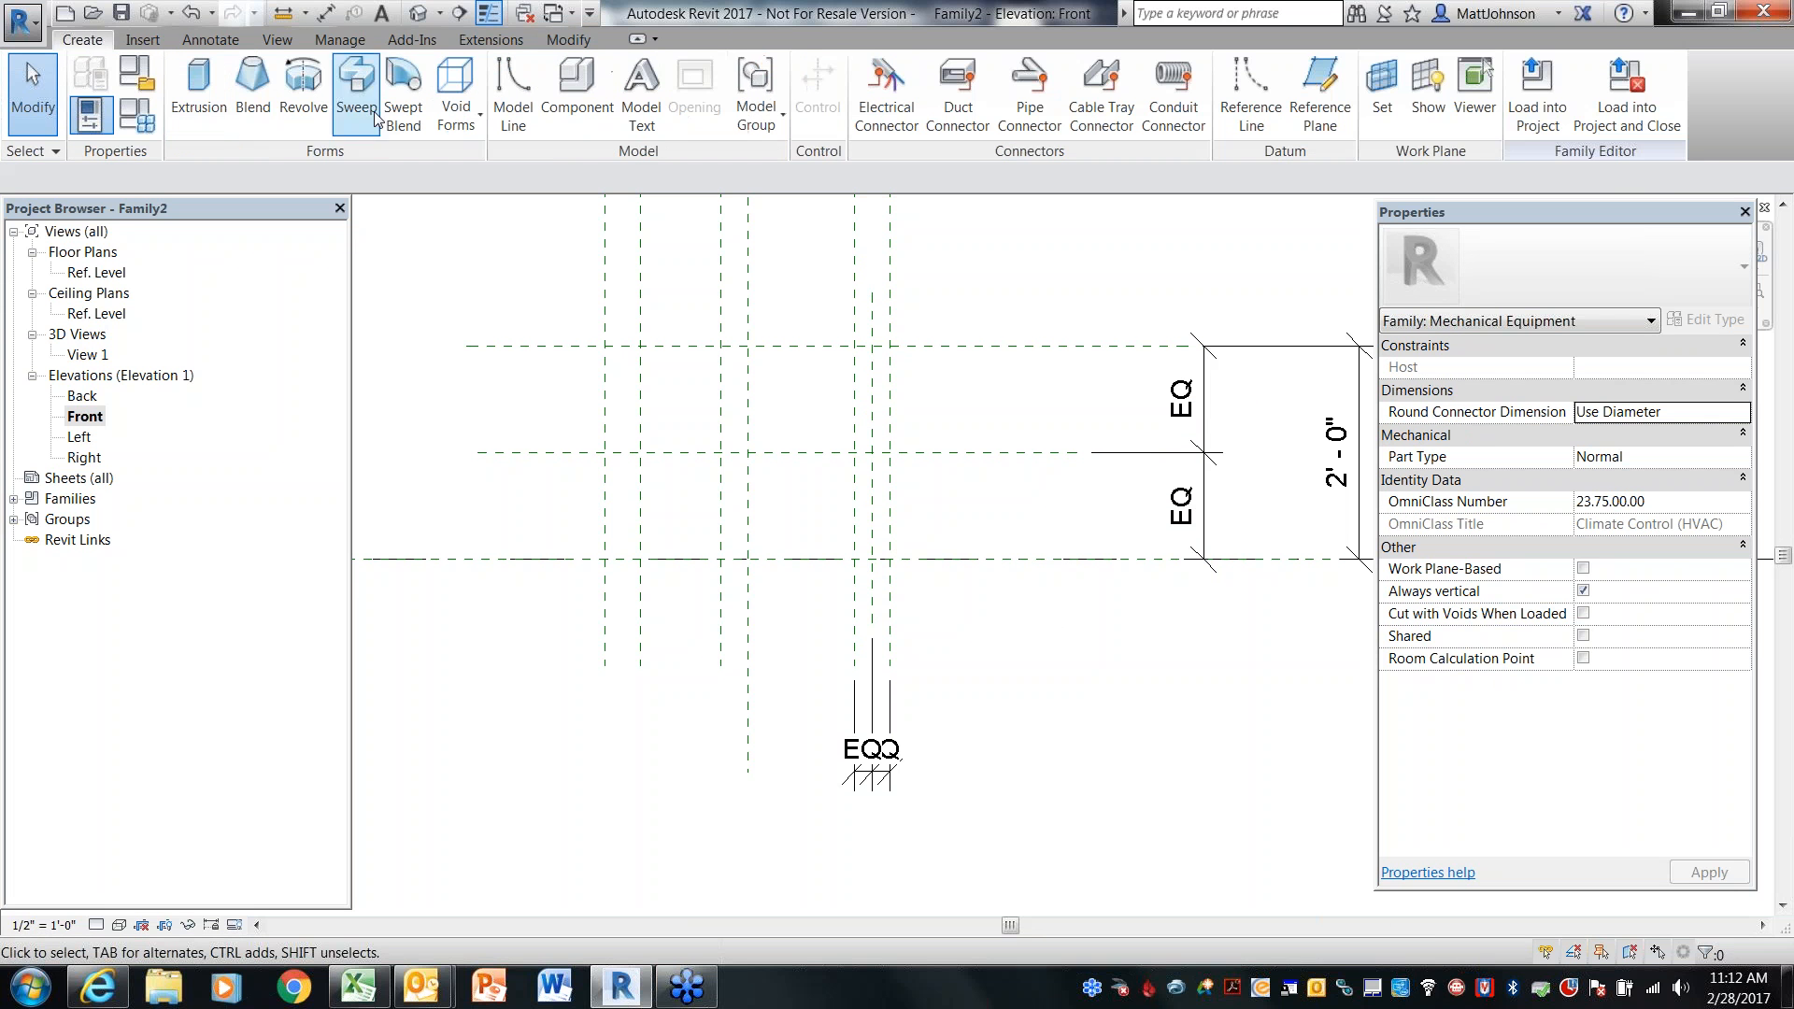
pyautogui.click(1320, 93)
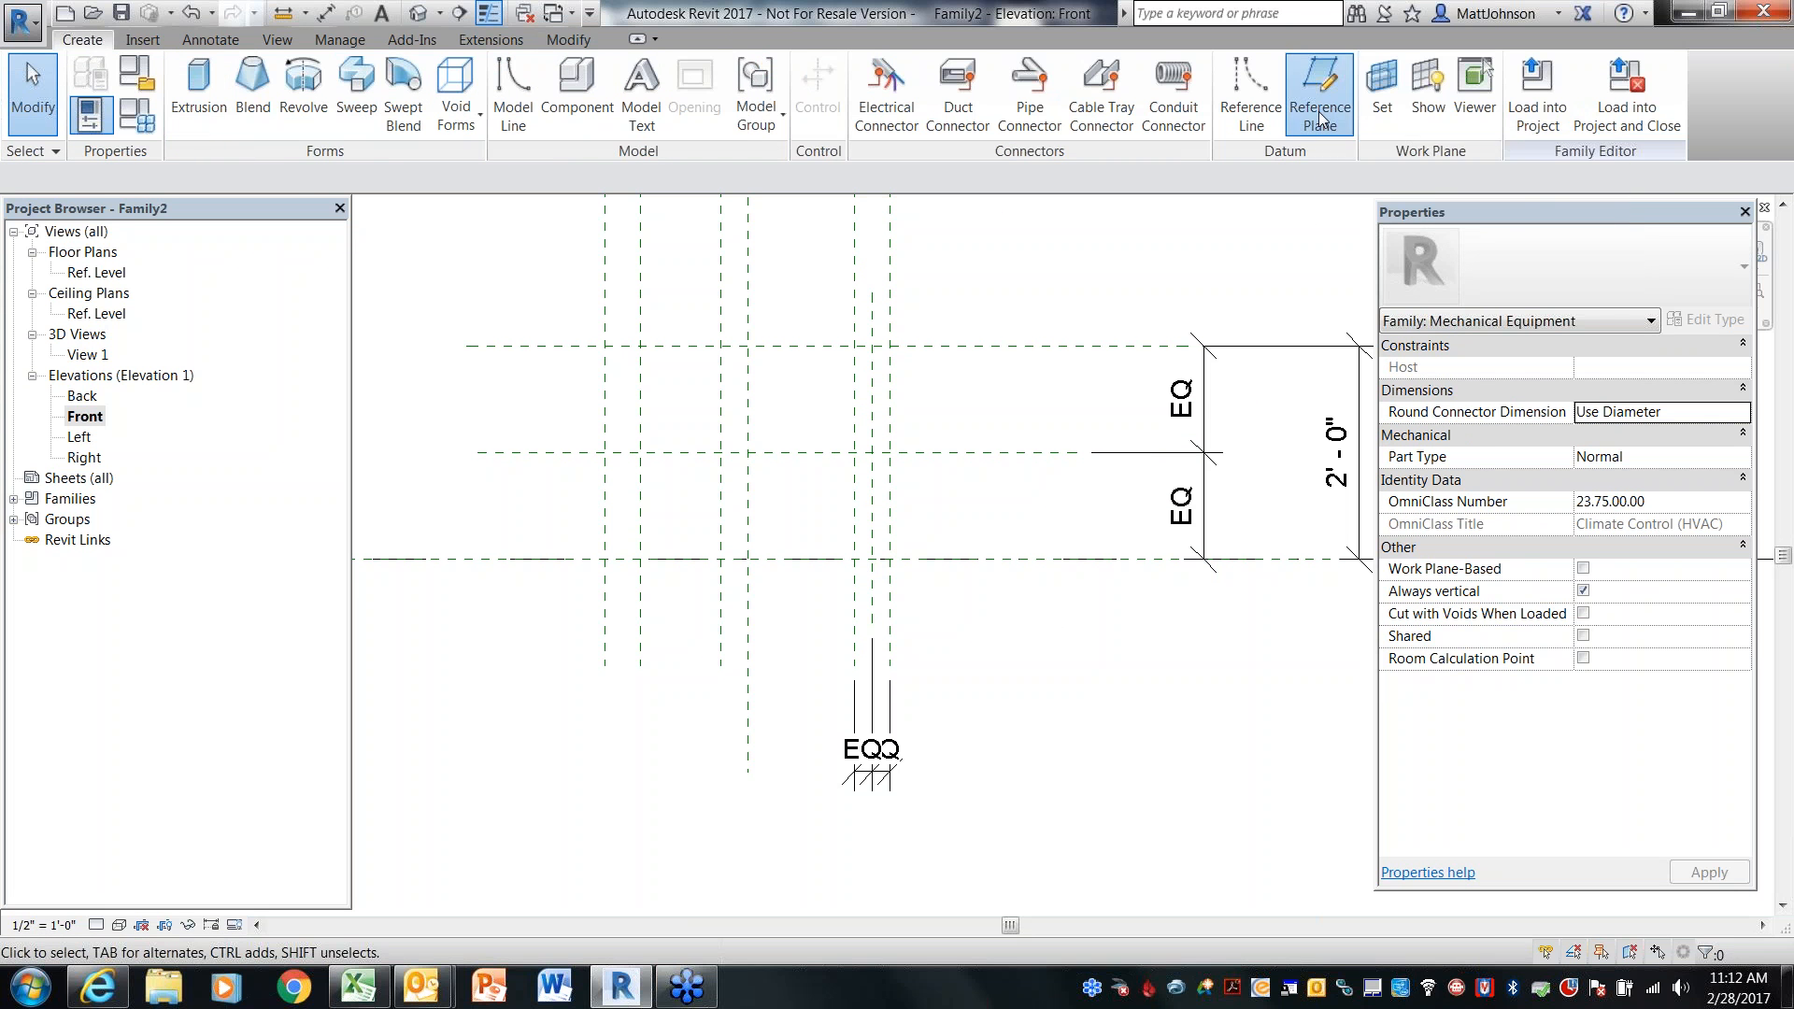
pyautogui.click(812, 506)
pyautogui.click(961, 506)
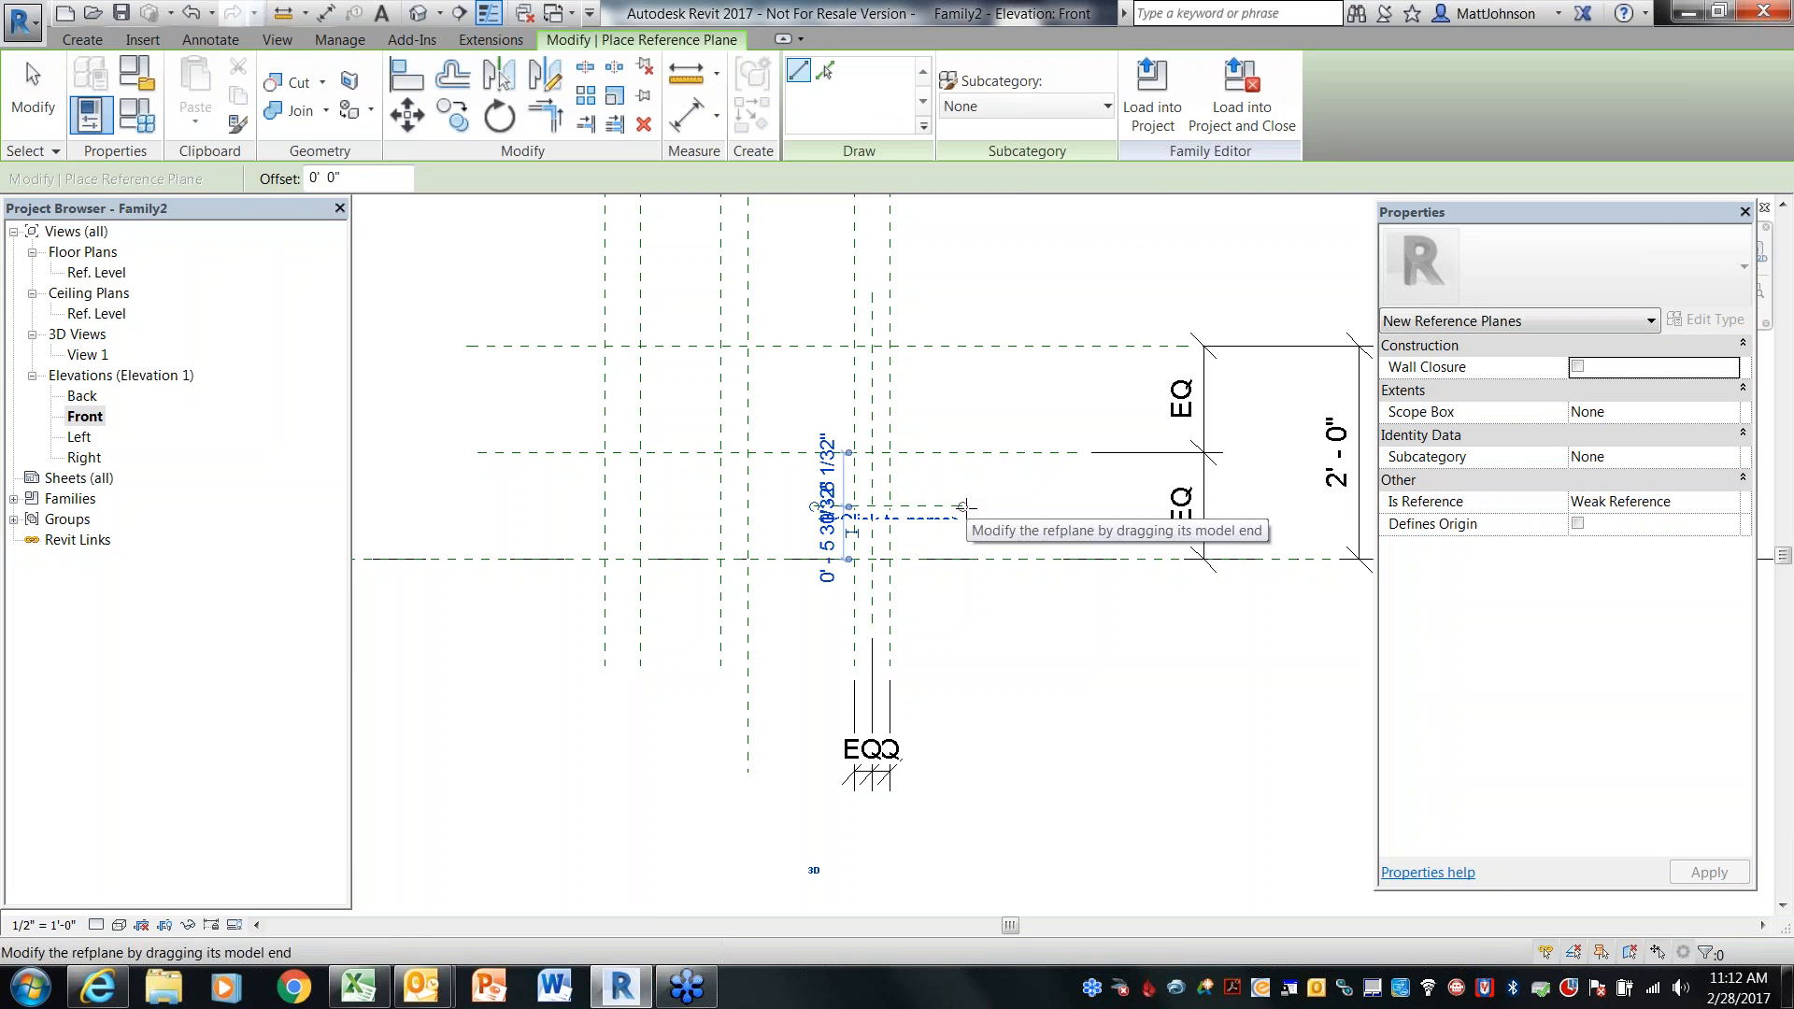
pyautogui.click(846, 402)
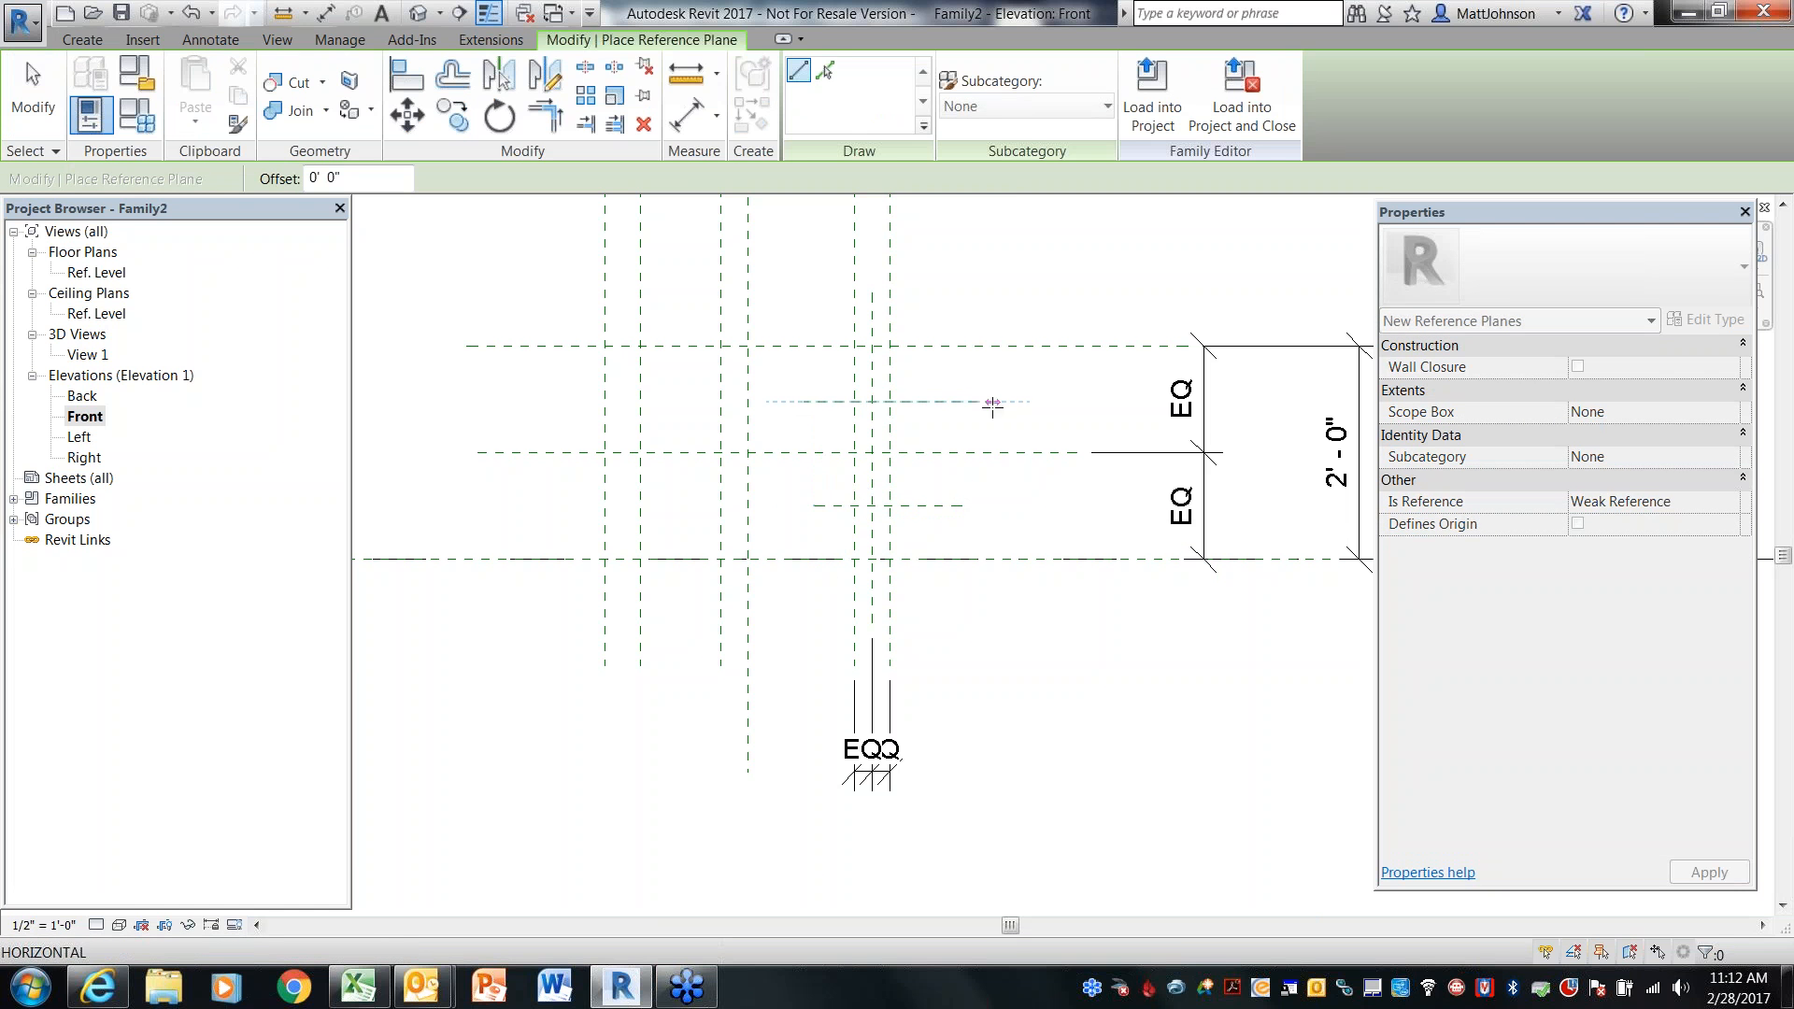
pyautogui.click(962, 402)
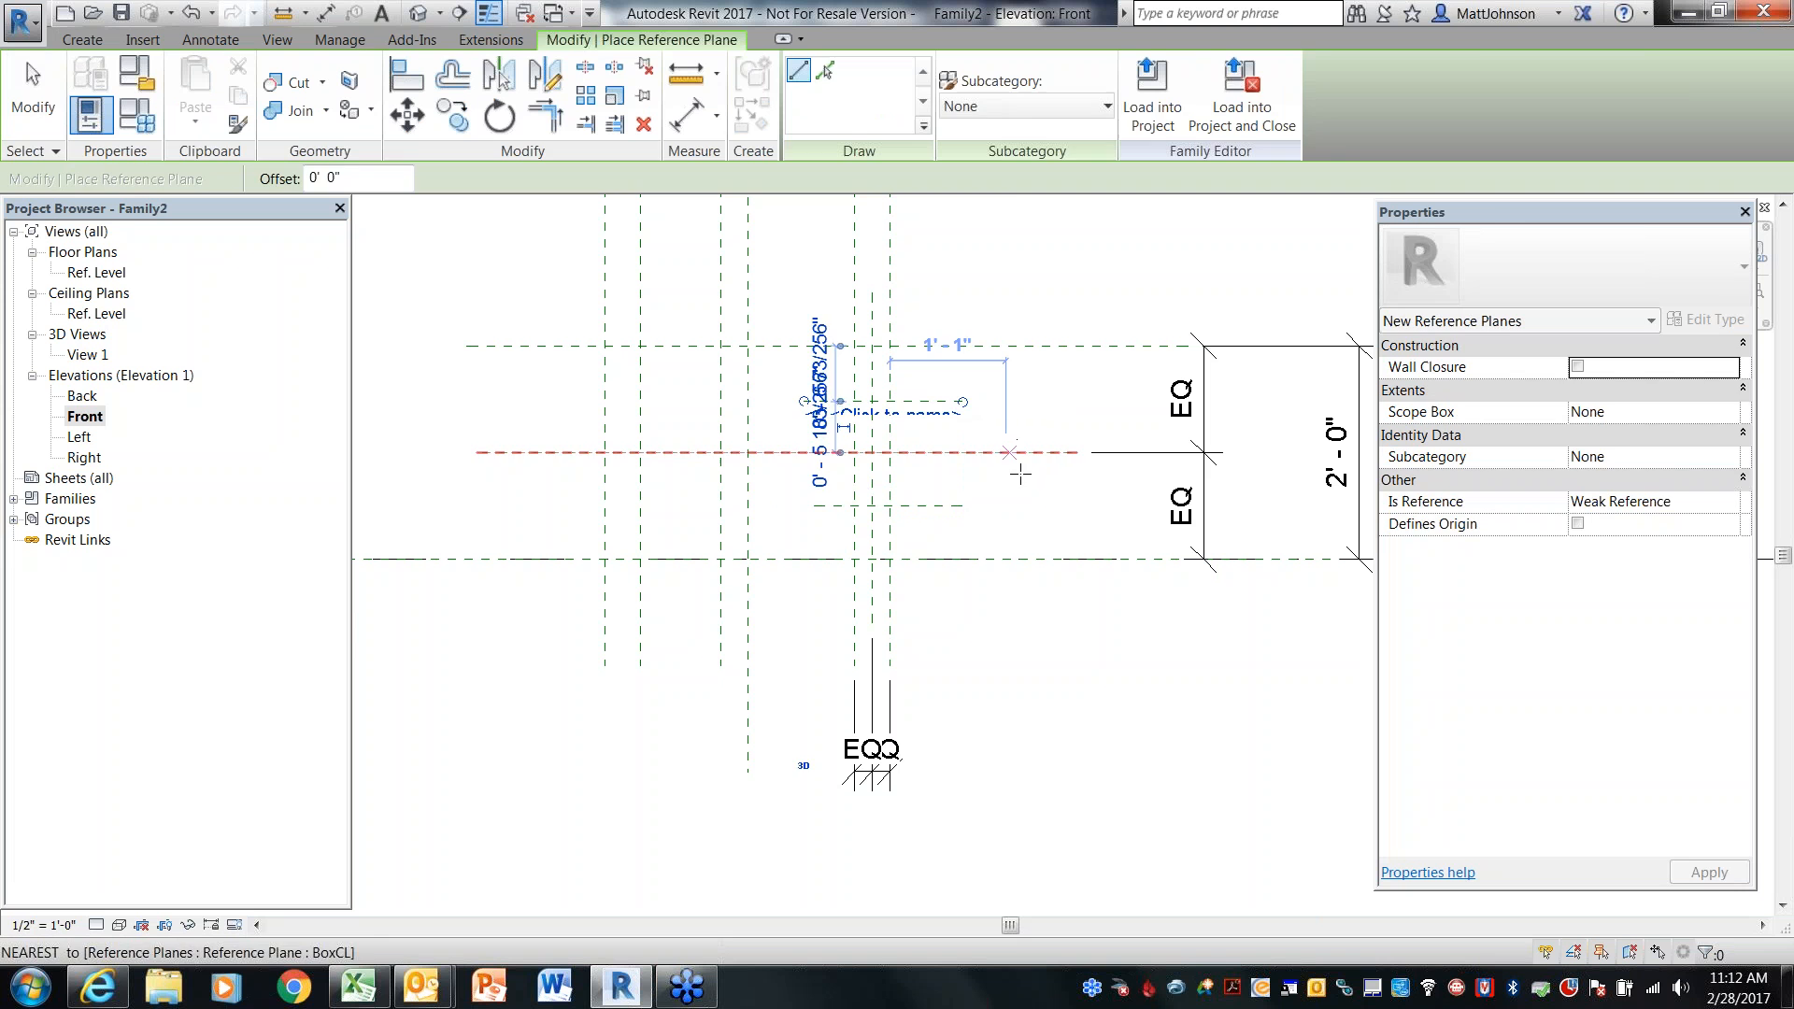
pyautogui.press('Escape')
pyautogui.press('Escape')
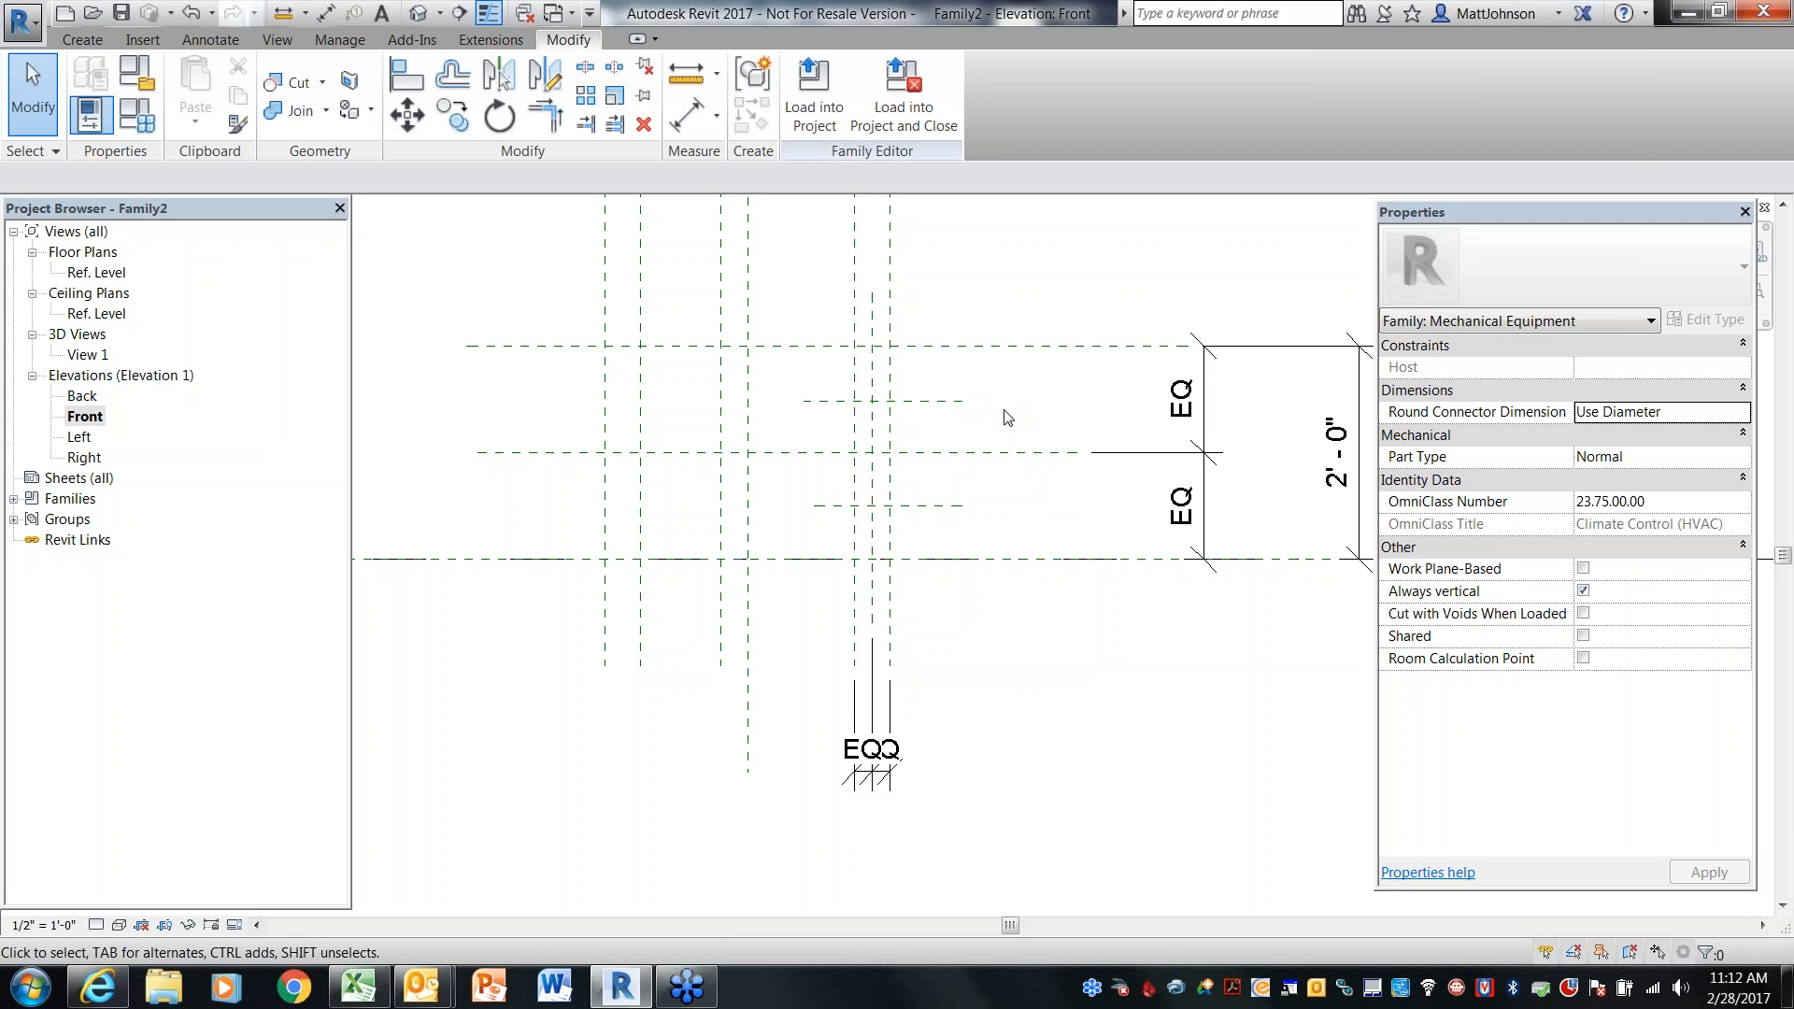
# Dimension the top plane, the new upper plane and BoxCL in a chain and set the spacing to equal
pyautogui.scroll(2, 978, 430)
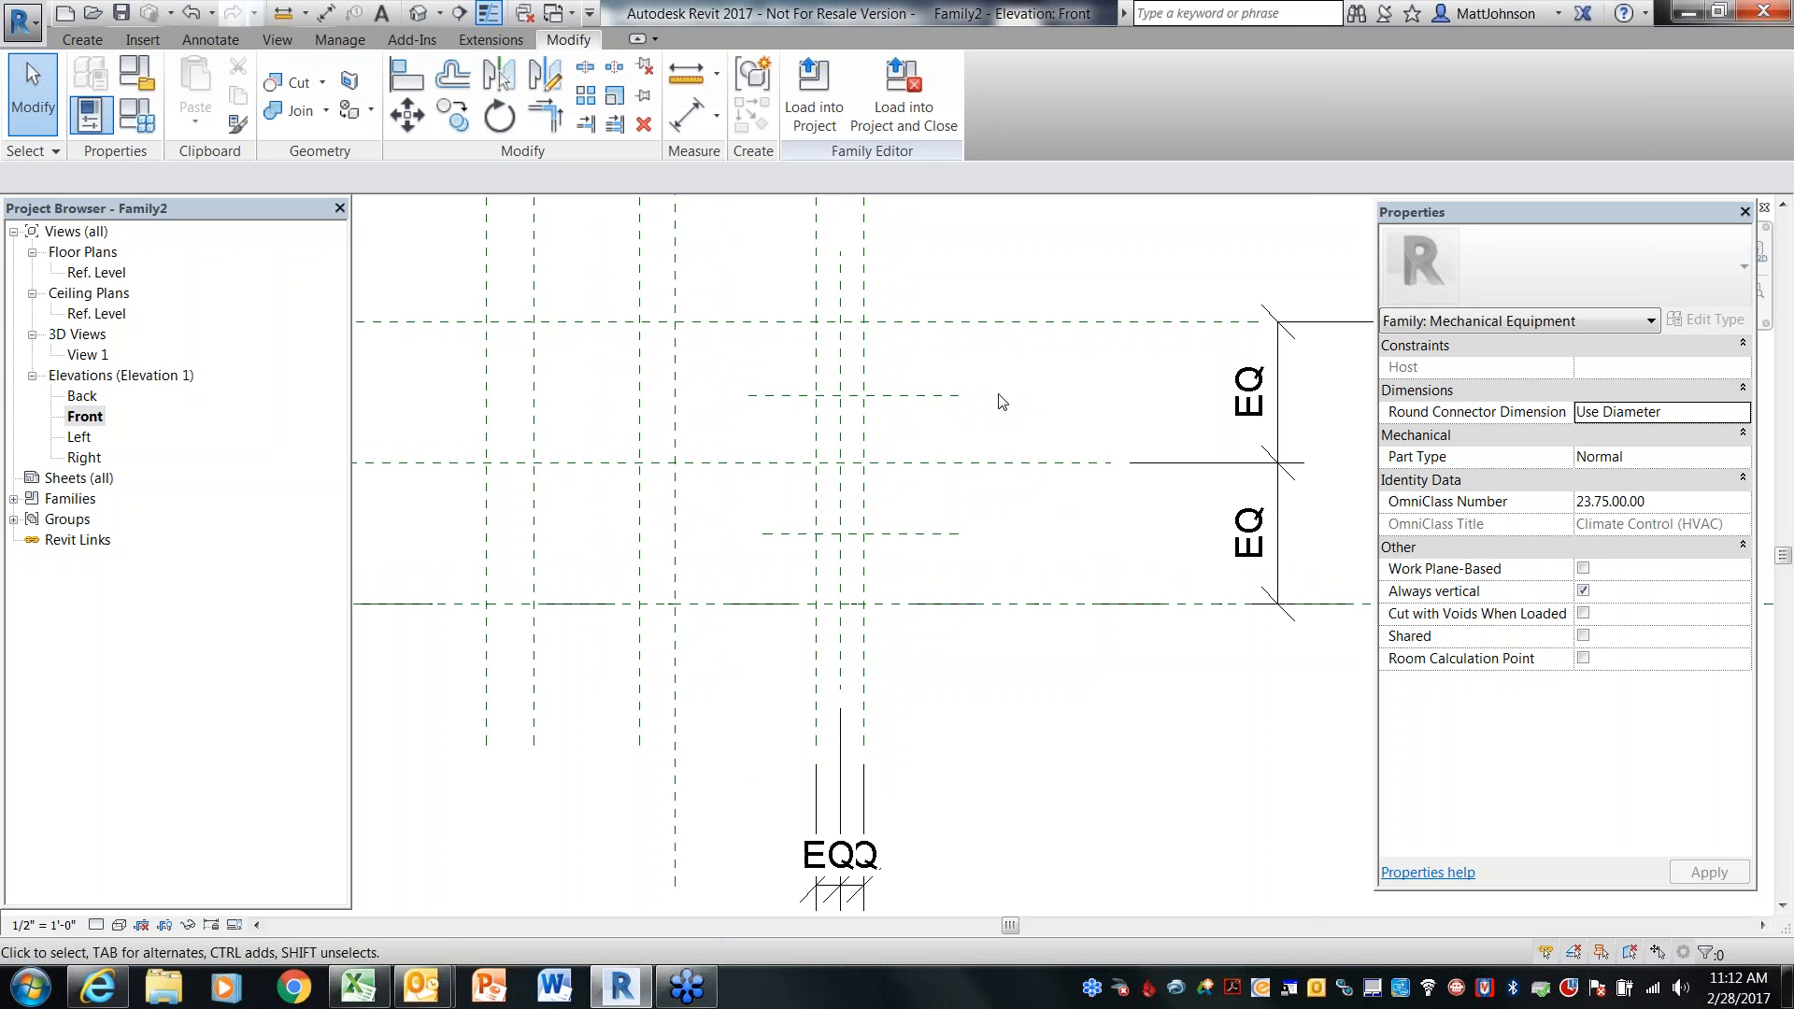
pyautogui.moveTo(1001, 401); pyautogui.dragTo(1025, 390, button='middle')
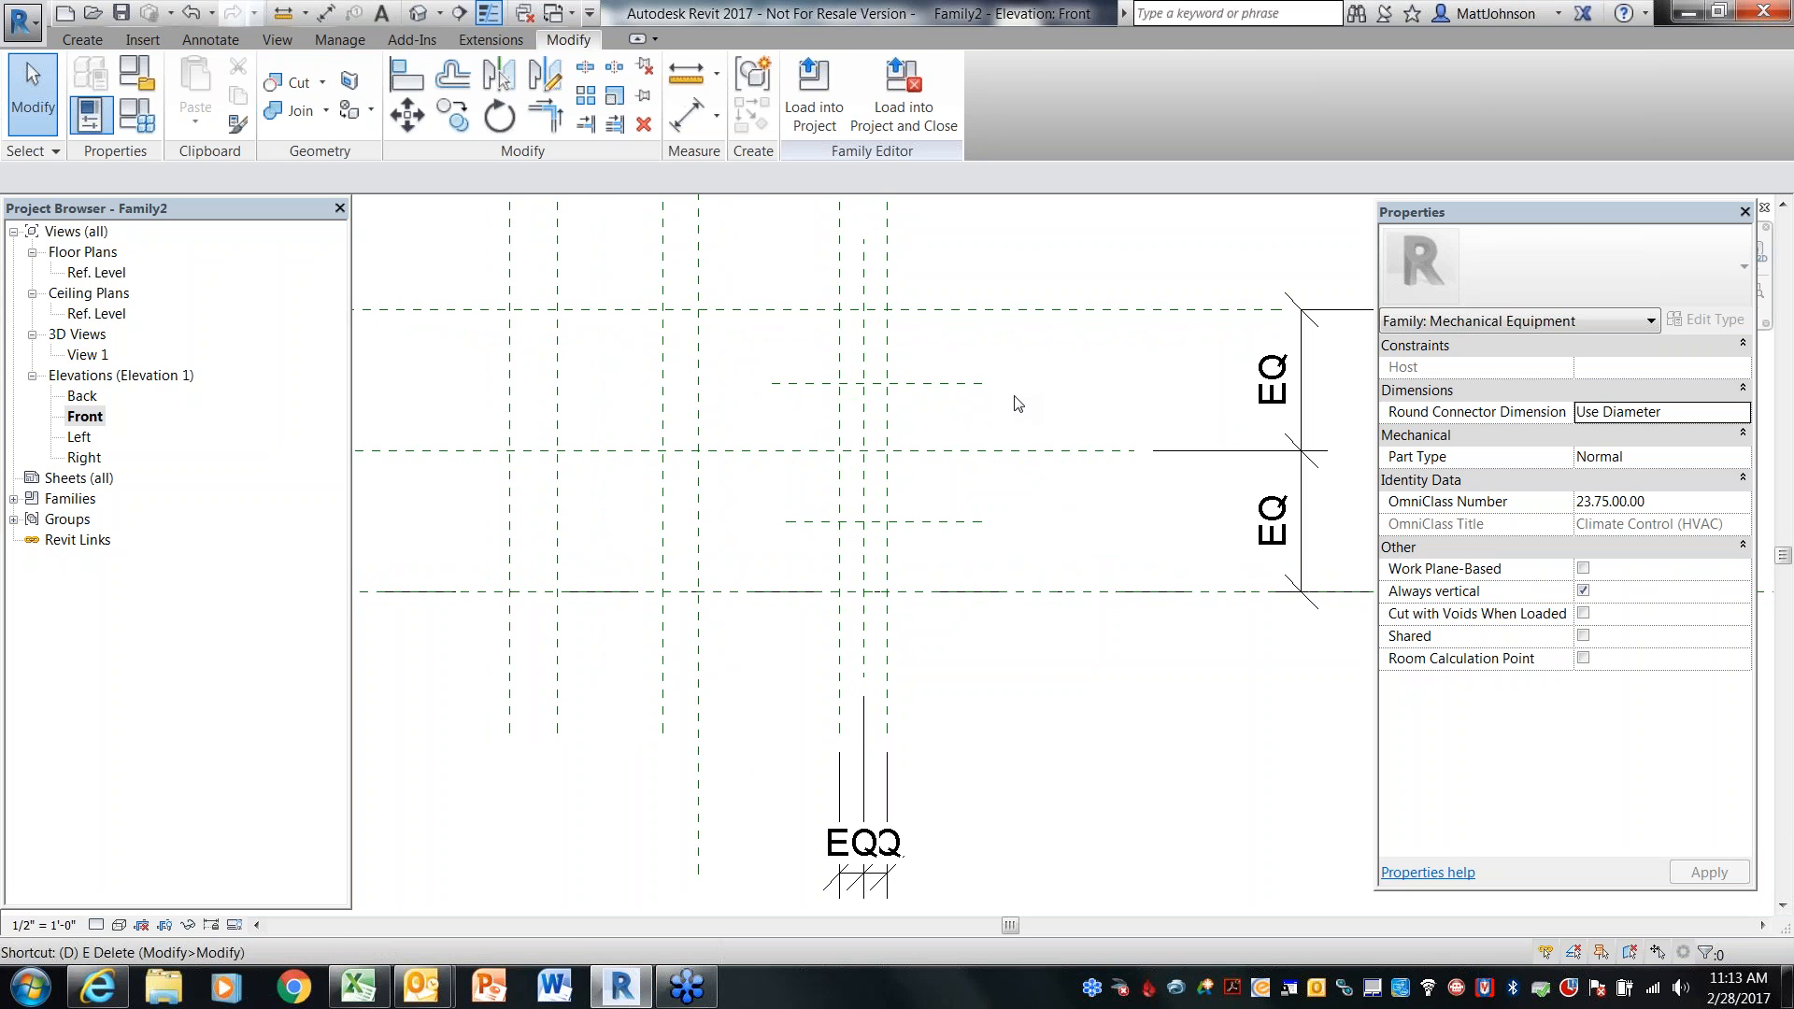
pyautogui.press('d')
pyautogui.press('i')
pyautogui.click(955, 309)
pyautogui.click(957, 383)
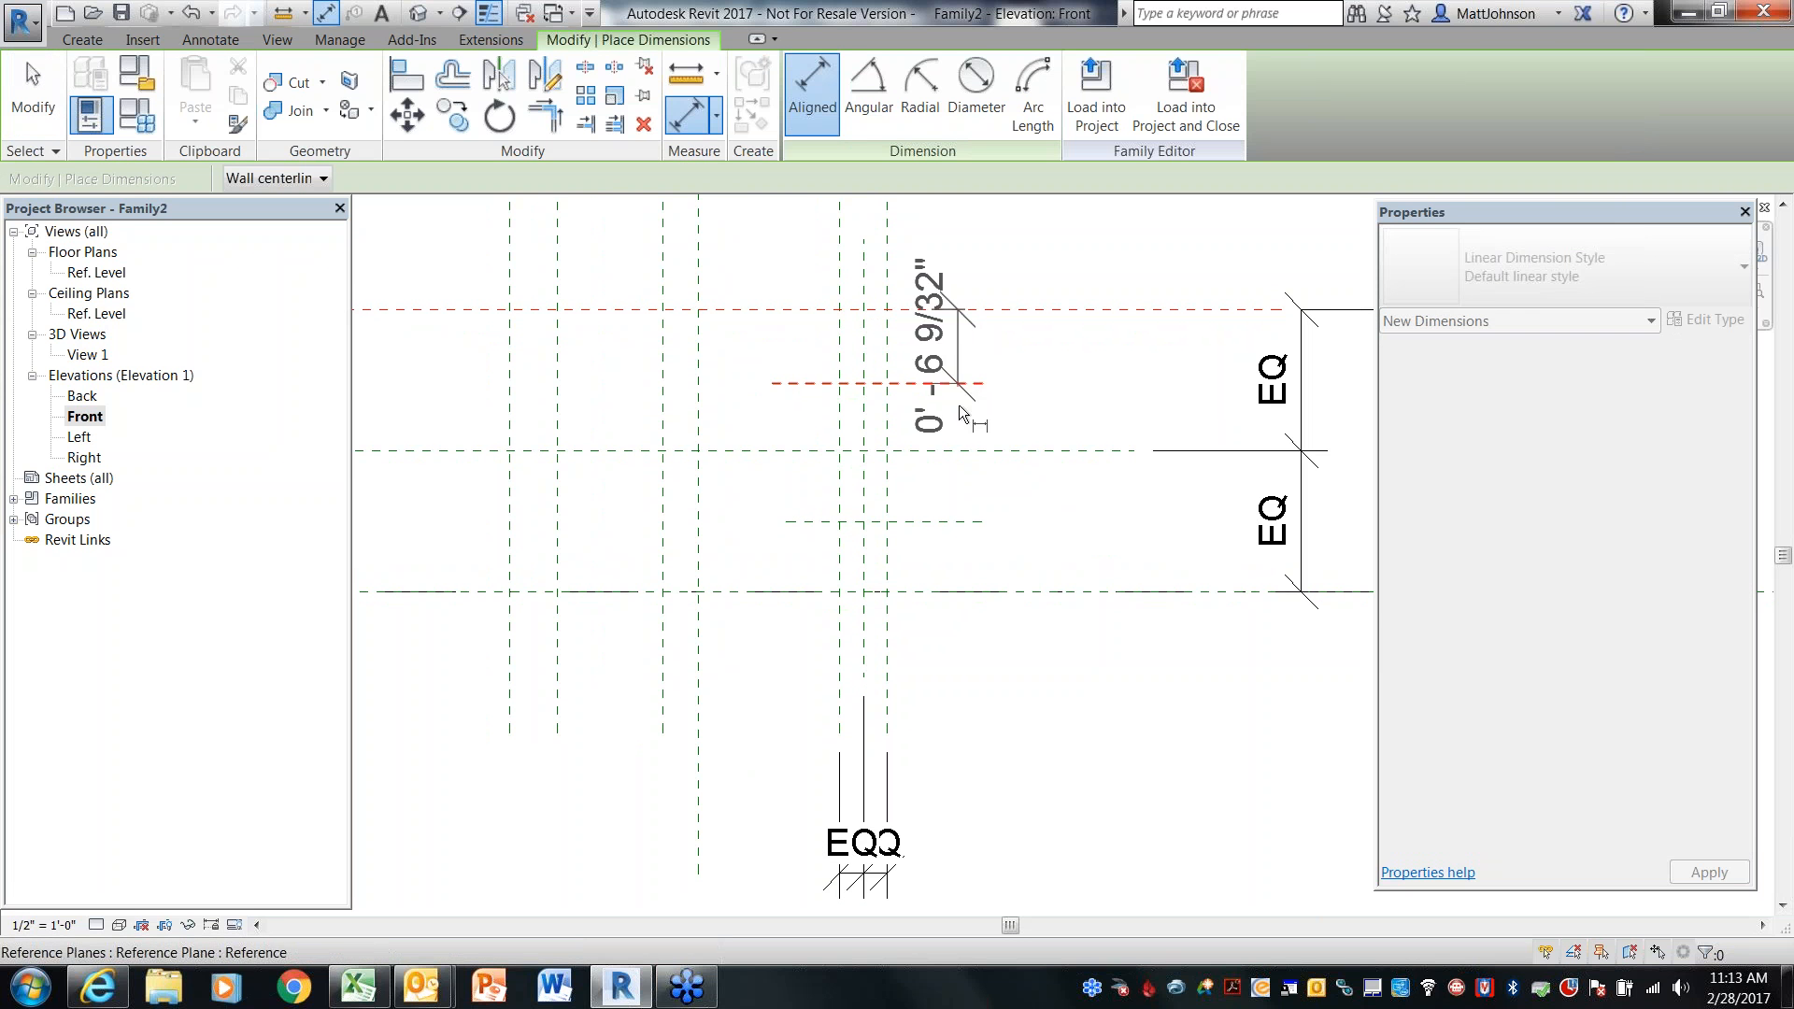
pyautogui.click(968, 450)
pyautogui.click(1081, 398)
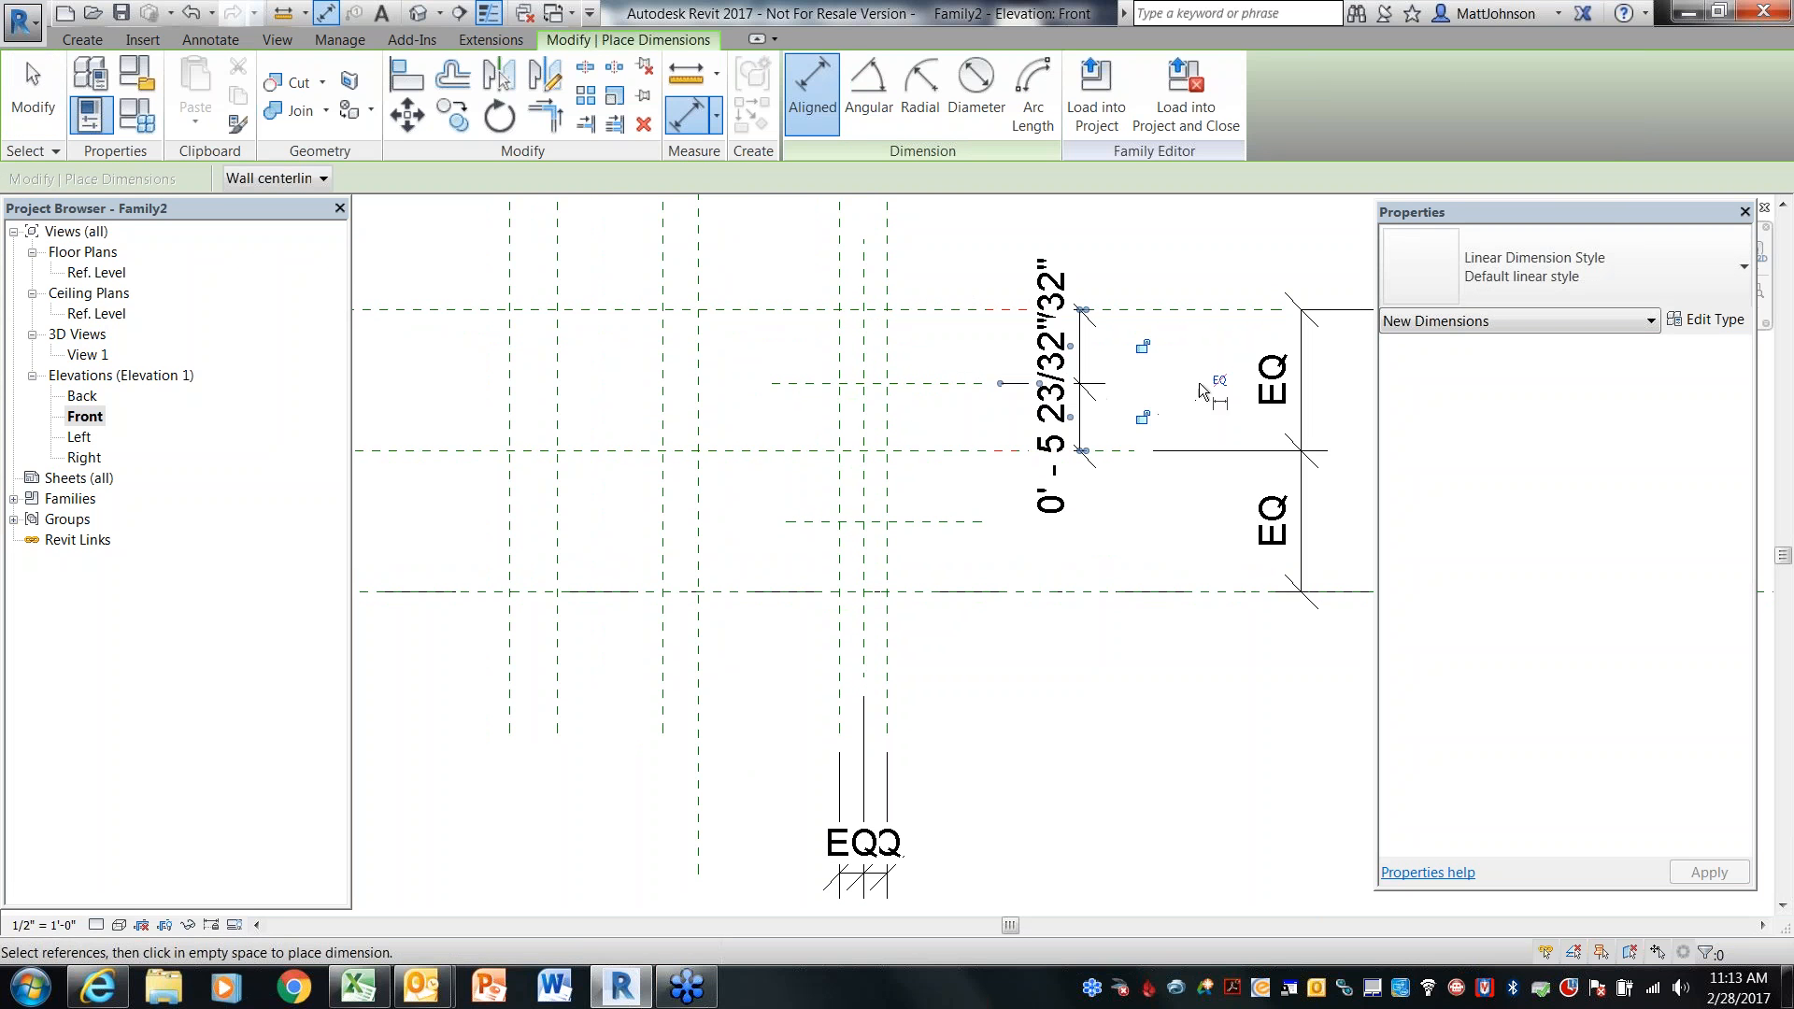
pyautogui.click(1219, 380)
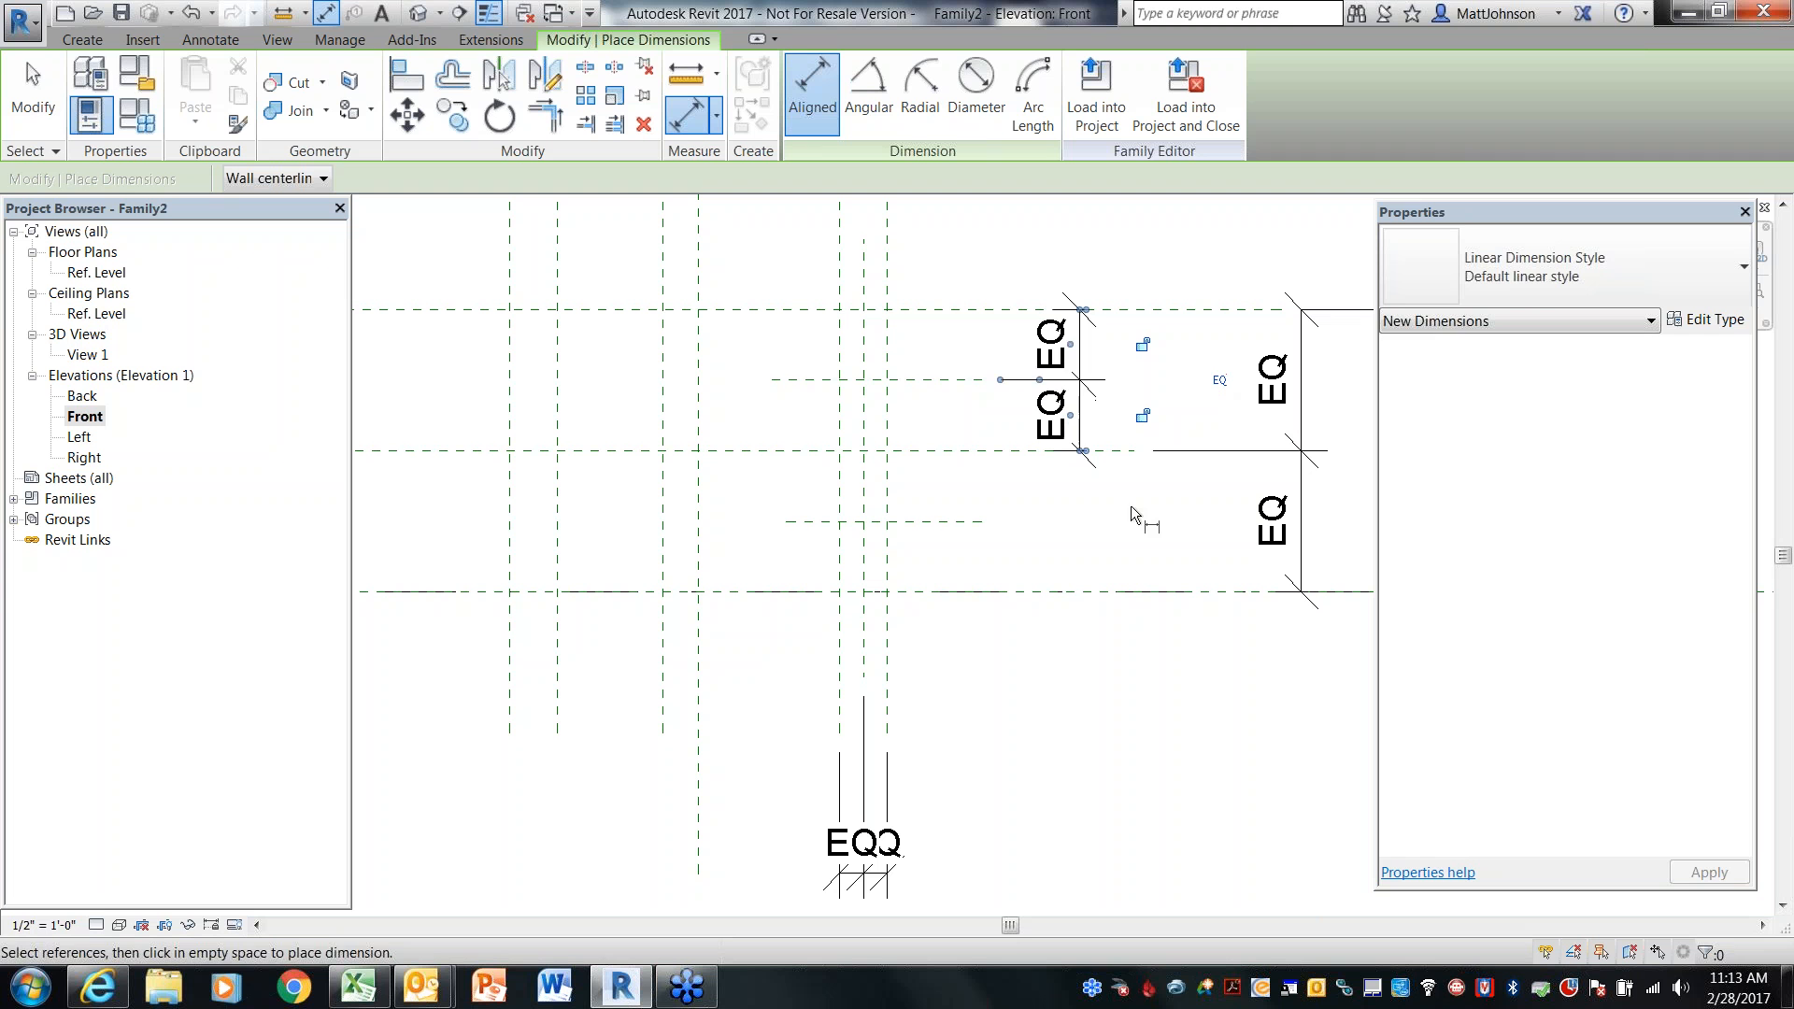
# Dimension BoxCL, the new lower plane and the Ref. Level in a chain and set the spacing to equal
pyautogui.click(955, 451)
pyautogui.click(957, 520)
pyautogui.click(971, 591)
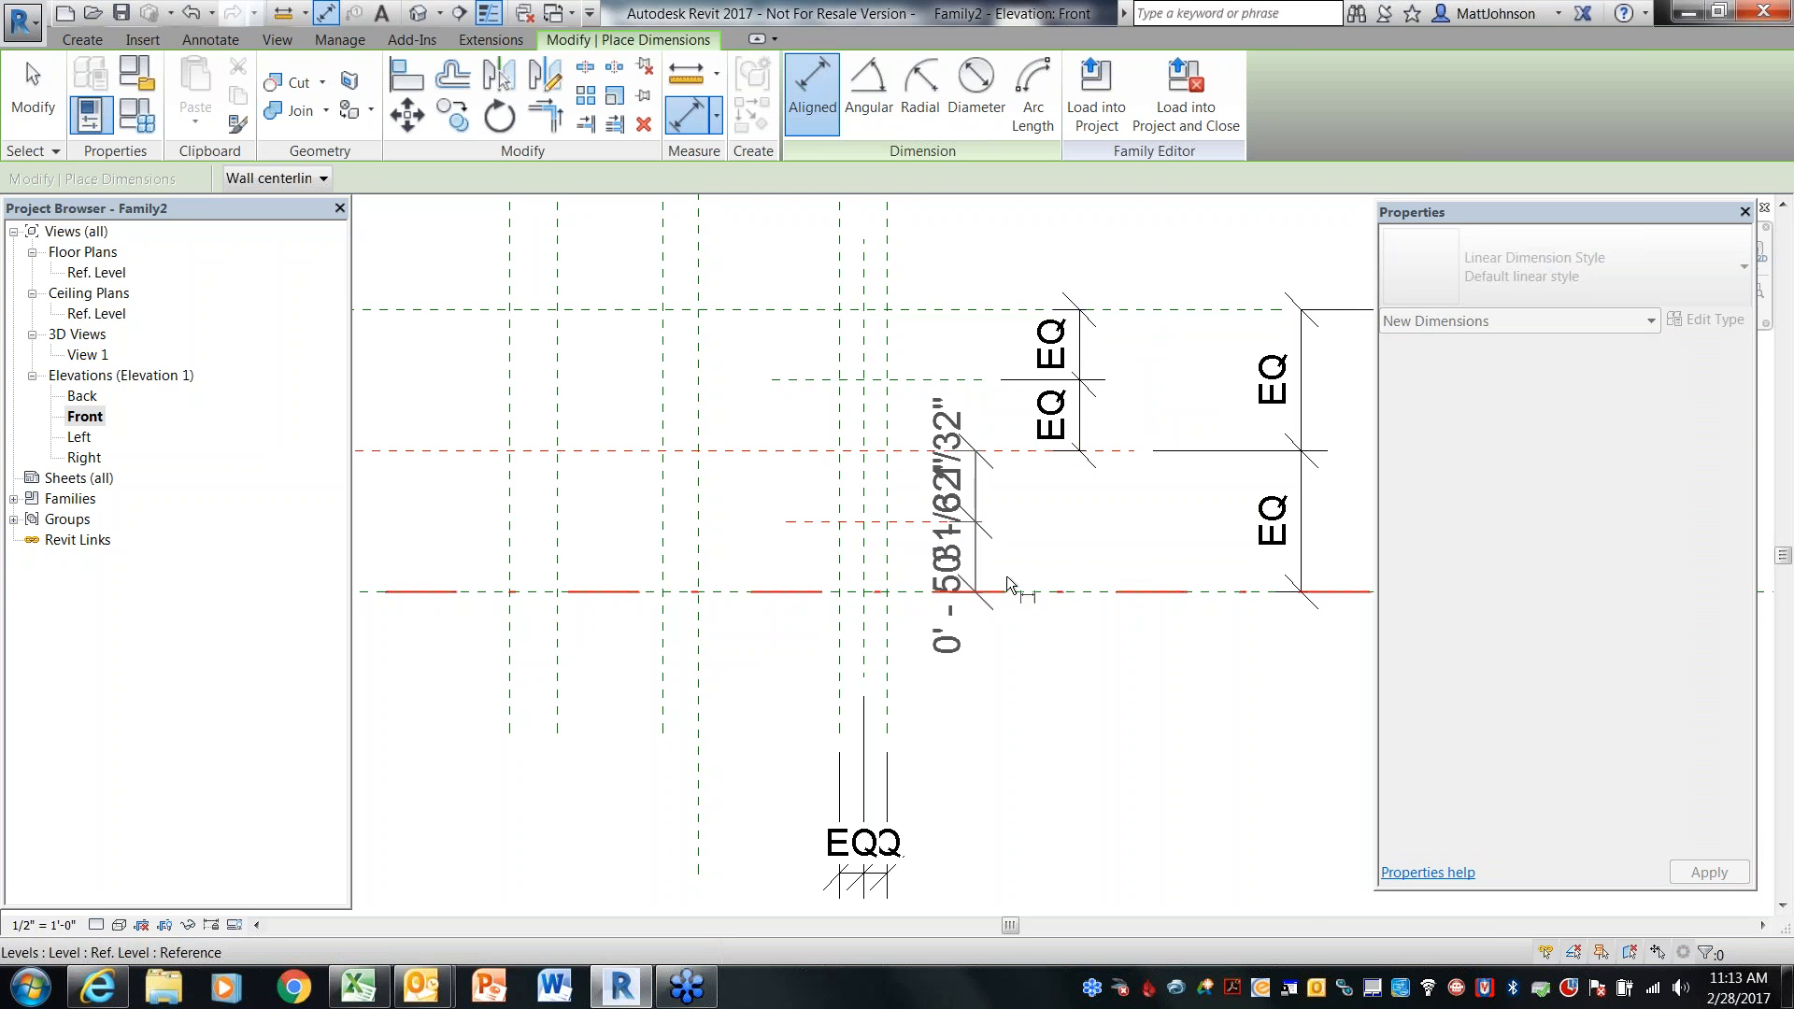
pyautogui.click(1083, 549)
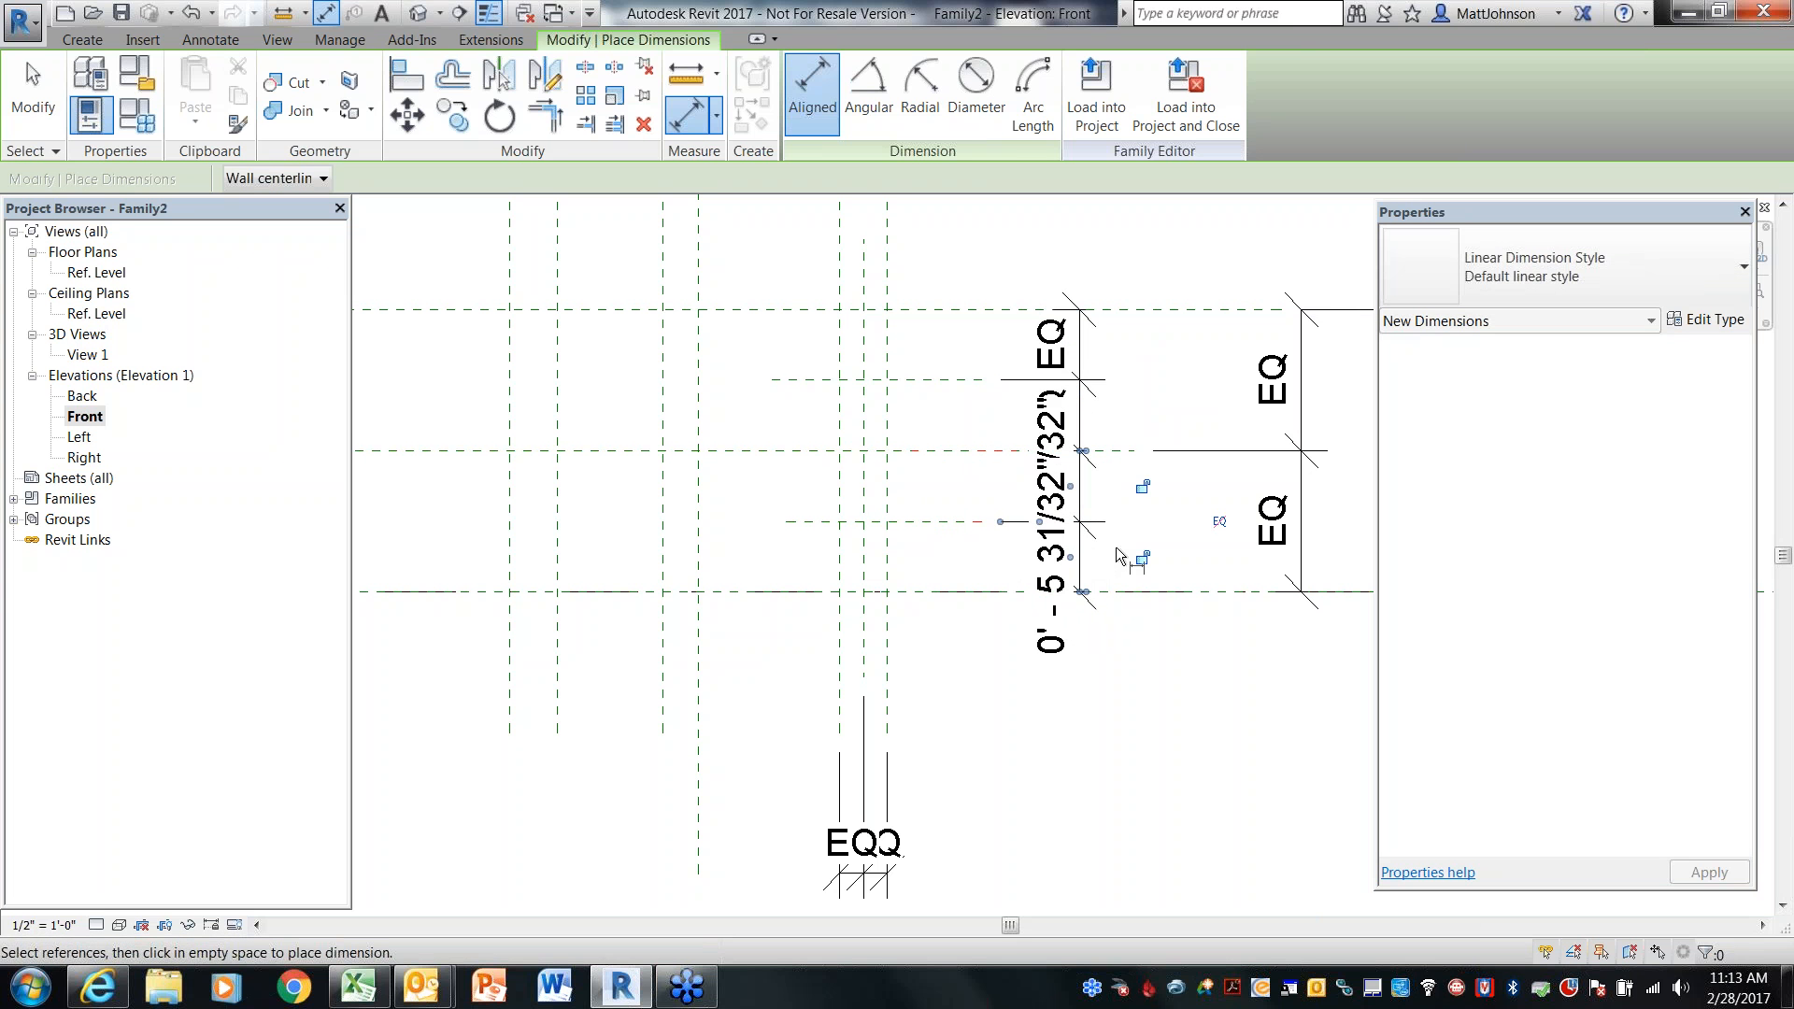
pyautogui.click(1219, 521)
pyautogui.press('Escape')
pyautogui.press('Escape')
# Name the new lower horizontal reference plane PipeBottom
pyautogui.click(925, 522)
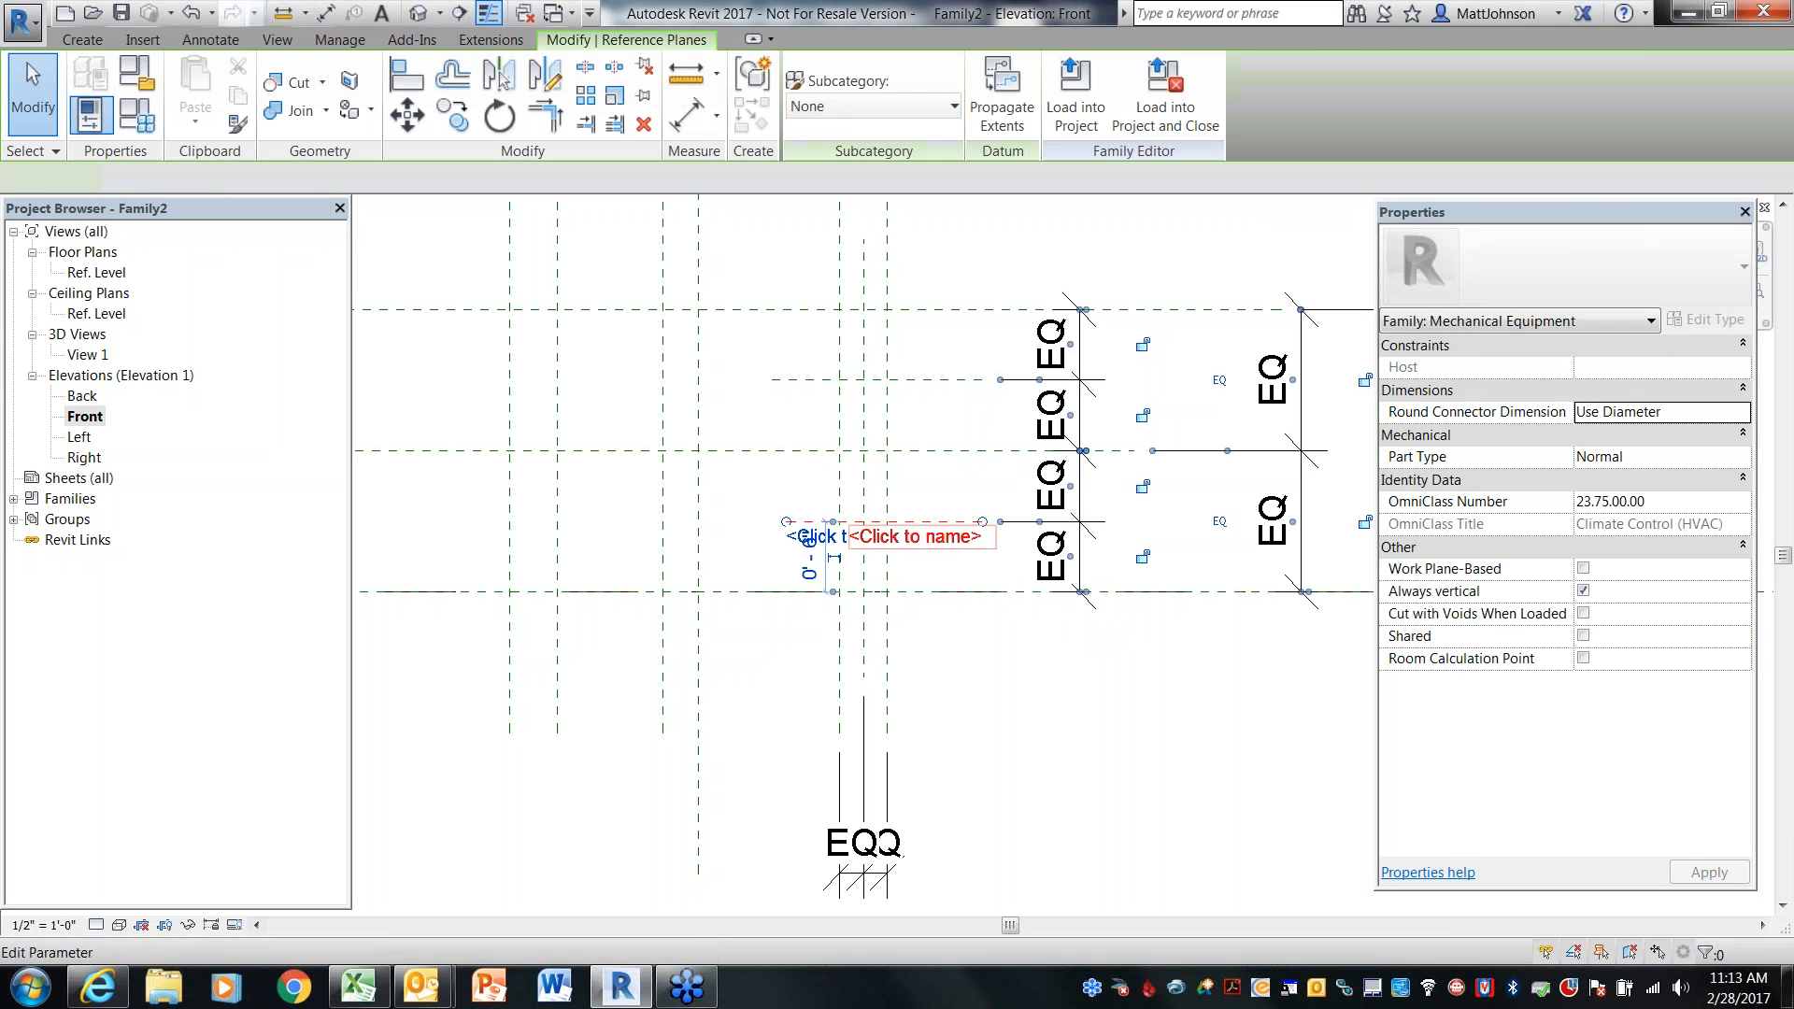
pyautogui.write('Pipe')
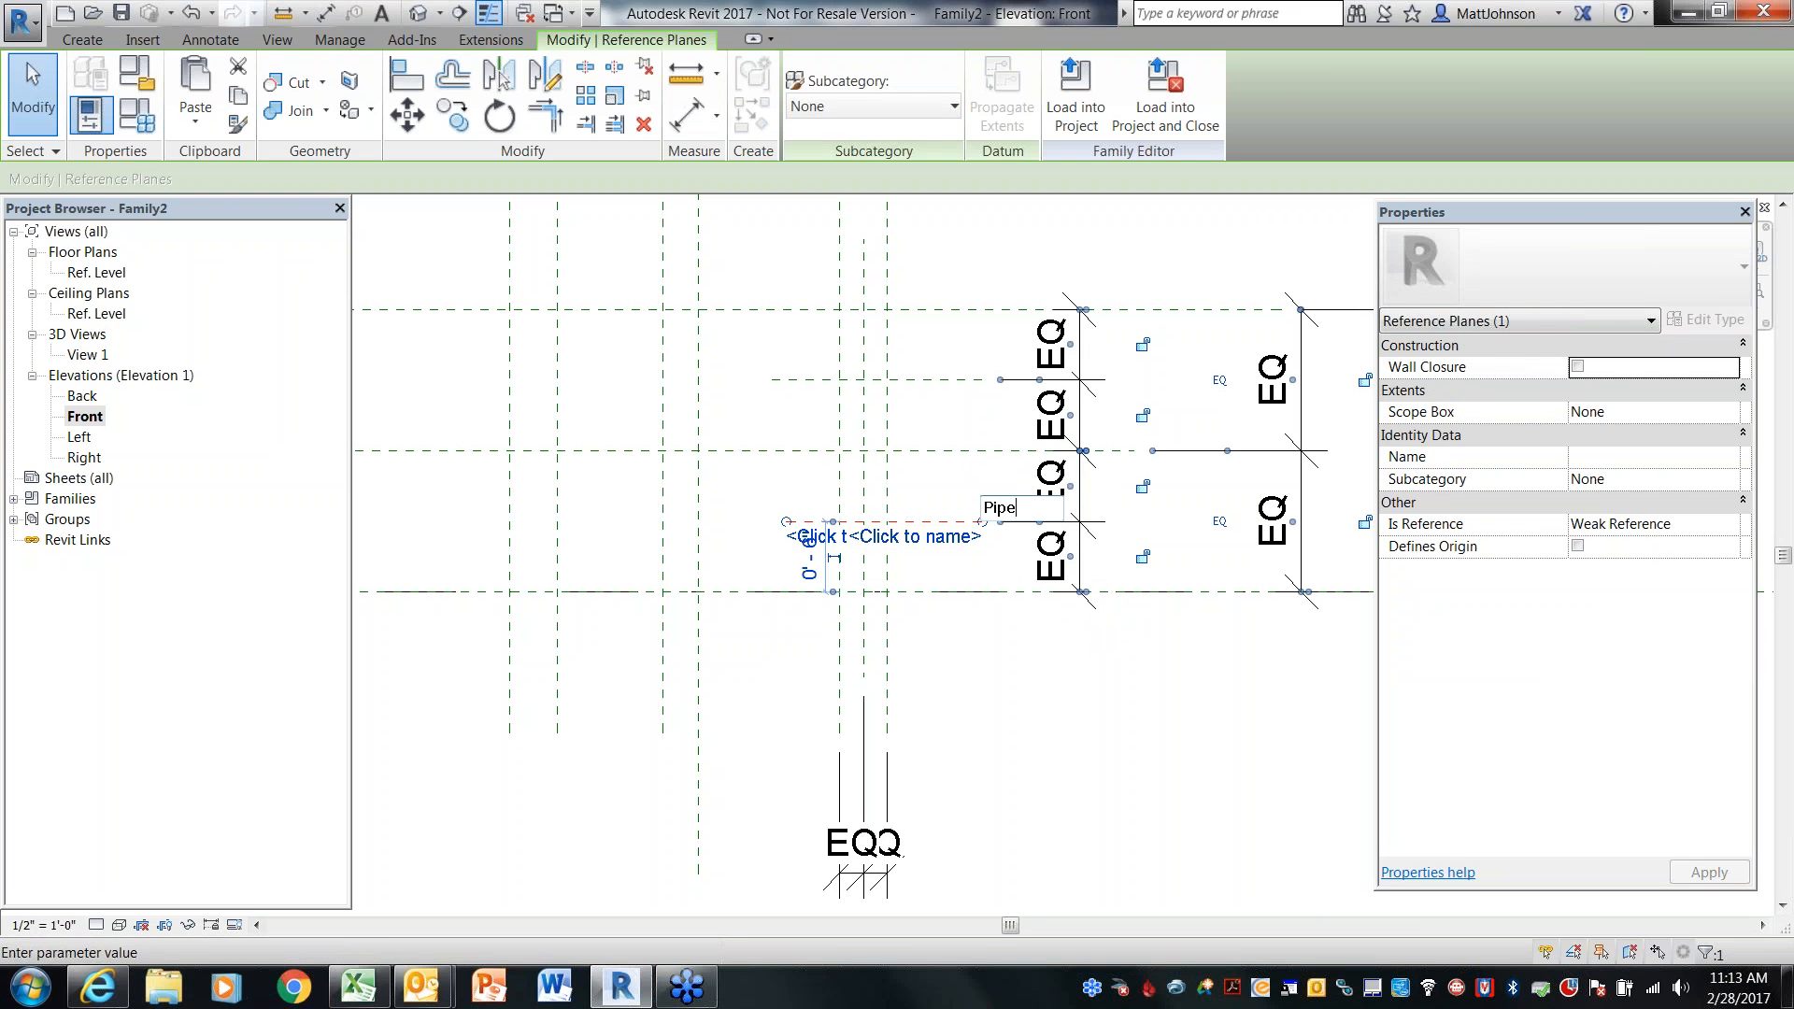
pyautogui.write('Botoo')
pyautogui.press('BackSpace')
pyautogui.press('BackSpace')
pyautogui.write('tom')
pyautogui.press('Return')
# Name the new upper horizontal reference plane PipeTop
pyautogui.click(943, 384)
pyautogui.click(947, 399)
pyautogui.write('Pip')
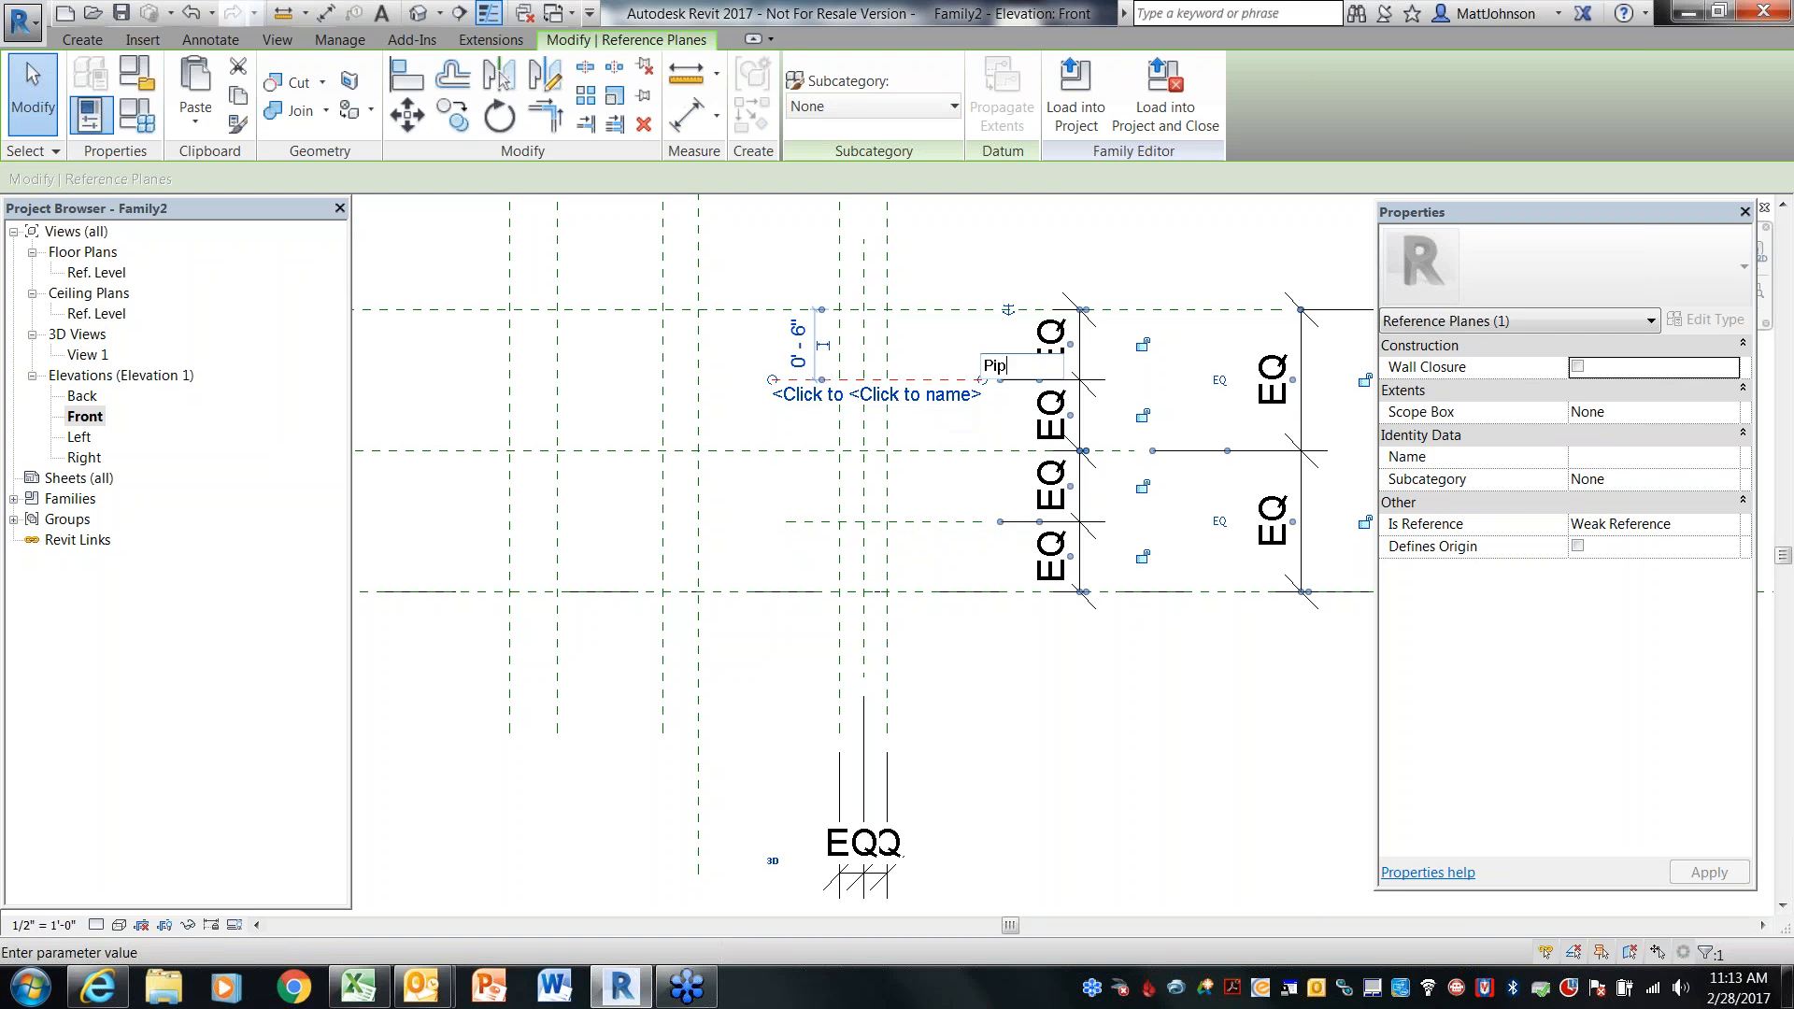
pyautogui.write('eTop')
pyautogui.press('Return')
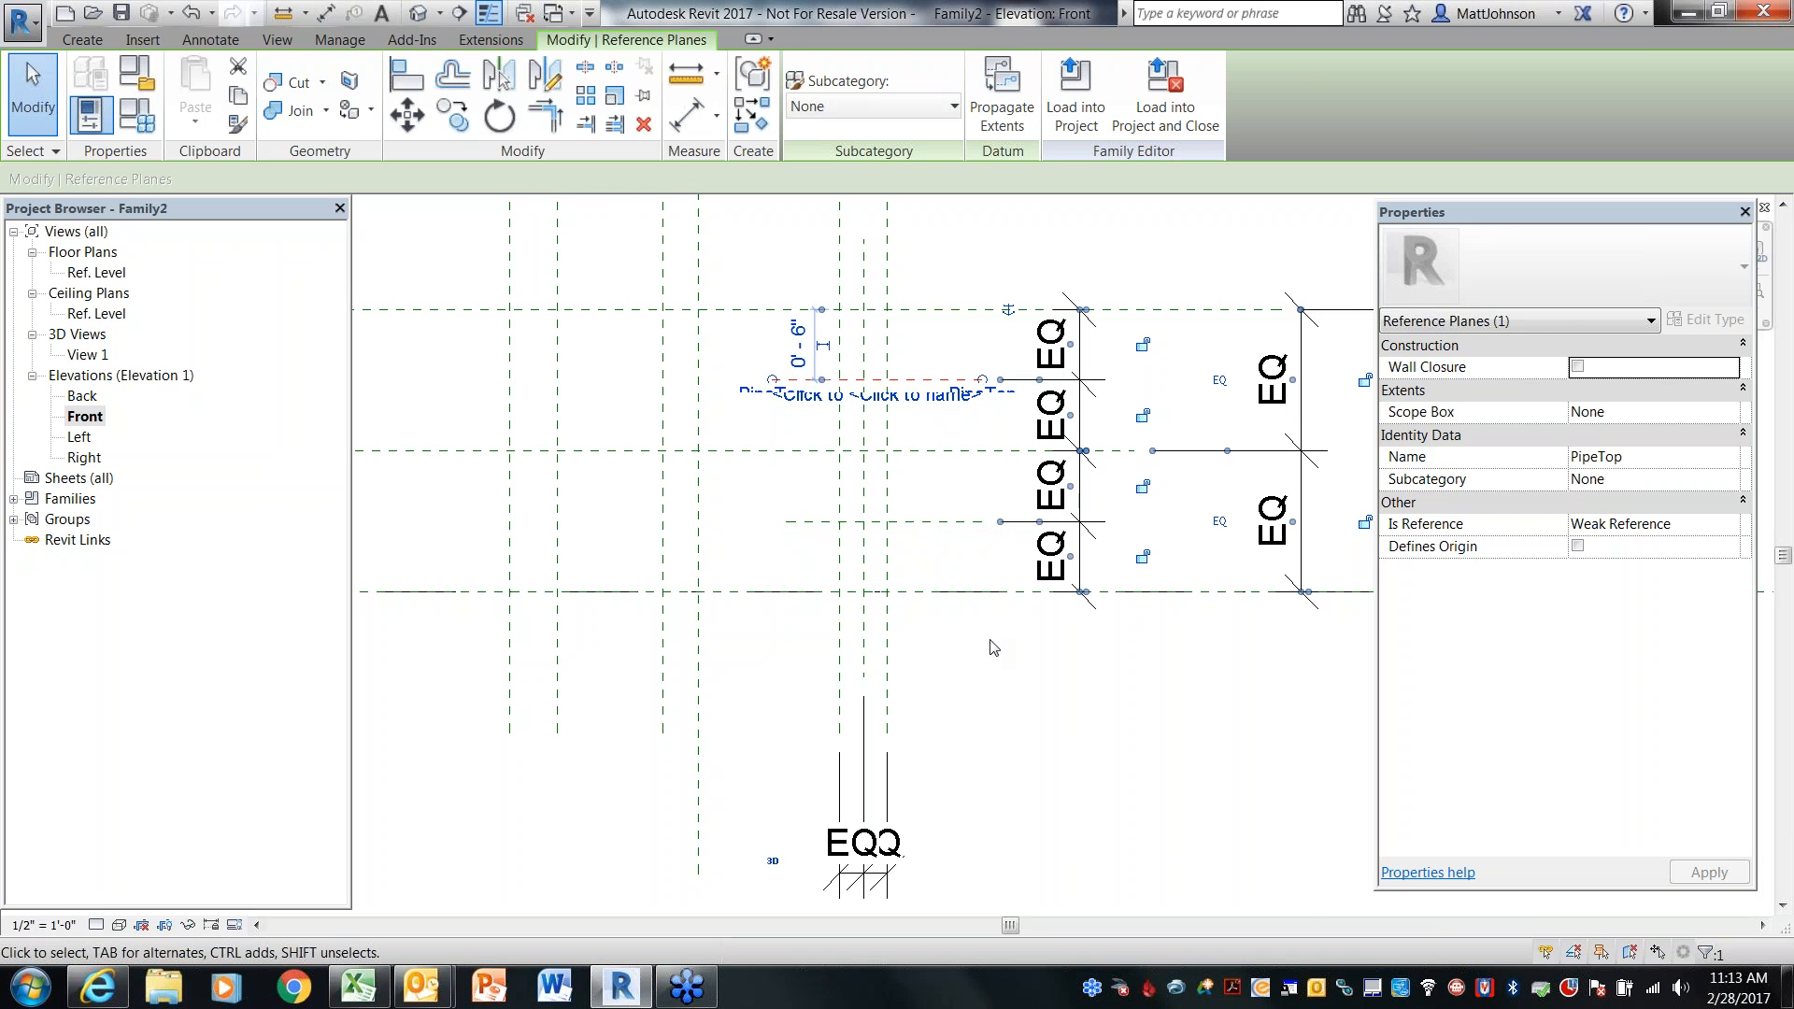
pyautogui.press('Escape')
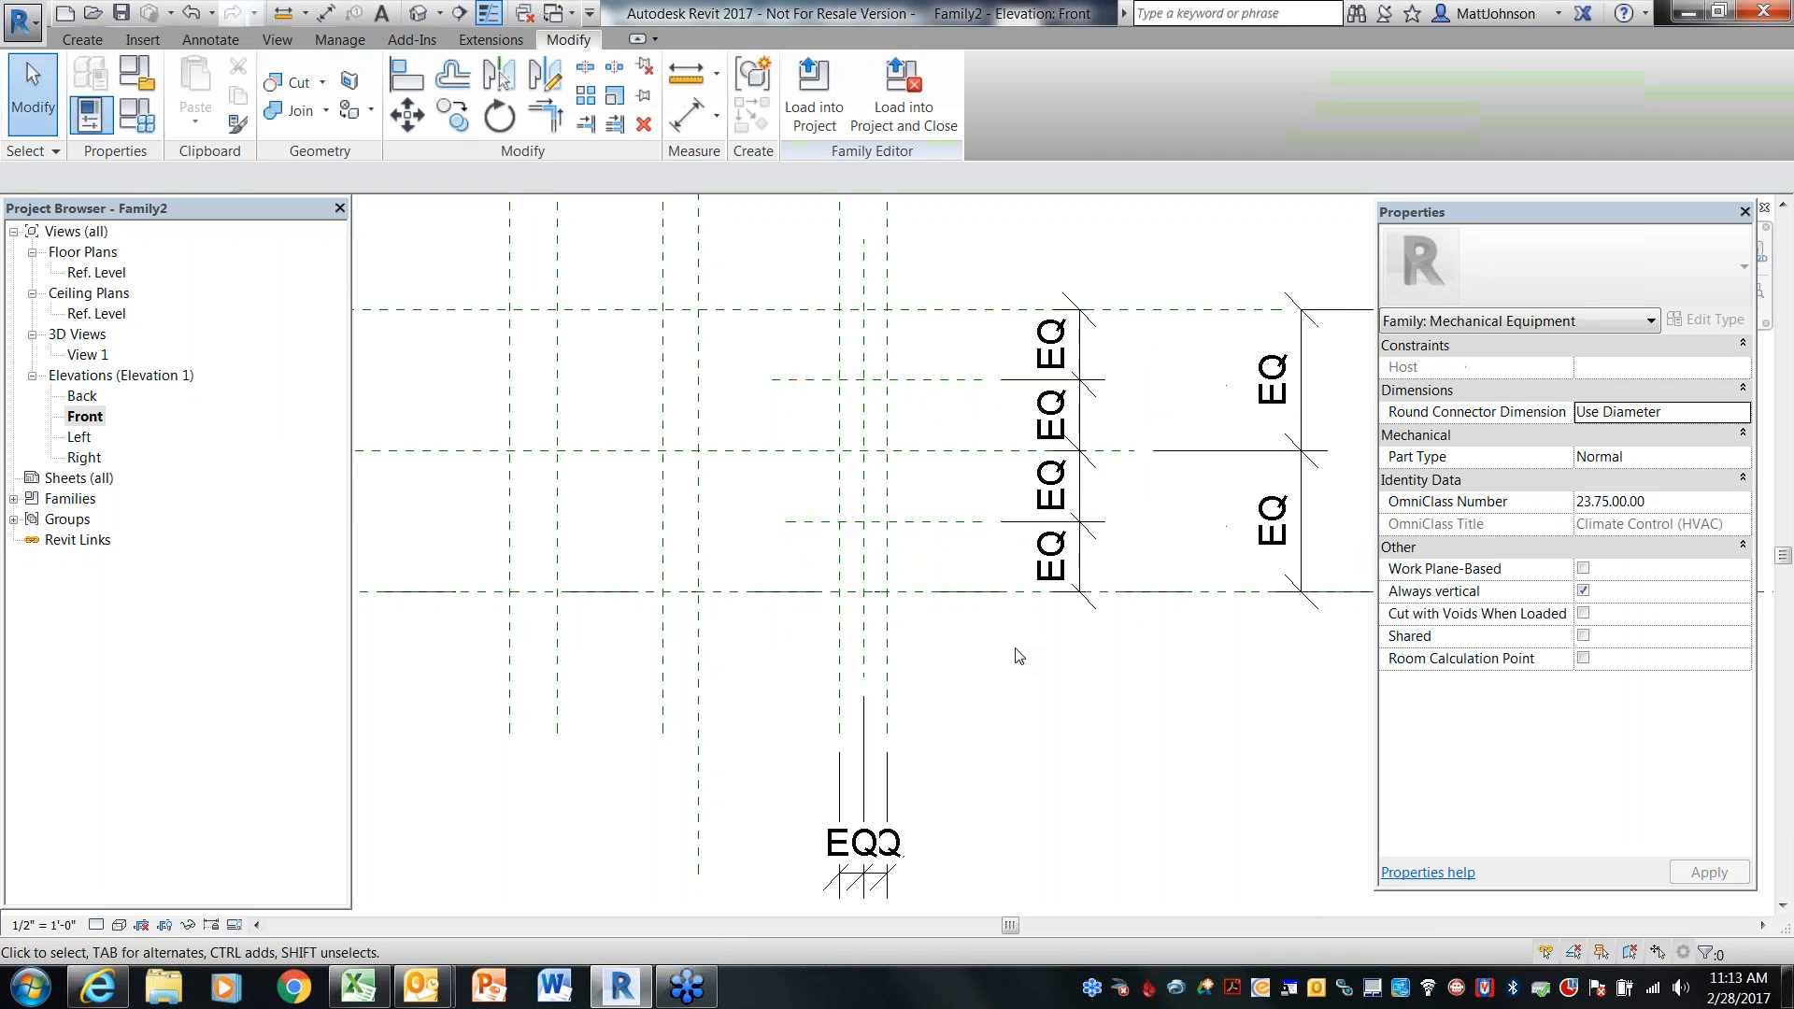
# Label the overall 2' - 0" vertical dimension with a new type parameter named BoxHeight
pyautogui.scroll(-3, 1015, 648)
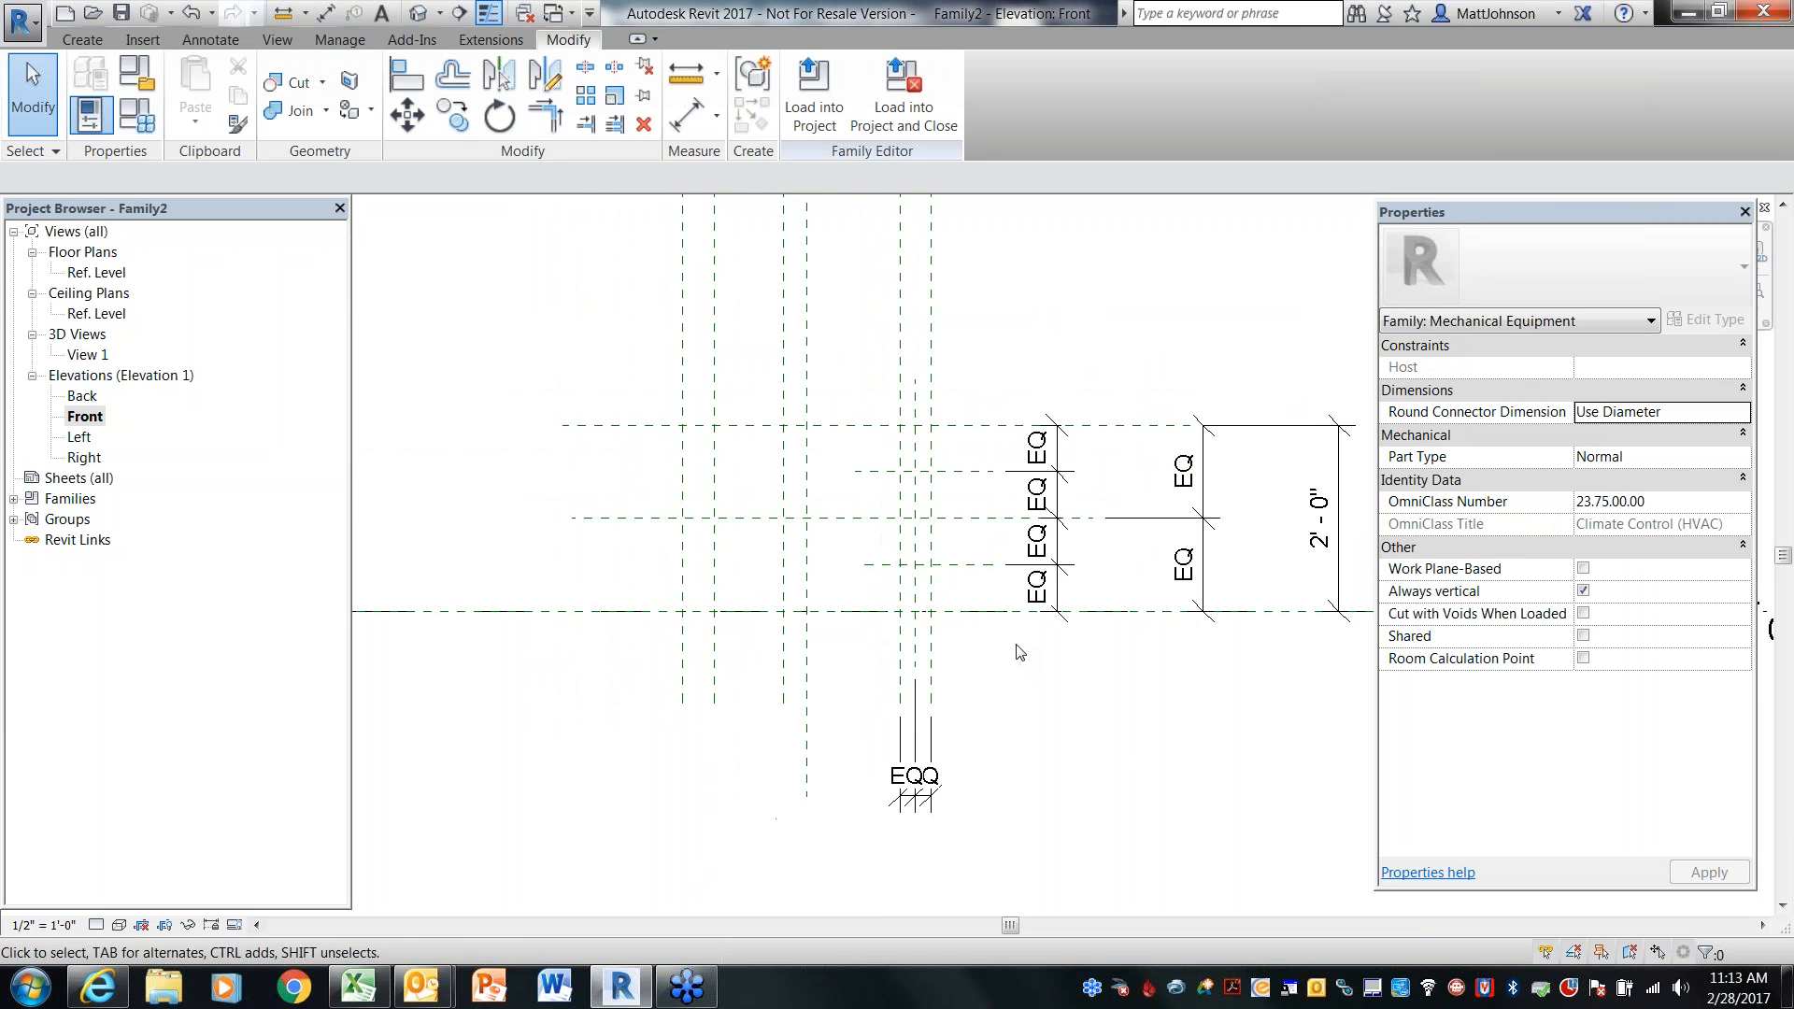
pyautogui.moveTo(1016, 642); pyautogui.dragTo(1016, 703, button='middle')
pyautogui.scroll(1, 1014, 696)
pyautogui.scroll(1, 1018, 703)
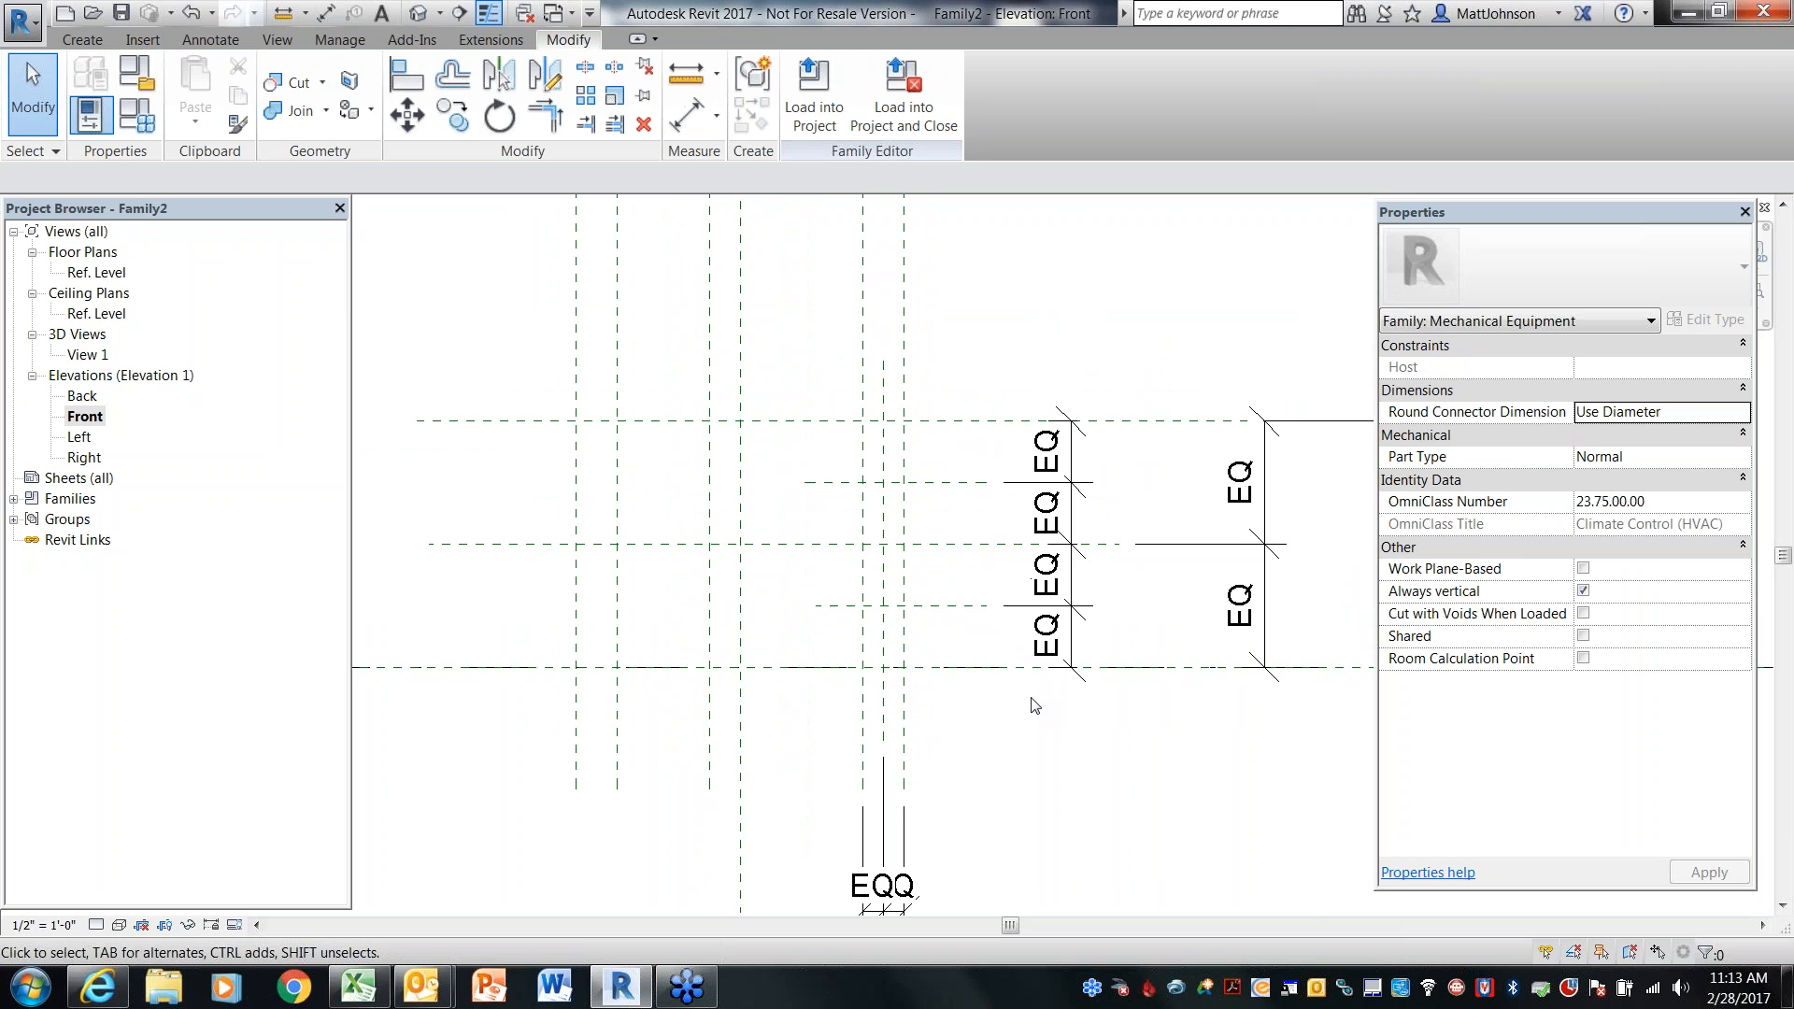
pyautogui.moveTo(1032, 723); pyautogui.dragTo(1010, 706, button='middle')
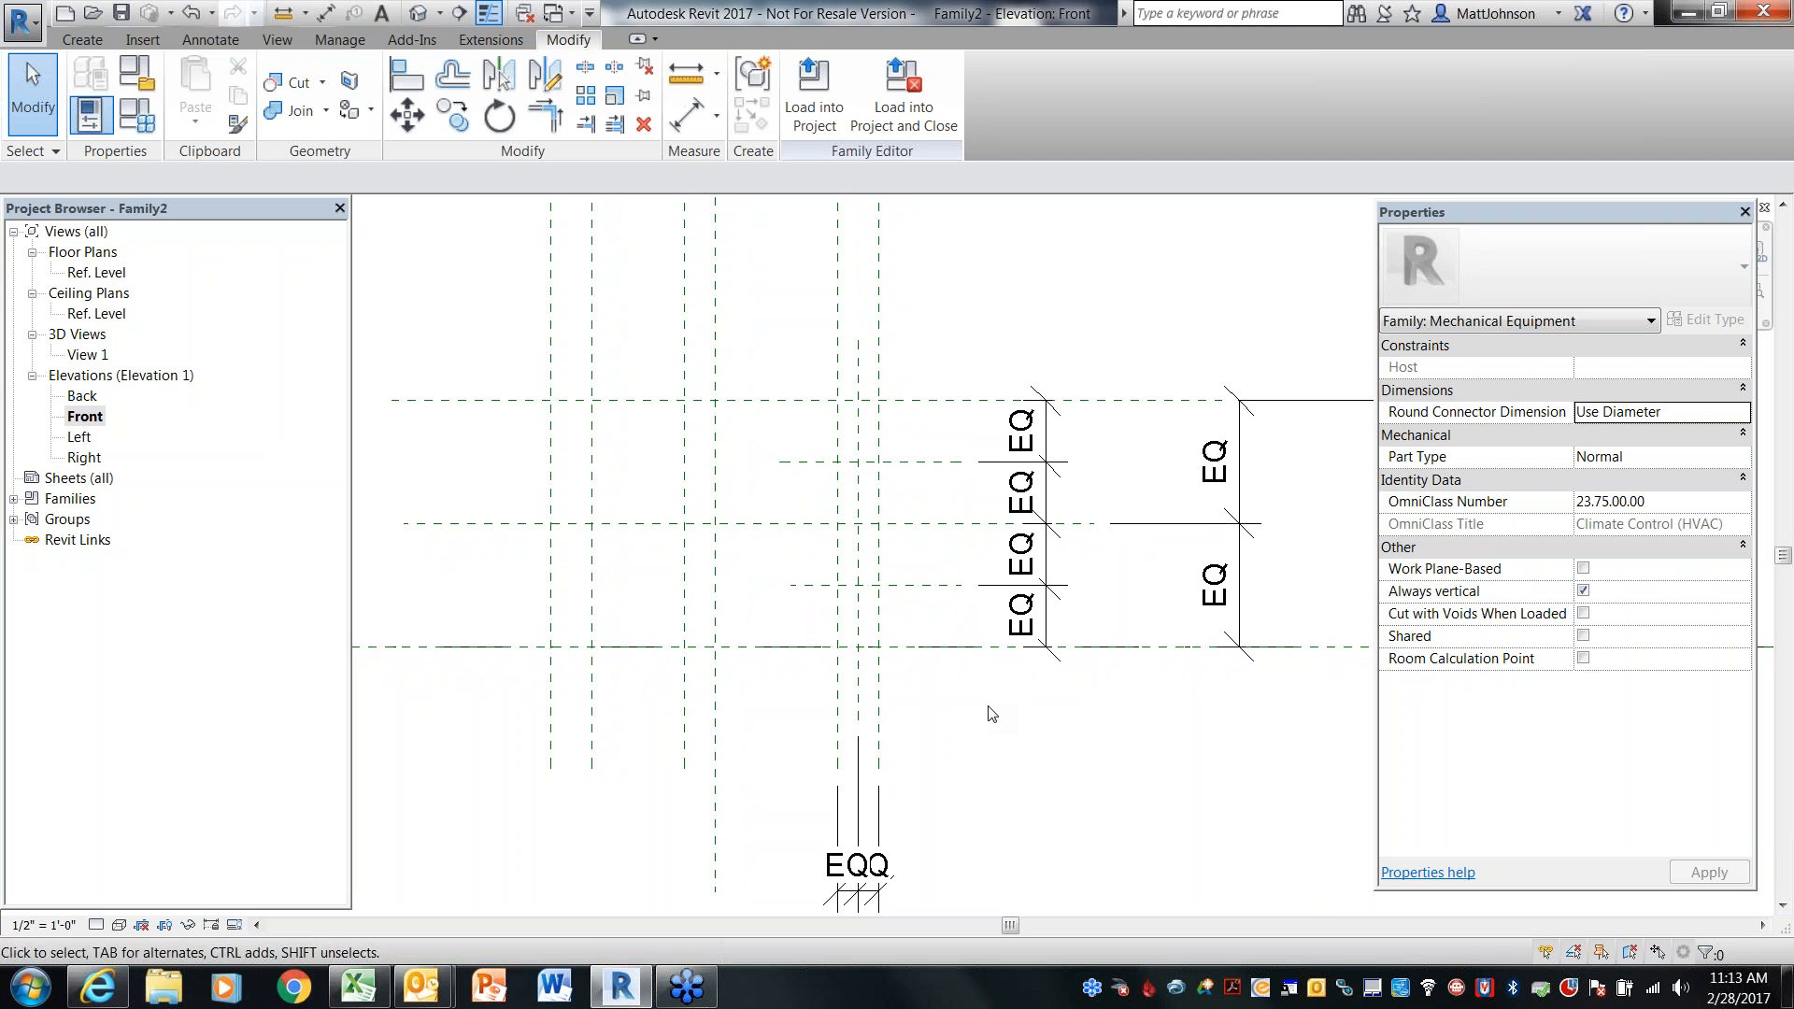
pyautogui.moveTo(1029, 717); pyautogui.dragTo(904, 677, button='middle')
pyautogui.scroll(-1, 904, 677)
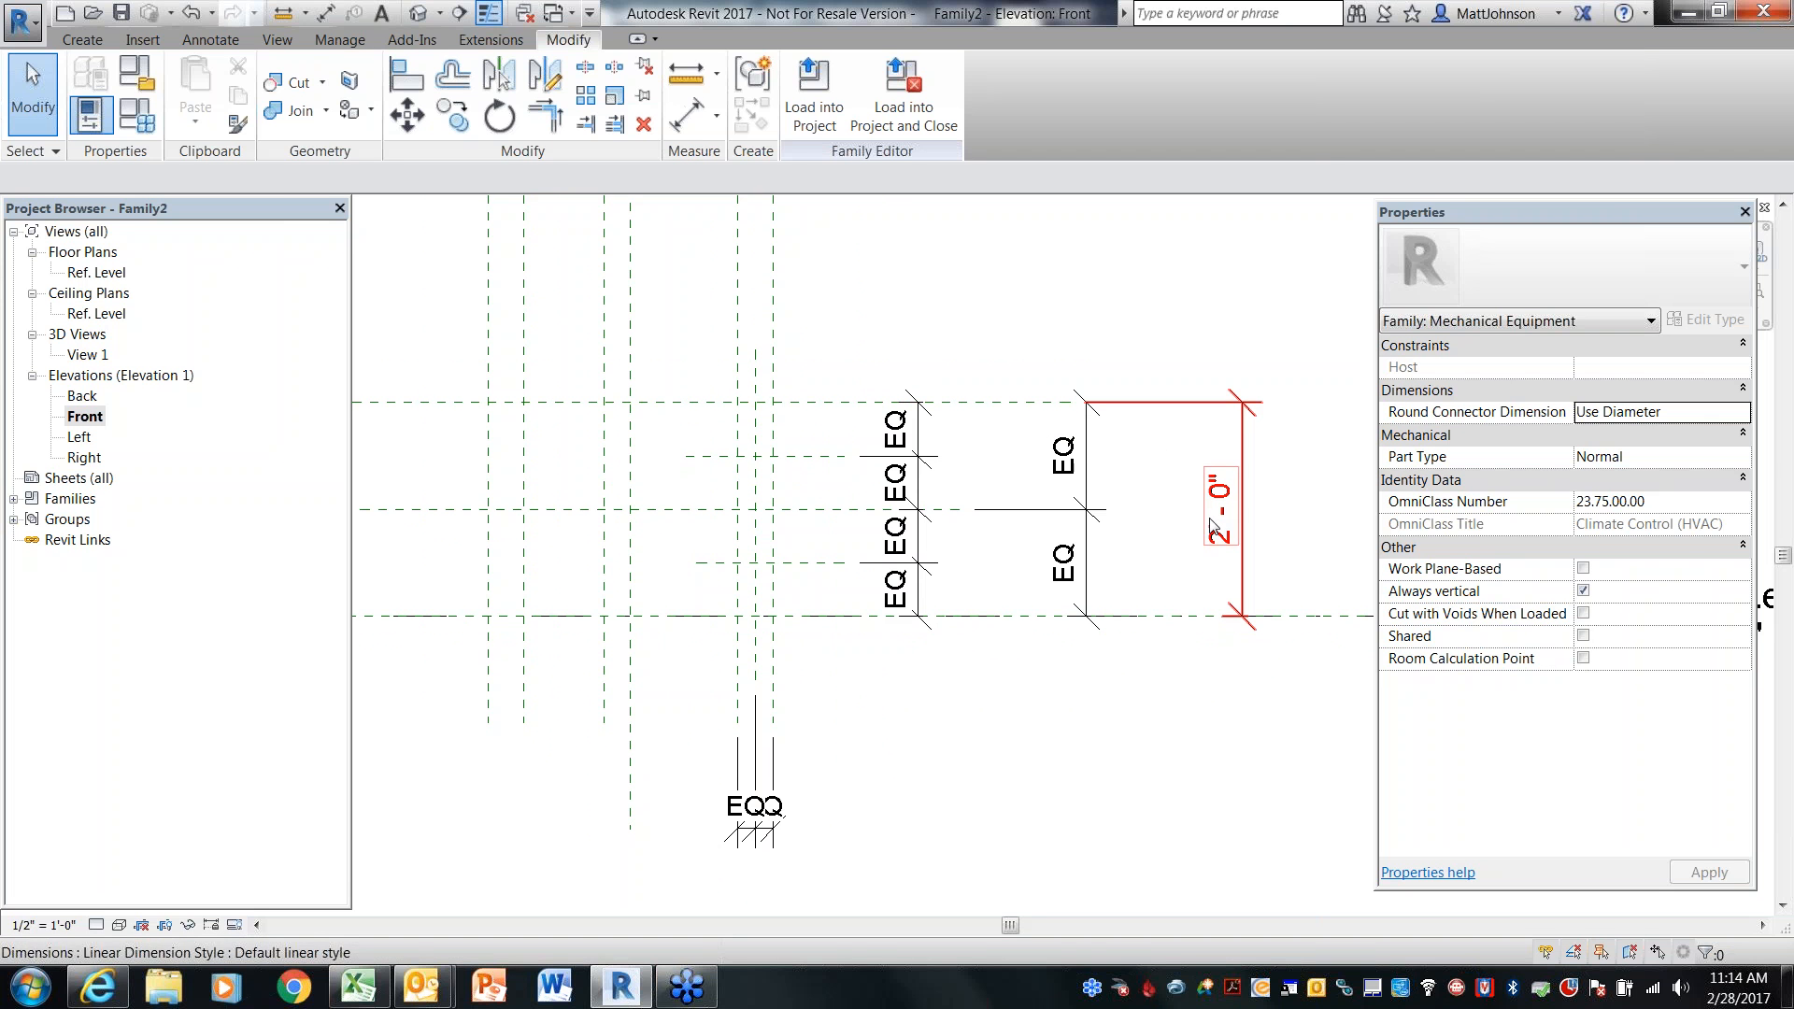
pyautogui.click(1263, 583)
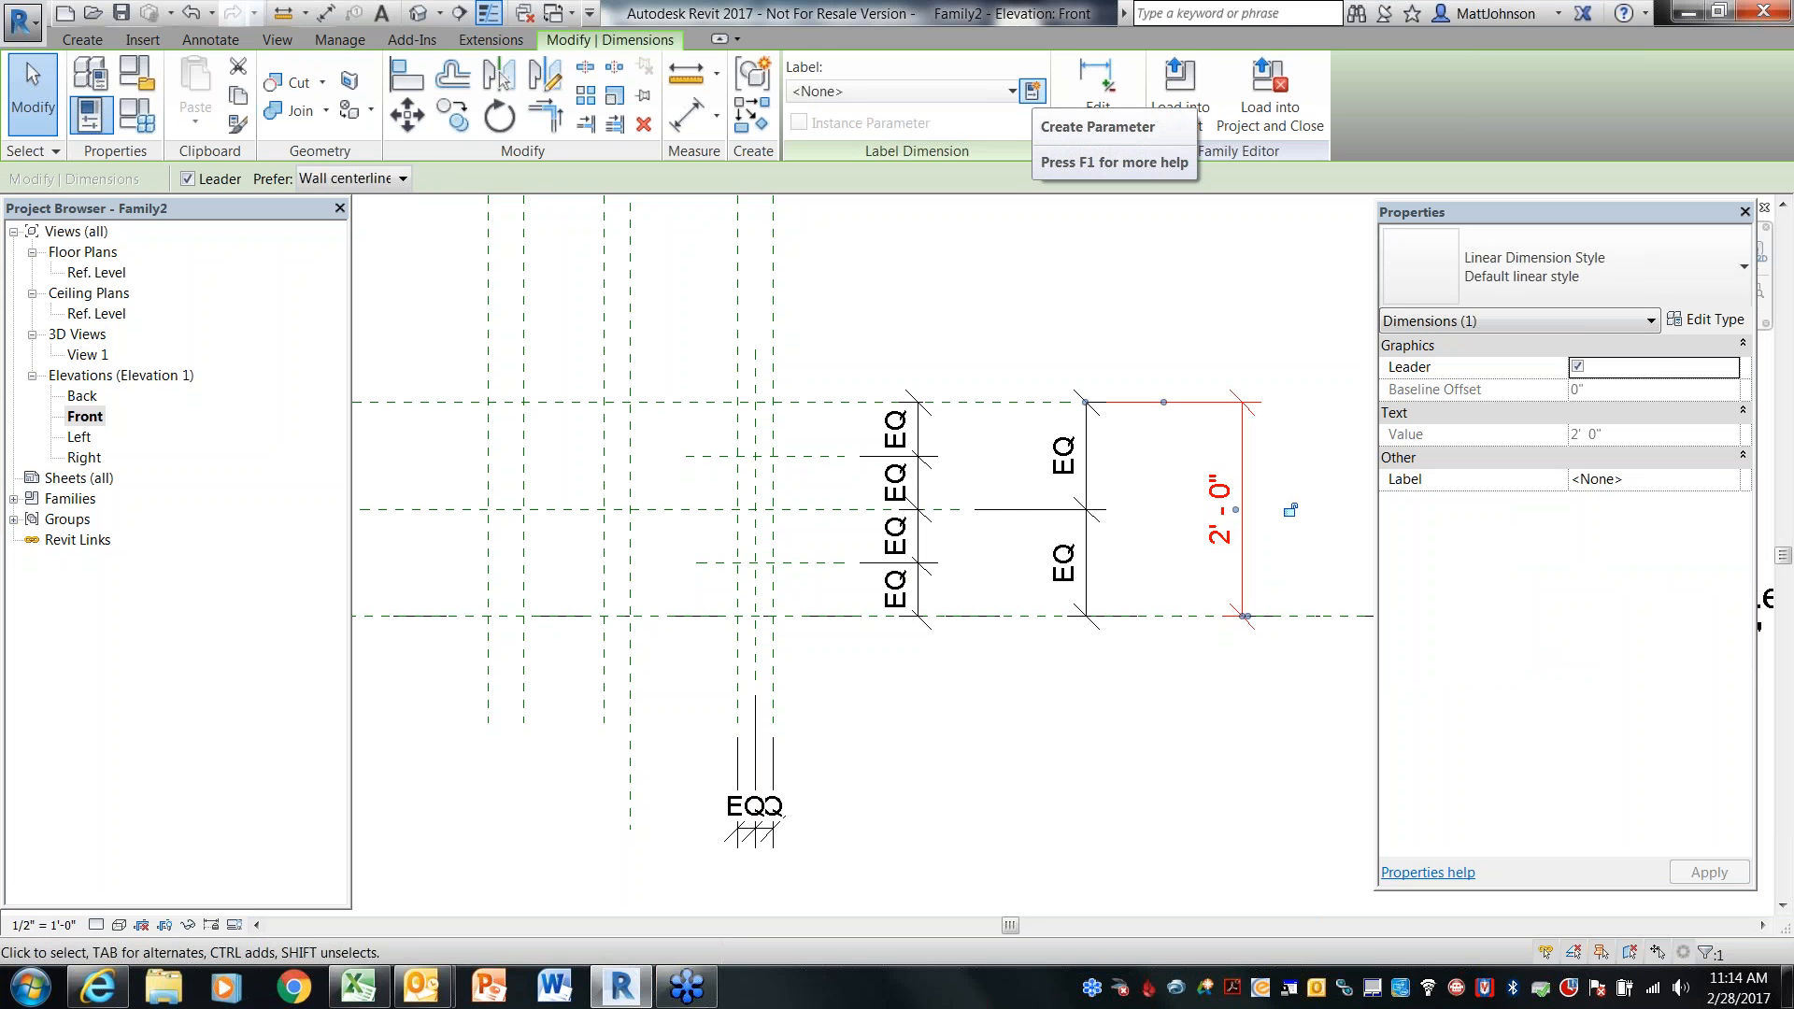
pyautogui.click(1032, 91)
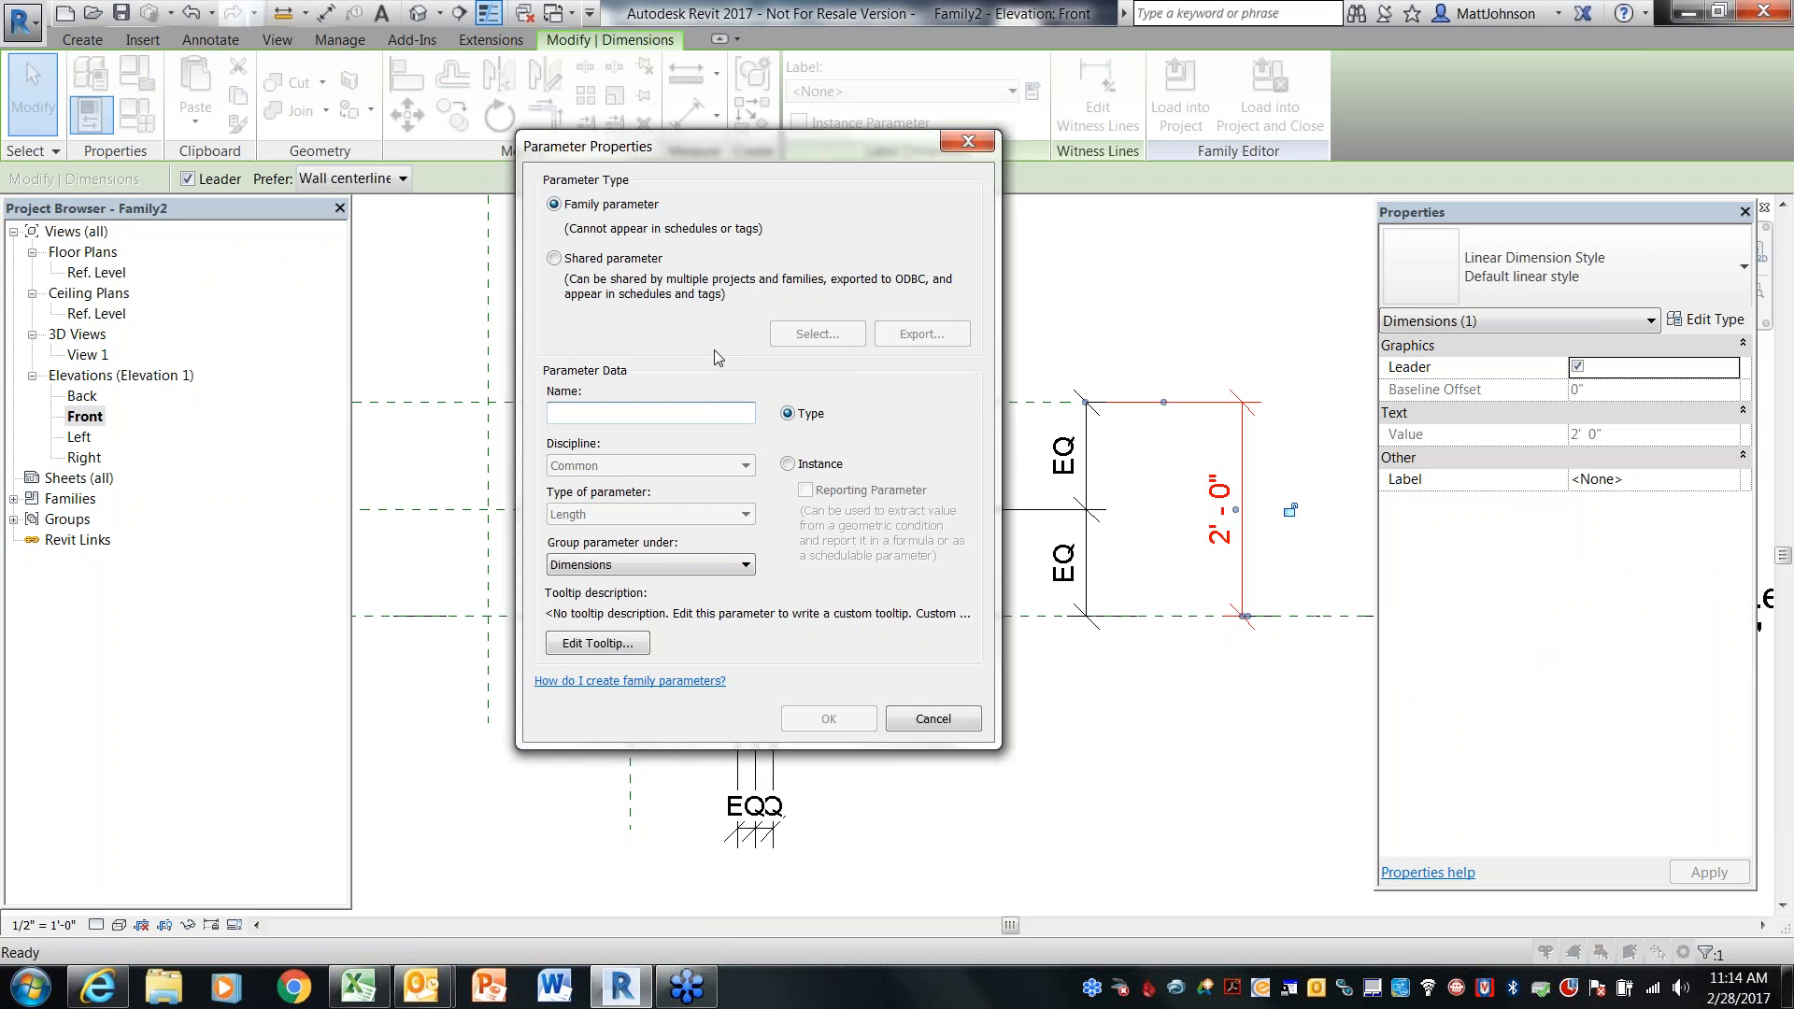
pyautogui.write('BoxHeight')
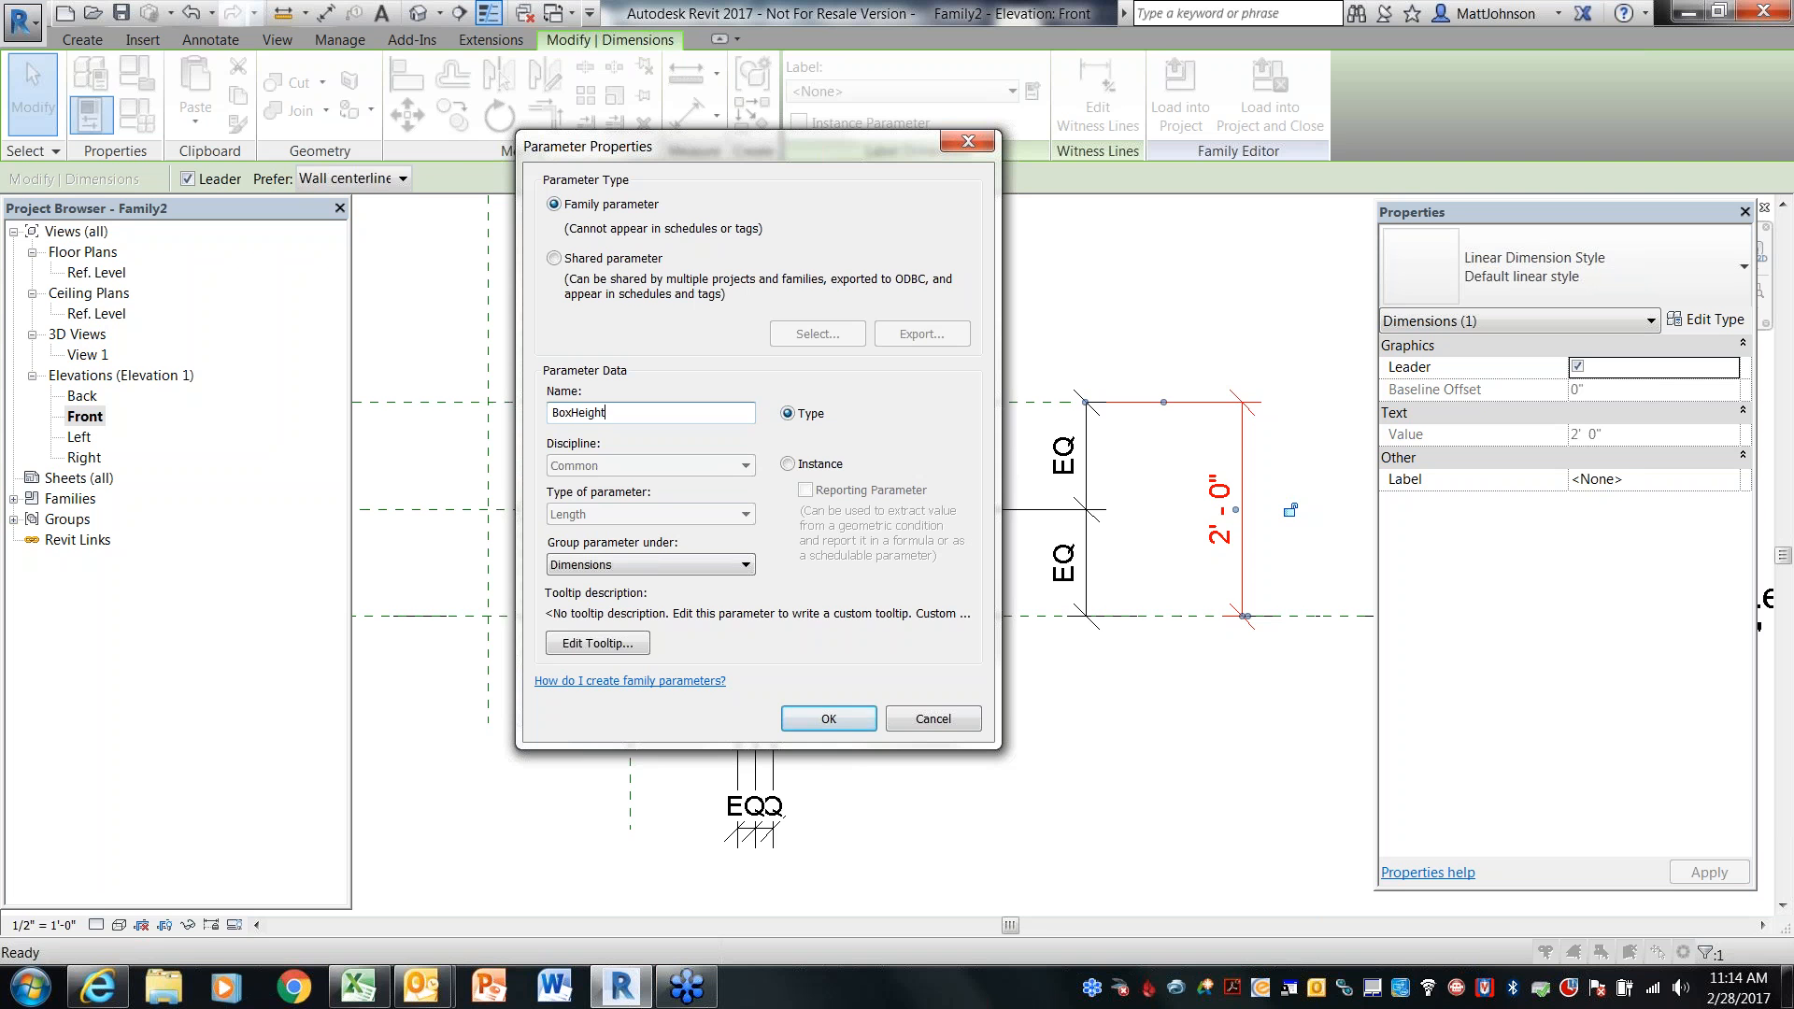
pyautogui.click(852, 722)
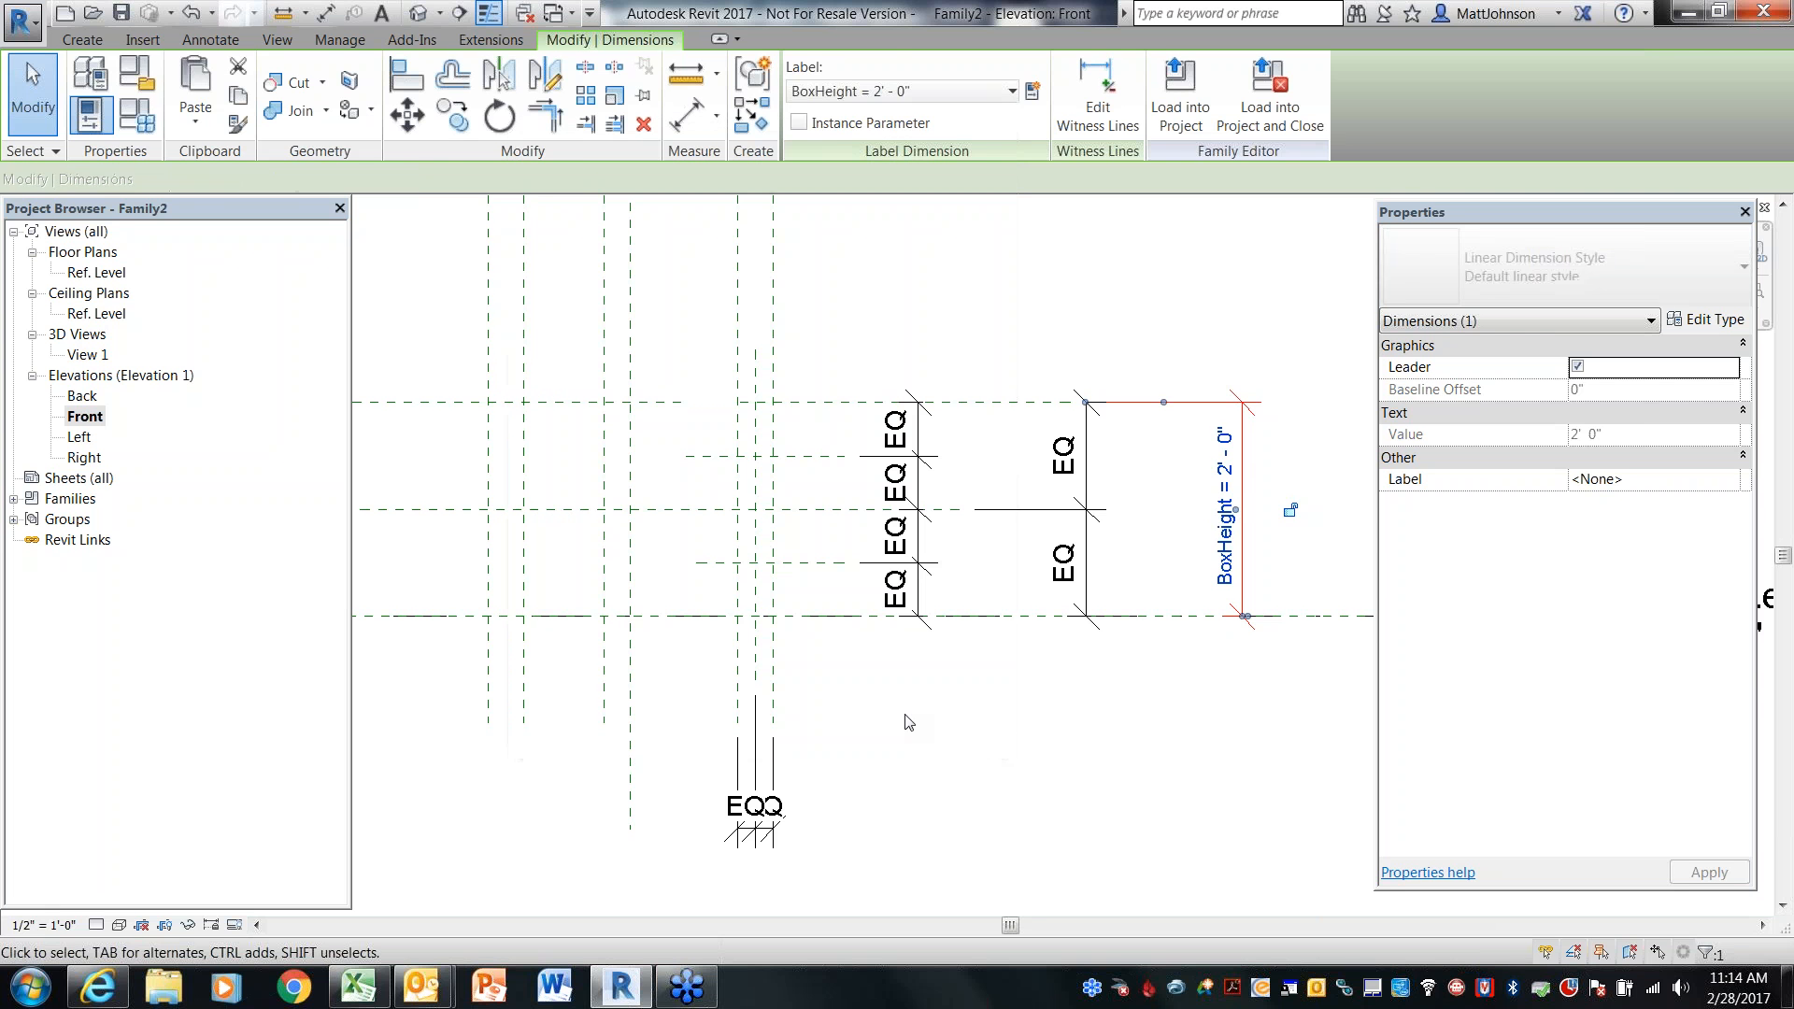
pyautogui.click(905, 716)
# In the Ref. Level floor plan, label the 0' - 9" dimension with a new type parameter named ControllerLength
pyautogui.moveTo(909, 706); pyautogui.dragTo(926, 624, button='middle')
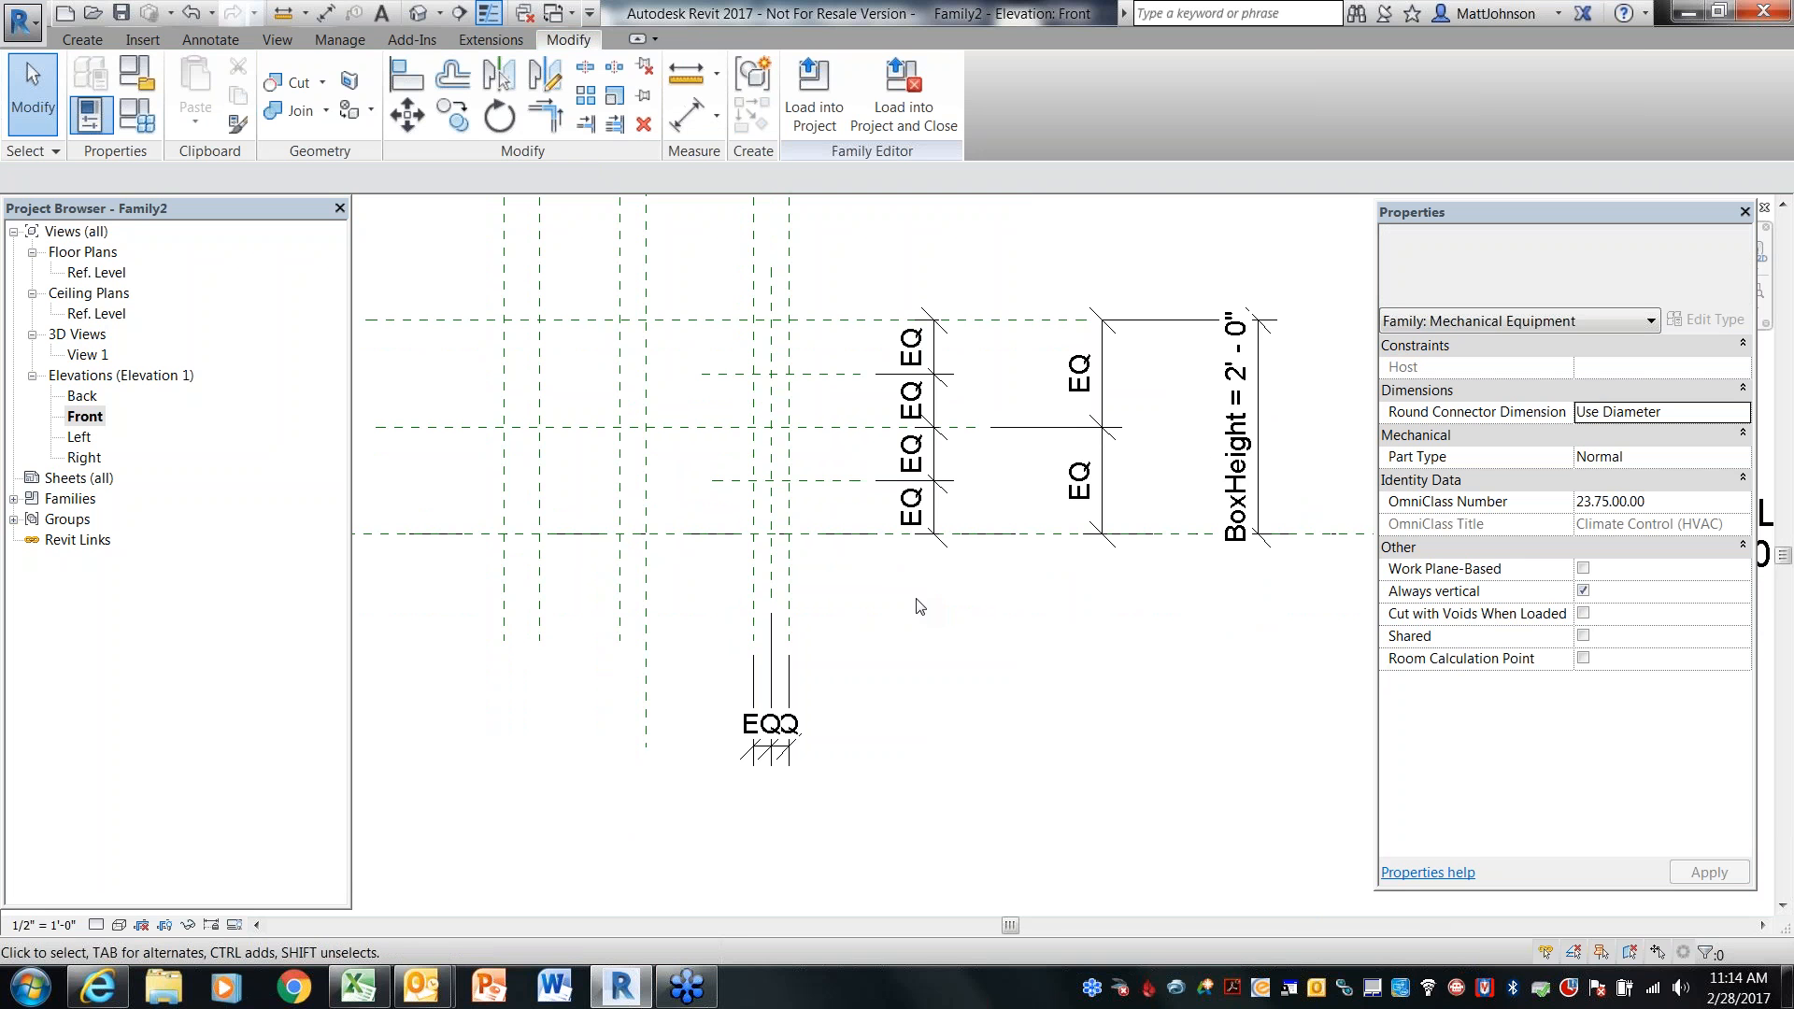
pyautogui.doubleClick(97, 272)
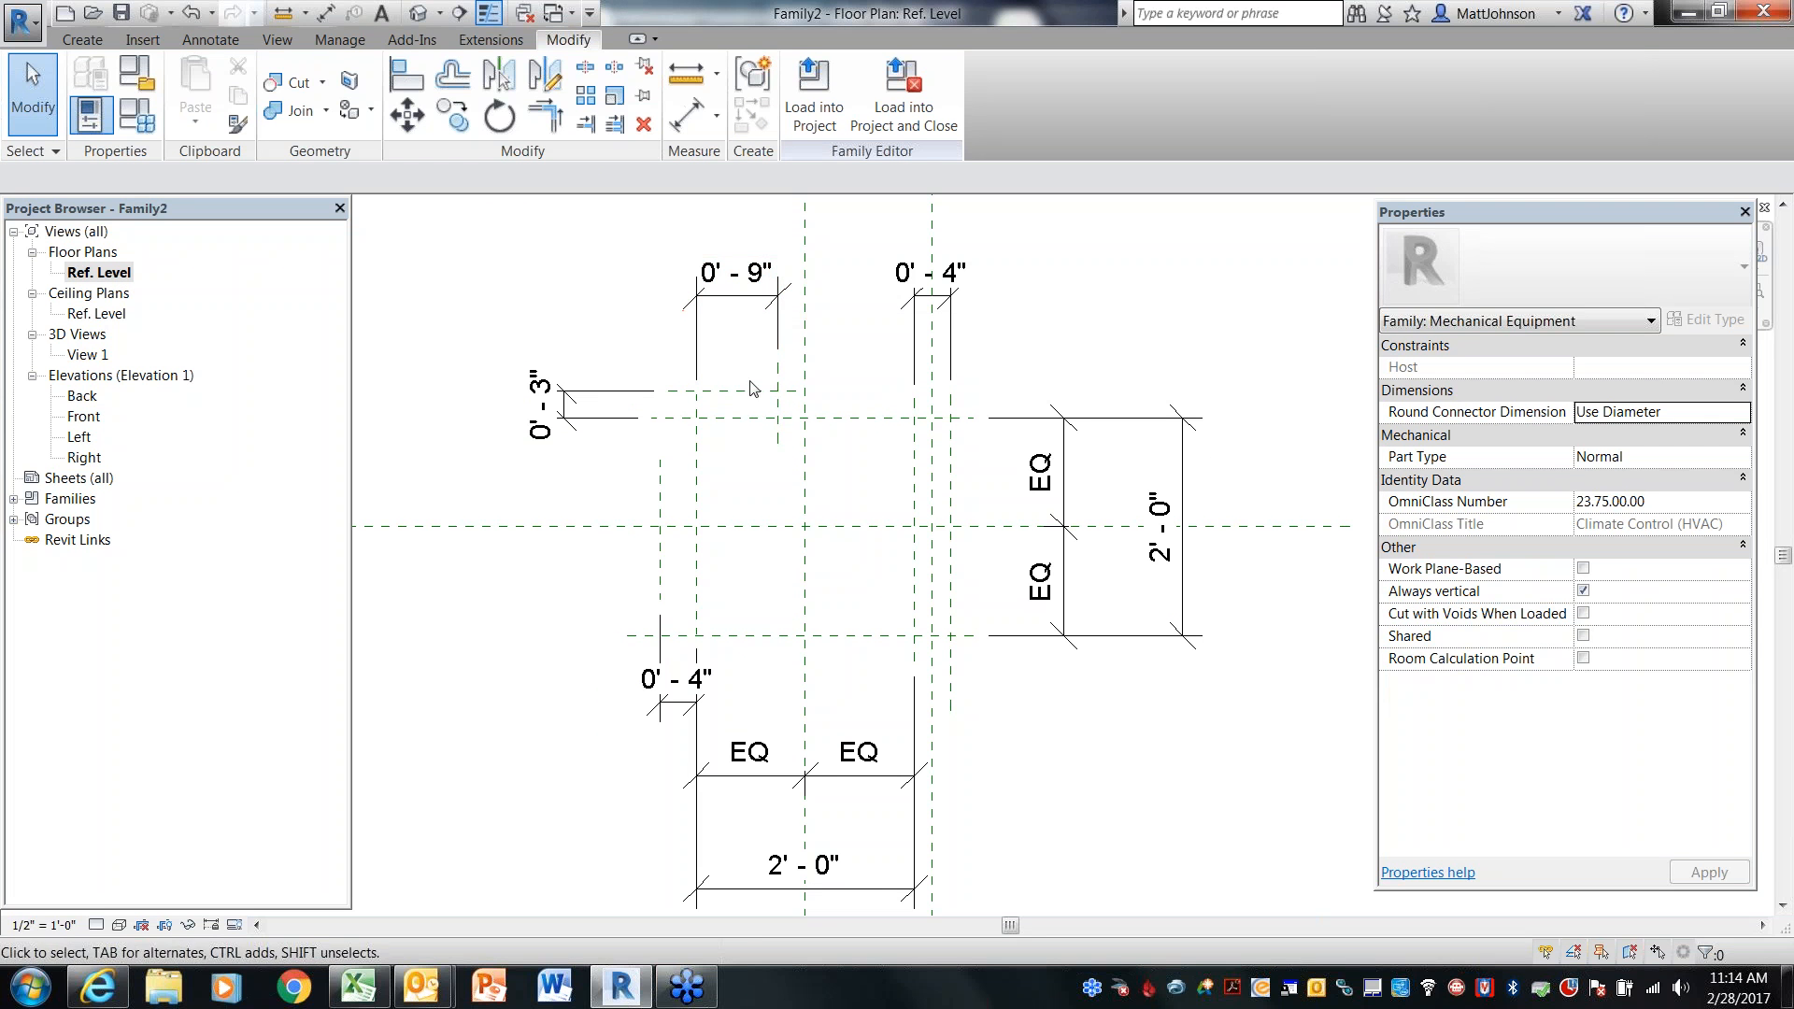
pyautogui.click(792, 297)
pyautogui.click(1032, 90)
pyautogui.write('C')
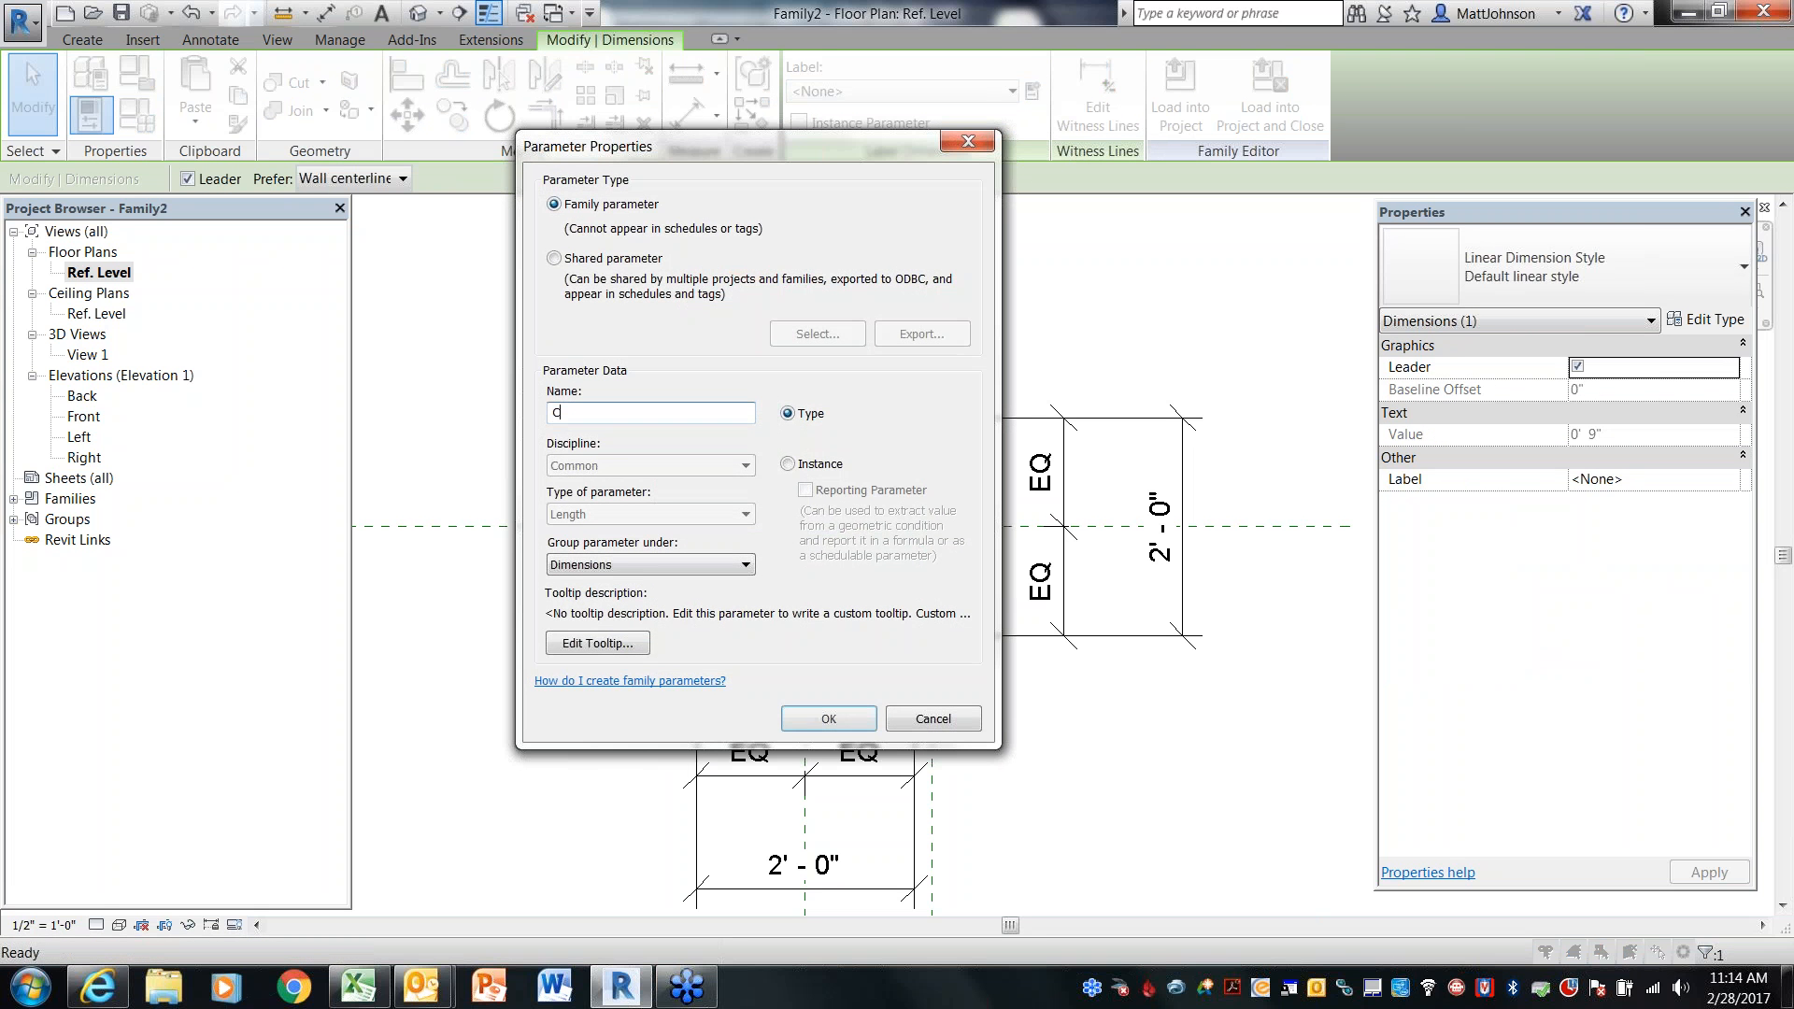
pyautogui.write('ontrollerLength')
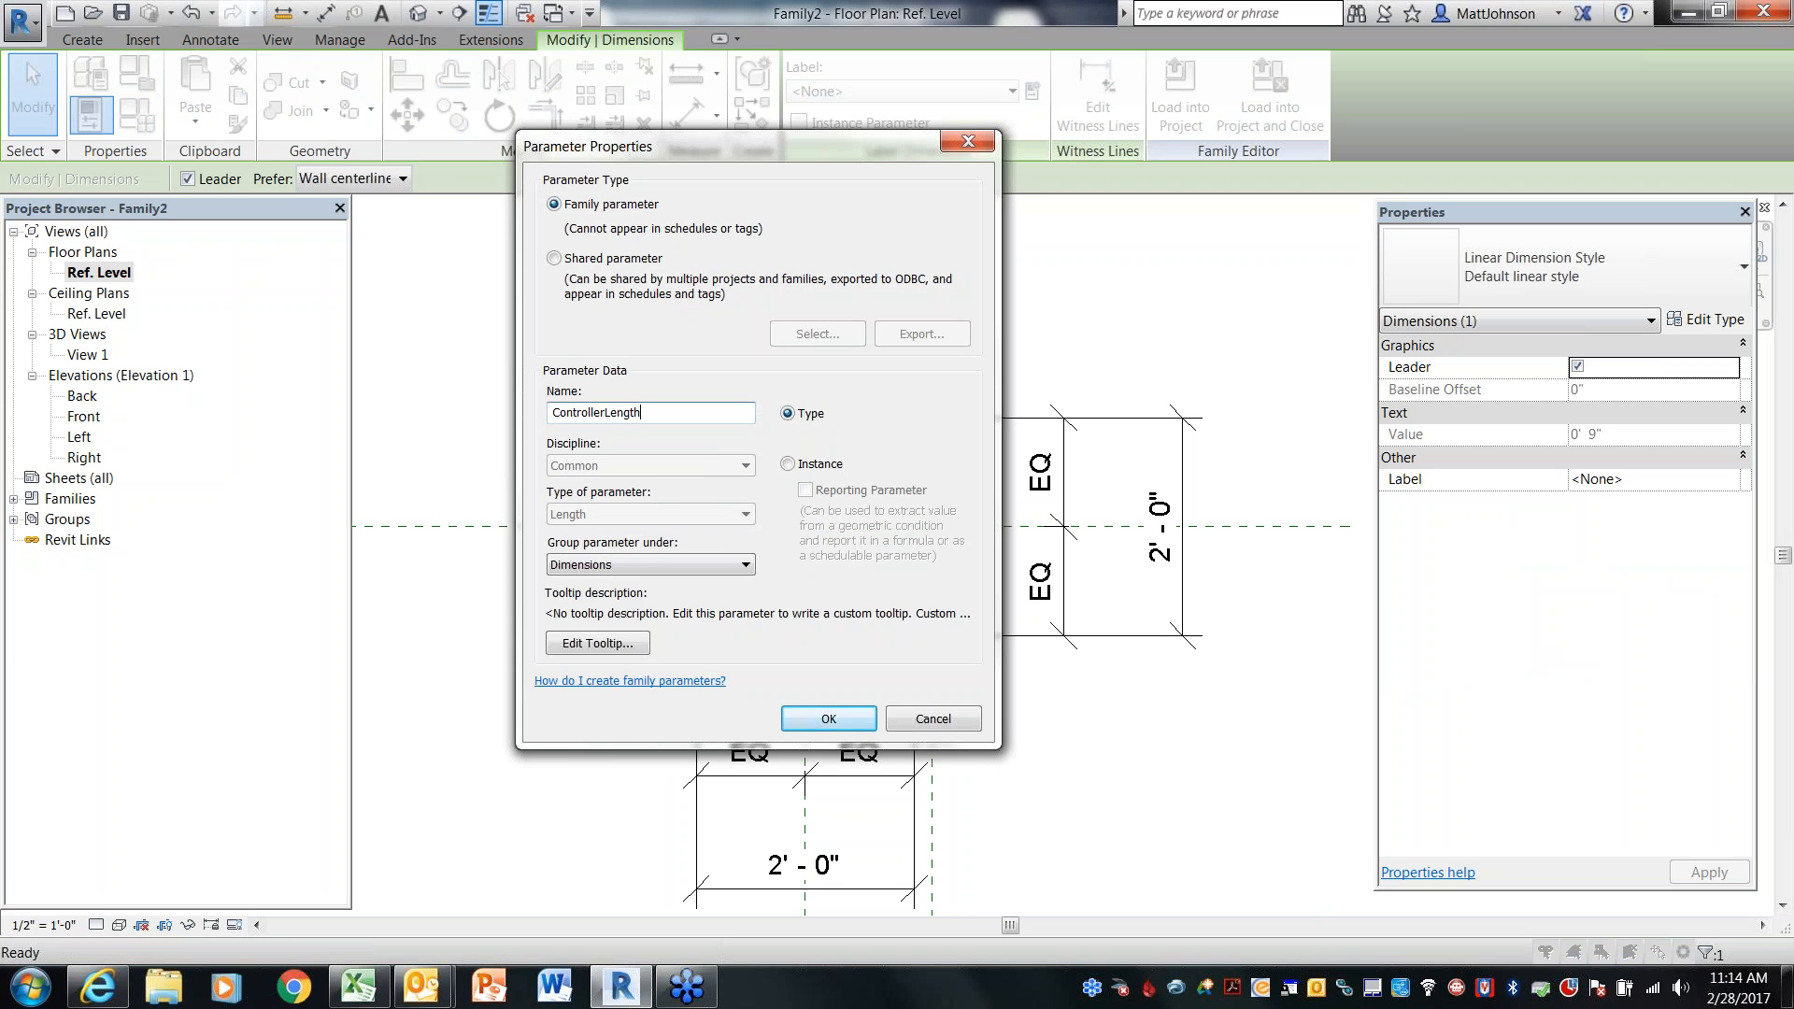
pyautogui.click(821, 726)
# Label the 0' - 3" dimension with a new type parameter named ControllerWidth
pyautogui.click(603, 449)
pyautogui.click(603, 449)
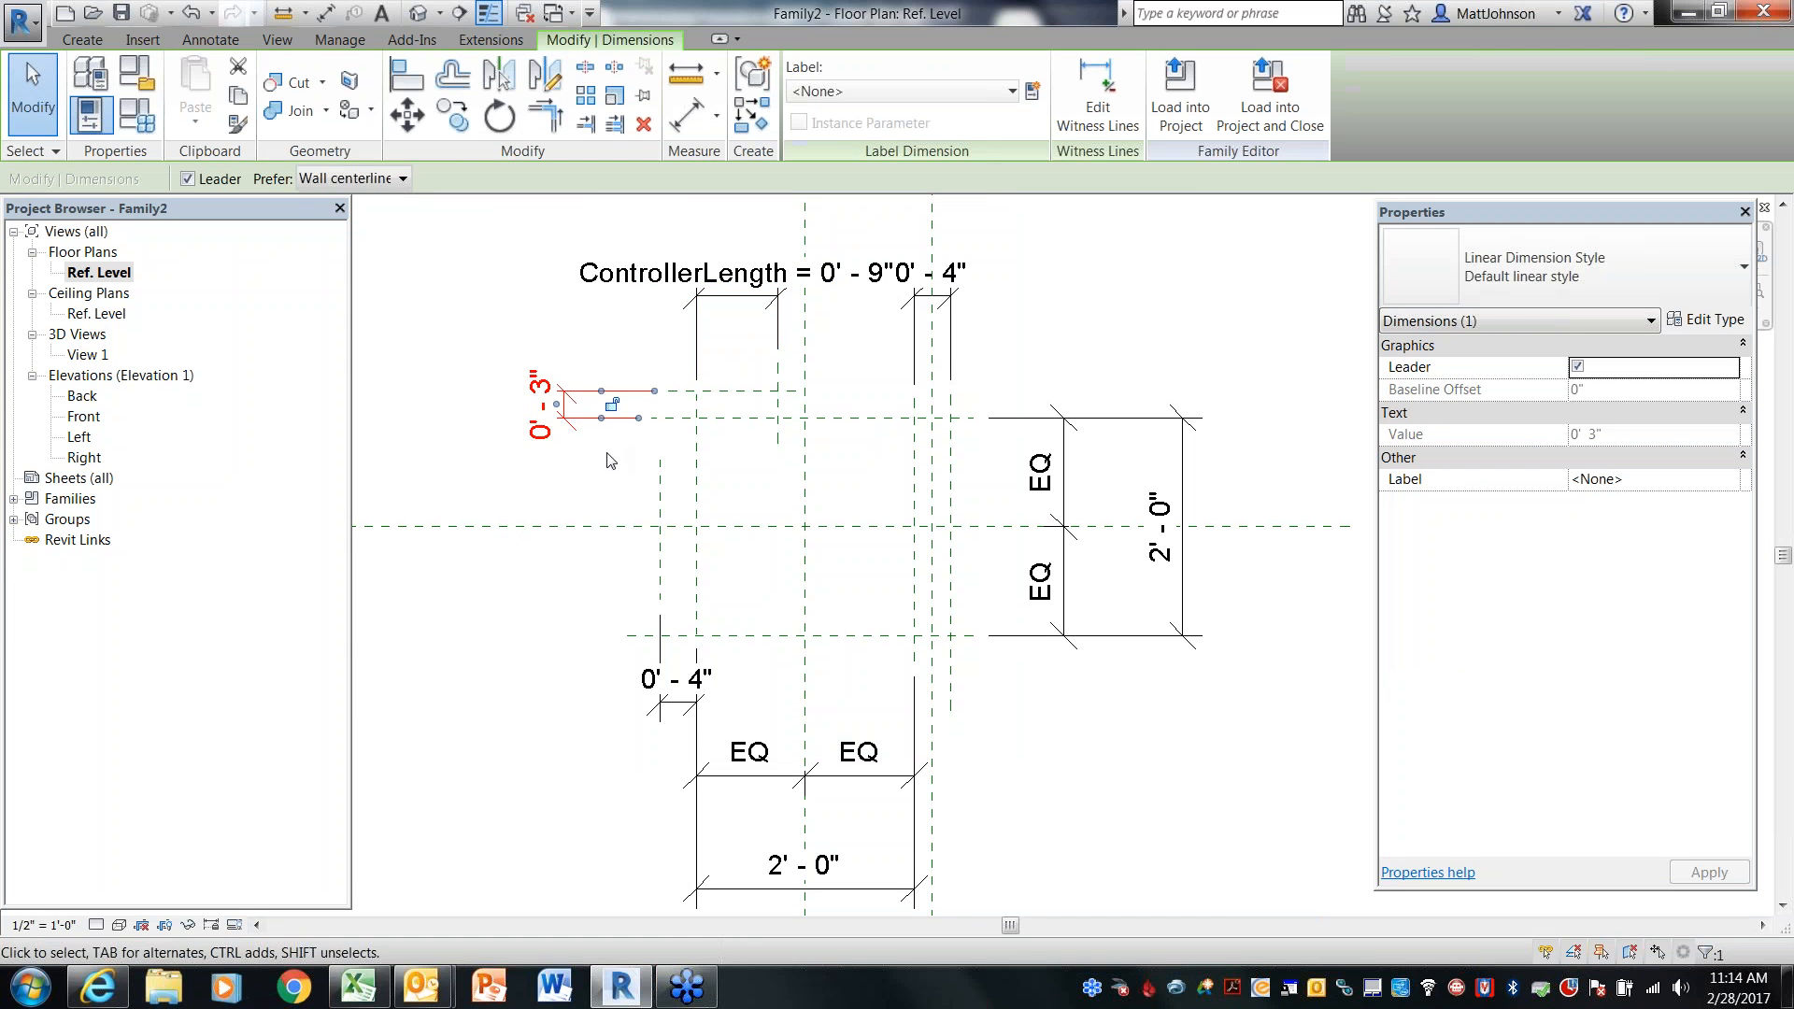
pyautogui.click(1034, 98)
pyautogui.write('ControllerWidth')
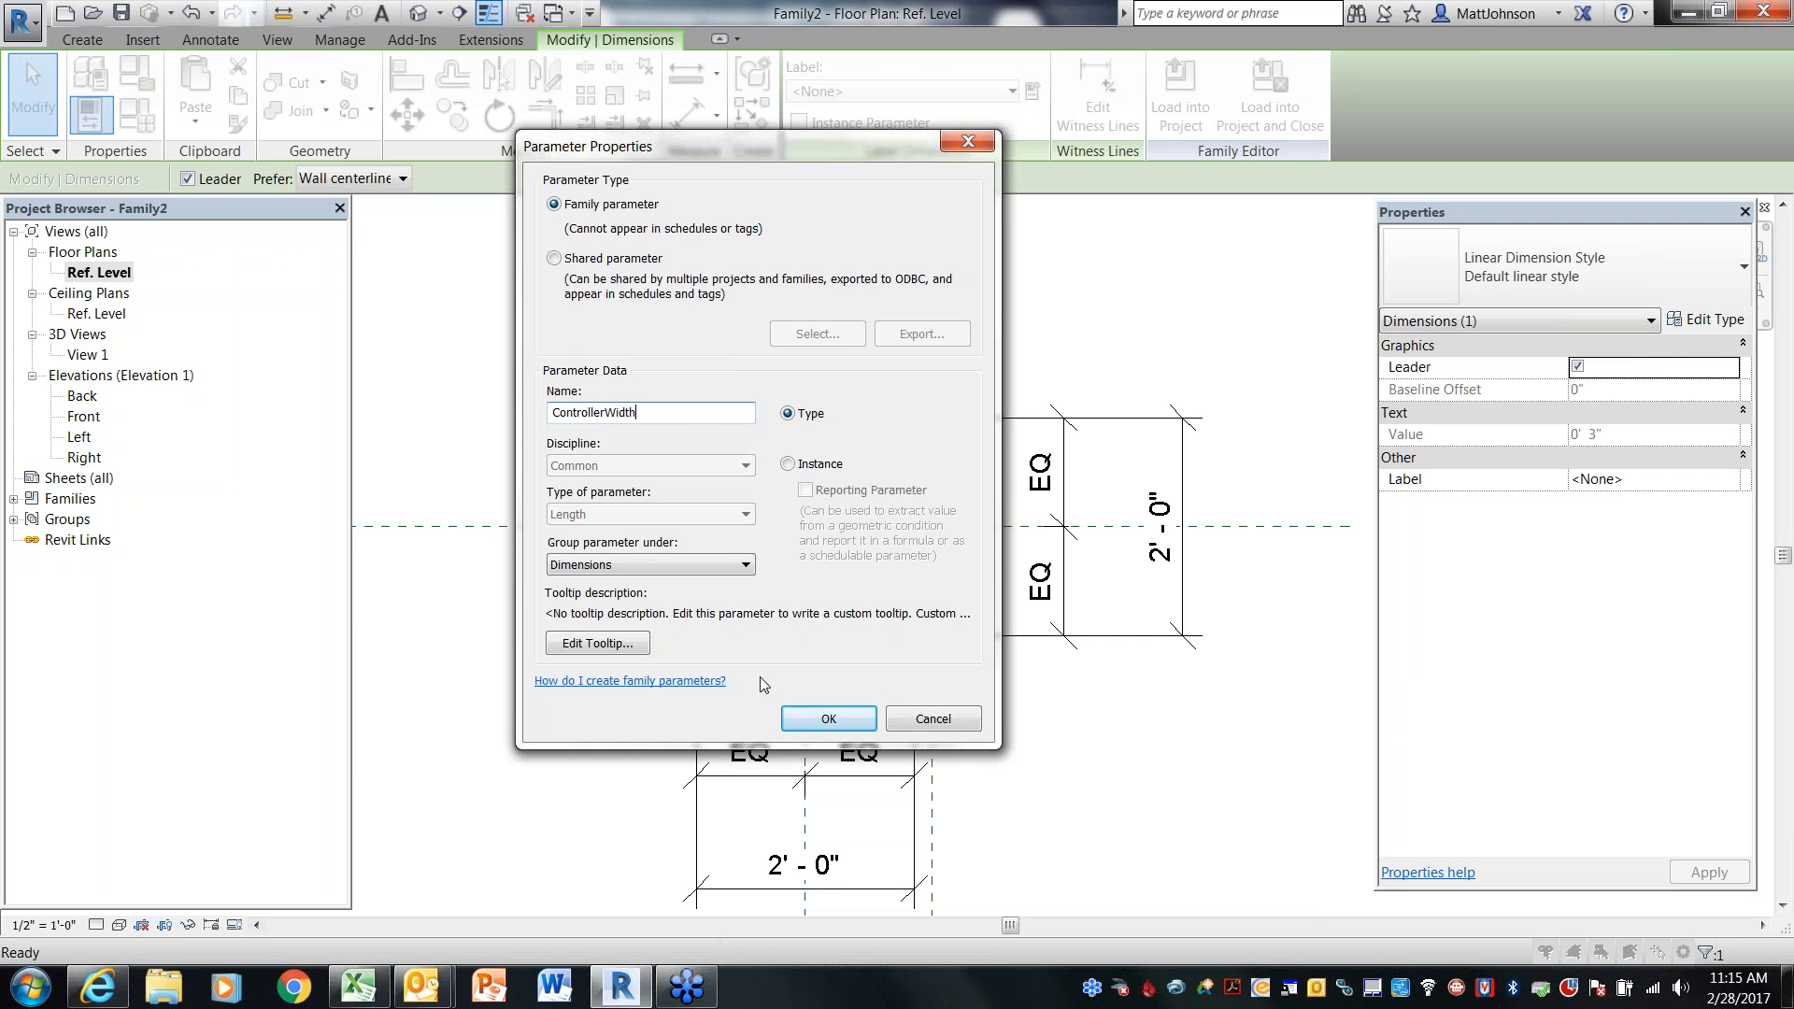
pyautogui.click(803, 721)
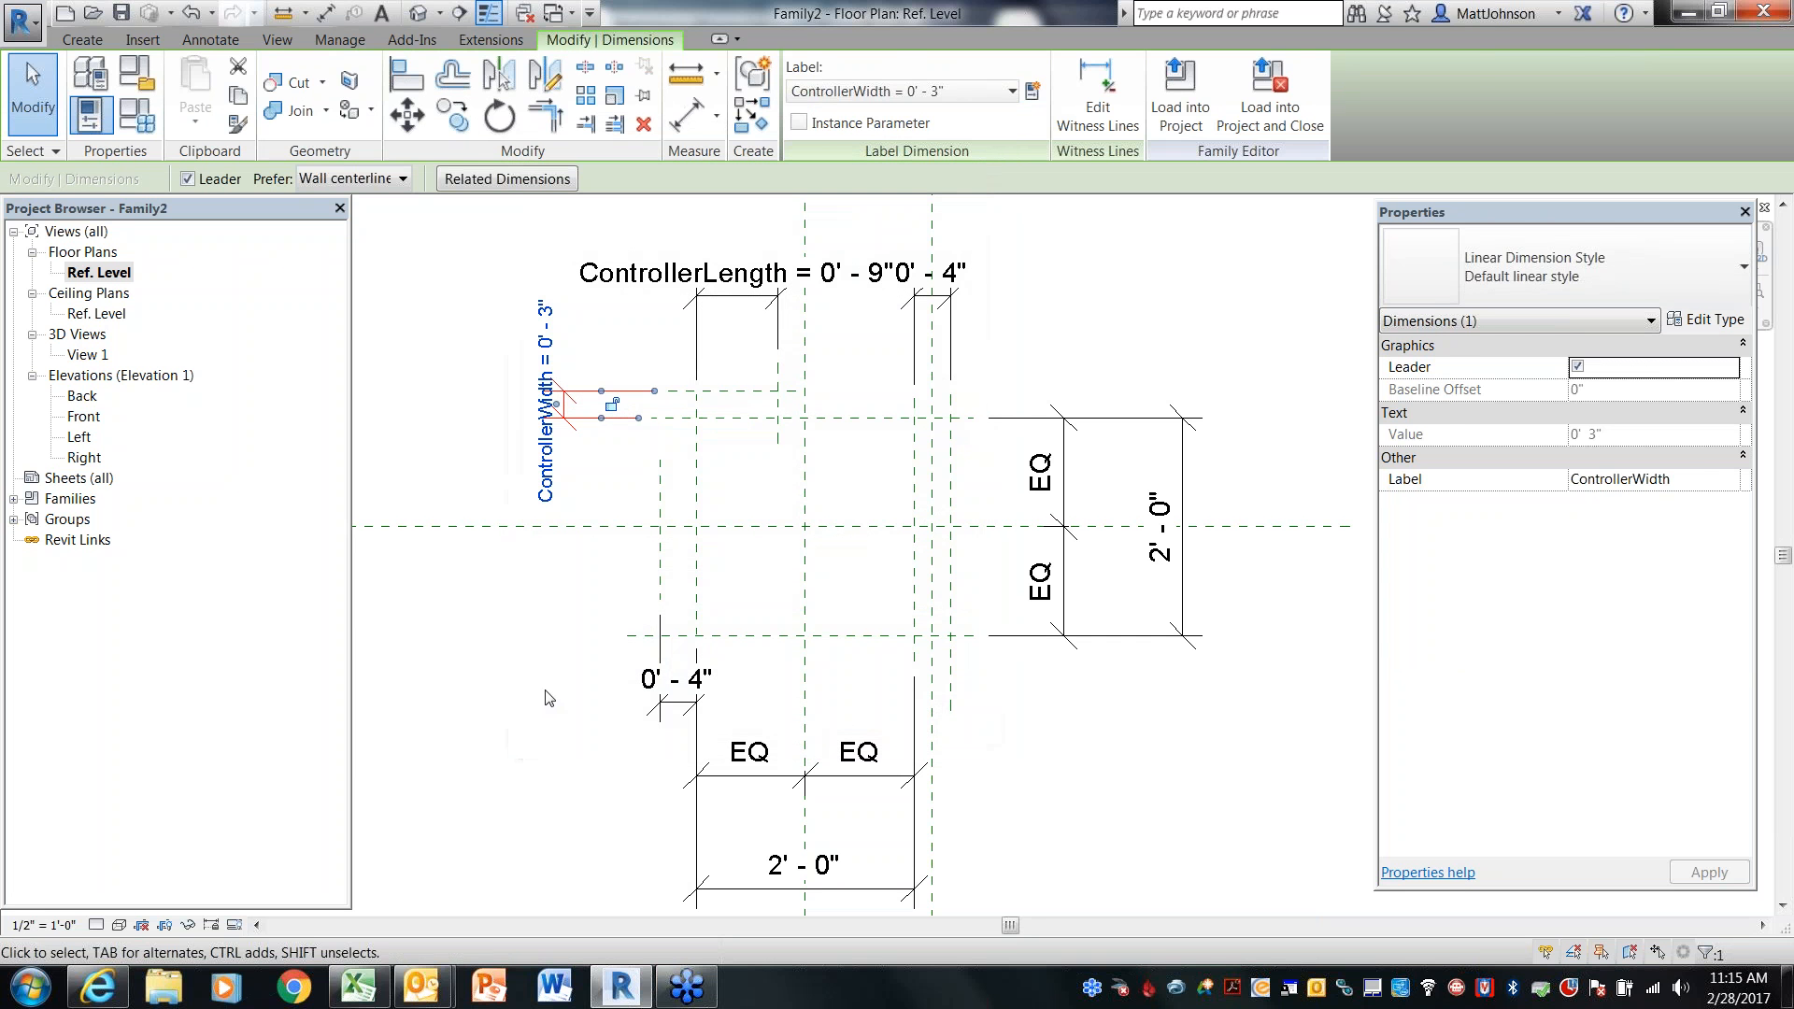
# Label the vertical 2' - 0" dimension with a new type parameter named BoxDepth
pyautogui.click(543, 691)
pyautogui.click(1189, 645)
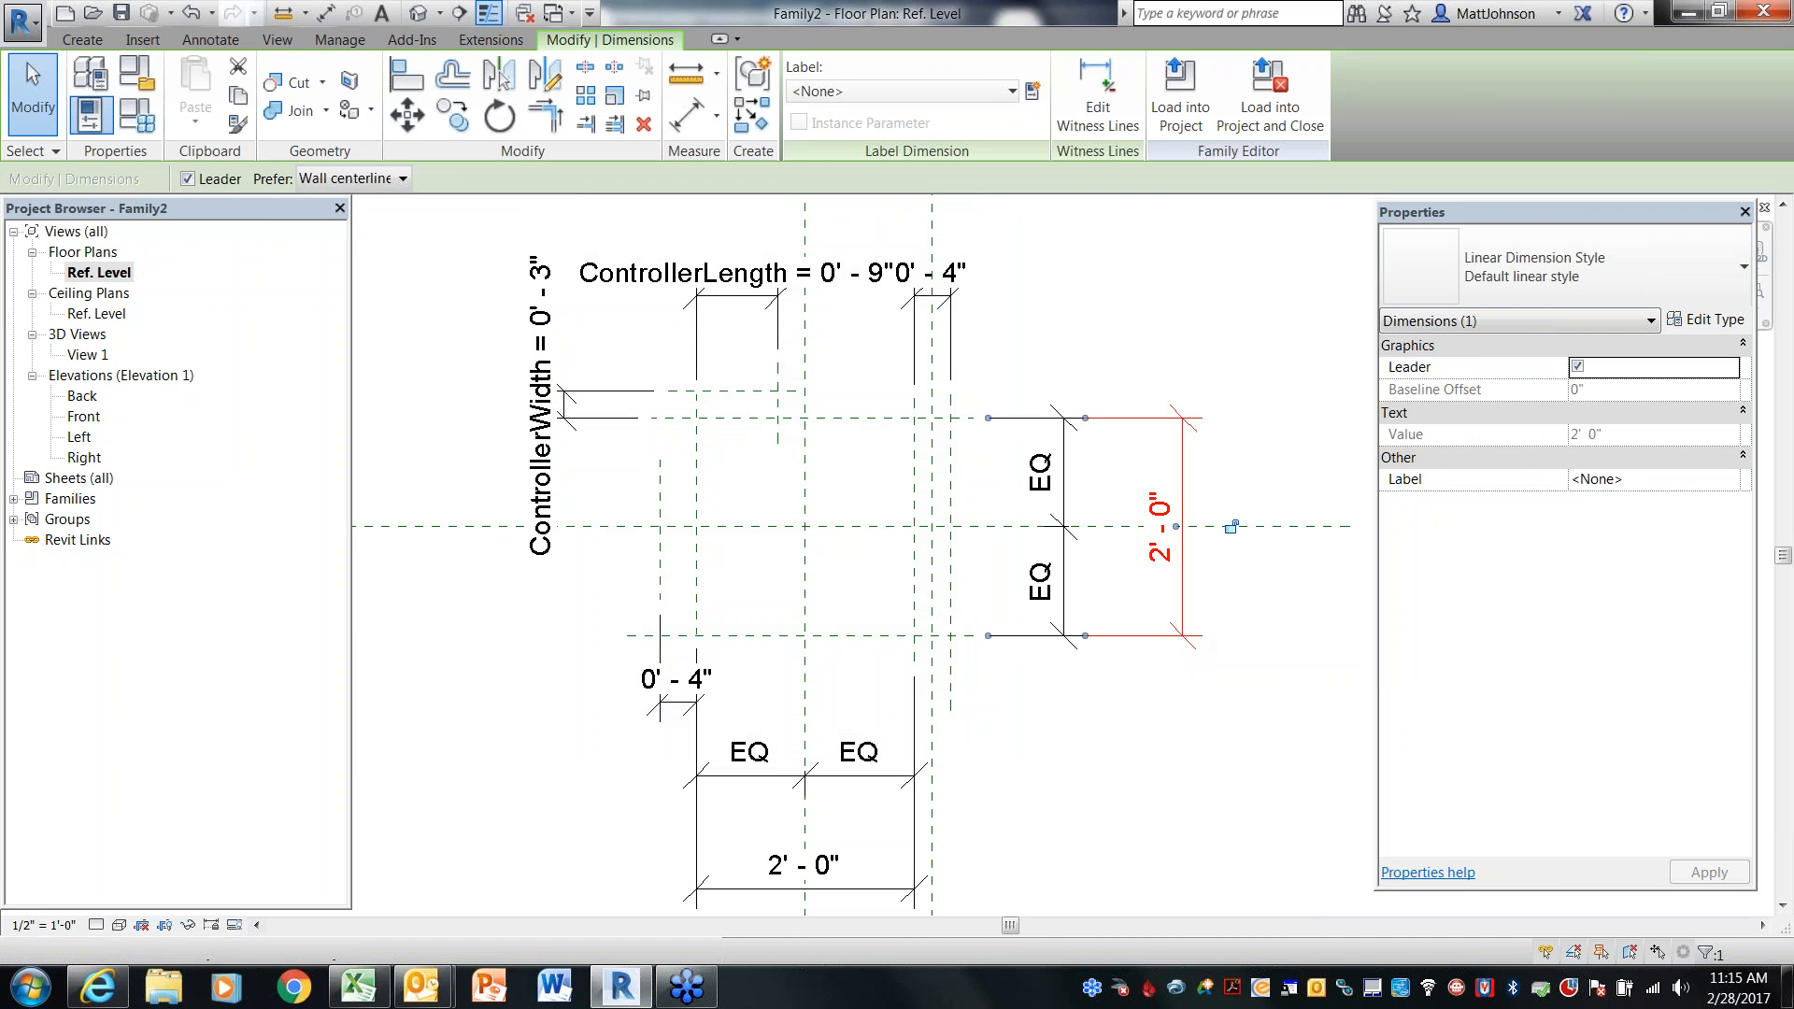
pyautogui.click(1033, 94)
pyautogui.write('B')
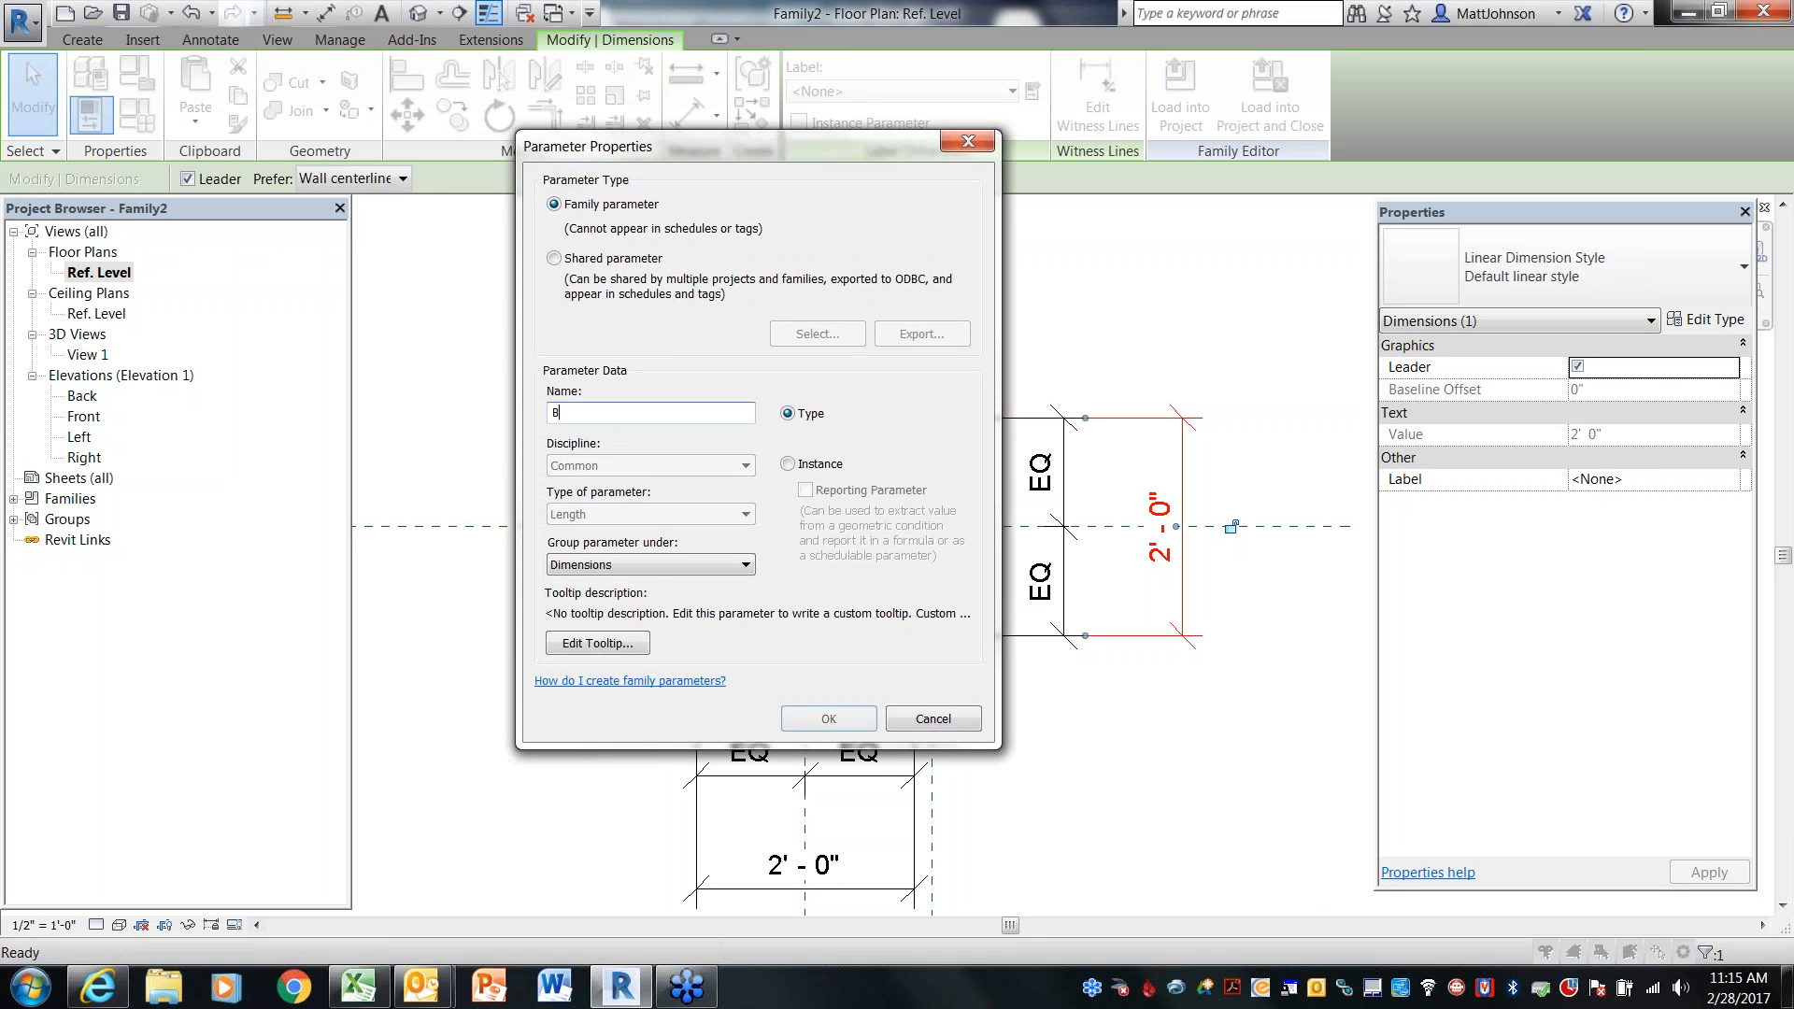
pyautogui.write('oxDe')
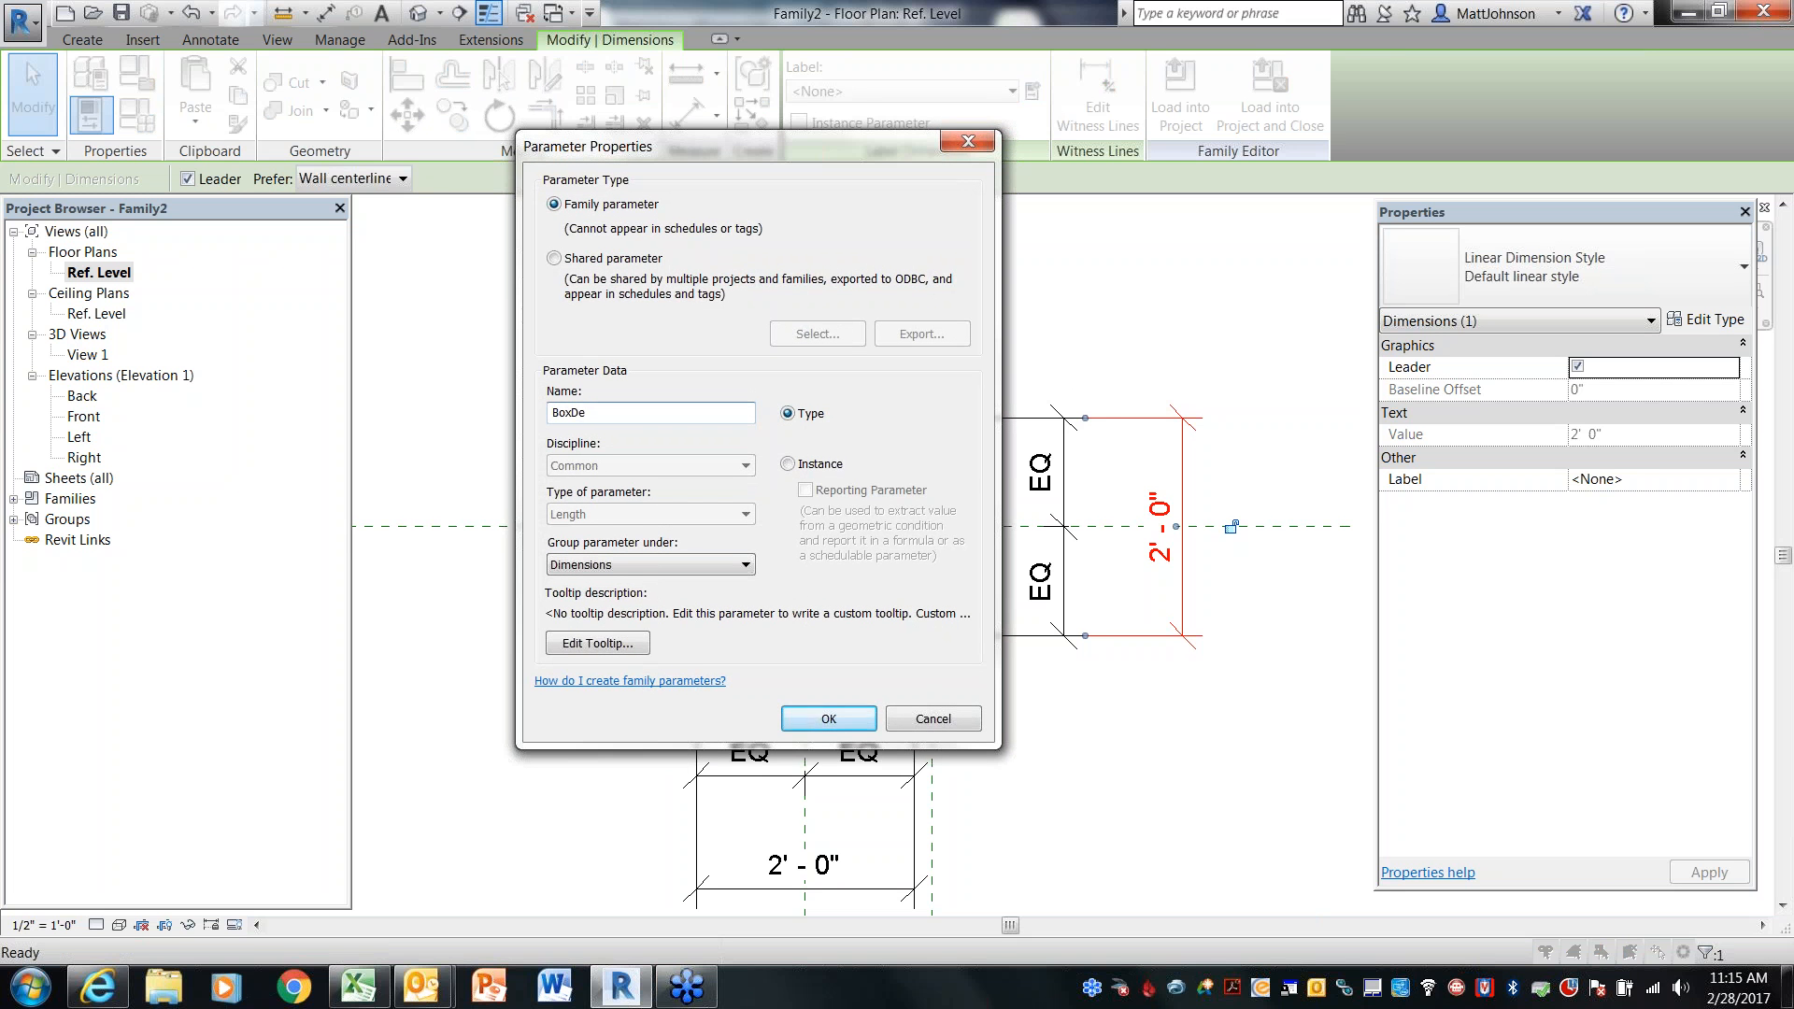
pyautogui.write('pth')
pyautogui.click(803, 727)
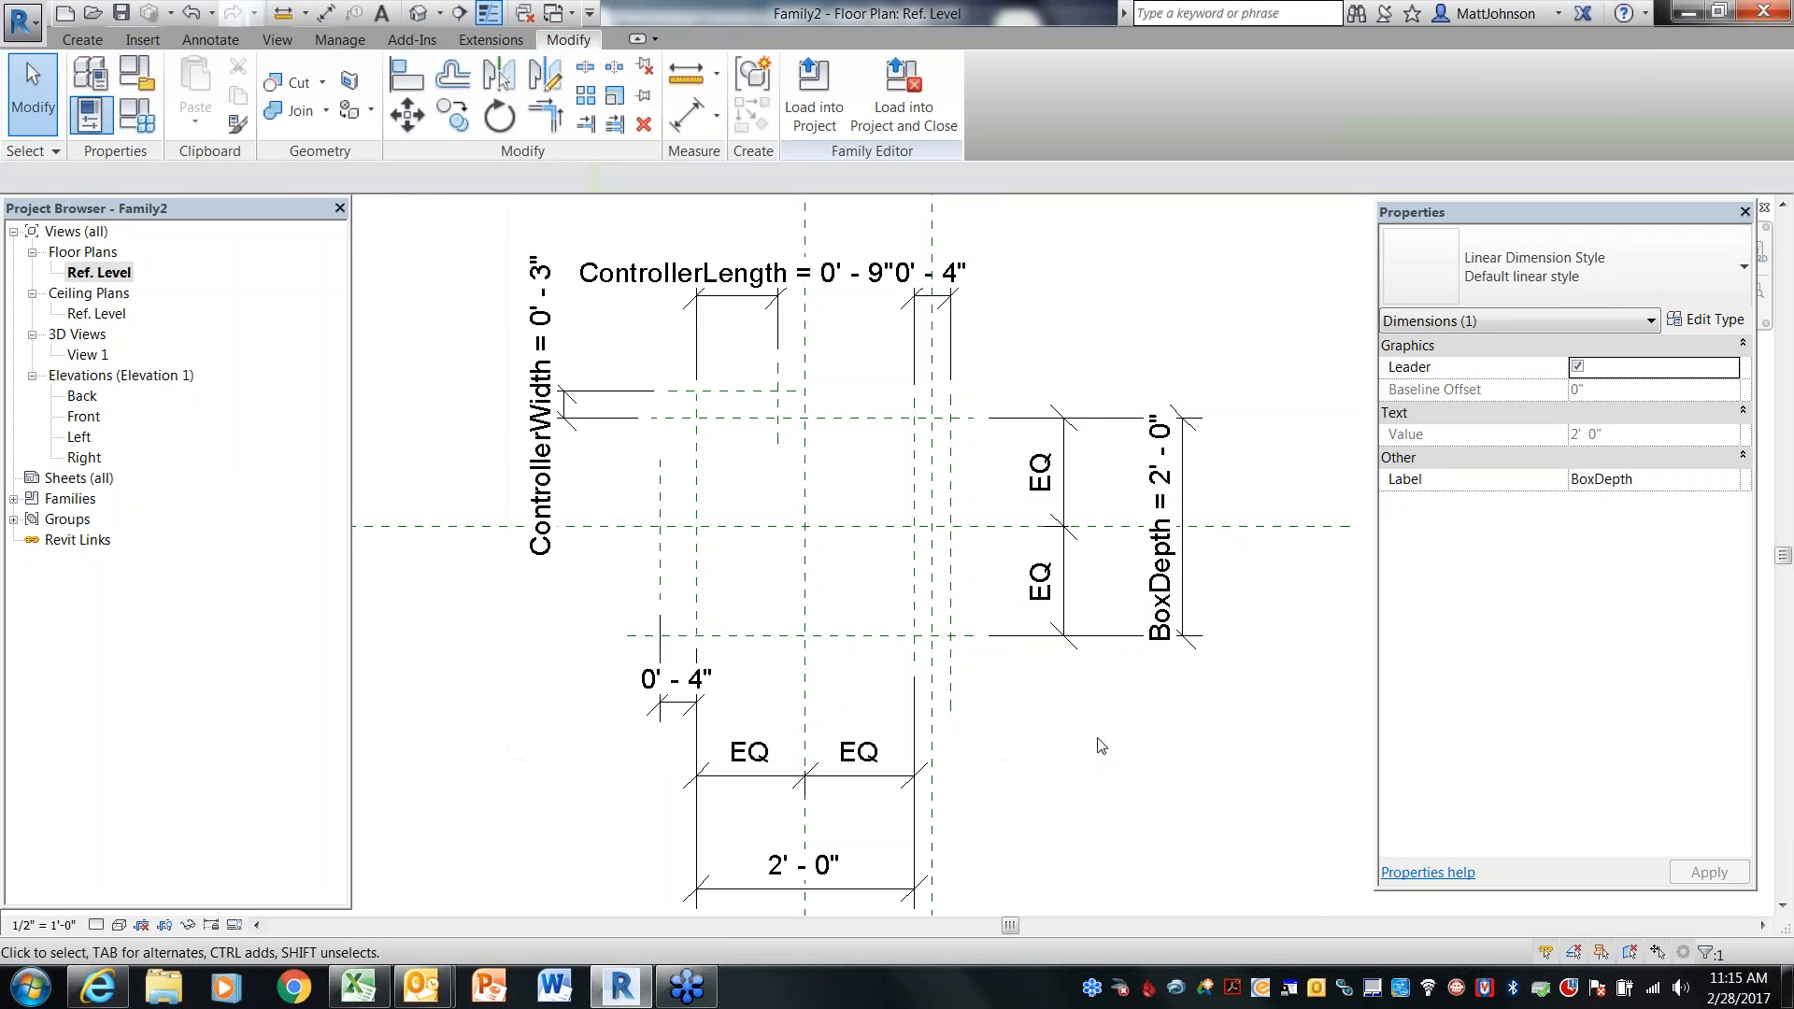
# Label the overall horizontal 2' - 0" dimension at the bottom with a new type parameter named BoxLength
pyautogui.click(1104, 734)
pyautogui.moveTo(1109, 715); pyautogui.dragTo(1117, 584, button='middle')
pyautogui.click(910, 762)
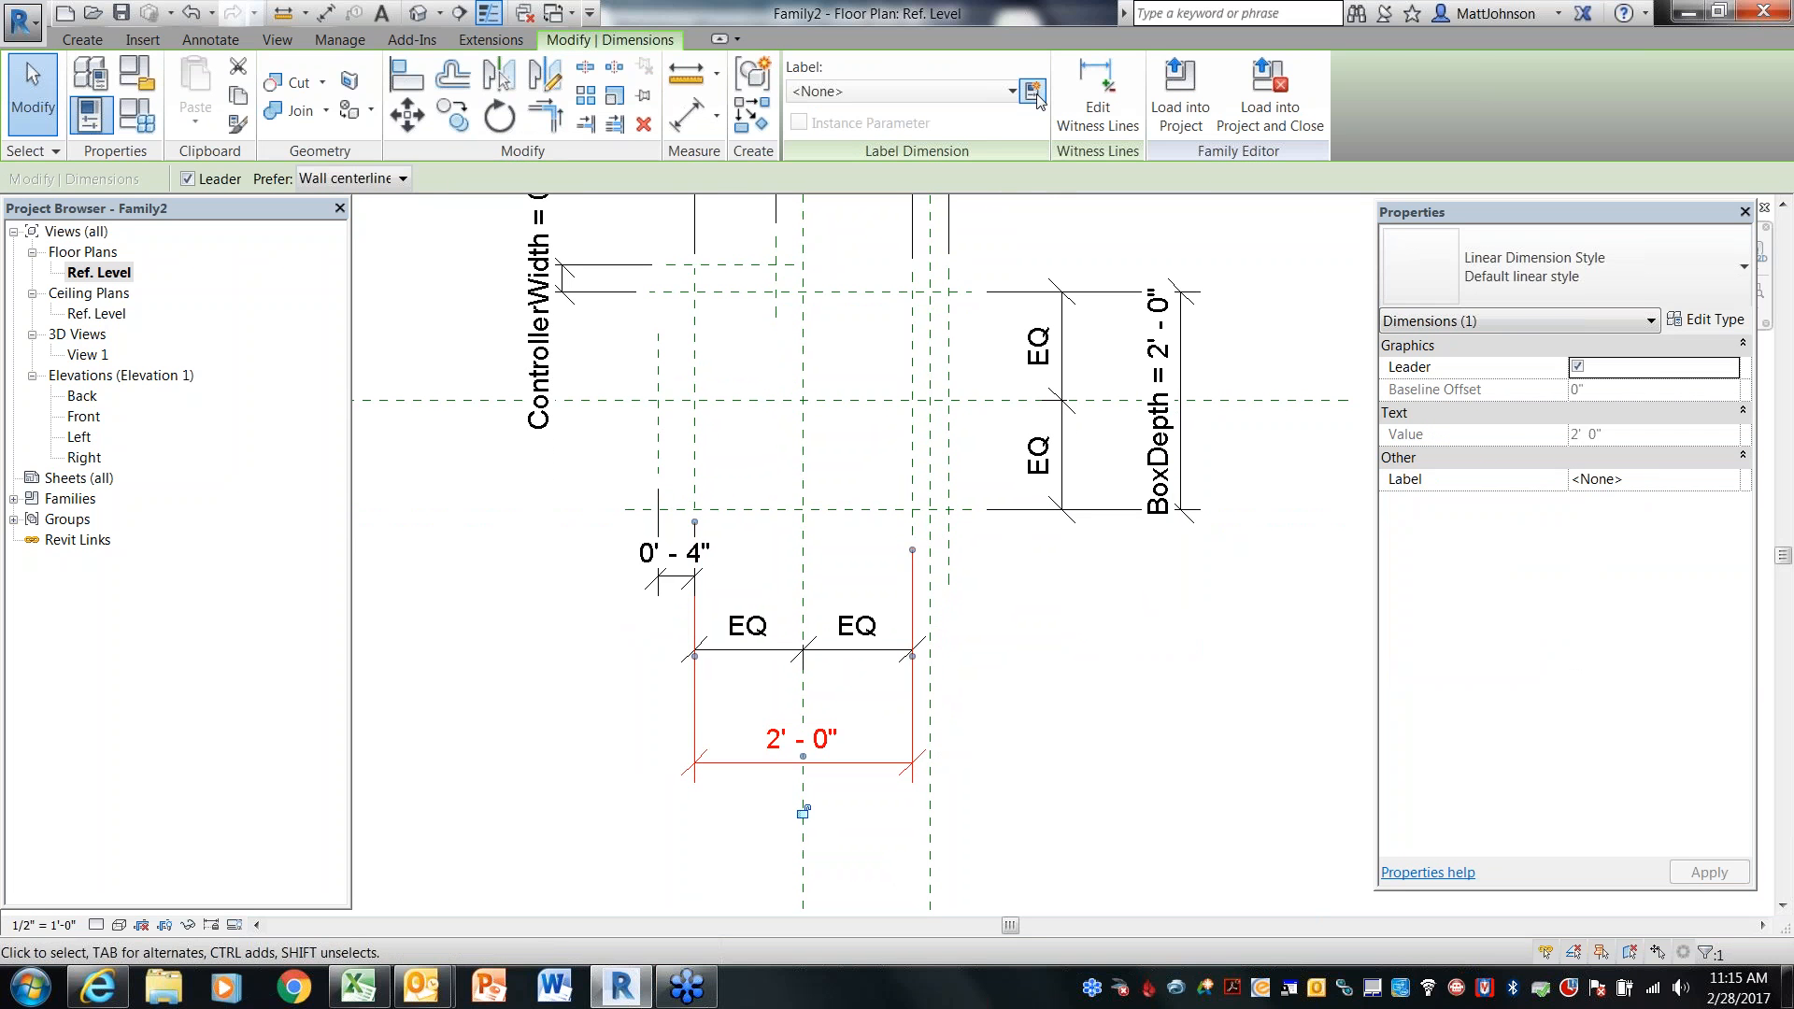
pyautogui.click(1032, 90)
pyautogui.write('BoxLength')
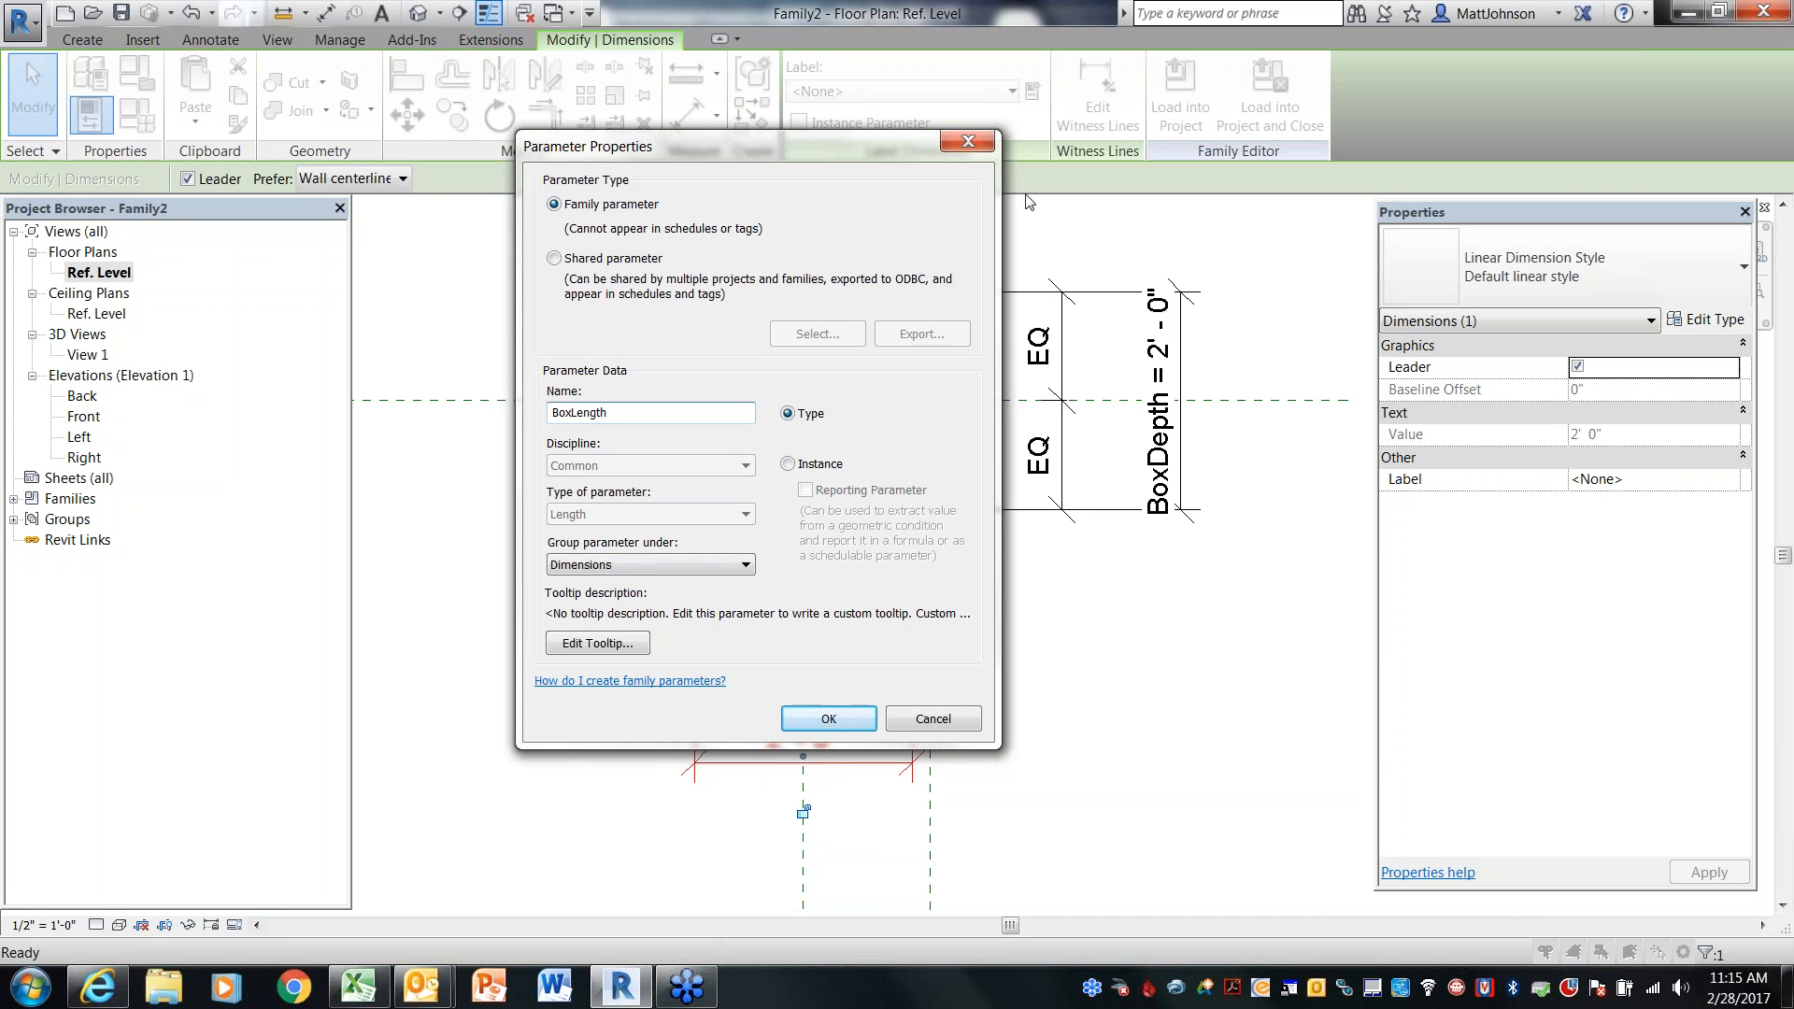
pyautogui.click(837, 716)
# Label the lower 0' - 4" dimension with a new type parameter named DuctLength
pyautogui.click(1084, 682)
pyautogui.moveTo(676, 663); pyautogui.dragTo(676, 666, button='middle')
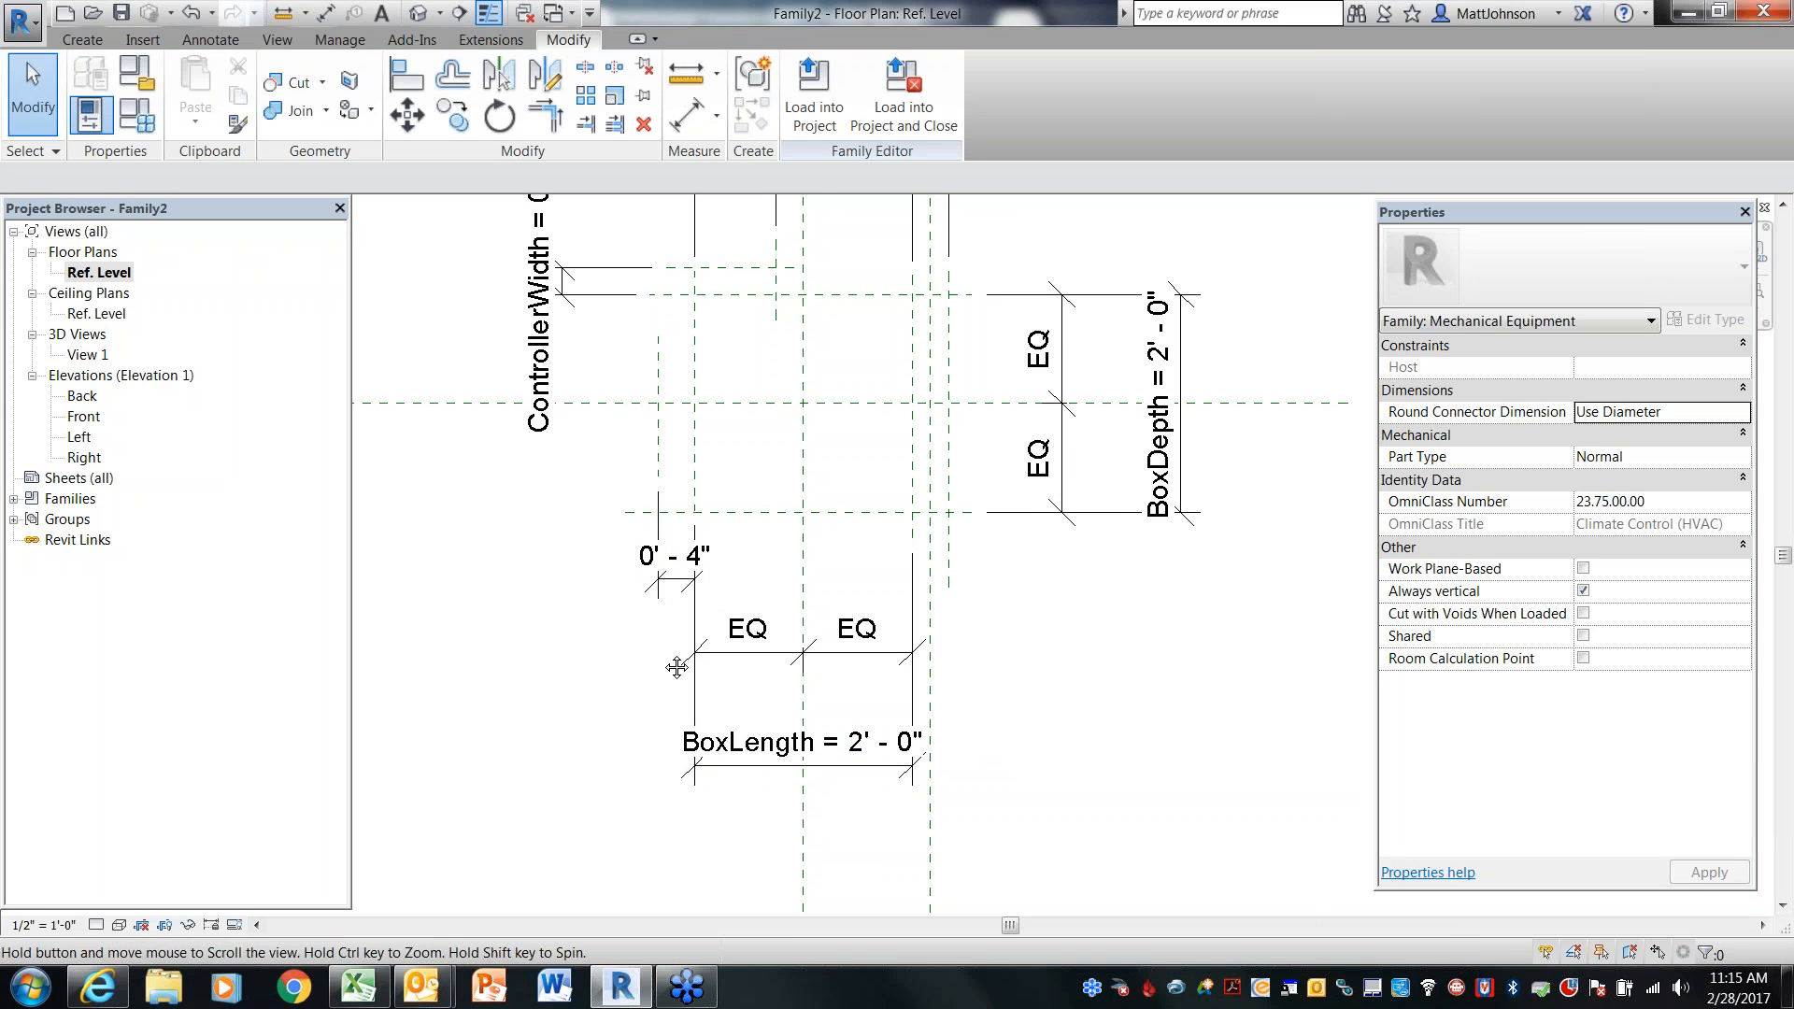
pyautogui.moveTo(676, 667); pyautogui.dragTo(676, 724, button='middle')
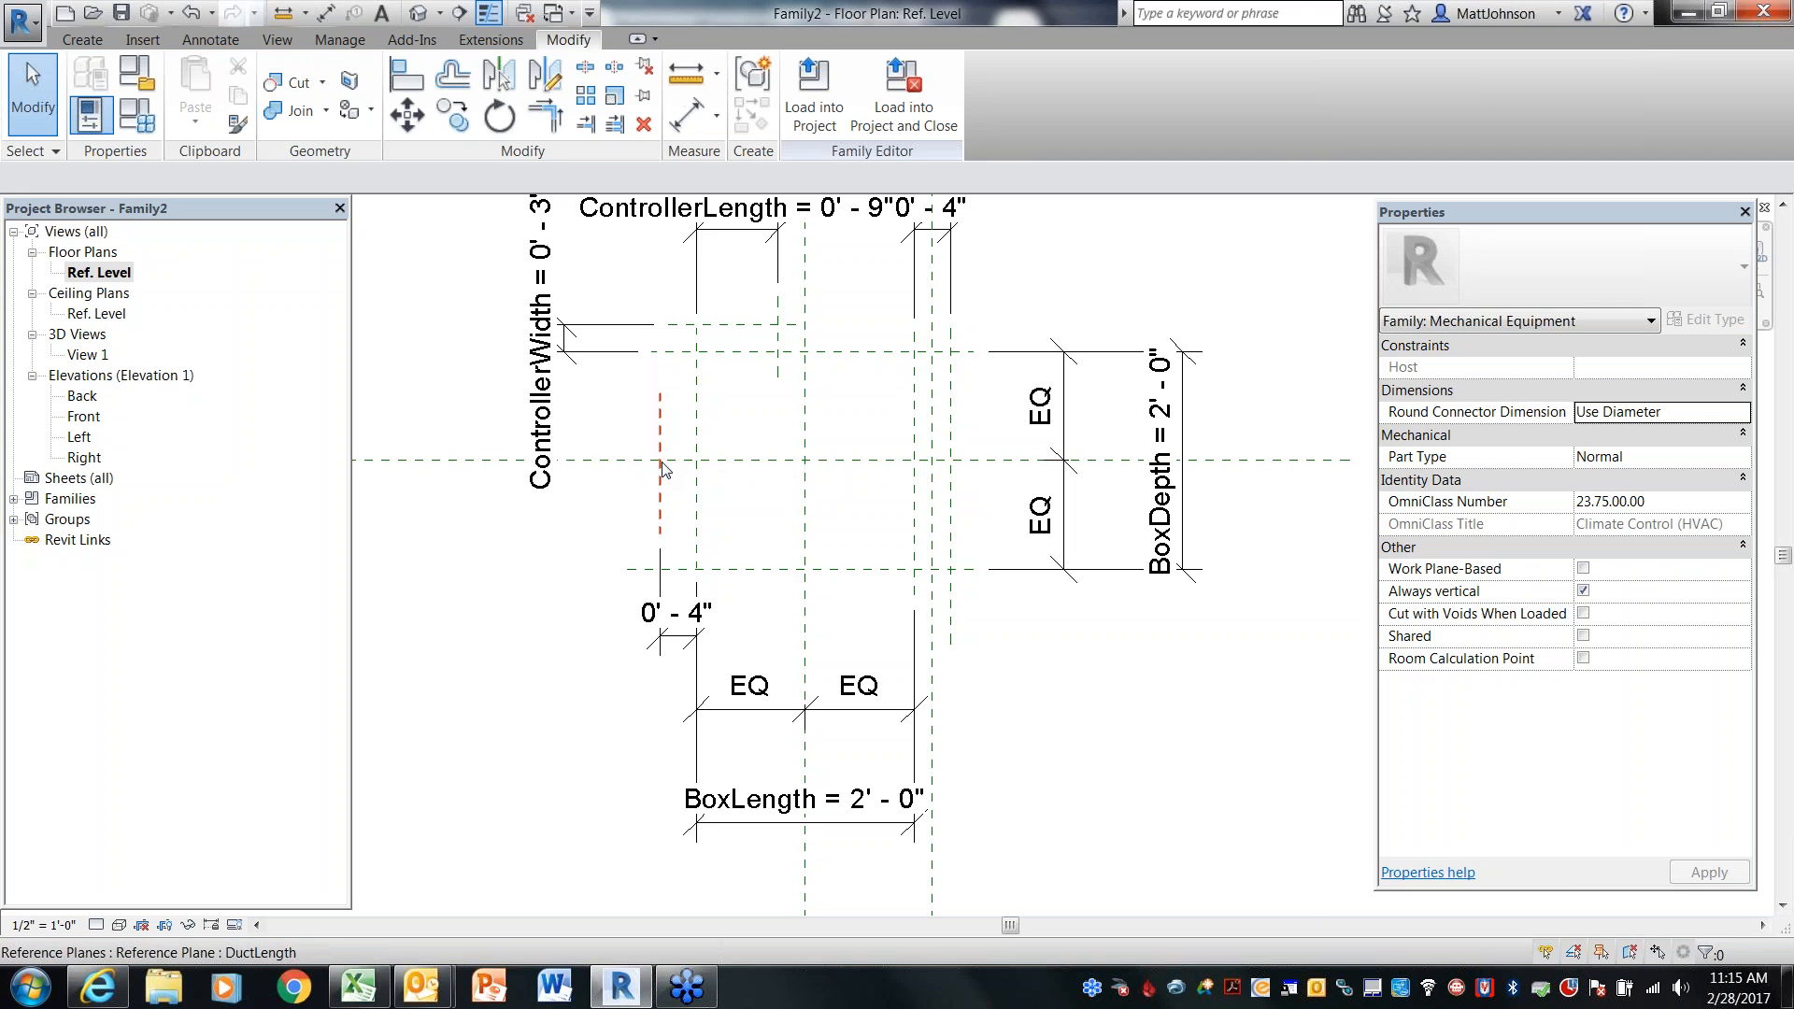
pyautogui.click(675, 639)
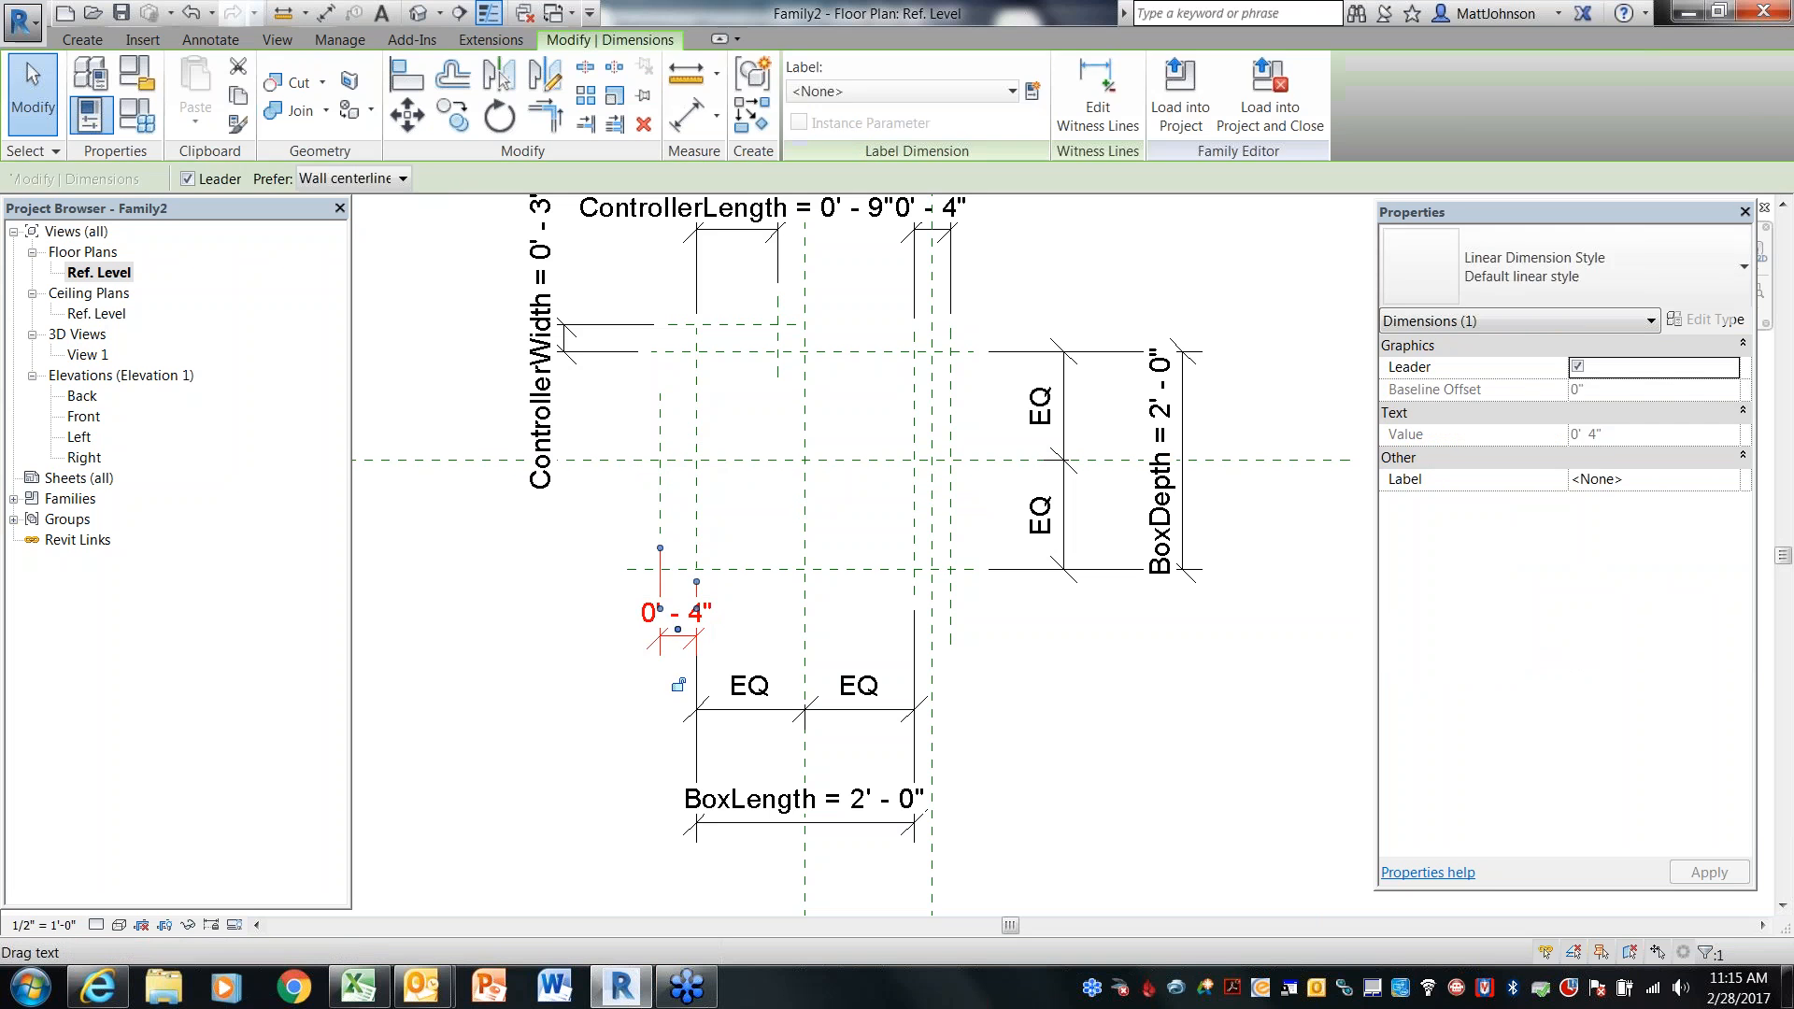
pyautogui.click(1032, 93)
pyautogui.write('DuctLength')
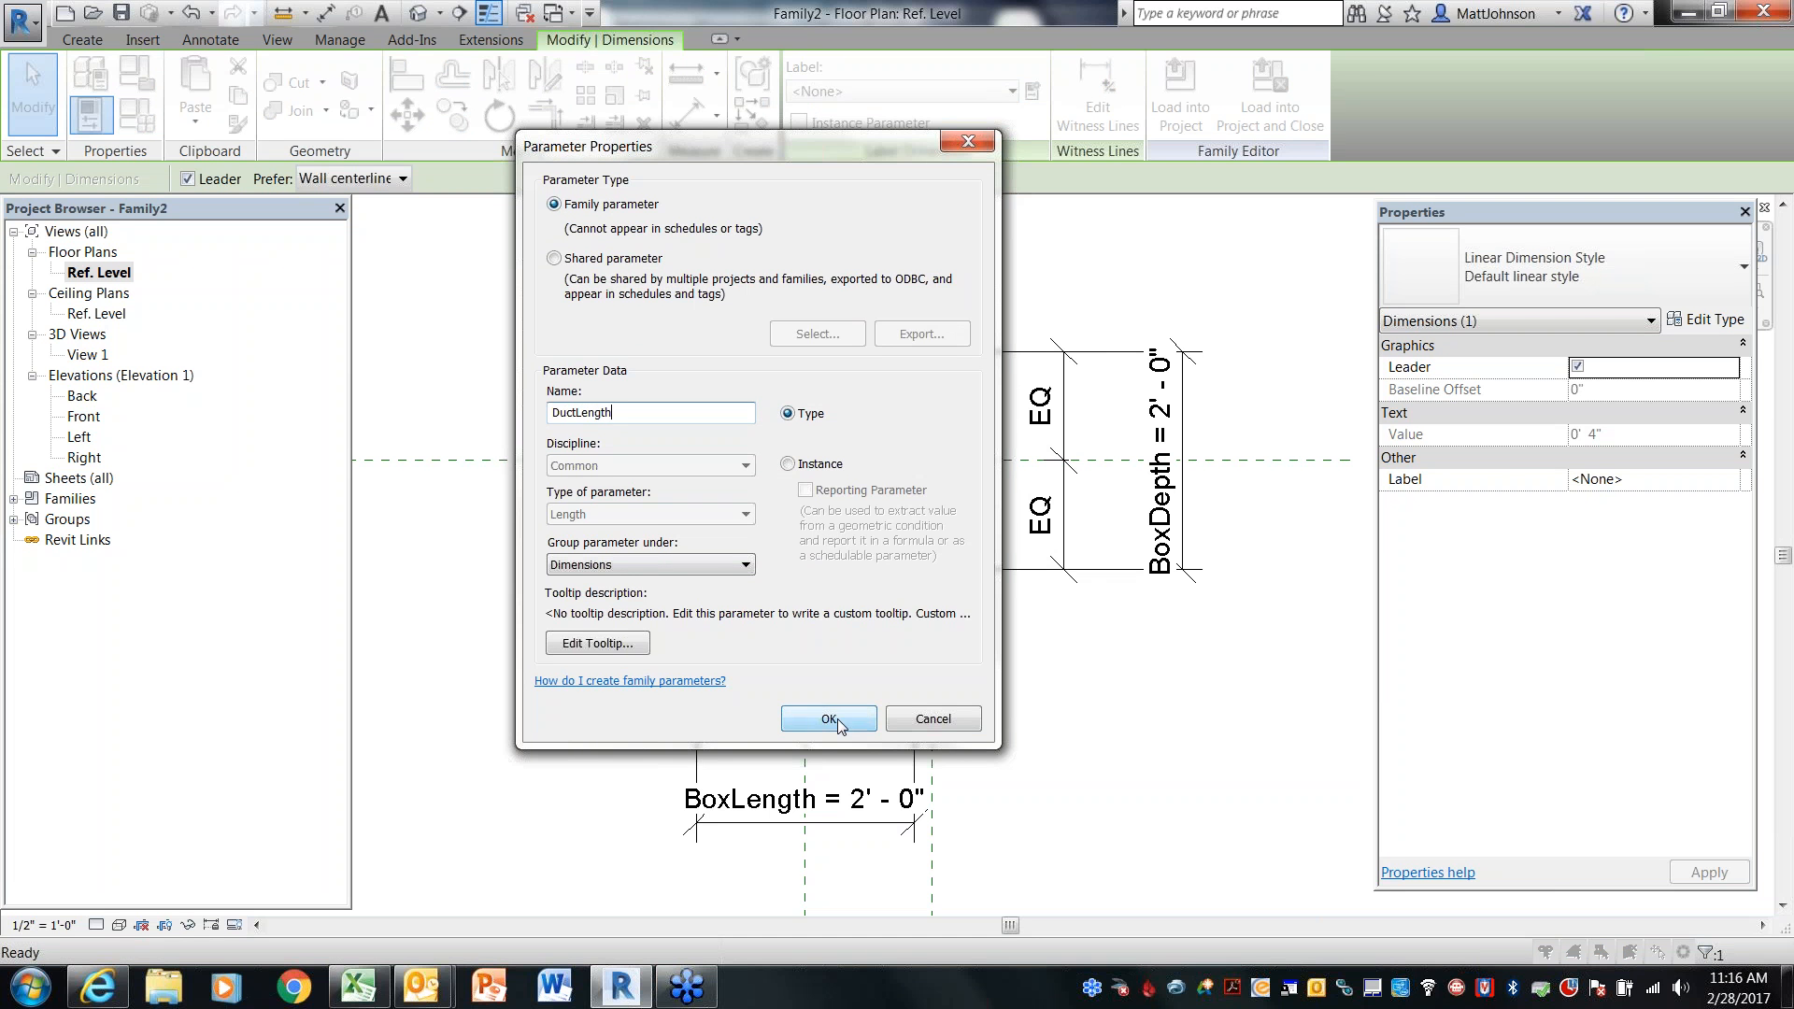
pyautogui.click(837, 720)
# Label the upper 0' - 4" dimension beside ControllerLength with a new type parameter named CoilLength
pyautogui.click(1069, 692)
pyautogui.scroll(-2, 1068, 692)
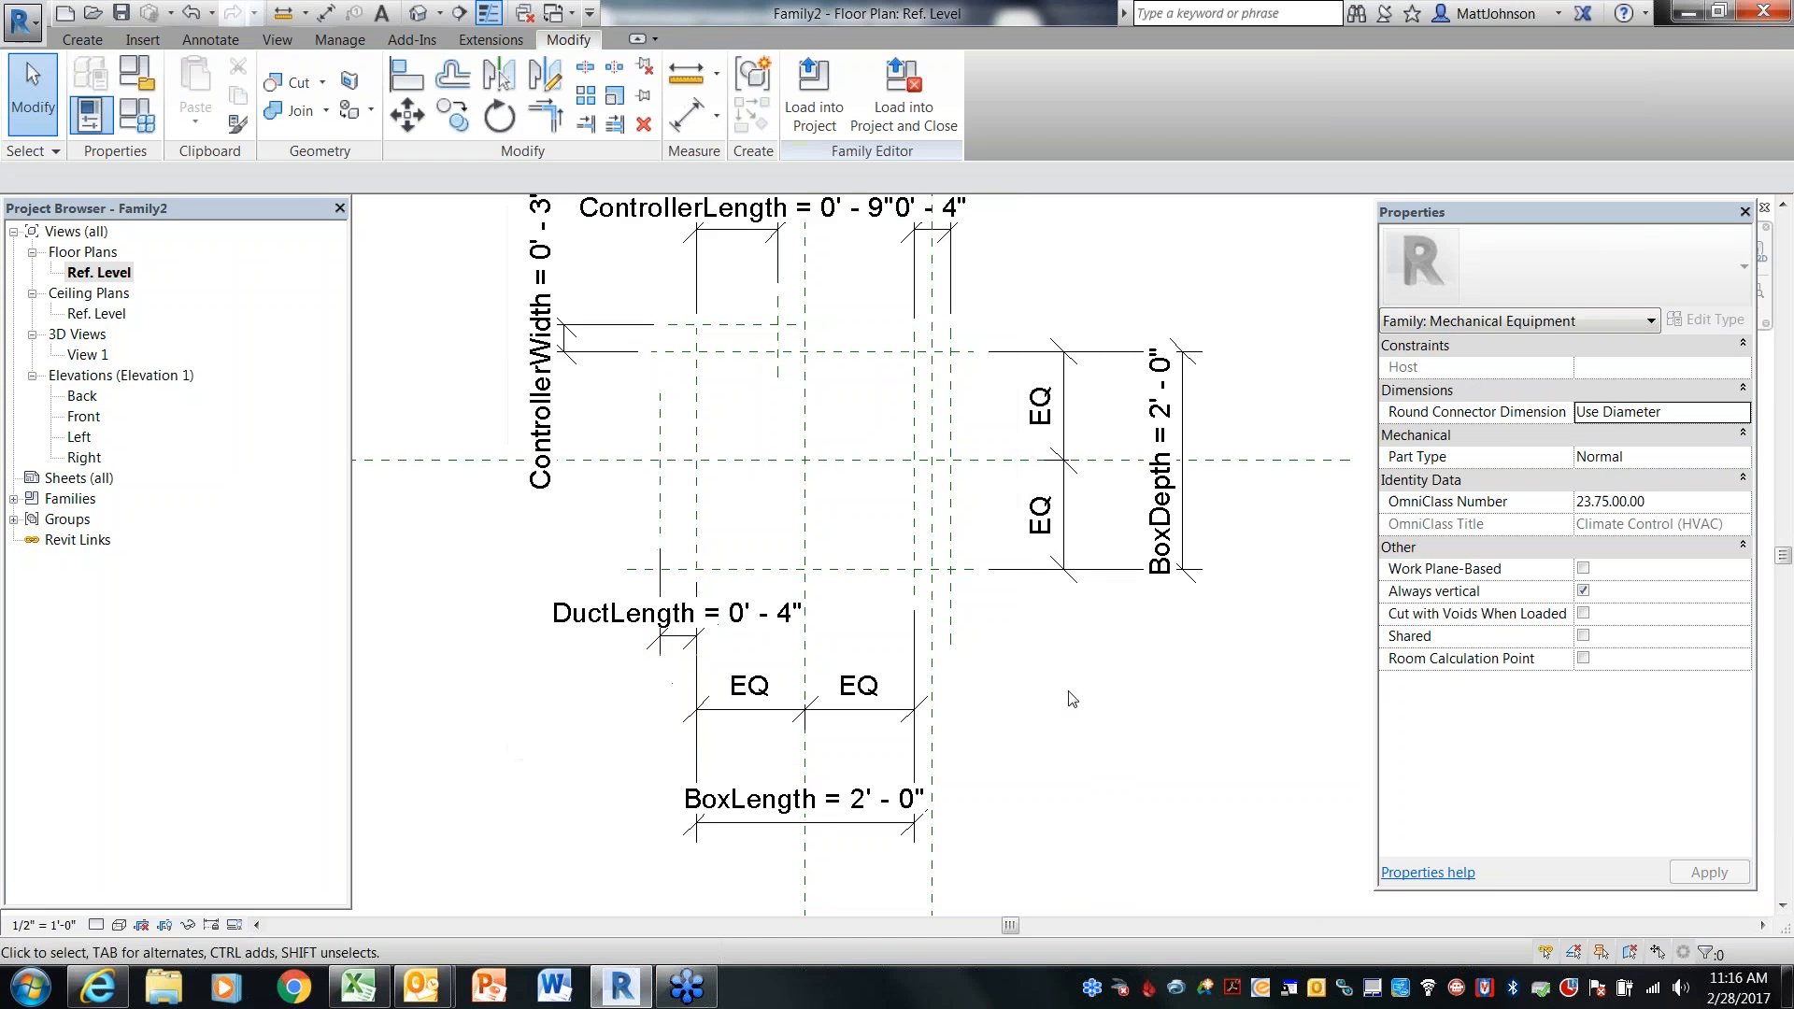
pyautogui.scroll(2, 1004, 353)
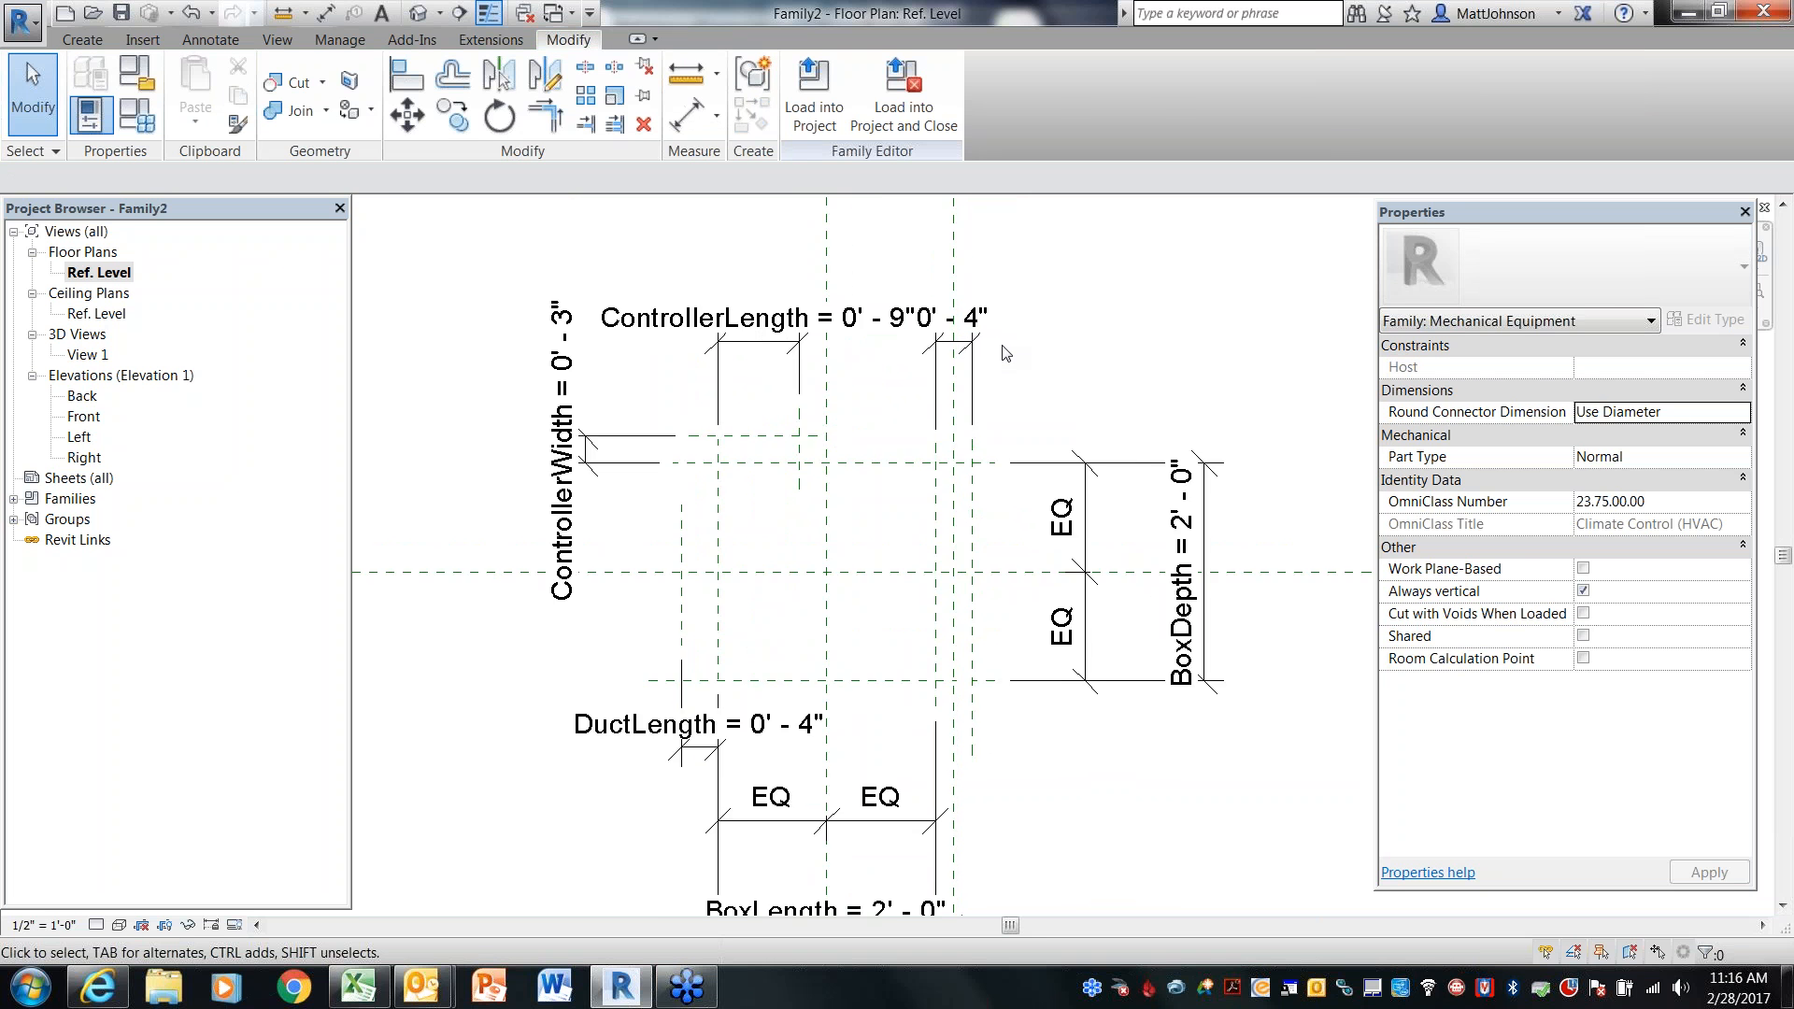
pyautogui.scroll(1, 1004, 354)
pyautogui.scroll(1, 1004, 354)
pyautogui.click(939, 342)
pyautogui.moveTo(1058, 406); pyautogui.dragTo(1022, 364, button='middle')
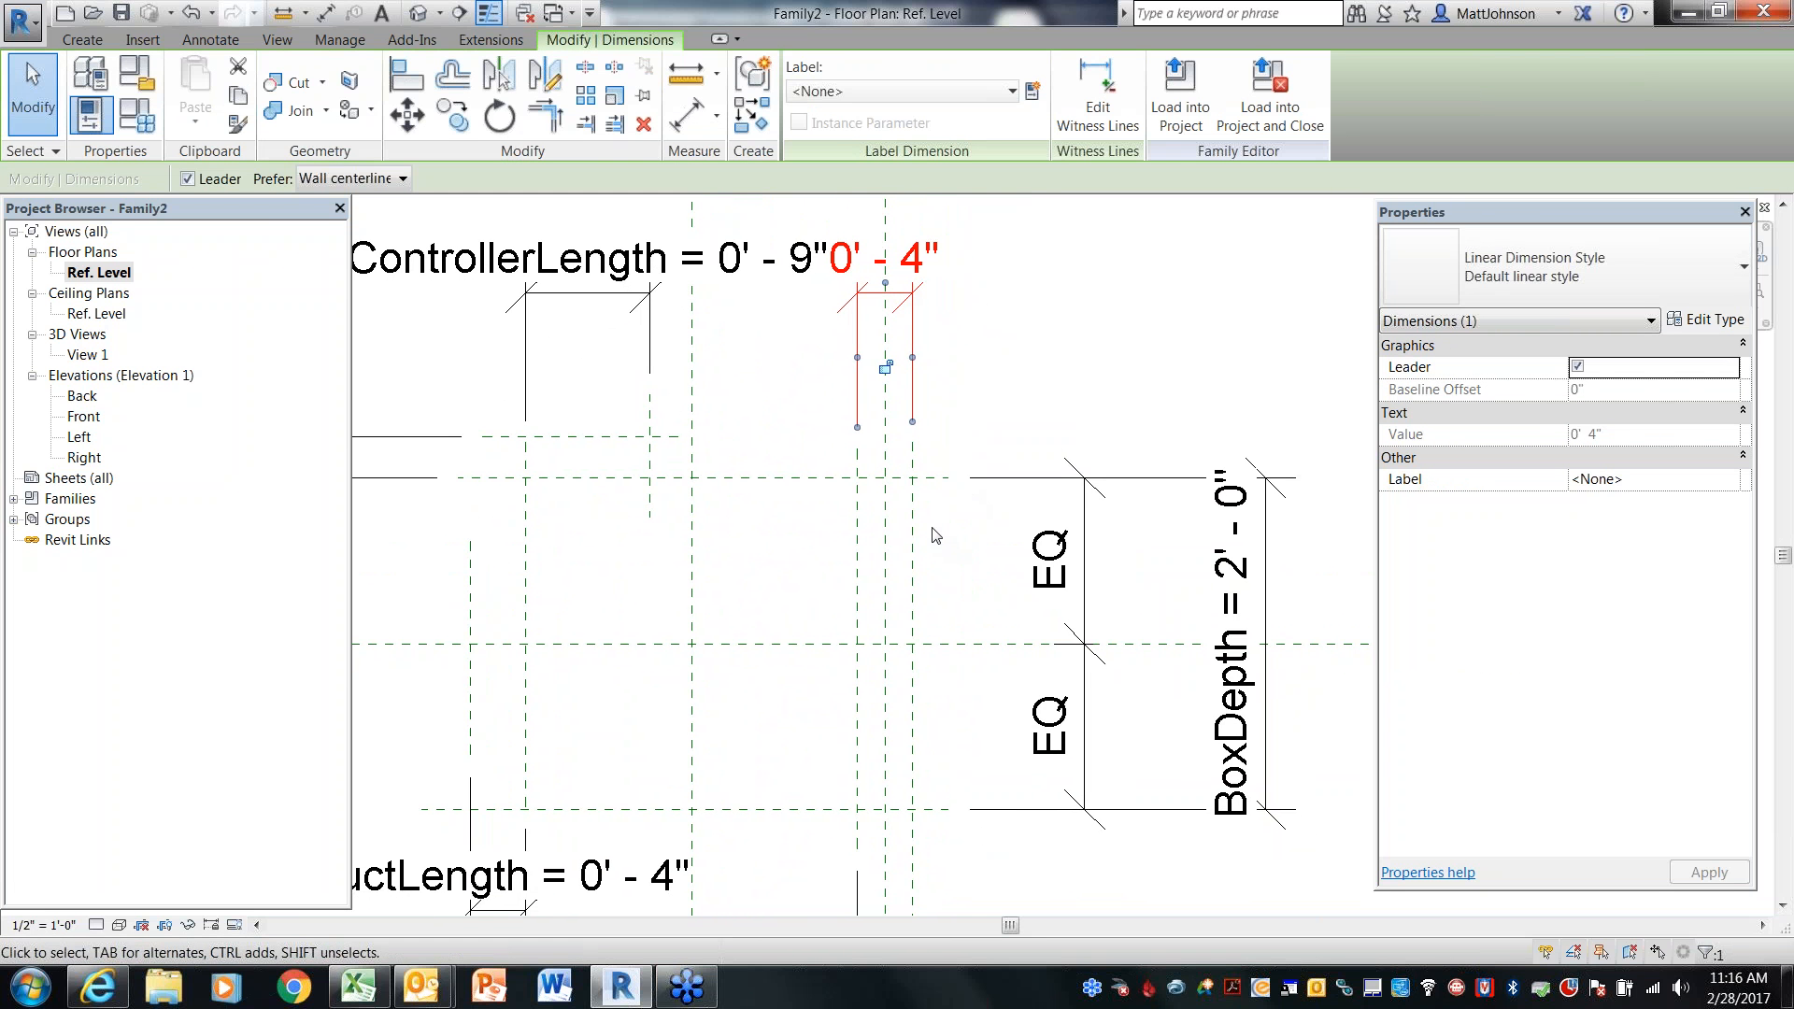
pyautogui.scroll(-2, 932, 537)
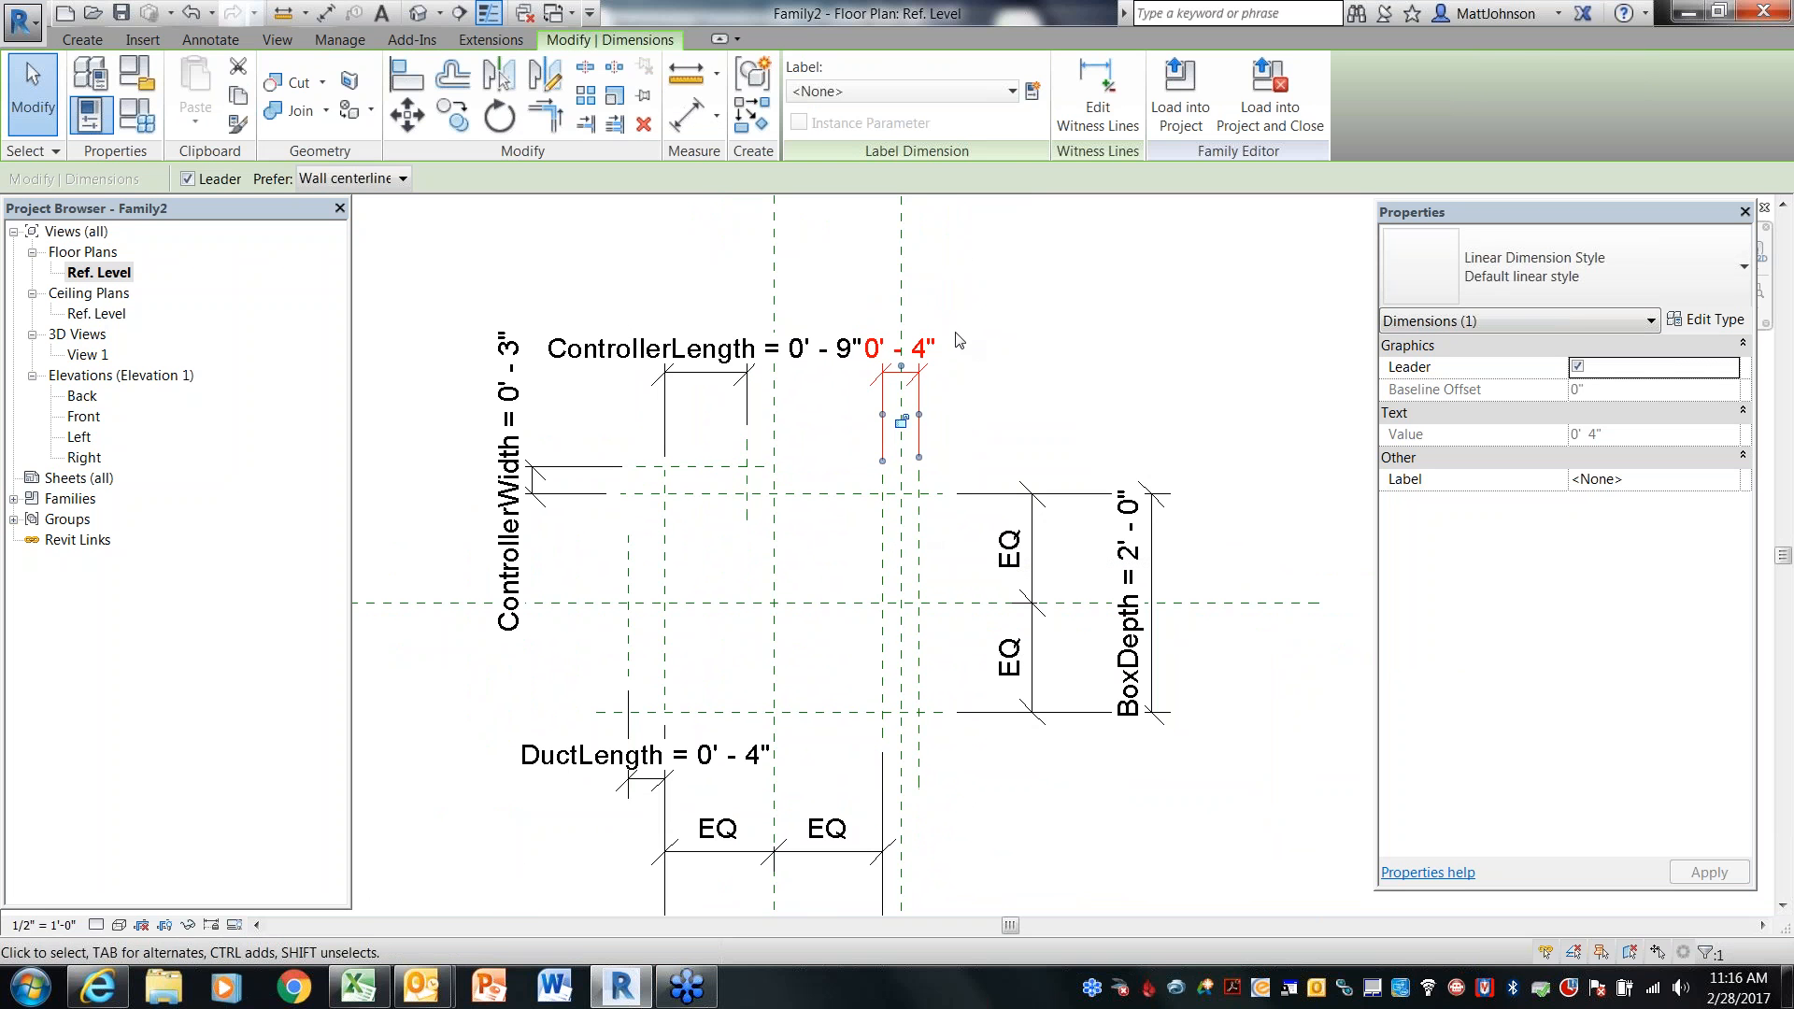
pyautogui.click(1038, 100)
pyautogui.write('Coi')
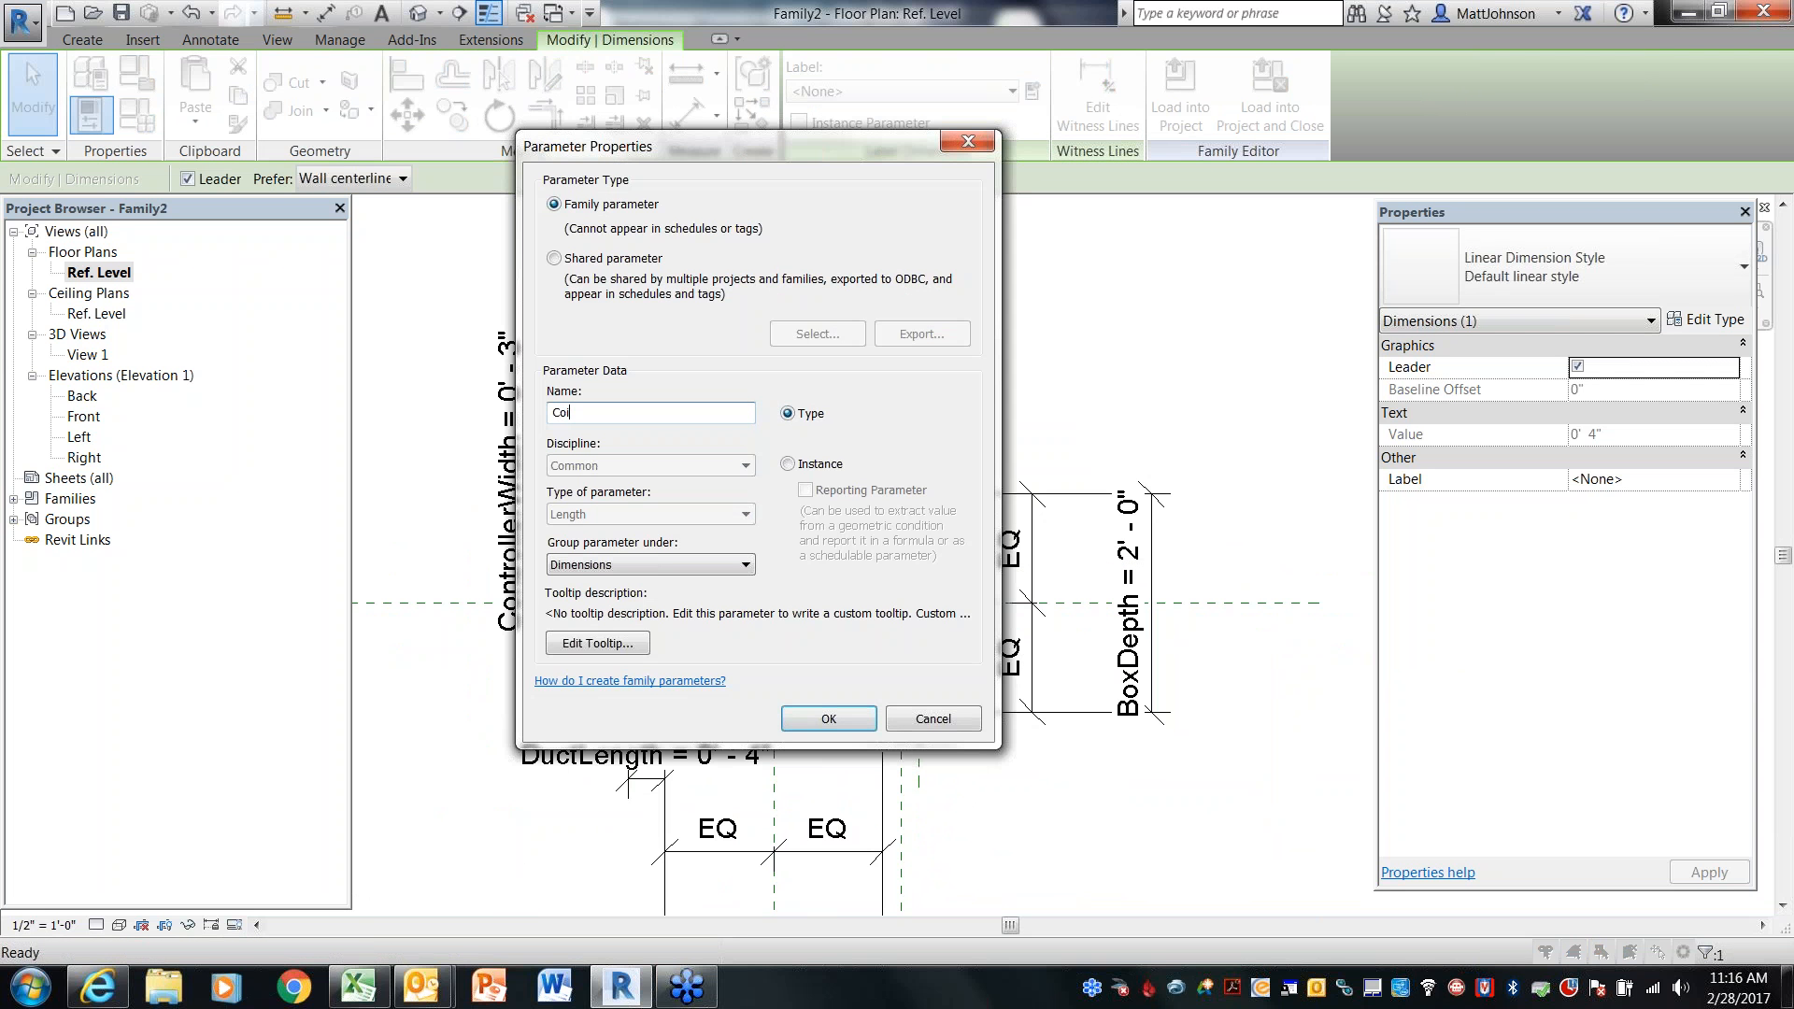
pyautogui.write('lLength')
pyautogui.click(828, 718)
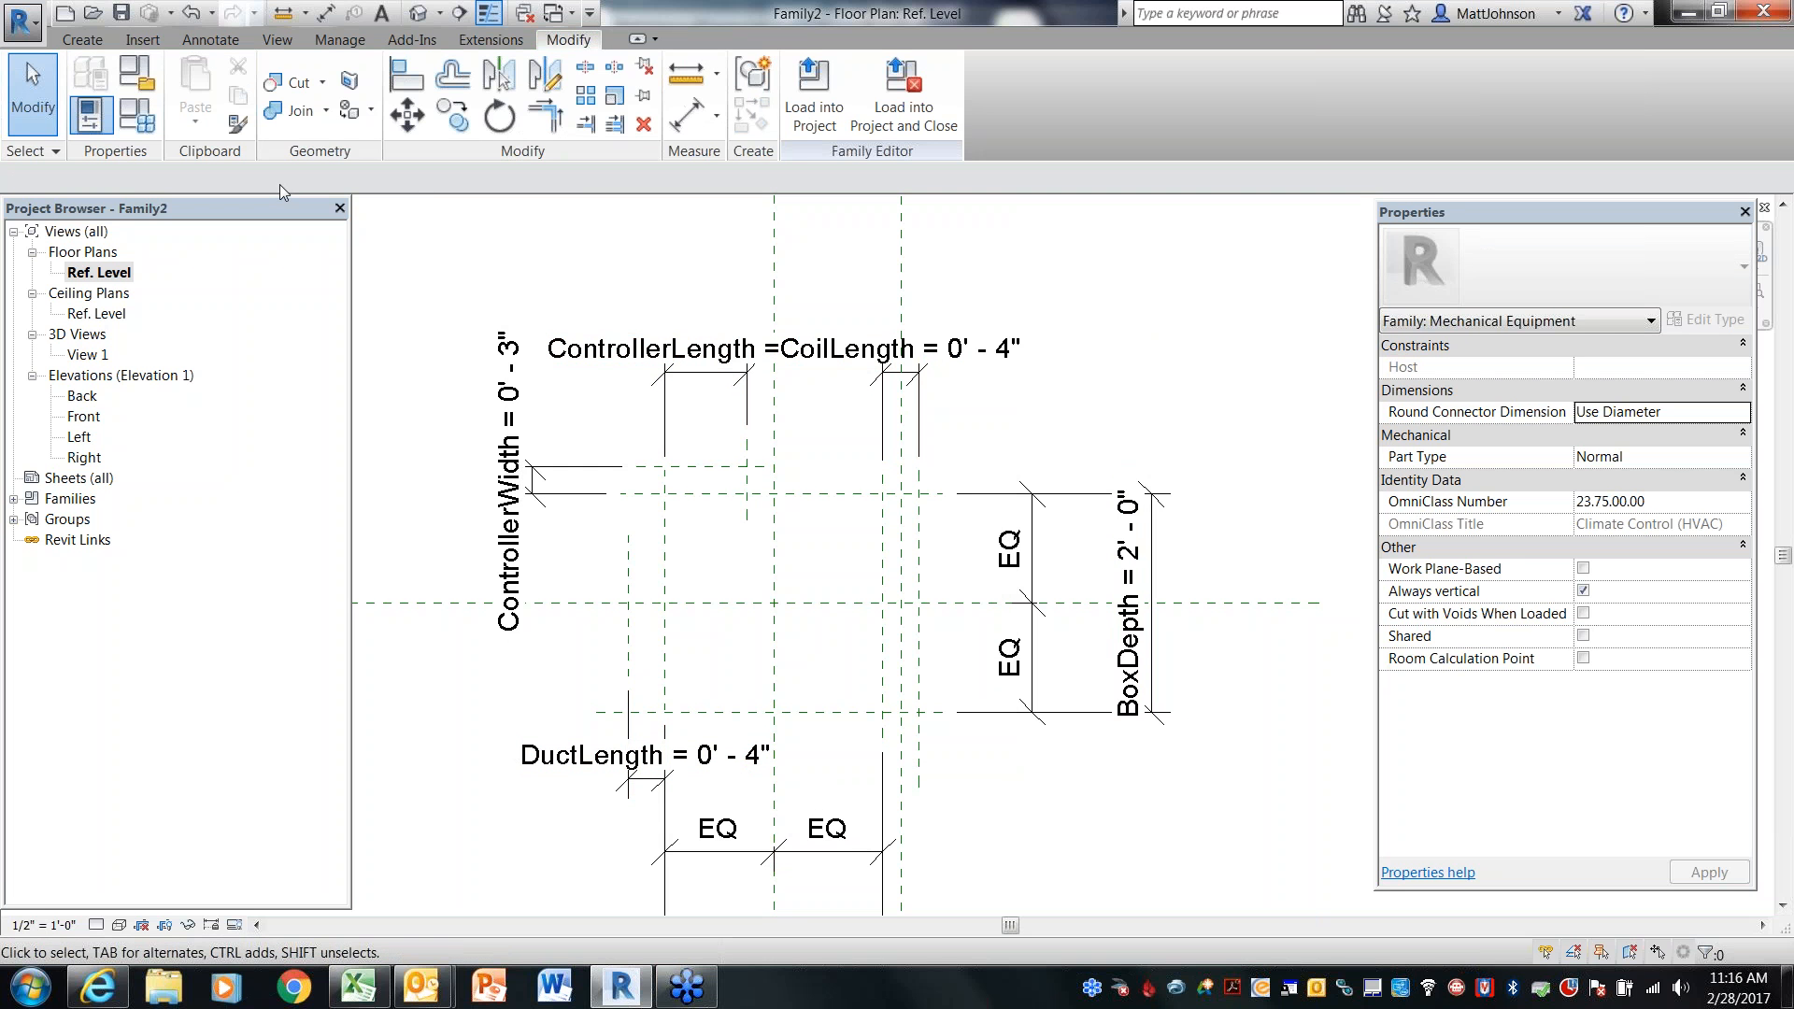
# Open Family Types and create two new family types, Type 1 and Type 2
pyautogui.click(150, 127)
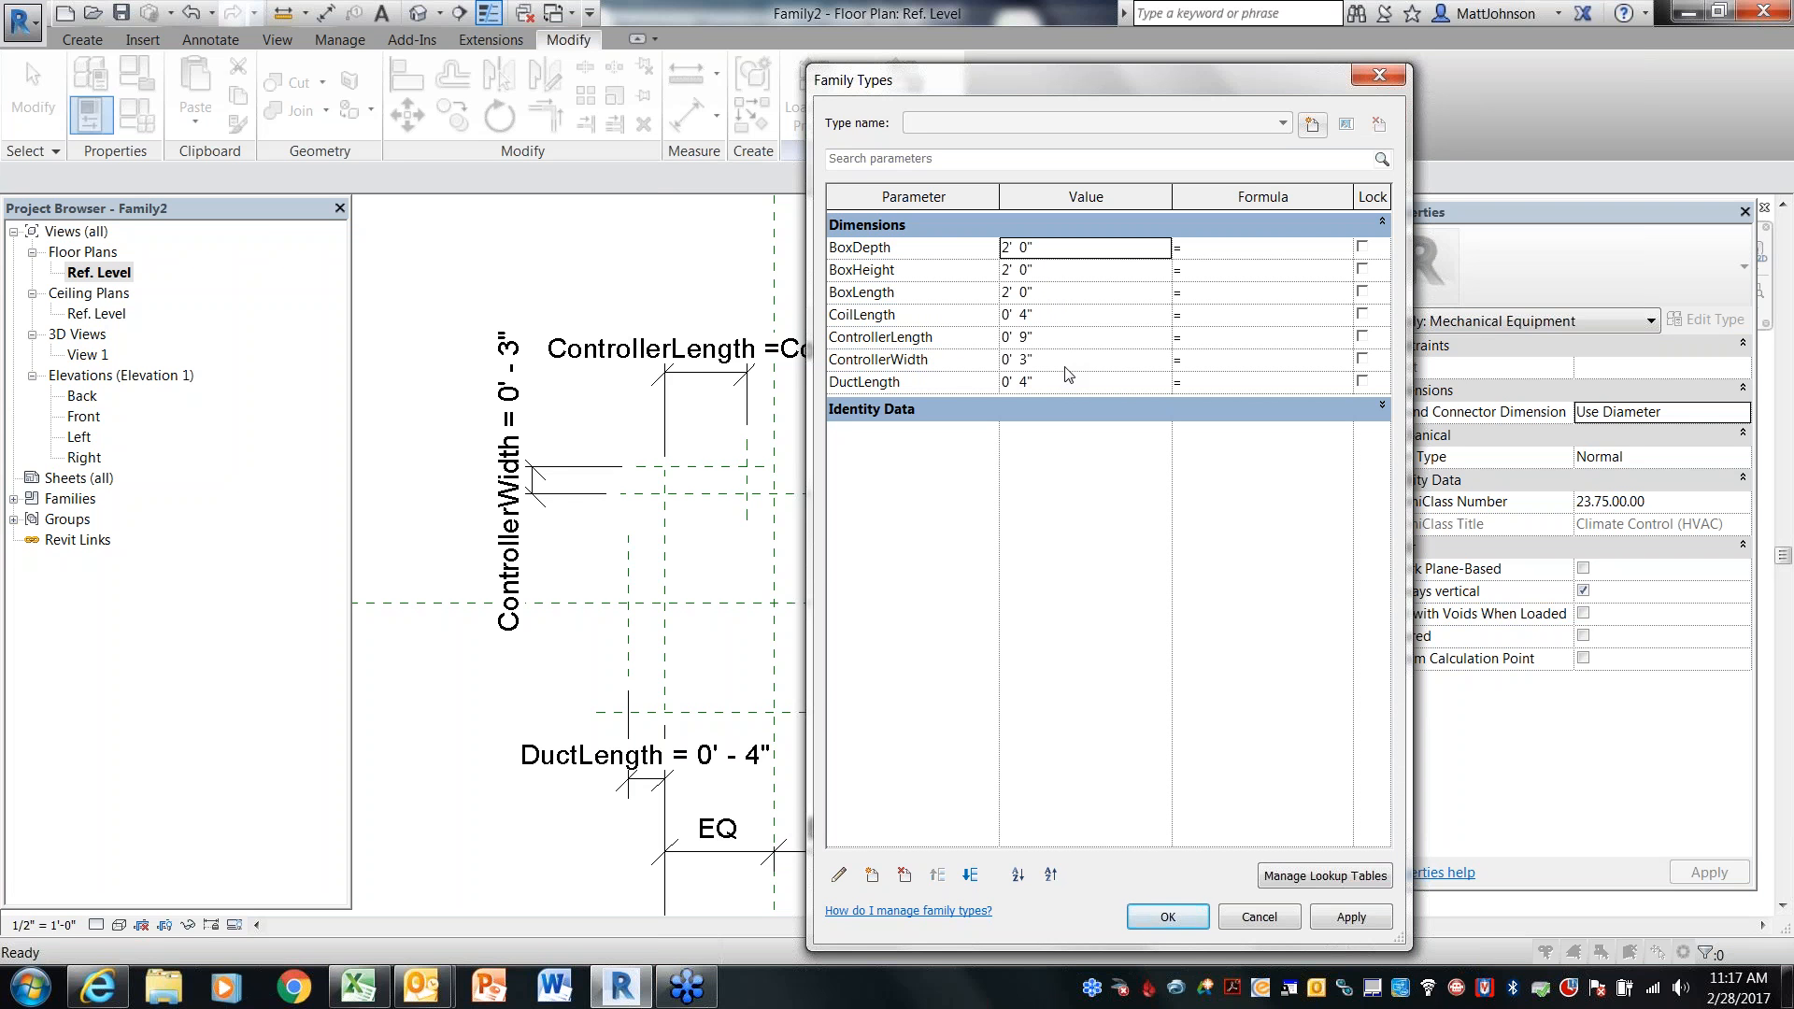
pyautogui.click(1312, 126)
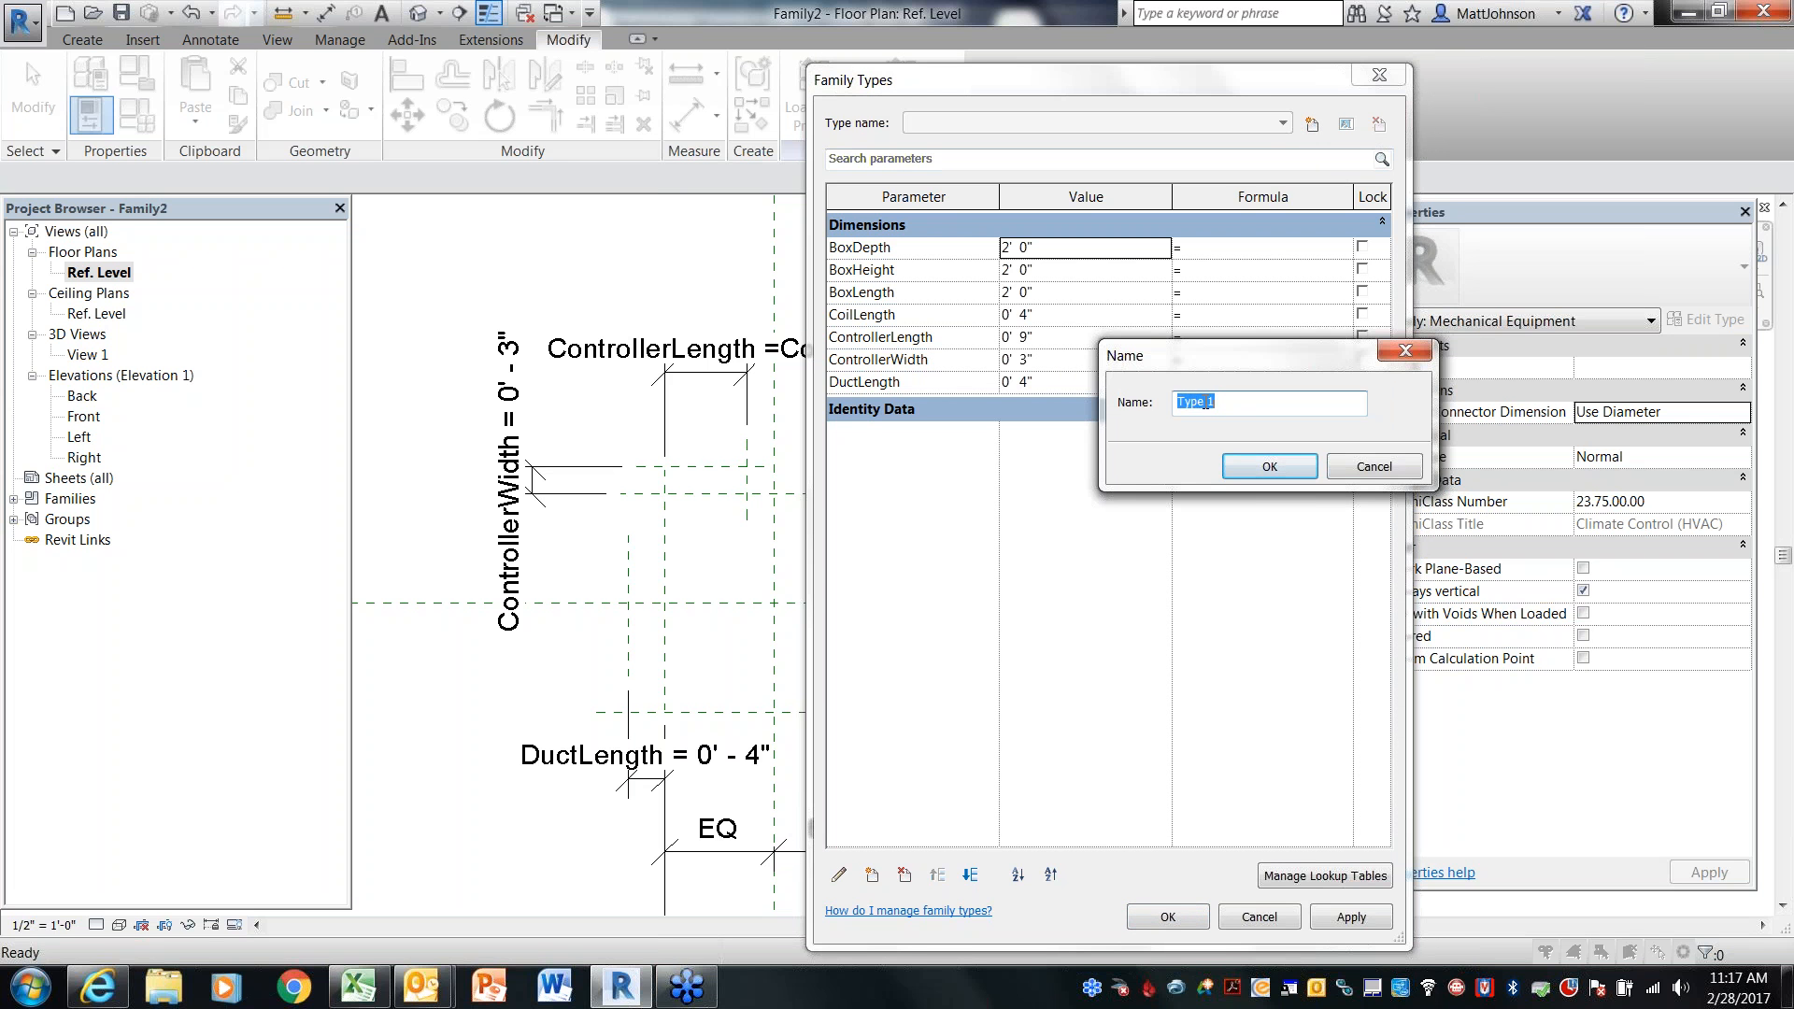
pyautogui.click(1235, 467)
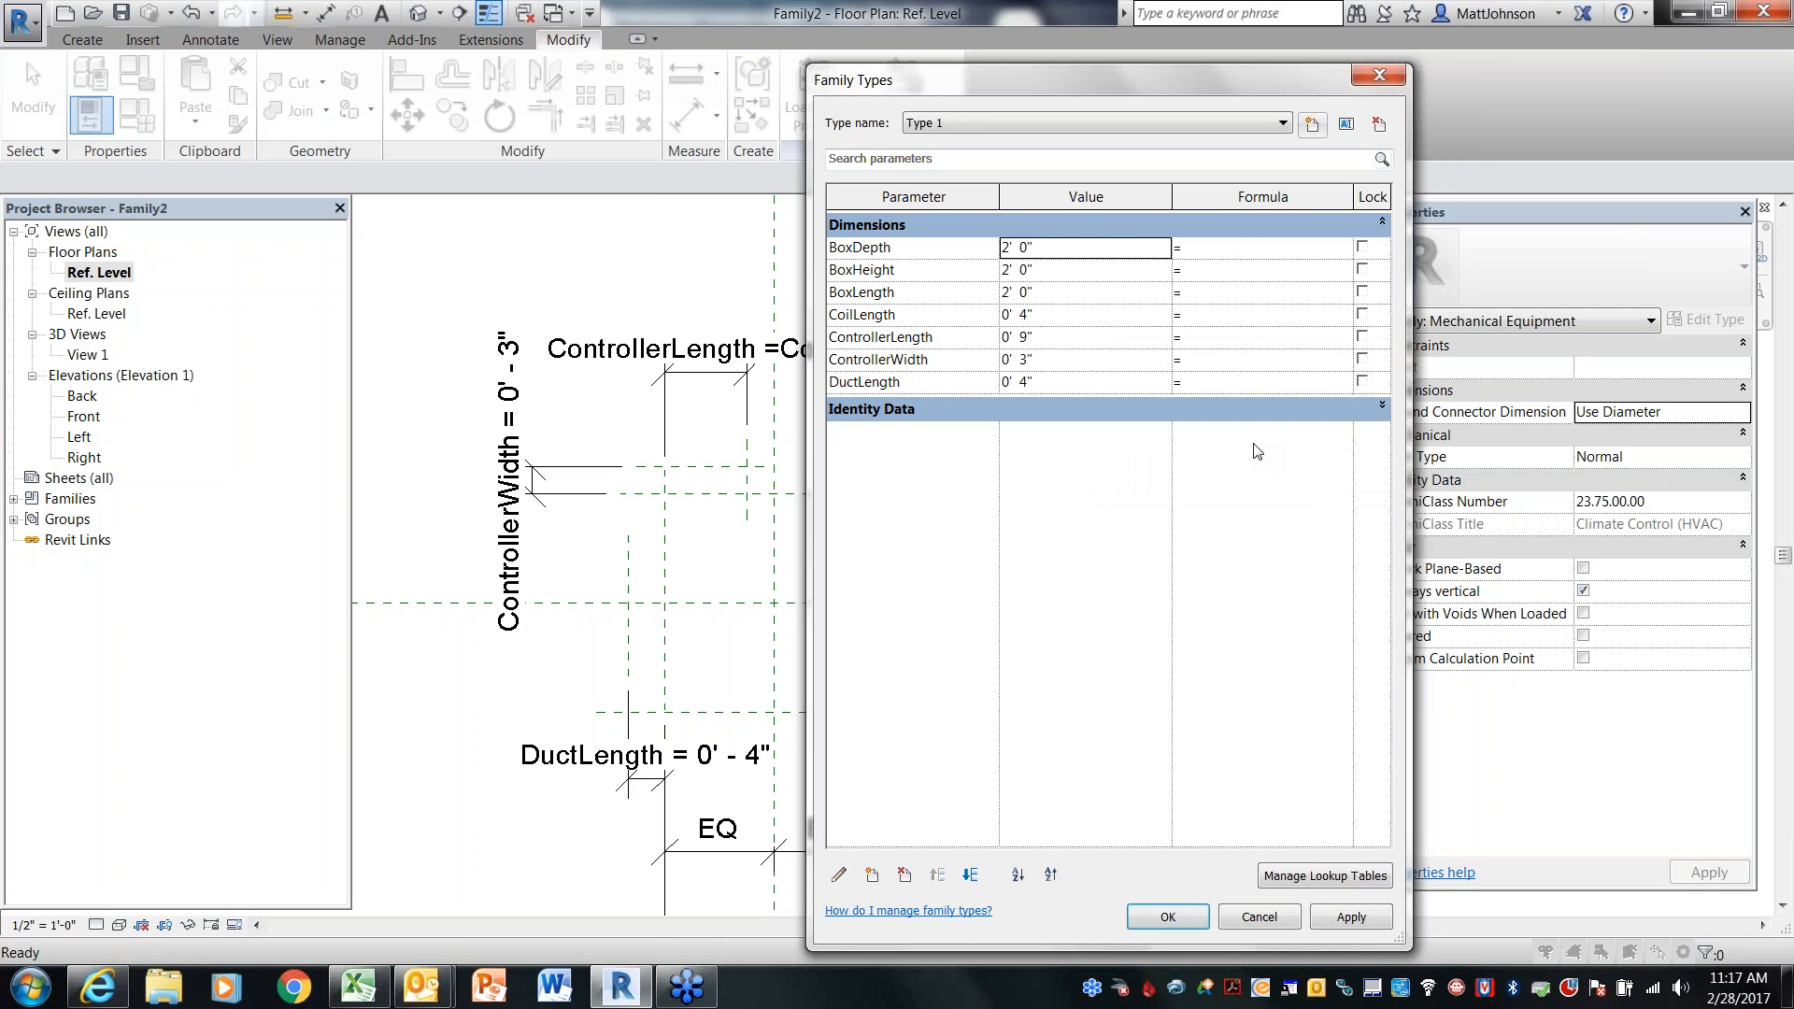
pyautogui.click(1312, 127)
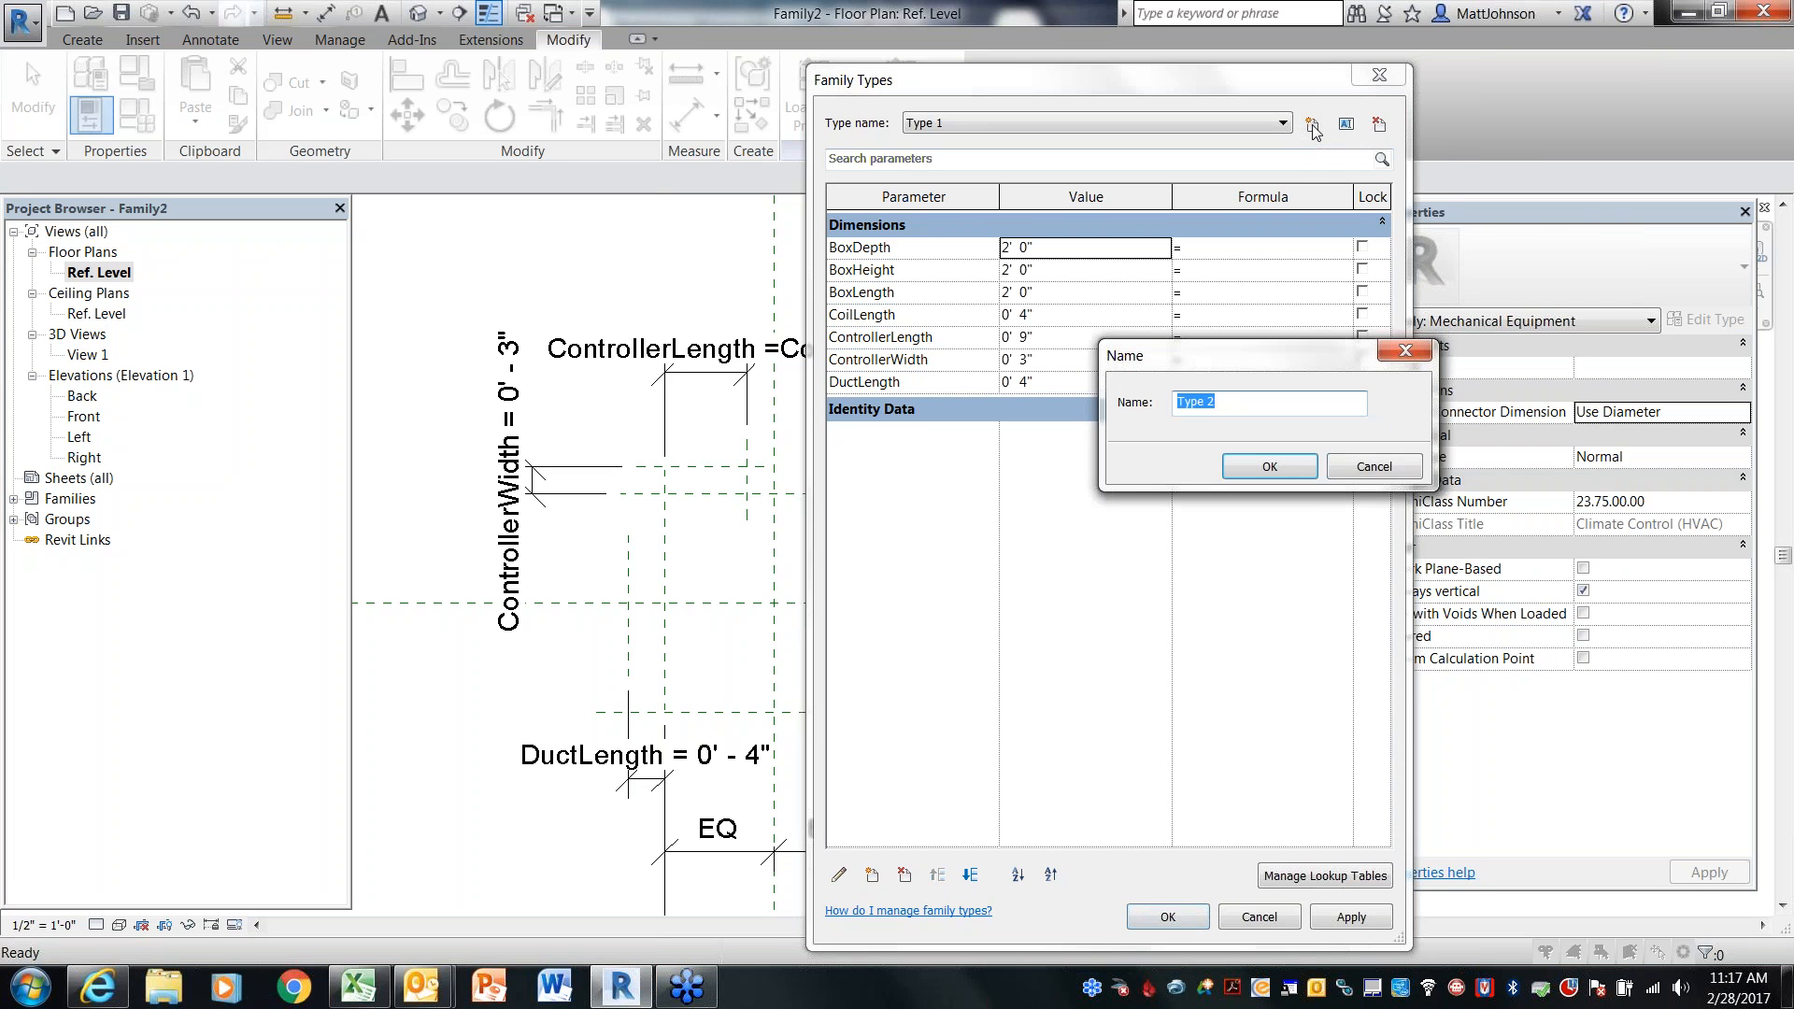
pyautogui.click(1248, 468)
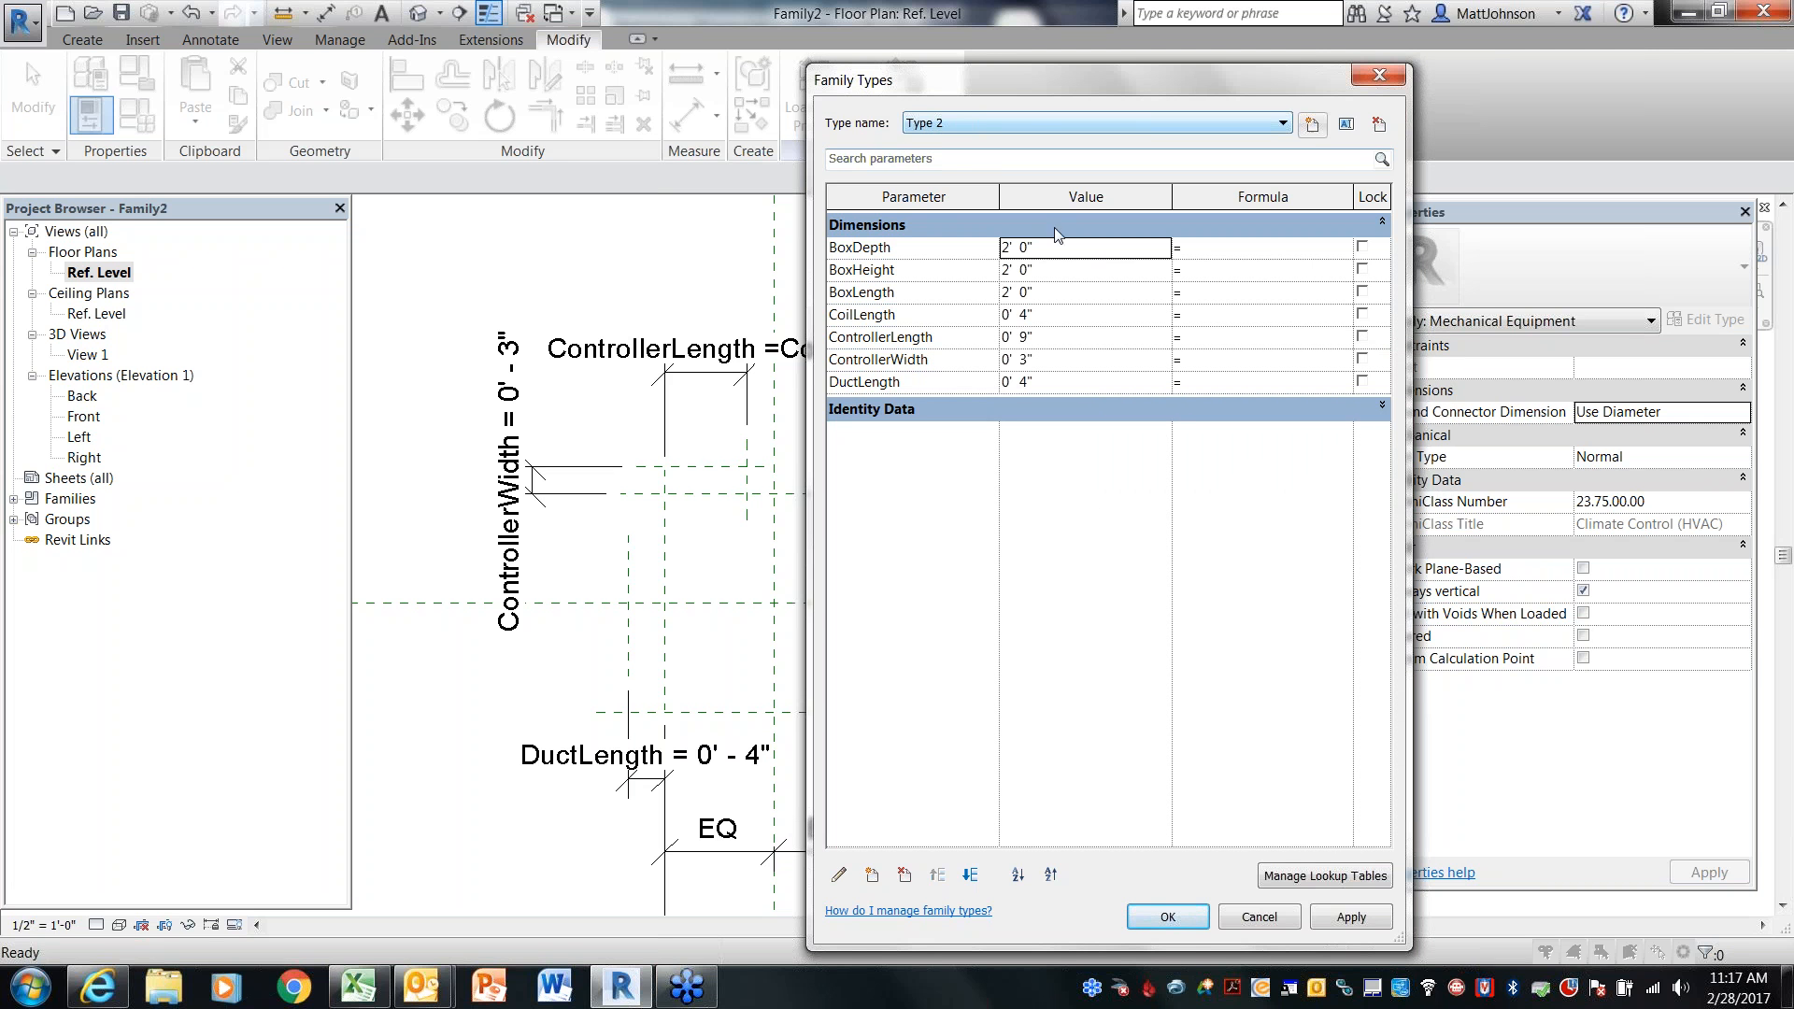
# For Type 2, set BoxDepth, BoxHeight and BoxLength each to 1' 6"
pyautogui.click(1075, 250)
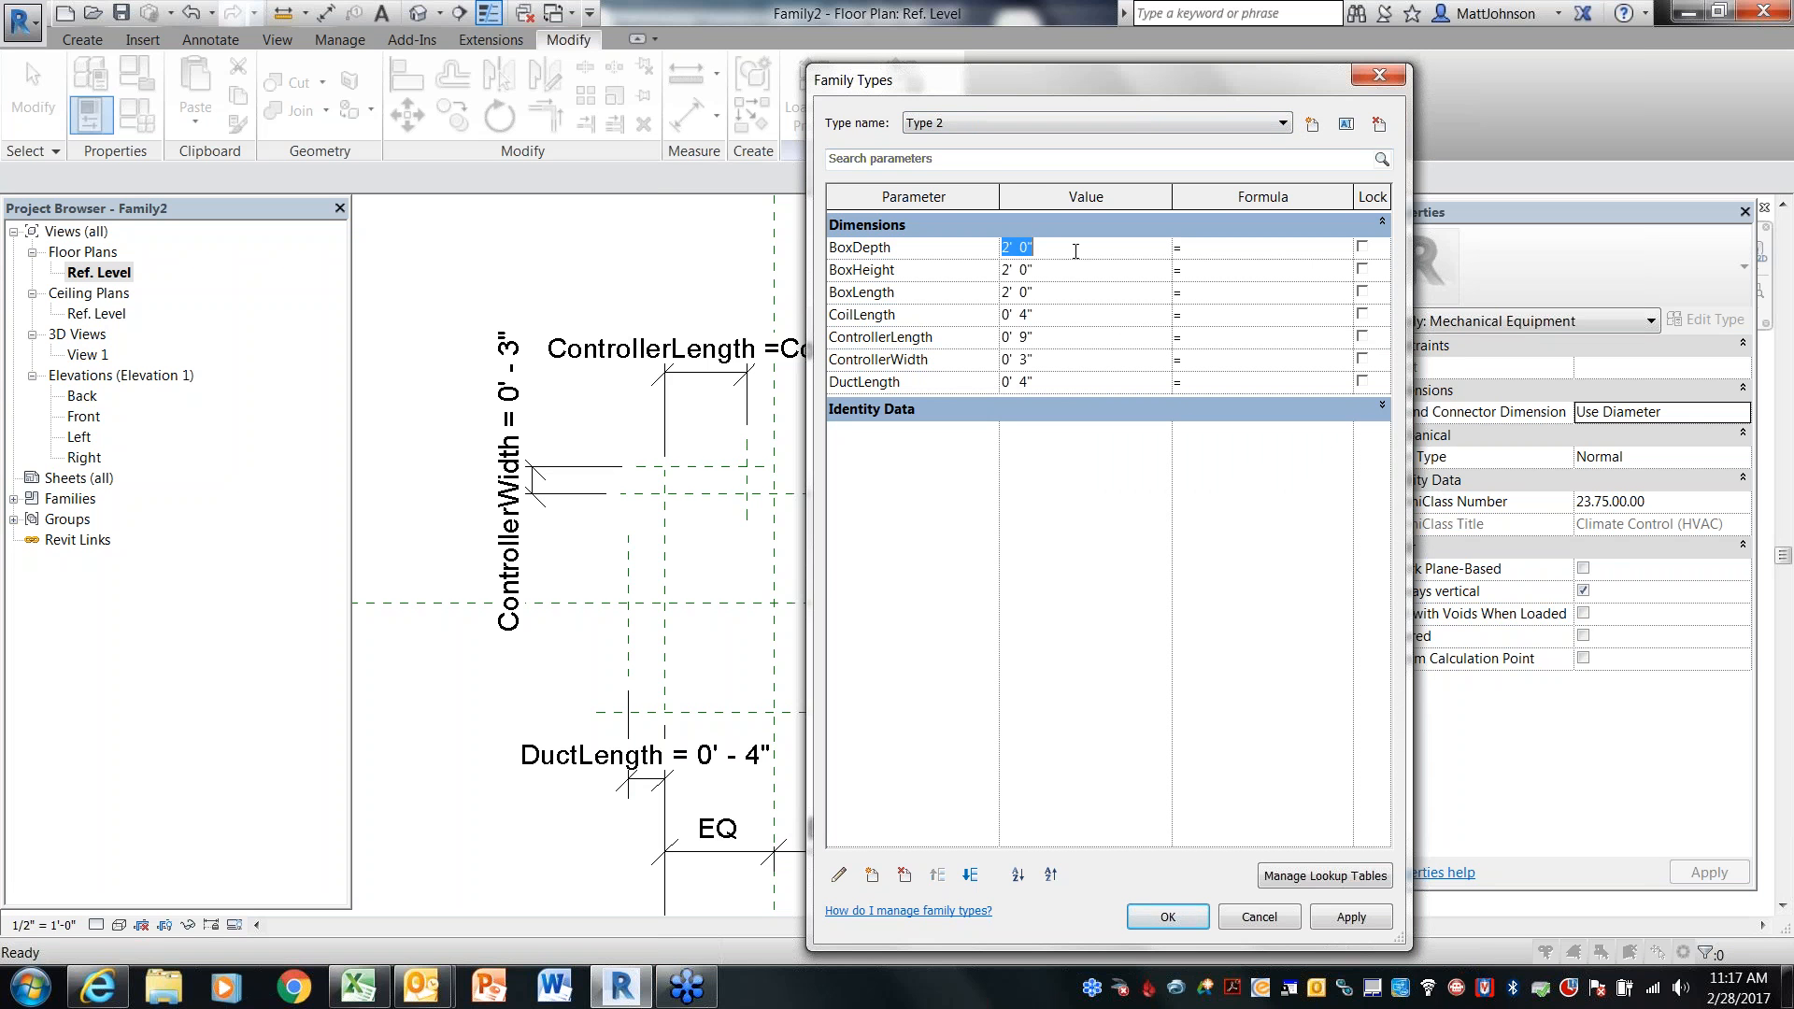
pyautogui.write('0 6')
pyautogui.press('BackSpace')
pyautogui.press('BackSpace')
pyautogui.press('BackSpace')
pyautogui.write('1 6')
pyautogui.press('Tab')
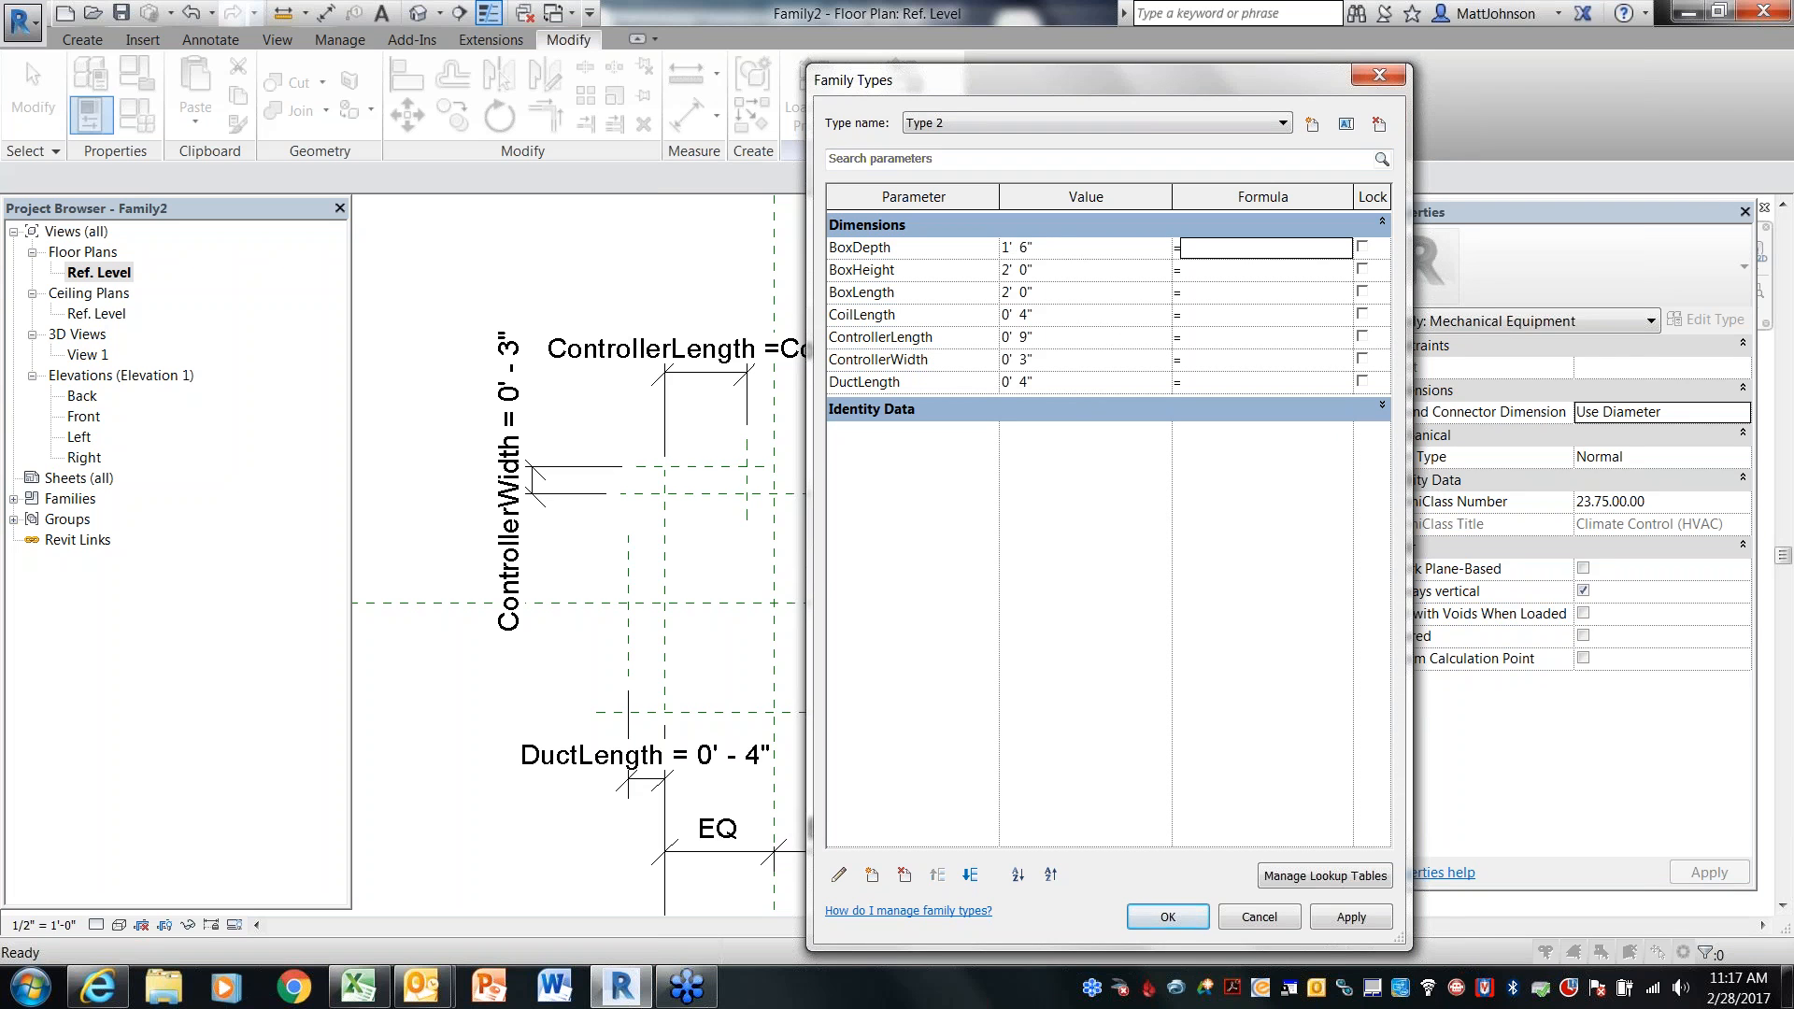
pyautogui.click(1072, 273)
pyautogui.write('1 6')
pyautogui.press('Tab')
pyautogui.click(1087, 297)
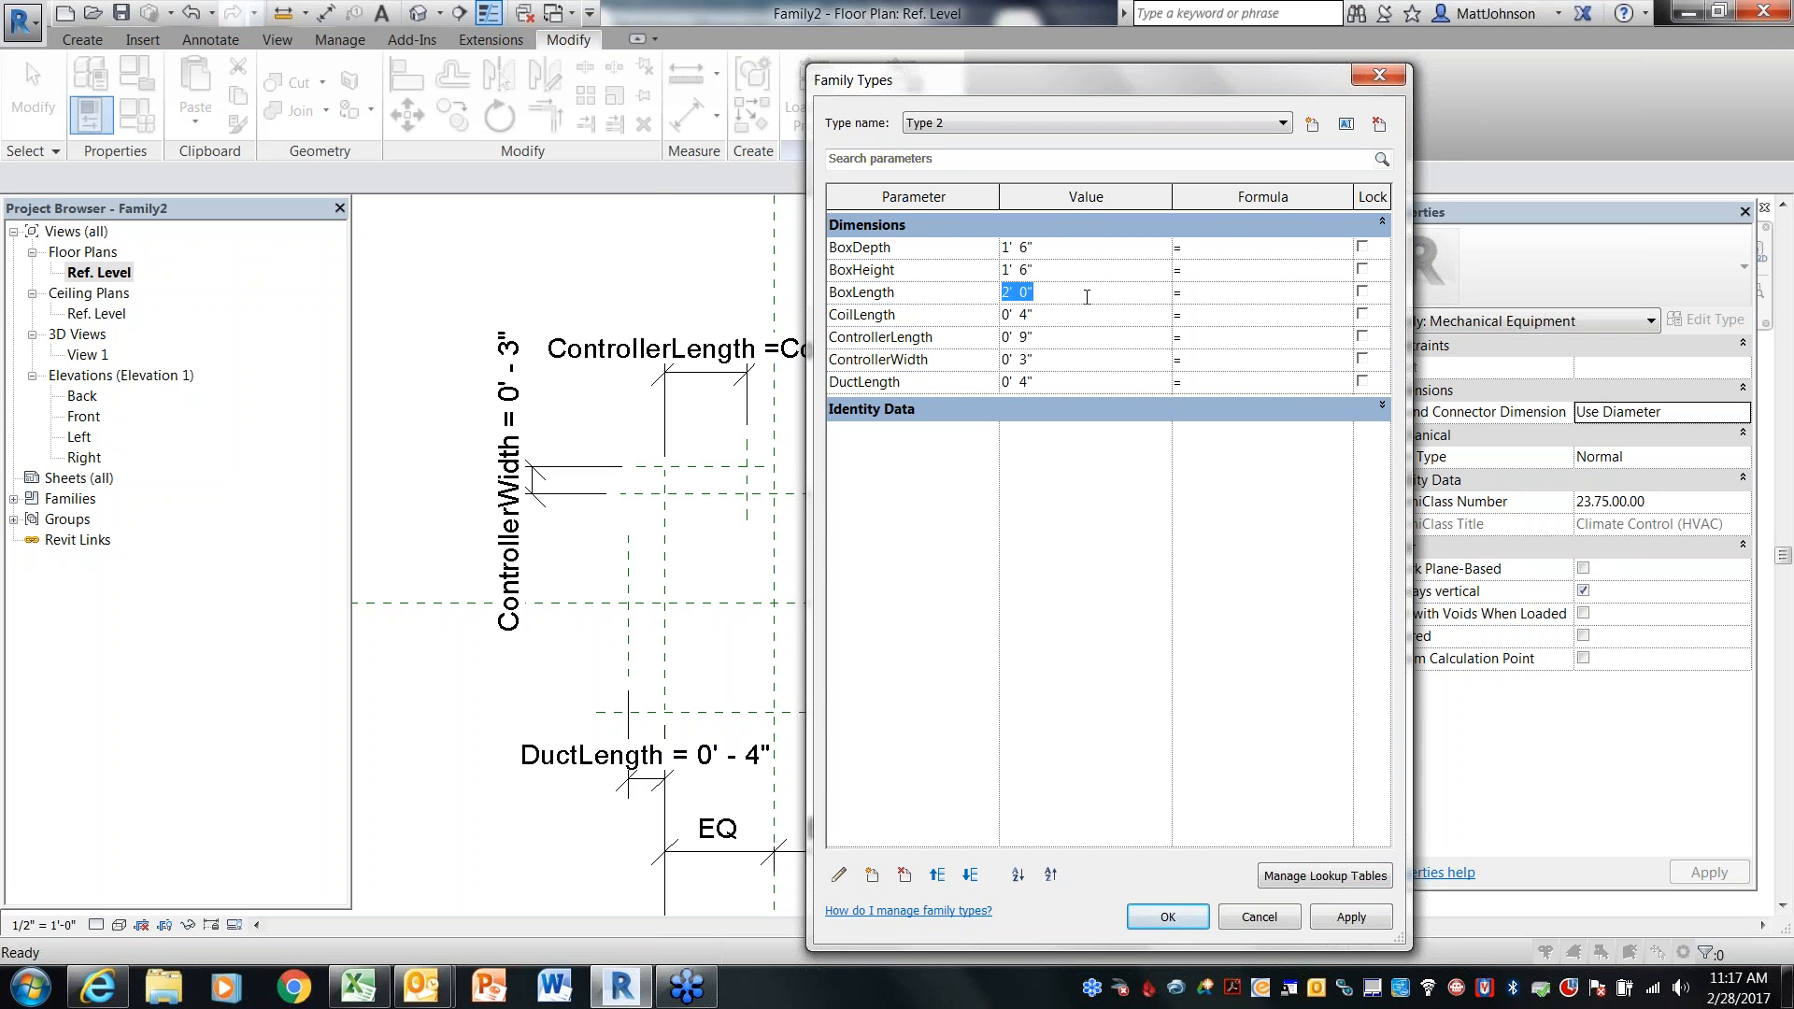
pyautogui.write('1 6')
pyautogui.press('Tab')
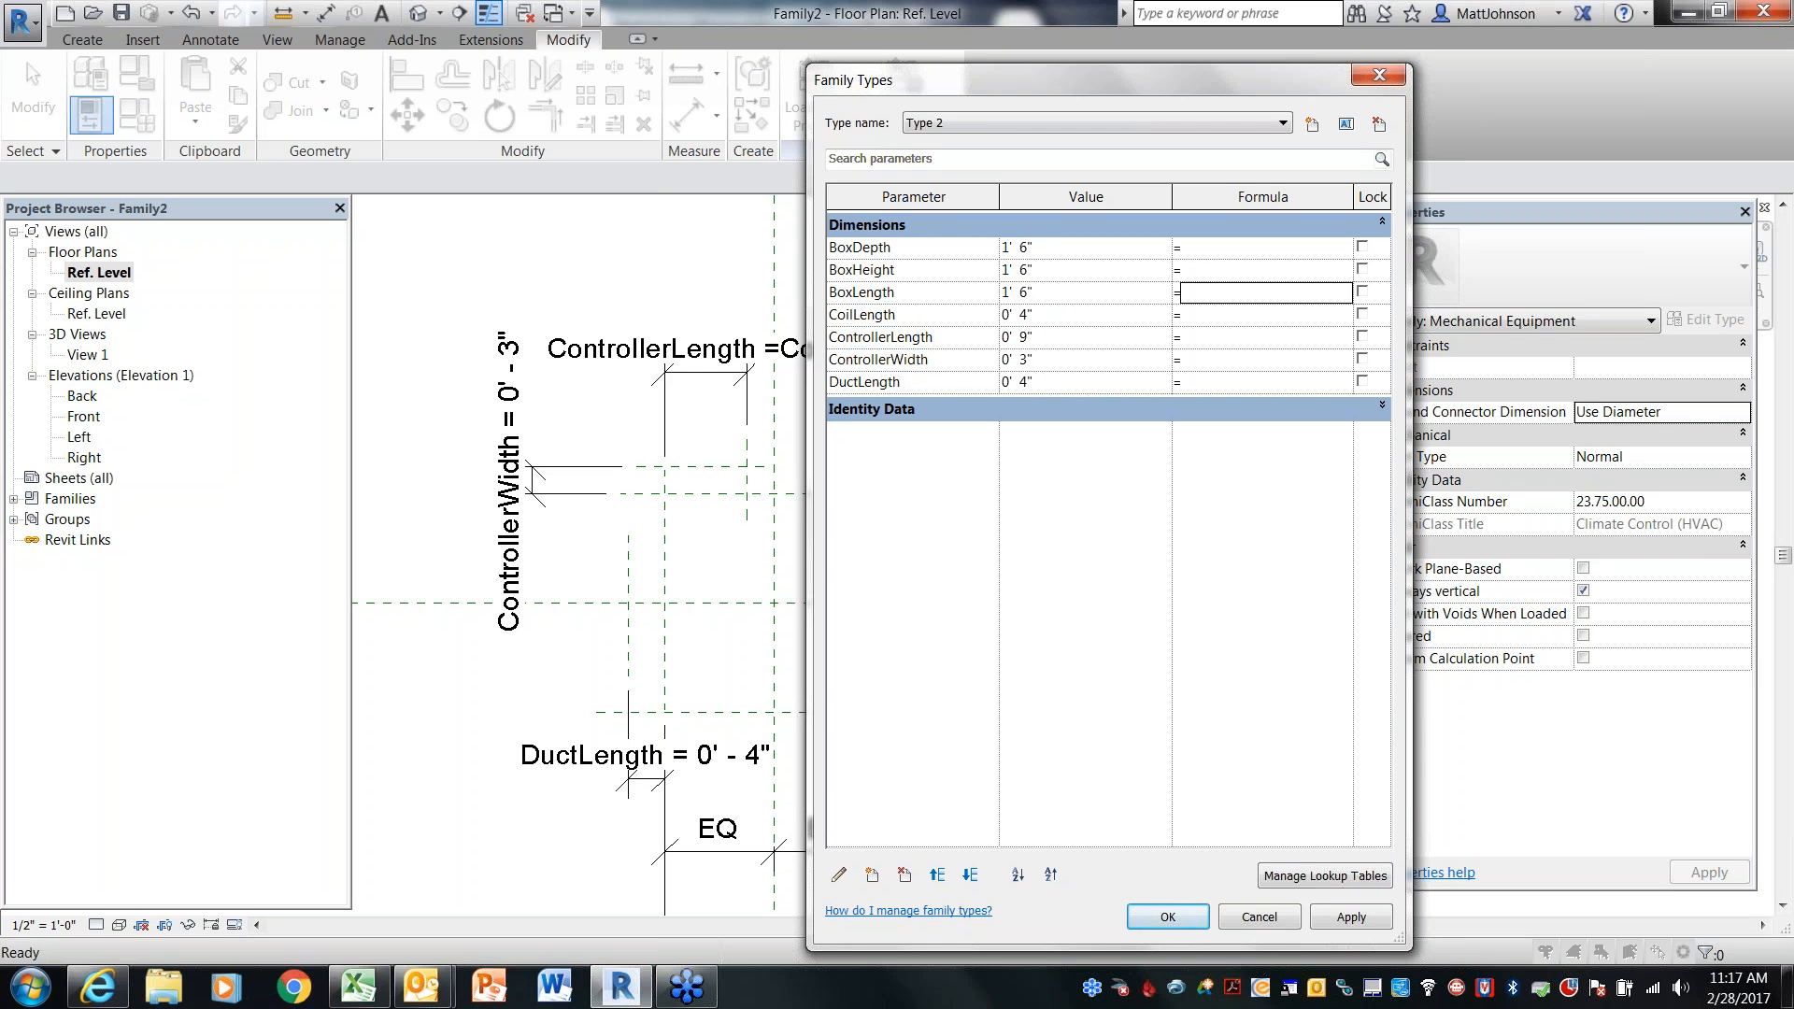
# For Type 2, set CoilLength to 0' 3", ControllerLength 0' 8", ControllerWidth 0' 2", DuctLength 0' 3", then apply
pyautogui.click(1067, 318)
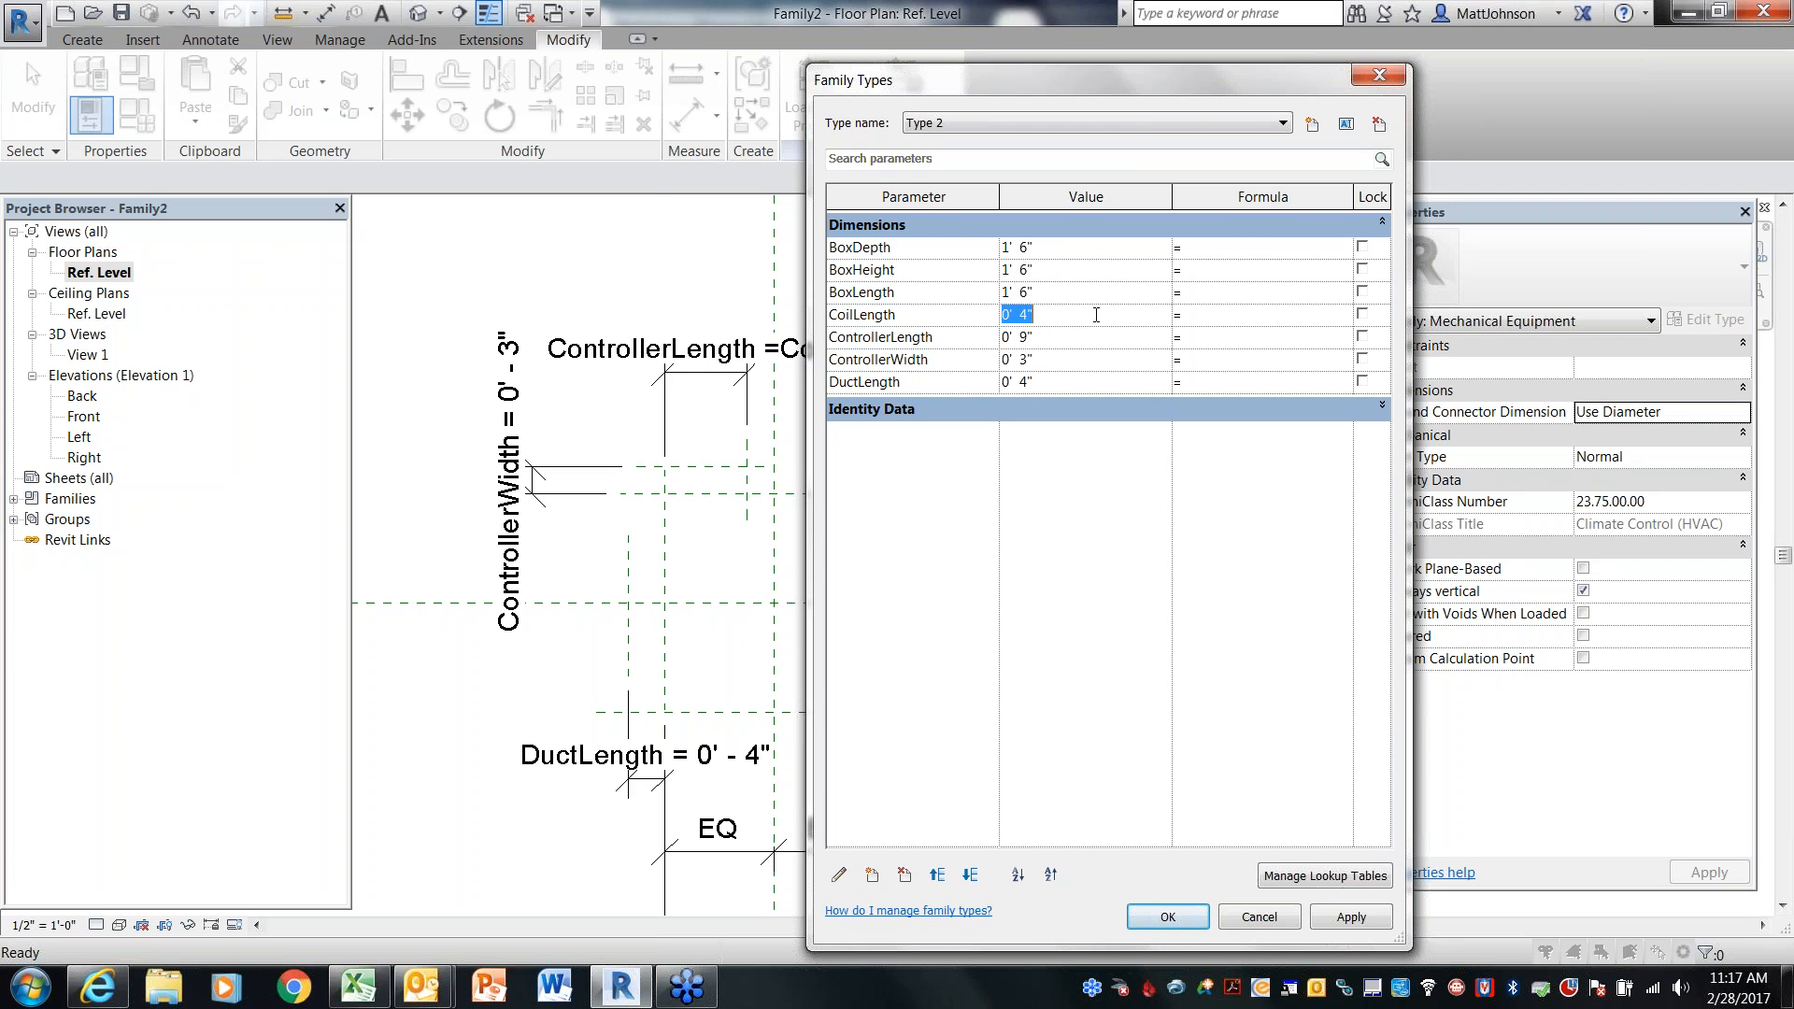
pyautogui.write('0 3')
pyautogui.press('Tab')
pyautogui.click(1081, 341)
pyautogui.write("0' 8")
pyautogui.press('Tab')
pyautogui.click(1084, 360)
pyautogui.write('0 2')
pyautogui.press('Tab')
pyautogui.click(1074, 387)
pyautogui.write('0 3')
pyautogui.press('Tab')
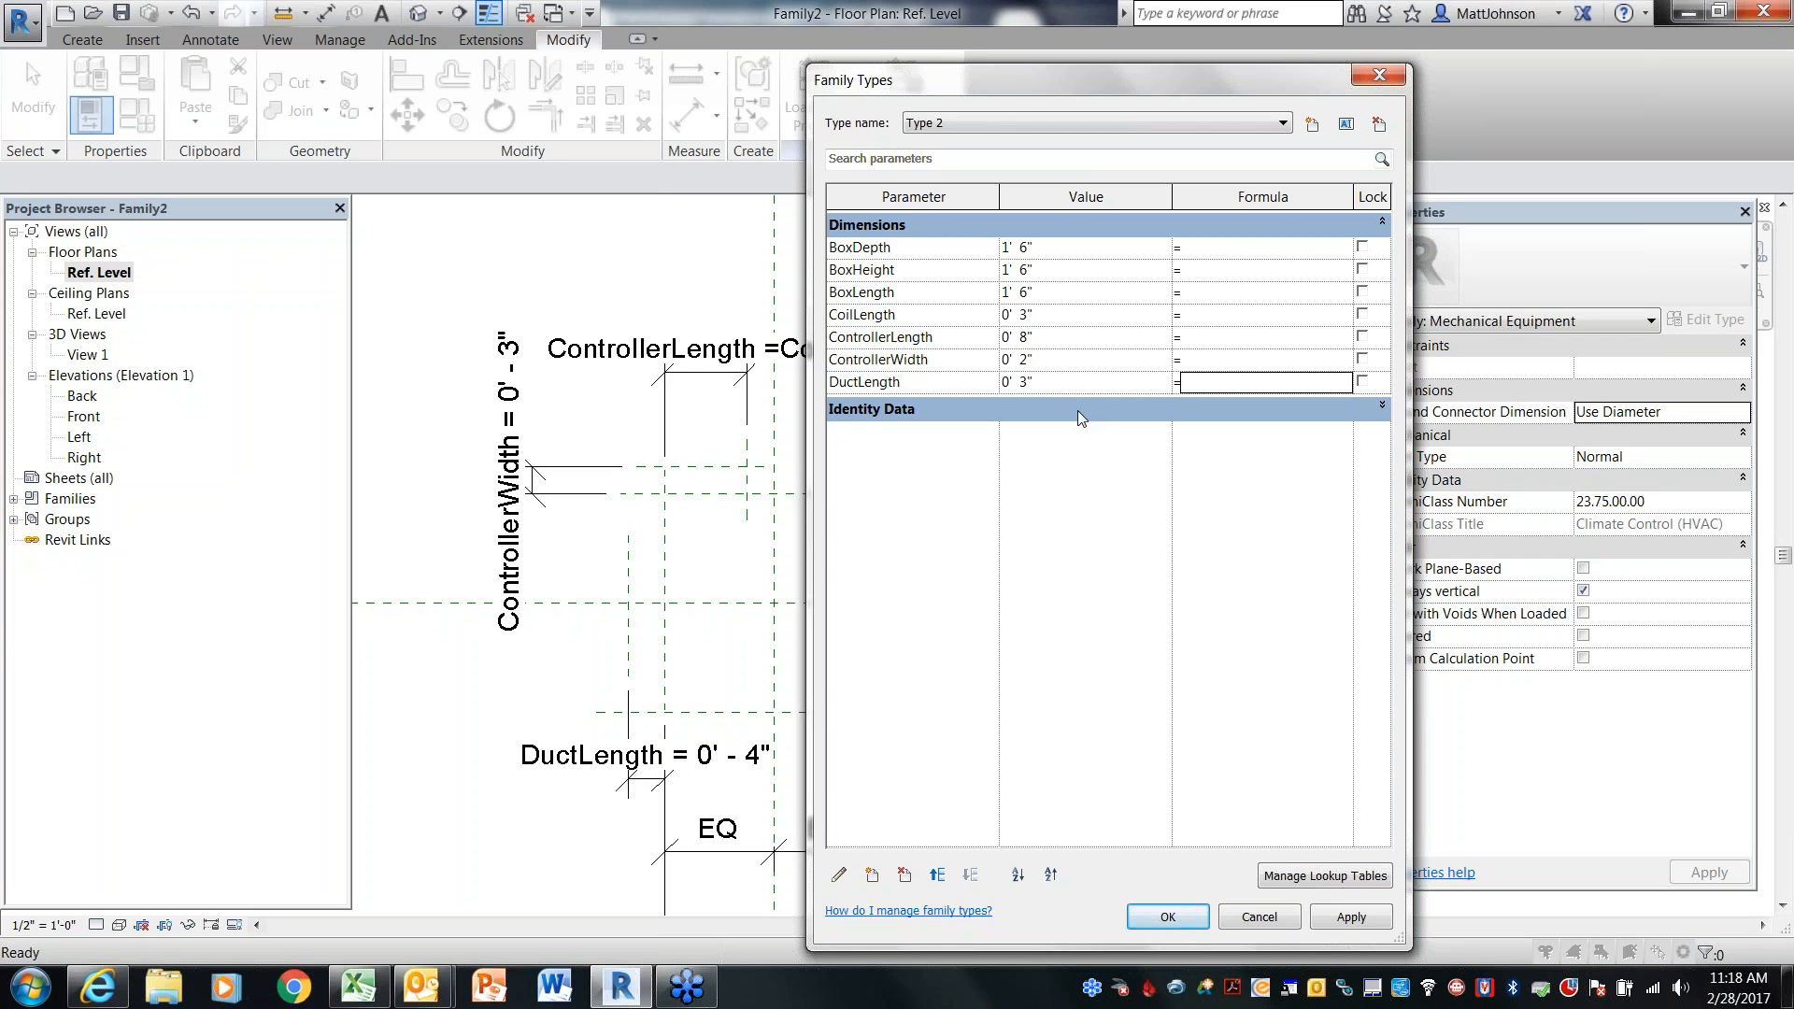
pyautogui.click(1351, 916)
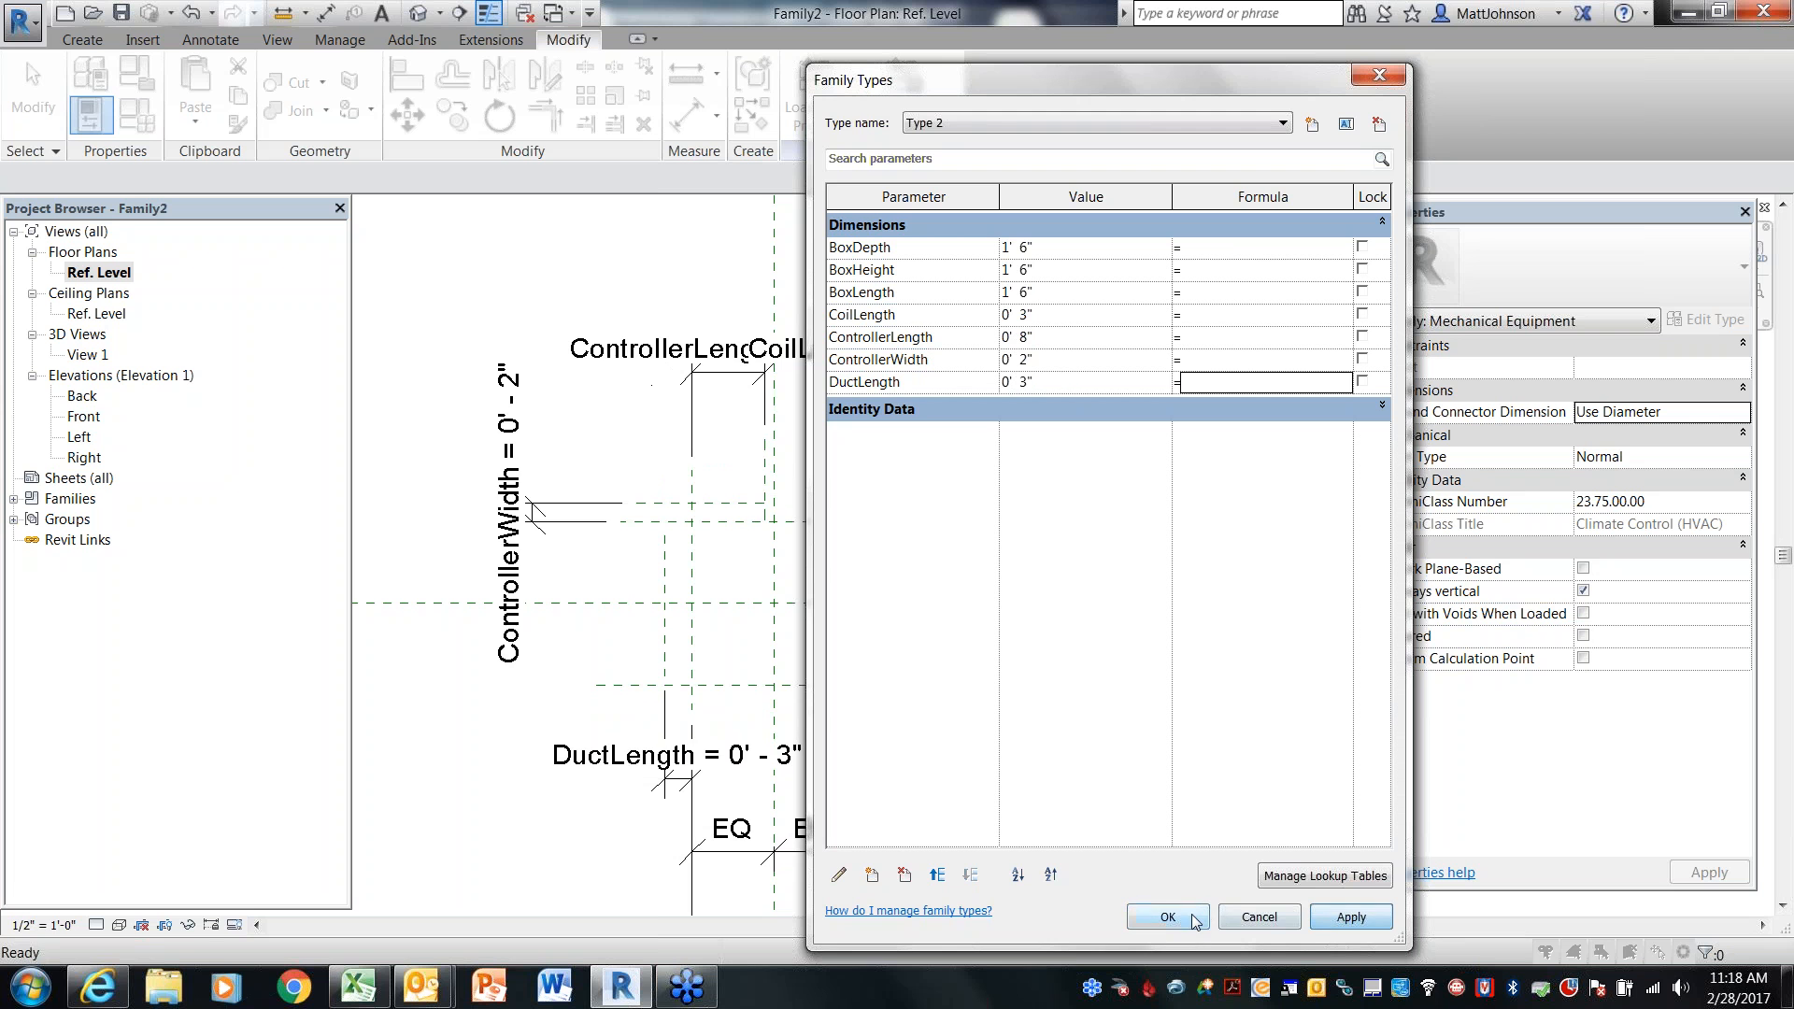
pyautogui.click(1168, 917)
# Reopen Family Types and switch the current family type to Type 1
pyautogui.moveTo(1193, 421); pyautogui.dragTo(1075, 339, button='middle')
pyautogui.scroll(-1, 1086, 335)
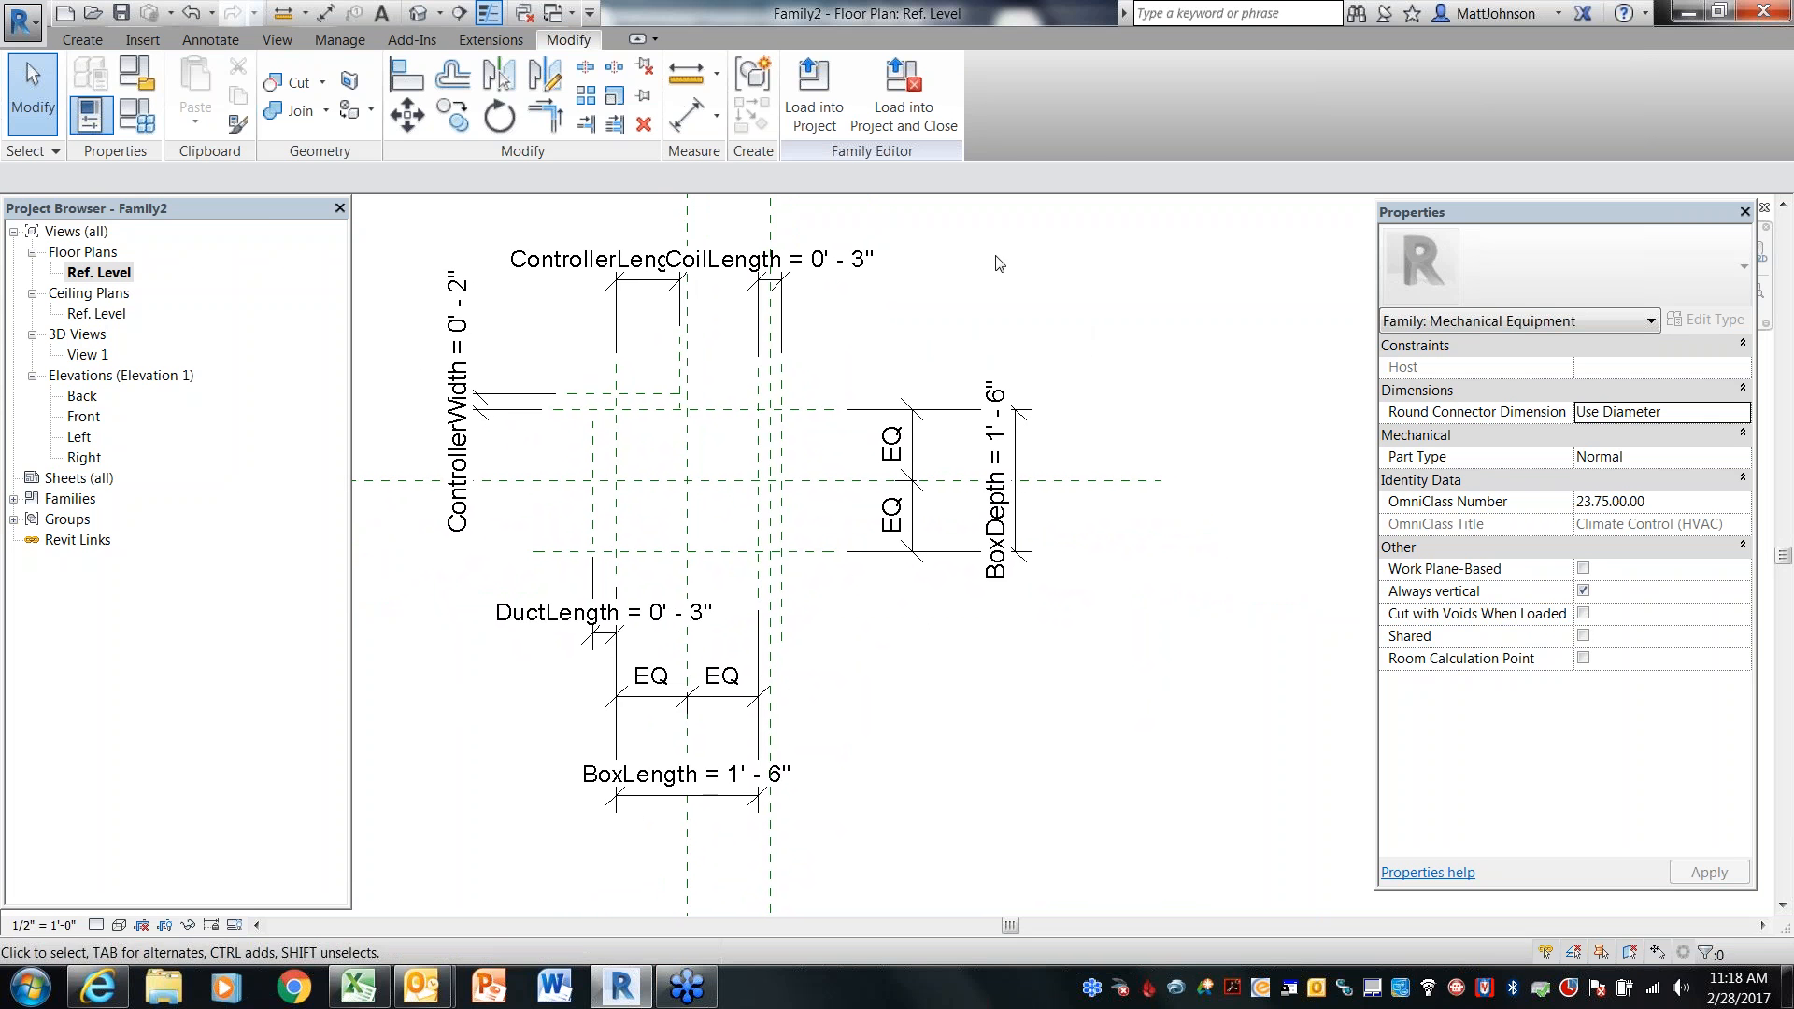
pyautogui.click(156, 129)
pyautogui.moveTo(1230, 77); pyautogui.dragTo(1564, 70)
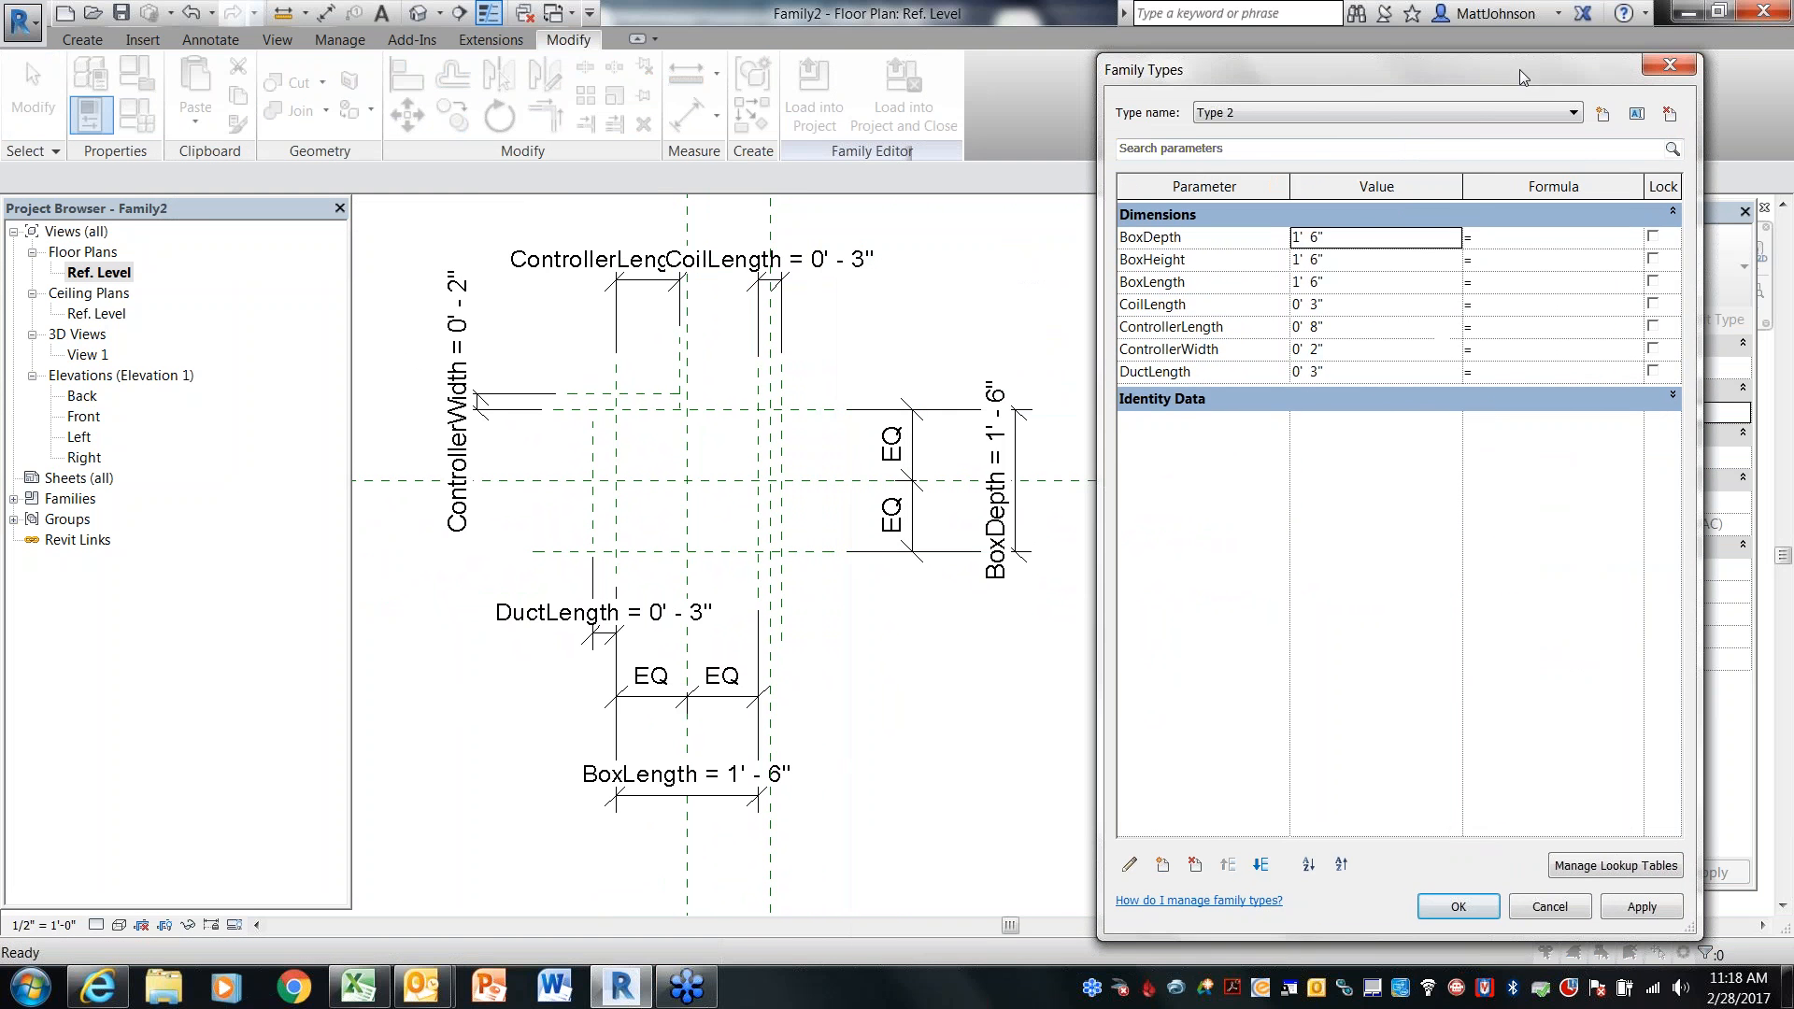
pyautogui.click(1570, 114)
pyautogui.click(1510, 130)
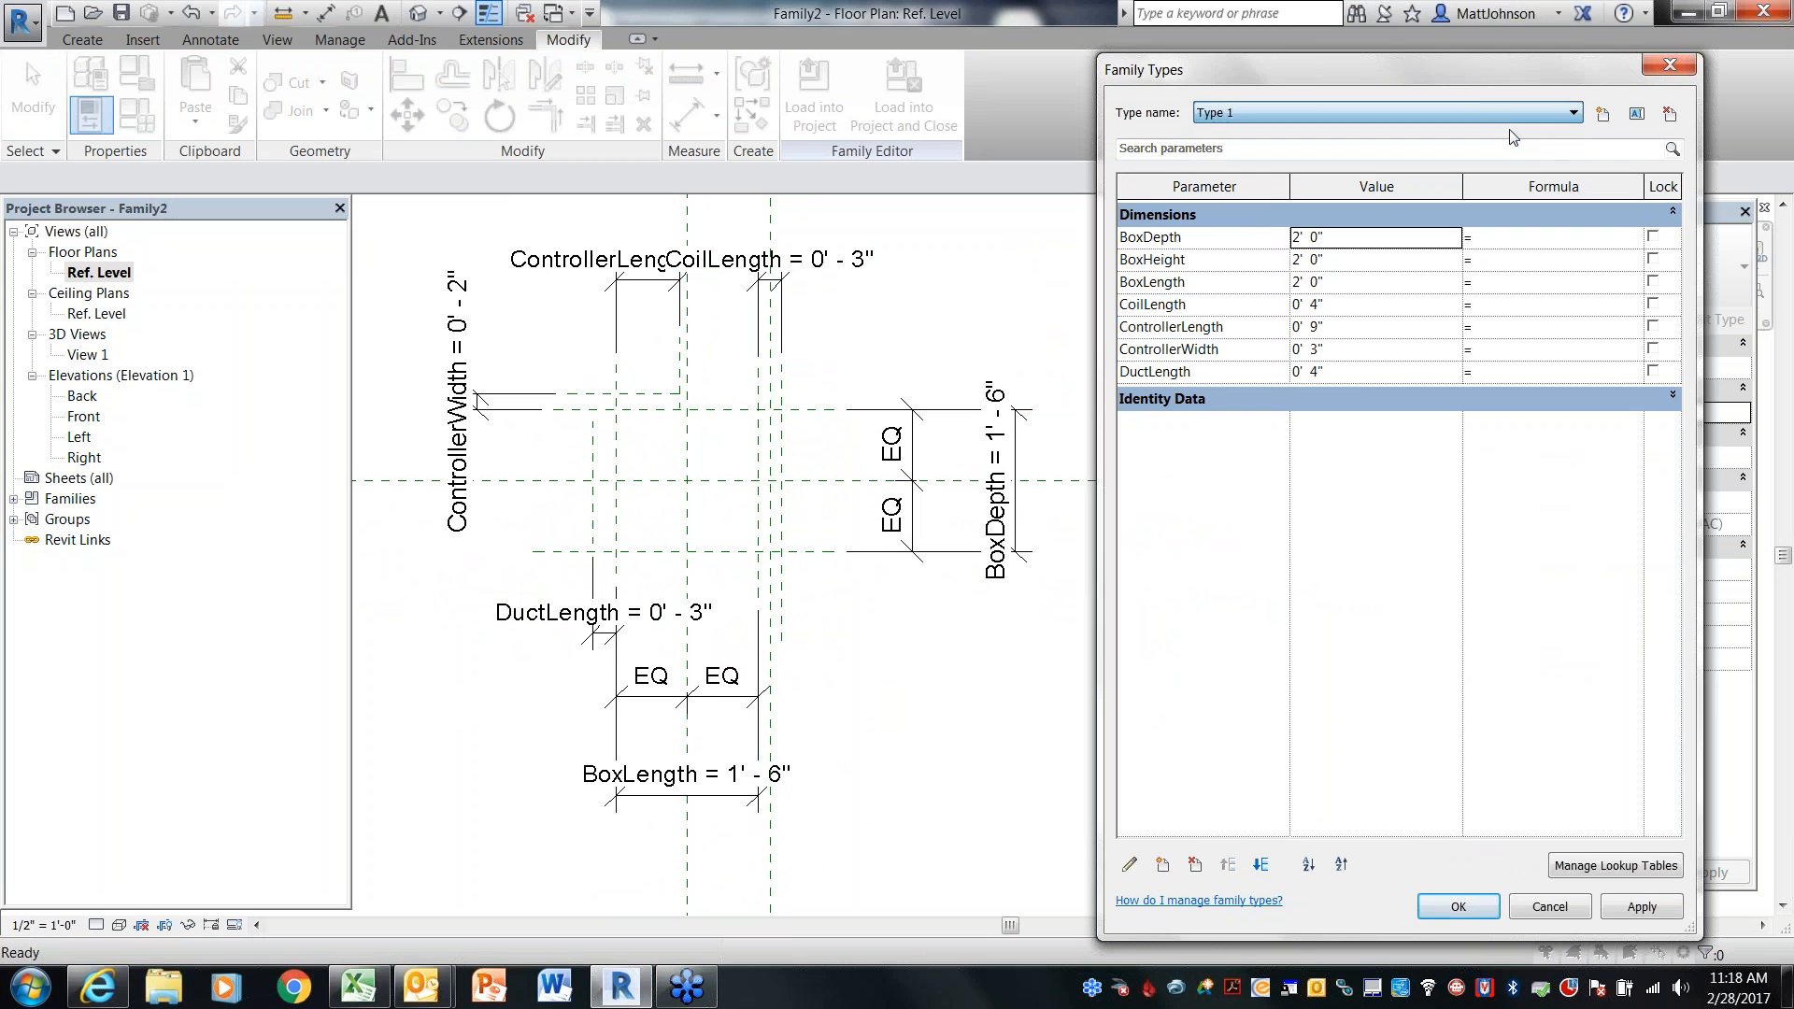
pyautogui.click(1457, 906)
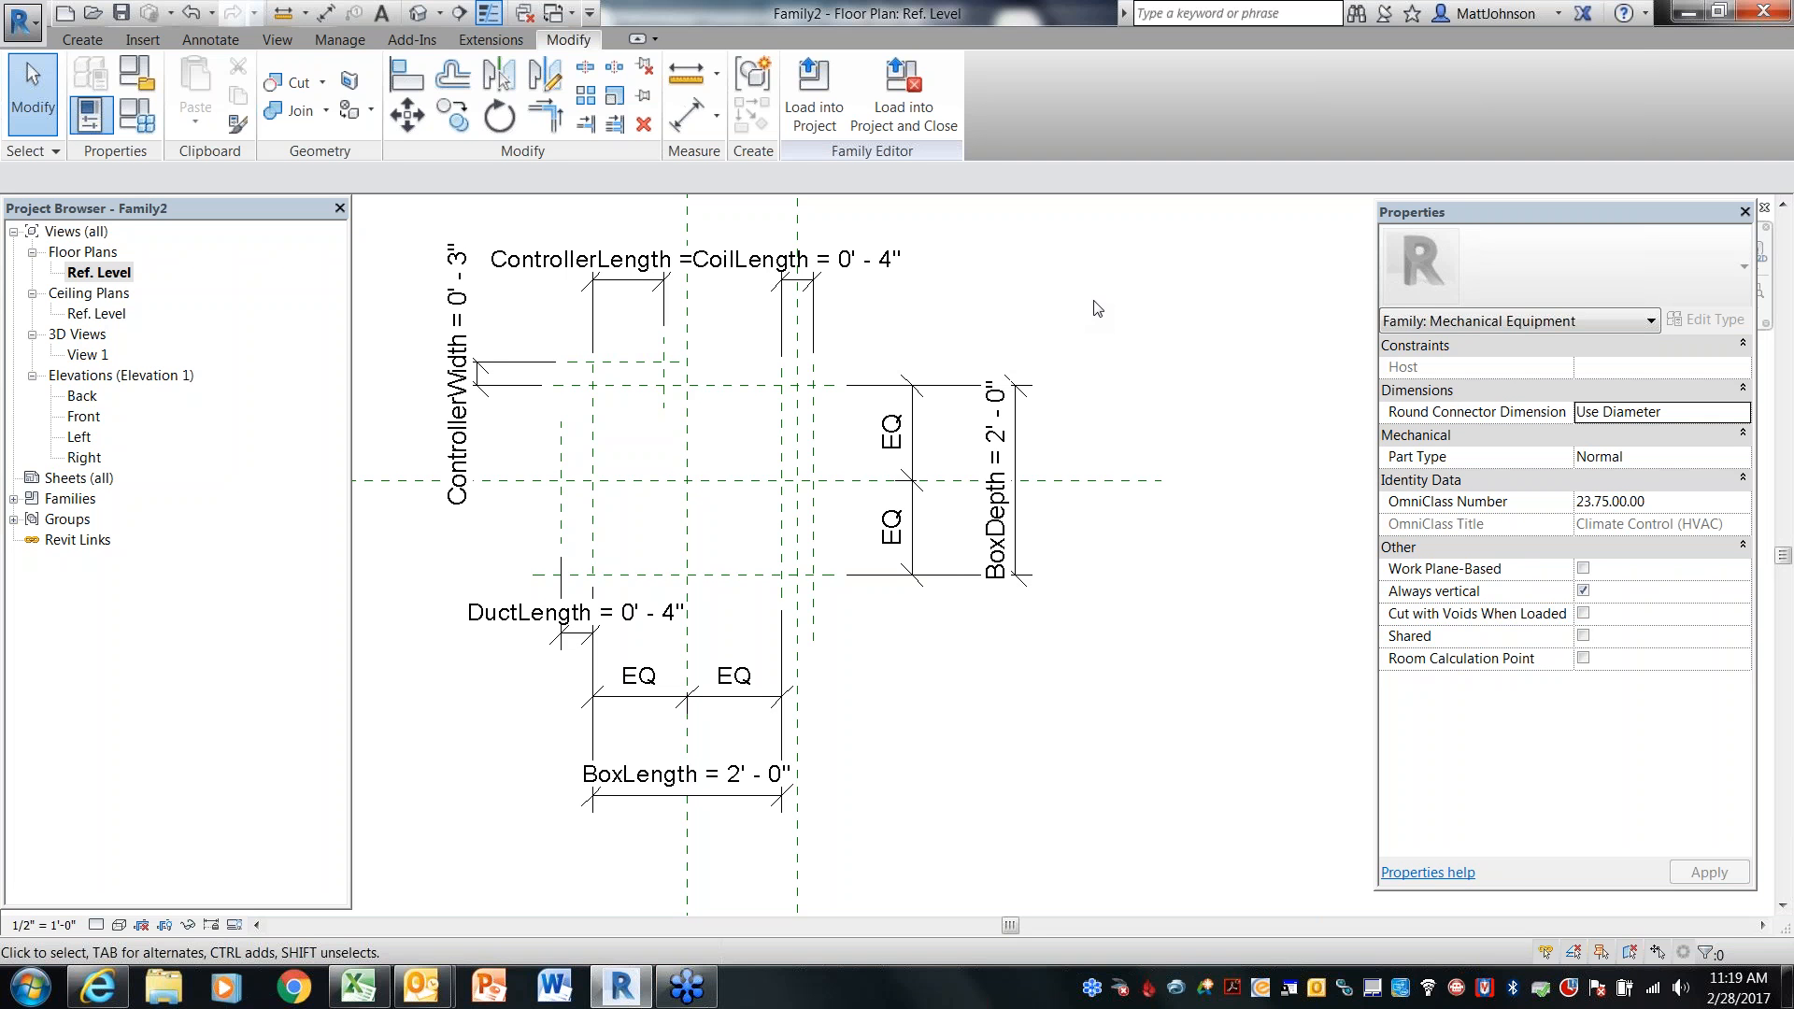
# Start an extrusion and sketch a rectangle spanning the box's reference planes, about 2' - 0" by 2' - 0"
pyautogui.moveTo(1034, 314); pyautogui.dragTo(1115, 312, button='middle')
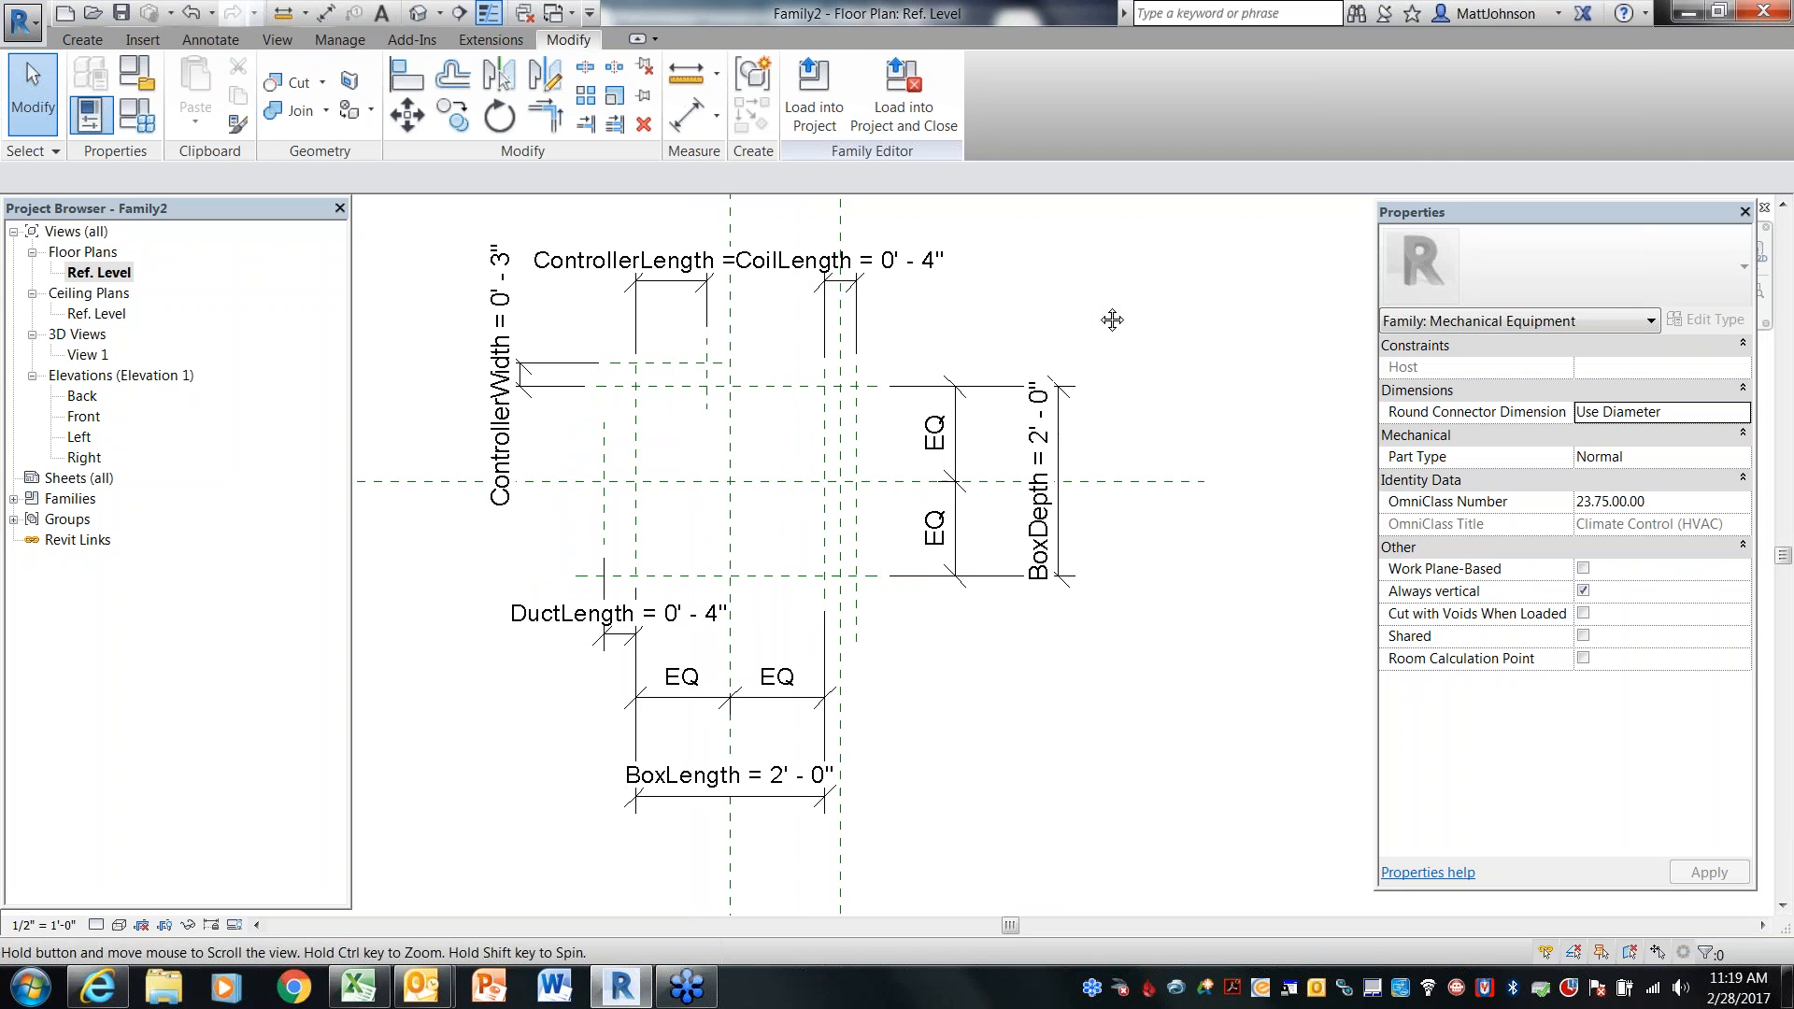
pyautogui.click(97, 41)
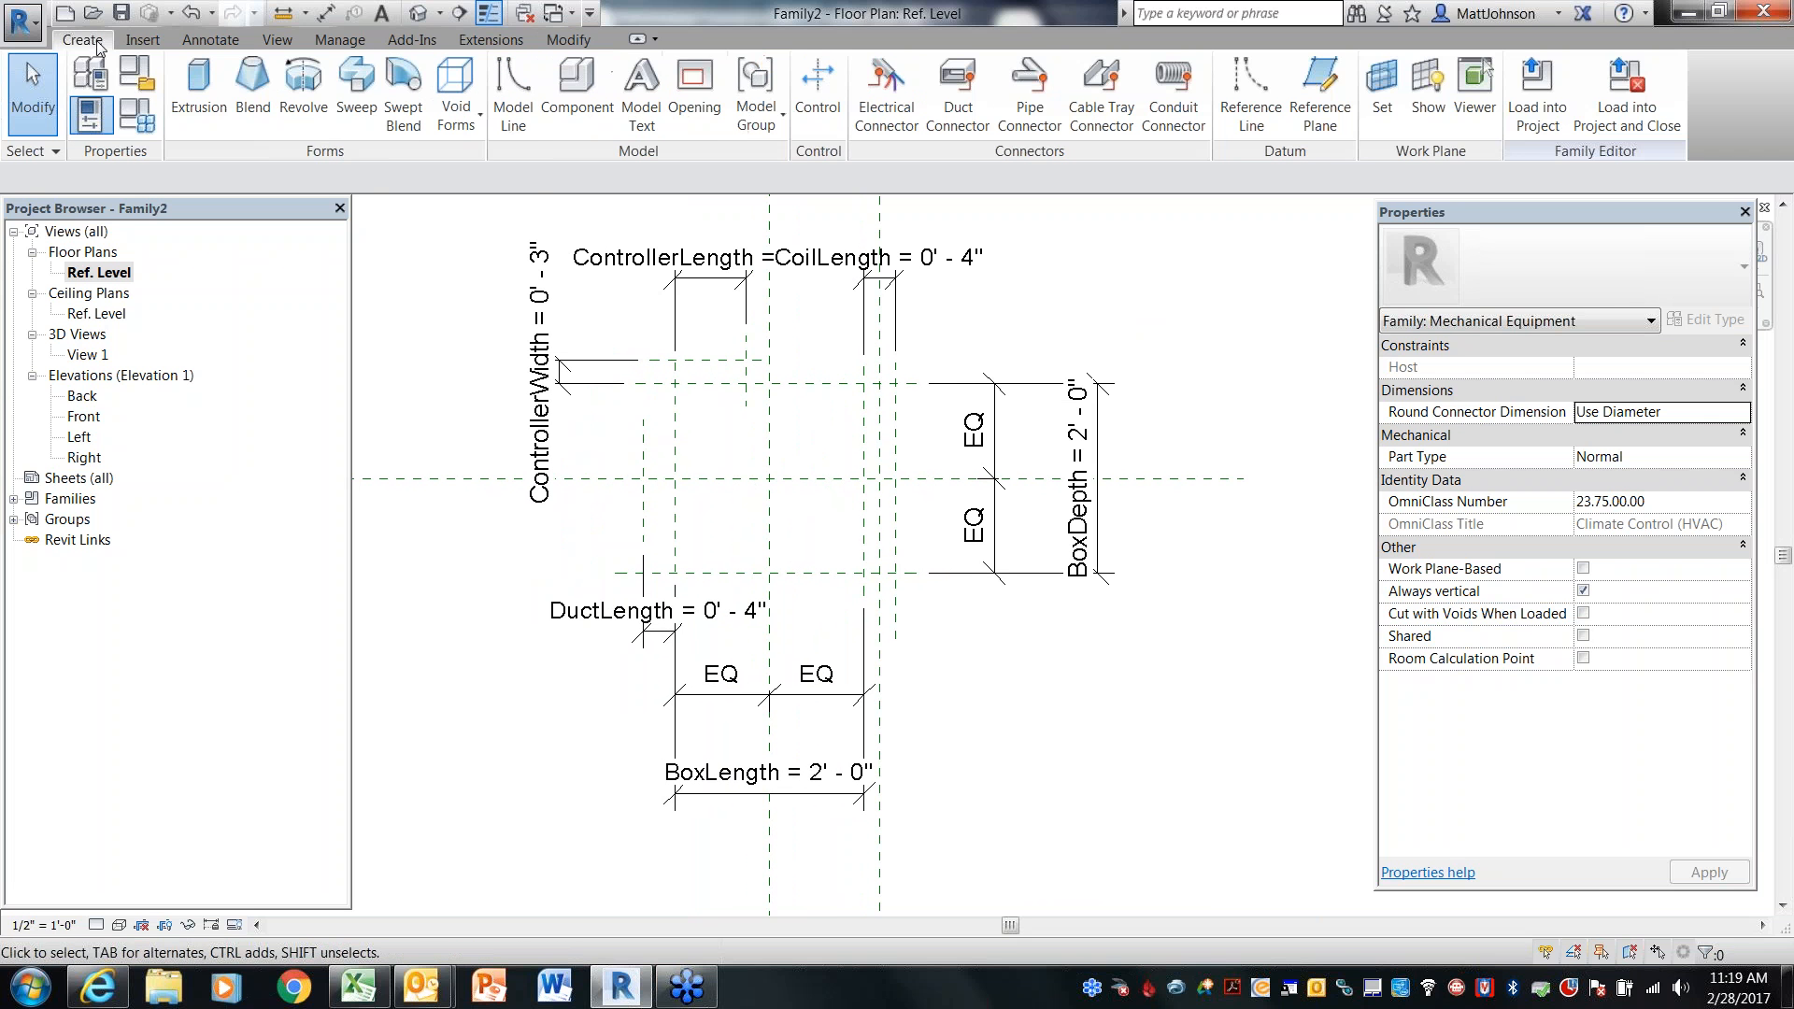
pyautogui.click(199, 110)
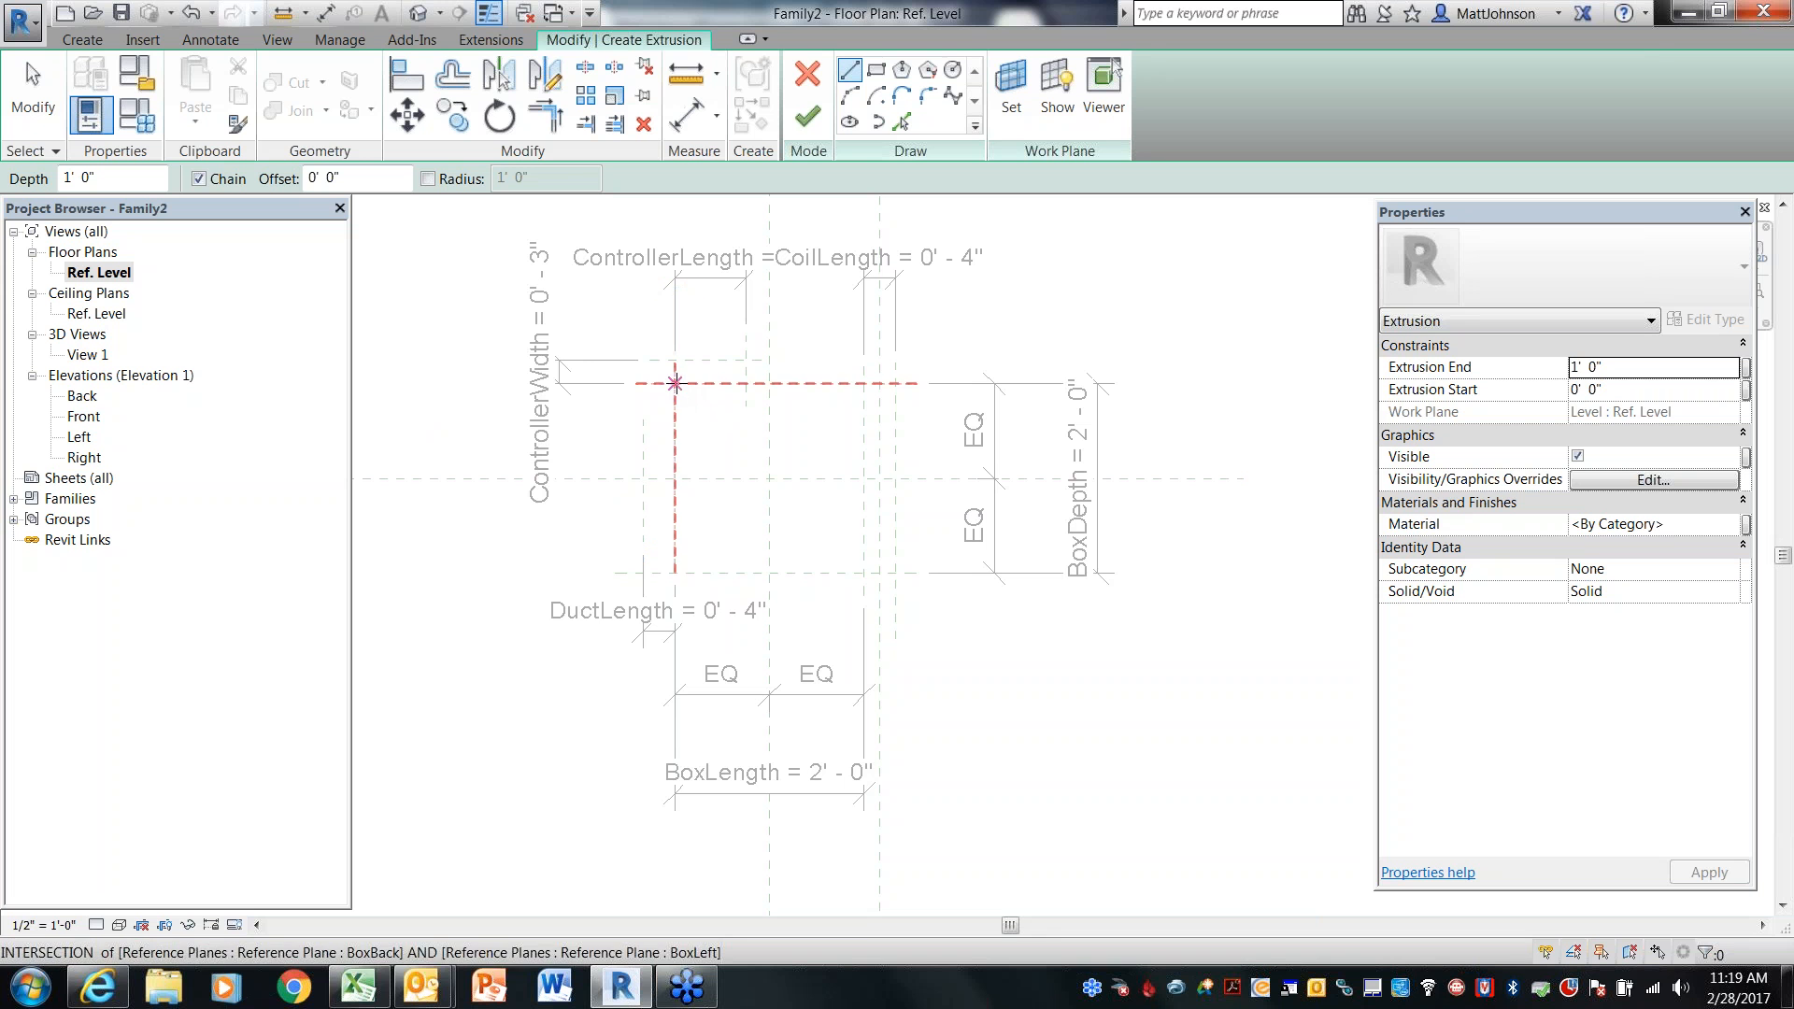
pyautogui.click(878, 72)
pyautogui.click(675, 383)
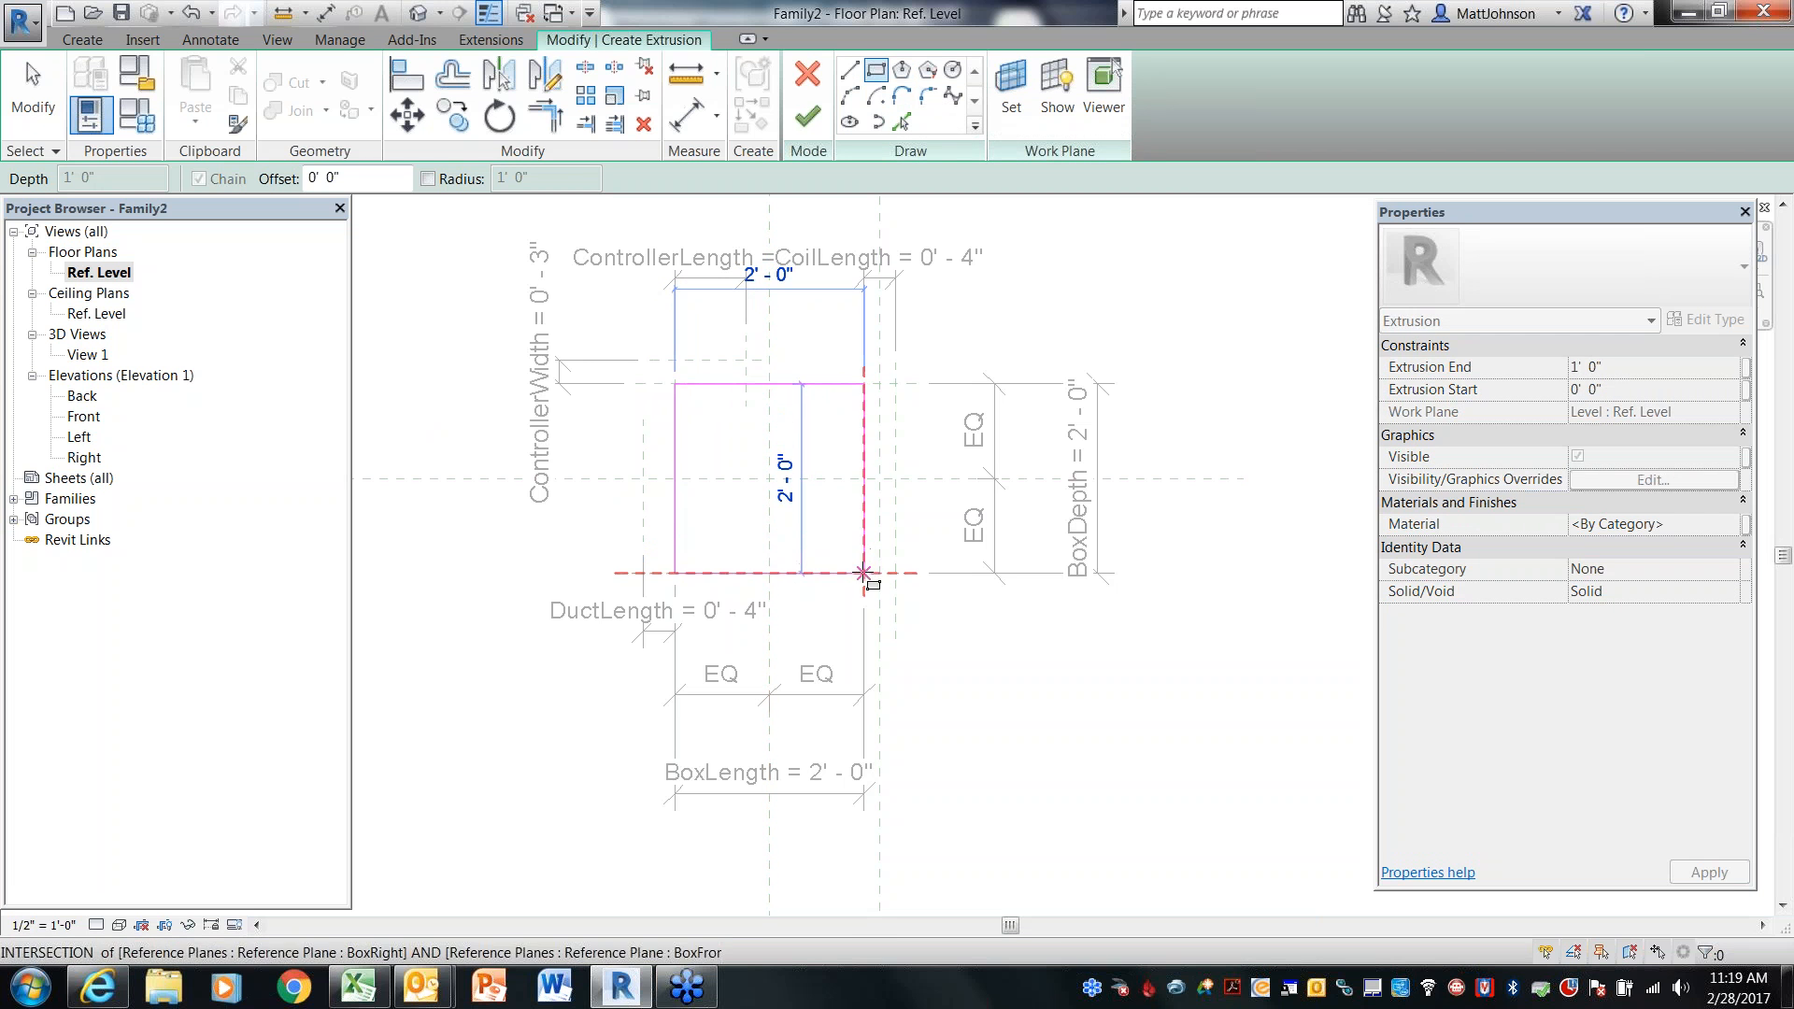
pyautogui.click(863, 573)
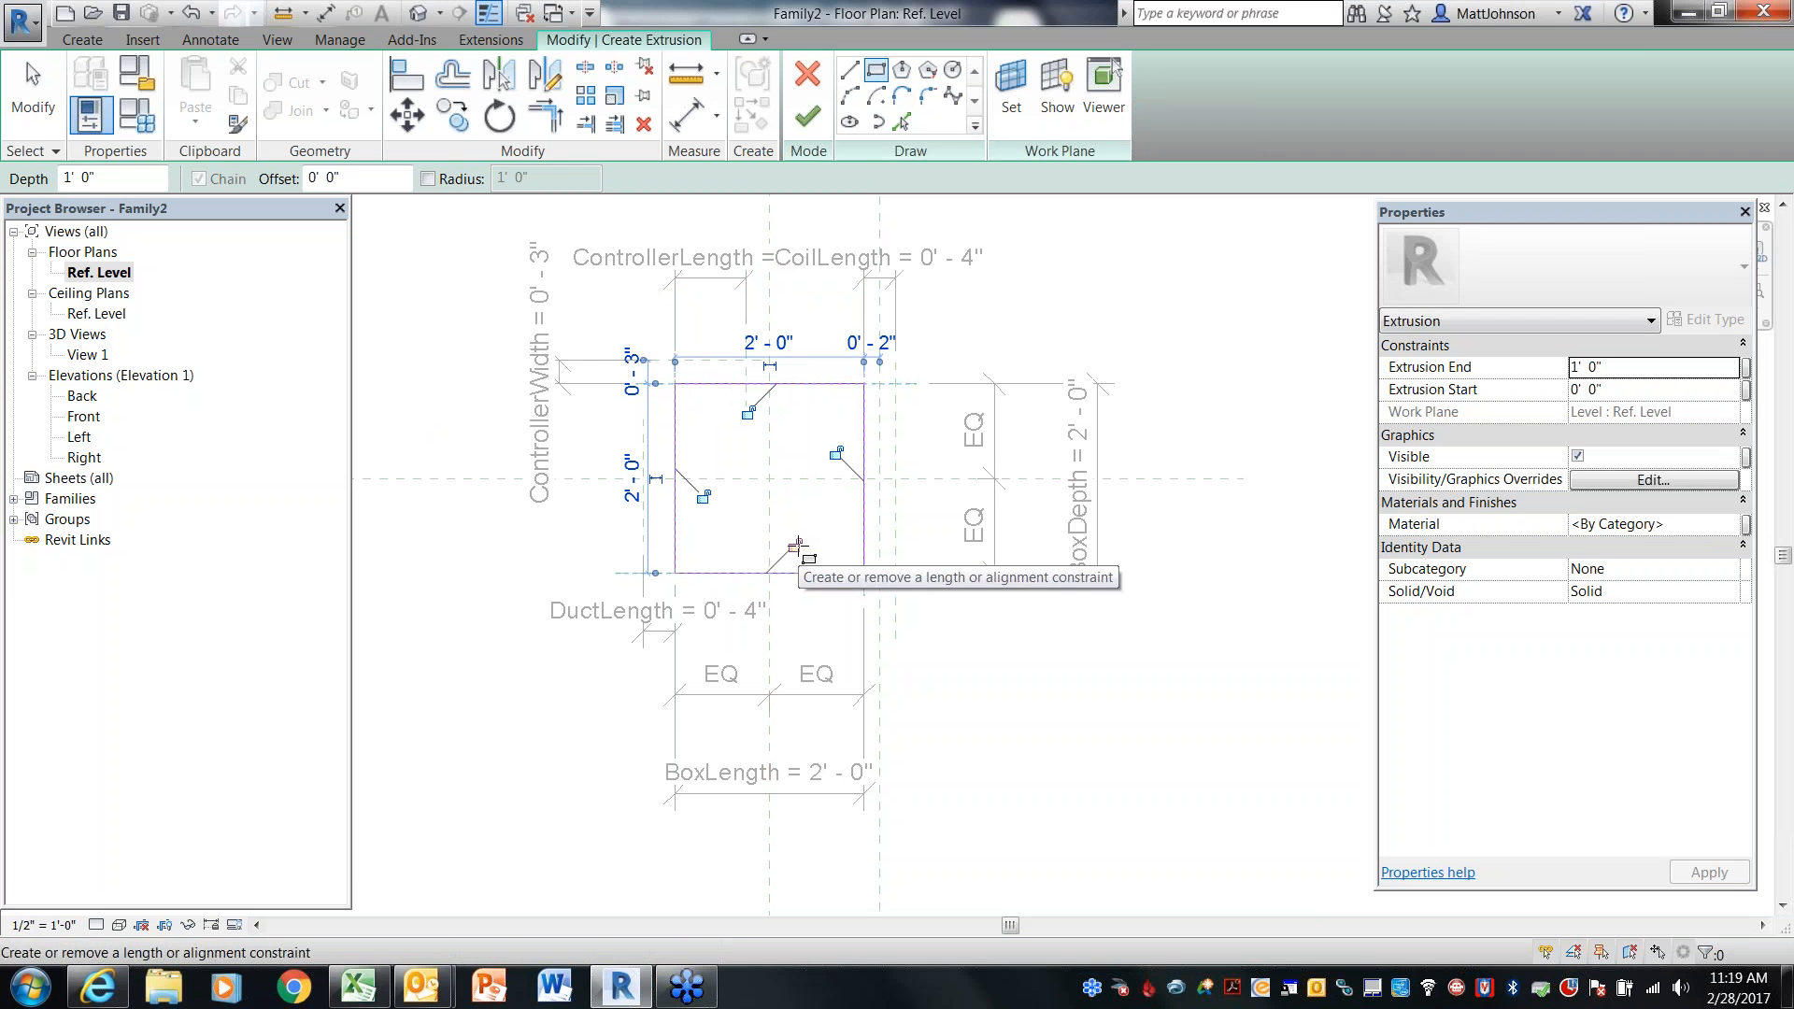
# Lock all four edges of the sketched rectangle to their aligned reference planes
pyautogui.click(795, 544)
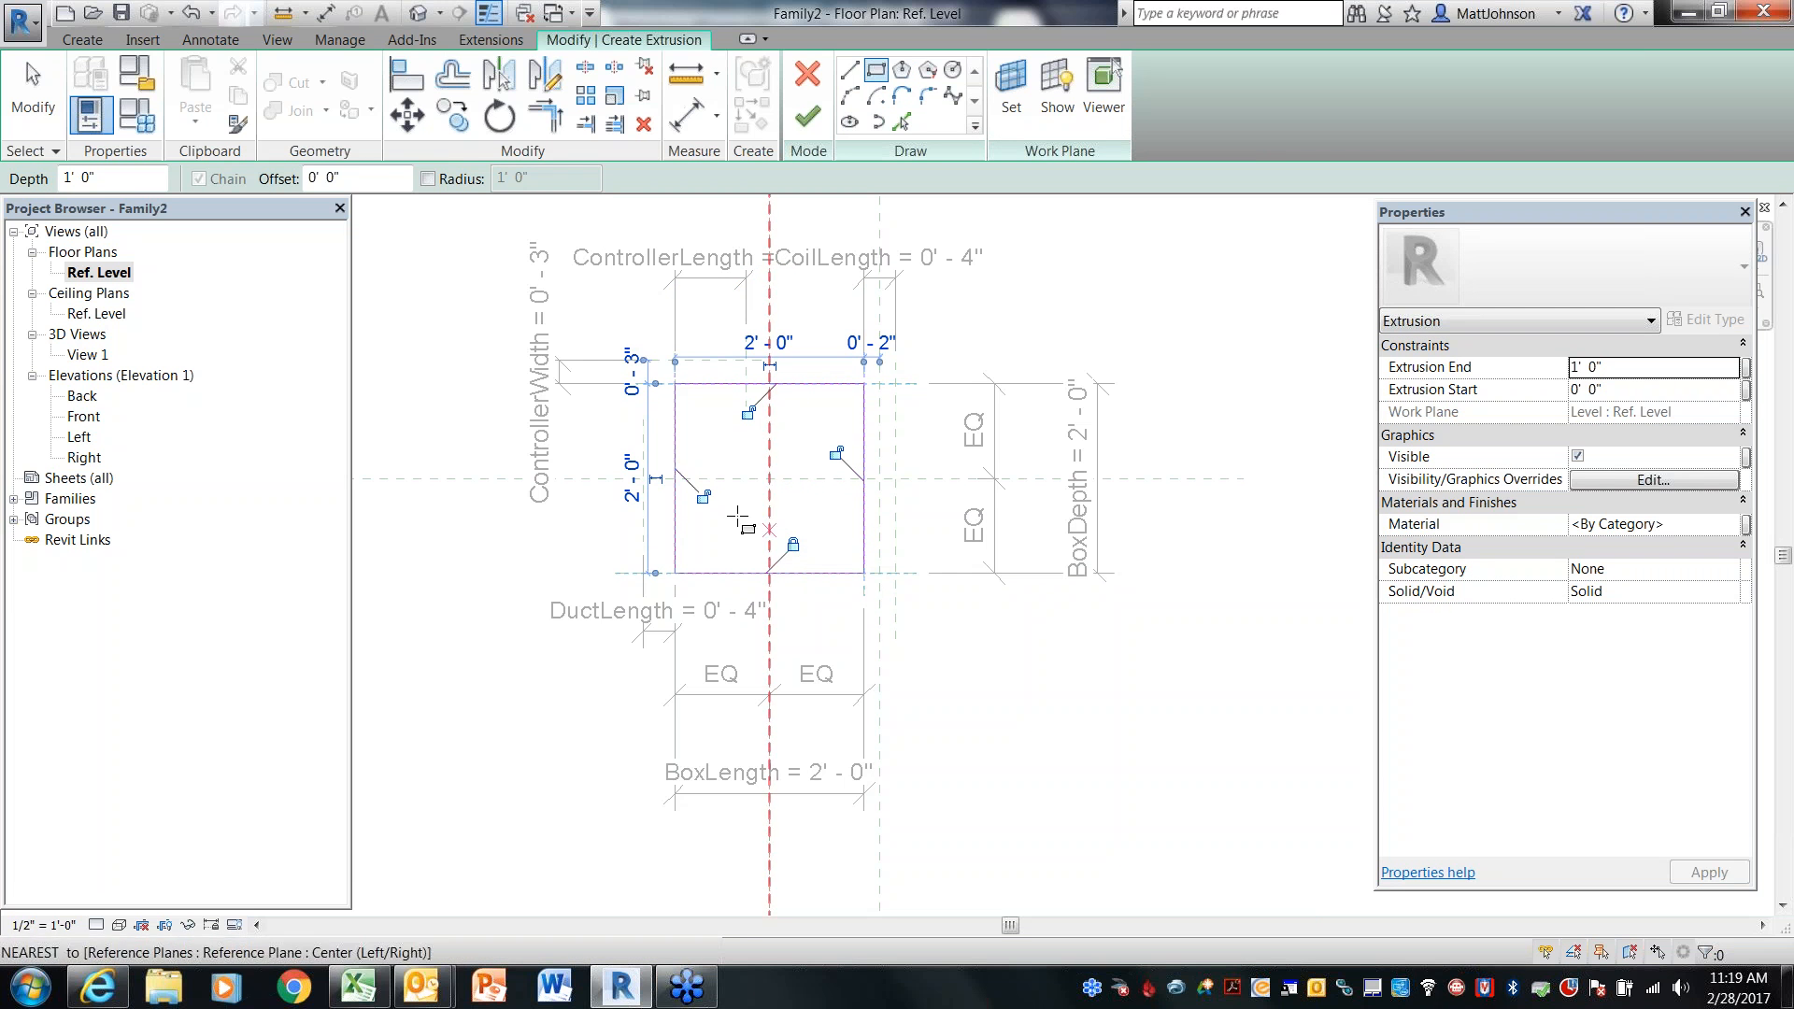
pyautogui.click(704, 496)
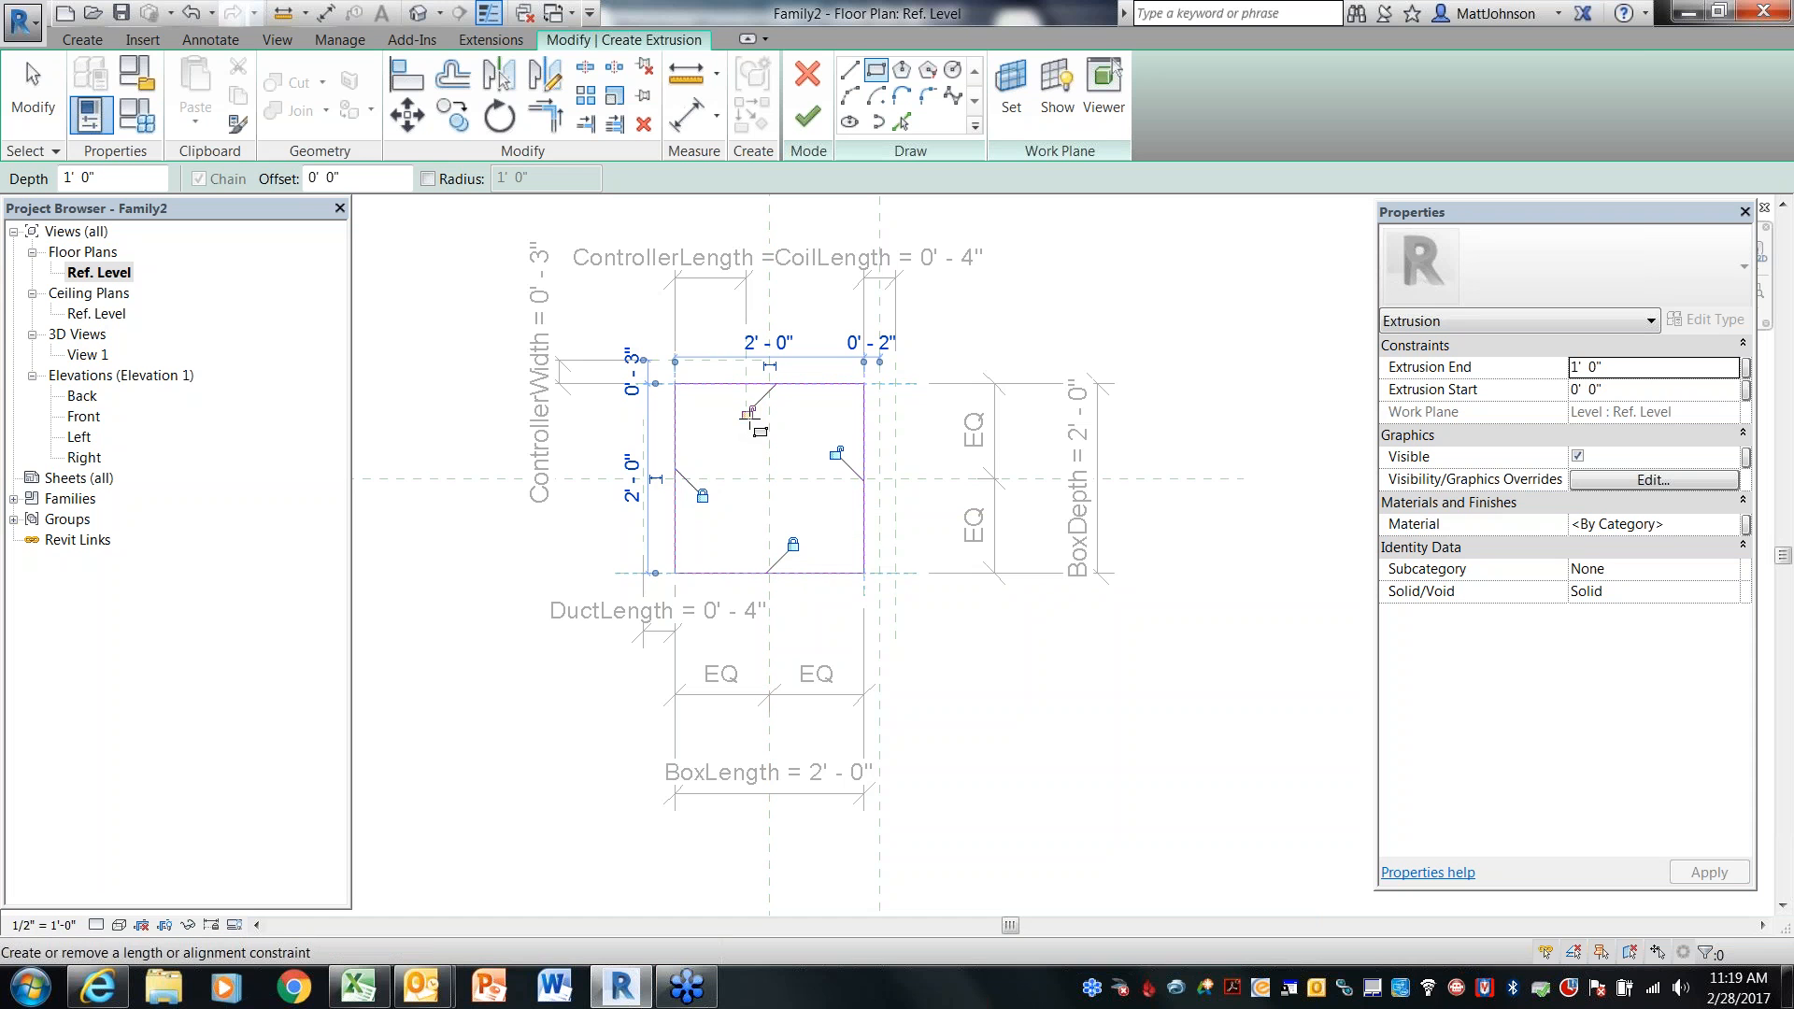
pyautogui.click(748, 411)
pyautogui.click(838, 453)
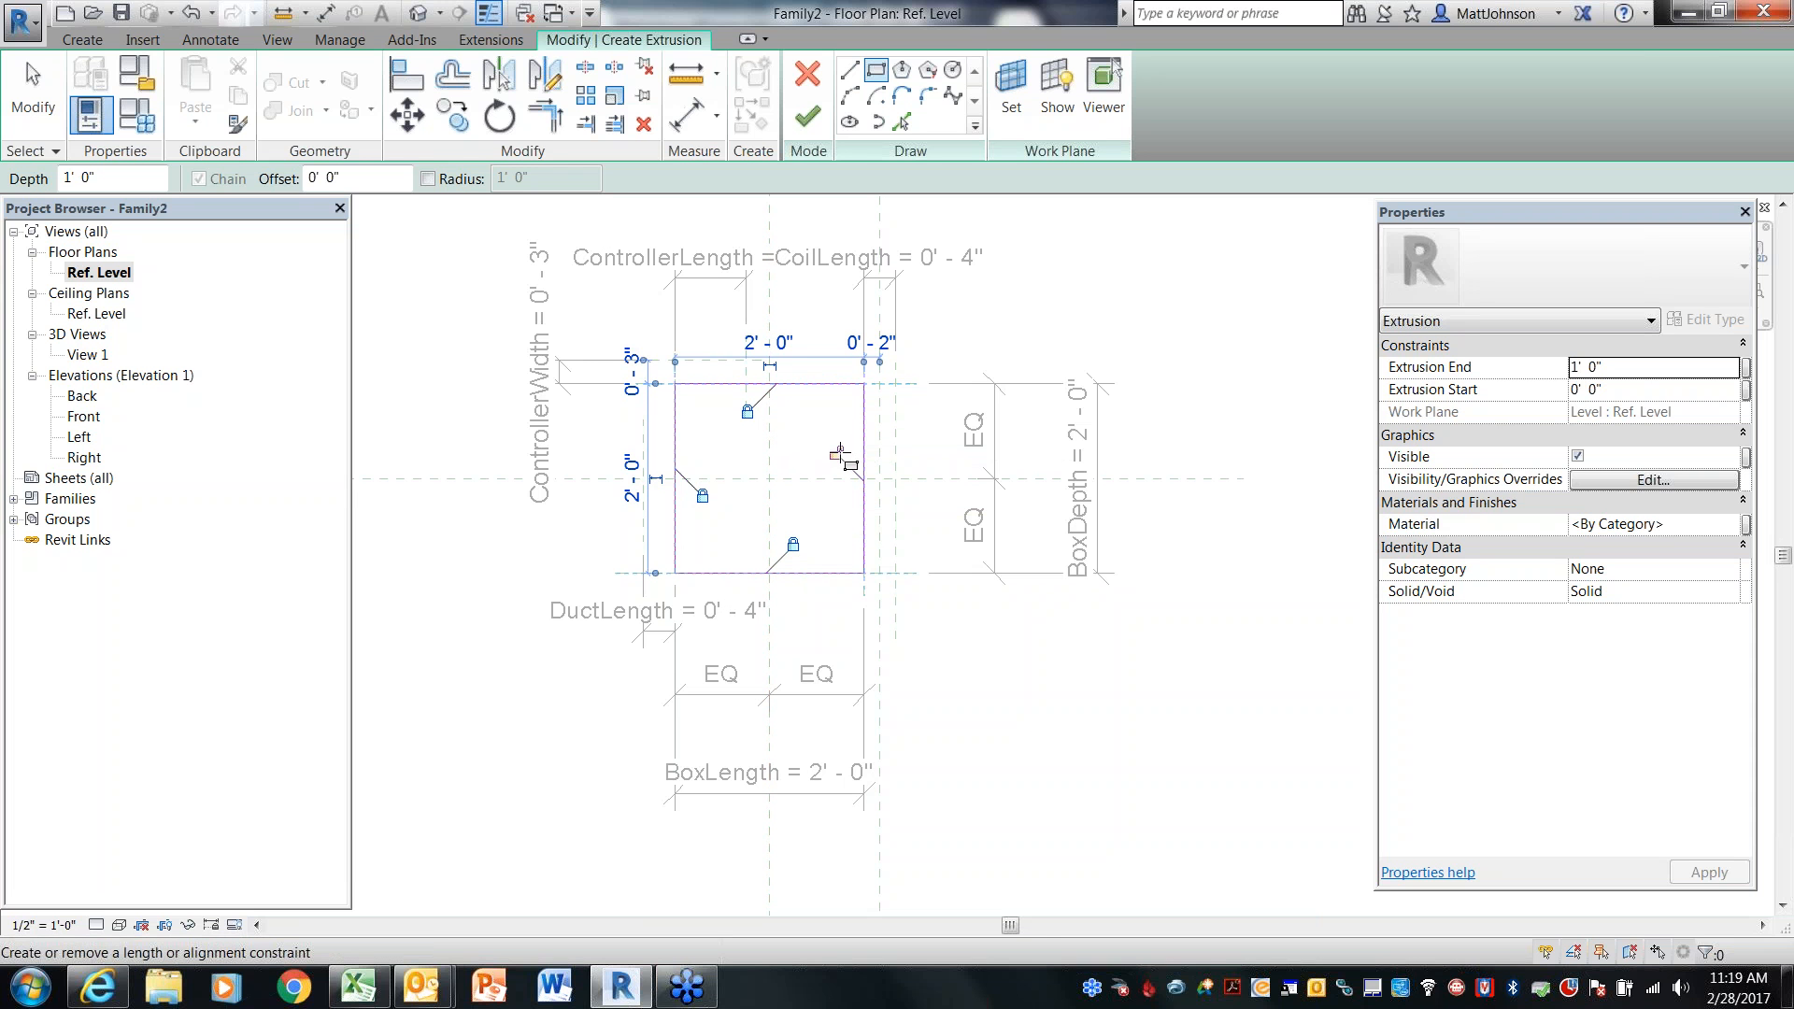
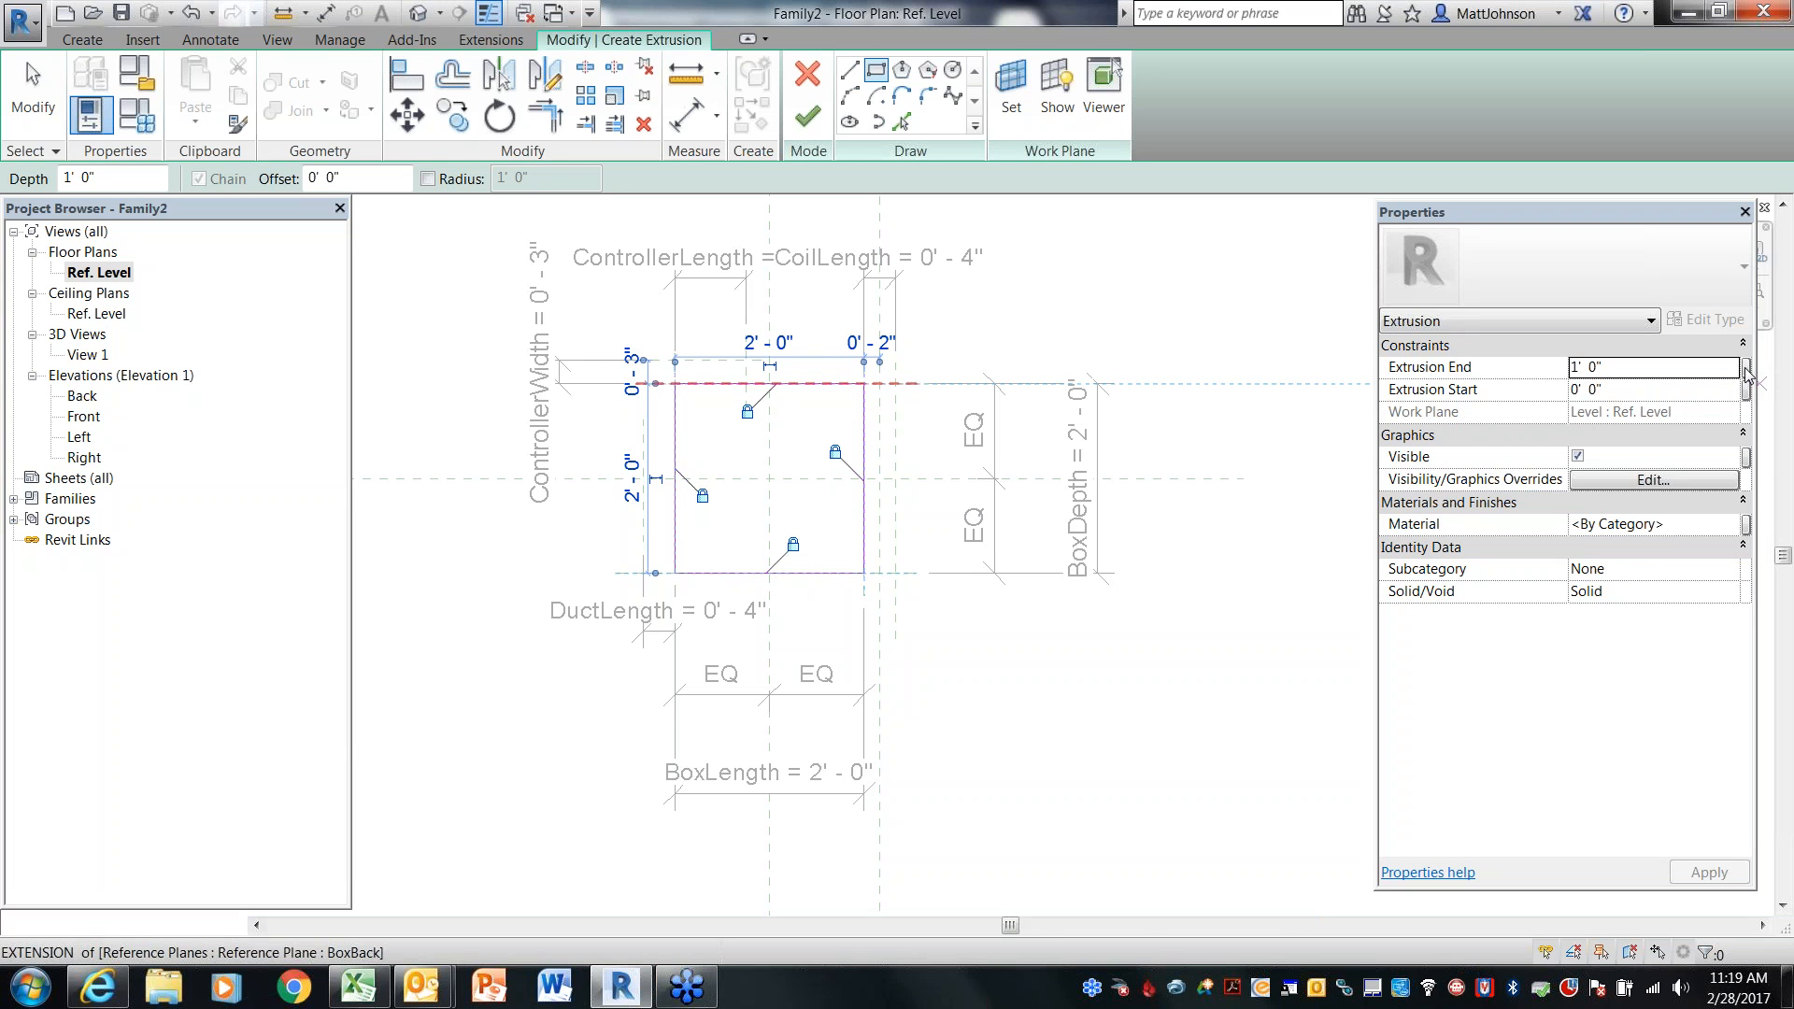
# Associate the box extrusion's Extrusion End with the BoxHeight parameter and finish the extrusion
pyautogui.click(1746, 374)
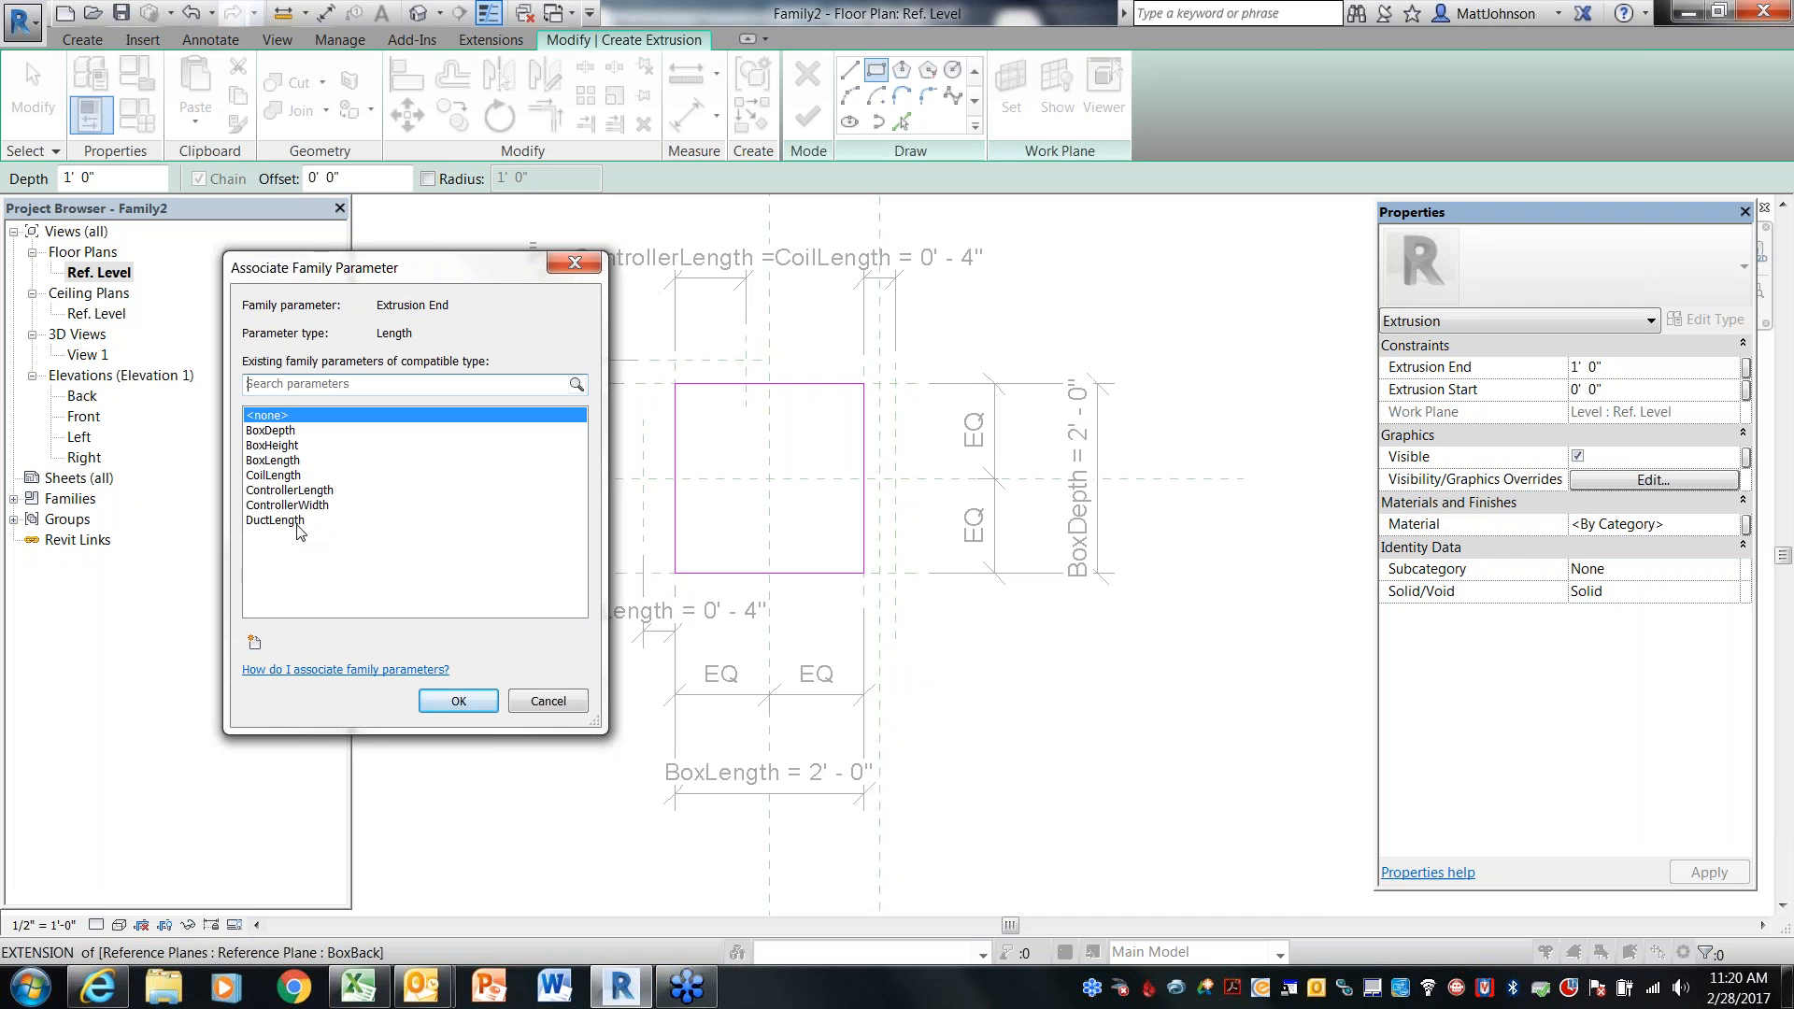
pyautogui.click(288, 449)
pyautogui.click(466, 705)
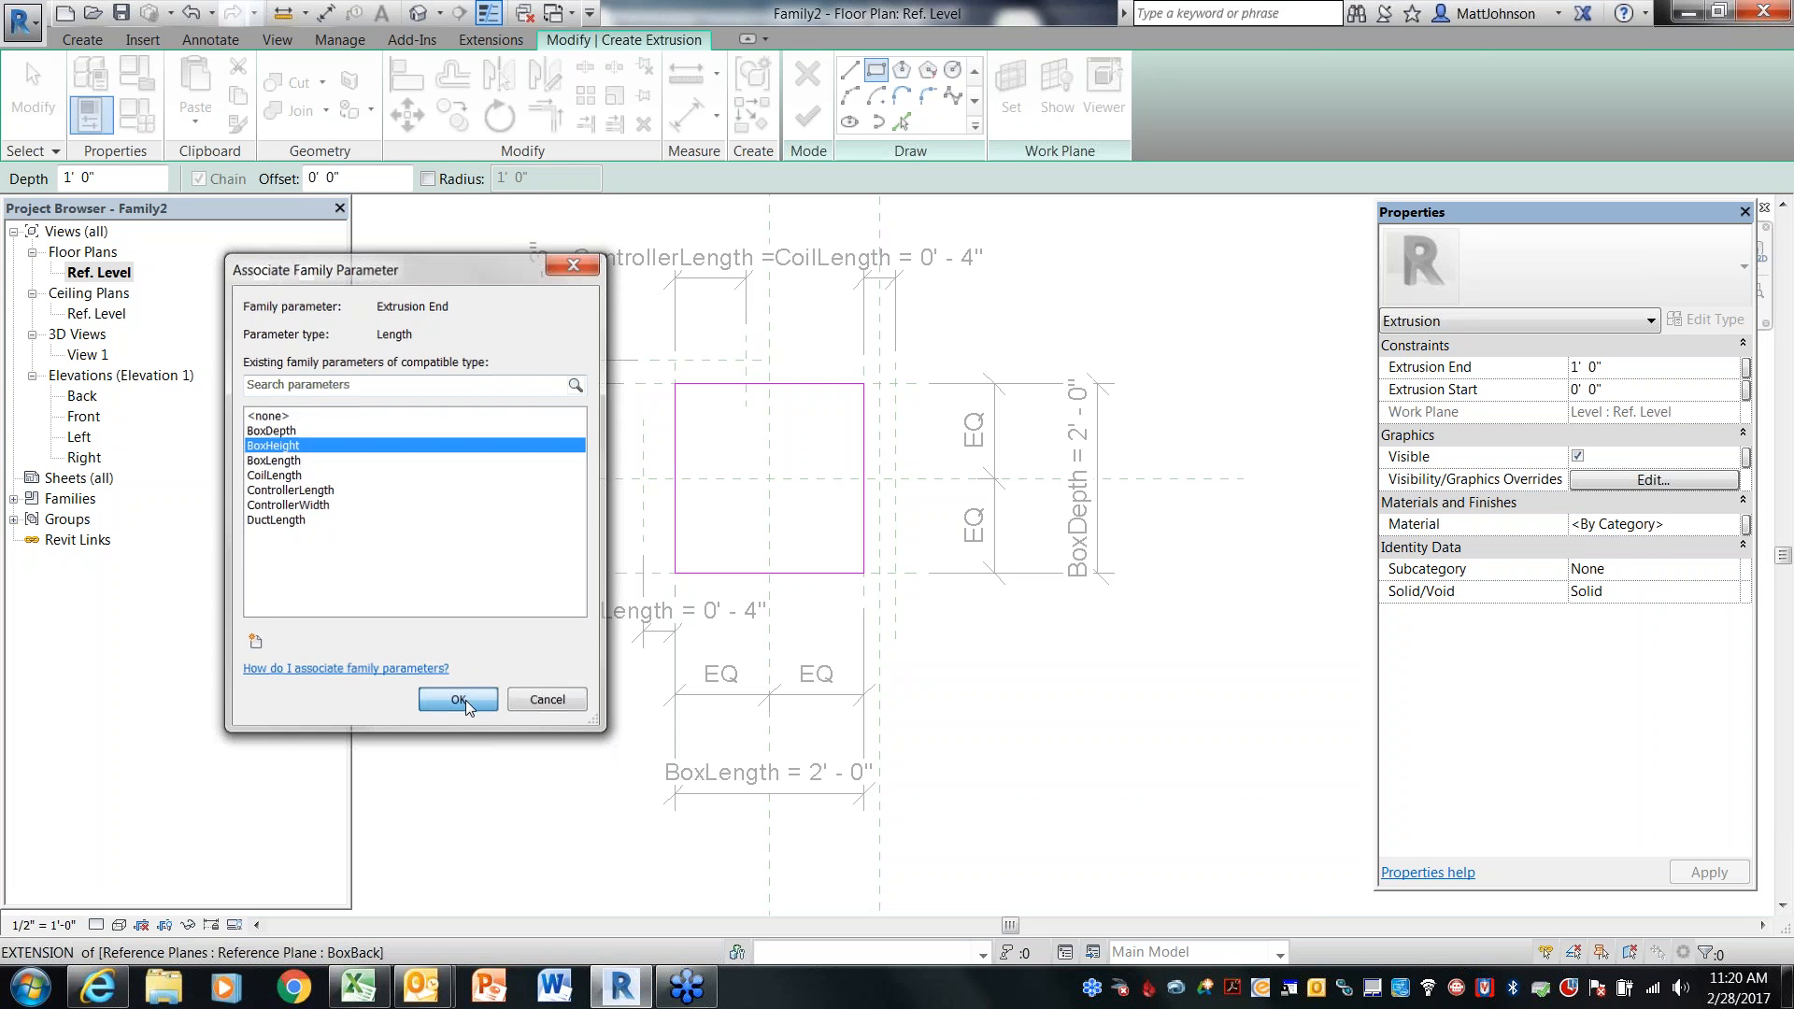
pyautogui.click(808, 117)
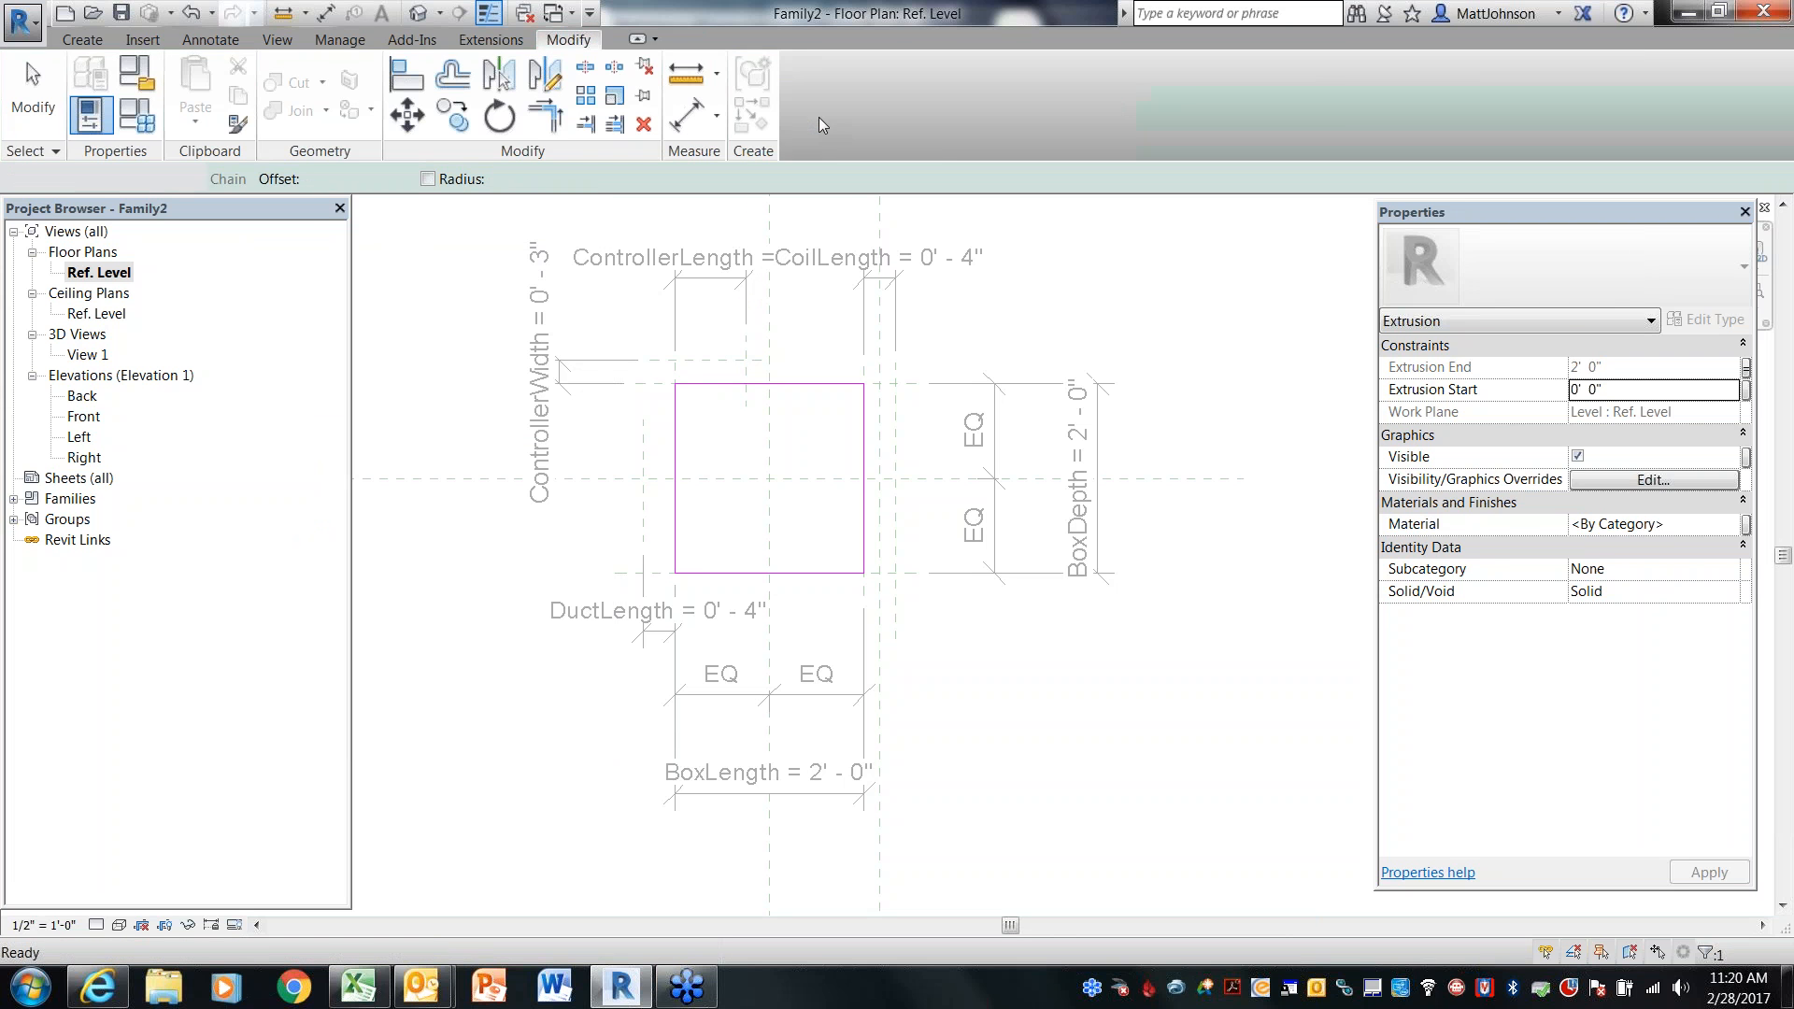
pyautogui.click(1088, 291)
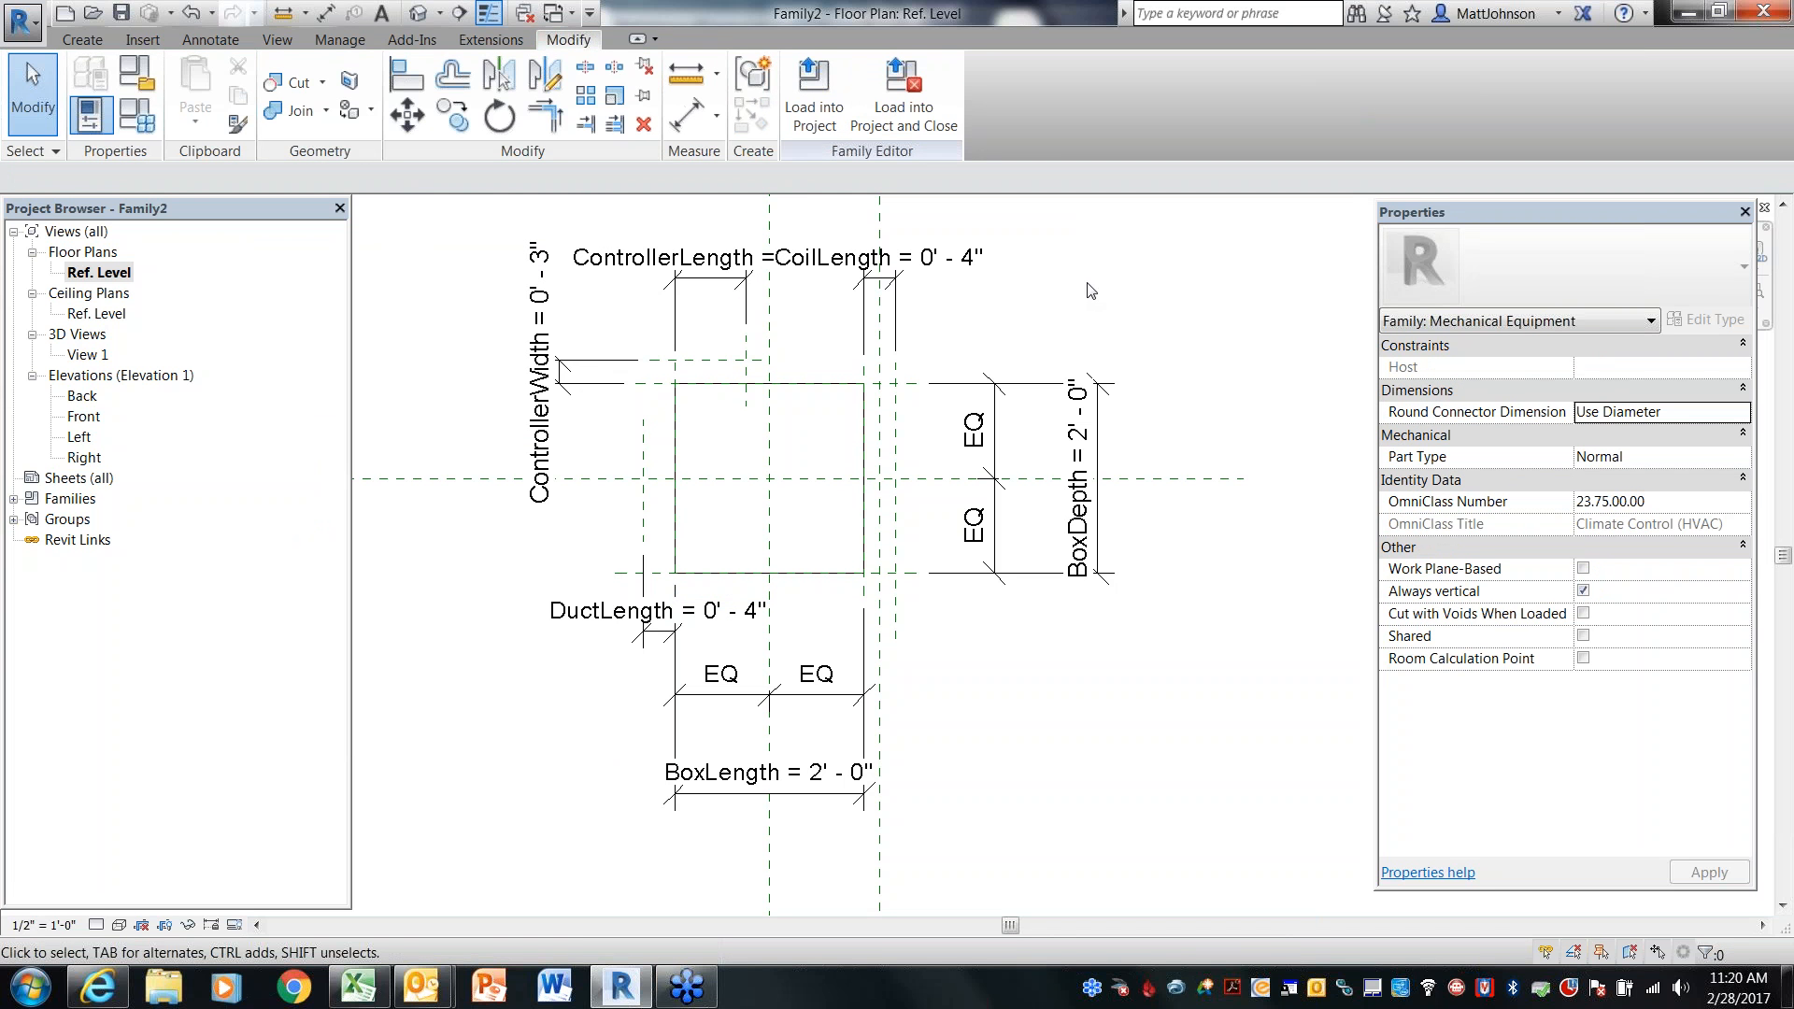
# Open the default 3D view and close the extra Front elevation, Left elevation and View 1 windows
pyautogui.click(416, 15)
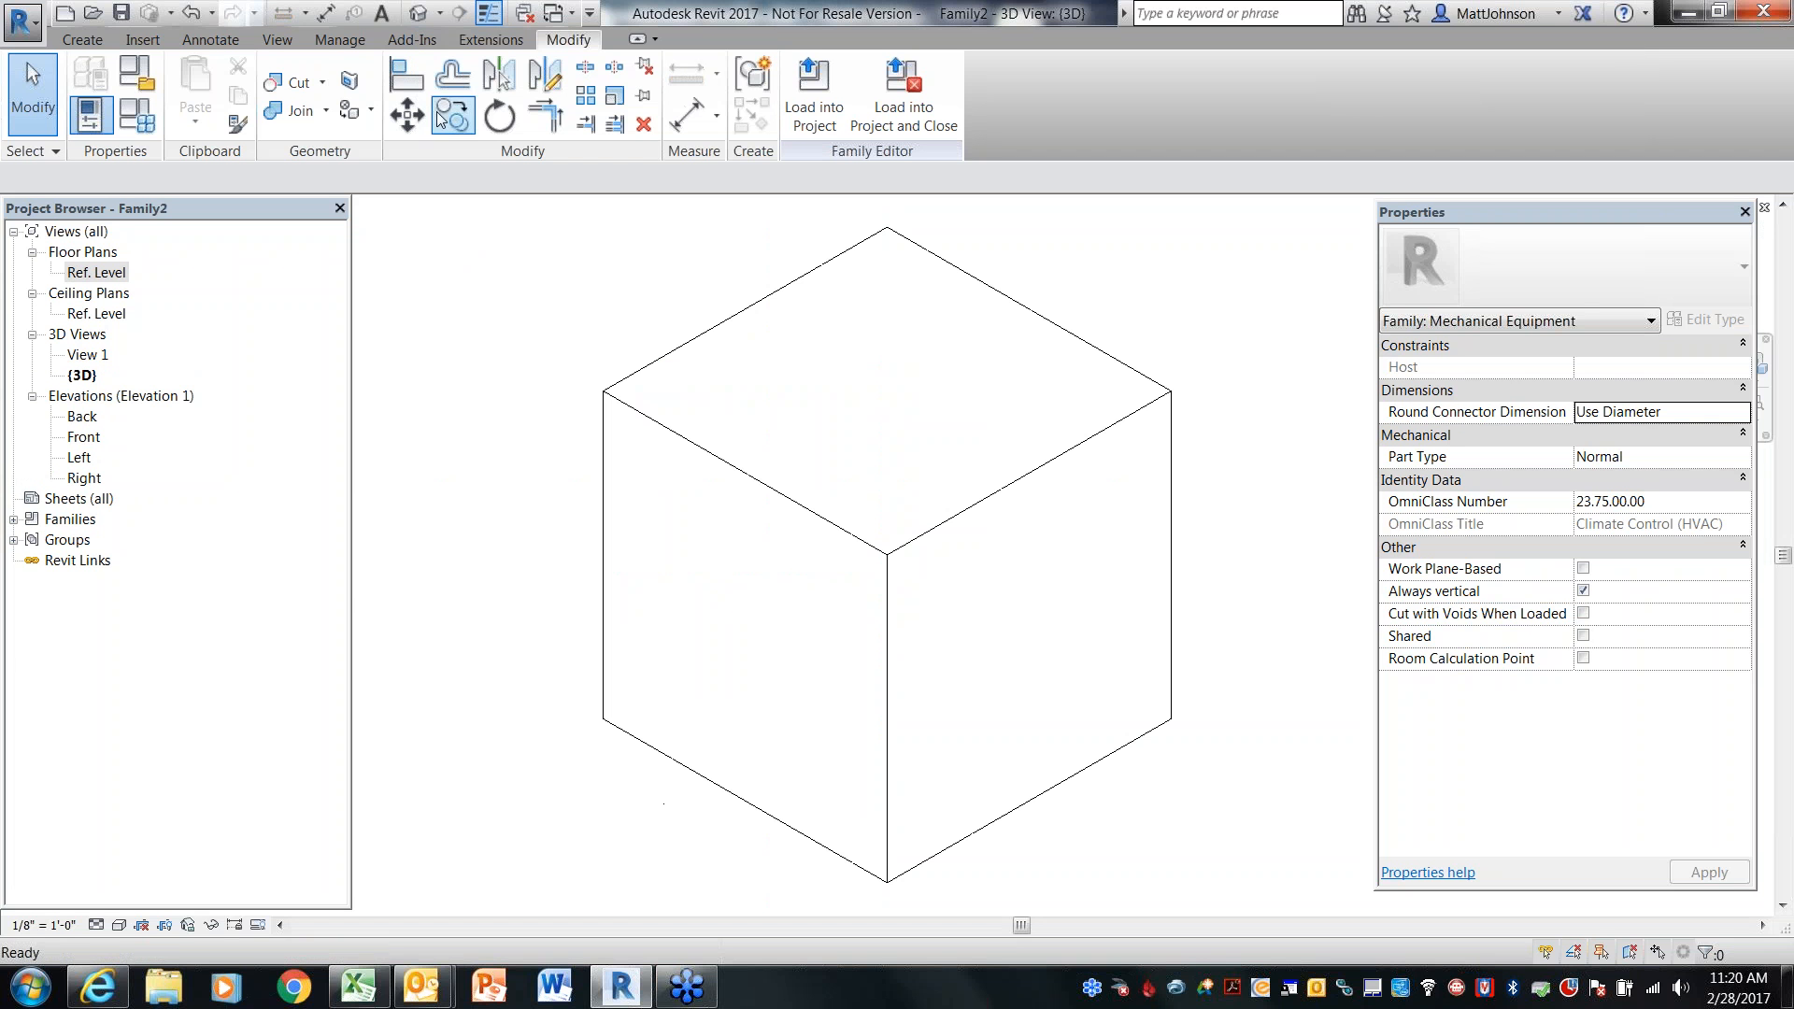
pyautogui.press('w')
pyautogui.press('t')
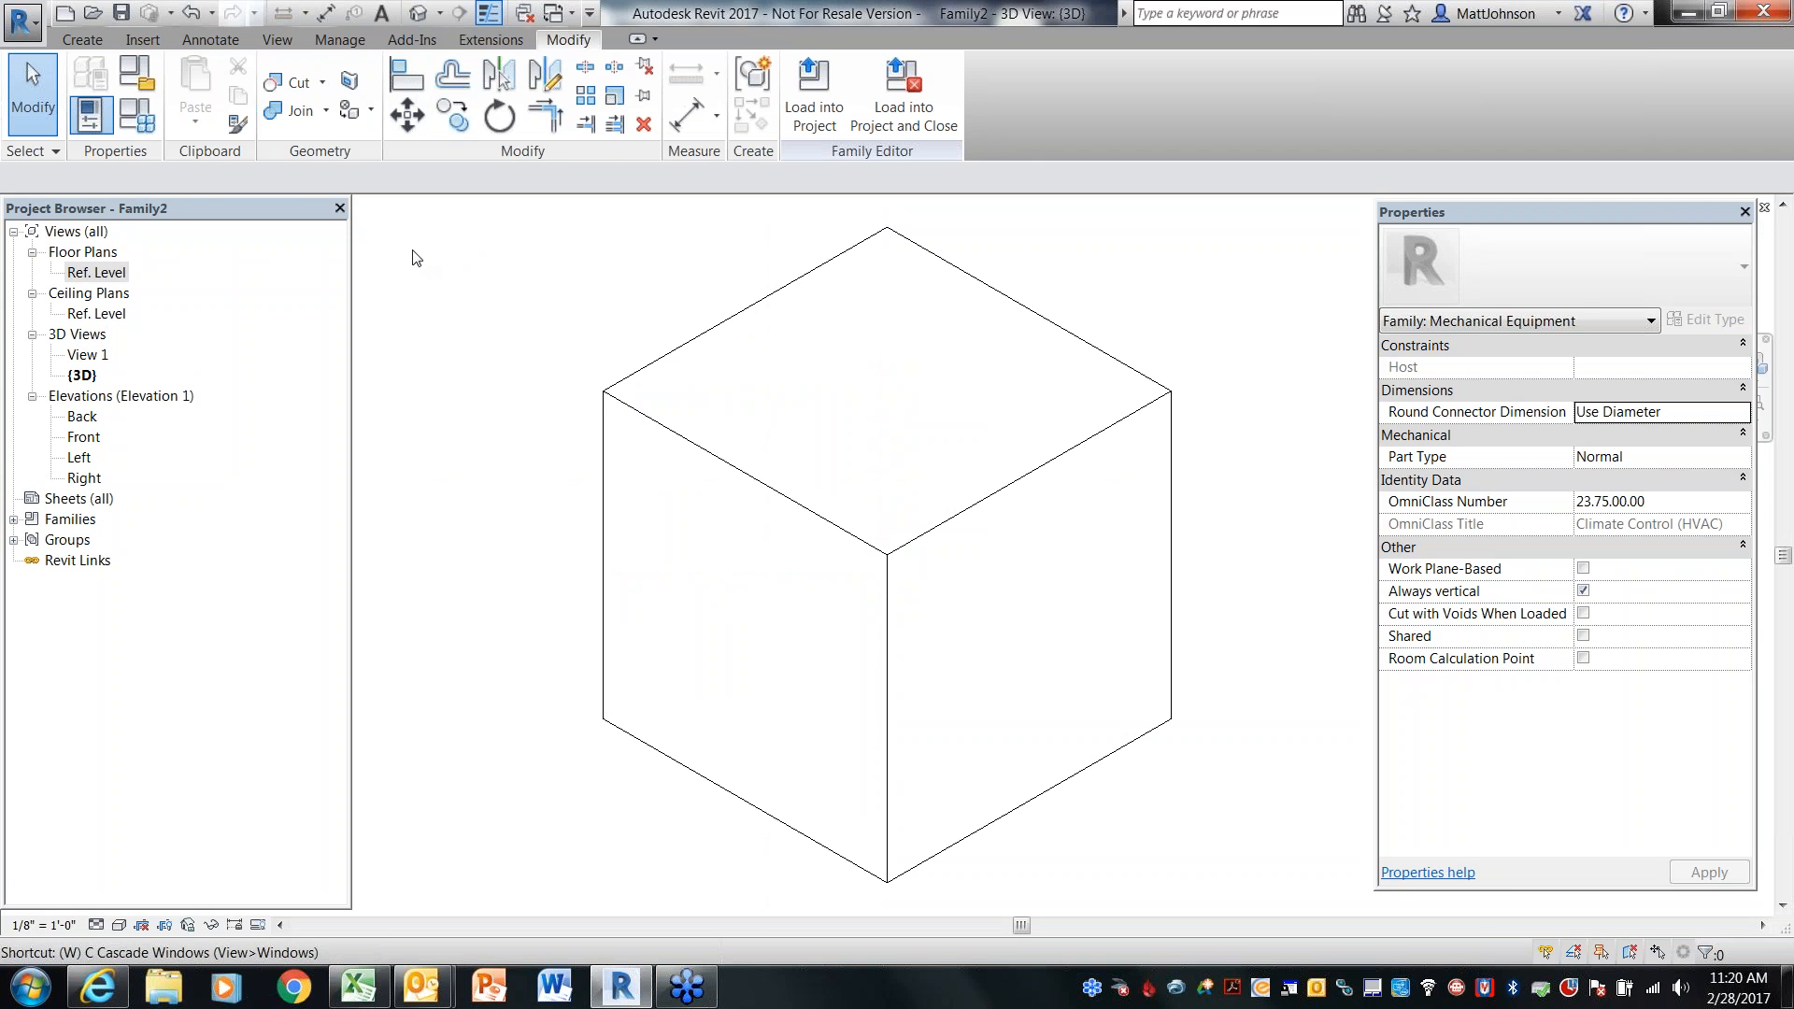
pyautogui.moveTo(1132, 226); pyautogui.dragTo(628, 245)
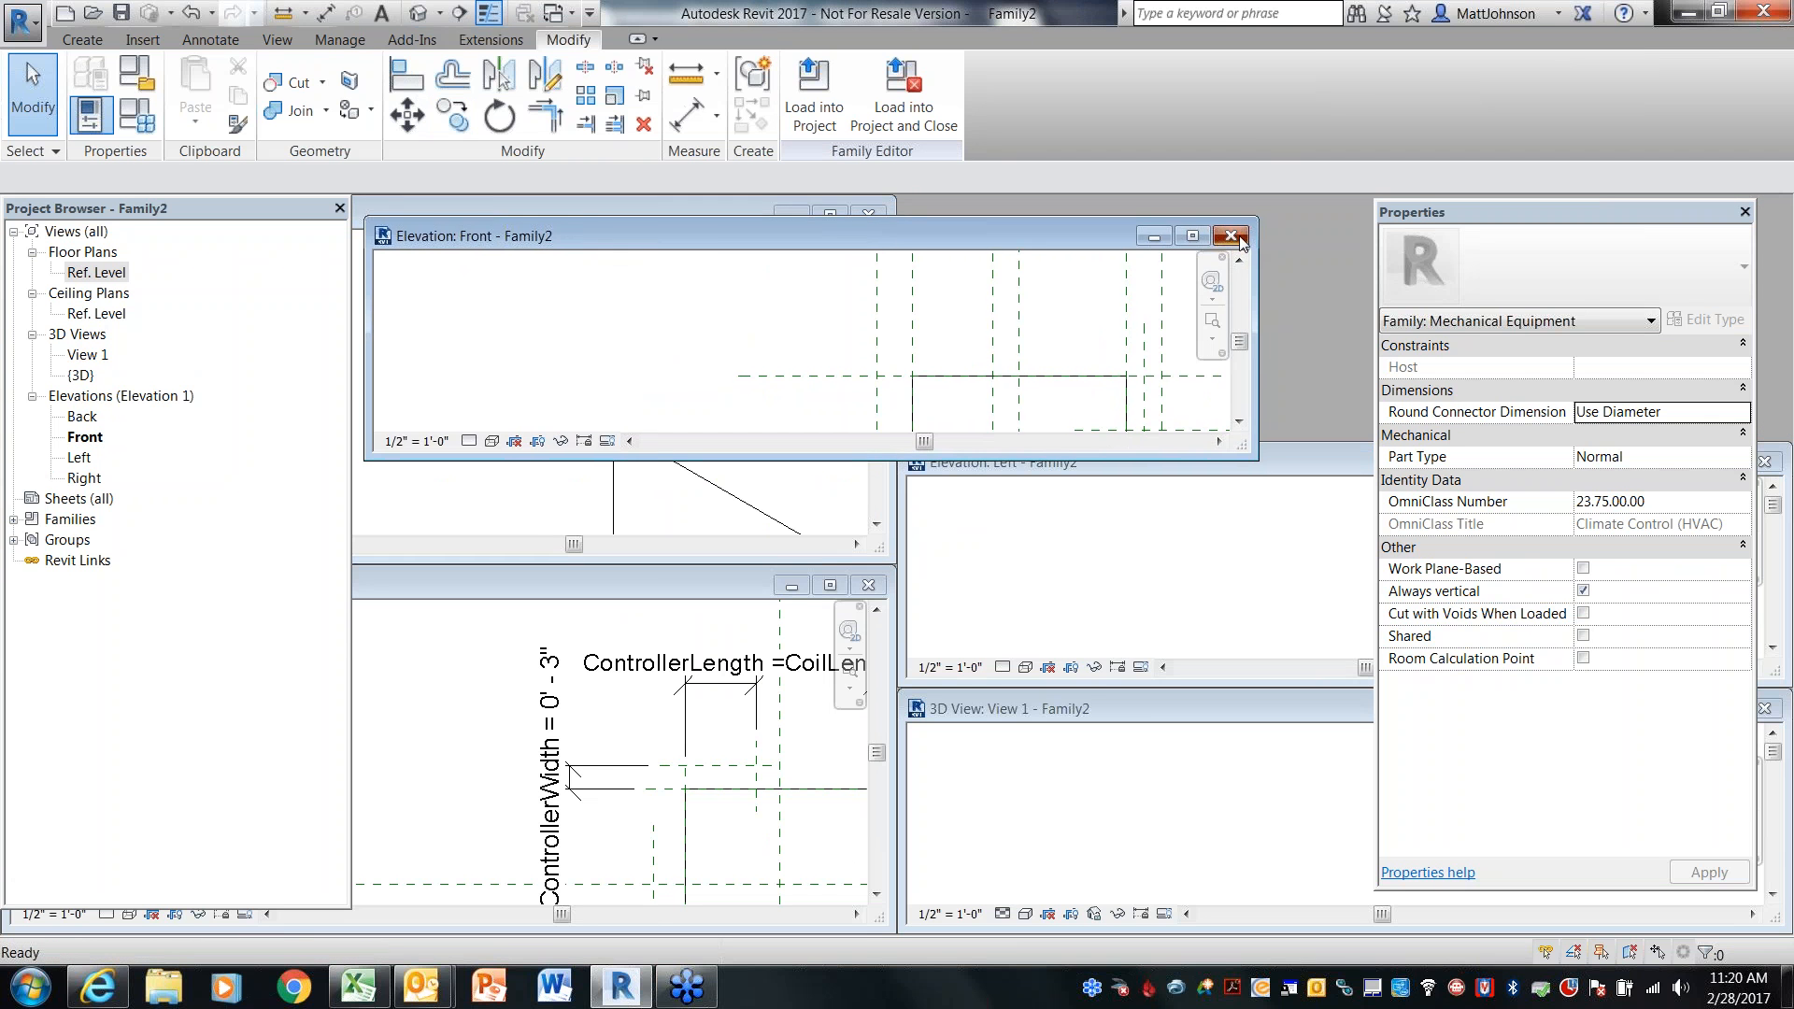
pyautogui.click(1230, 235)
pyautogui.moveTo(1253, 460); pyautogui.dragTo(699, 426)
pyautogui.click(1211, 428)
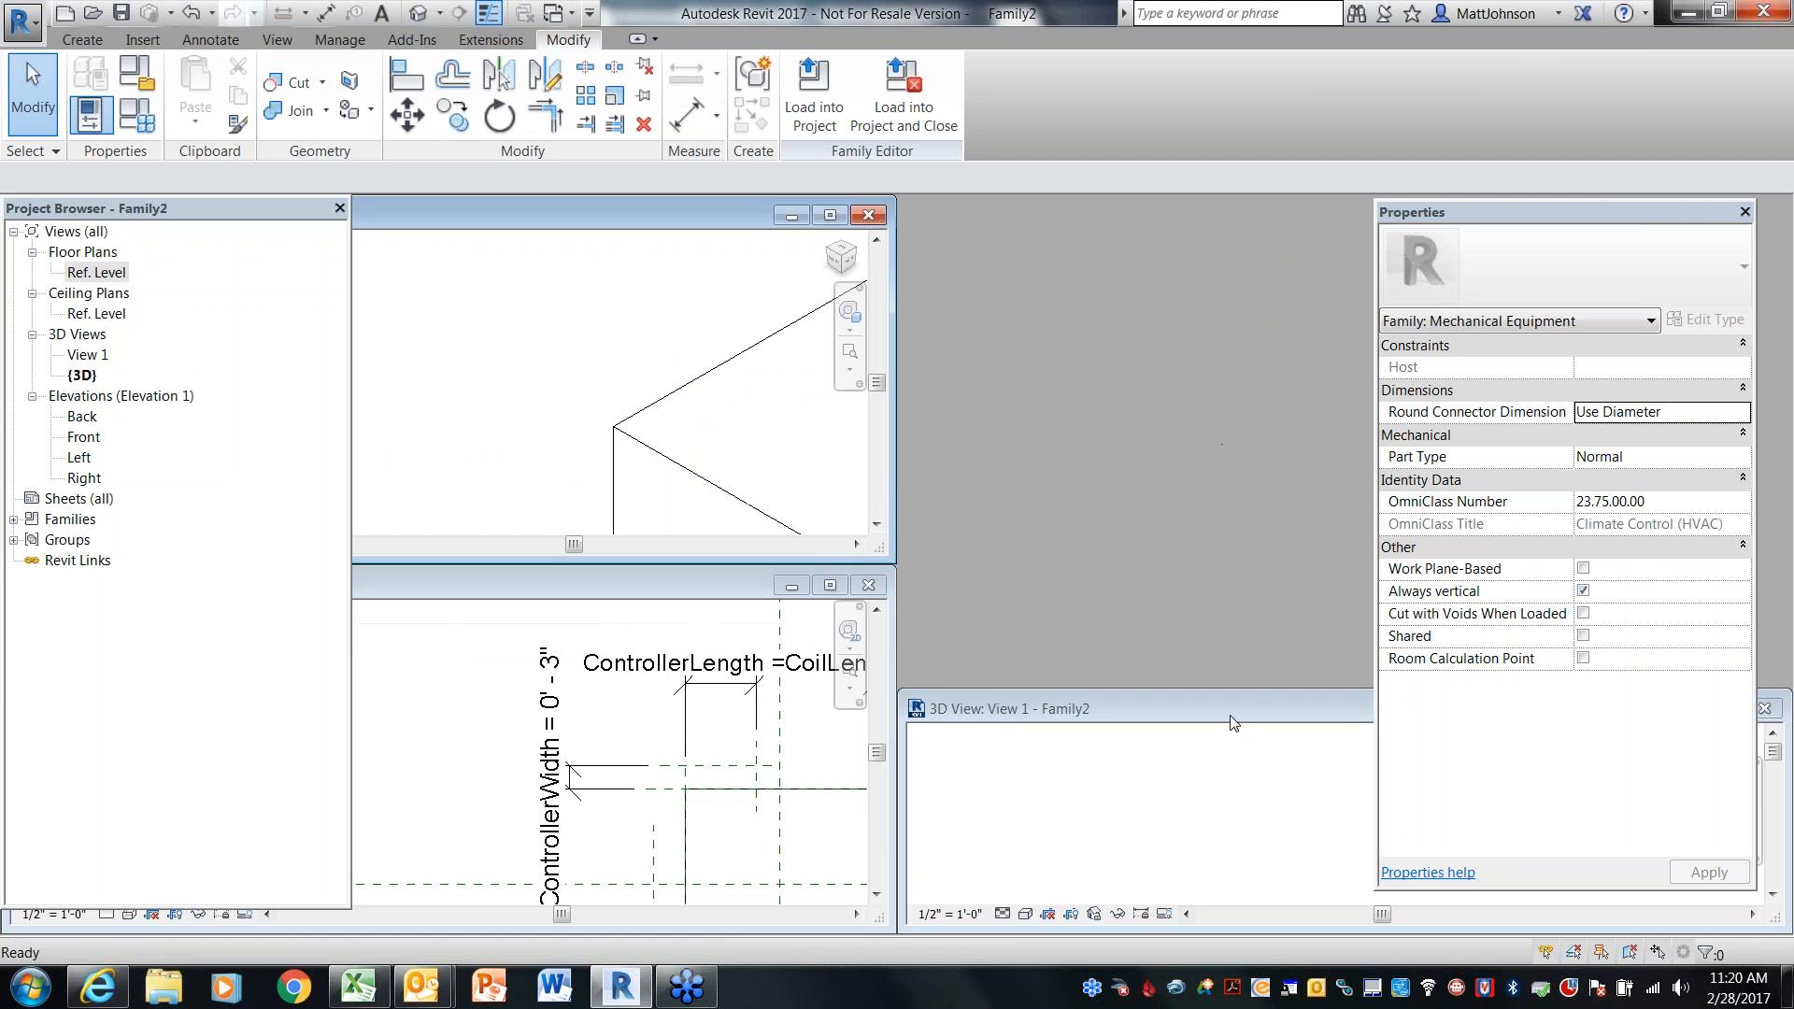
pyautogui.moveTo(1231, 721); pyautogui.dragTo(759, 472)
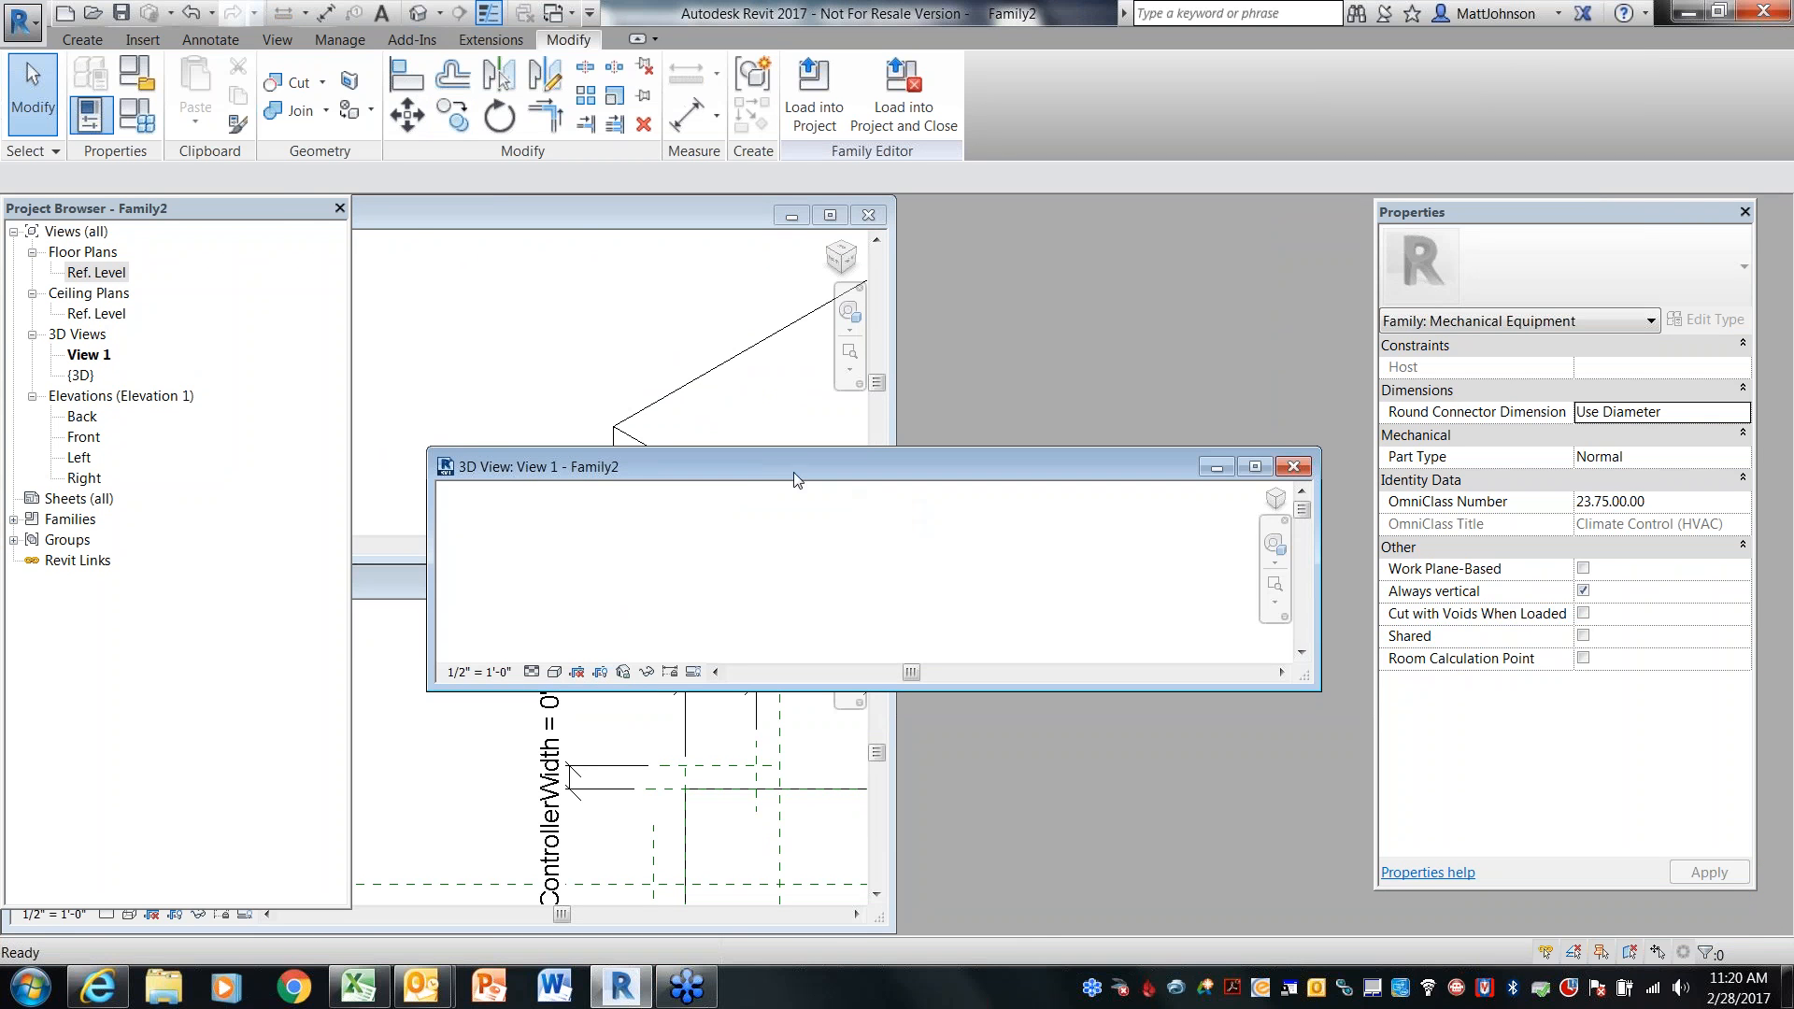
pyautogui.click(1293, 466)
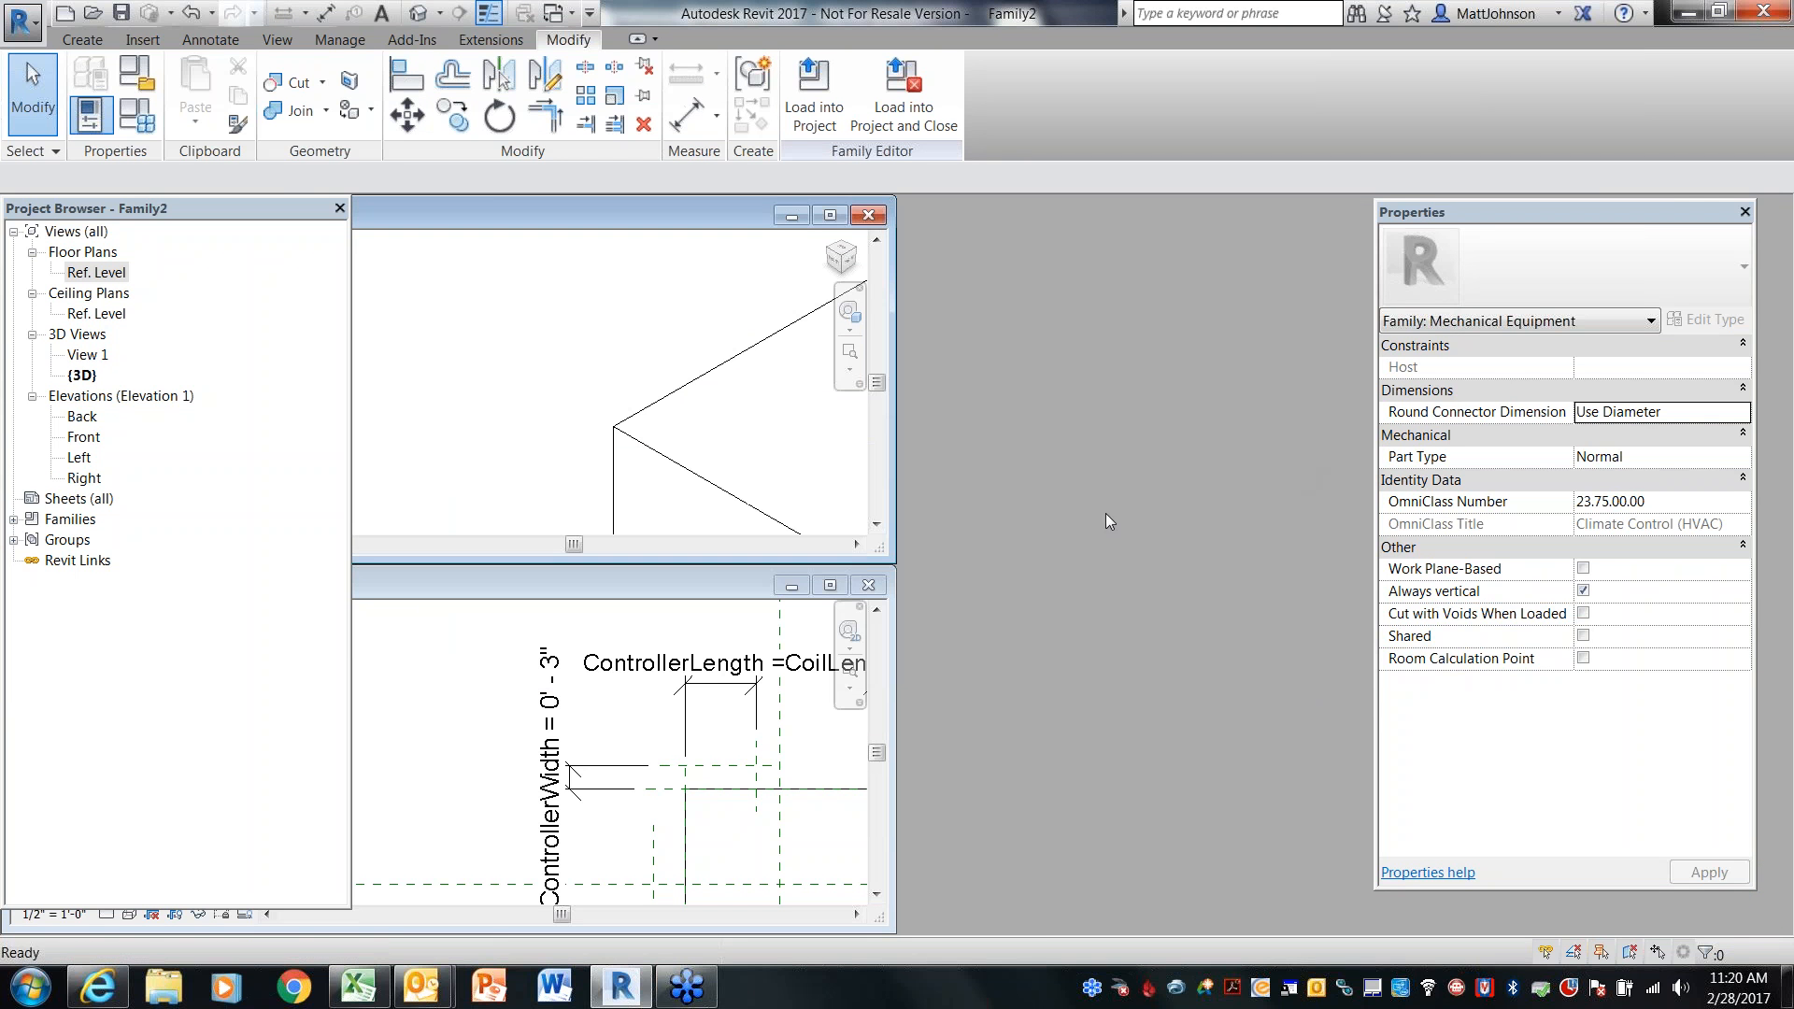
# Tile the Ref. Level floor plan and the 3D view windows side by side
pyautogui.scroll(-5, 539, 396)
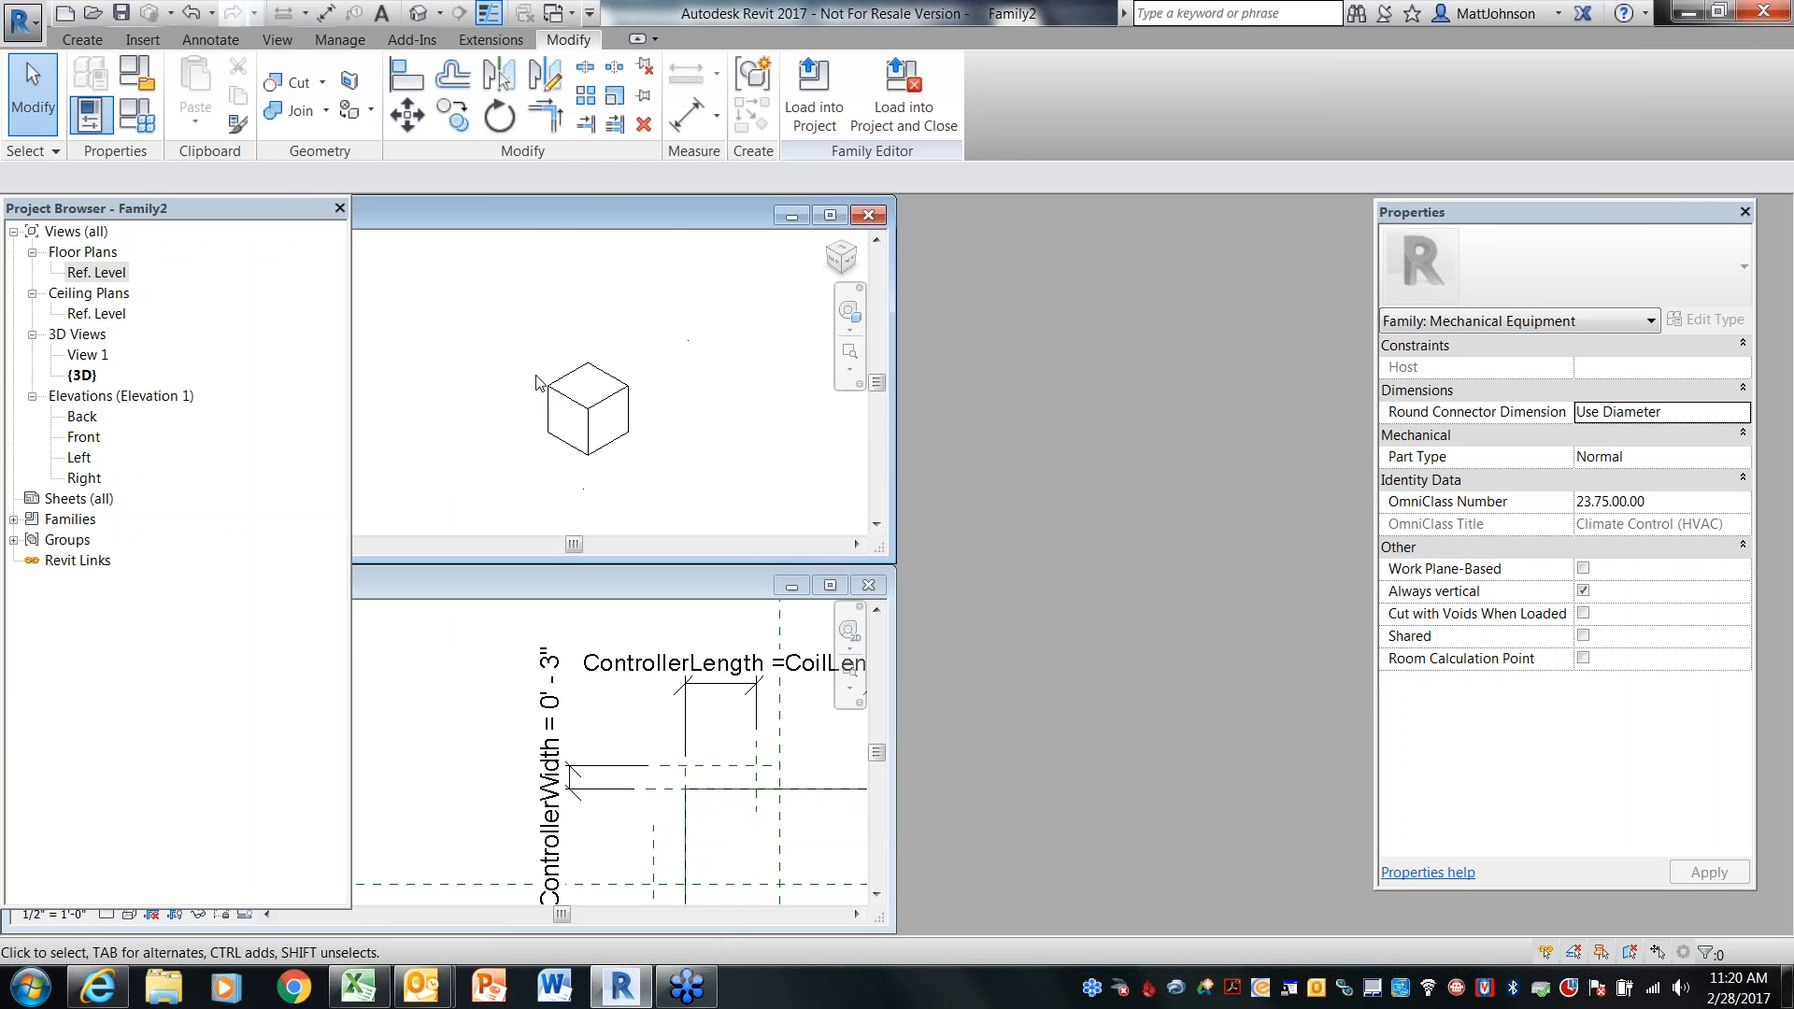
pyautogui.scroll(2, 700, 399)
pyautogui.click(436, 722)
pyautogui.scroll(-3, 467, 692)
pyautogui.moveTo(645, 786)
pyautogui.mouseDown(button='middle')
pyautogui.moveTo(645, 704)
pyautogui.moveTo(641, 786)
pyautogui.mouseUp(button='middle')
pyautogui.press('w')
pyautogui.press('t')
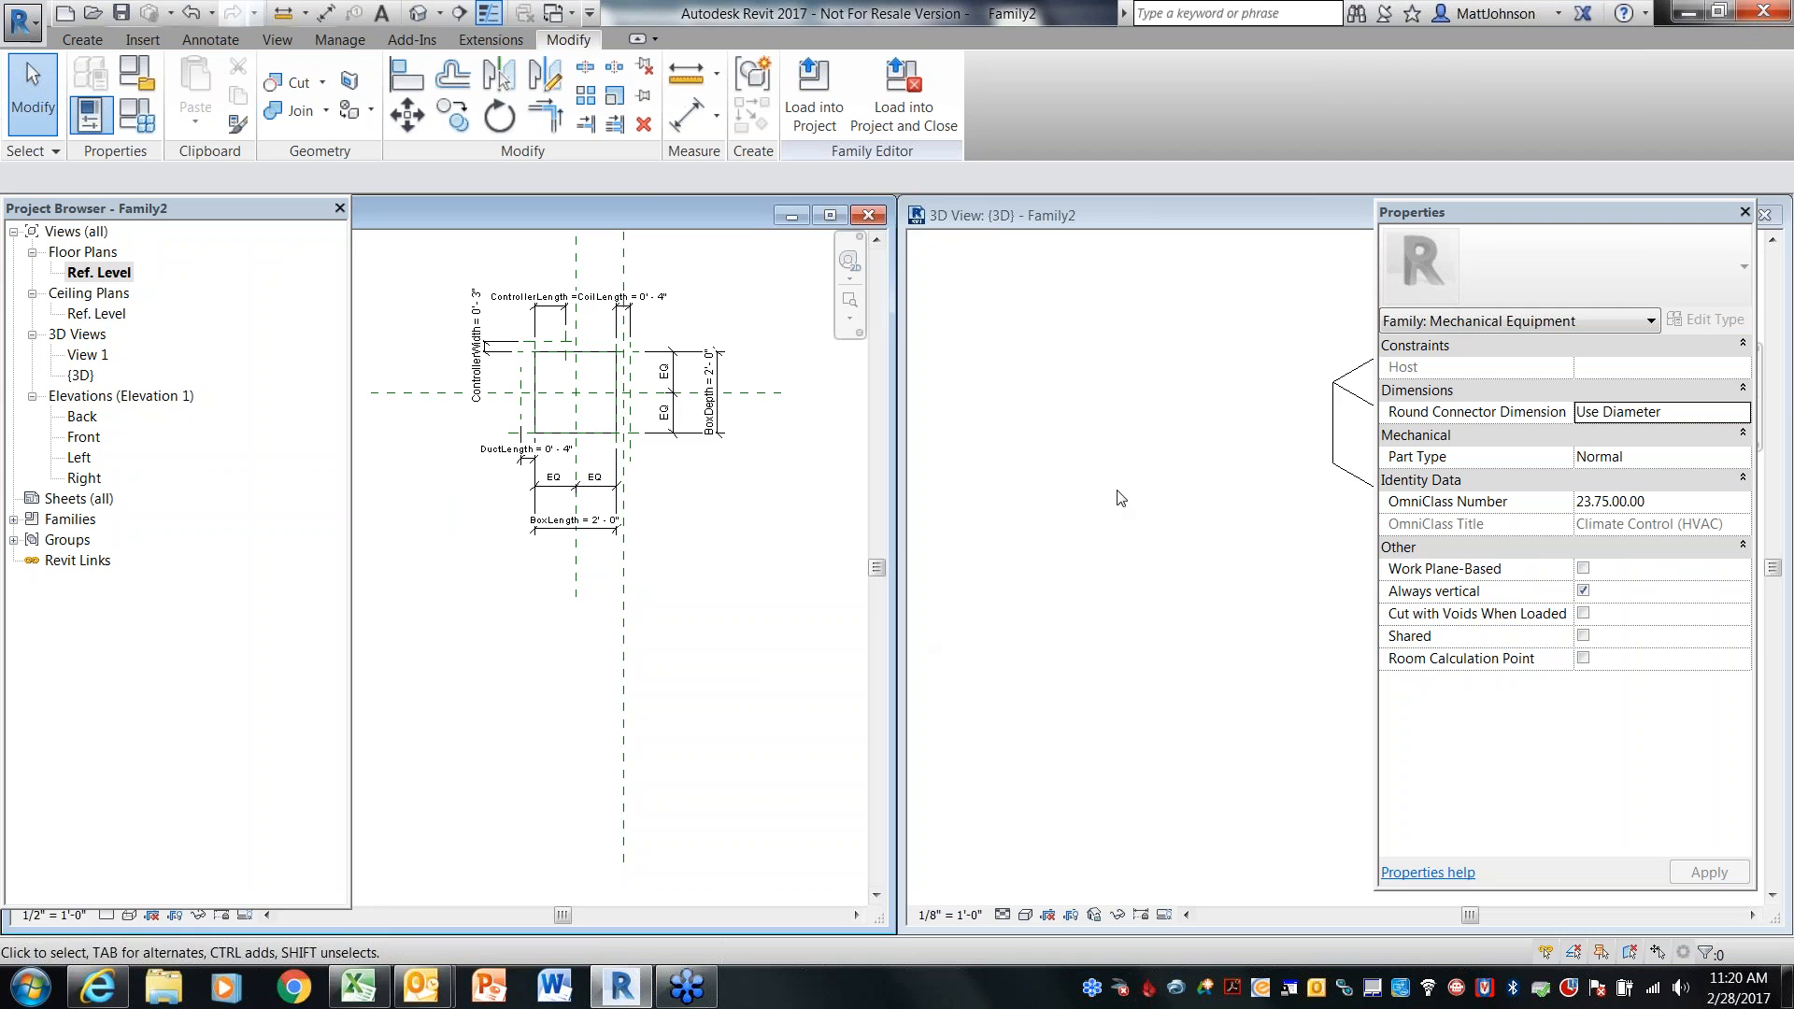
pyautogui.click(1121, 499)
pyautogui.moveTo(1304, 549); pyautogui.dragTo(1095, 643, button='middle')
pyautogui.scroll(2, 1090, 536)
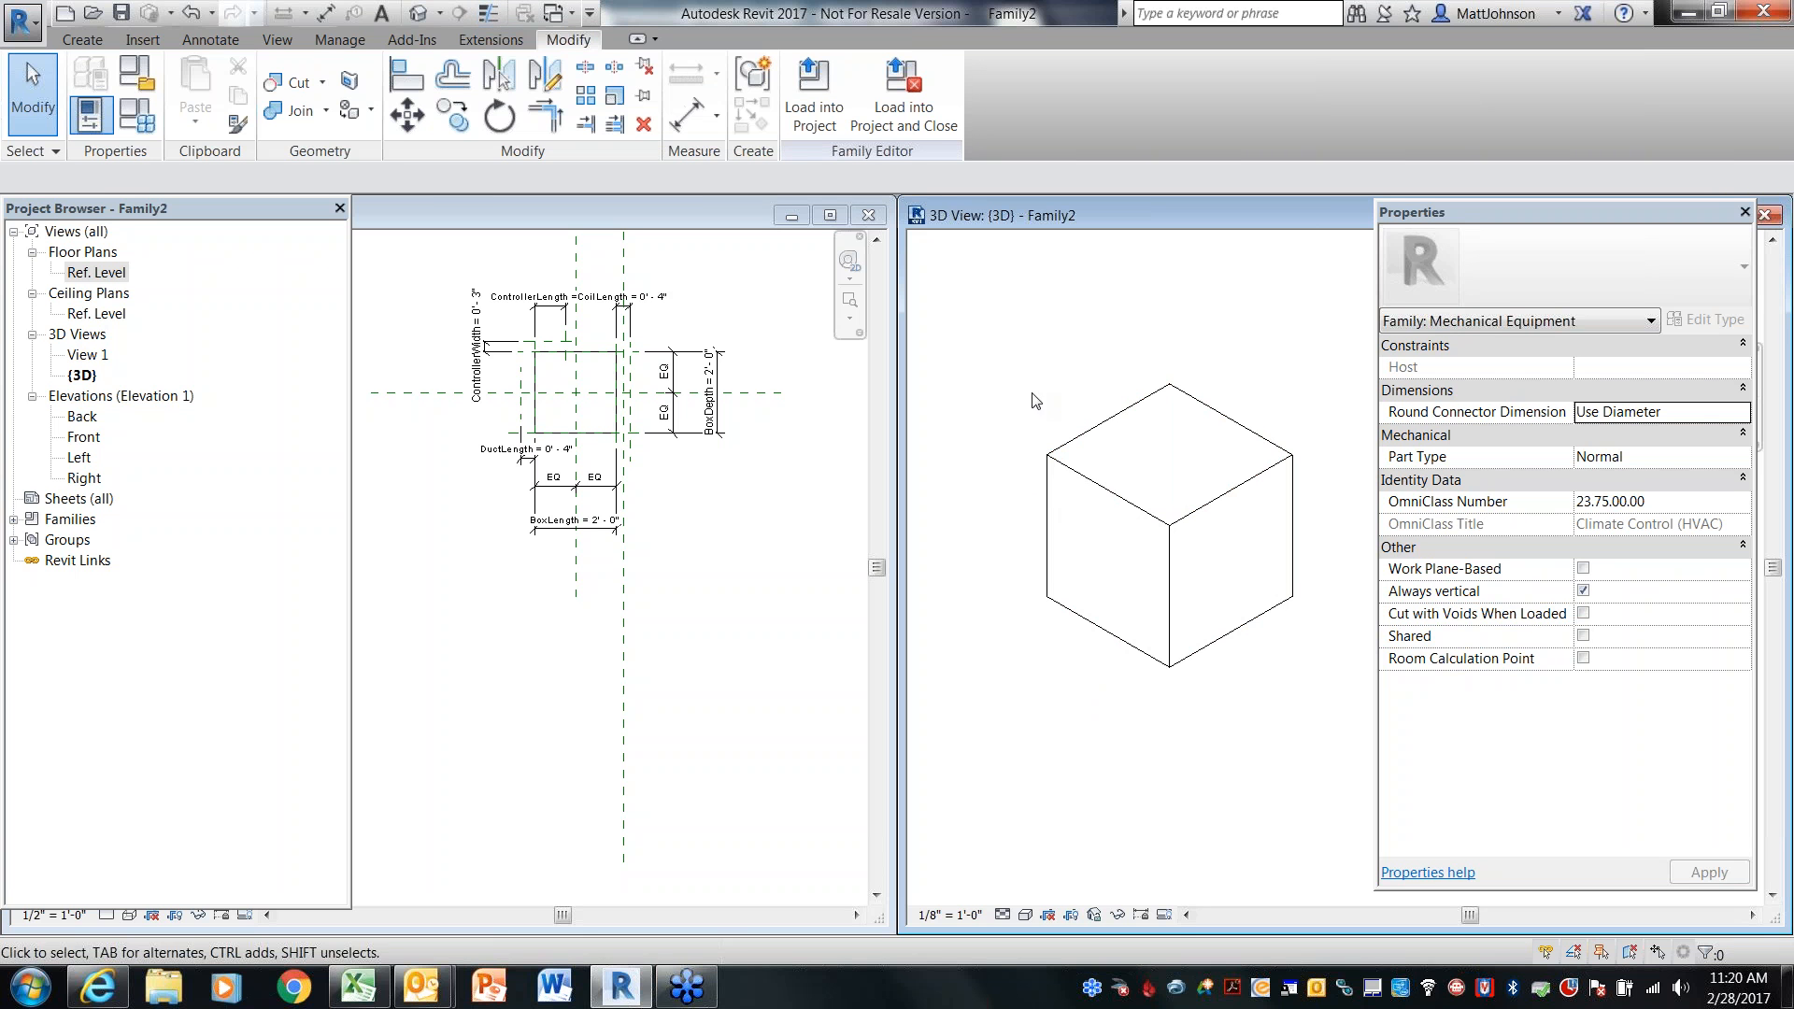
# Turn on thin lines for the views
pyautogui.click(490, 14)
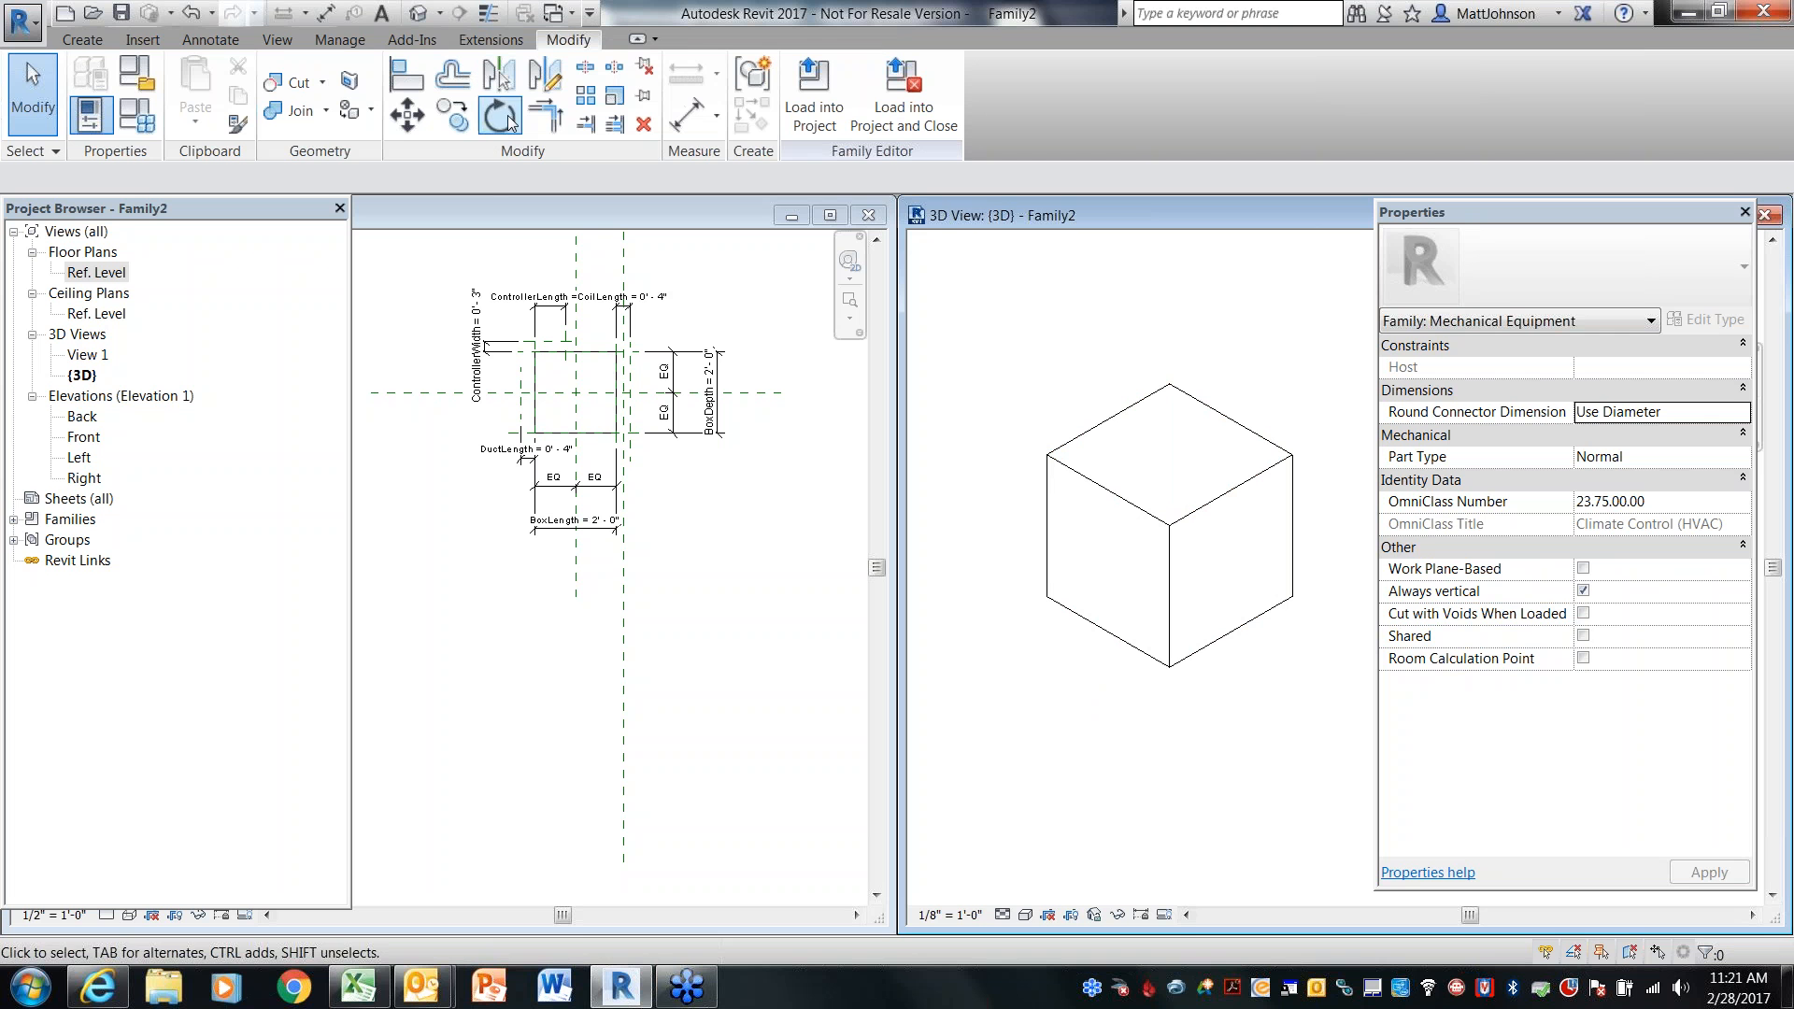
pyautogui.click(712, 584)
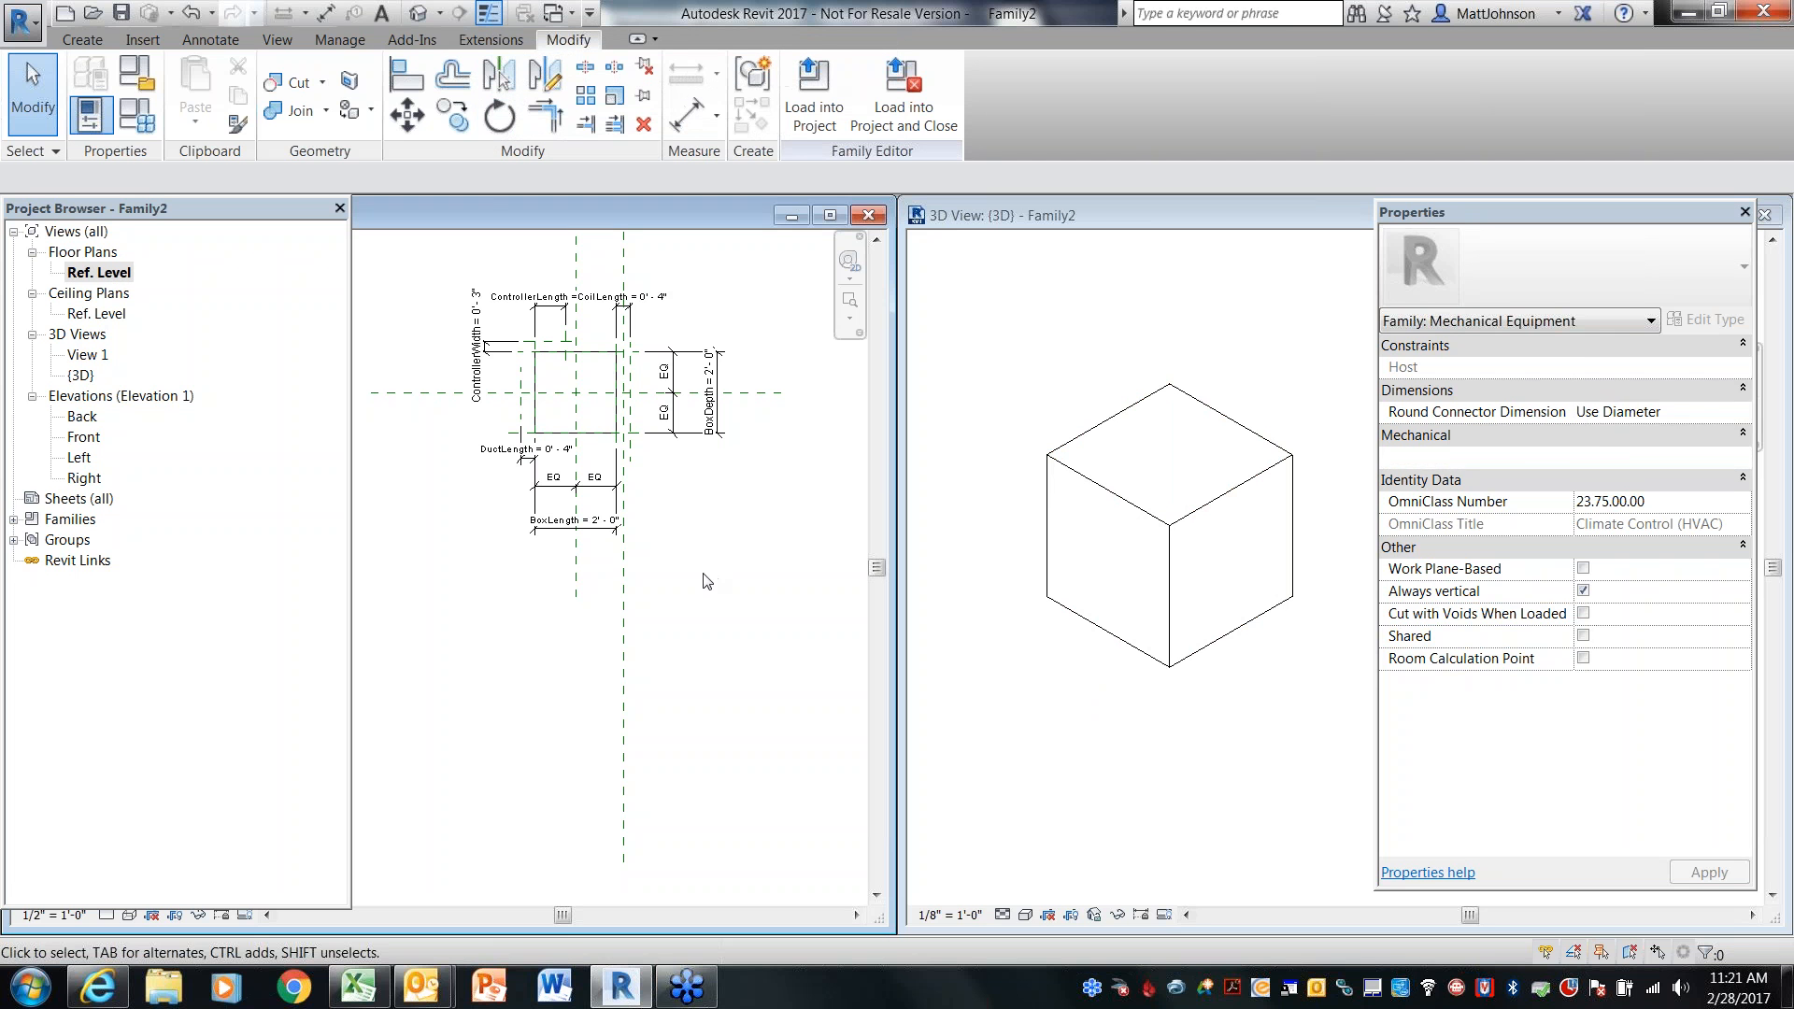
pyautogui.scroll(3, 477, 565)
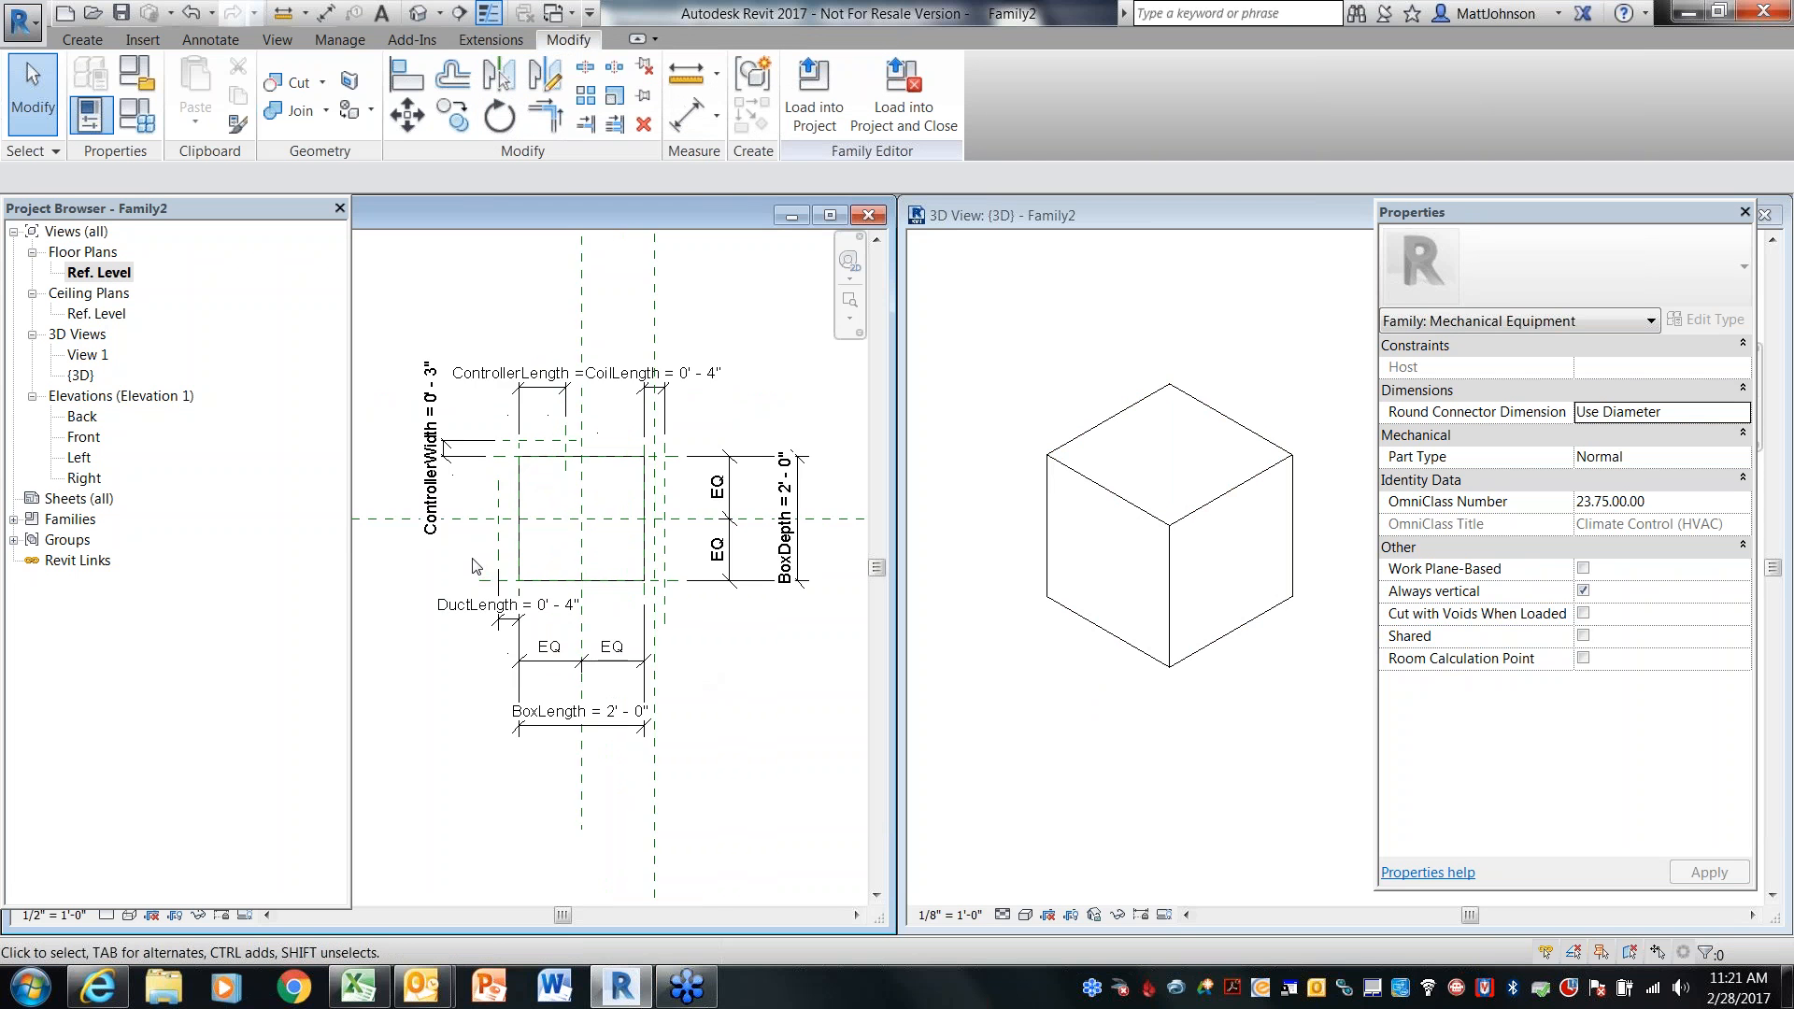
pyautogui.scroll(2, 523, 505)
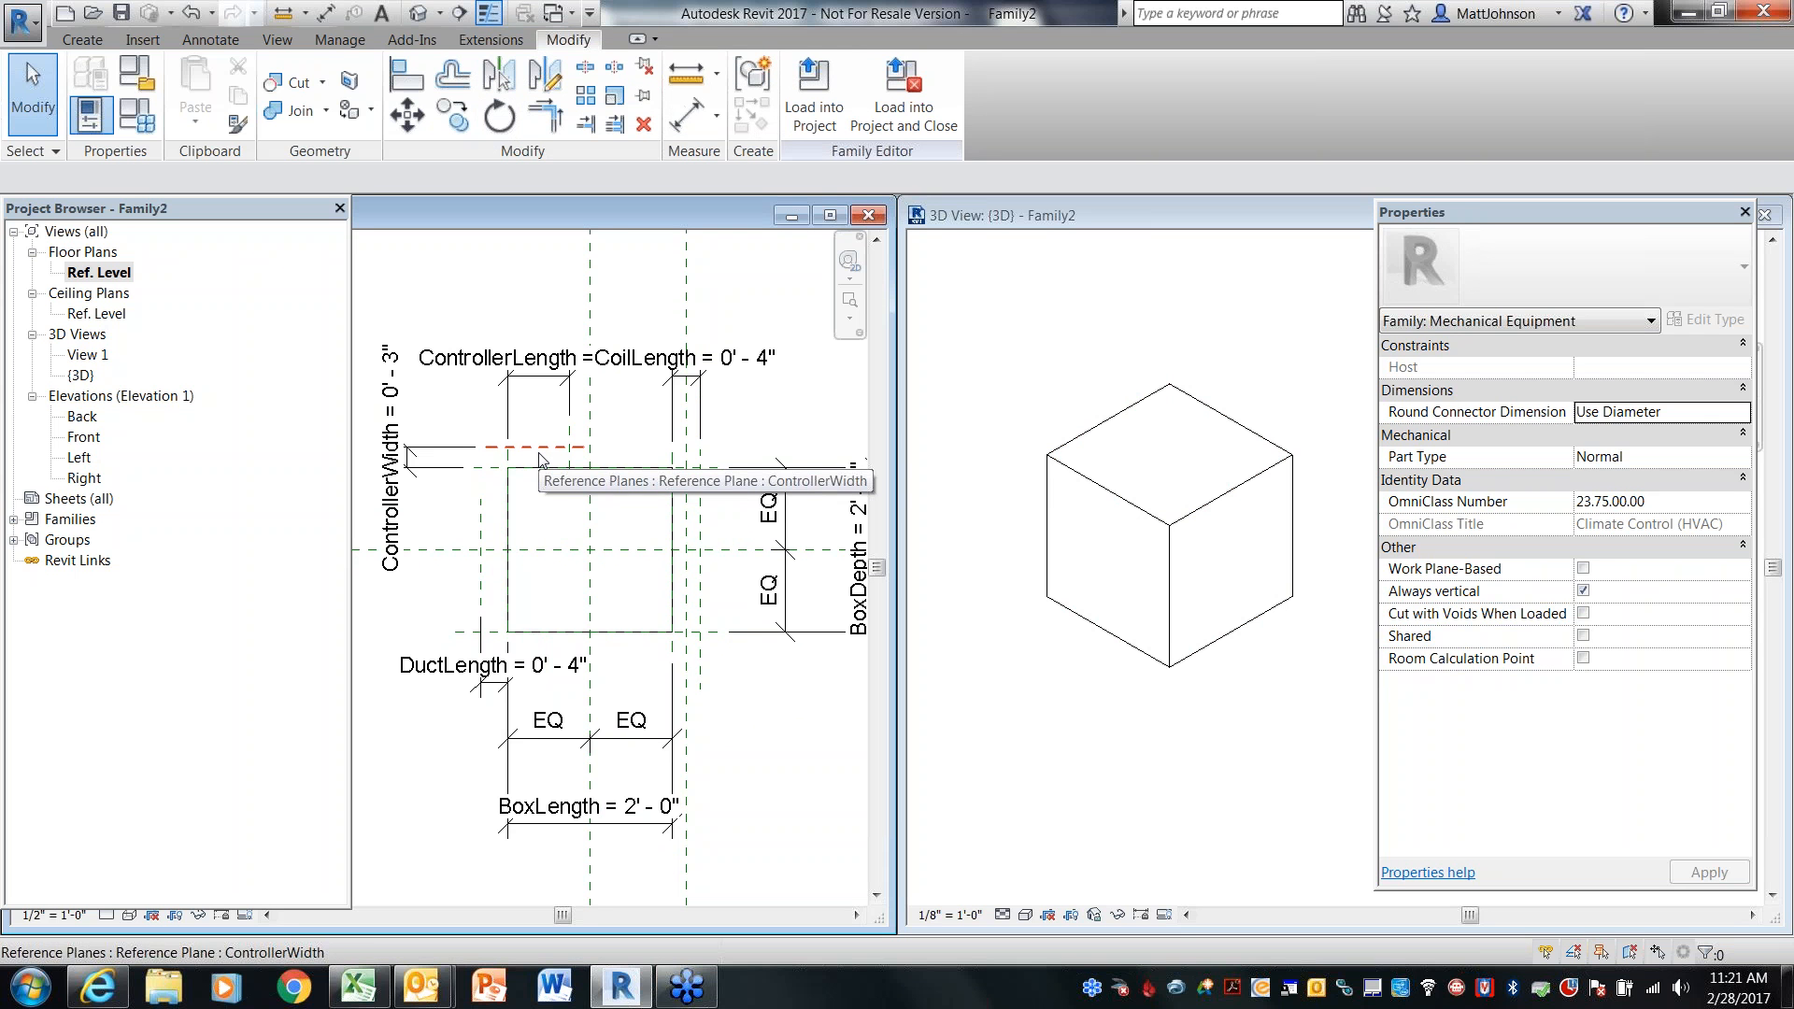
pyautogui.scroll(2, 539, 459)
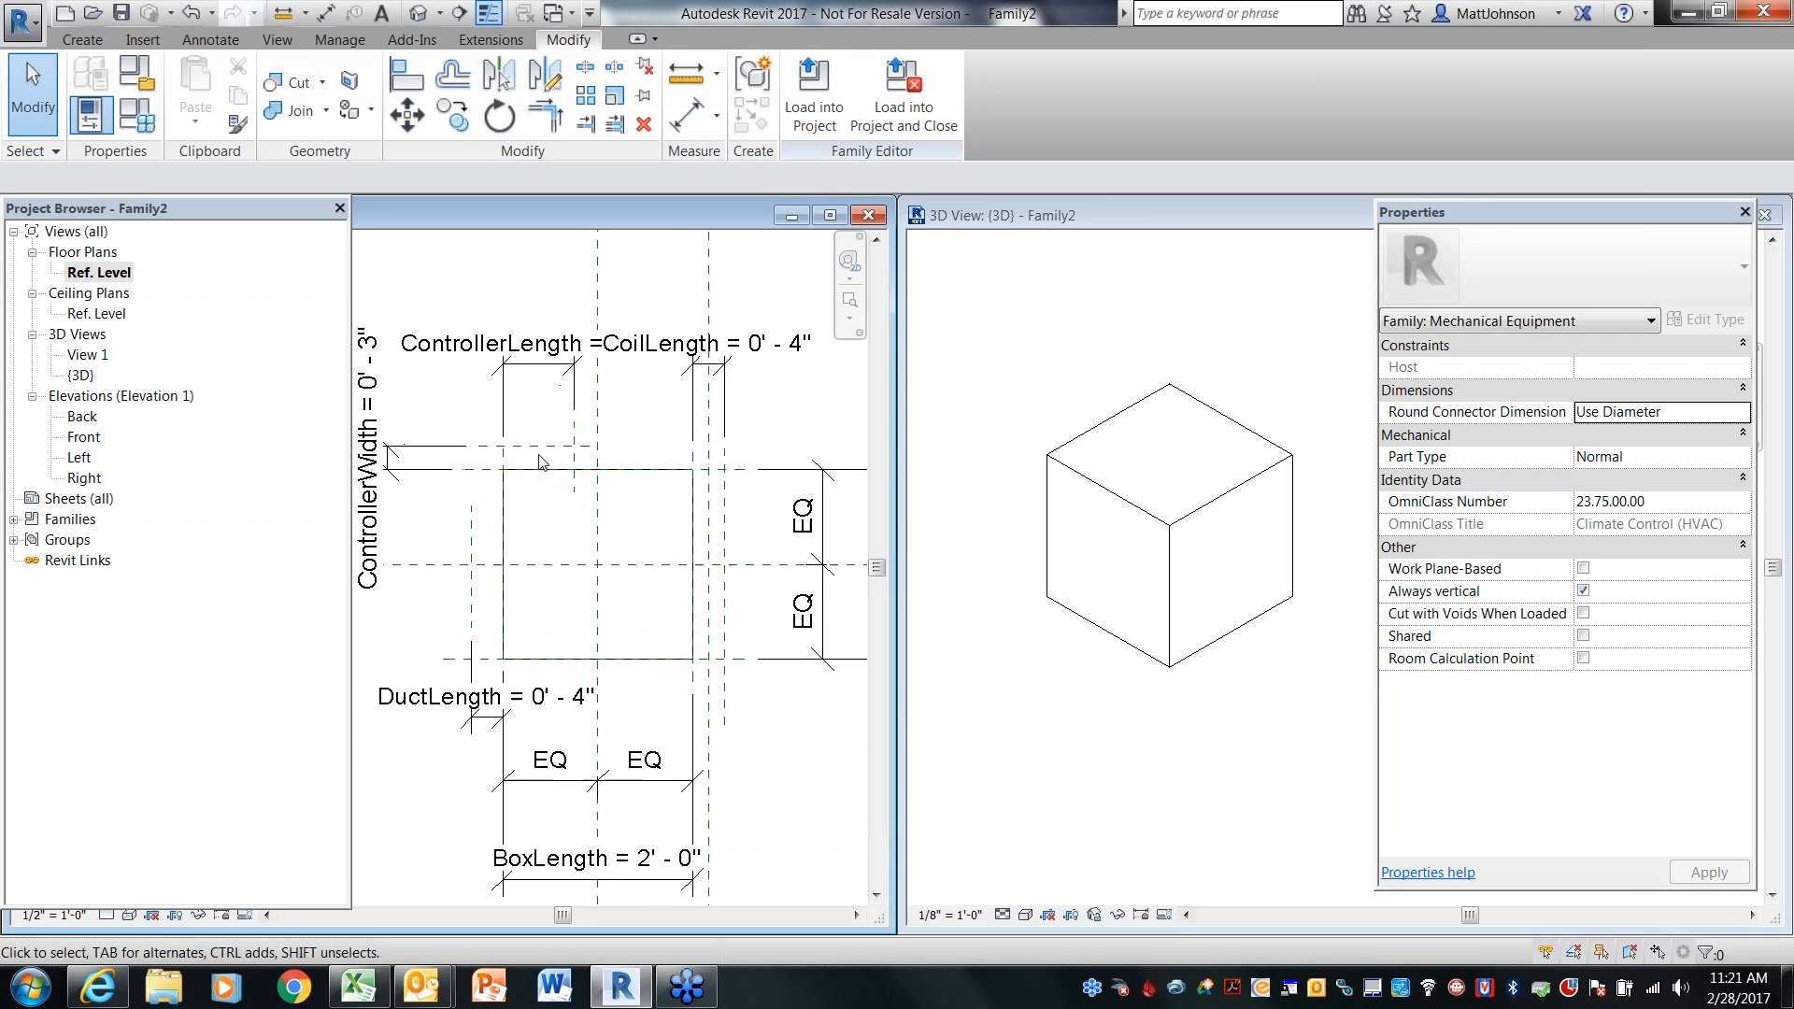
pyautogui.scroll(2, 539, 460)
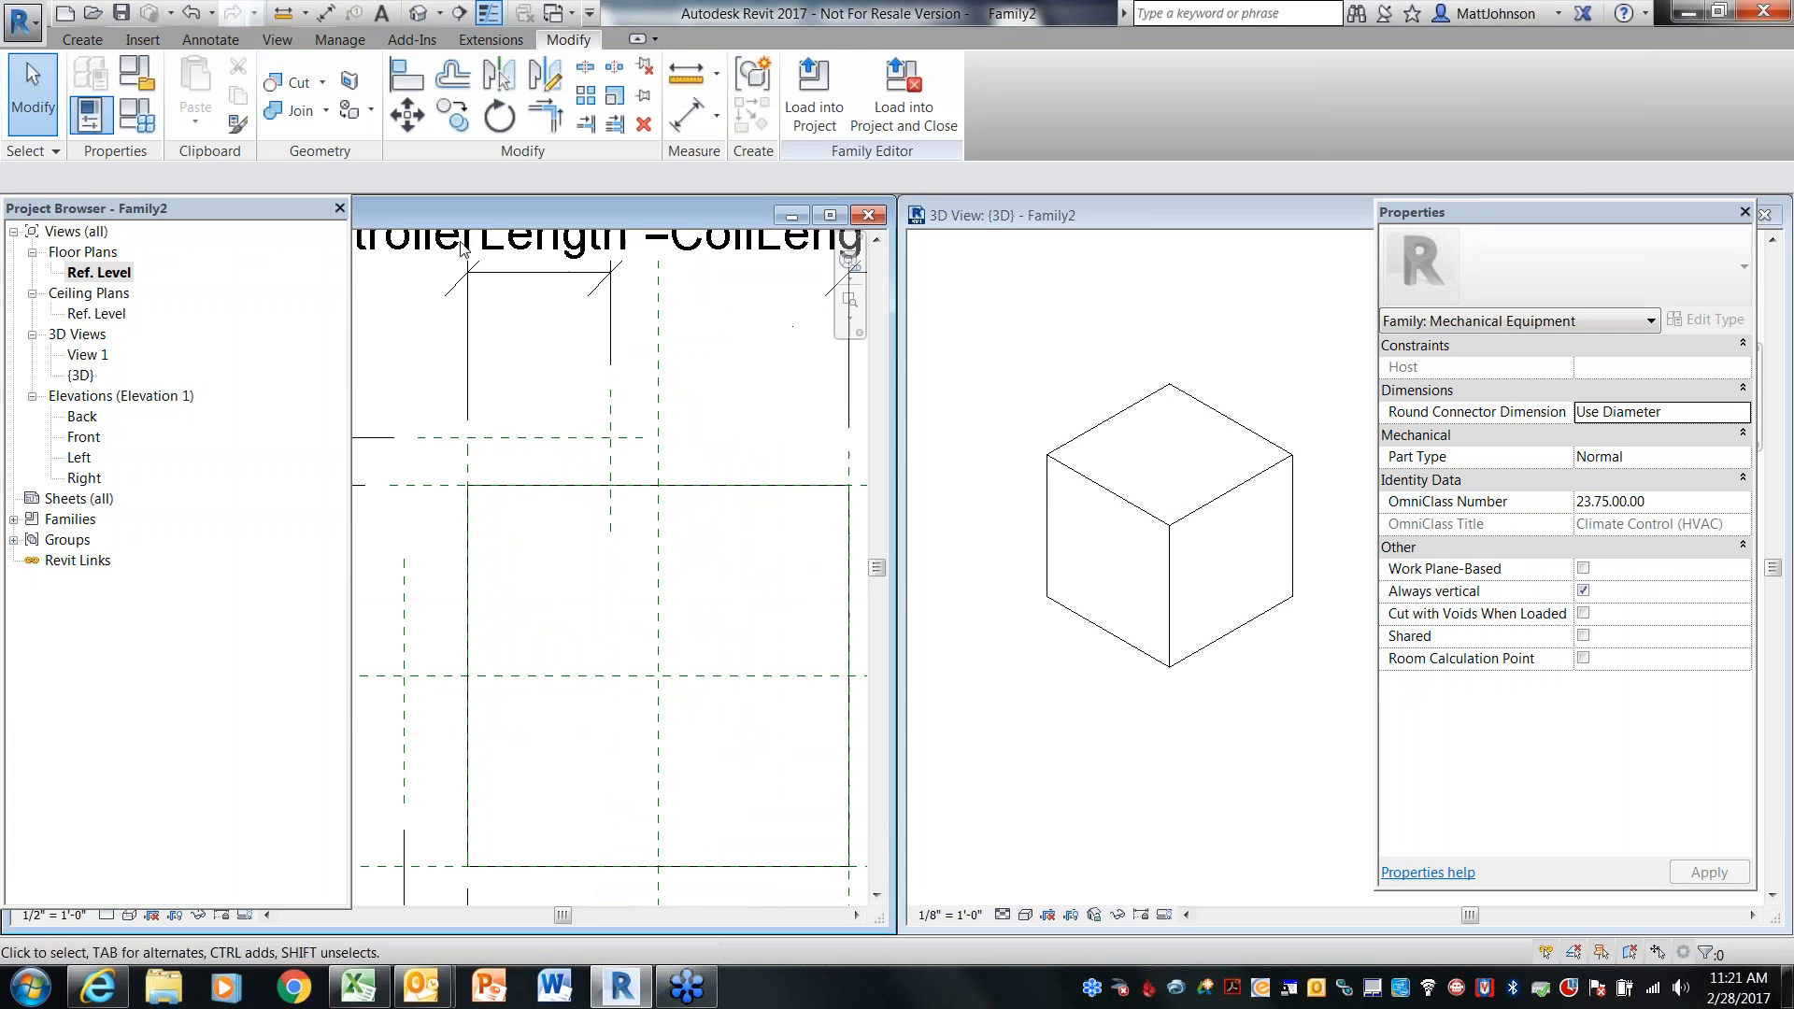
# Start an extrusion and sketch a rectangle for the controller between the ControllerWidth plane and the box's back edge, about 0' - 9" by 0' - 3"
pyautogui.click(99, 40)
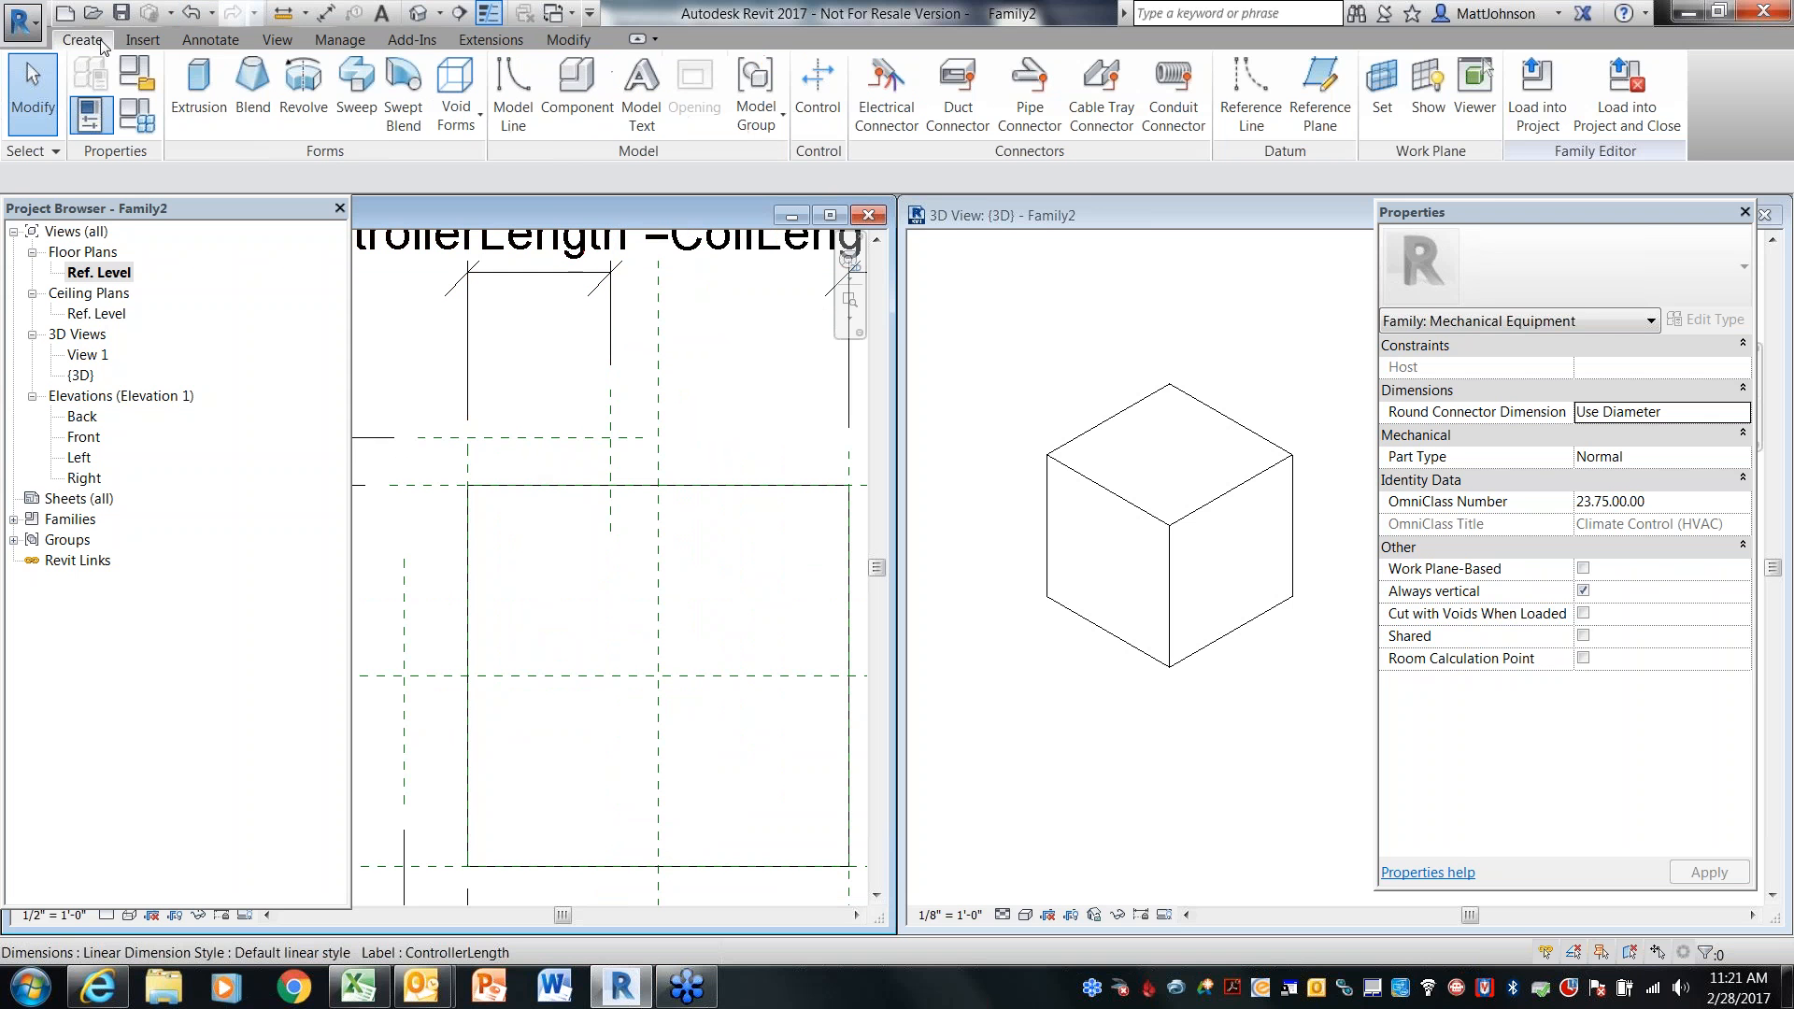
pyautogui.click(217, 120)
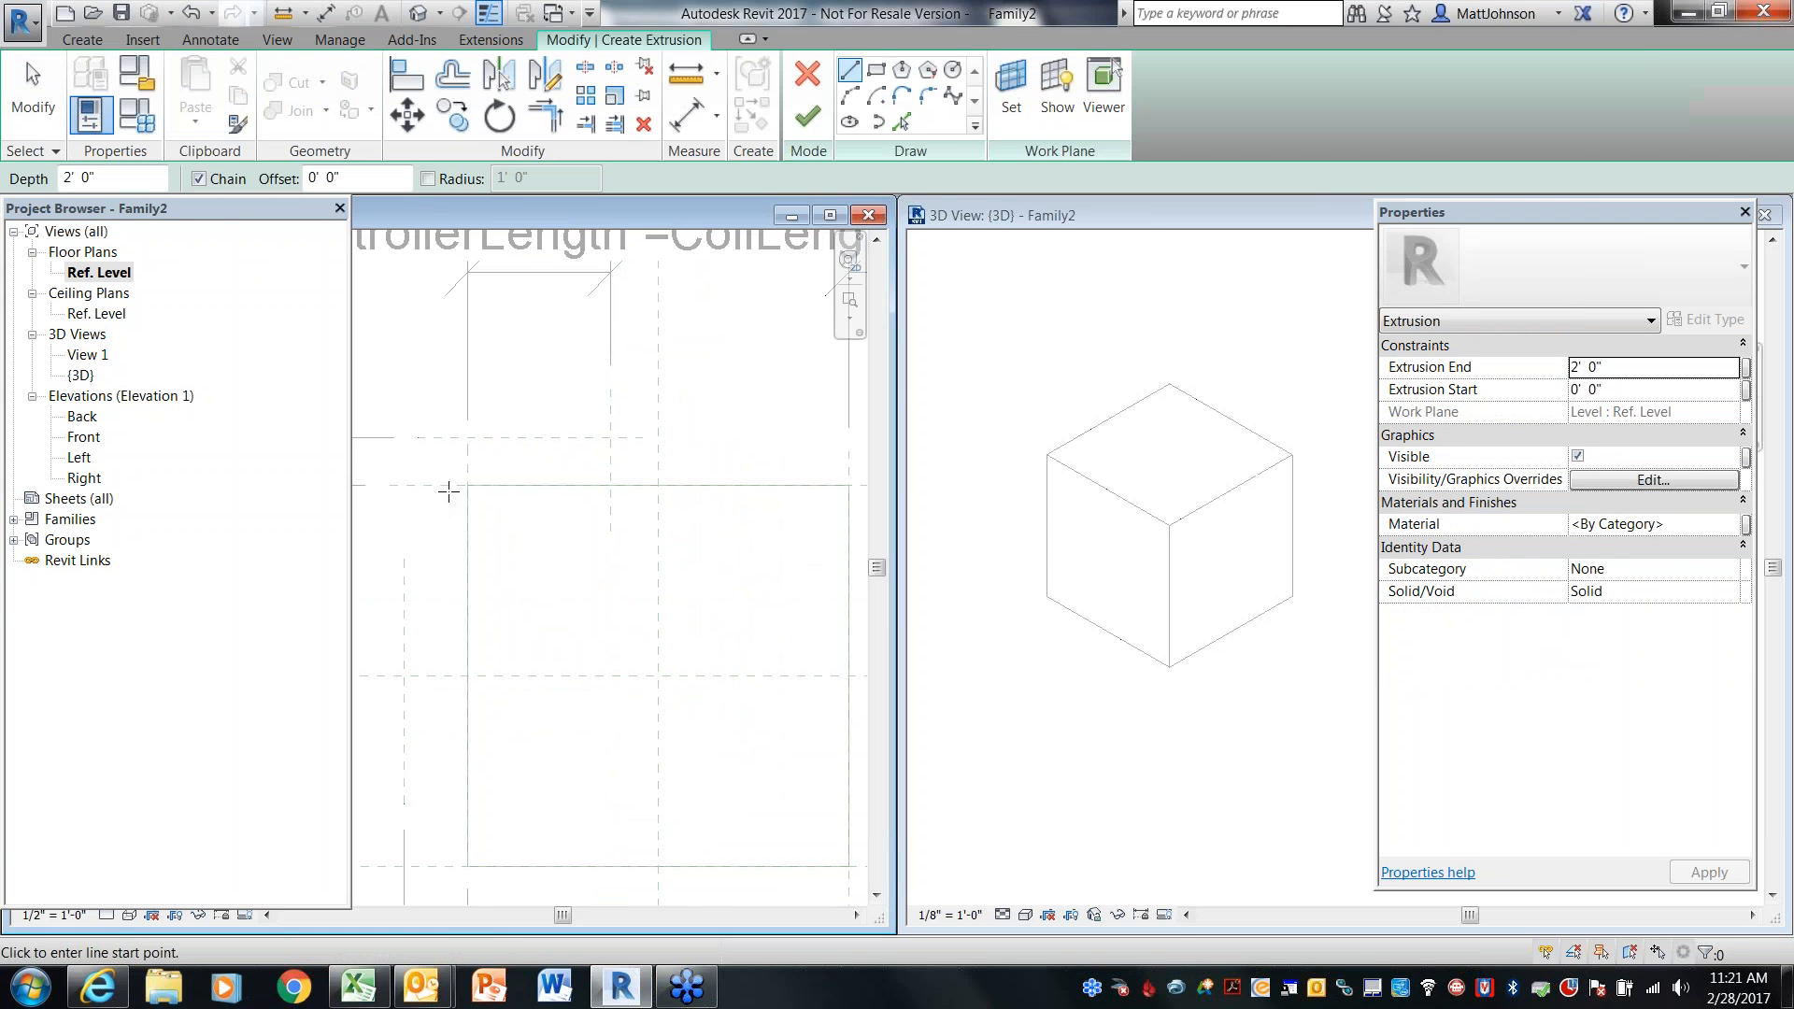
pyautogui.click(876, 70)
pyautogui.click(469, 438)
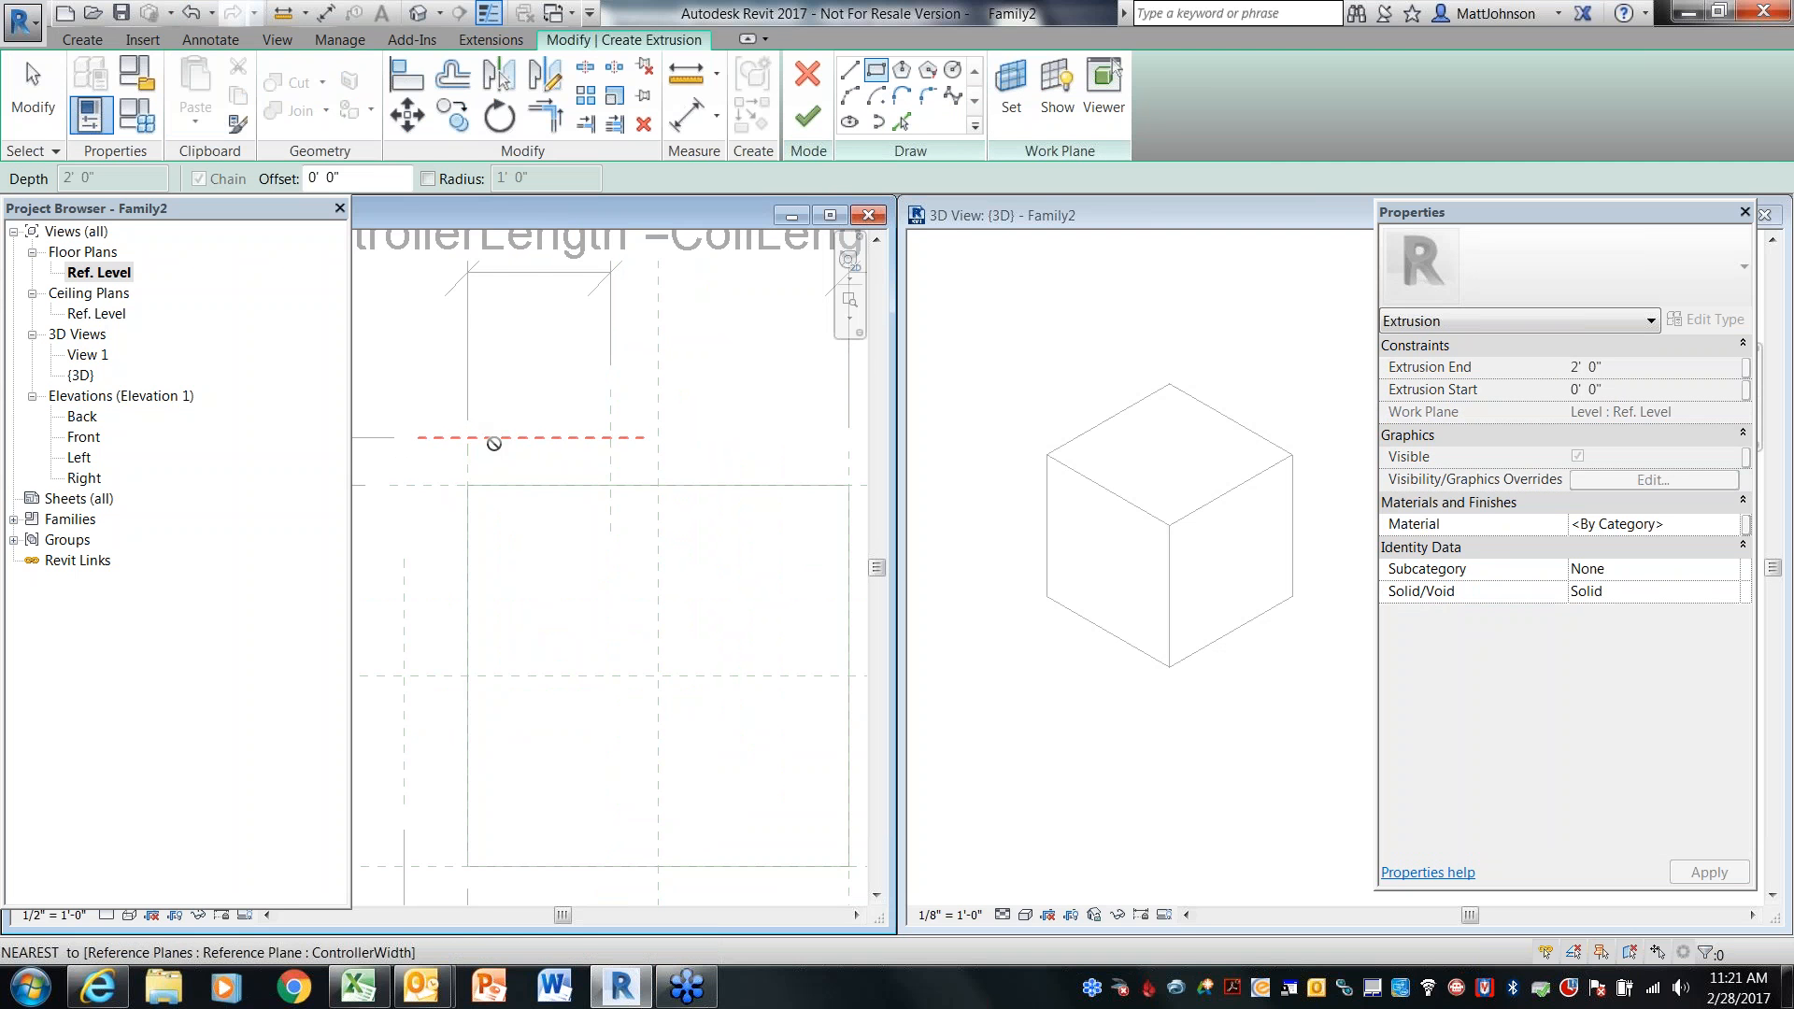
pyautogui.click(611, 485)
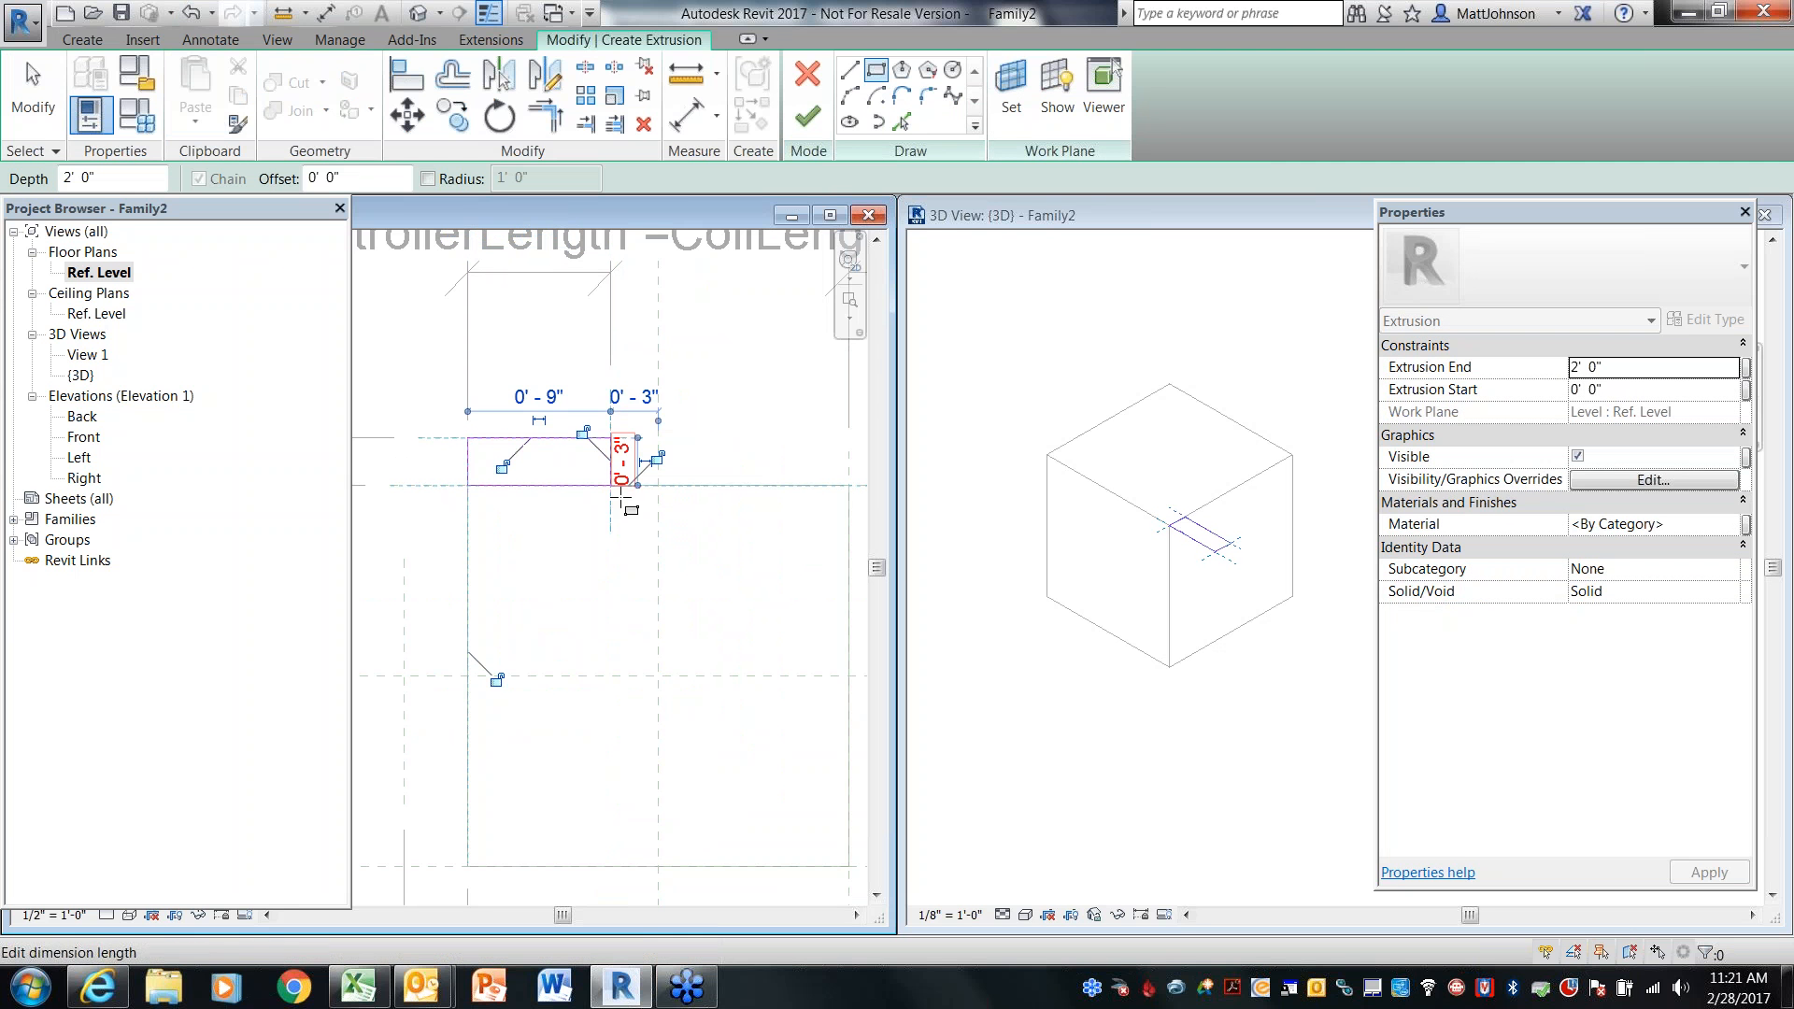
# Lock the controller rectangle's edges to their aligned reference planes
pyautogui.click(502, 466)
pyautogui.click(582, 432)
pyautogui.click(657, 457)
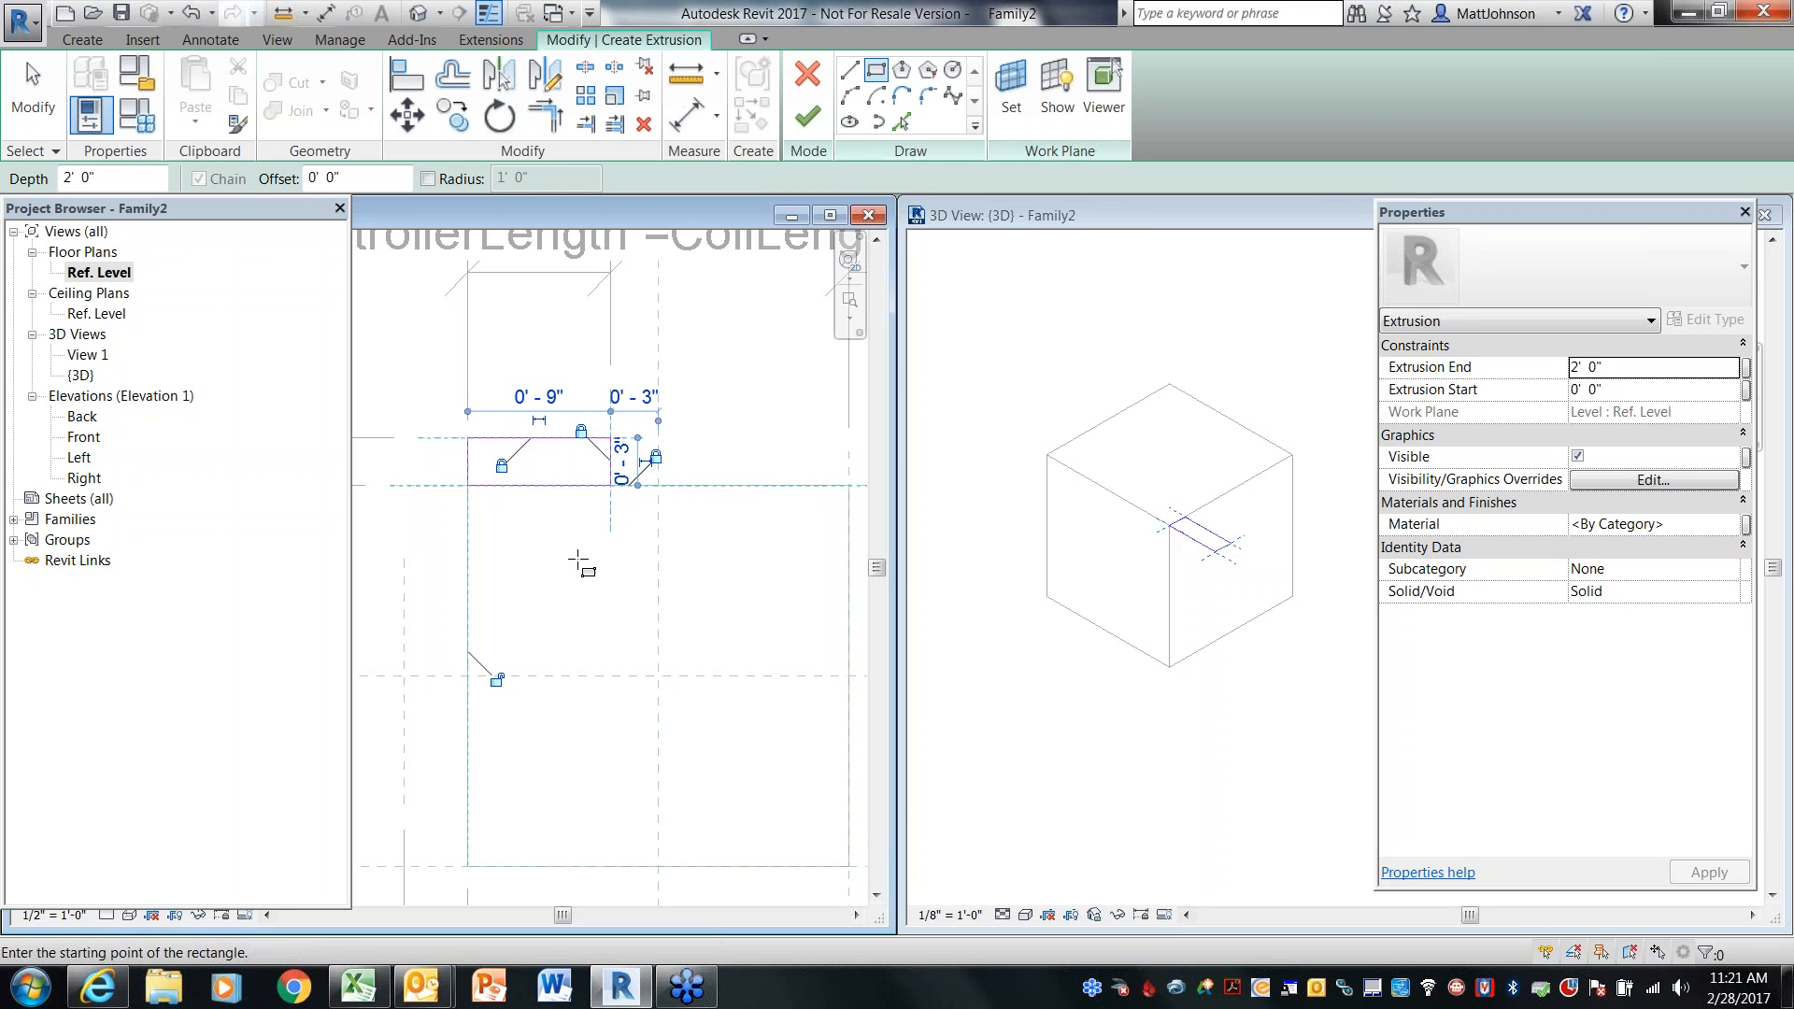
pyautogui.click(496, 679)
# Associate the controller extrusion's Extrusion End with BoxHeight and finish the extrusion
pyautogui.click(1745, 369)
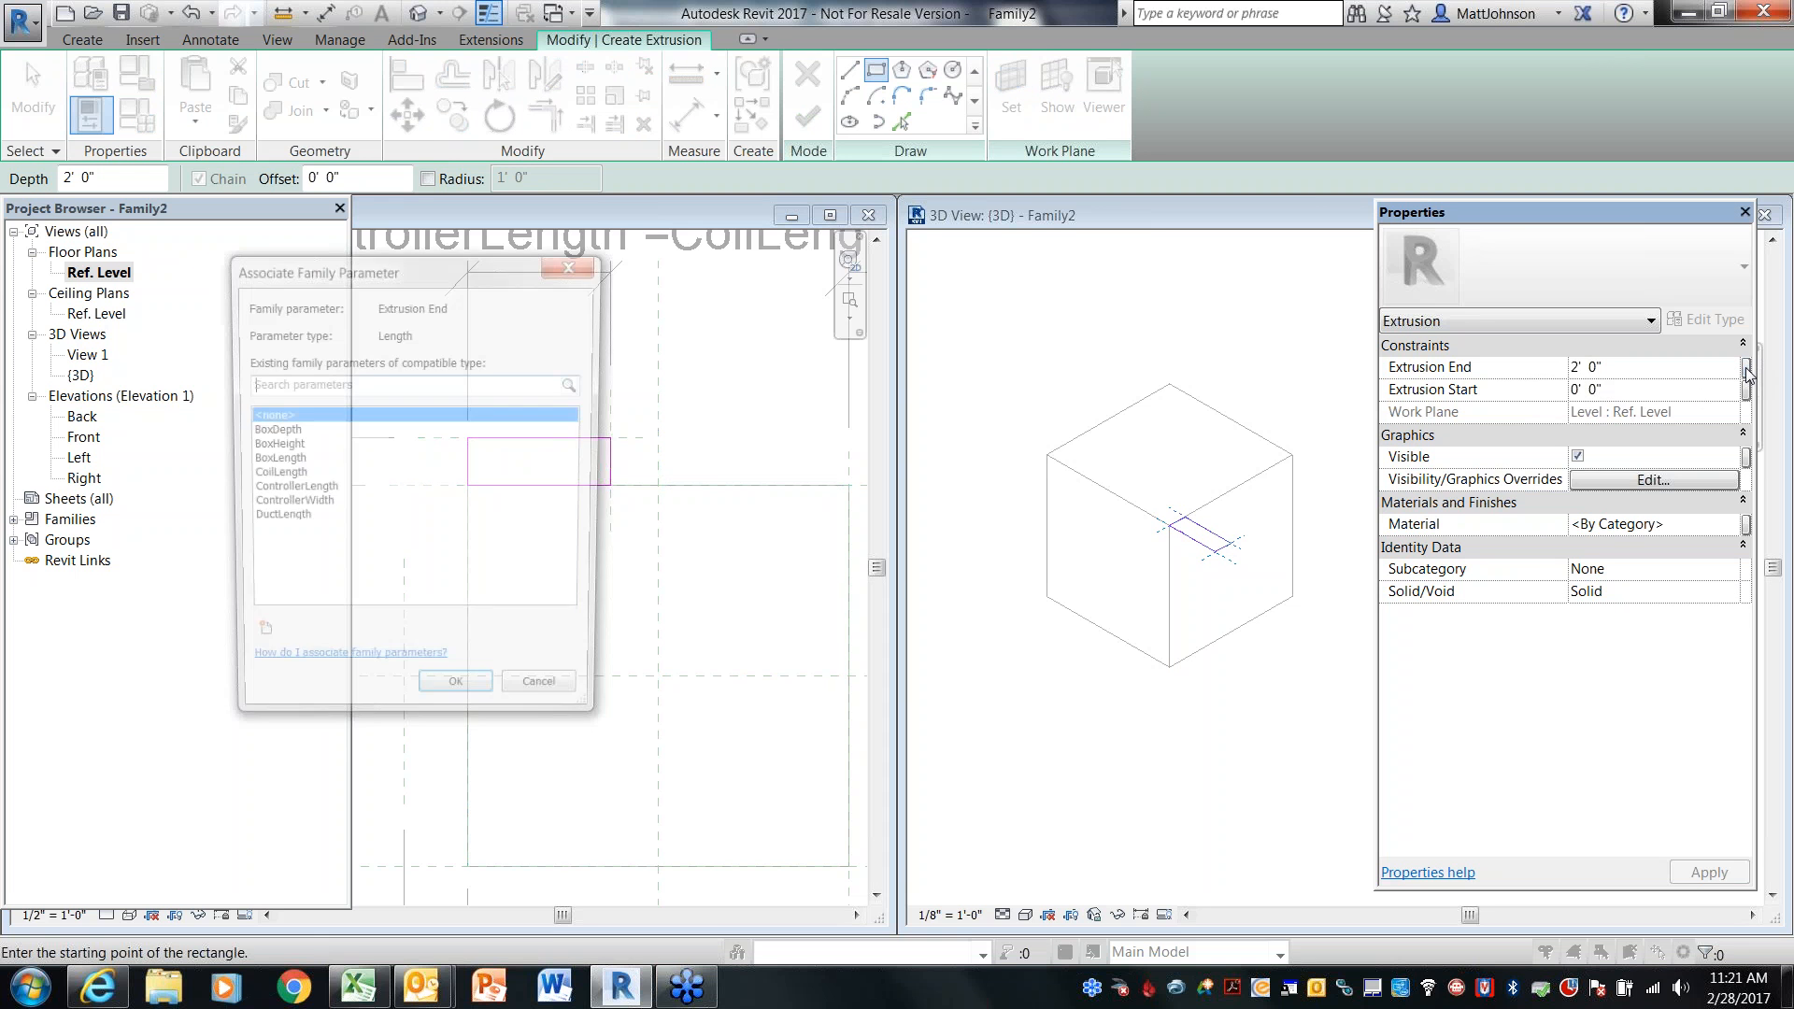
pyautogui.click(288, 447)
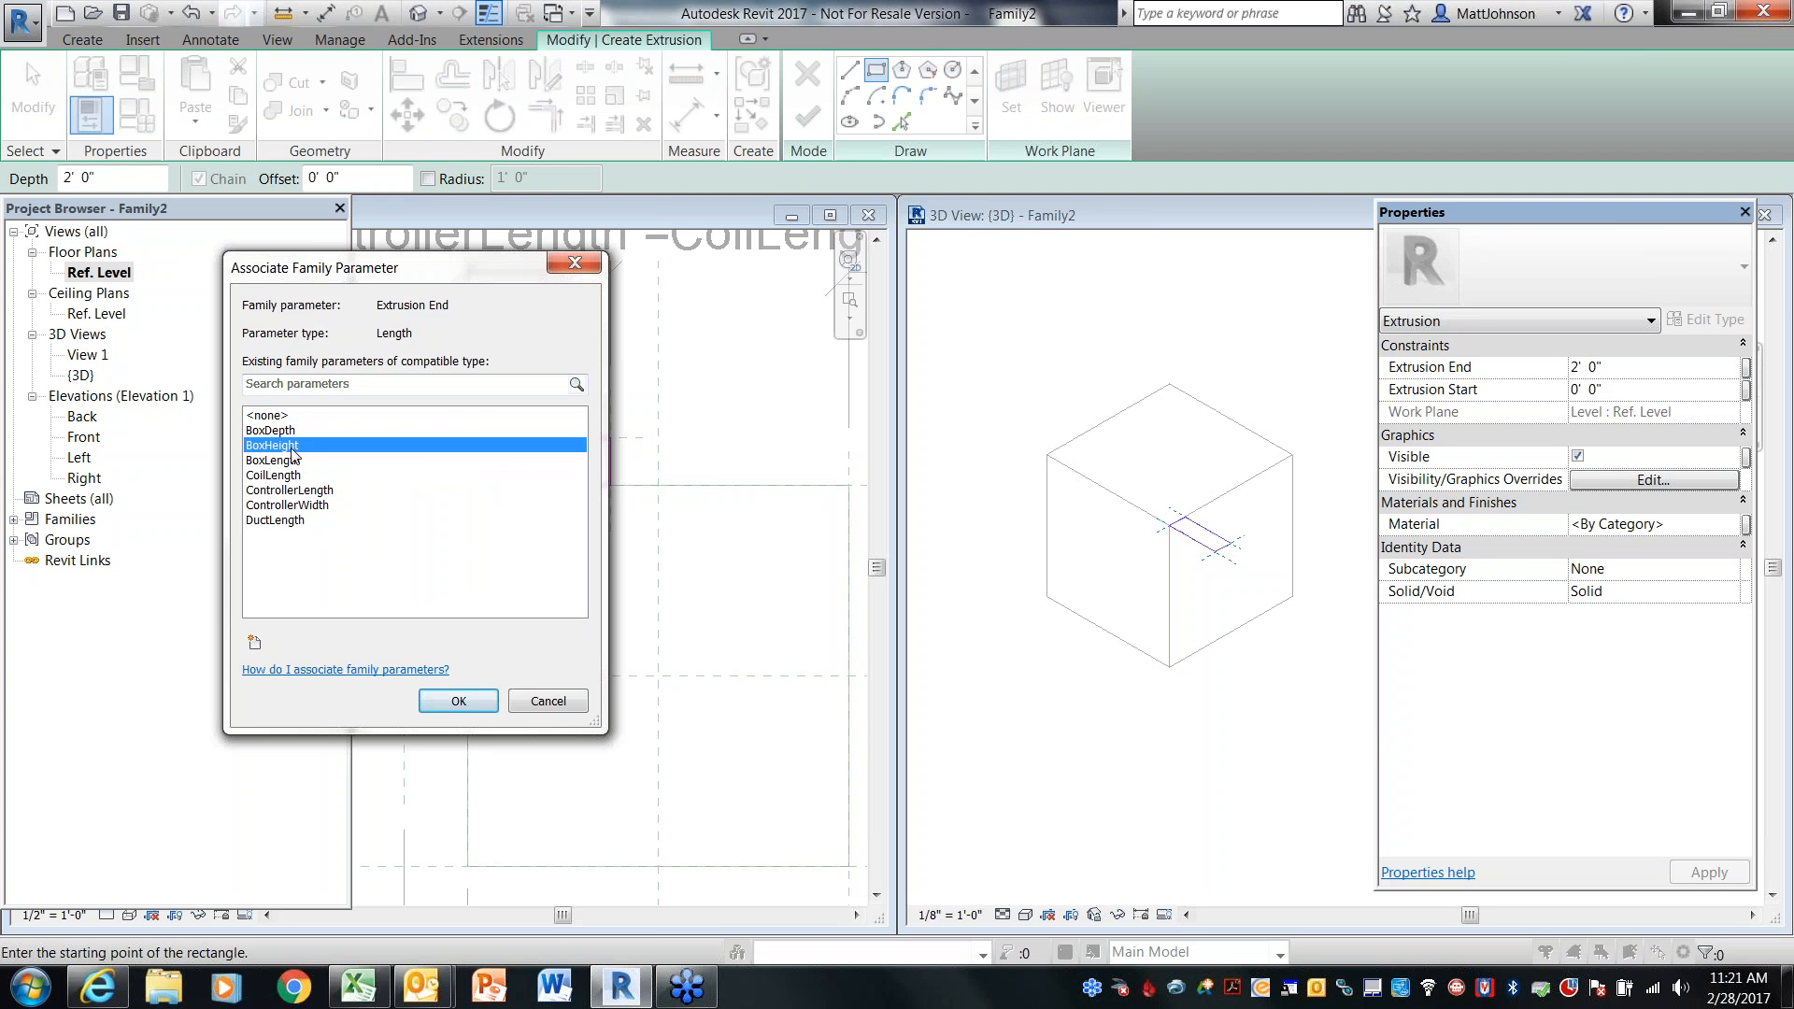
pyautogui.click(456, 706)
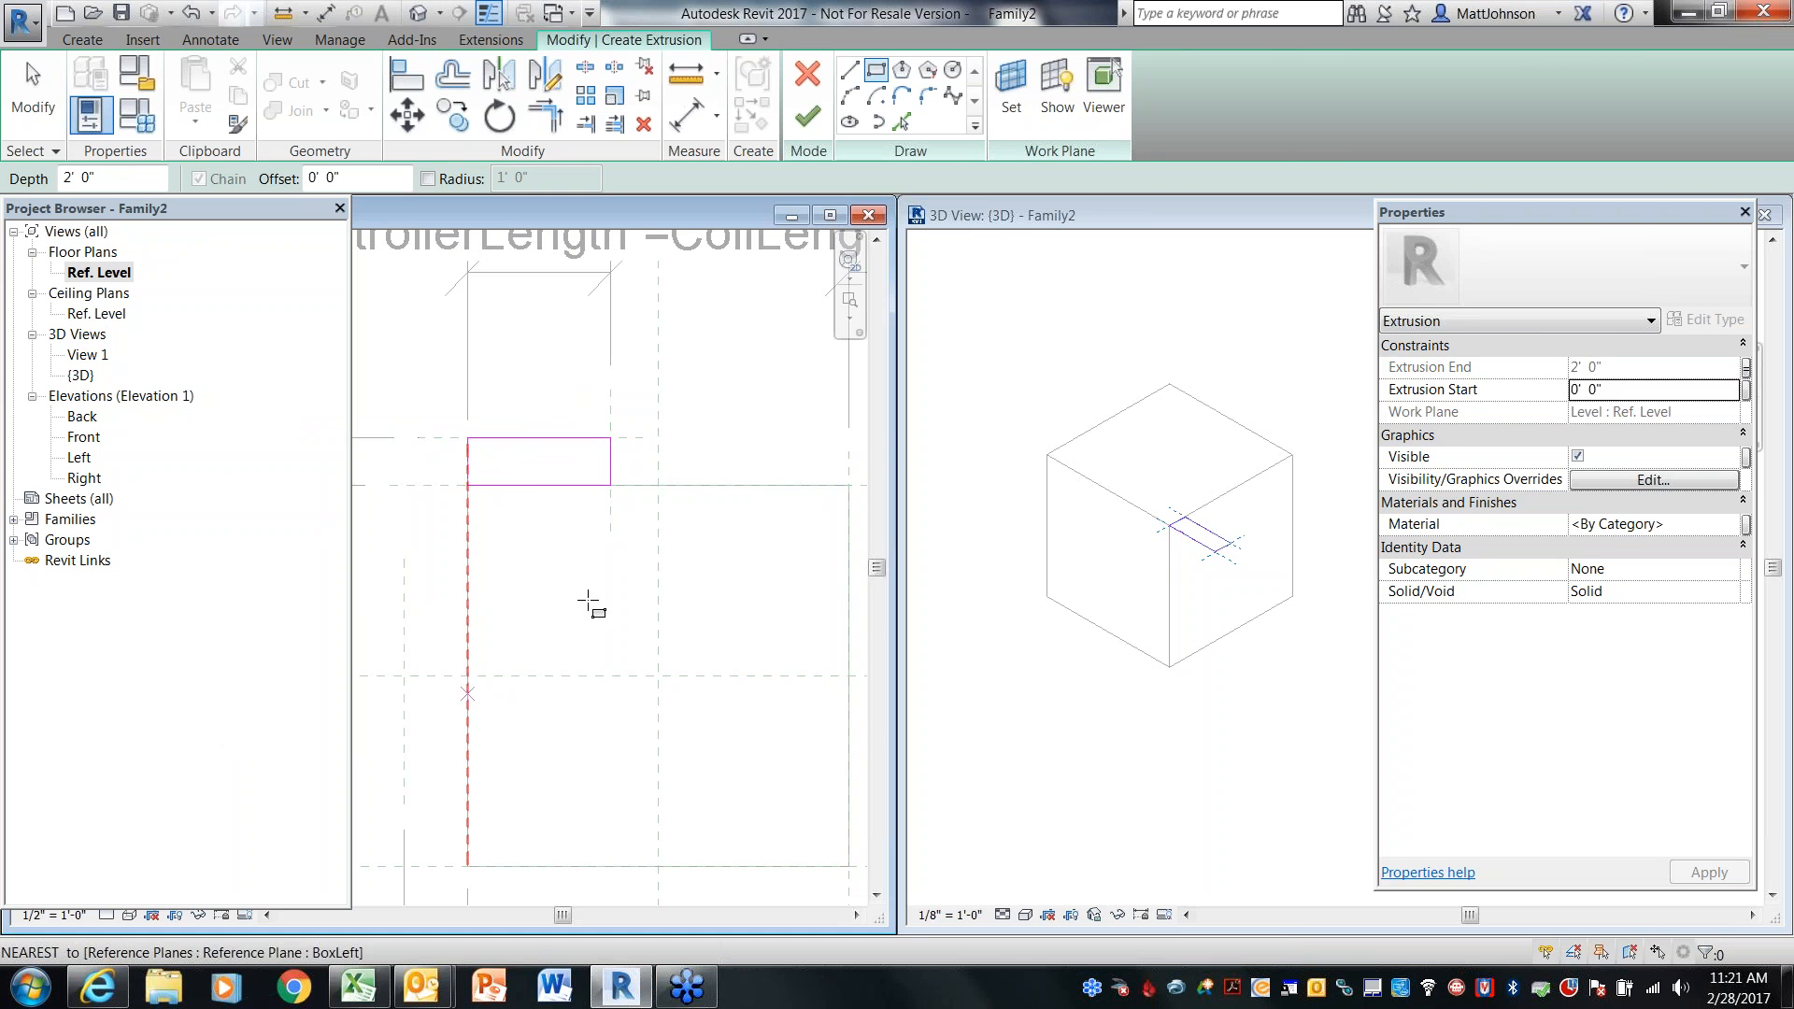
pyautogui.click(808, 117)
pyautogui.click(991, 412)
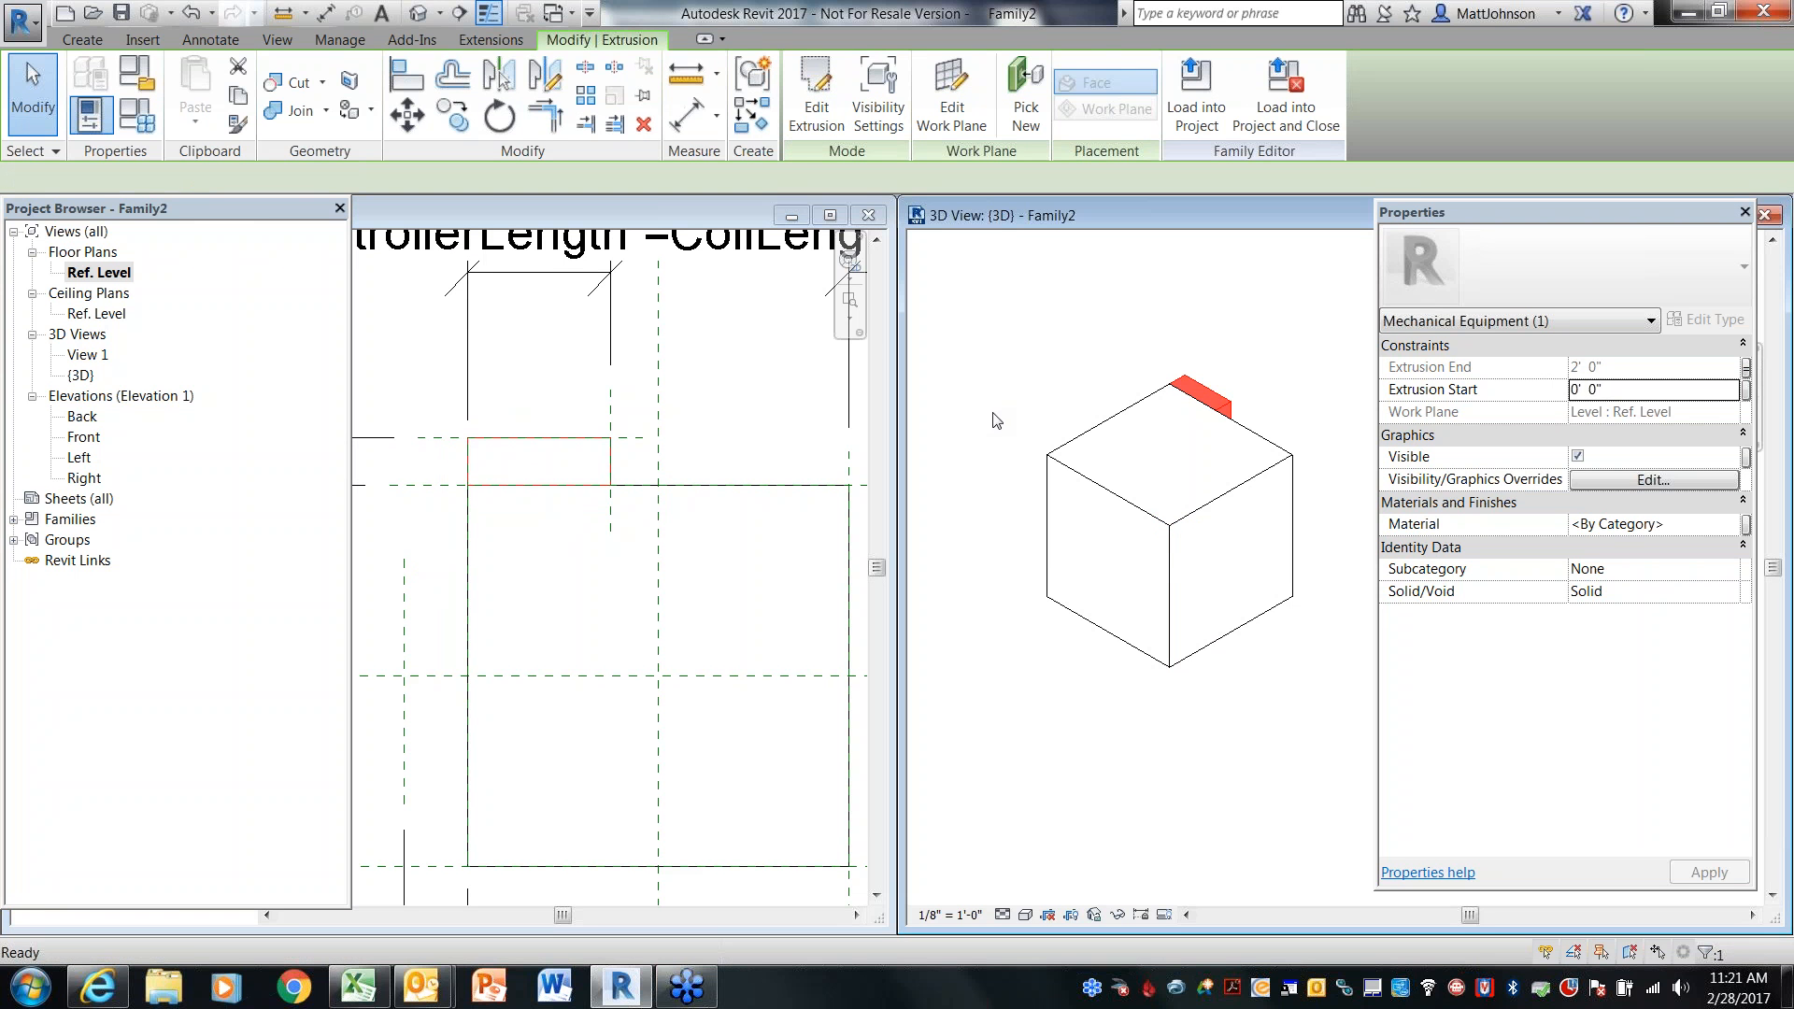
pyautogui.click(1104, 764)
pyautogui.keyDown('shift'); pyautogui.moveTo(1080, 720); pyautogui.dragTo(1158, 703, button='middle'); pyautogui.keyUp('shift')
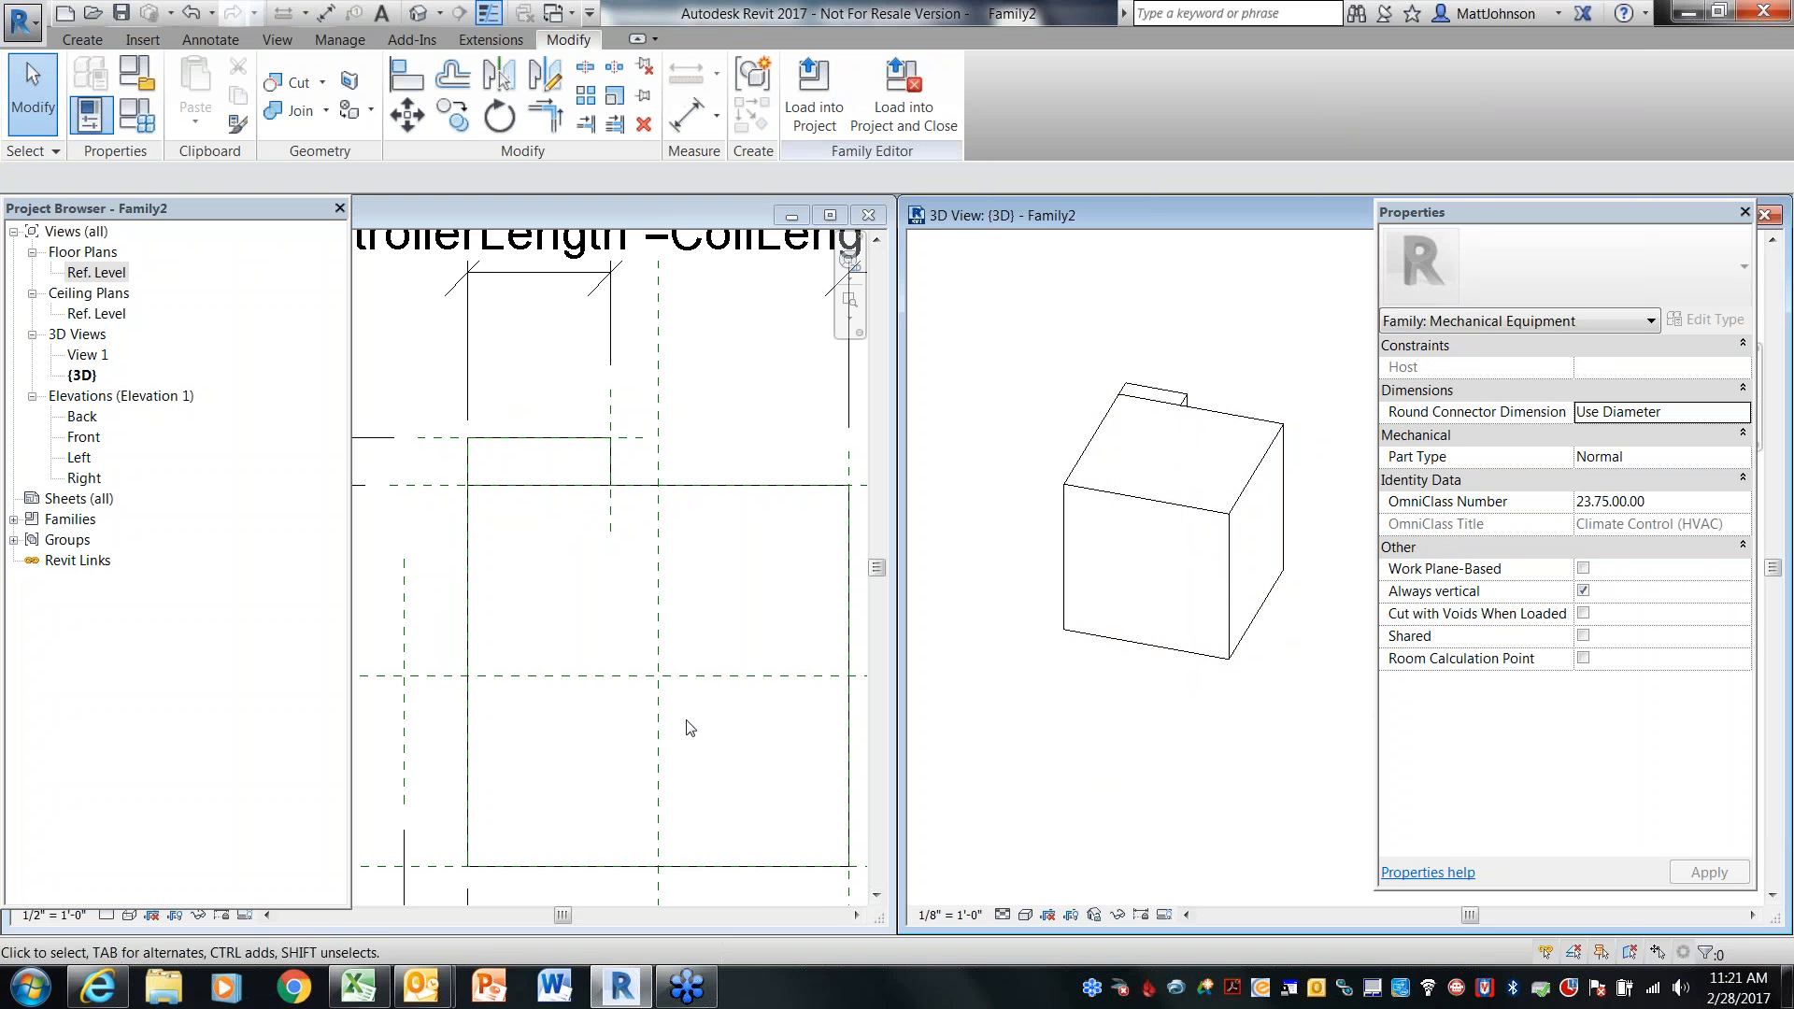
# Start an extrusion and sketch a coil rectangle about 0' - 4" by 2' - 0" against the CoilLength plane, locking its edges to the reference planes
pyautogui.scroll(-5, 743, 432)
pyautogui.moveTo(715, 487); pyautogui.dragTo(687, 475, button='middle')
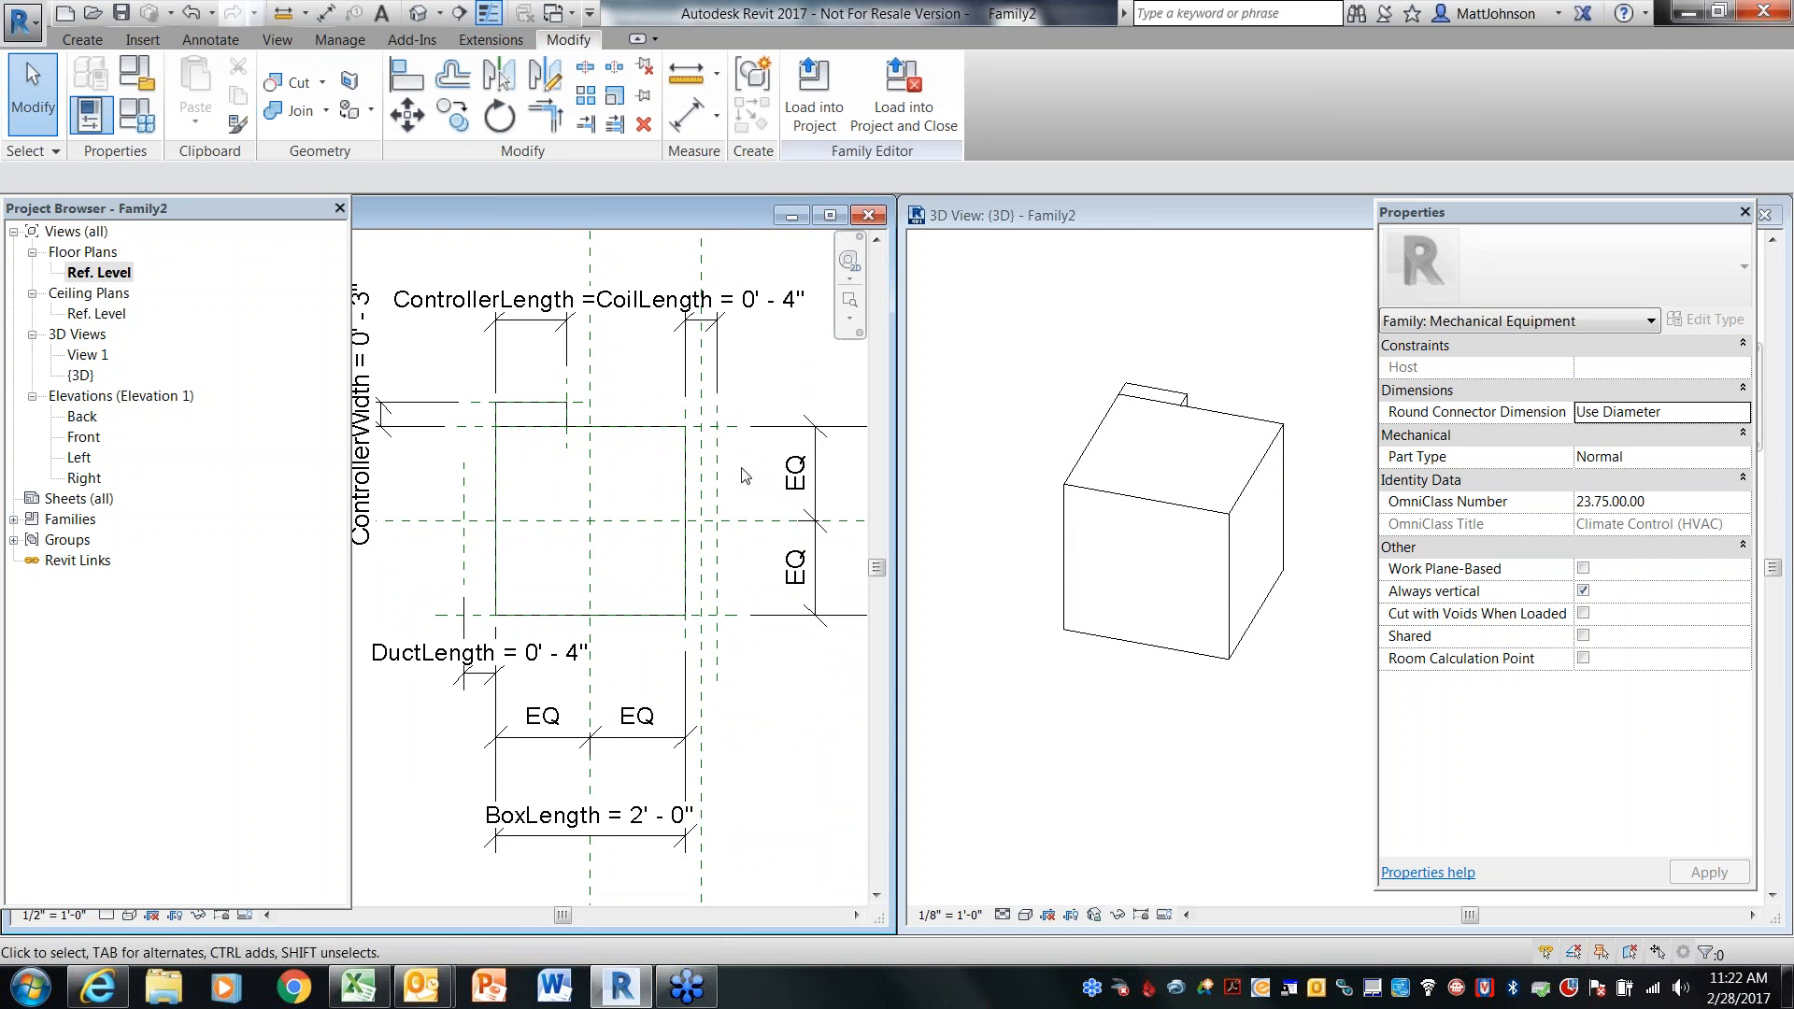
pyautogui.scroll(3, 743, 472)
pyautogui.click(104, 43)
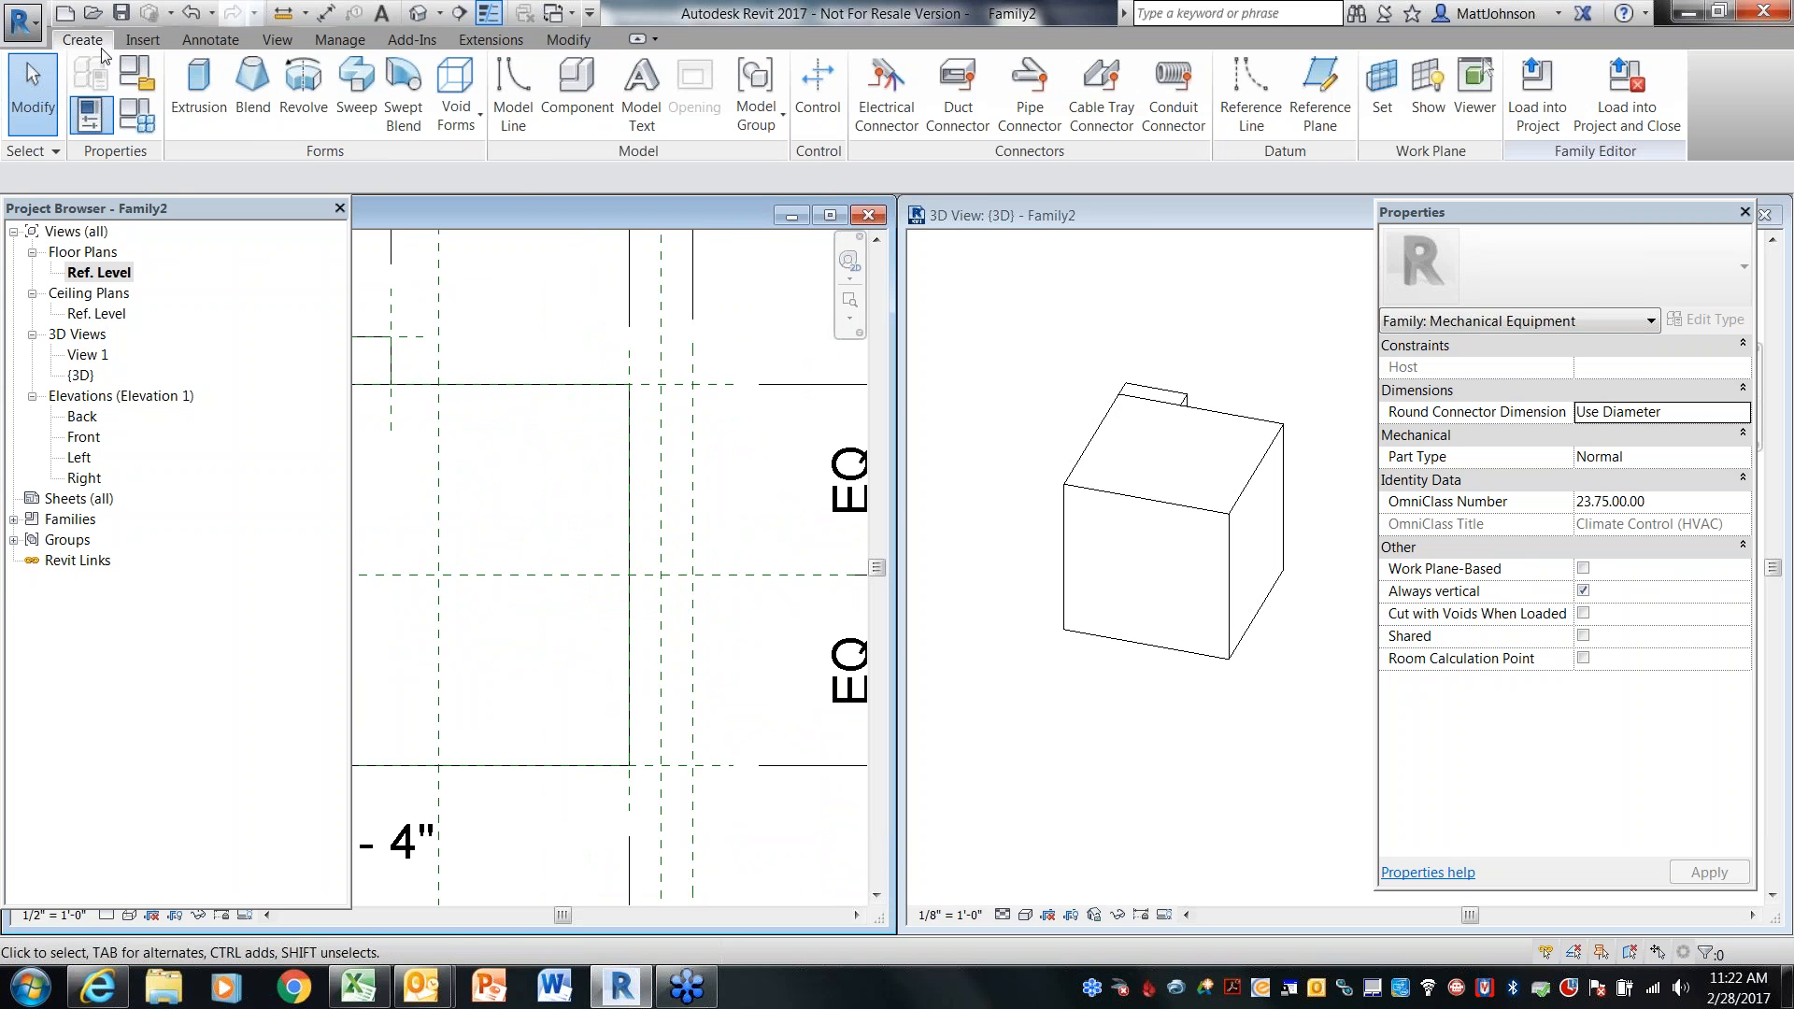
pyautogui.click(186, 103)
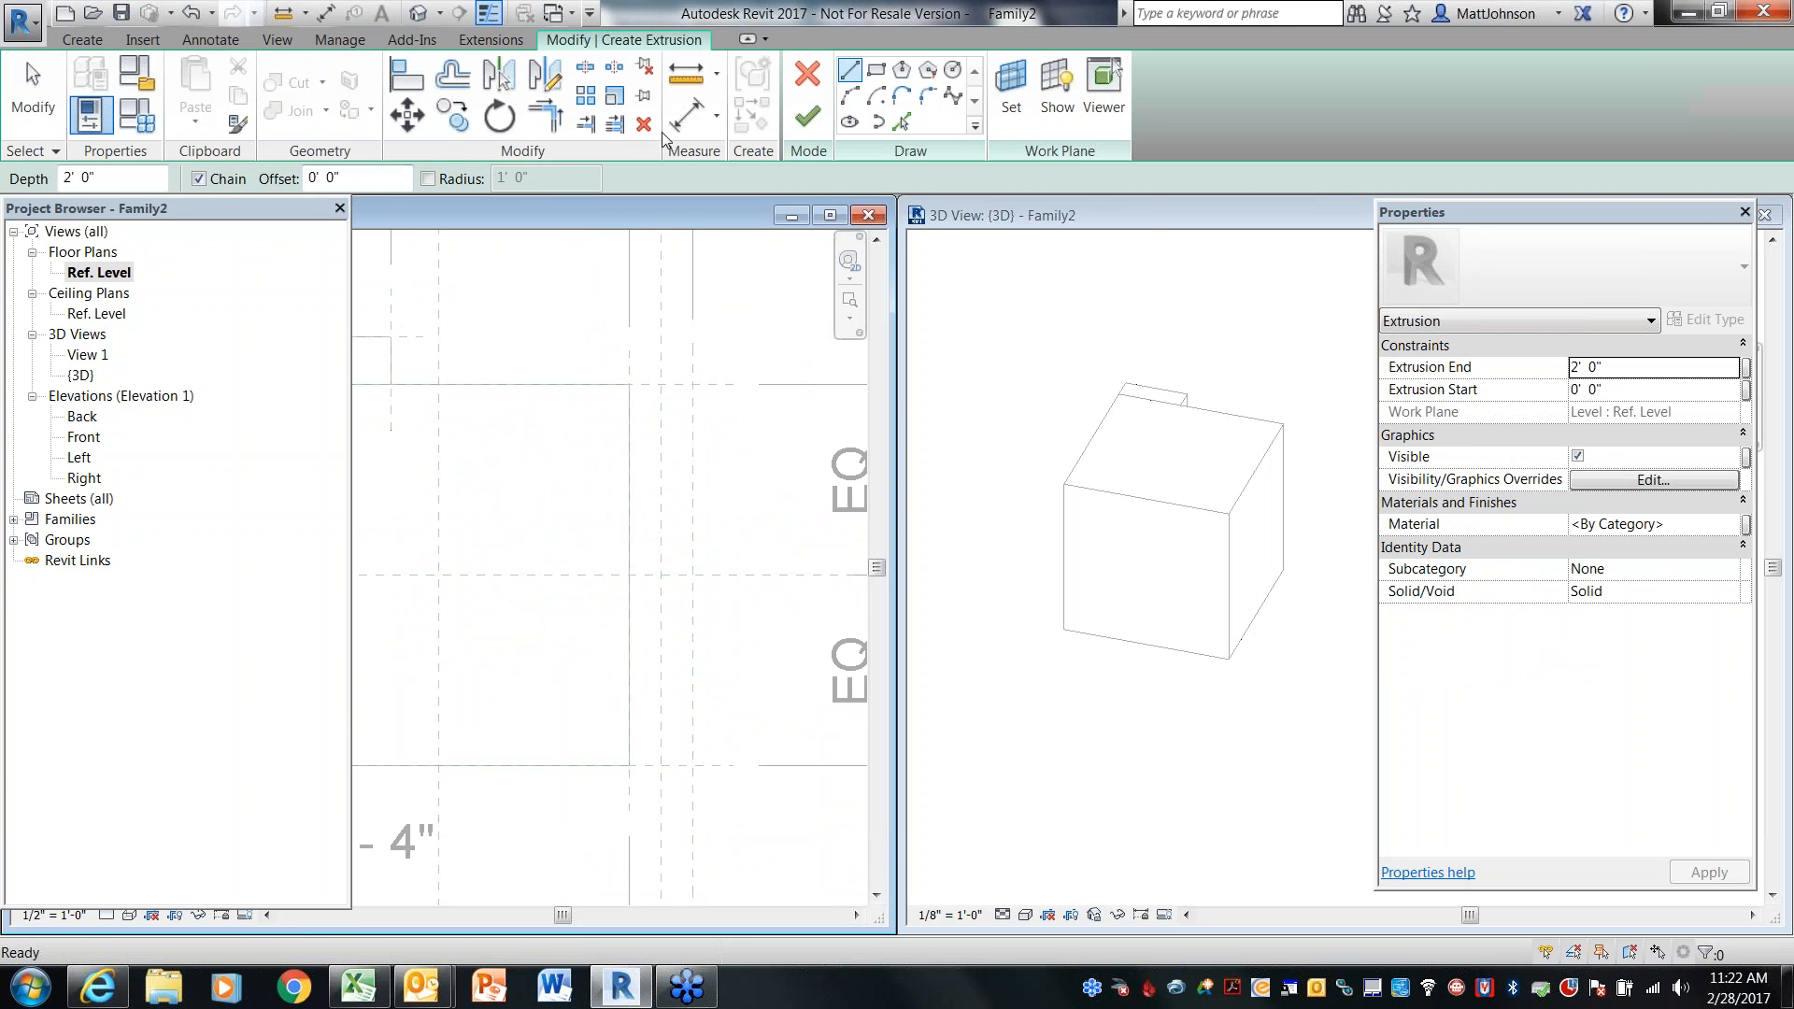
pyautogui.click(894, 125)
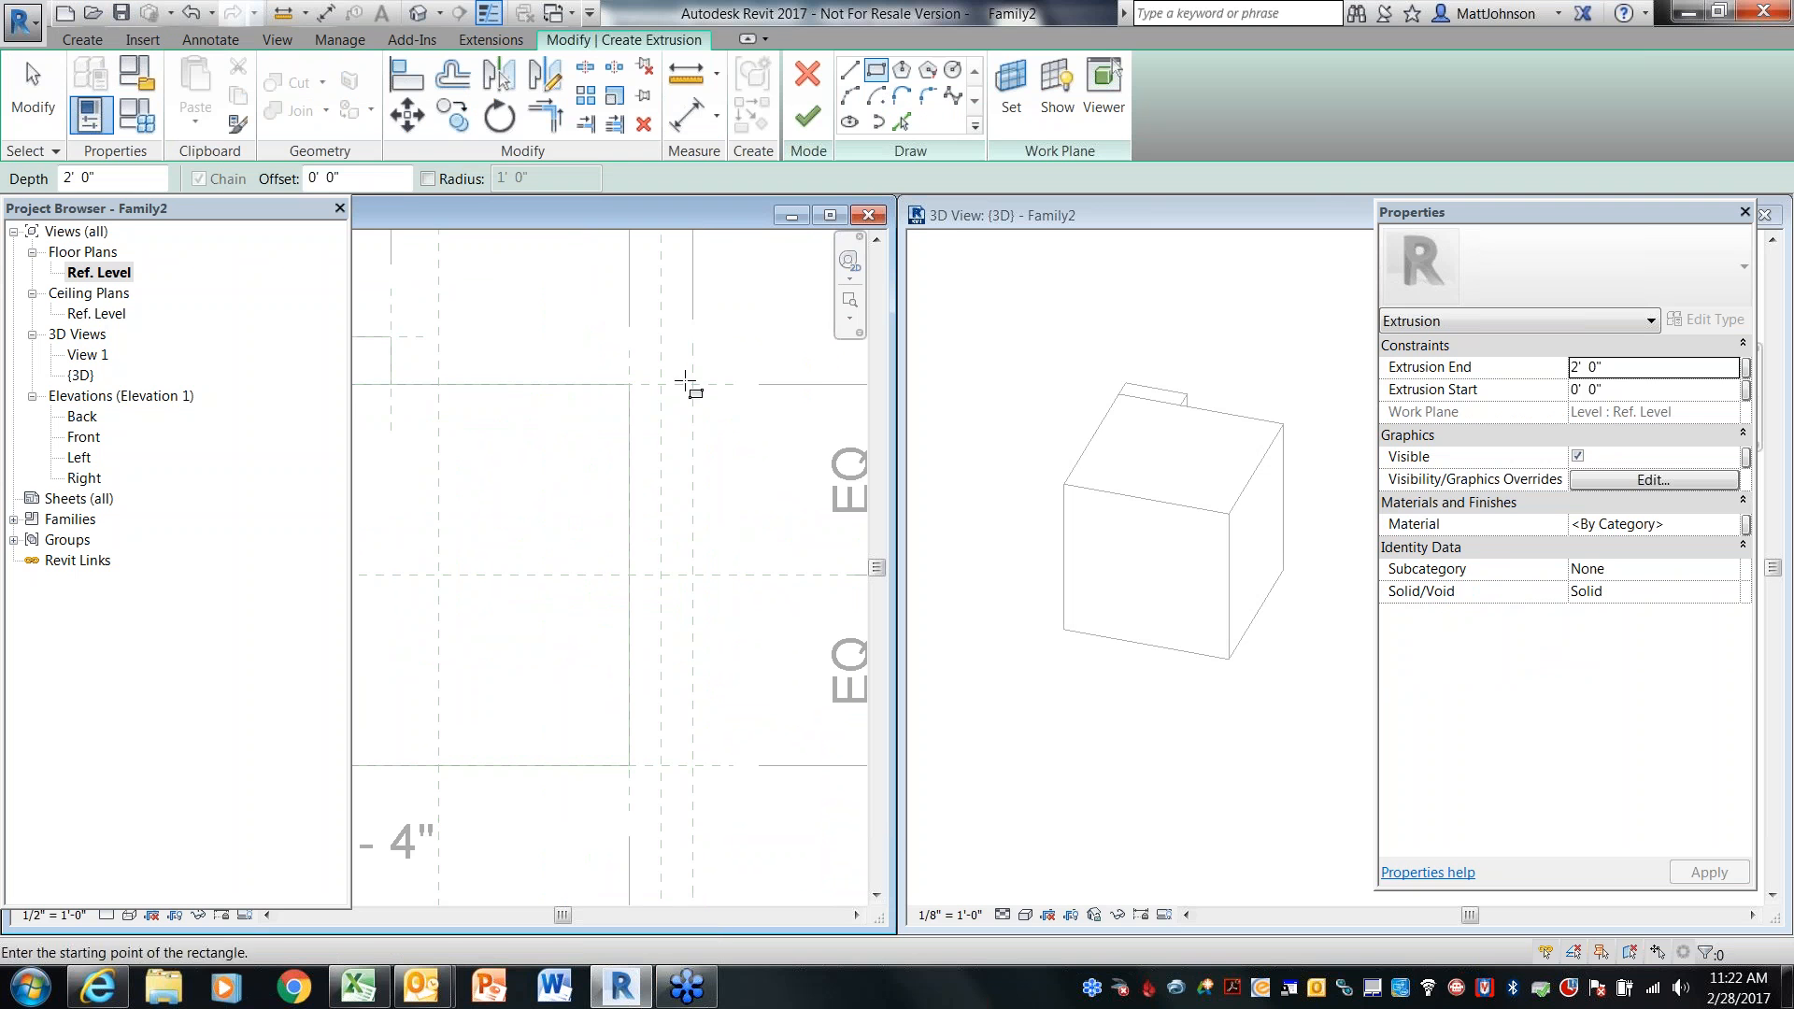
pyautogui.click(629, 388)
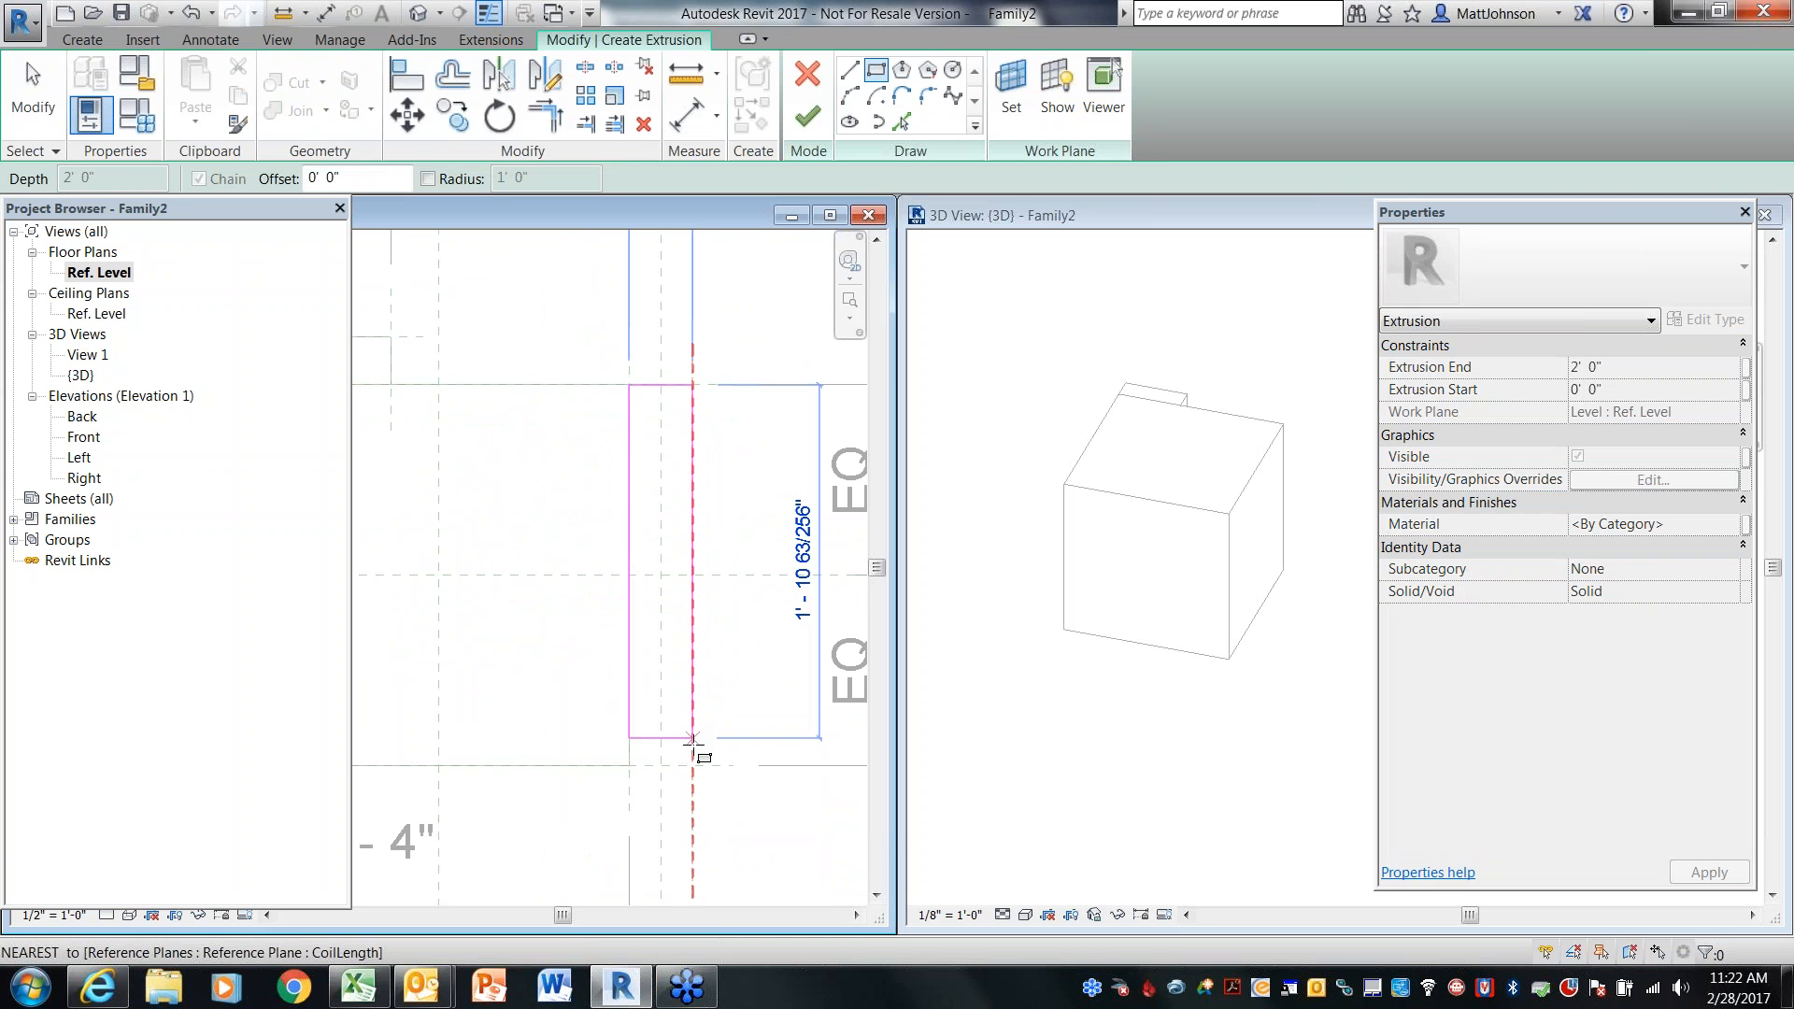
pyautogui.click(693, 766)
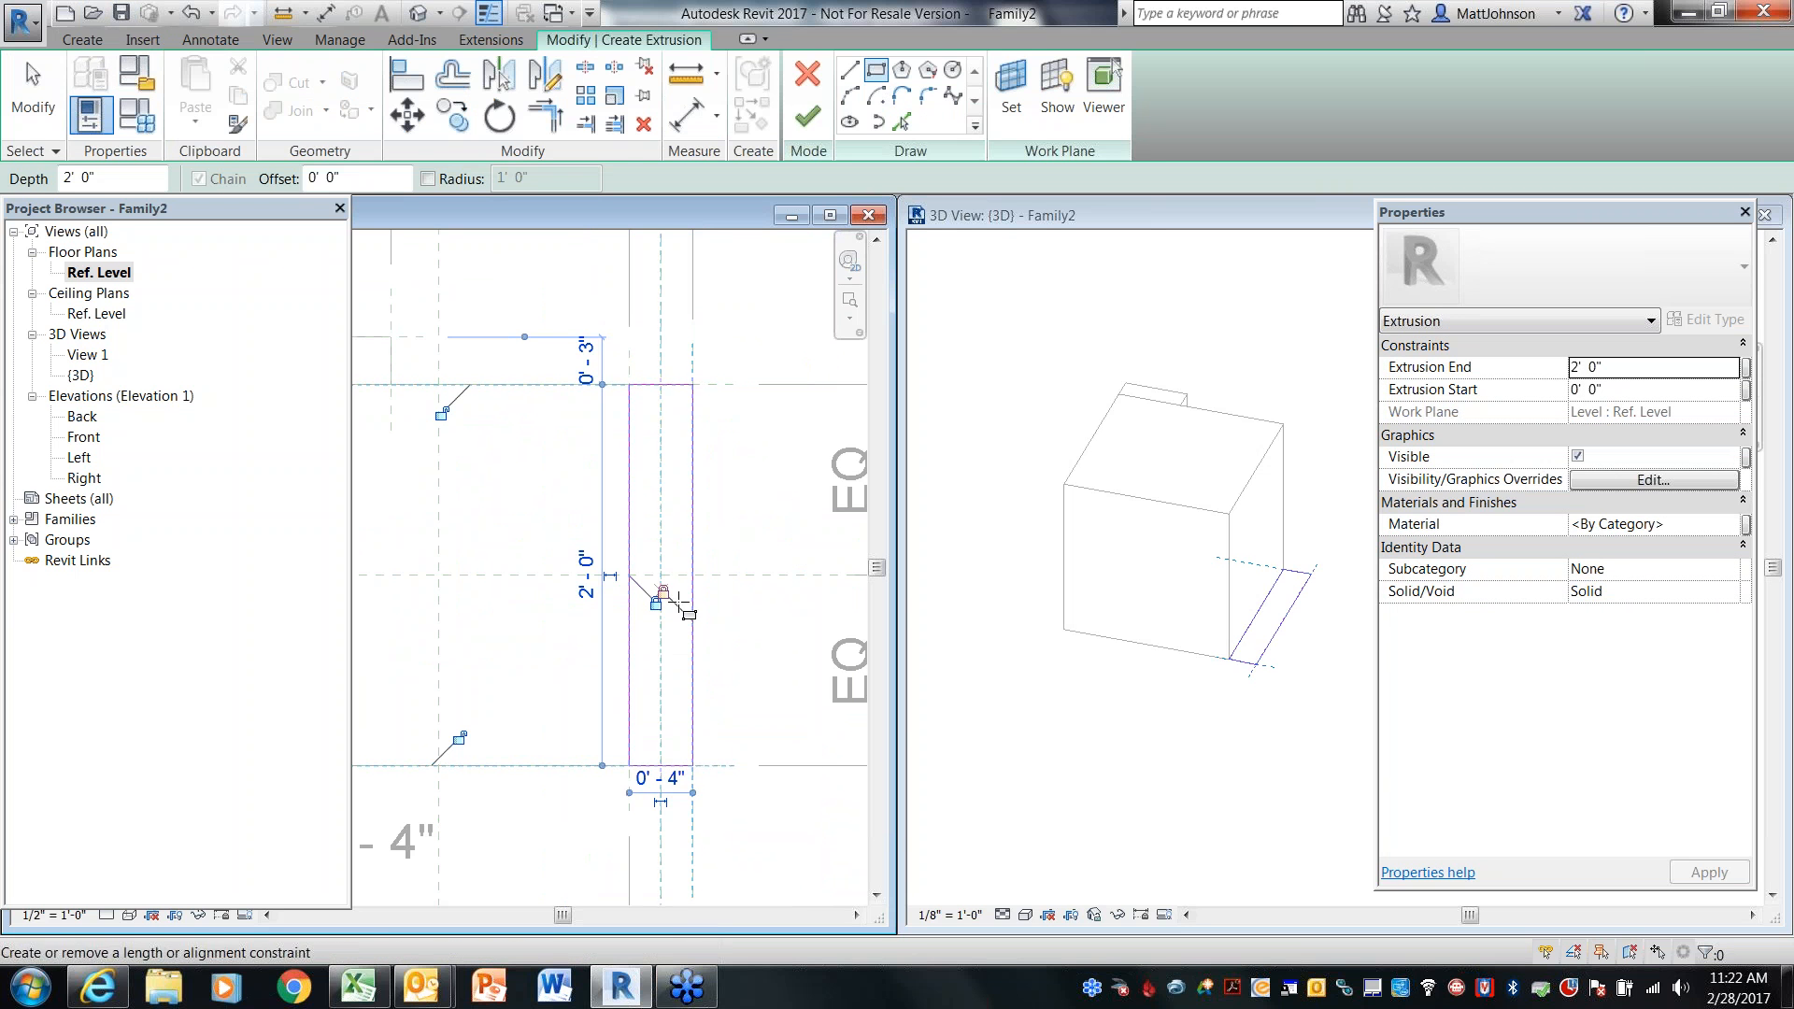
pyautogui.click(459, 737)
pyautogui.click(443, 413)
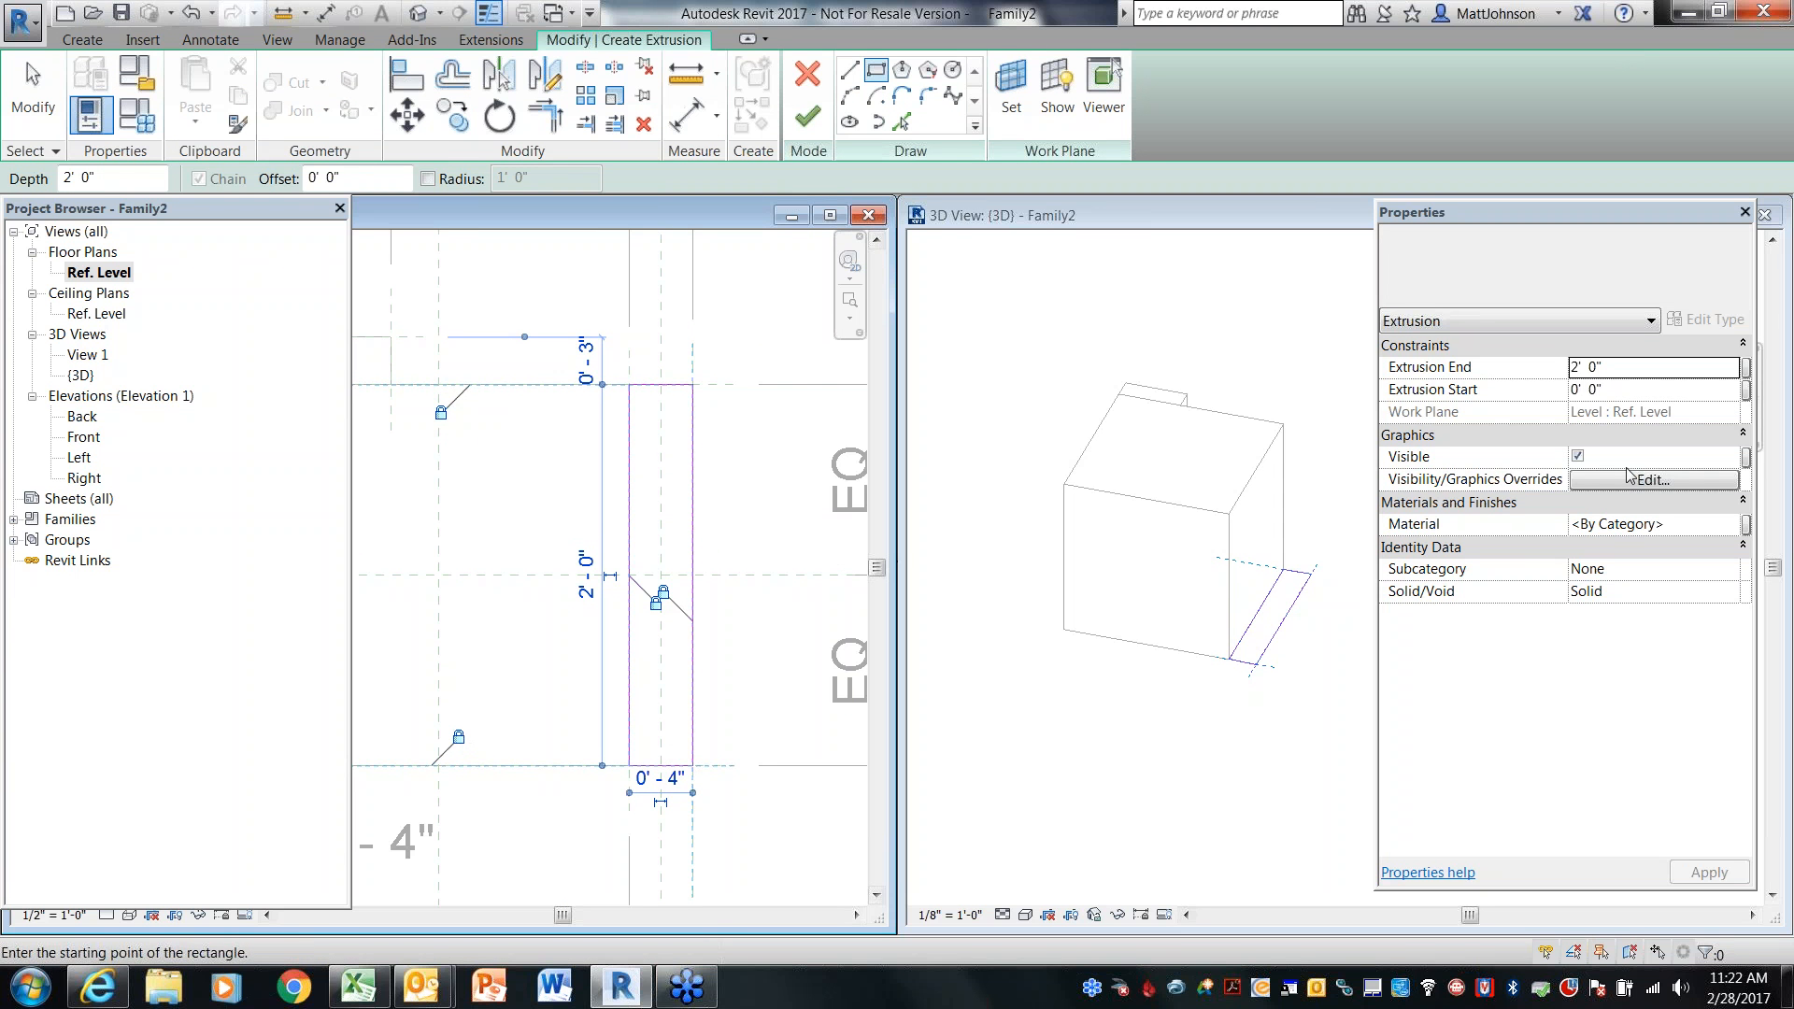
# Associate the coil extrusion's Extrusion End with BoxHeight and finish the extrusion
pyautogui.click(1746, 368)
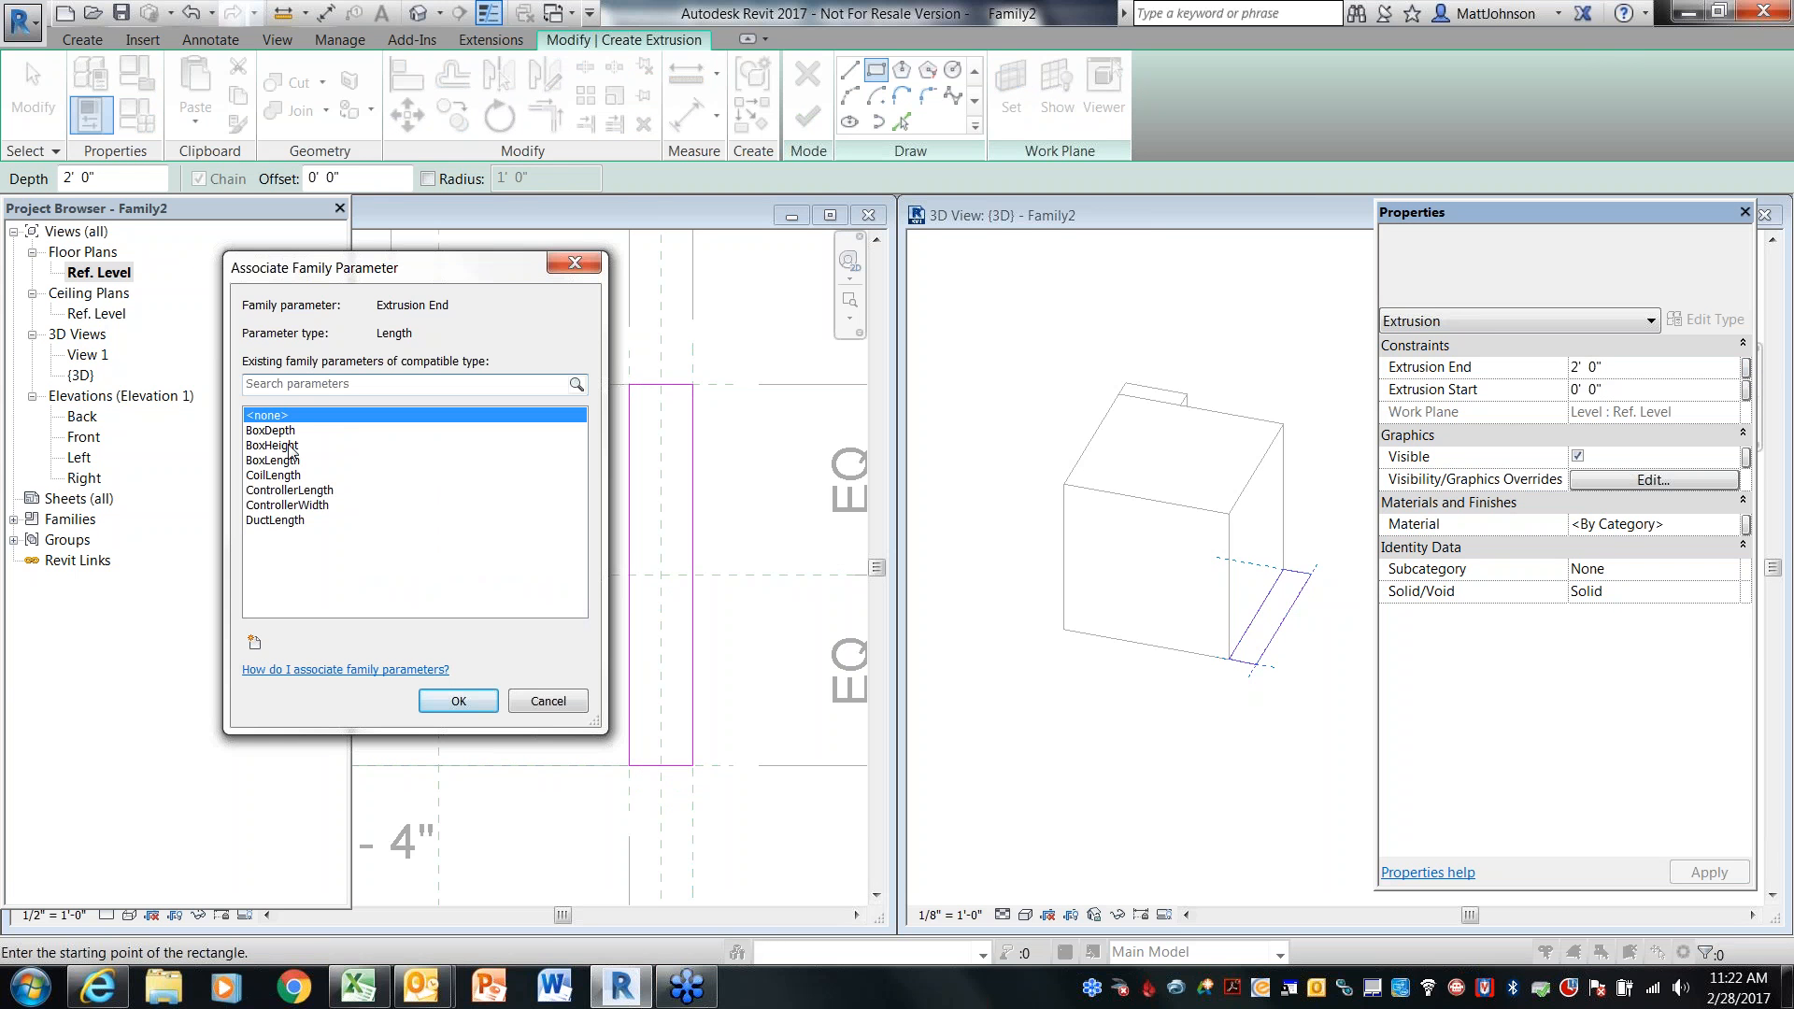
pyautogui.click(288, 445)
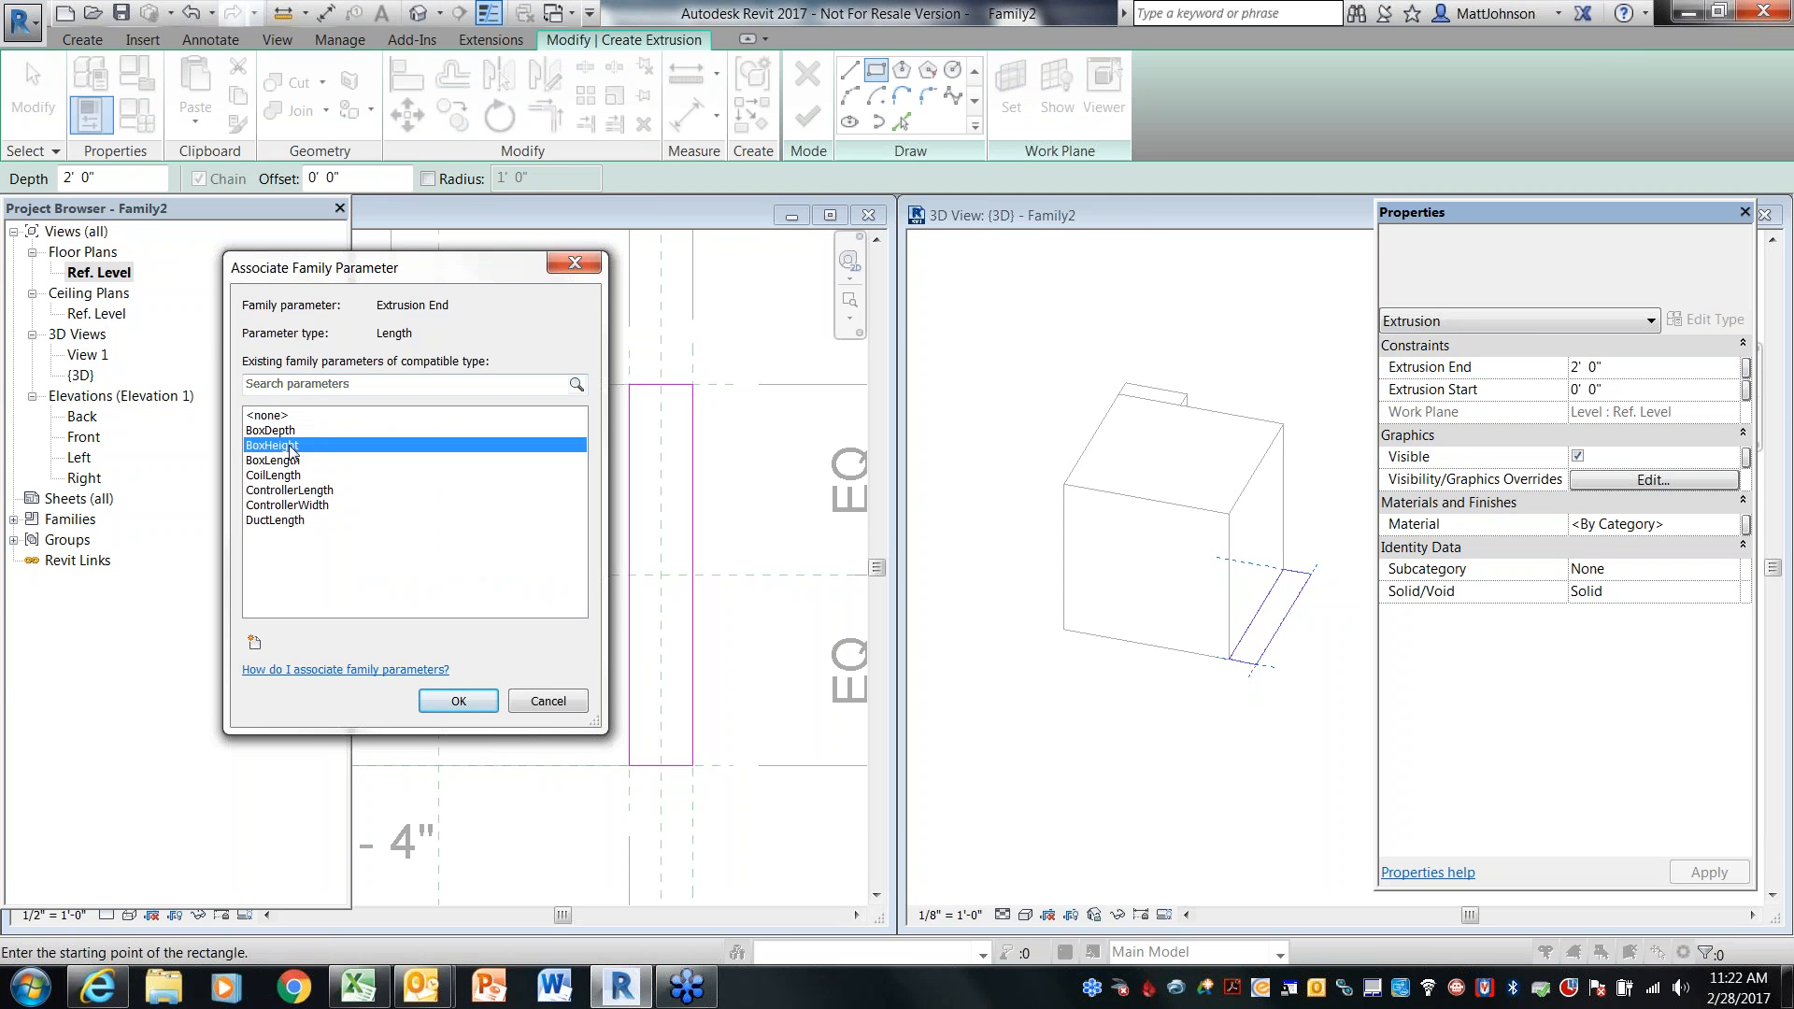
pyautogui.click(442, 712)
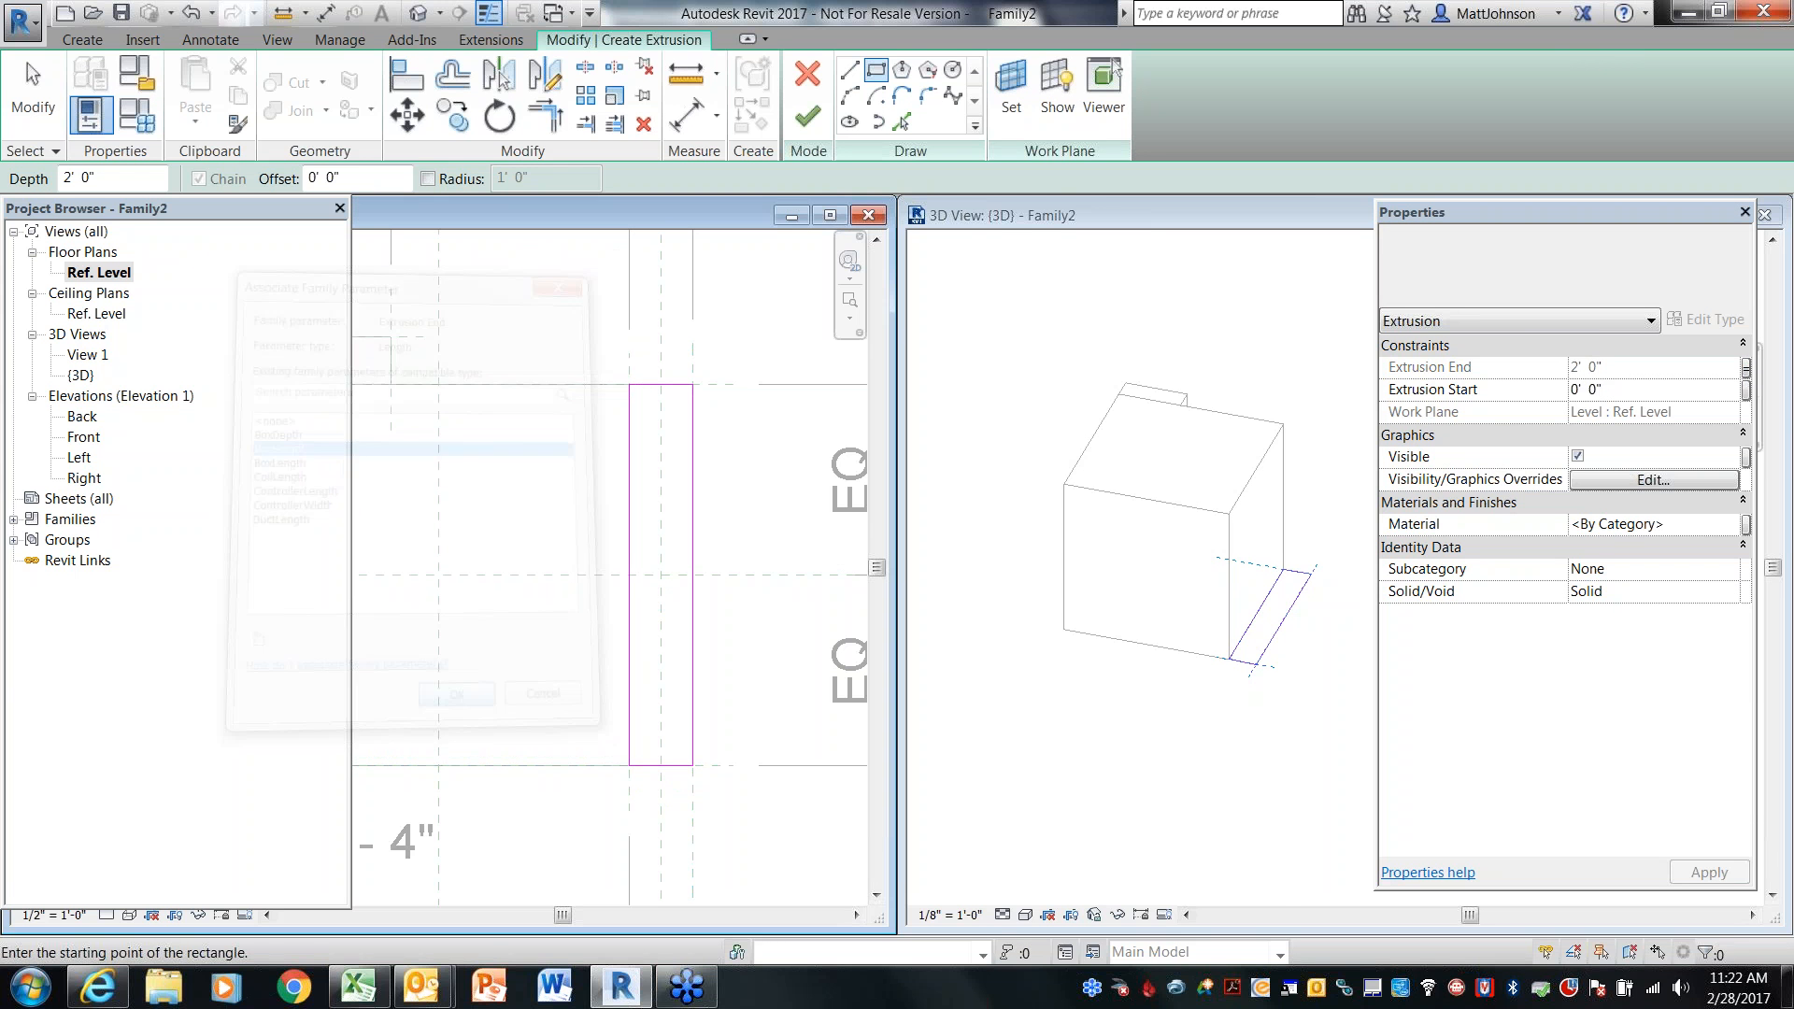
pyautogui.click(809, 118)
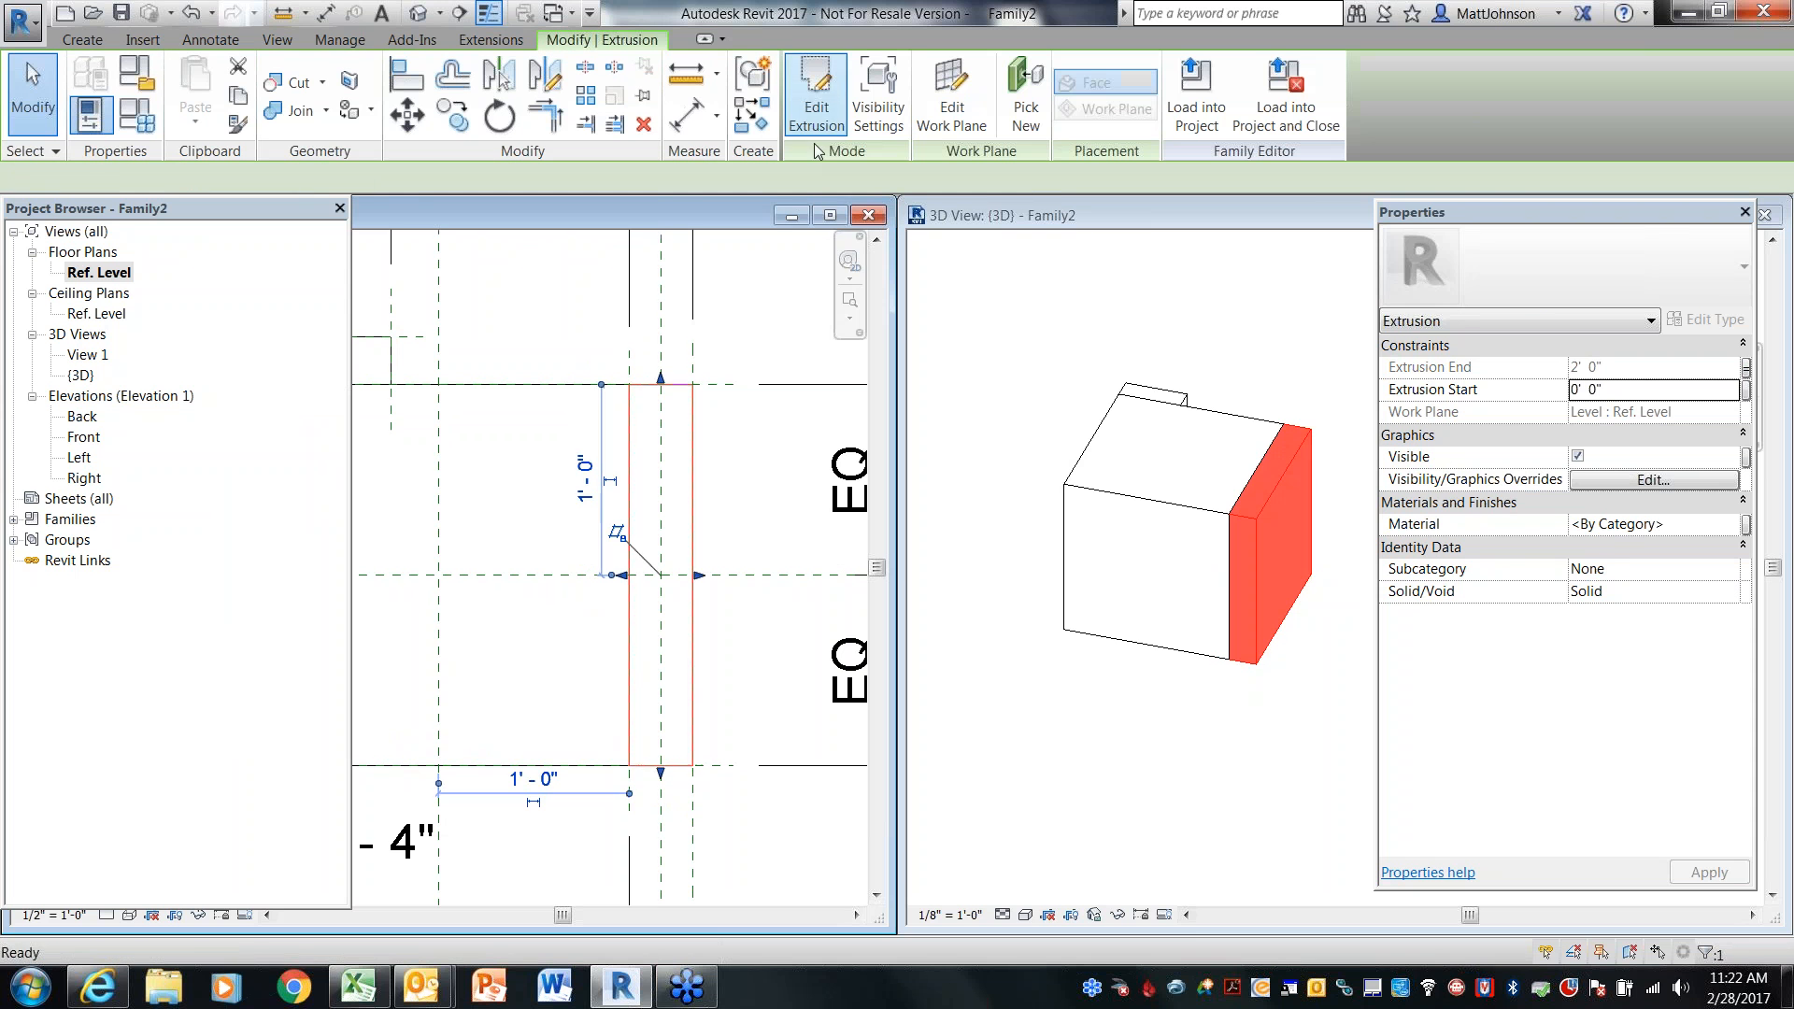
# Display the active work plane in the 3D view
pyautogui.click(1084, 813)
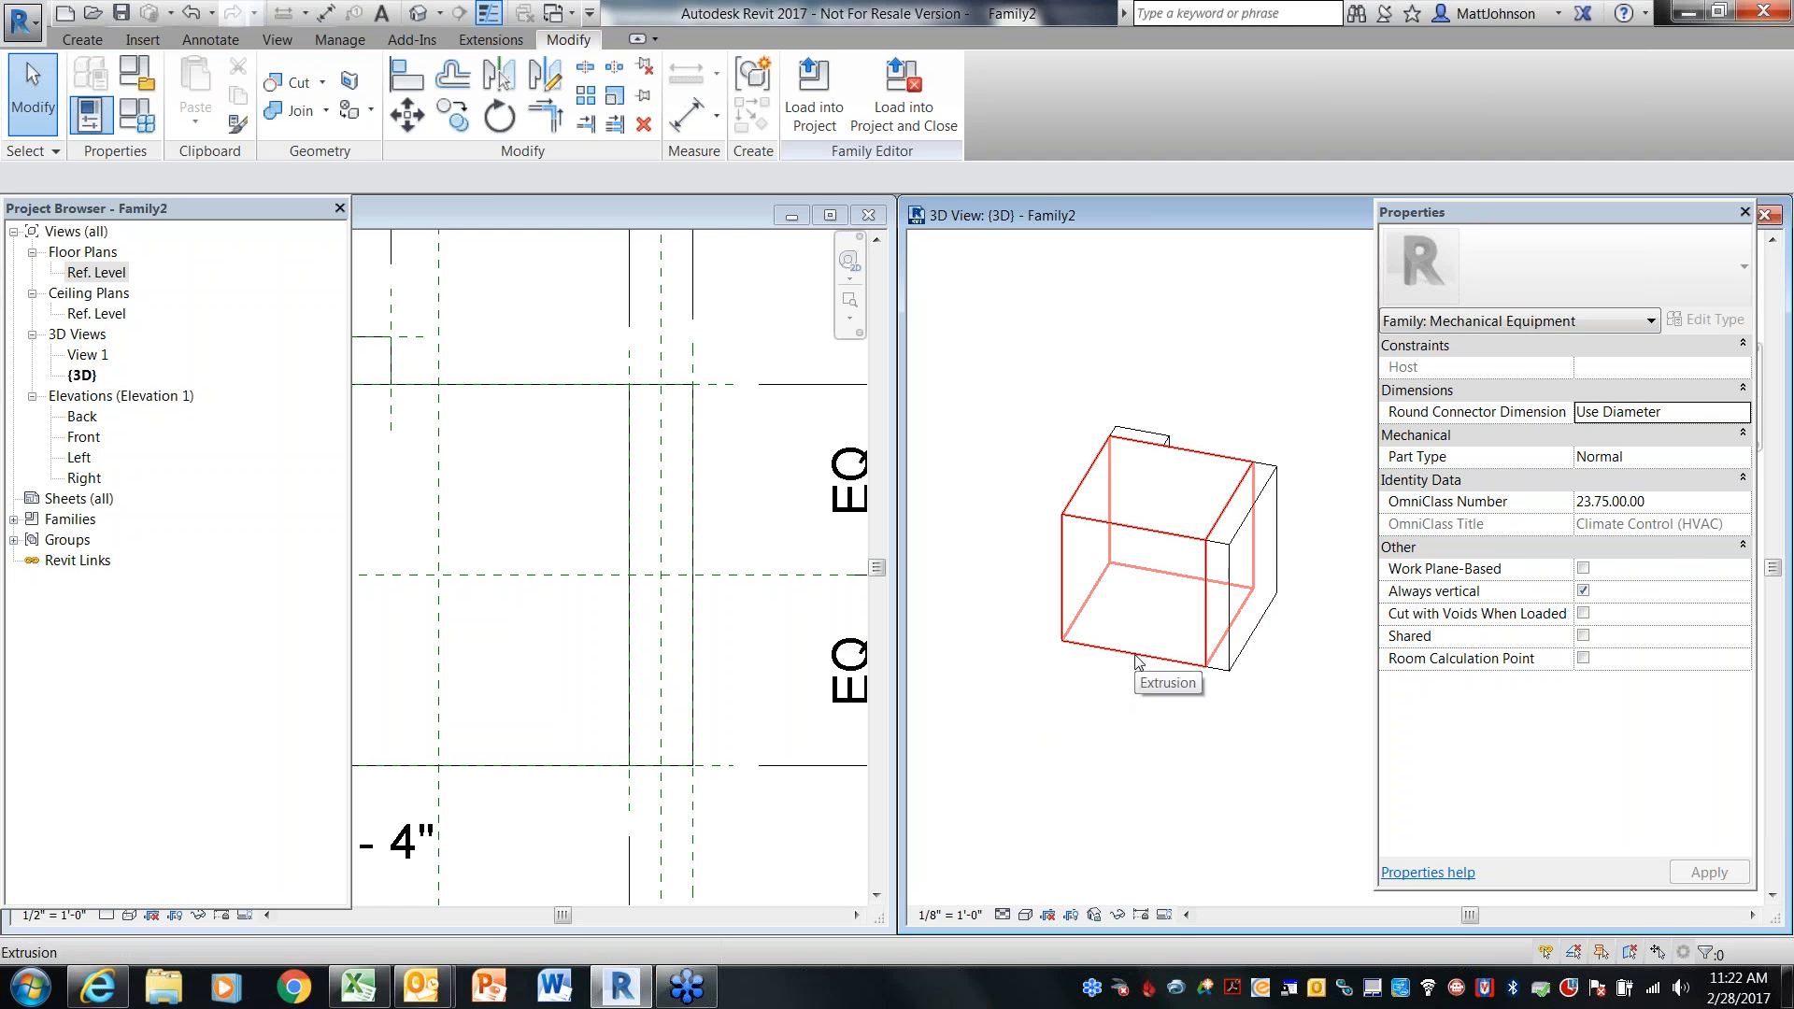
pyautogui.keyDown('shift'); pyautogui.moveTo(1158, 686); pyautogui.dragTo(1281, 737, button='middle'); pyautogui.keyUp('shift')
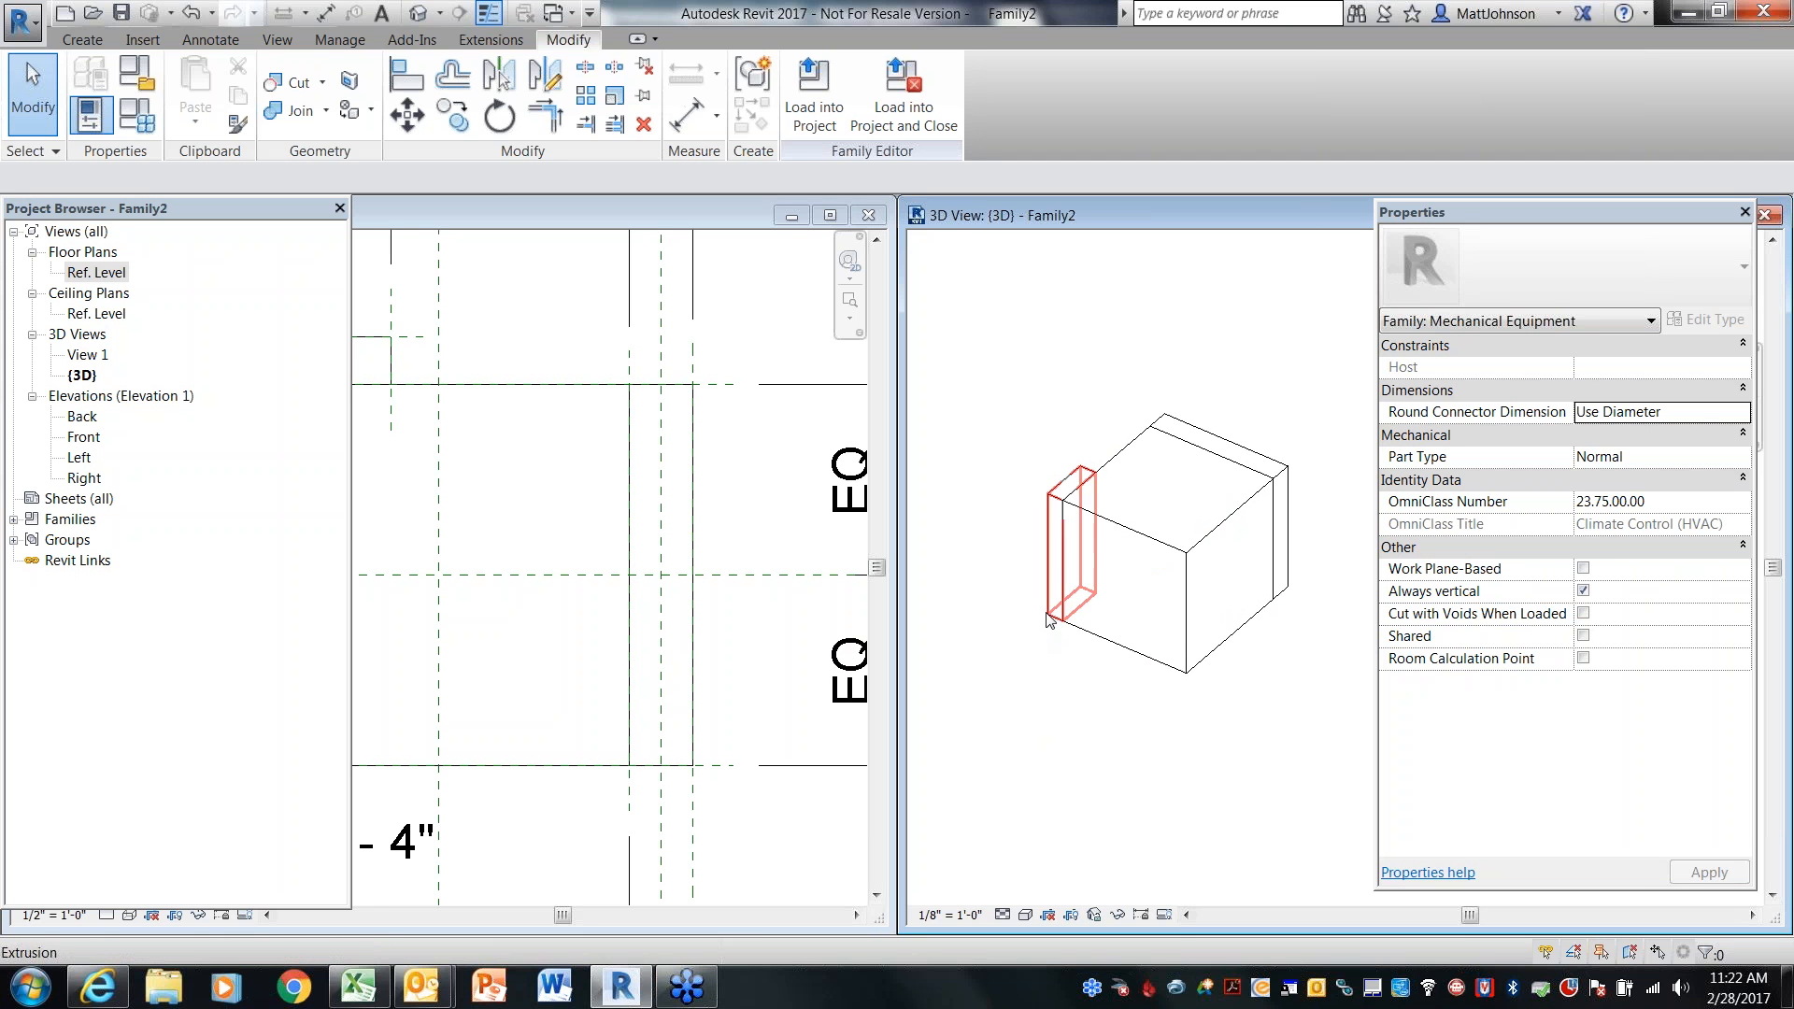
pyautogui.moveTo(1198, 733); pyautogui.dragTo(1151, 710, button='middle')
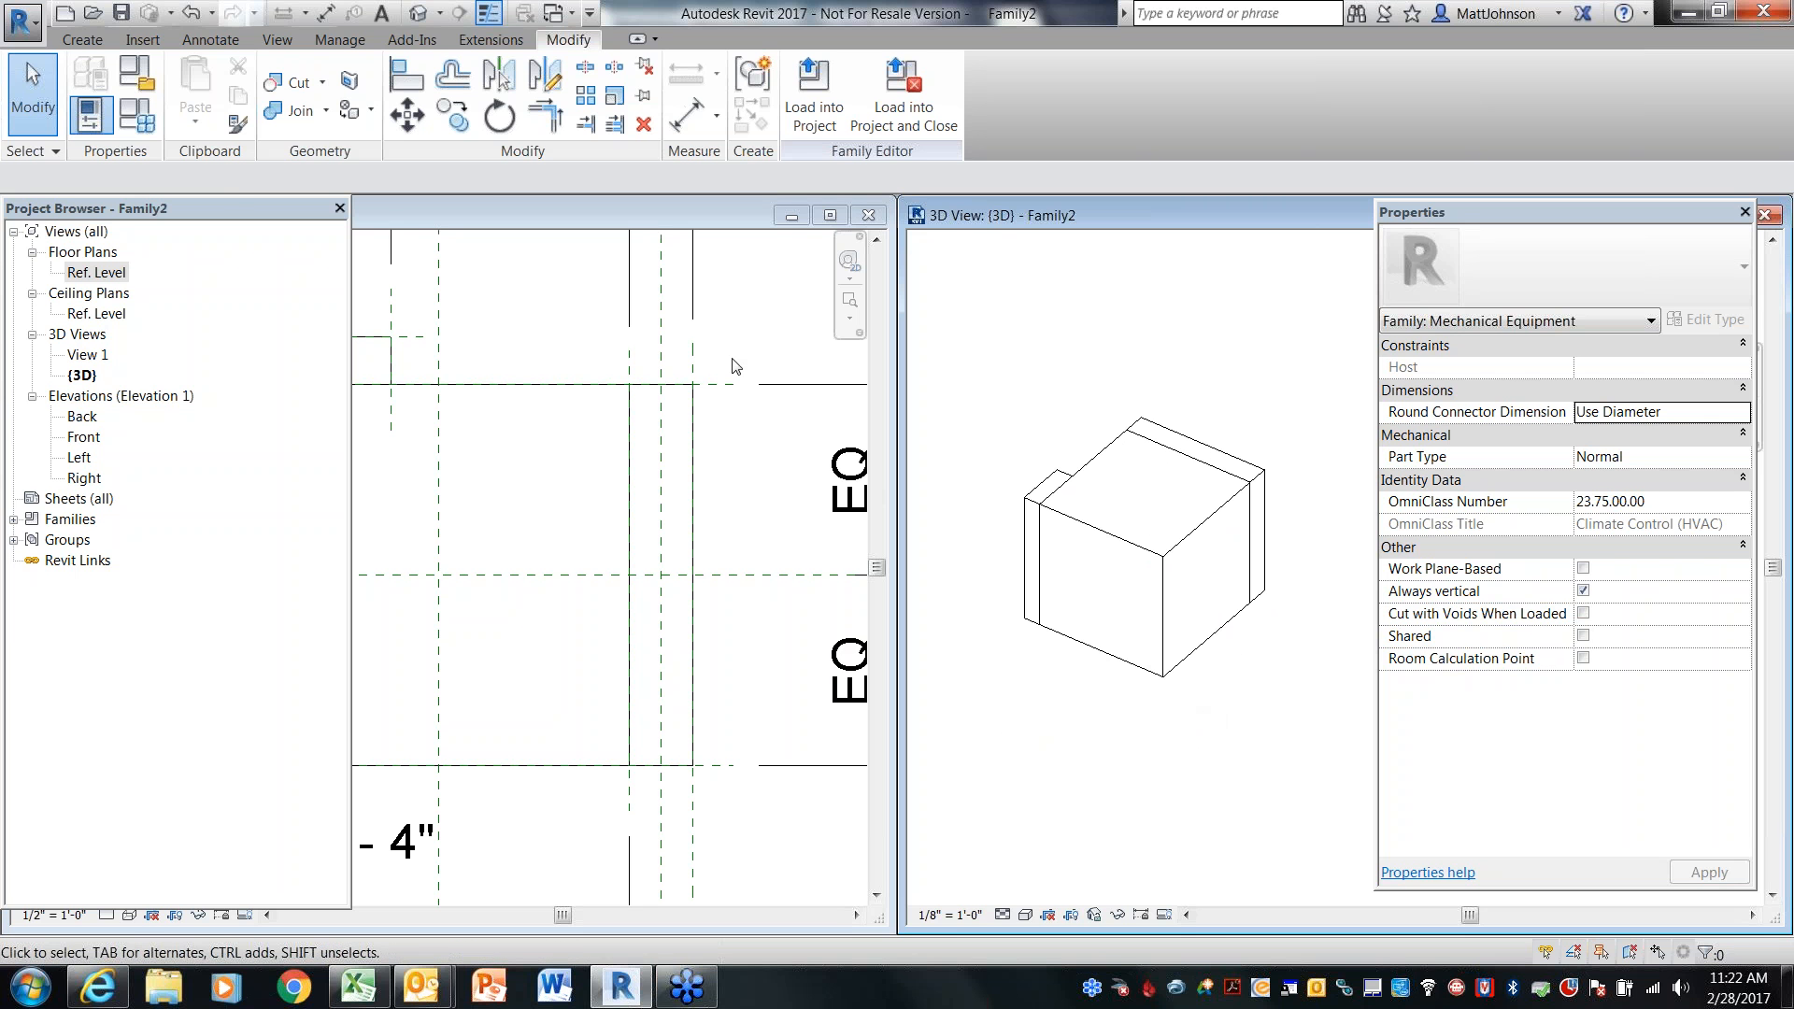
pyautogui.click(94, 41)
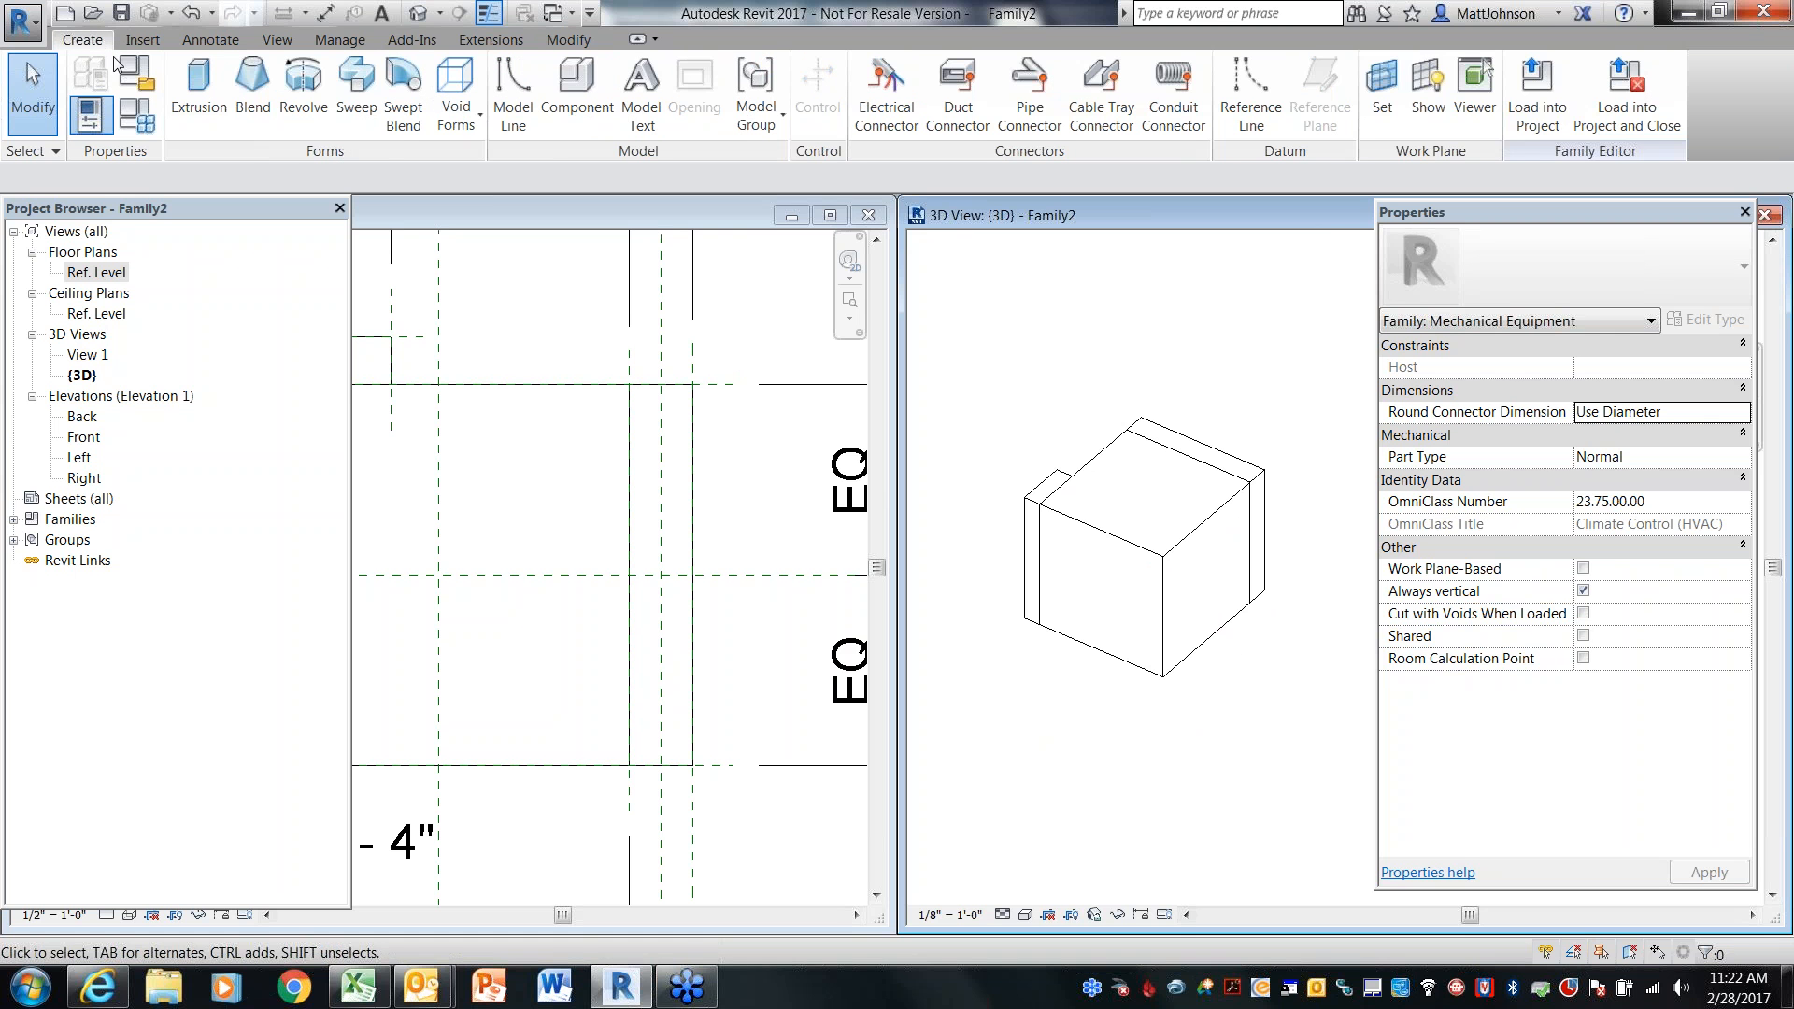
pyautogui.click(1430, 110)
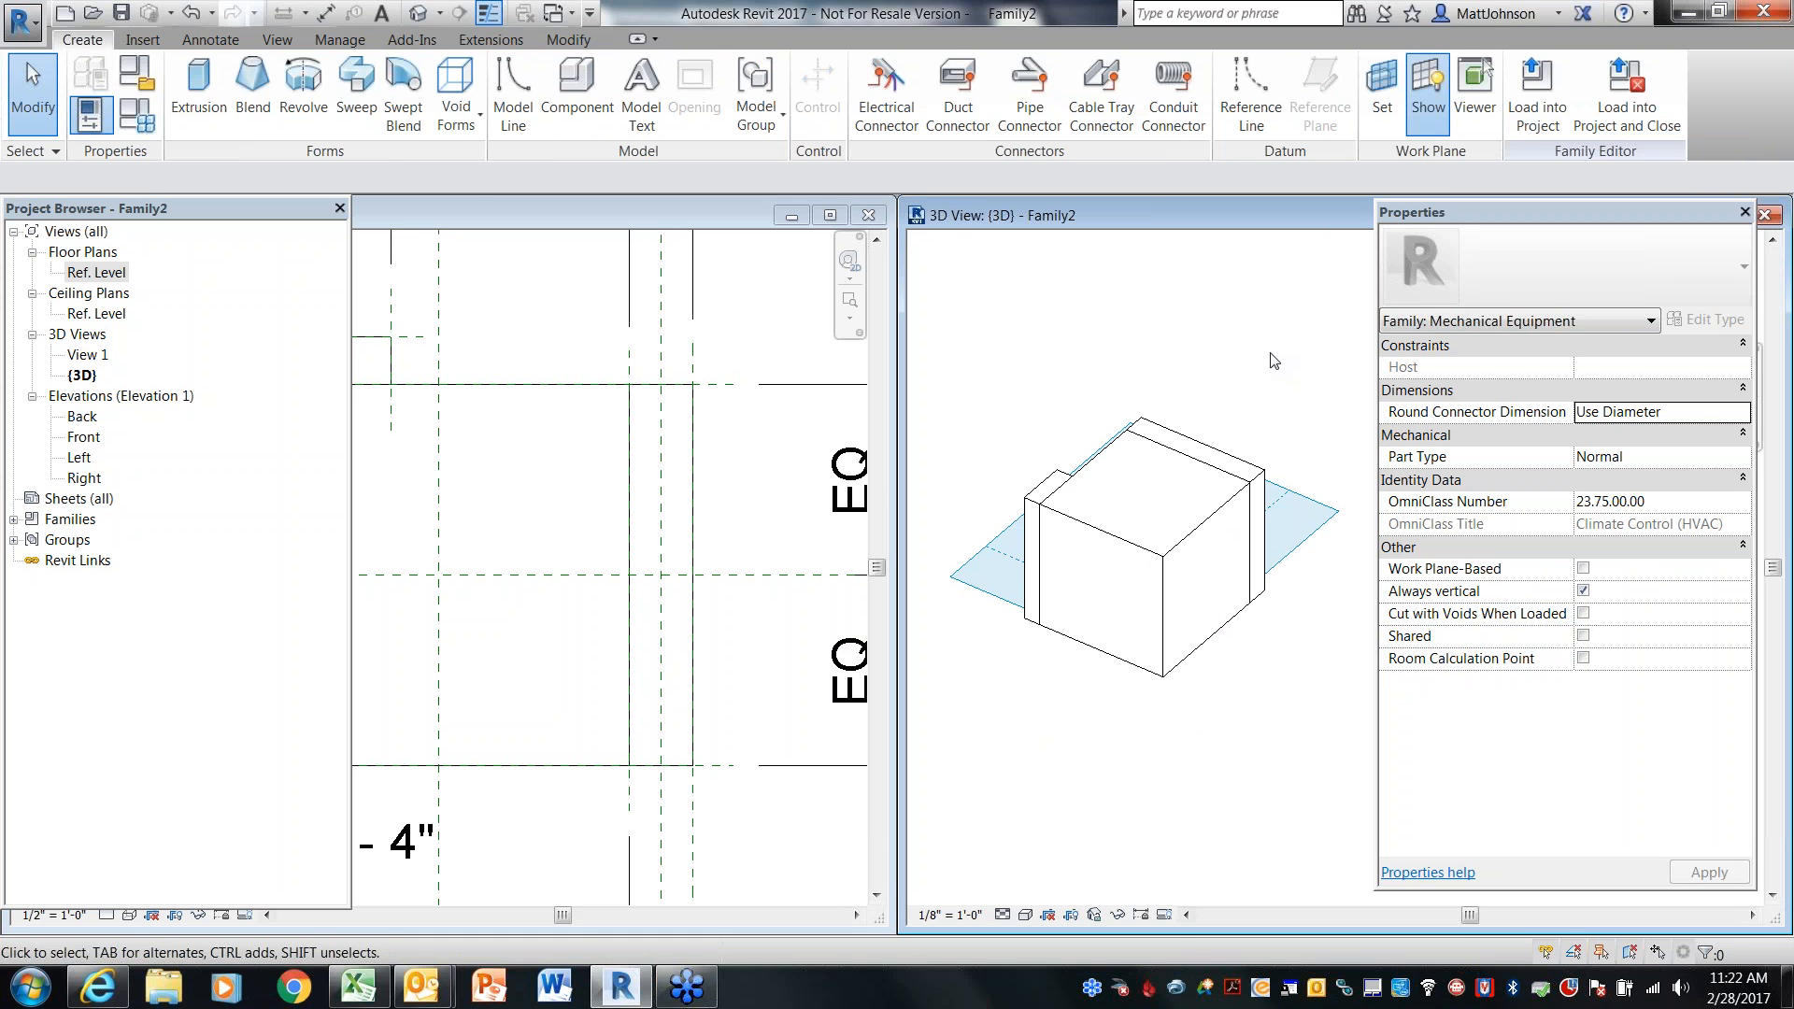
pyautogui.keyDown('shift'); pyautogui.moveTo(1211, 735); pyautogui.dragTo(1168, 401, button='middle'); pyautogui.keyUp('shift')
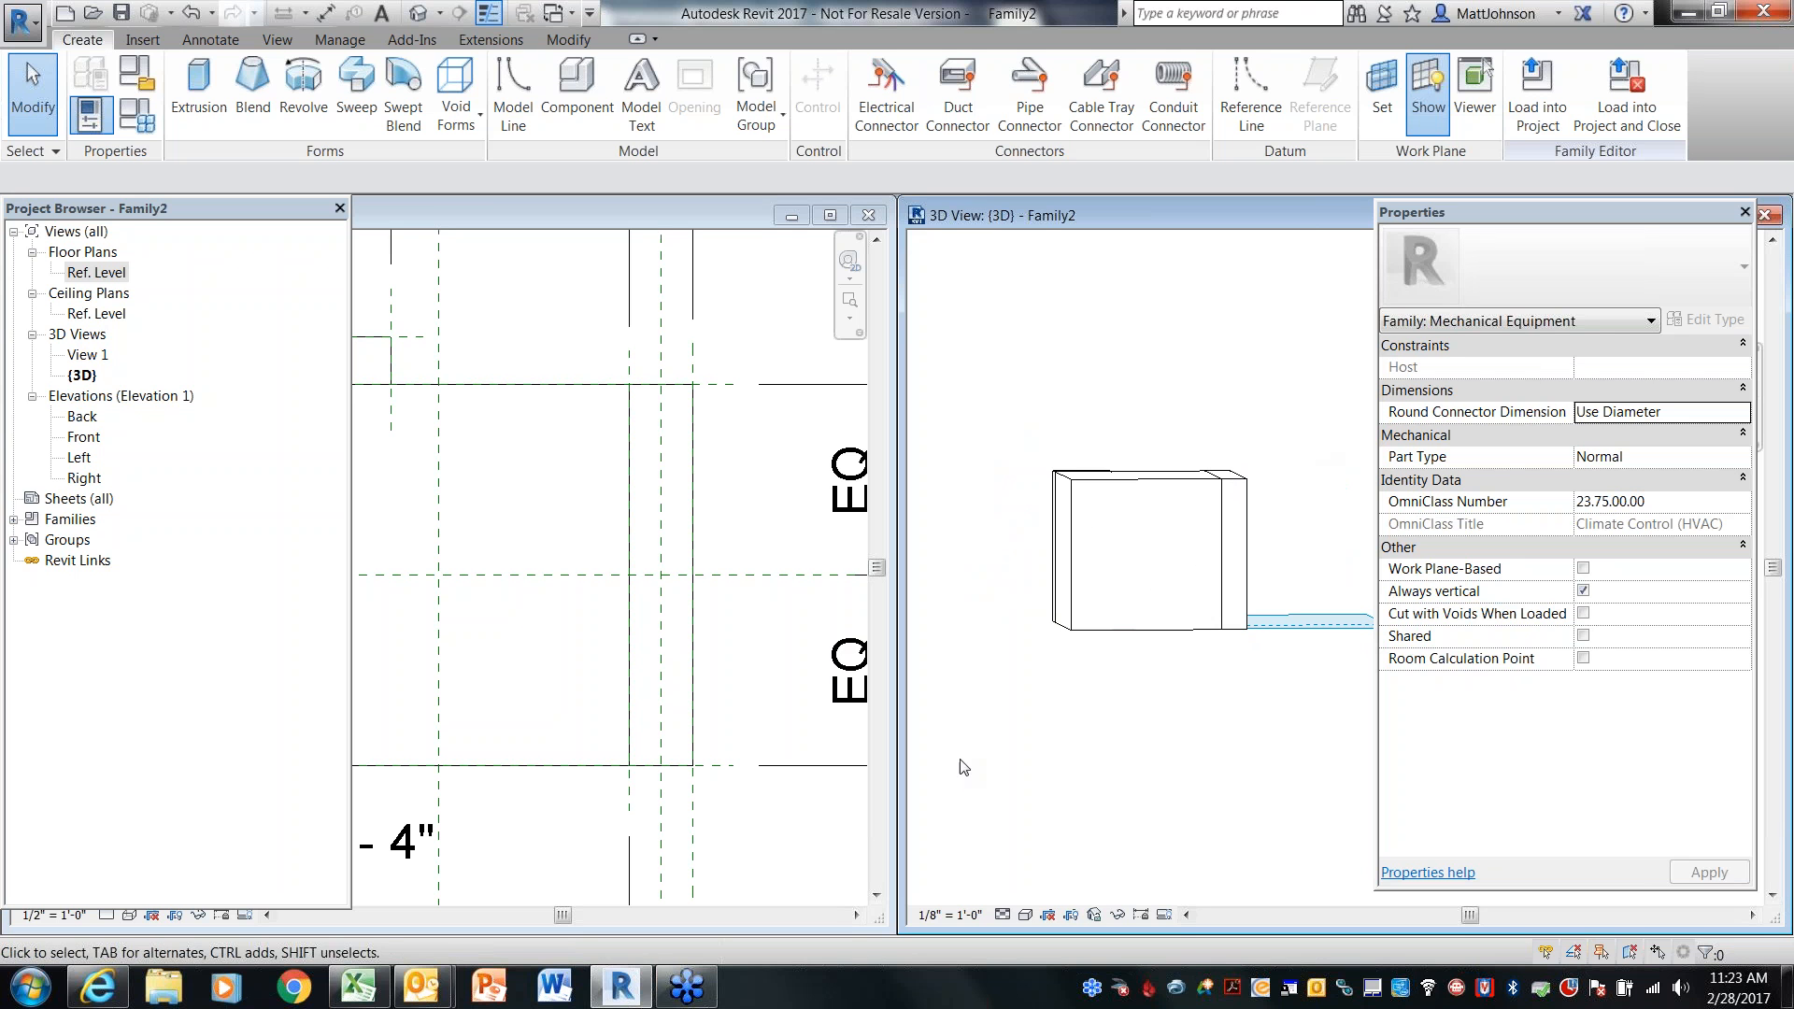
pyautogui.keyDown('shift'); pyautogui.moveTo(1054, 661); pyautogui.dragTo(1145, 773, button='middle'); pyautogui.keyUp('shift')
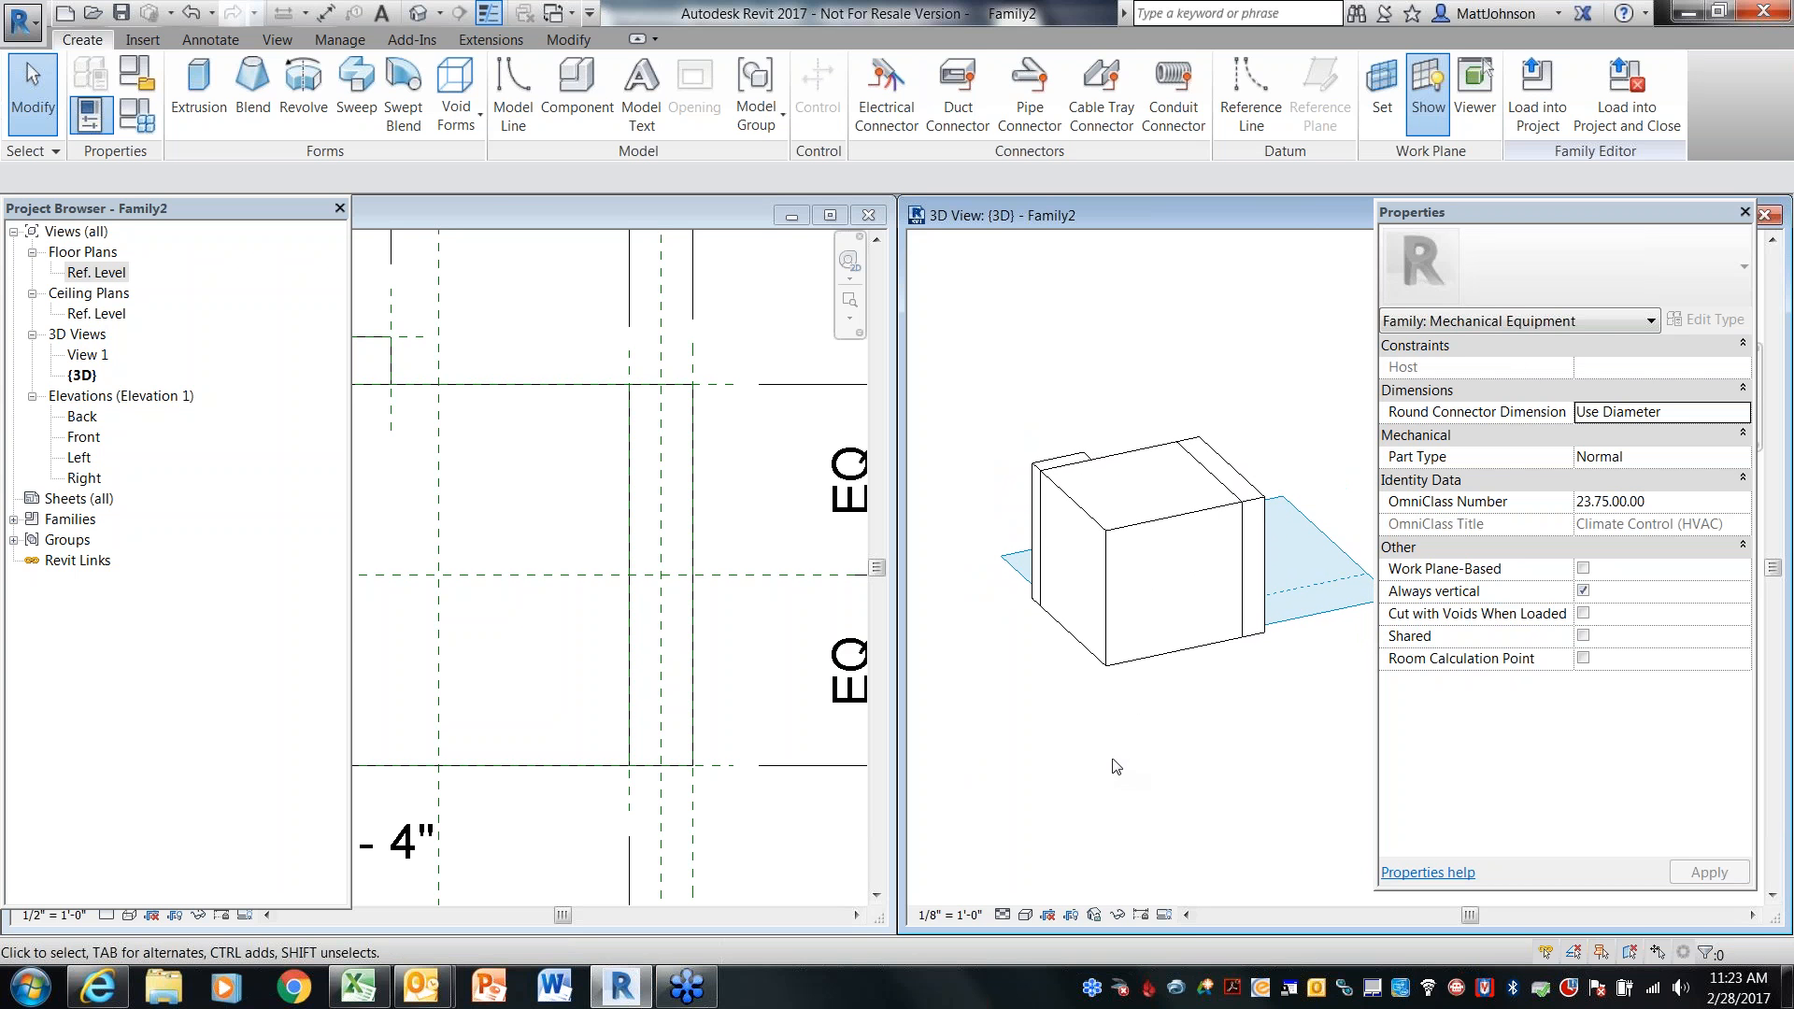
# Set the work plane to the BoxLeft reference plane
pyautogui.scroll(-4, 573, 330)
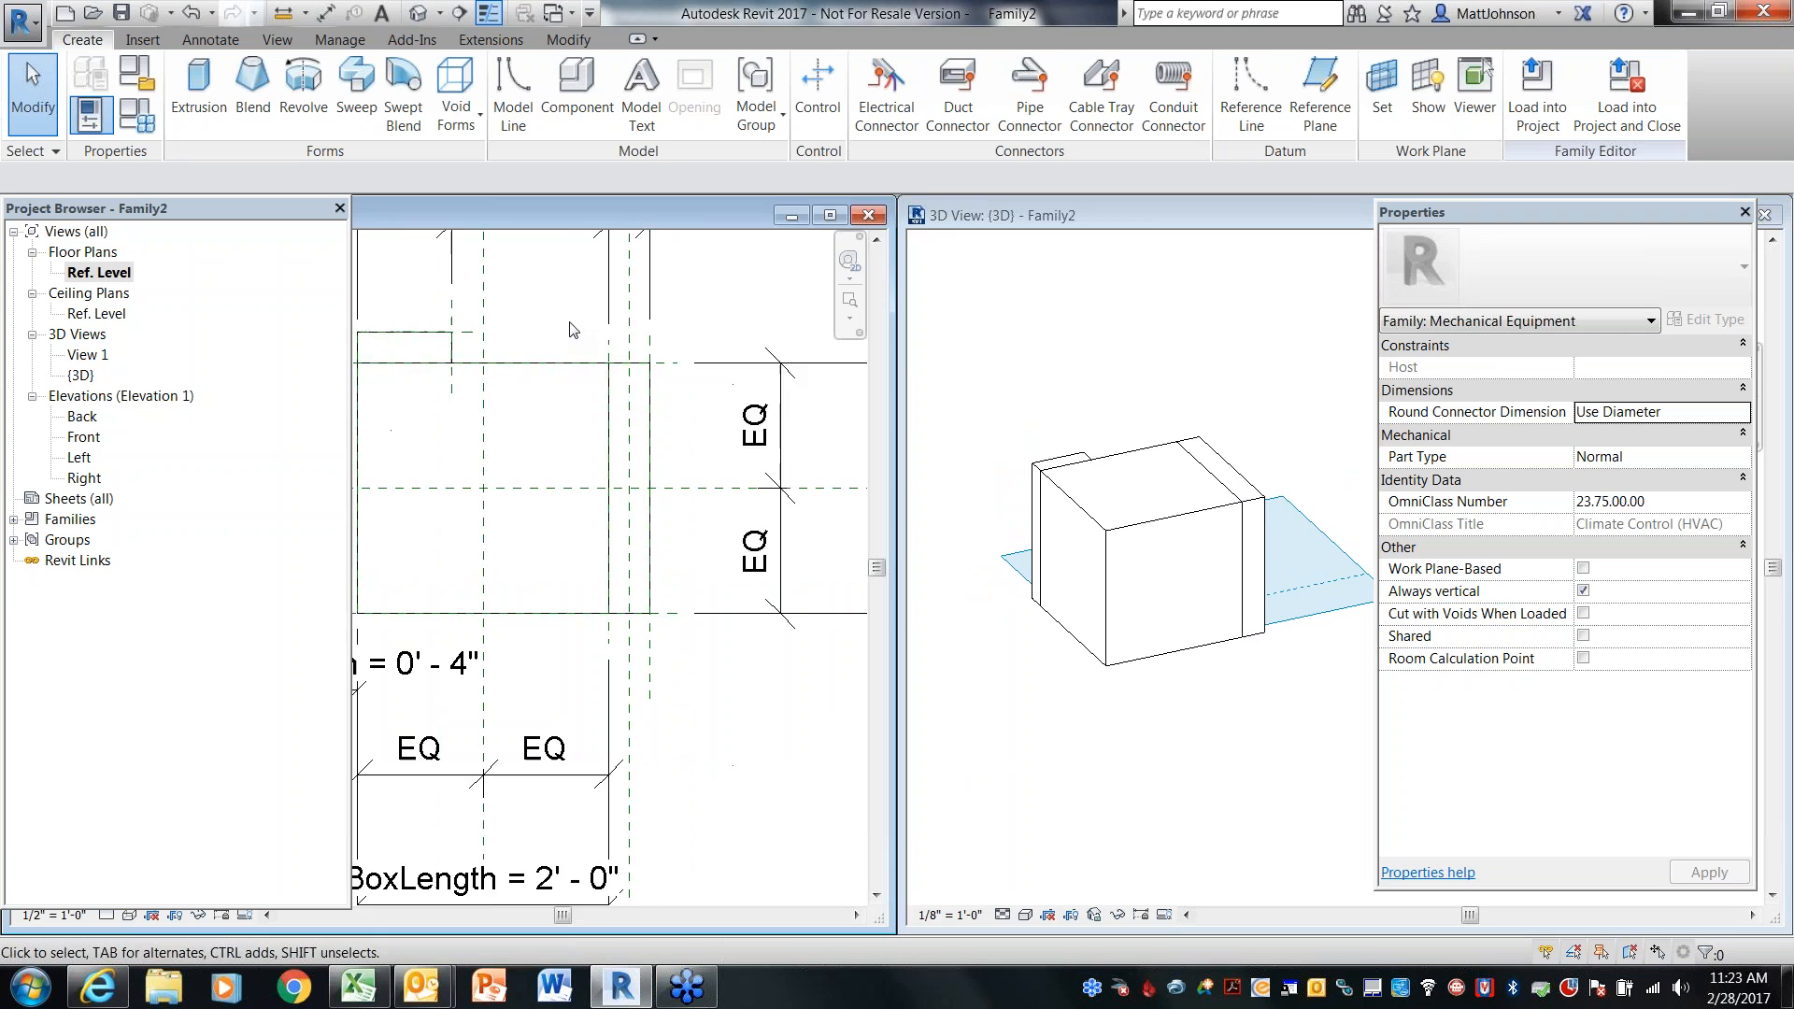
pyautogui.moveTo(573, 330); pyautogui.dragTo(652, 375, button='middle')
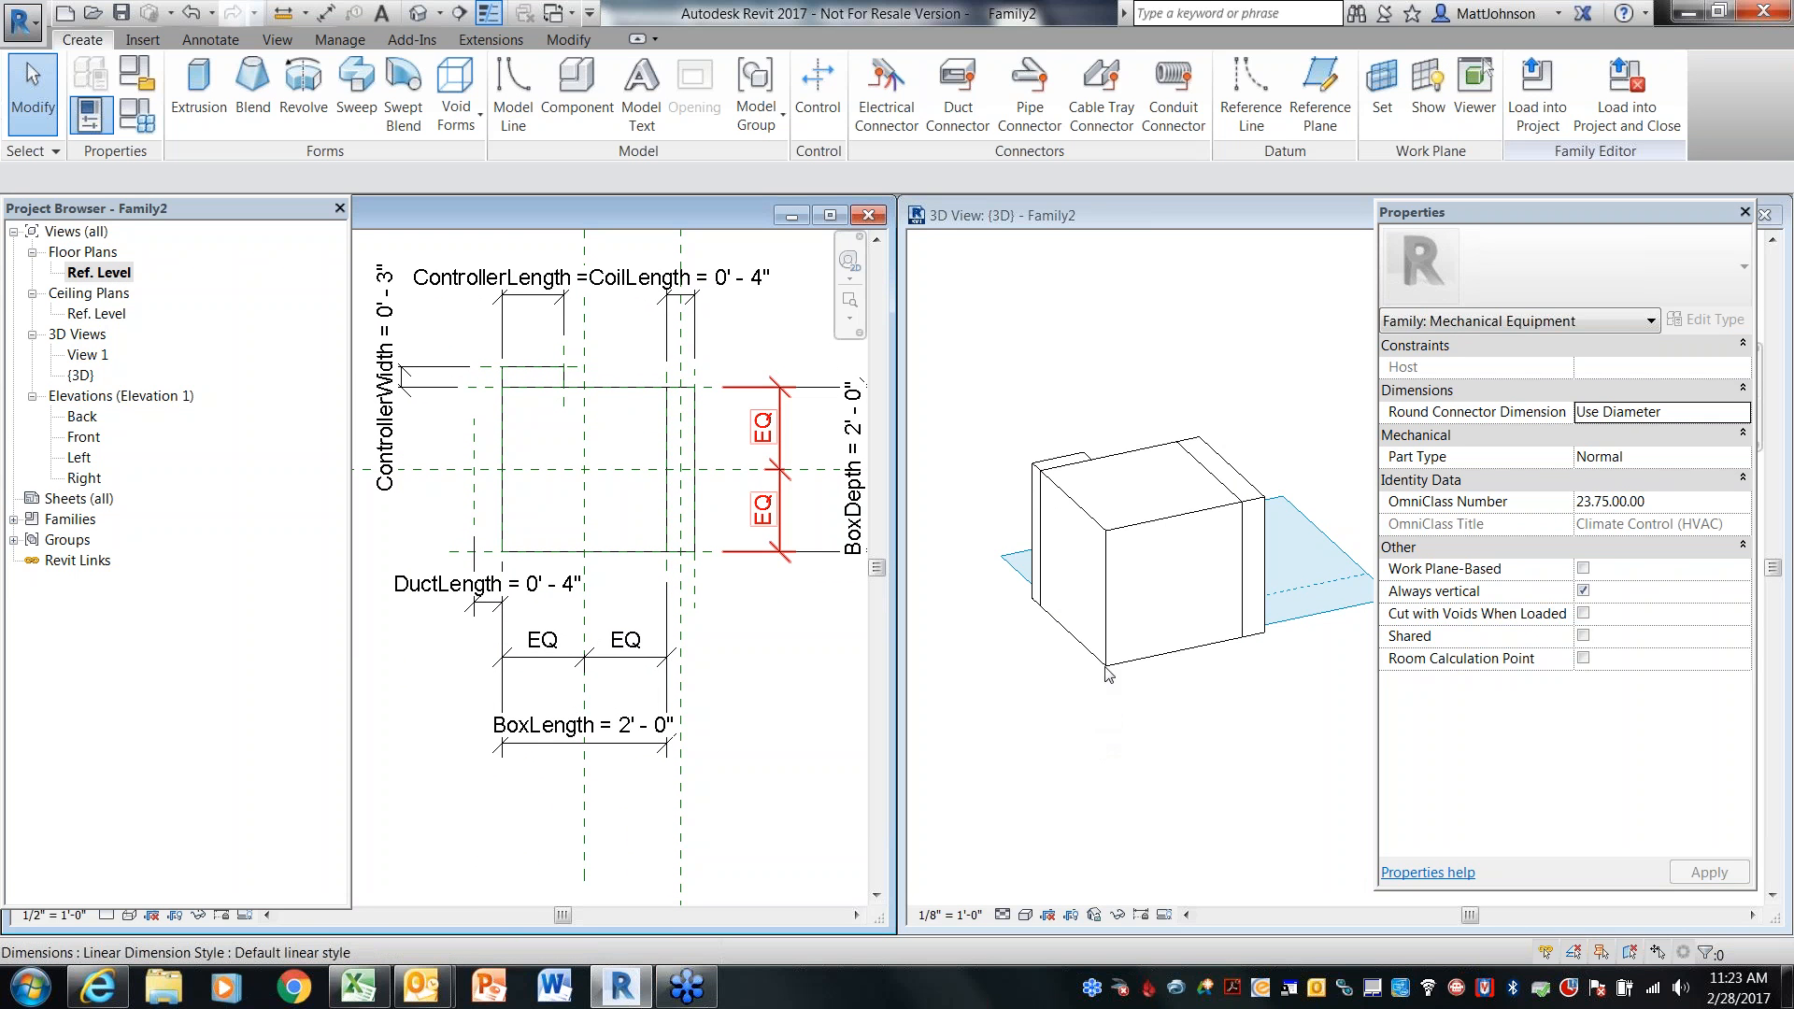
pyautogui.click(1102, 605)
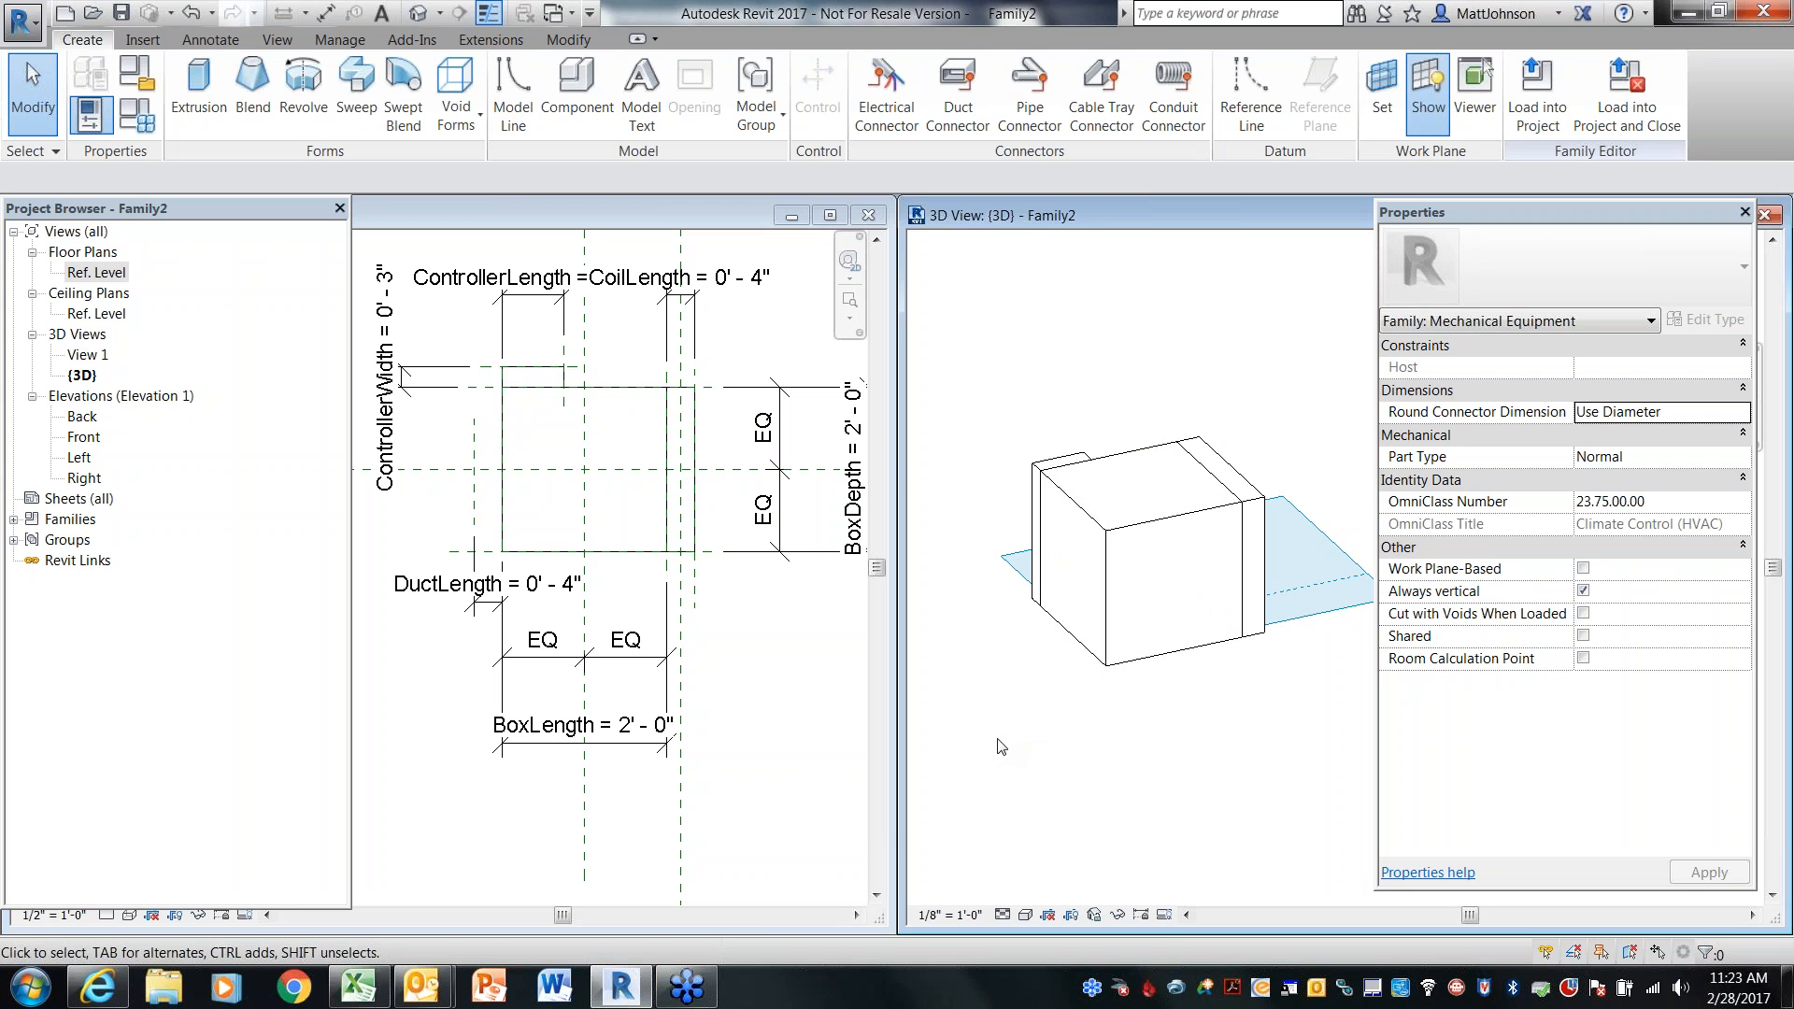
pyautogui.click(1383, 114)
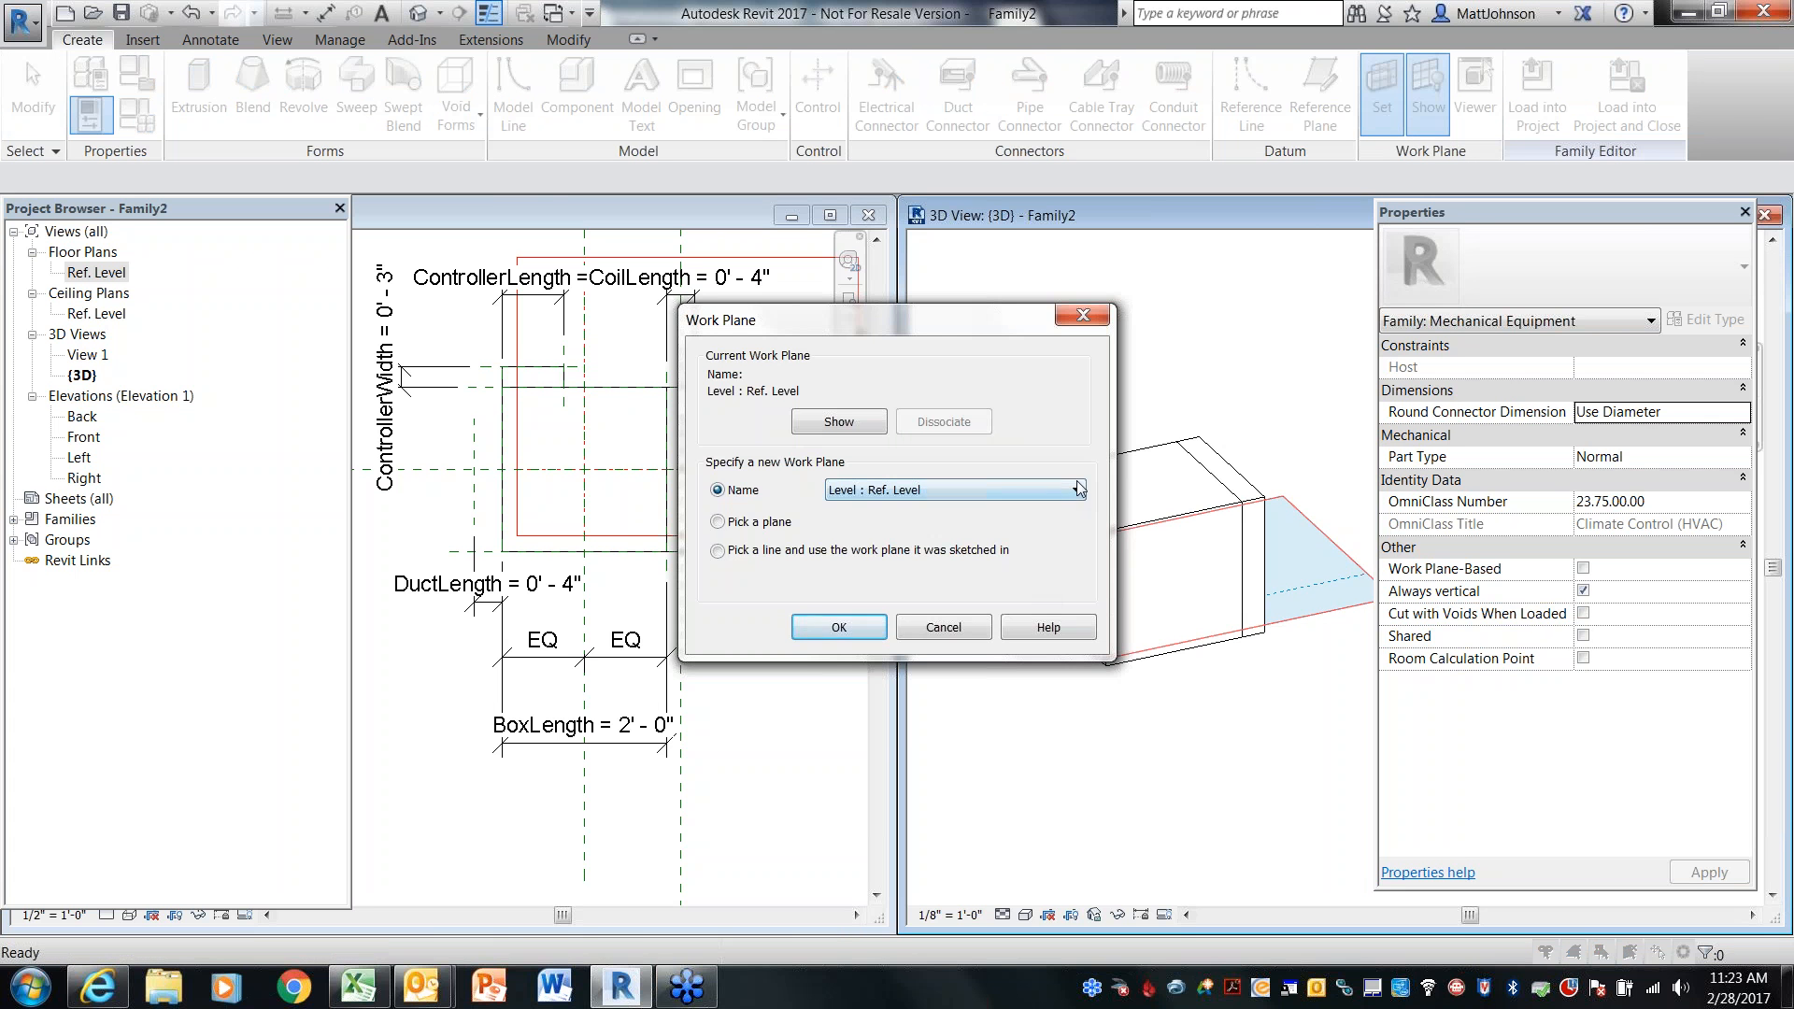
pyautogui.click(1076, 491)
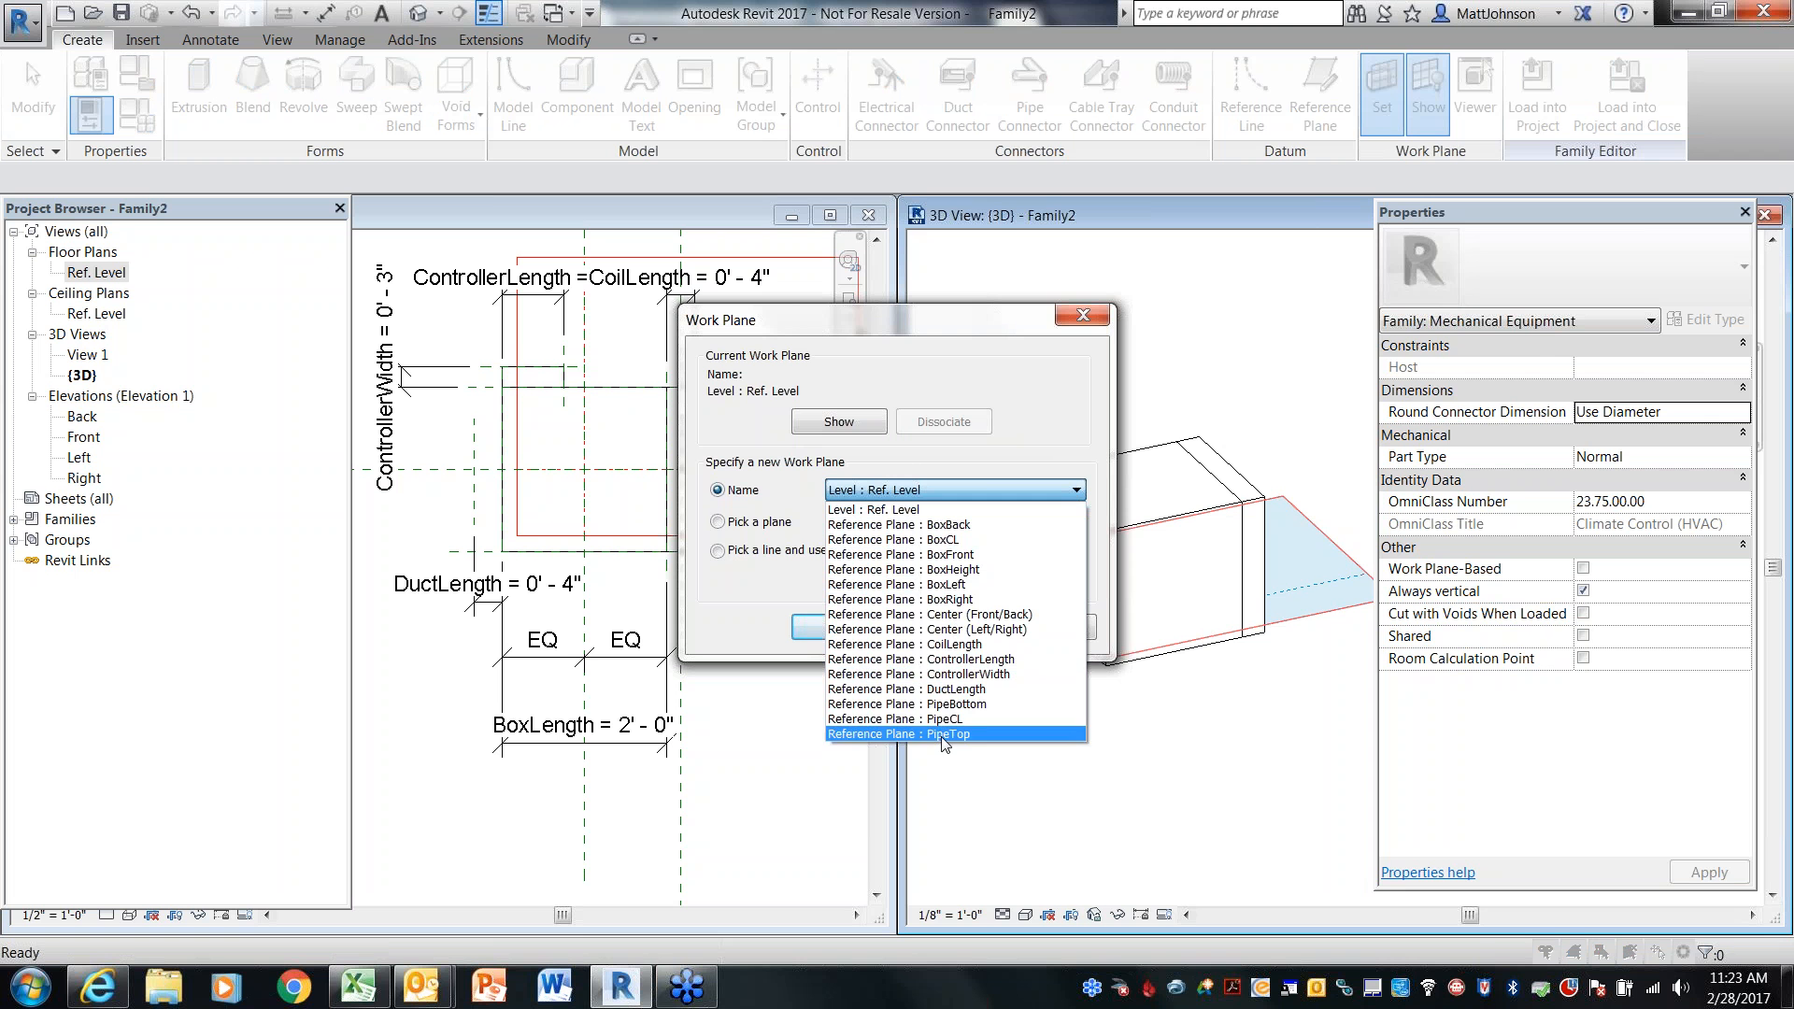
pyautogui.click(945, 585)
pyautogui.click(872, 639)
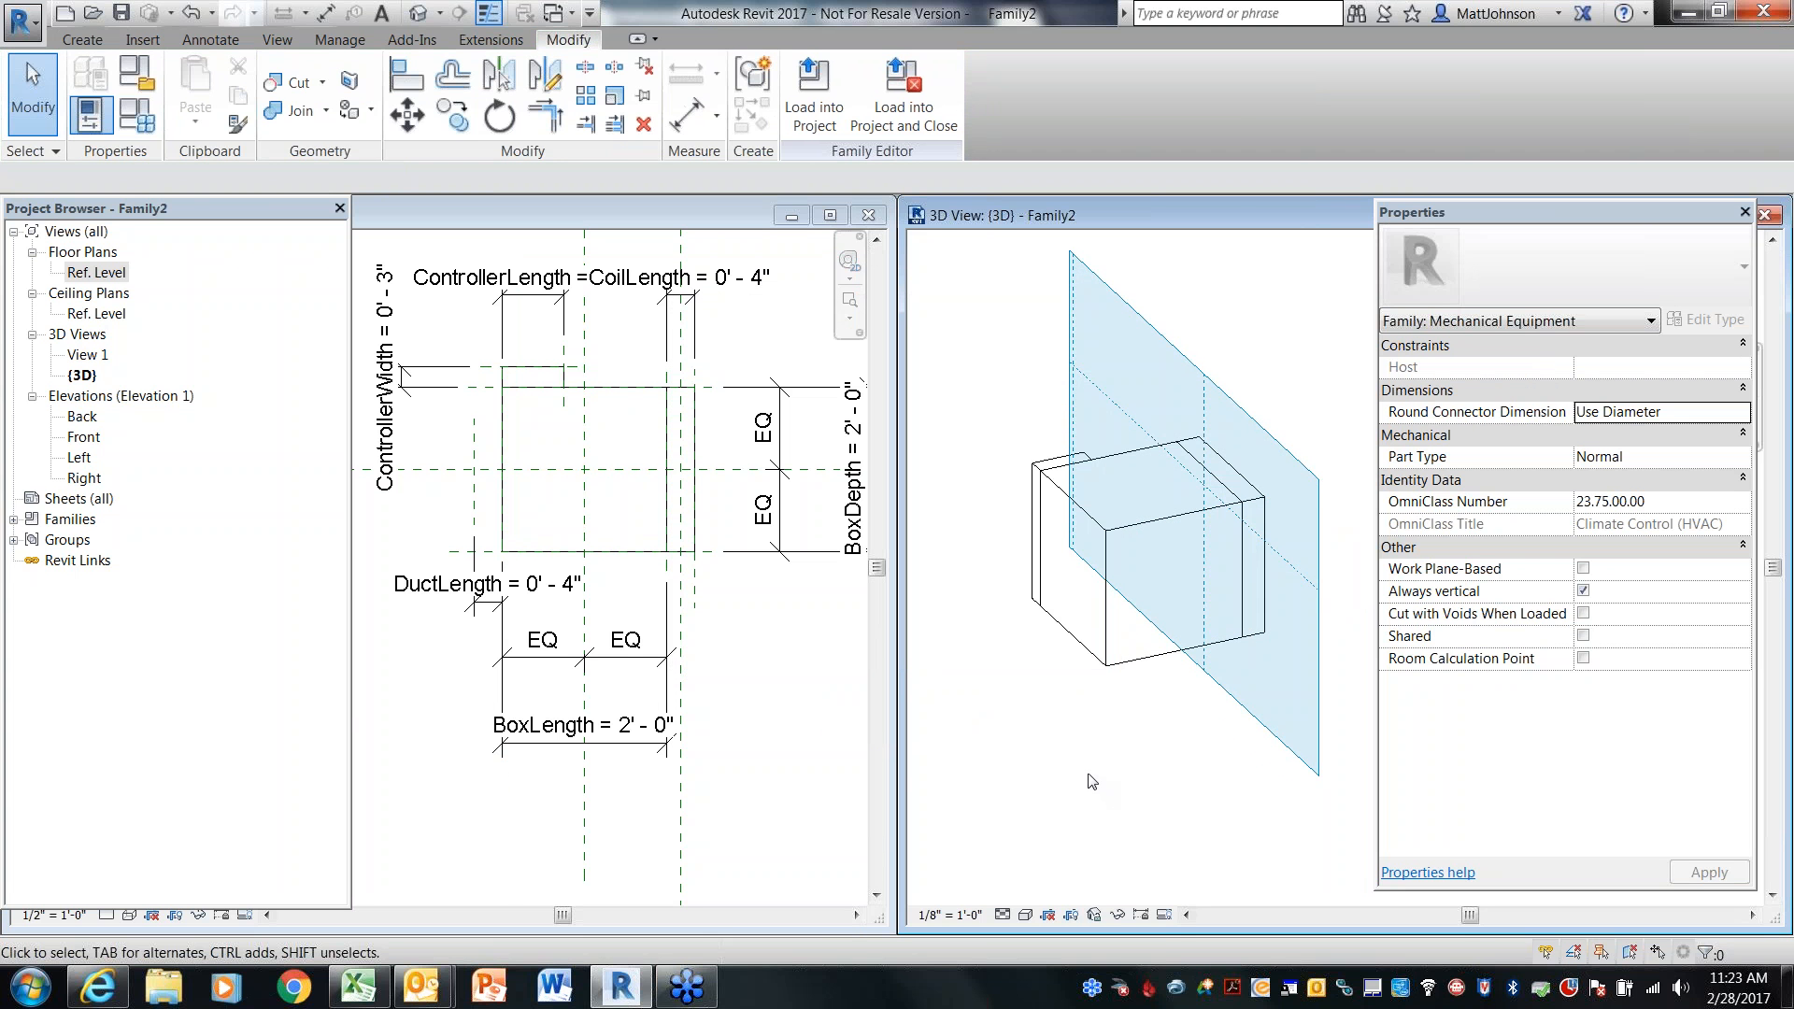
# Orbit the 3D view to examine where the new work plane sits relative to the box
pyautogui.keyDown('shift'); pyautogui.moveTo(1089, 778); pyautogui.dragTo(1205, 727, button='middle'); pyautogui.keyUp('shift')
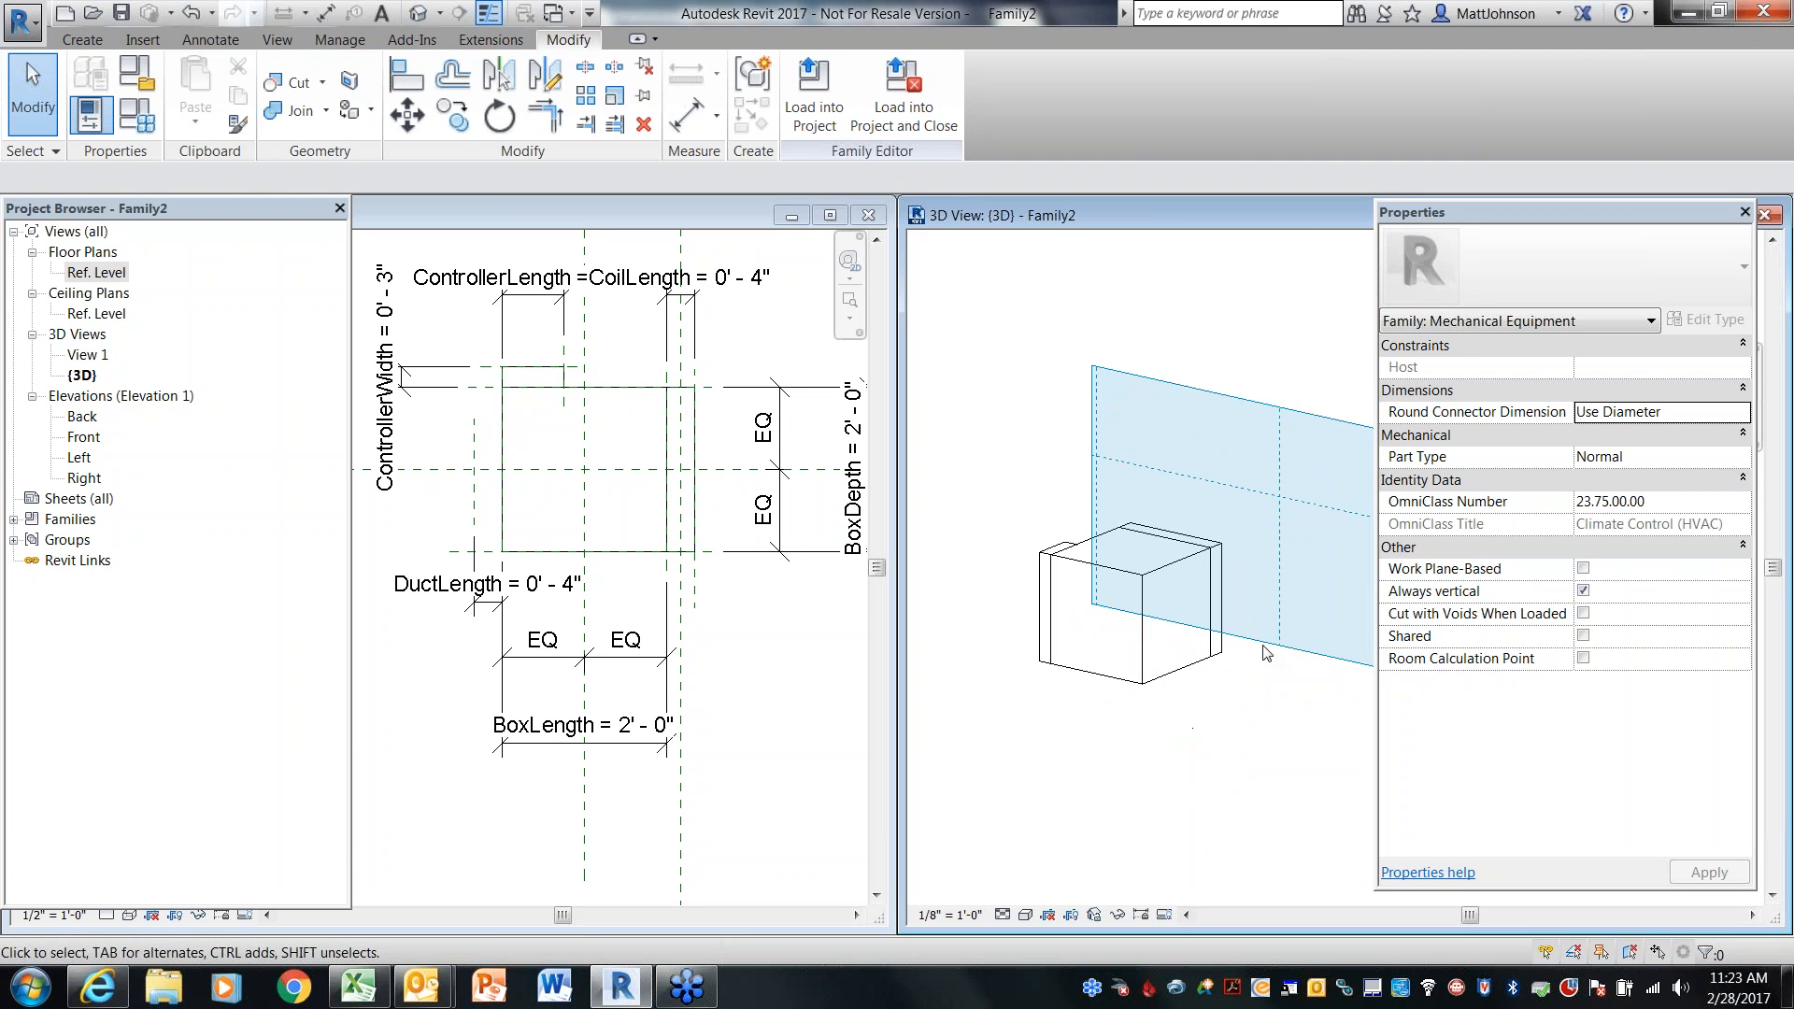
pyautogui.click(1266, 645)
pyautogui.moveTo(1266, 643); pyautogui.dragTo(1268, 778)
pyautogui.moveTo(1091, 552); pyautogui.dragTo(970, 553)
pyautogui.click(1126, 793)
pyautogui.keyDown('shift'); pyautogui.moveTo(1126, 792); pyautogui.dragTo(928, 785, button='middle'); pyautogui.keyUp('shift')
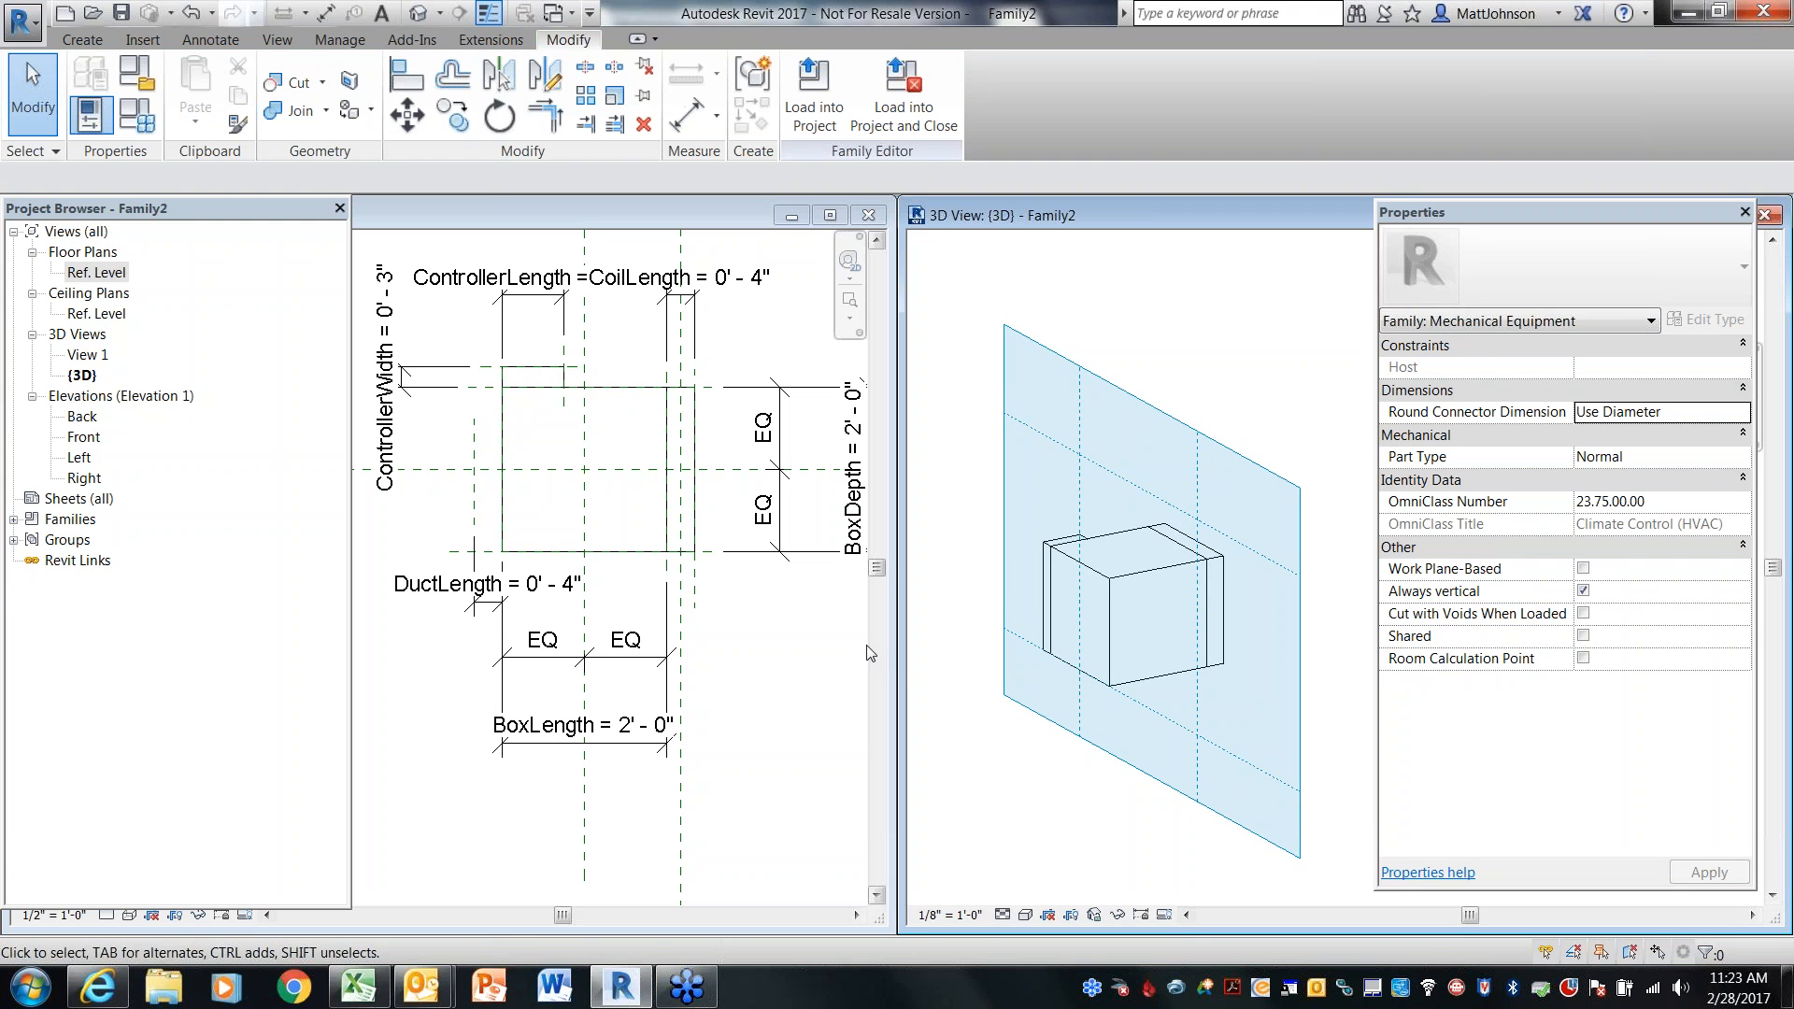
pyautogui.click(773, 649)
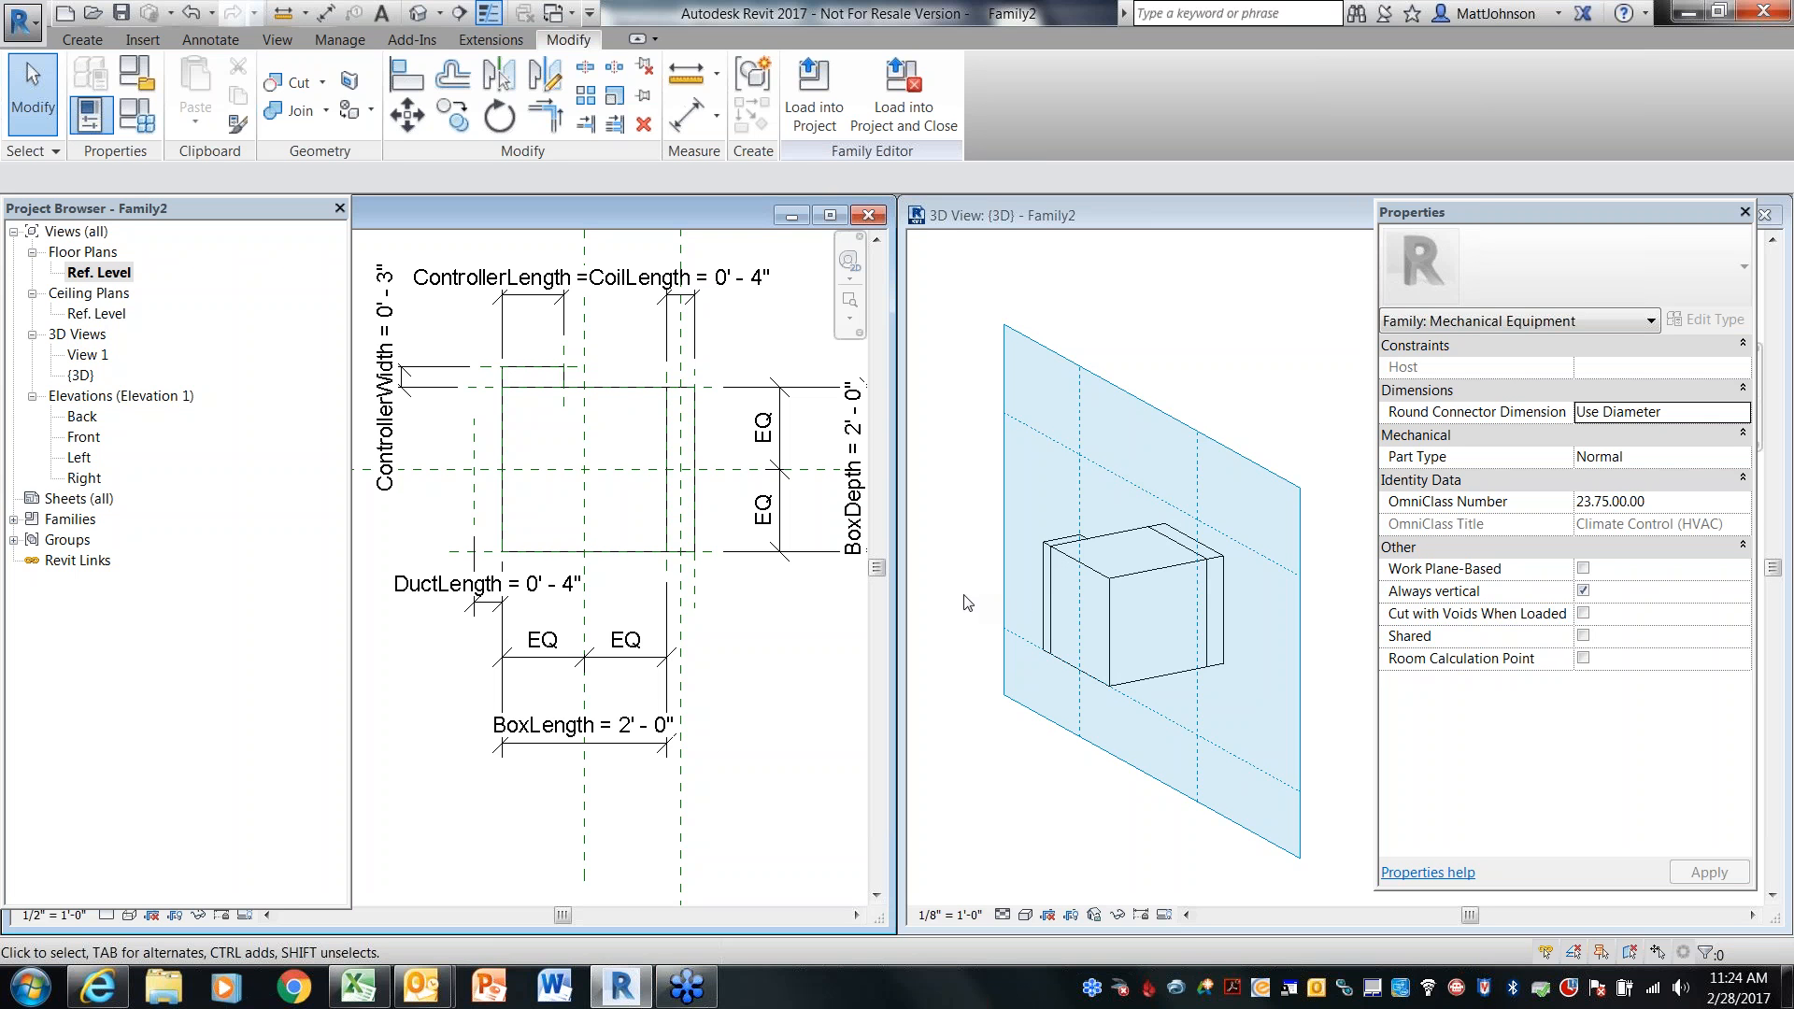
# Open the Left elevation and extrude a circle of about 6" radius at the box centre, associating Extrusion End with DuctLength
pyautogui.doubleClick(81, 457)
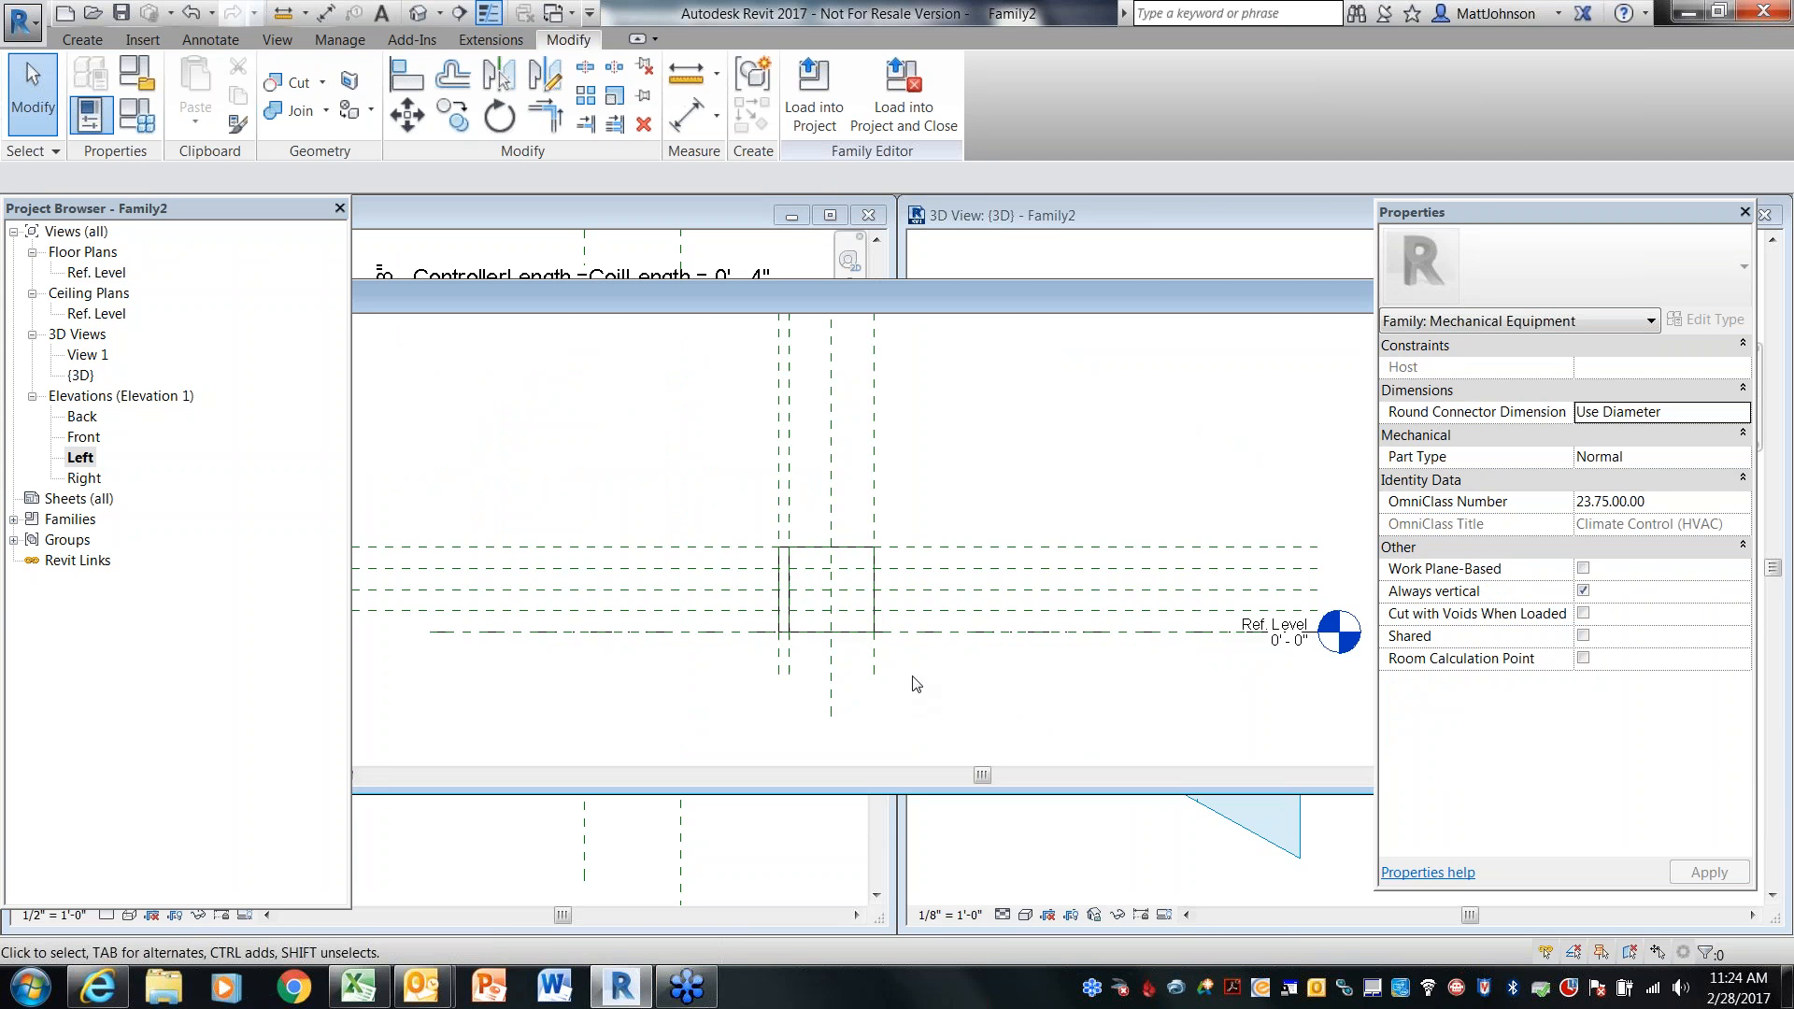
pyautogui.scroll(3, 915, 670)
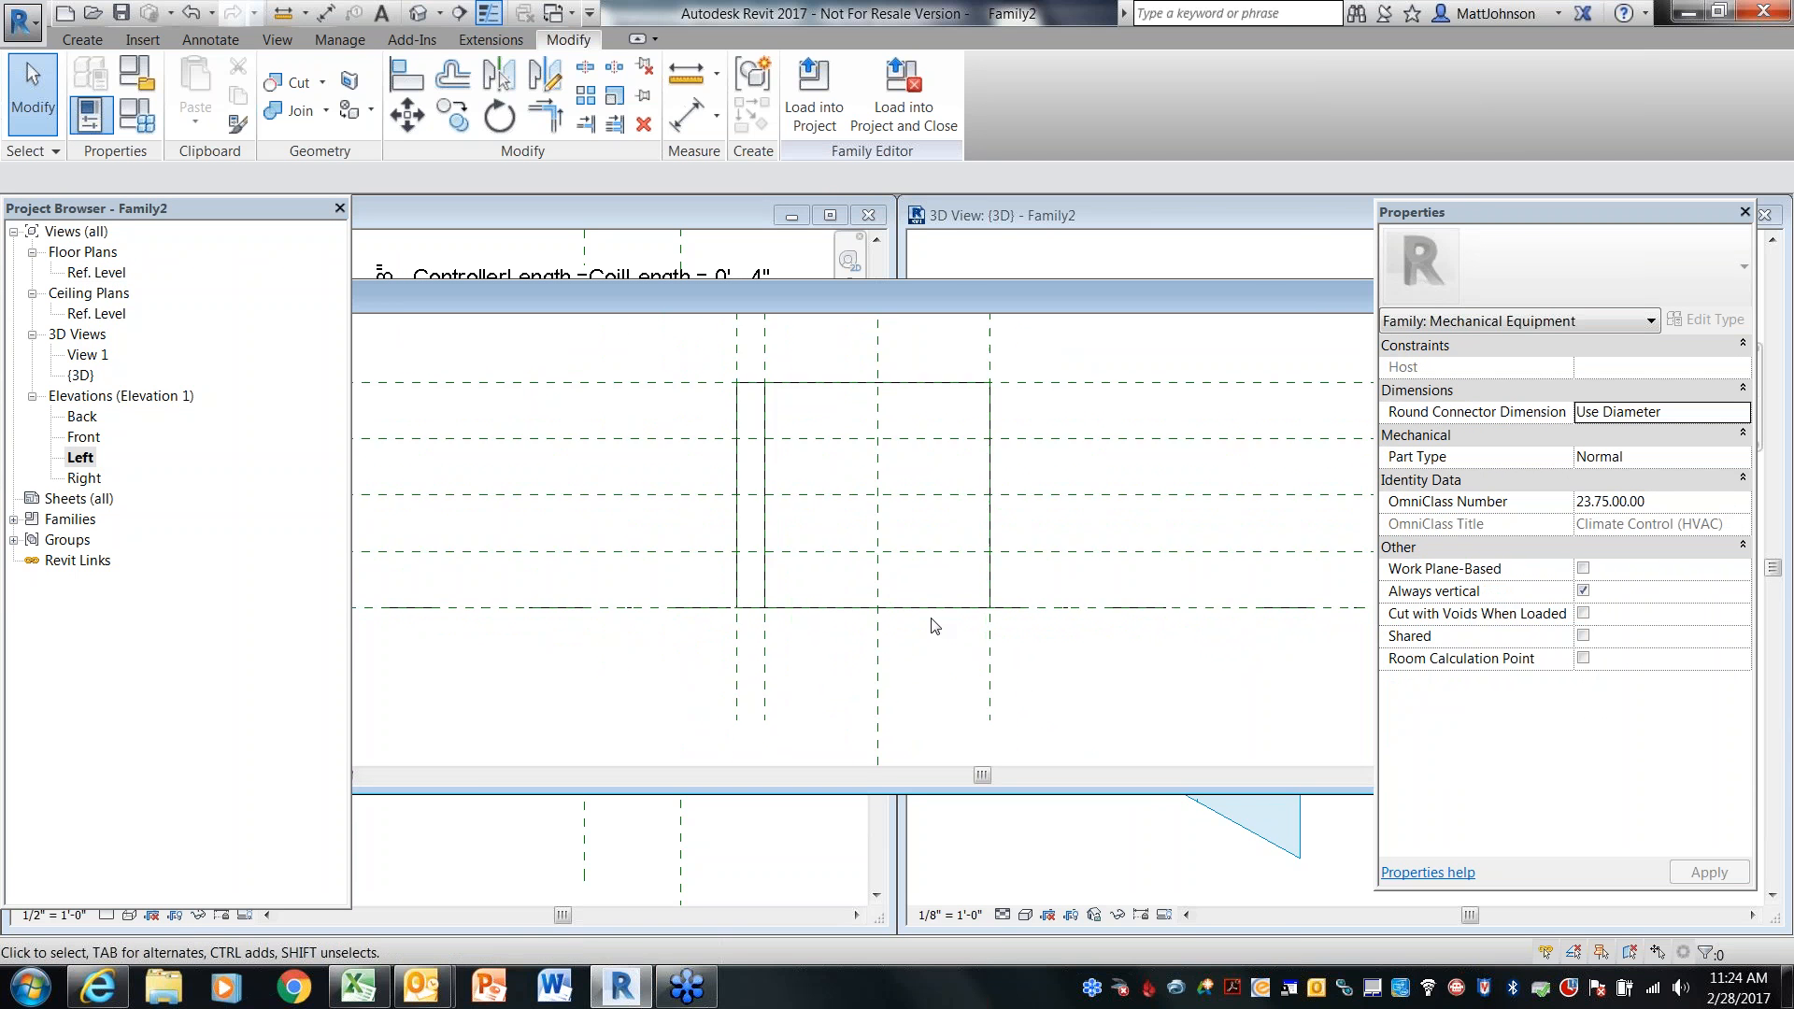
pyautogui.scroll(-2, 939, 625)
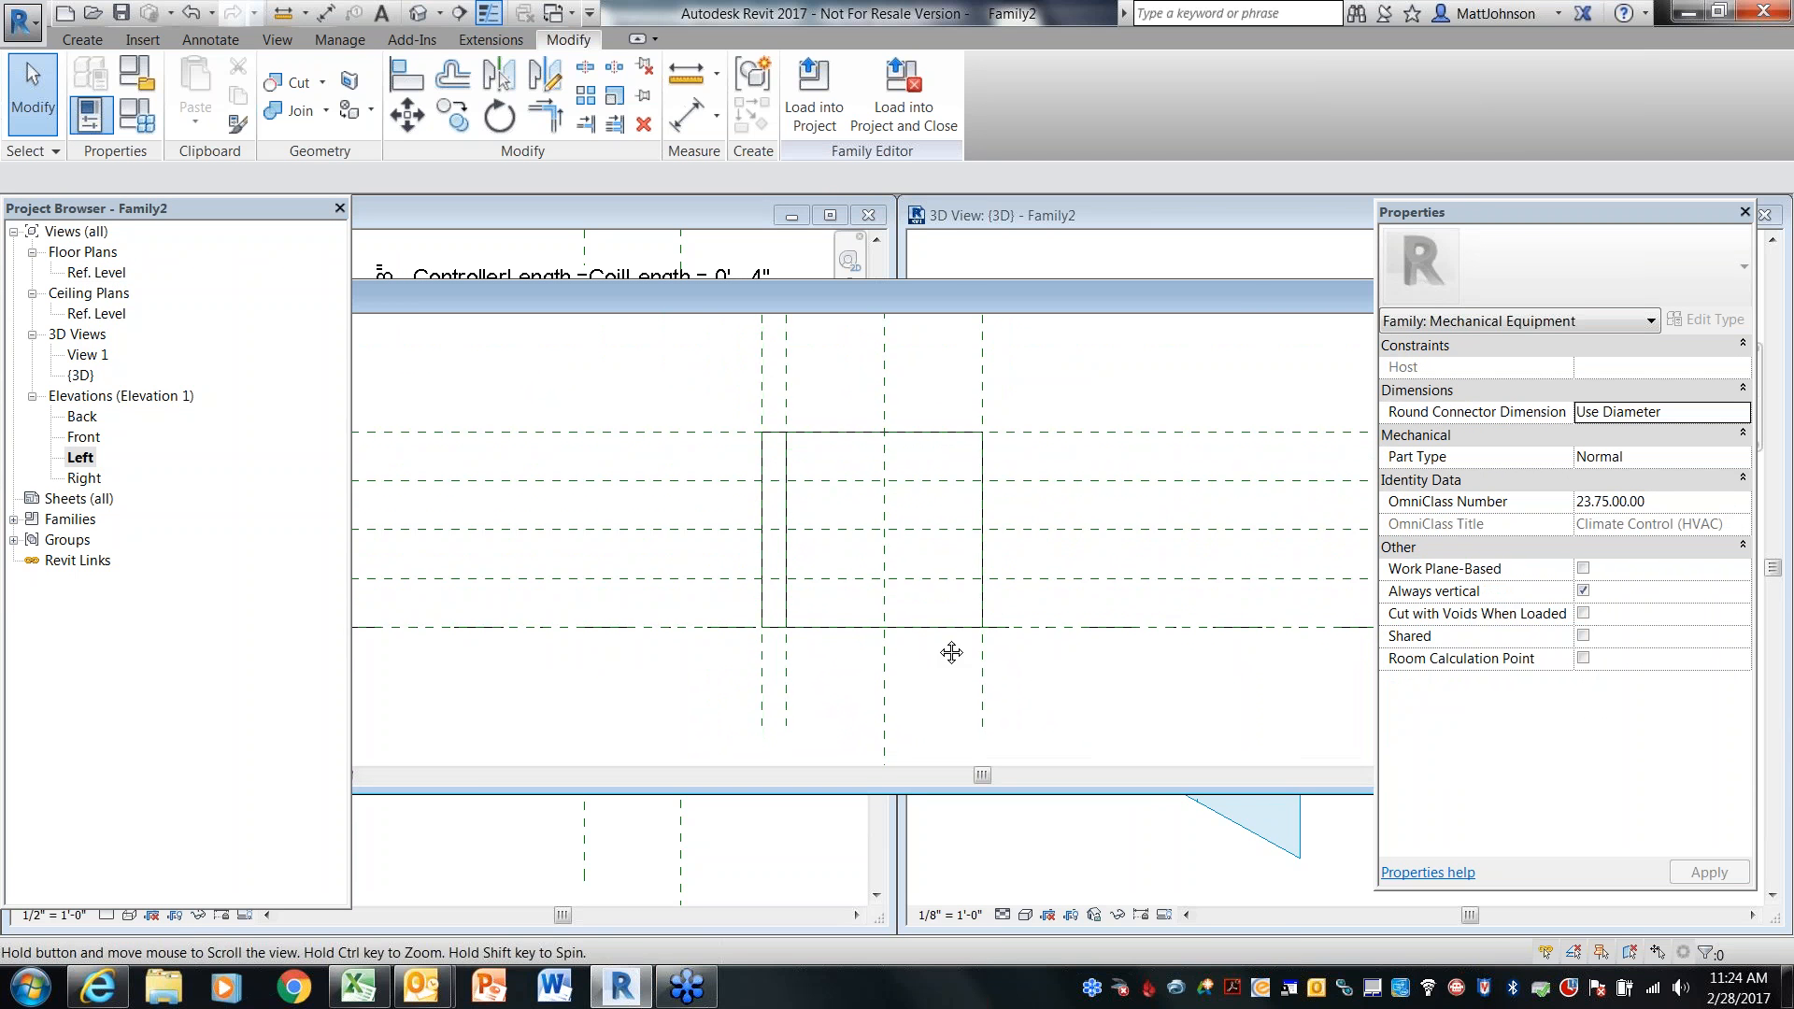
pyautogui.moveTo(939, 635); pyautogui.dragTo(933, 657, button='middle')
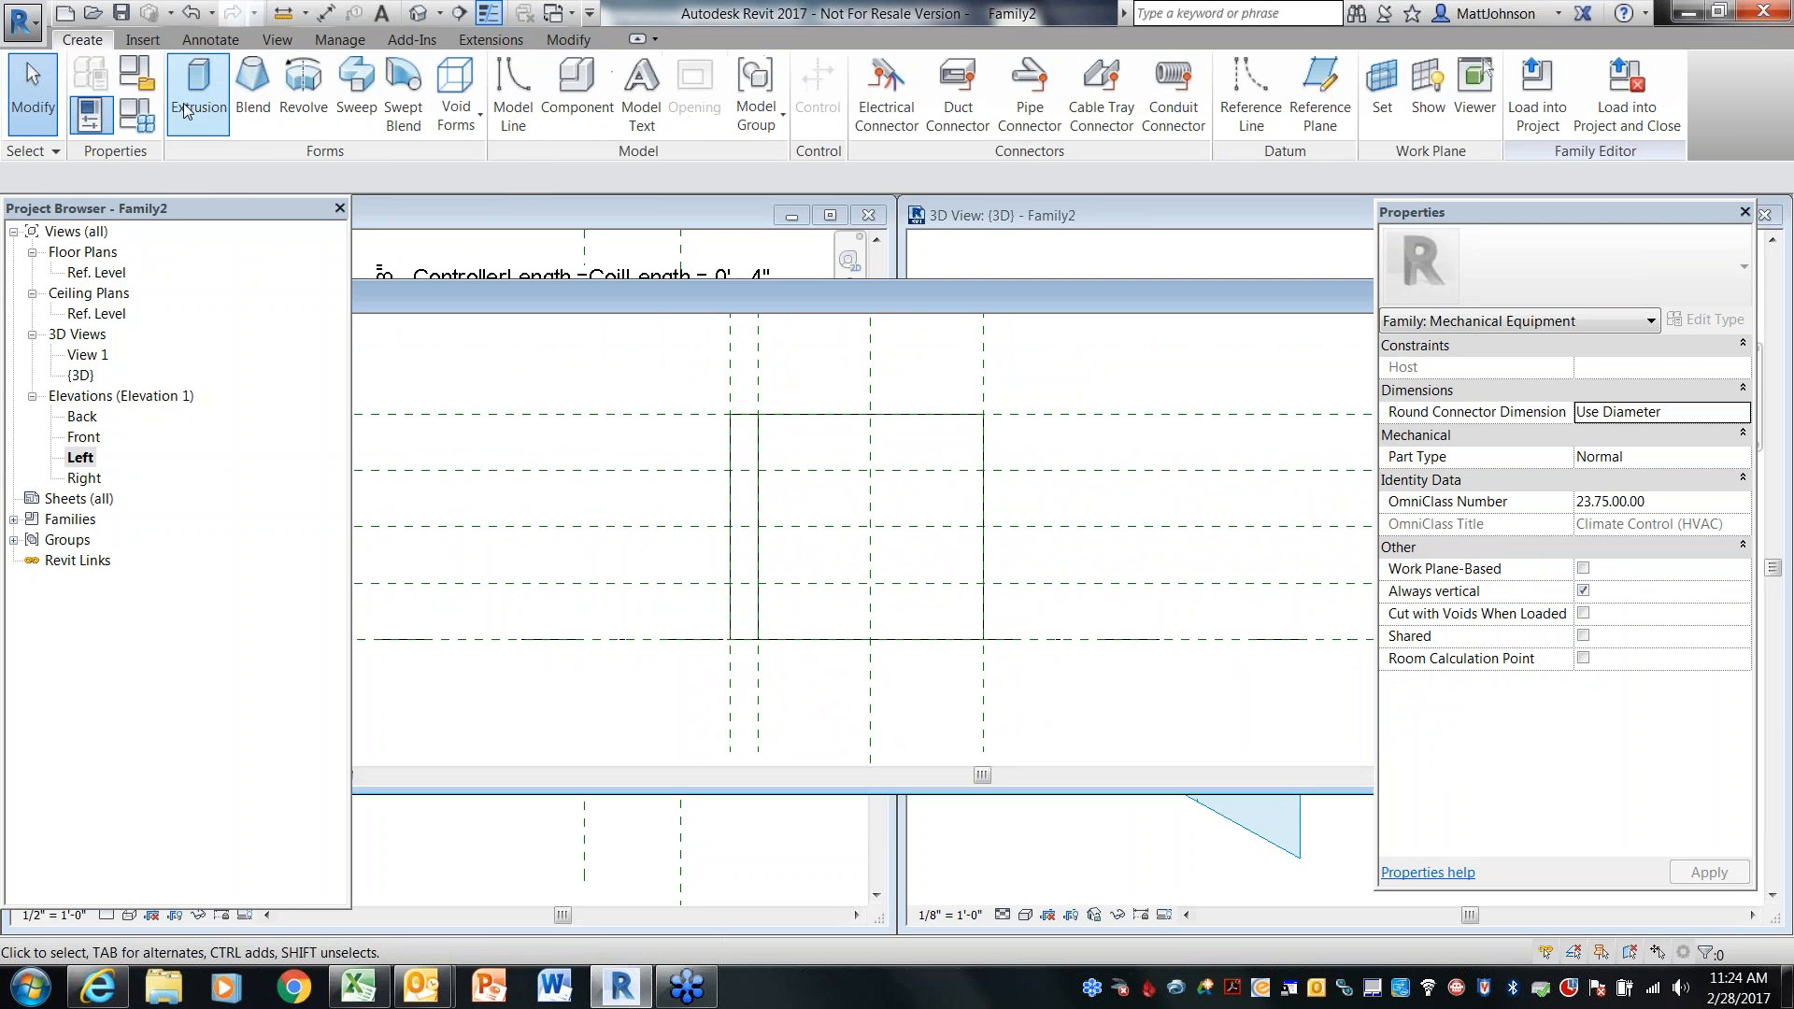
pyautogui.click(201, 79)
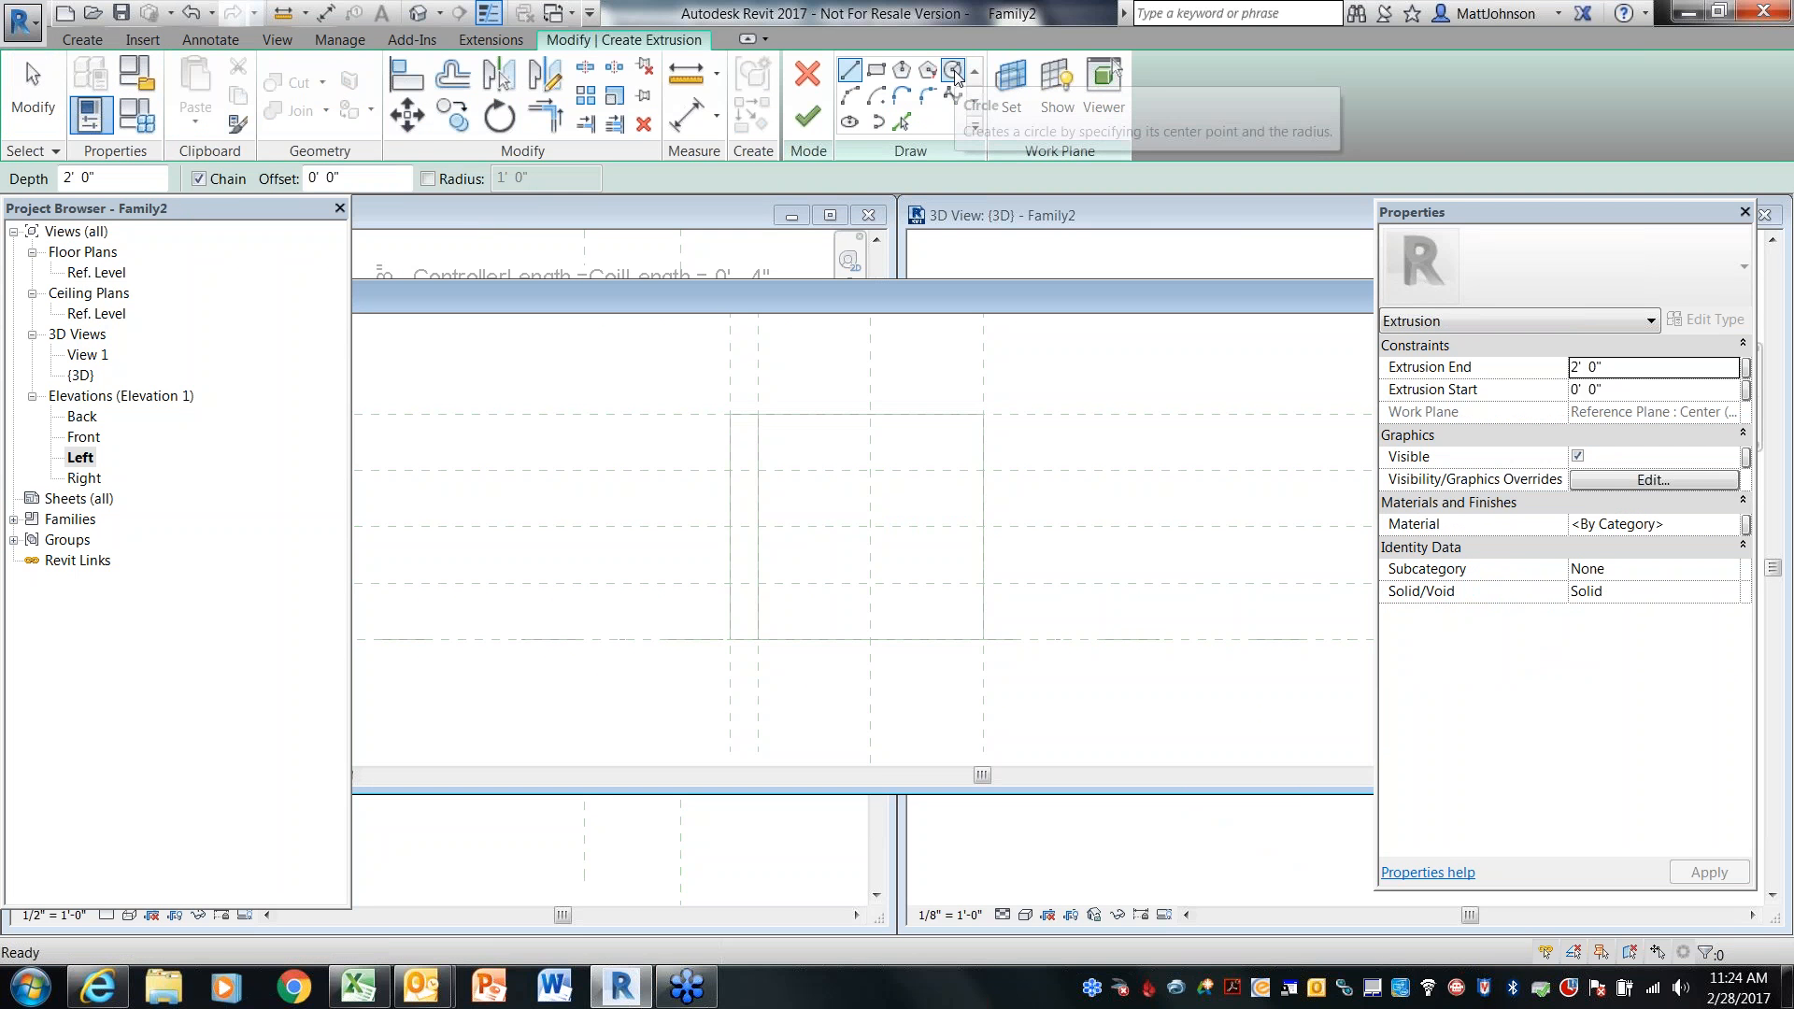
pyautogui.click(952, 72)
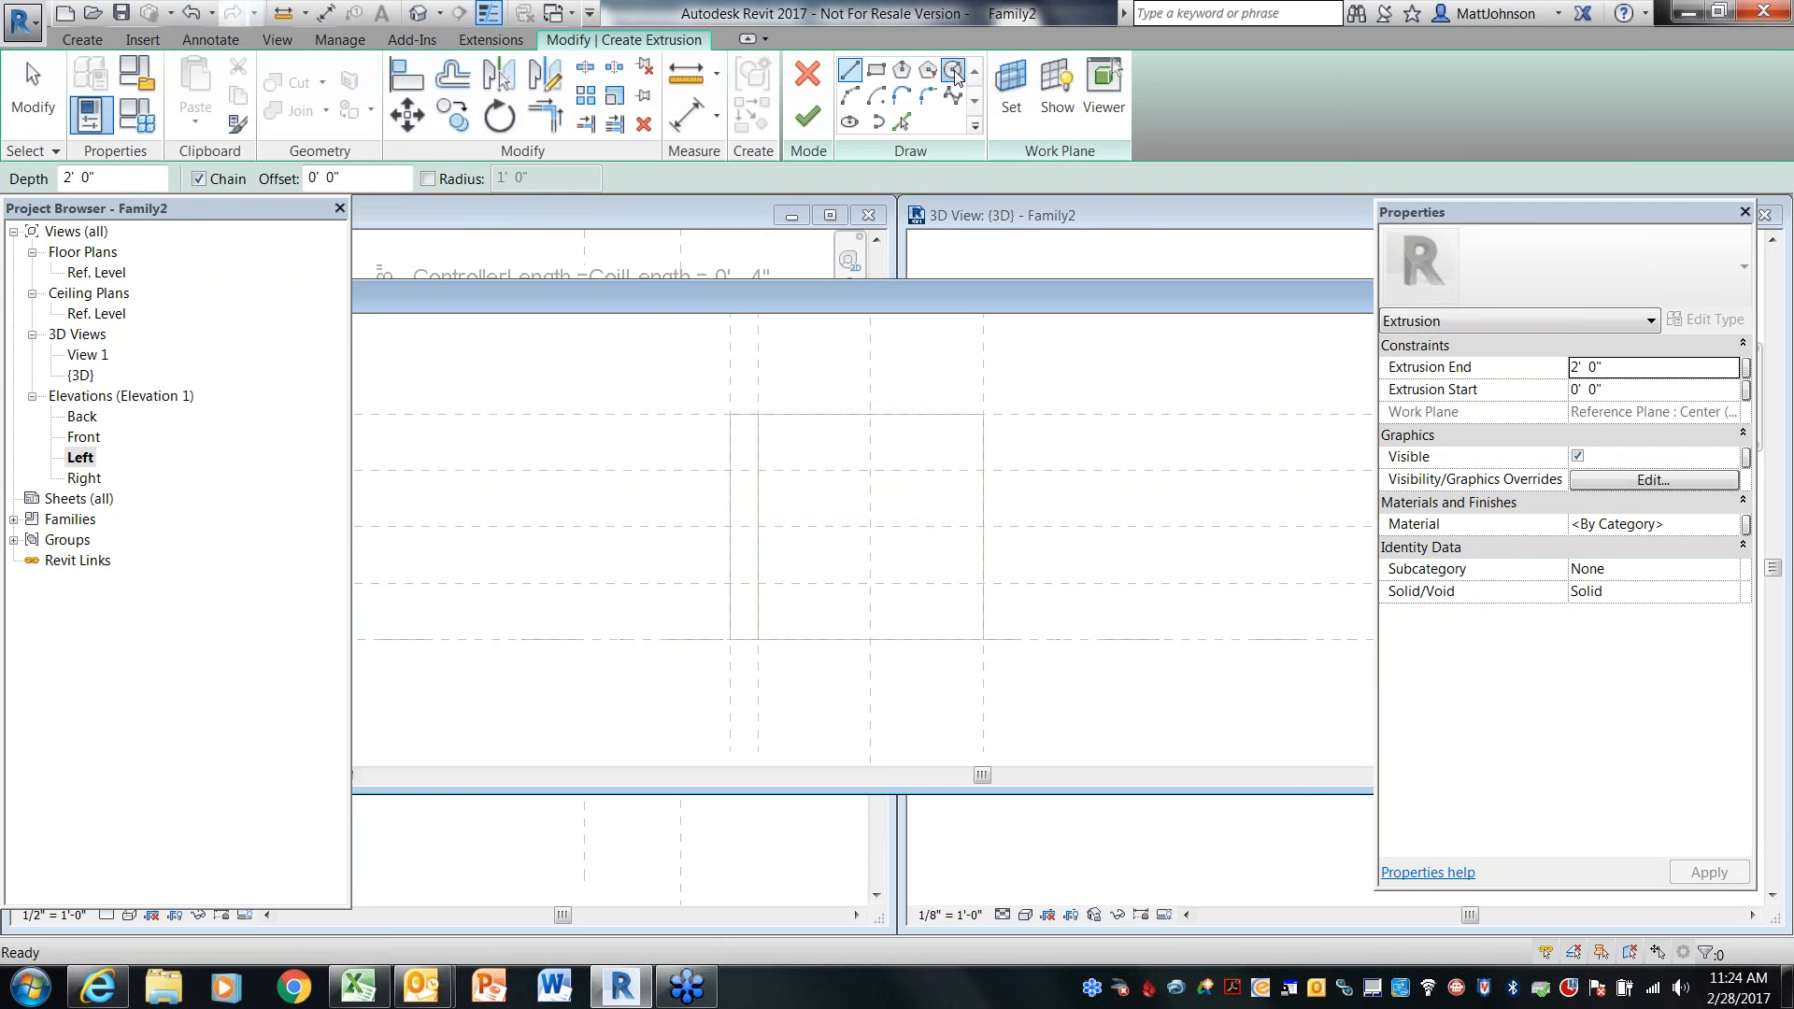
pyautogui.click(870, 527)
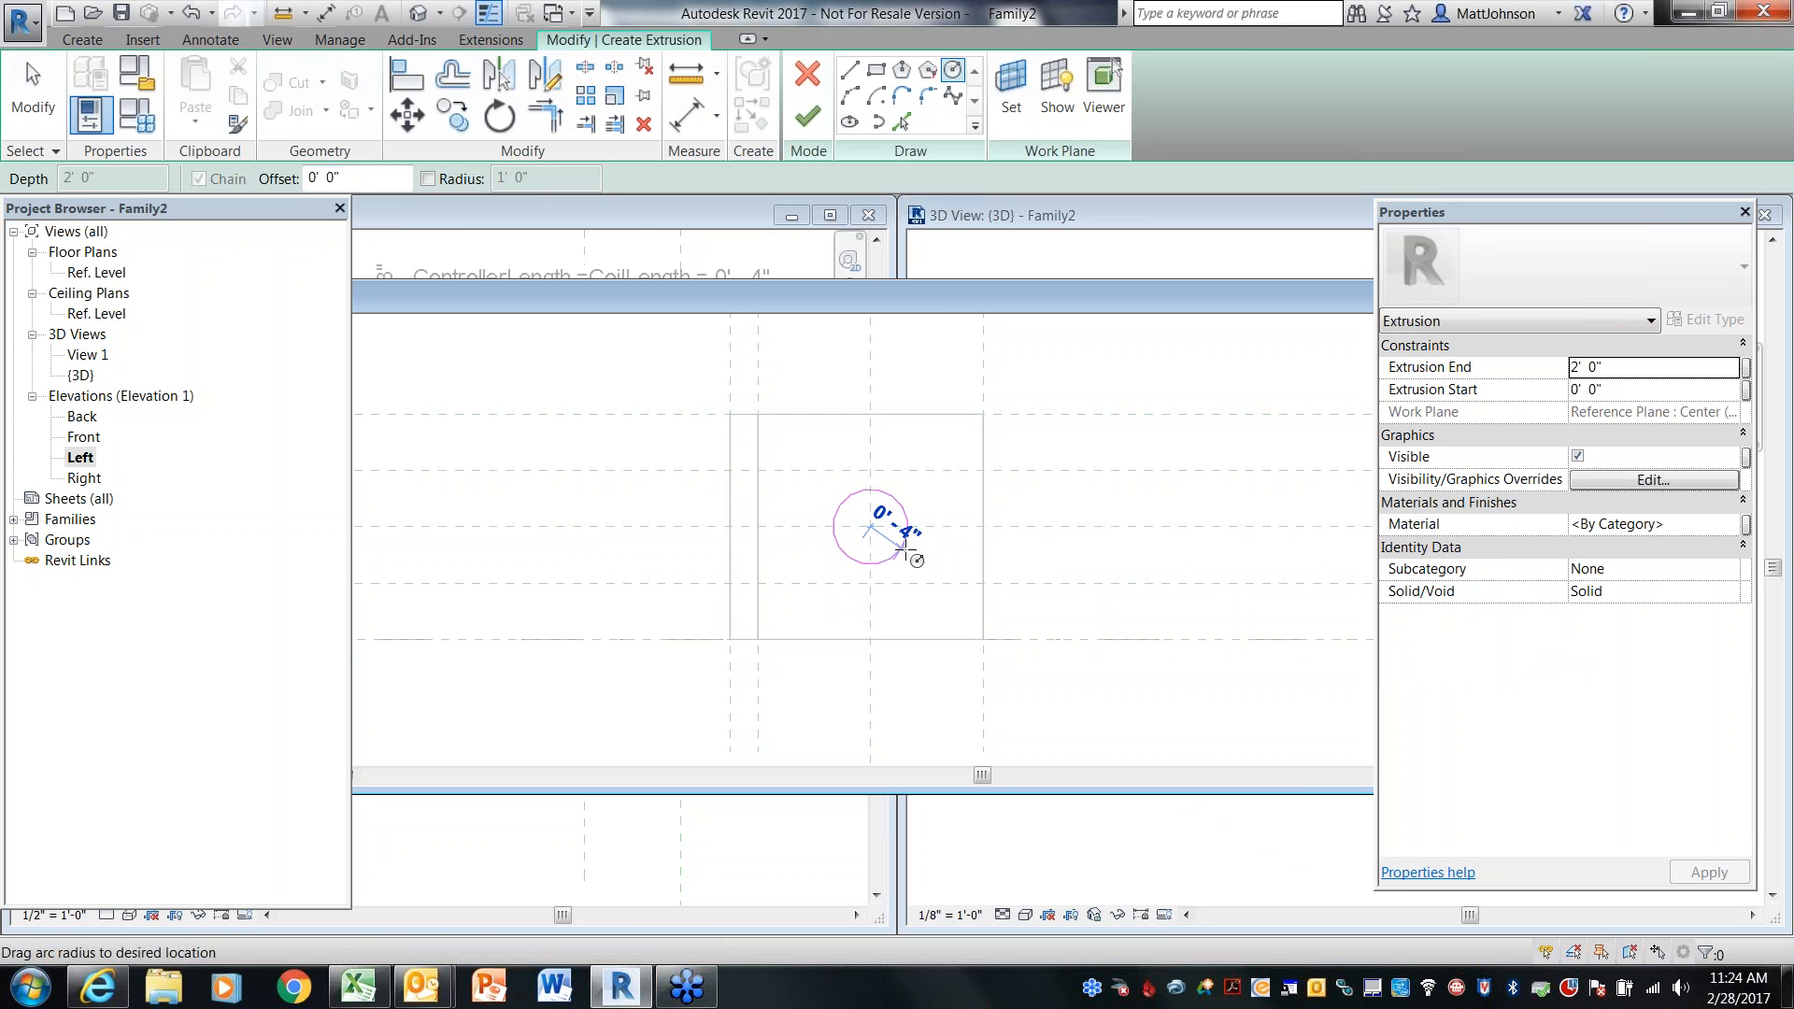
pyautogui.click(918, 555)
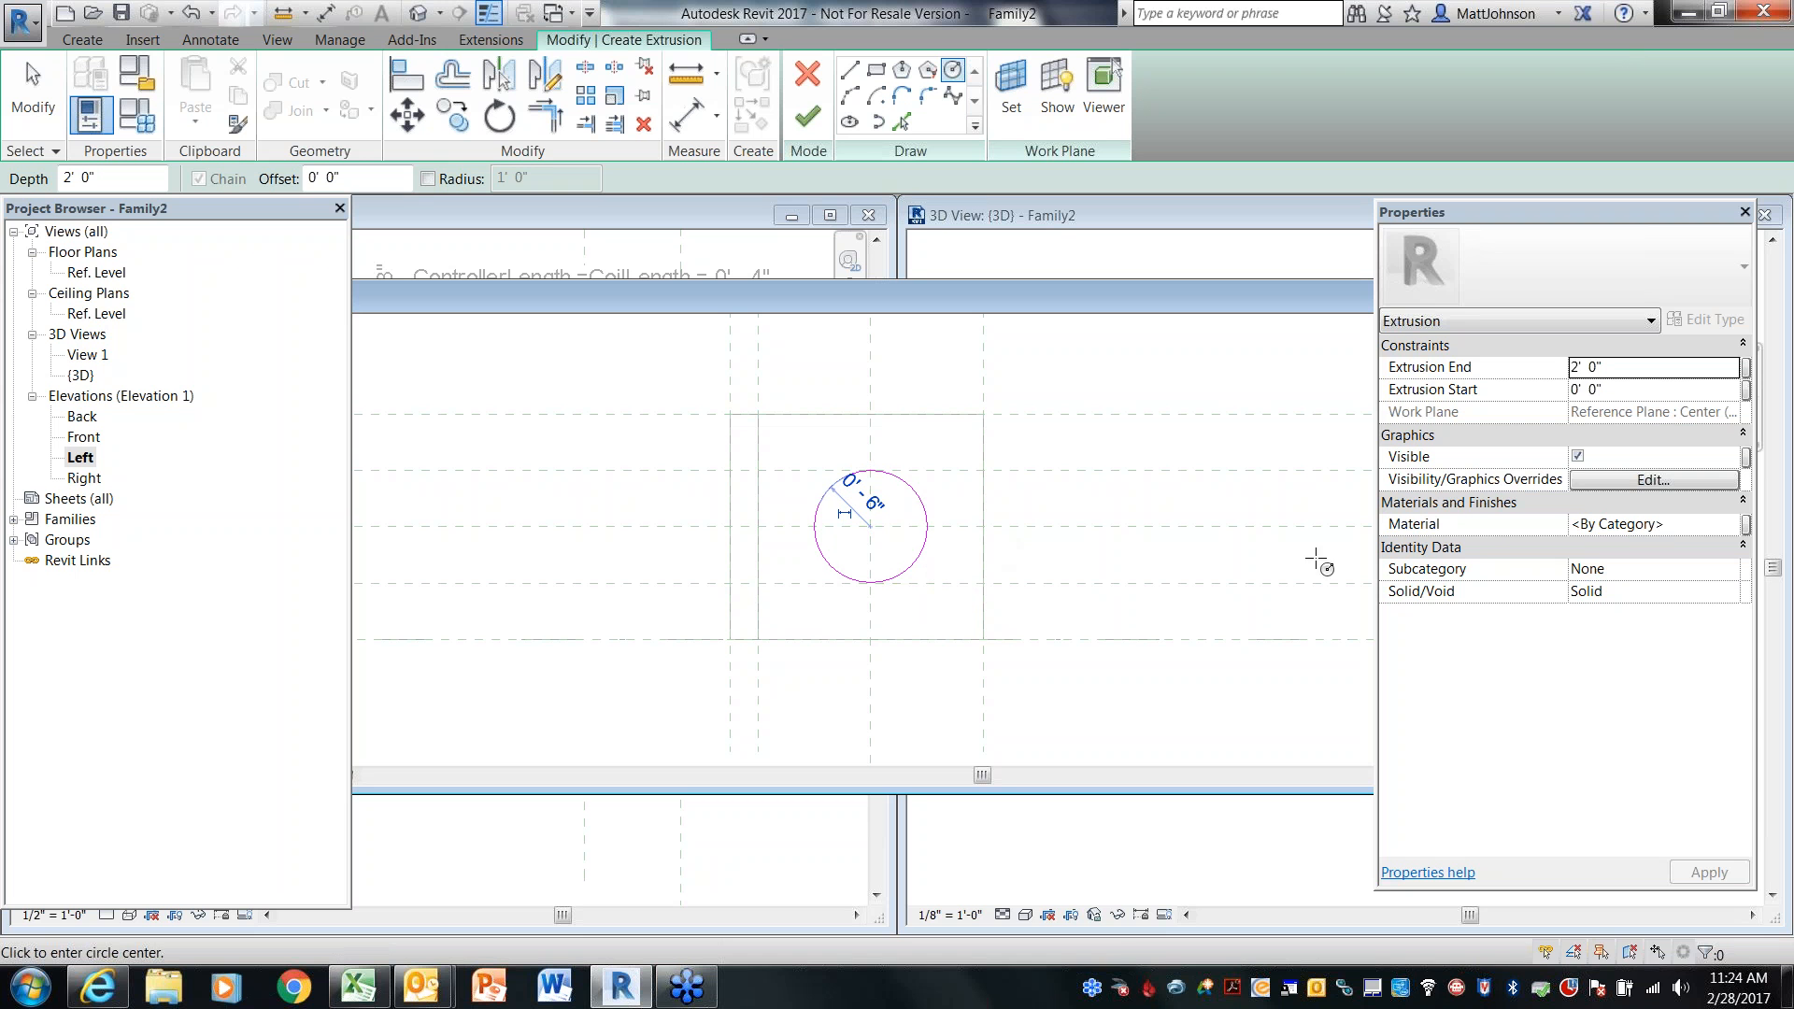
pyautogui.click(1745, 367)
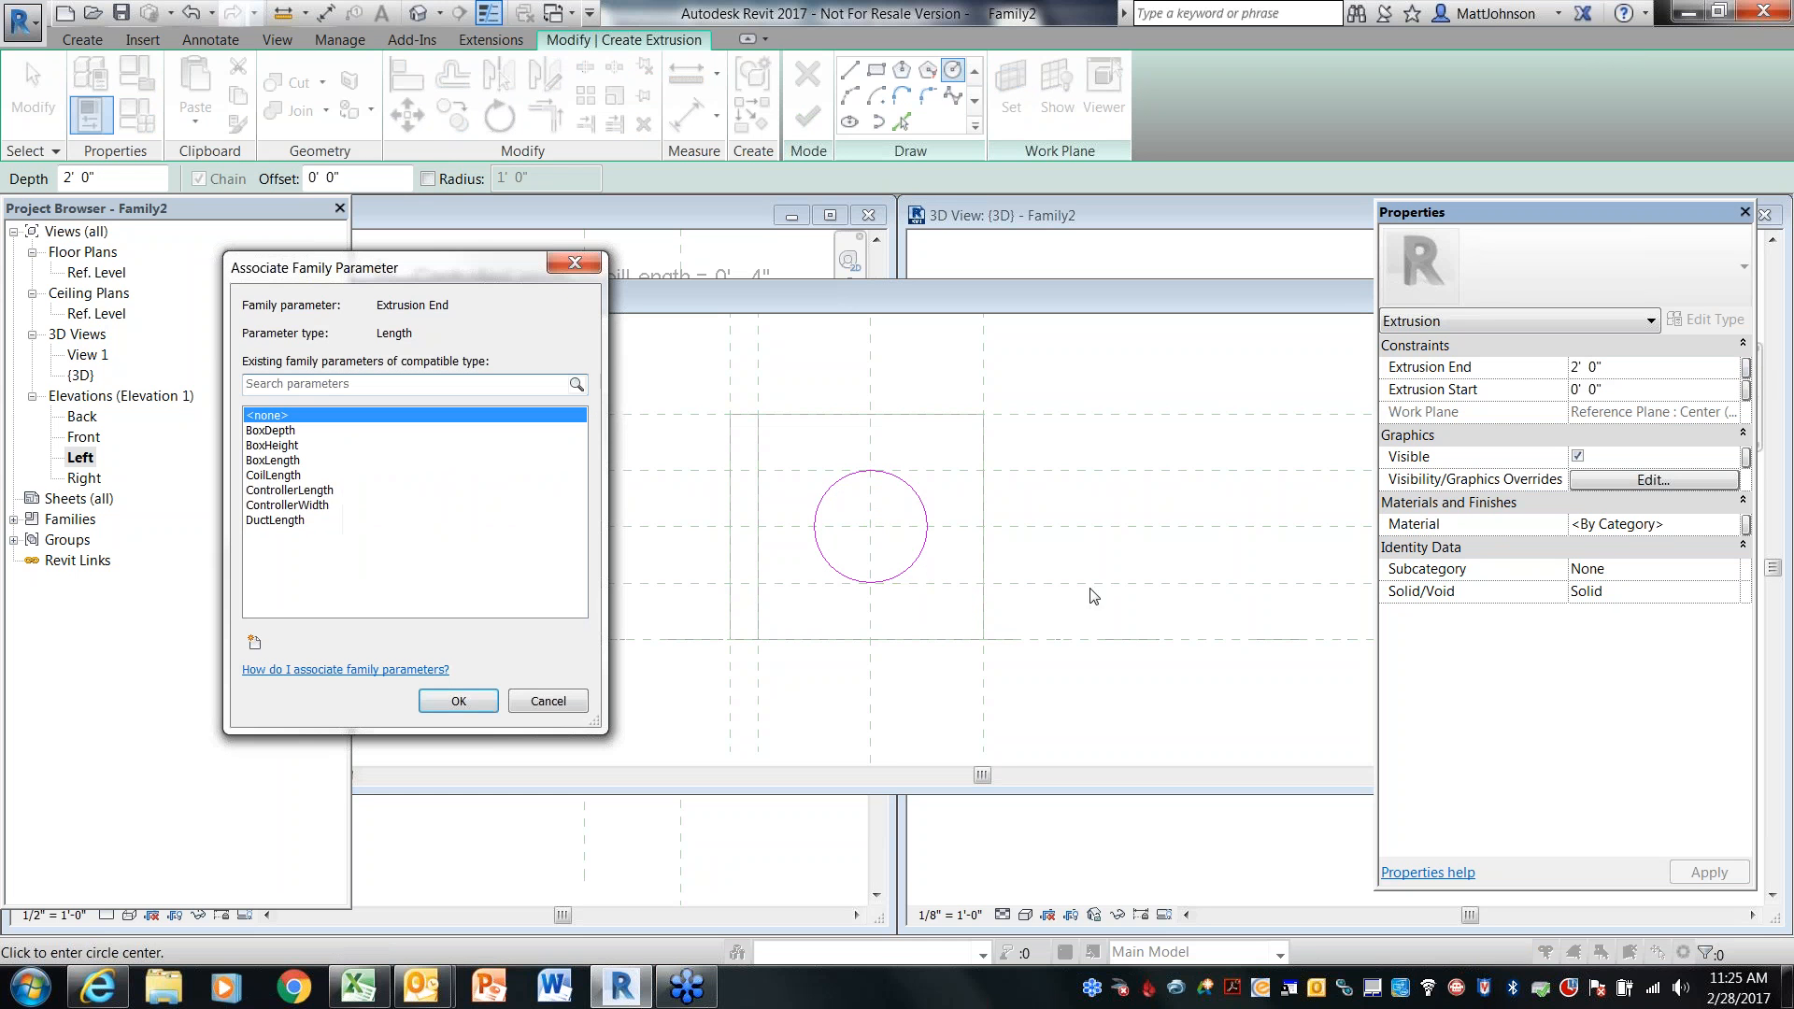
pyautogui.click(276, 521)
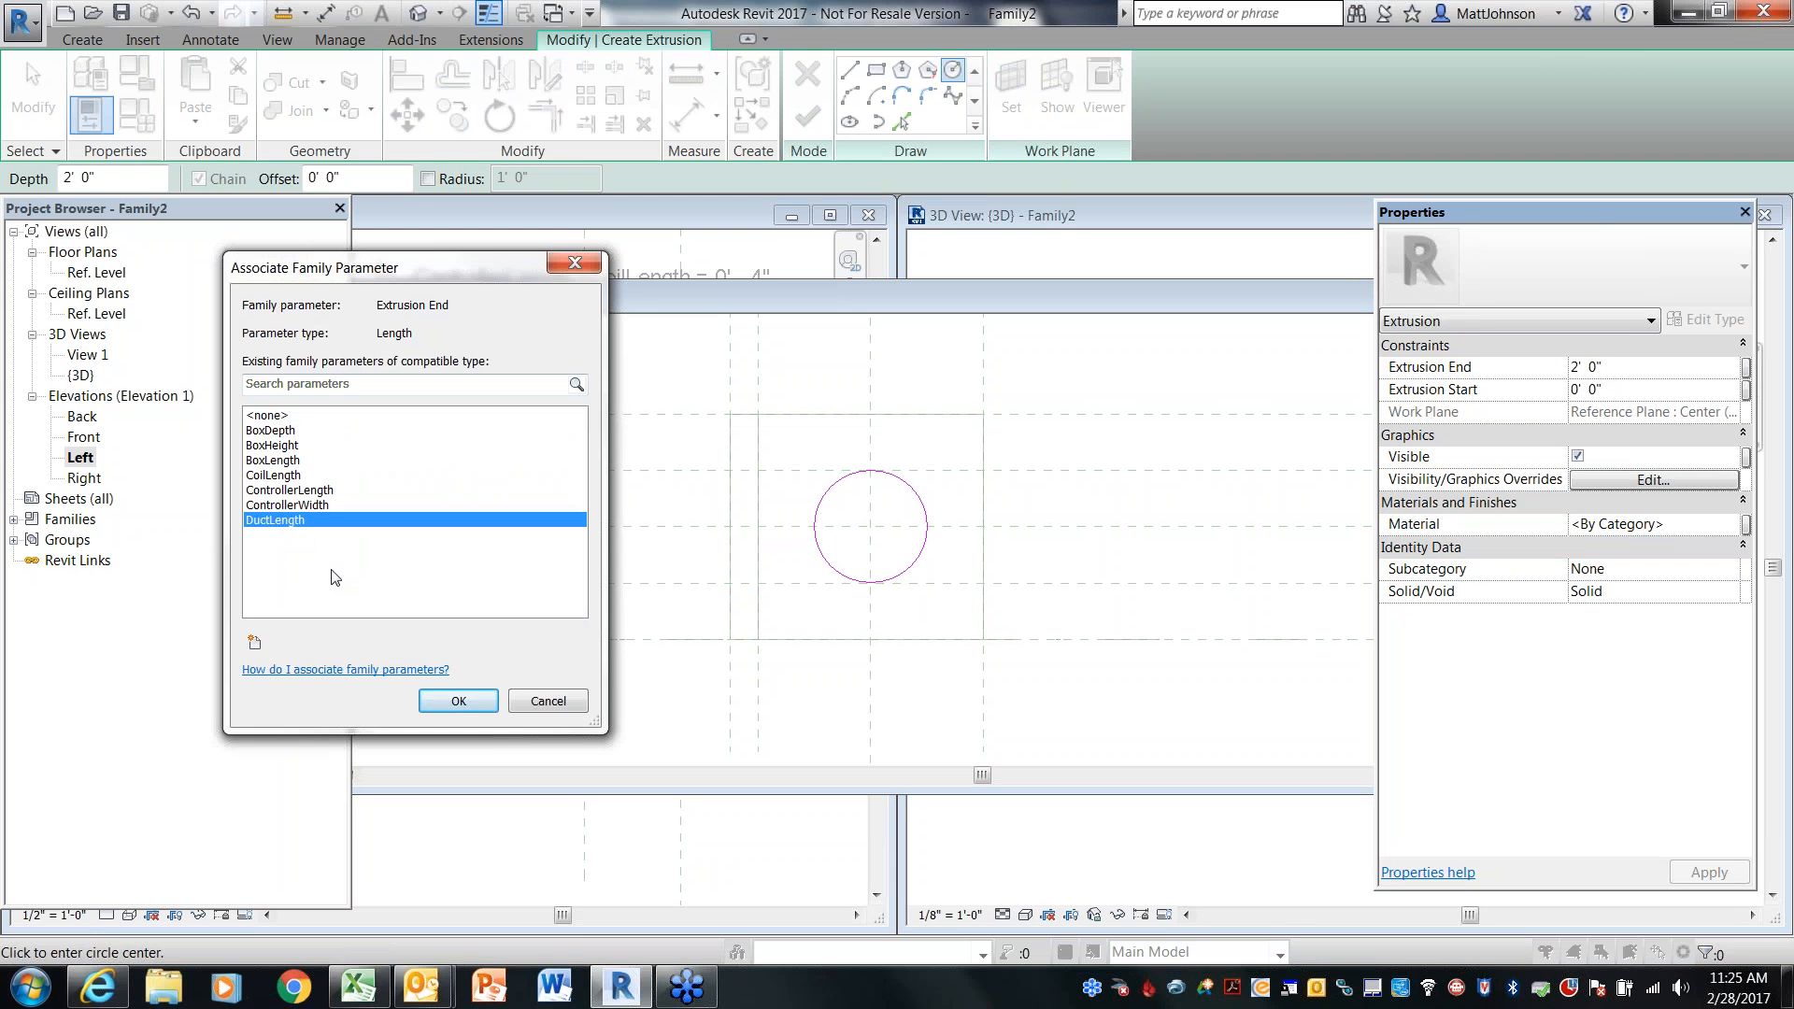
pyautogui.click(462, 702)
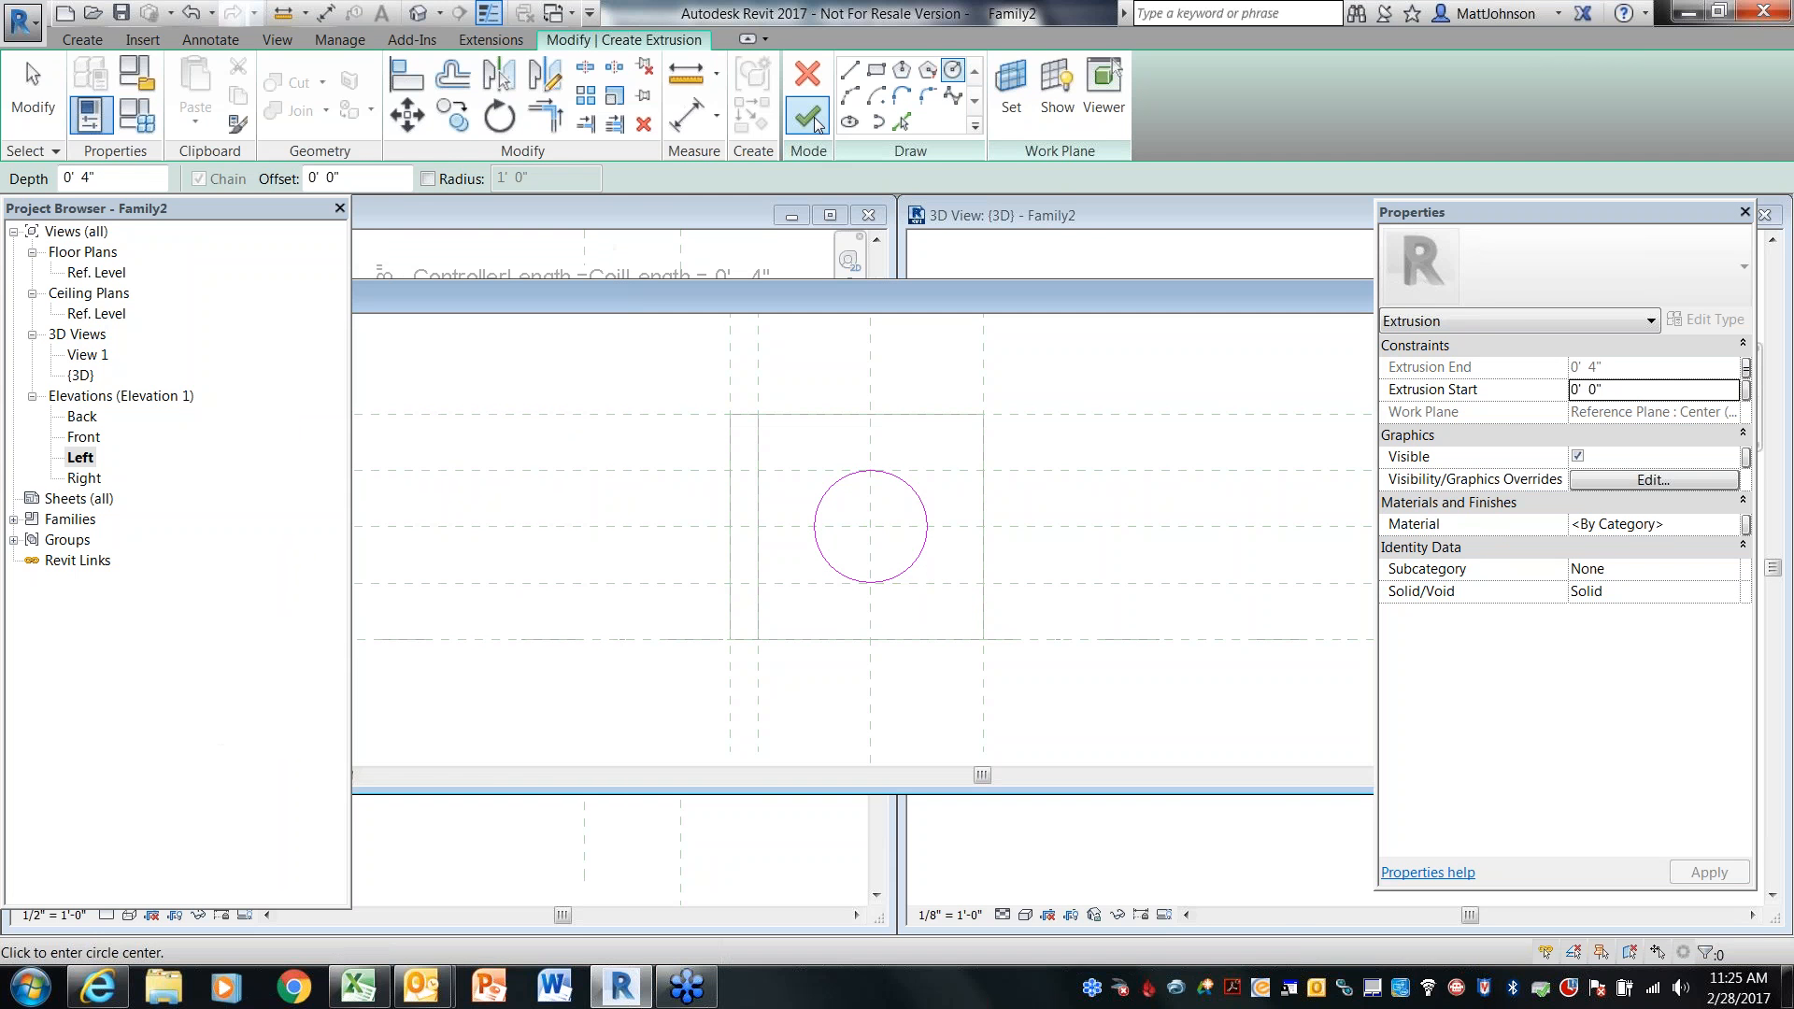
pyautogui.click(809, 116)
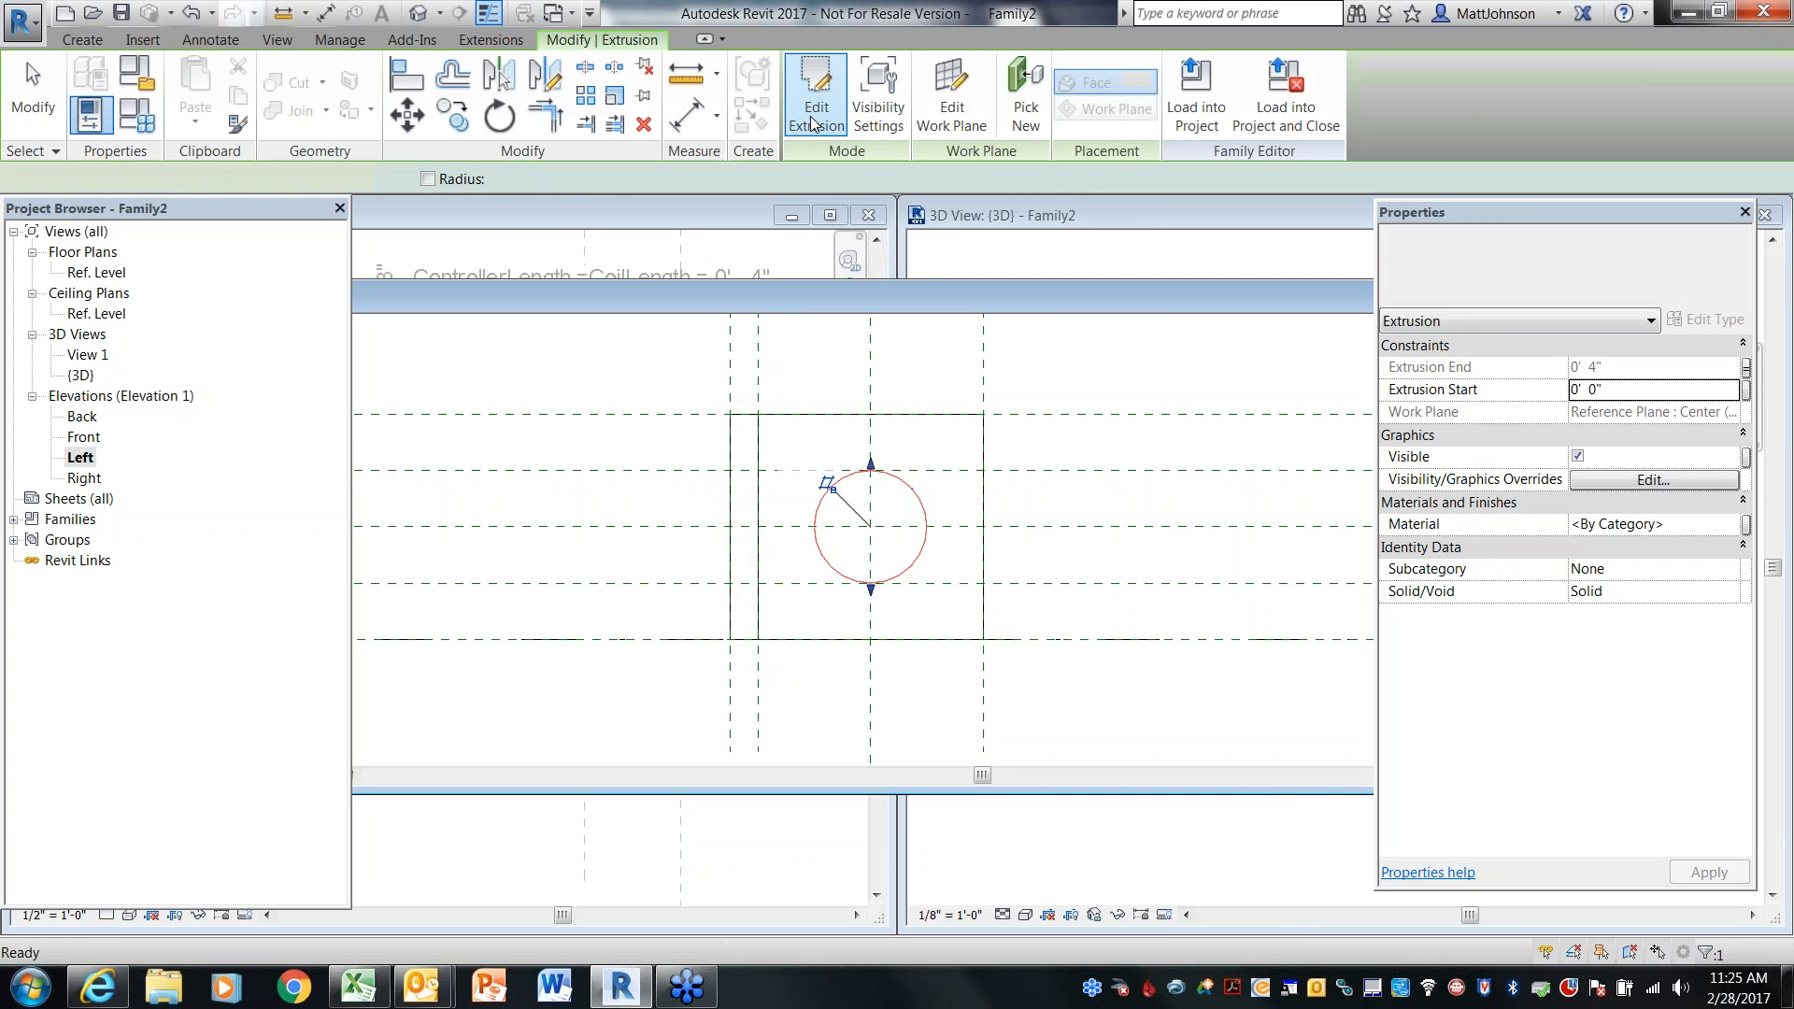
# Switch the 3D view's visual style to Wireframe
pyautogui.moveTo(1110, 297); pyautogui.dragTo(621, 318)
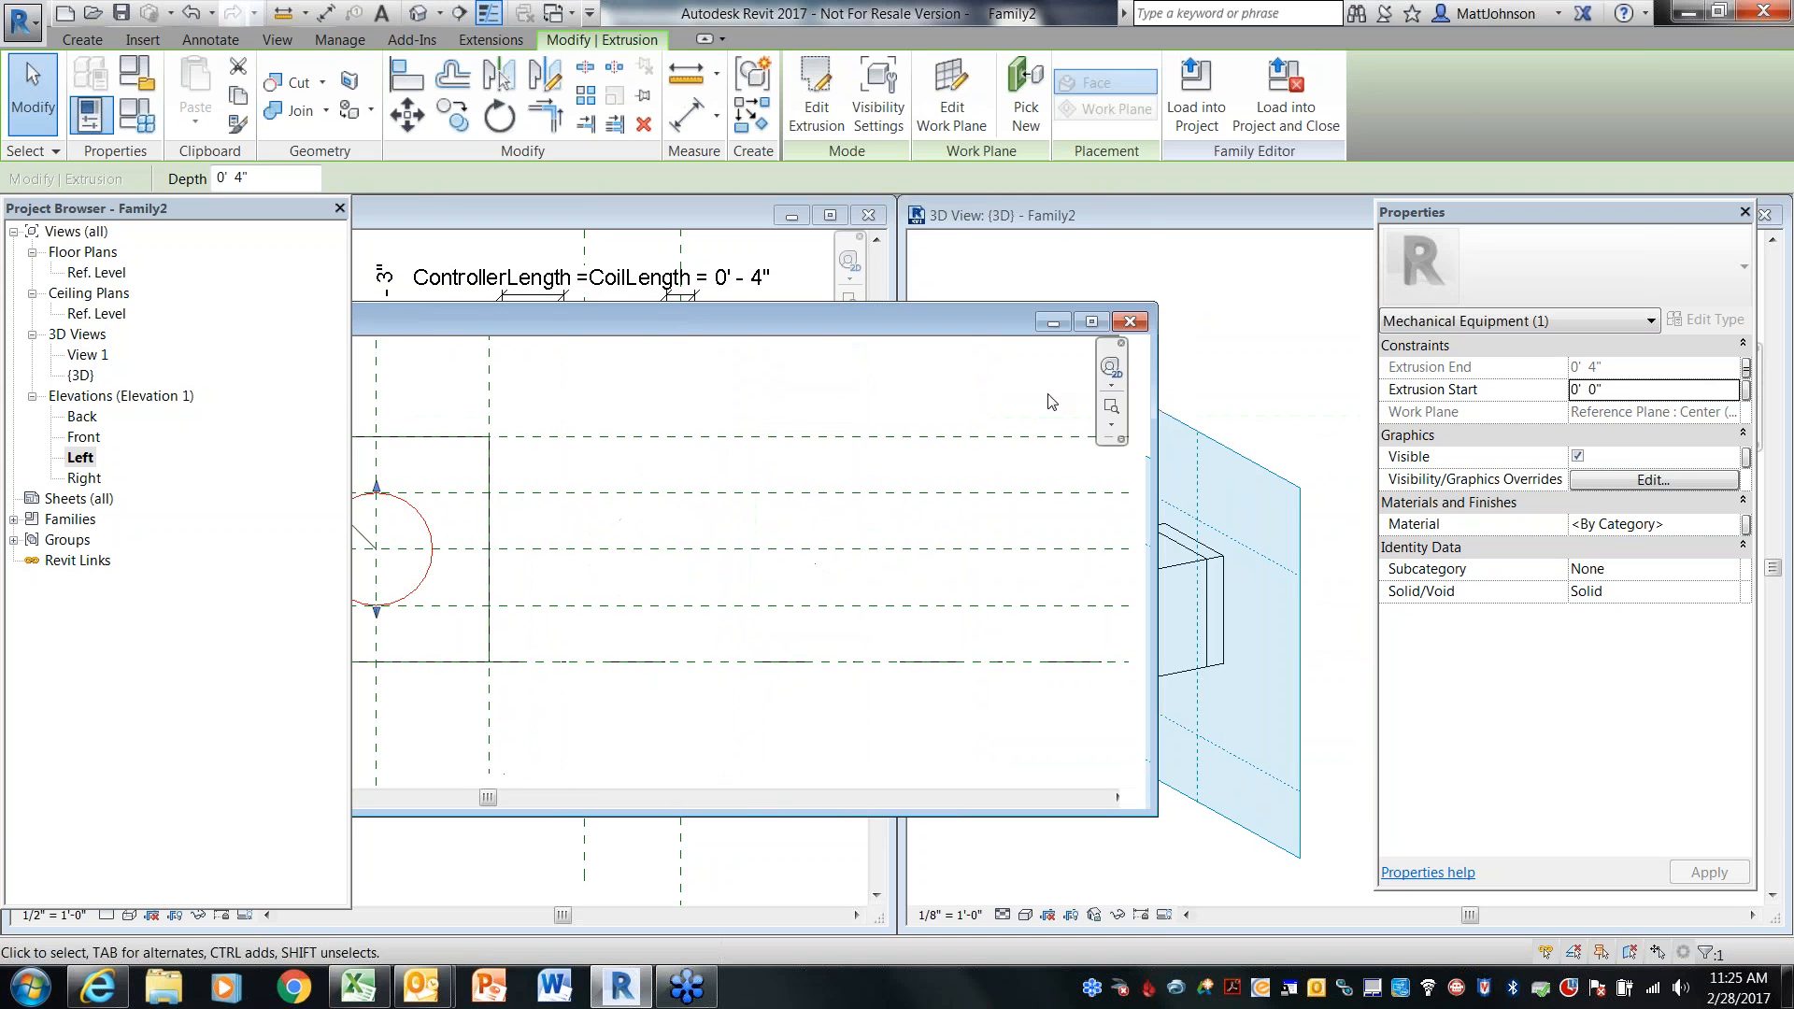
pyautogui.click(1138, 325)
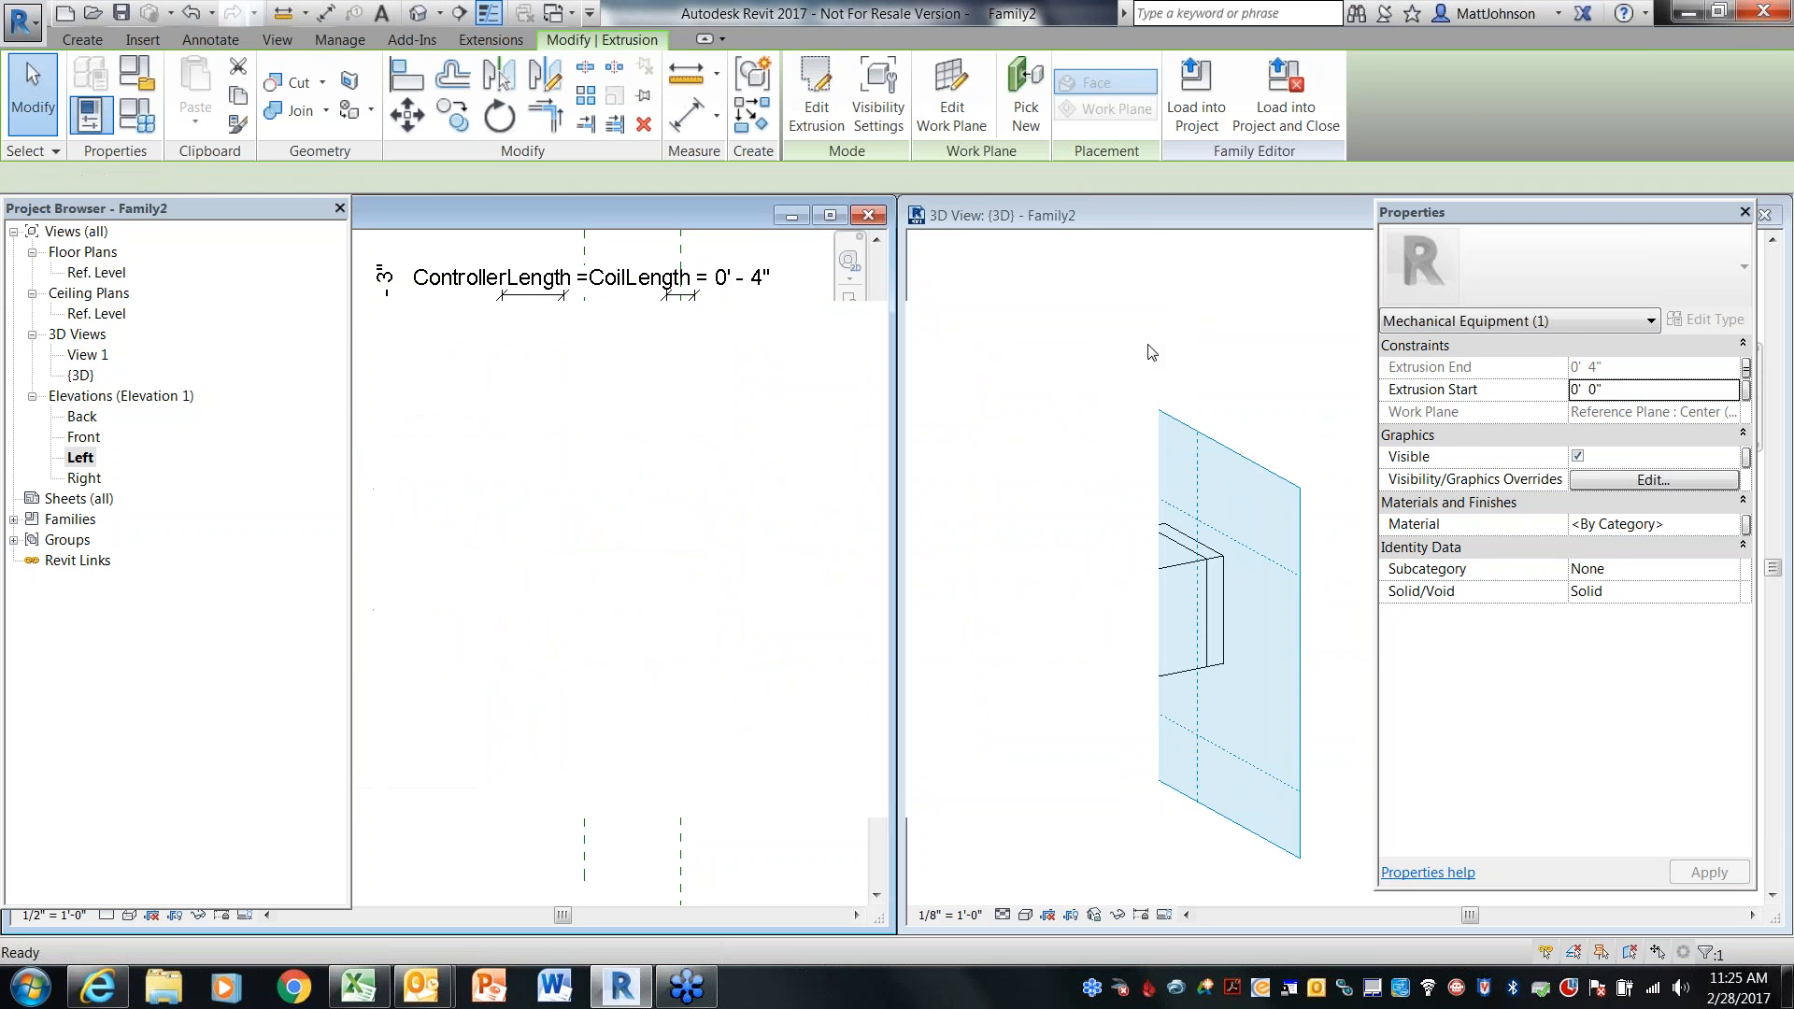
pyautogui.moveTo(1134, 815)
pyautogui.keyDown('shift'); pyautogui.mouseDown(button='middle')
pyautogui.moveTo(1005, 813)
pyautogui.moveTo(1056, 804)
pyautogui.mouseUp(button='middle'); pyautogui.keyUp('shift')
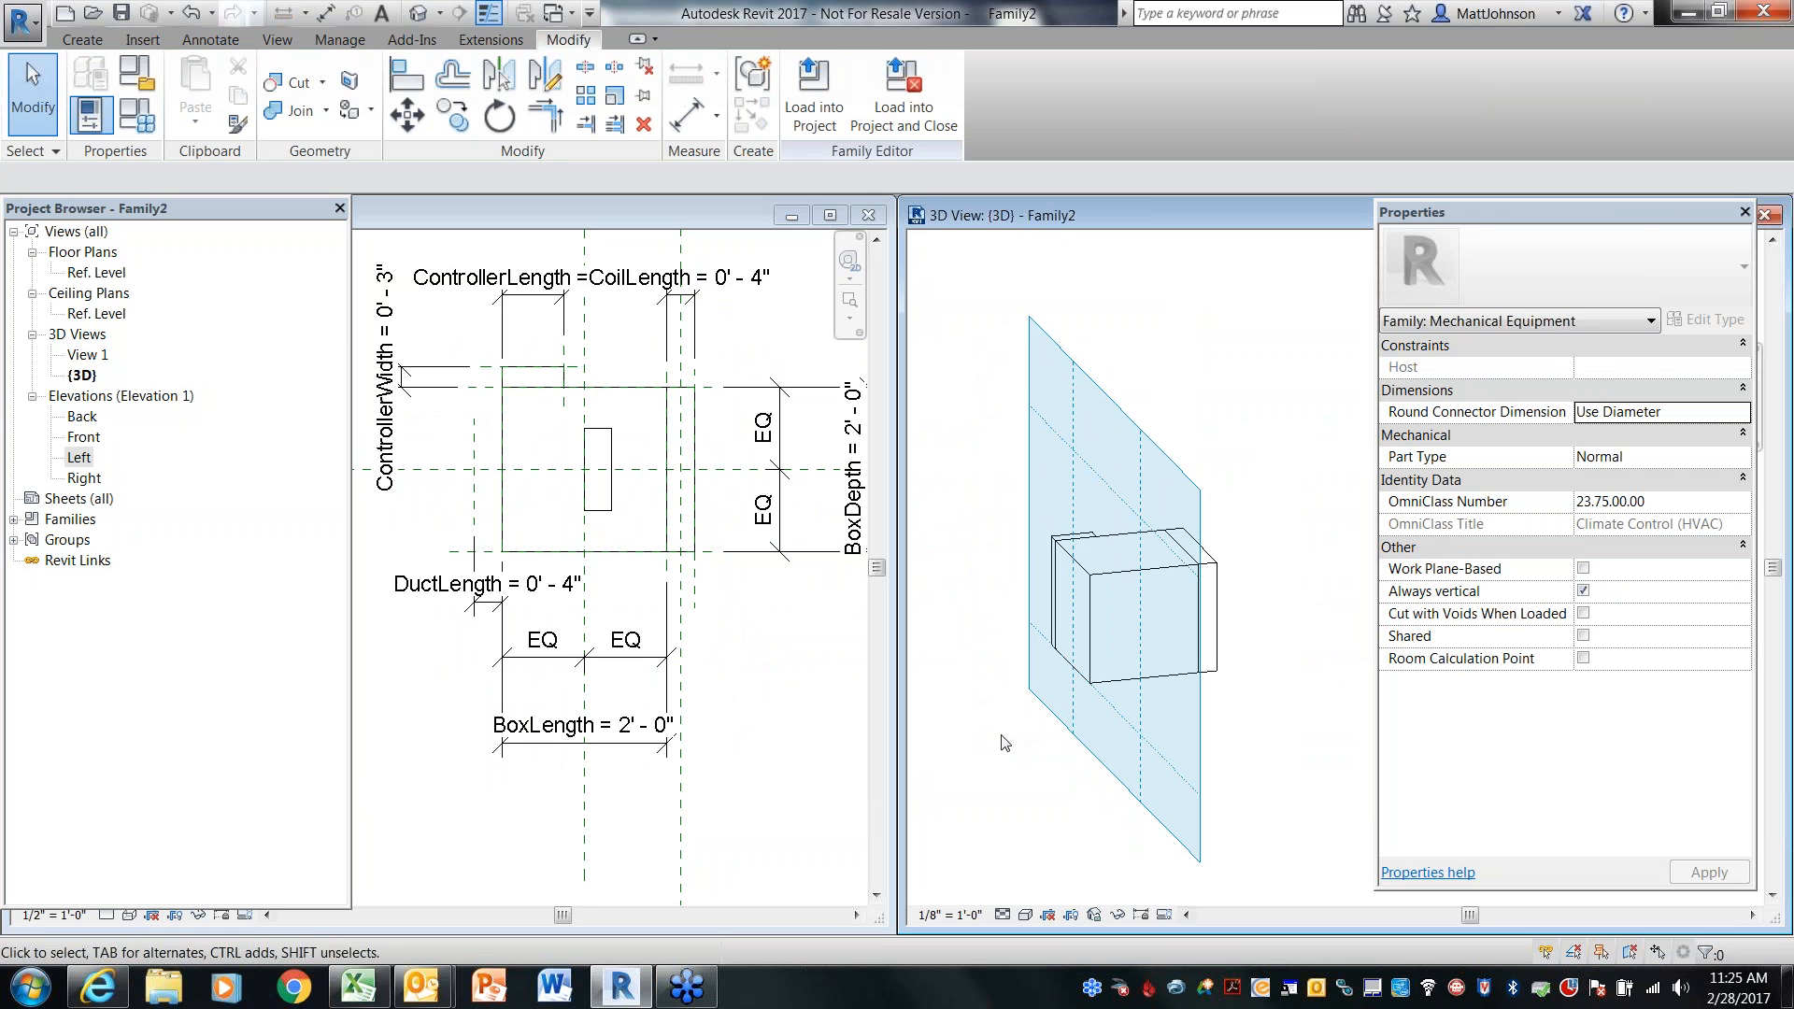
pyautogui.click(1026, 913)
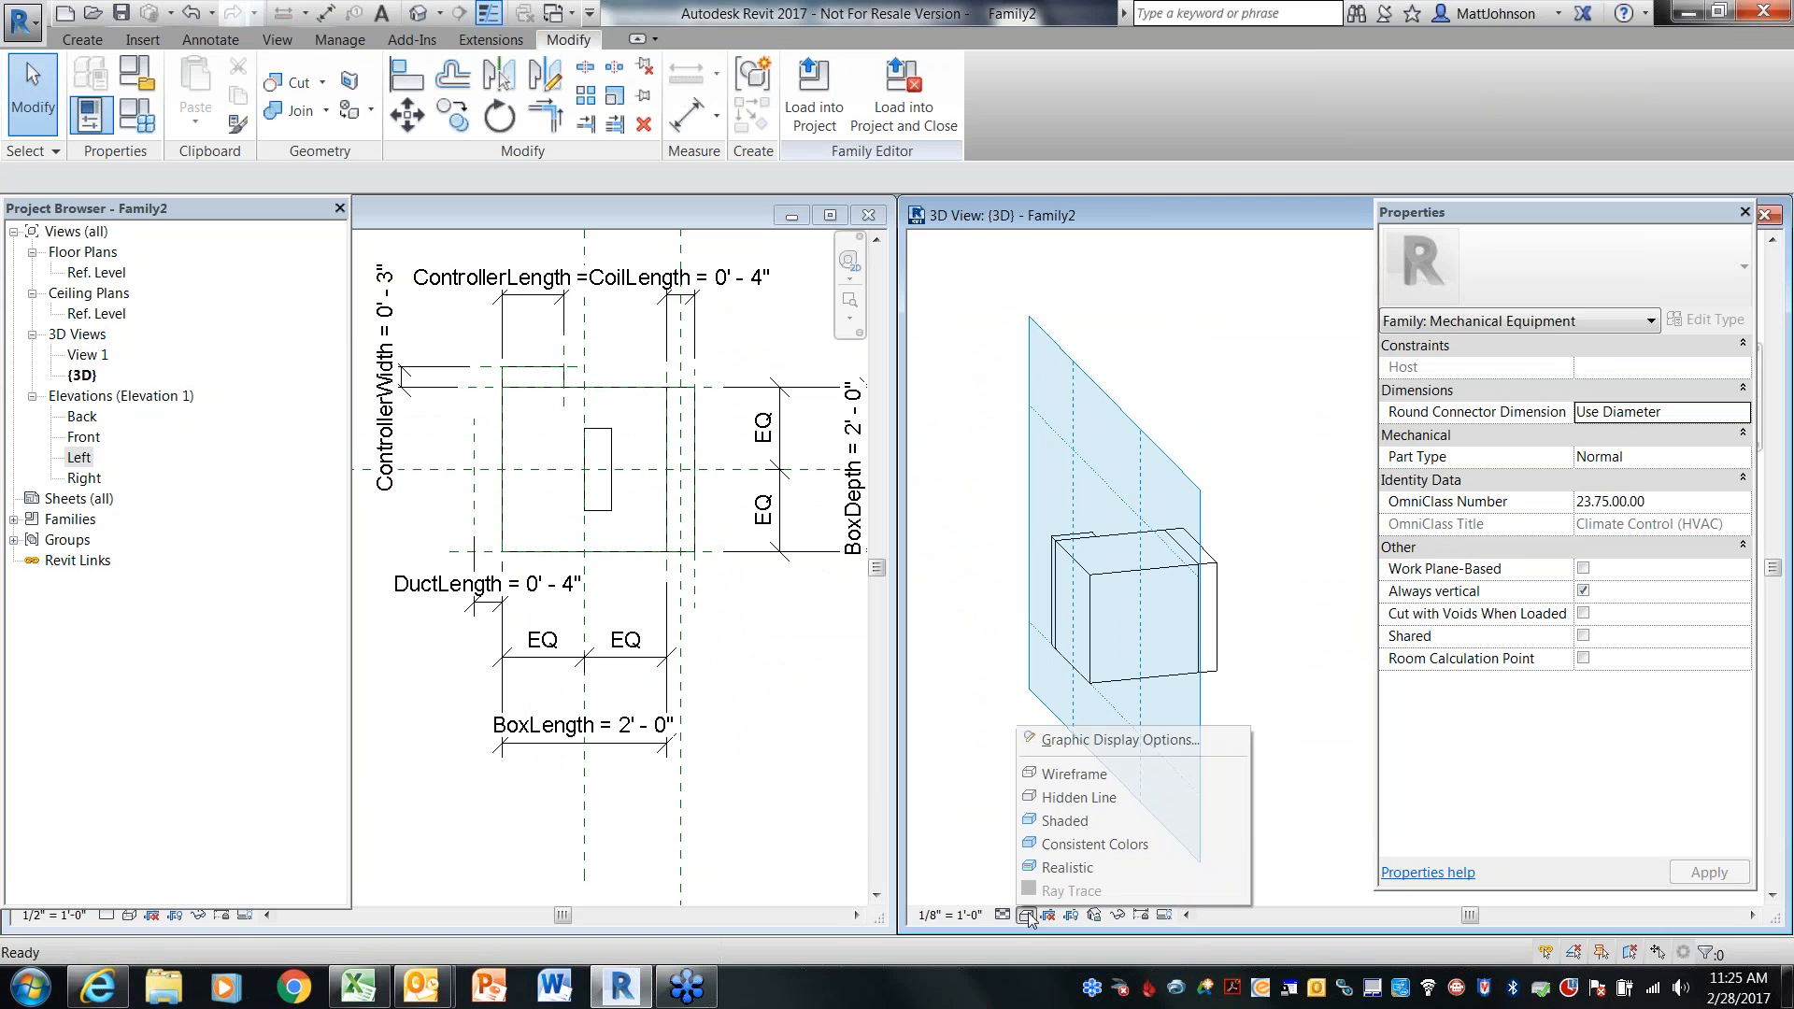
pyautogui.click(1093, 776)
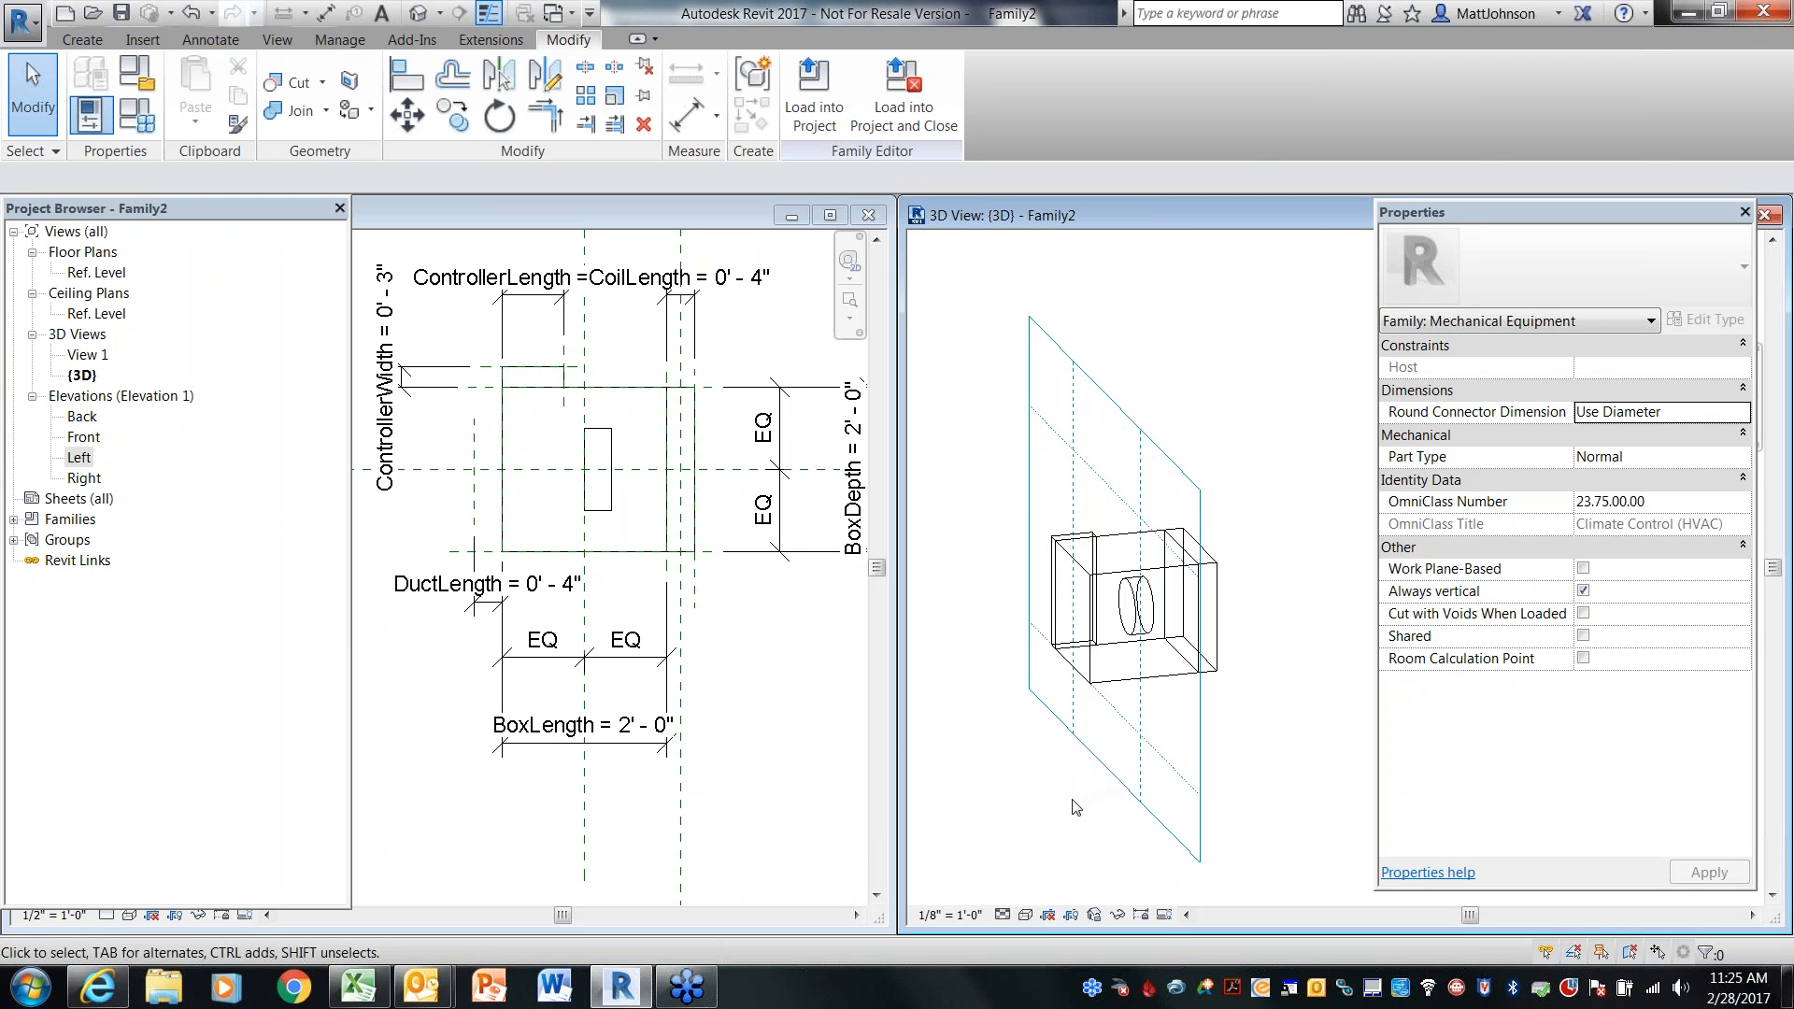
# Delete the circular extrusion just created in the 3D view
pyautogui.keyDown('shift'); pyautogui.moveTo(1321, 721); pyautogui.dragTo(1204, 737, button='middle'); pyautogui.keyUp('shift')
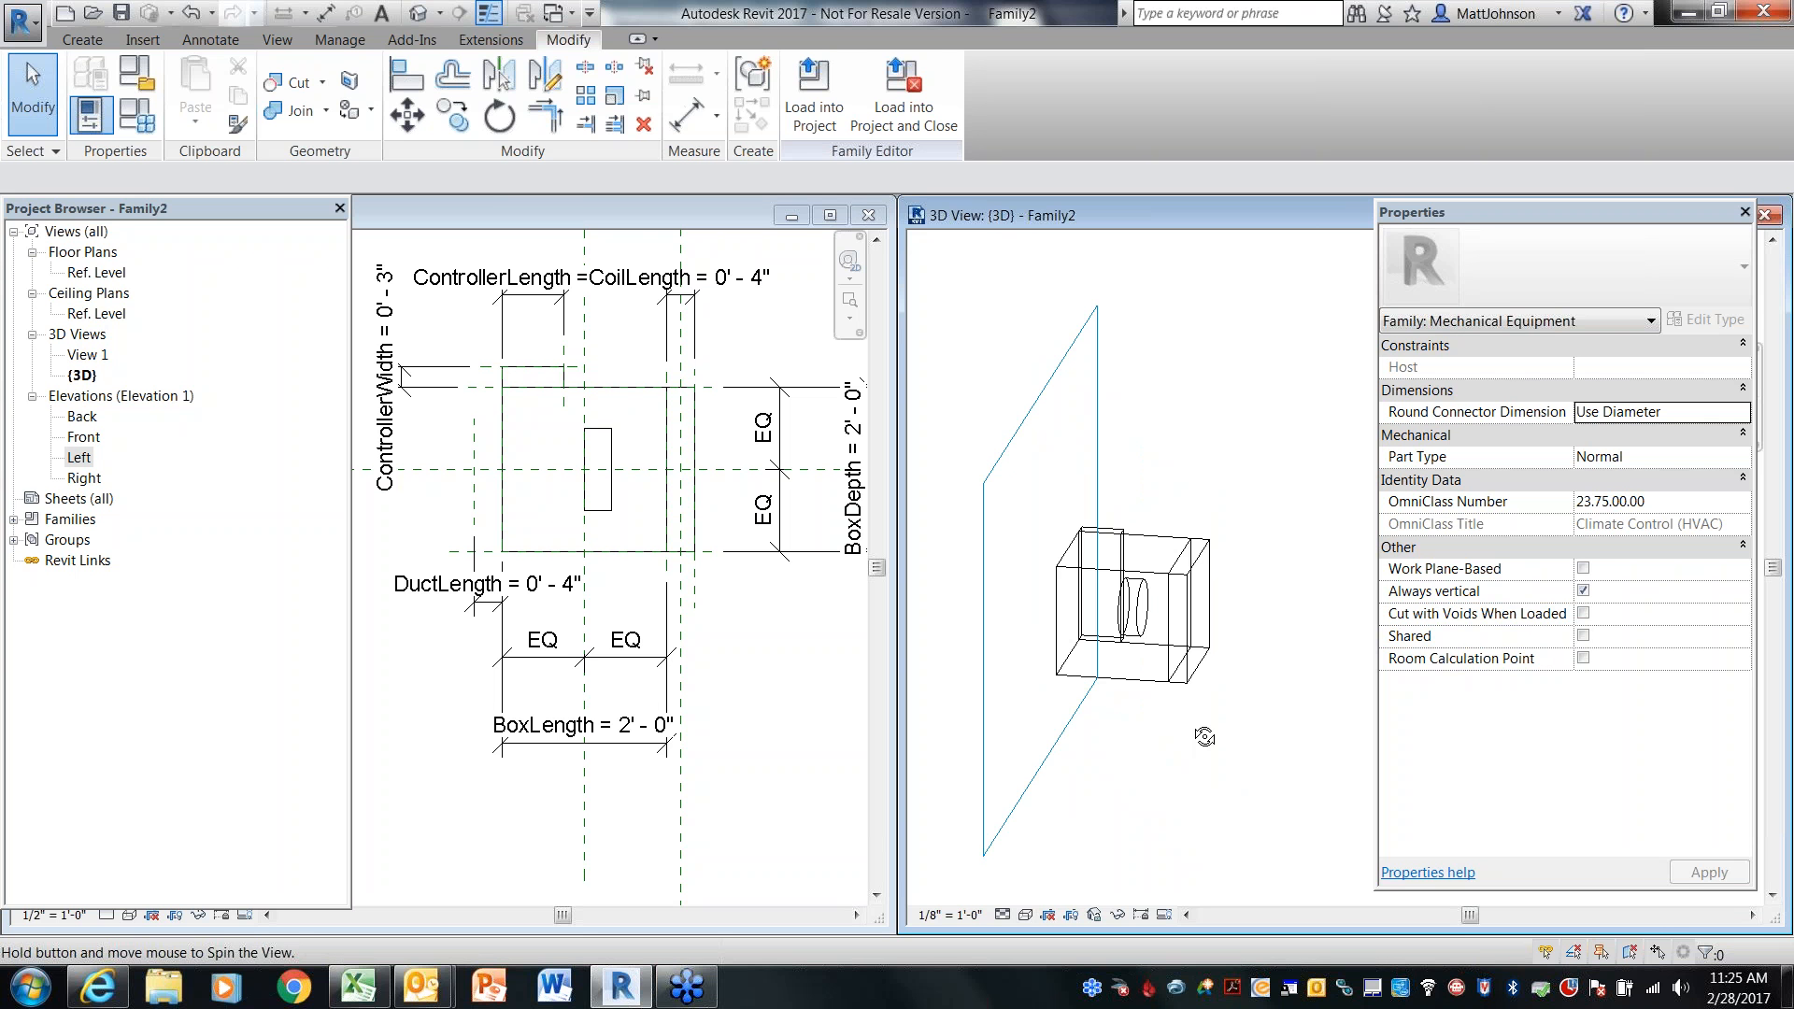
pyautogui.keyDown('shift'); pyautogui.moveTo(1204, 737); pyautogui.dragTo(1168, 737, button='middle'); pyautogui.keyUp('shift')
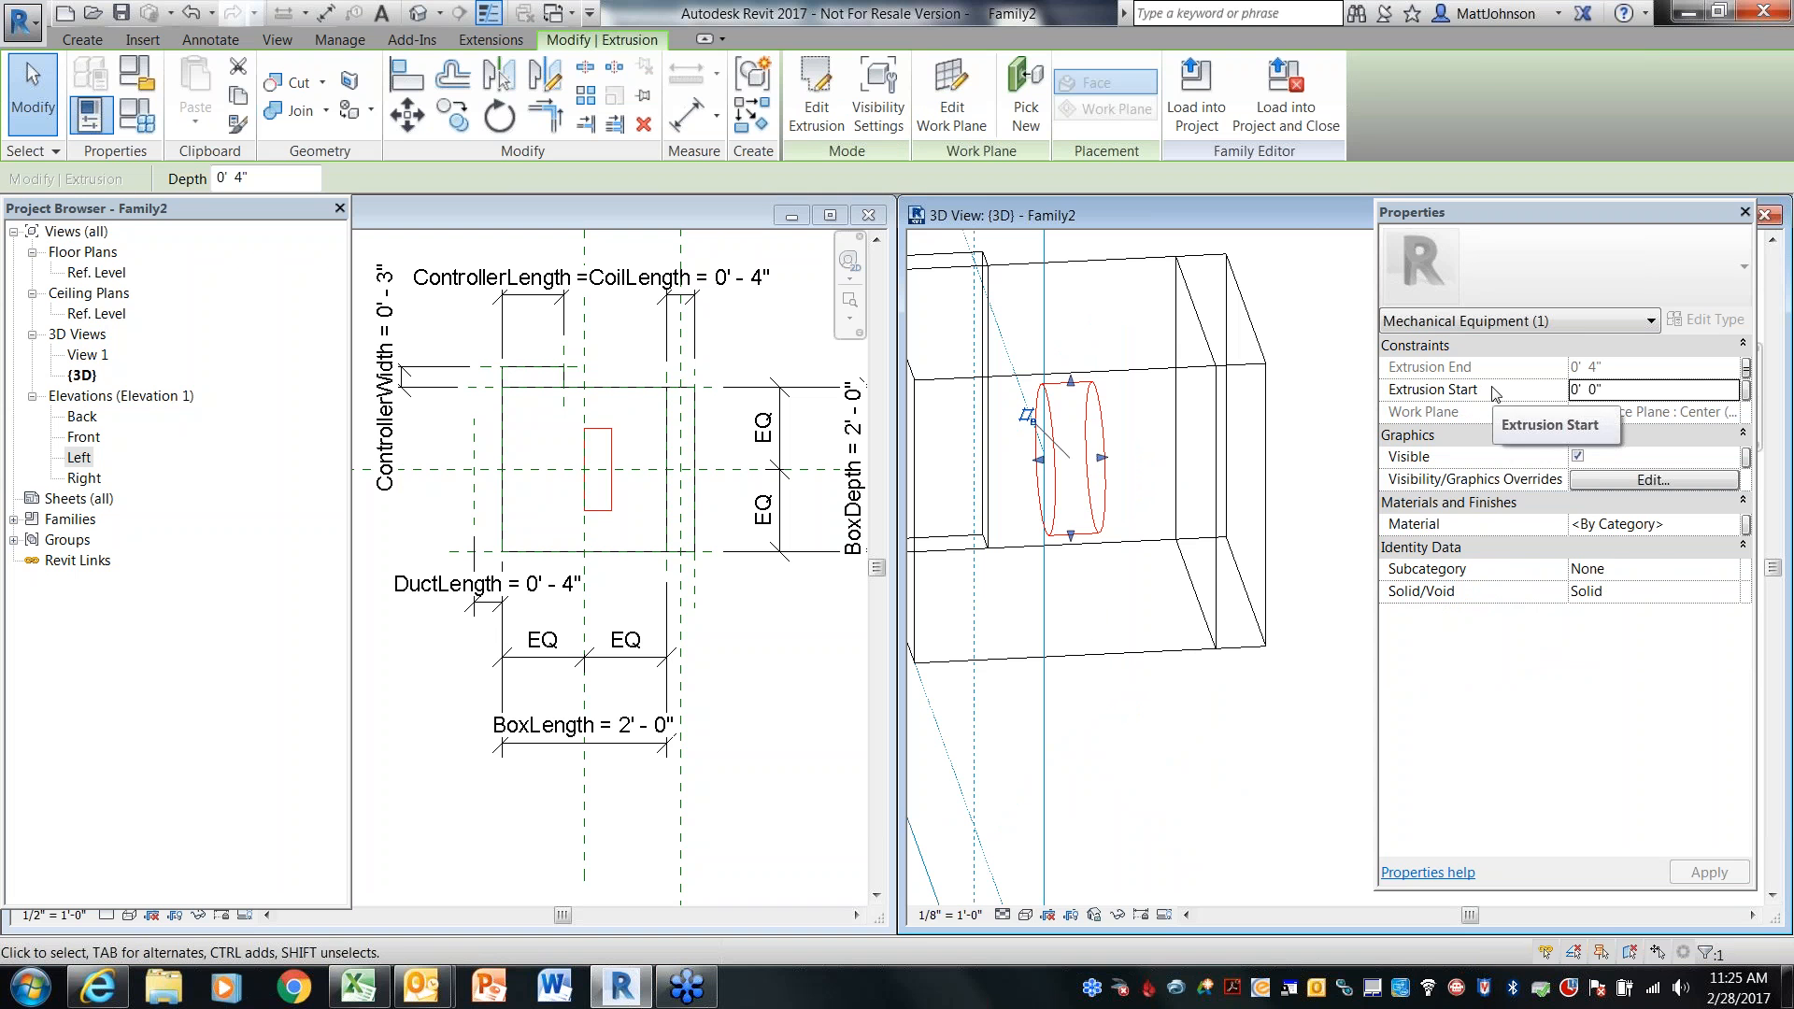
pyautogui.click(1746, 390)
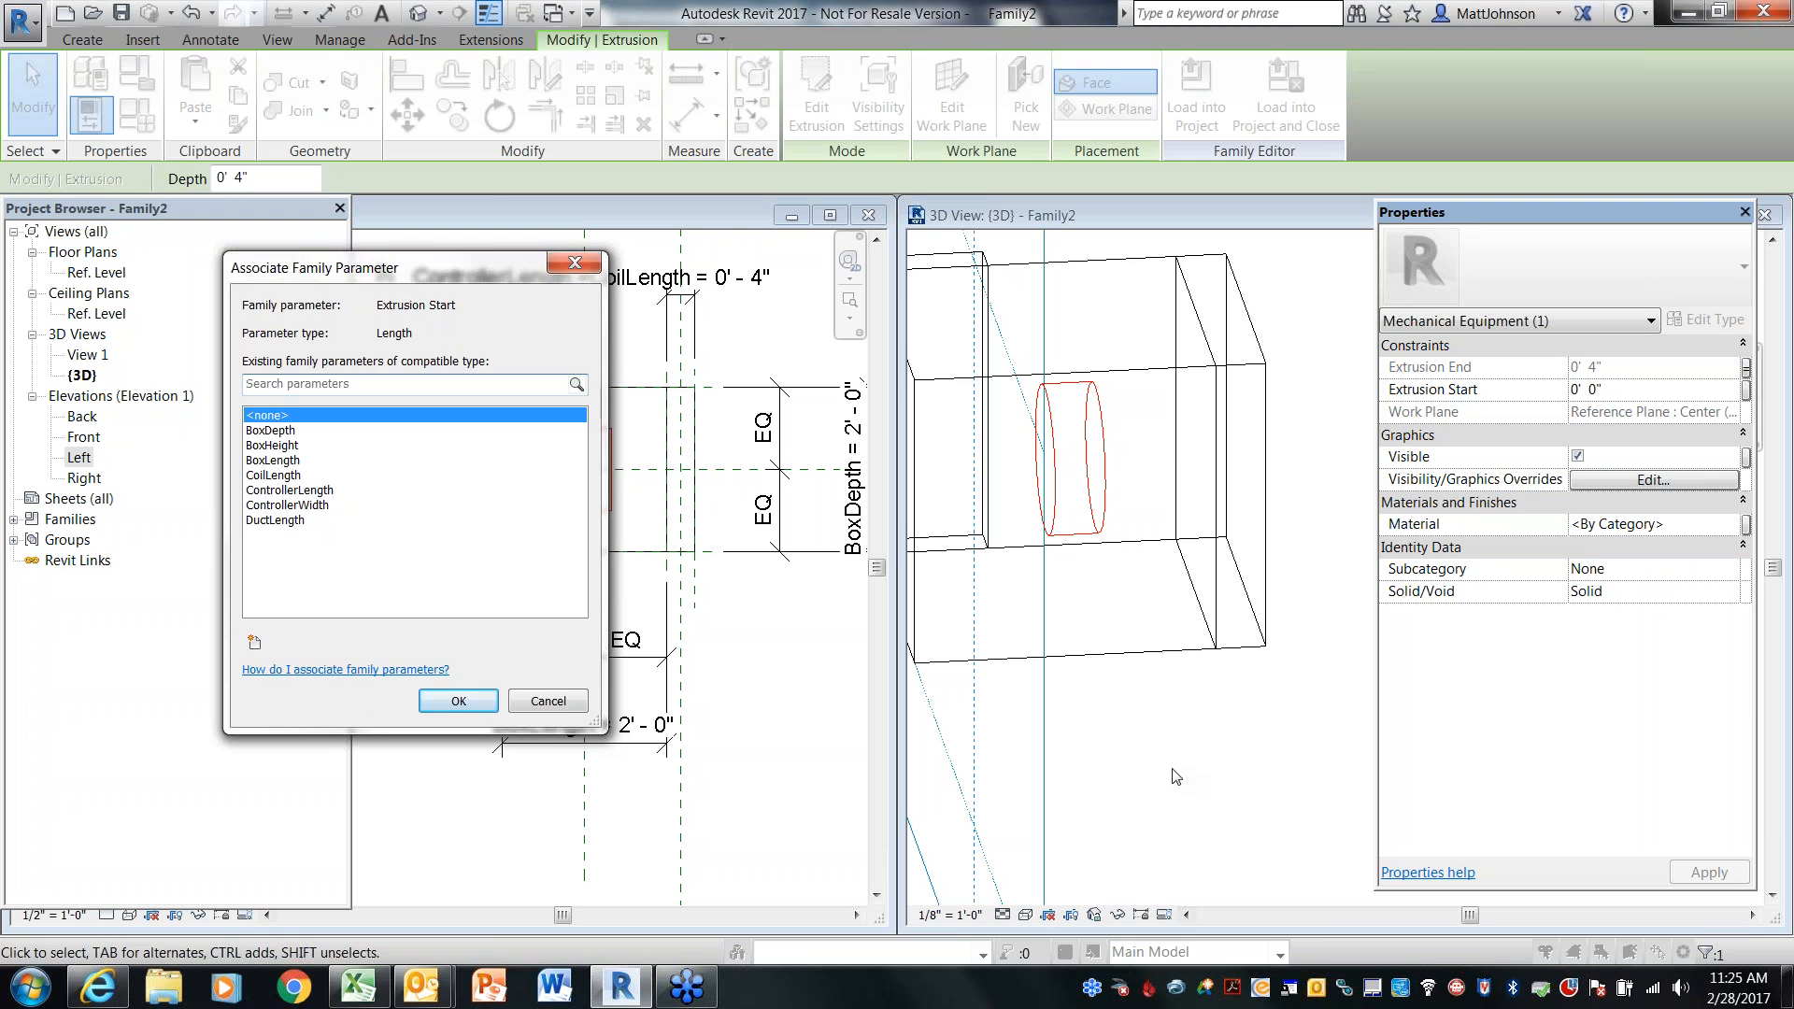
pyautogui.press('Escape')
pyautogui.click(1170, 724)
pyautogui.scroll(-2, 1184, 768)
pyautogui.moveTo(1184, 768)
pyautogui.keyDown('shift'); pyautogui.mouseDown(button='middle')
pyautogui.moveTo(1133, 762)
pyautogui.moveTo(1179, 755)
pyautogui.mouseUp(button='middle'); pyautogui.keyUp('shift')
pyautogui.click(1134, 609)
pyautogui.press('Delete')
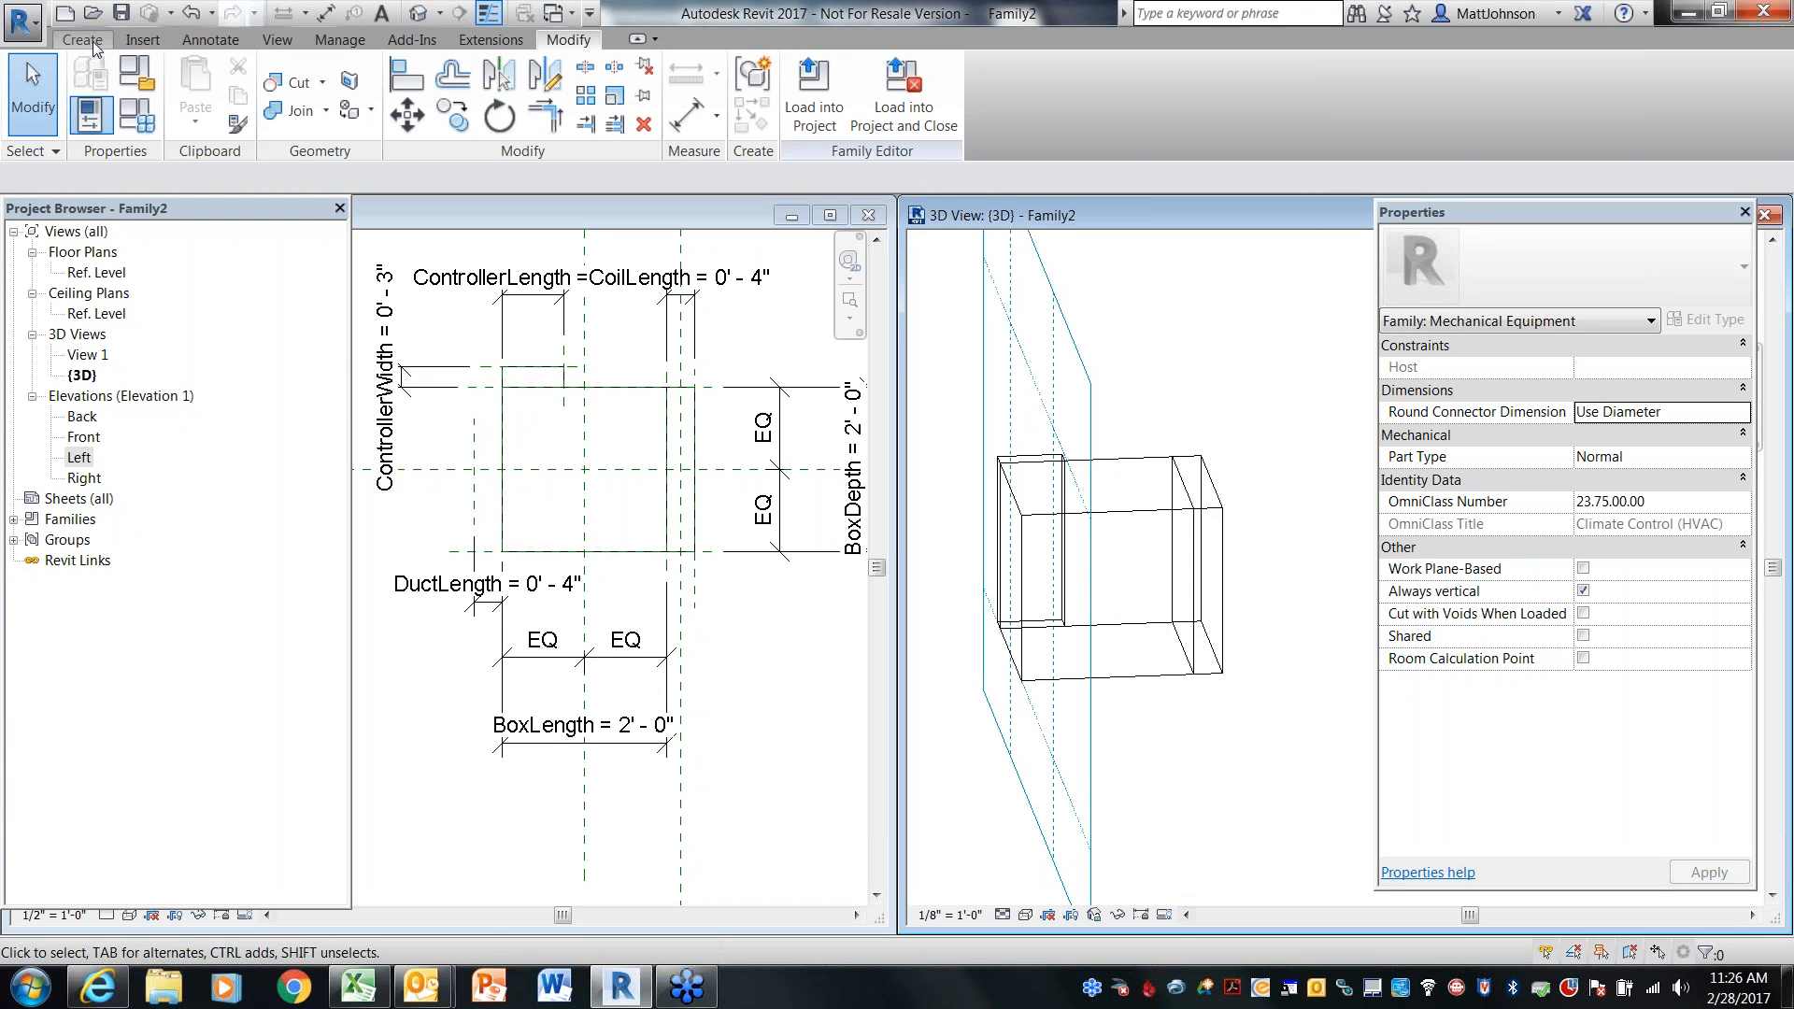
# Open the Left elevation, start a new extrusion and set its work plane to Reference Plane : BoxLeft
pyautogui.doubleClick(81, 460)
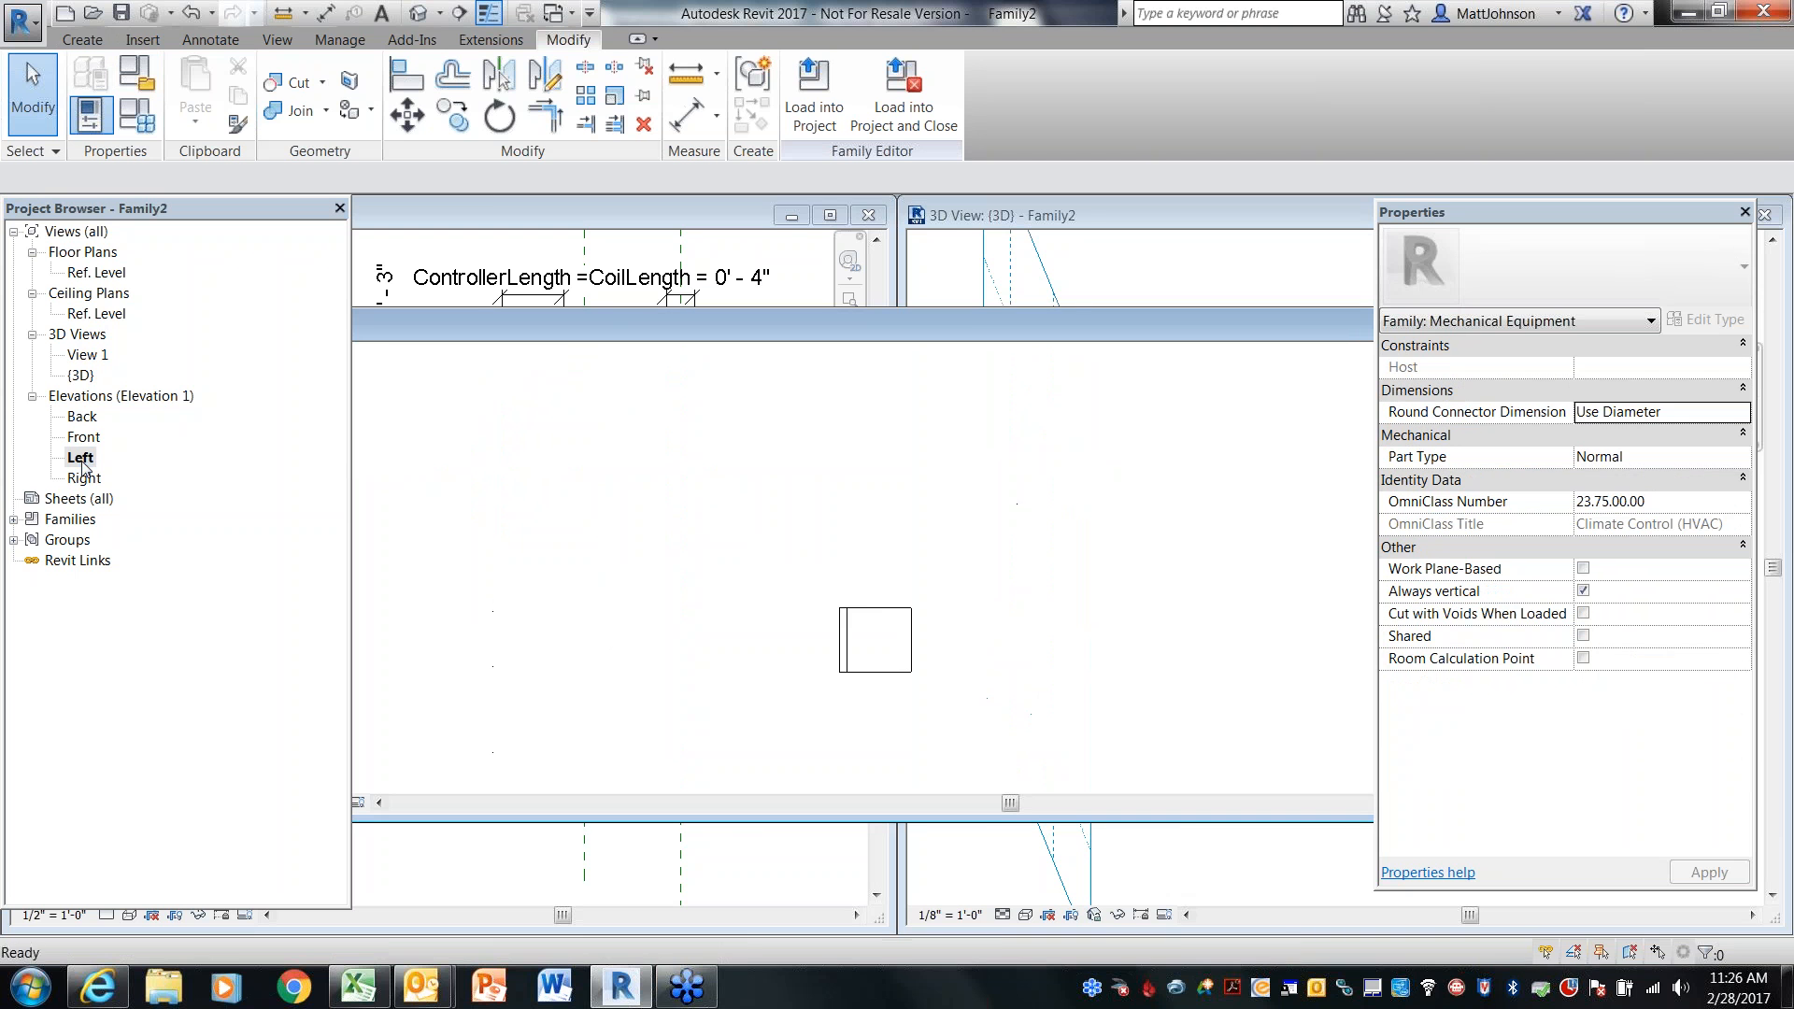
pyautogui.scroll(5, 943, 715)
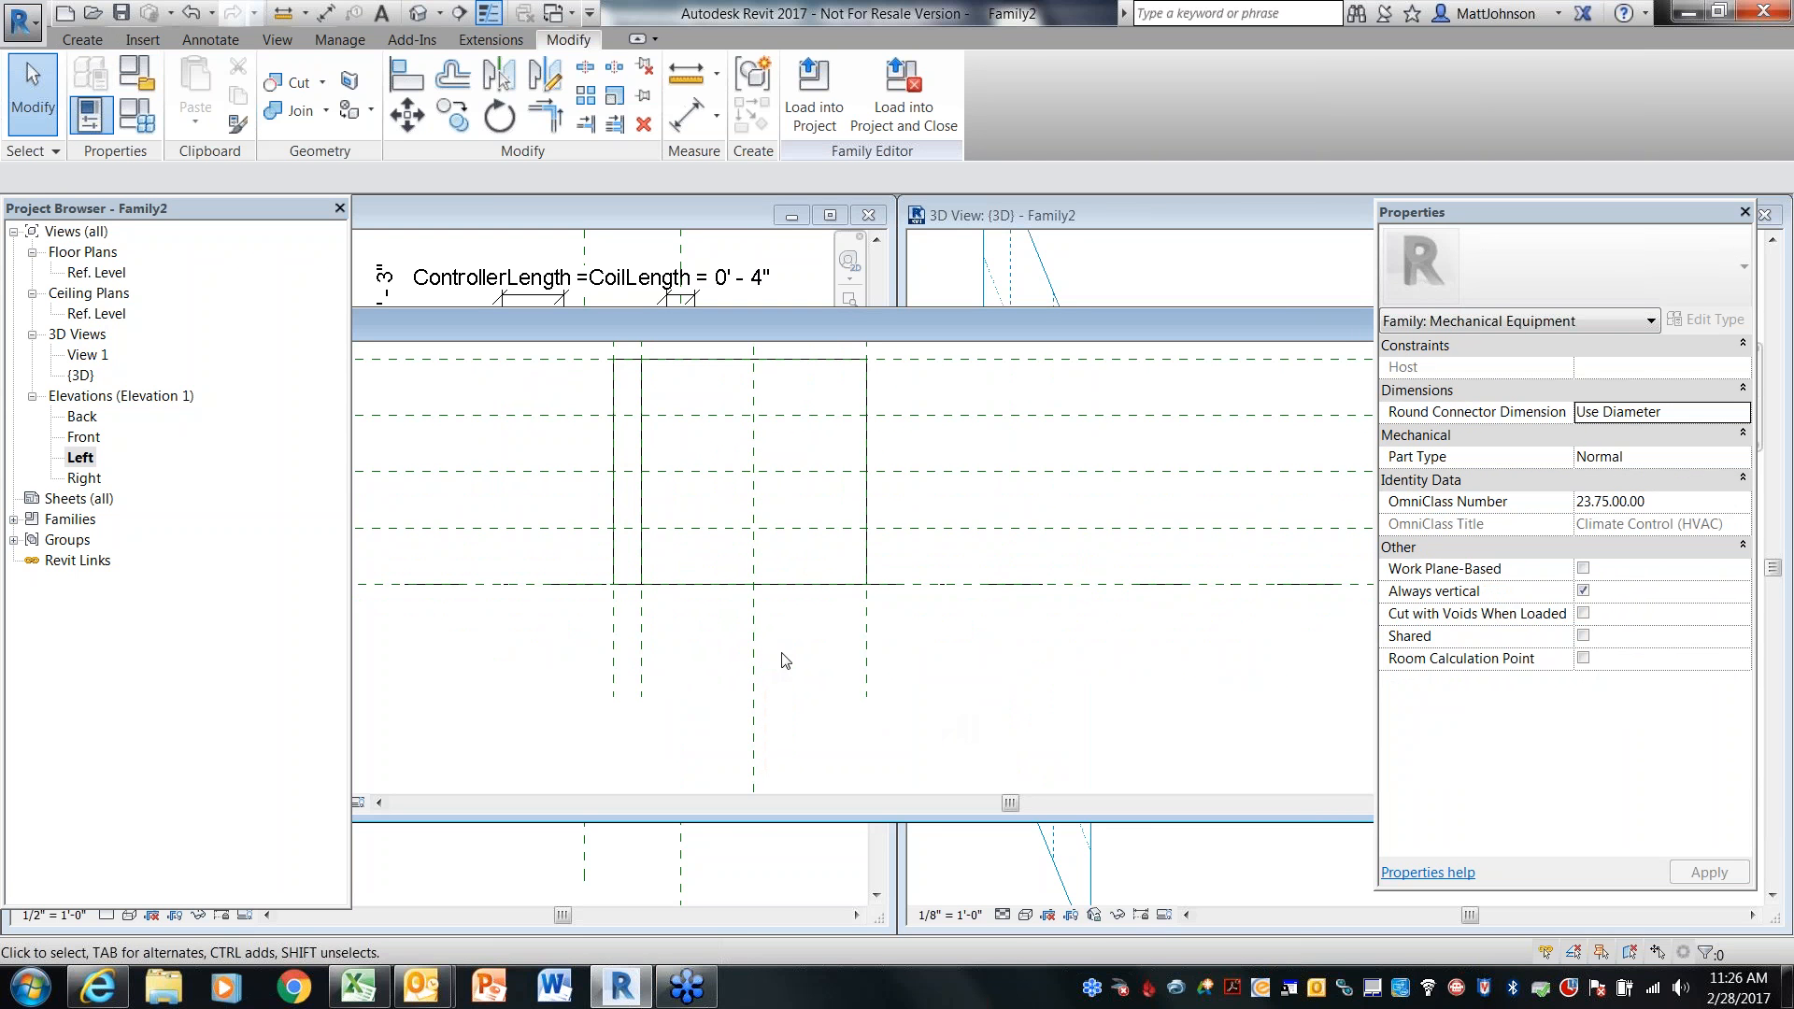
pyautogui.click(84, 40)
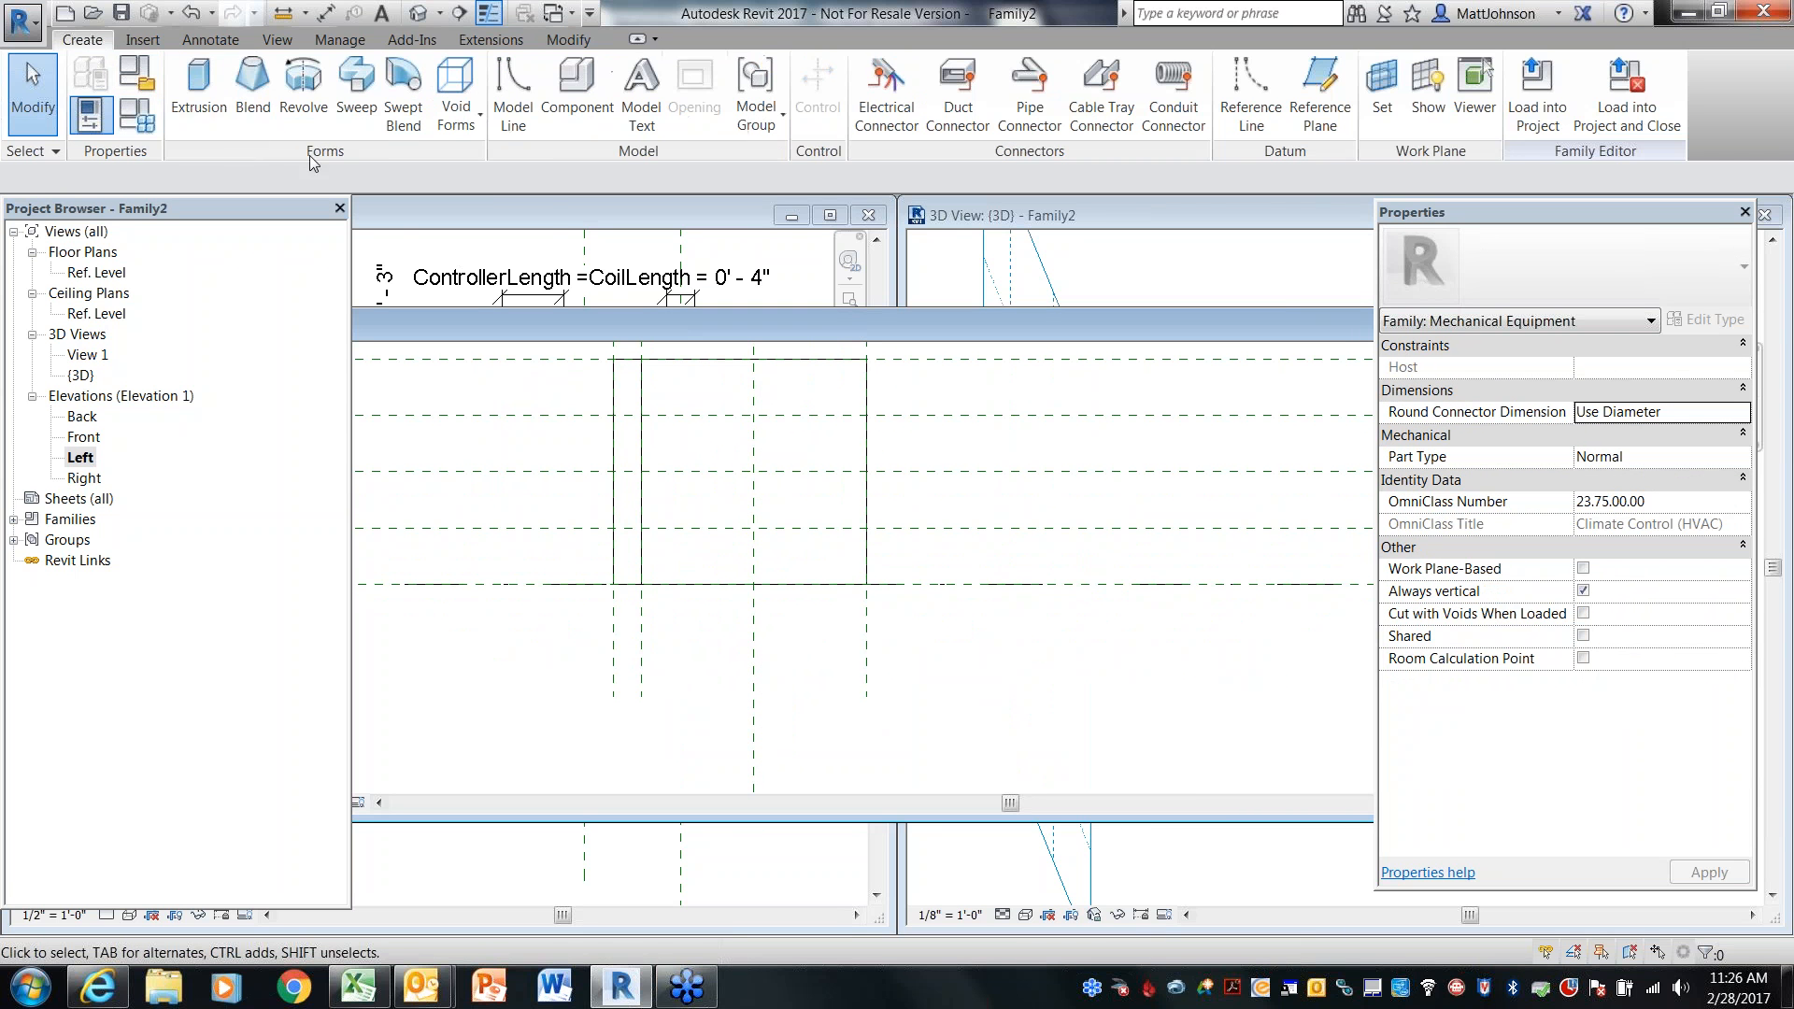
pyautogui.click(198, 103)
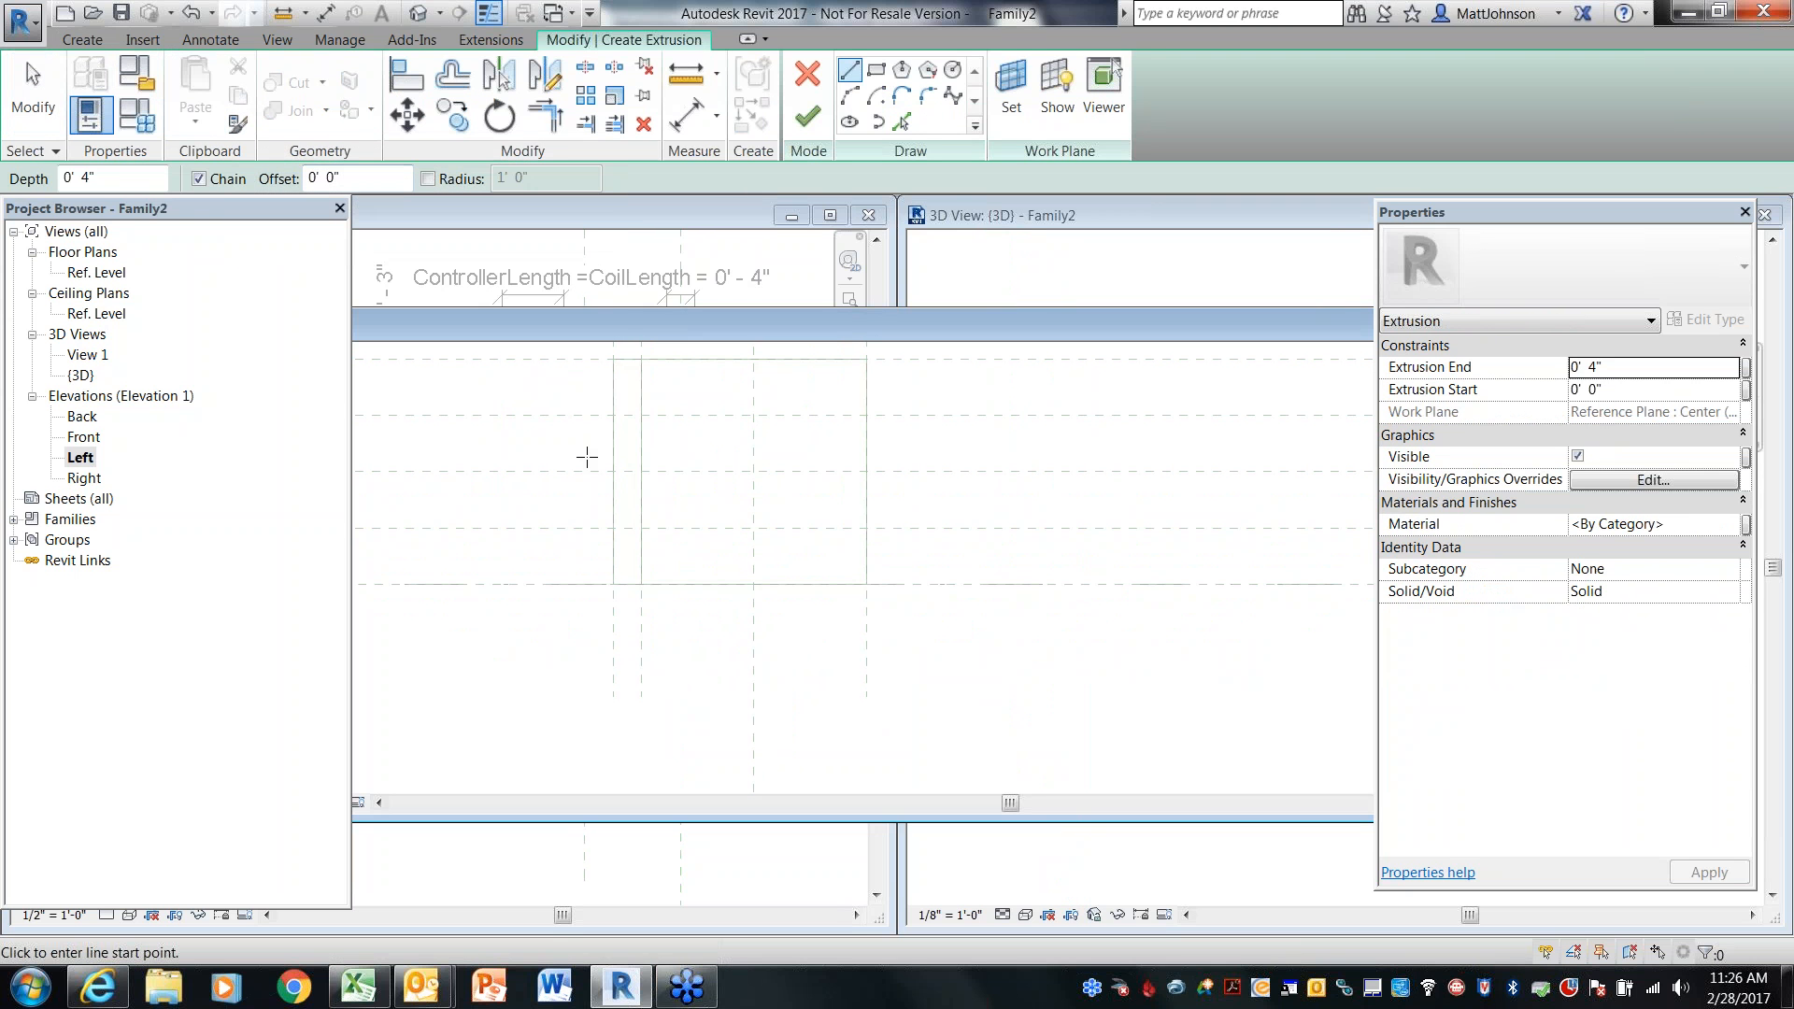
pyautogui.click(1746, 391)
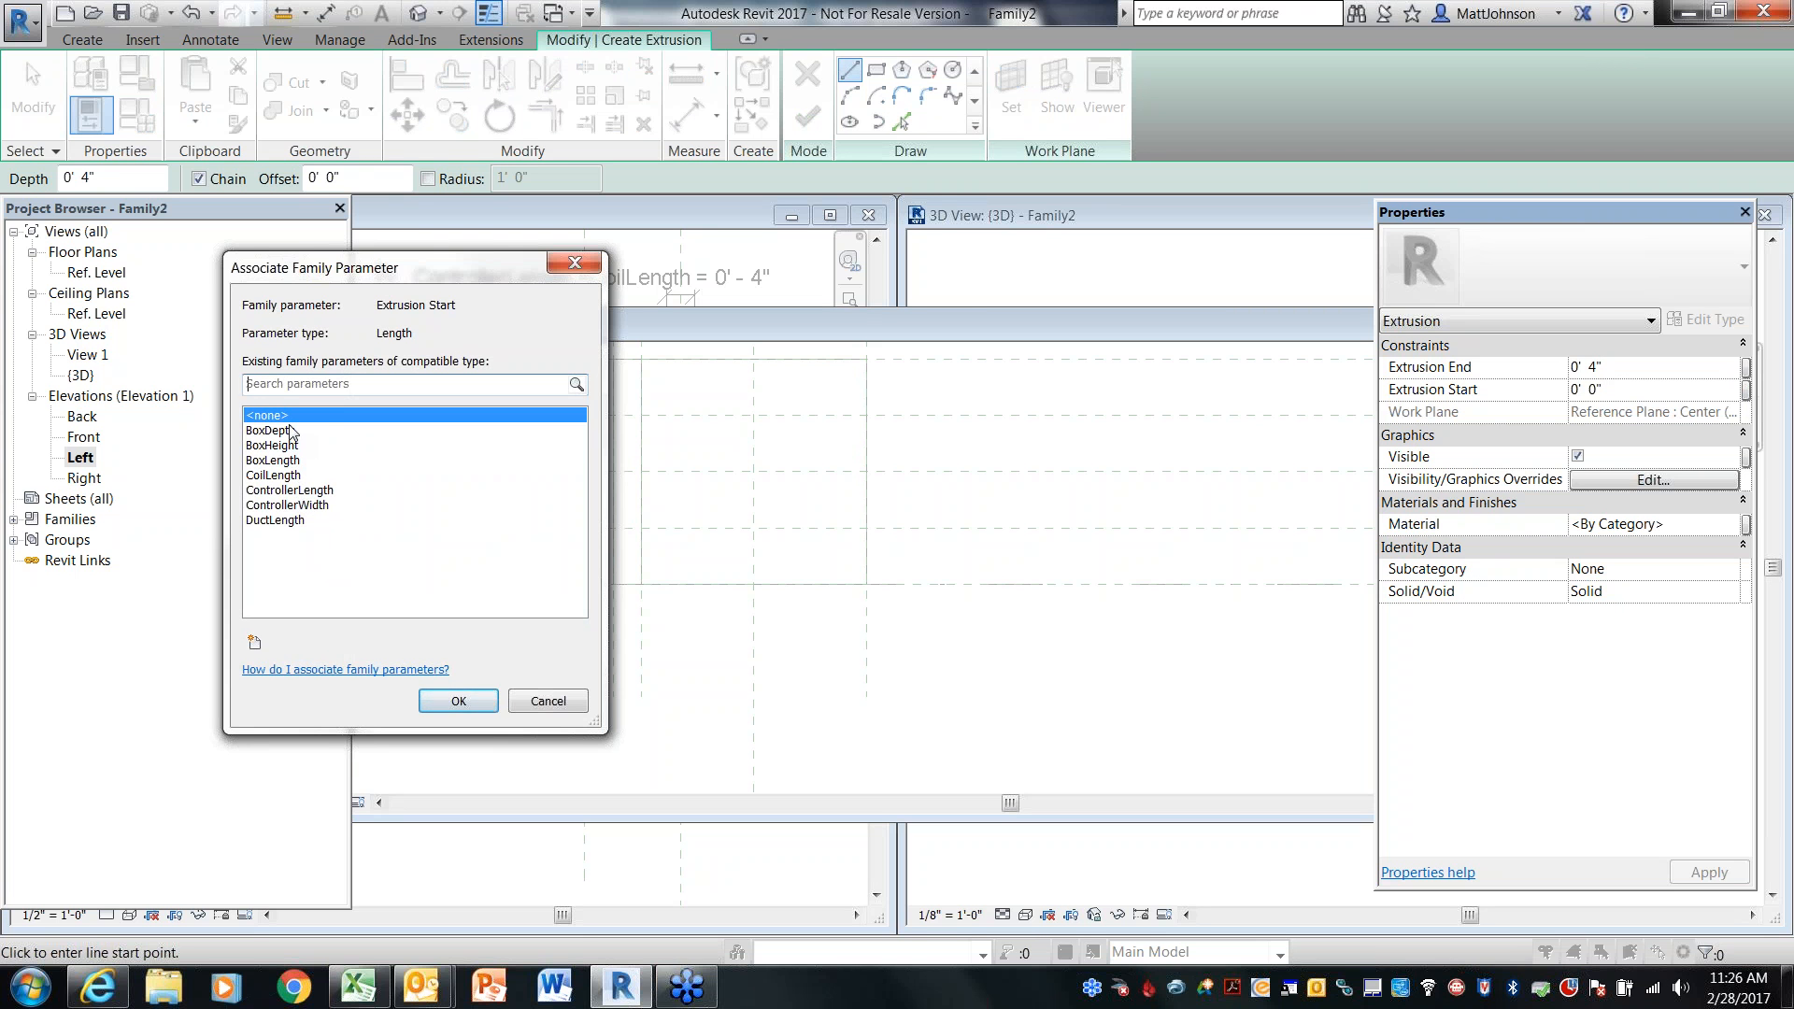
pyautogui.click(457, 701)
pyautogui.click(1011, 93)
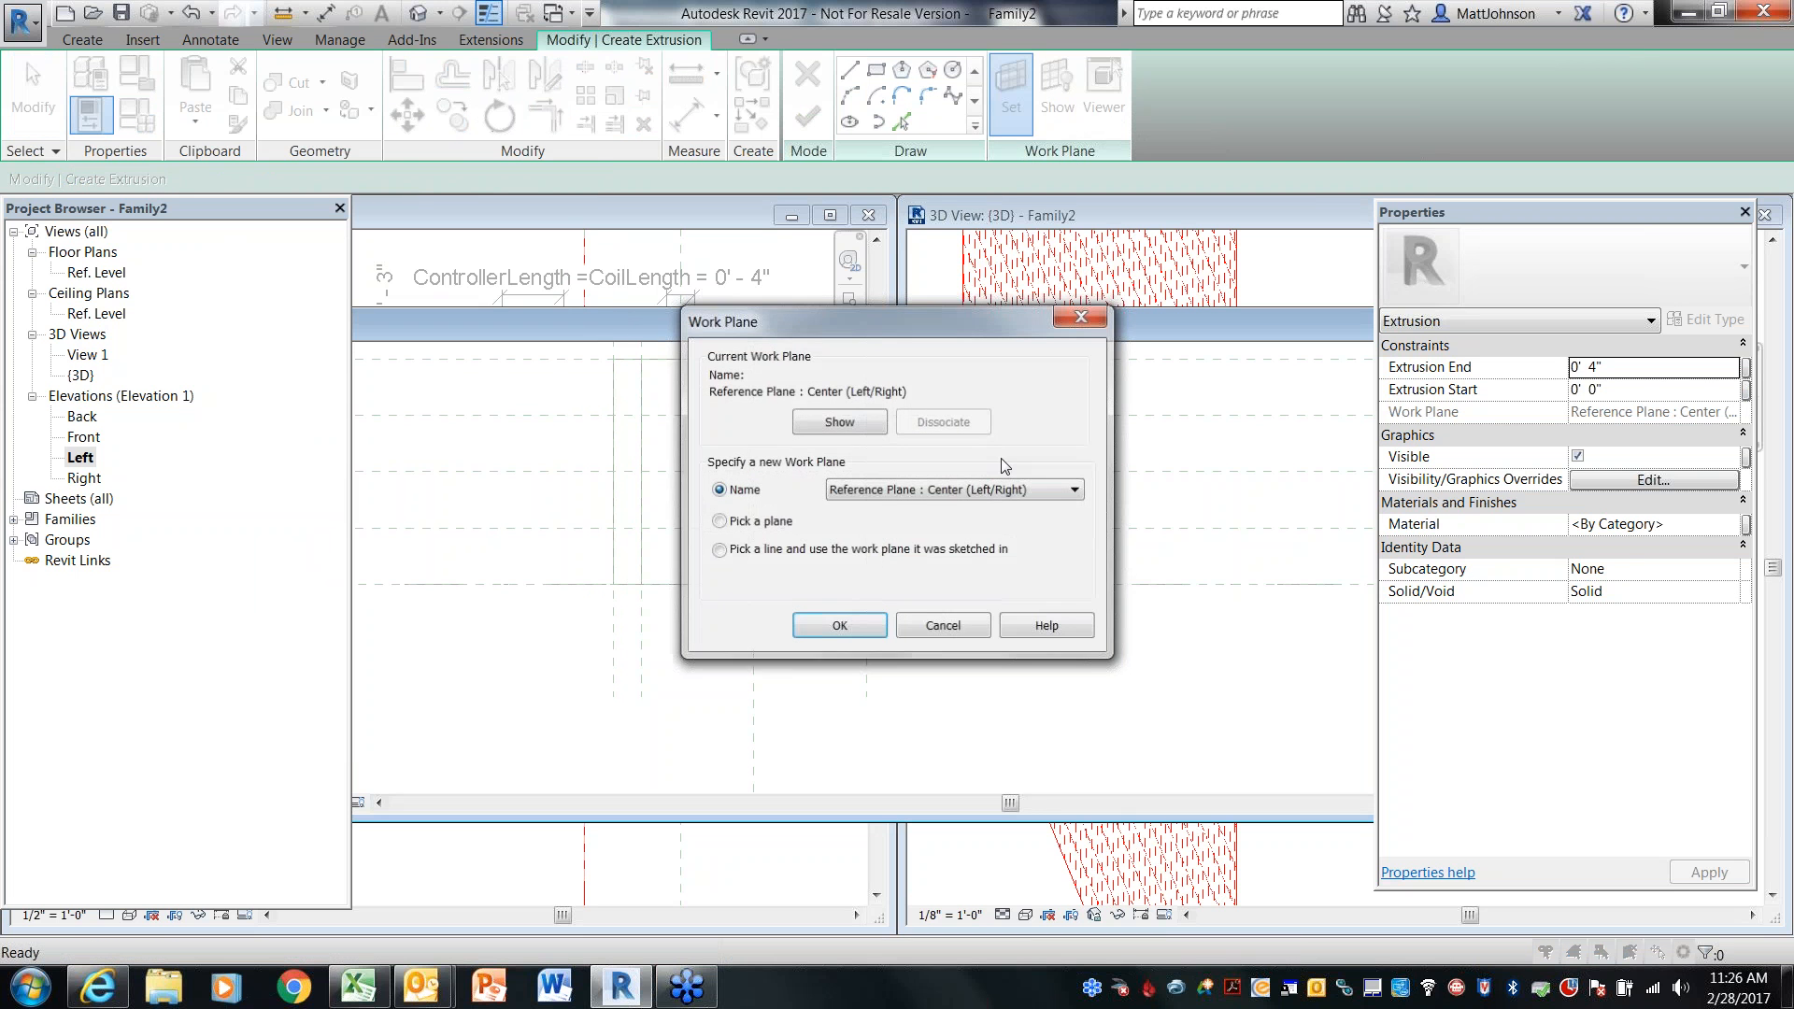
pyautogui.click(990, 489)
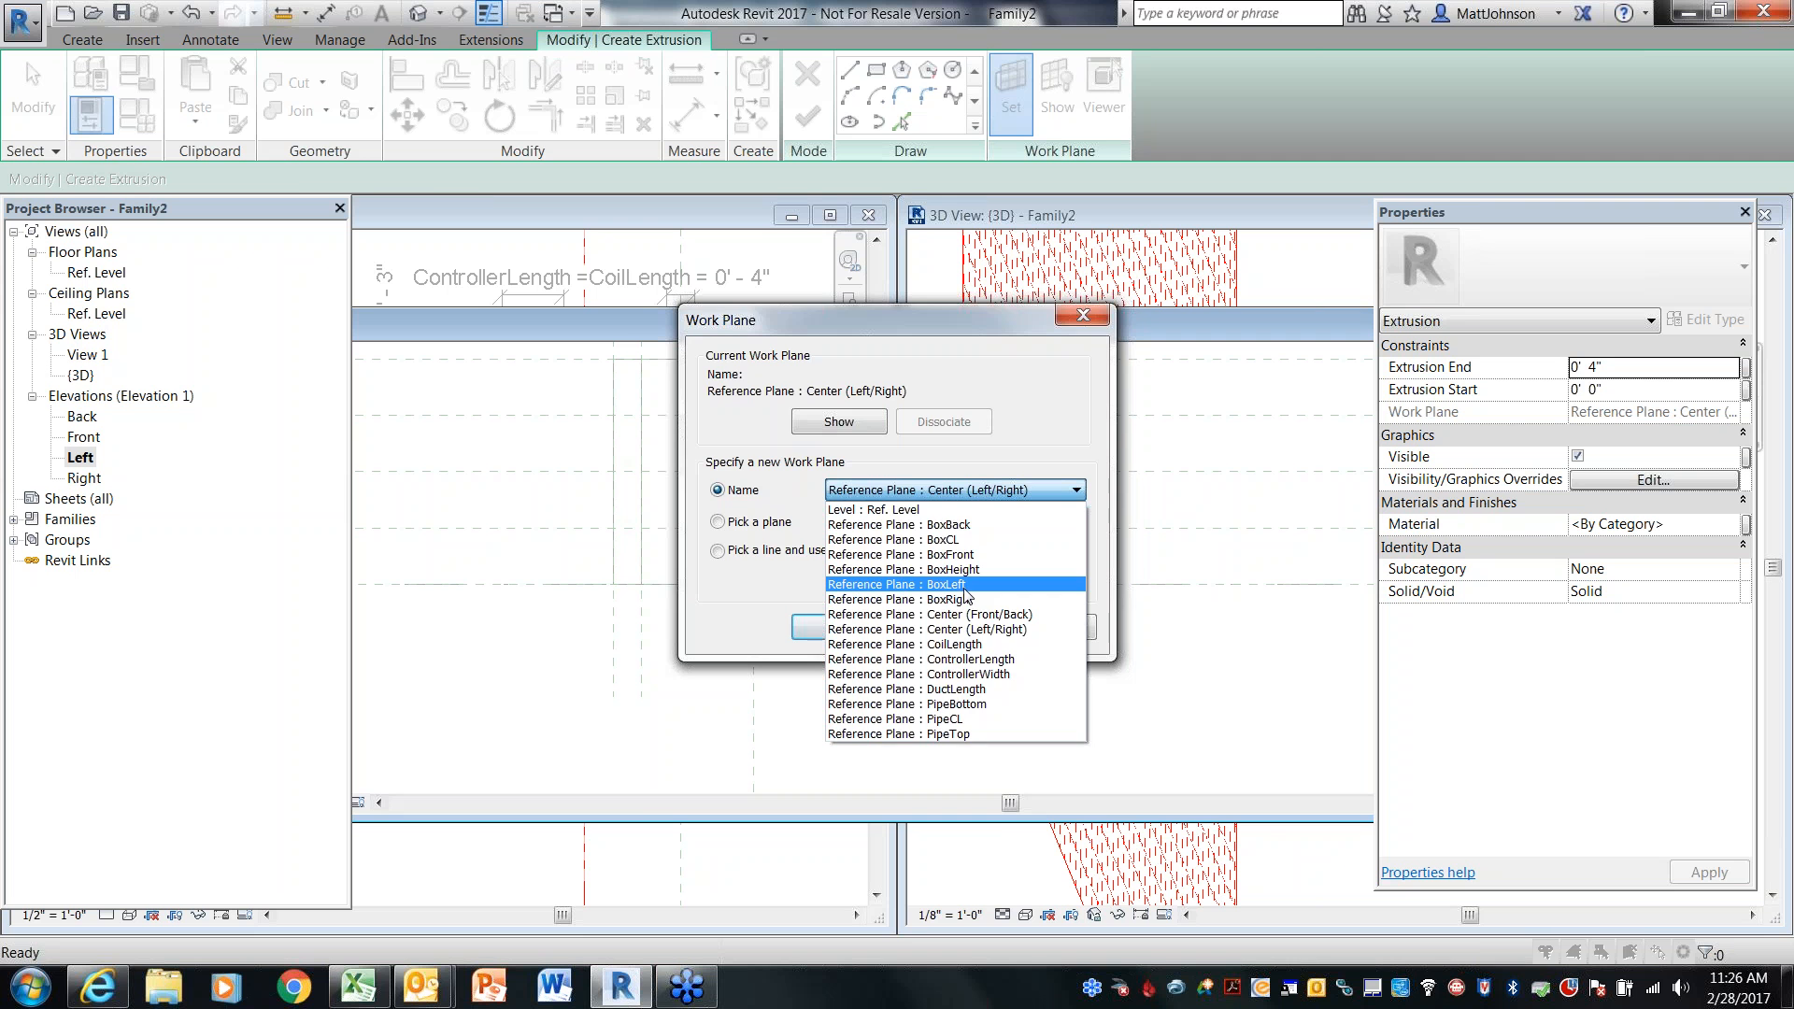
pyautogui.click(965, 584)
pyautogui.click(831, 627)
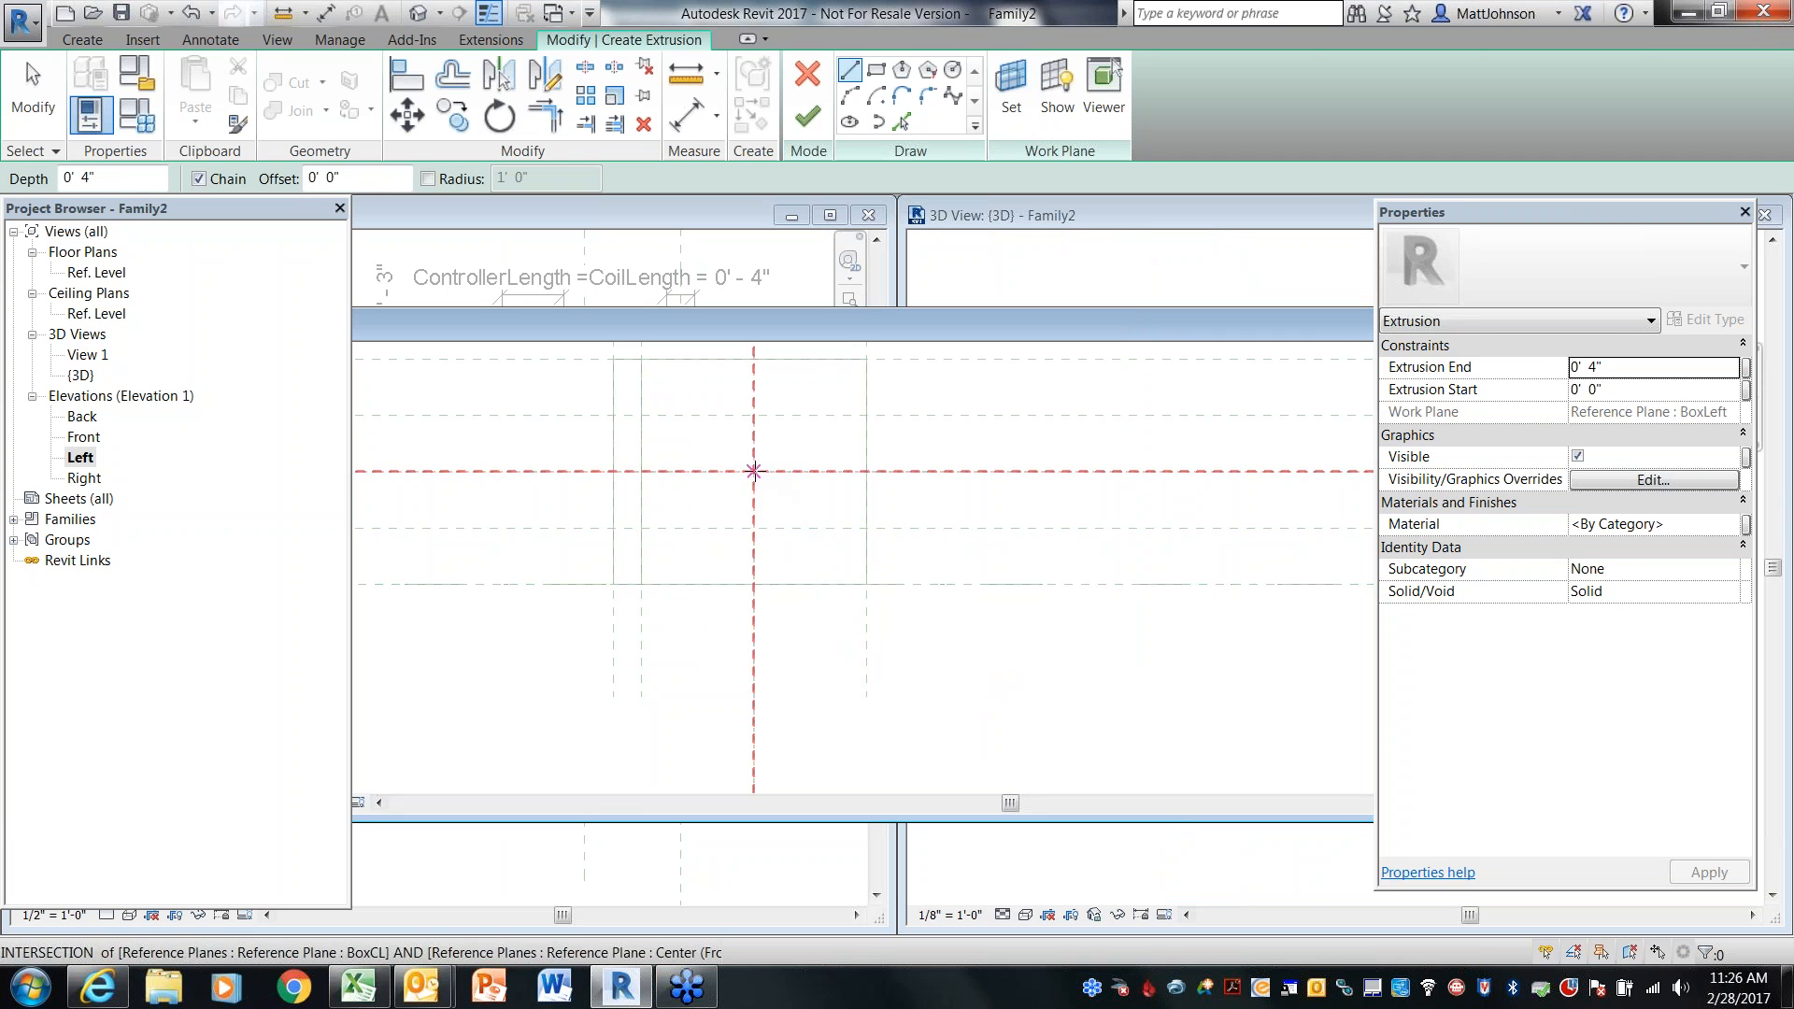
# Sketch a circle of about 6" radius centred on the intersection of BoxCL and the front/back centre plane
pyautogui.click(754, 472)
pyautogui.press('Escape')
pyautogui.click(952, 71)
pyautogui.click(754, 472)
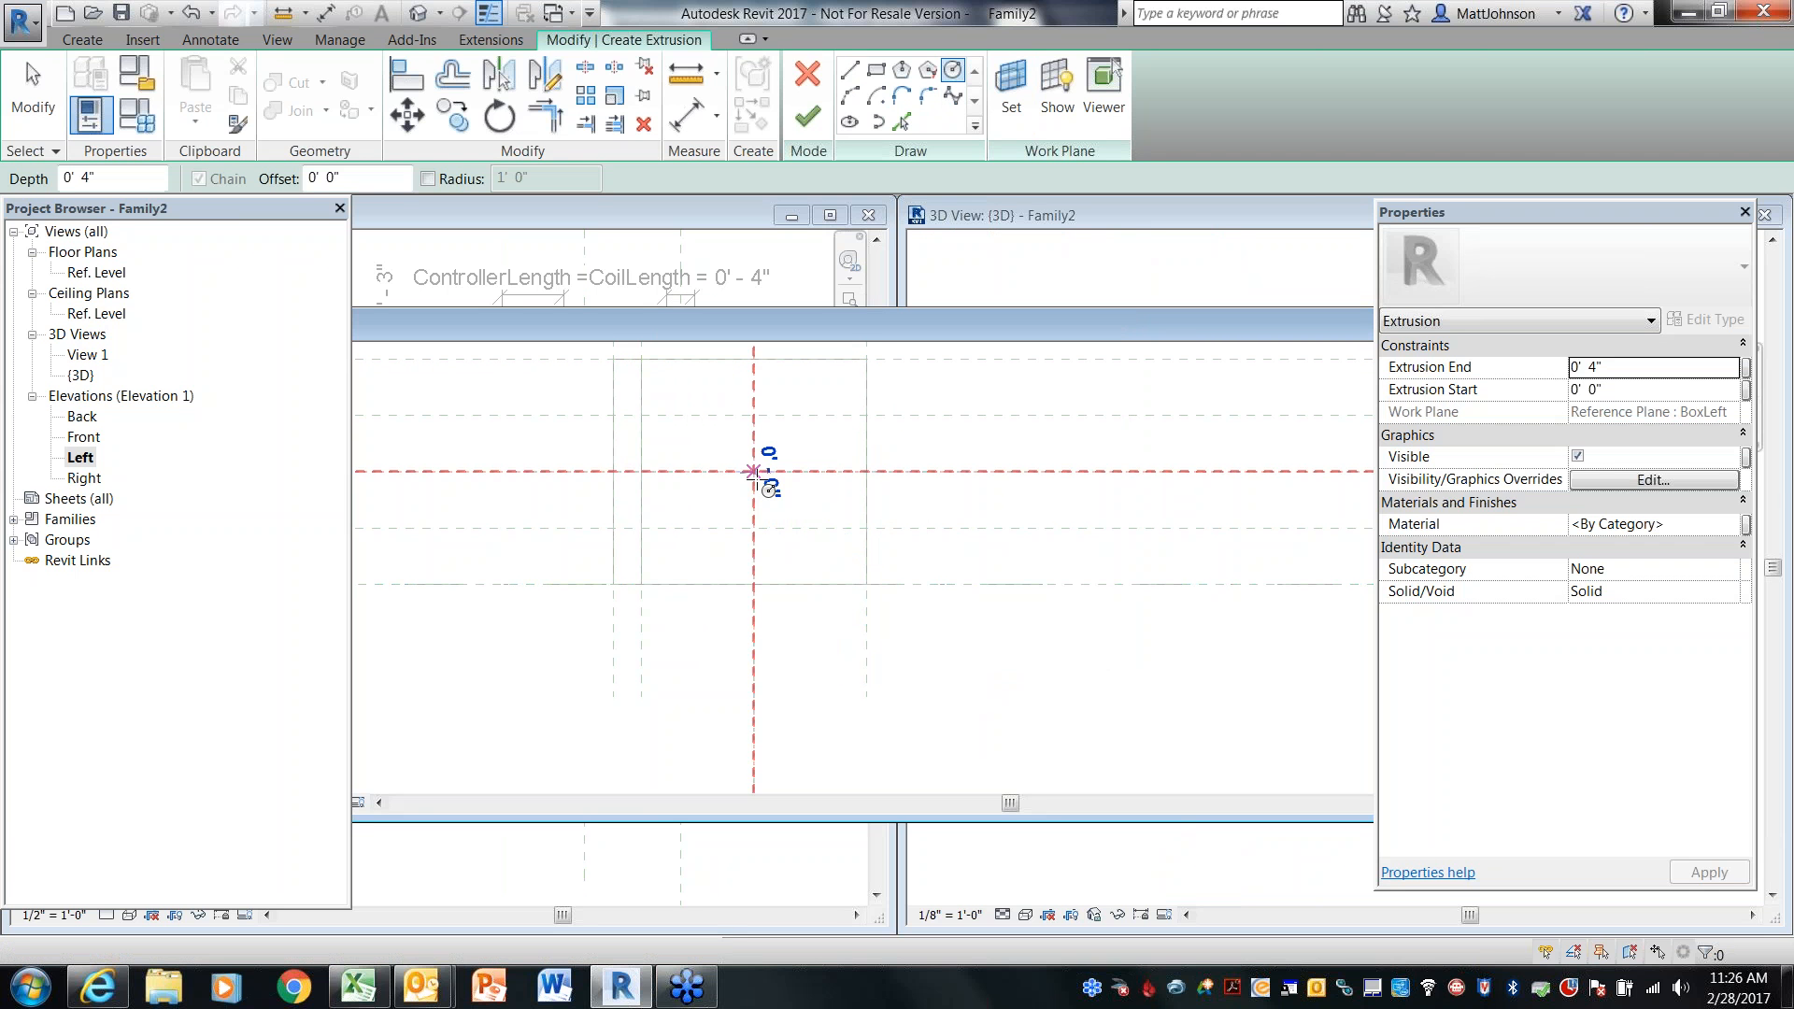
pyautogui.click(805, 496)
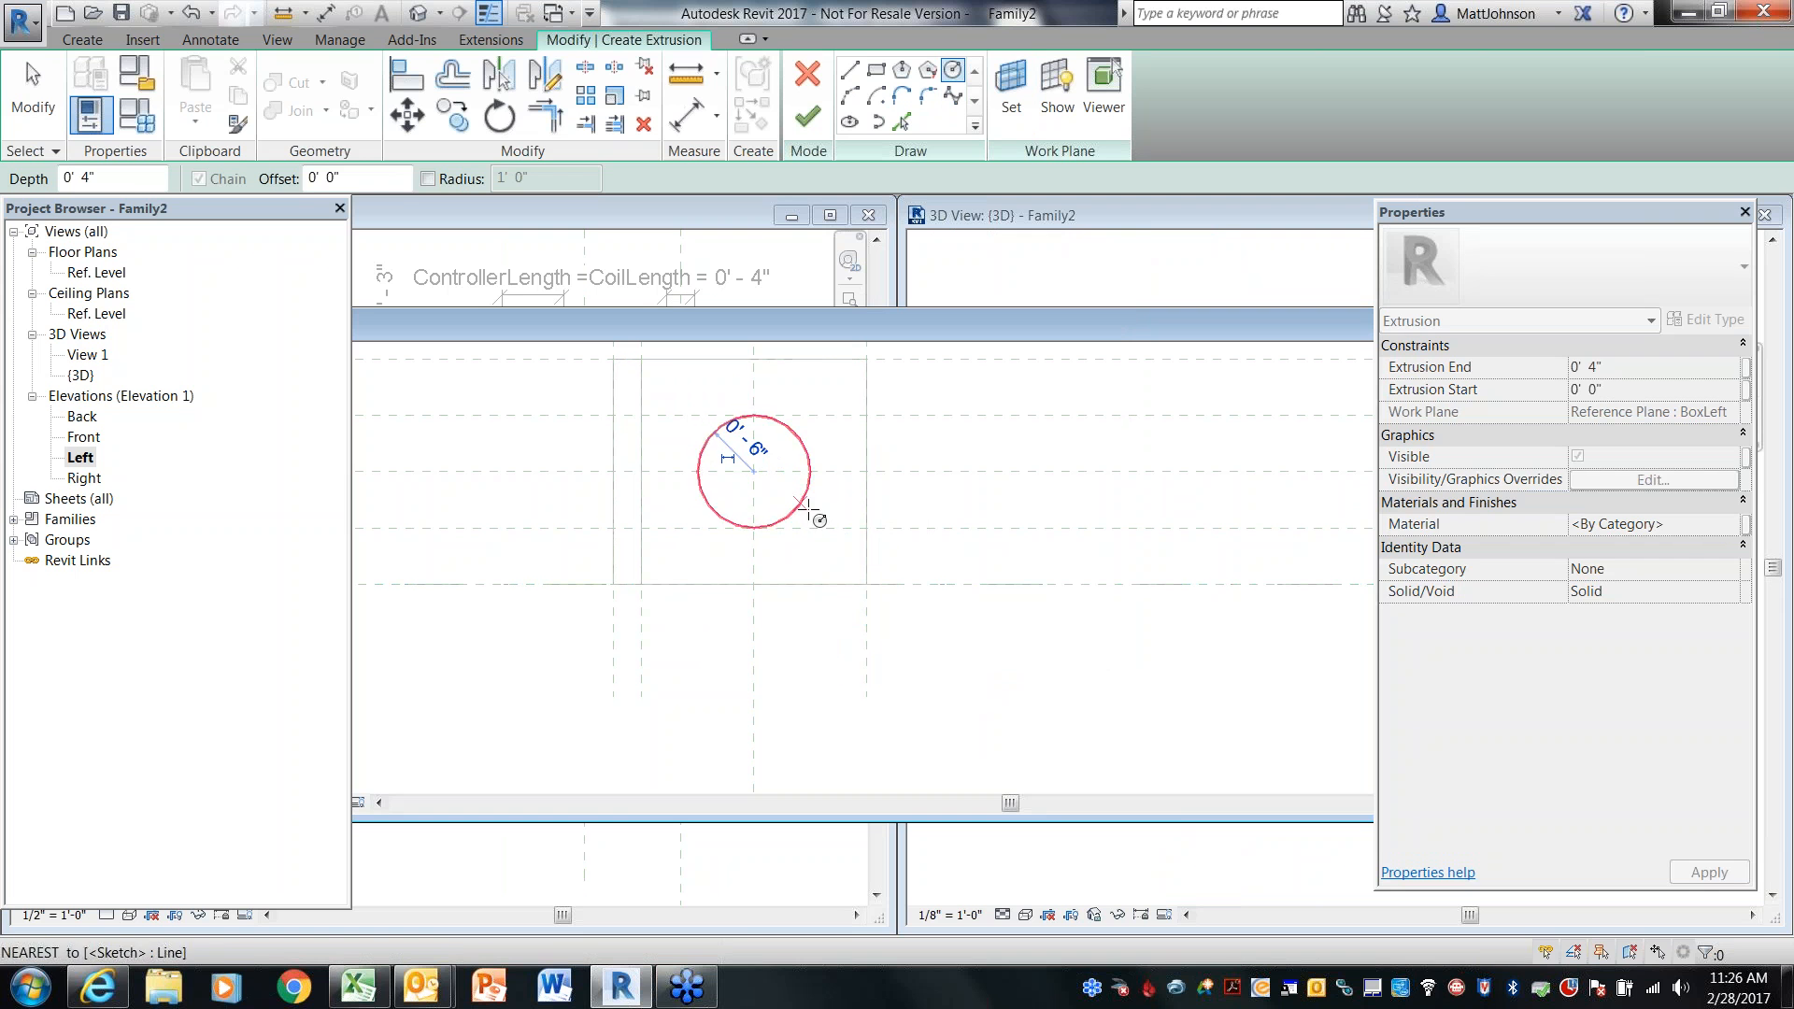
# Associate the extrusion's Extrusion End with DuctLength and finish the pipe extrusion
pyautogui.click(1747, 369)
pyautogui.click(1746, 367)
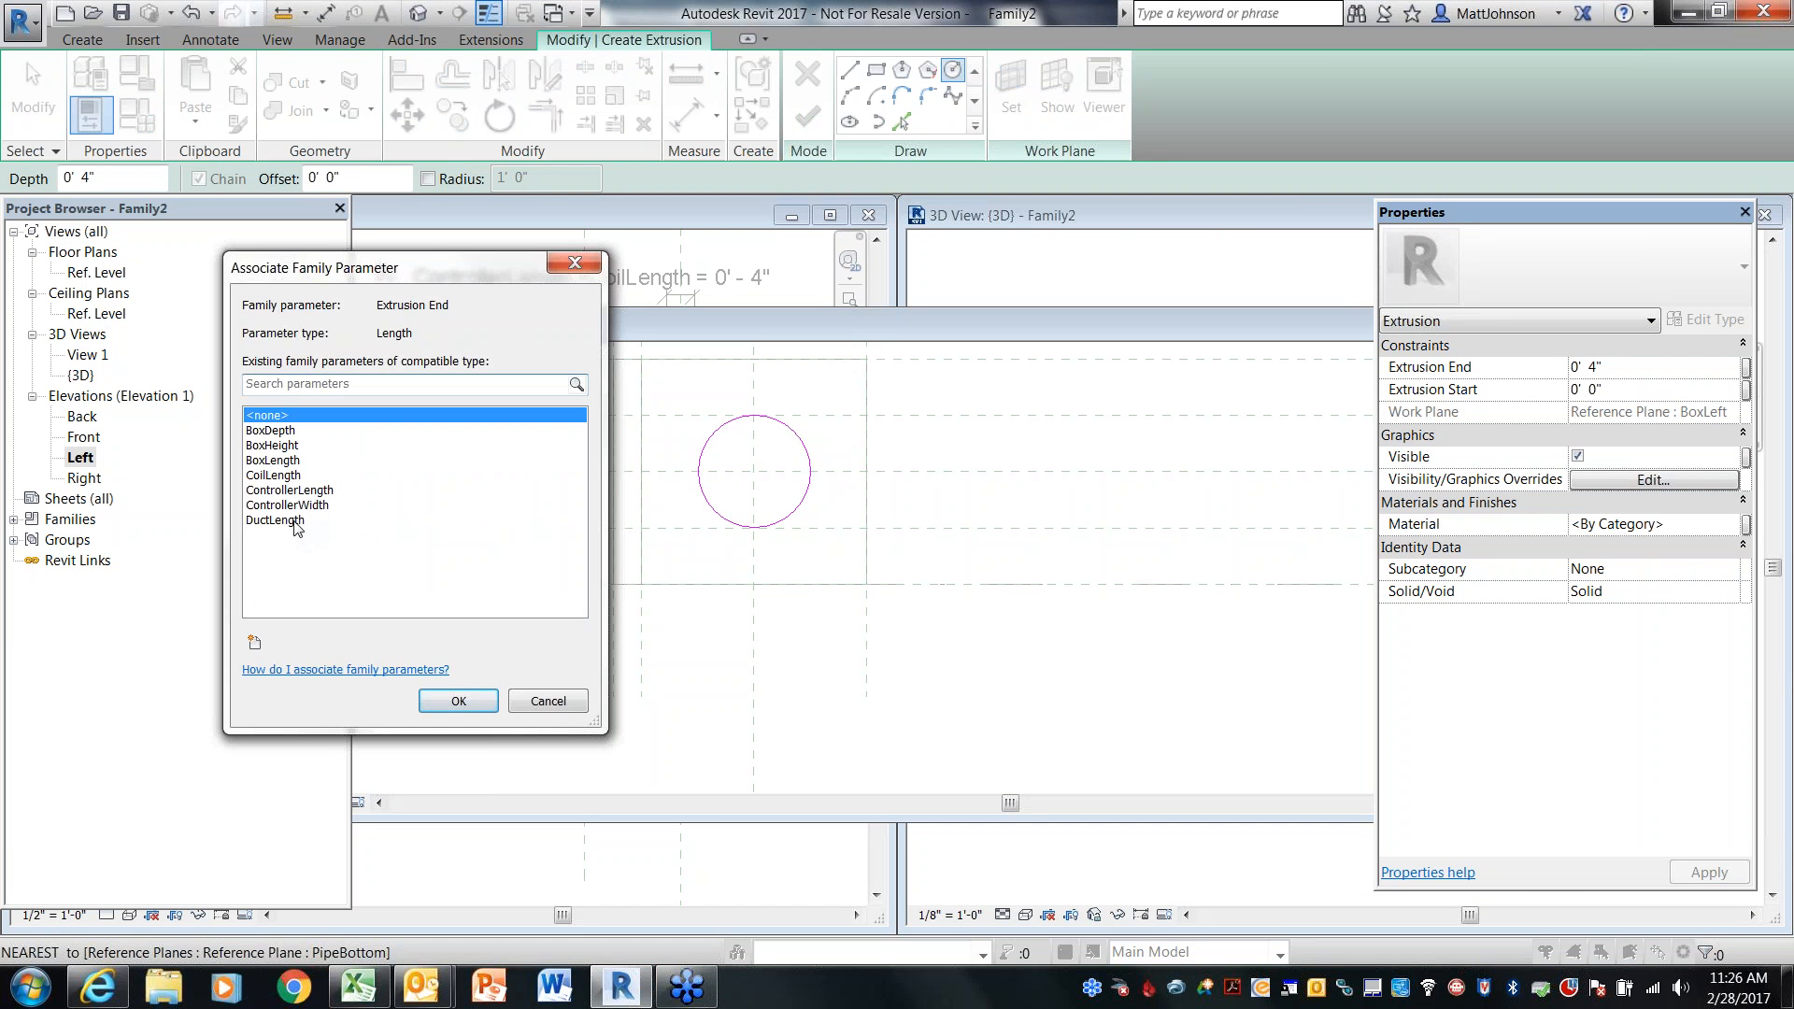
pyautogui.click(295, 522)
pyautogui.click(448, 700)
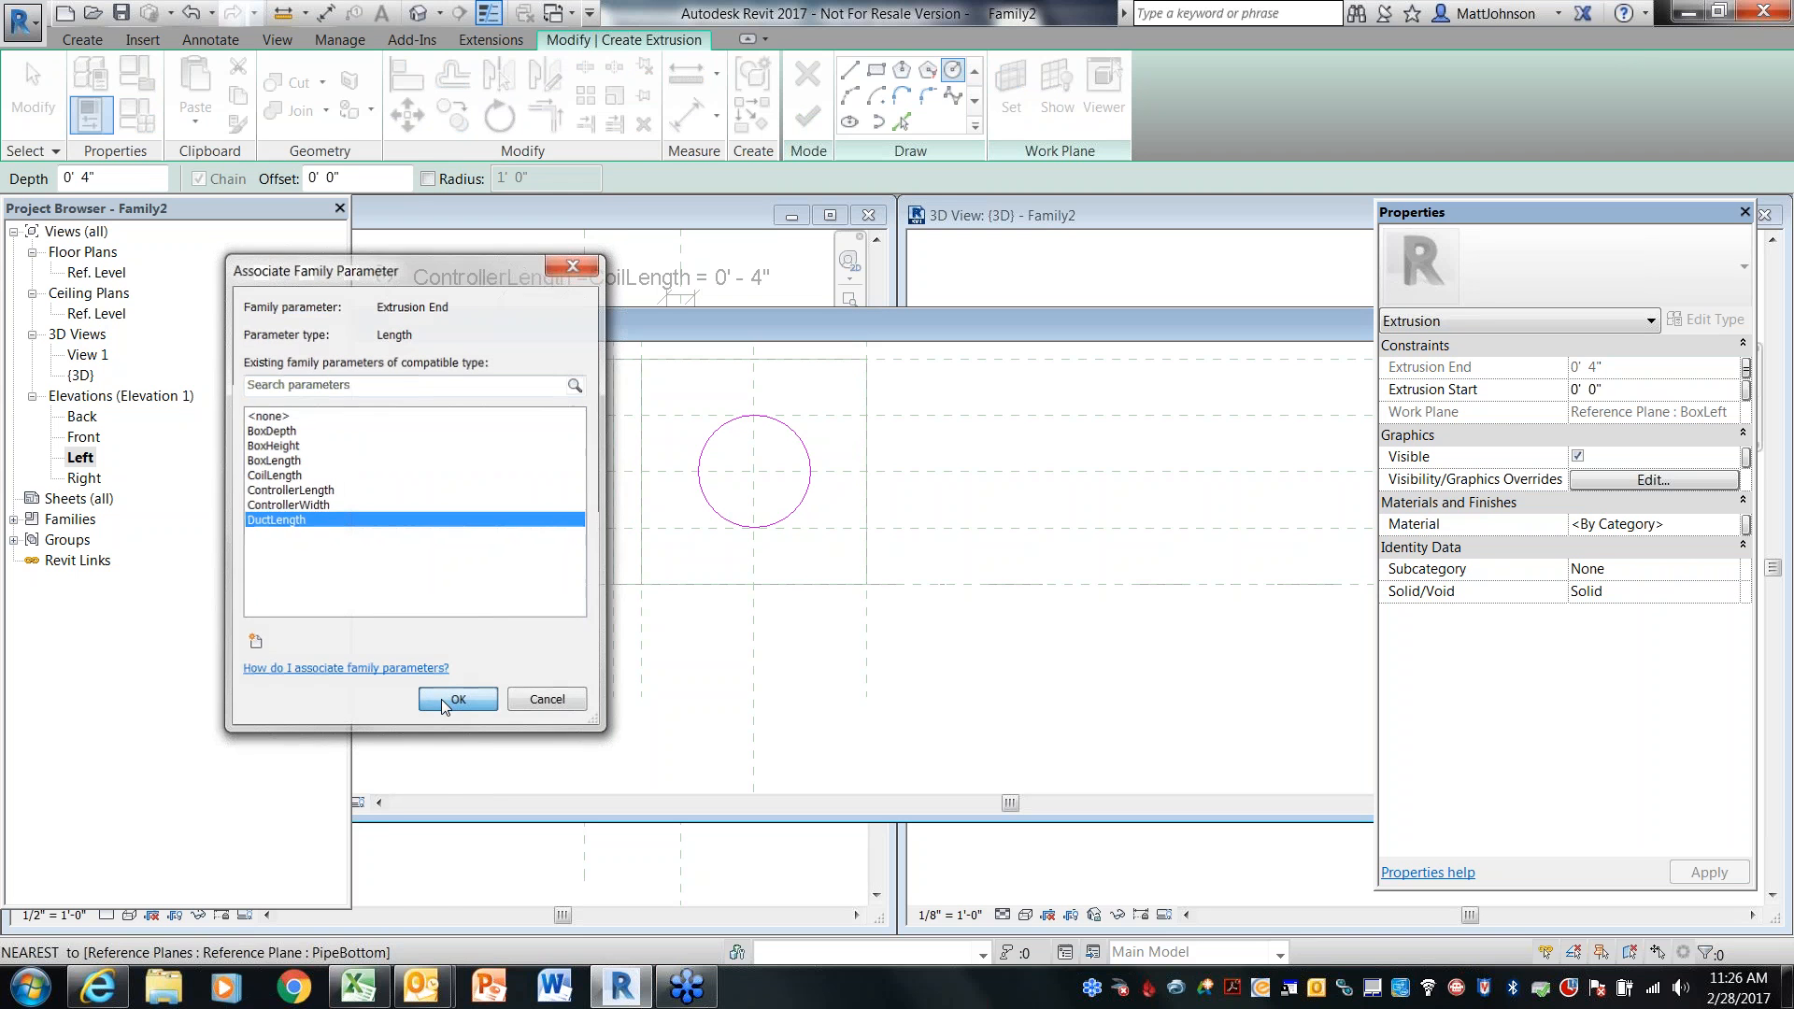
pyautogui.click(809, 118)
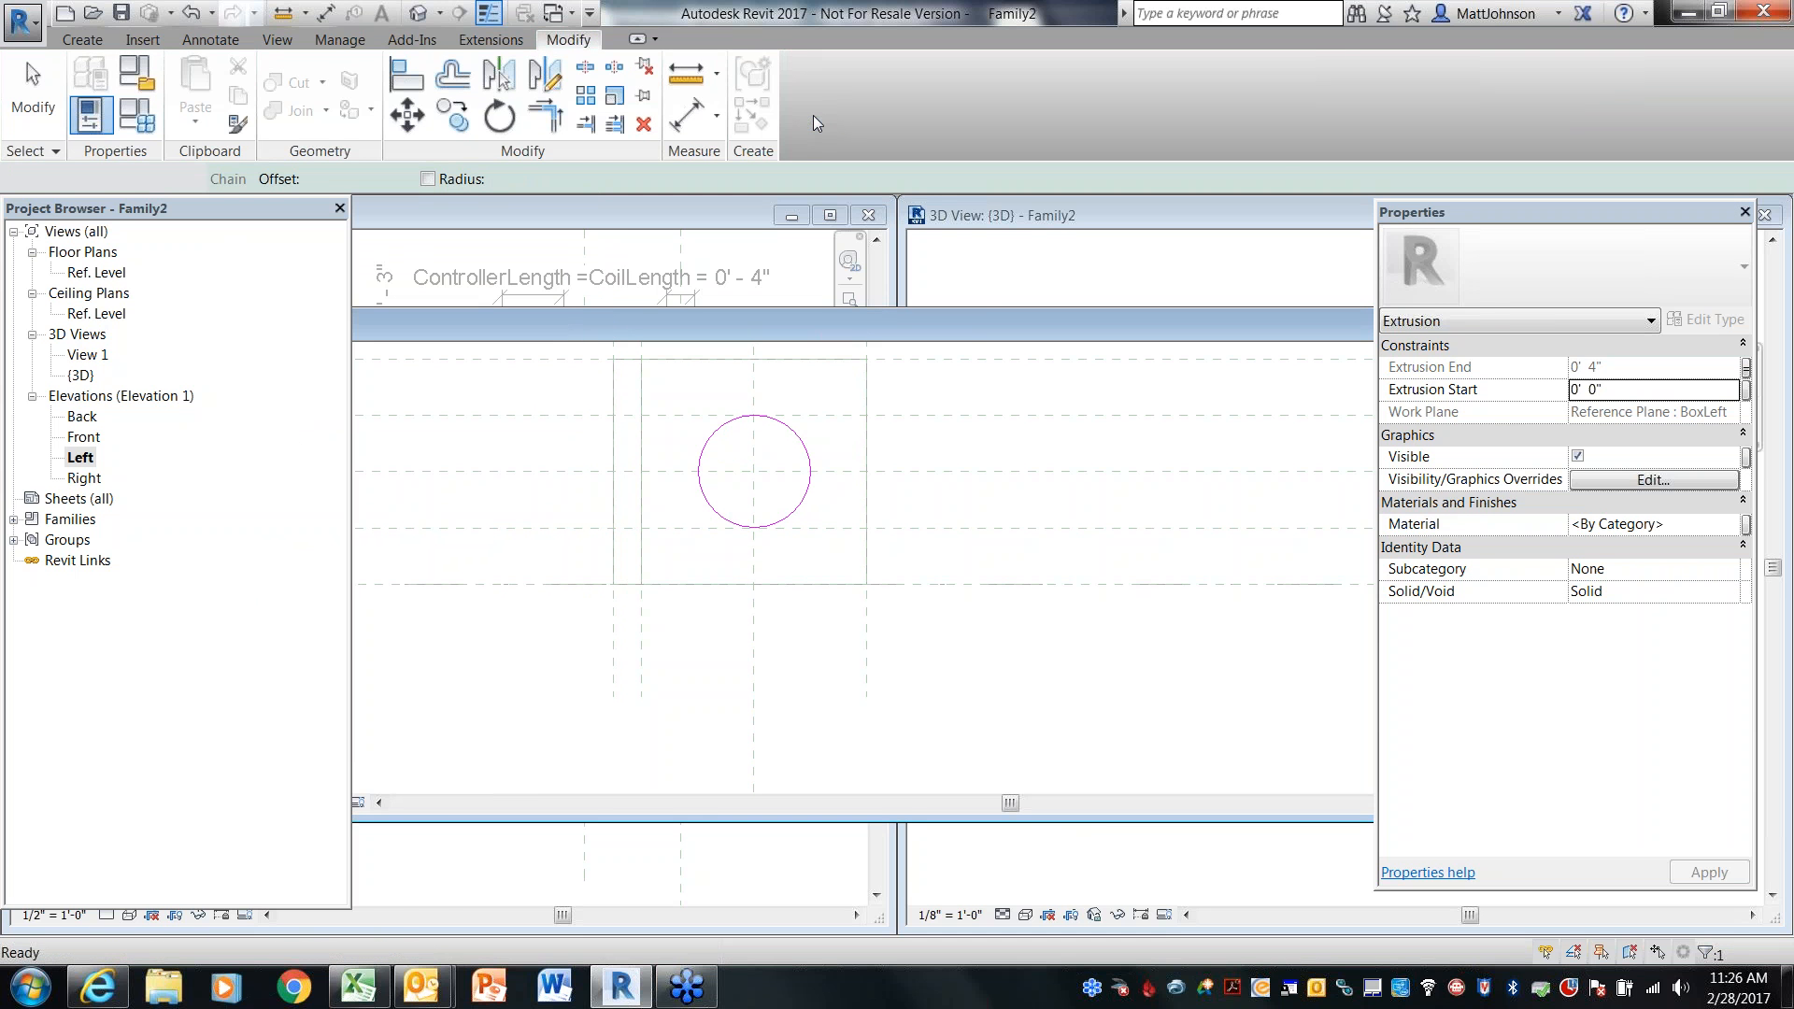
pyautogui.doubleClick(942, 329)
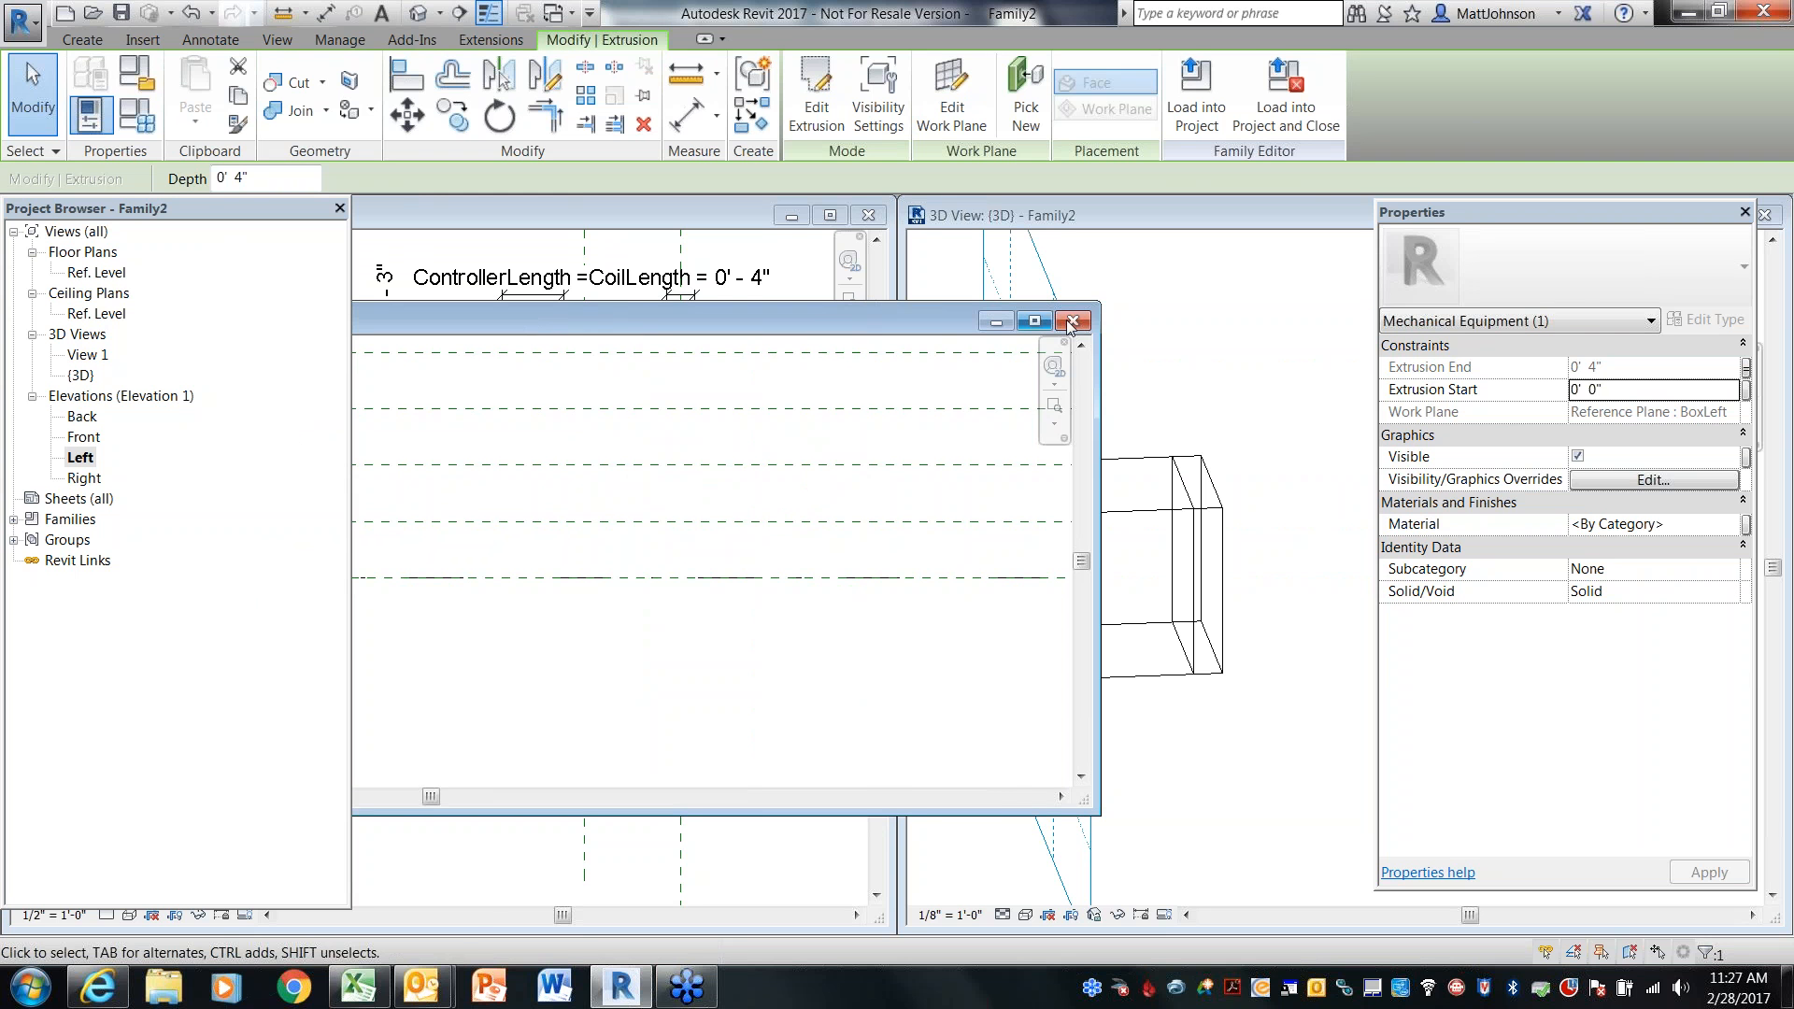
# Inspect the pipe extrusion and the BoxLeft reference plane in the Left elevation
pyautogui.click(1071, 321)
pyautogui.keyDown('shift'); pyautogui.moveTo(1167, 794); pyautogui.dragTo(1206, 795, button='middle'); pyautogui.keyUp('shift')
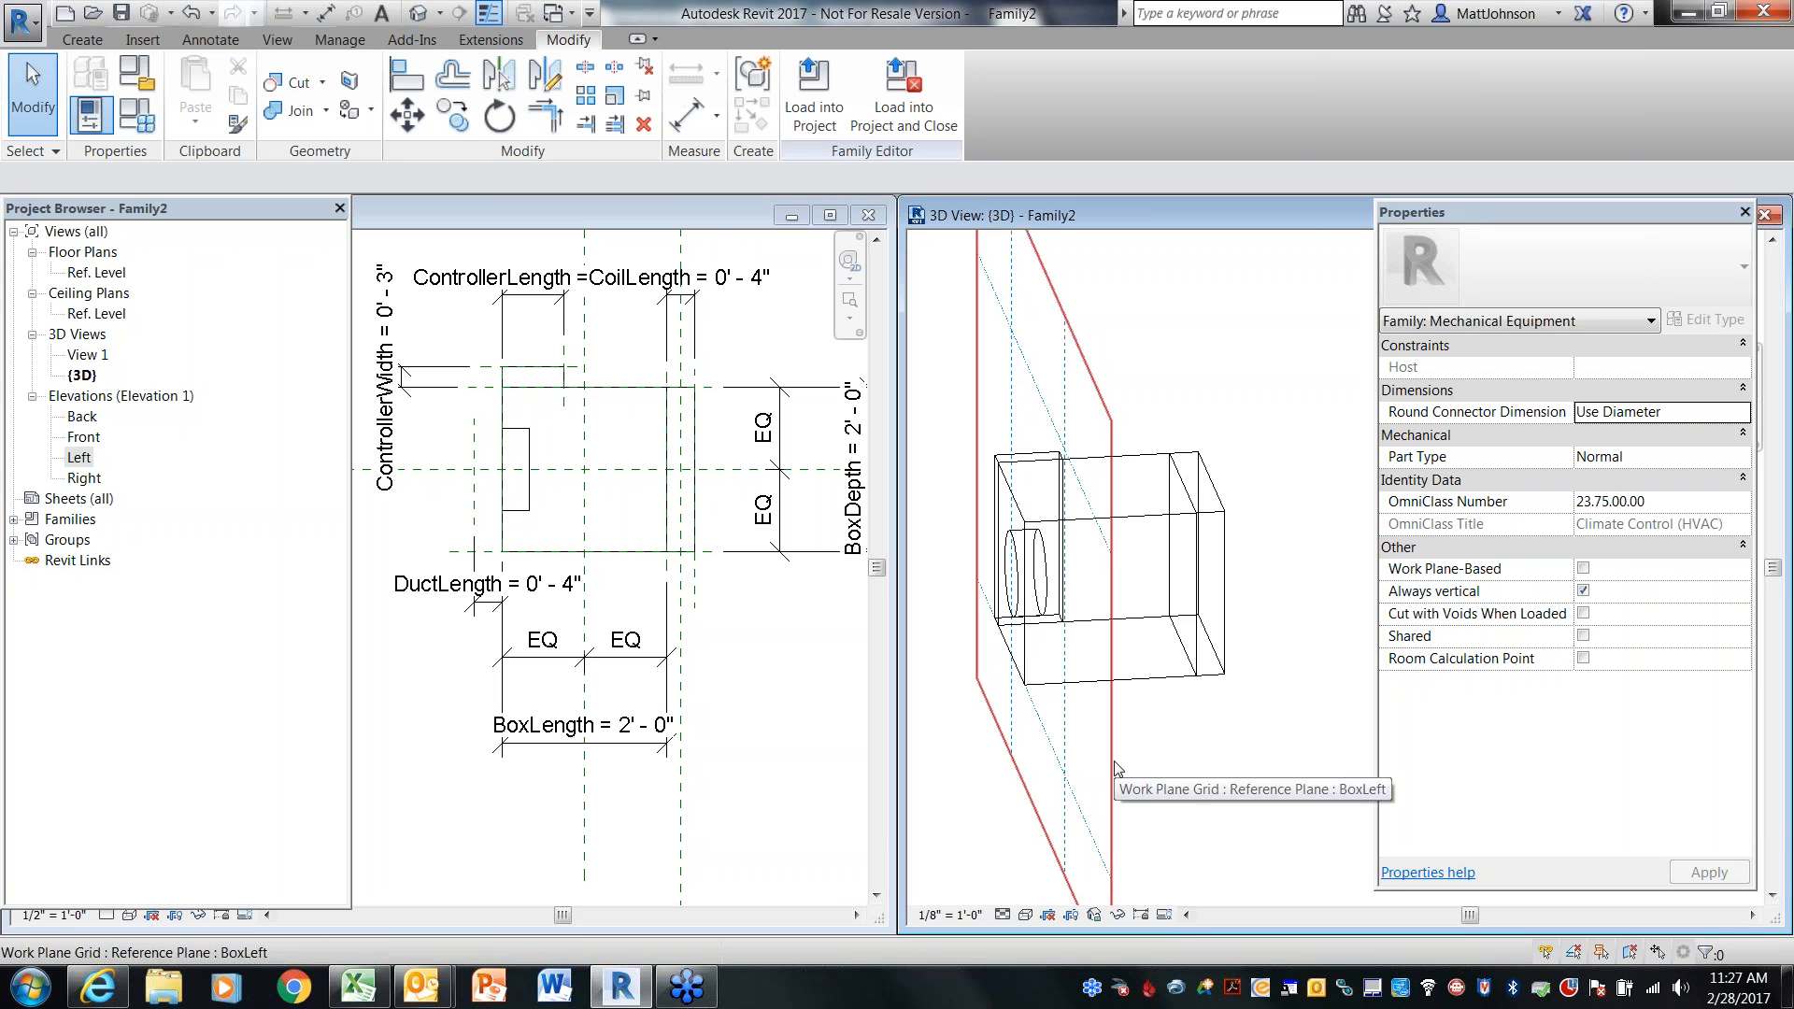
pyautogui.click(757, 661)
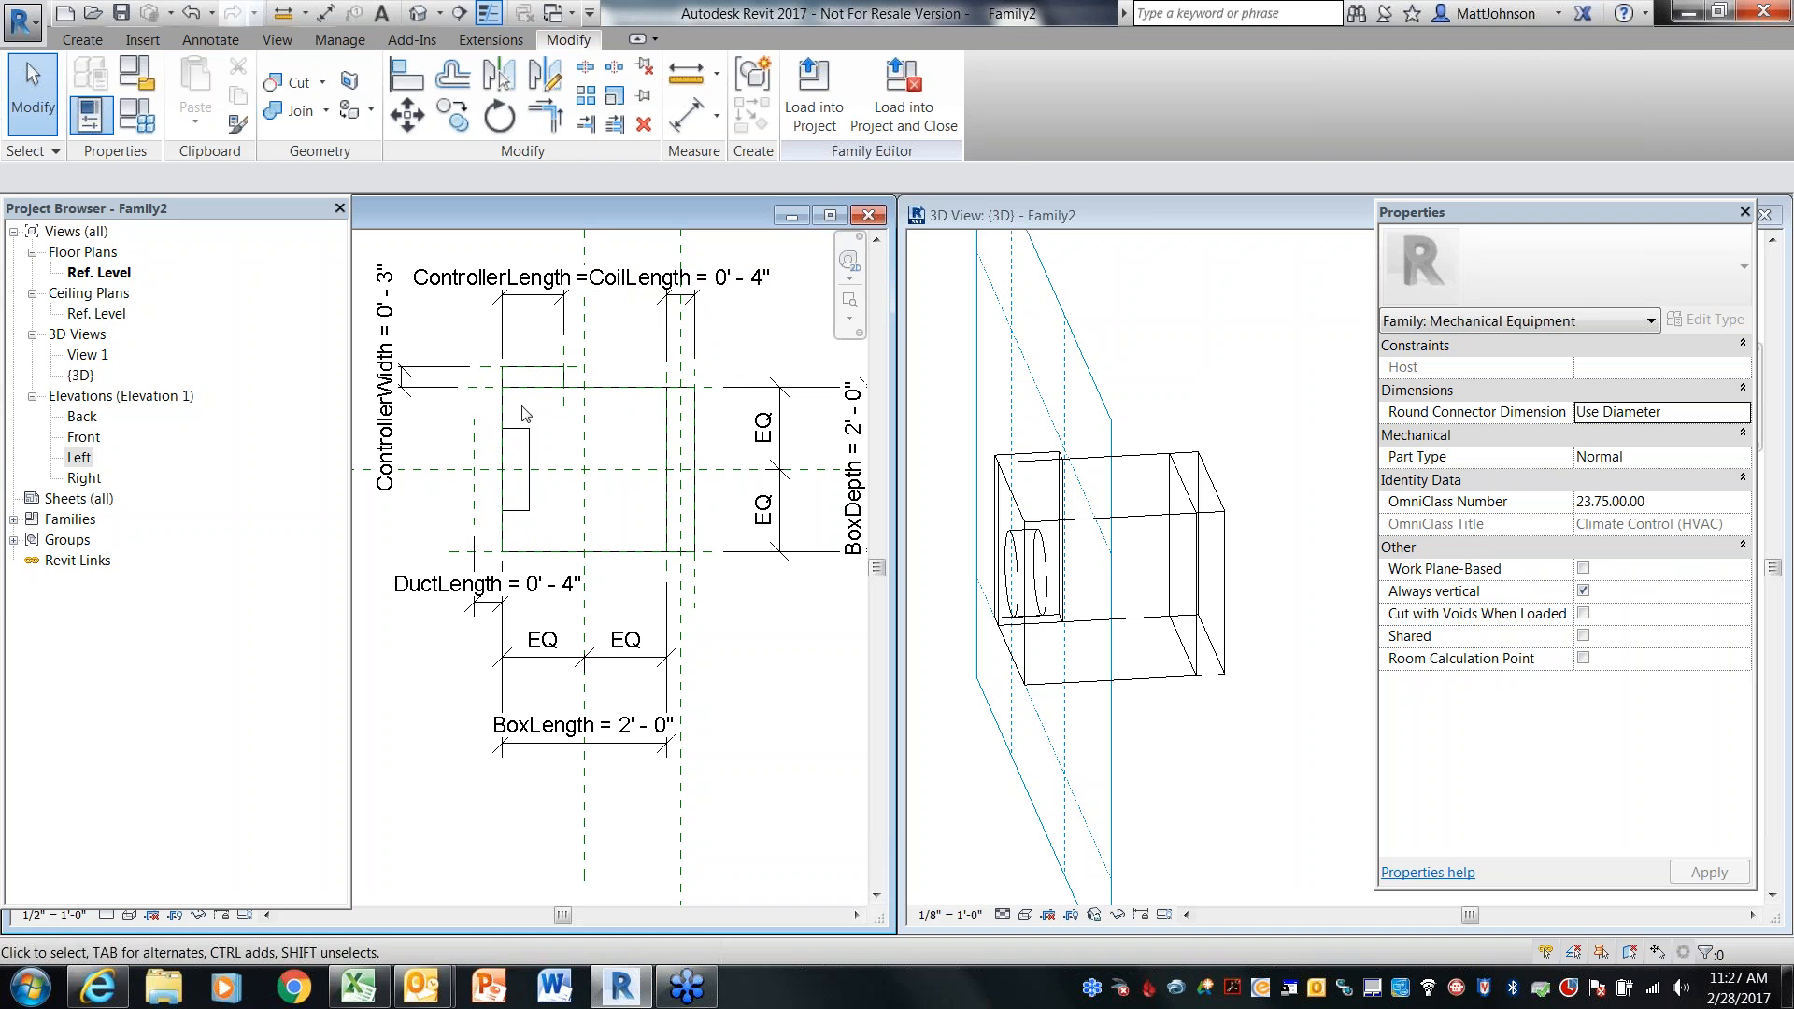
pyautogui.scroll(5, 523, 552)
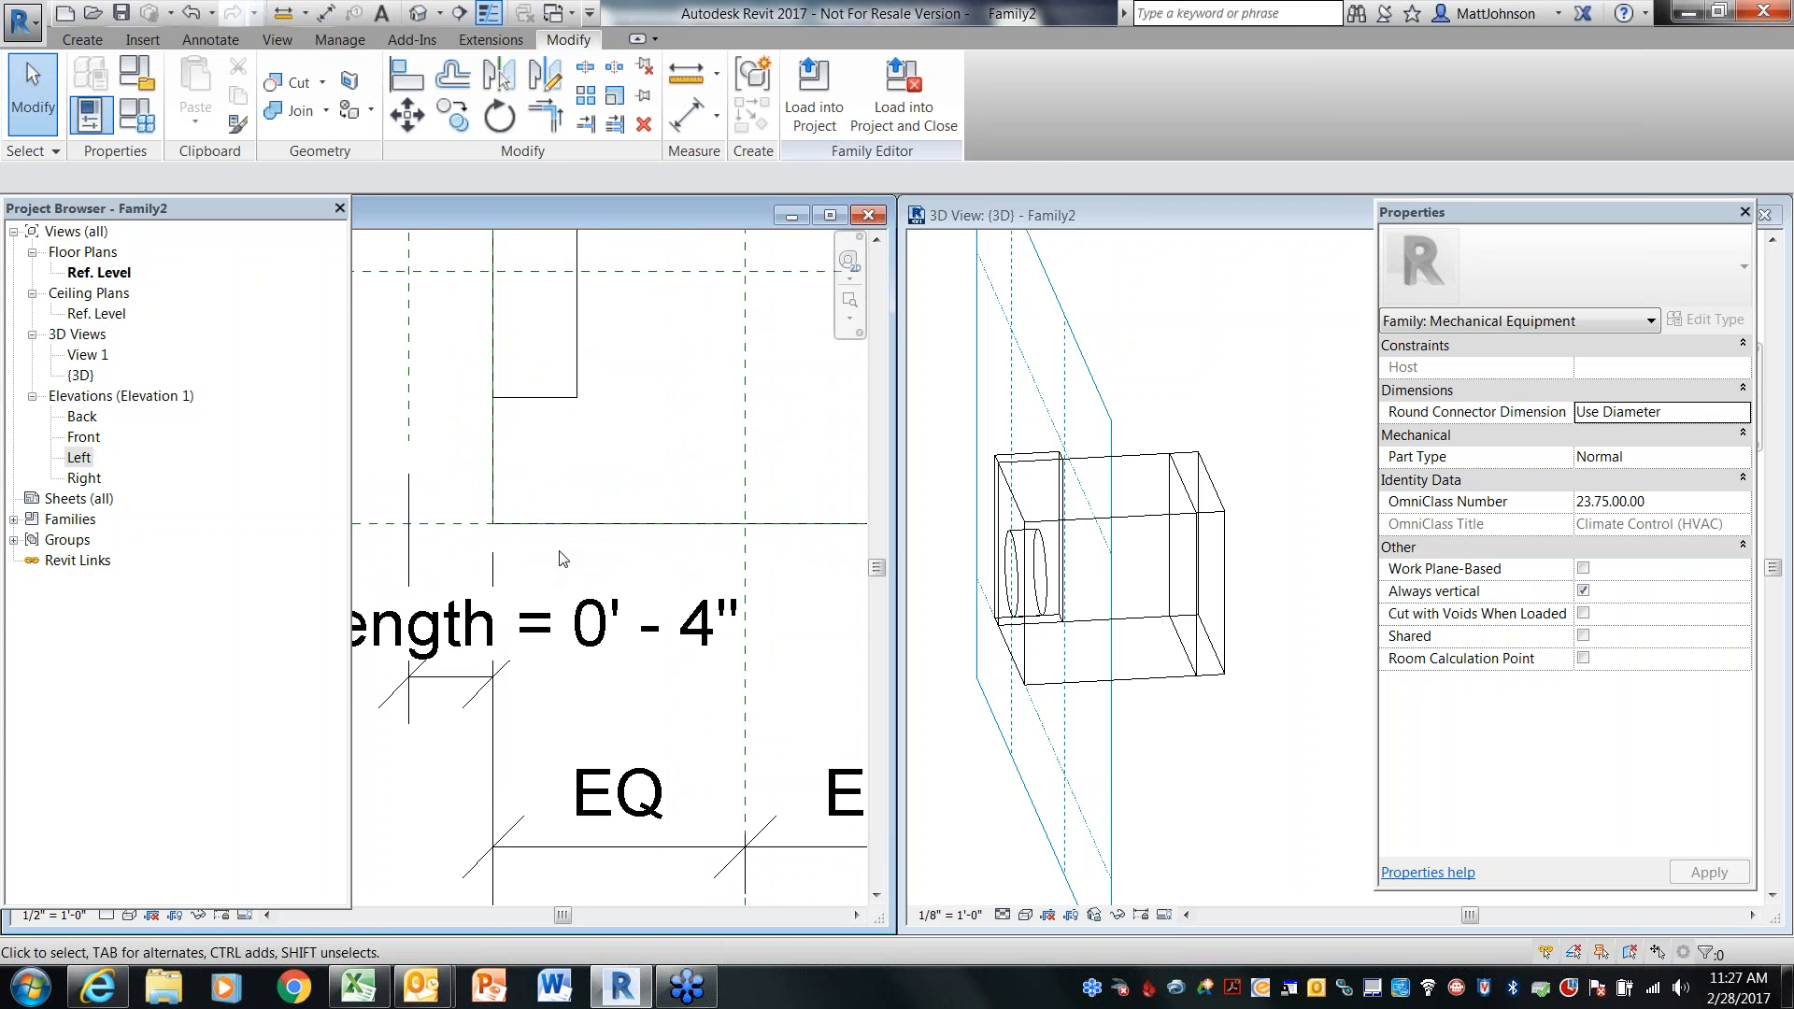
pyautogui.scroll(-5, 558, 561)
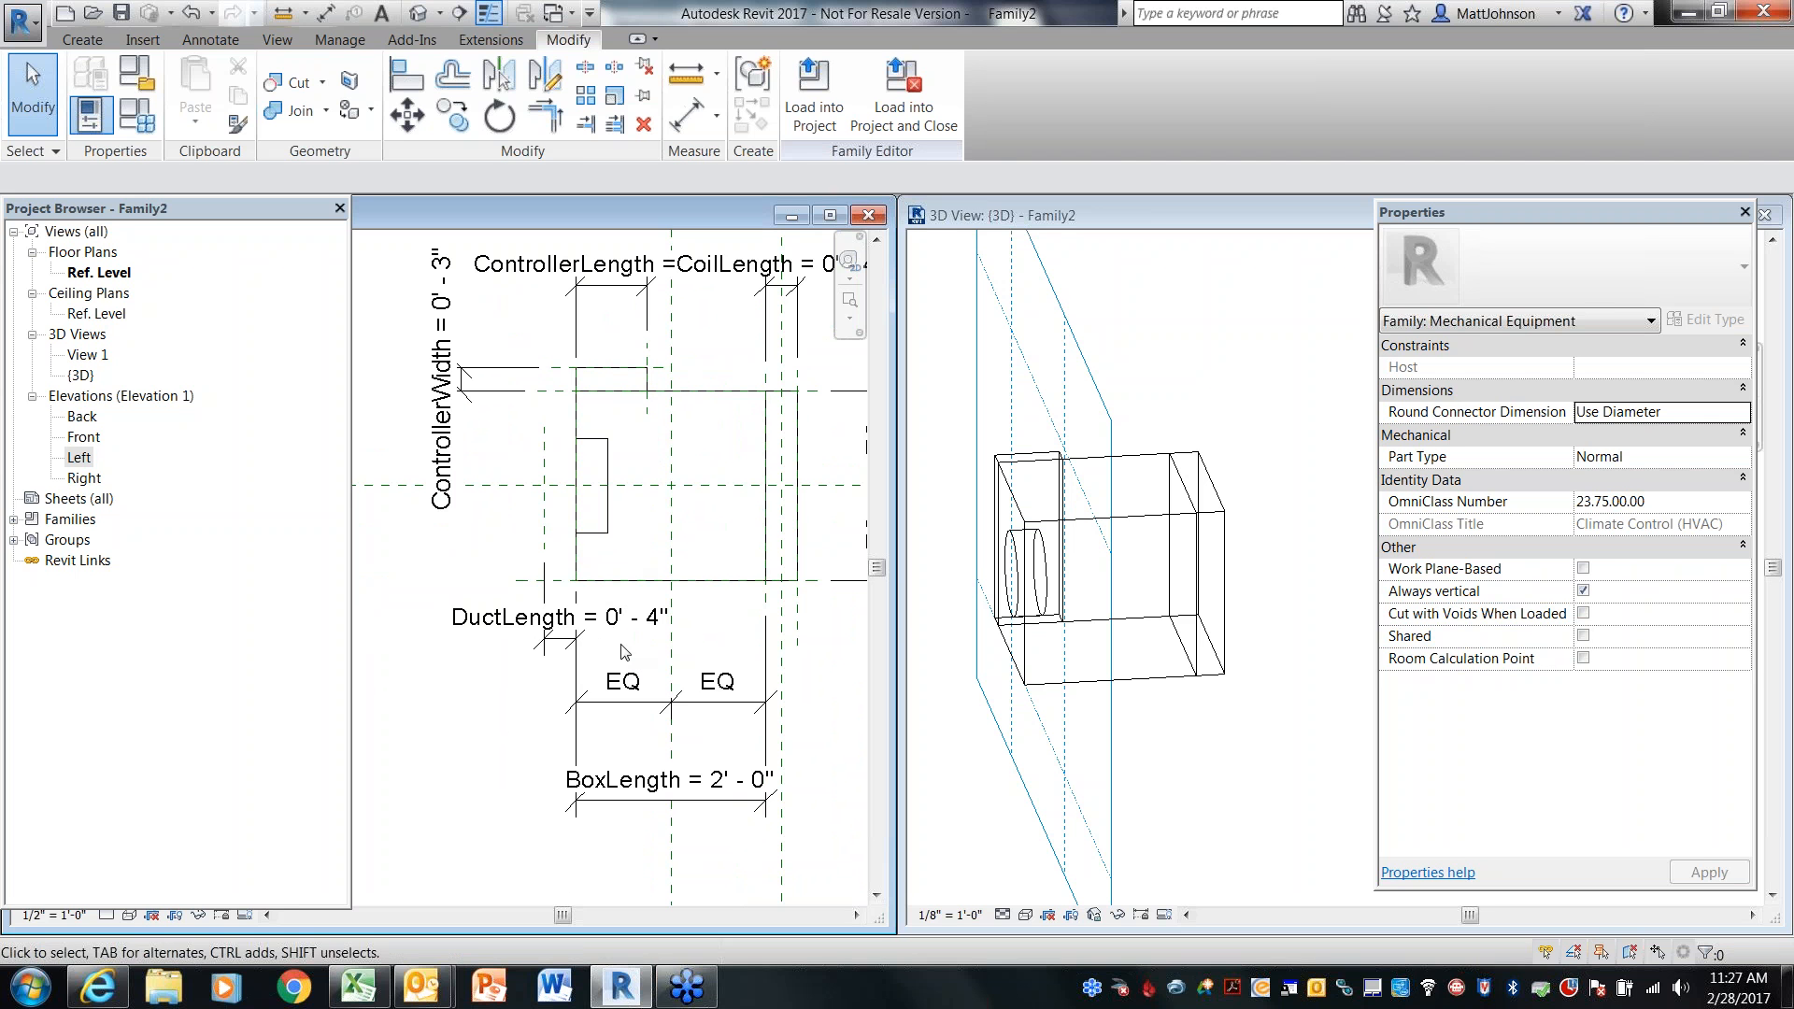
pyautogui.scroll(3, 578, 570)
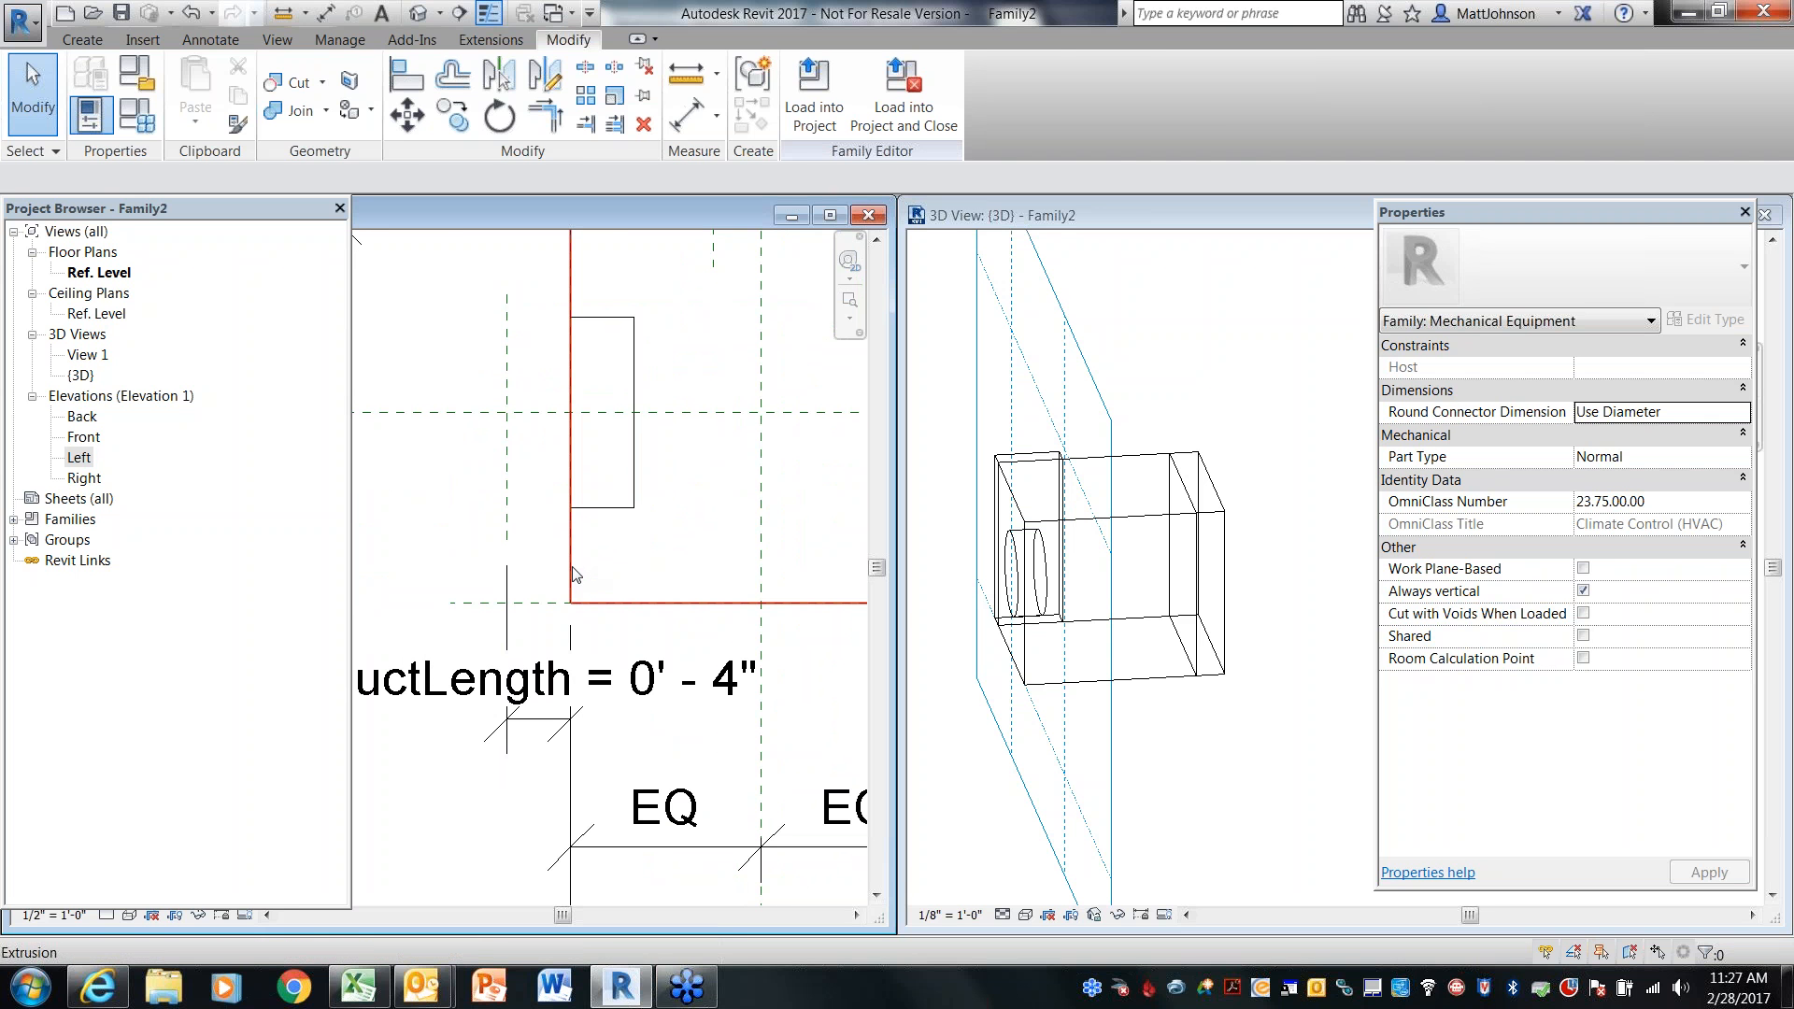
pyautogui.press('Tab')
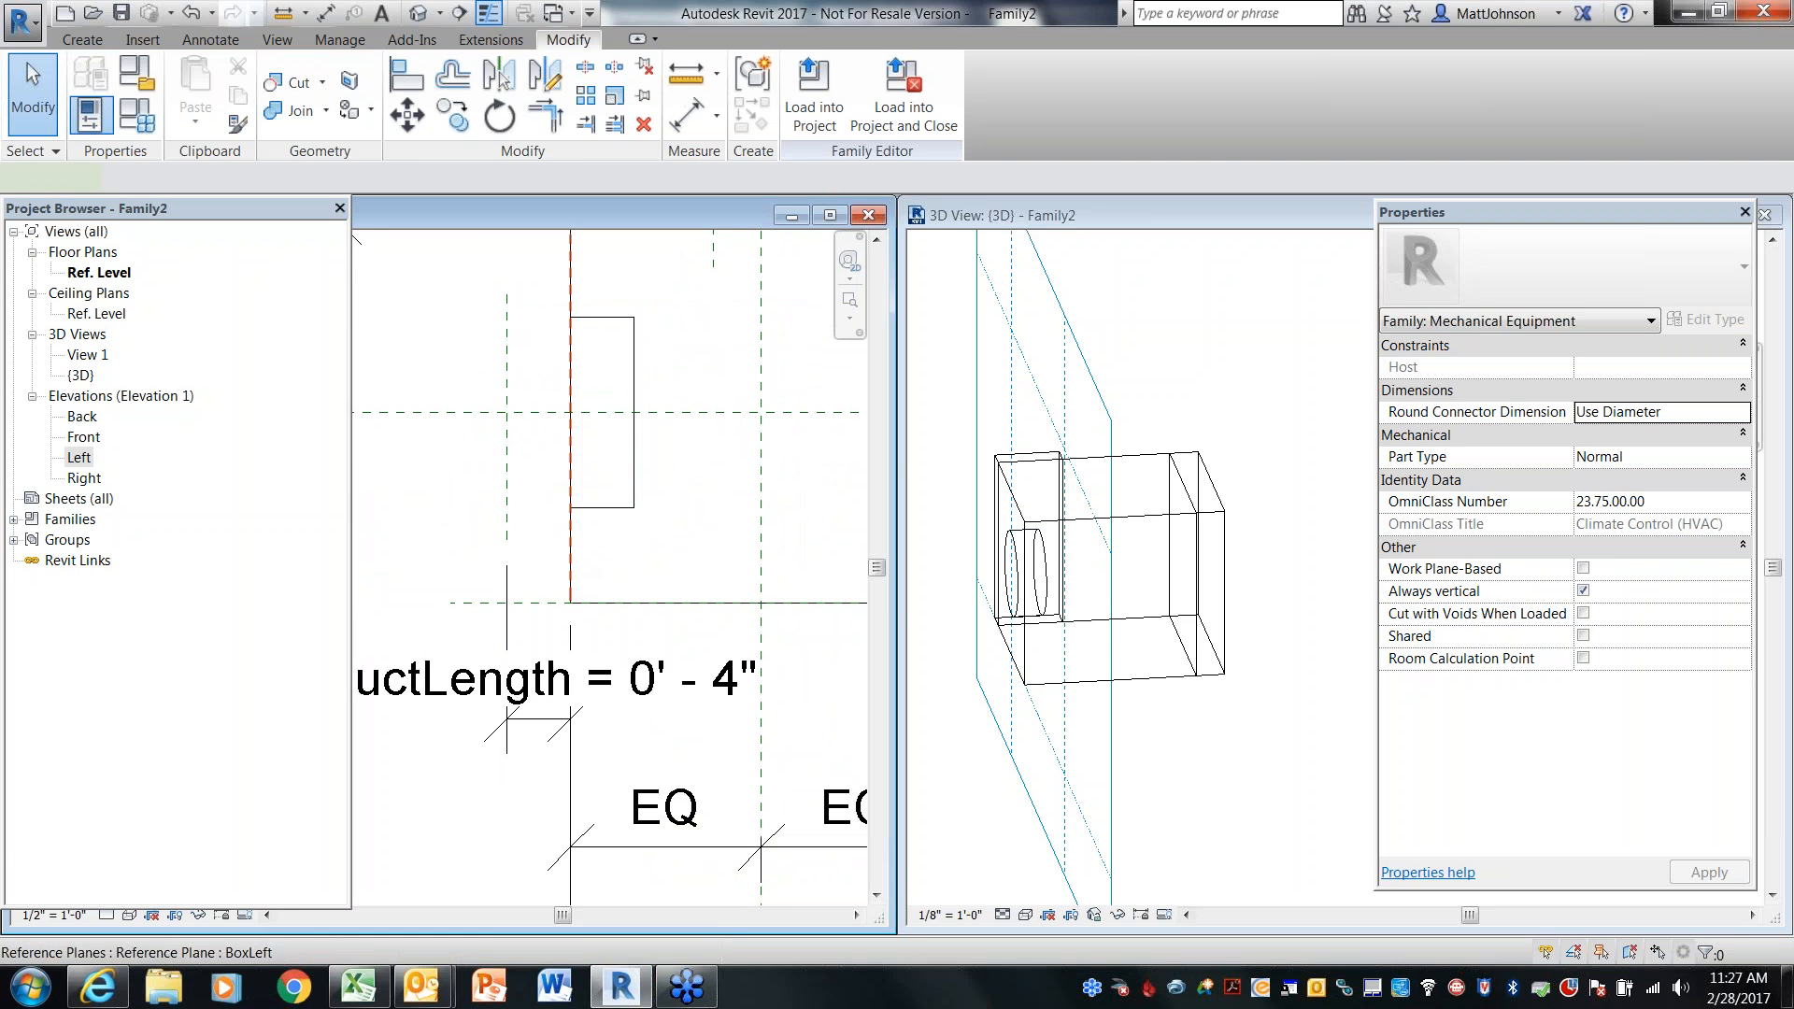
pyautogui.click(570, 561)
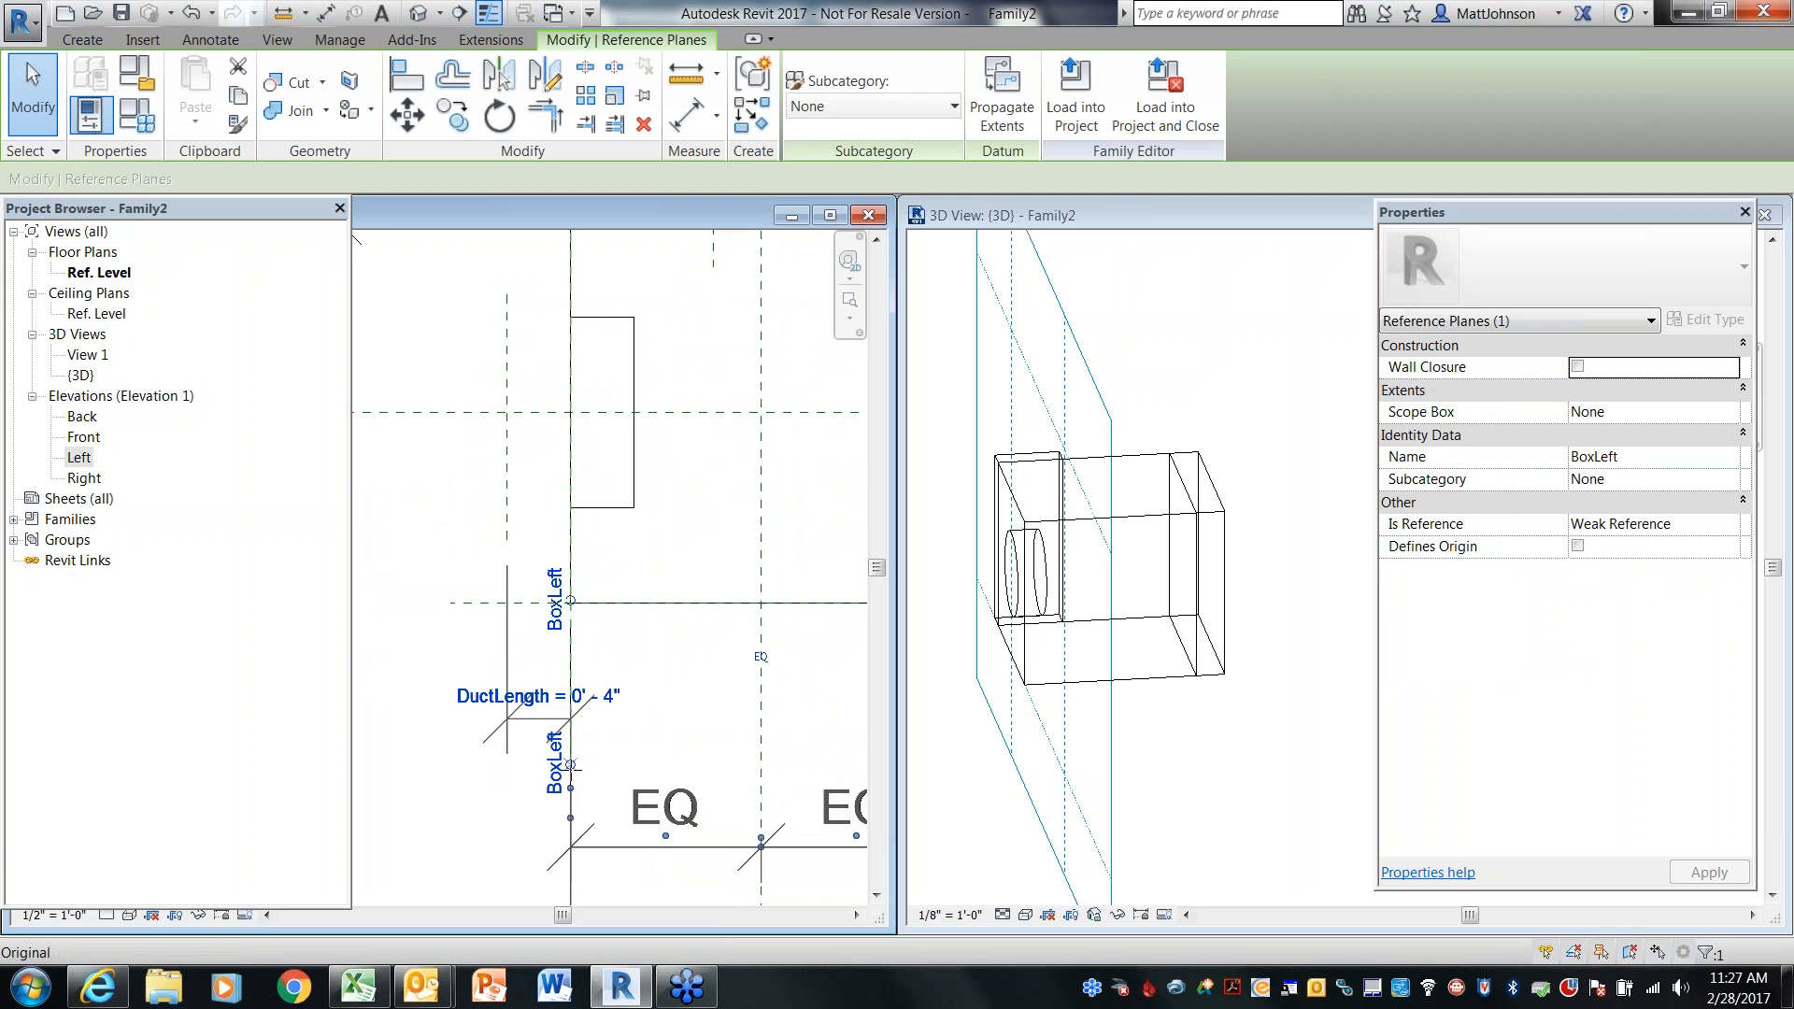
pyautogui.scroll(-3, 636, 728)
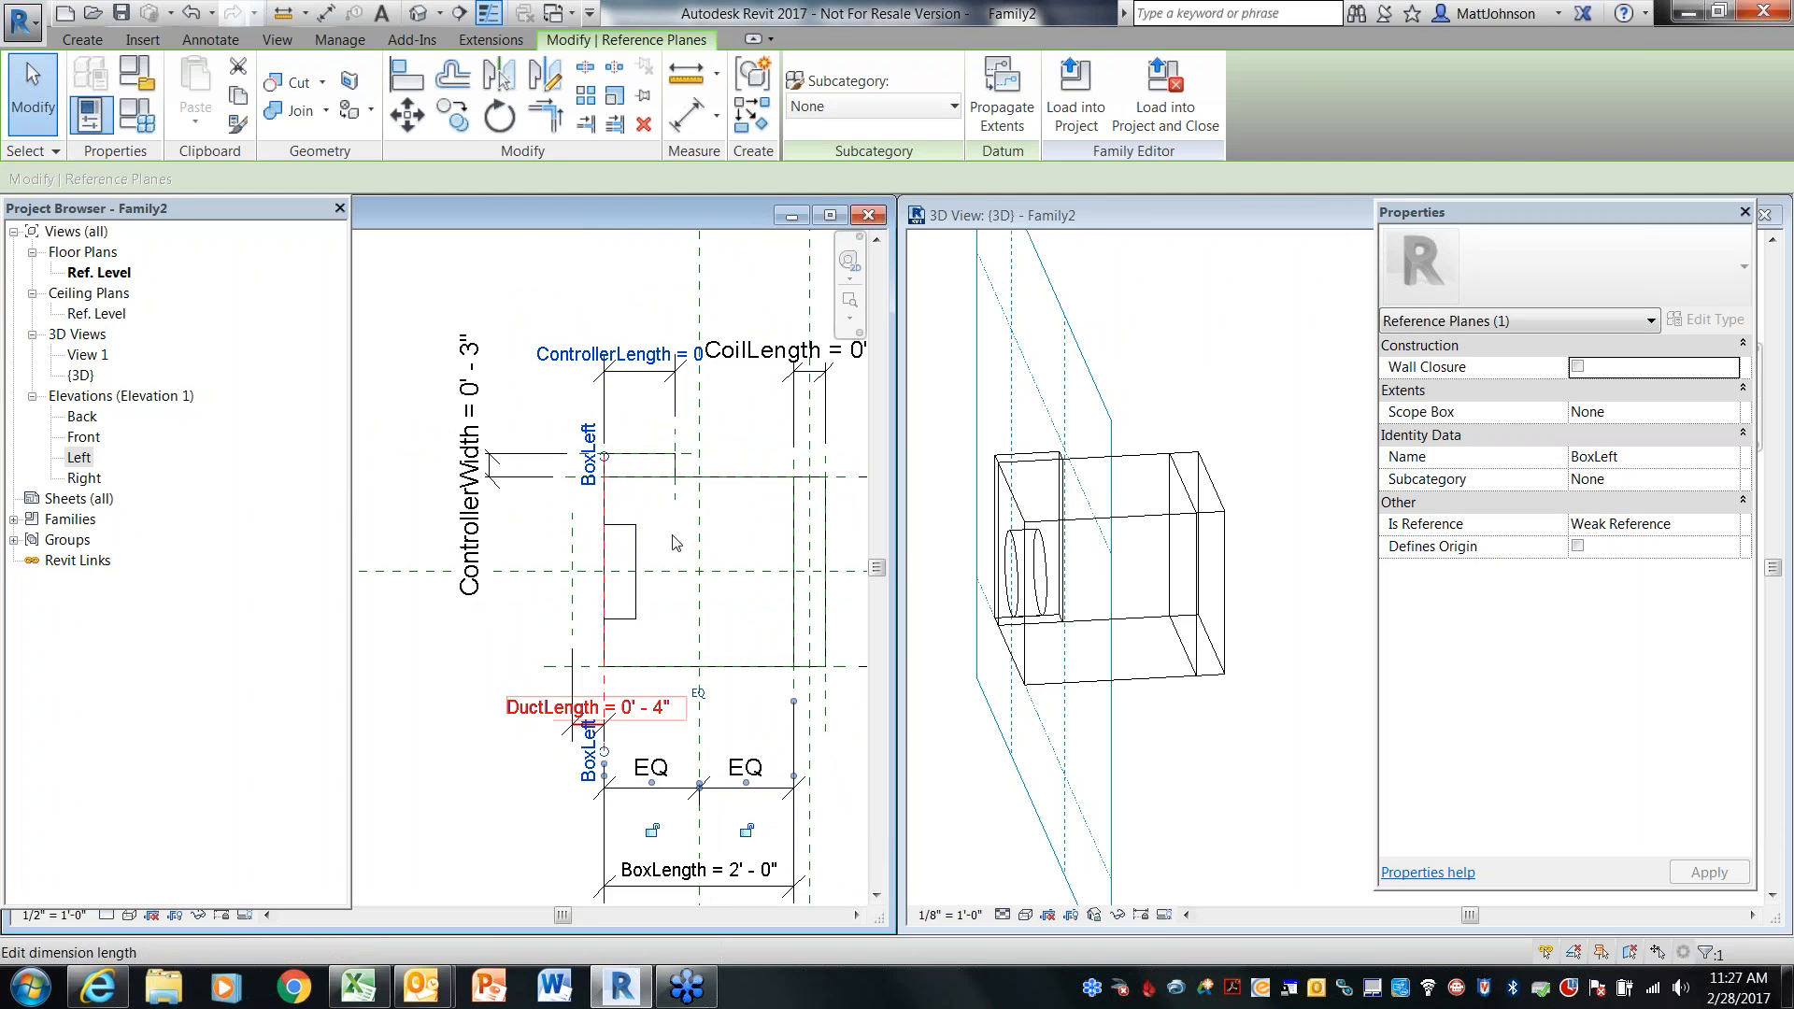
pyautogui.moveTo(605, 460); pyautogui.dragTo(618, 851)
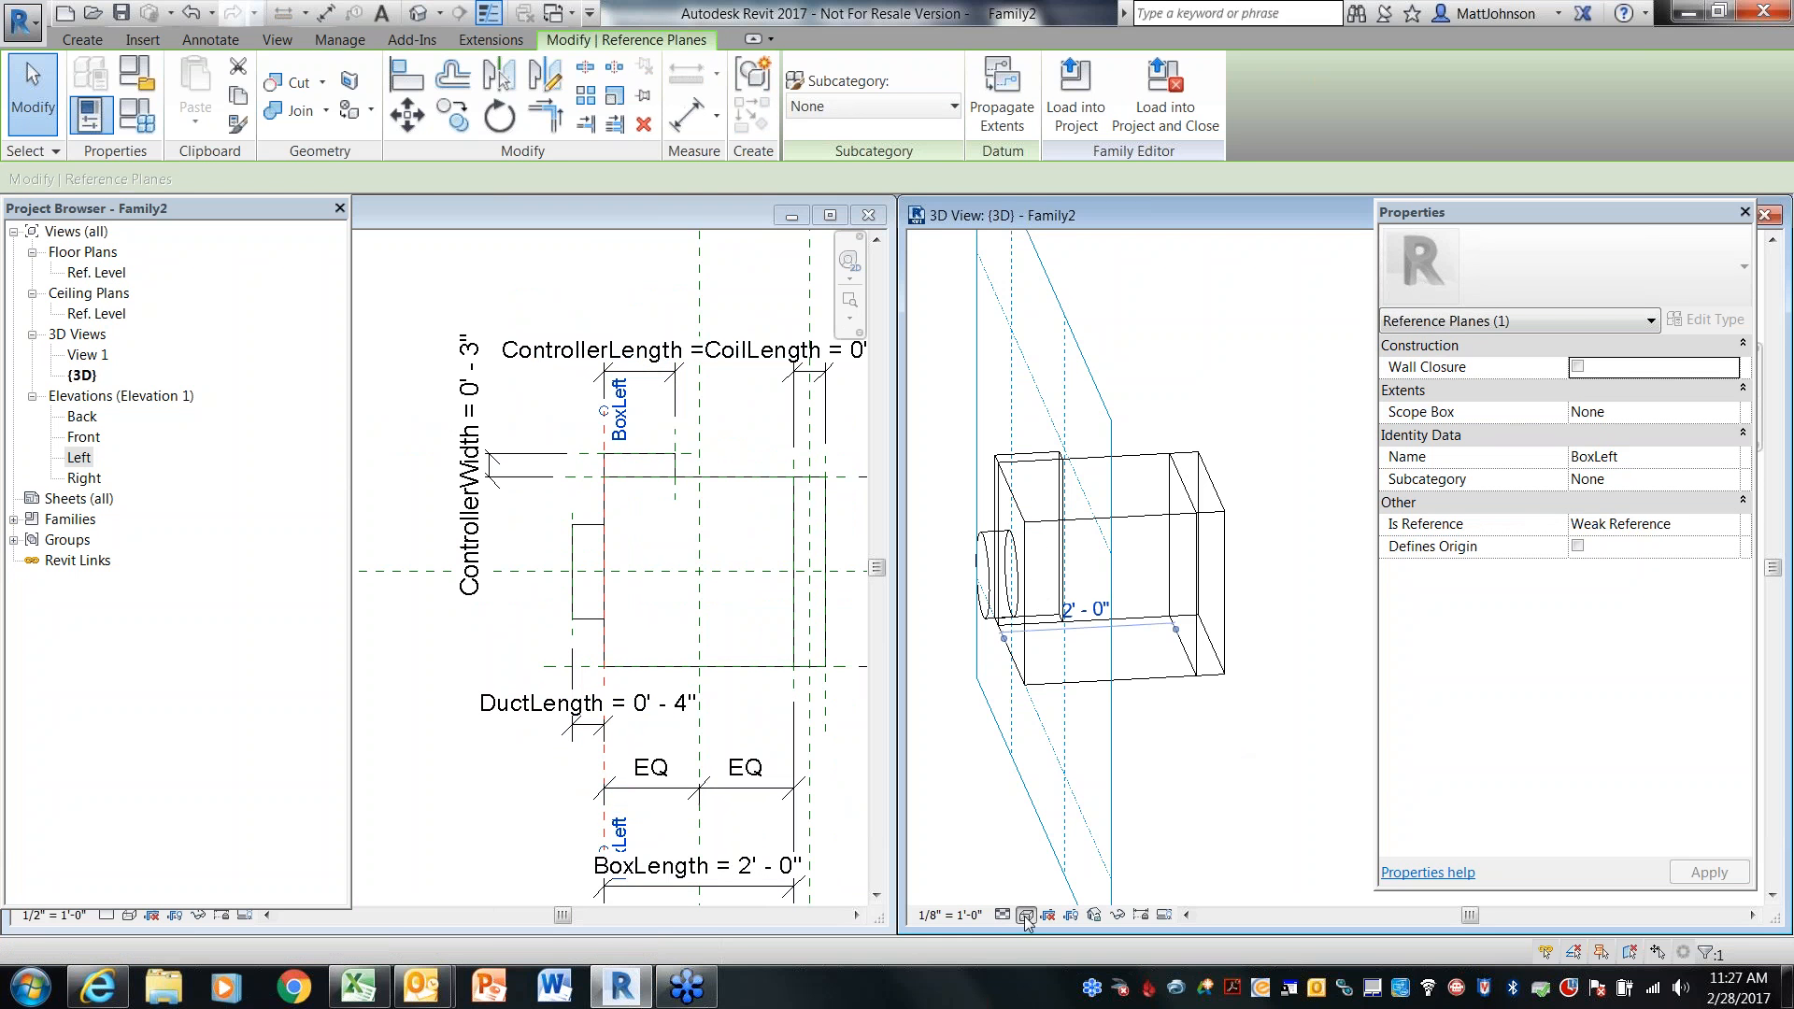
# Switch the 3D view's visual style to Hidden Line
pyautogui.click(1026, 914)
pyautogui.click(1079, 797)
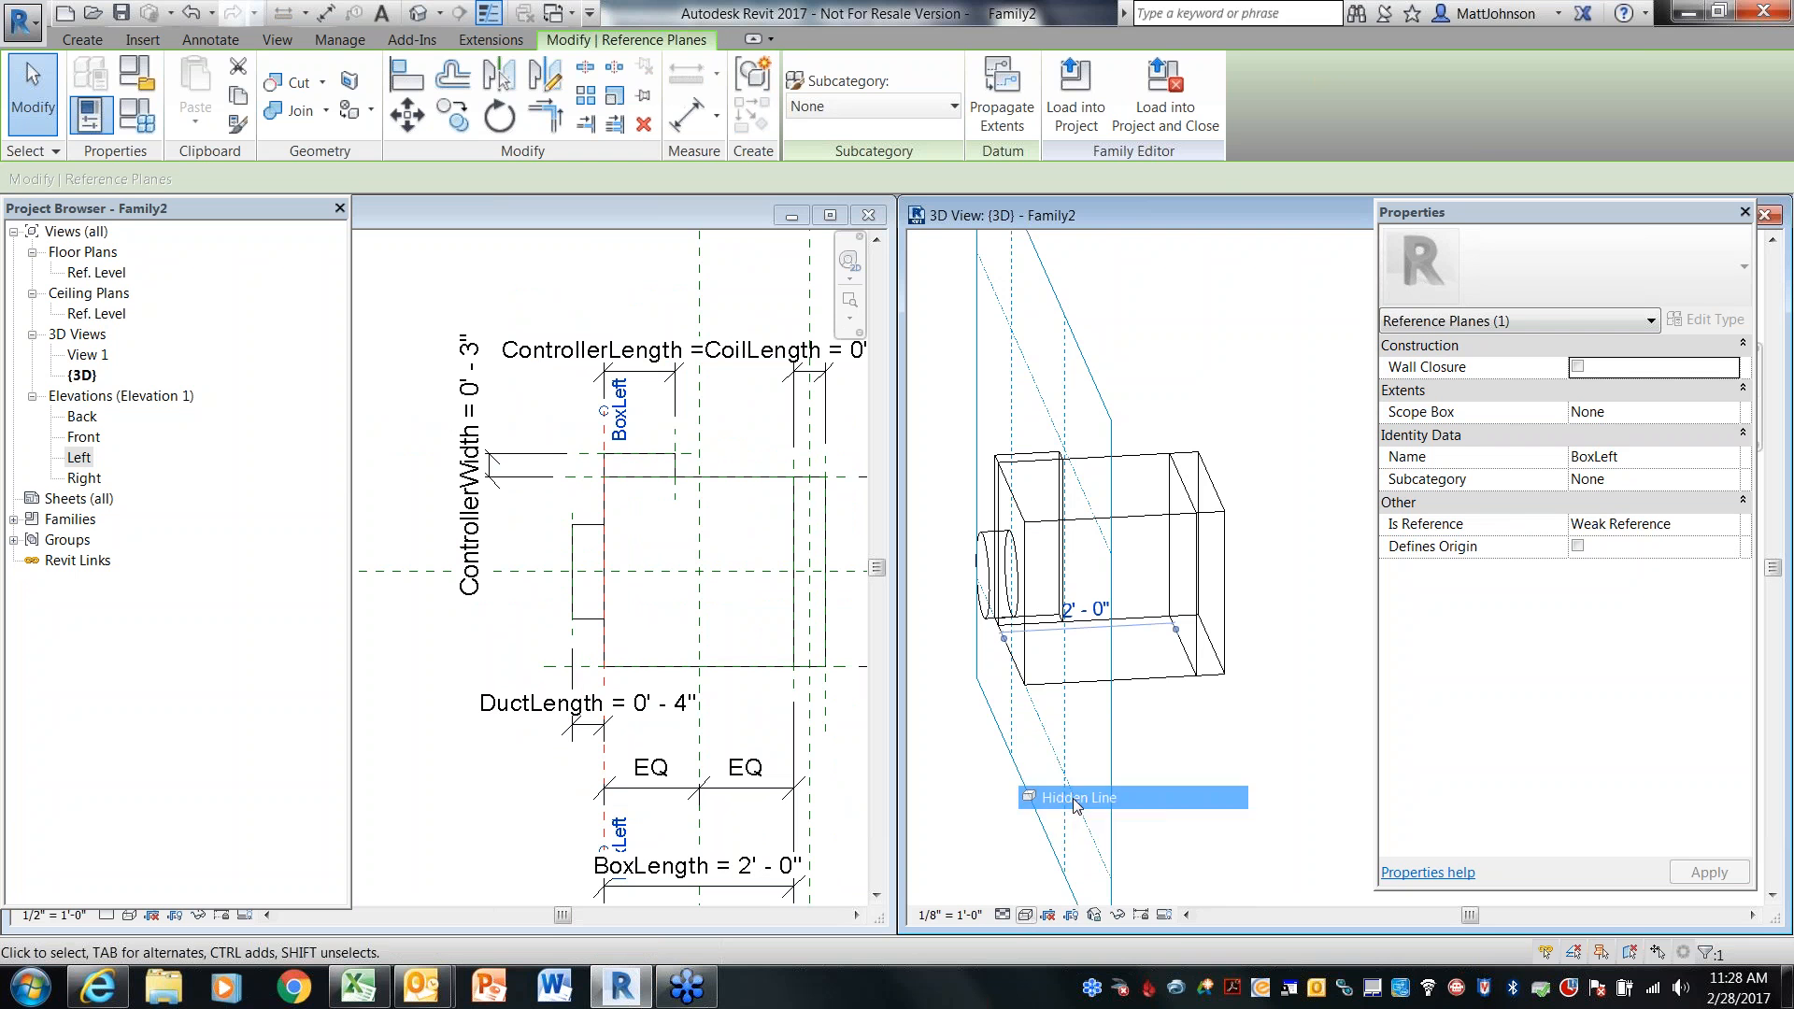
pyautogui.click(1227, 792)
pyautogui.moveTo(1226, 789)
pyautogui.keyDown('shift'); pyautogui.mouseDown(button='middle')
pyautogui.moveTo(1151, 773)
pyautogui.moveTo(1218, 783)
pyautogui.mouseUp(button='middle'); pyautogui.keyUp('shift')
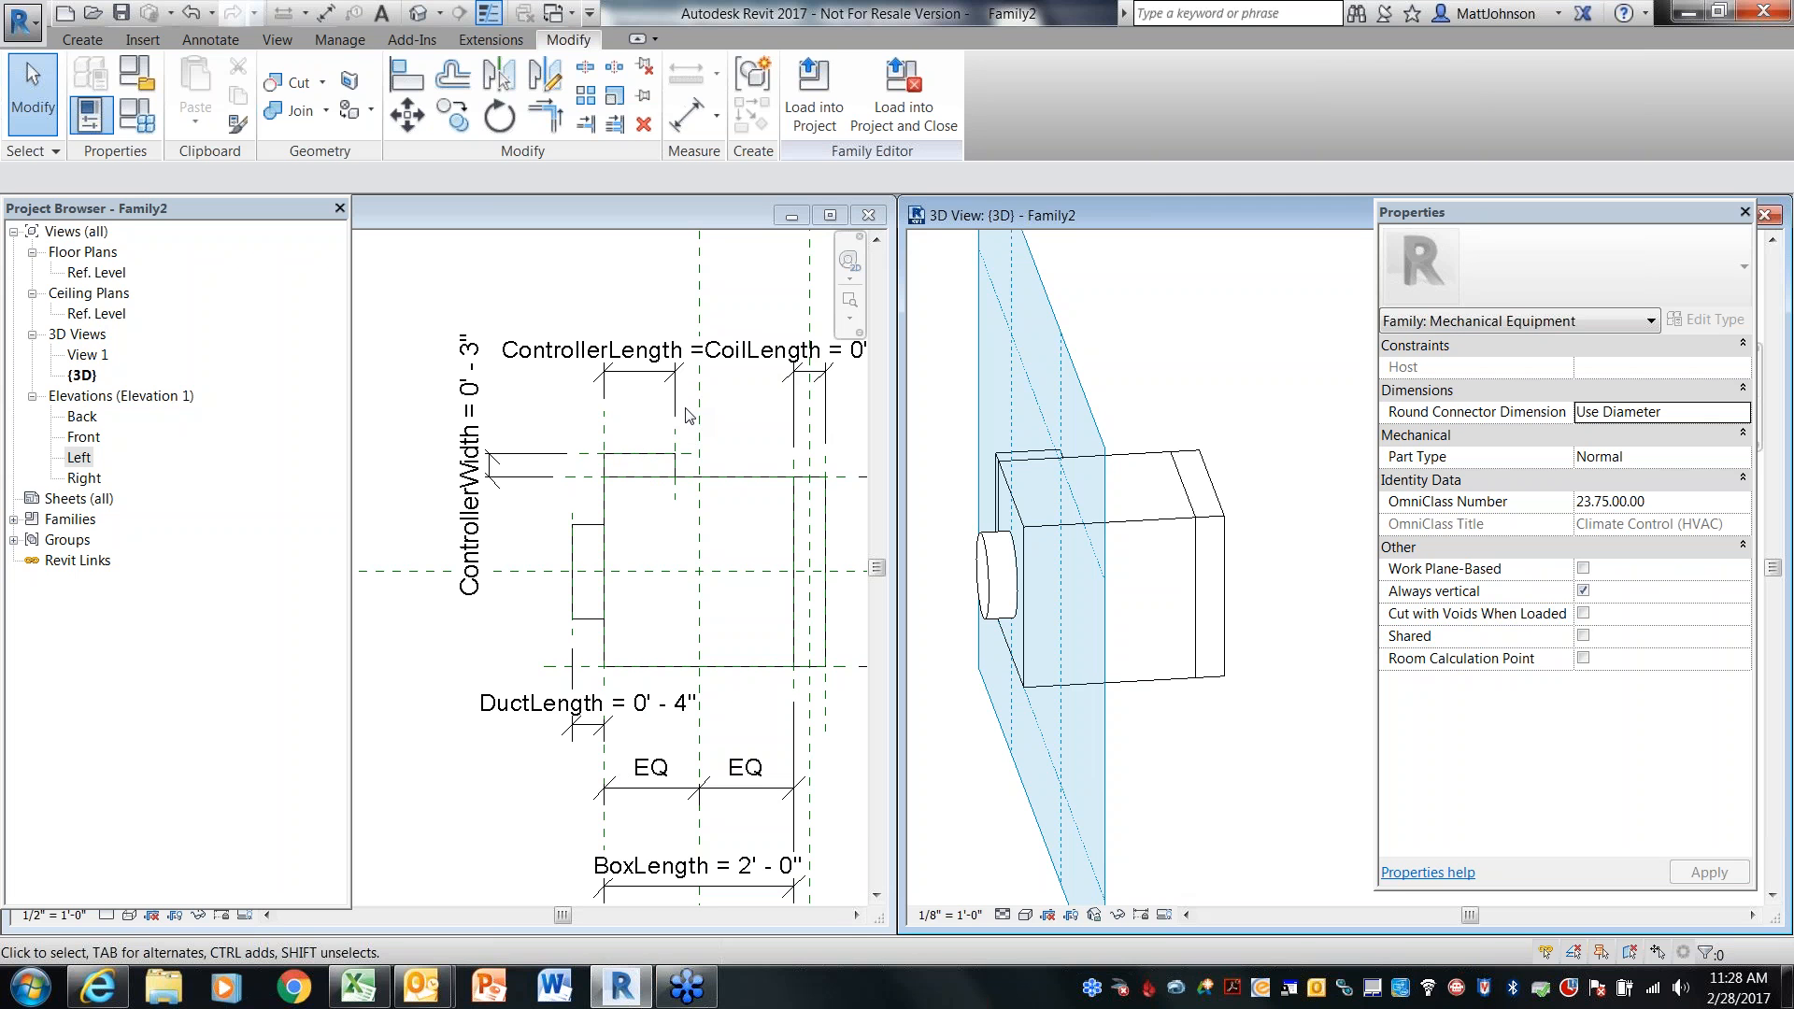
# Close the Left elevation view
pyautogui.click(748, 428)
pyautogui.scroll(-2, 747, 428)
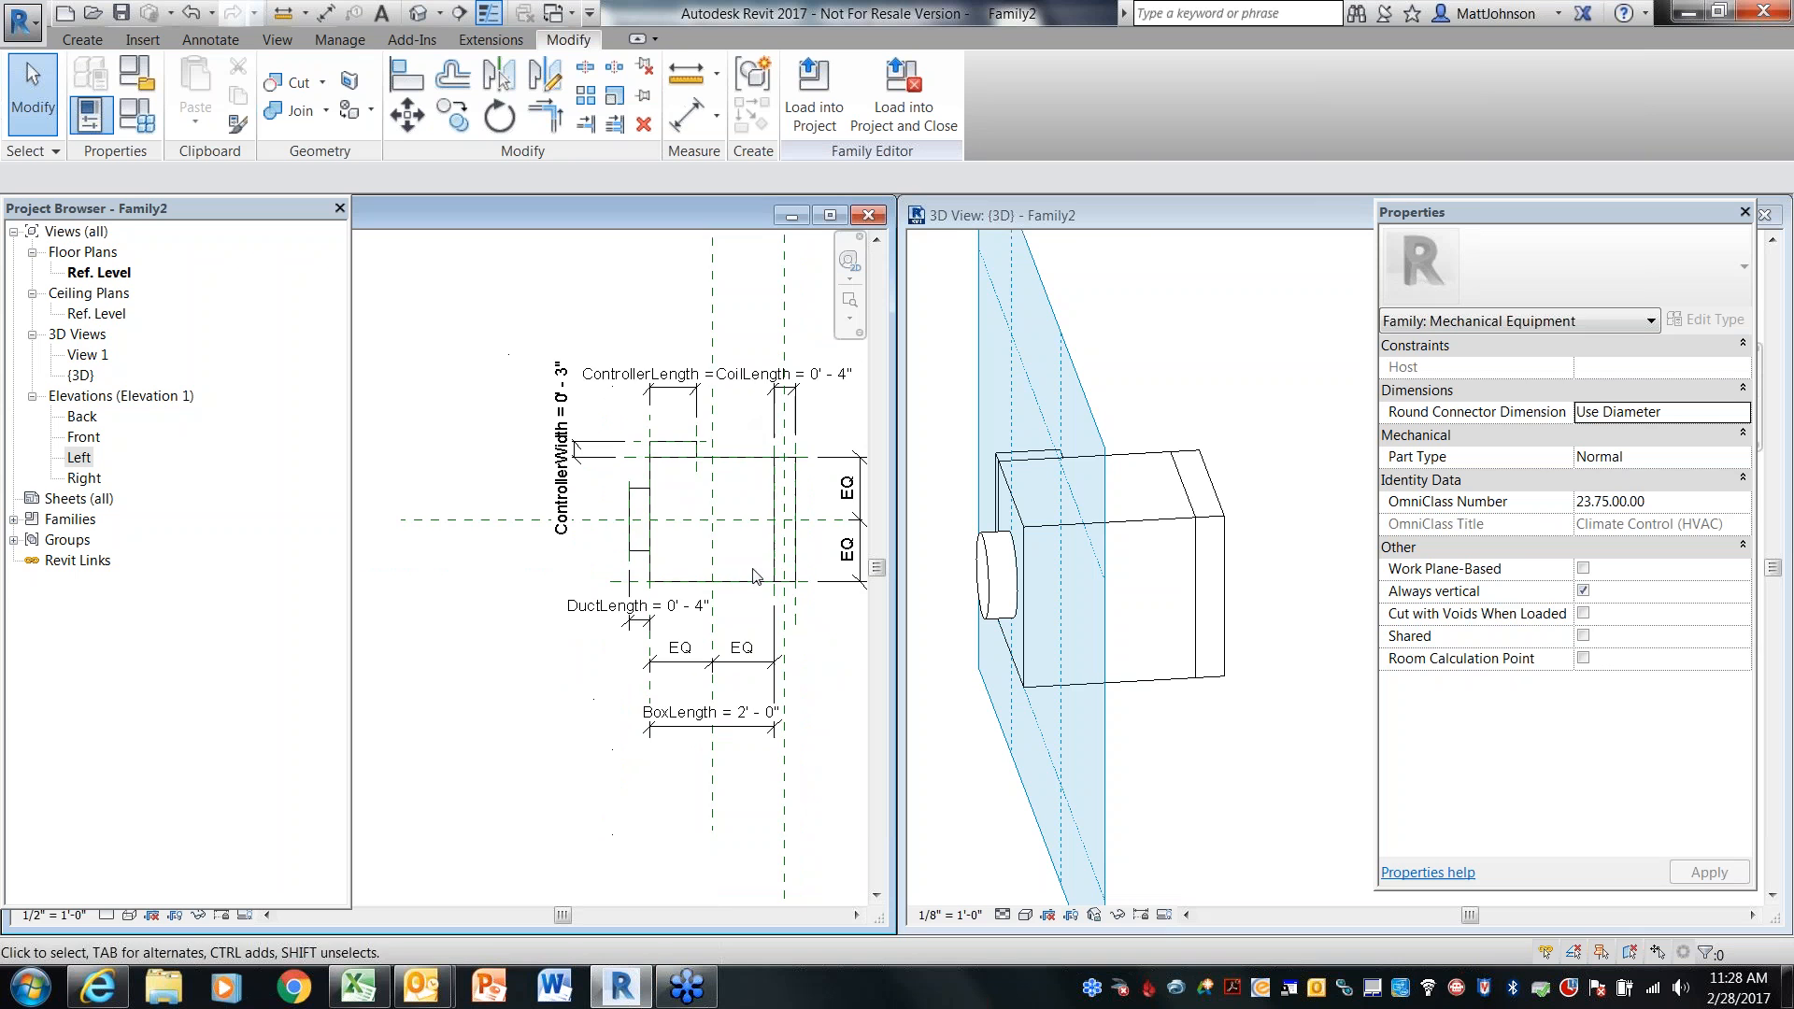
pyautogui.moveTo(771, 609); pyautogui.dragTo(644, 592, button='middle')
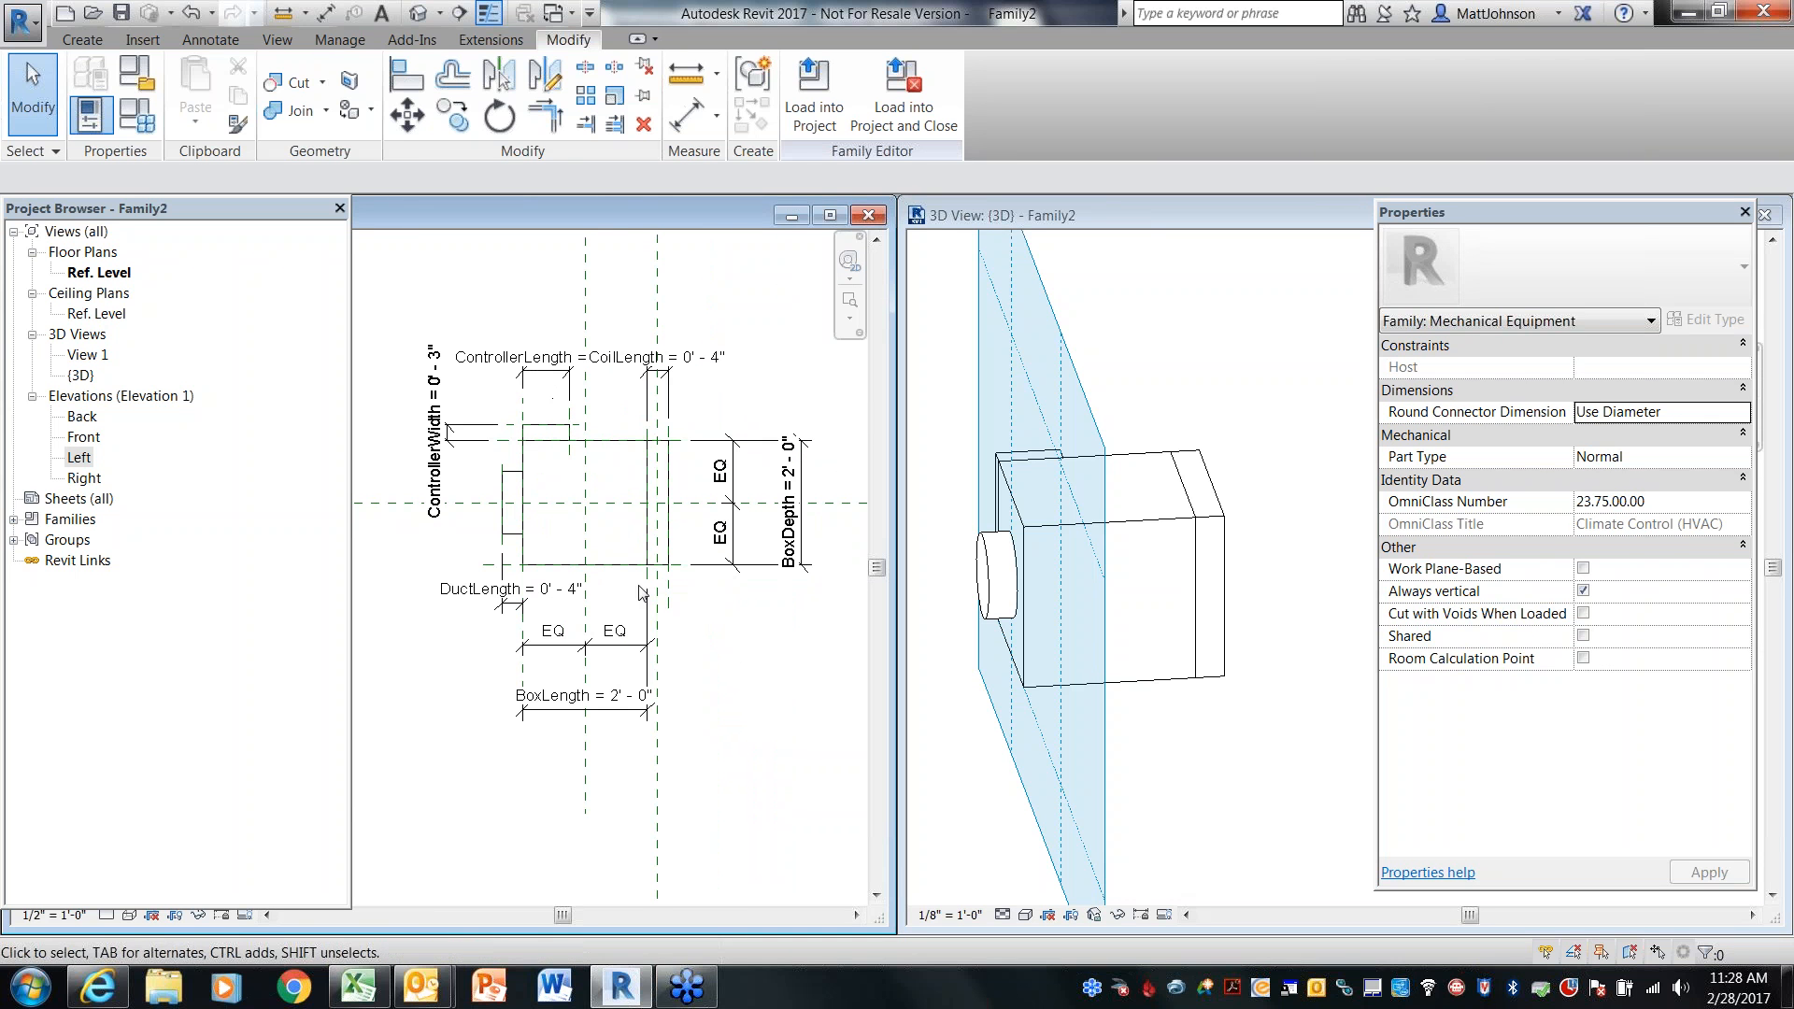
pyautogui.click(1287, 631)
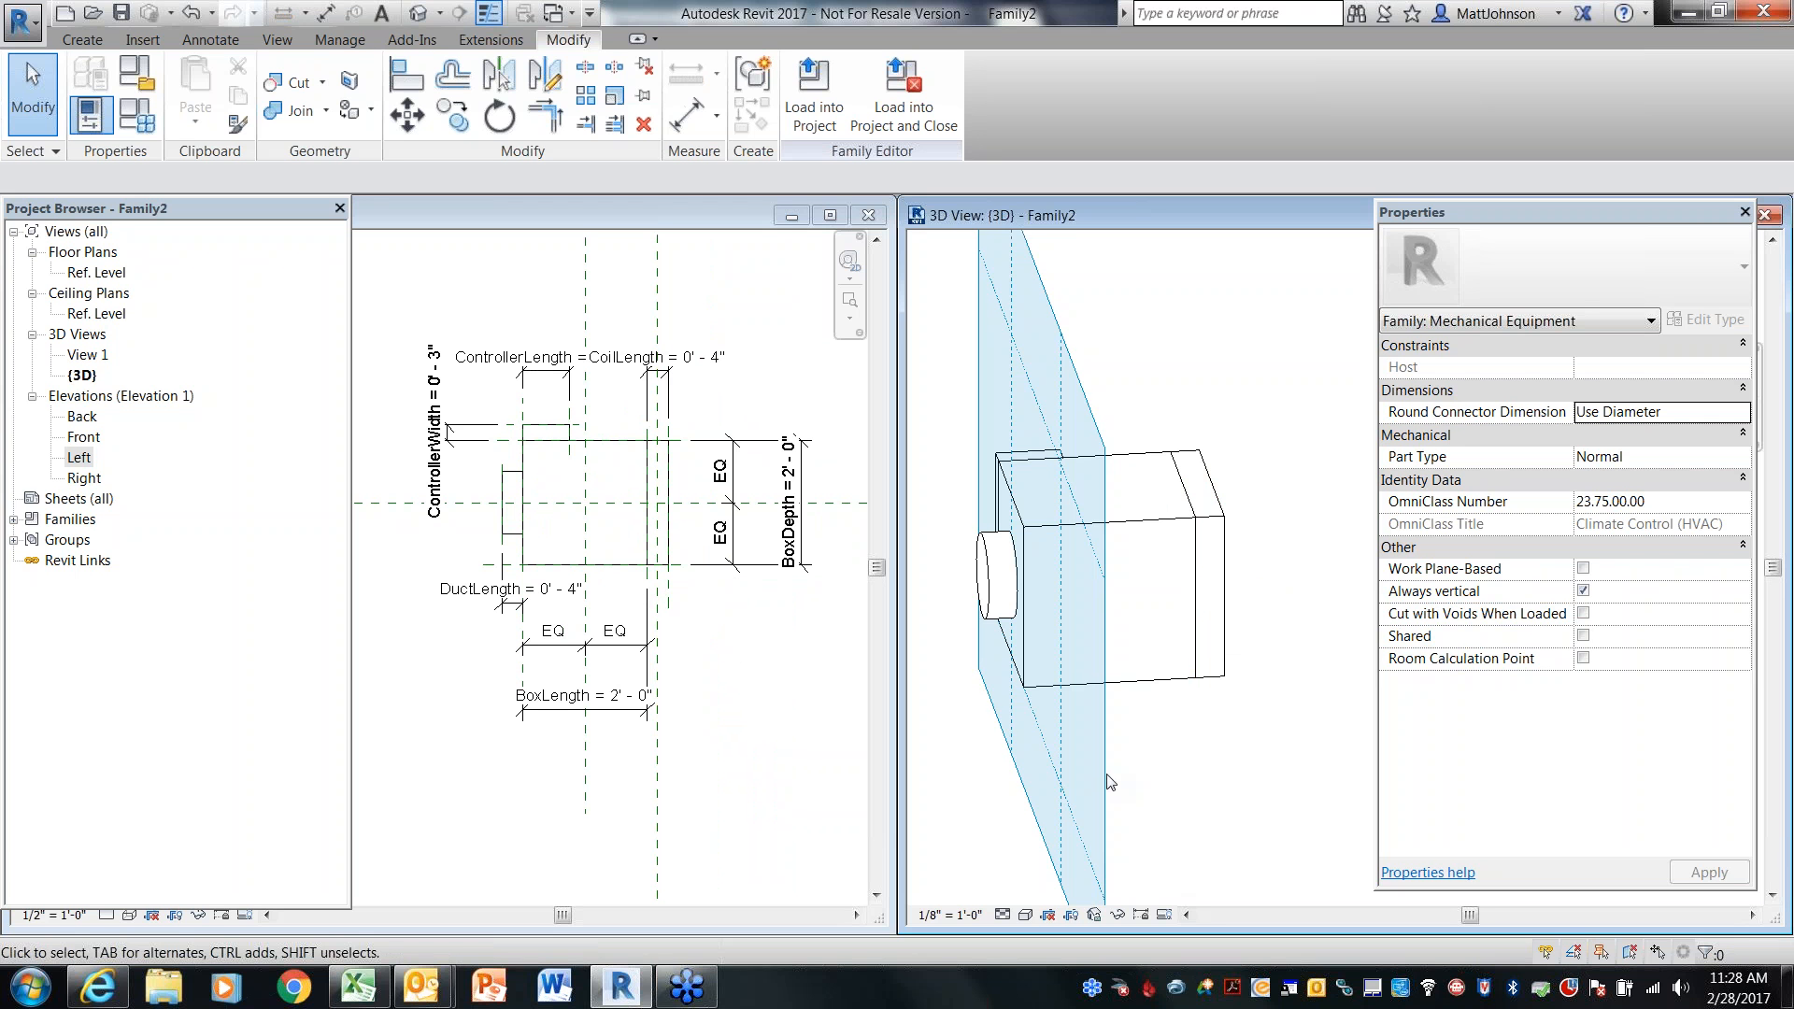
pyautogui.click(868, 215)
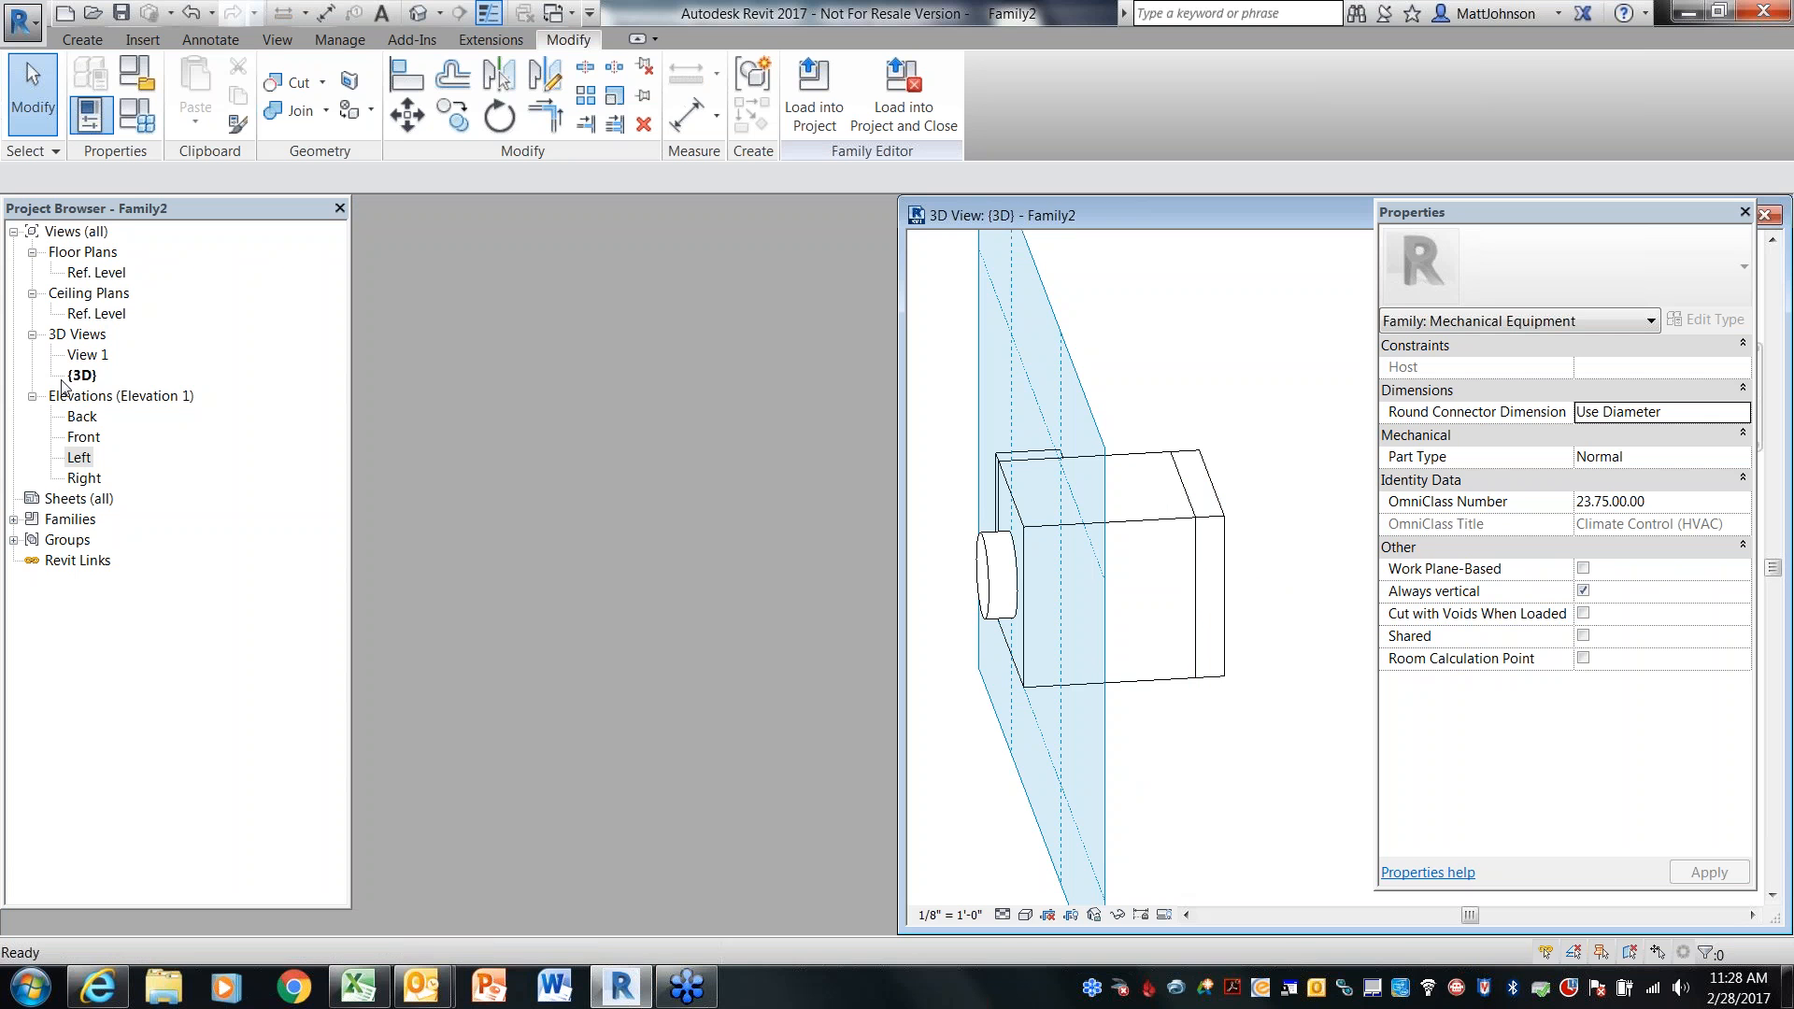
# Open the Front elevation and tile the open view windows
pyautogui.doubleClick(83, 438)
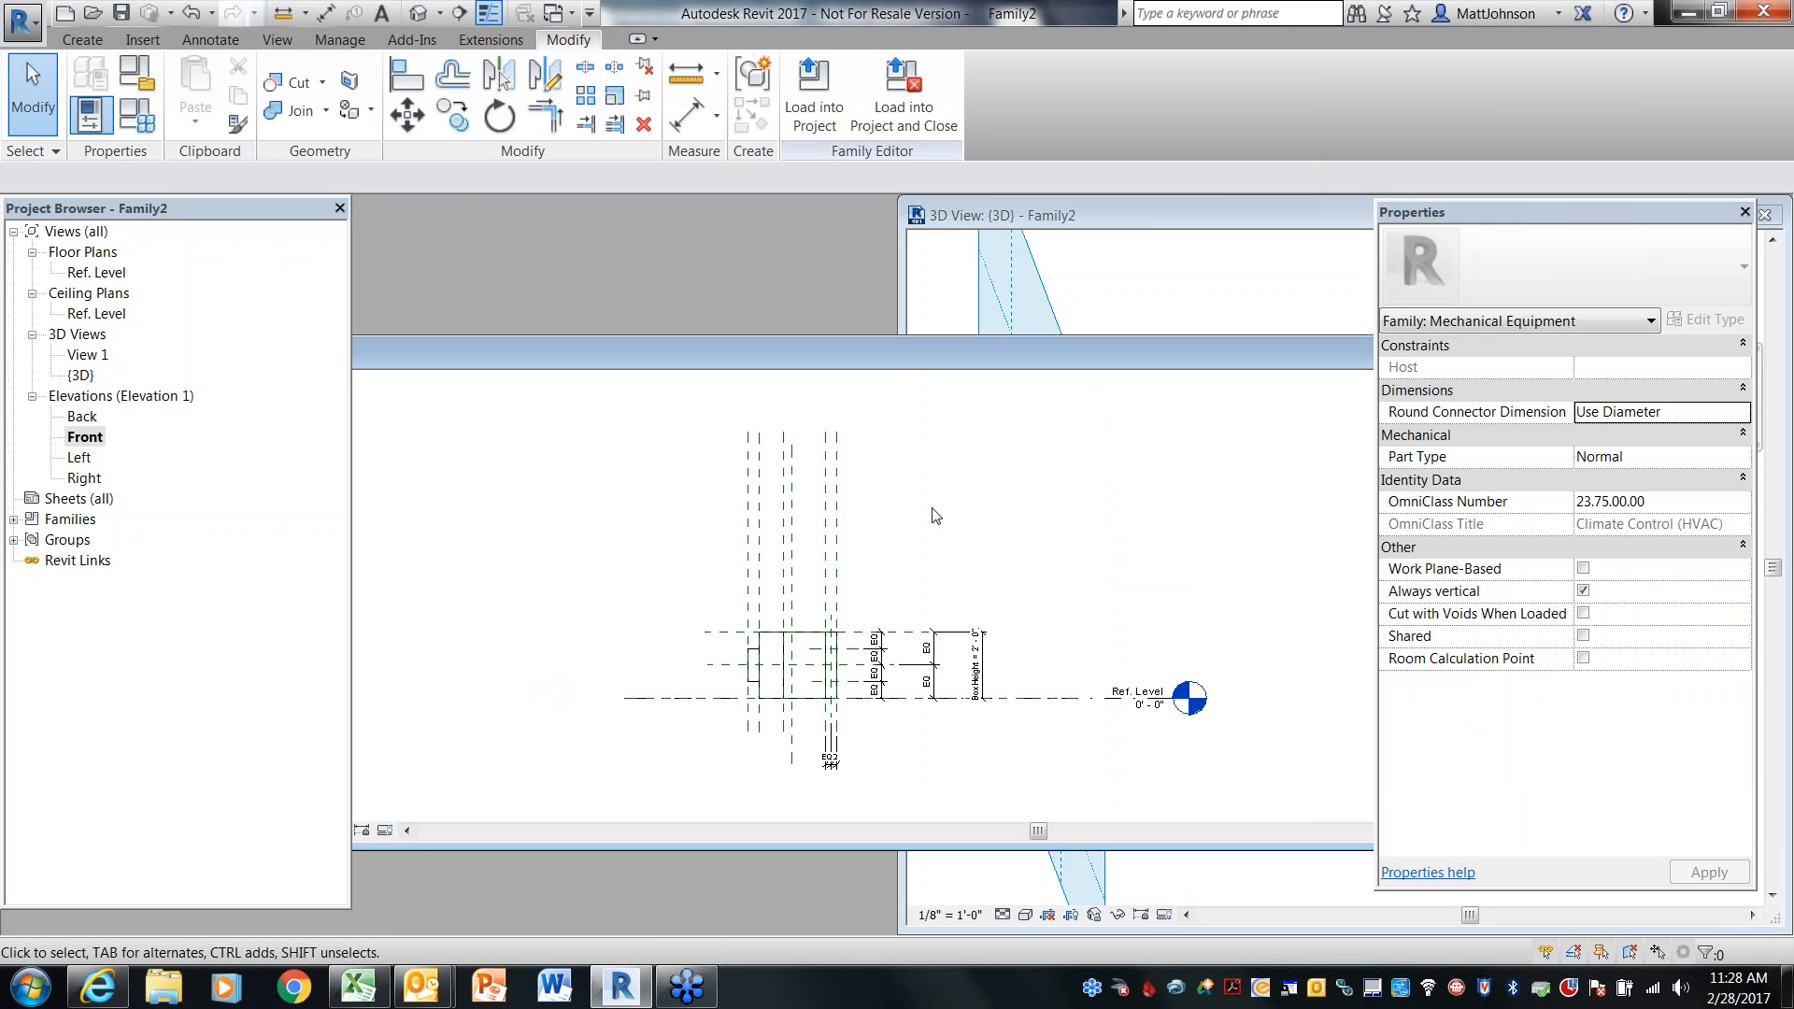
pyautogui.press('w')
pyautogui.press('t')
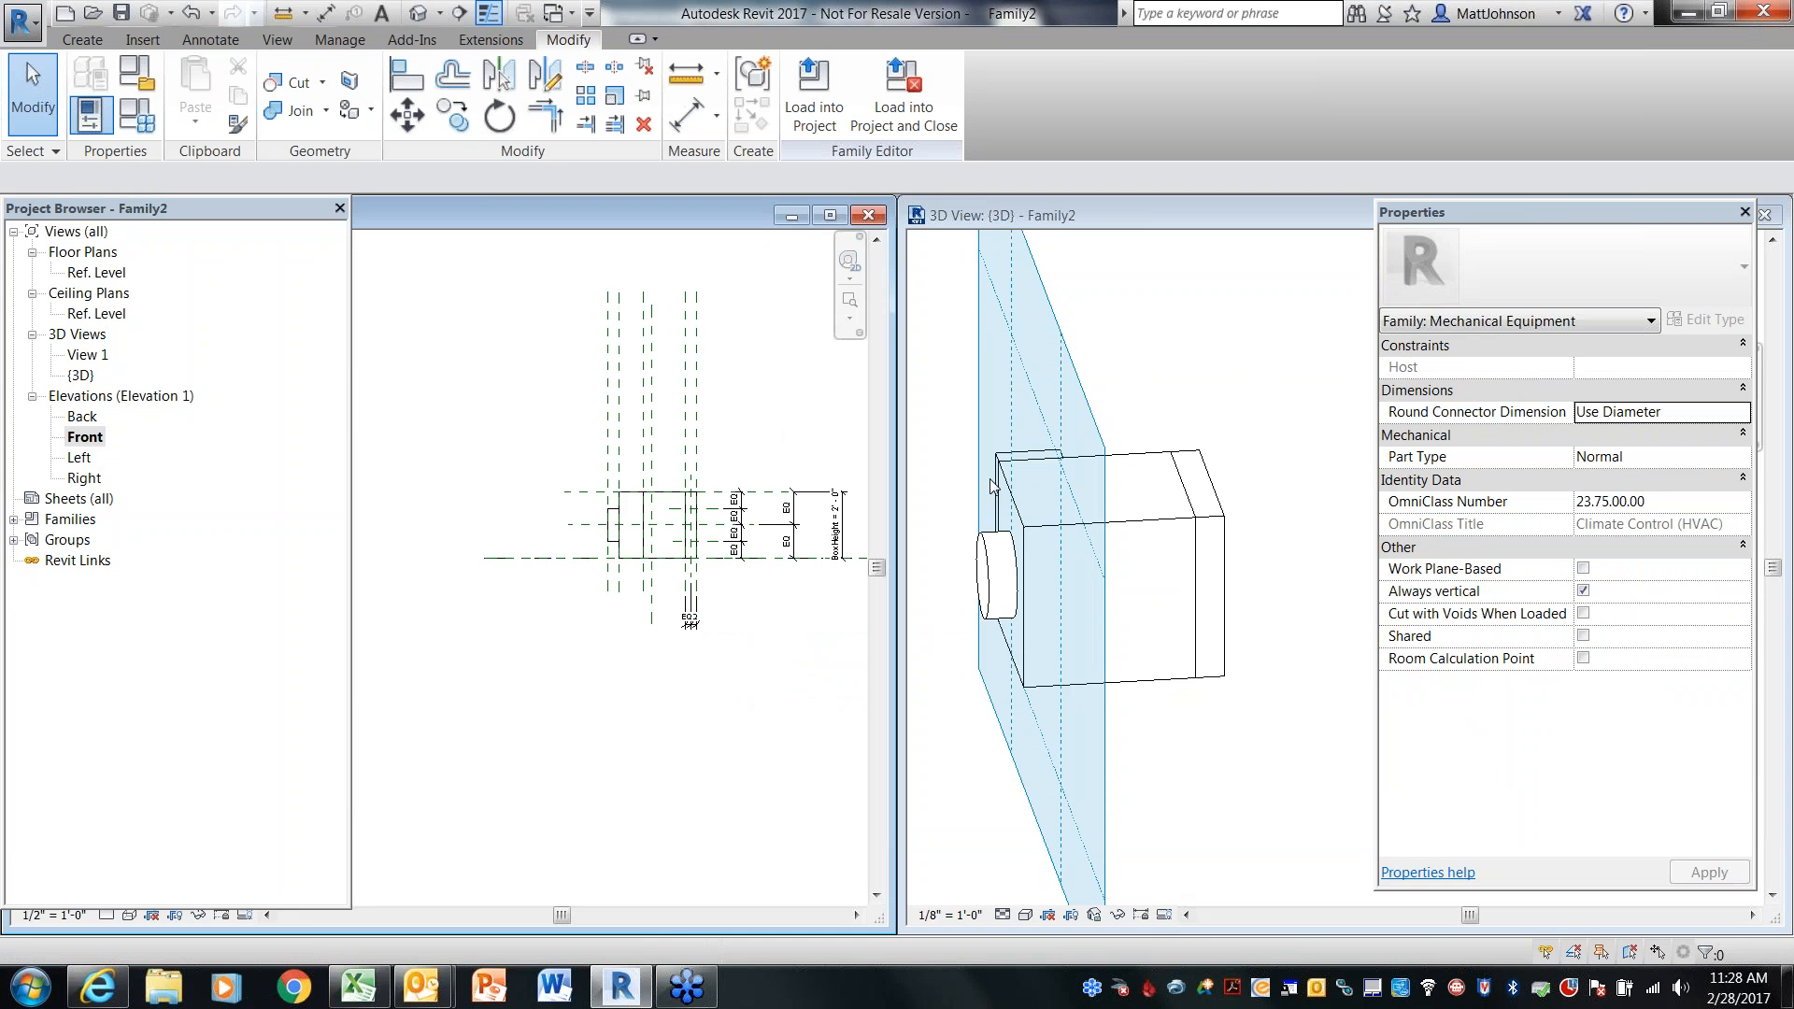
pyautogui.scroll(3, 747, 612)
pyautogui.moveTo(733, 596); pyautogui.dragTo(739, 637, button='middle')
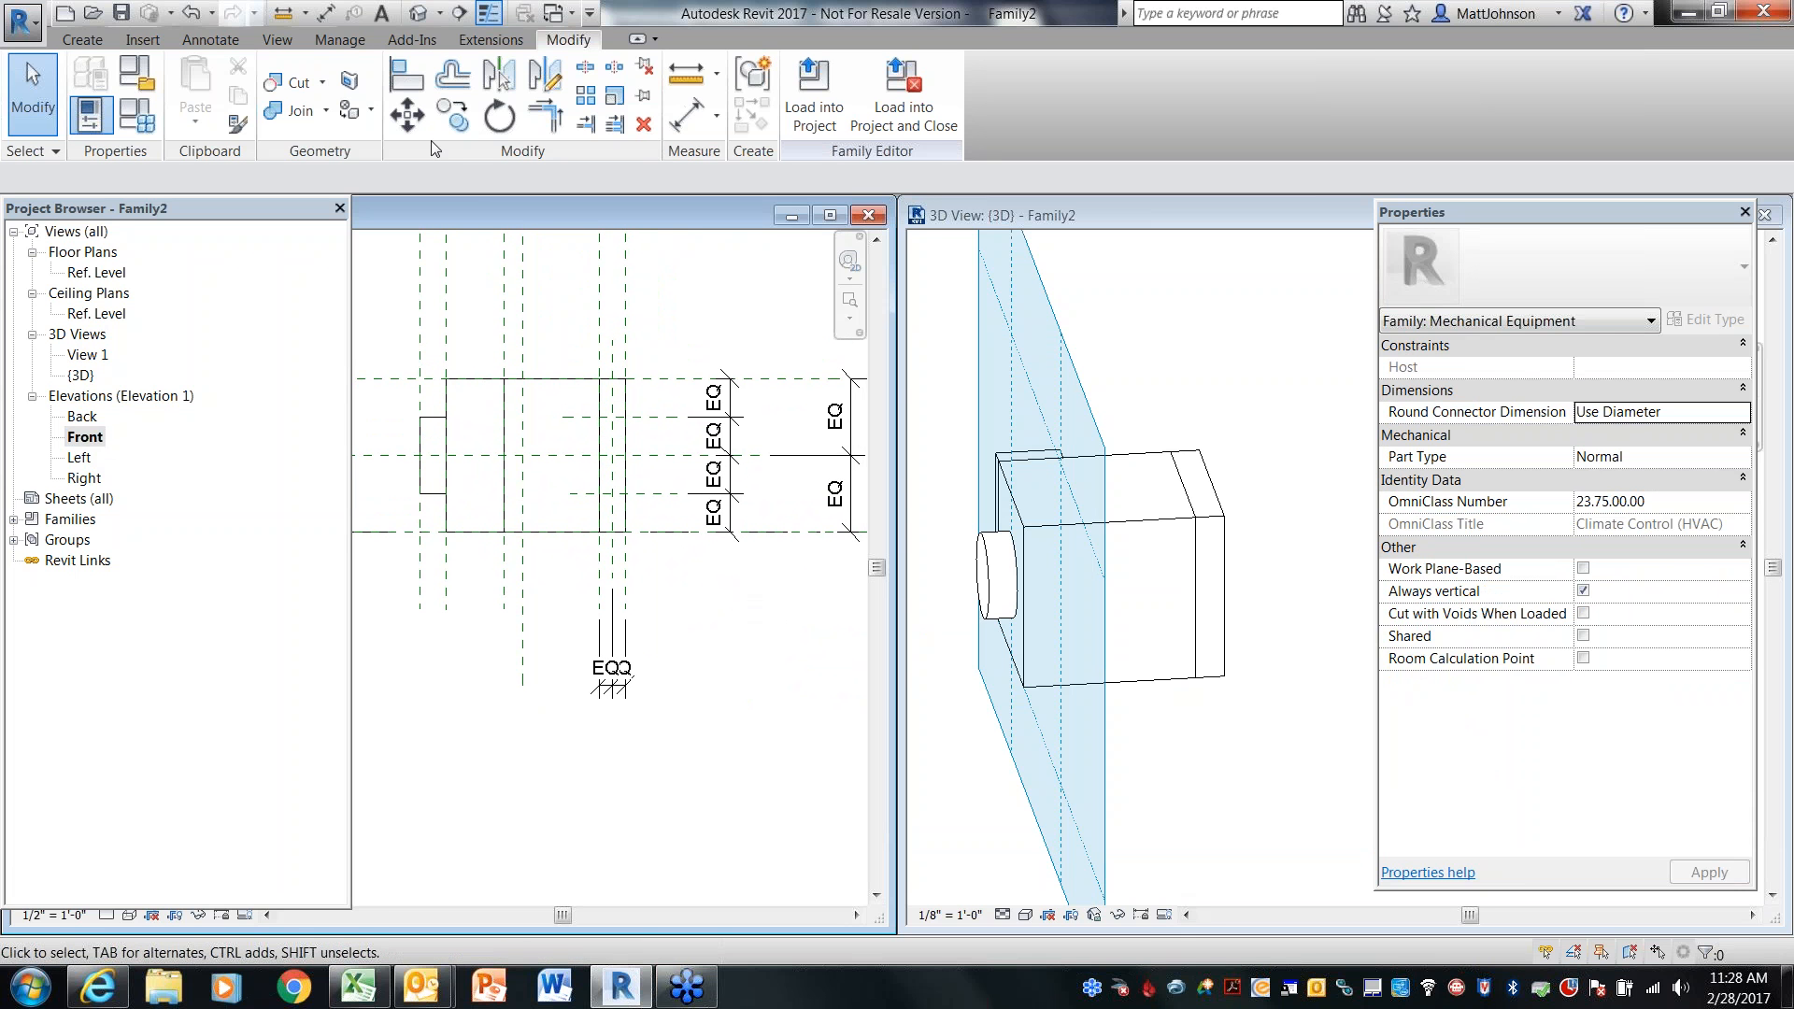
# Set the Front elevation's work plane to Reference Plane : BoxFront
pyautogui.click(82, 39)
pyautogui.click(1389, 105)
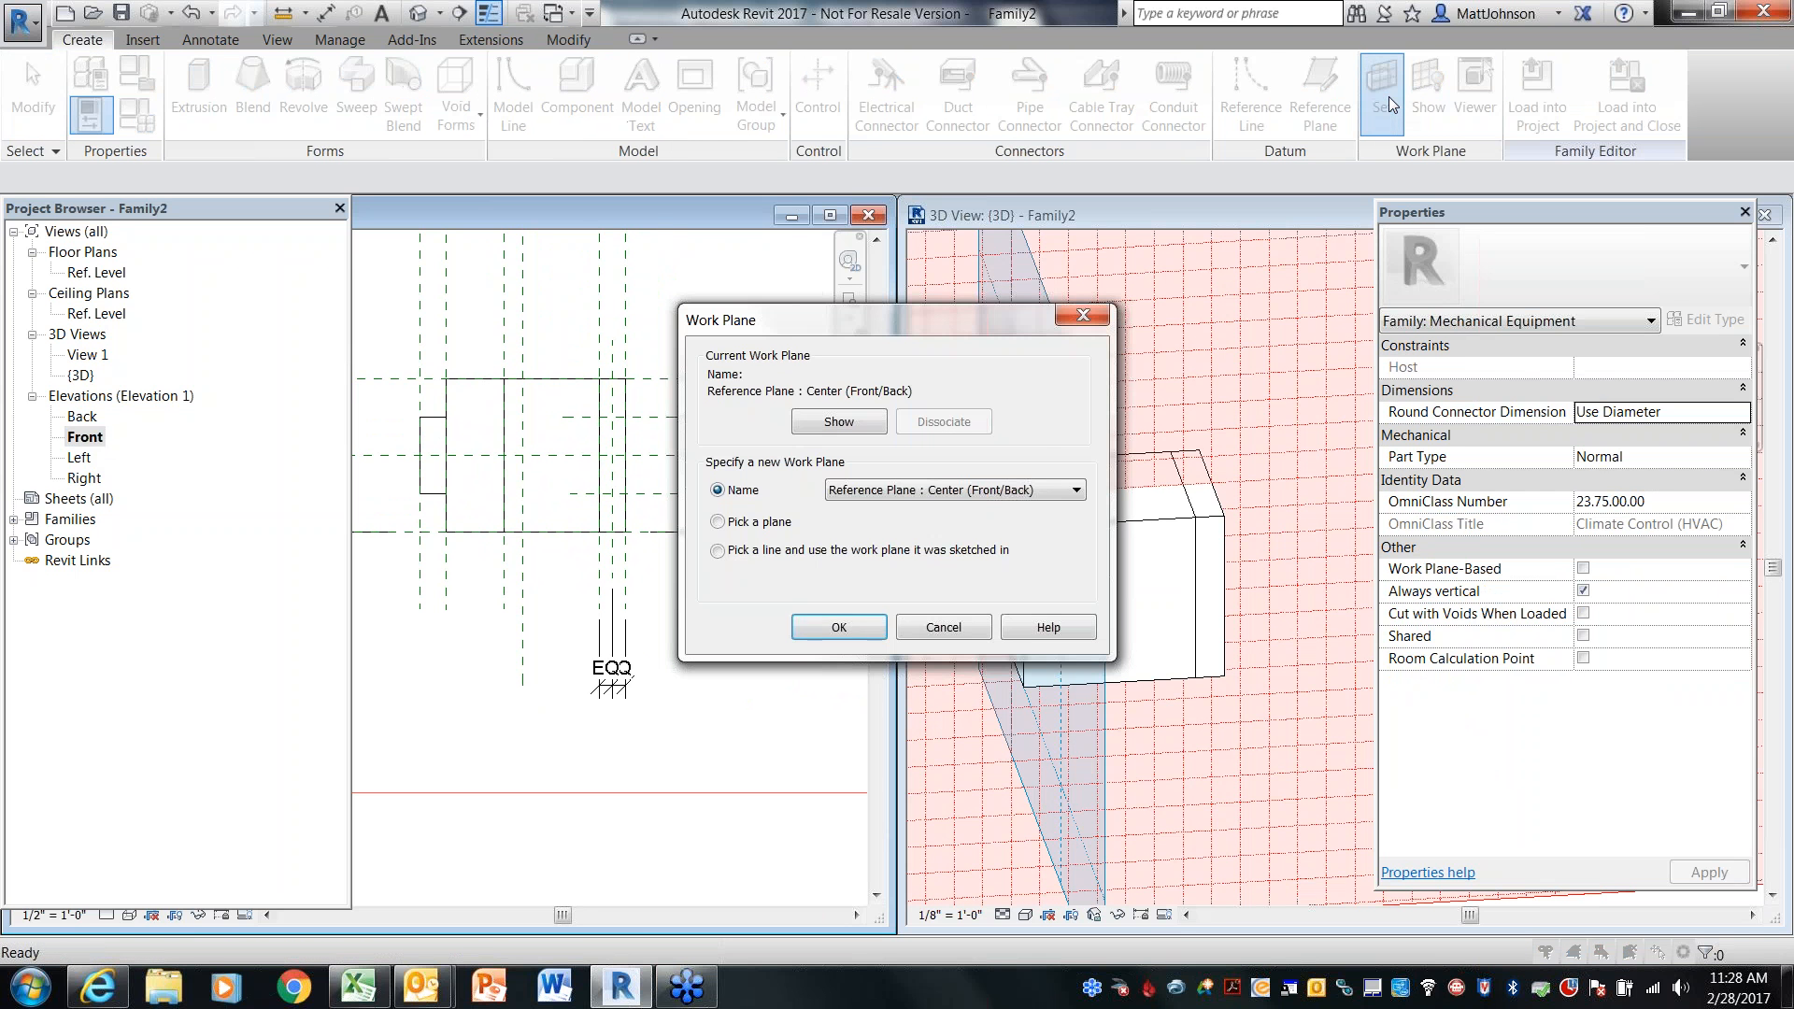
pyautogui.click(1067, 493)
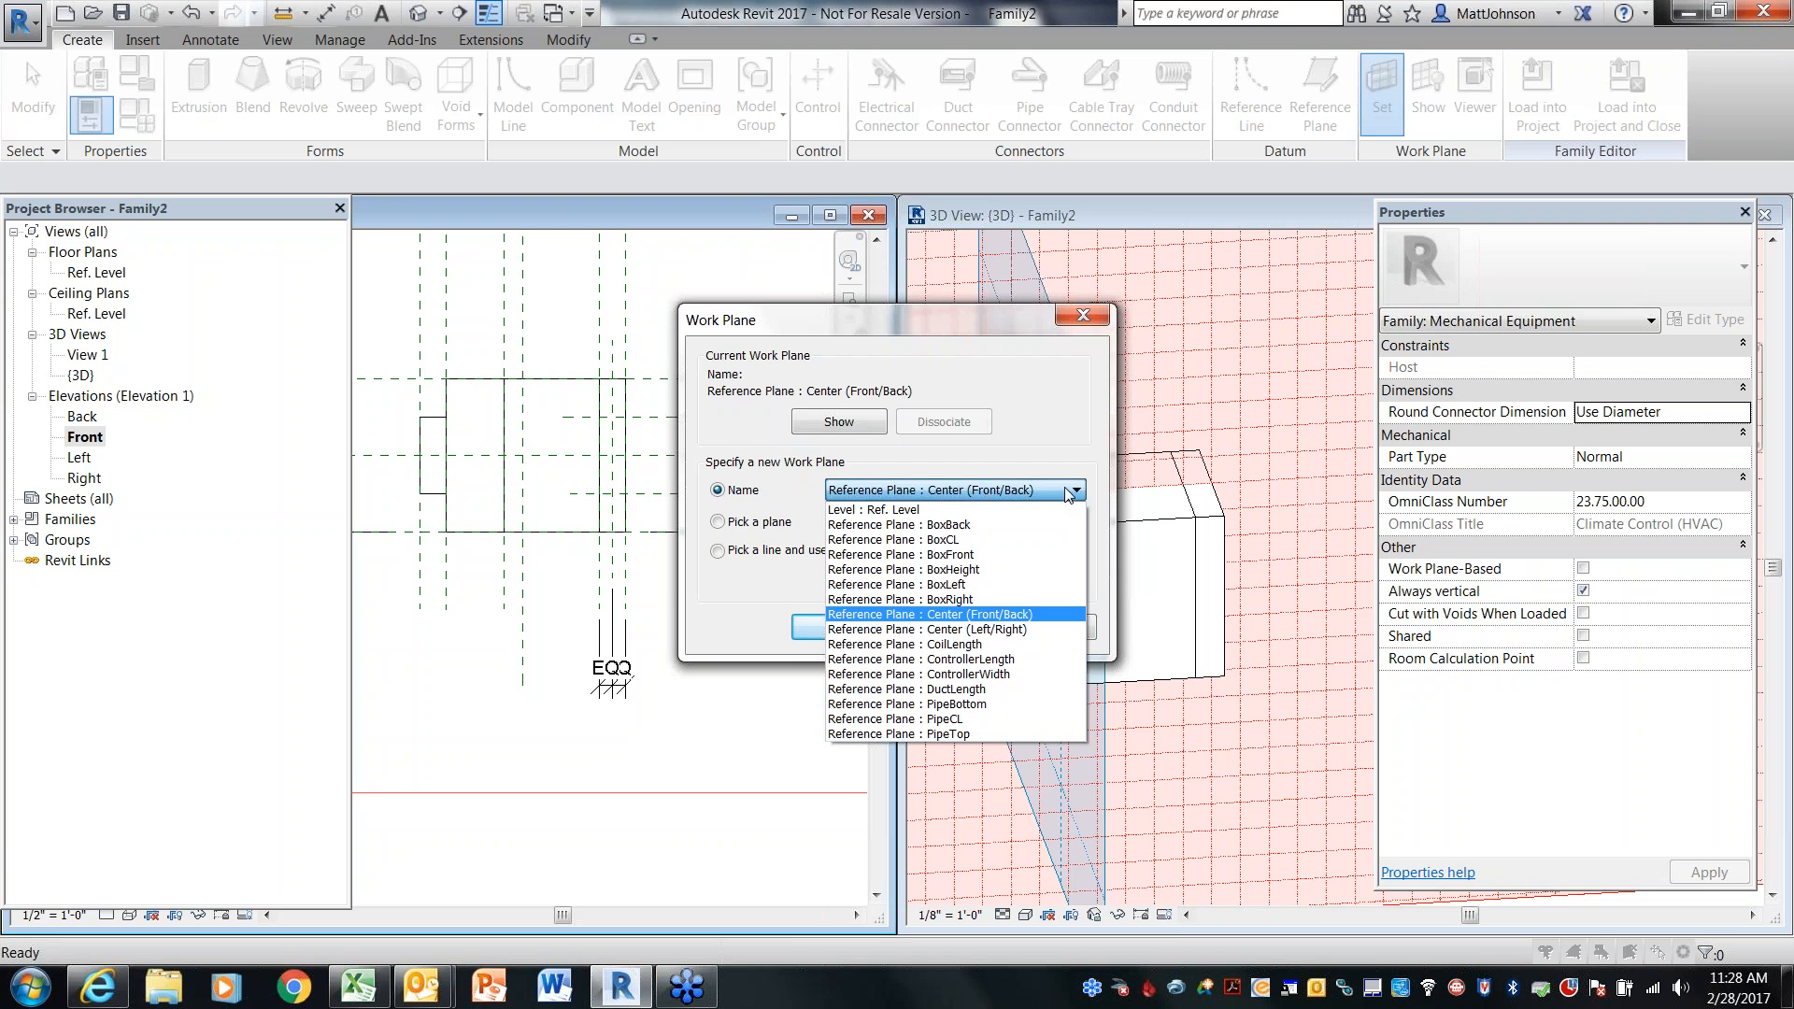
pyautogui.click(948, 555)
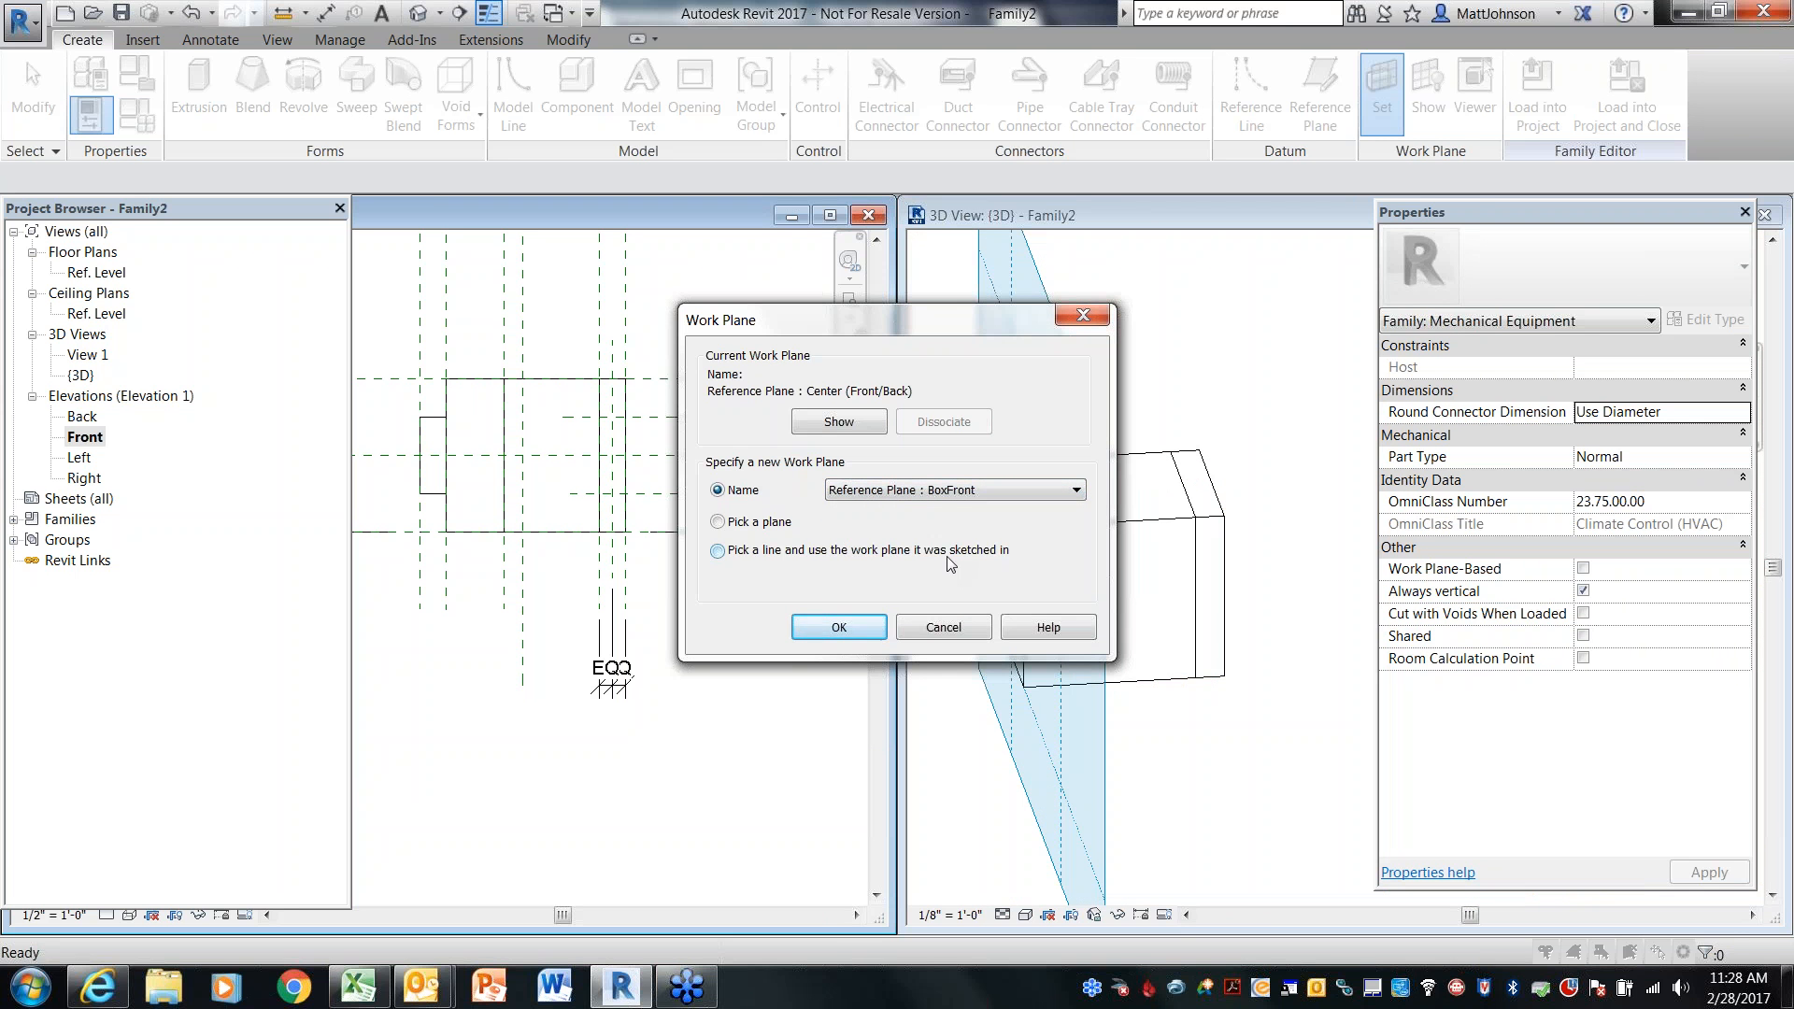
pyautogui.click(850, 626)
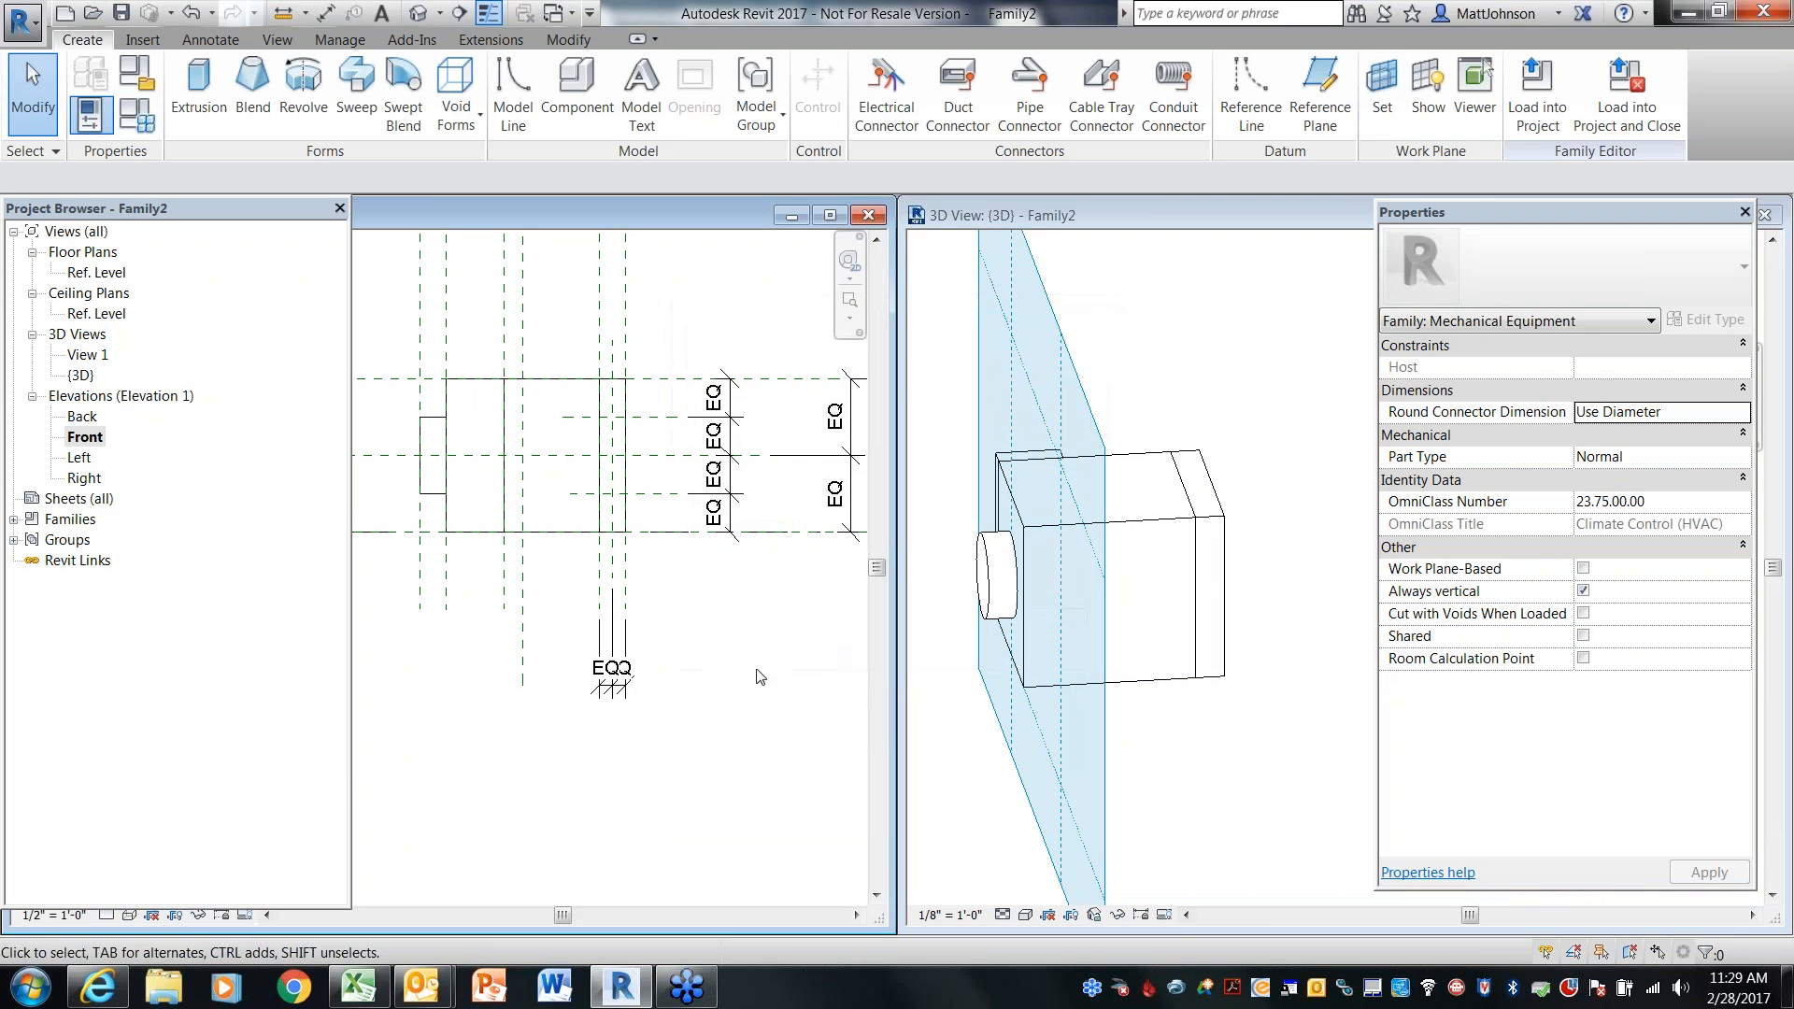
# Set the 3D view's work plane to Reference Plane : BoxFront
pyautogui.click(1202, 763)
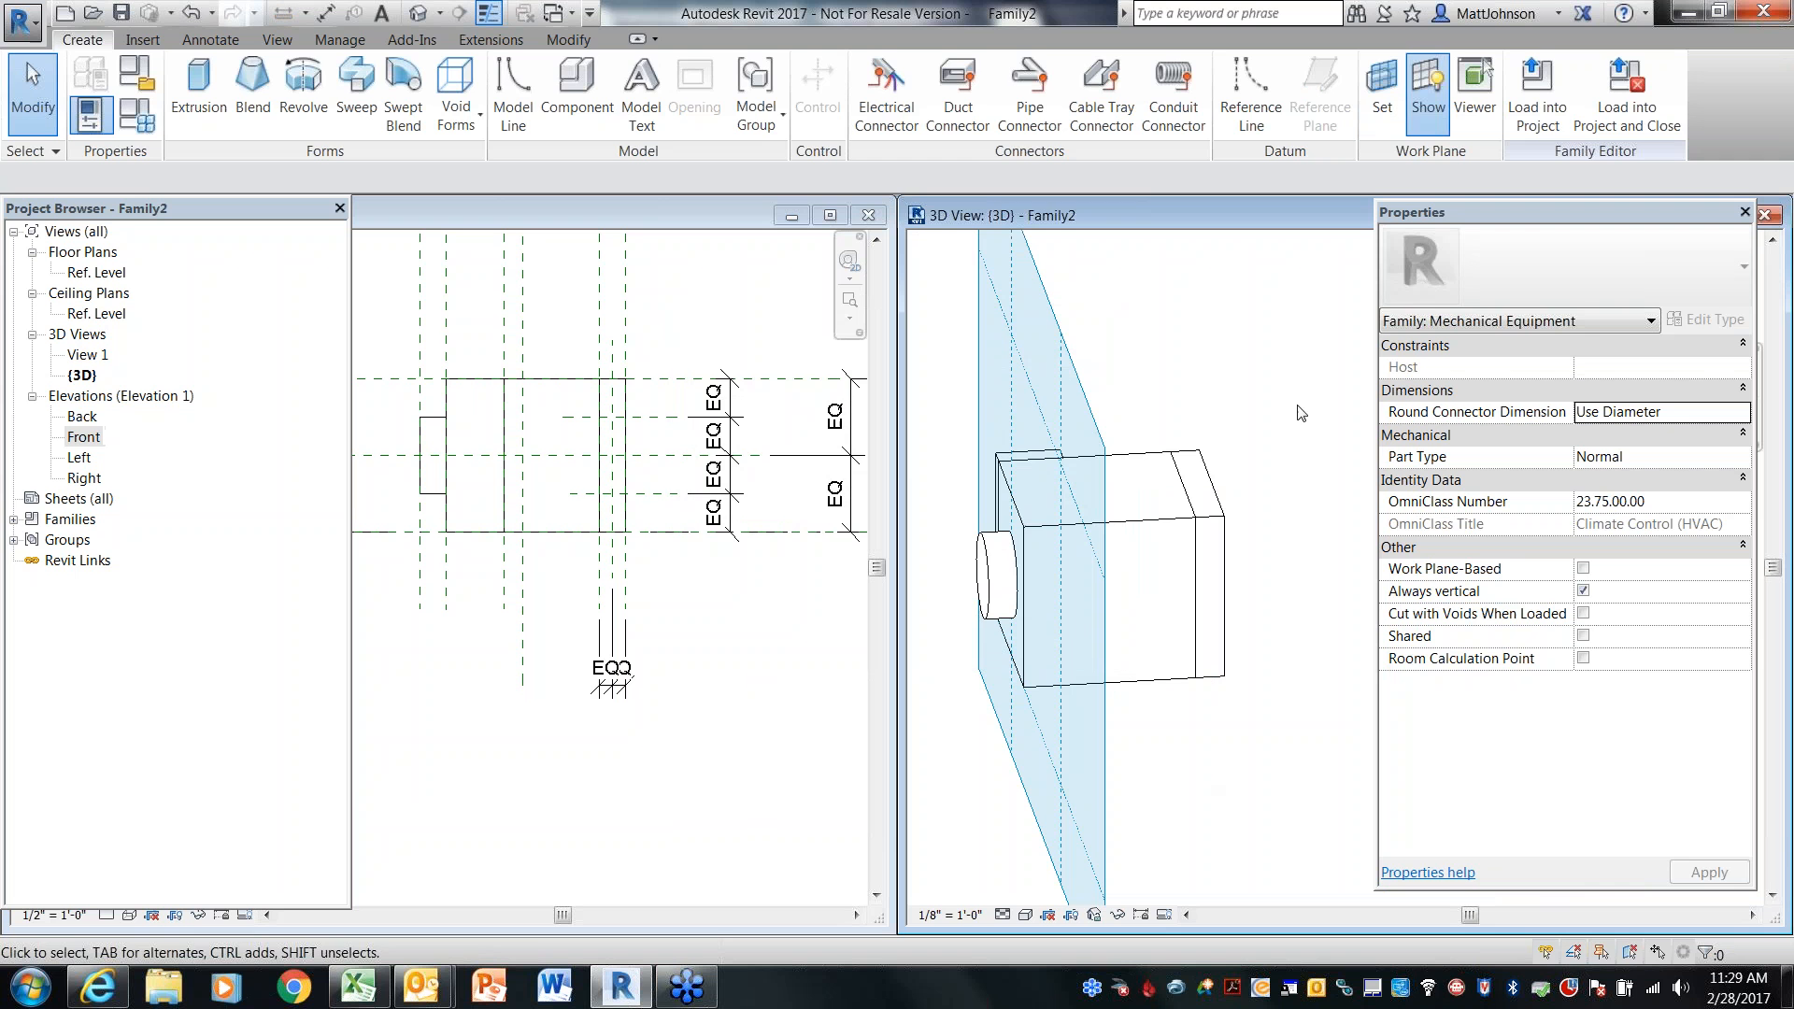
pyautogui.click(1383, 102)
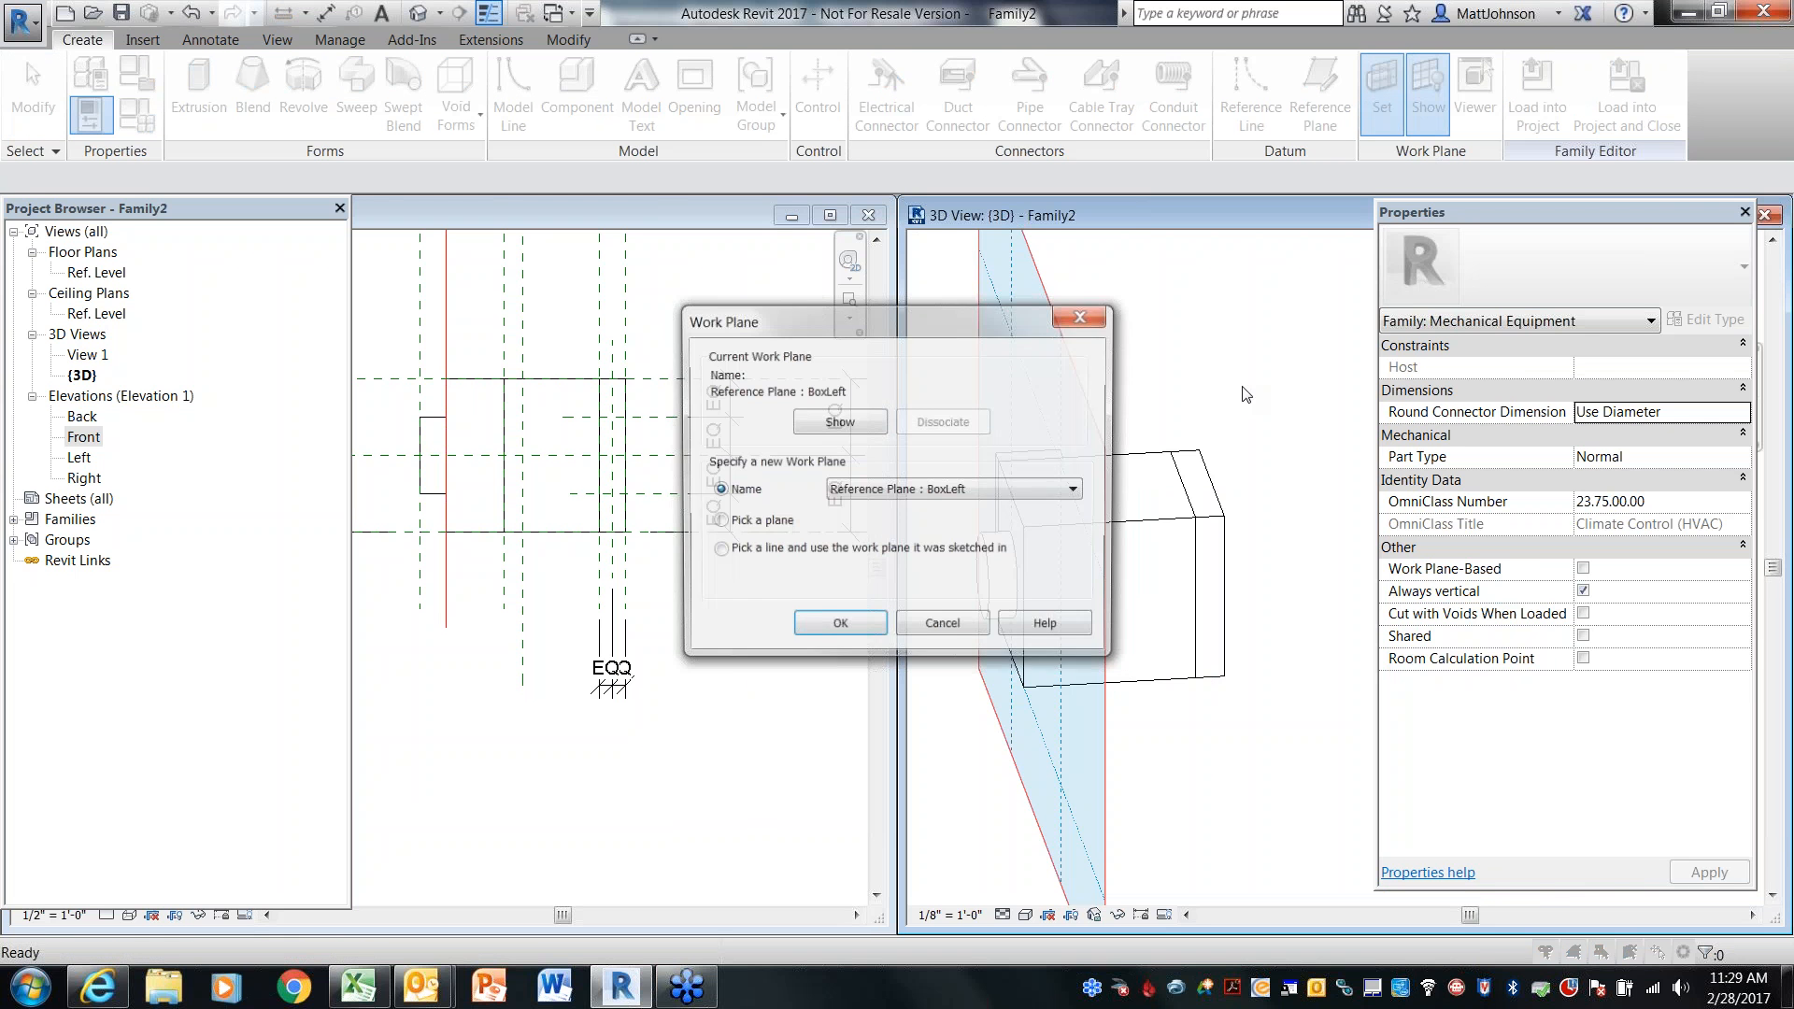
pyautogui.click(1075, 492)
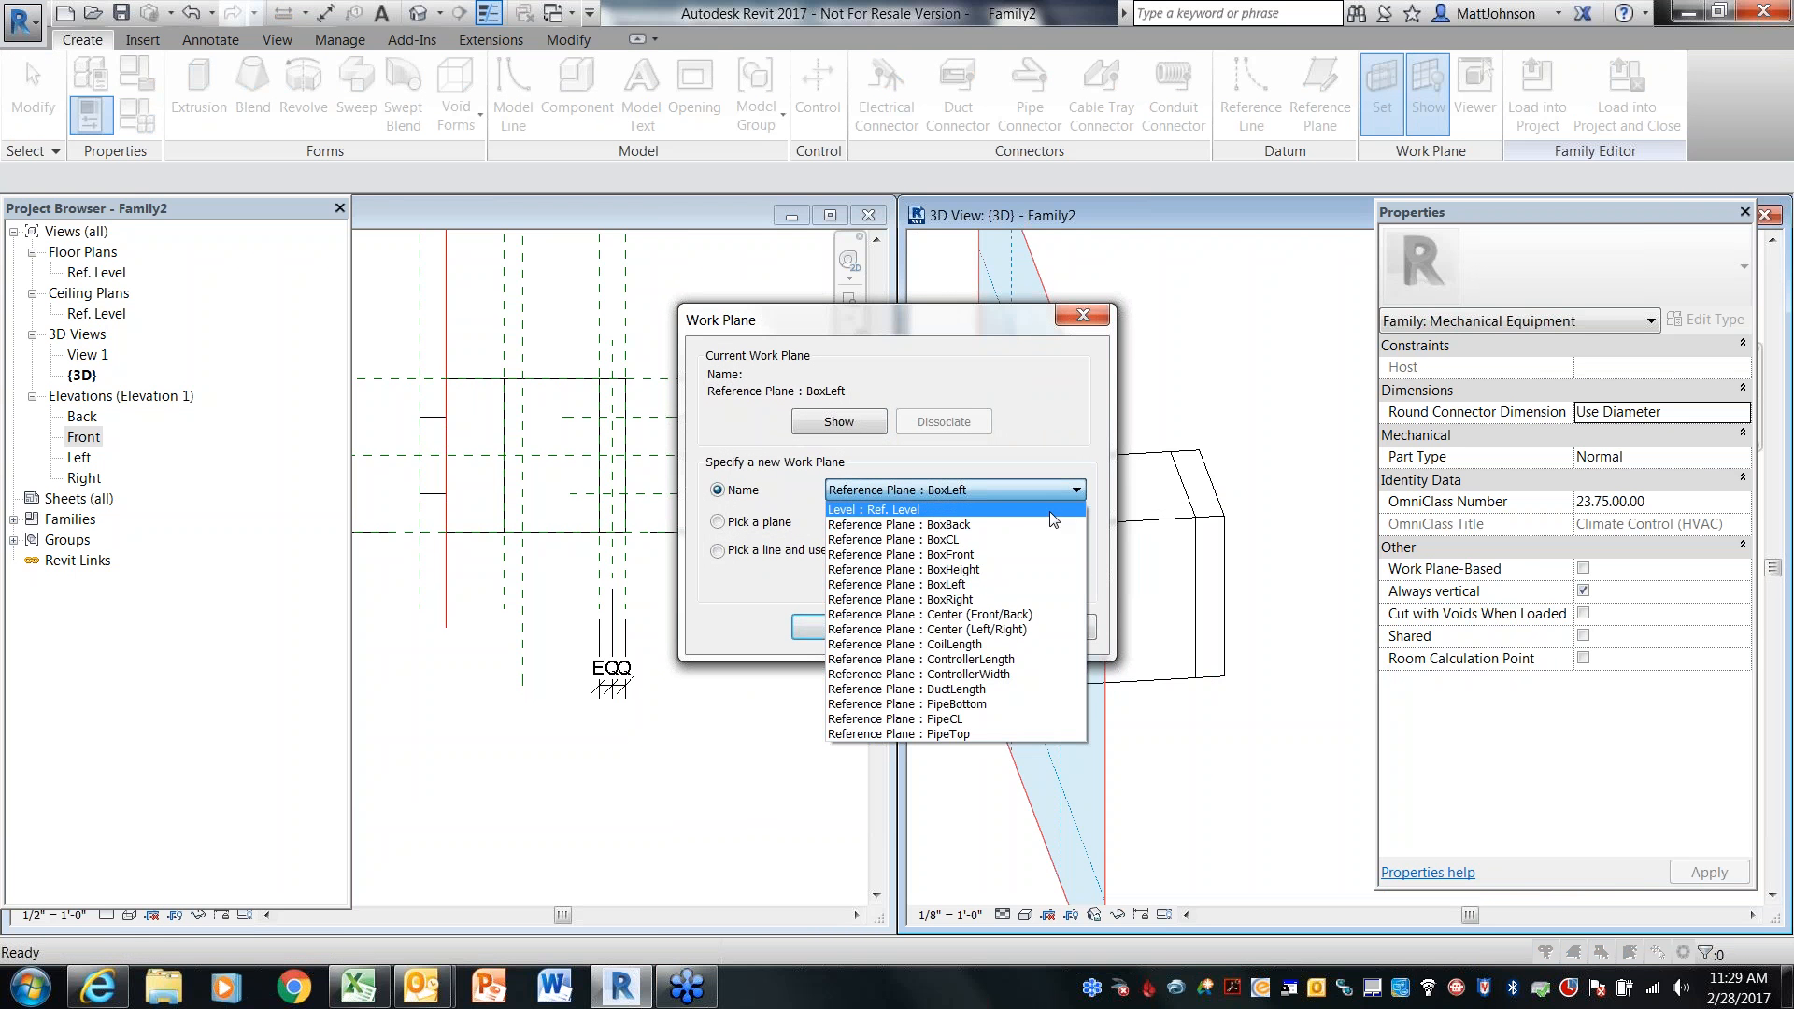
pyautogui.click(1018, 555)
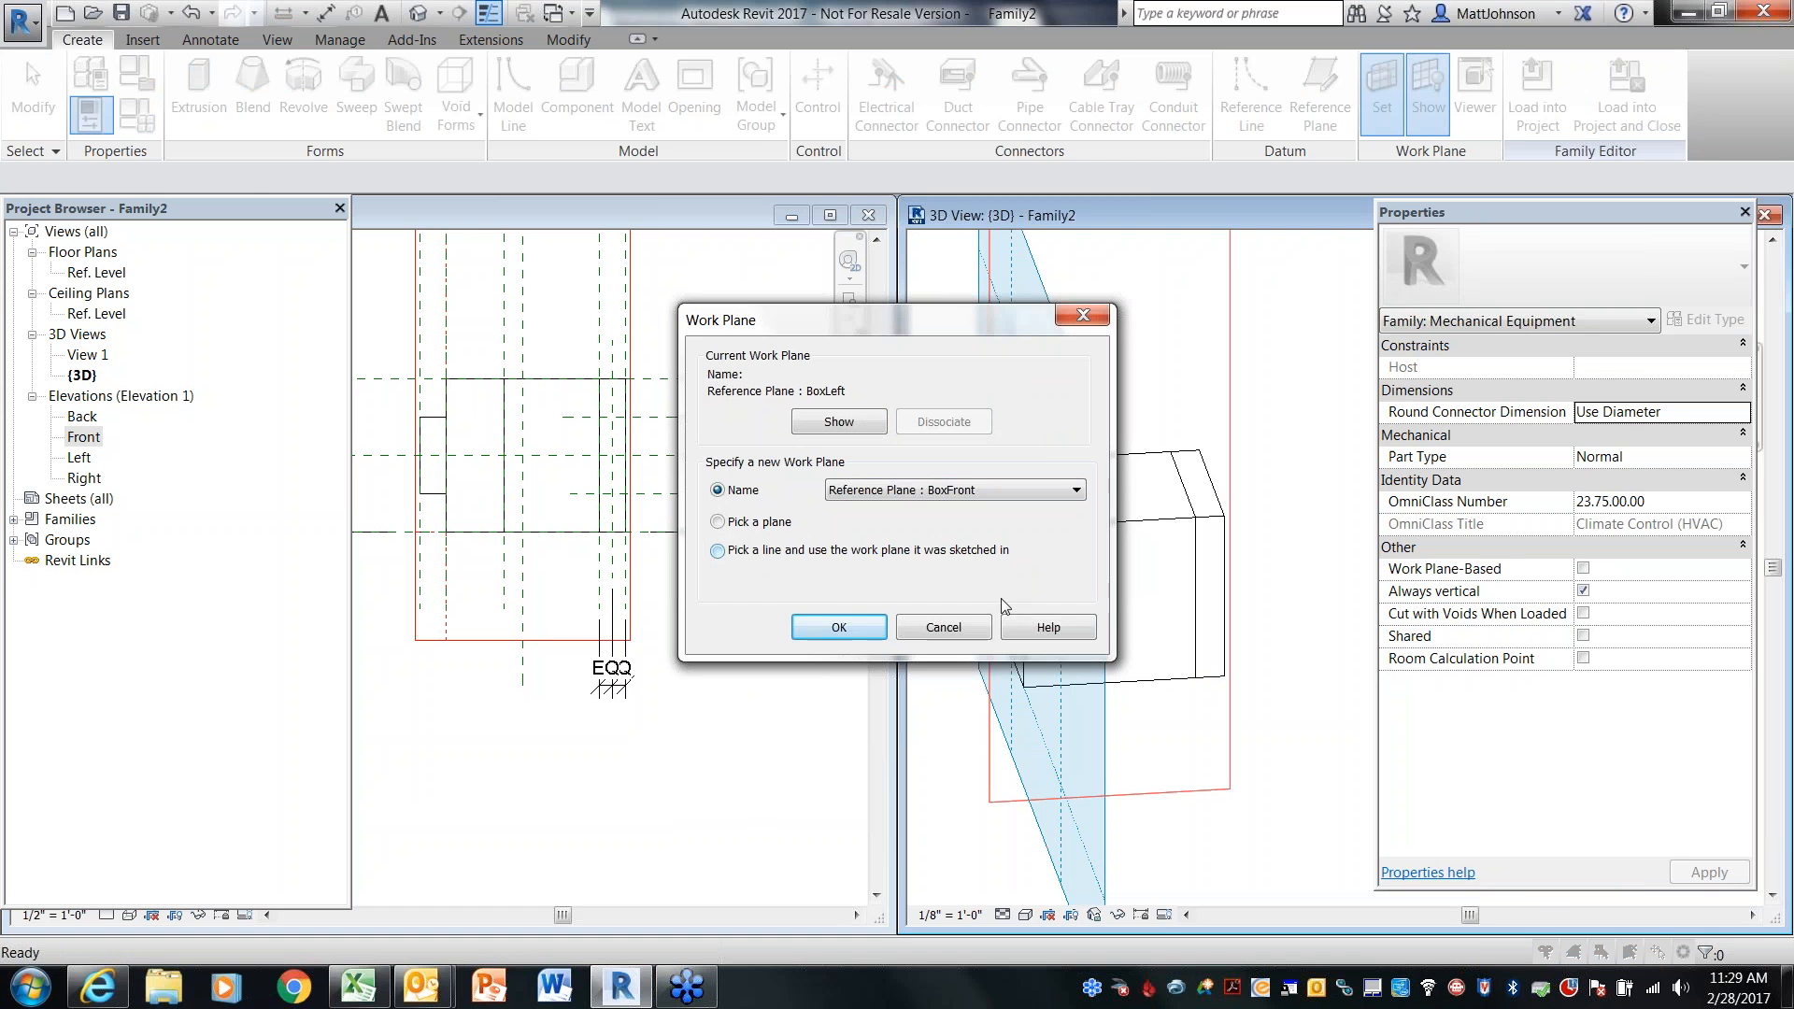
pyautogui.click(875, 635)
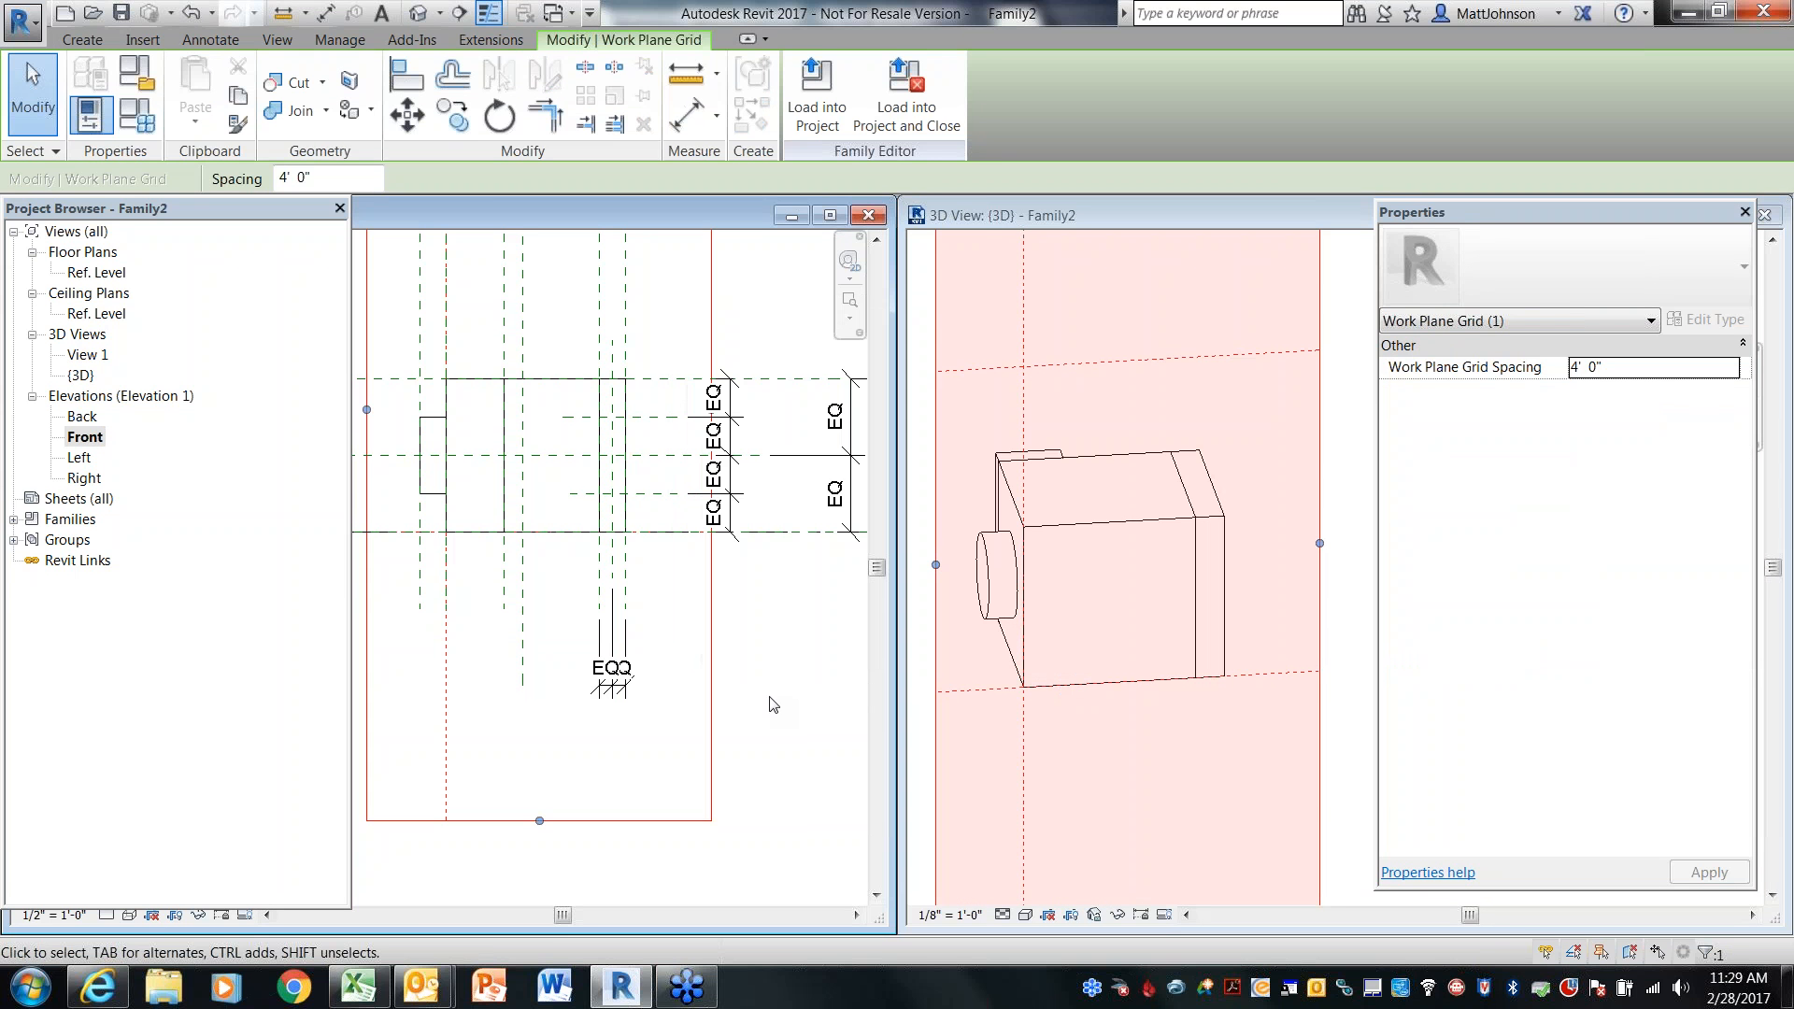
# Check the Front elevation's work plane setting, keeping Reference Plane : BoxFront
pyautogui.click(768, 697)
pyautogui.scroll(-1, 722, 646)
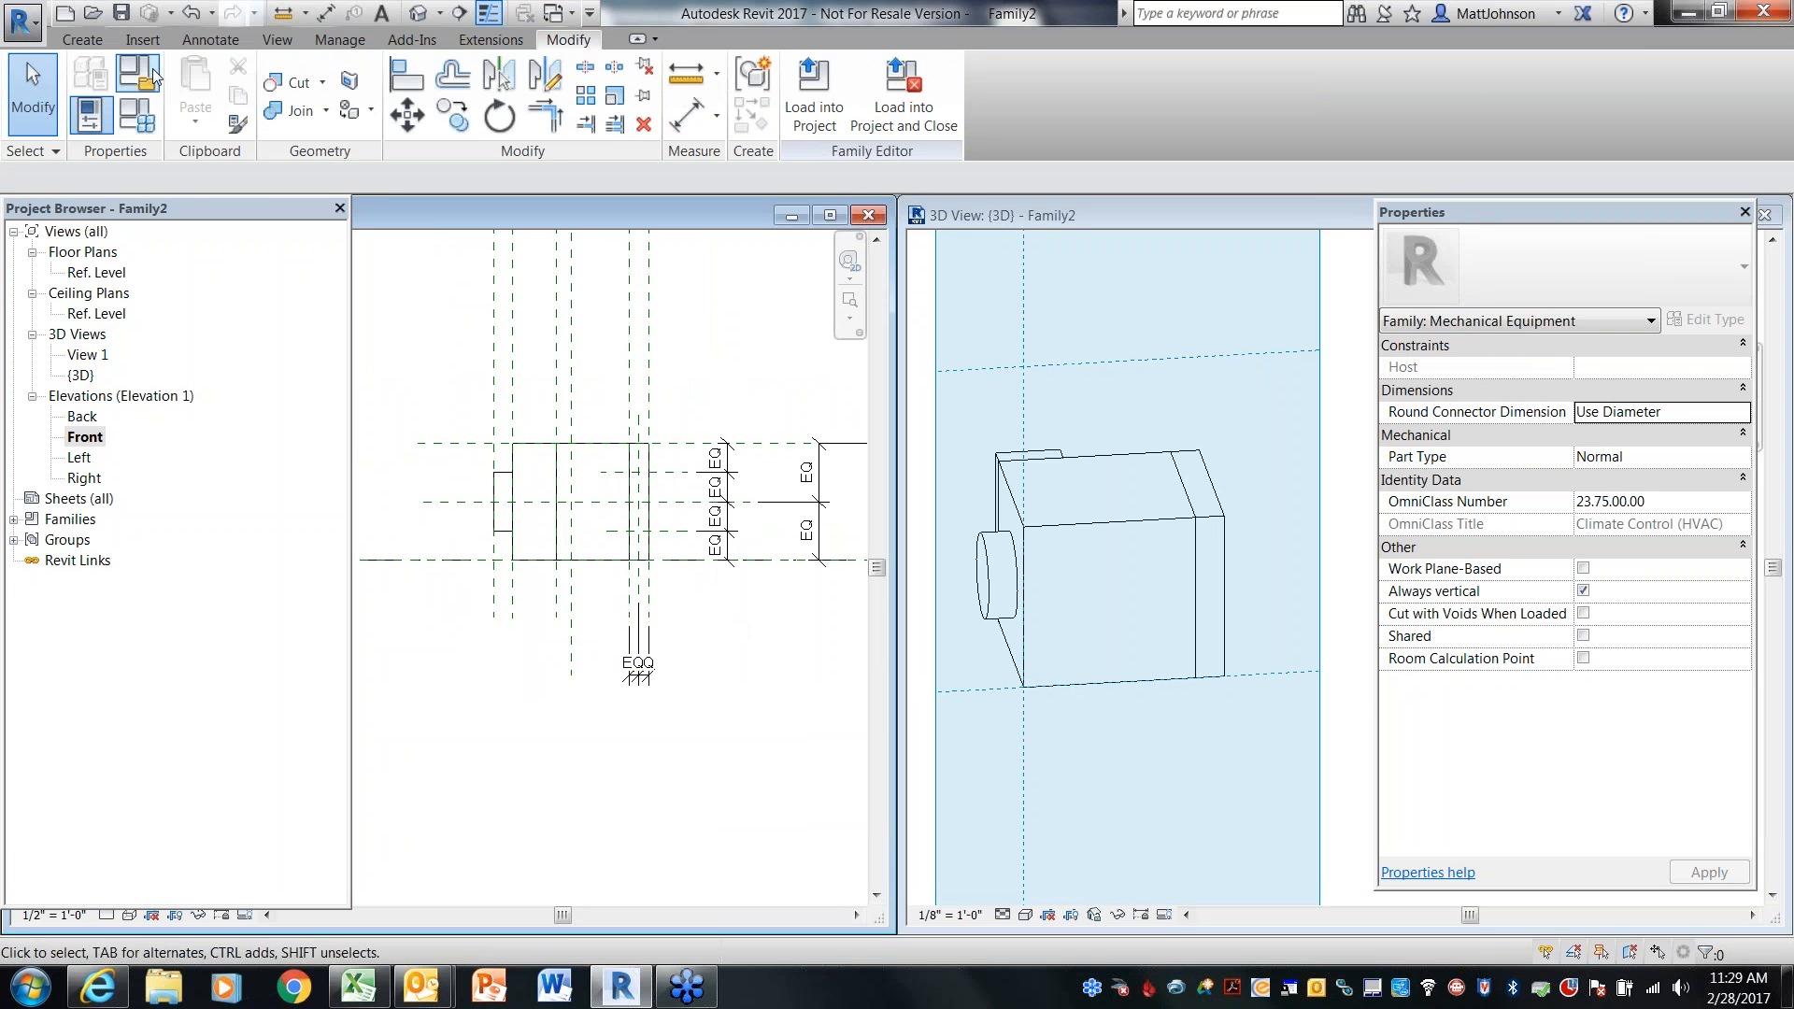
pyautogui.click(82, 39)
pyautogui.click(1382, 94)
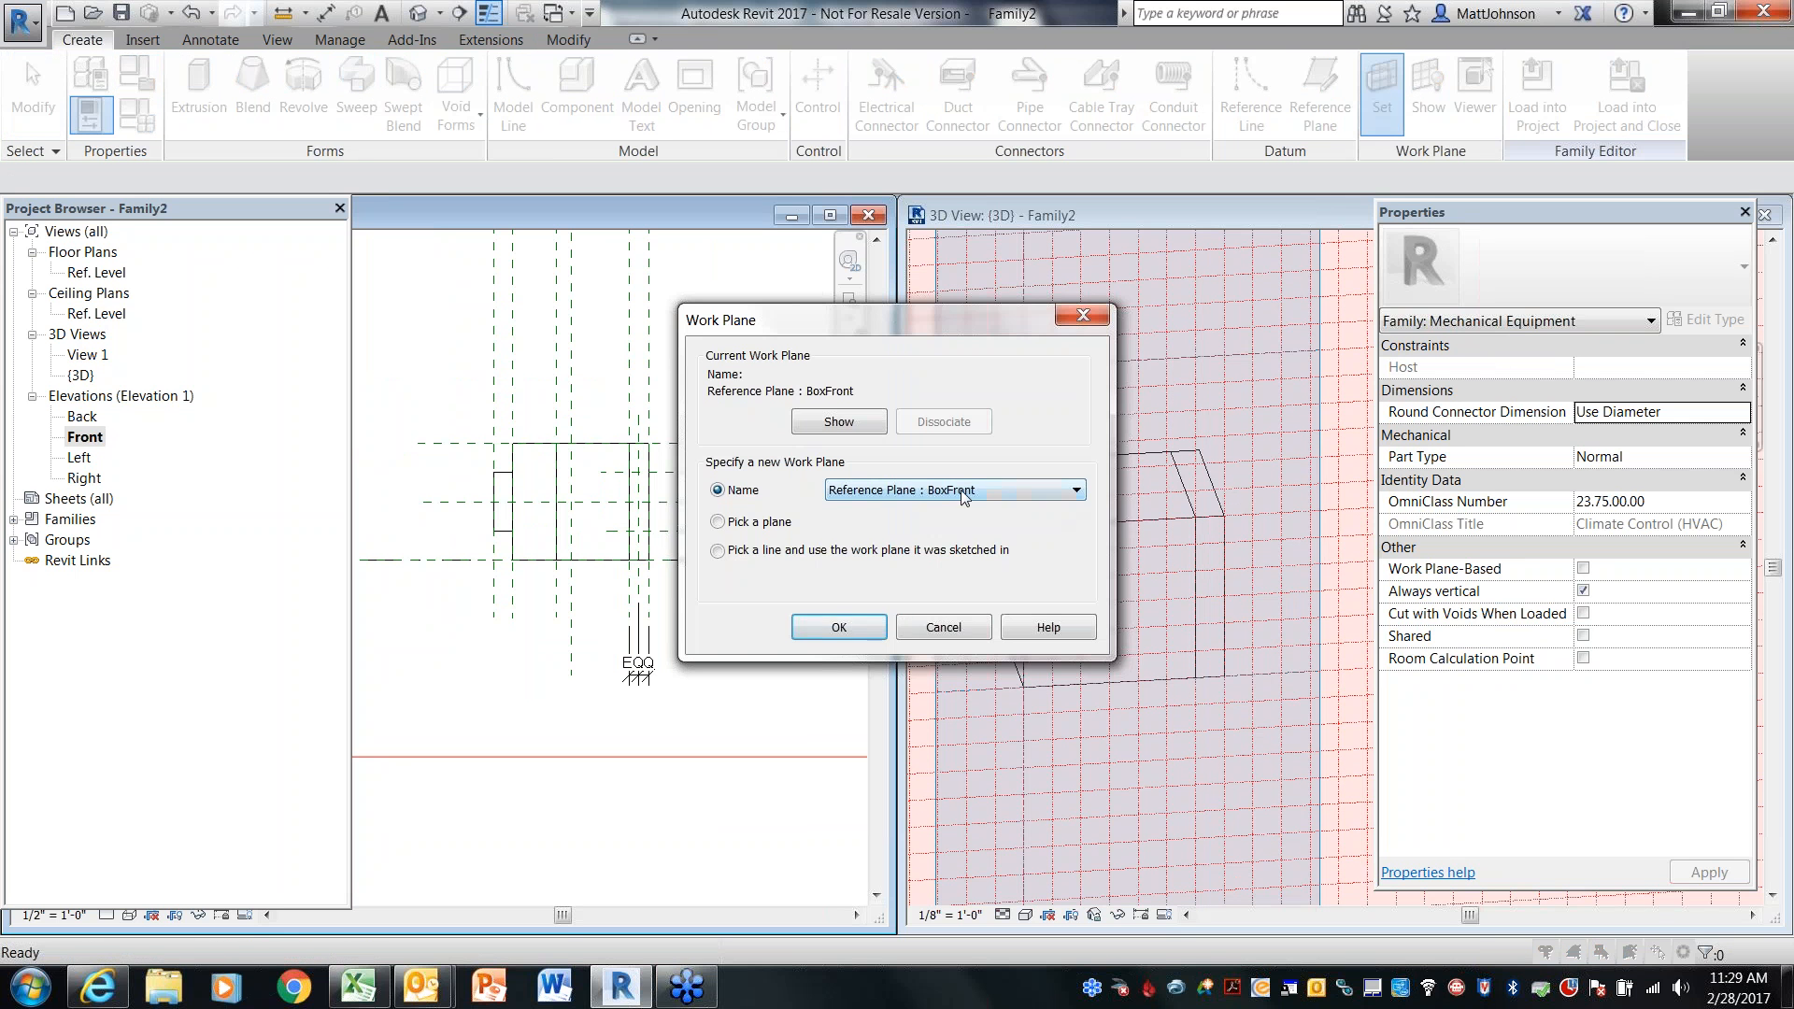
pyautogui.click(838, 628)
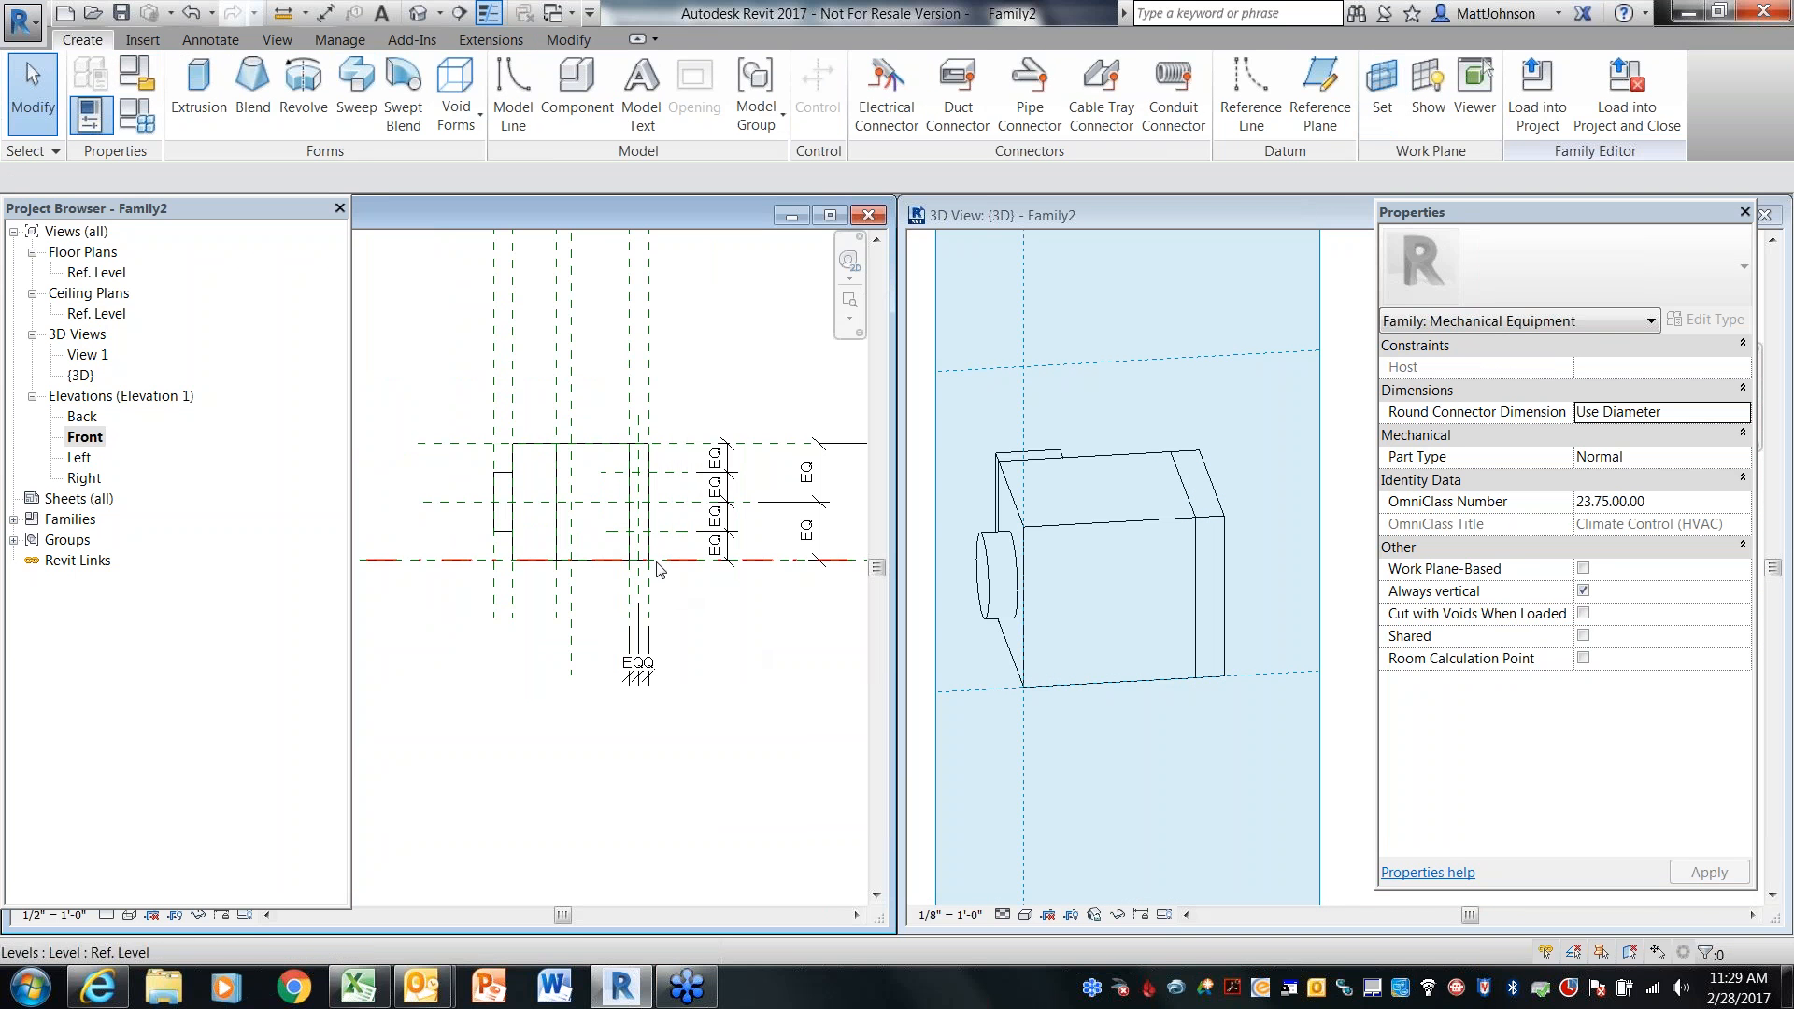
# Start an extrusion and sketch two circles of about 1/2 inch radius at the pipe reference plane intersections on the box front
pyautogui.click(1086, 560)
pyautogui.scroll(-5, 1083, 570)
pyautogui.keyDown('shift'); pyautogui.moveTo(1070, 611); pyautogui.dragTo(1159, 560, button='middle'); pyautogui.keyUp('shift')
pyautogui.scroll(5, 1147, 552)
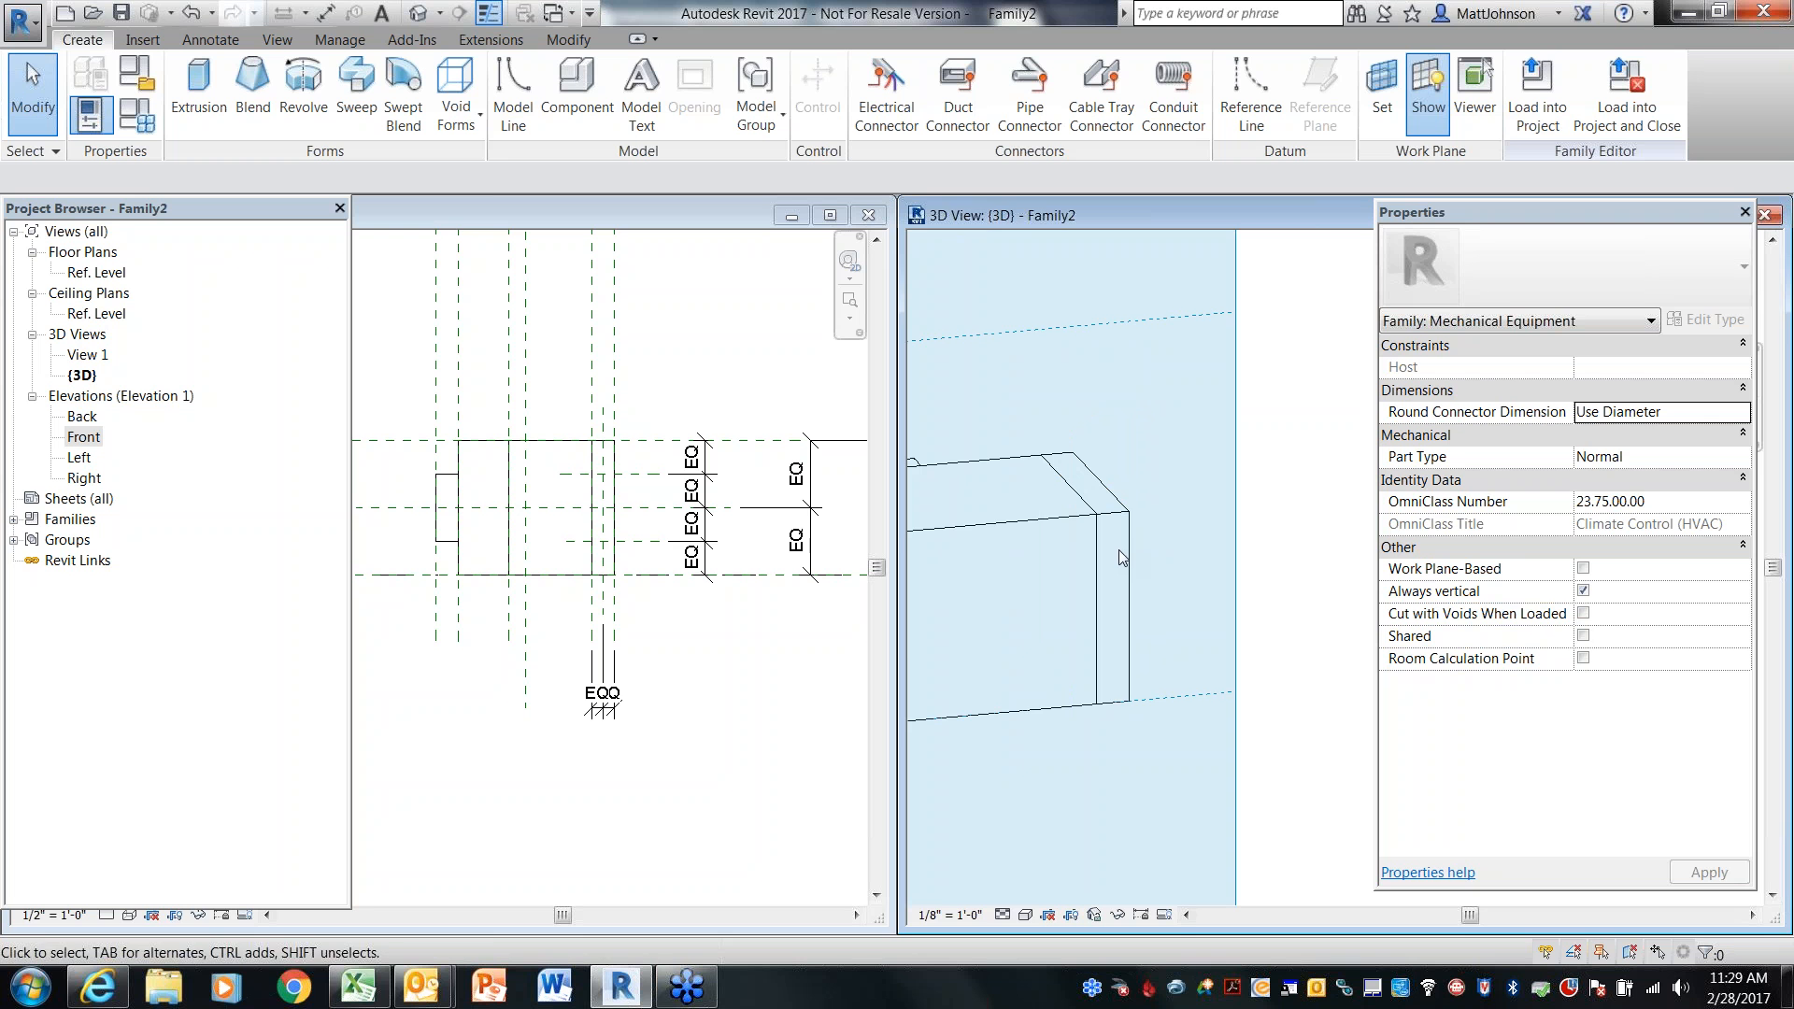
pyautogui.click(730, 674)
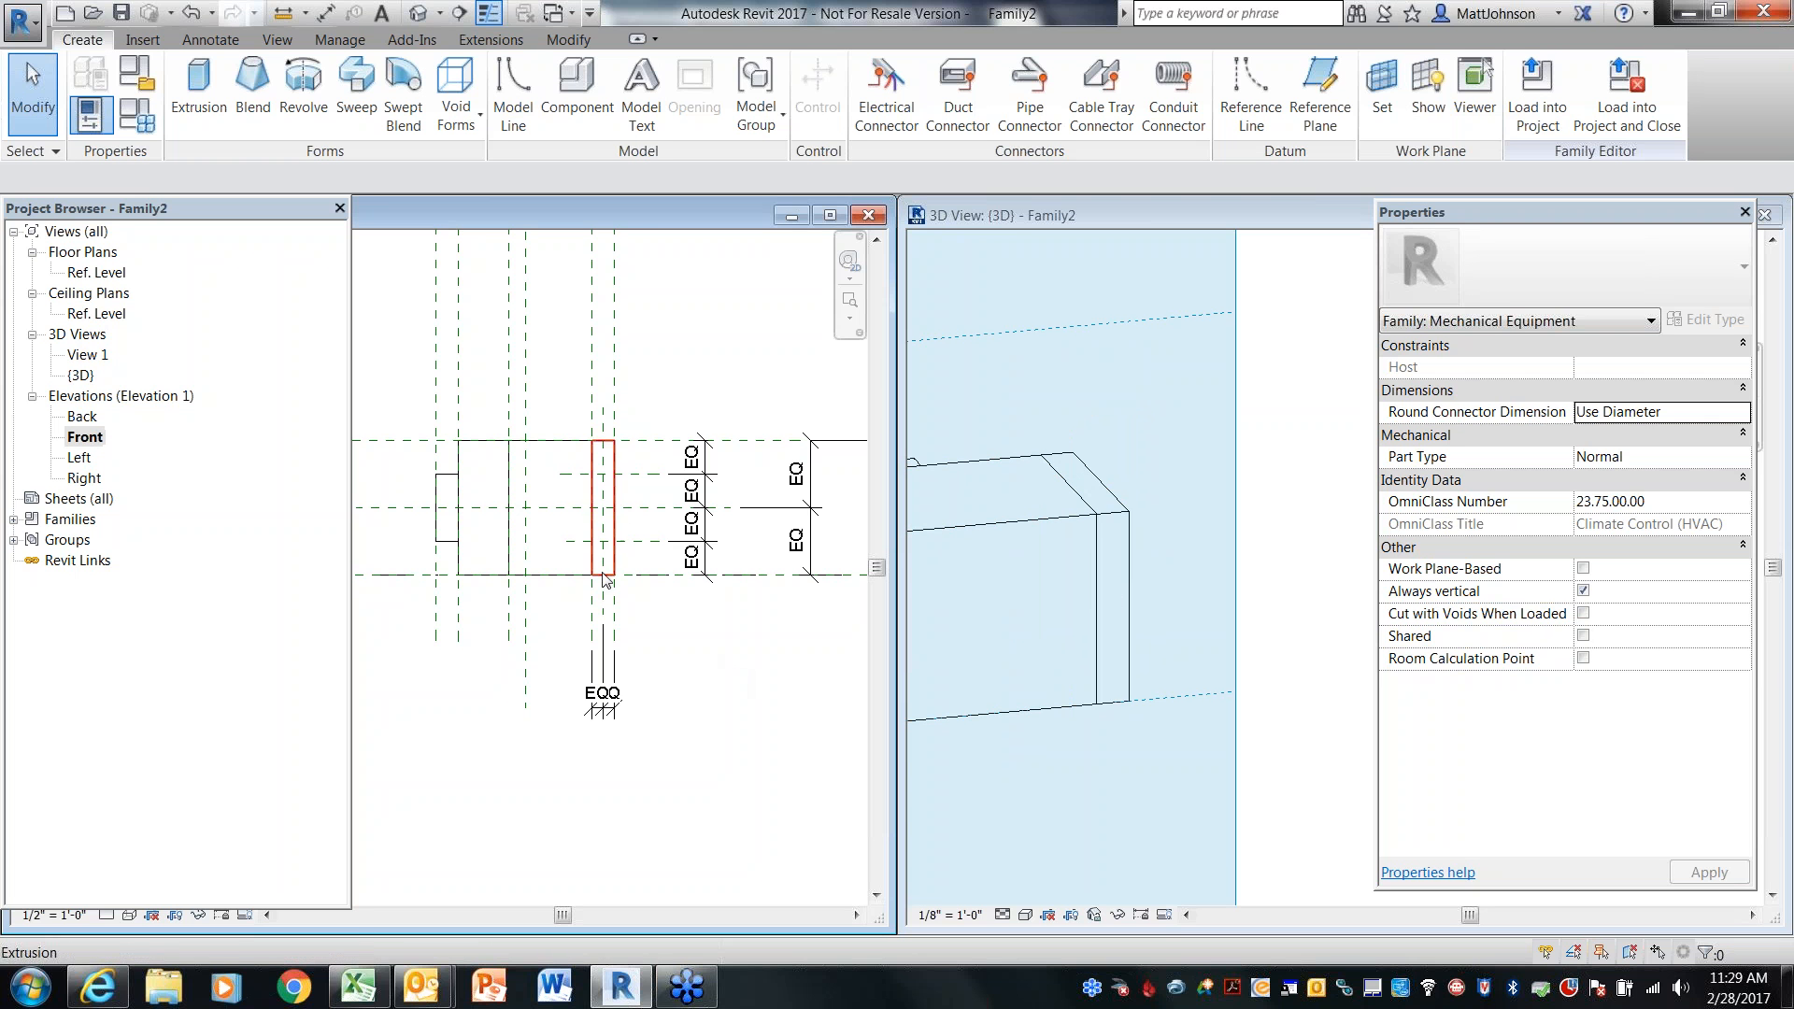
pyautogui.scroll(5, 654, 505)
pyautogui.moveTo(669, 500); pyautogui.dragTo(665, 474, button='middle')
pyautogui.click(198, 88)
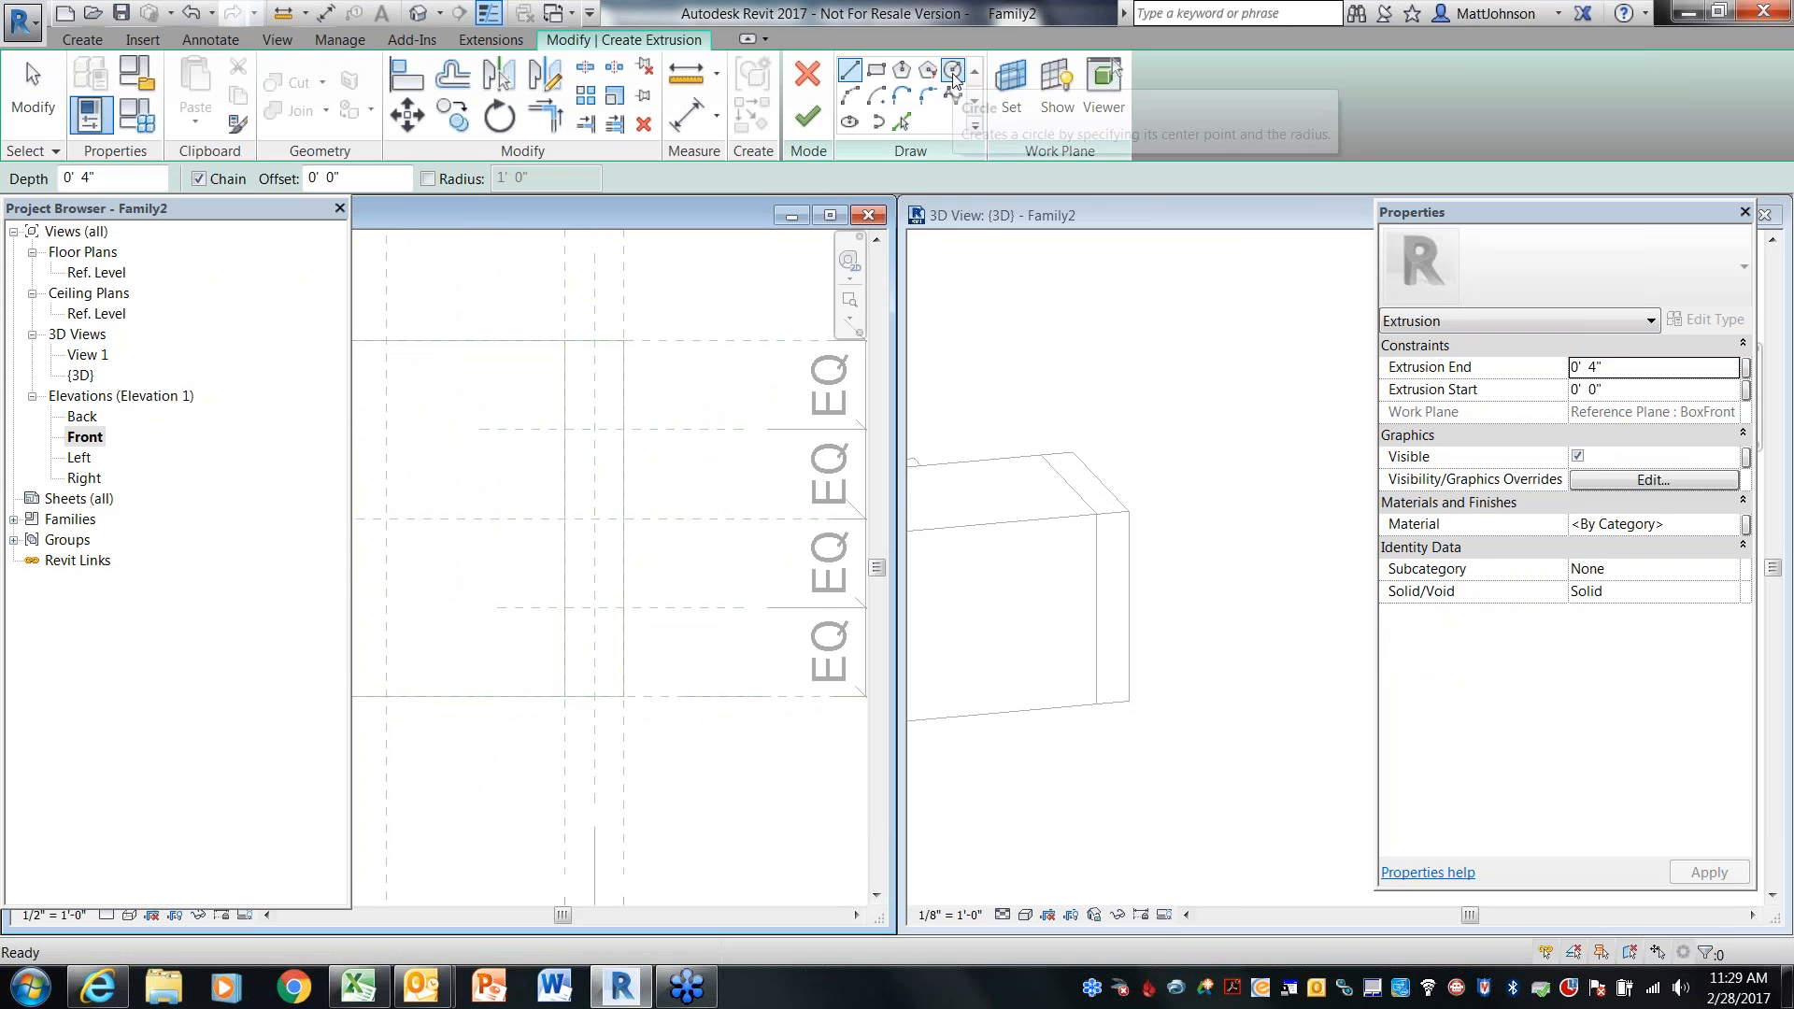
pyautogui.click(953, 72)
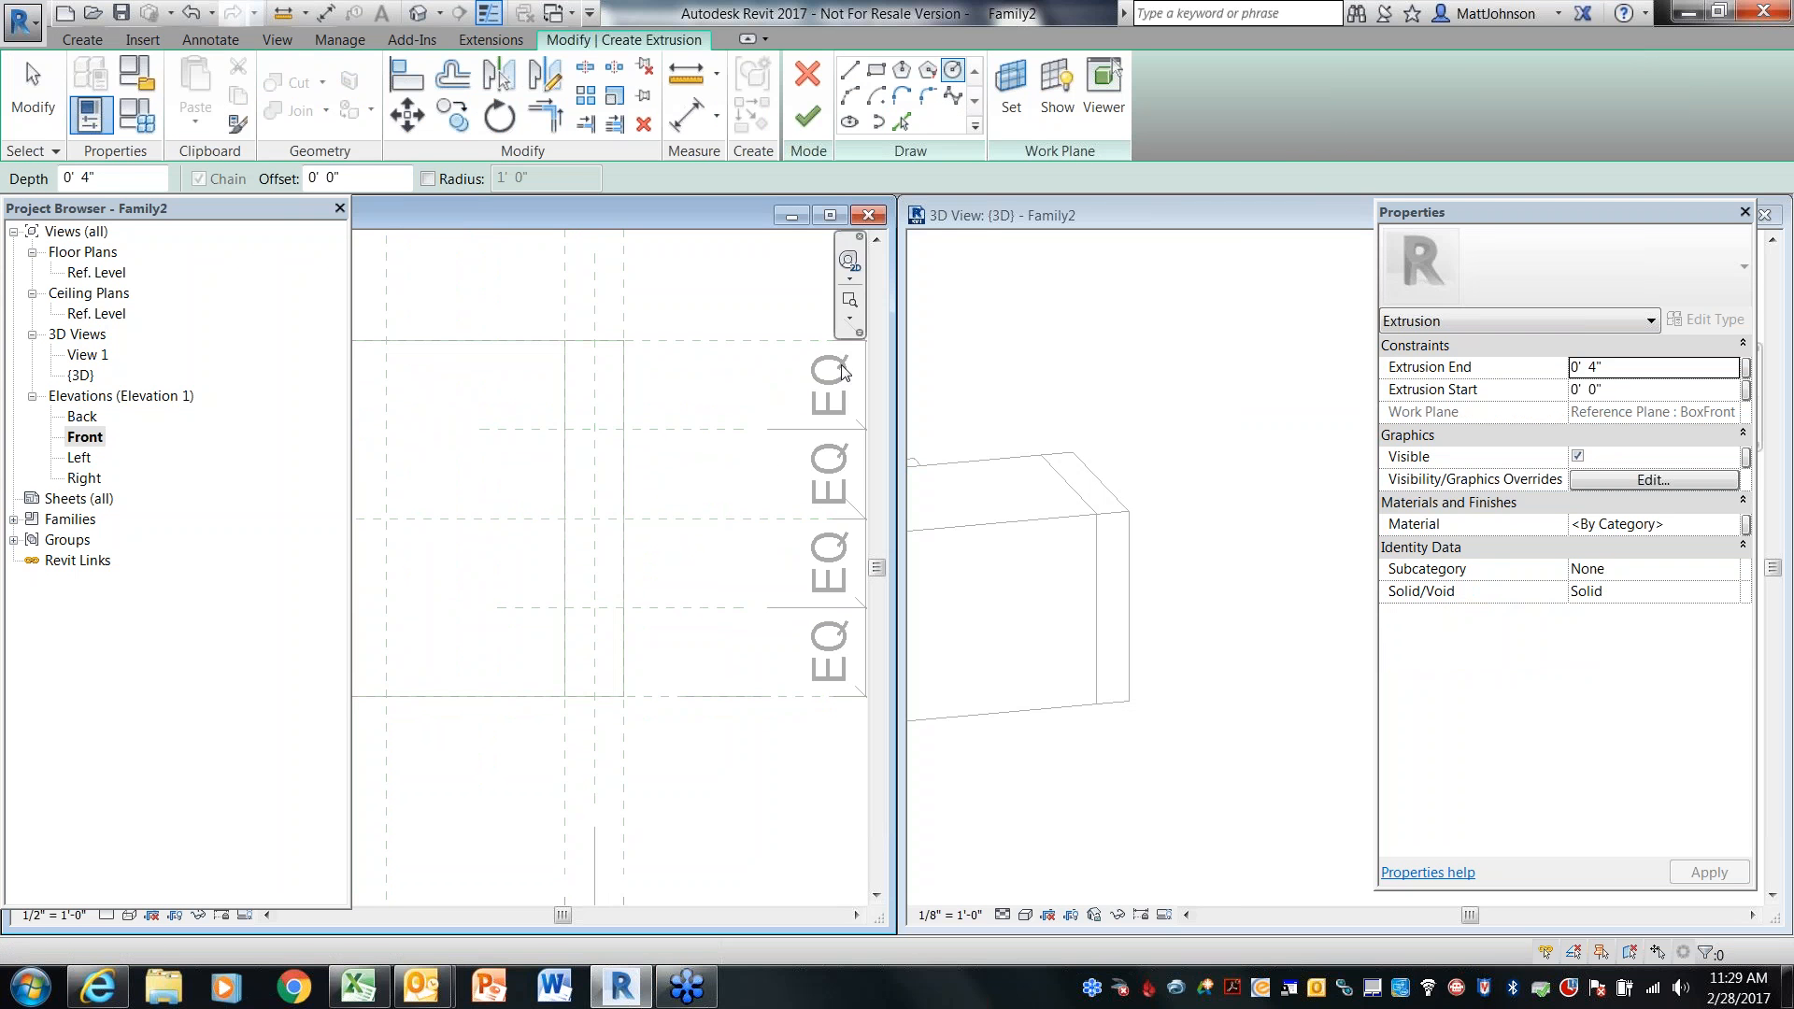
pyautogui.click(594, 429)
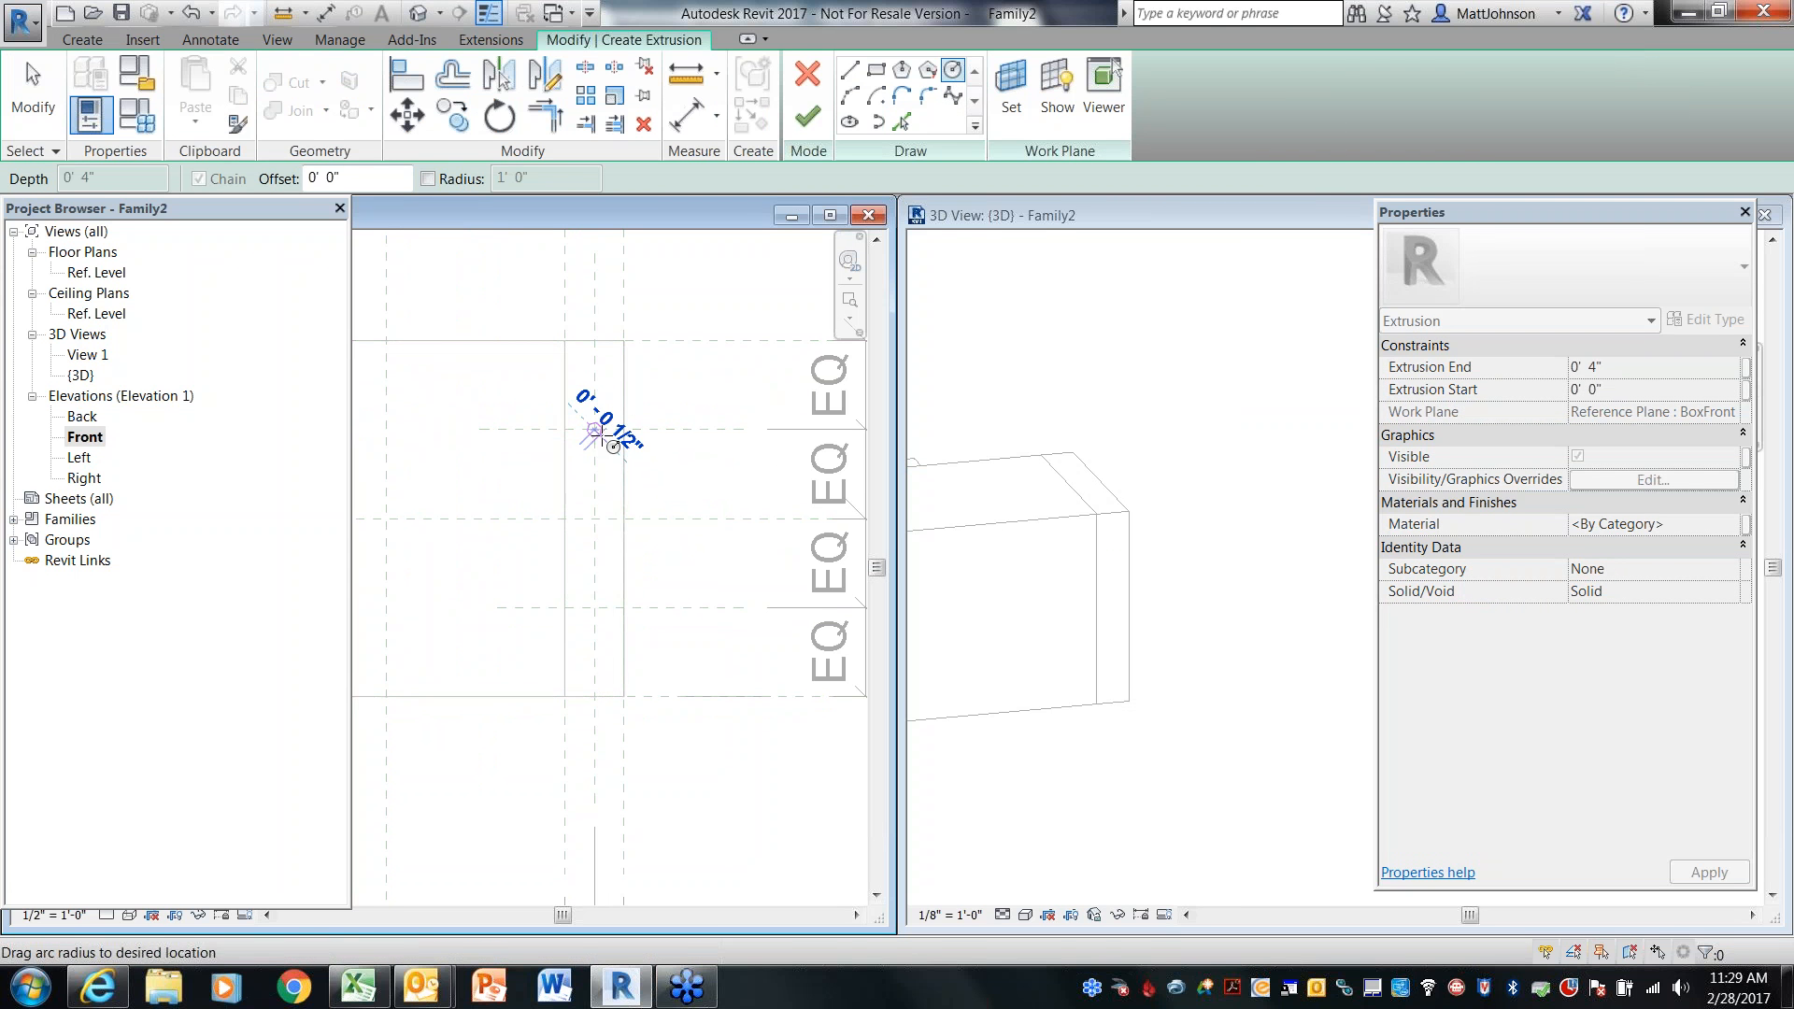
pyautogui.click(613, 446)
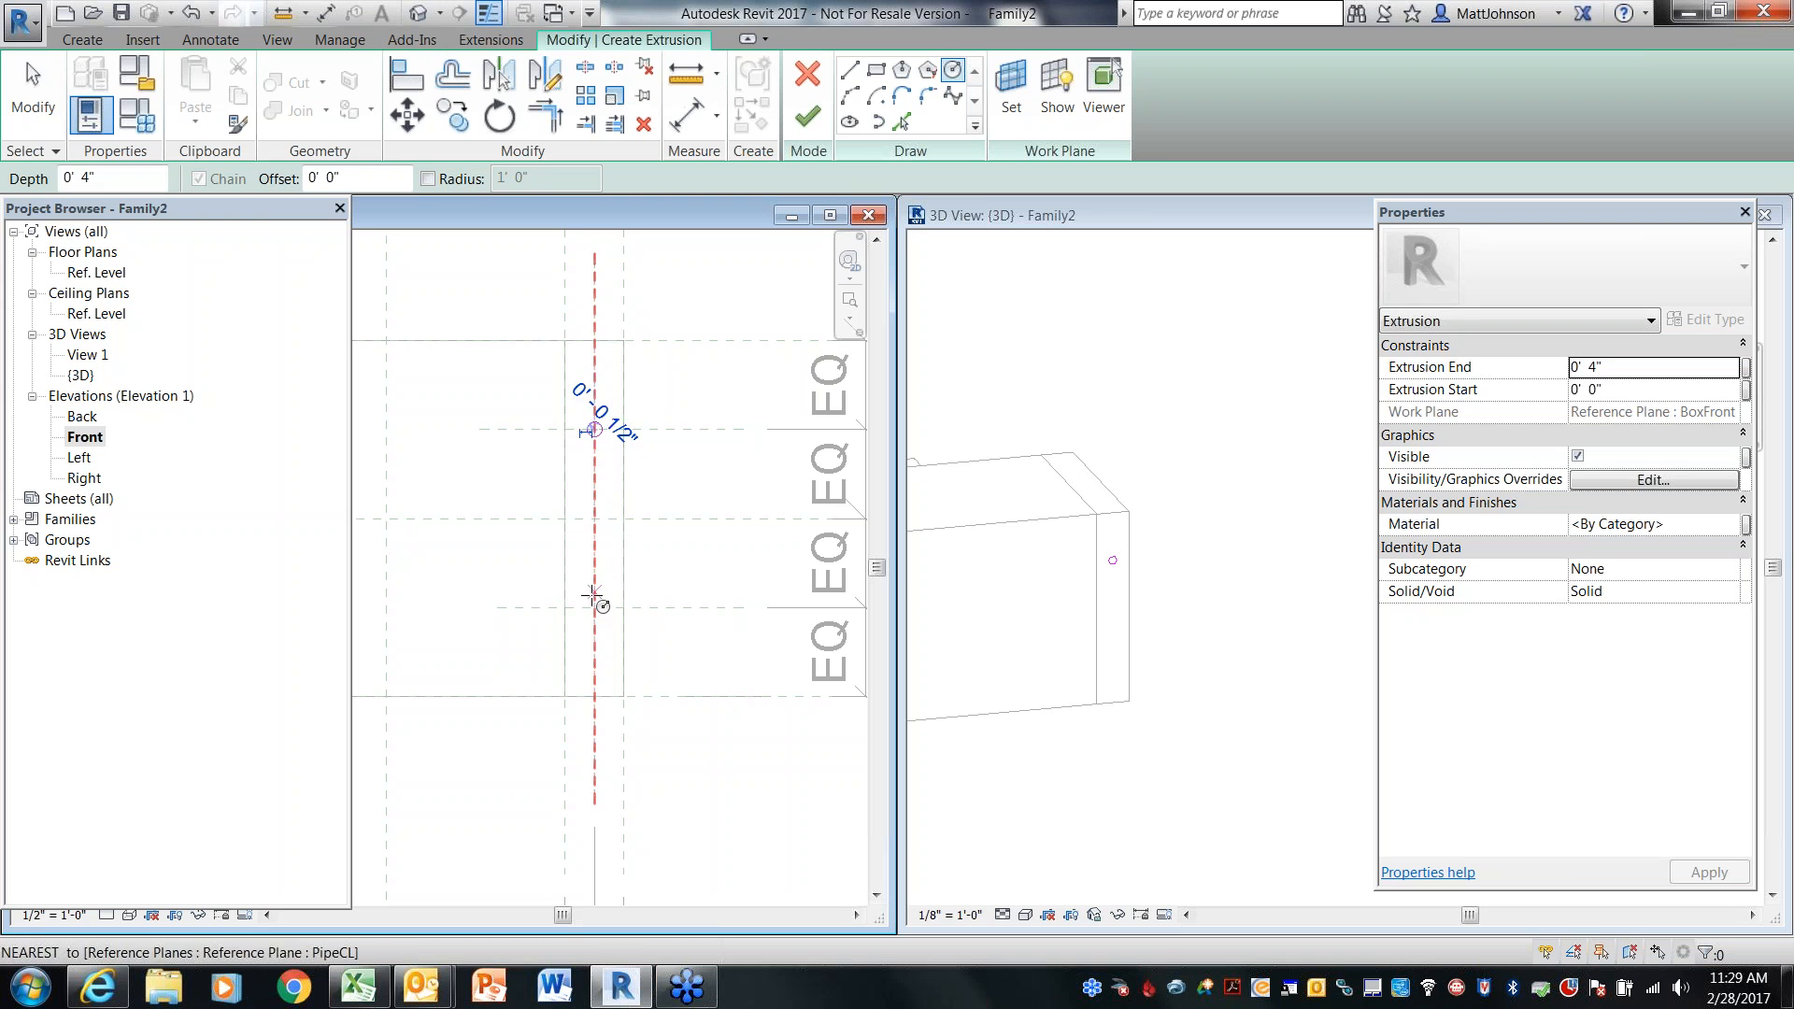
pyautogui.click(595, 608)
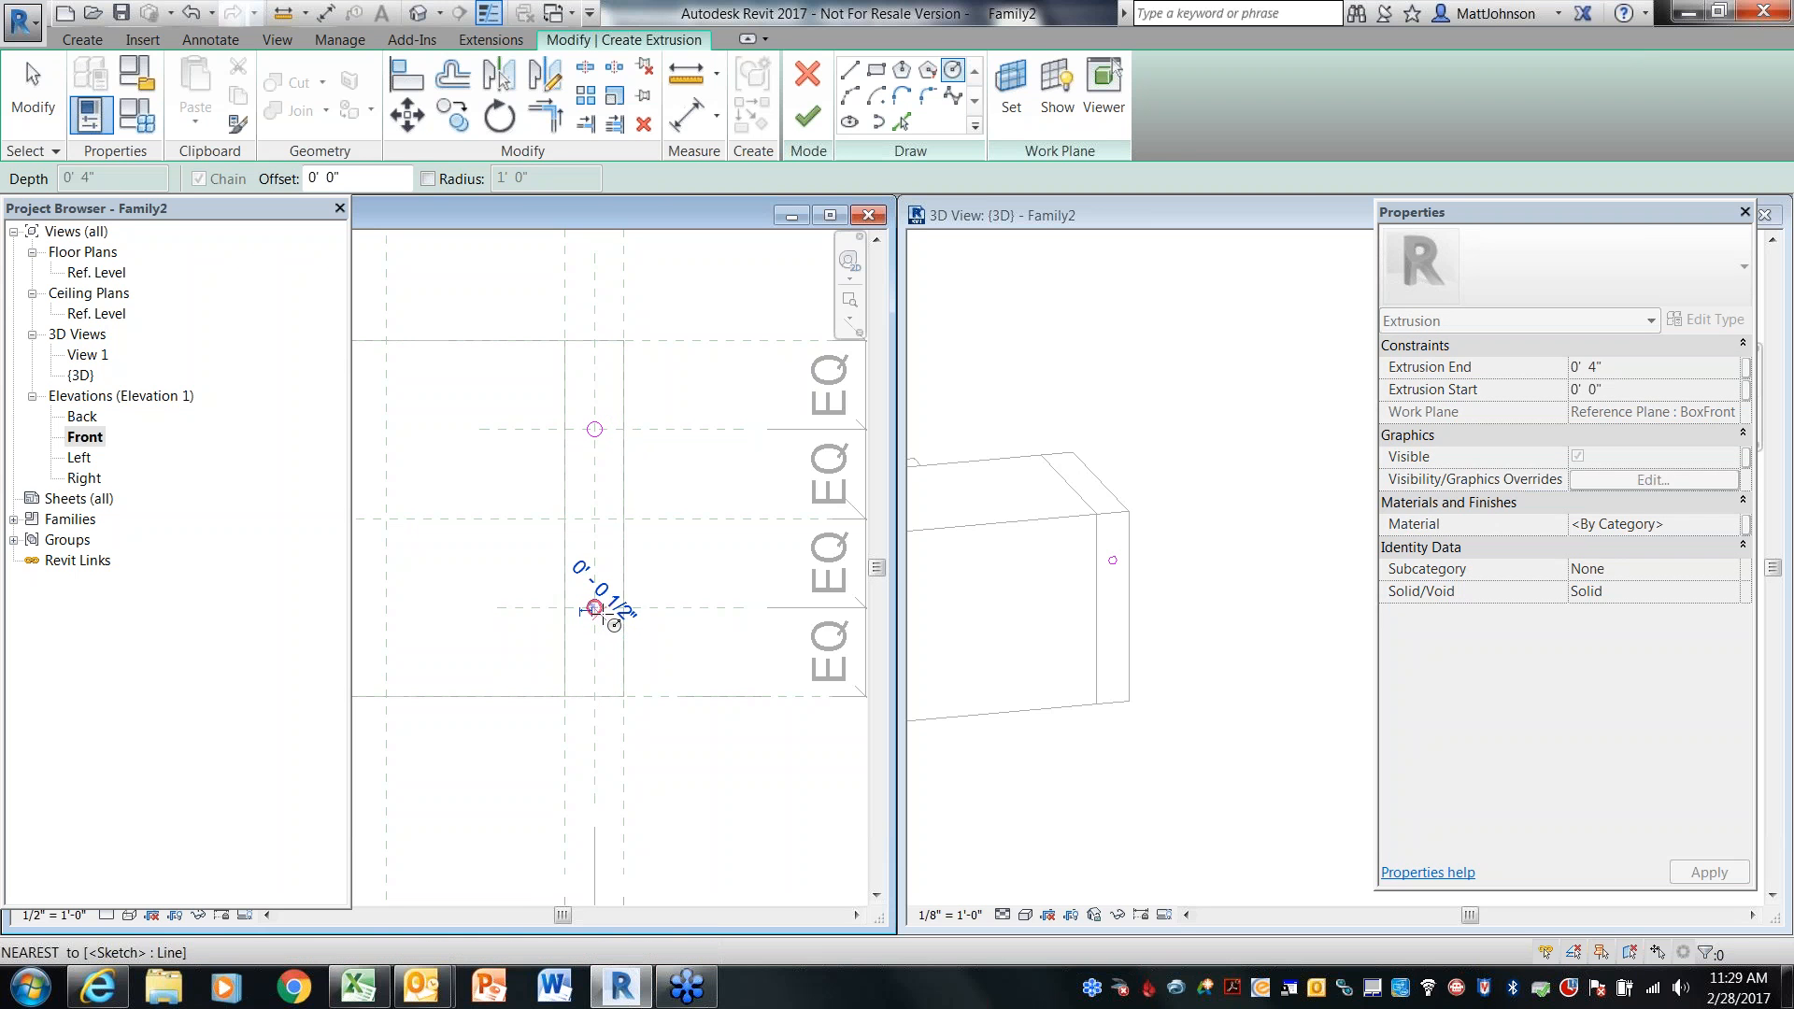
pyautogui.click(609, 617)
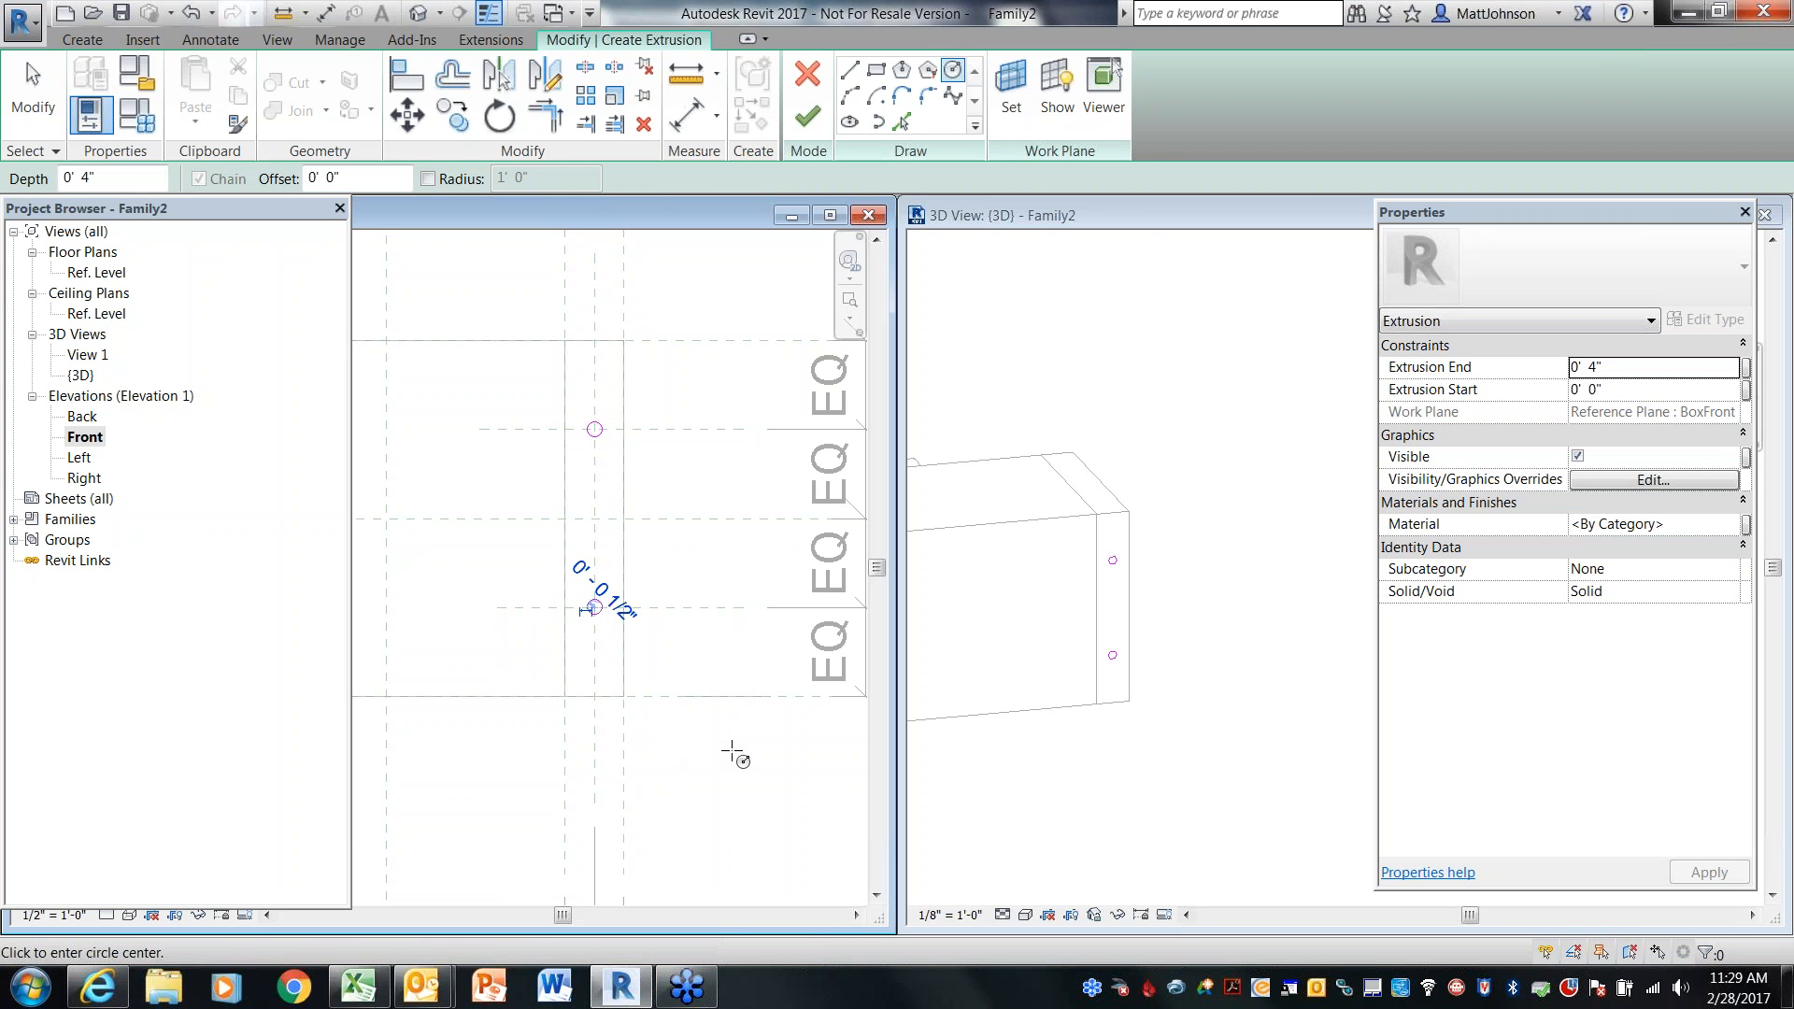
# Finish the pipe extrusion sketch
pyautogui.press('Escape')
pyautogui.press('Escape')
pyautogui.click(605, 439)
pyautogui.click(719, 497)
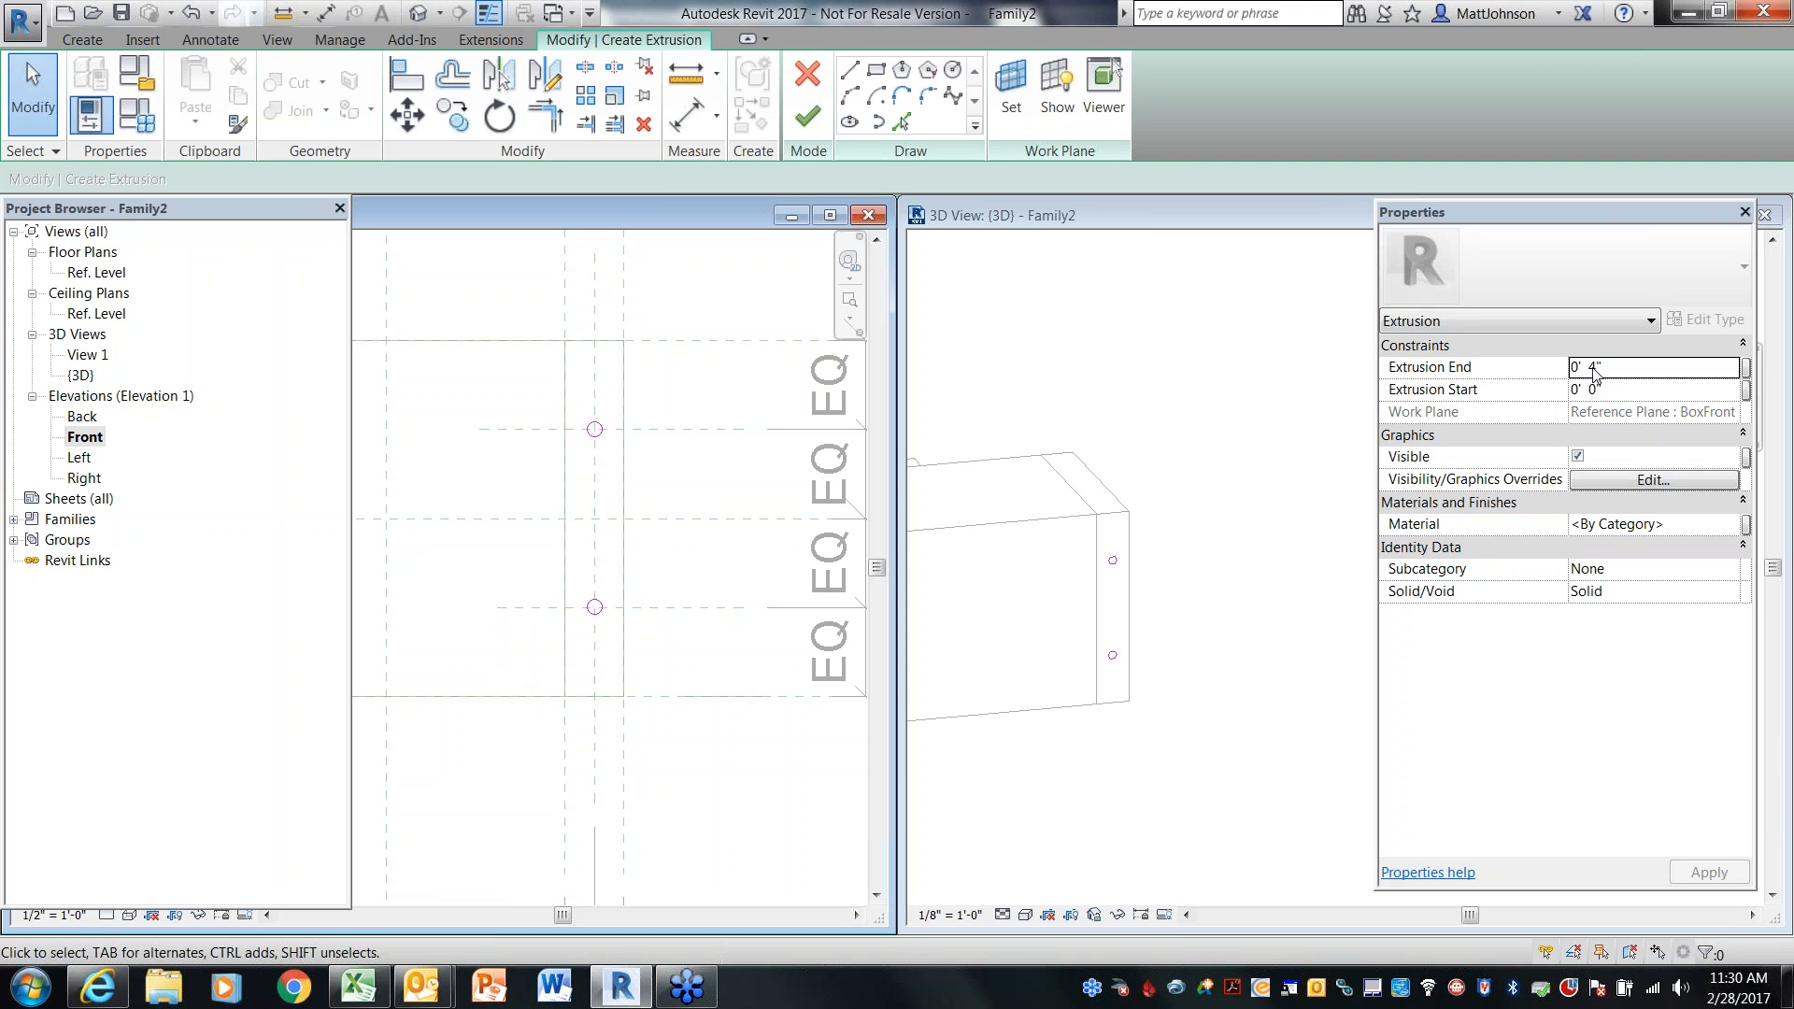
pyautogui.click(1168, 425)
pyautogui.moveTo(1071, 431); pyautogui.dragTo(1223, 400, button='middle')
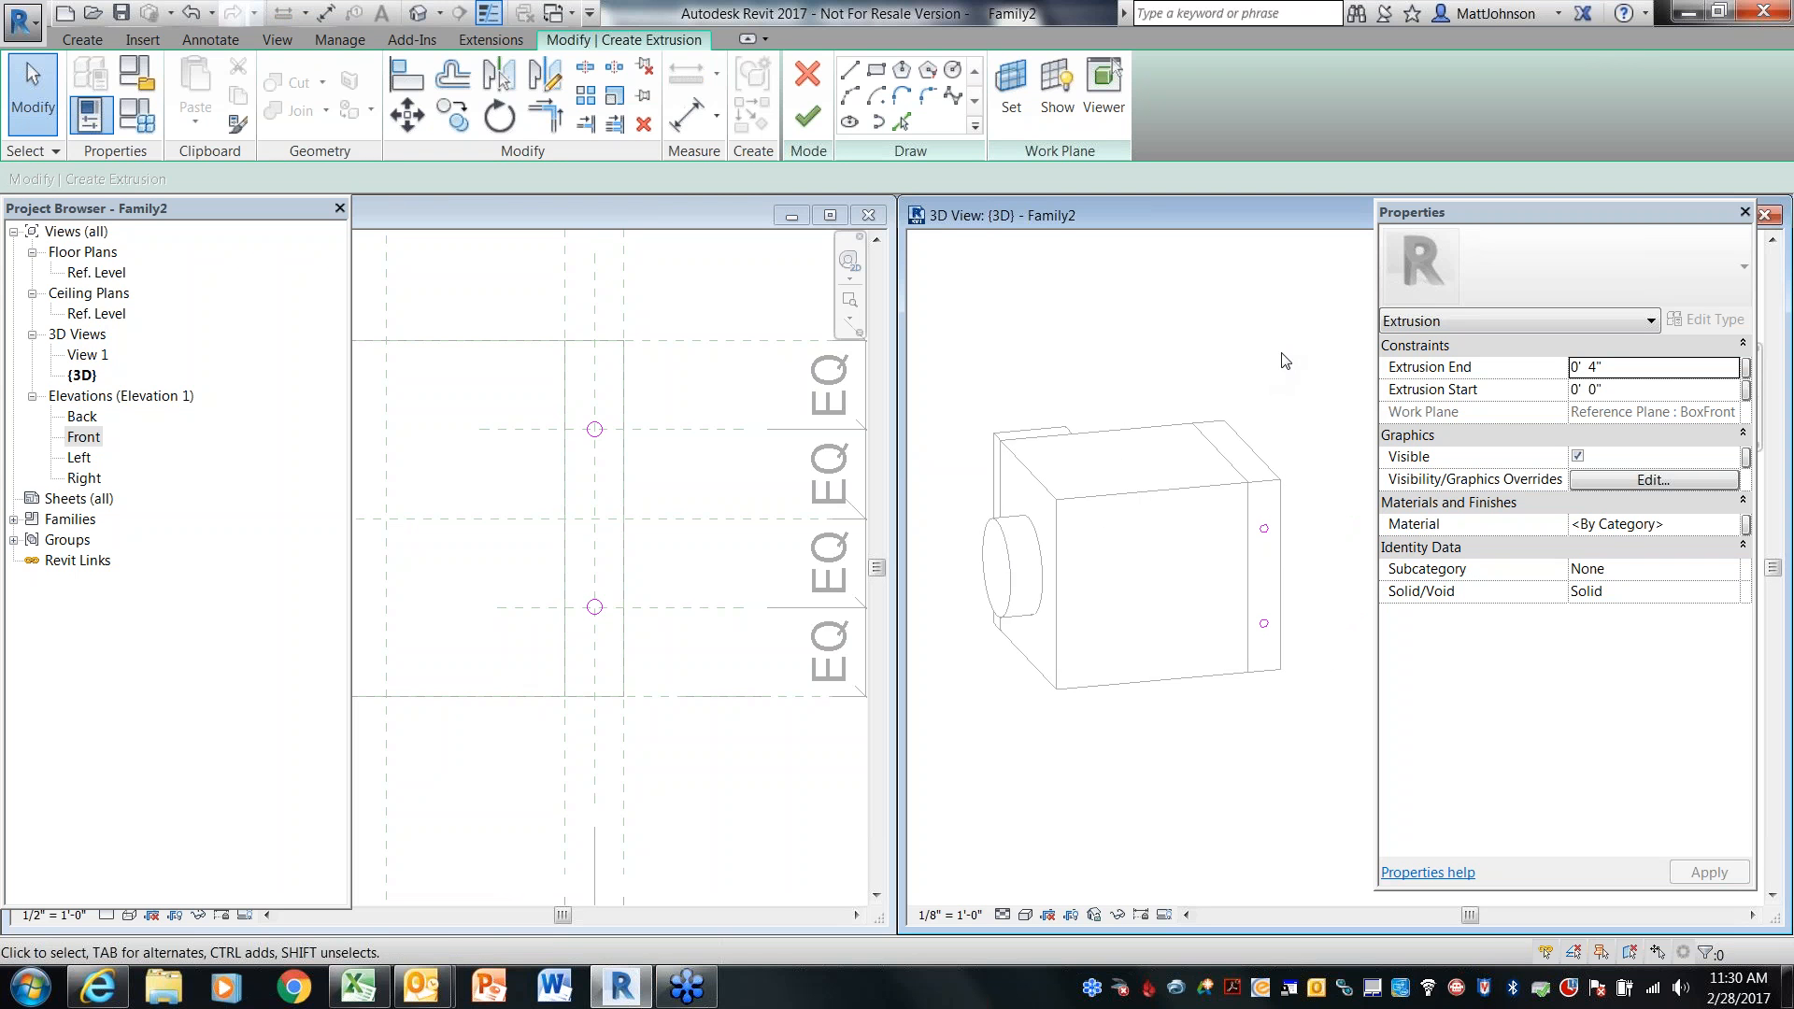
pyautogui.click(809, 117)
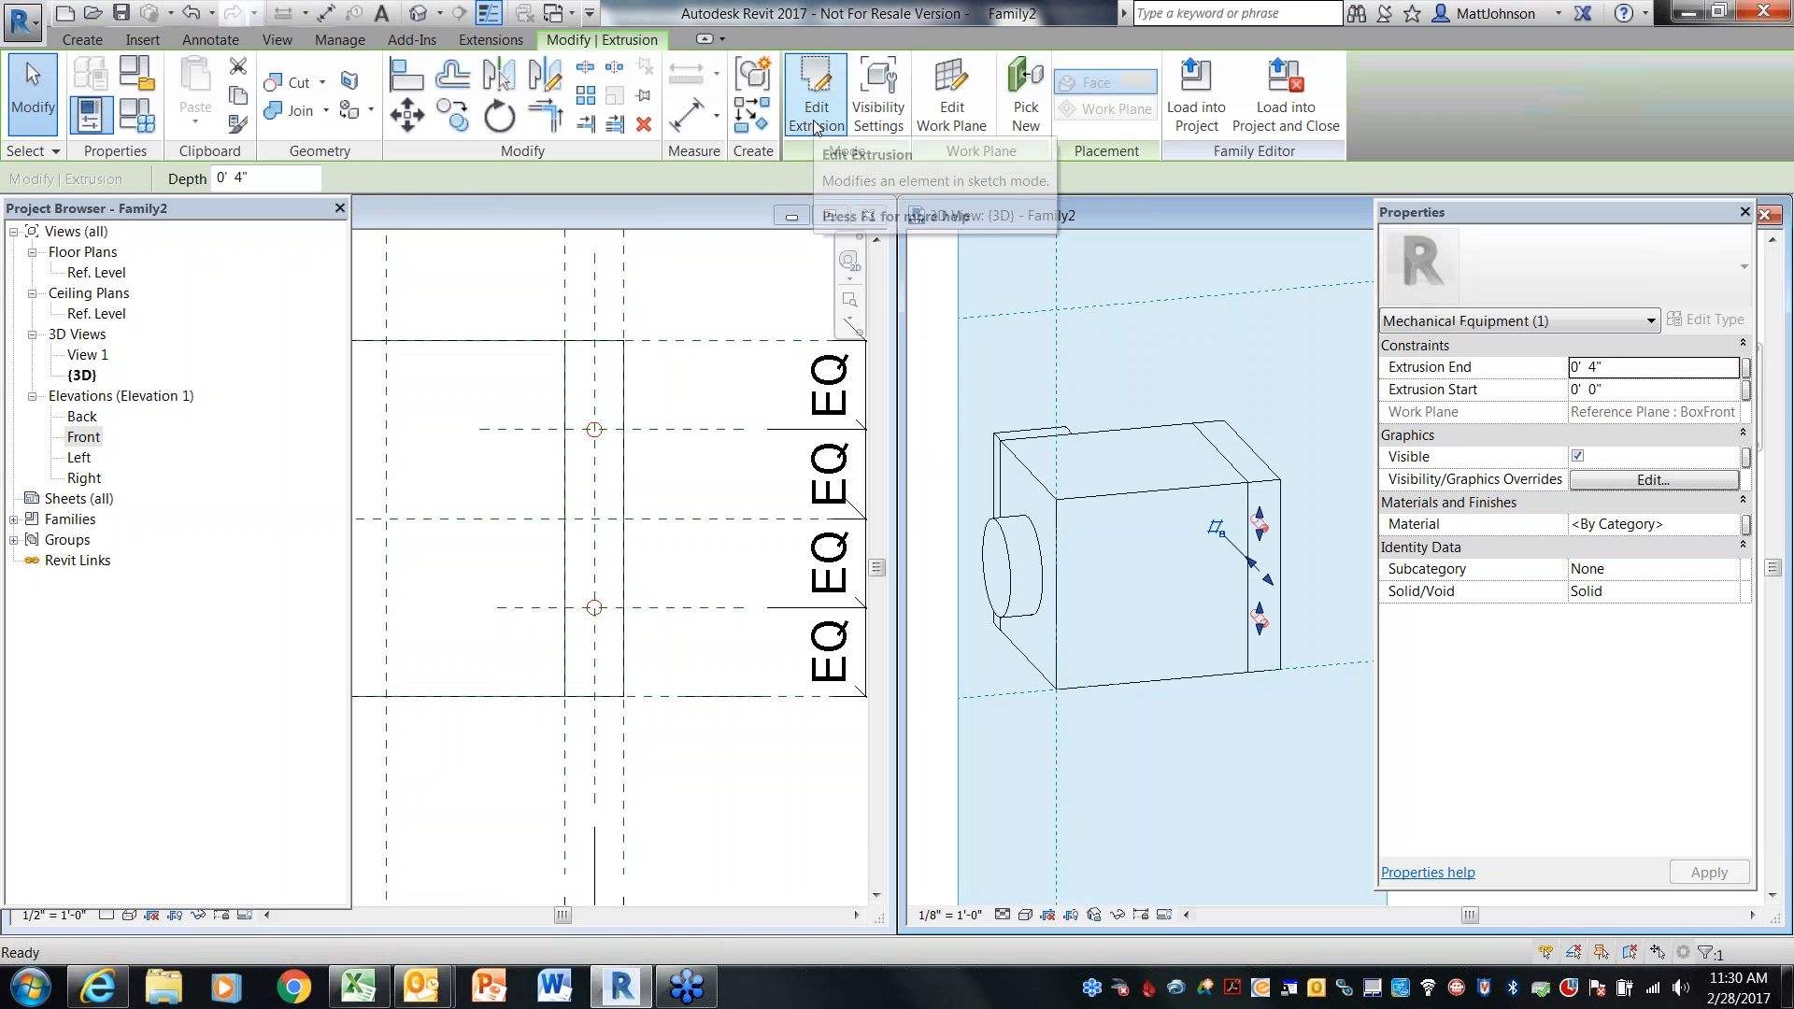
# Switch the 3D view to wireframe and orbit around it to inspect the new pipe extrusions
pyautogui.click(744, 302)
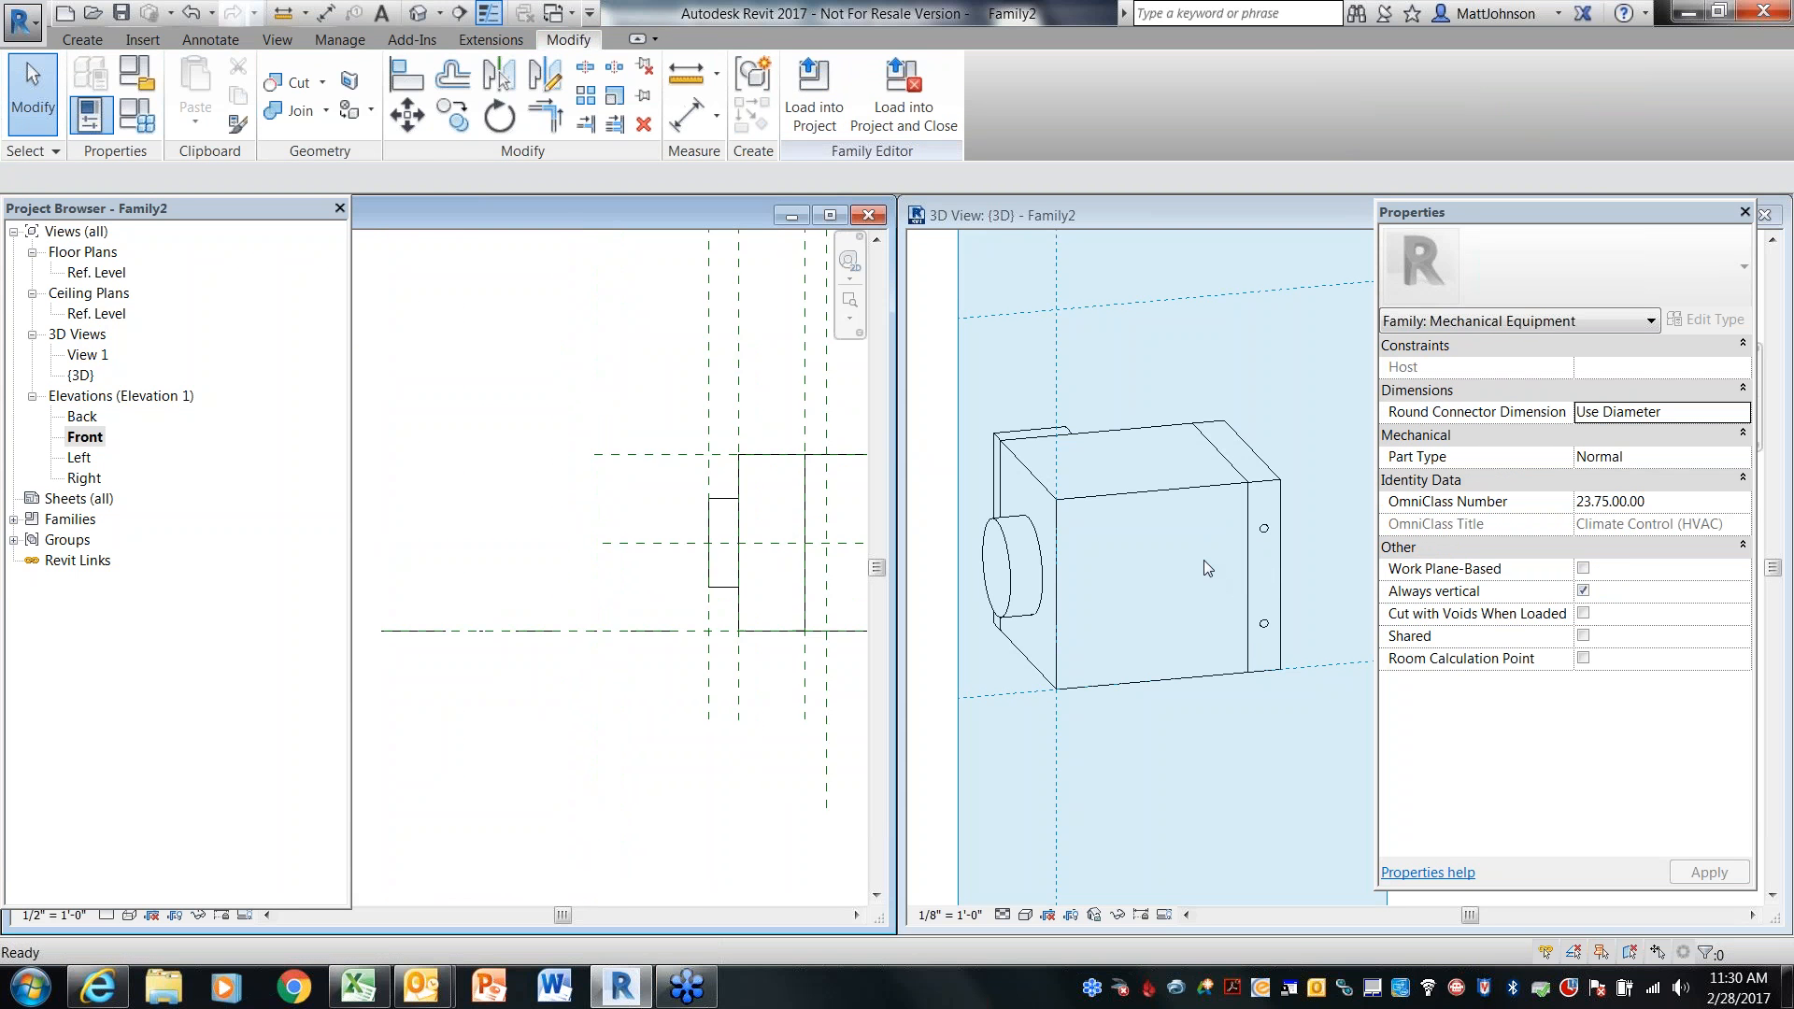
pyautogui.scroll(-3, 1203, 557)
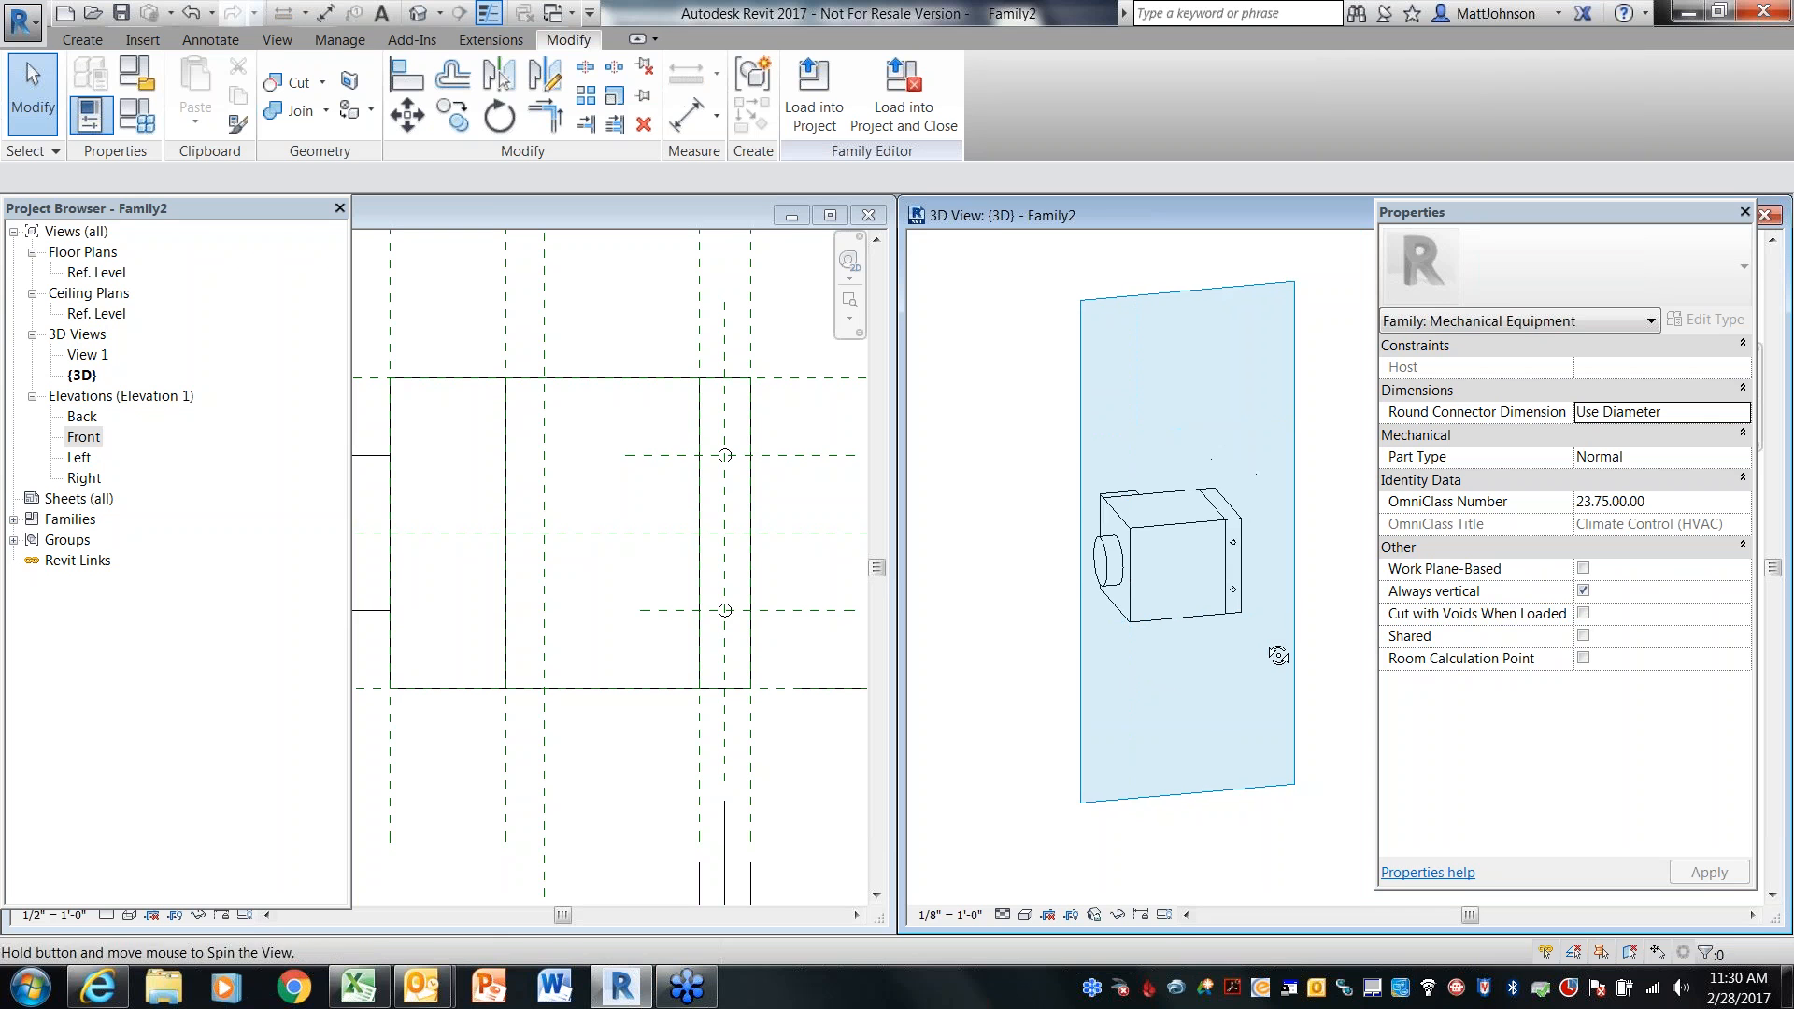
pyautogui.keyDown('shift'); pyautogui.moveTo(1278, 655); pyautogui.dragTo(967, 661, button='middle'); pyautogui.keyUp('shift')
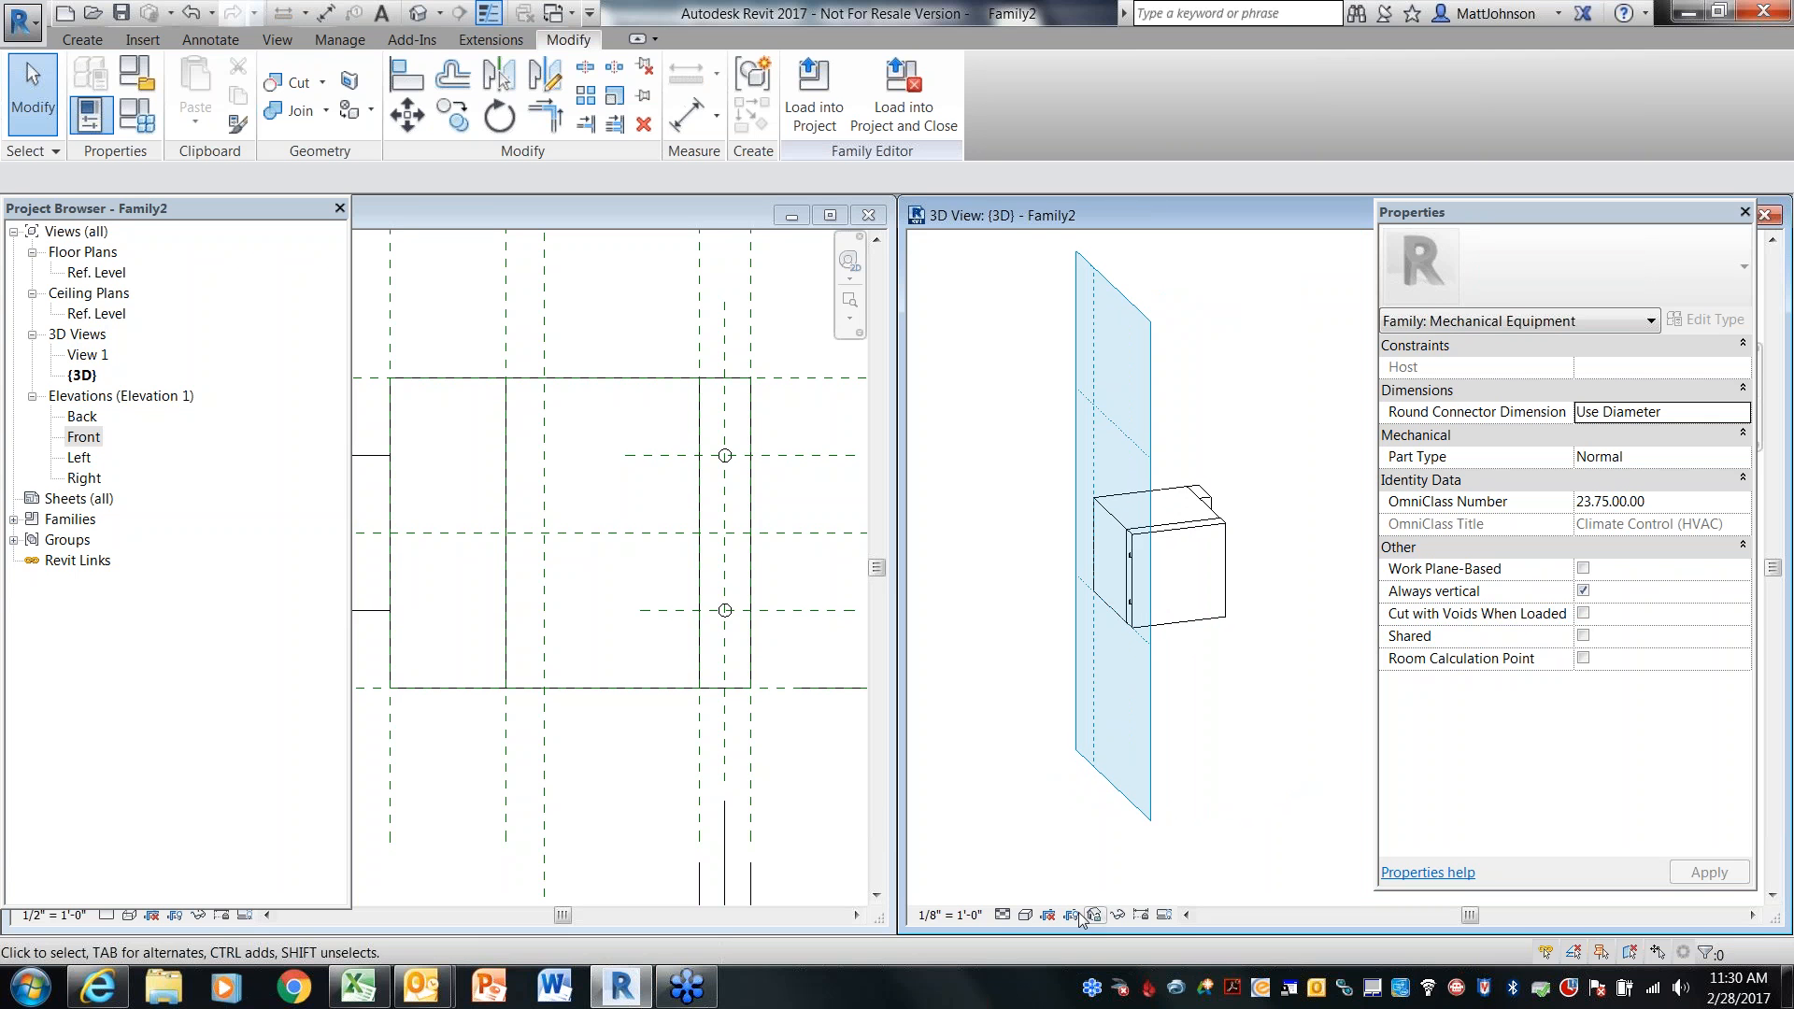
pyautogui.click(1025, 915)
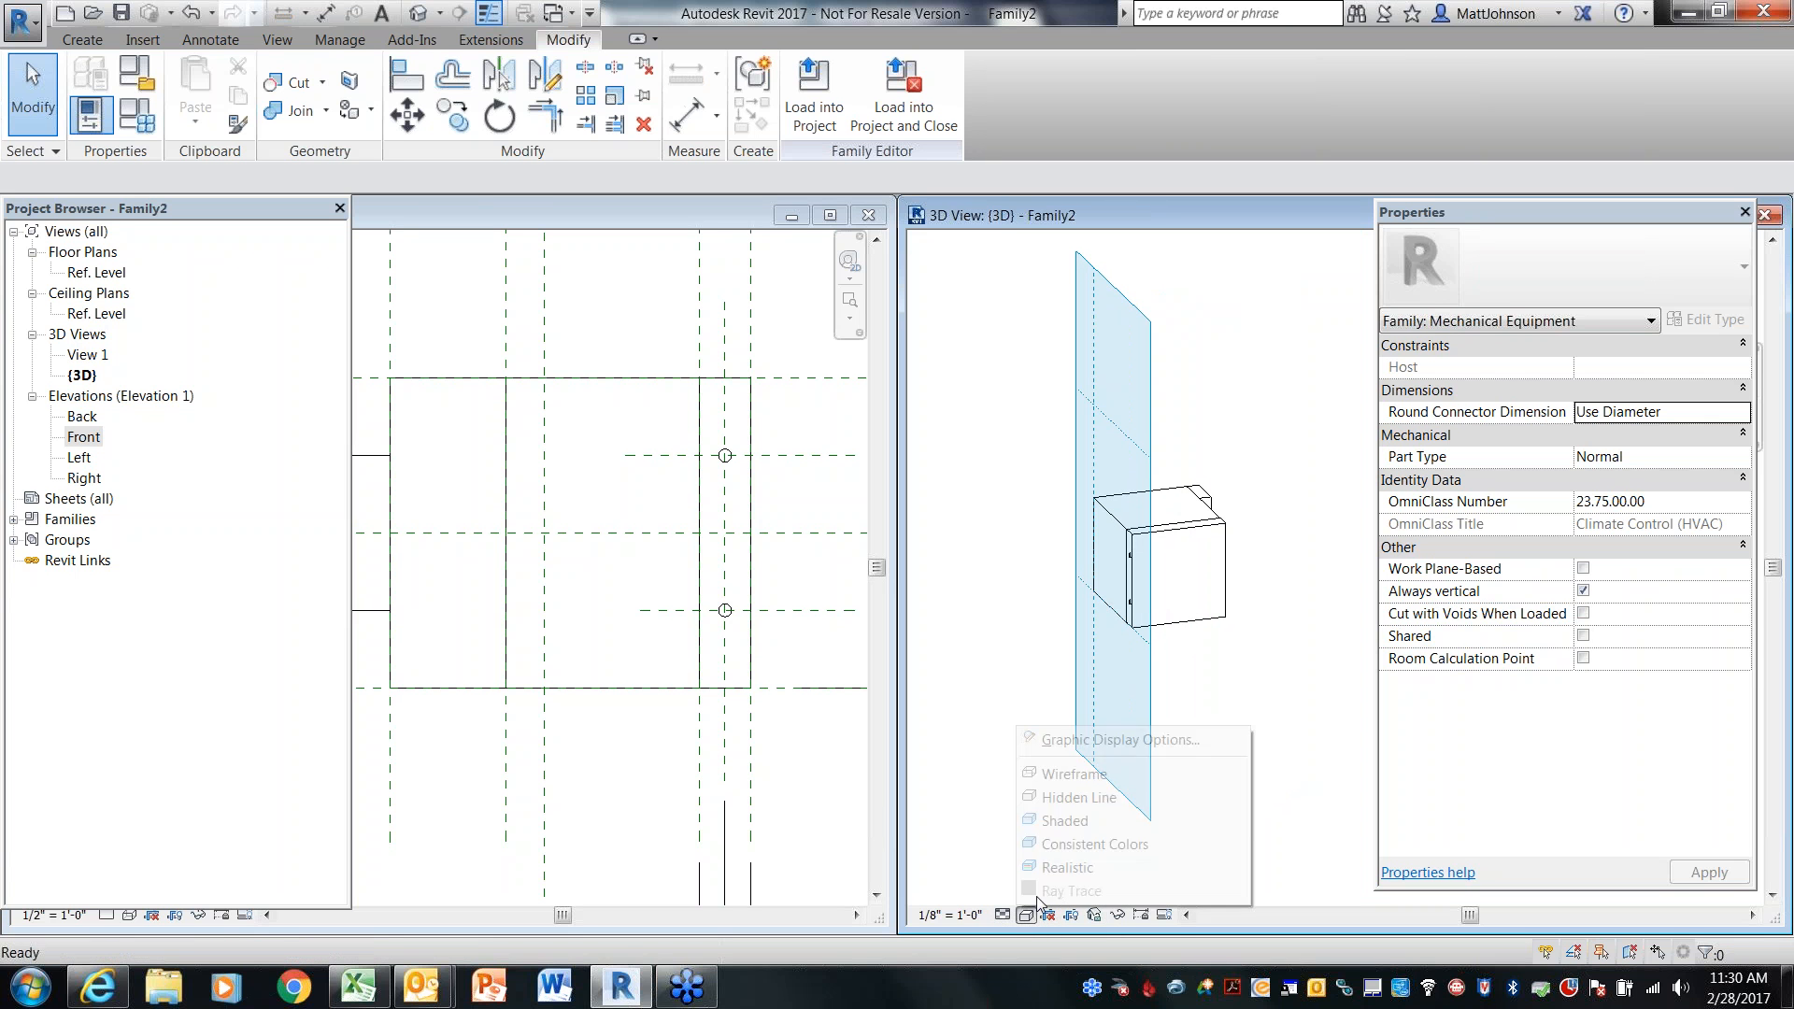
pyautogui.click(1075, 773)
pyautogui.keyDown('shift'); pyautogui.moveTo(1281, 748); pyautogui.dragTo(1200, 733, button='middle'); pyautogui.keyUp('shift')
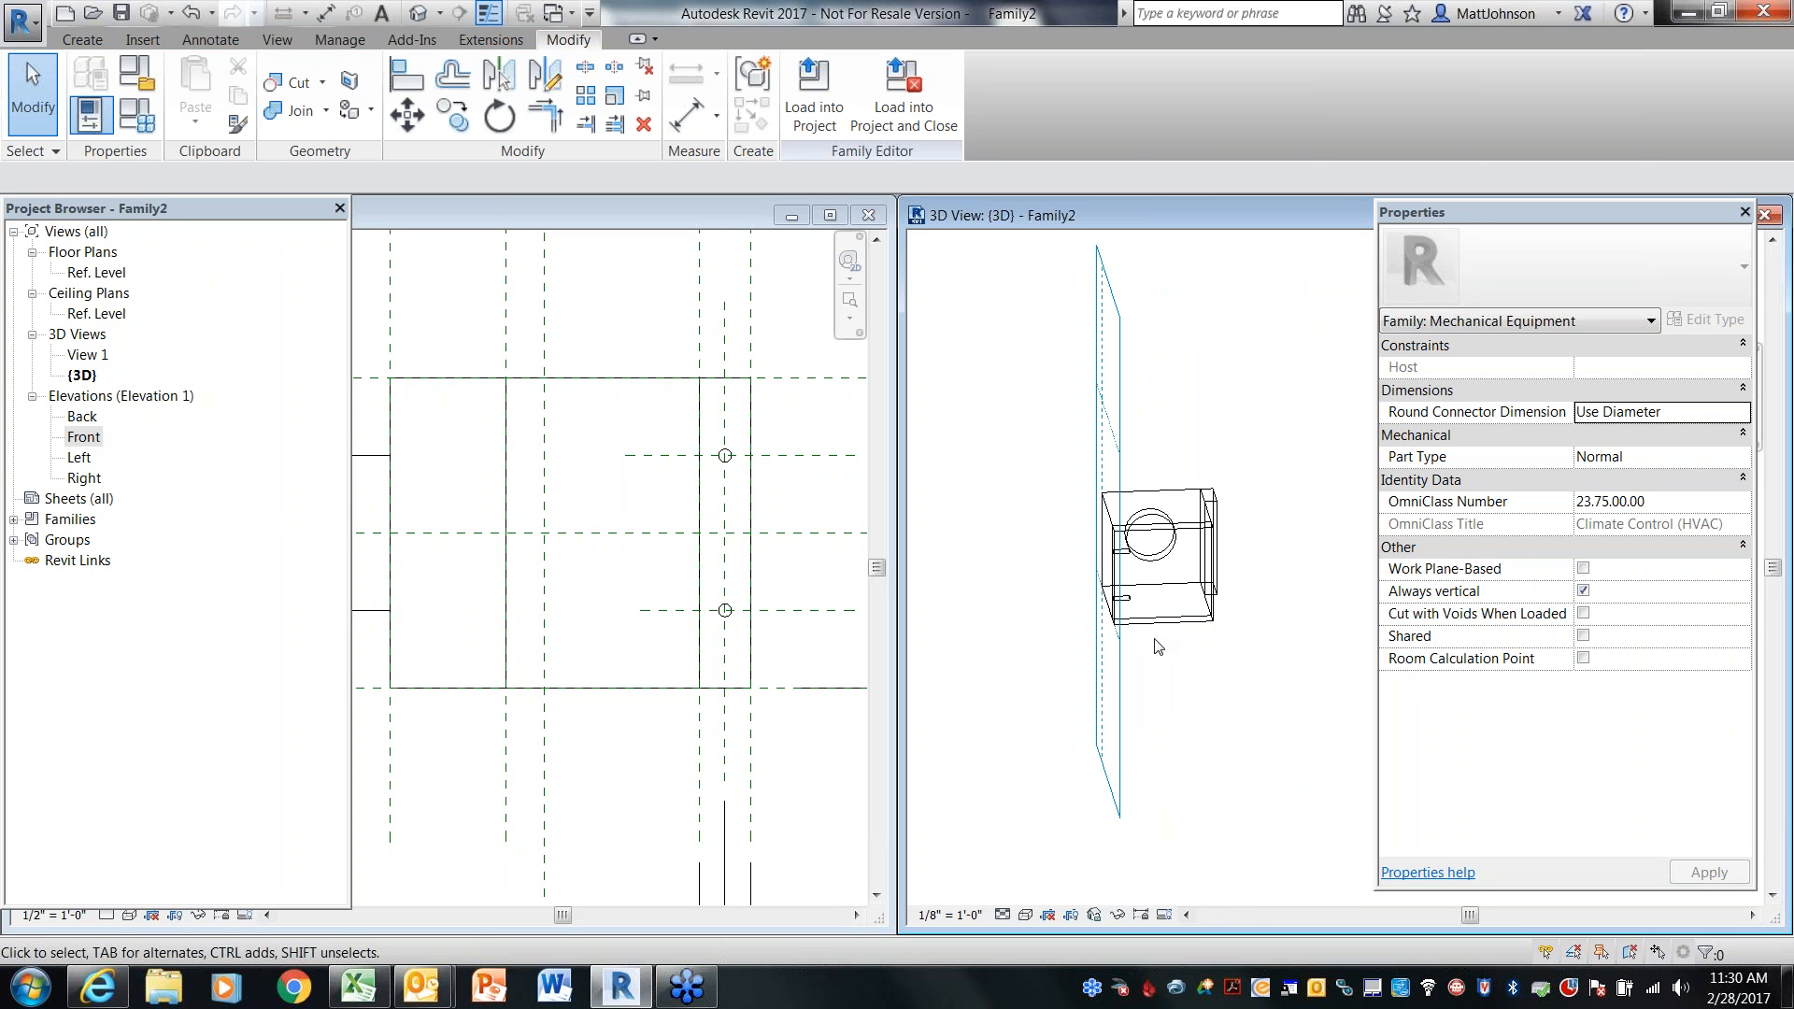
pyautogui.scroll(3, 1158, 646)
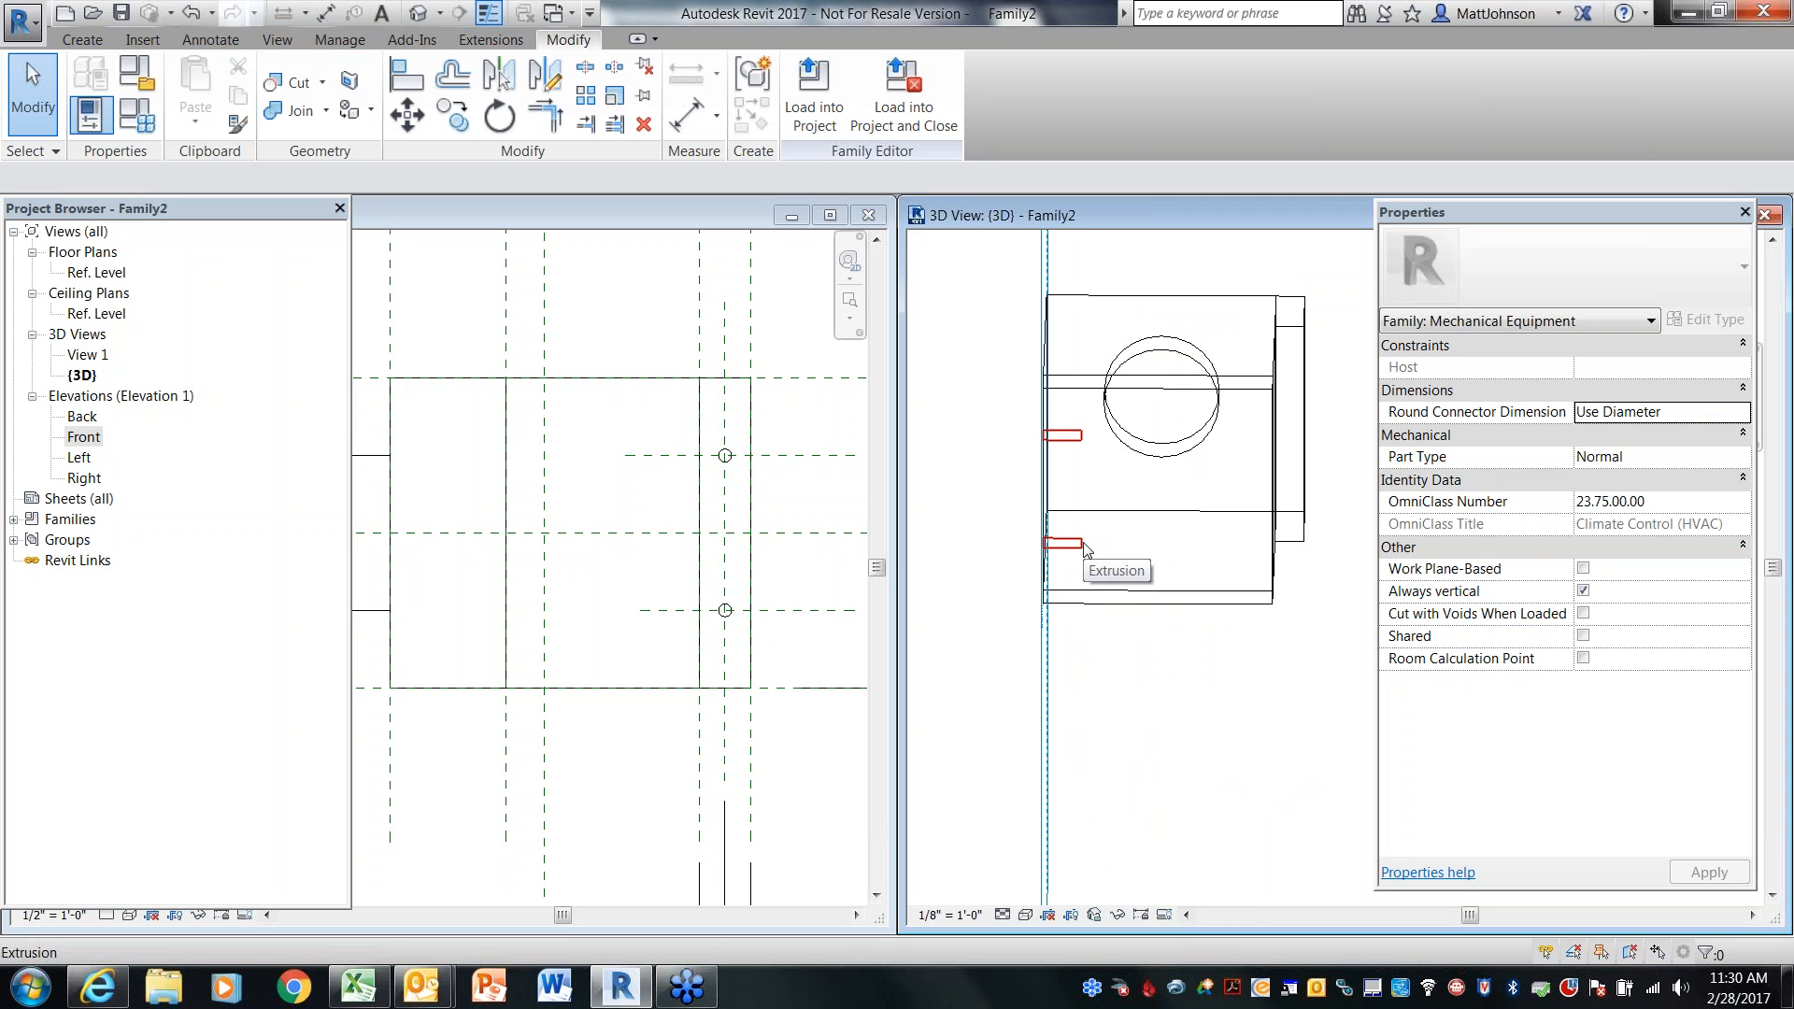
pyautogui.click(653, 772)
pyautogui.scroll(-2, 662, 703)
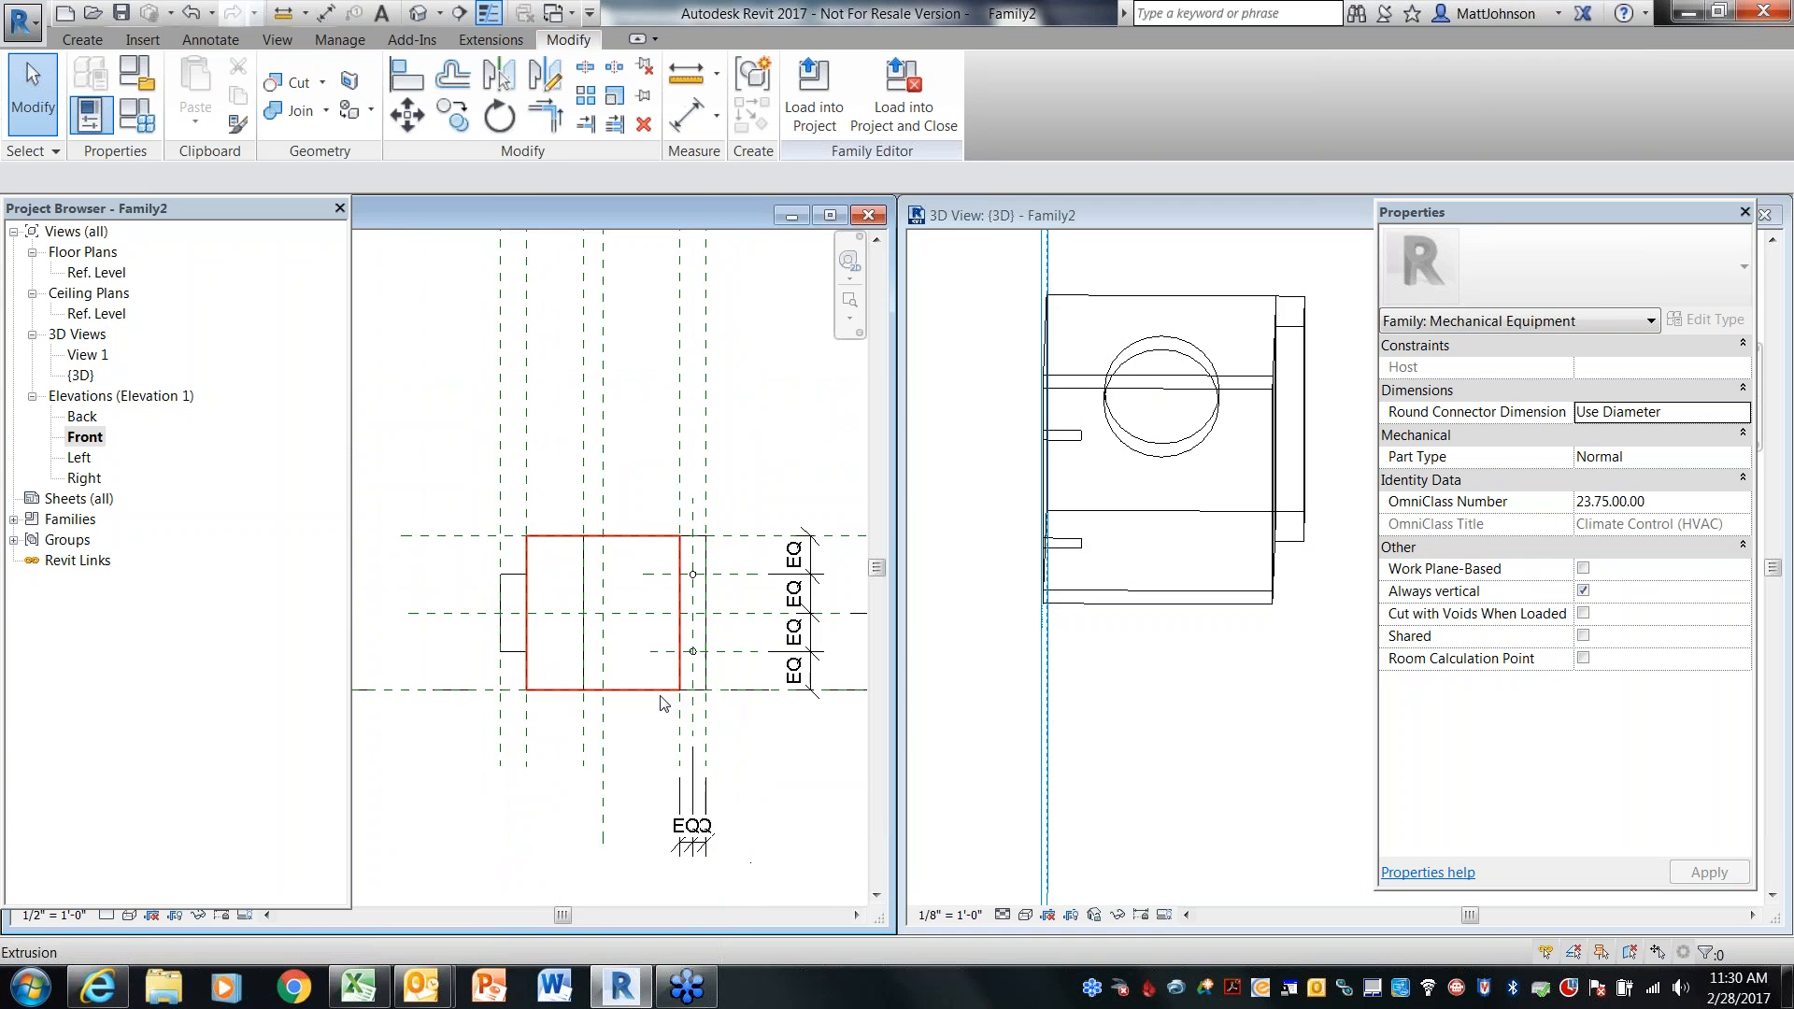
pyautogui.moveTo(782, 713); pyautogui.dragTo(755, 698, button='middle')
pyautogui.click(1145, 712)
pyautogui.keyDown('shift'); pyautogui.moveTo(1134, 721); pyautogui.dragTo(1257, 706, button='middle'); pyautogui.keyUp('shift')
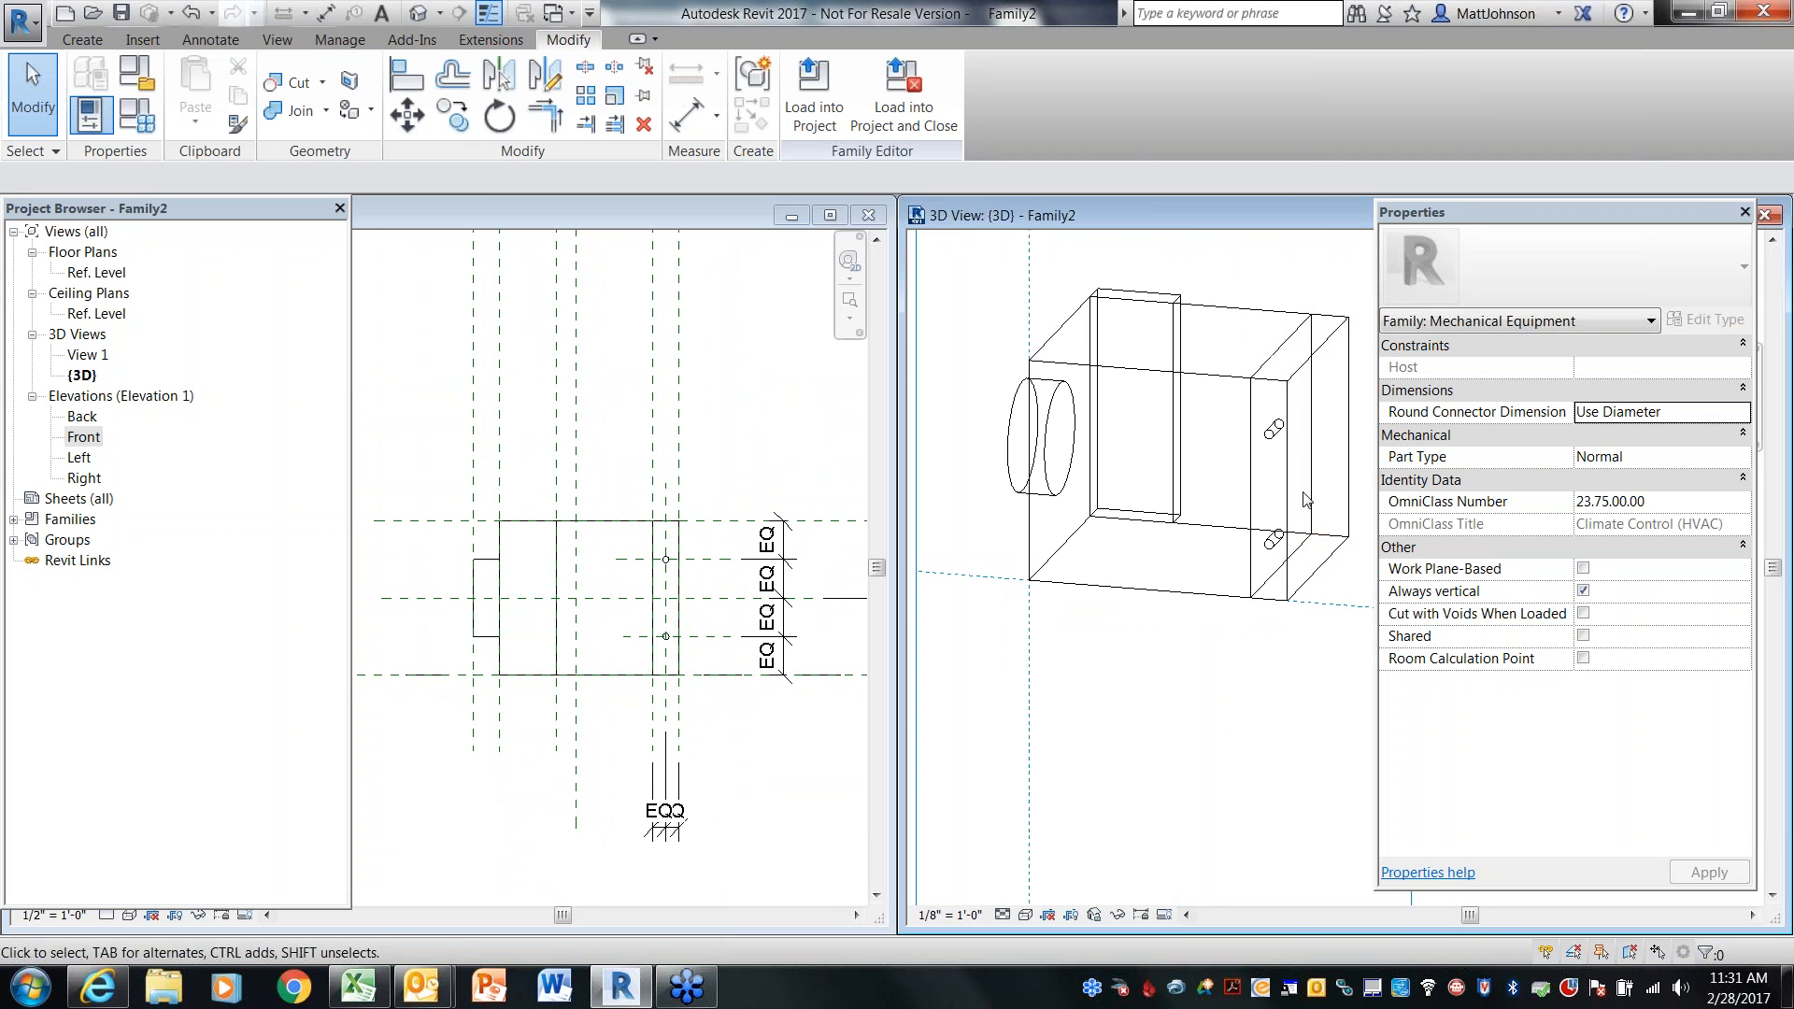
pyautogui.click(733, 785)
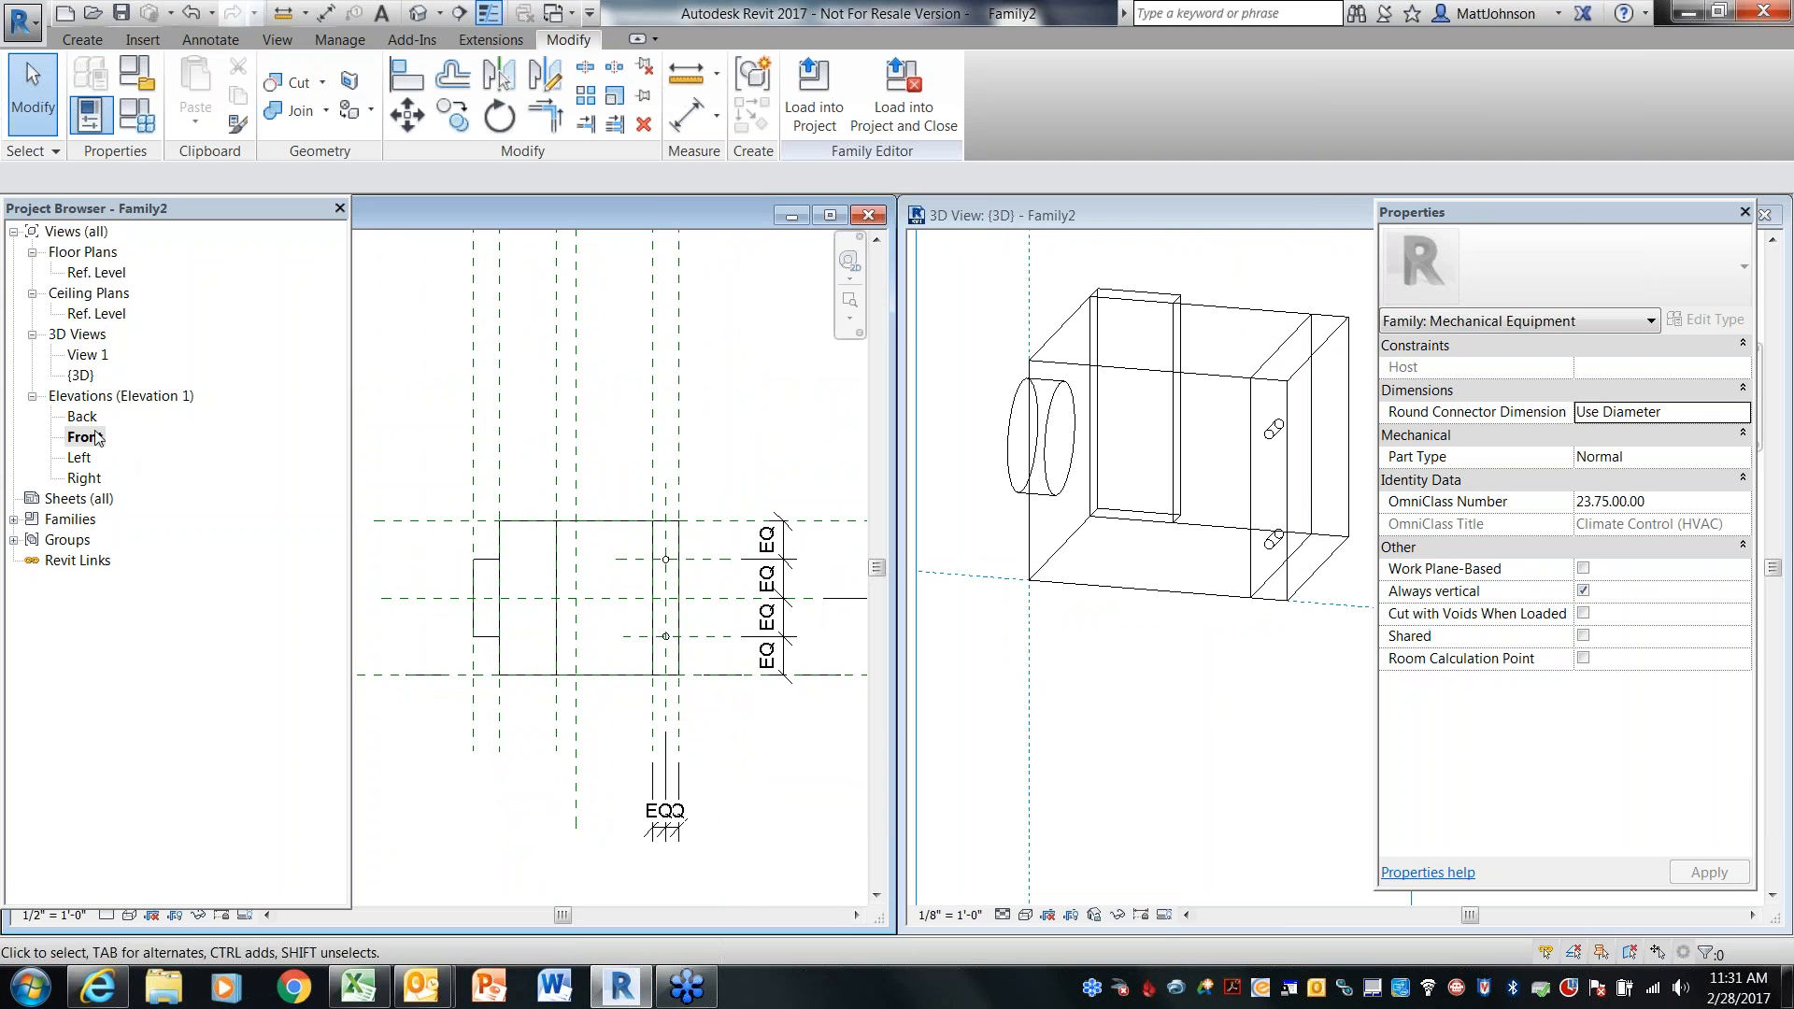
# Open the Right elevation and drag the BoxFront reference plane's ends to extend it past the box
pyautogui.doubleClick(84, 478)
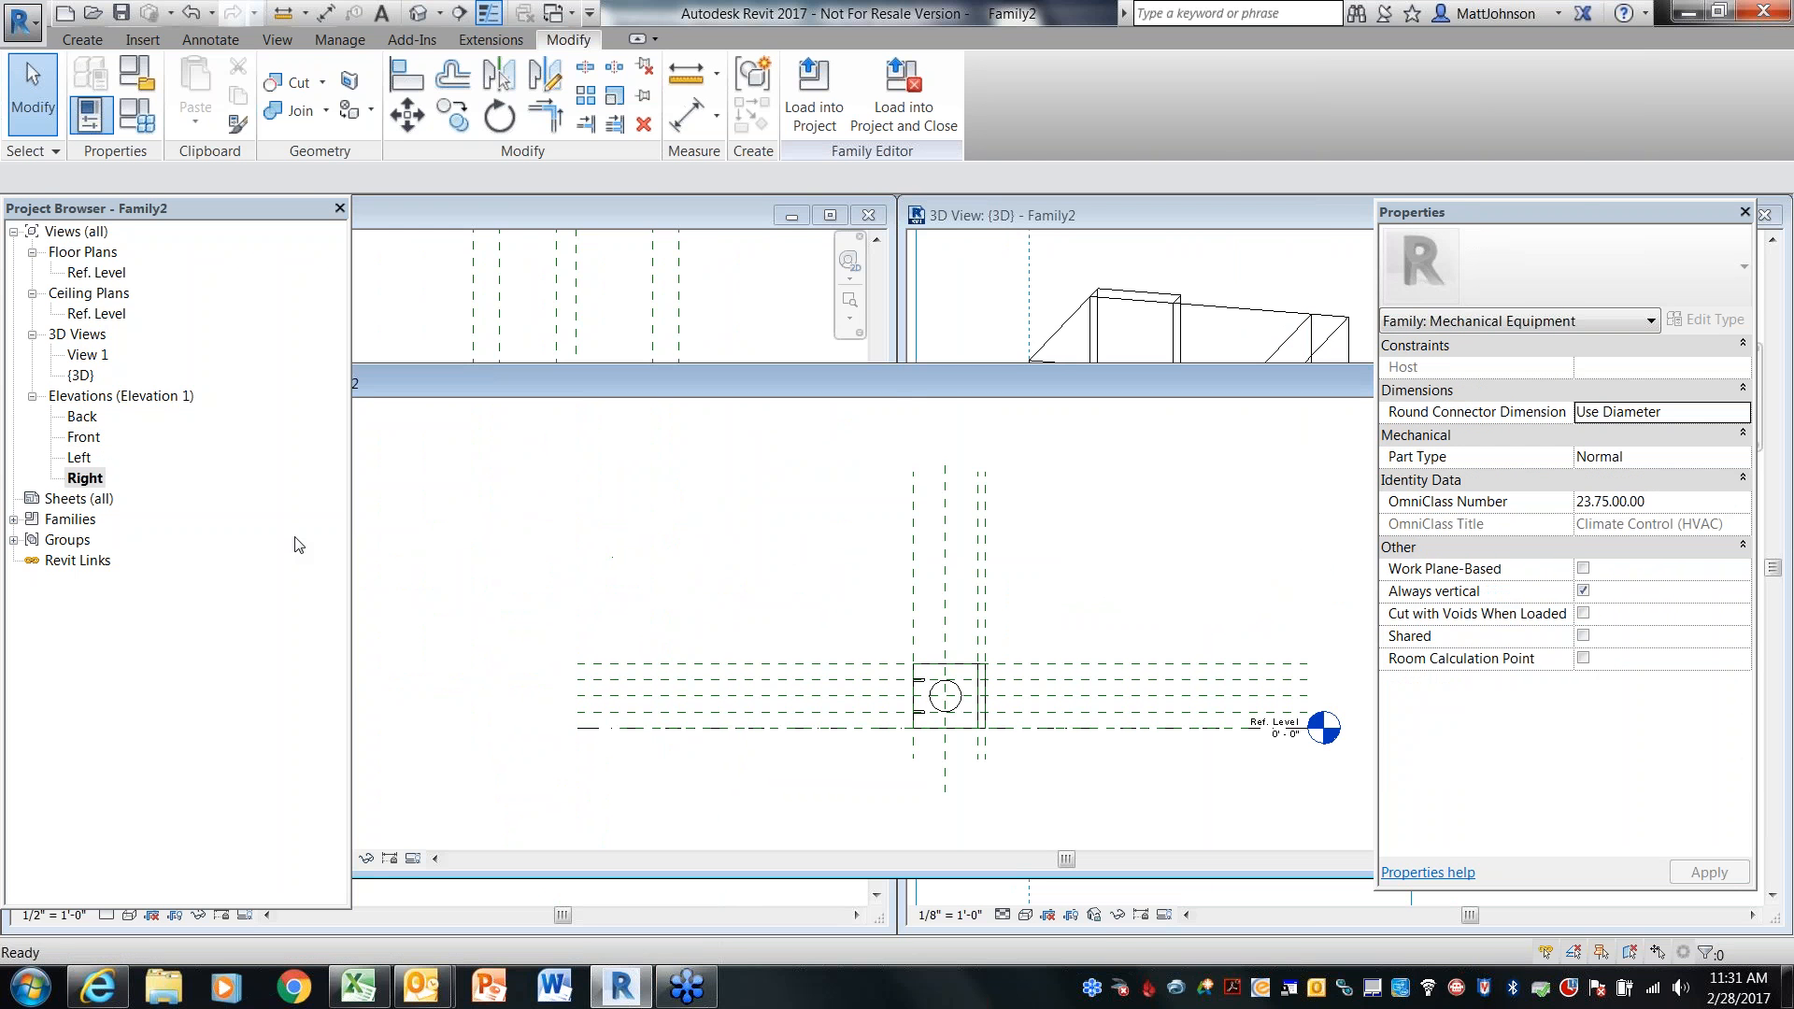
pyautogui.scroll(5, 965, 744)
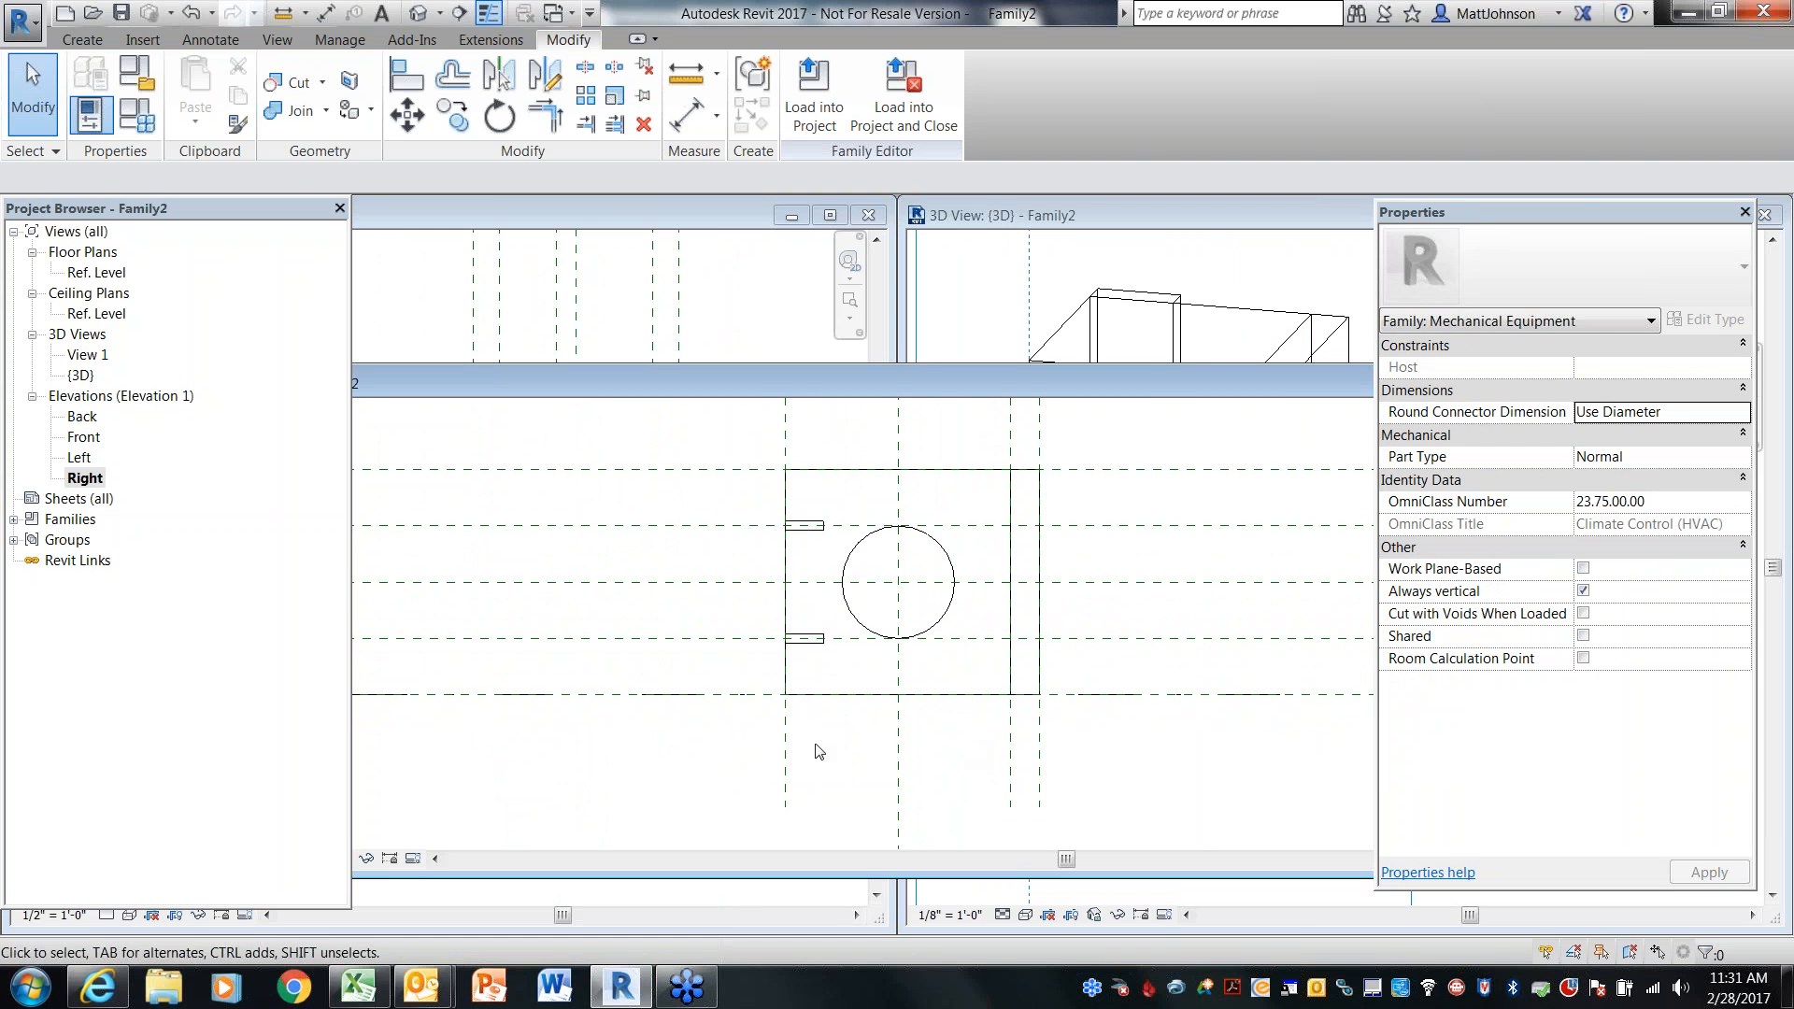
pyautogui.click(785, 755)
pyautogui.scroll(-1, 794, 775)
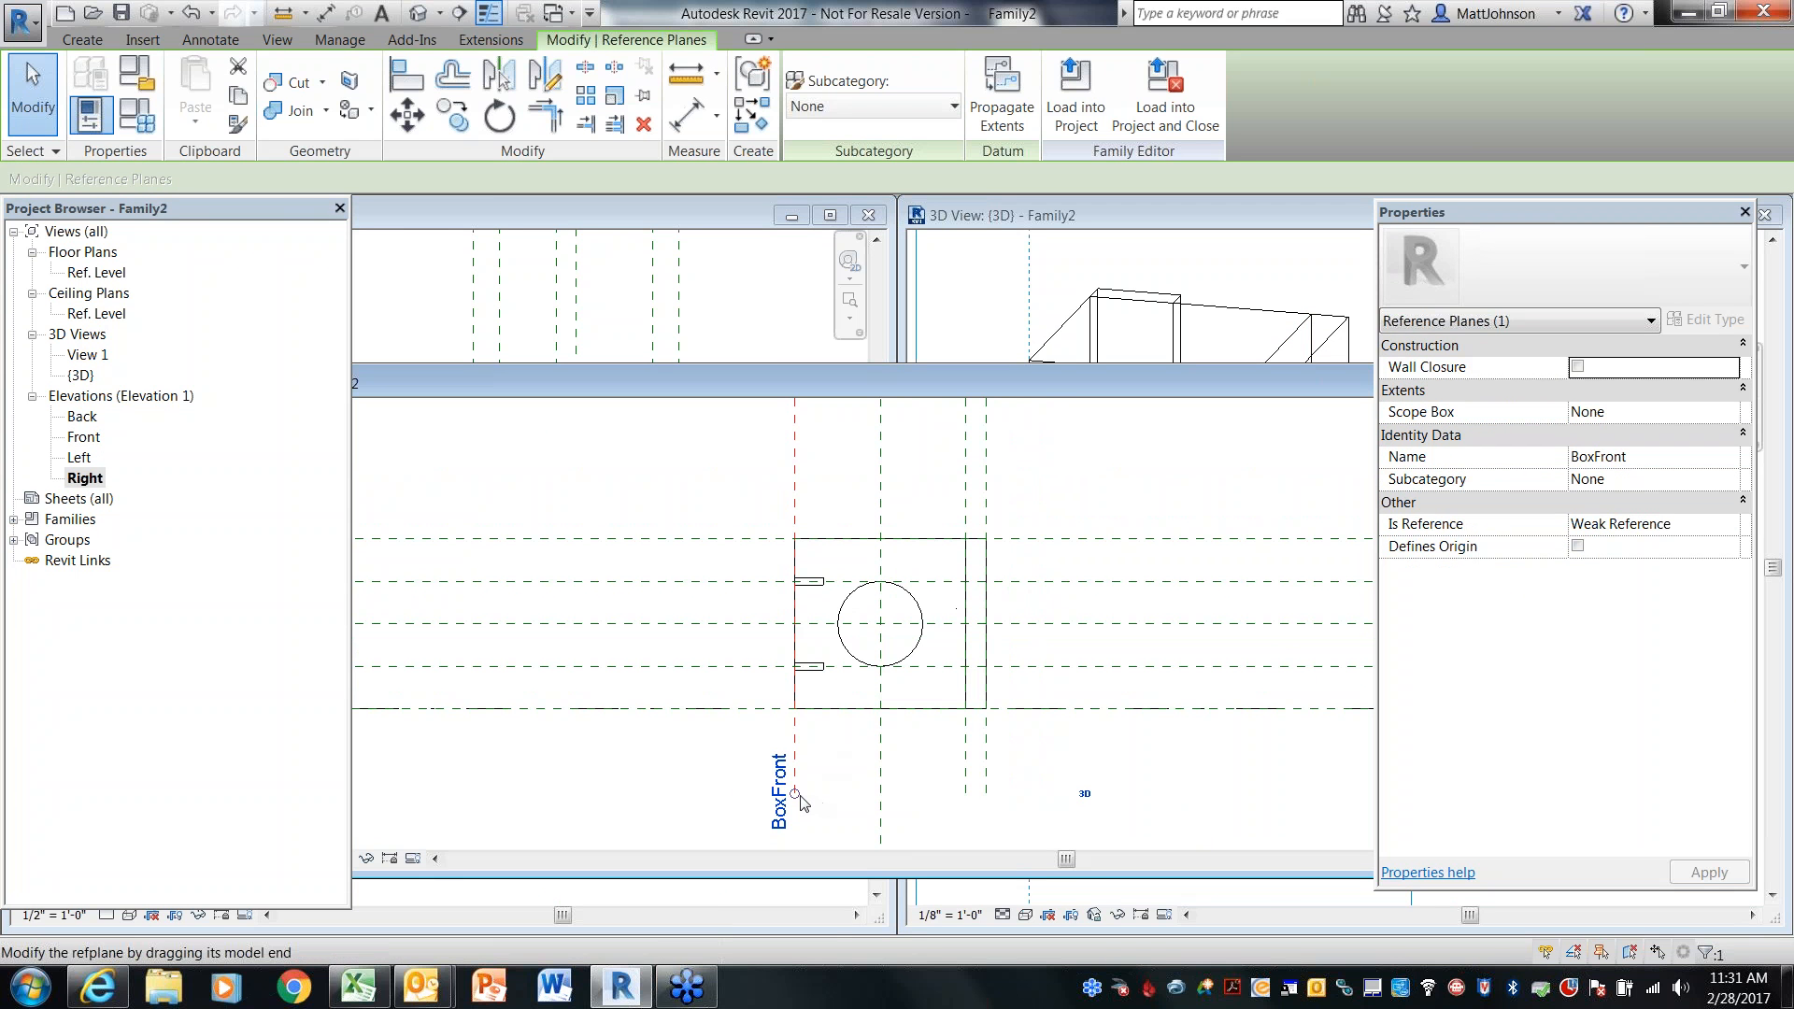
pyautogui.moveTo(797, 795); pyautogui.dragTo(825, 482)
pyautogui.scroll(-1, 827, 483)
pyautogui.moveTo(831, 491); pyautogui.dragTo(822, 709, button='middle')
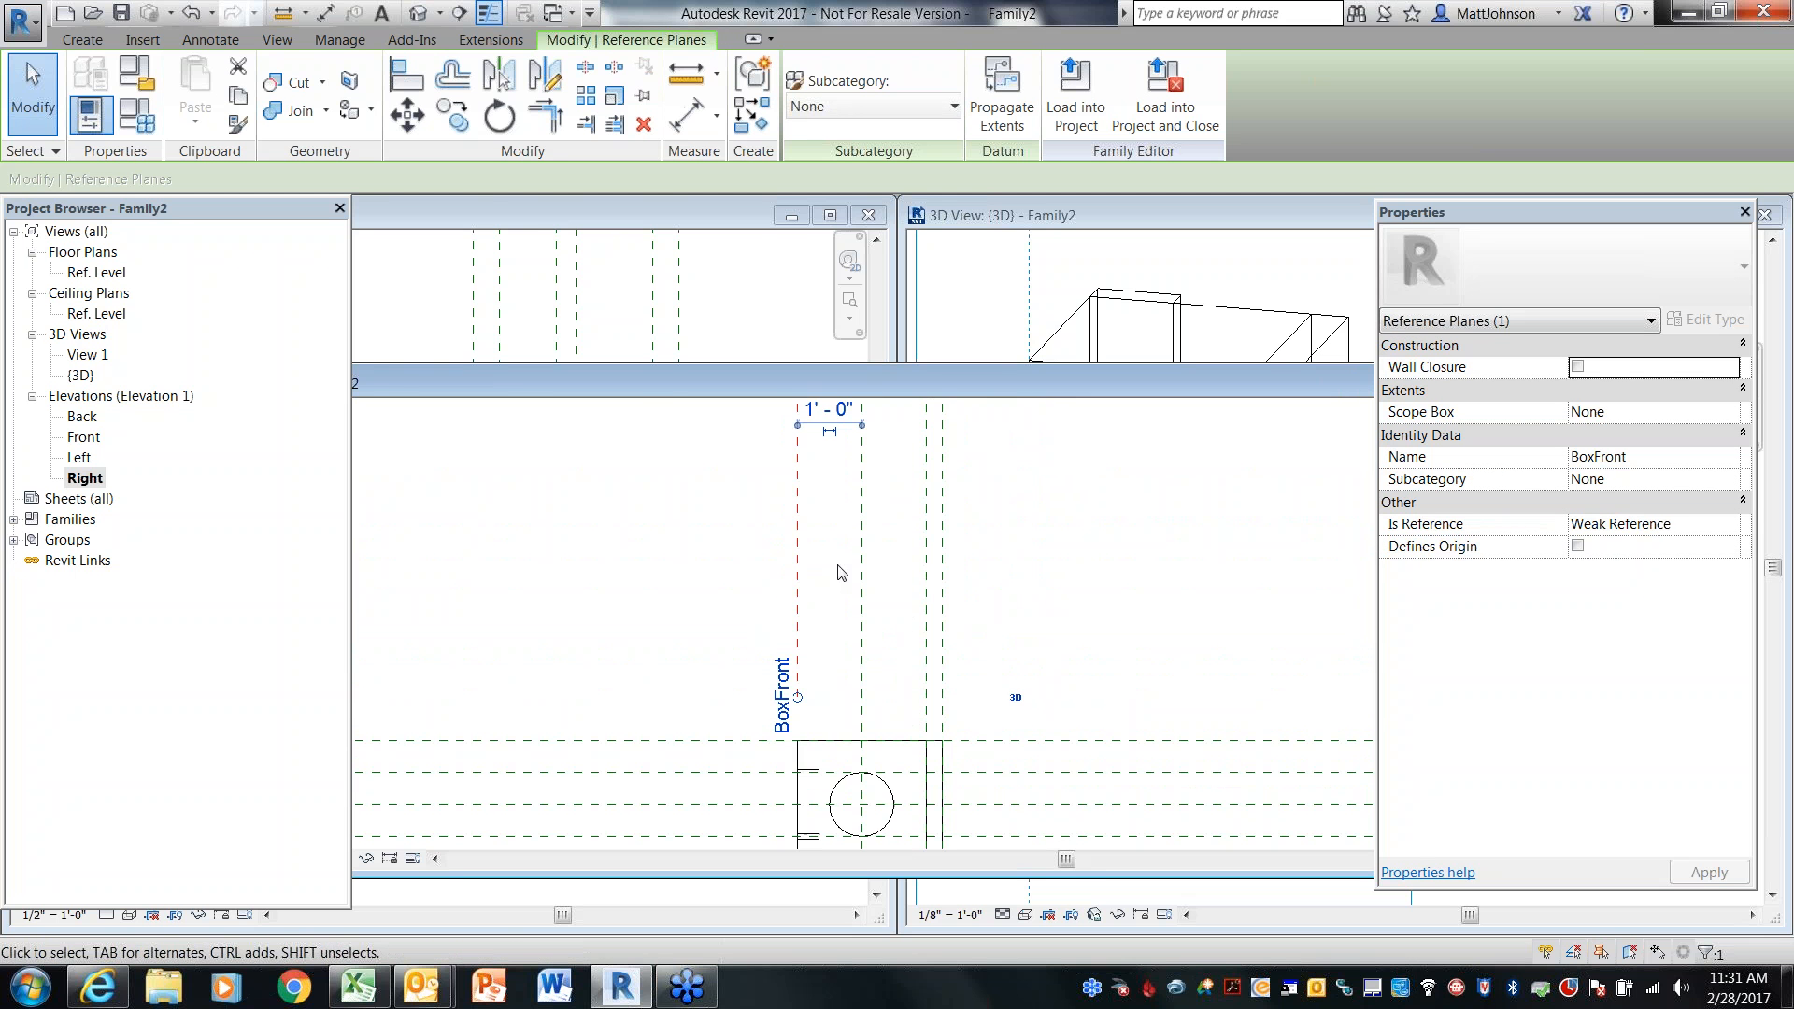
pyautogui.scroll(-1, 845, 569)
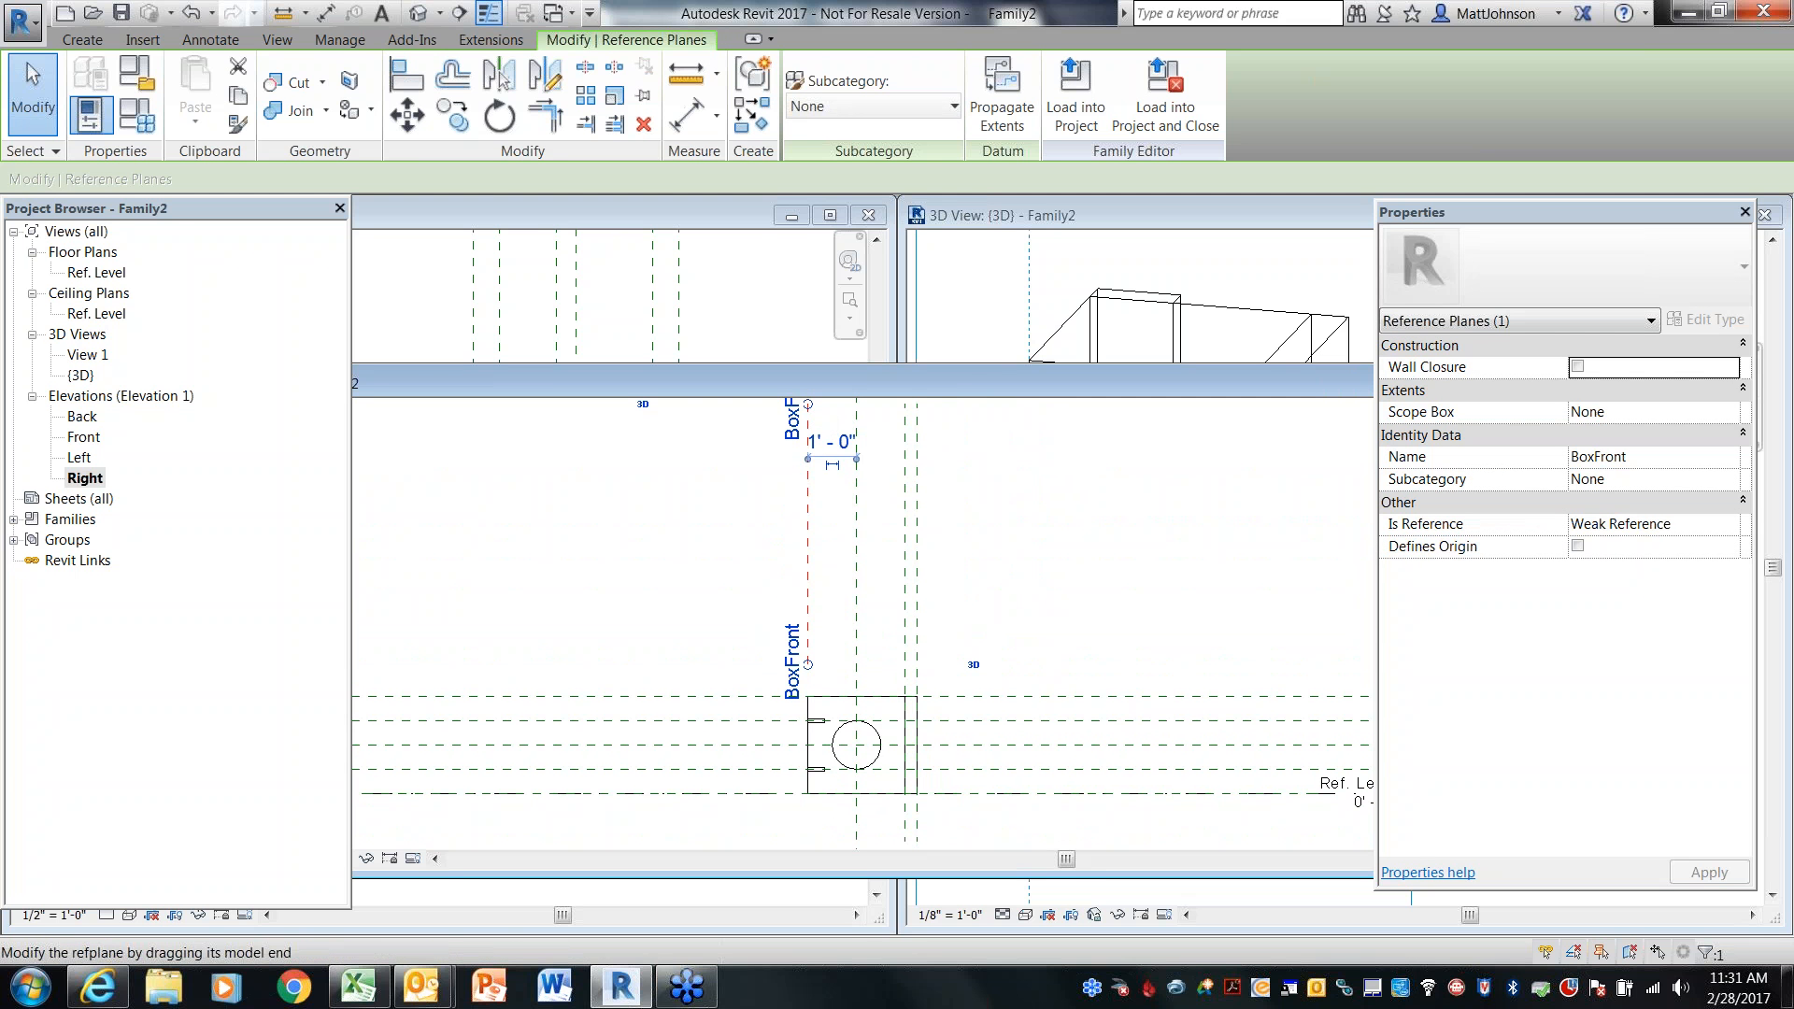
pyautogui.moveTo(807, 405); pyautogui.dragTo(808, 828)
pyautogui.moveTo(849, 621); pyautogui.dragTo(870, 409, button='middle')
pyautogui.scroll(1, 869, 582)
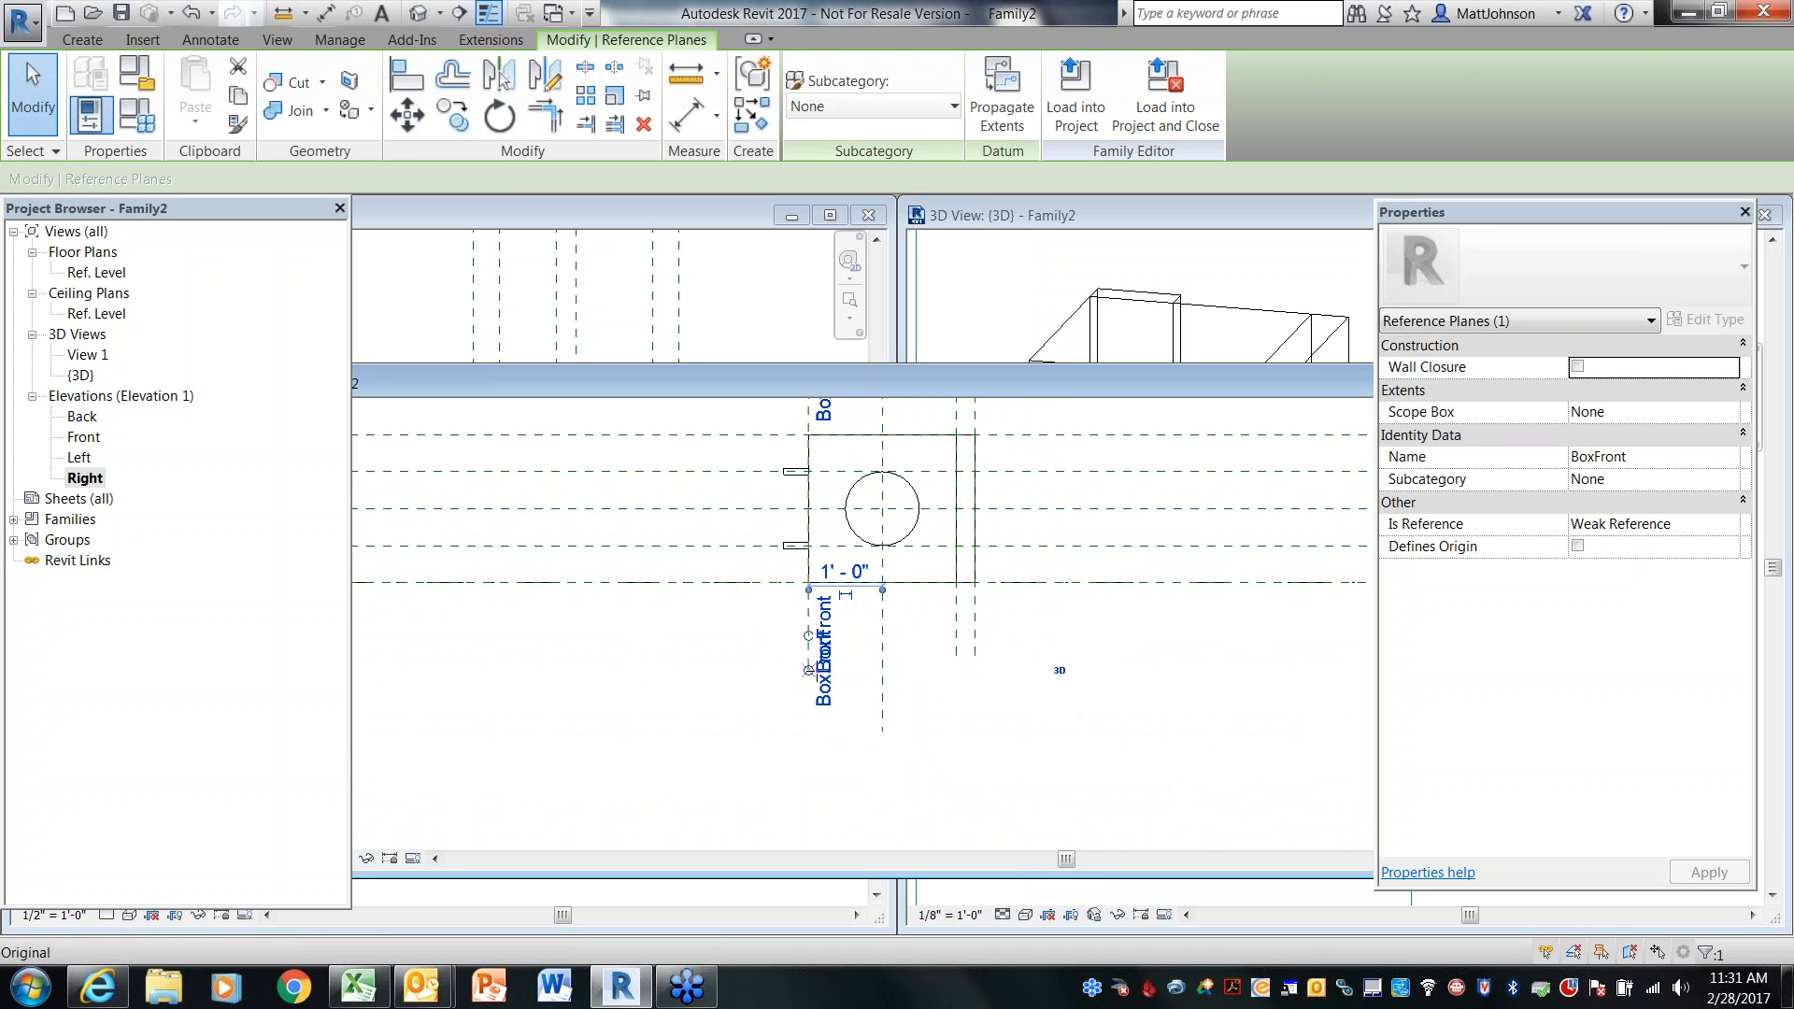
# Deselect the reference plane and close the Right elevation view
pyautogui.click(721, 658)
pyautogui.moveTo(1087, 381); pyautogui.dragTo(592, 339)
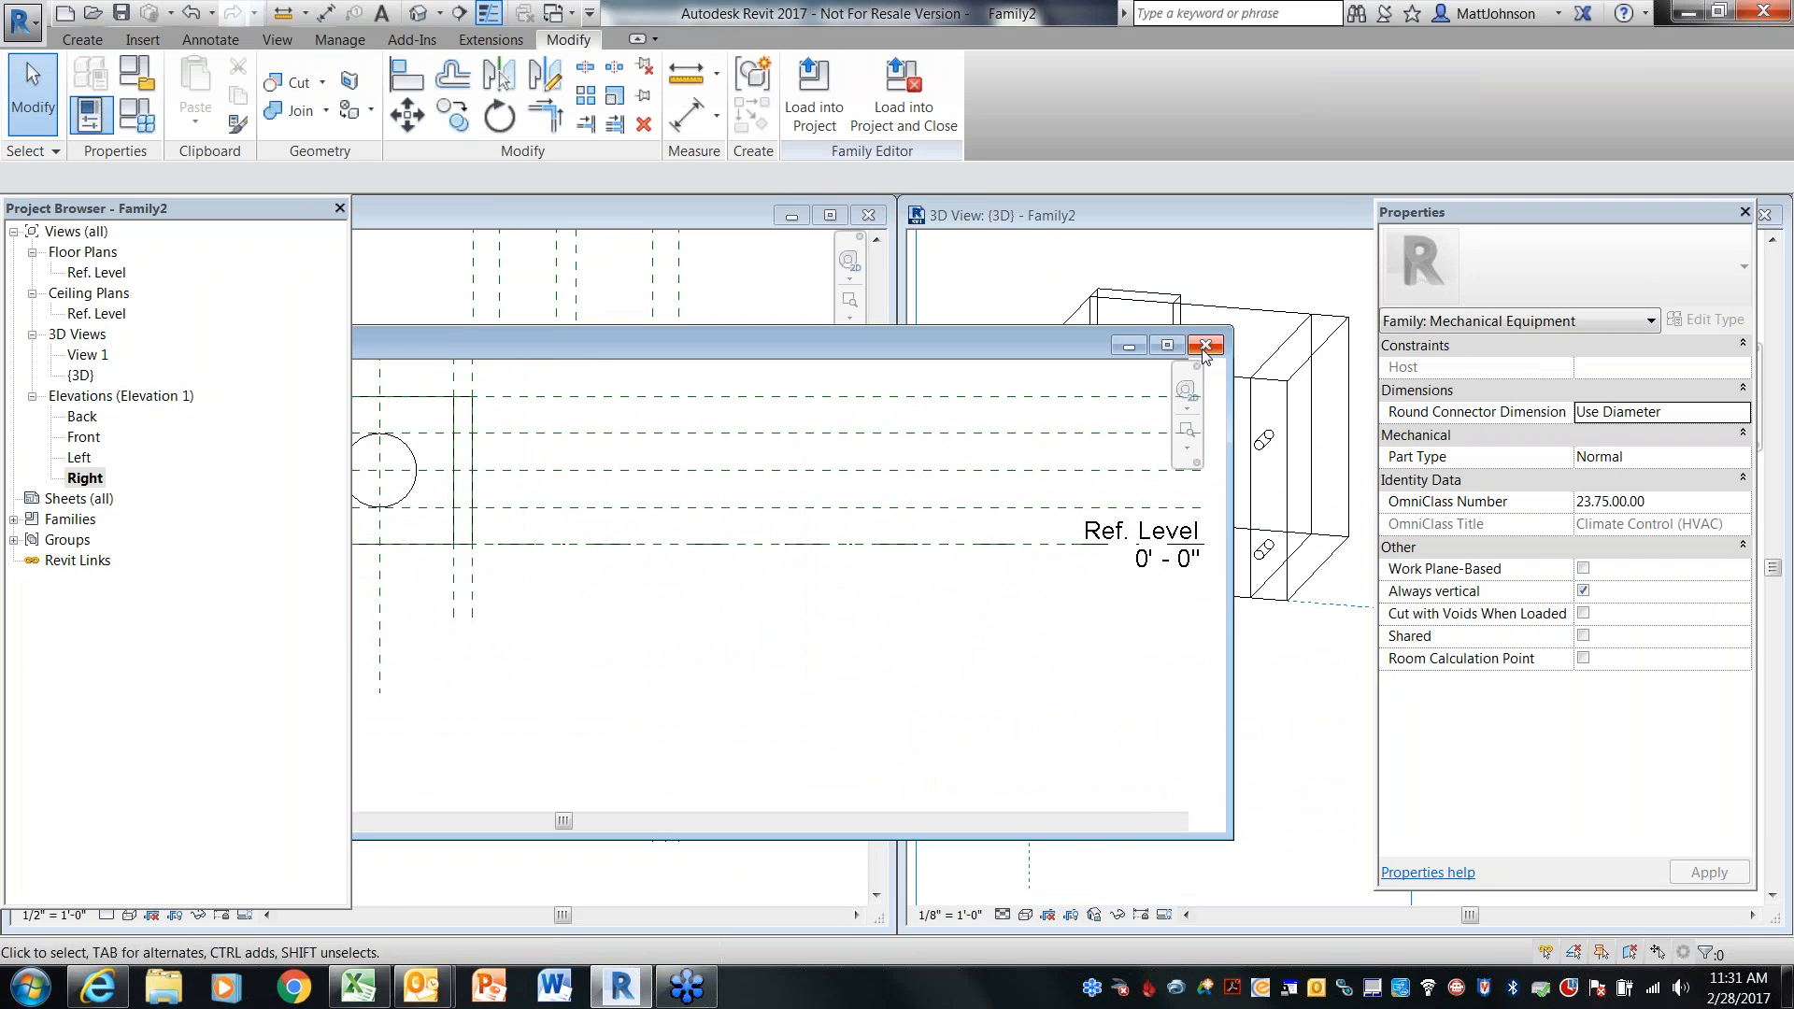
pyautogui.click(1206, 346)
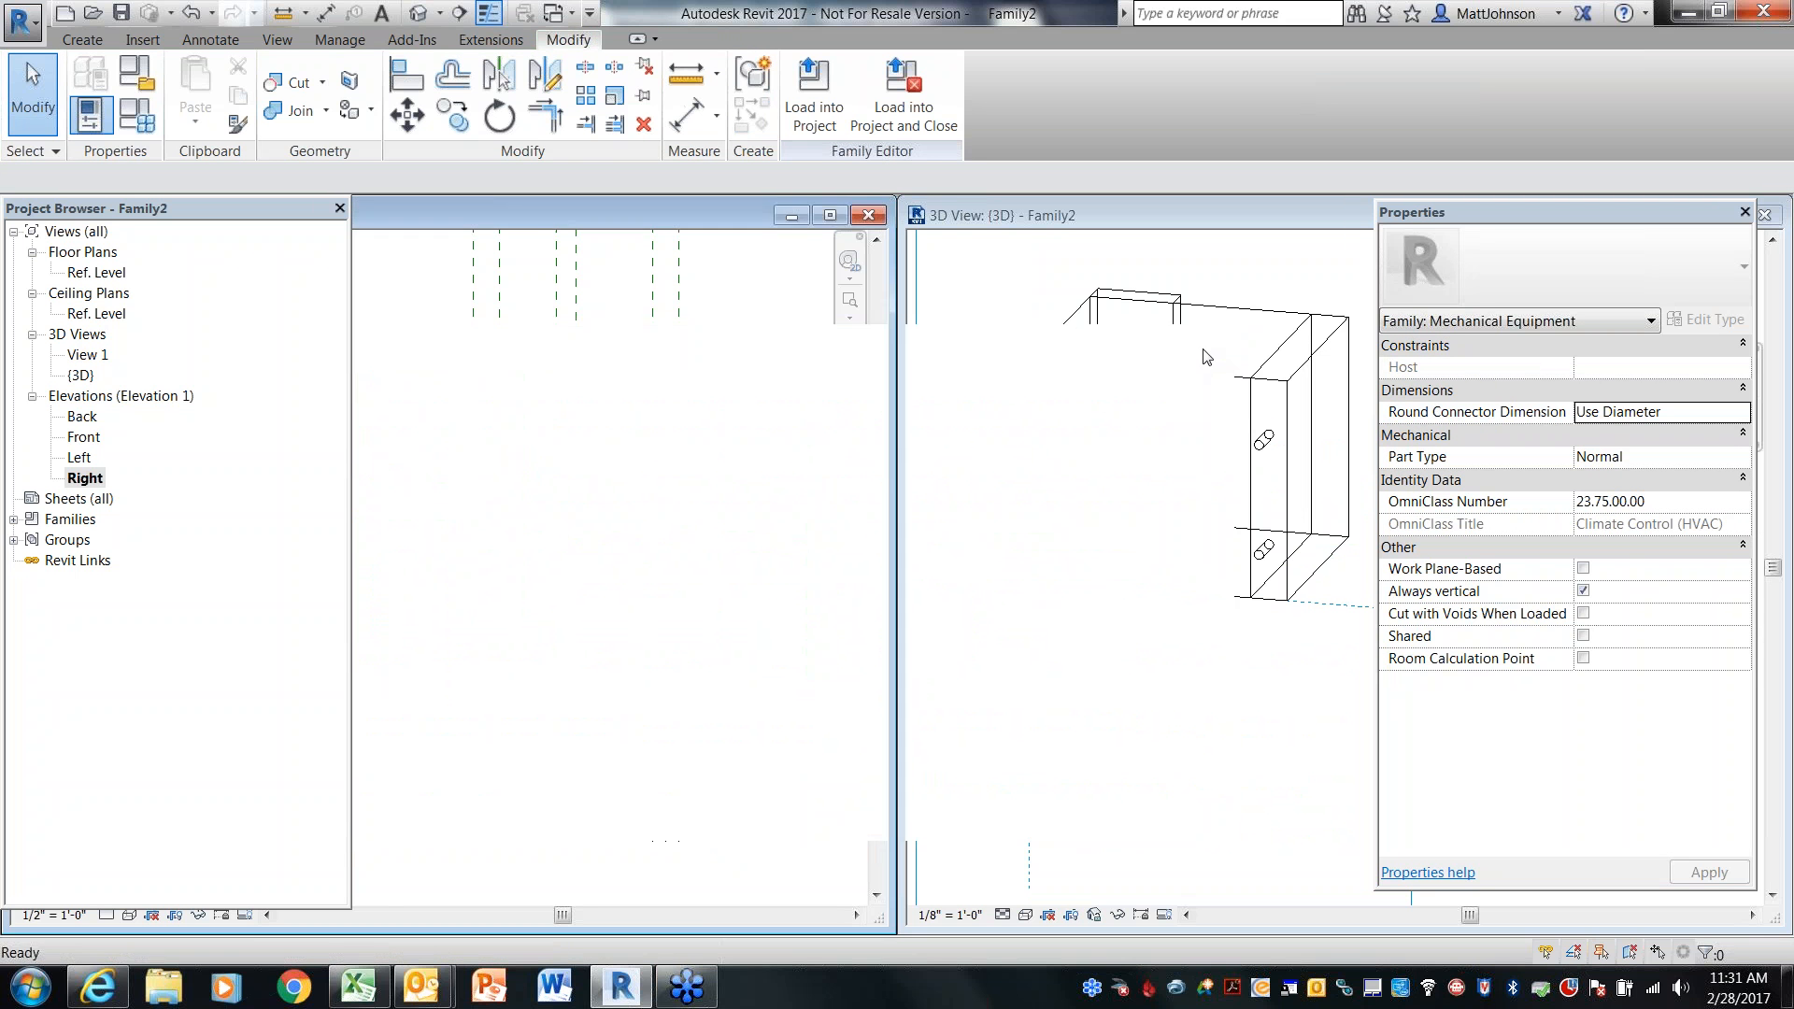
# Set the 3D view's visual style to Hidden Line and turn off the work plane display
pyautogui.click(1026, 915)
pyautogui.click(1075, 796)
pyautogui.keyDown('shift'); pyautogui.moveTo(1182, 727); pyautogui.dragTo(1097, 743, button='middle'); pyautogui.keyUp('shift')
pyautogui.click(56, 38)
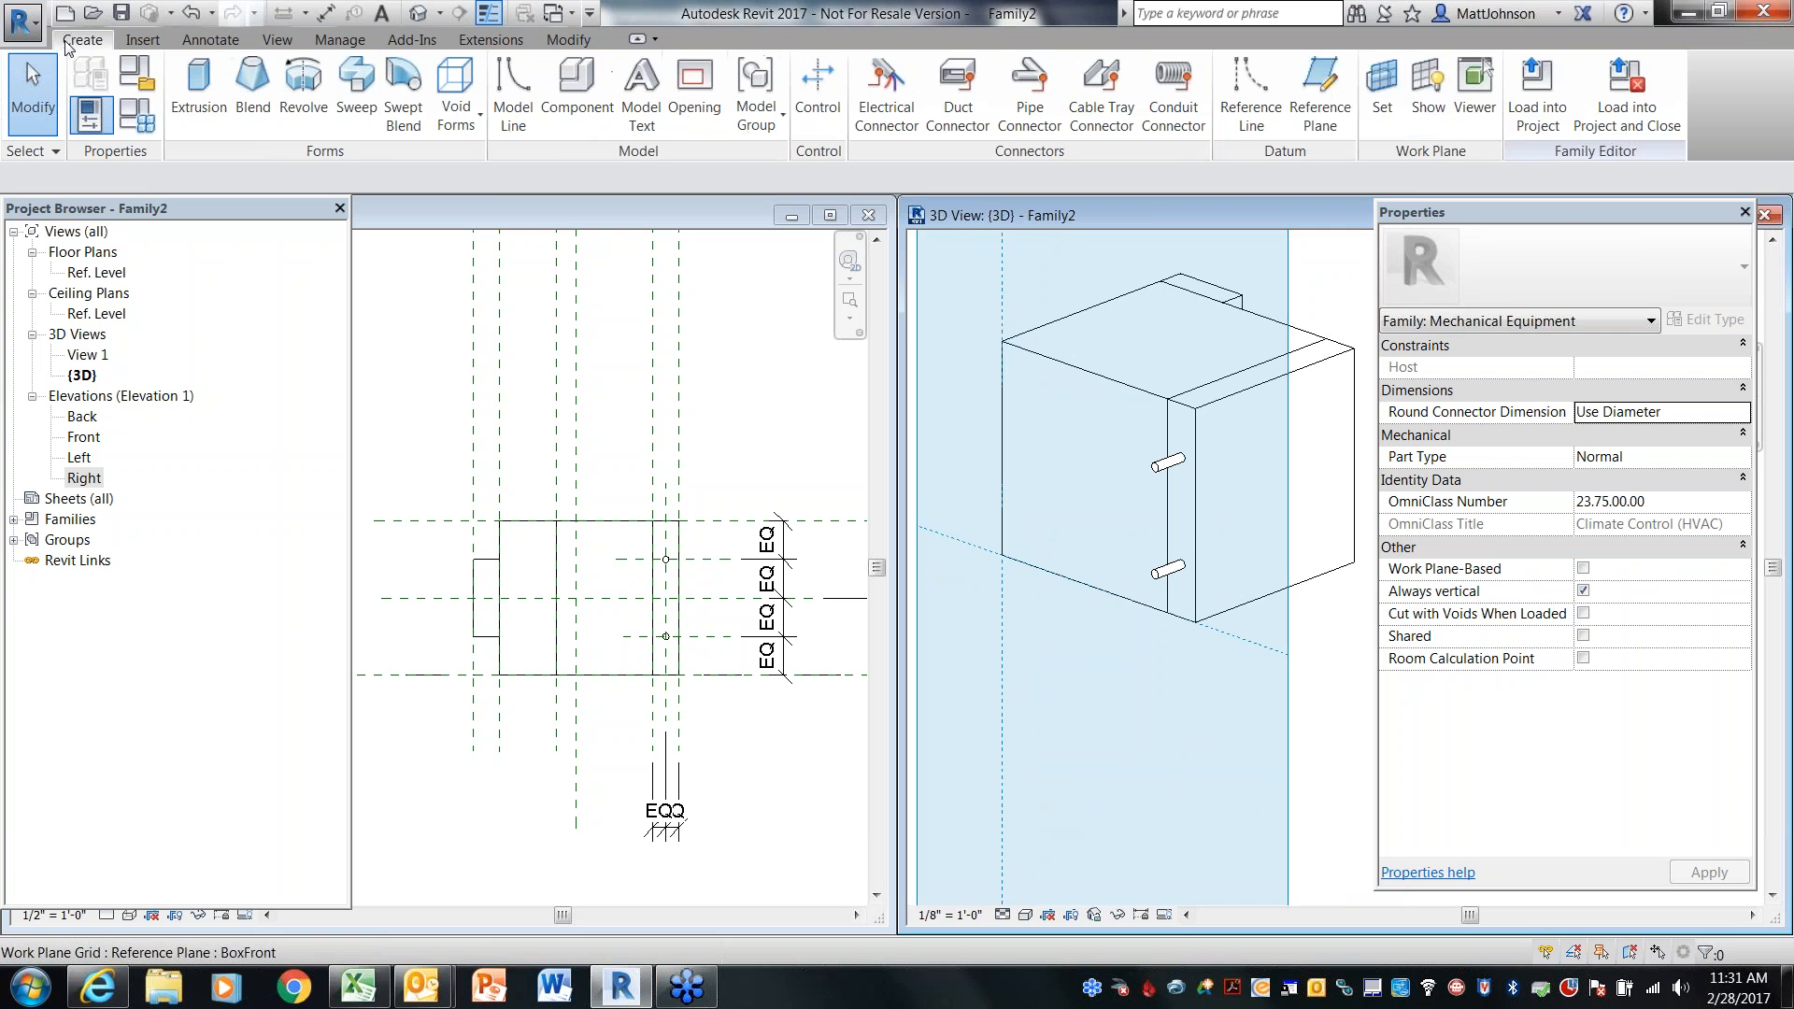
pyautogui.click(1427, 103)
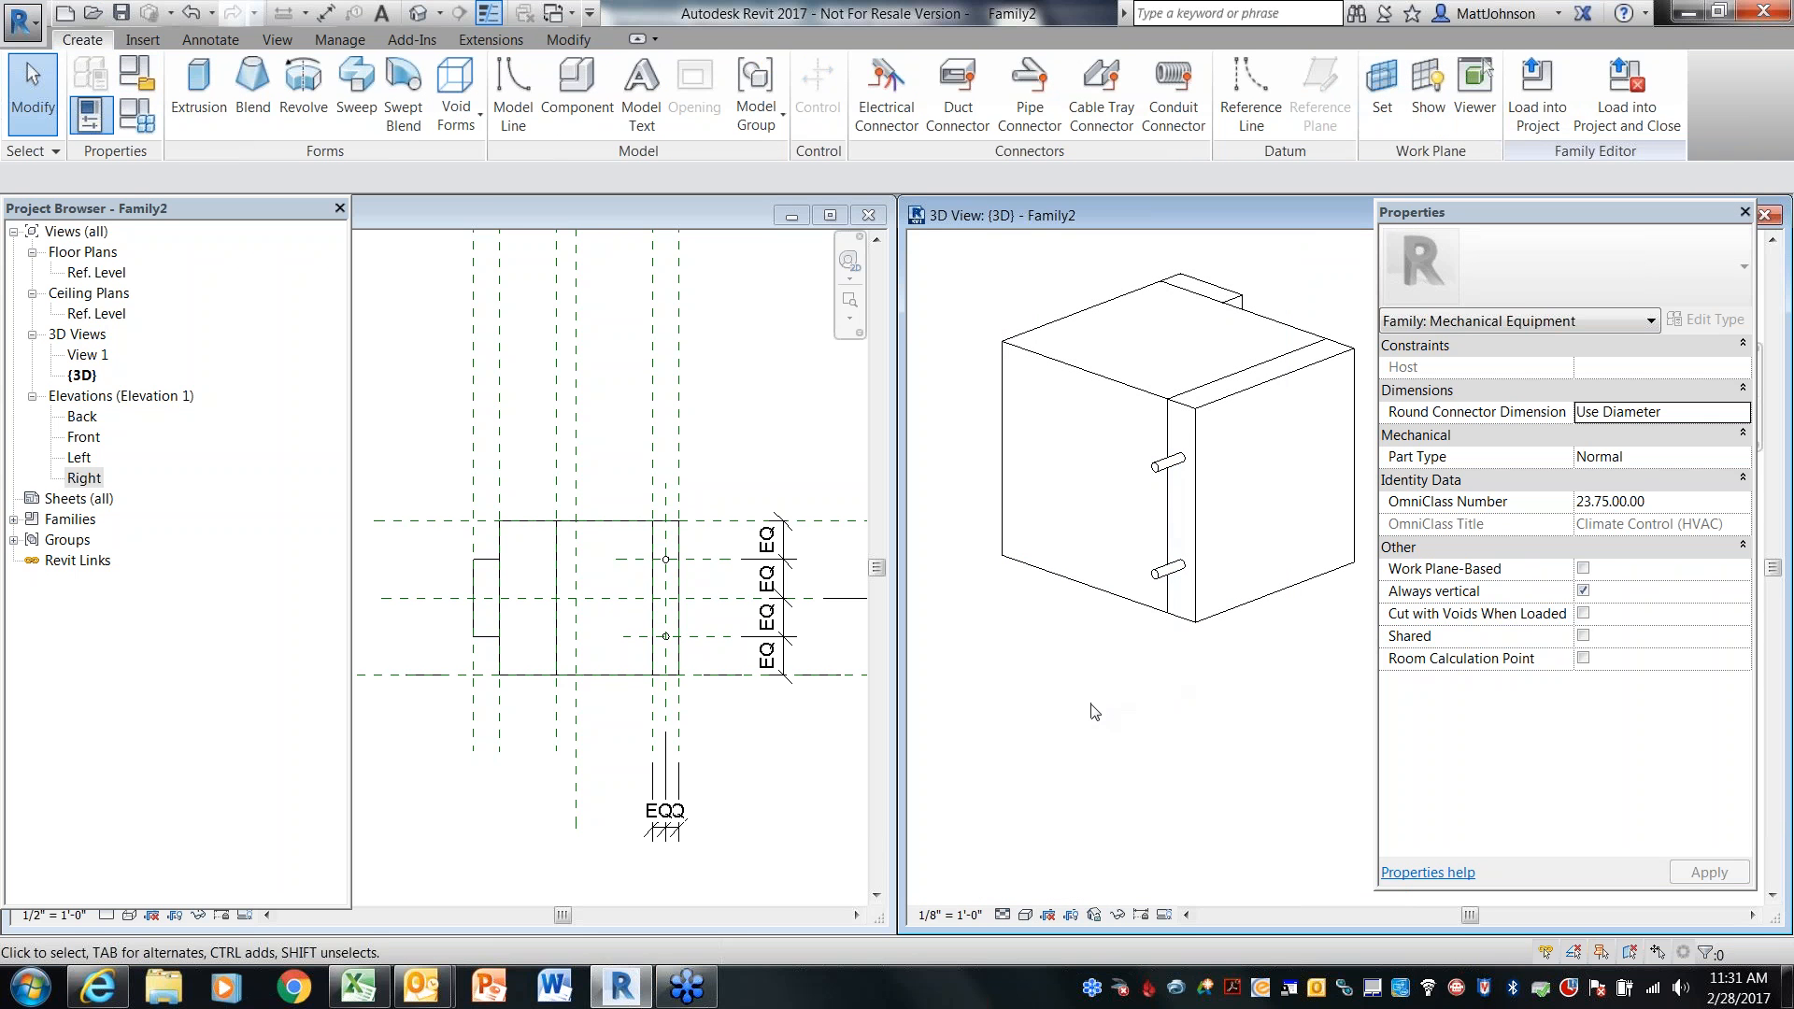
# Orbit and zoom the 3D view to examine the box, controller, coil and pipe stubs
pyautogui.keyDown('shift'); pyautogui.moveTo(1093, 711); pyautogui.dragTo(1330, 705, button='middle'); pyautogui.keyUp('shift')
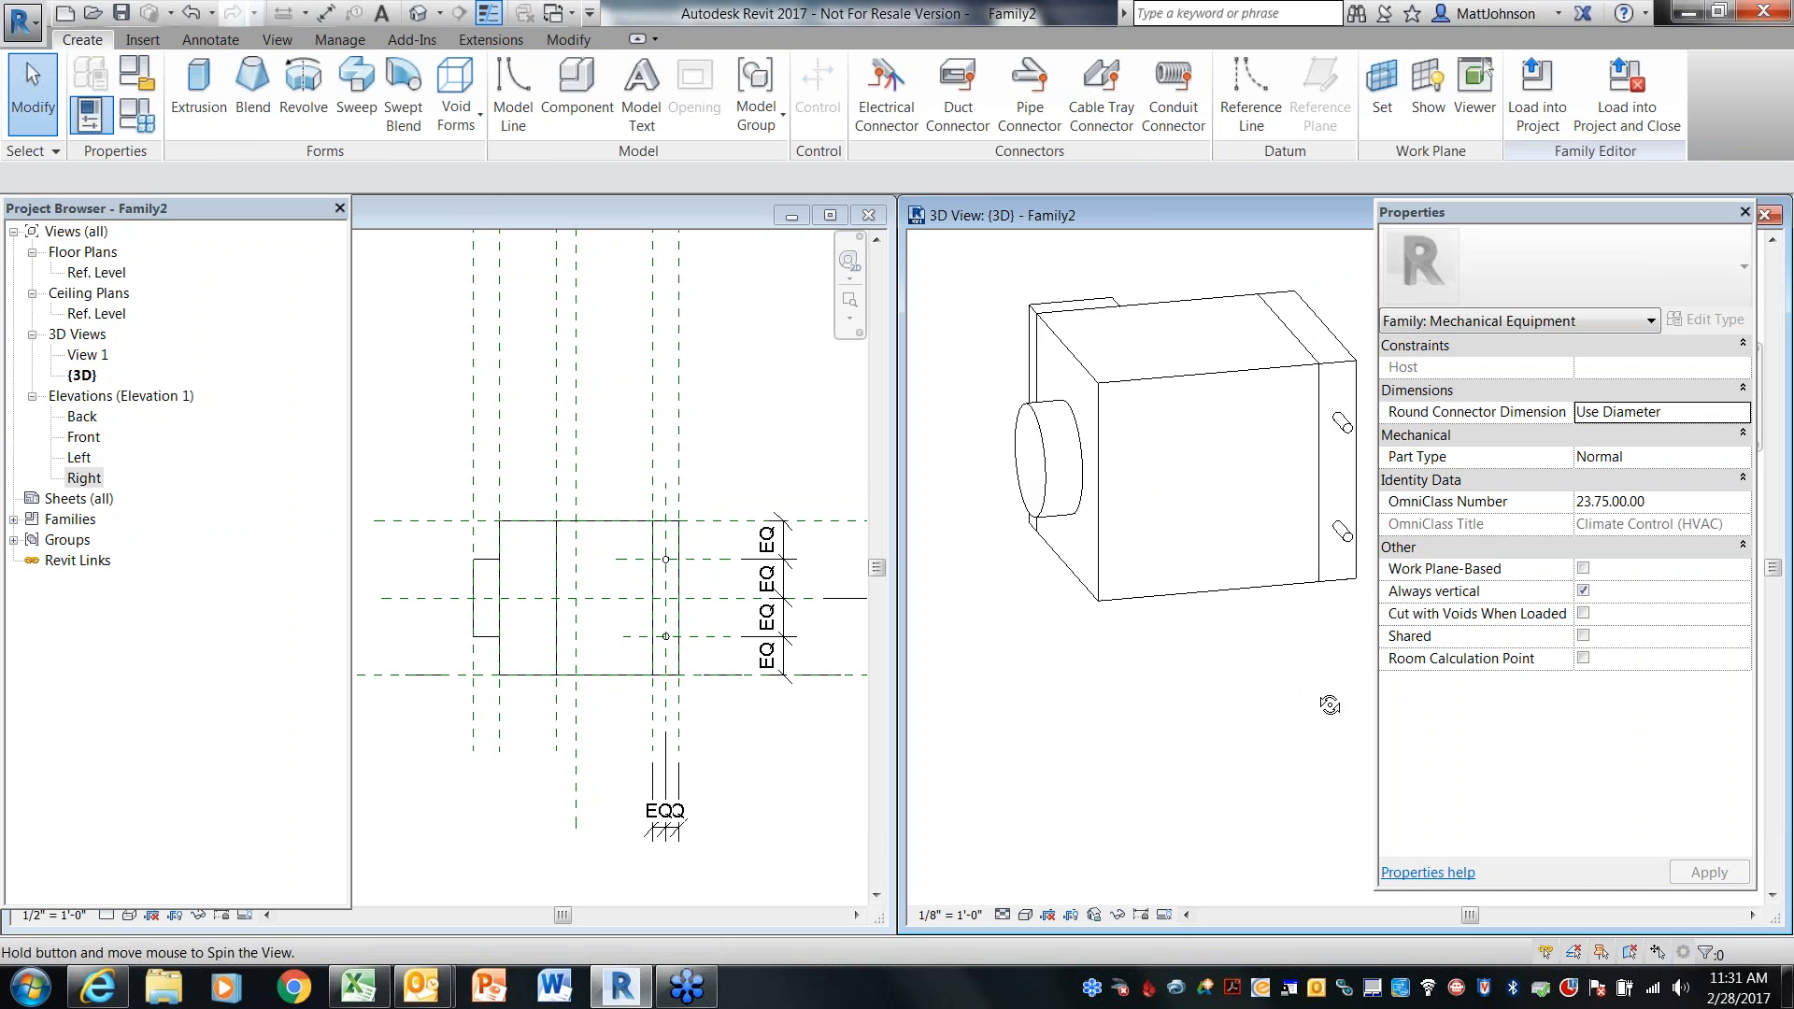
pyautogui.moveTo(1250, 675); pyautogui.dragTo(1214, 715, button='middle')
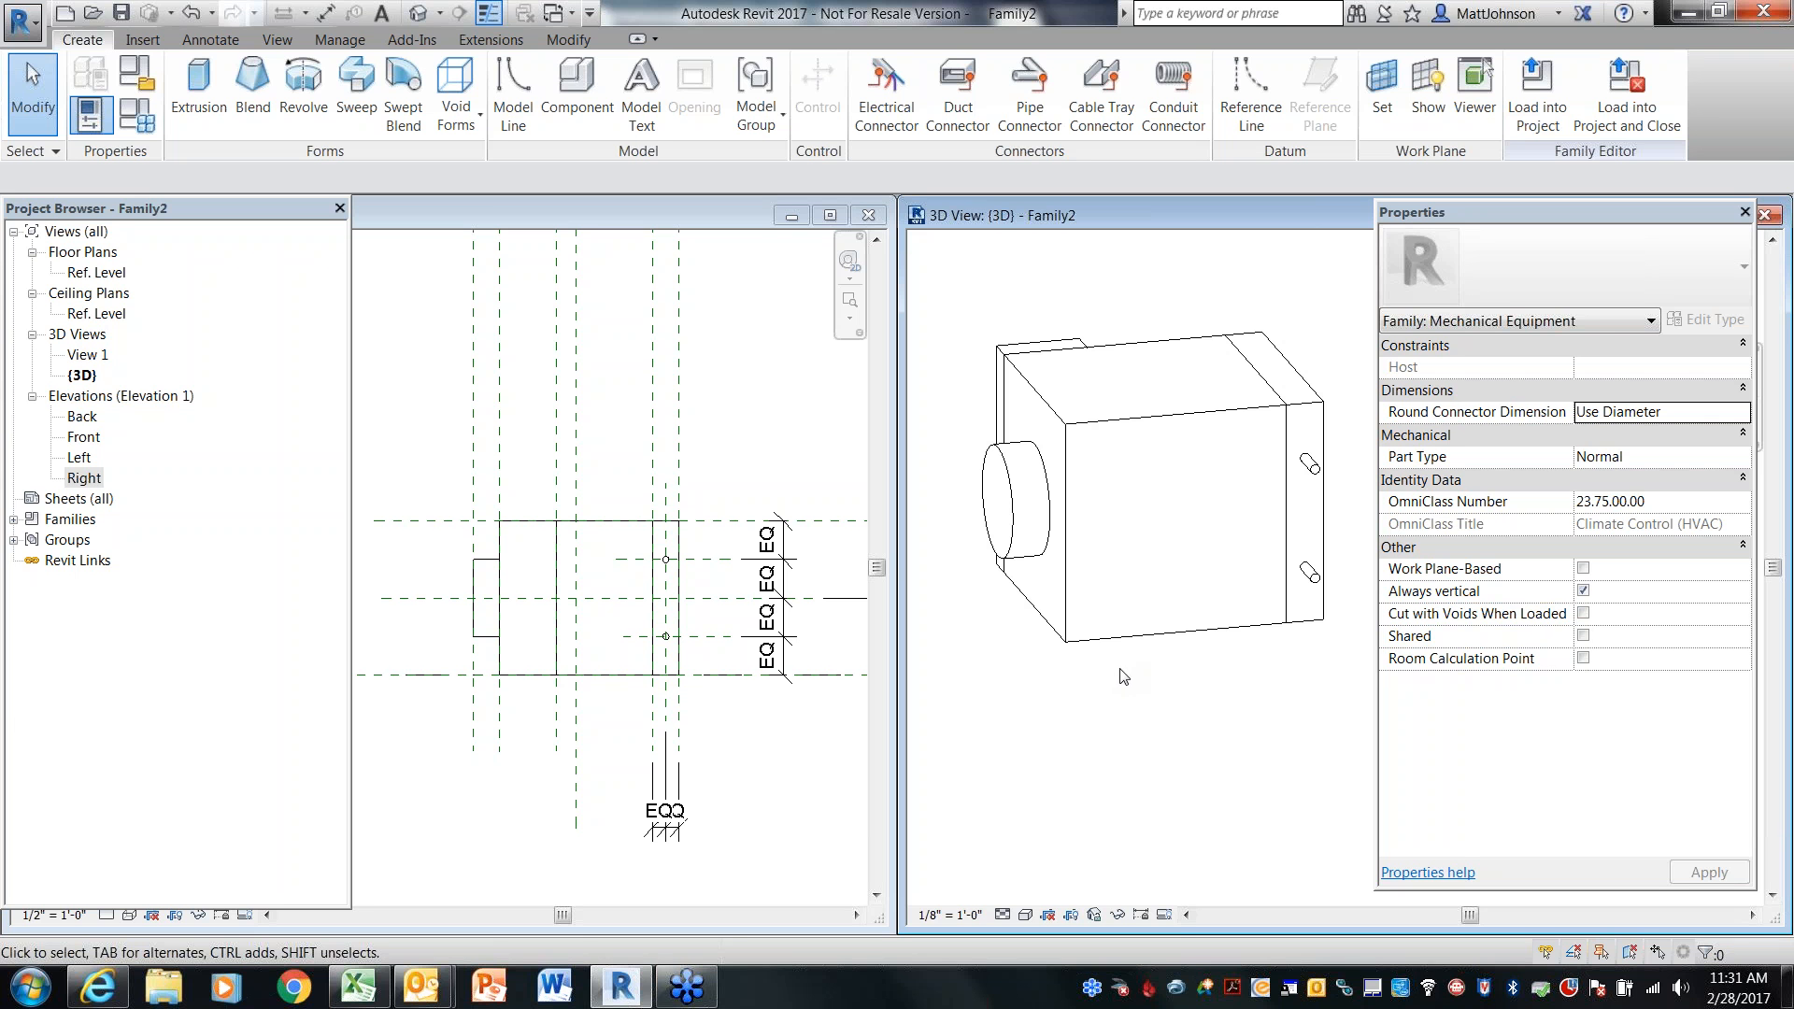
pyautogui.keyDown('shift'); pyautogui.moveTo(1175, 660); pyautogui.dragTo(1194, 720, button='middle'); pyautogui.keyUp('shift')
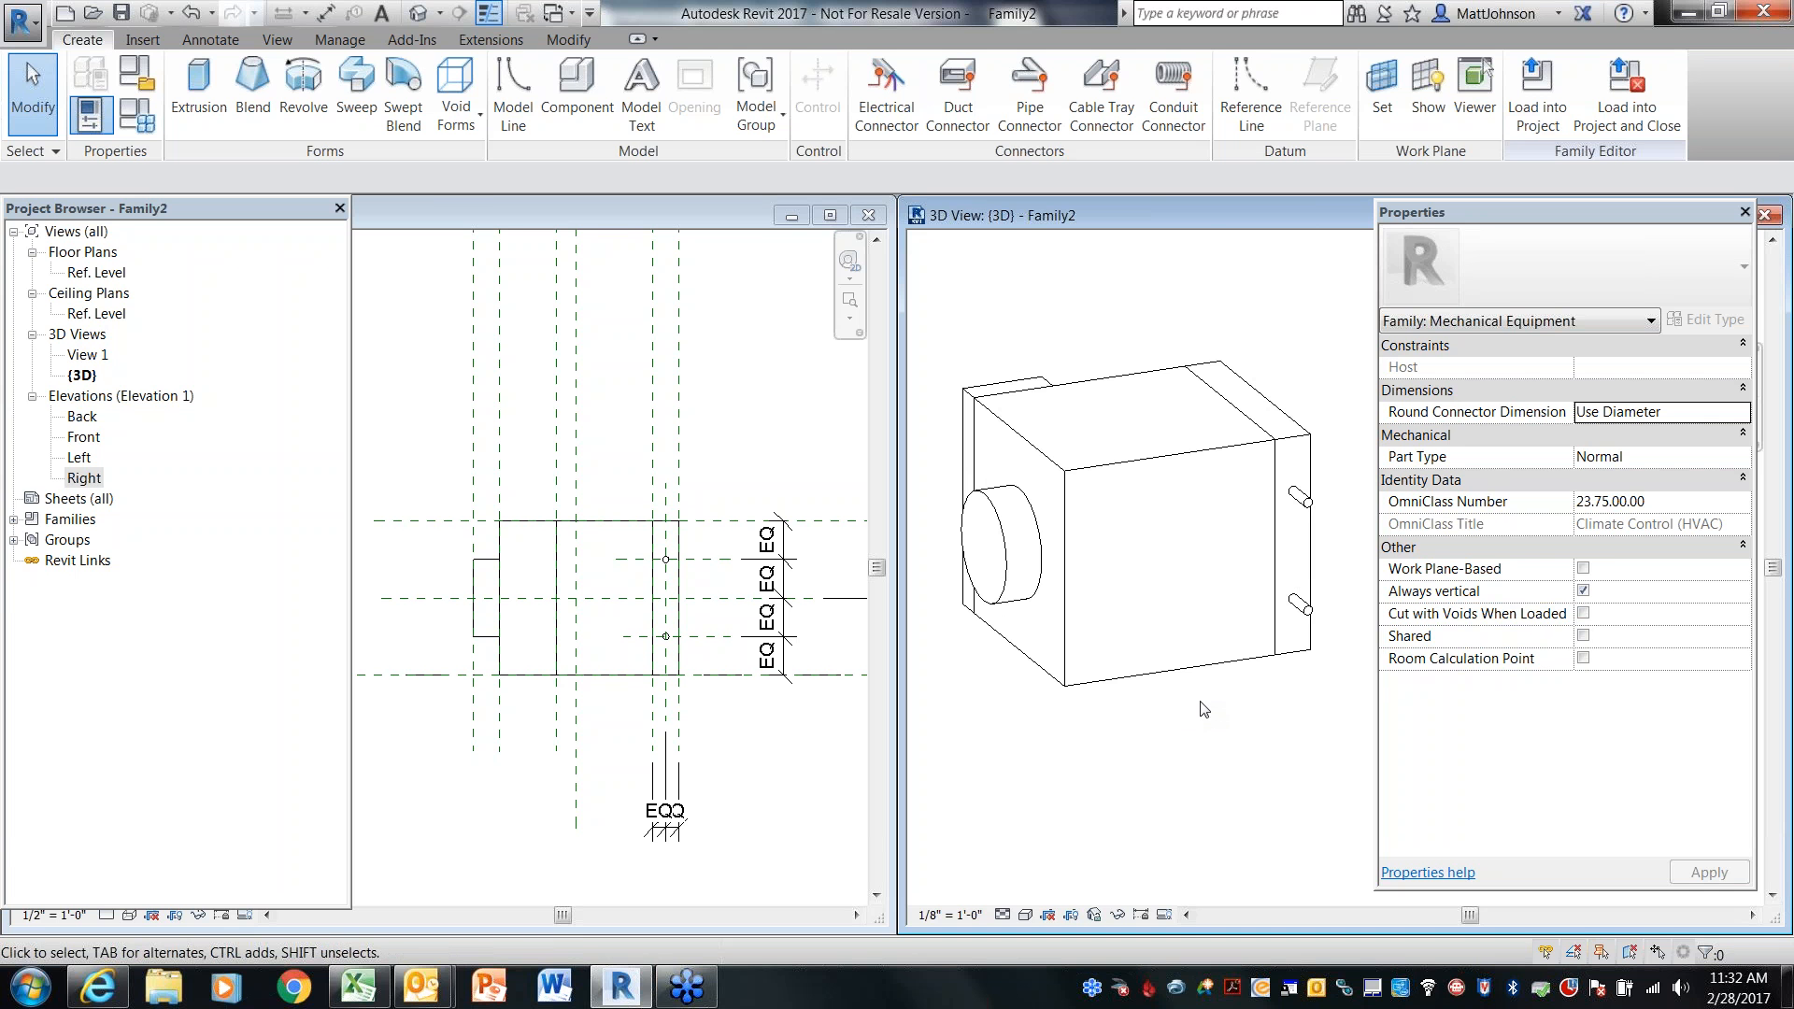
pyautogui.scroll(2, 1326, 657)
pyautogui.moveTo(1036, 759); pyautogui.dragTo(1468, 774, button='middle')
pyautogui.moveTo(1113, 736); pyautogui.dragTo(1028, 756, button='middle')
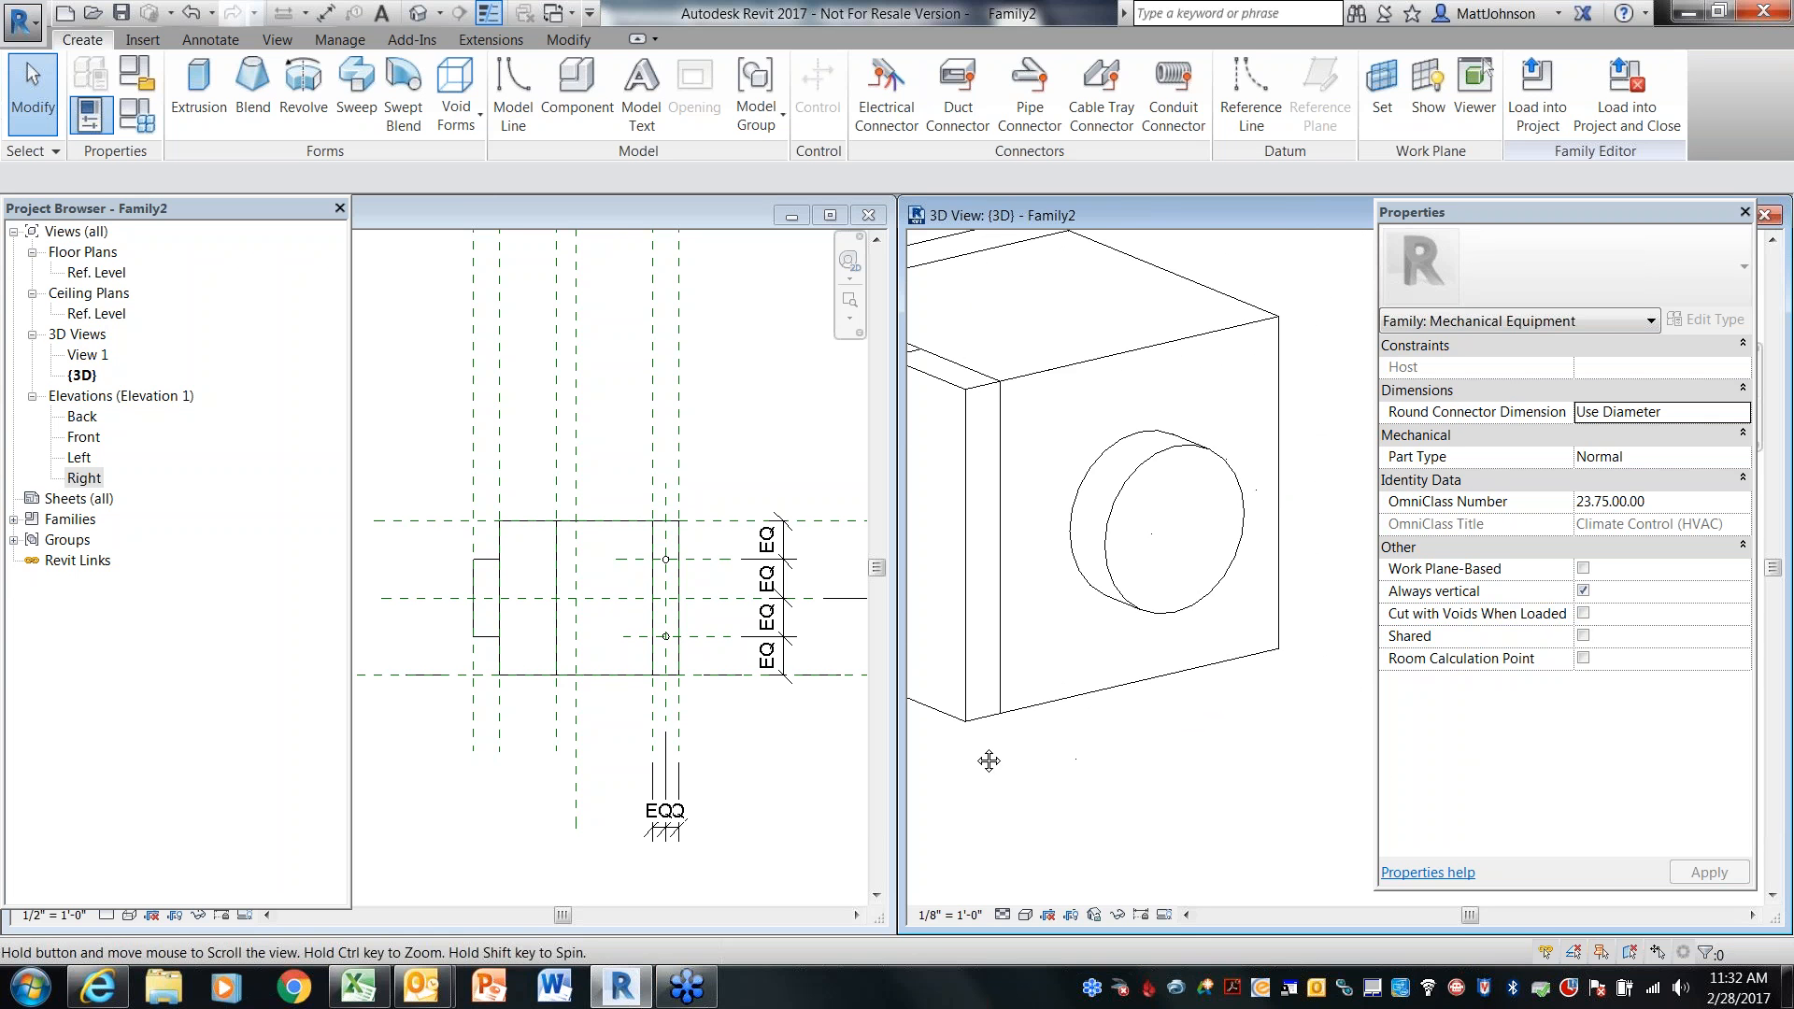
pyautogui.scroll(3, 1168, 752)
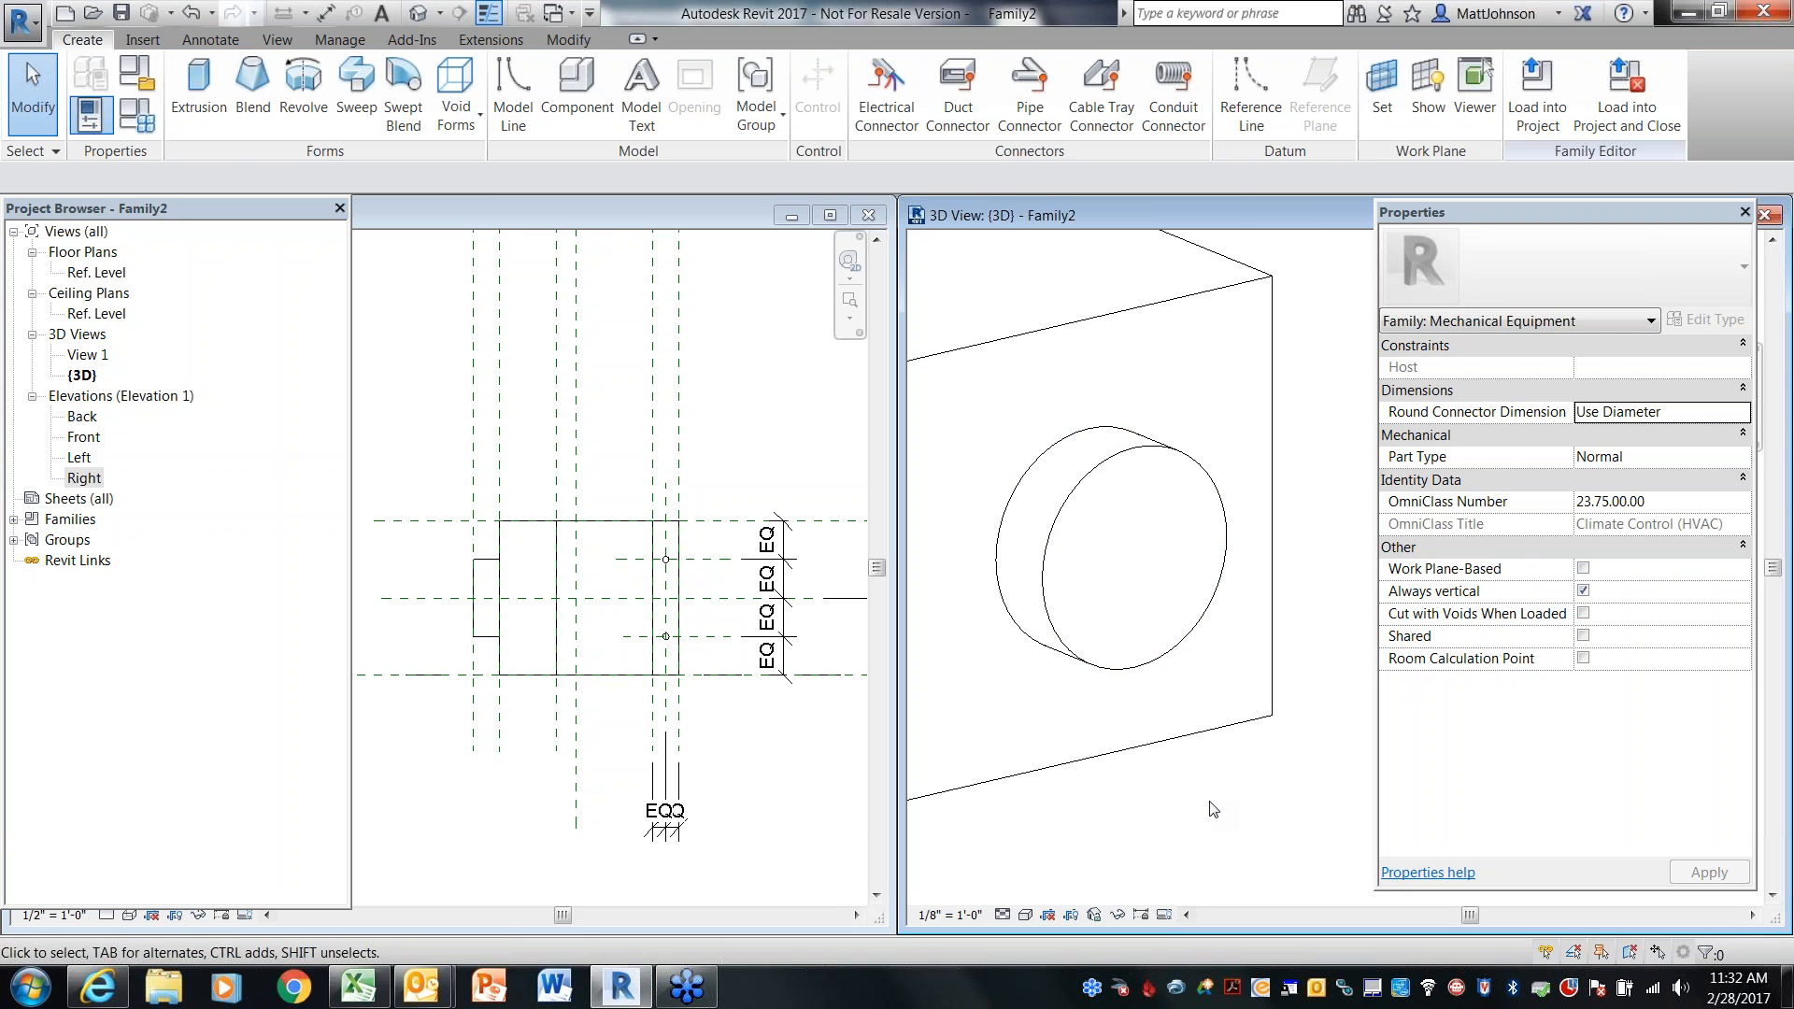
# Place a duct connector on the outer circular face of the duct stub in the 3D view
pyautogui.click(979, 121)
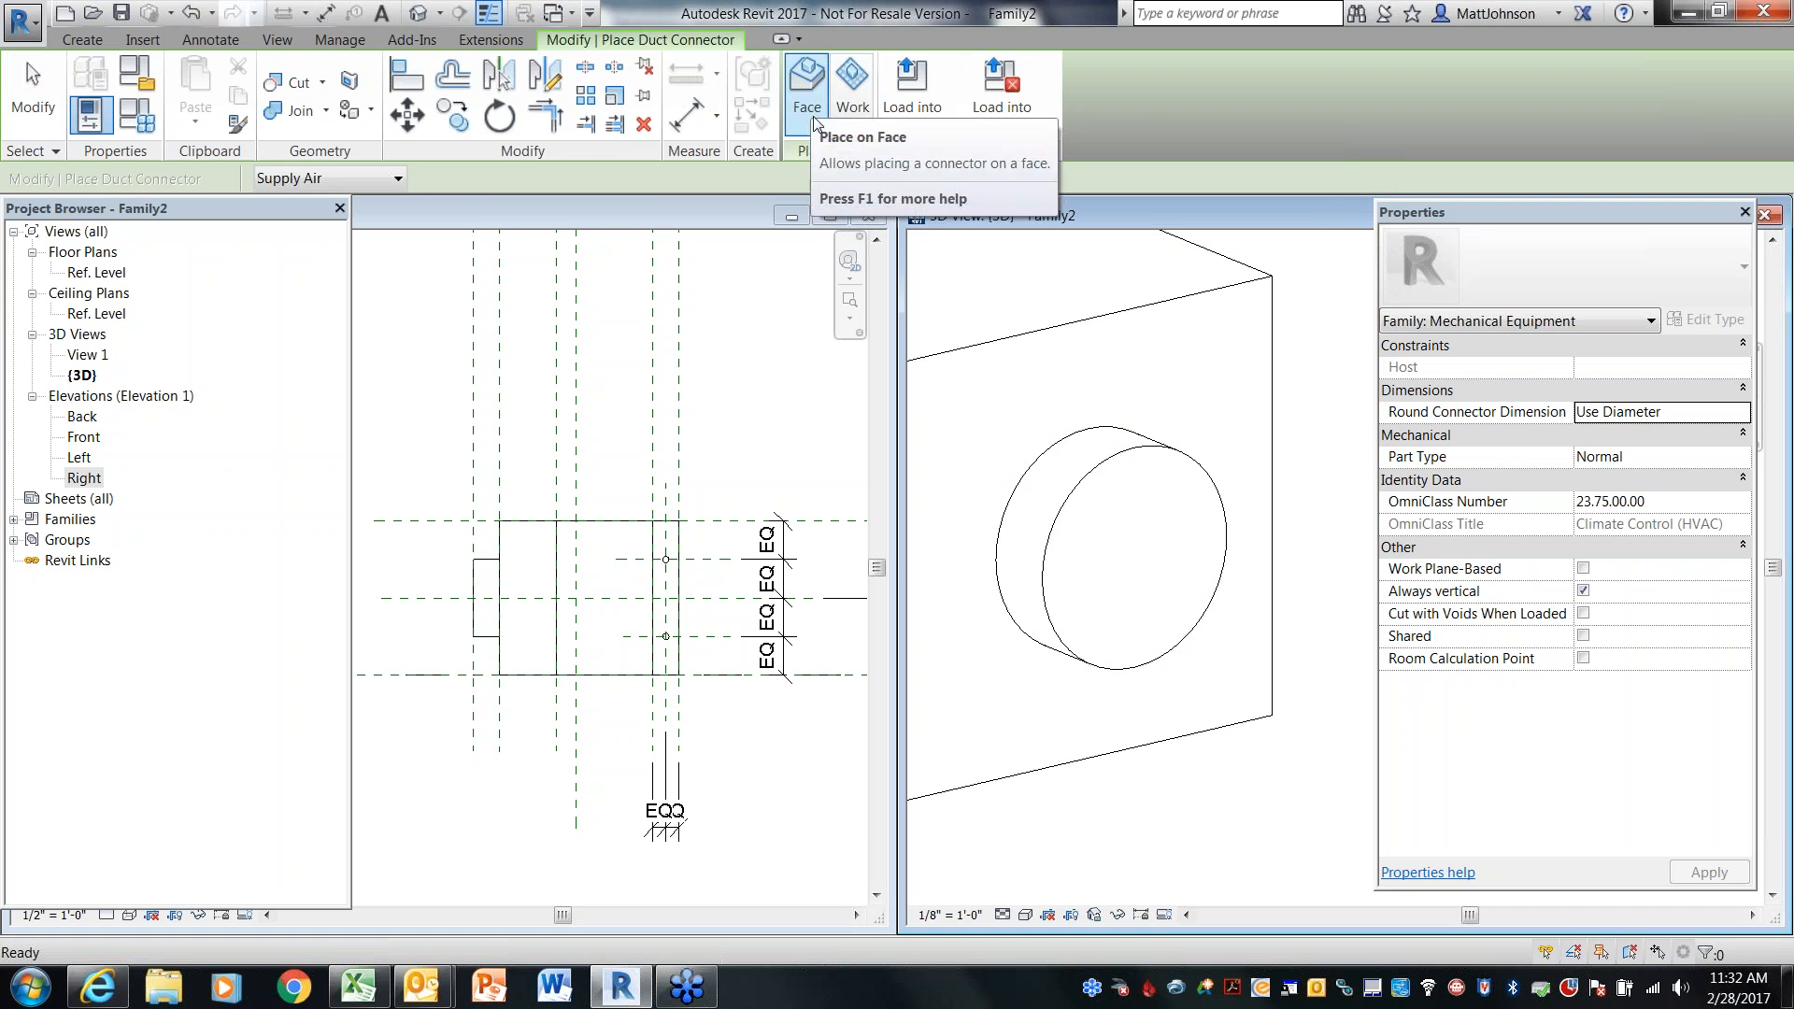
pyautogui.click(1208, 606)
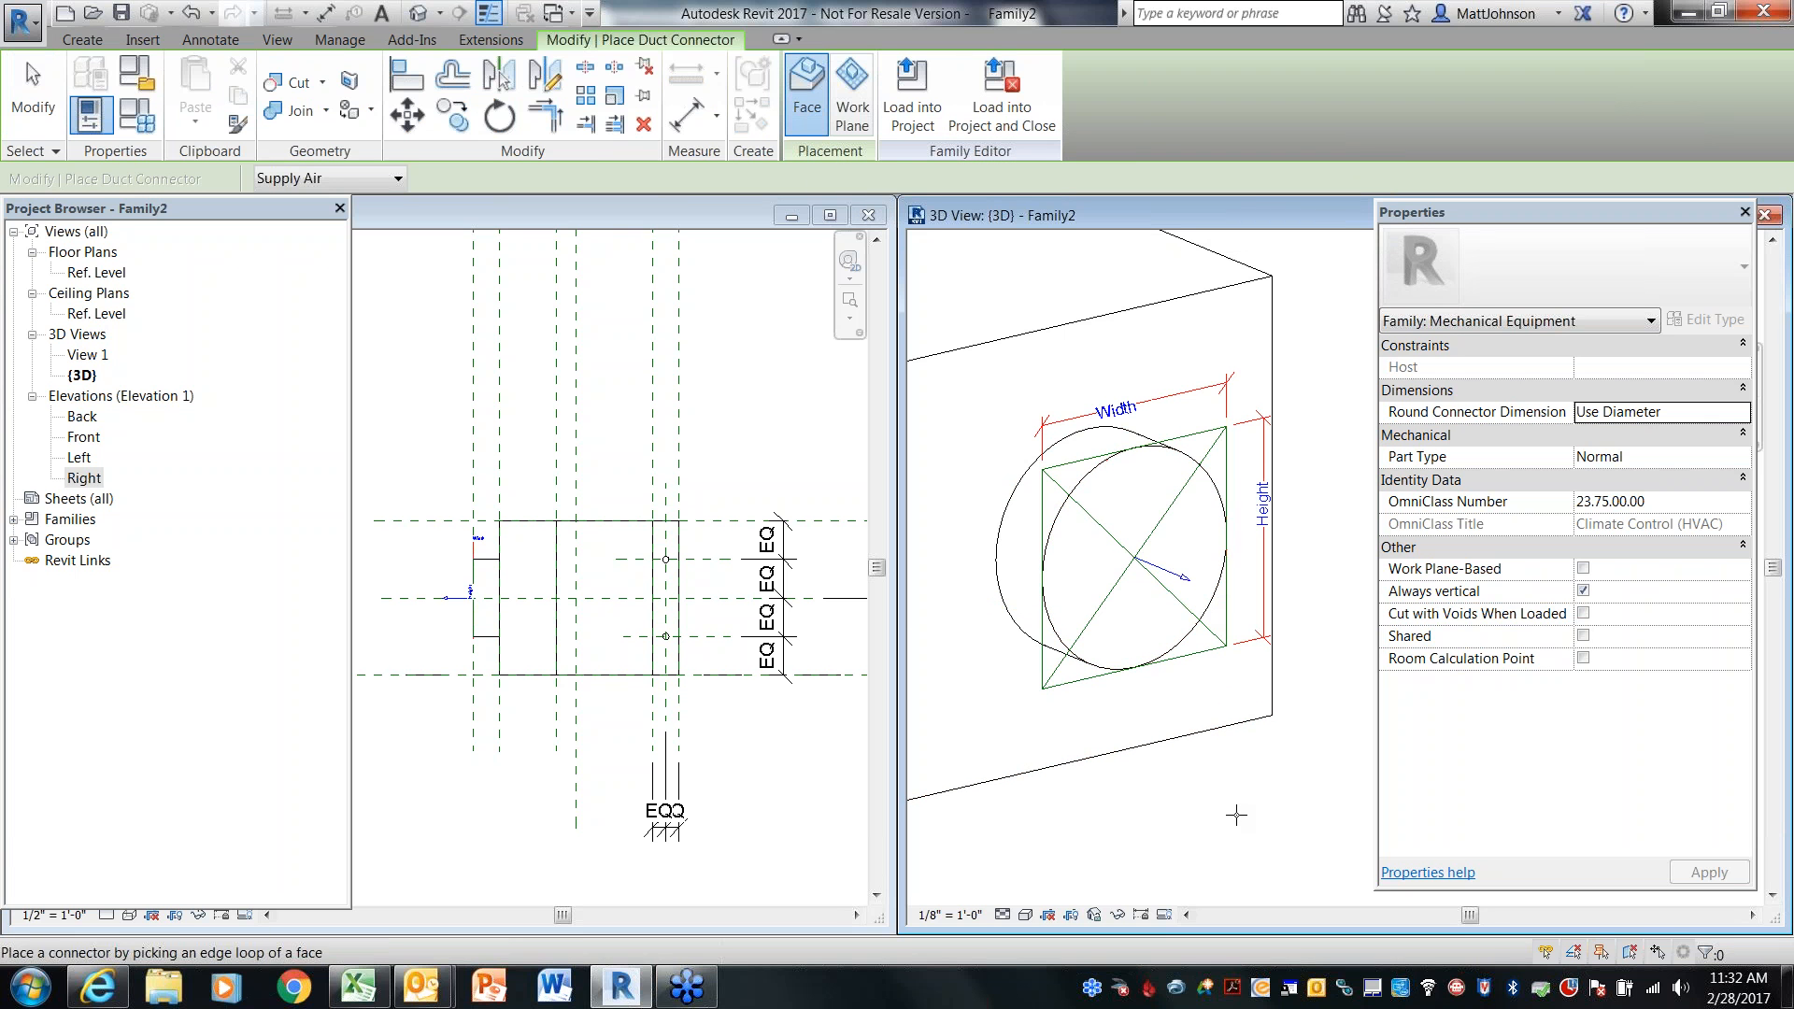
pyautogui.moveTo(1084, 799)
pyautogui.keyDown('shift'); pyautogui.mouseDown(button='middle')
pyautogui.moveTo(1163, 838)
pyautogui.moveTo(1300, 824)
pyautogui.moveTo(1074, 808)
pyautogui.mouseUp(button='middle'); pyautogui.keyUp('shift')
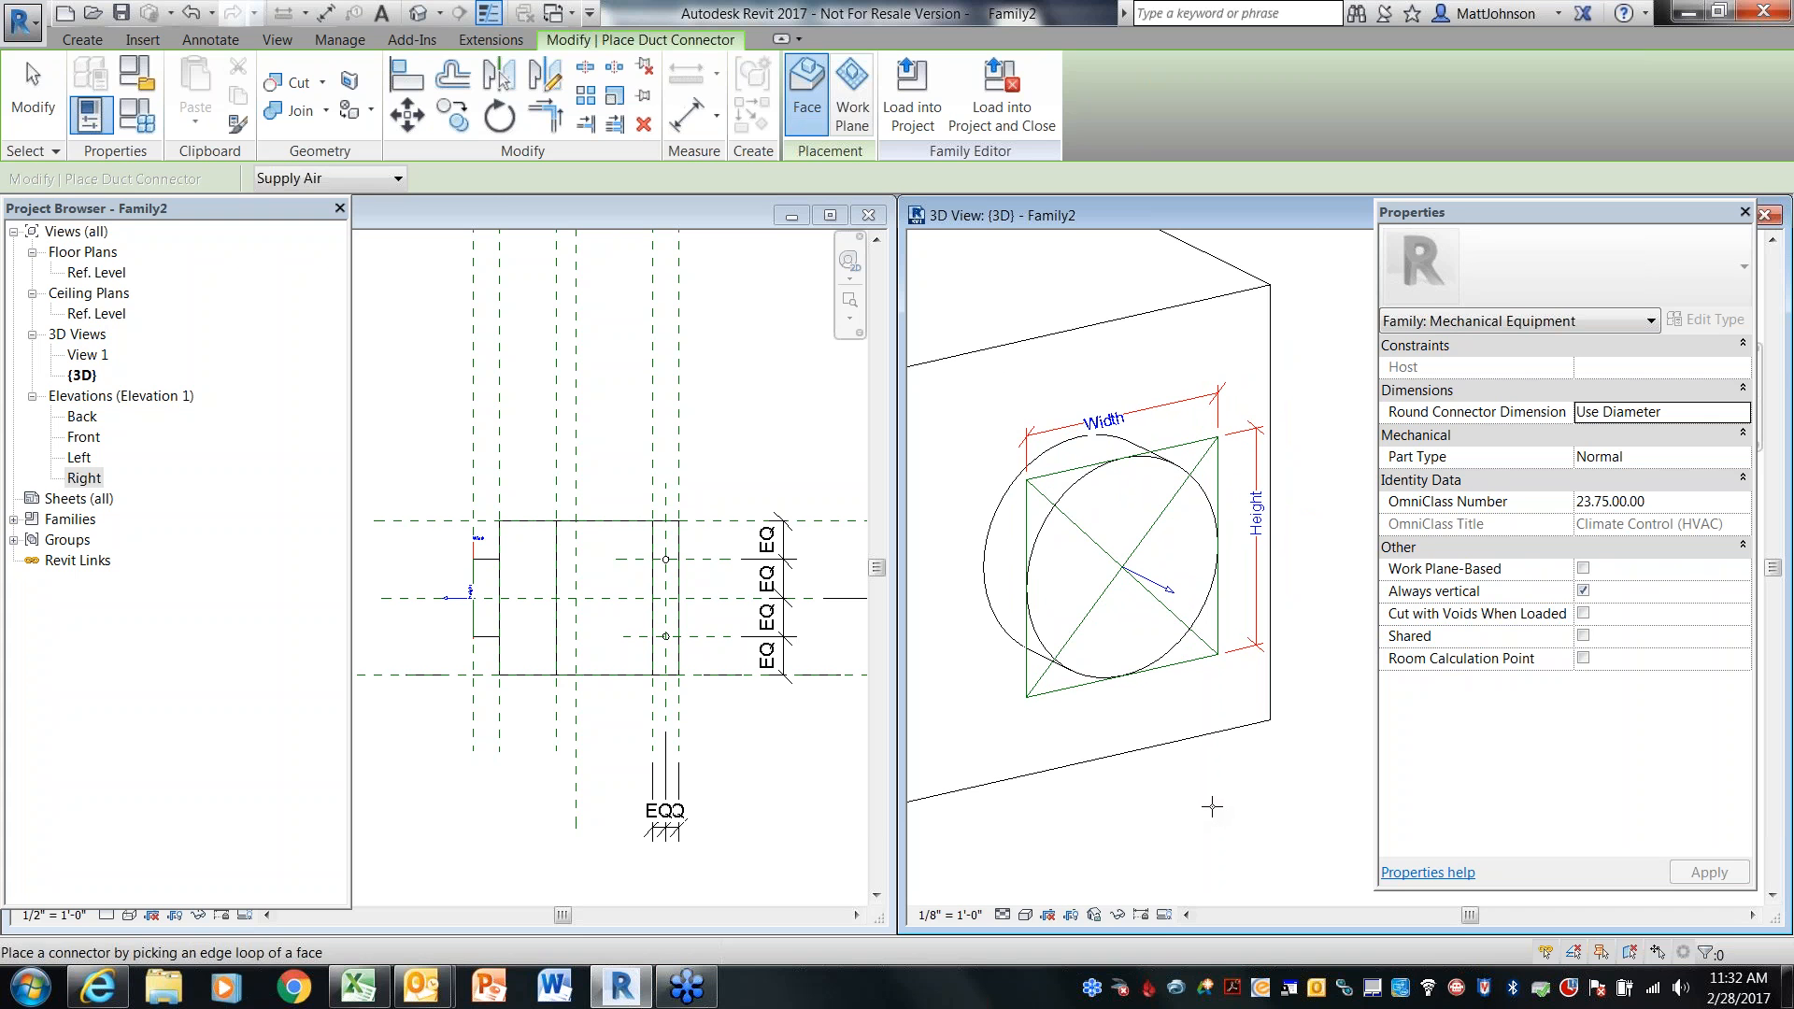
pyautogui.press('Escape')
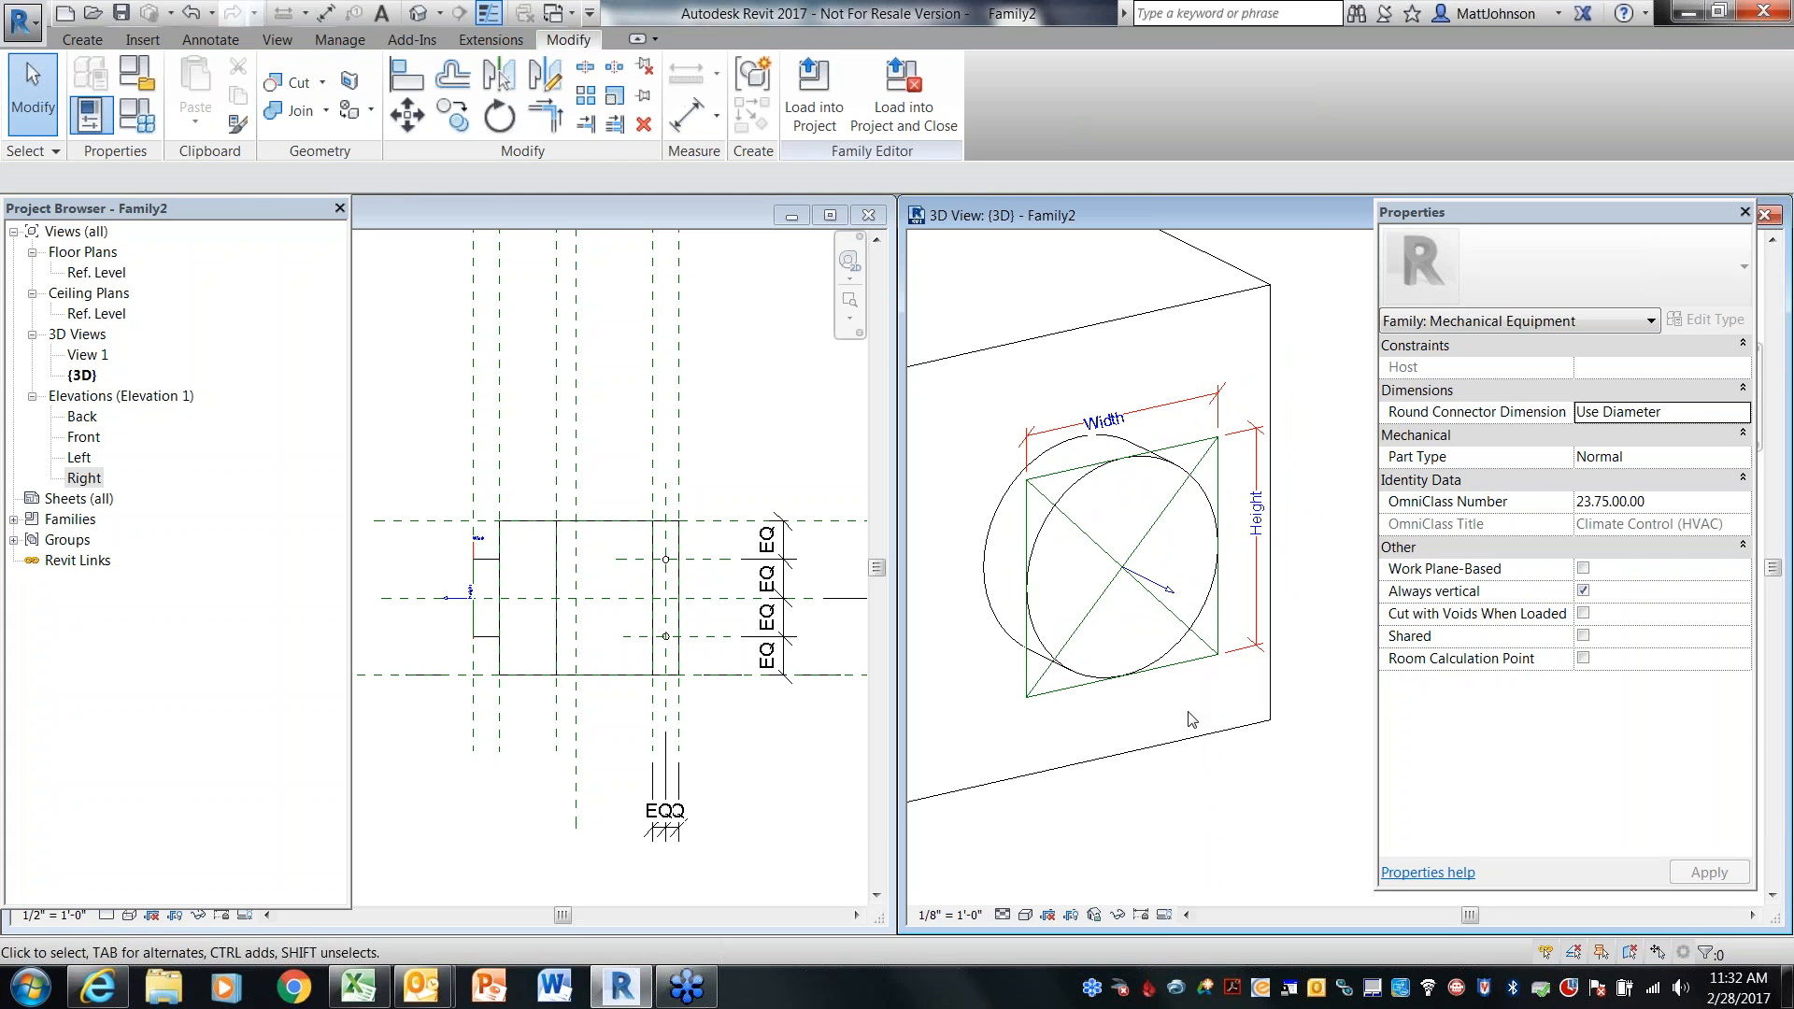
# Set the duct connector's shape to Round and its flow direction to In, and apply the changes
pyautogui.click(1210, 665)
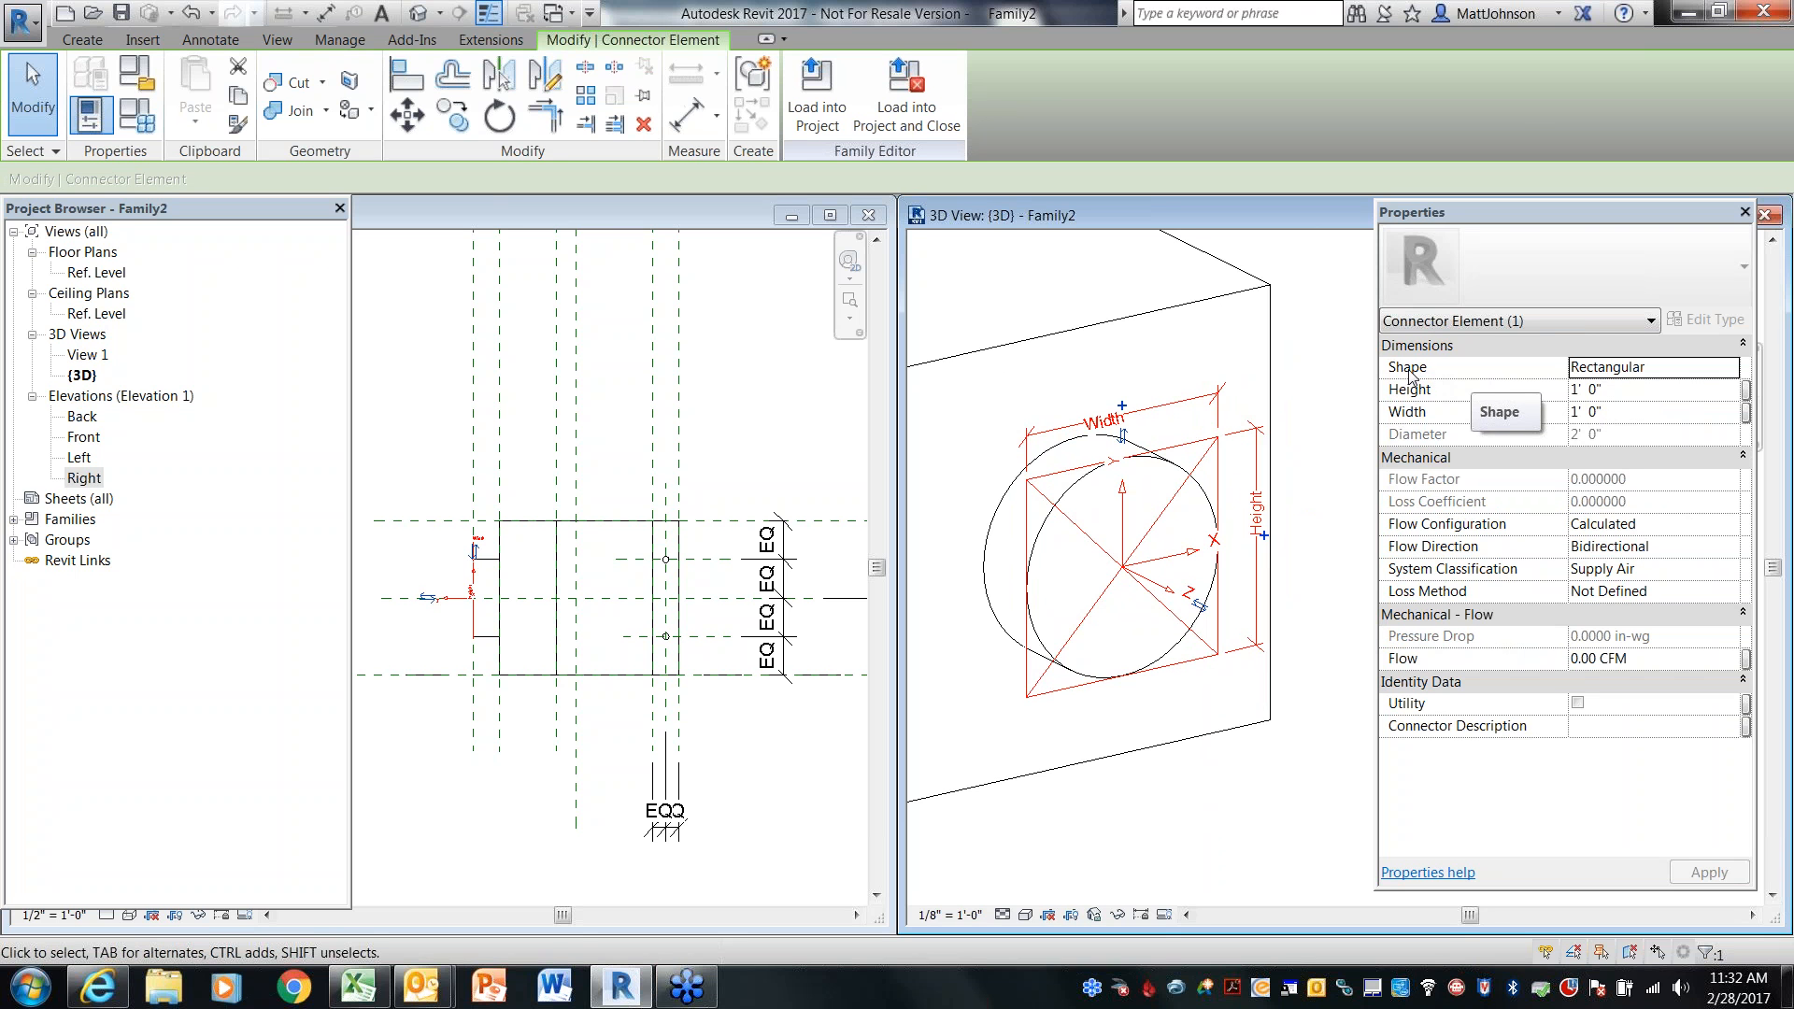
pyautogui.click(1733, 373)
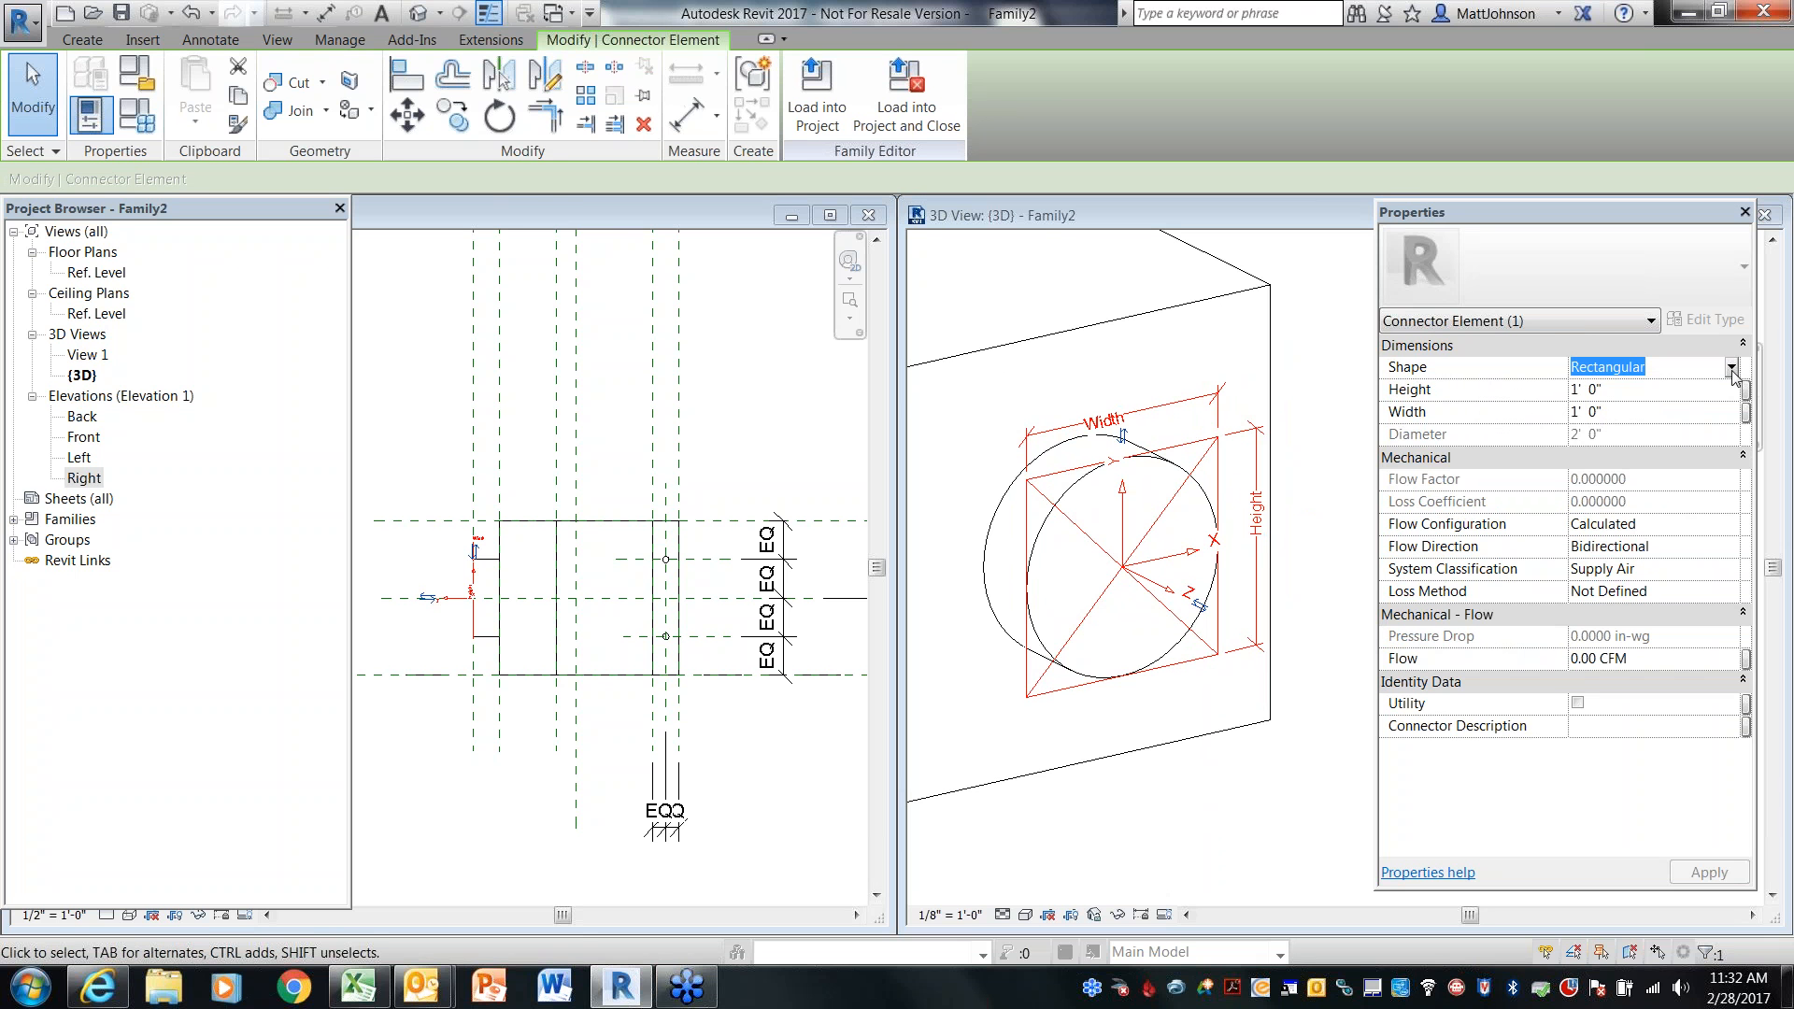
pyautogui.click(1732, 370)
pyautogui.click(1597, 391)
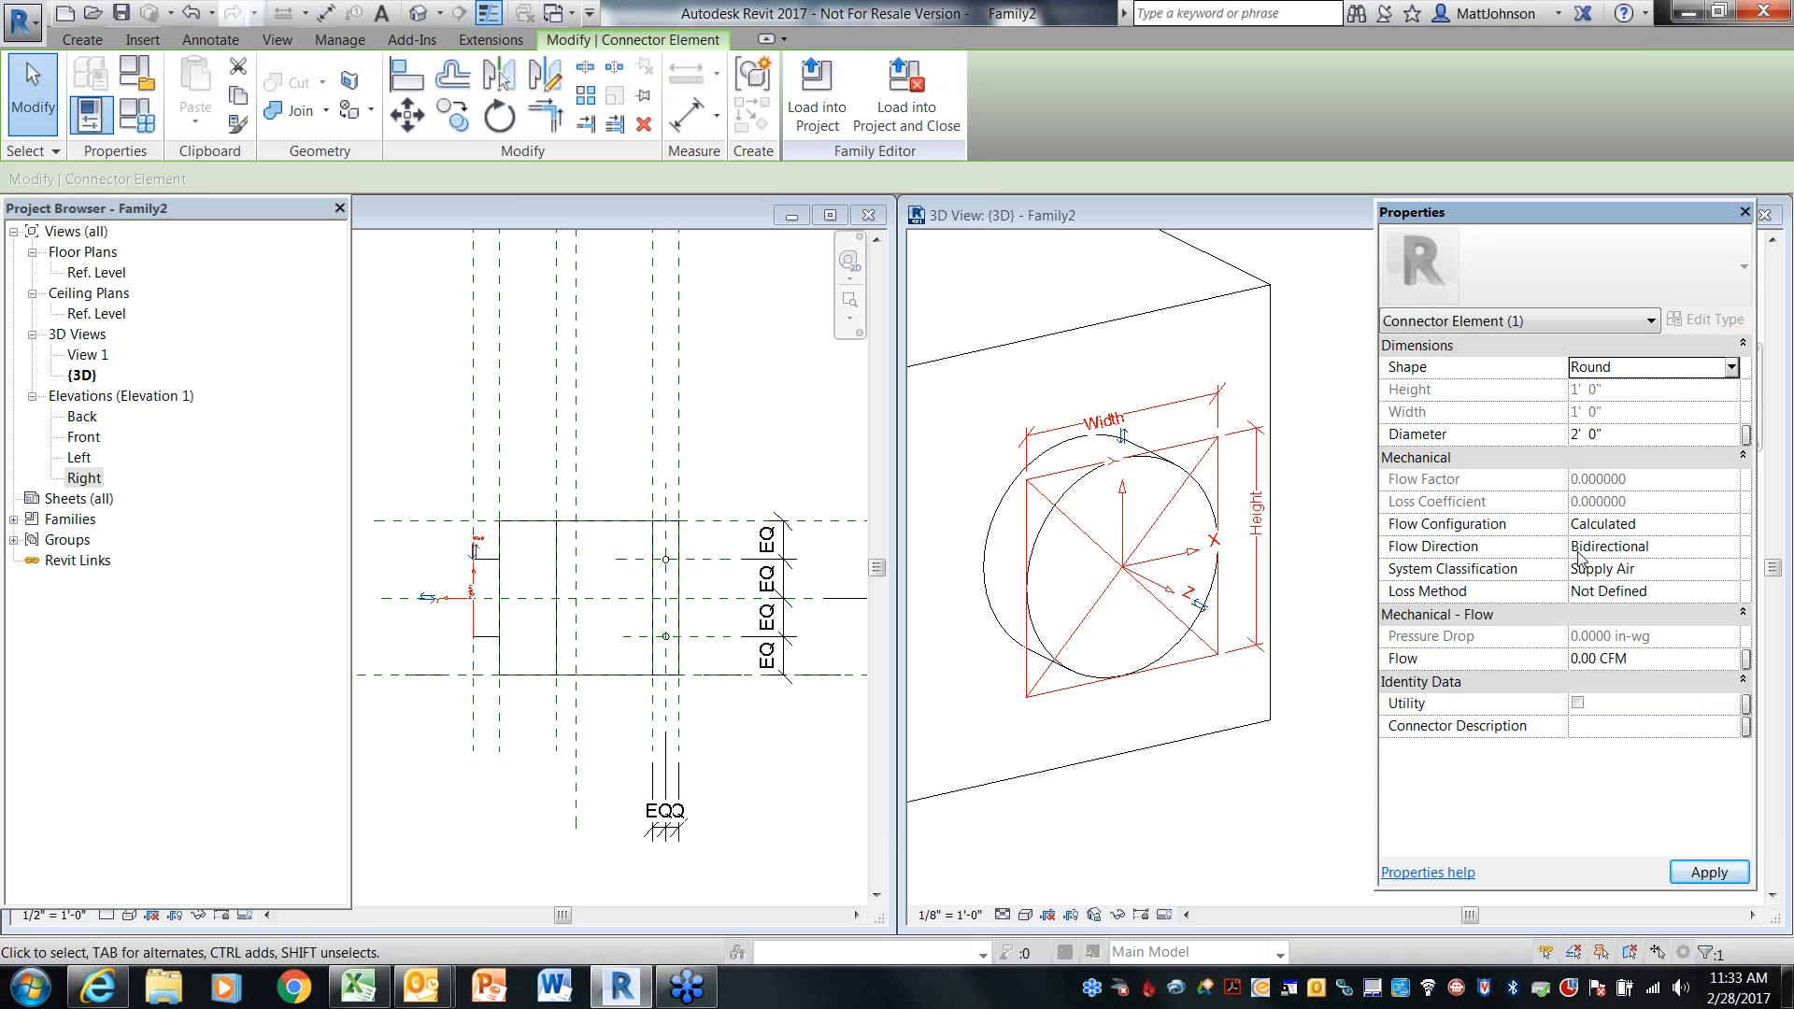
pyautogui.click(1731, 547)
pyautogui.click(1731, 547)
pyautogui.click(1578, 570)
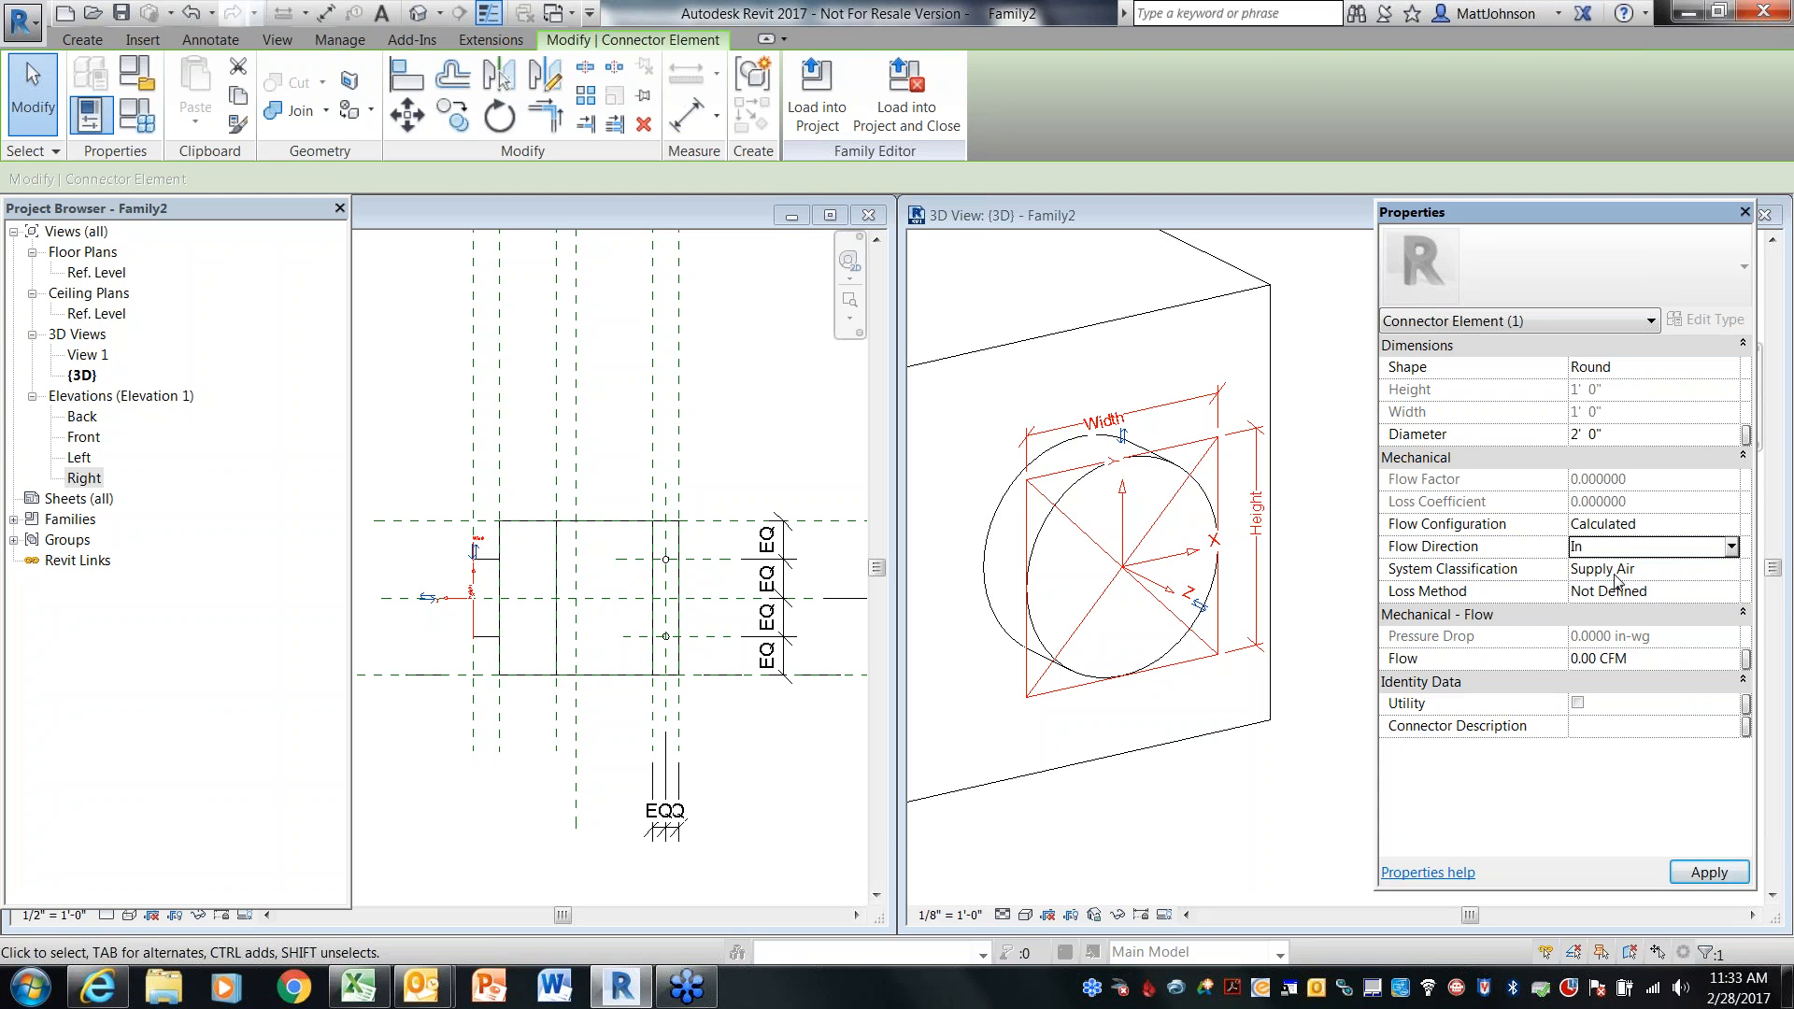
pyautogui.click(1689, 873)
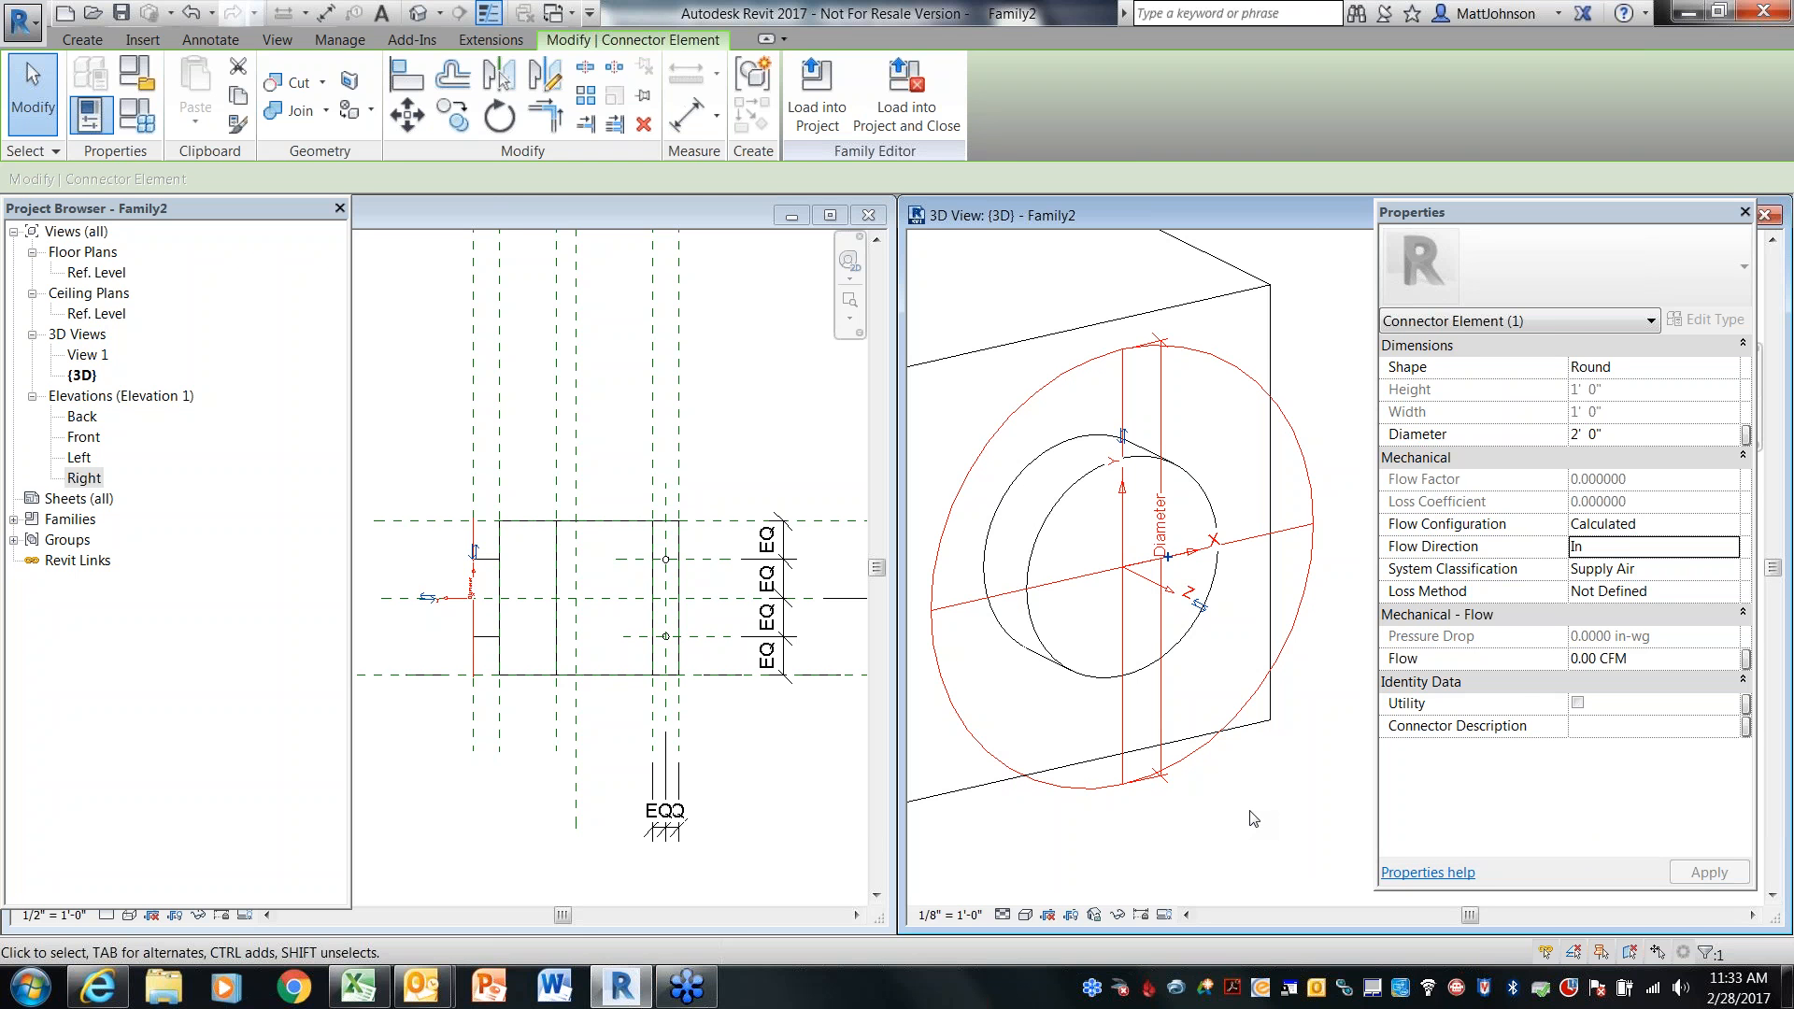
pyautogui.click(1269, 805)
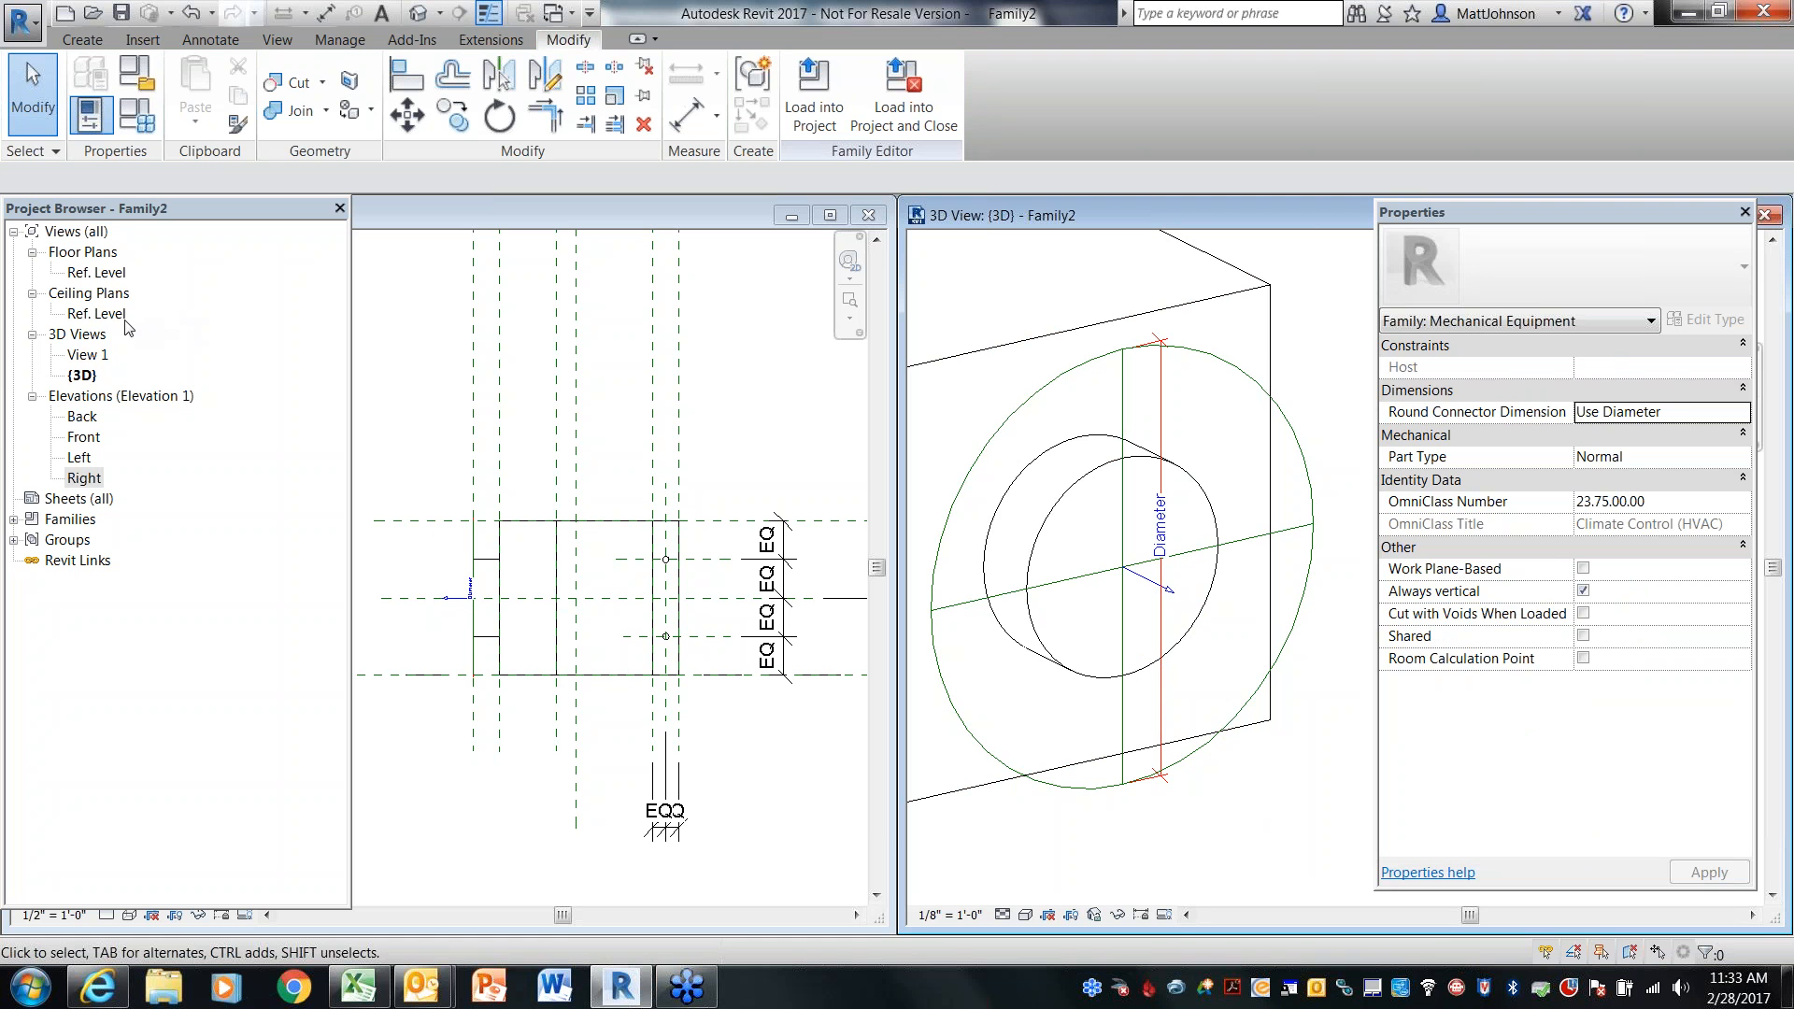
# Open the Left elevation and add a diameter dimension to the duct stub's circle
pyautogui.doubleClick(81, 456)
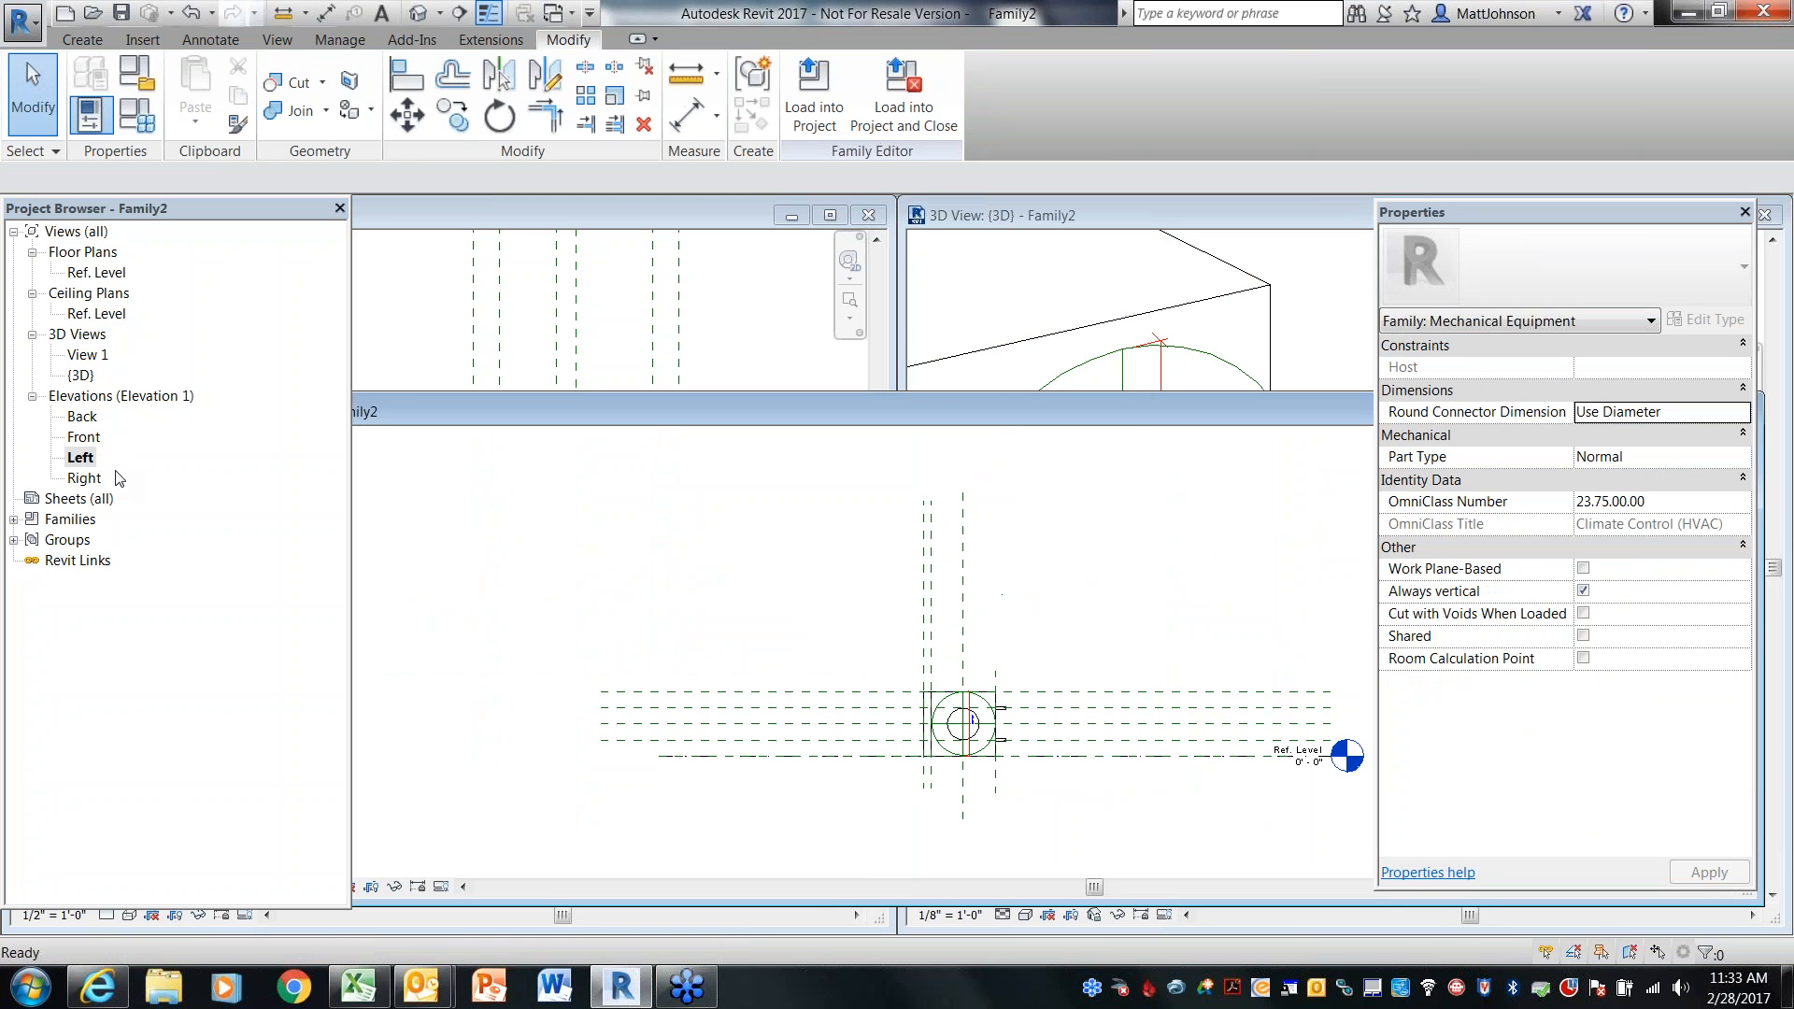
pyautogui.scroll(8, 1027, 747)
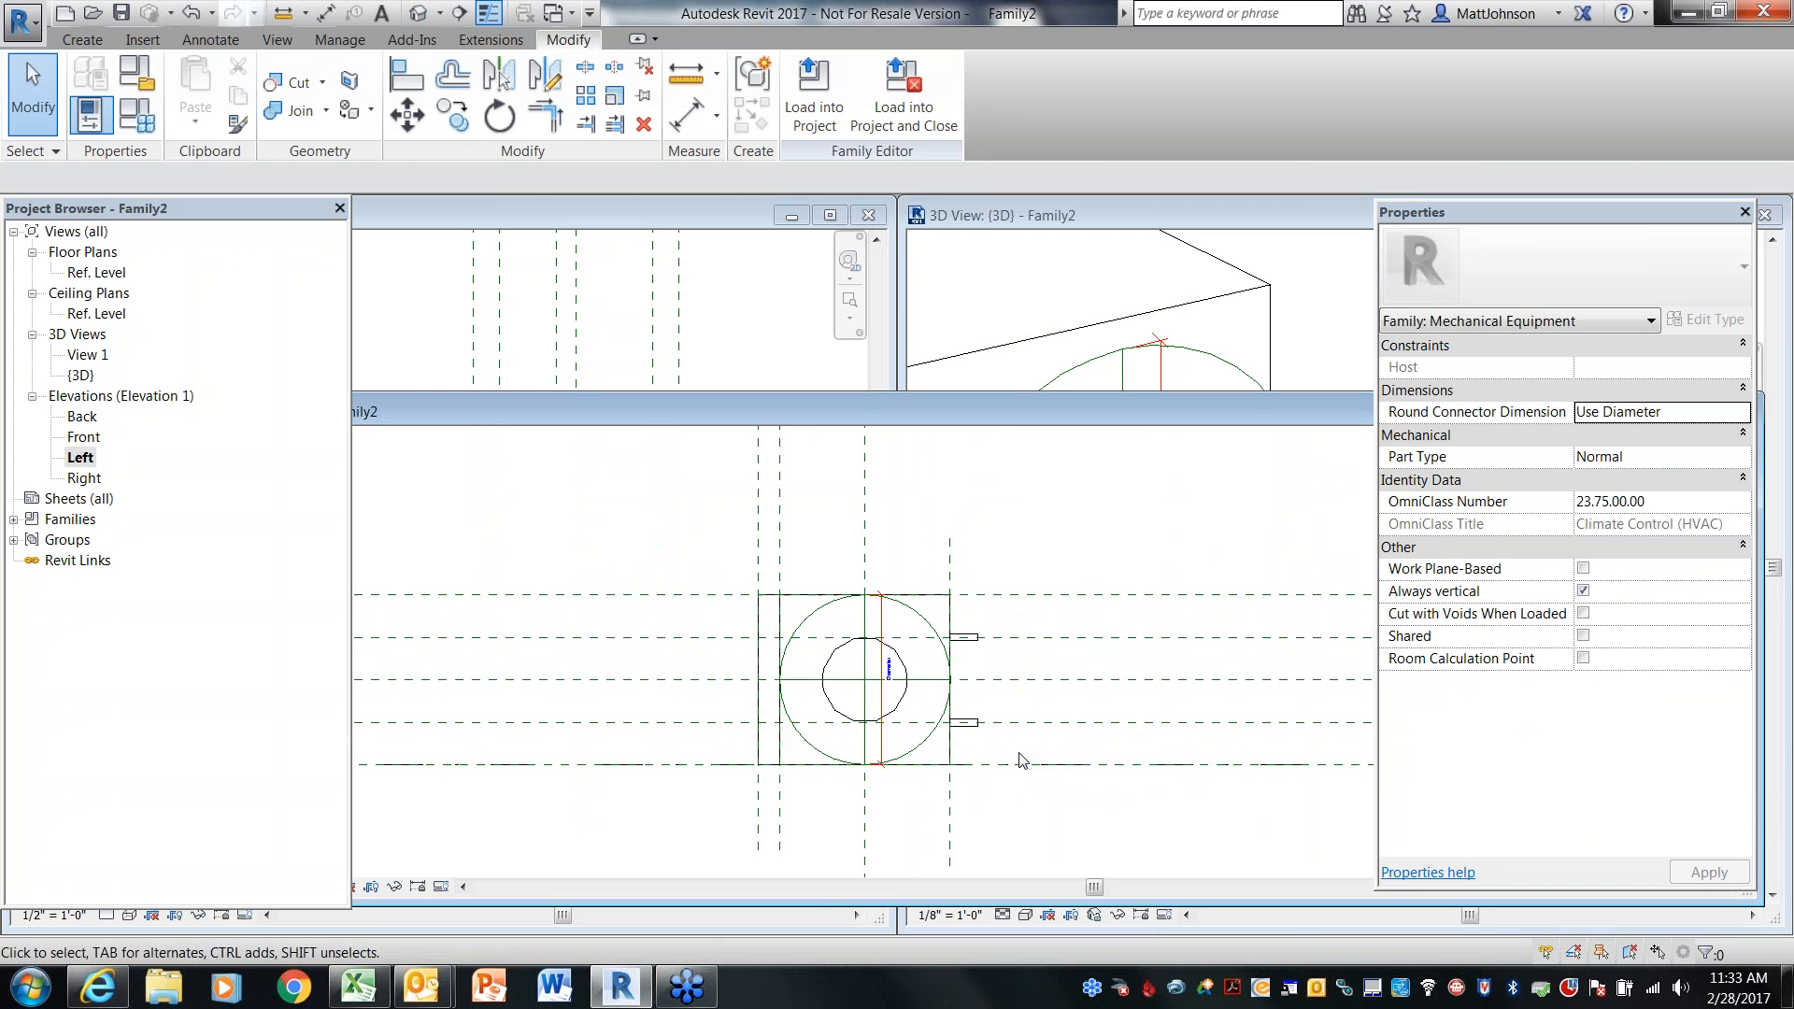
pyautogui.scroll(1, 916, 730)
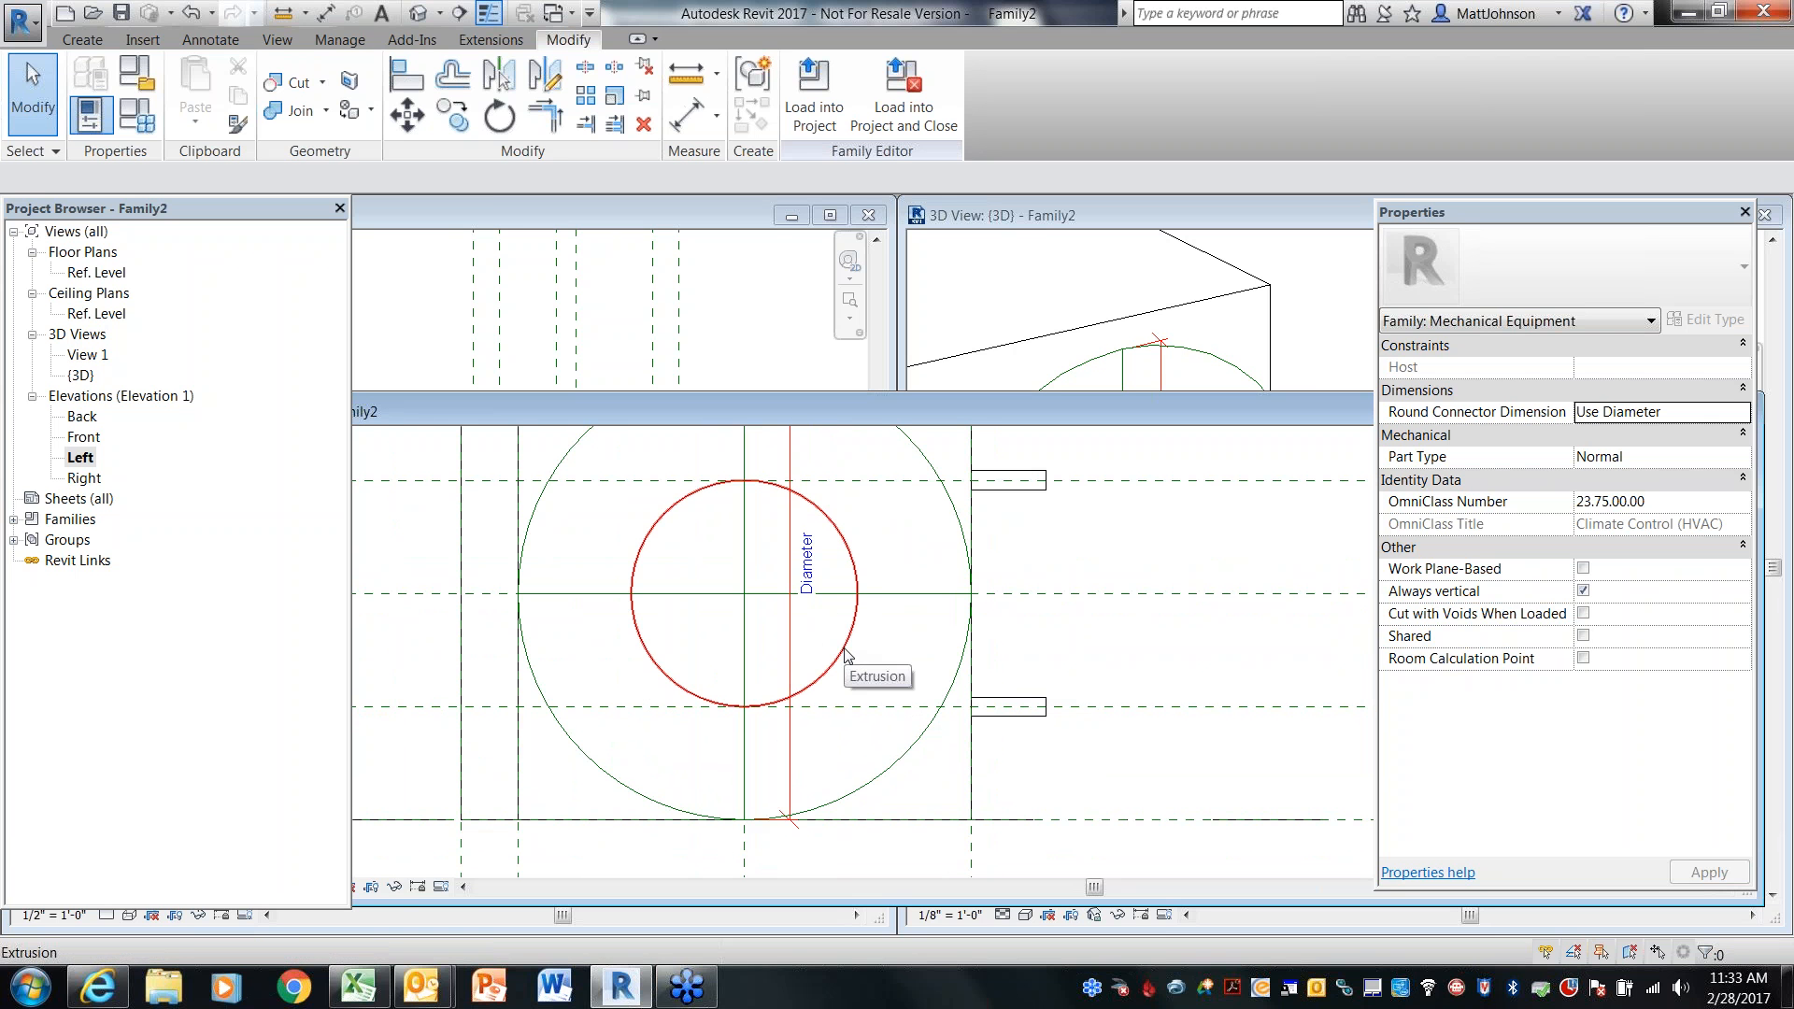
pyautogui.press('d')
pyautogui.press('i')
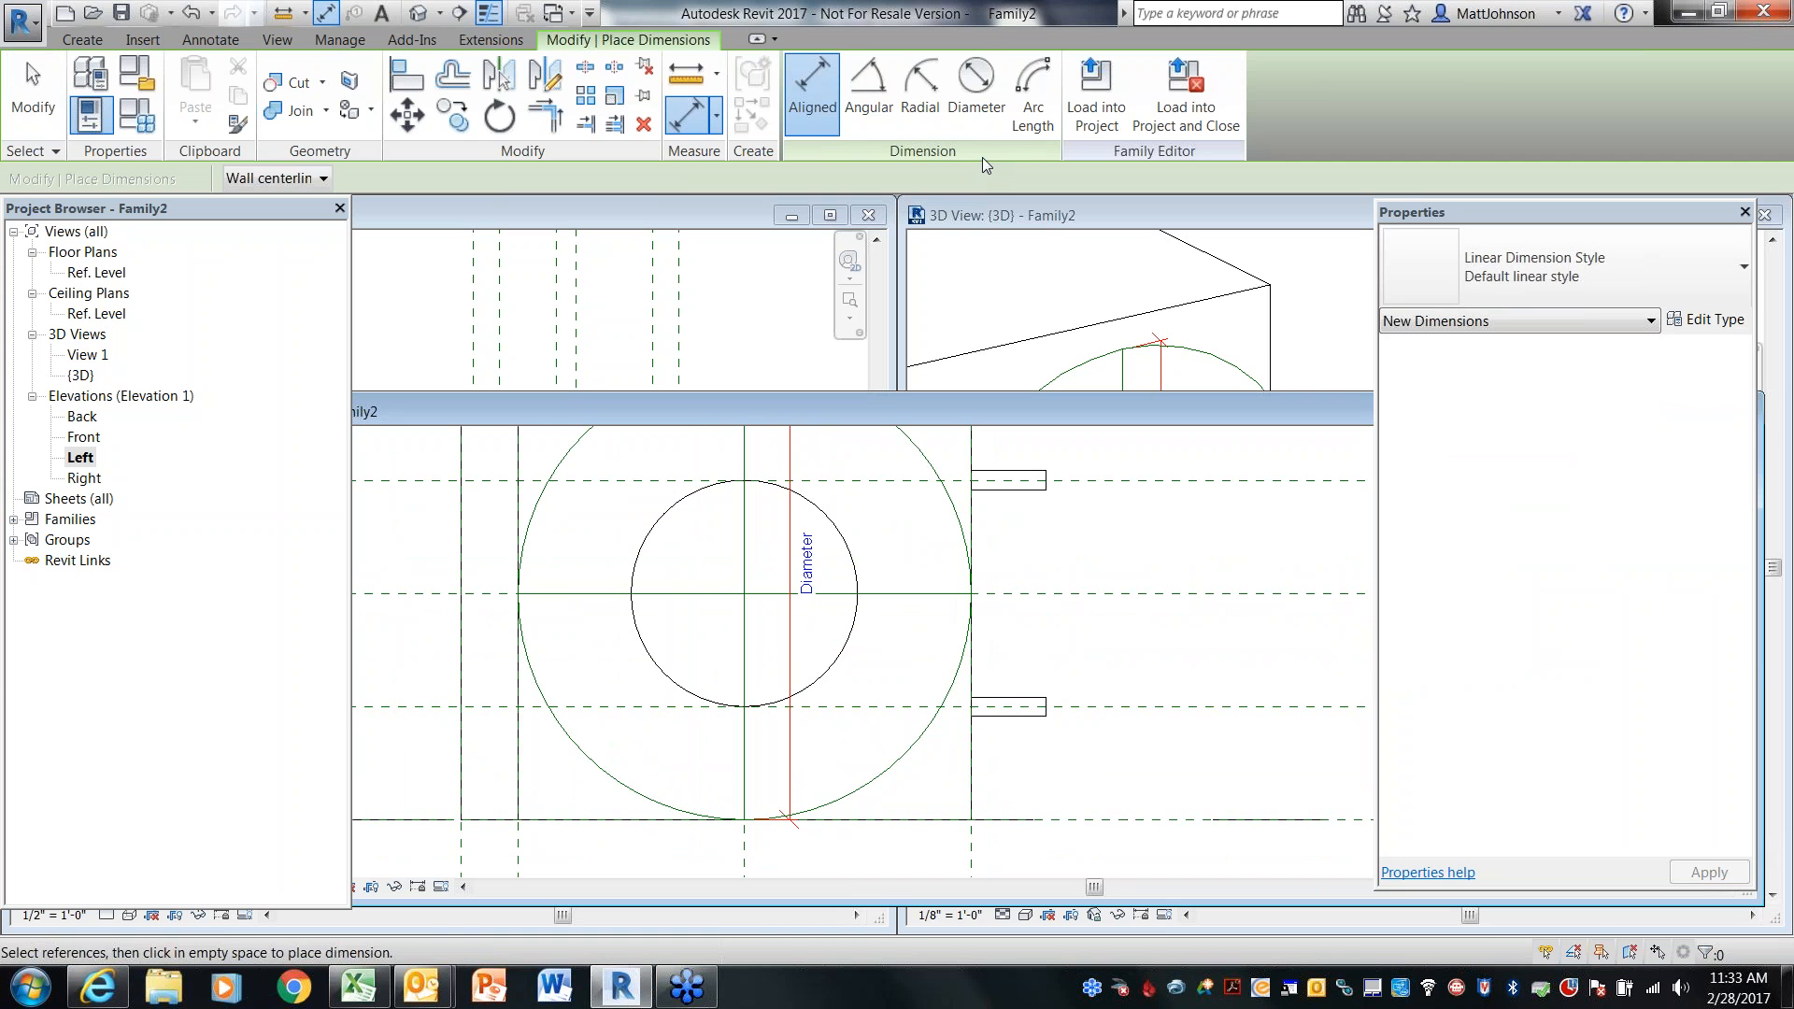
pyautogui.click(989, 118)
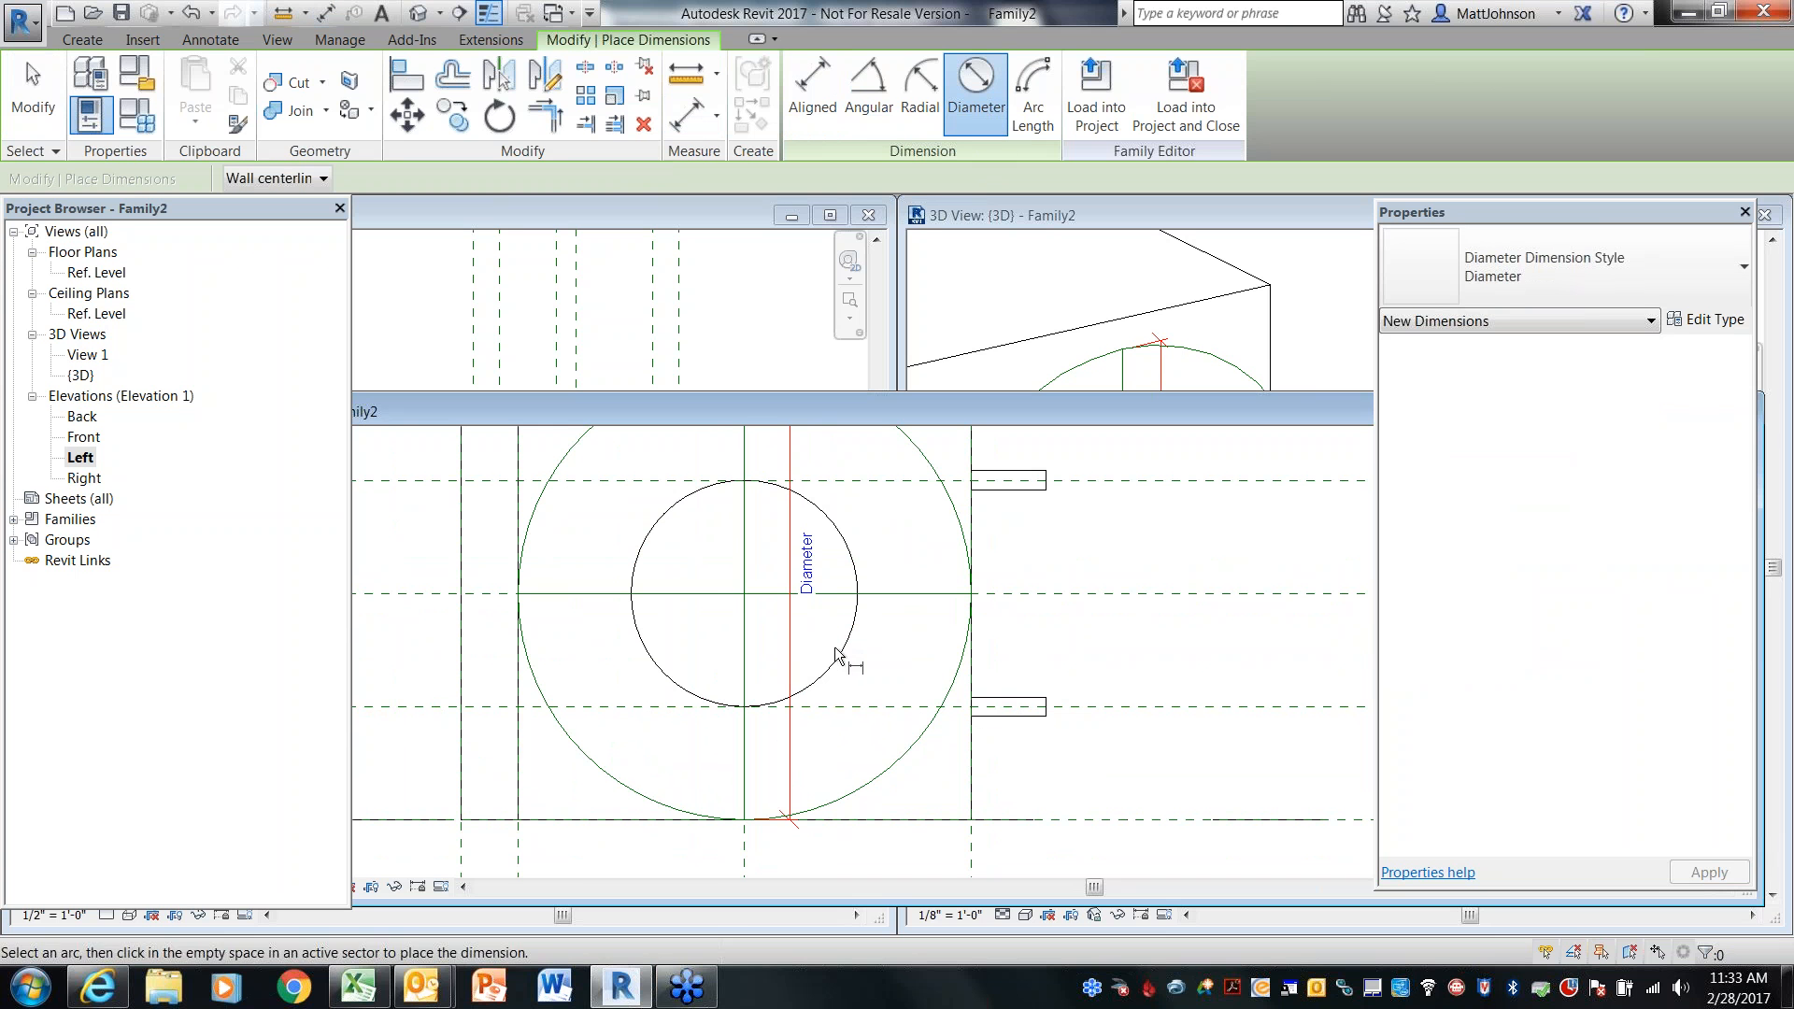
pyautogui.click(839, 649)
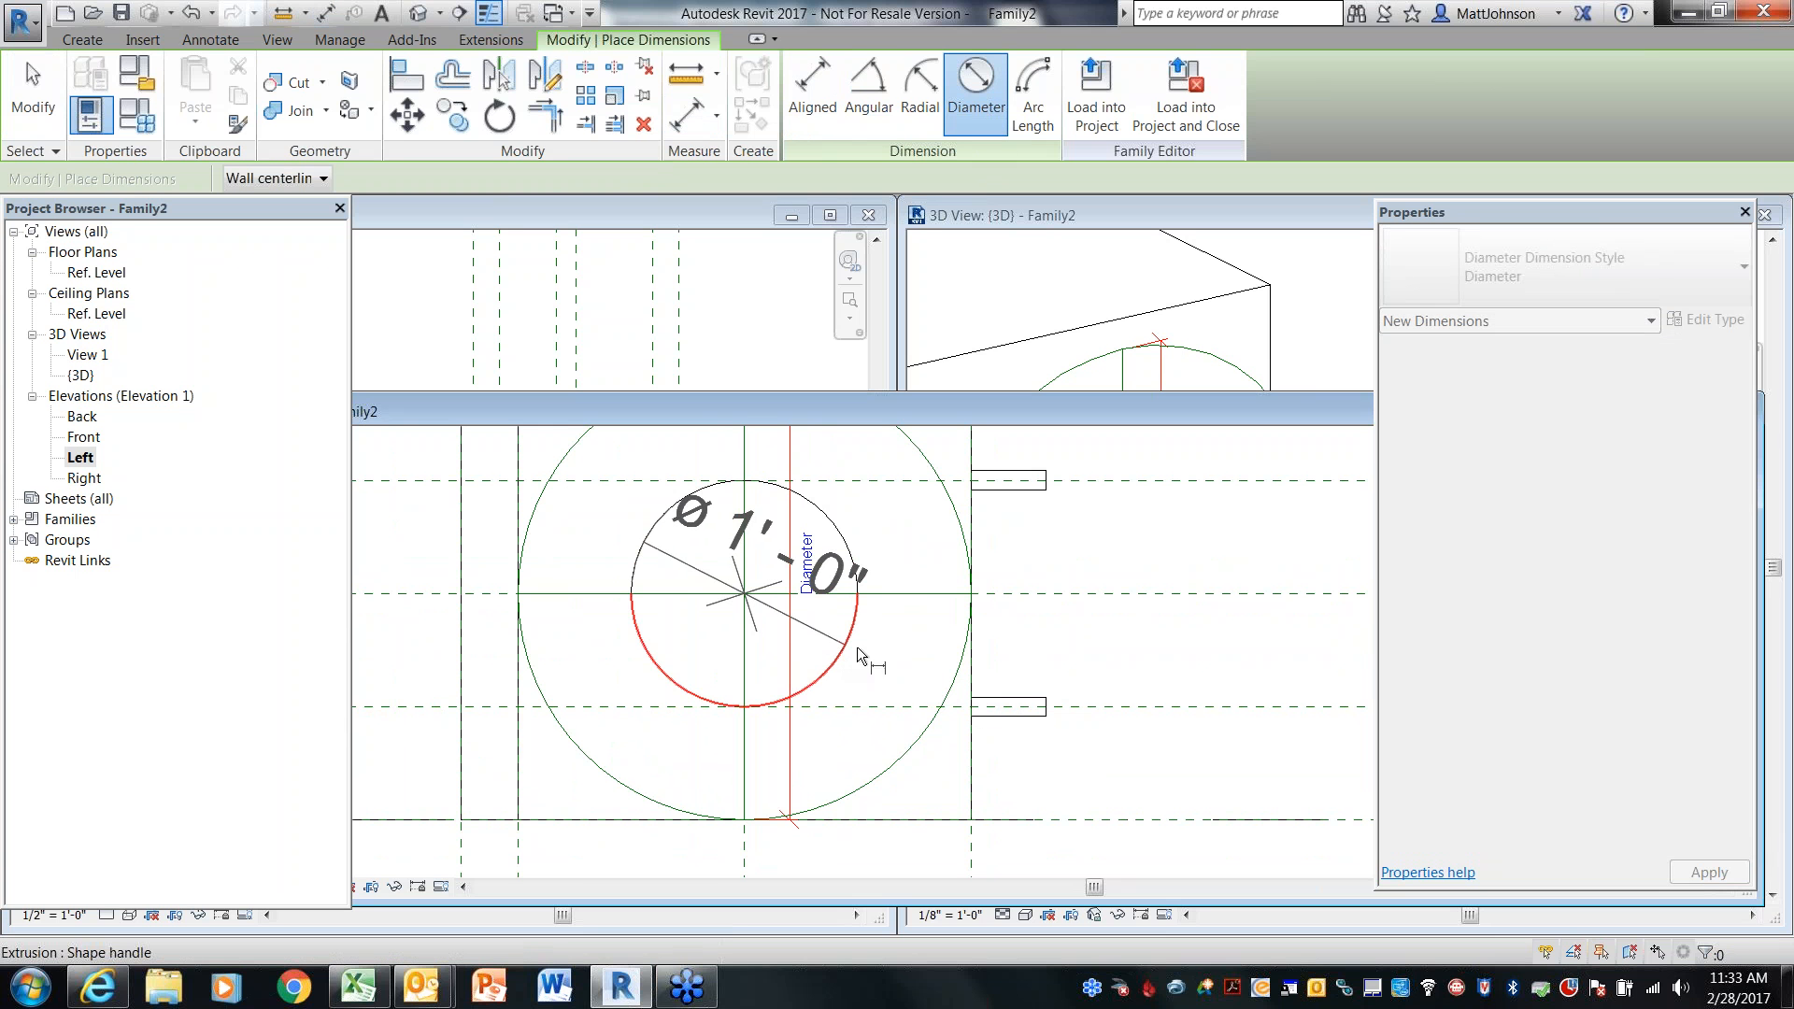
pyautogui.click(895, 675)
pyautogui.press('Escape')
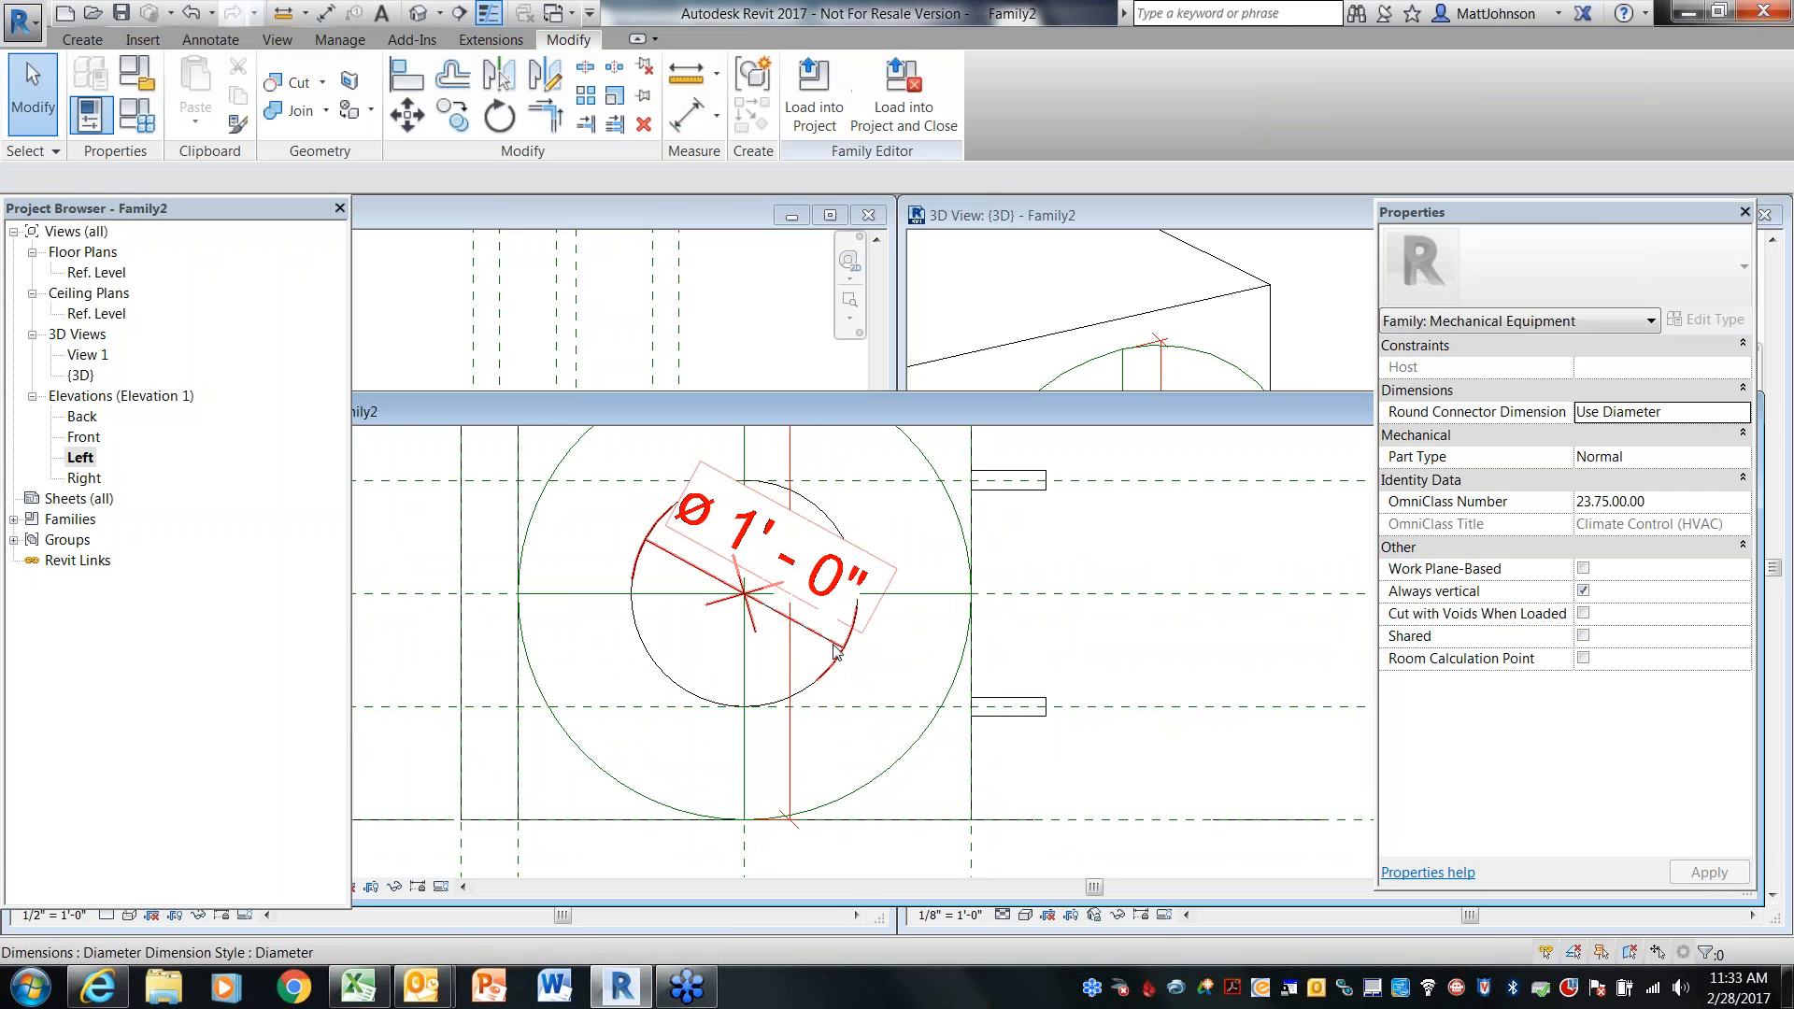
# Label the diameter dimension with a new type parameter named DuctDiameter
pyautogui.click(834, 651)
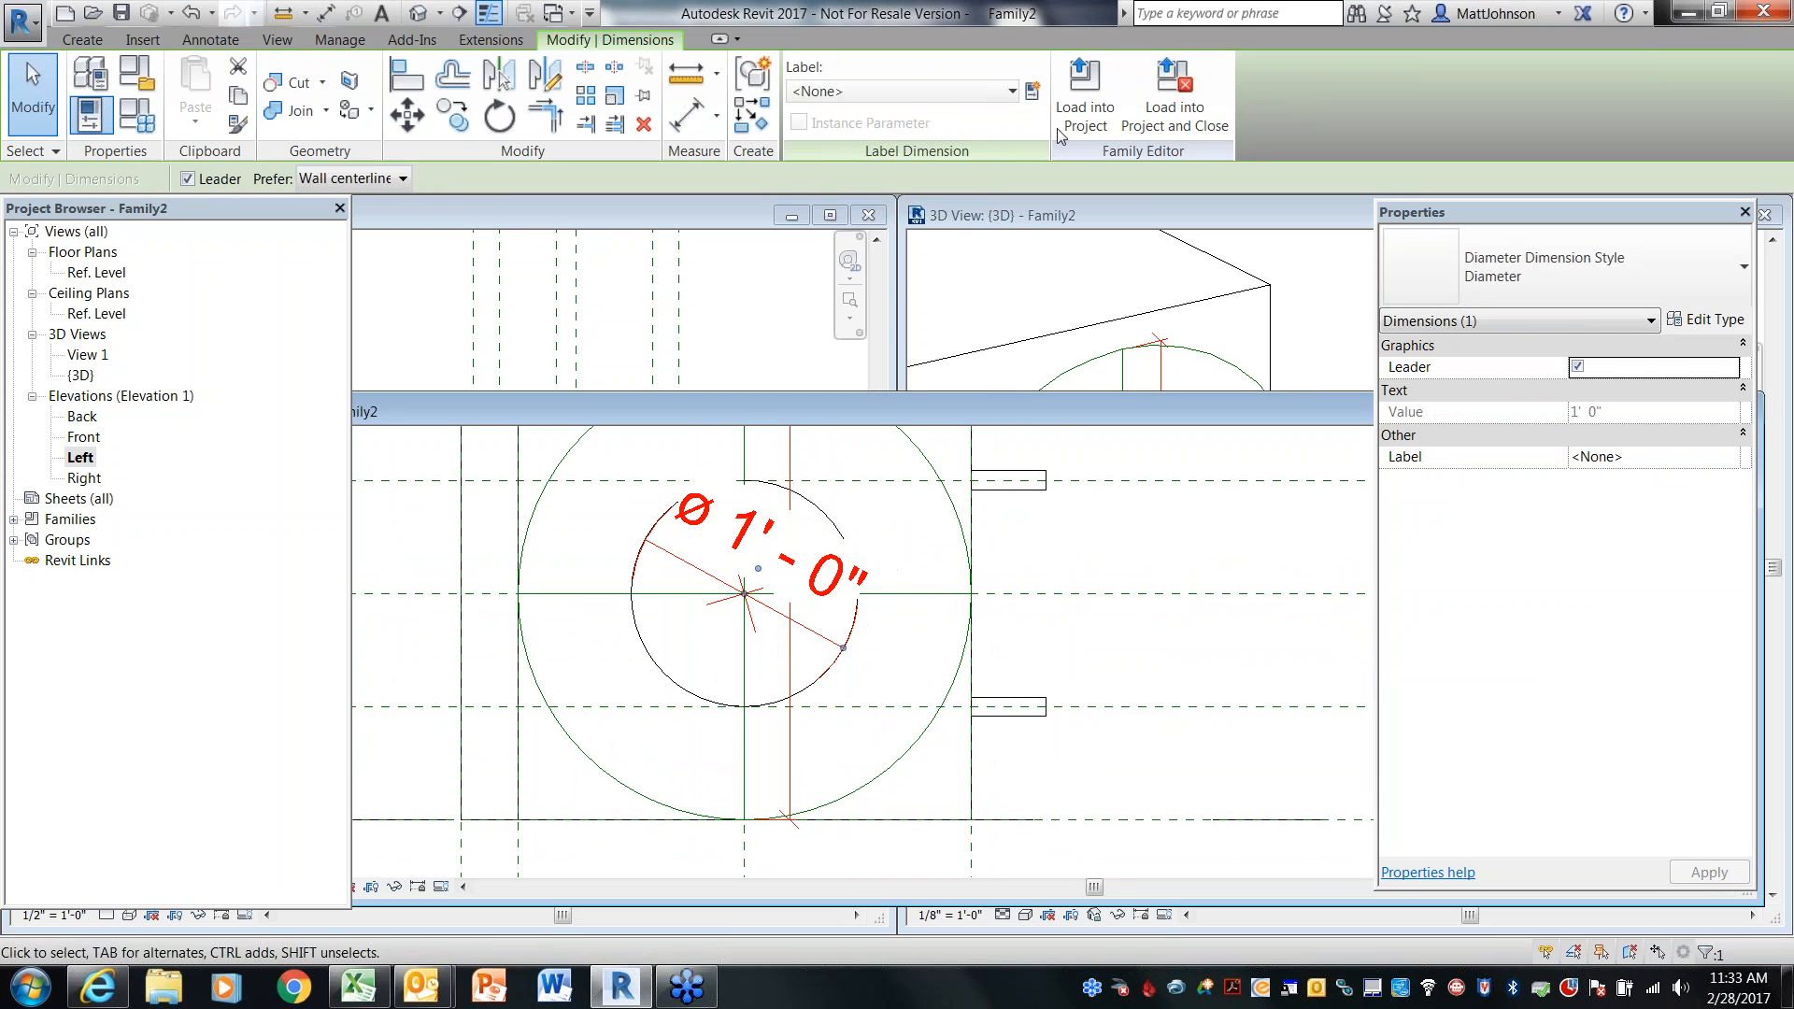
pyautogui.click(1038, 97)
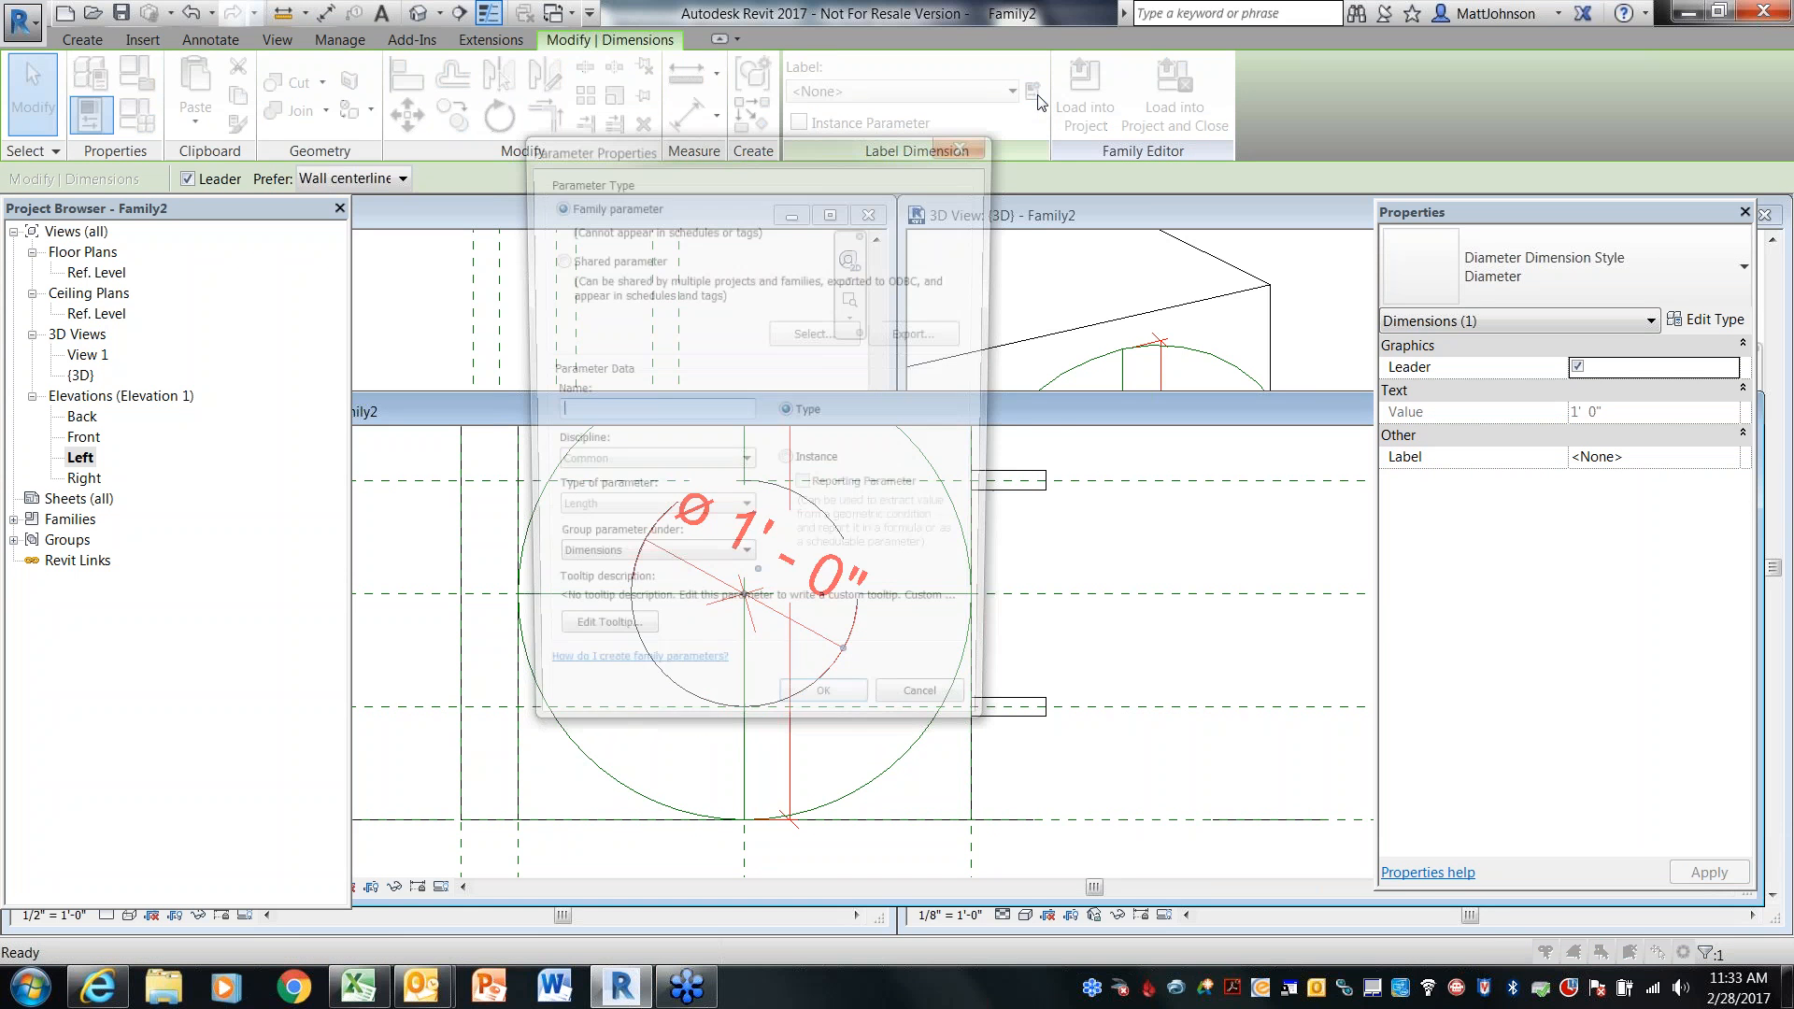
pyautogui.write('DuctDiameter')
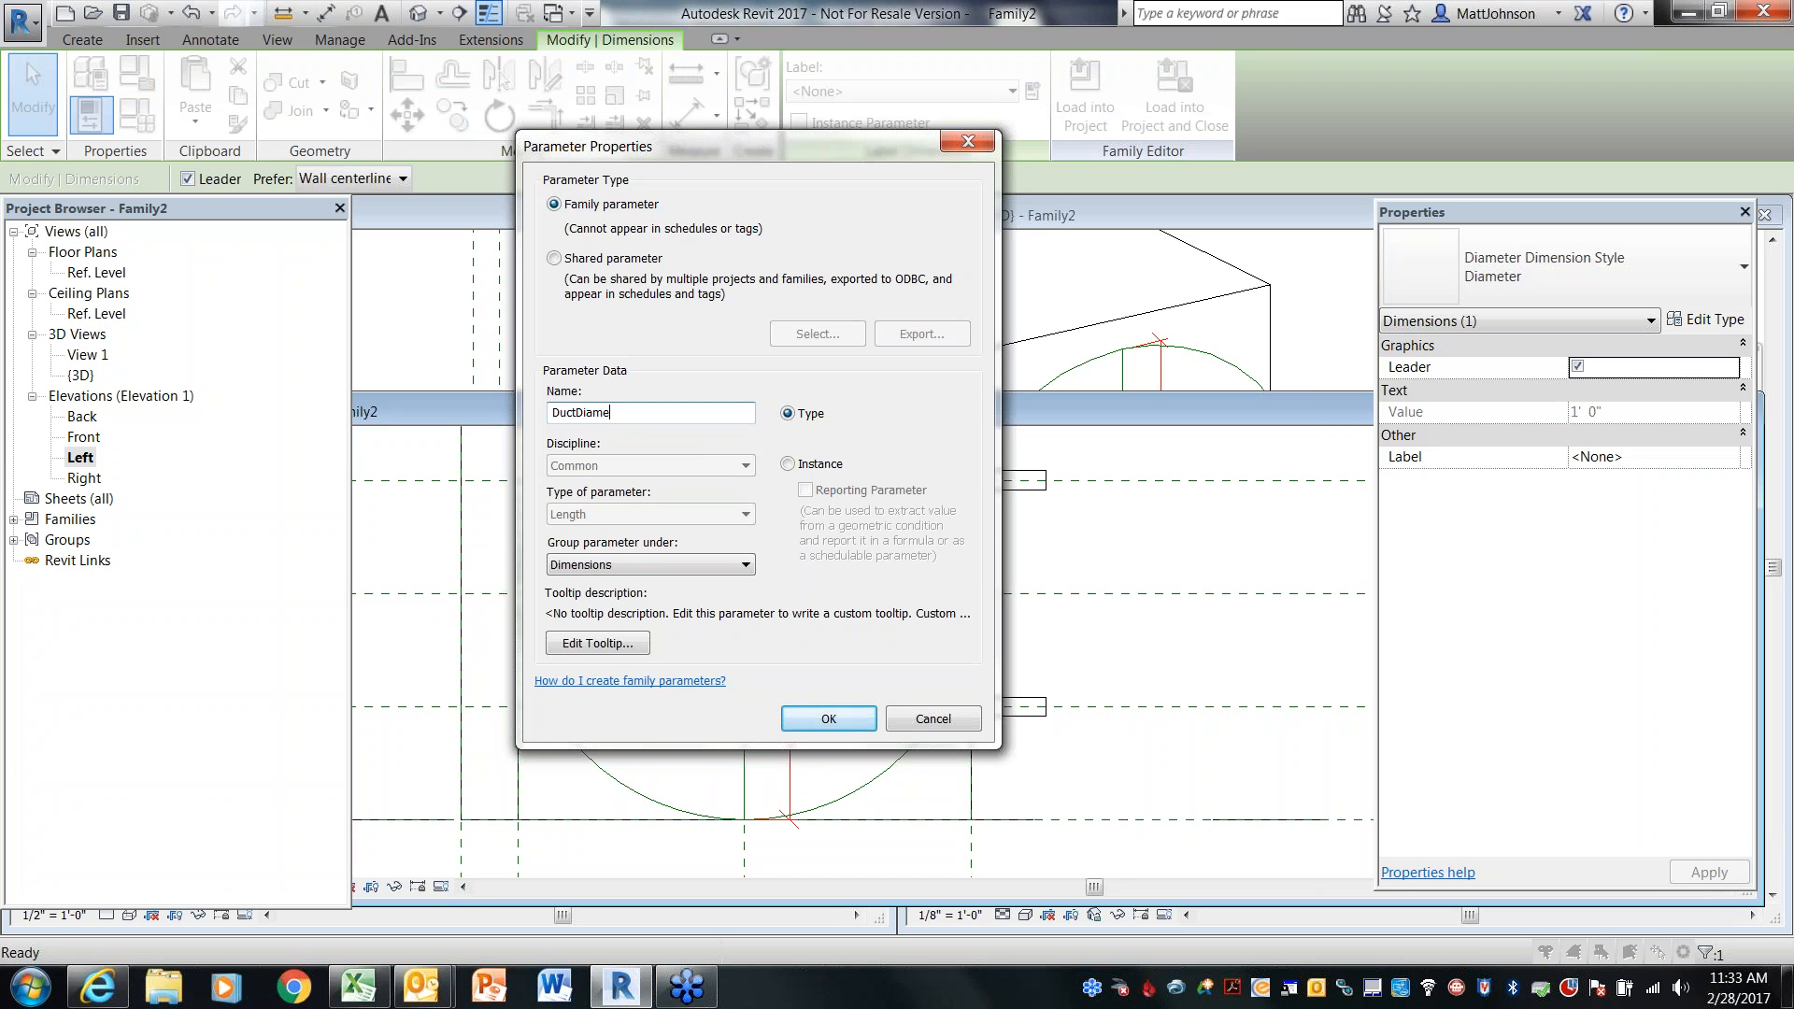
pyautogui.click(856, 721)
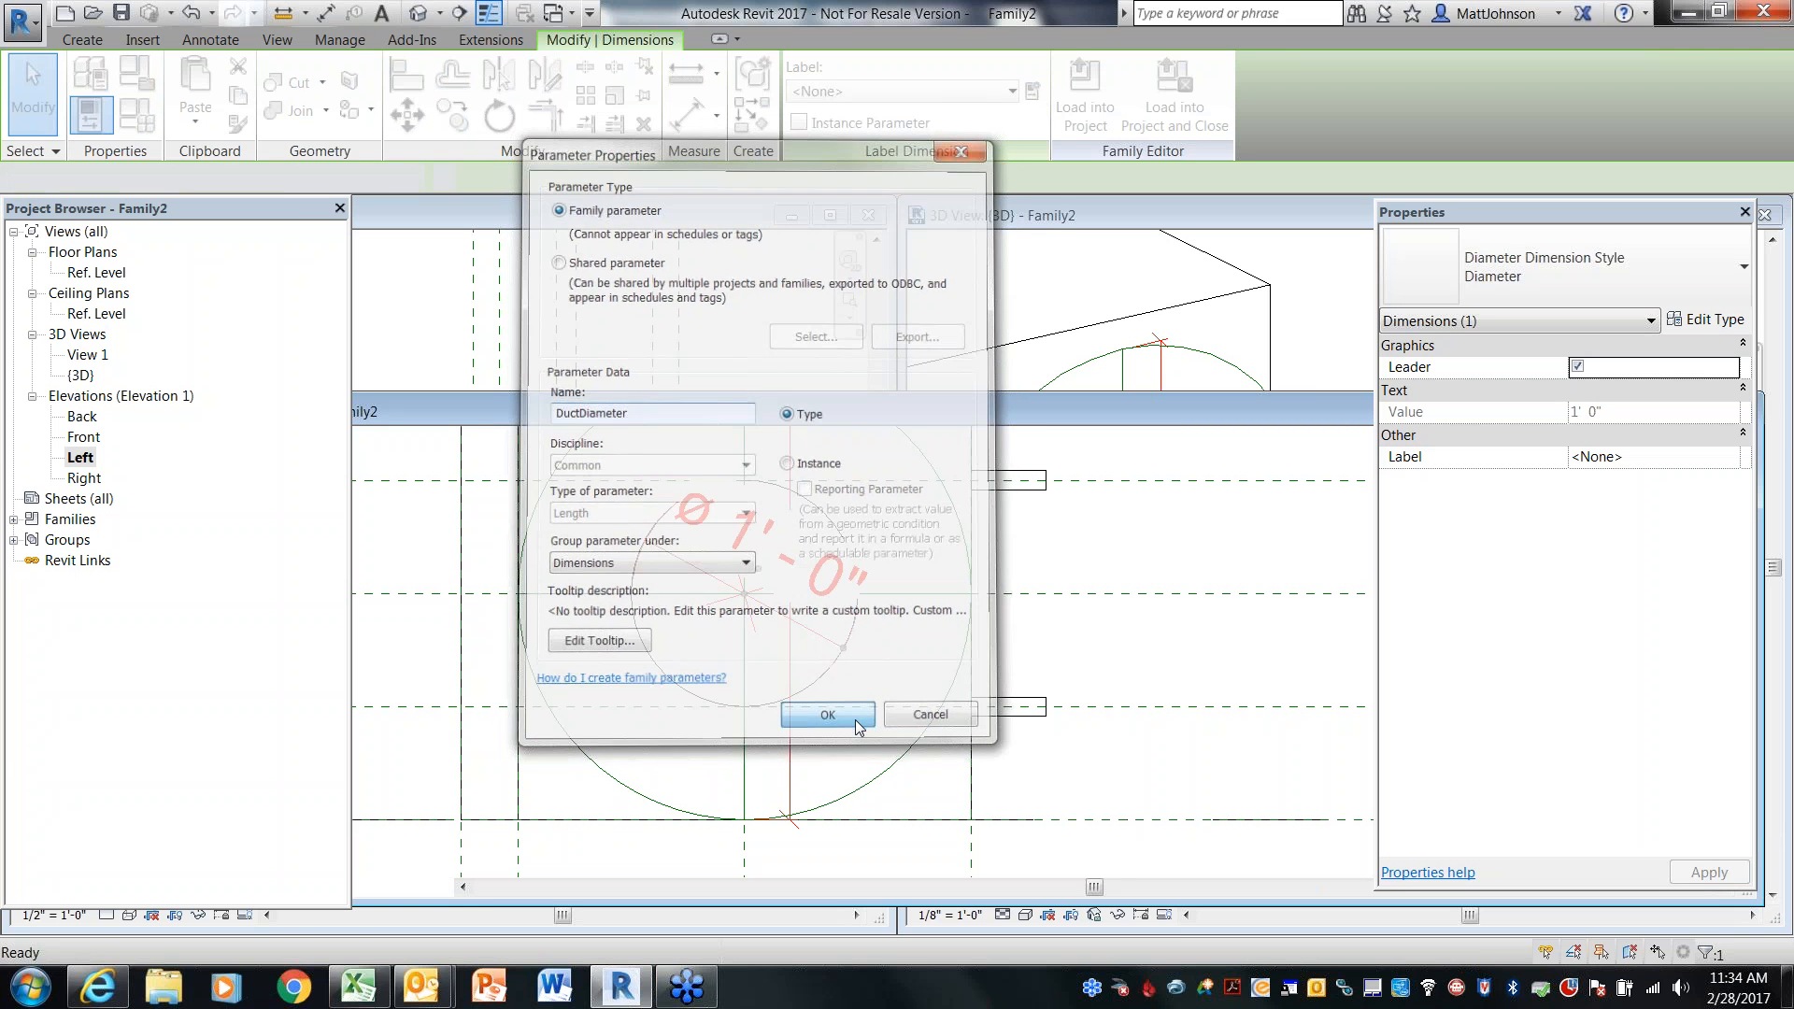
pyautogui.press('Escape')
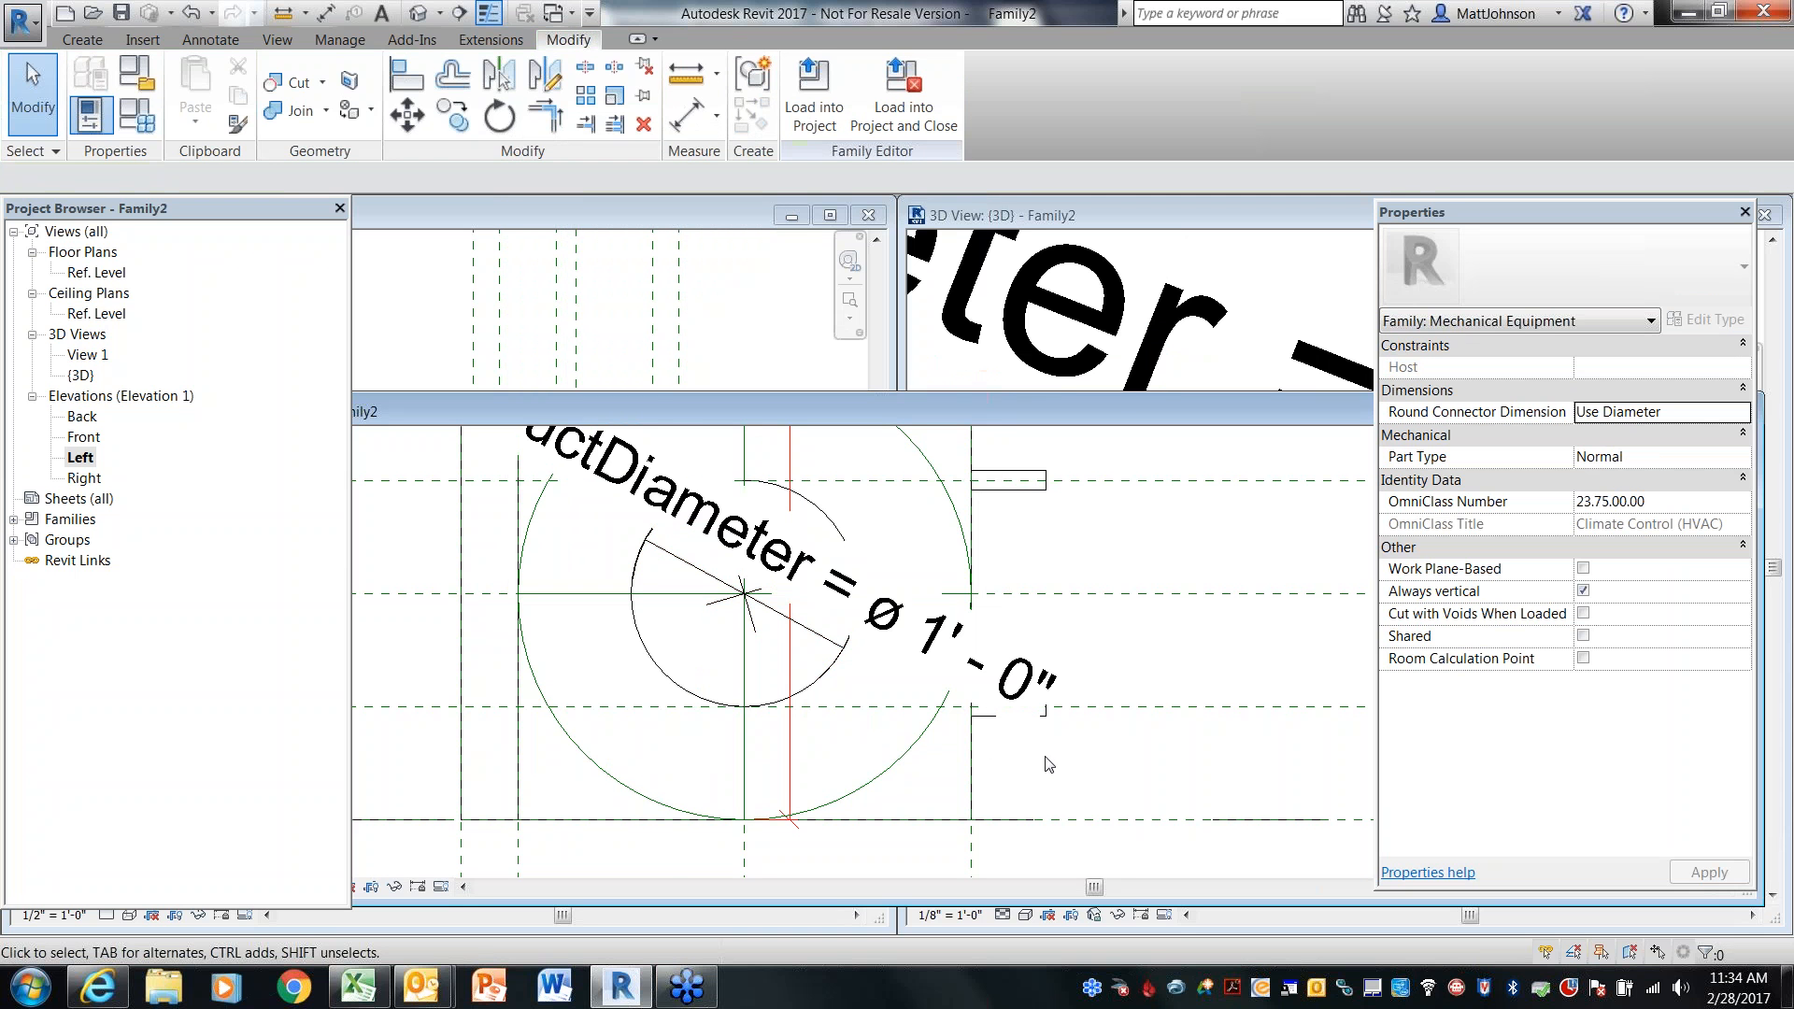
# Close the Left elevation view
pyautogui.scroll(-3, 1059, 716)
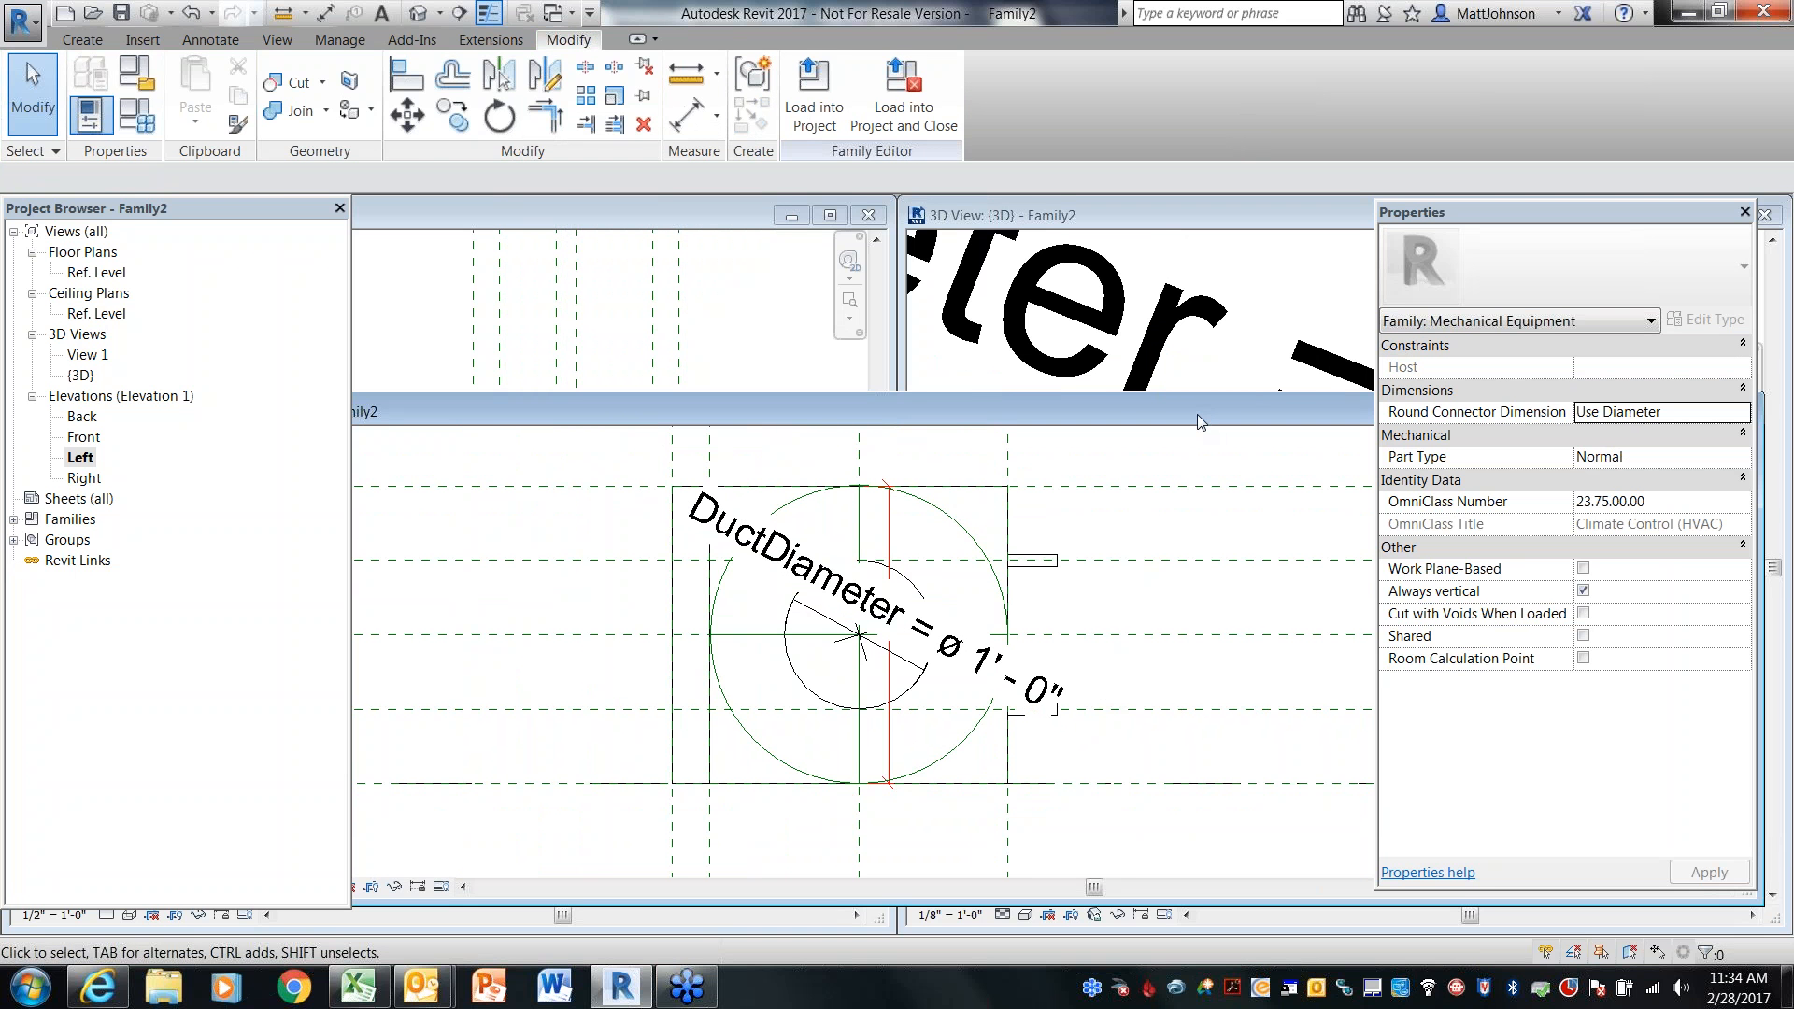
pyautogui.moveTo(1197, 422); pyautogui.dragTo(658, 411)
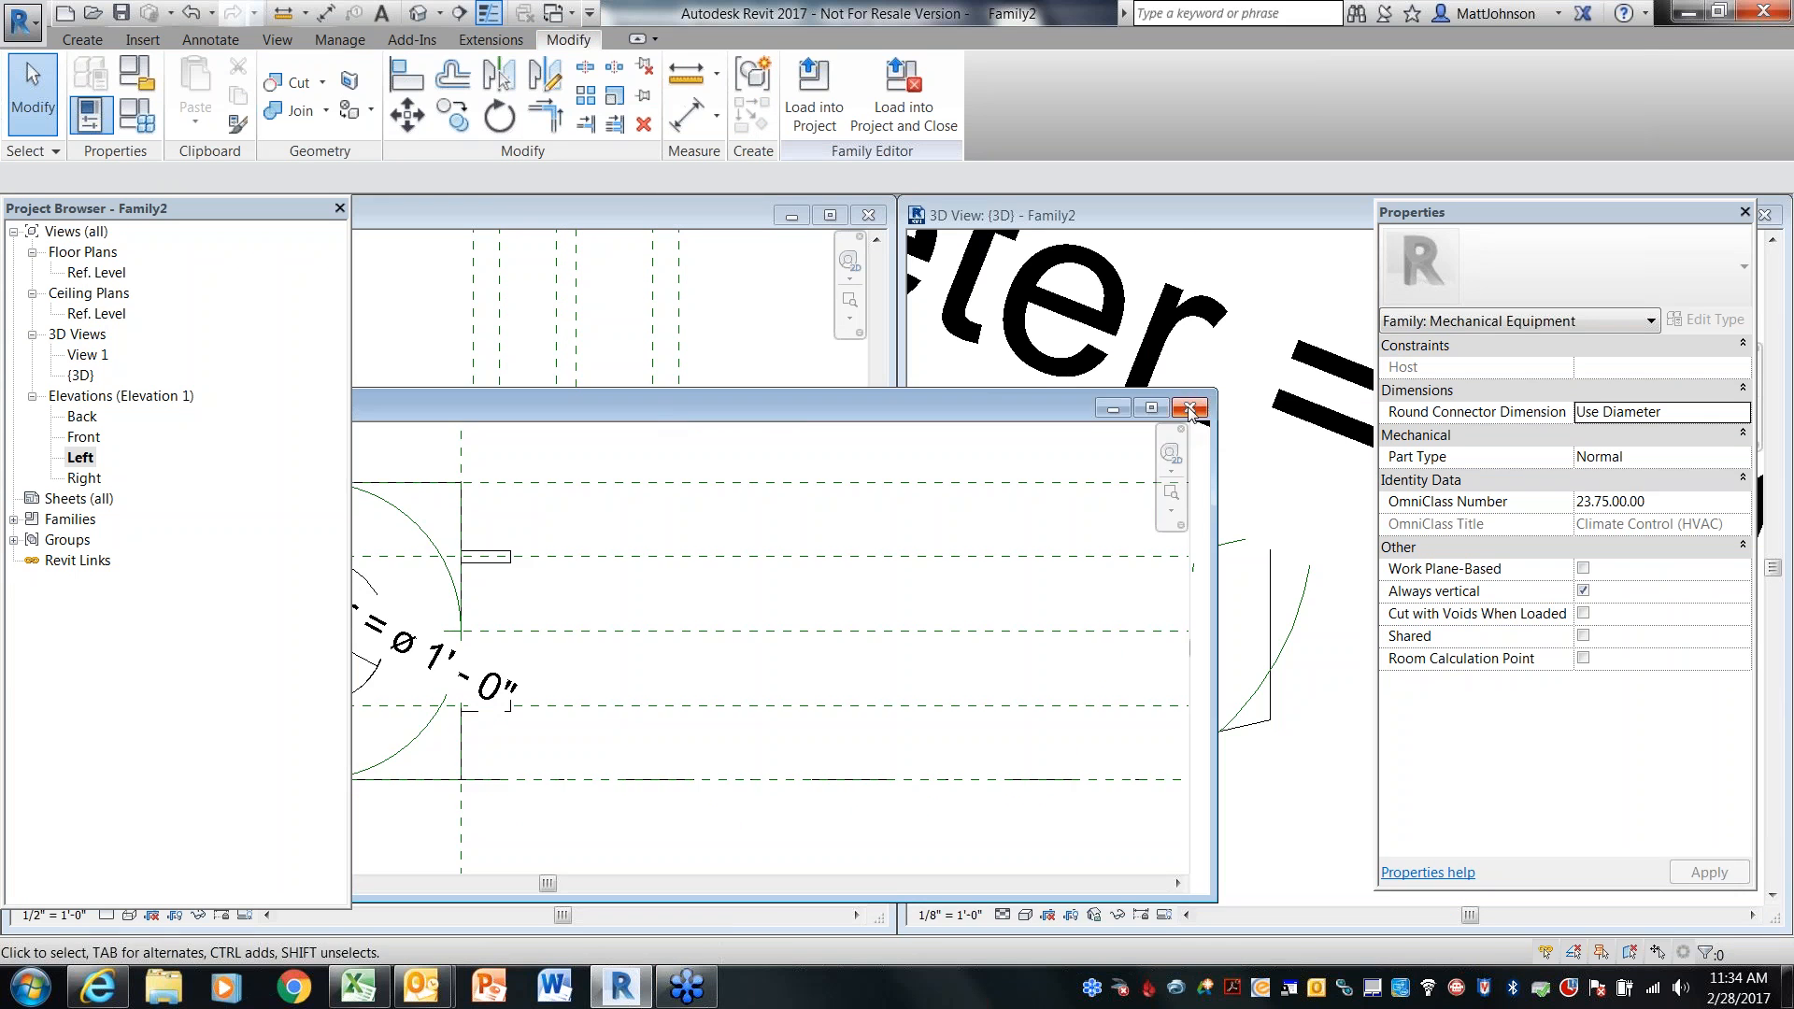
pyautogui.click(1202, 427)
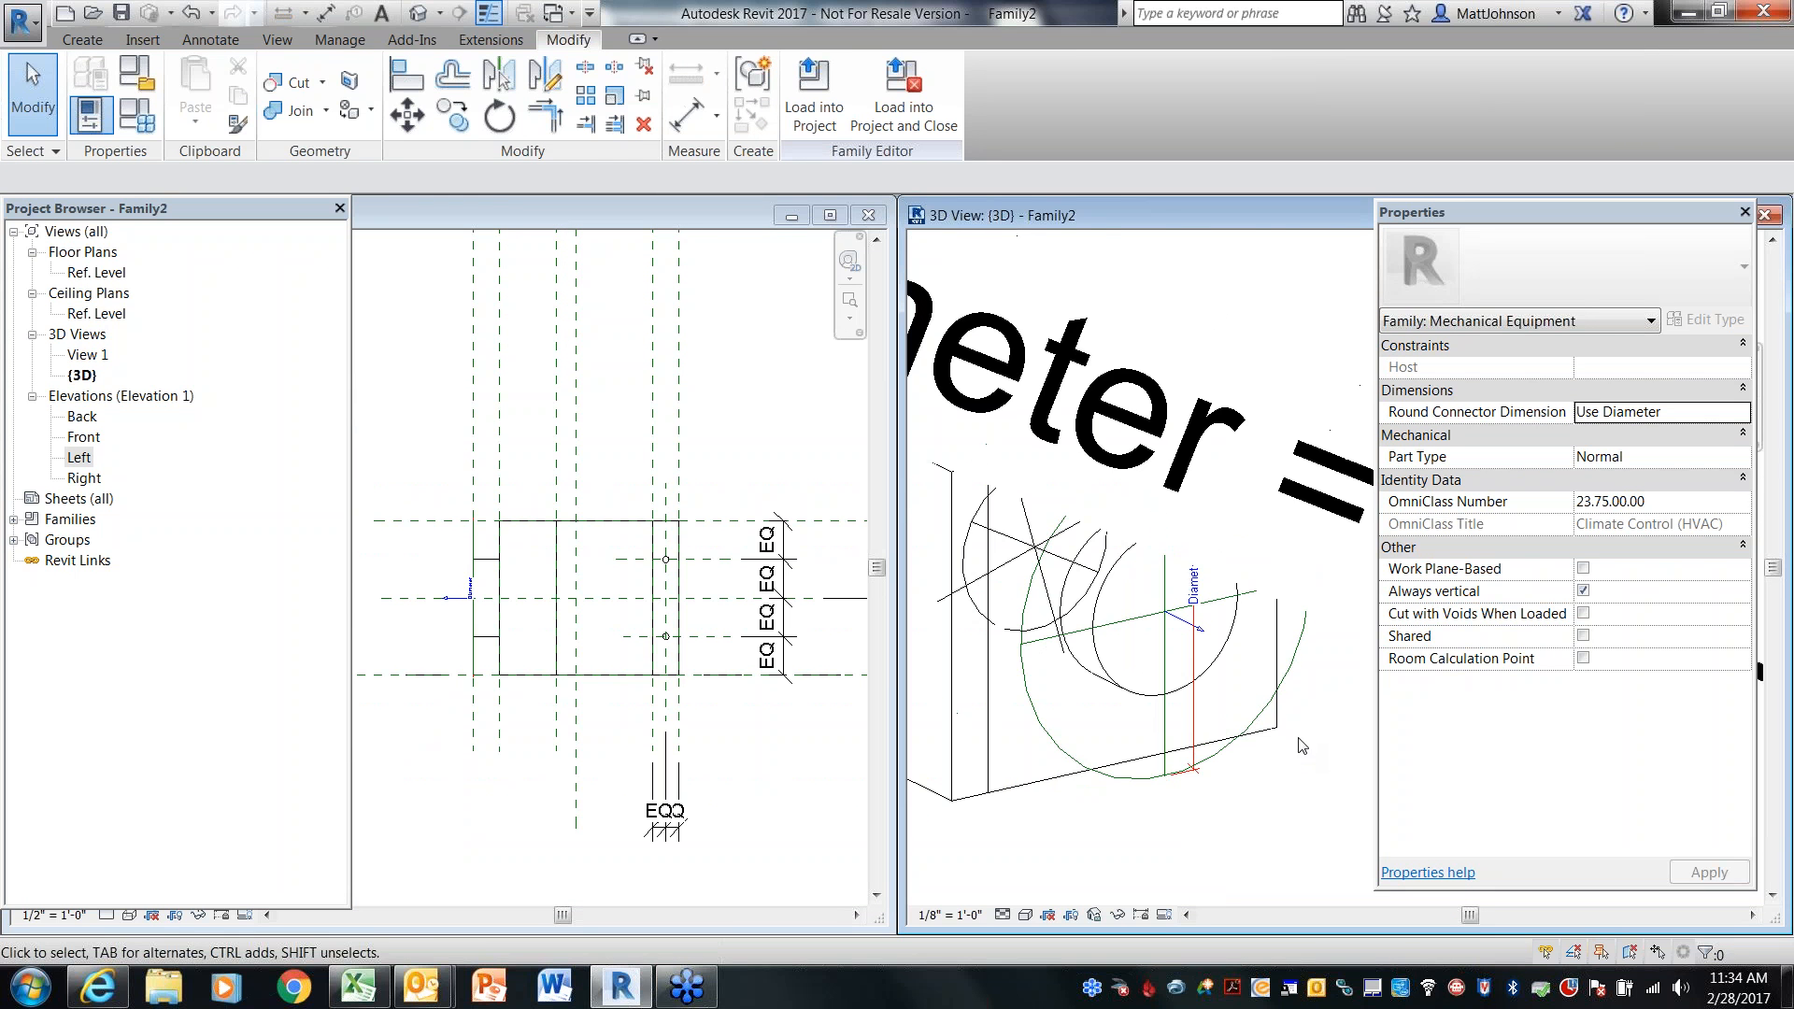
# Hide the Dimensions annotation category in the 3D view's visibility/graphics overrides
pyautogui.scroll(-5, 1290, 607)
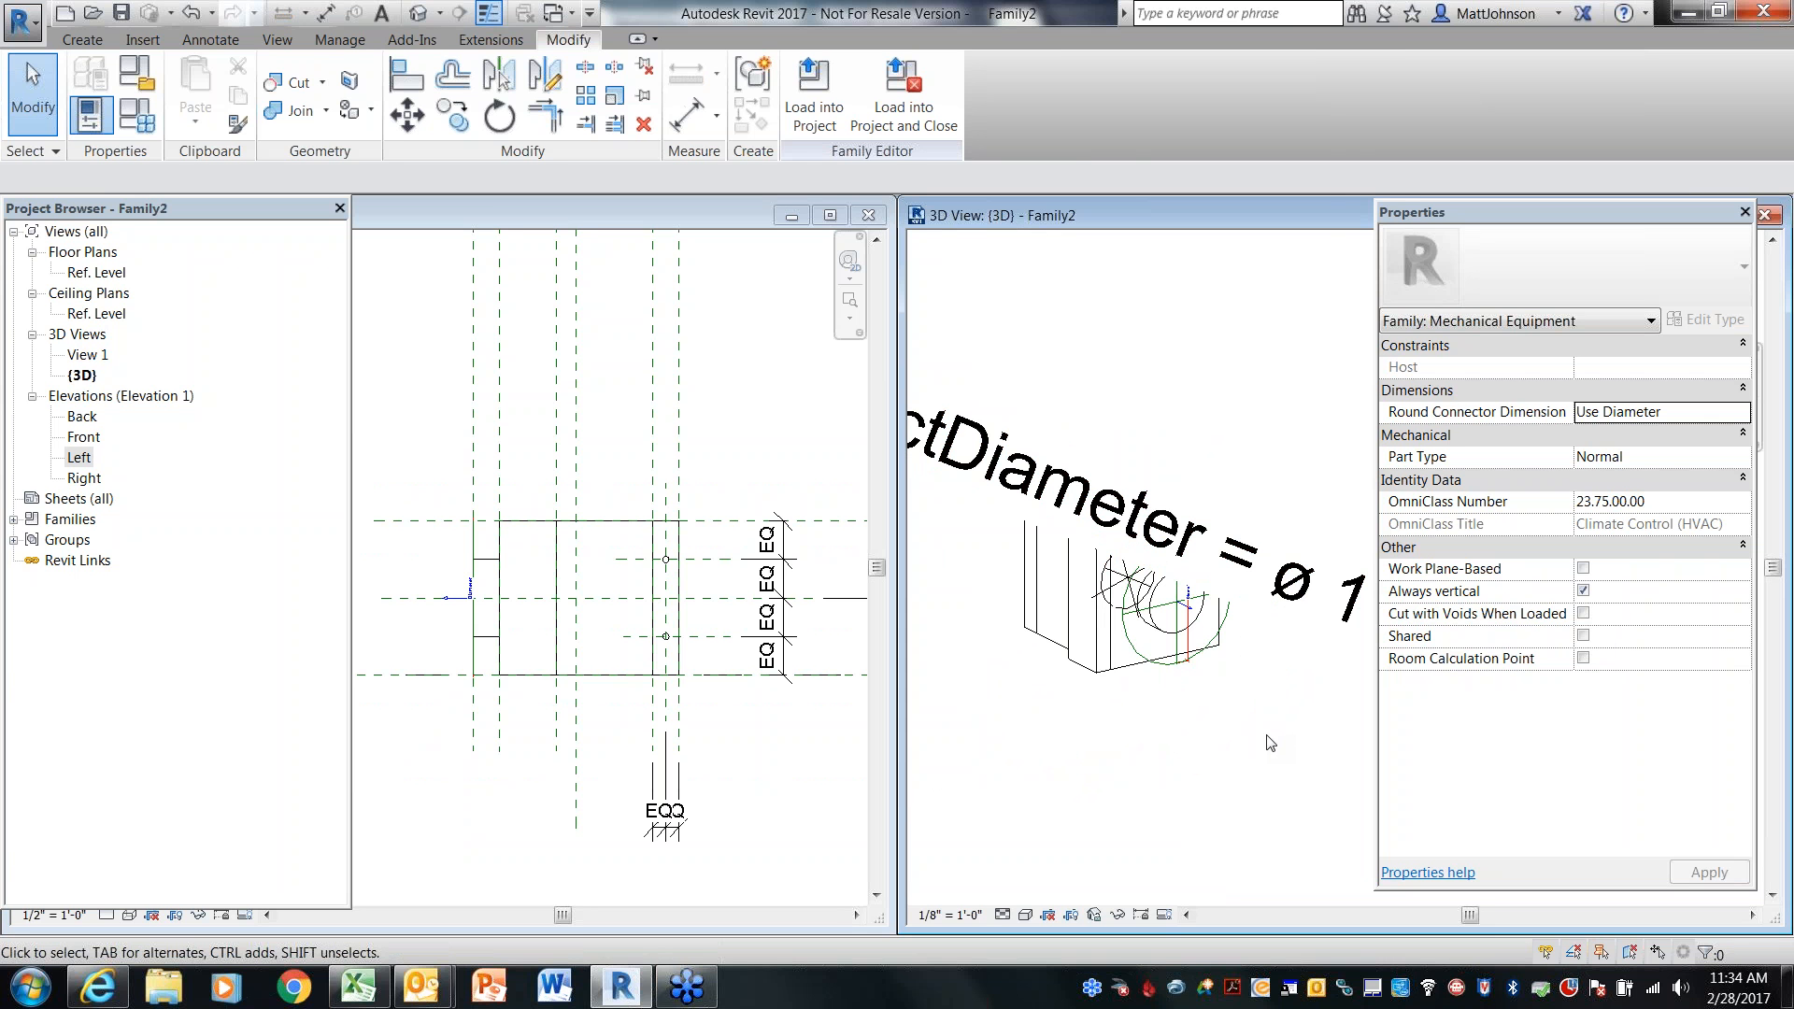
pyautogui.press('v')
pyautogui.press('v')
pyautogui.click(676, 168)
pyautogui.click(548, 278)
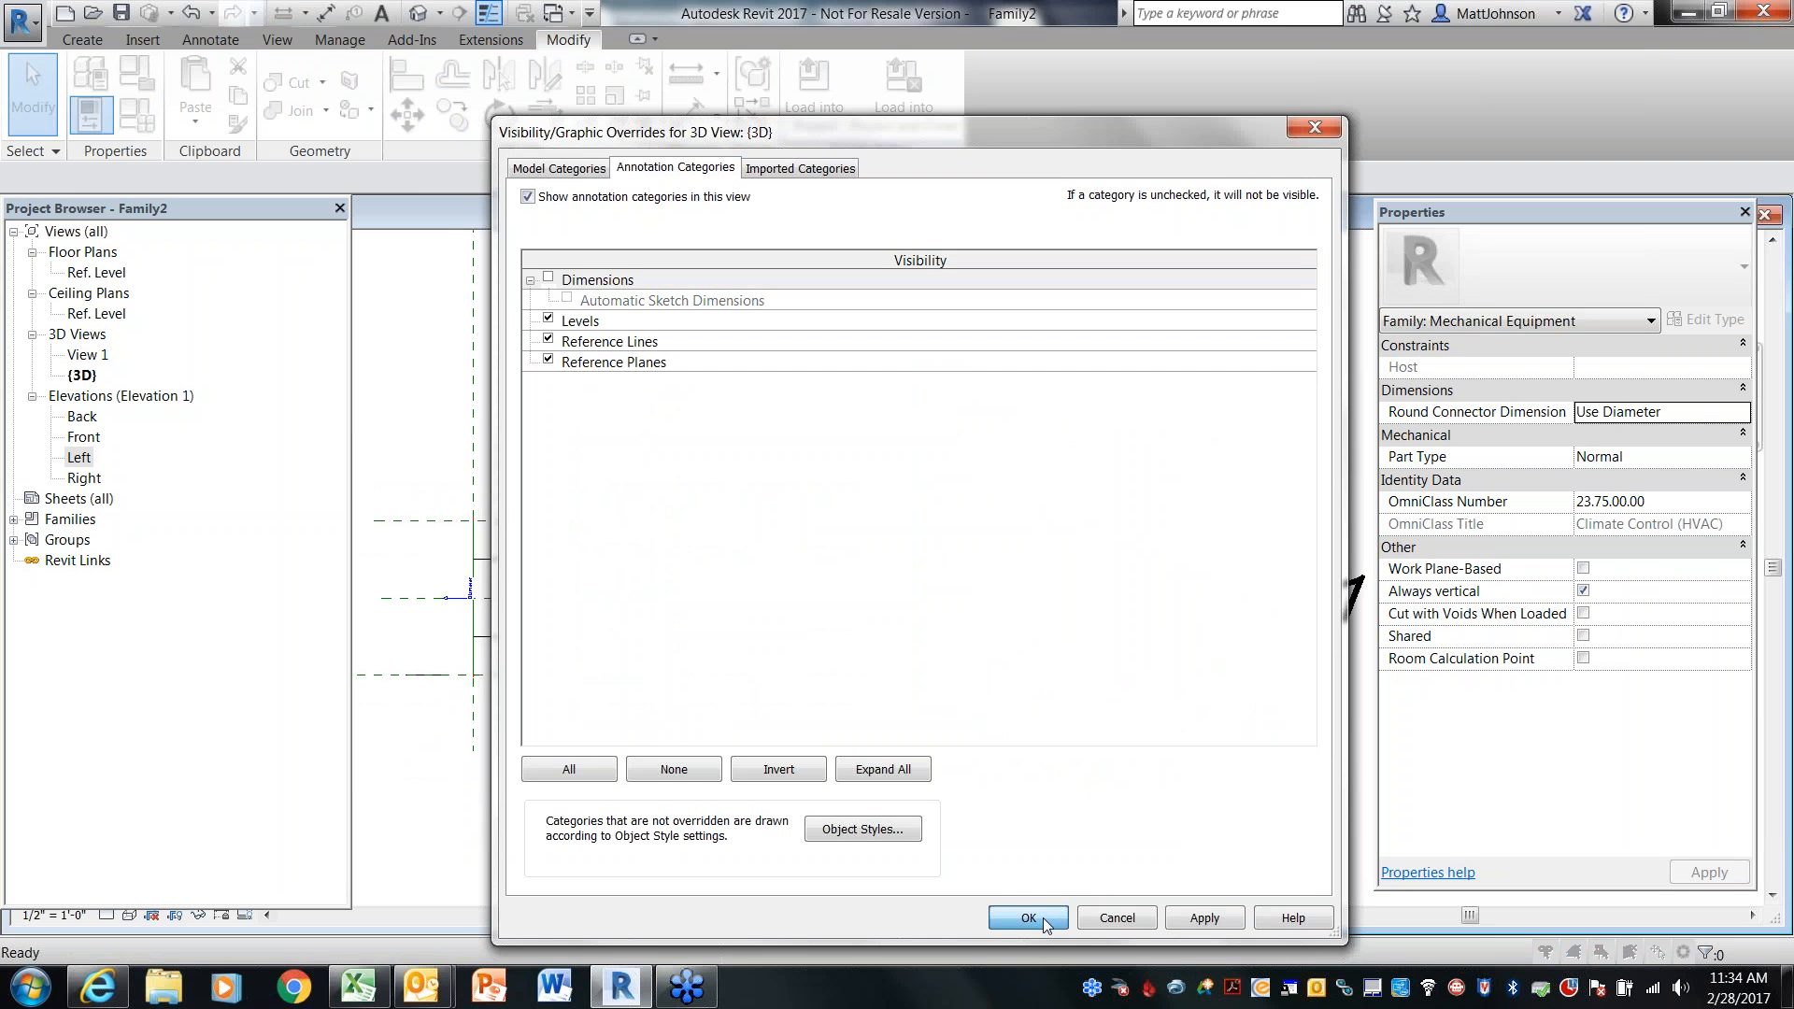
pyautogui.click(1044, 923)
pyautogui.scroll(2, 1321, 588)
pyautogui.moveTo(1321, 589); pyautogui.dragTo(1344, 626, button='middle')
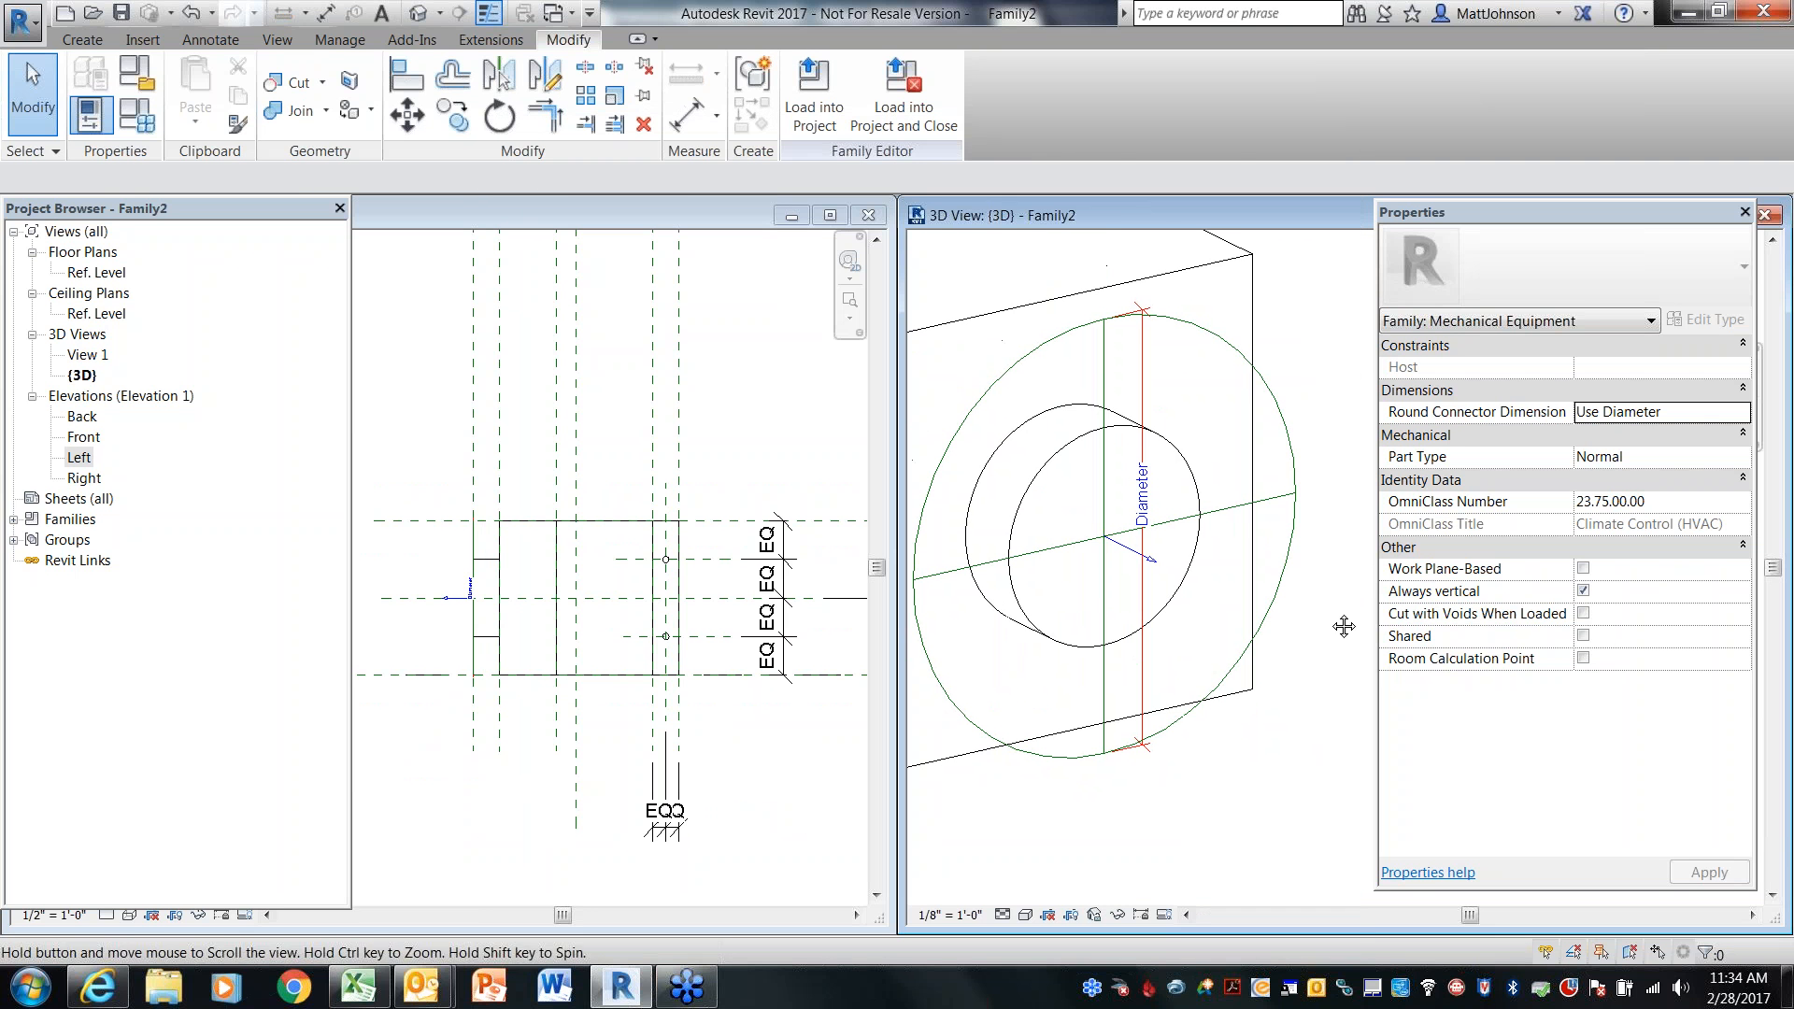
# Associate the duct connector's Diameter with the DuctDiameter family parameter
pyautogui.click(1285, 589)
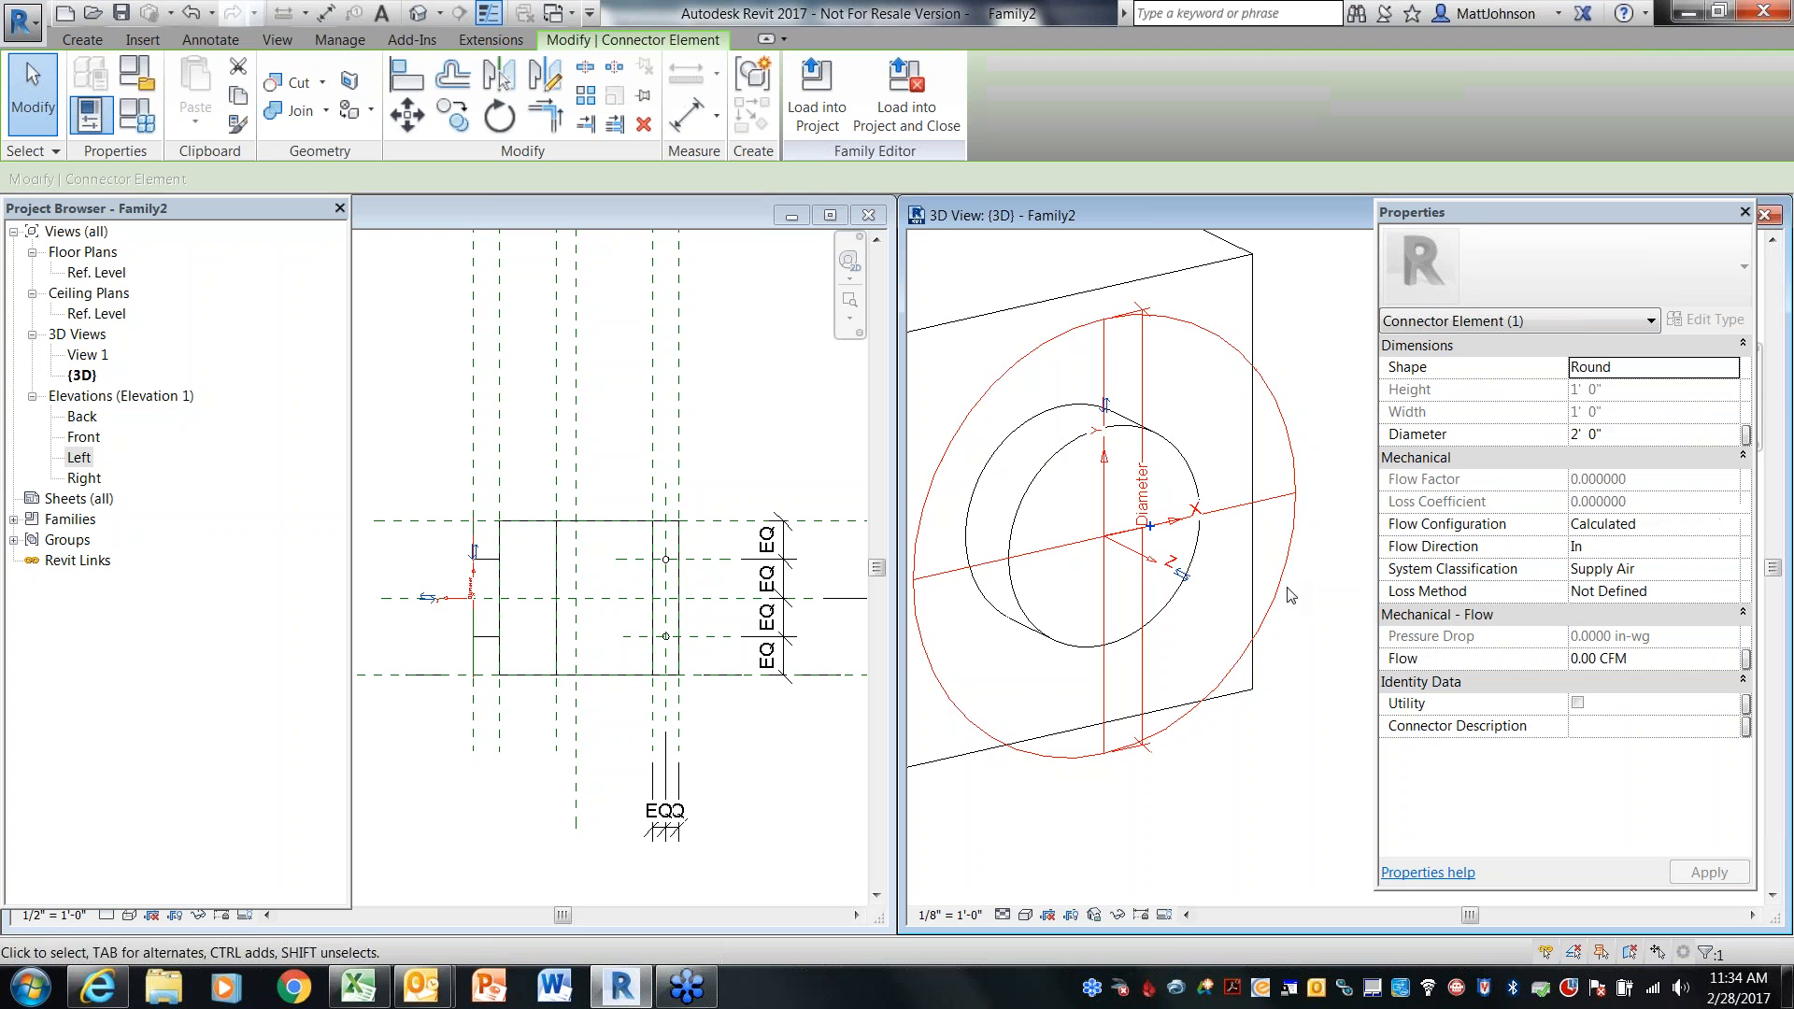
pyautogui.click(1151, 532)
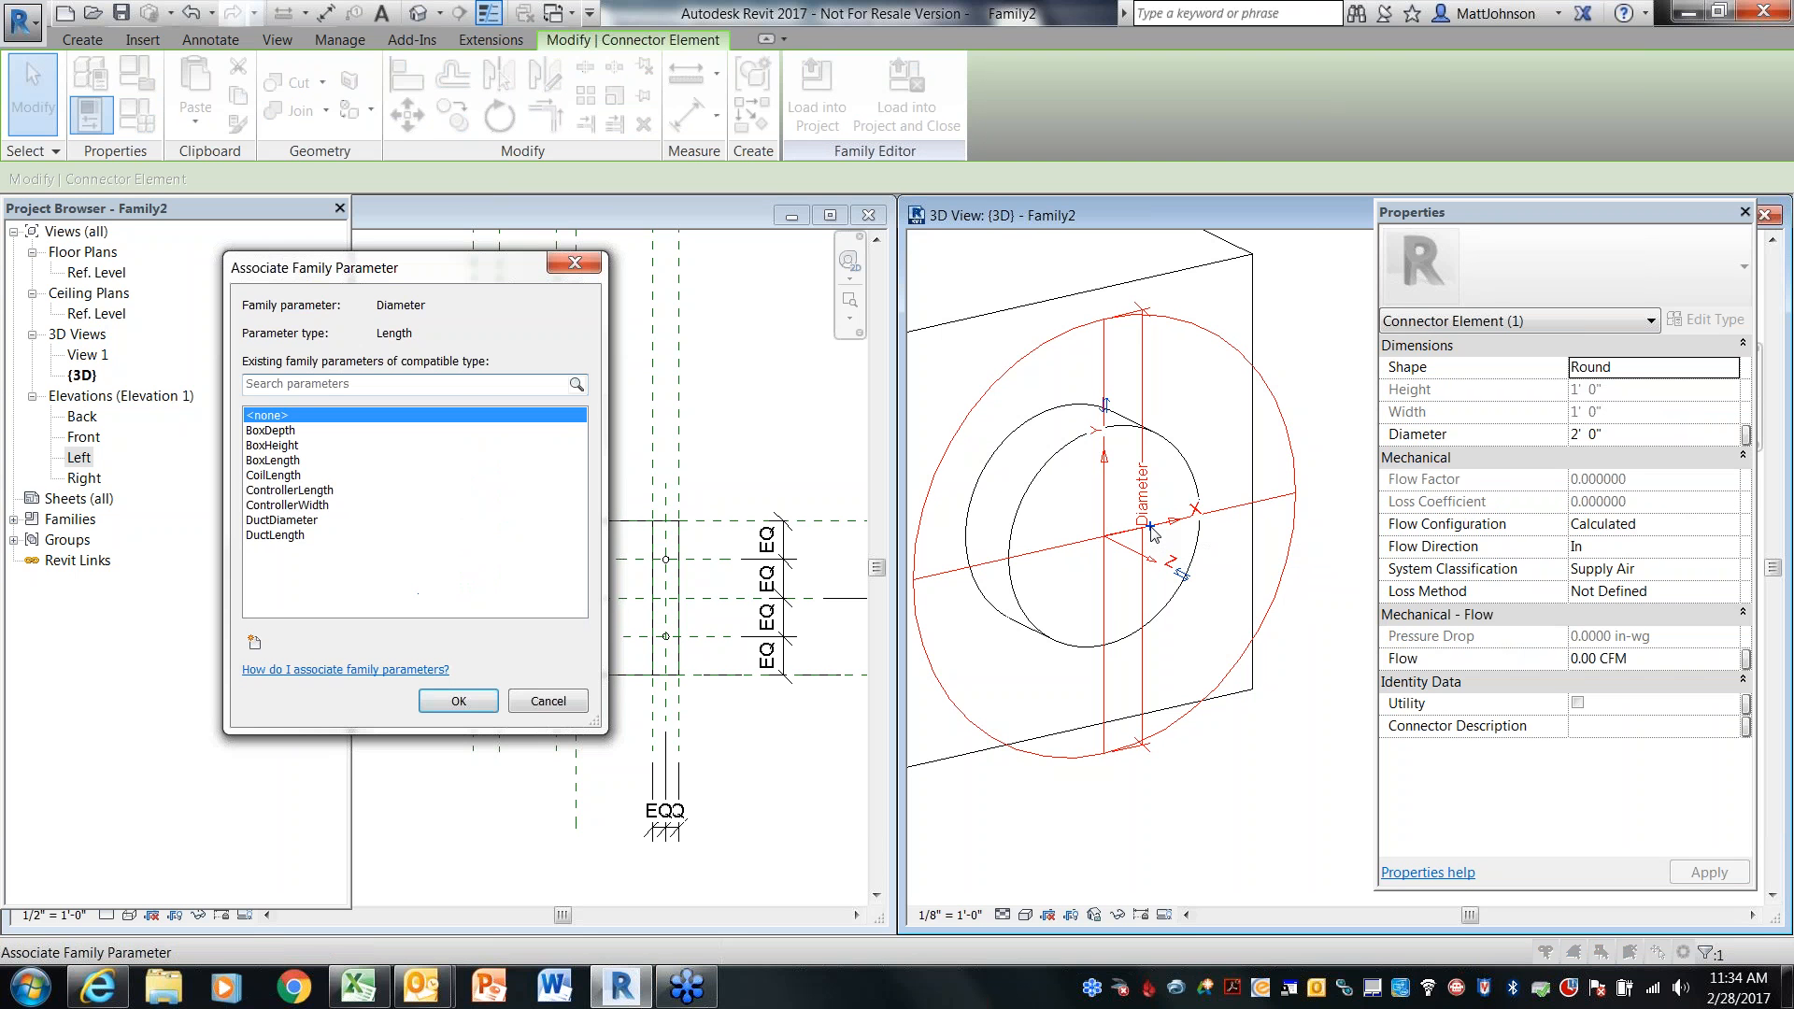
pyautogui.click(289, 521)
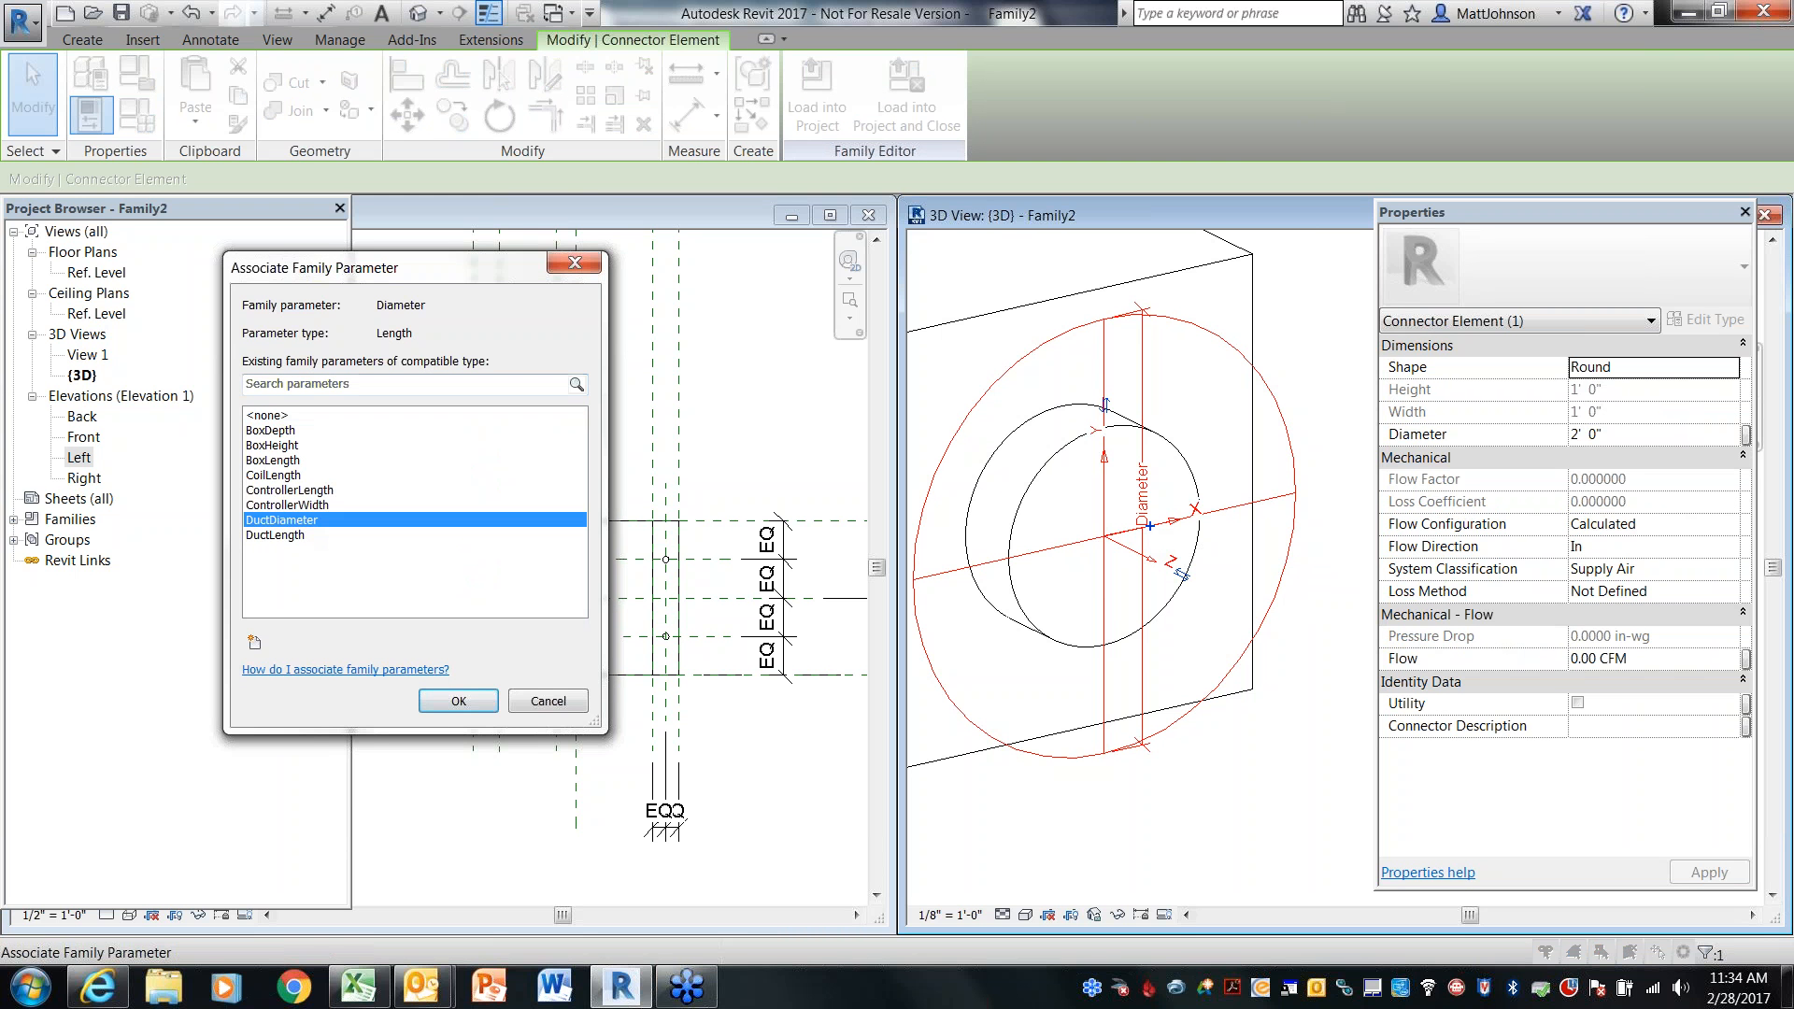
pyautogui.click(444, 702)
pyautogui.click(1243, 671)
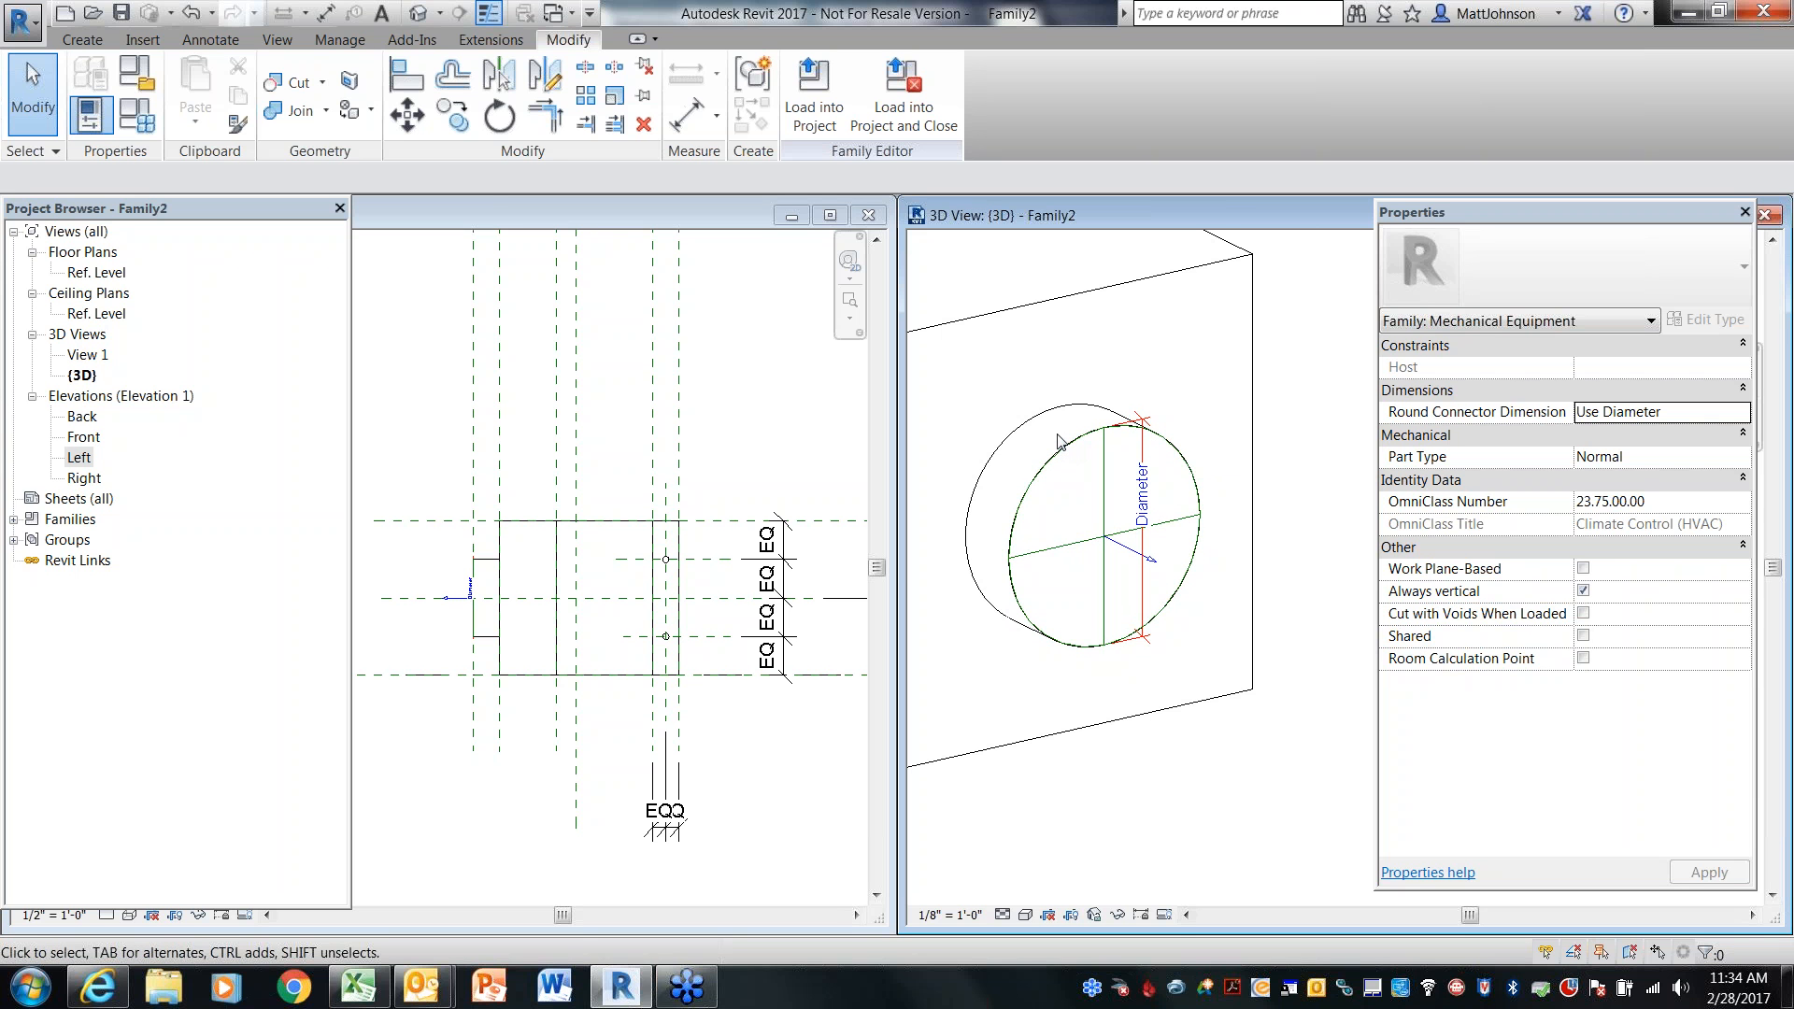
# Inspect the duct connector's properties and orbit the 3D view to review the whole unit
pyautogui.click(1154, 563)
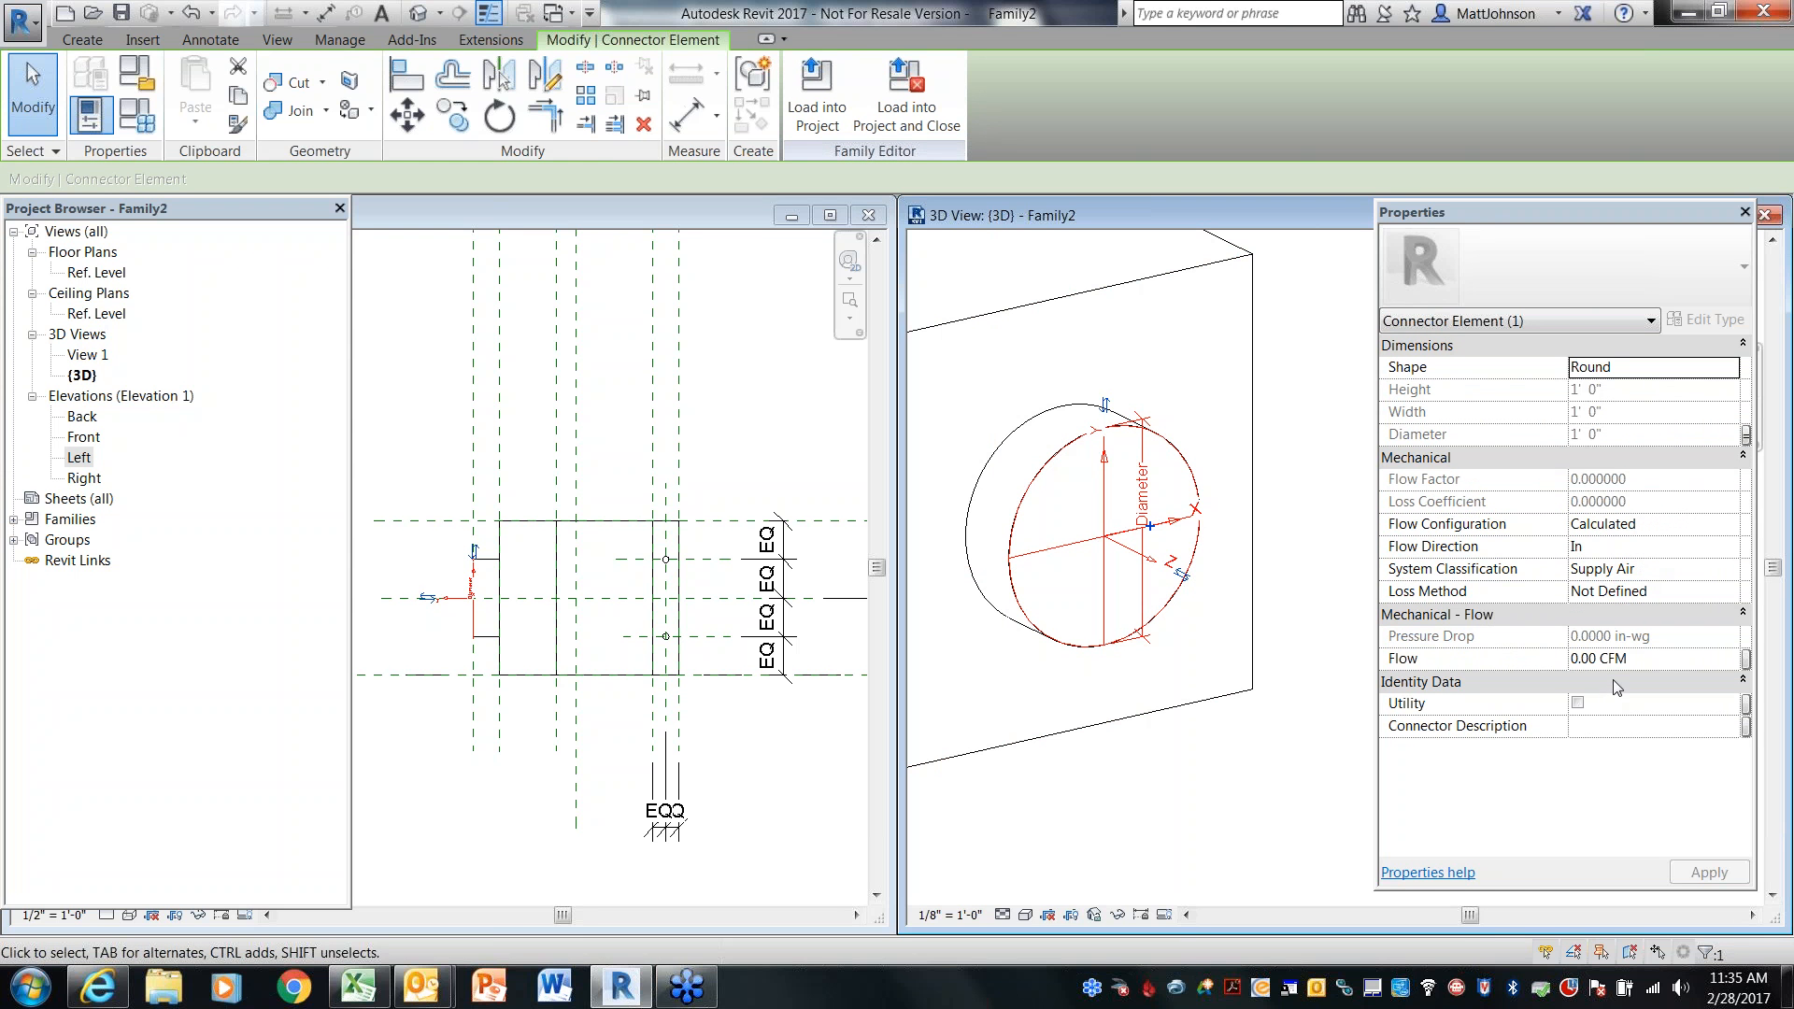
pyautogui.click(1254, 820)
pyautogui.scroll(-3, 1265, 740)
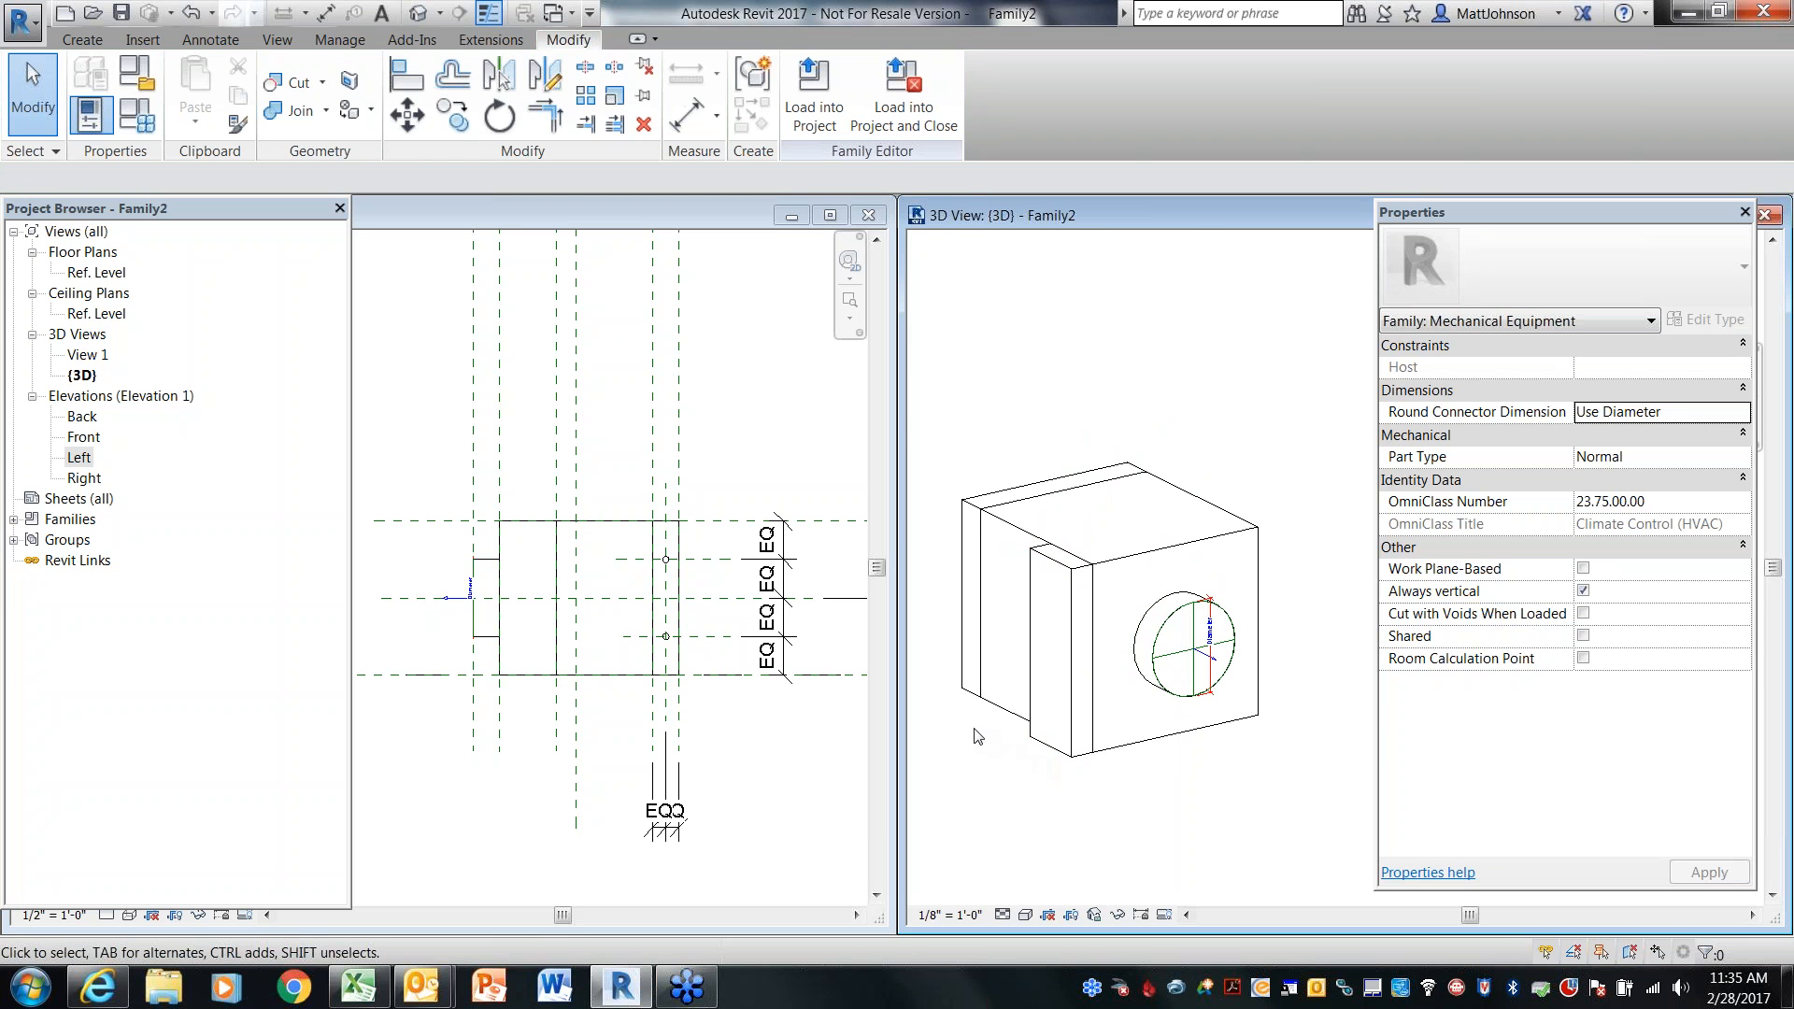
pyautogui.keyDown('shift'); pyautogui.moveTo(973, 728); pyautogui.dragTo(1220, 776, button='middle'); pyautogui.keyUp('shift')
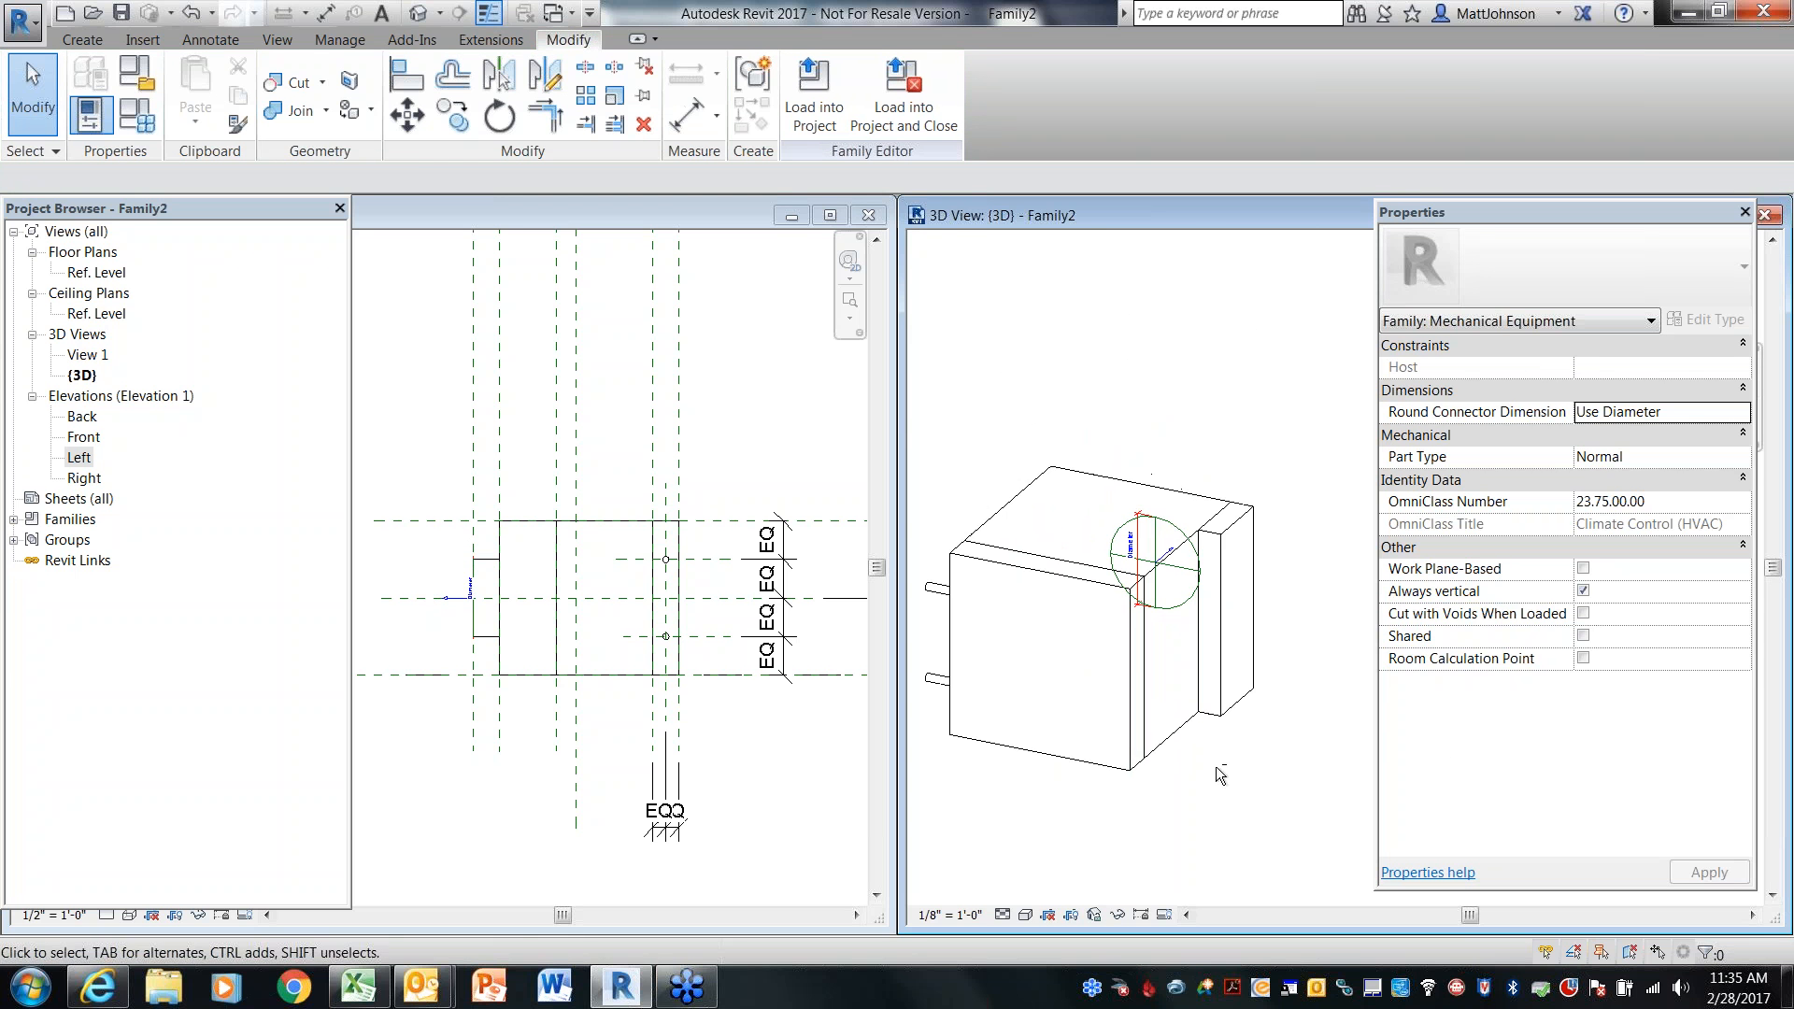
# Place a duct connector on the box's large face beside the pipe stubs
pyautogui.keyDown('shift'); pyautogui.moveTo(1014, 788); pyautogui.dragTo(1270, 753, button='middle'); pyautogui.keyUp('shift')
pyautogui.scroll(2, 1240, 698)
pyautogui.scroll(1, 1238, 698)
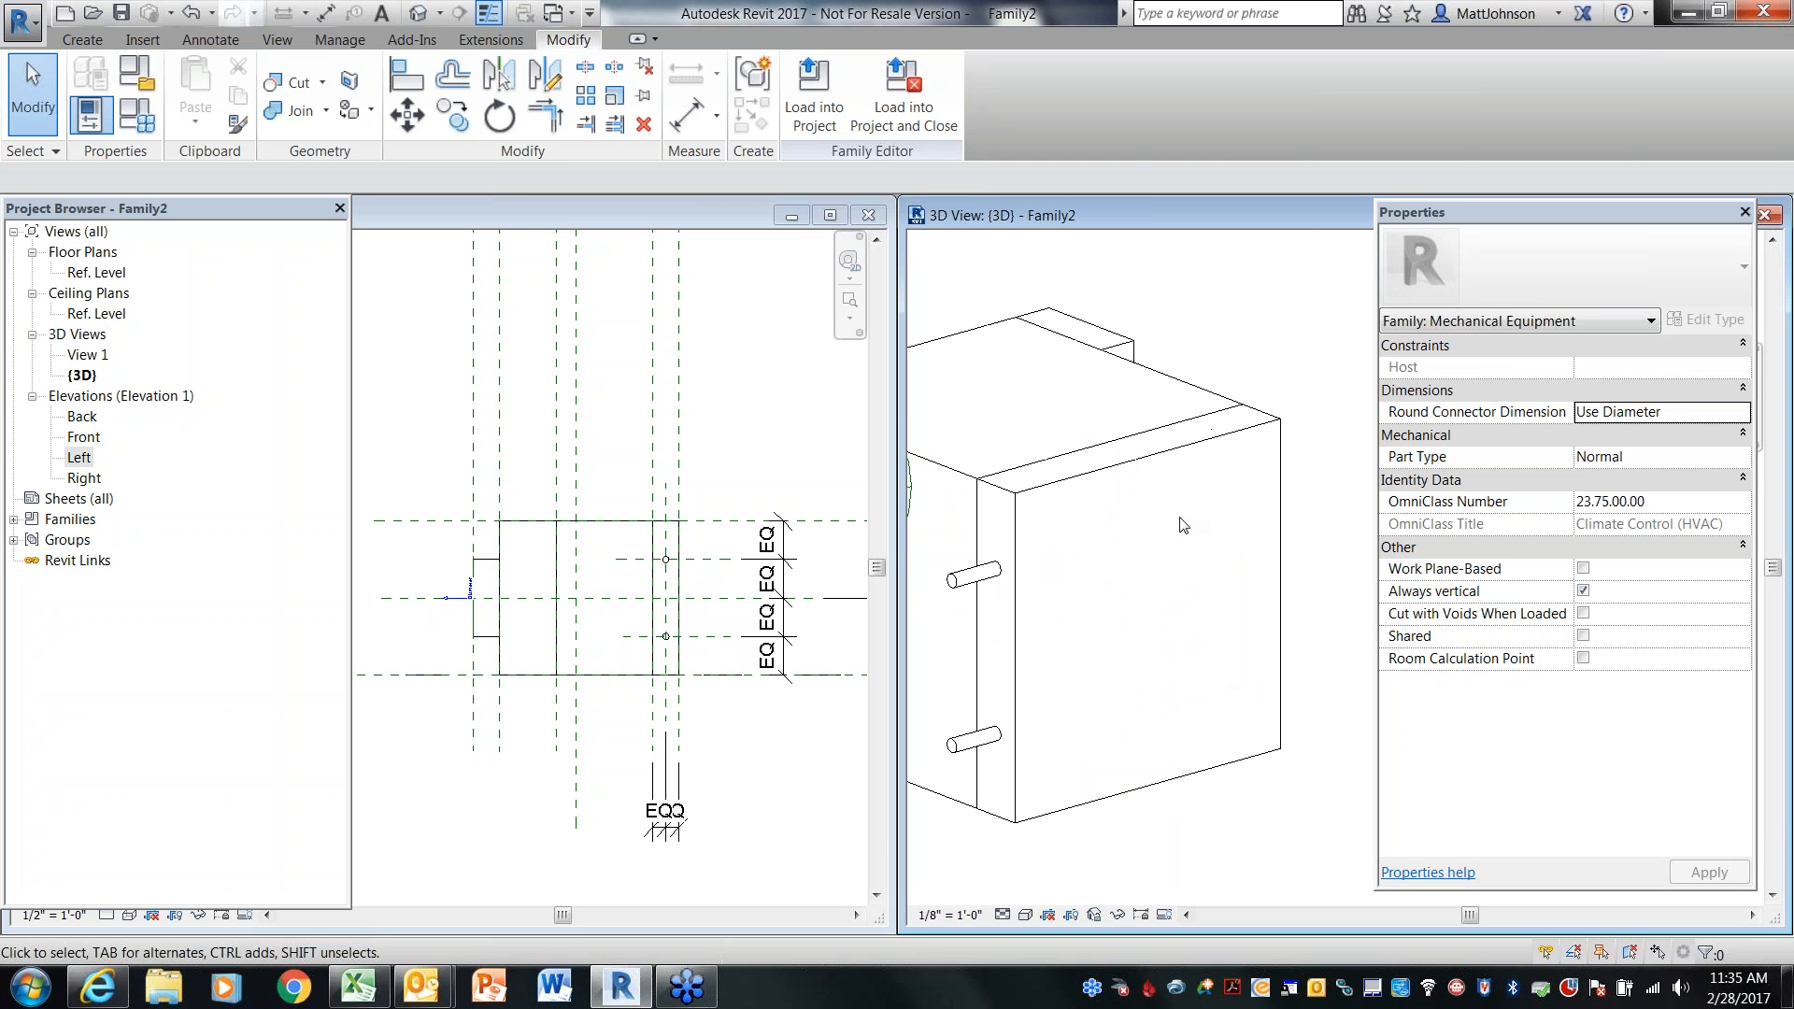
pyautogui.scroll(-1, 1189, 516)
pyautogui.moveTo(1197, 645); pyautogui.dragTo(1186, 586, button='middle')
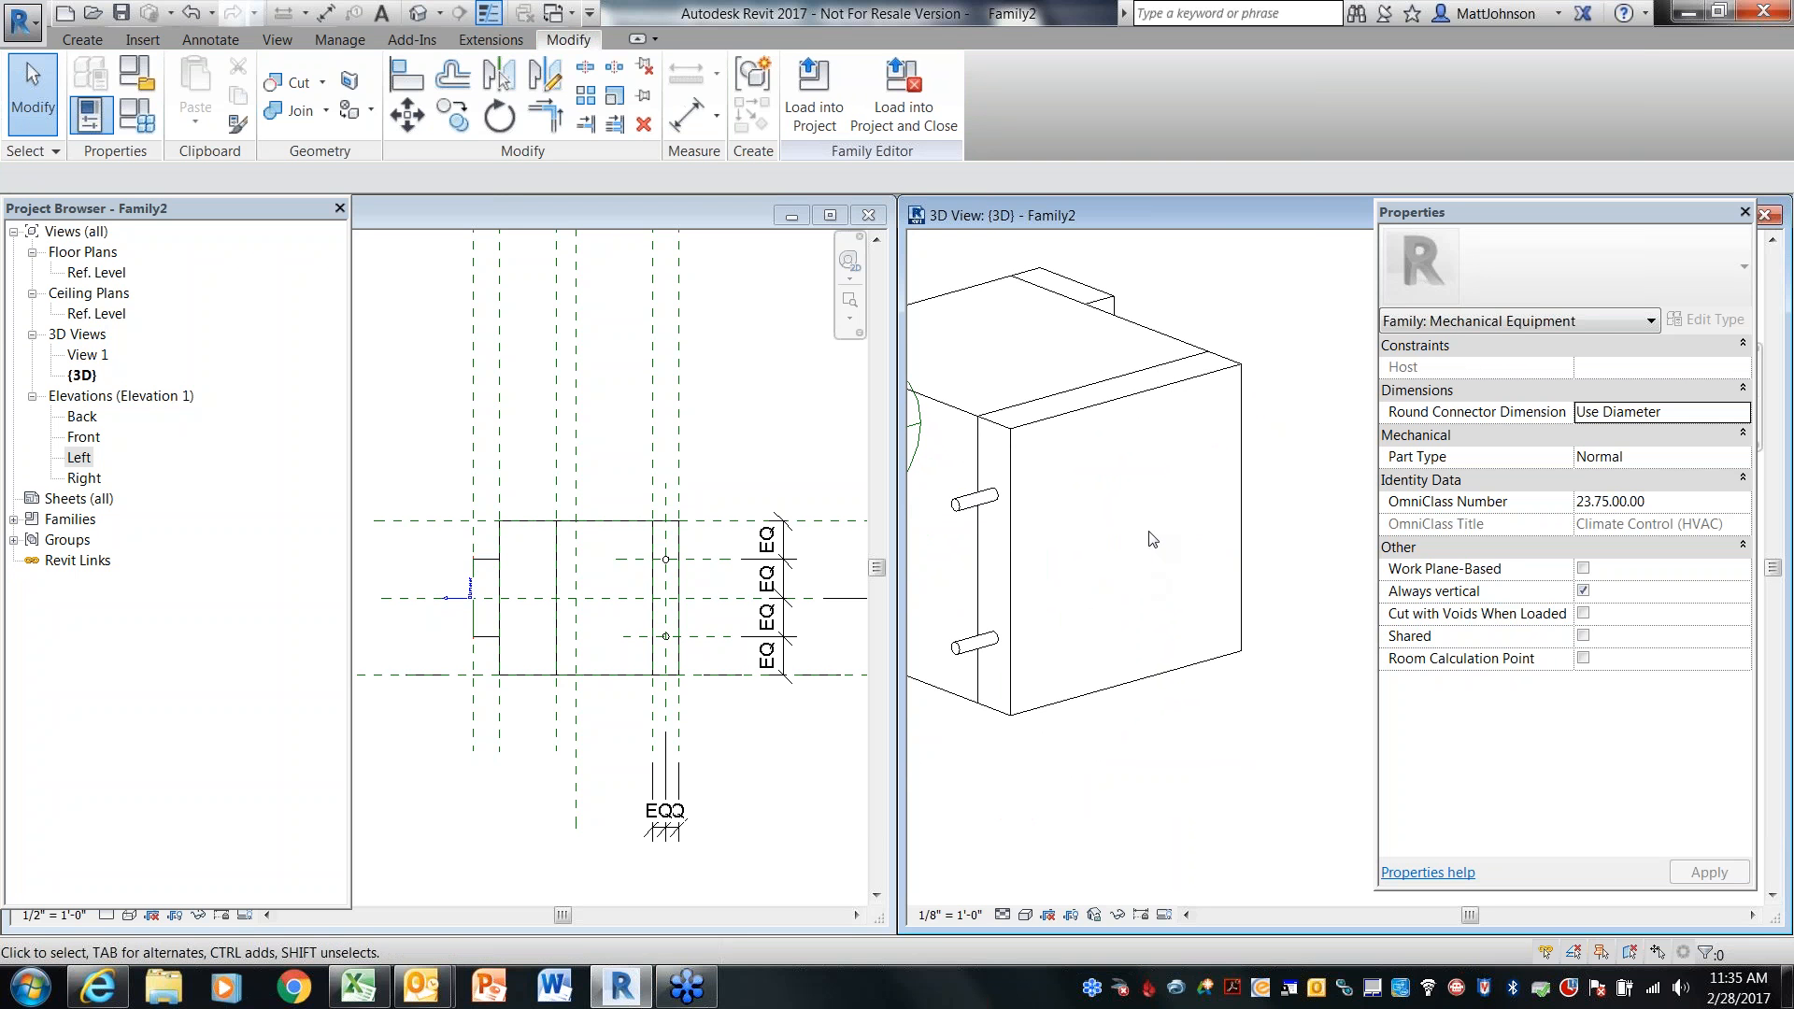
pyautogui.click(82, 39)
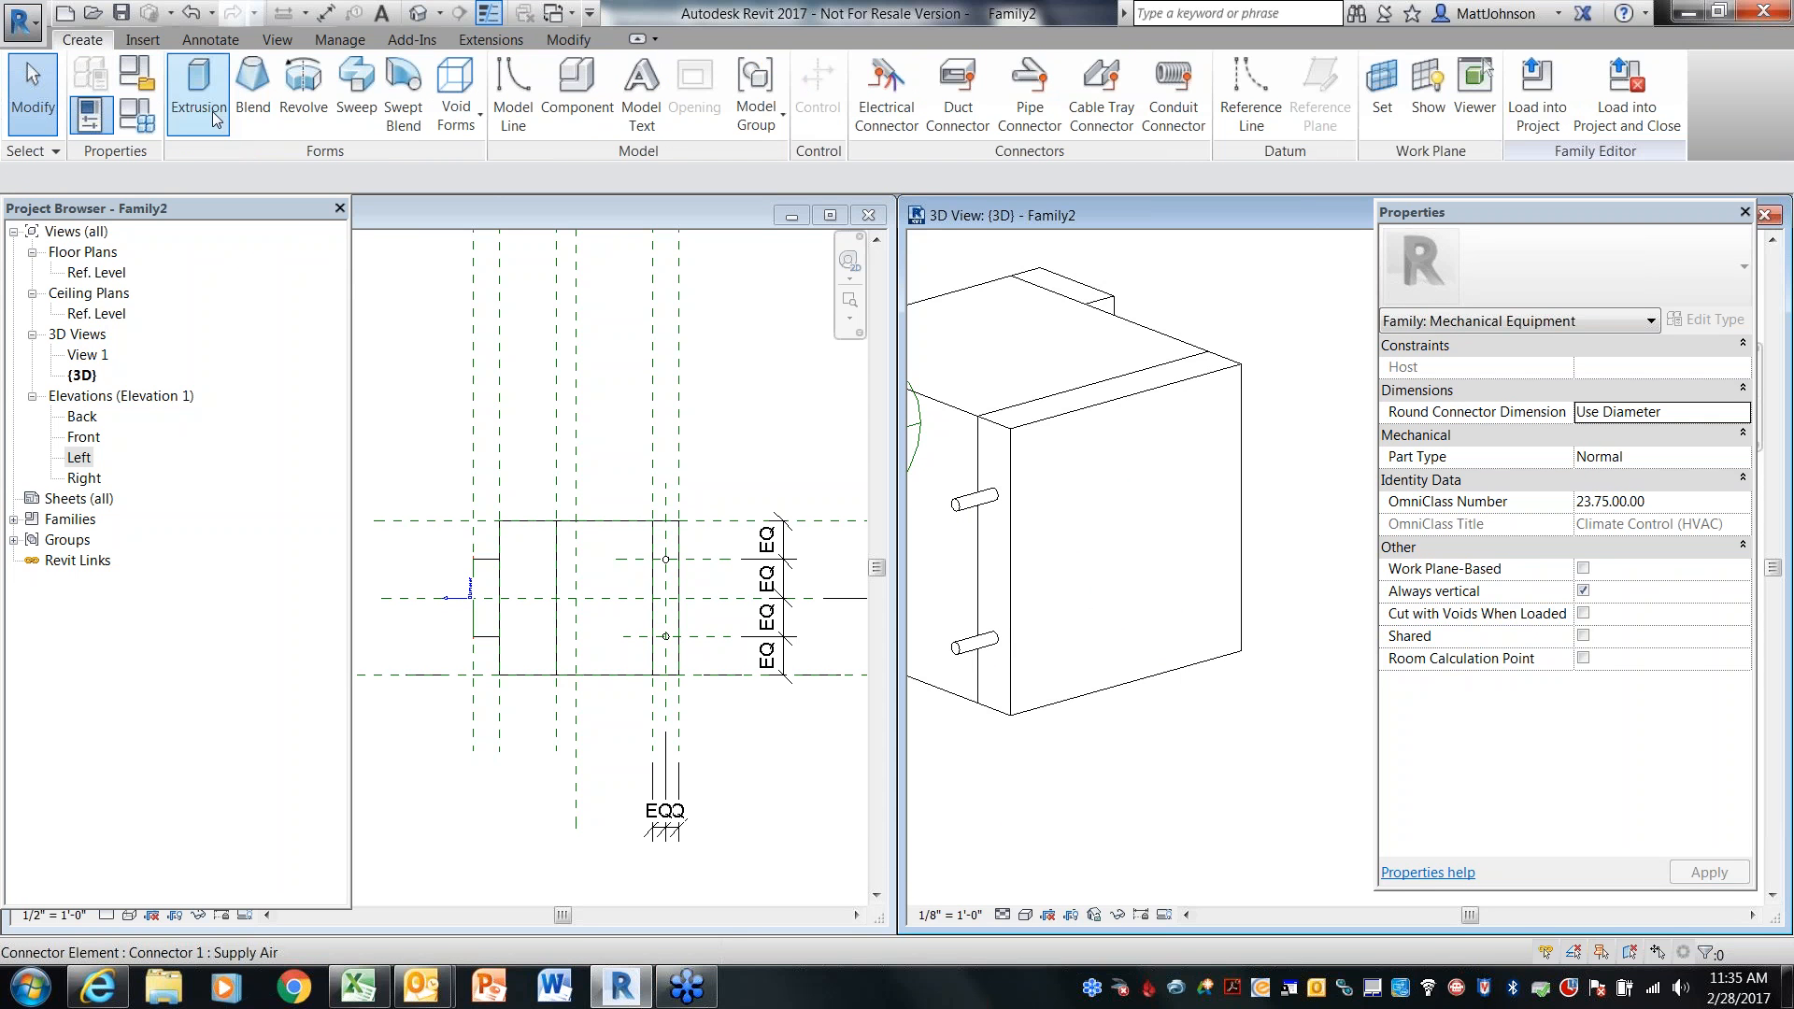
pyautogui.click(958, 103)
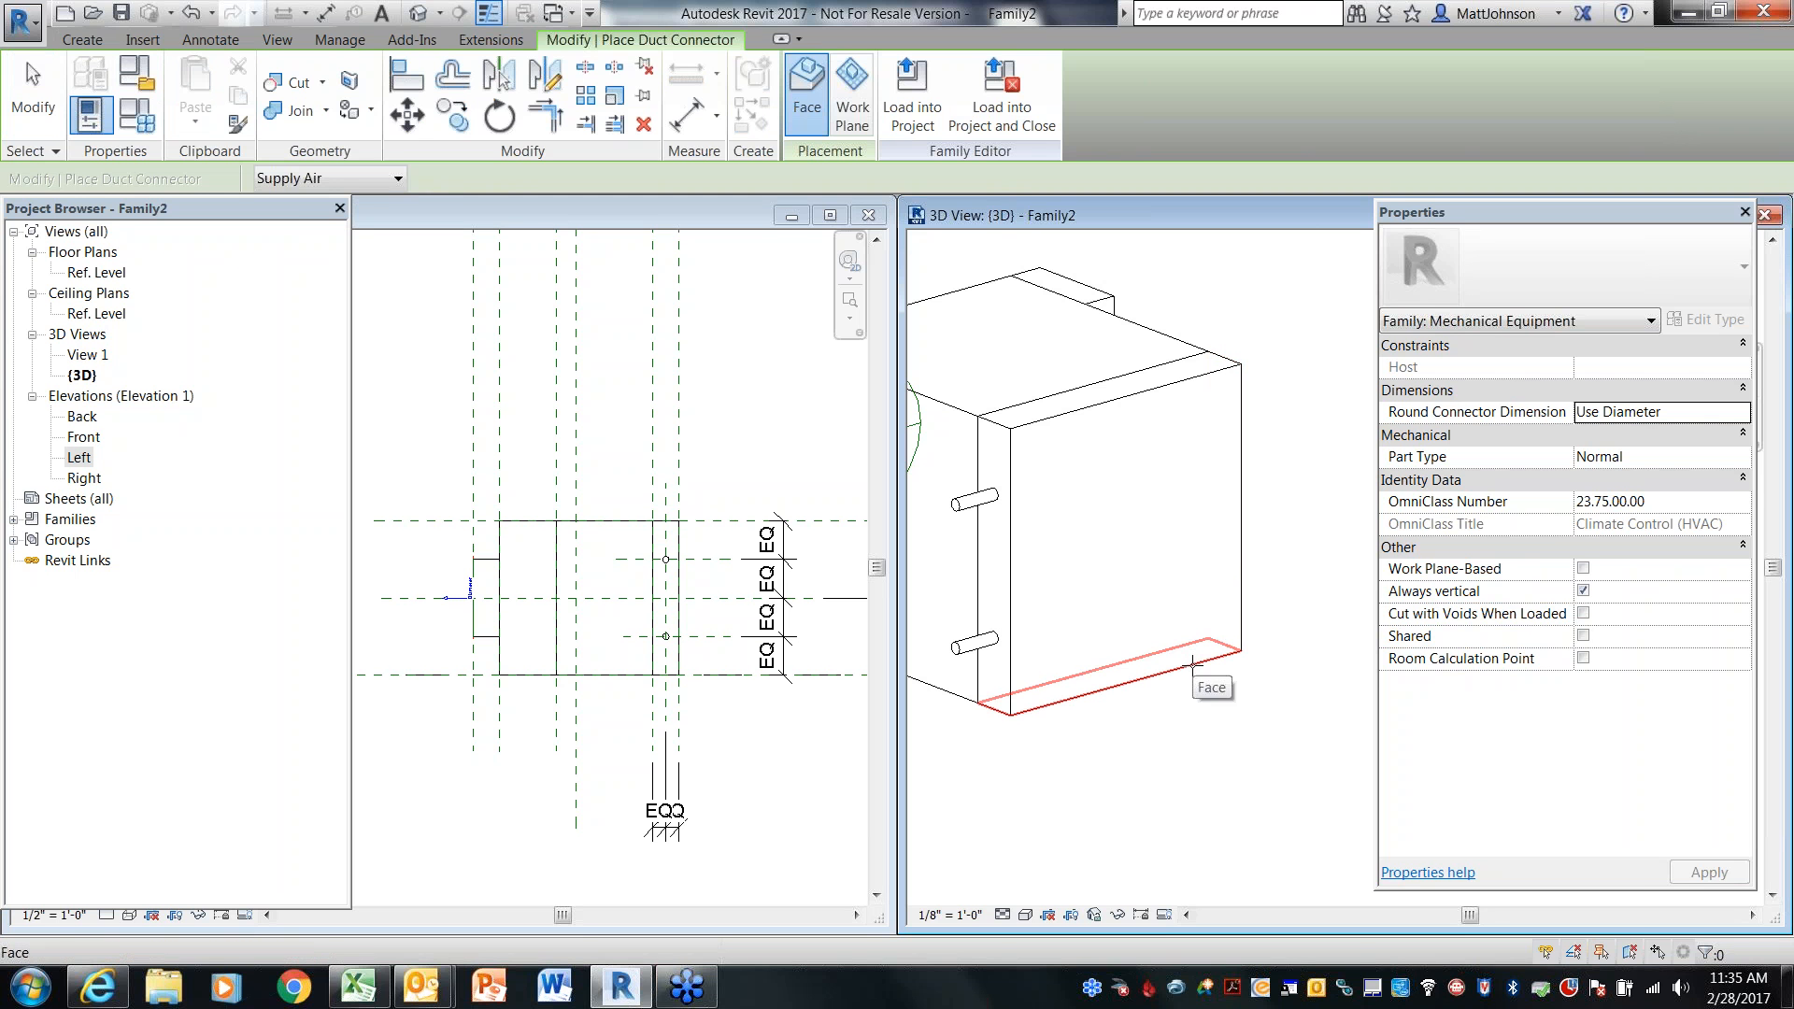
pyautogui.click(1238, 540)
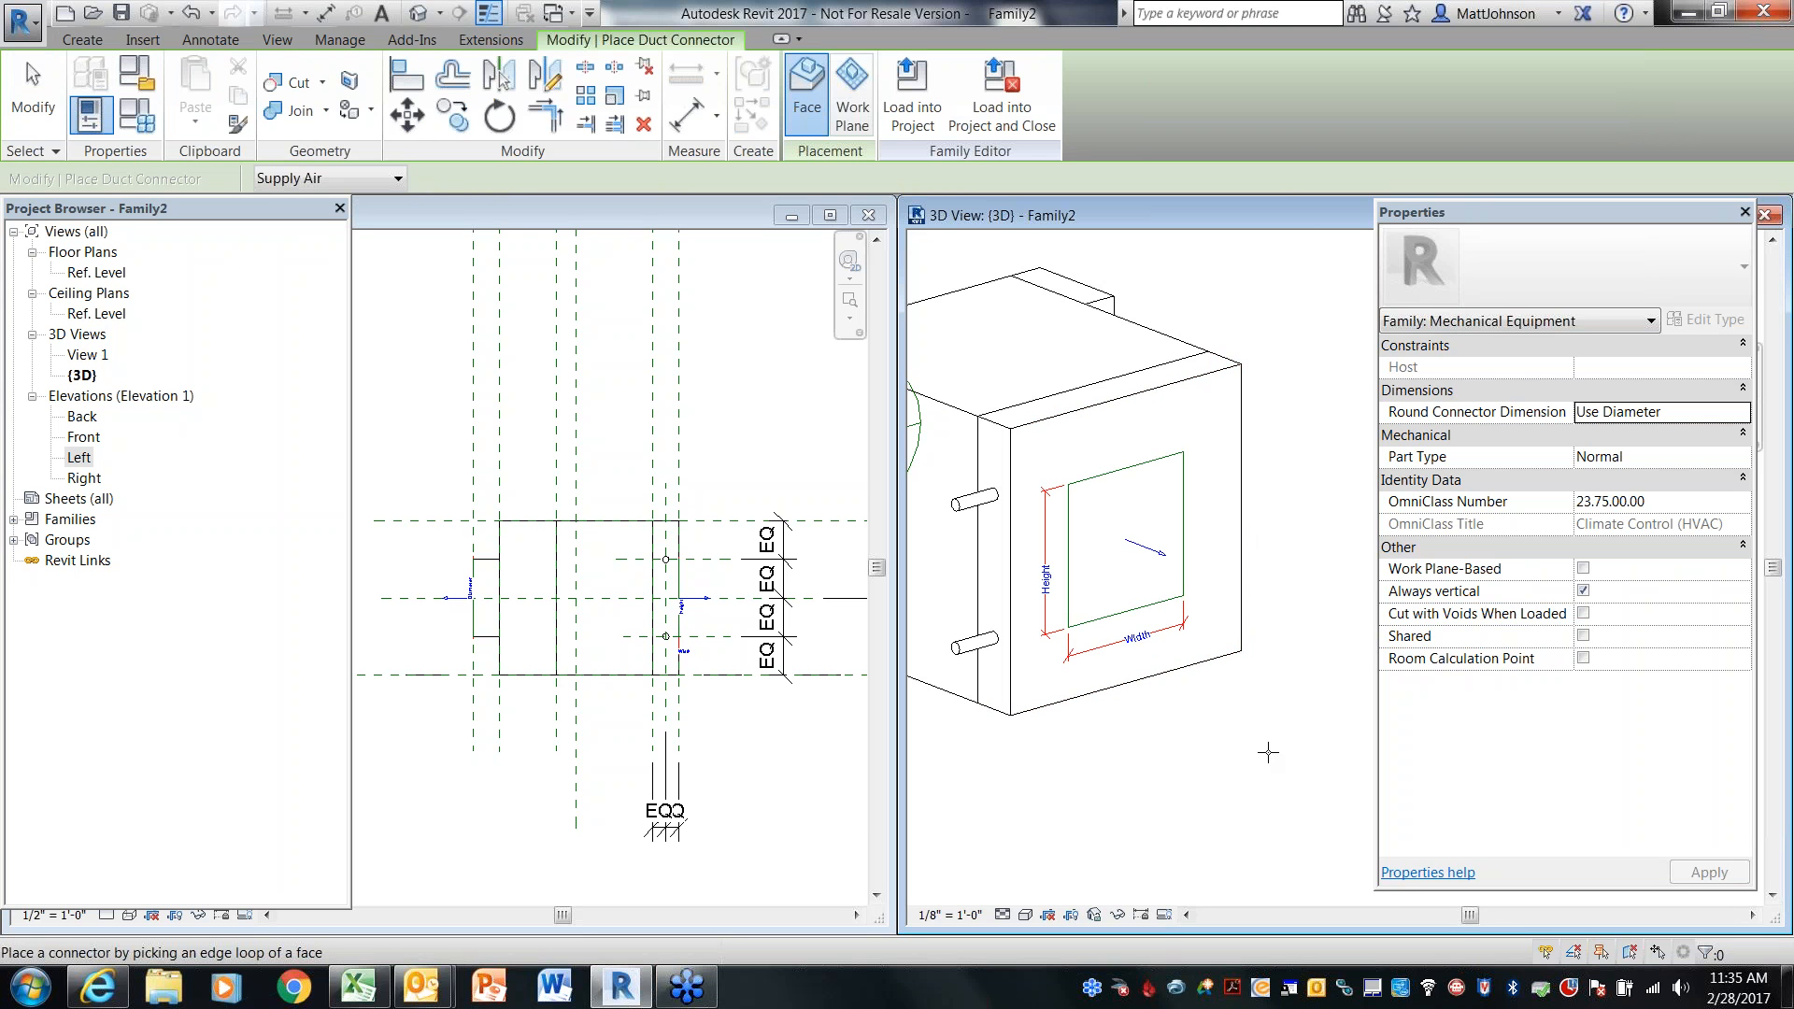
pyautogui.press('Escape')
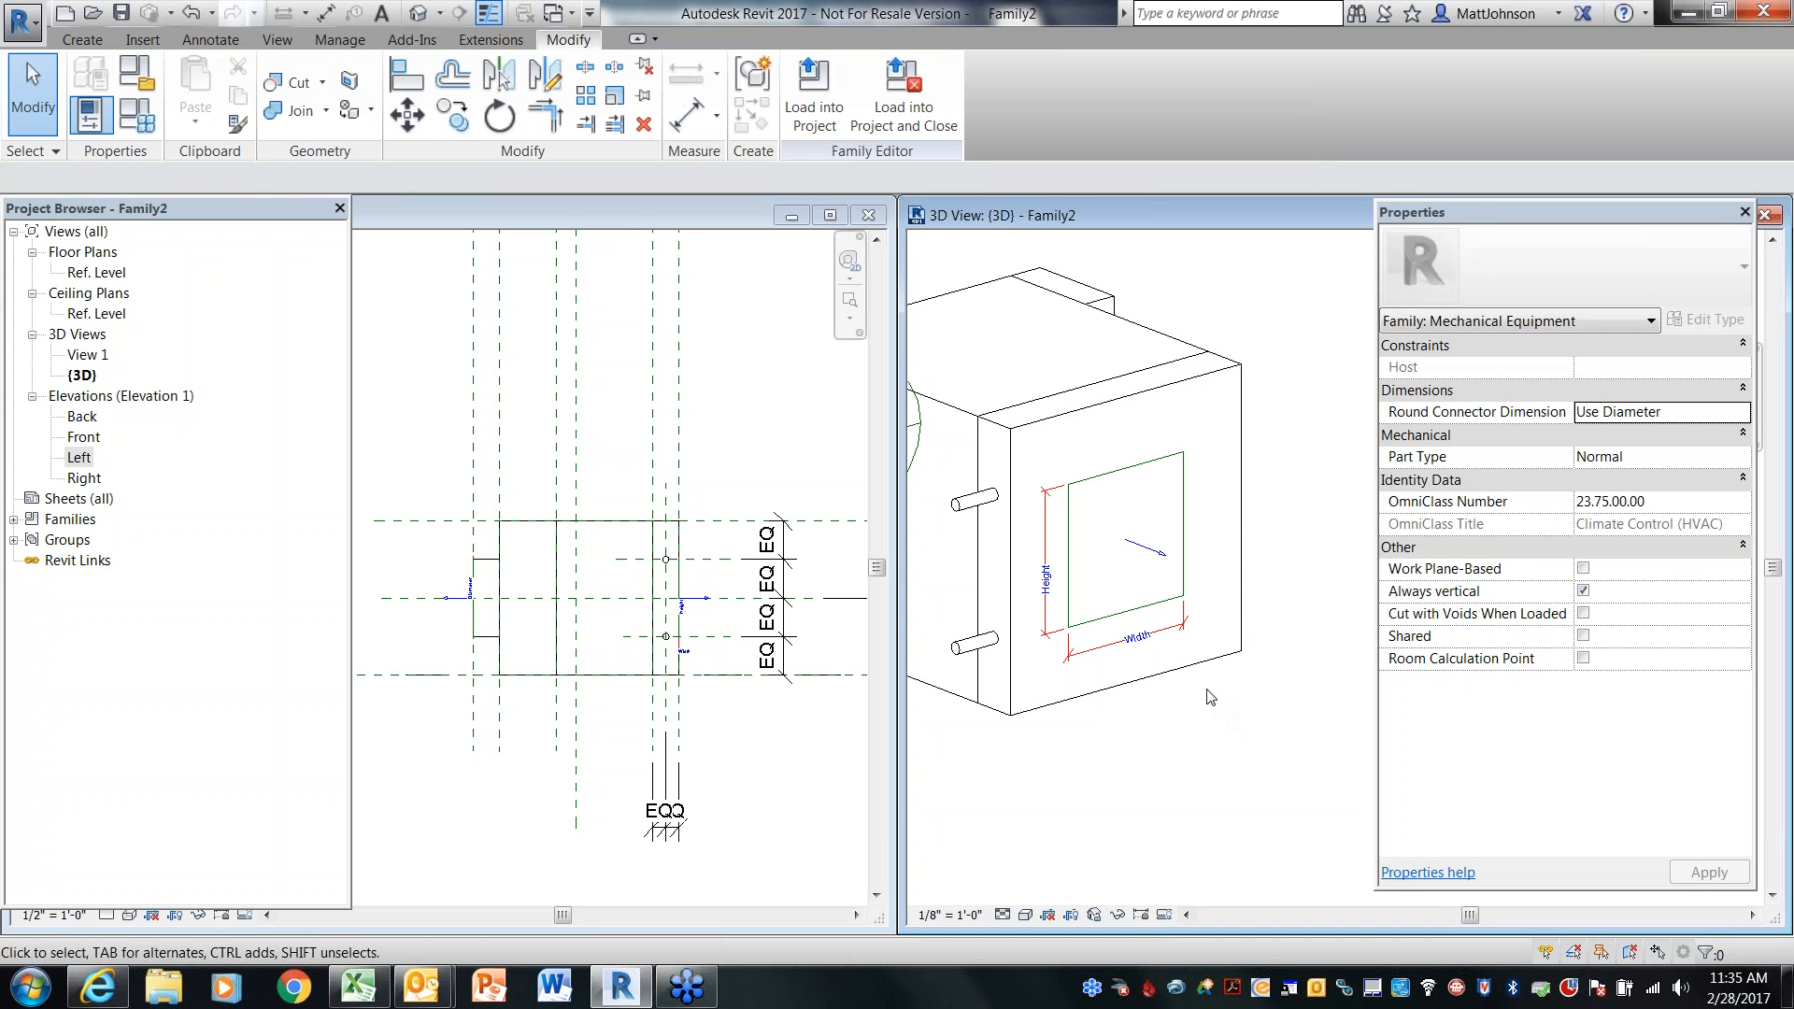
# Select the new rectangular duct connector and set its Flow Direction to Out
pyautogui.scroll(3, 1074, 631)
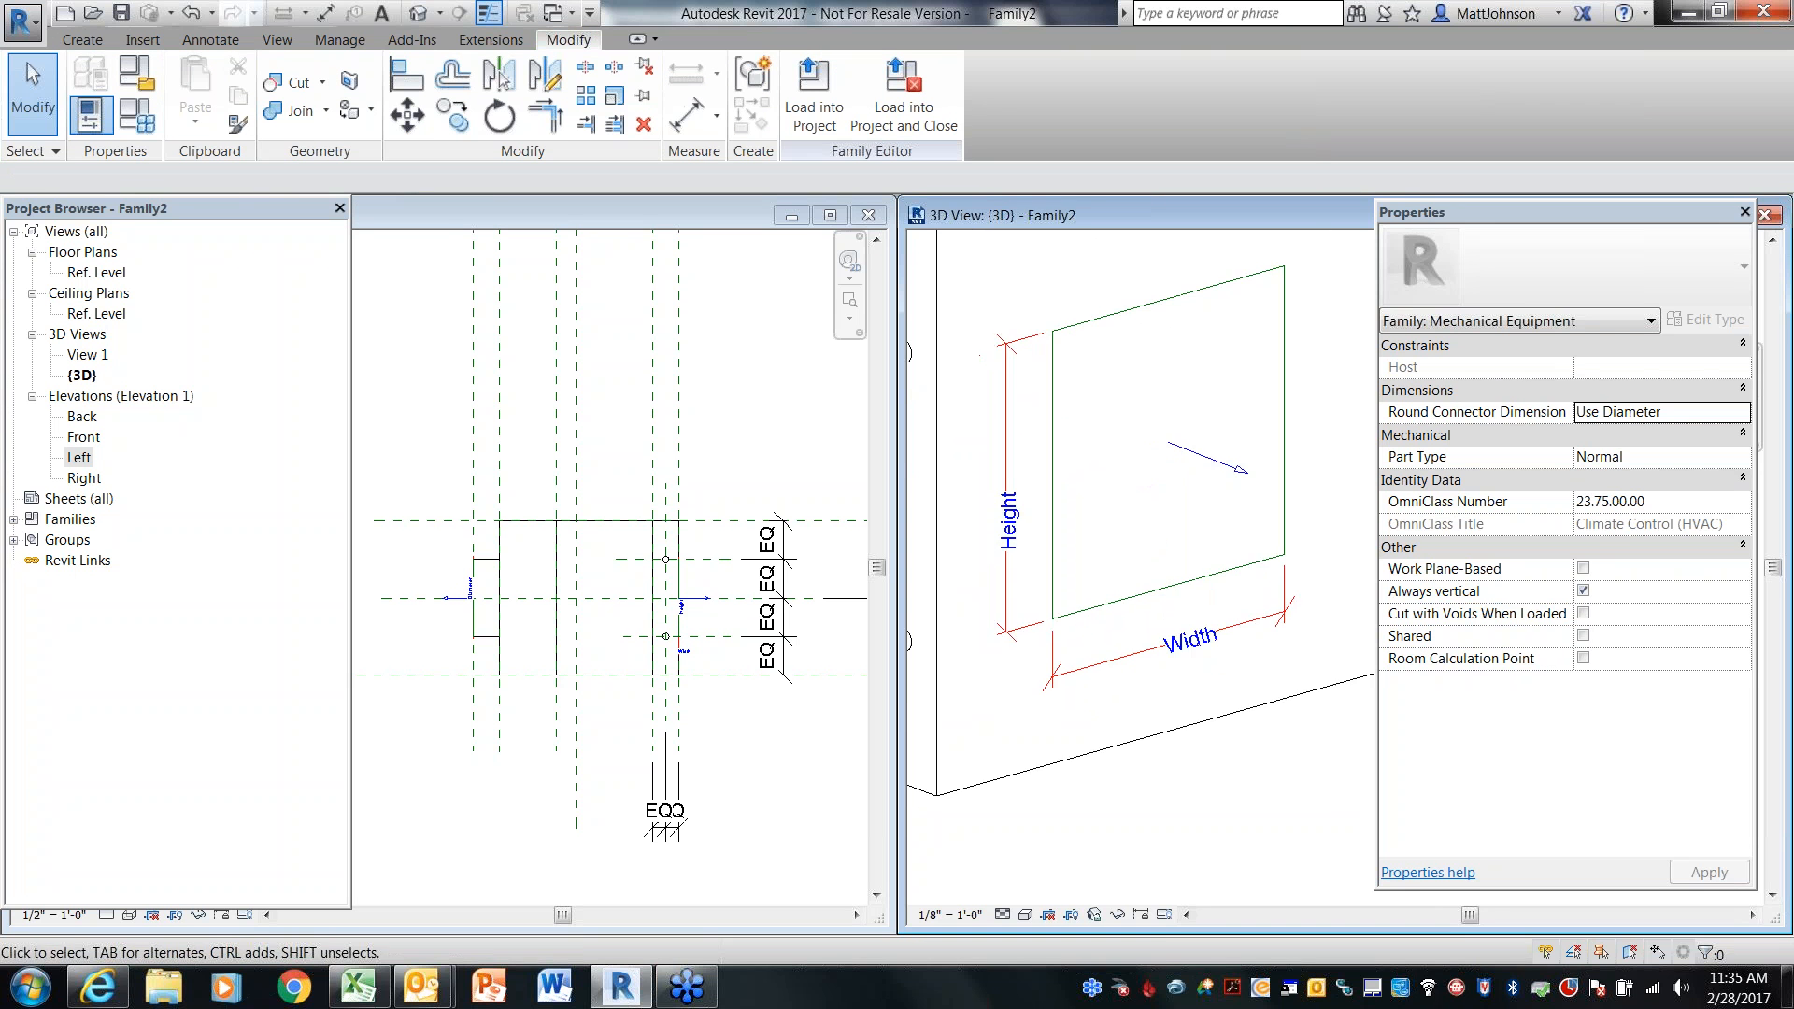
pyautogui.scroll(-3, 1201, 598)
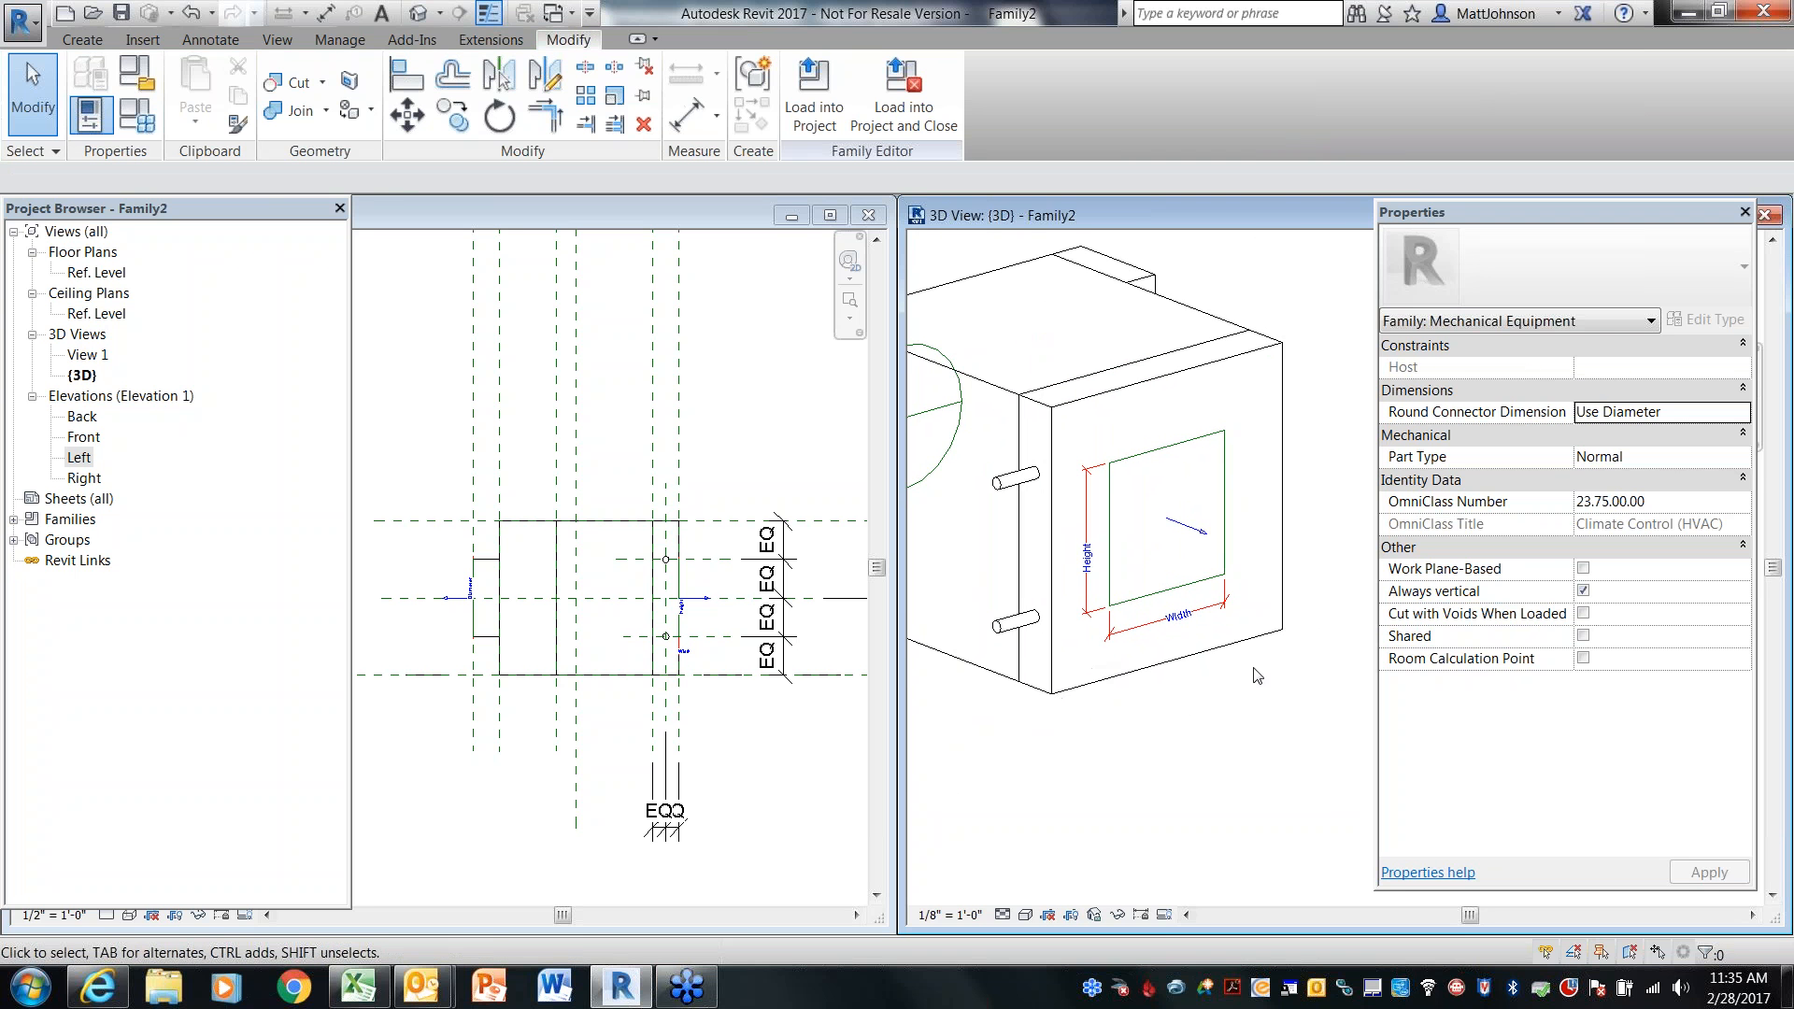
pyautogui.moveTo(1133, 738)
pyautogui.keyDown('shift'); pyautogui.mouseDown(button='middle')
pyautogui.moveTo(1321, 749)
pyautogui.moveTo(1102, 748)
pyautogui.mouseUp(button='middle'); pyautogui.keyUp('shift')
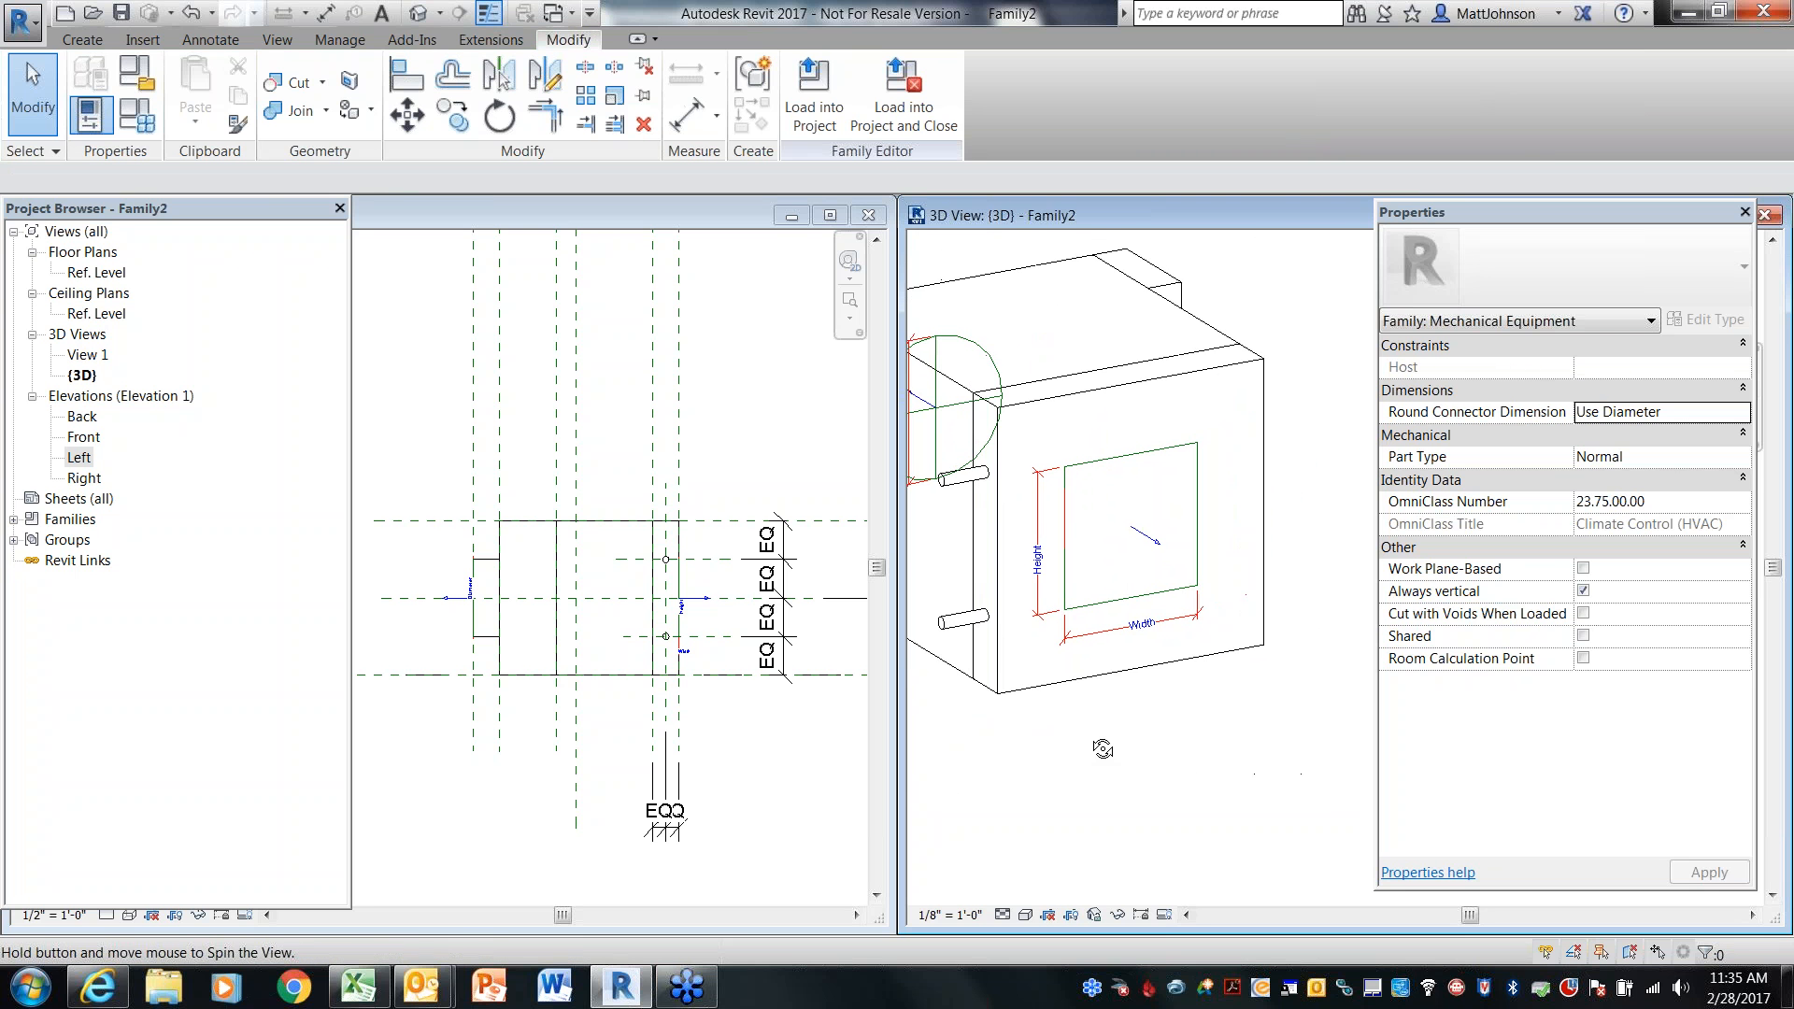
pyautogui.click(1161, 601)
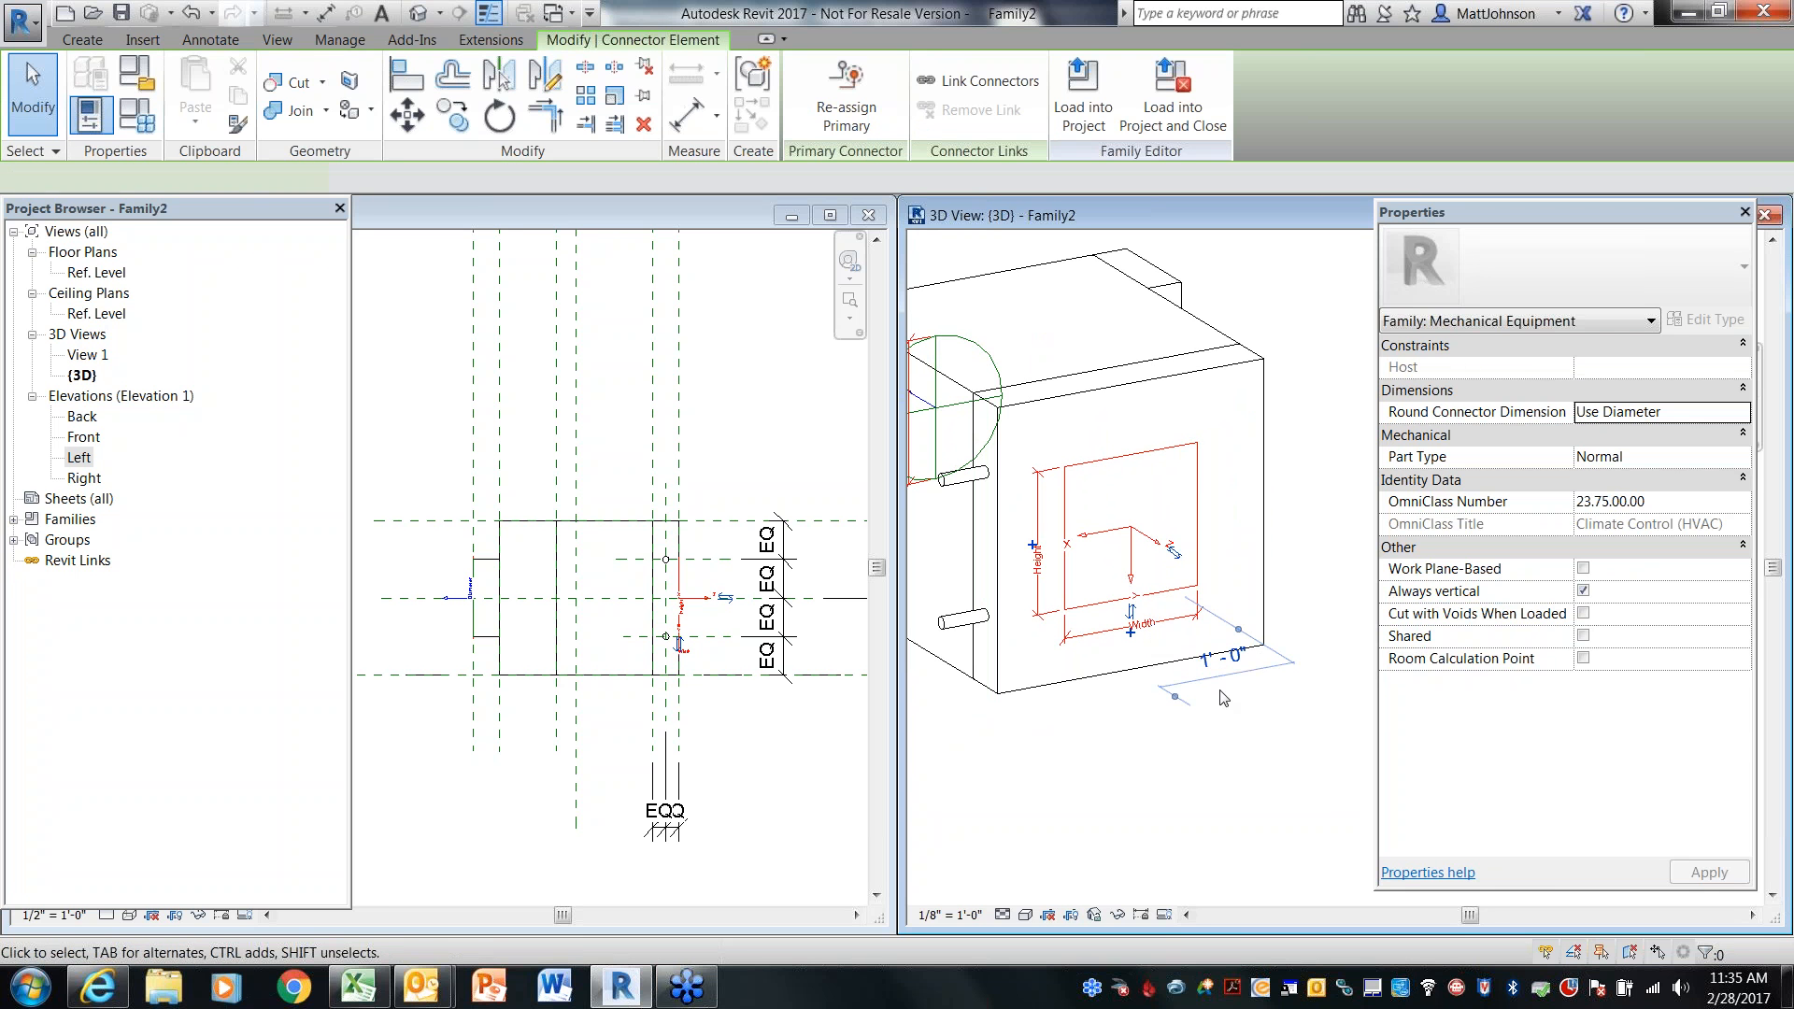
pyautogui.click(1612, 547)
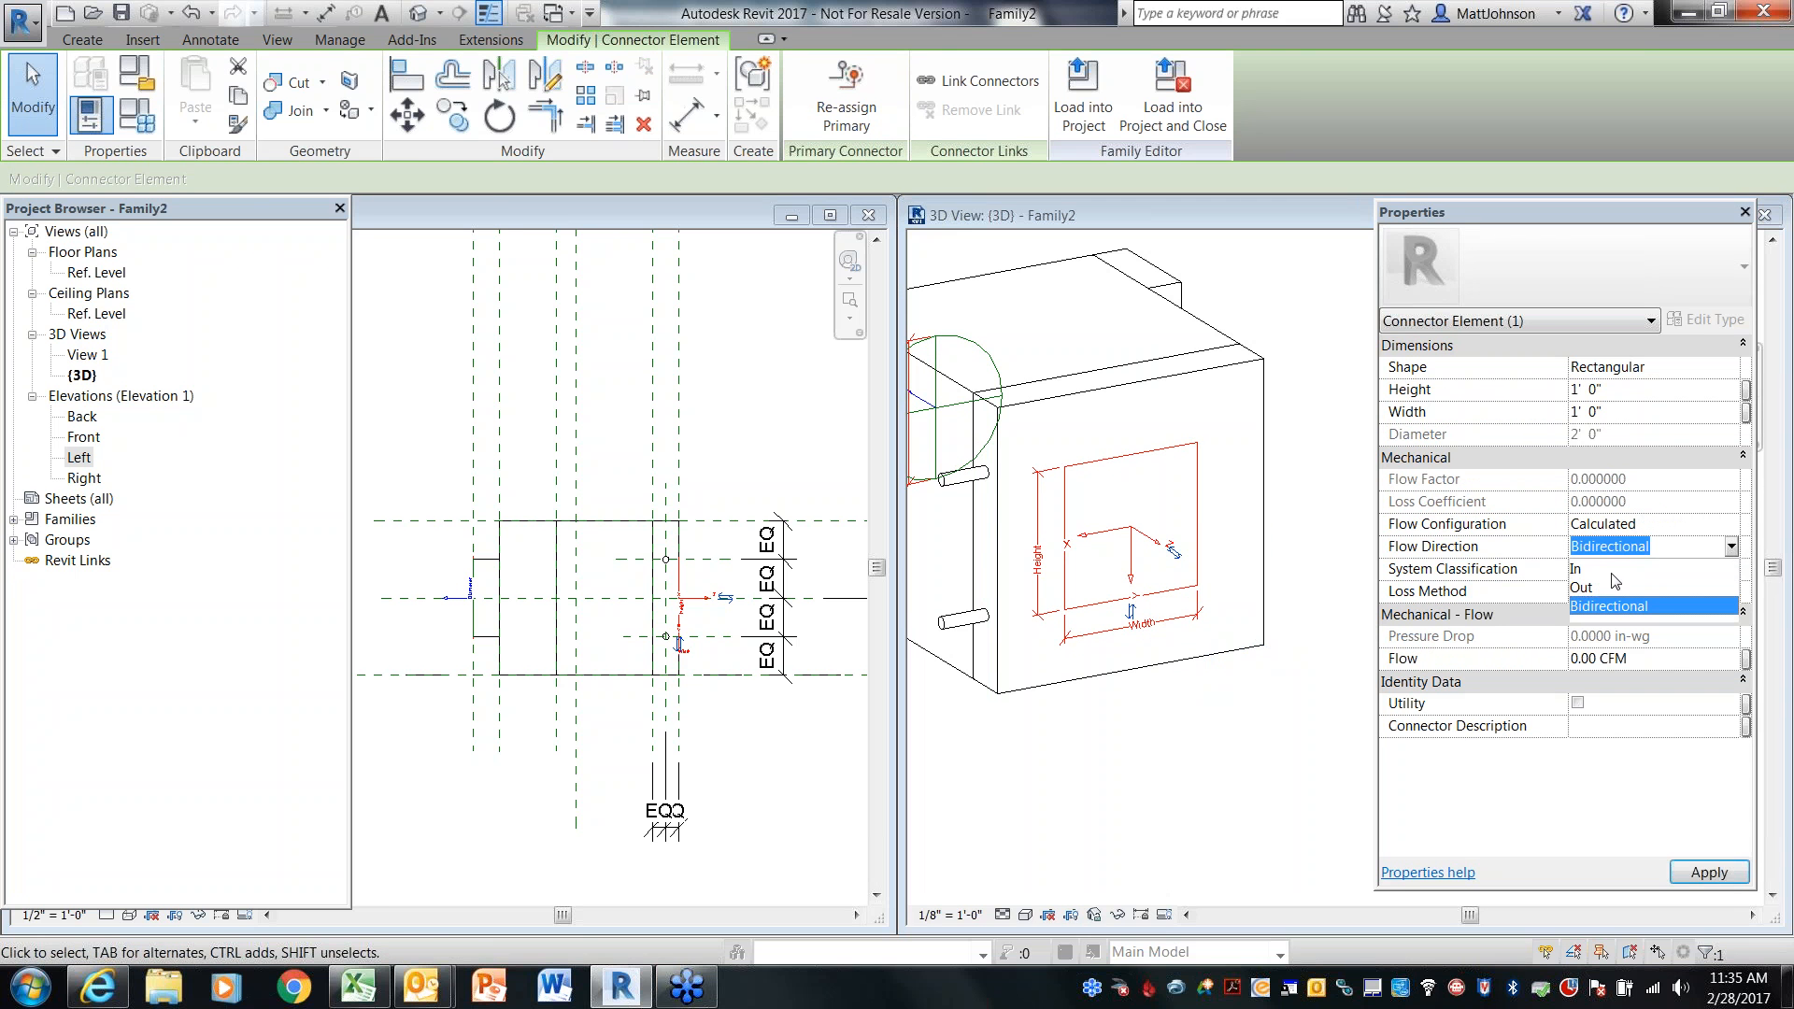
pyautogui.click(1582, 588)
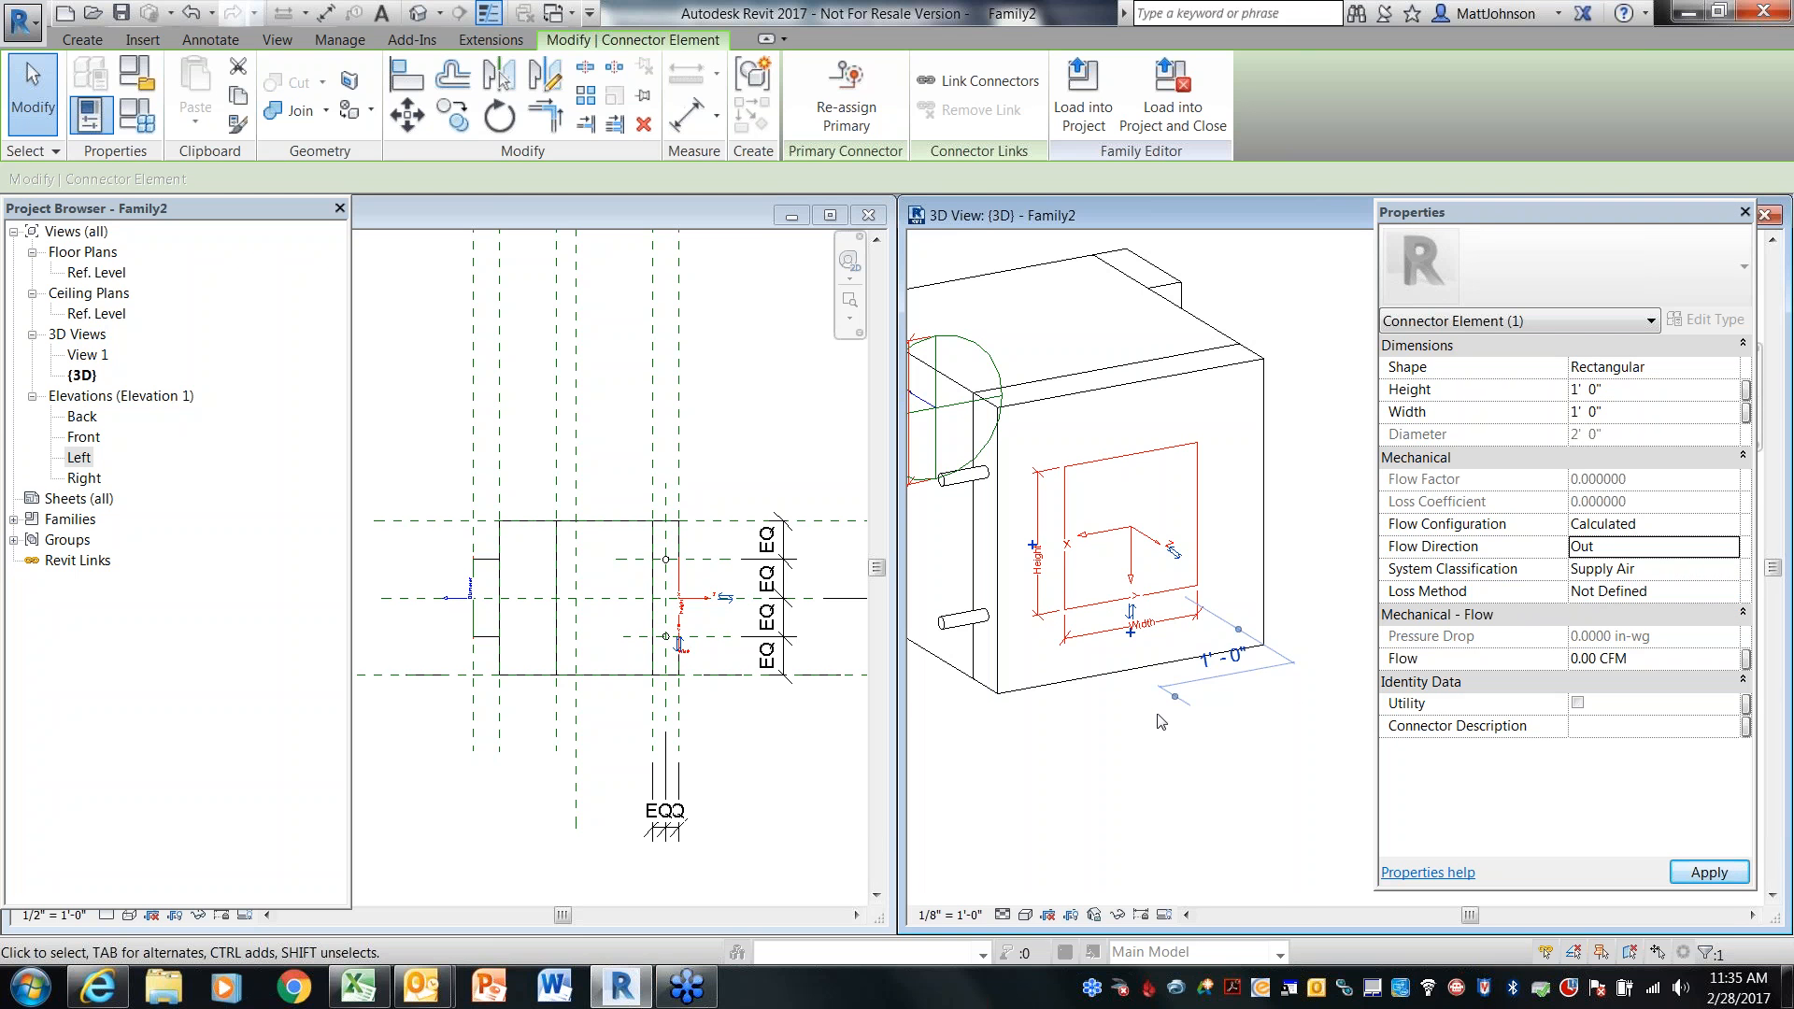
# Associate the rectangular connector's Width with BoxDepth and its Height with BoxHeight
pyautogui.scroll(3, 1107, 654)
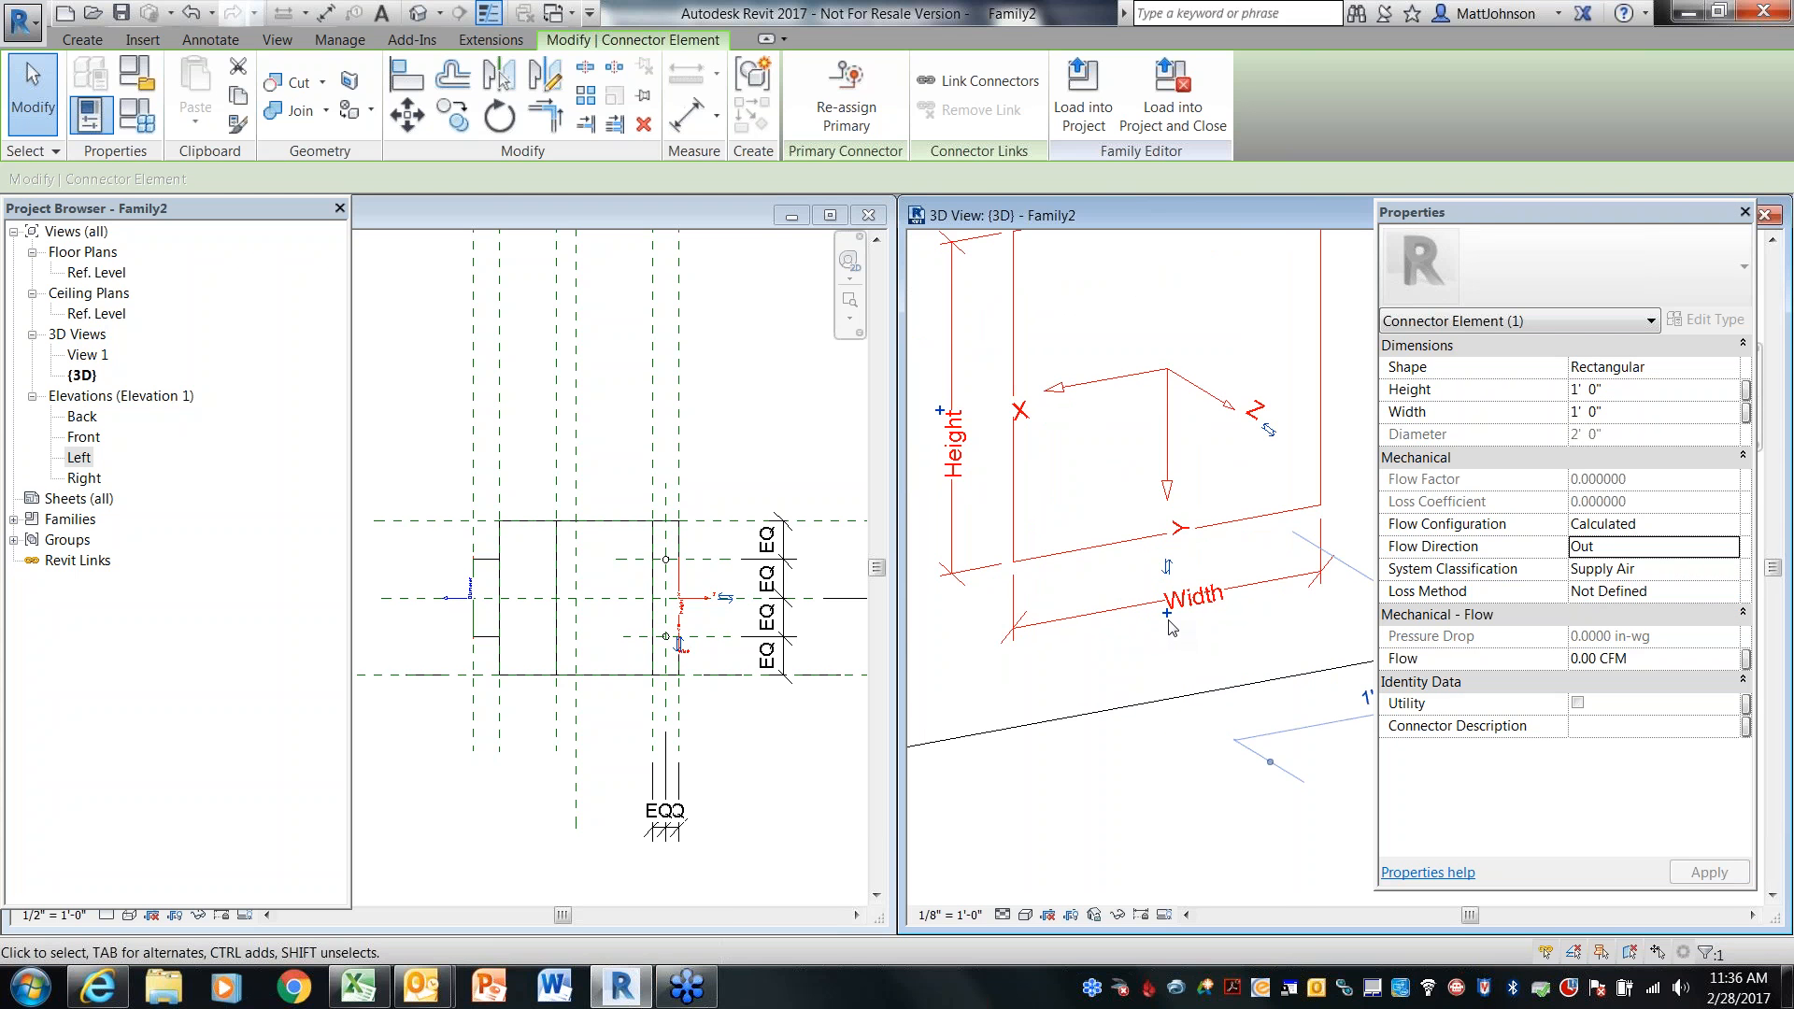
pyautogui.click(1167, 614)
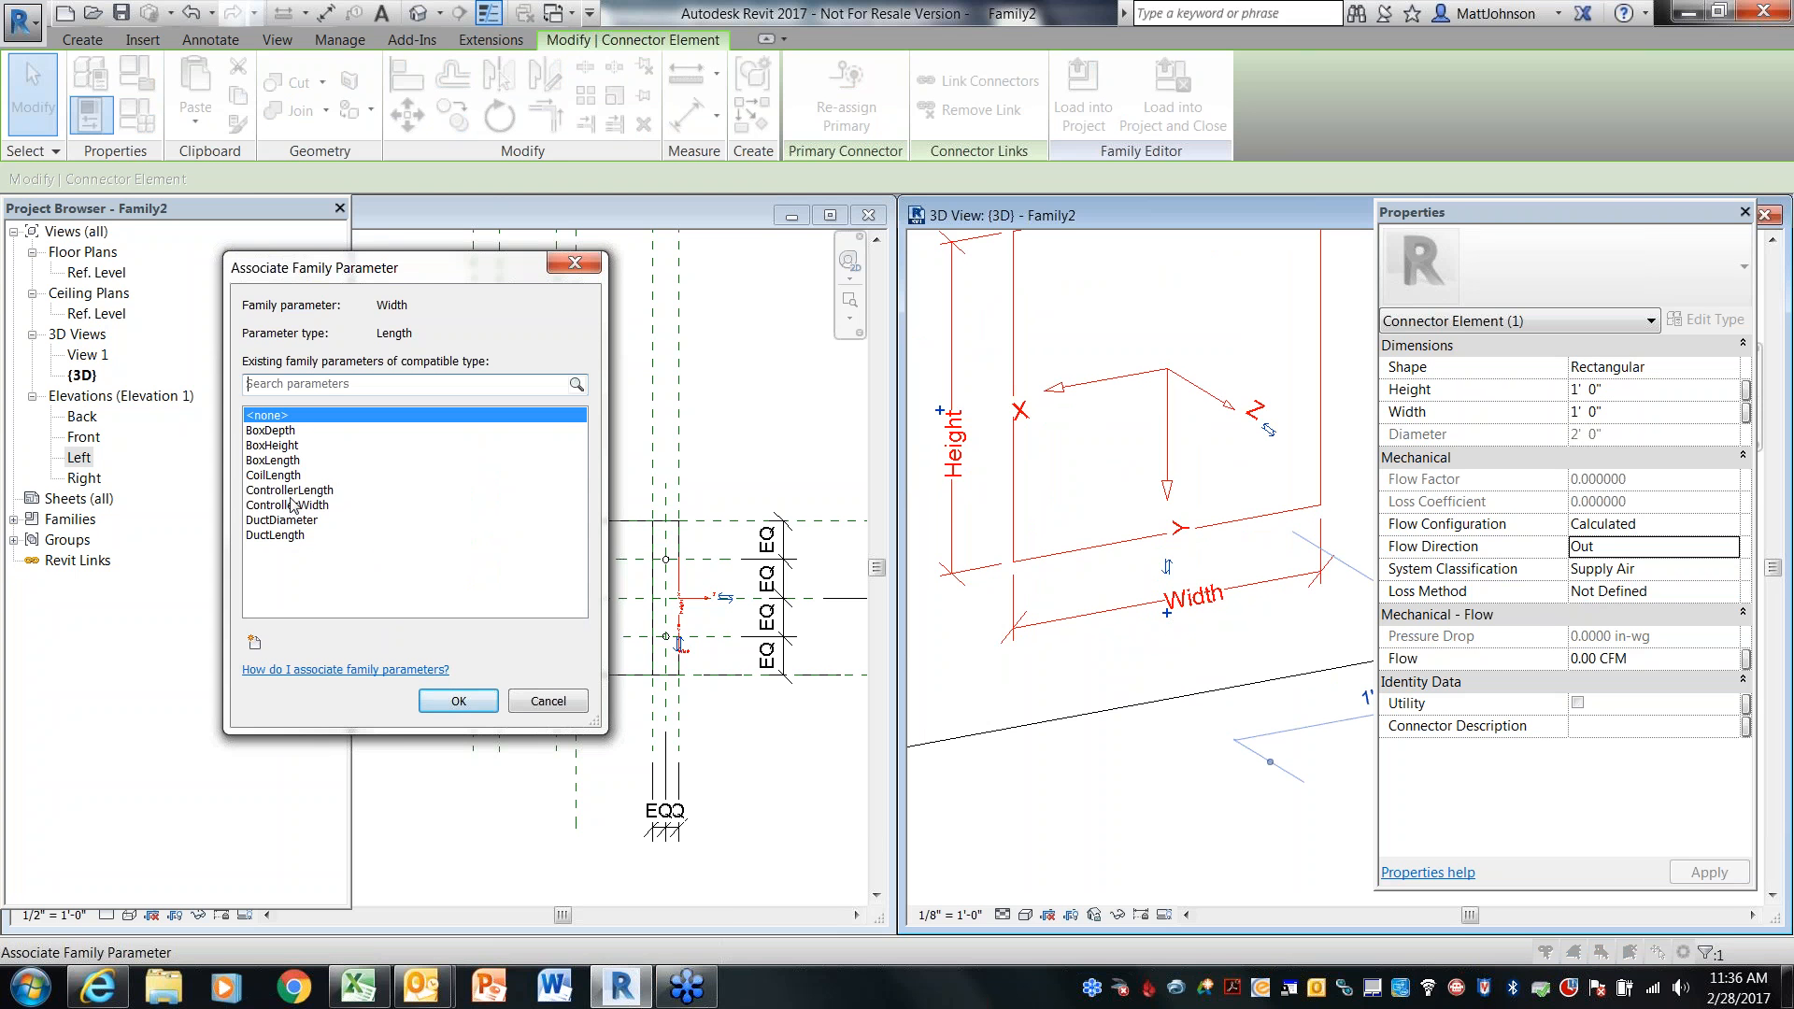
pyautogui.click(280, 430)
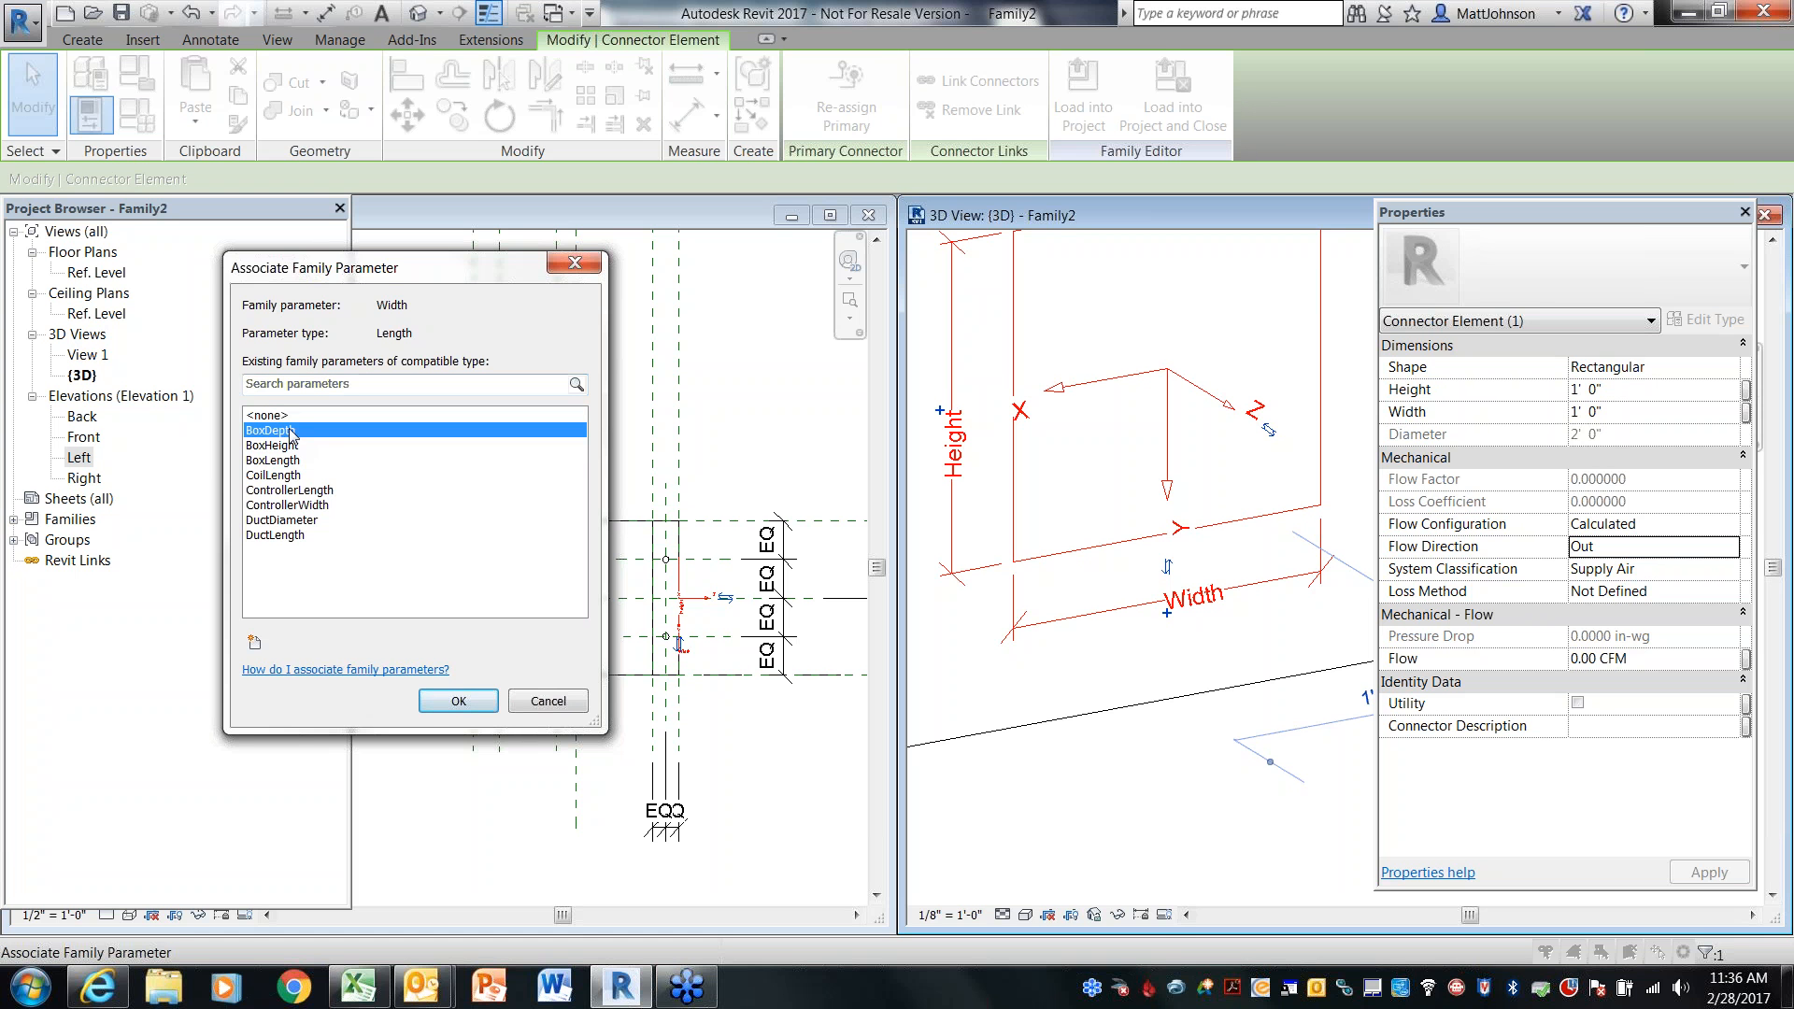
pyautogui.click(456, 700)
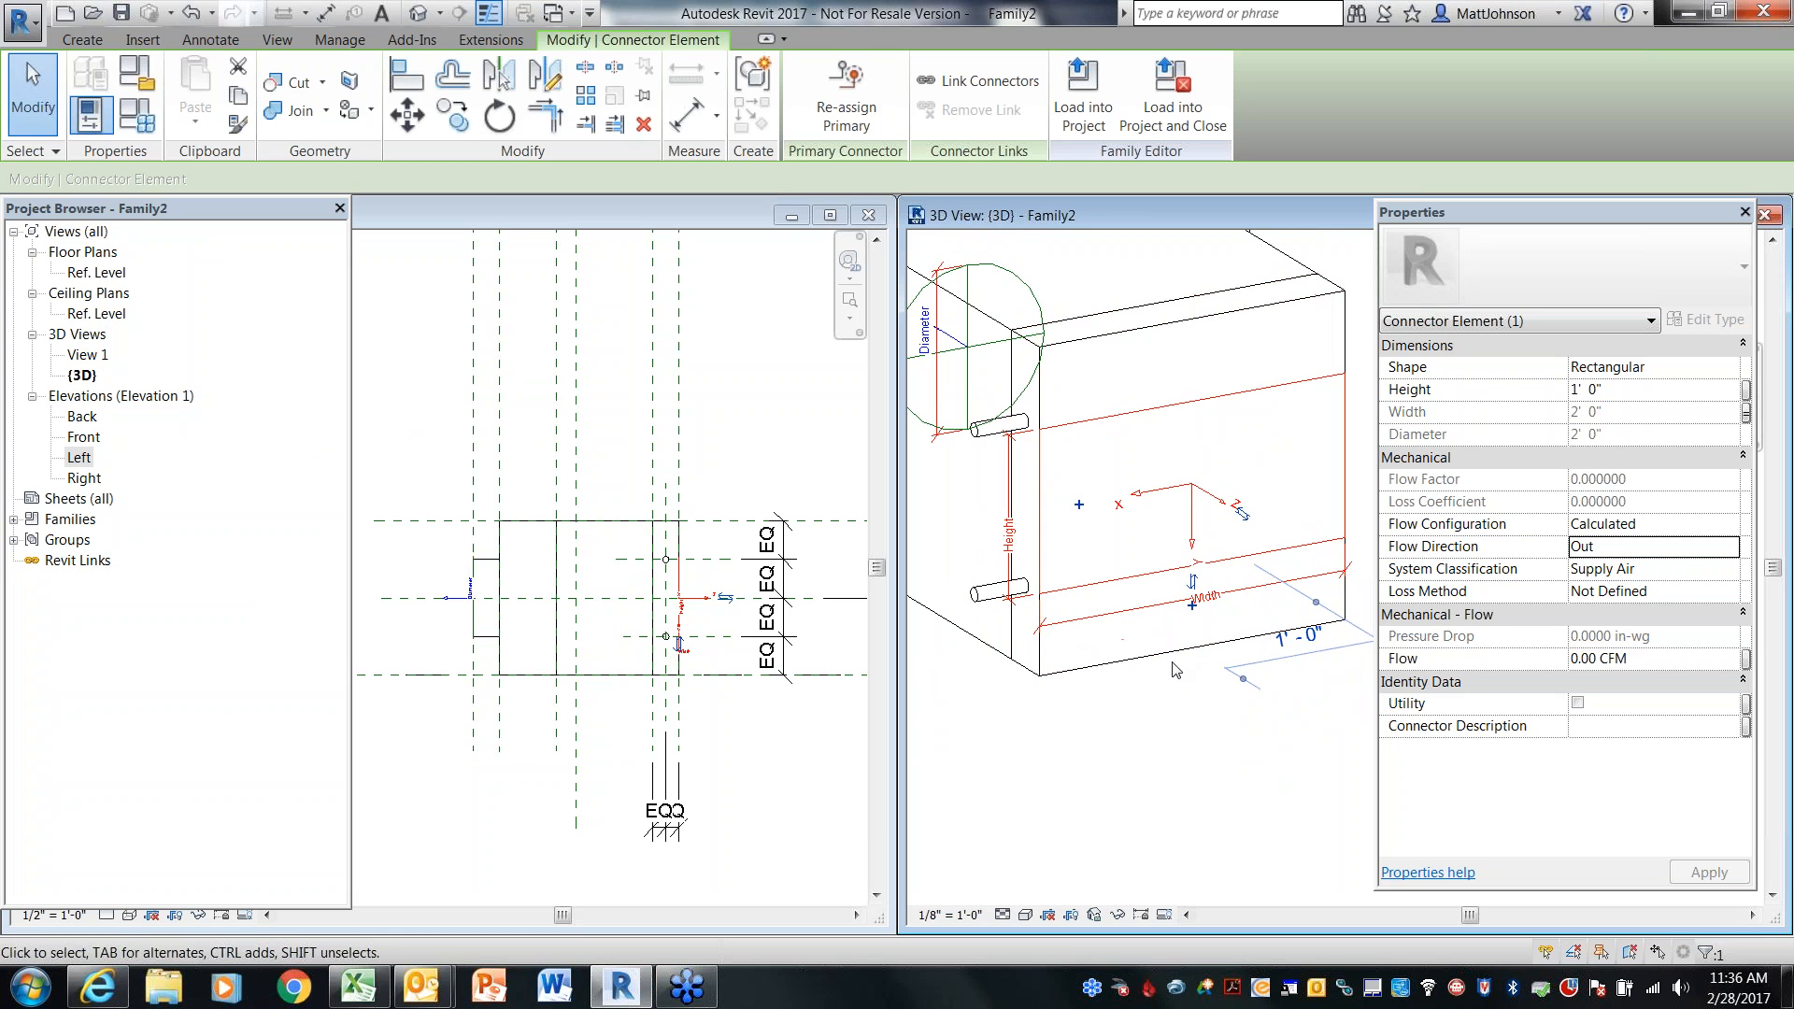
pyautogui.click(1080, 507)
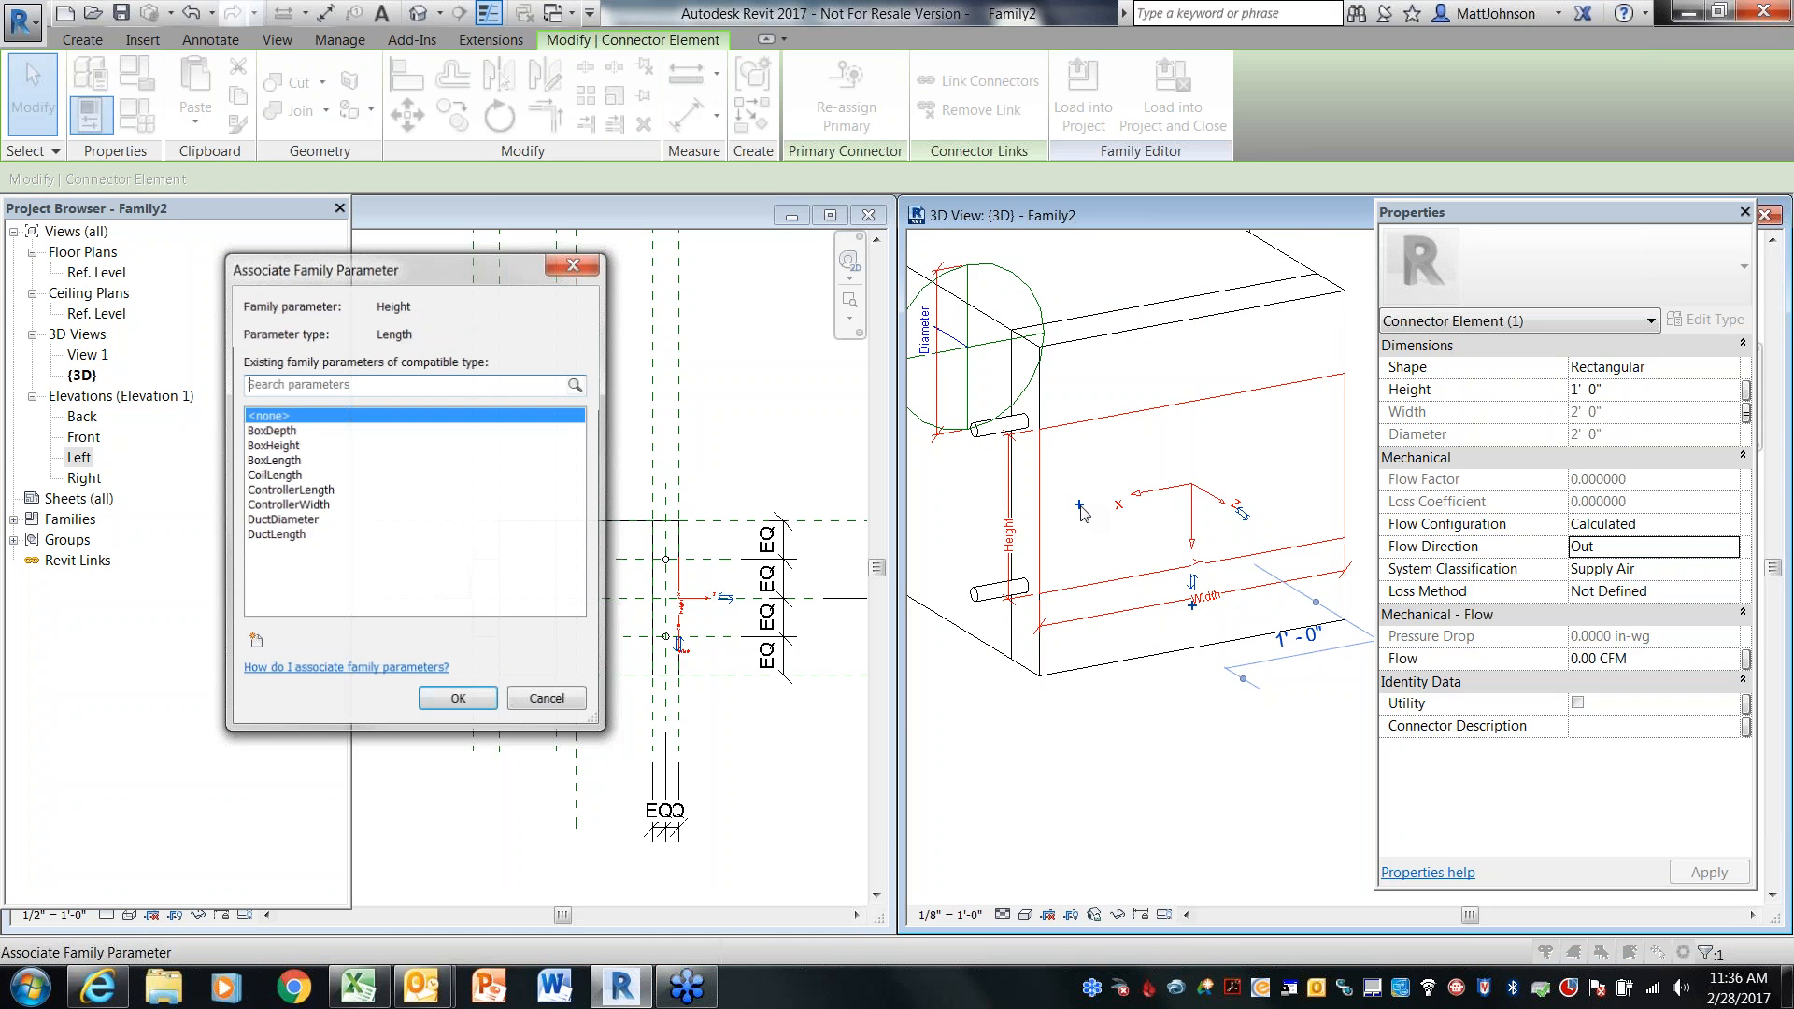
pyautogui.click(289, 446)
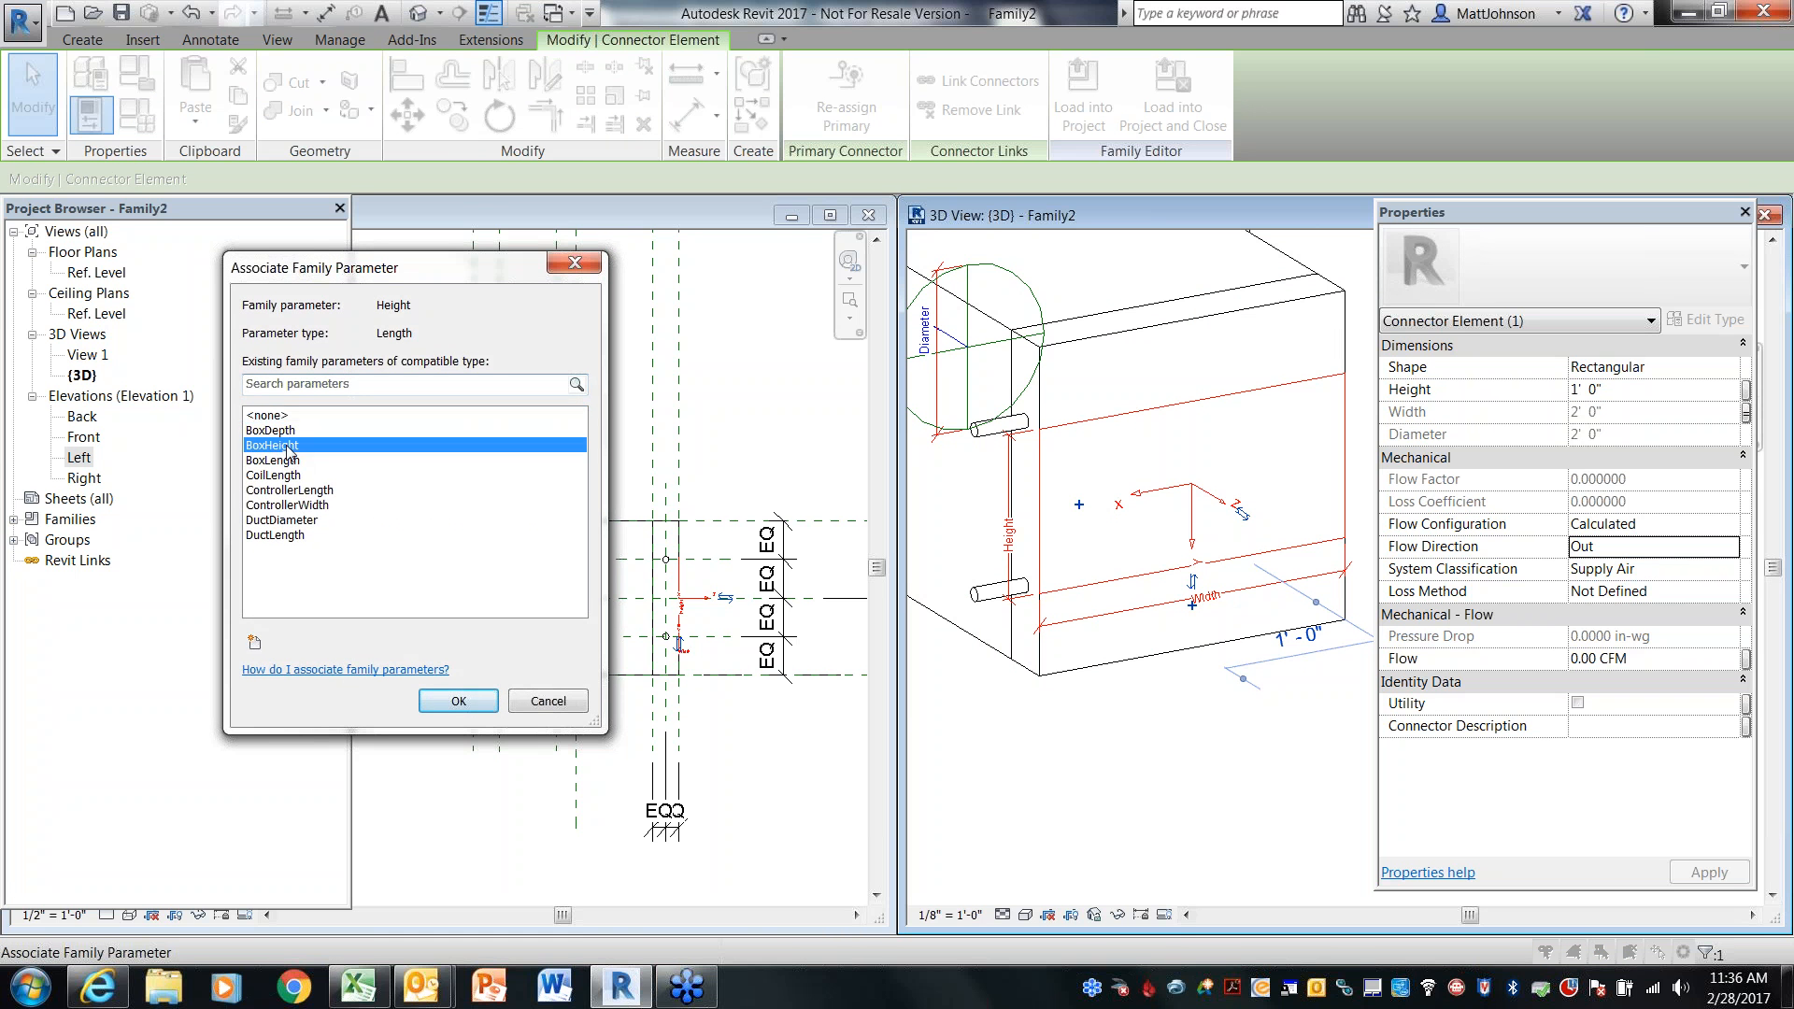
pyautogui.click(457, 701)
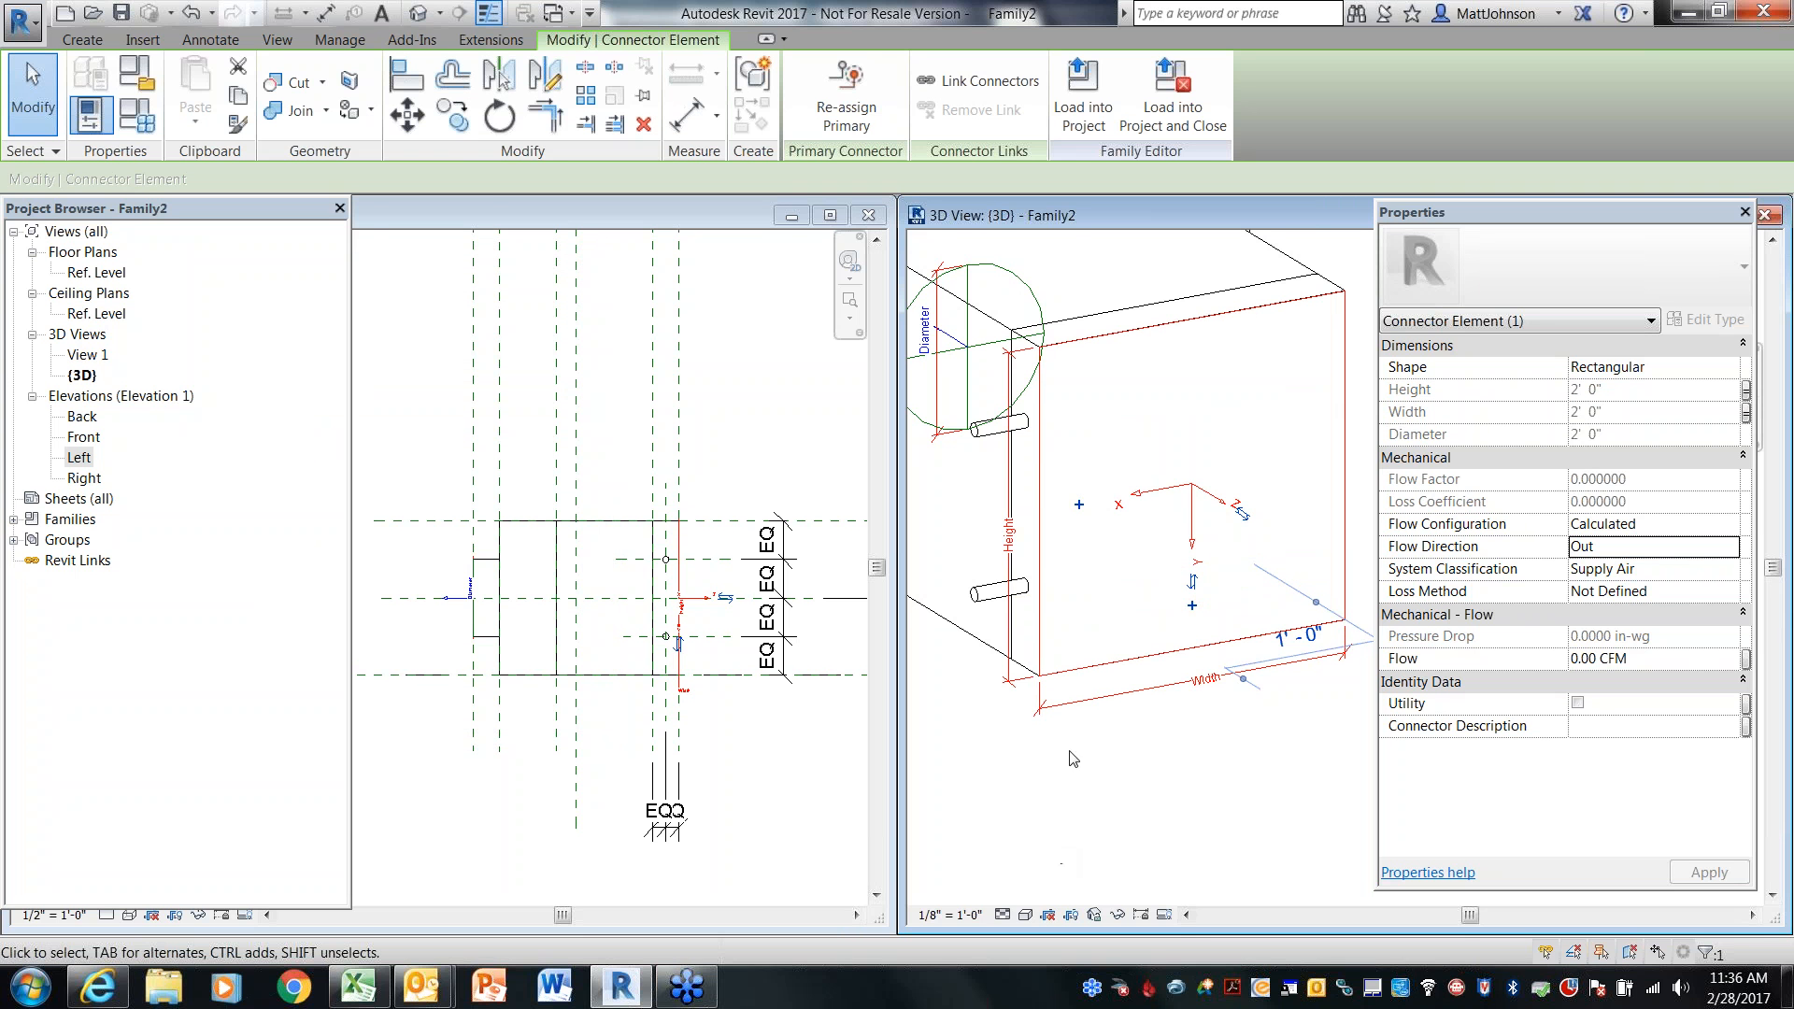
pyautogui.scroll(-2, 1056, 743)
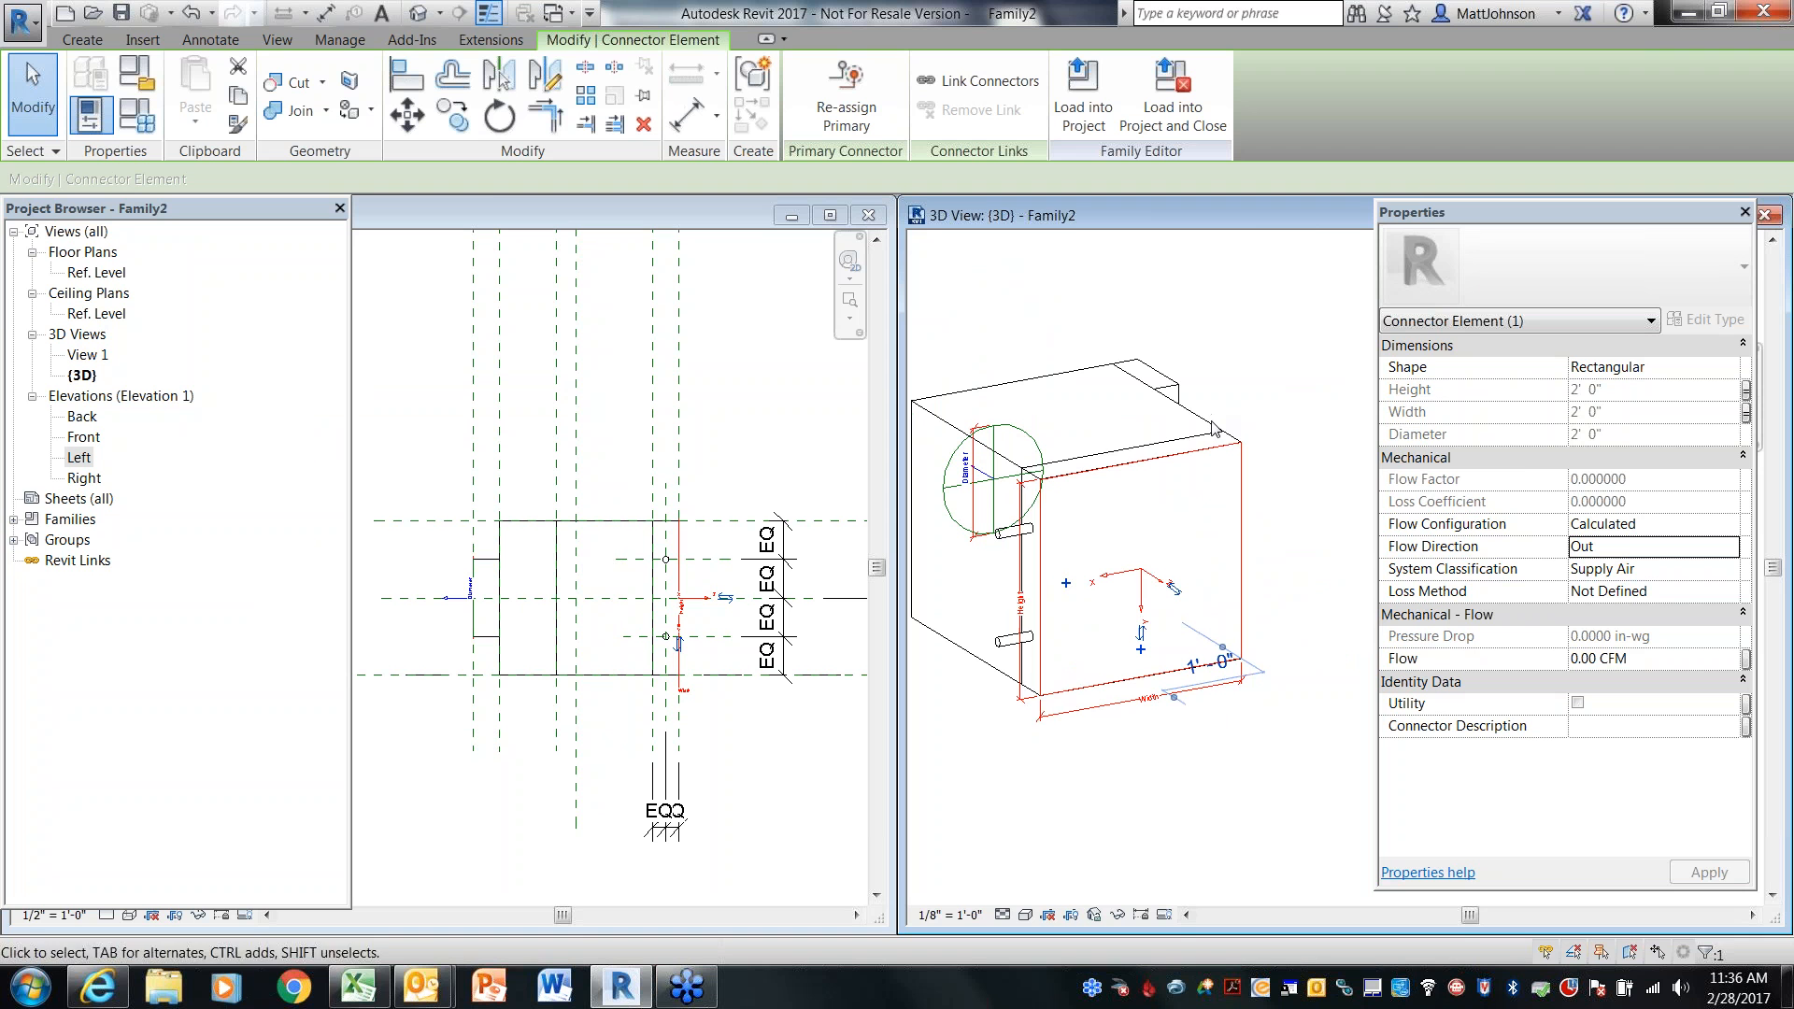
pyautogui.click(1316, 596)
pyautogui.keyDown('shift'); pyautogui.moveTo(1082, 772); pyautogui.dragTo(1212, 645, button='middle'); pyautogui.keyUp('shift')
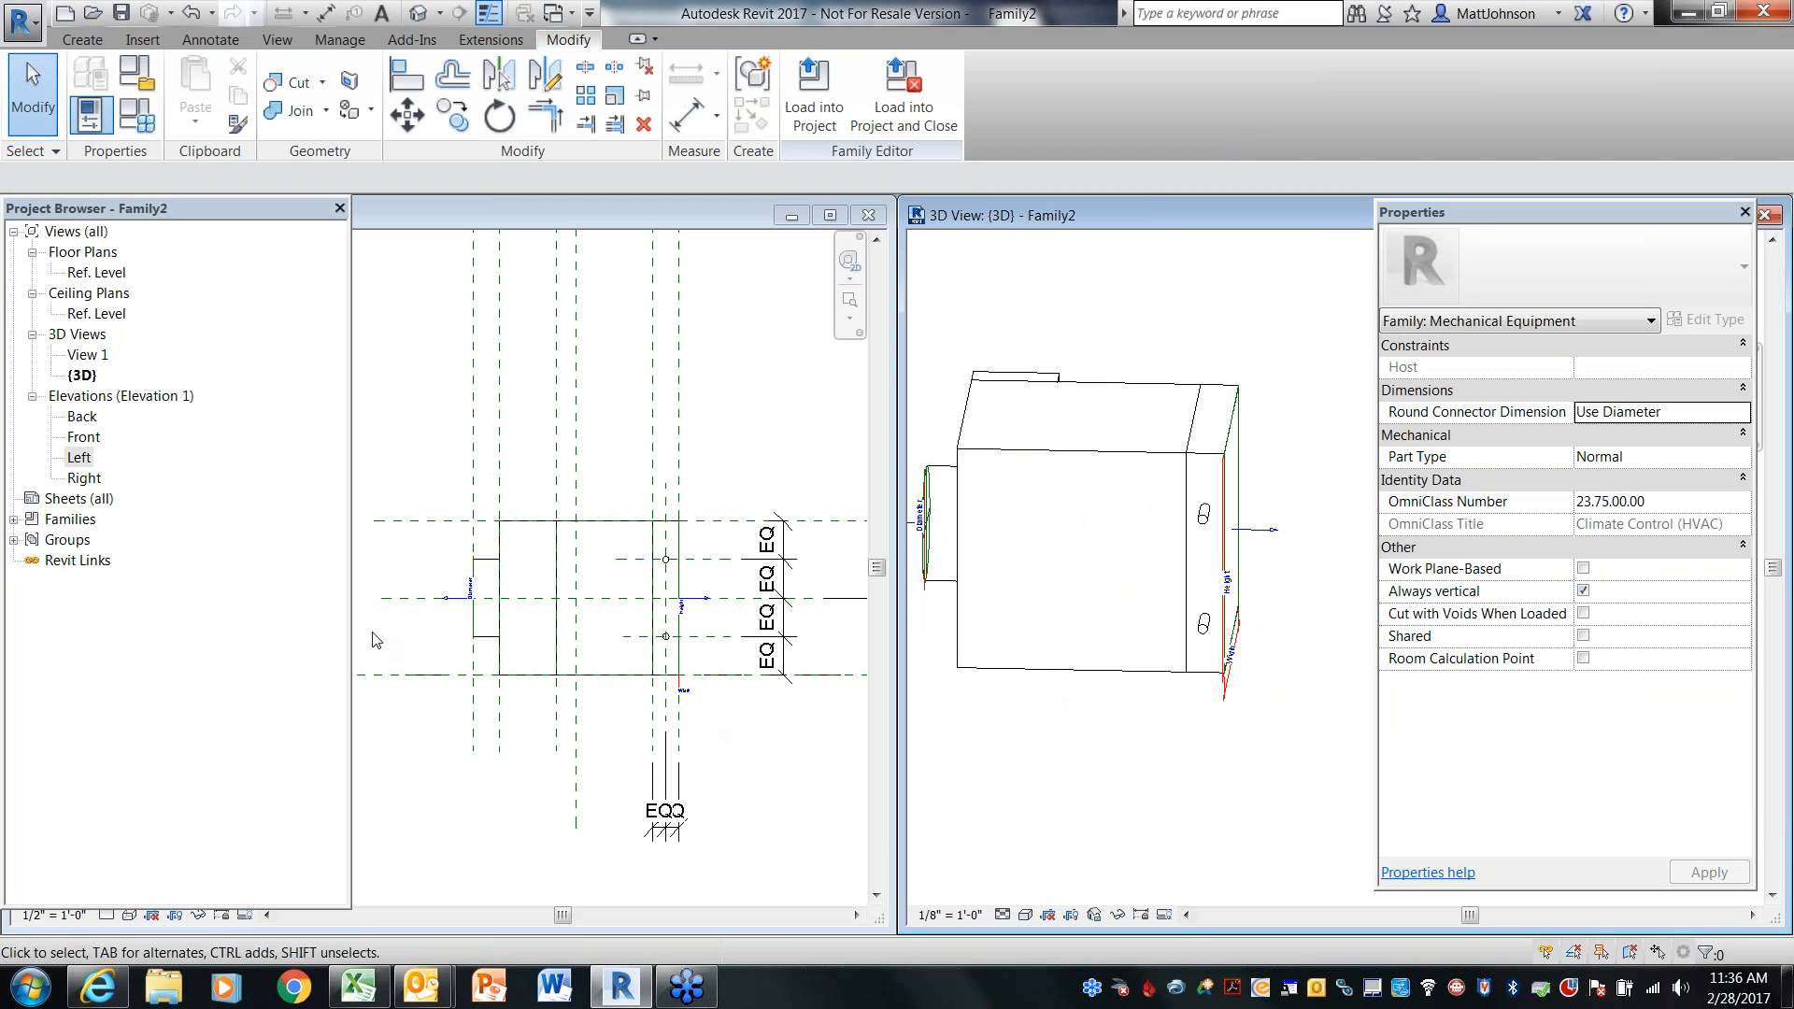
# Open the Front elevation and place diameter dimensions on both pipe stubs
pyautogui.doubleClick(88, 440)
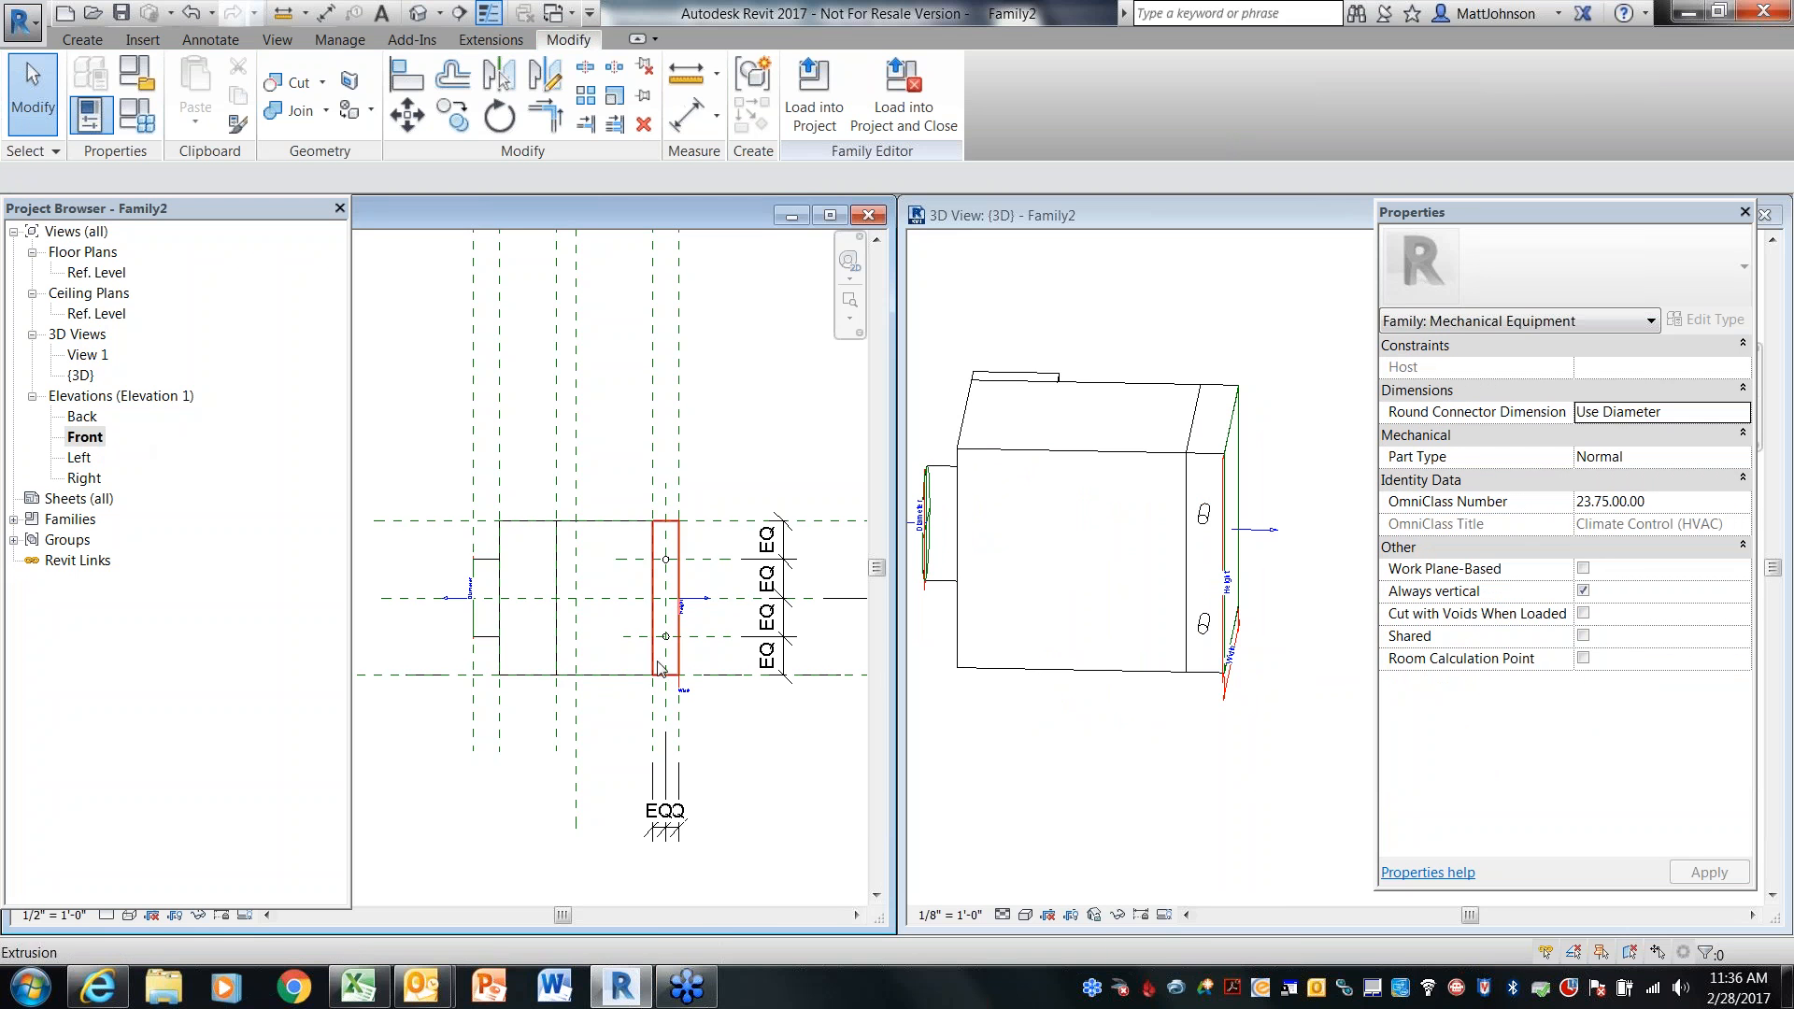
pyautogui.scroll(5, 643, 641)
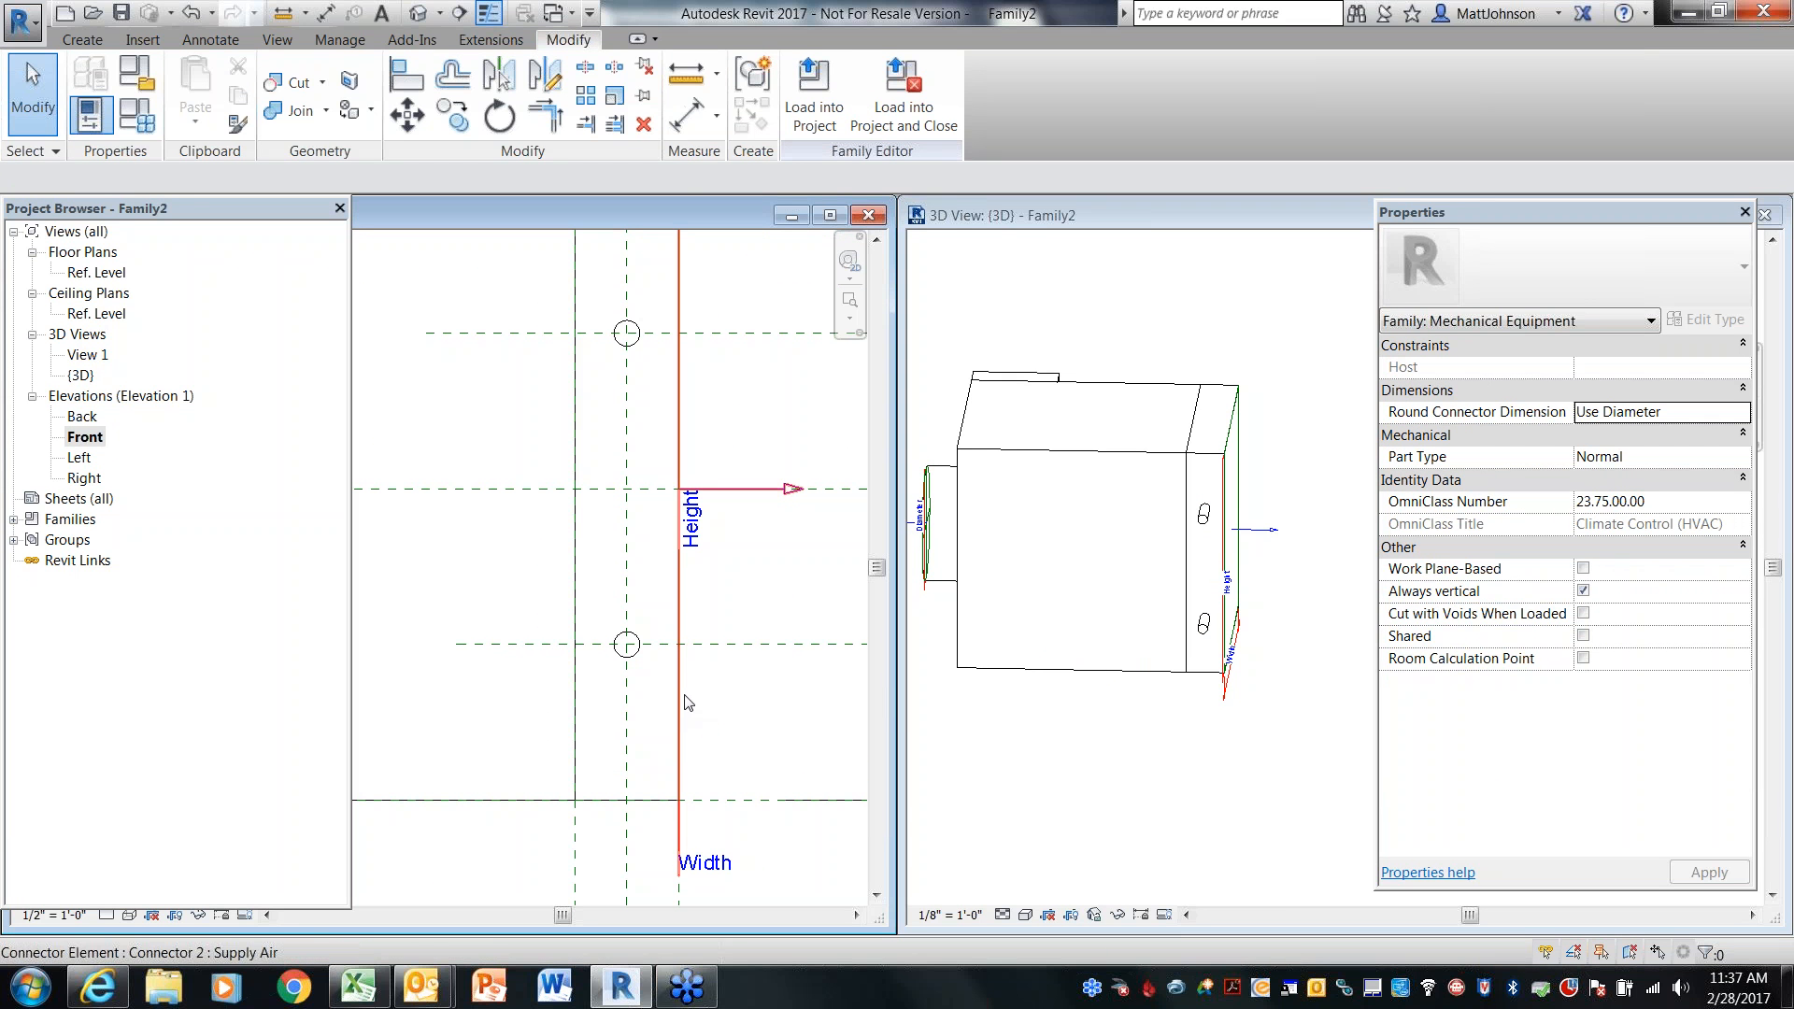
pyautogui.press('i')
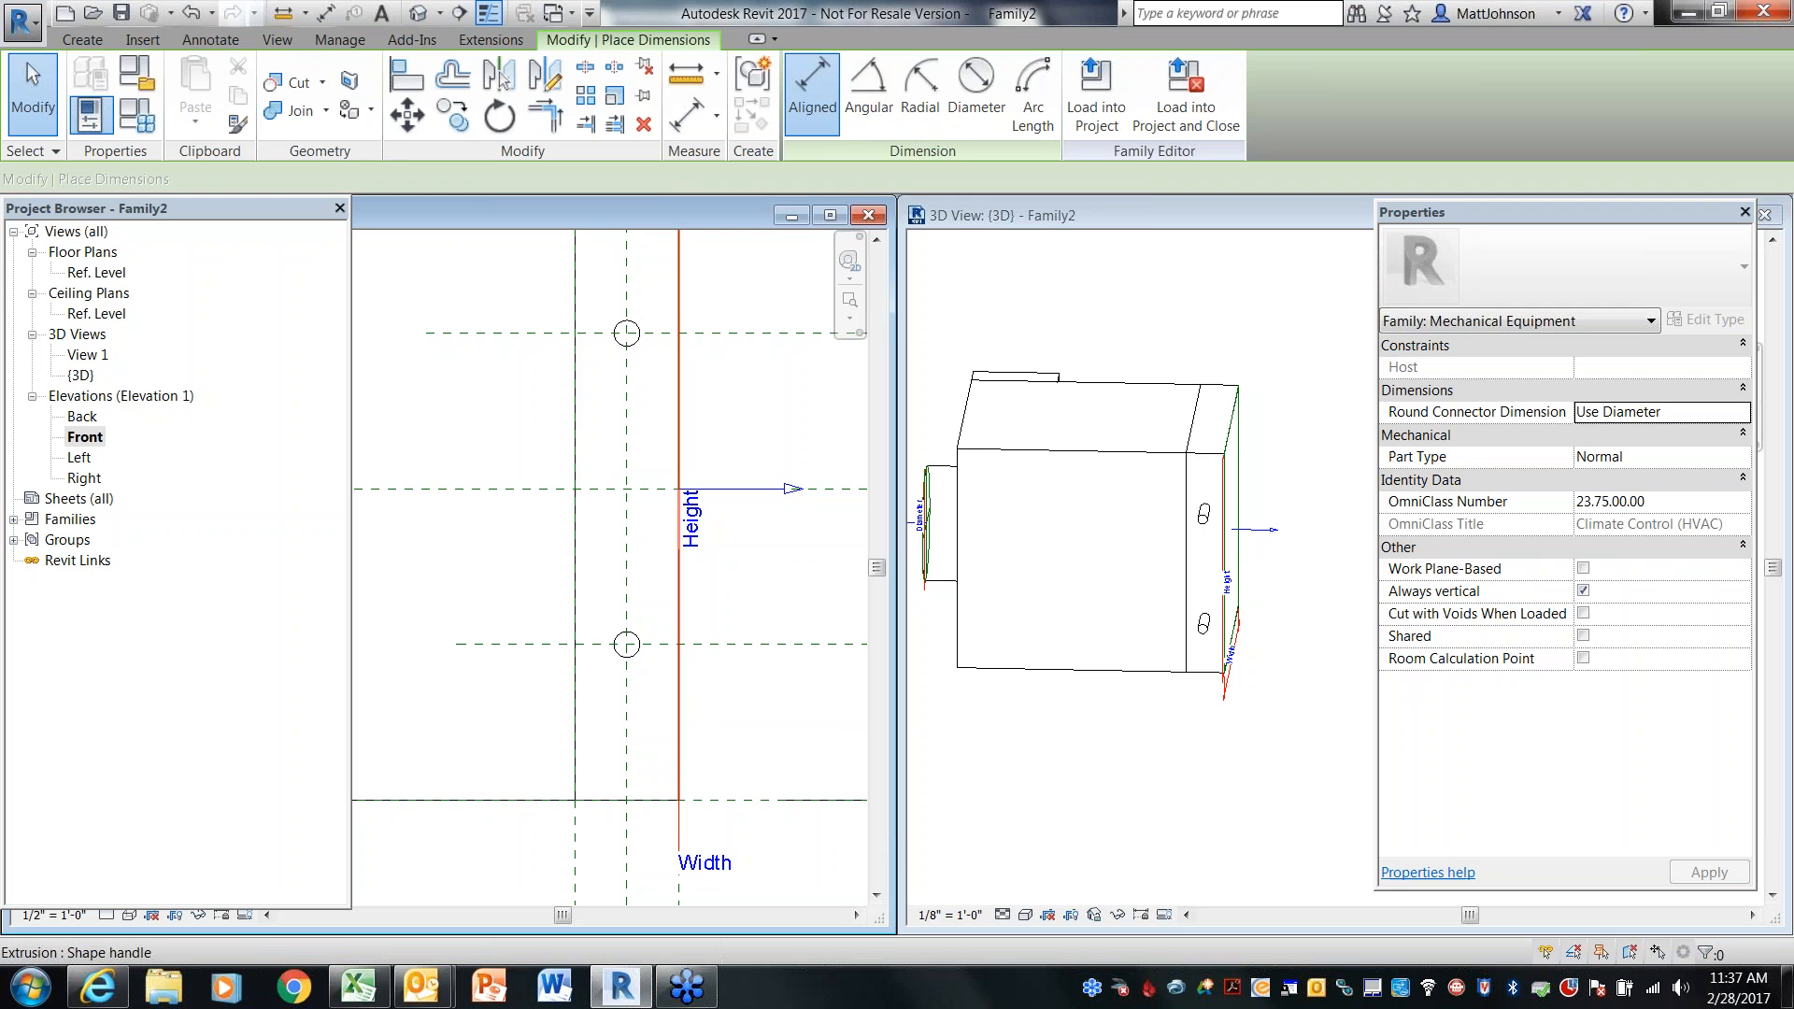
pyautogui.click(977, 89)
pyautogui.click(654, 367)
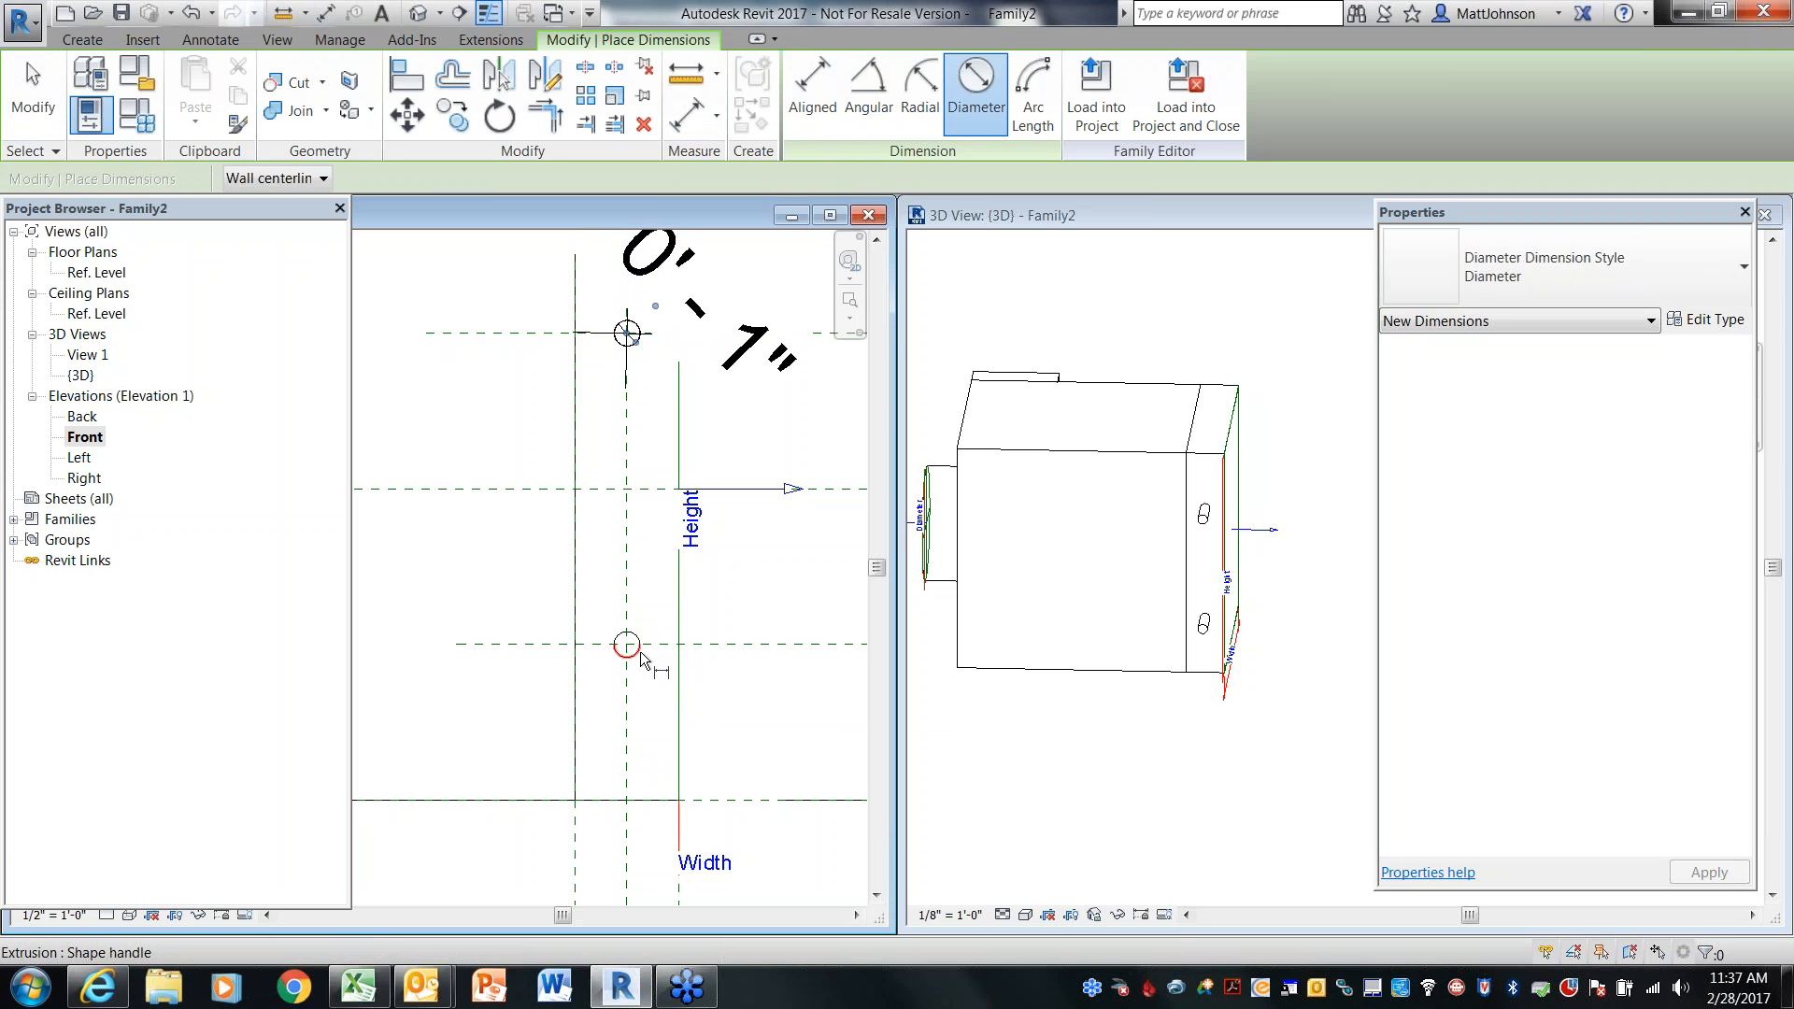
pyautogui.click(651, 671)
pyautogui.click(657, 678)
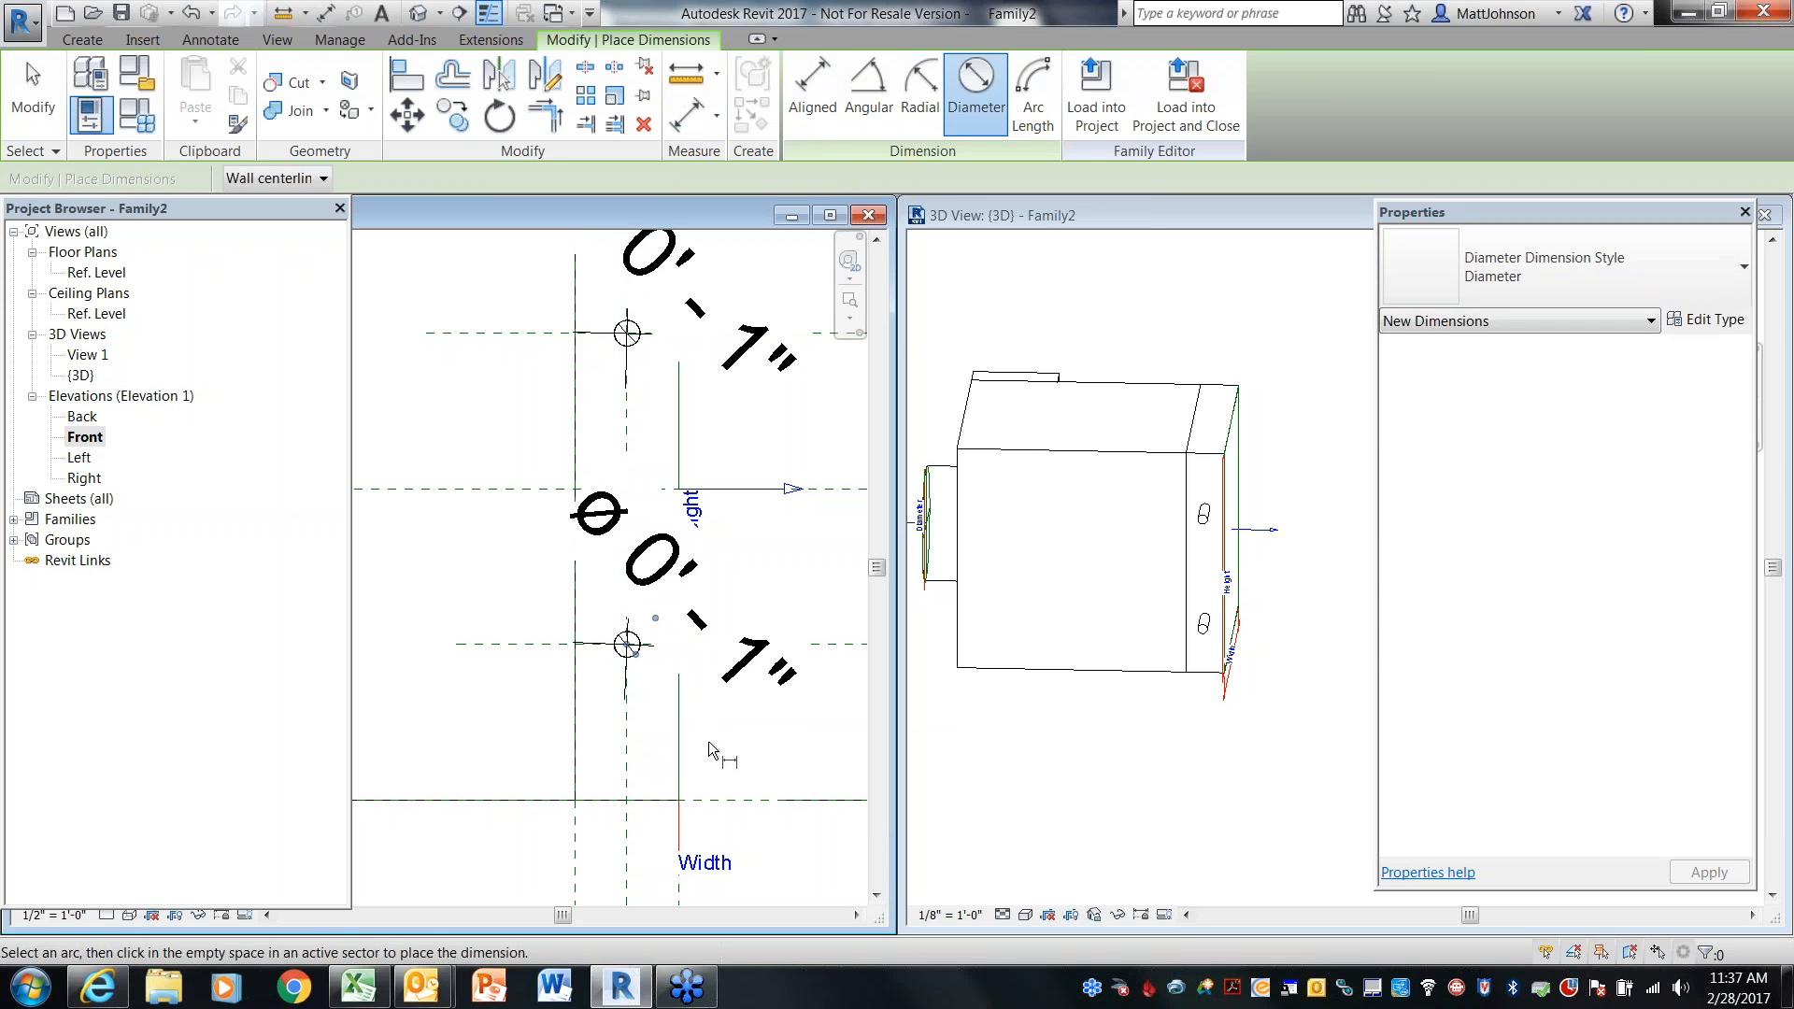
pyautogui.press('Escape')
# Label the upper pipe diameter dimension with a new type parameter named PipeDiameter
pyautogui.moveTo(801, 547); pyautogui.dragTo(824, 653, button='middle')
pyautogui.click(818, 470)
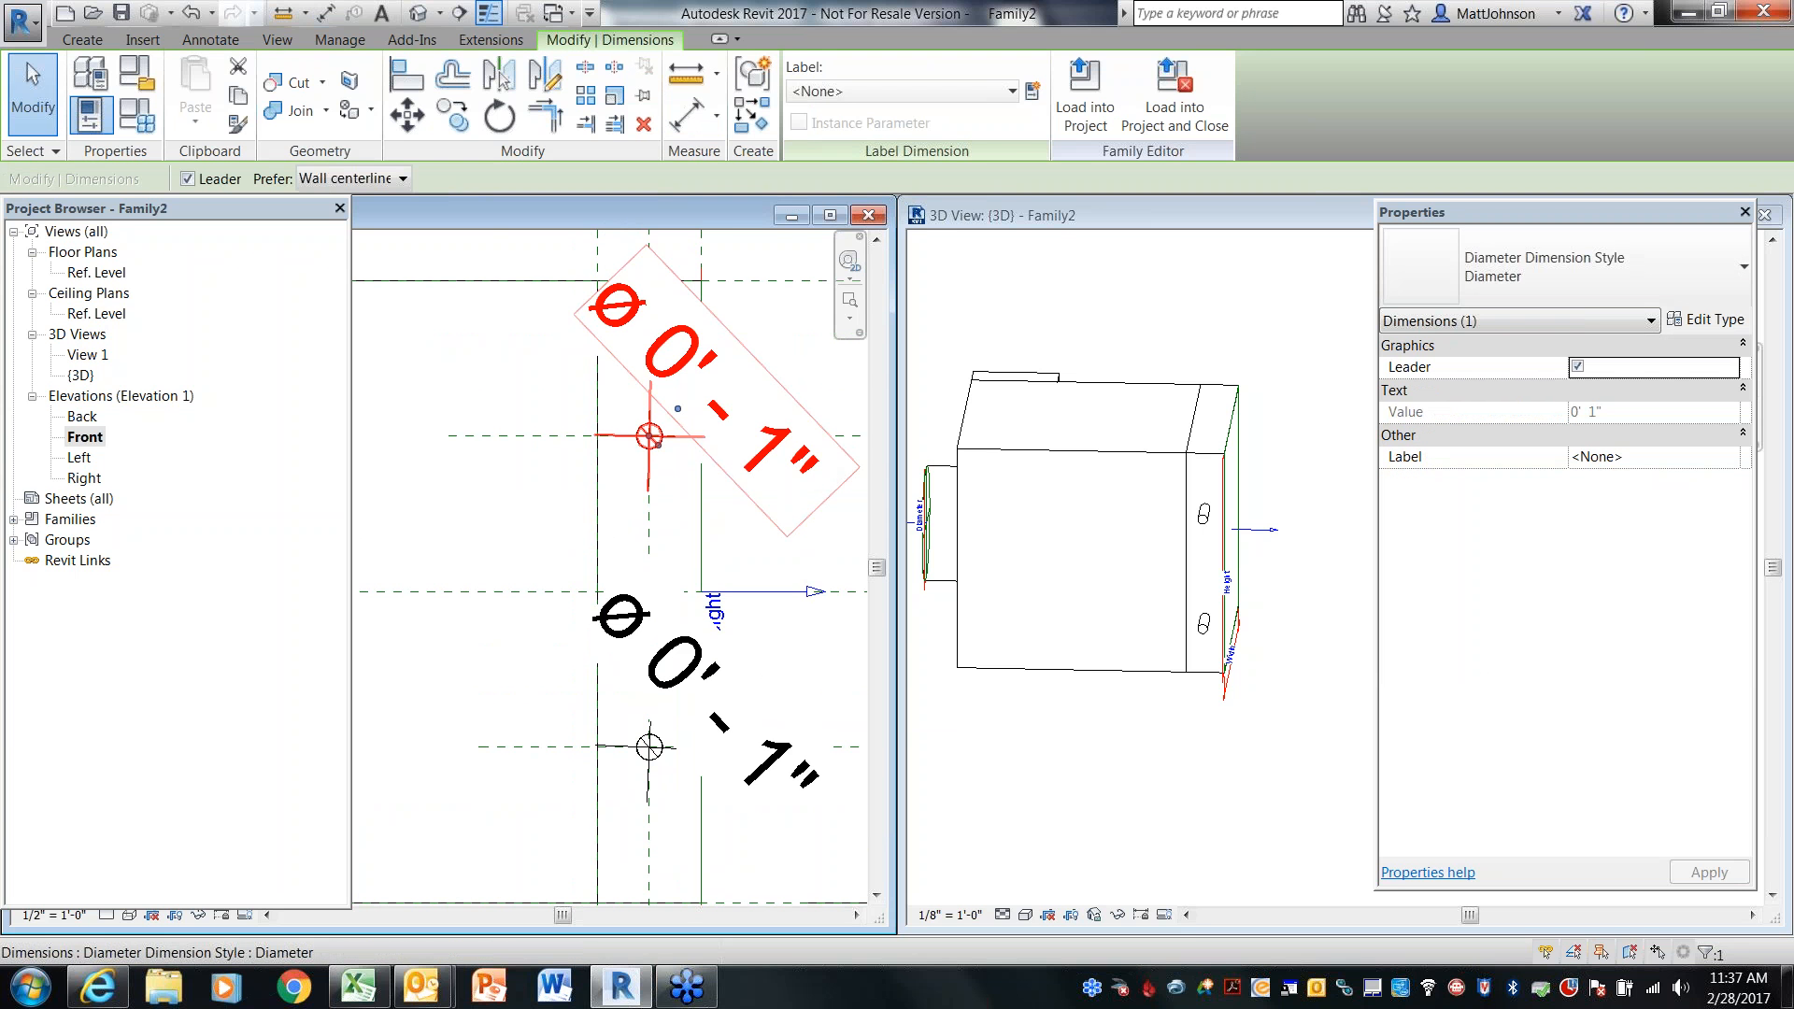
pyautogui.click(1032, 92)
pyautogui.write('Pip')
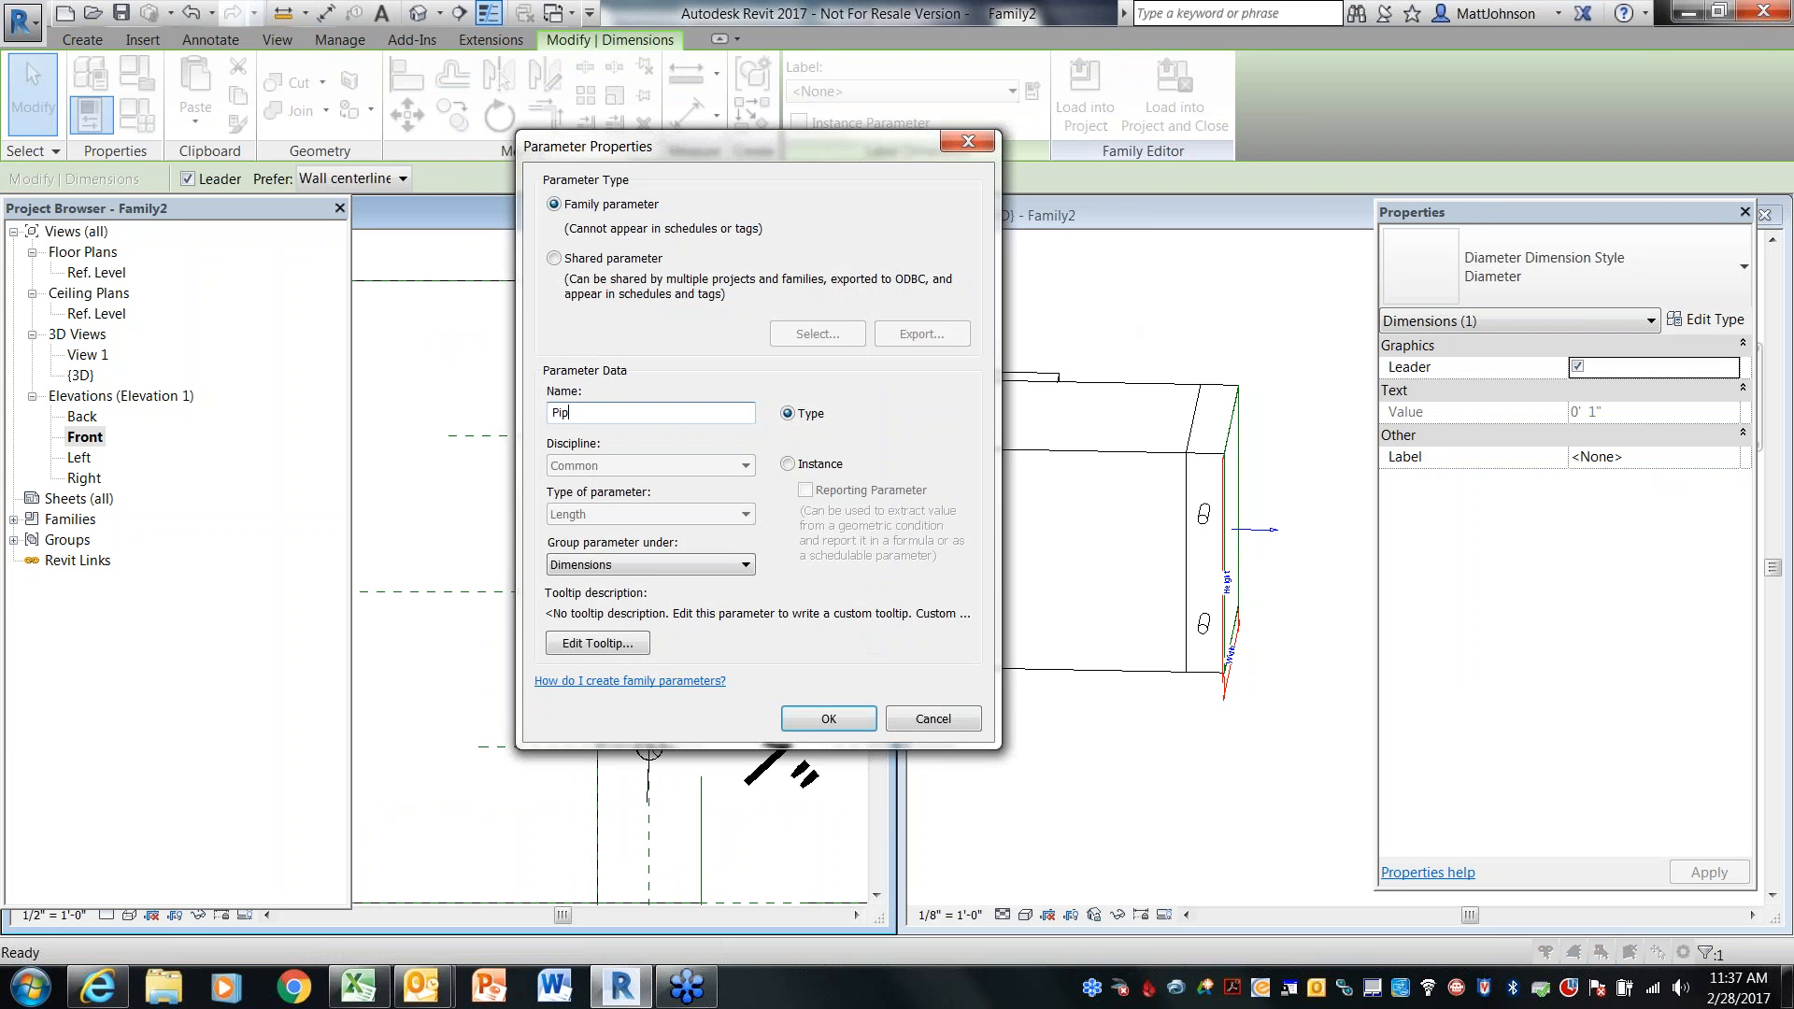
pyautogui.write('eDiam')
pyautogui.click(816, 720)
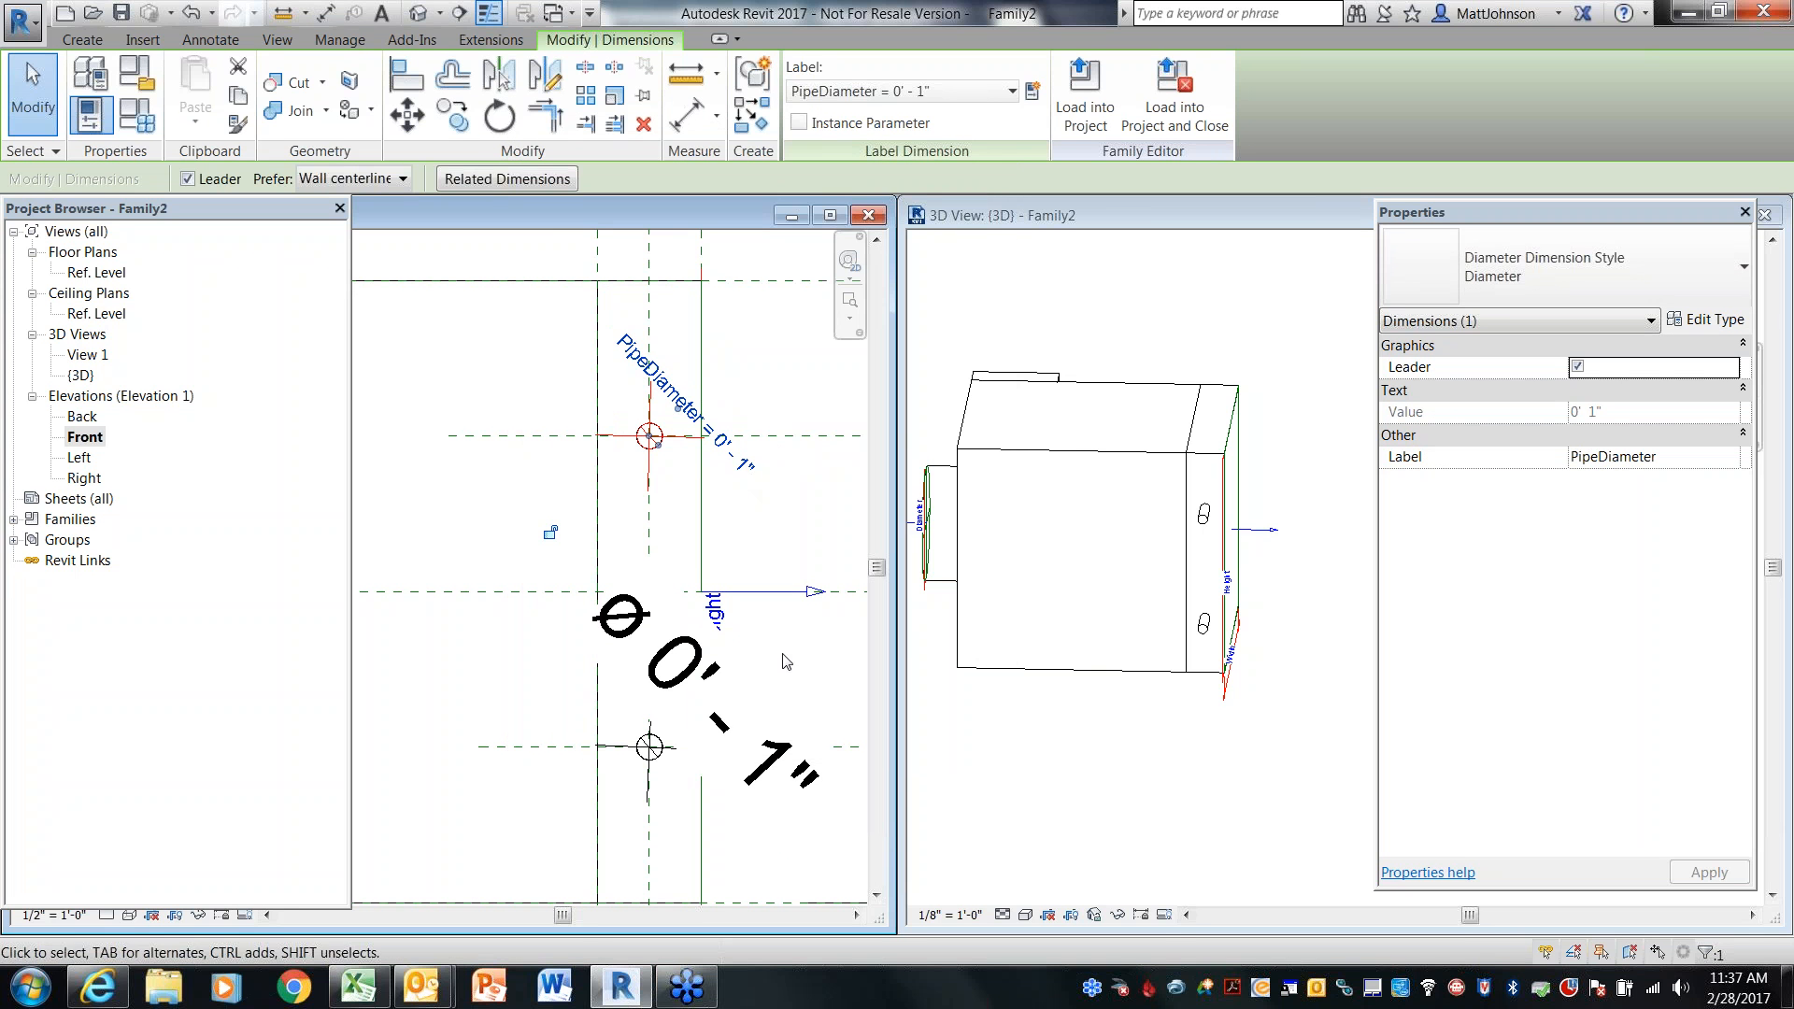
# Label the lower pipe diameter dimension with the PipeDiameter parameter
pyautogui.click(772, 693)
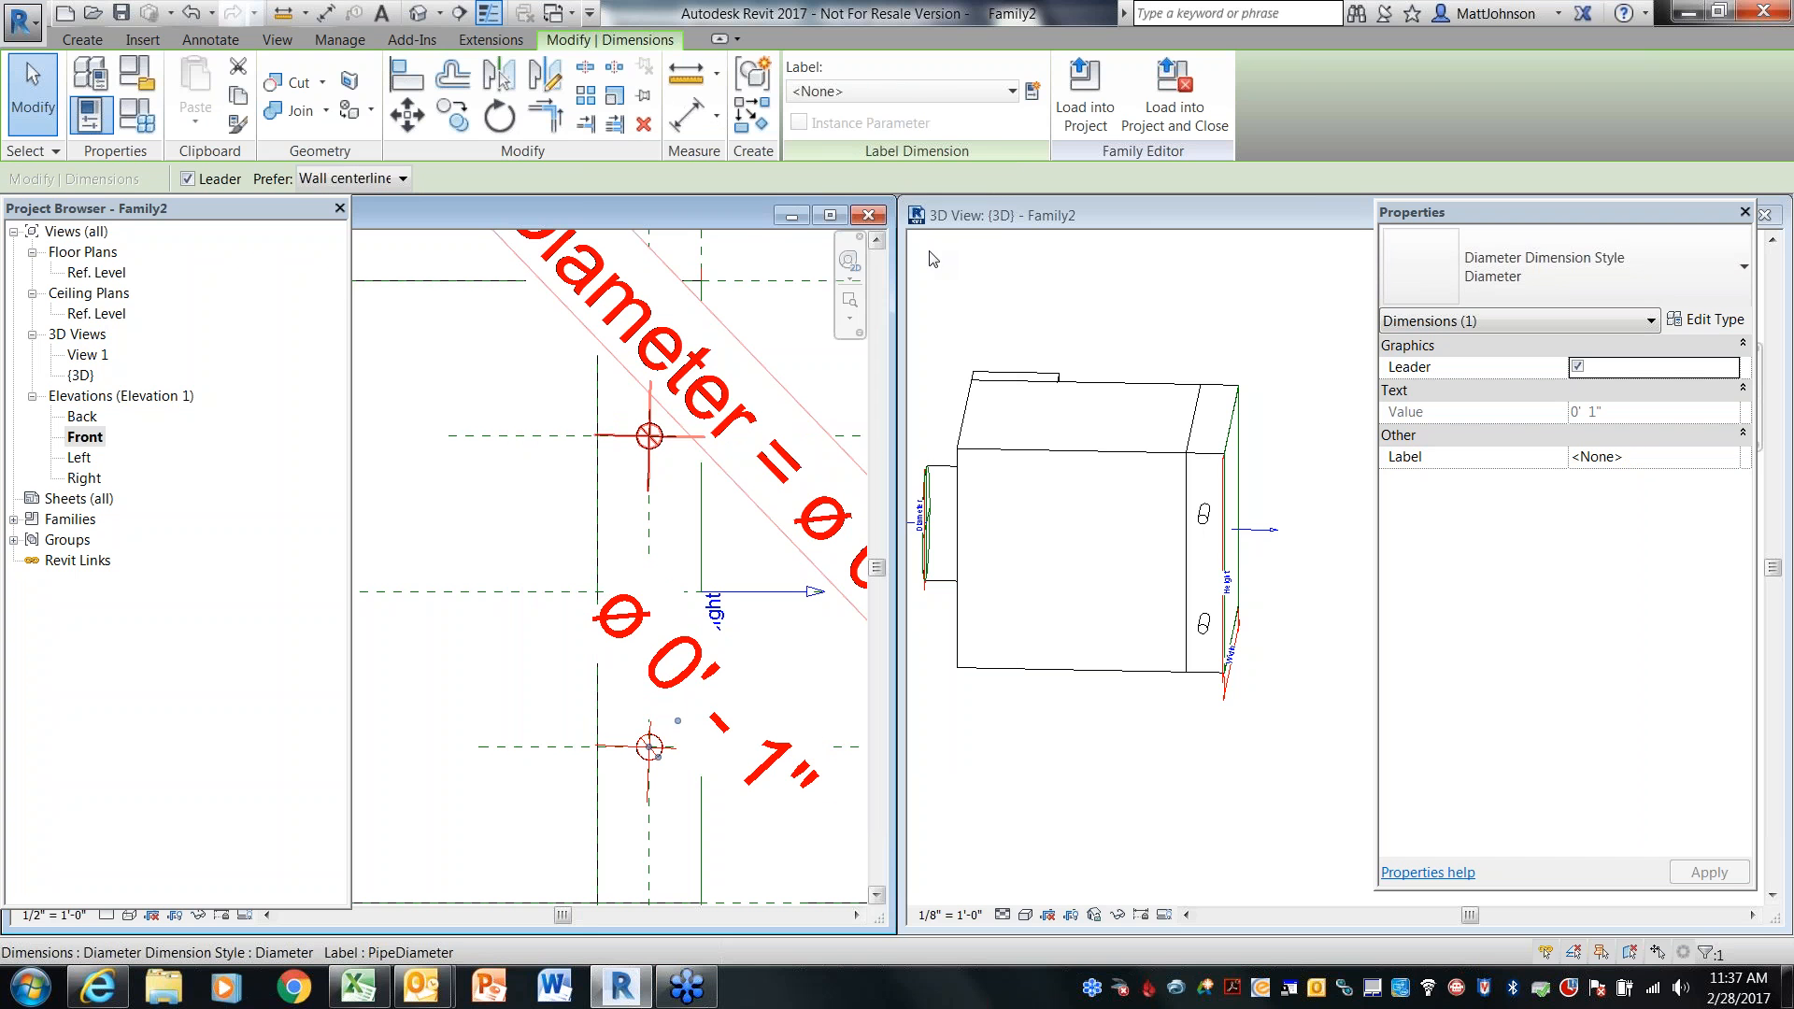
pyautogui.click(916, 91)
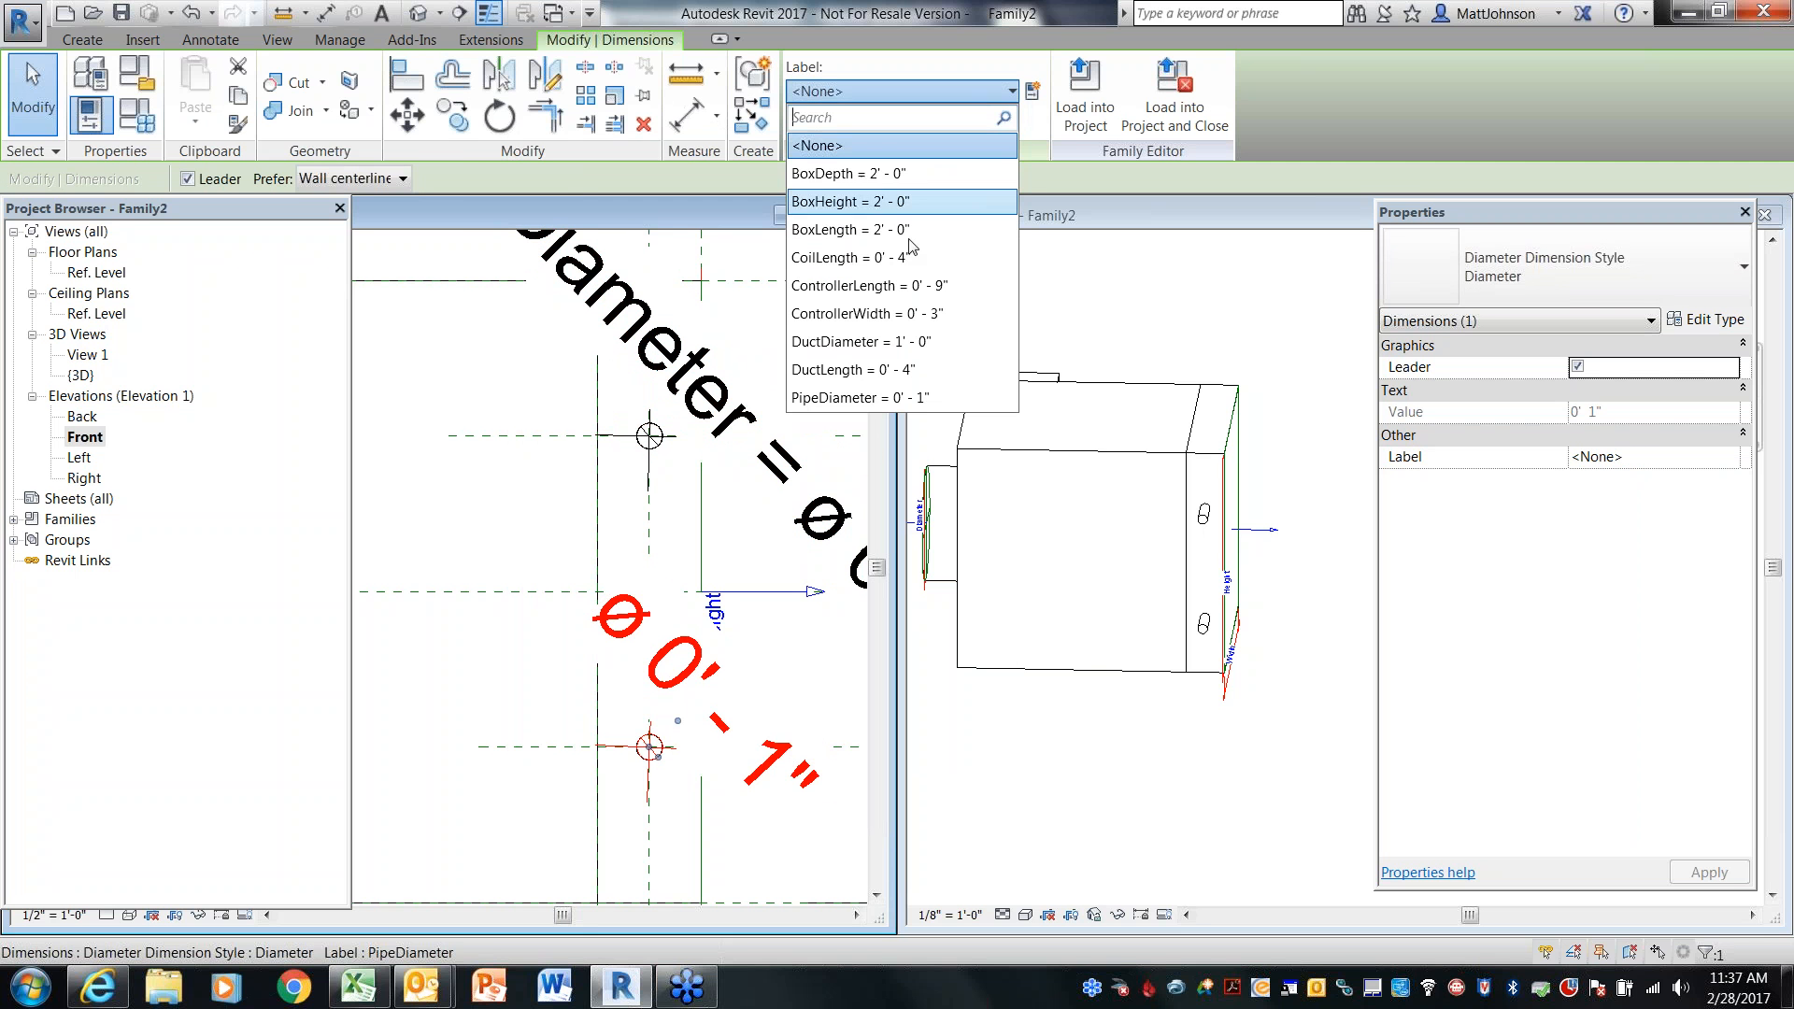
pyautogui.click(878, 400)
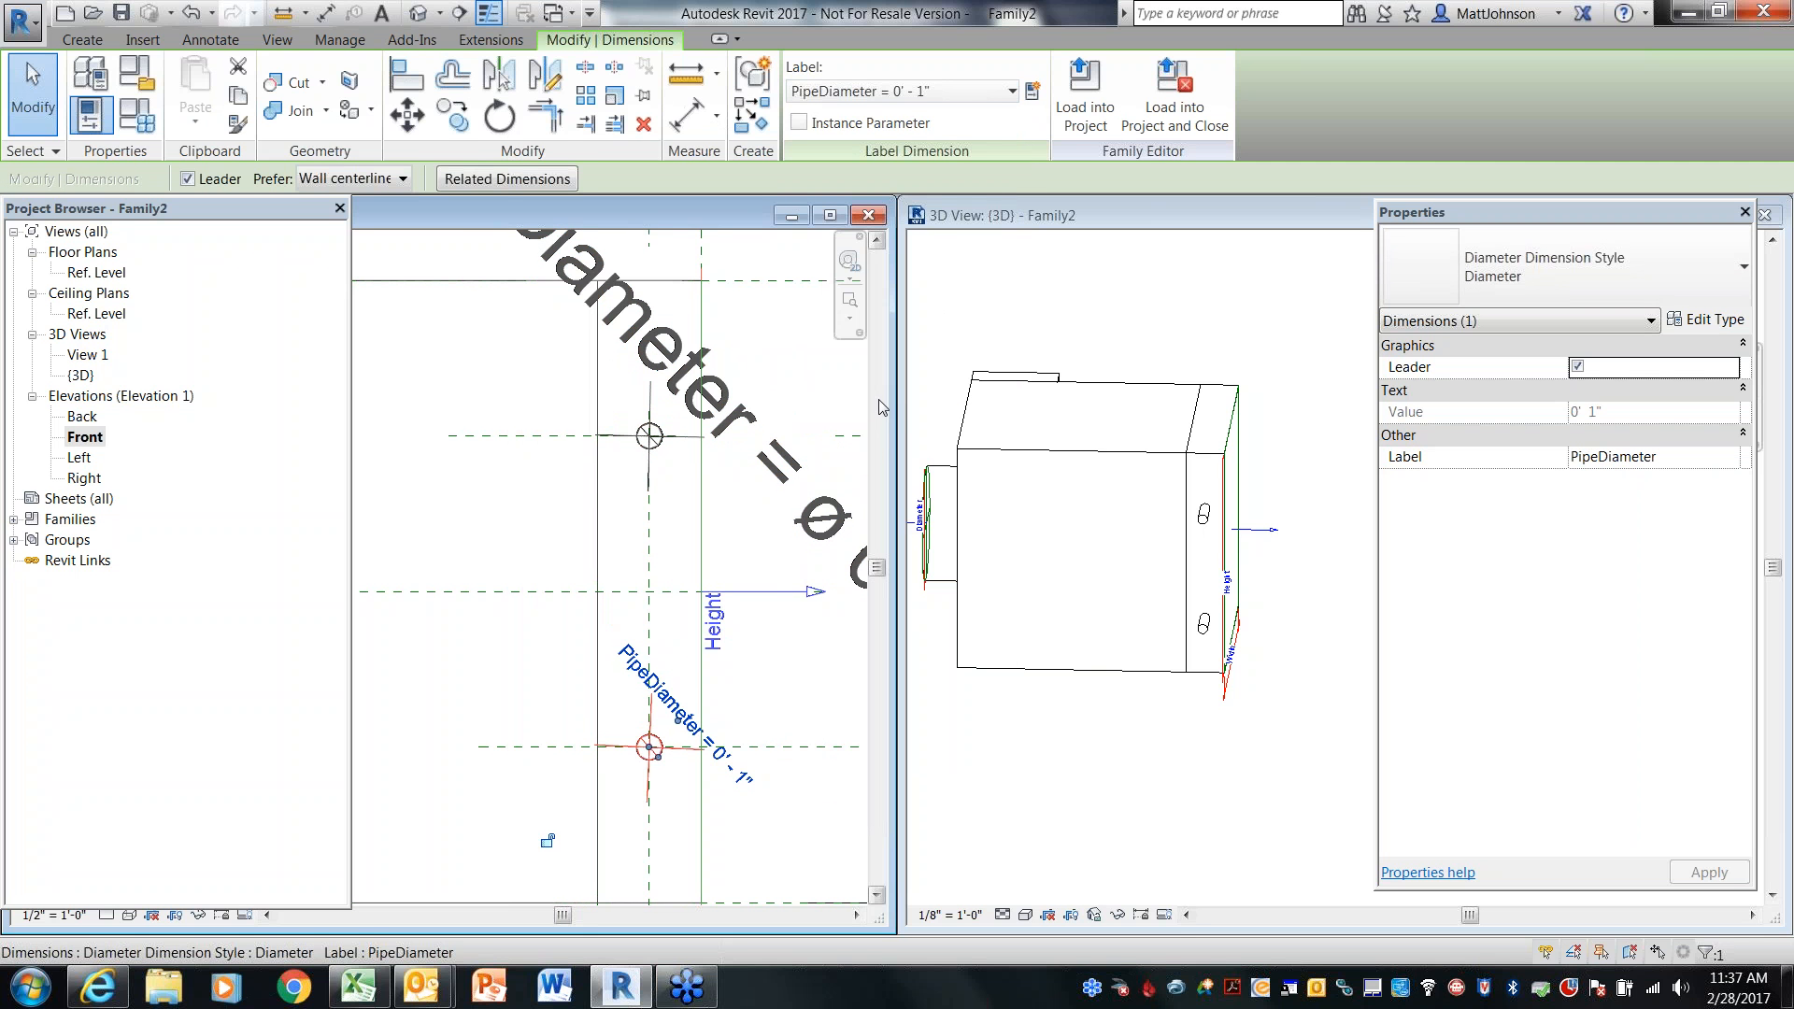
pyautogui.click(485, 516)
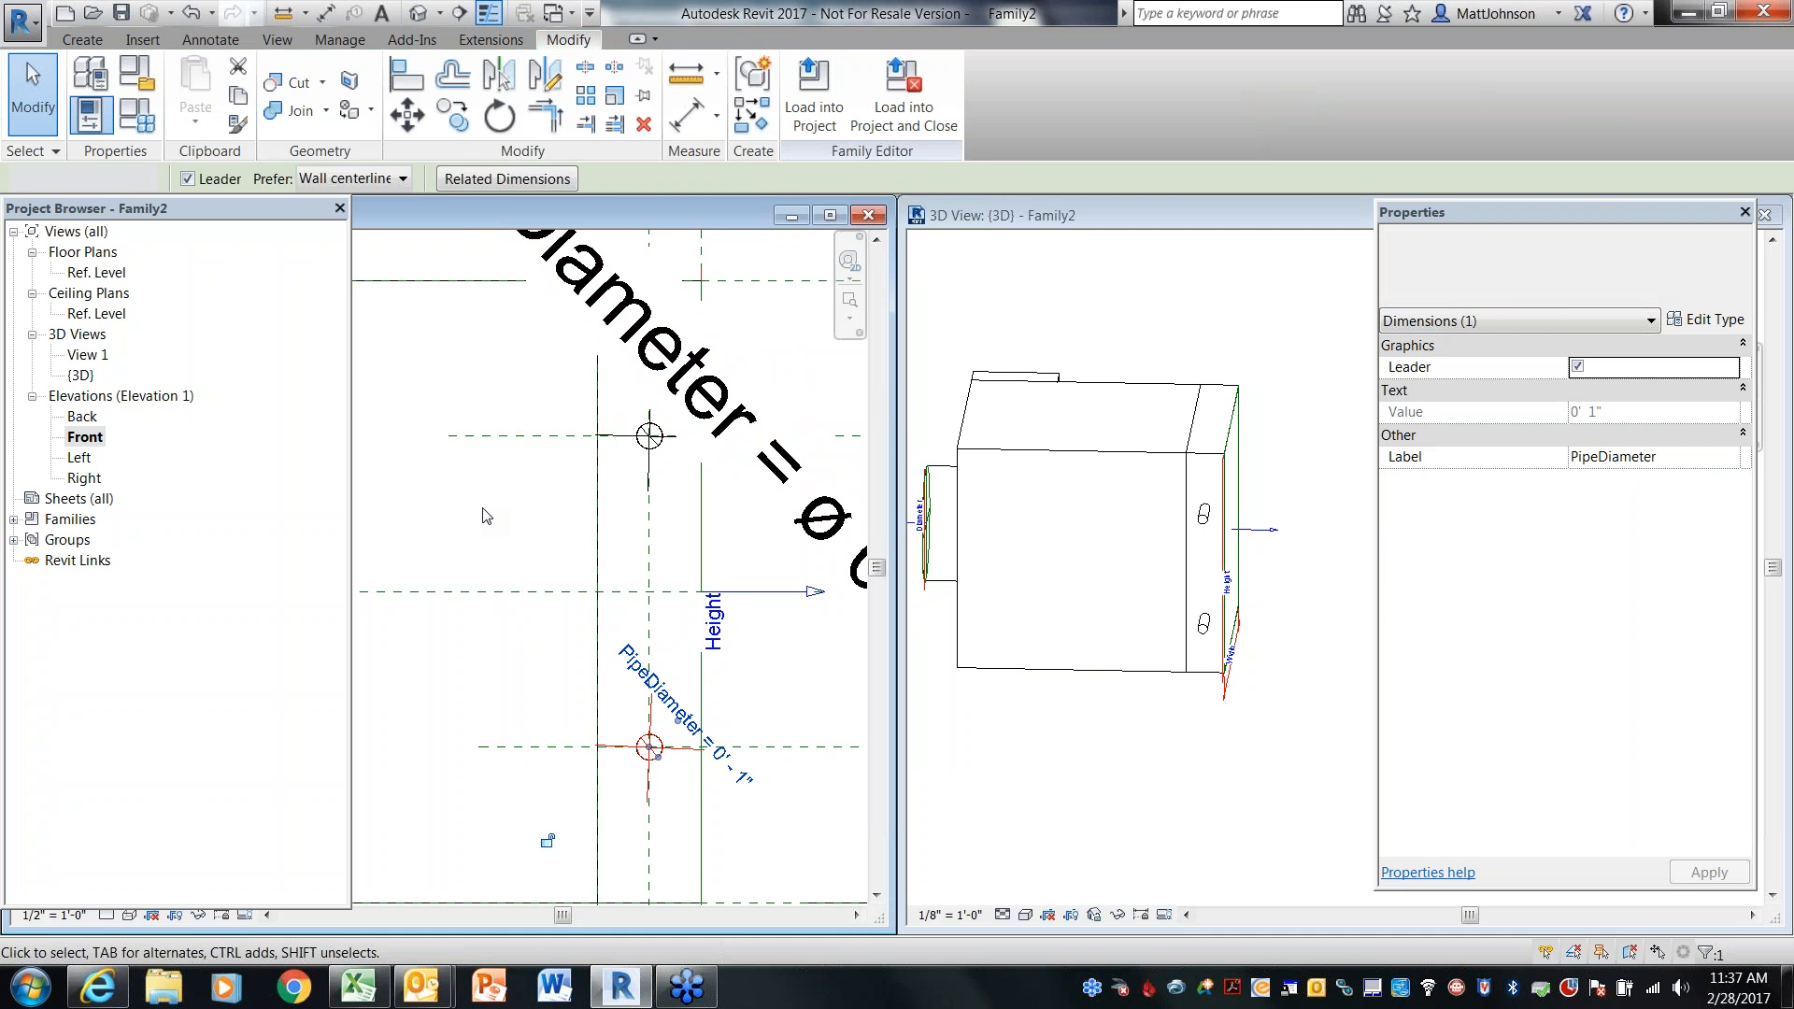
pyautogui.scroll(4, 485, 515)
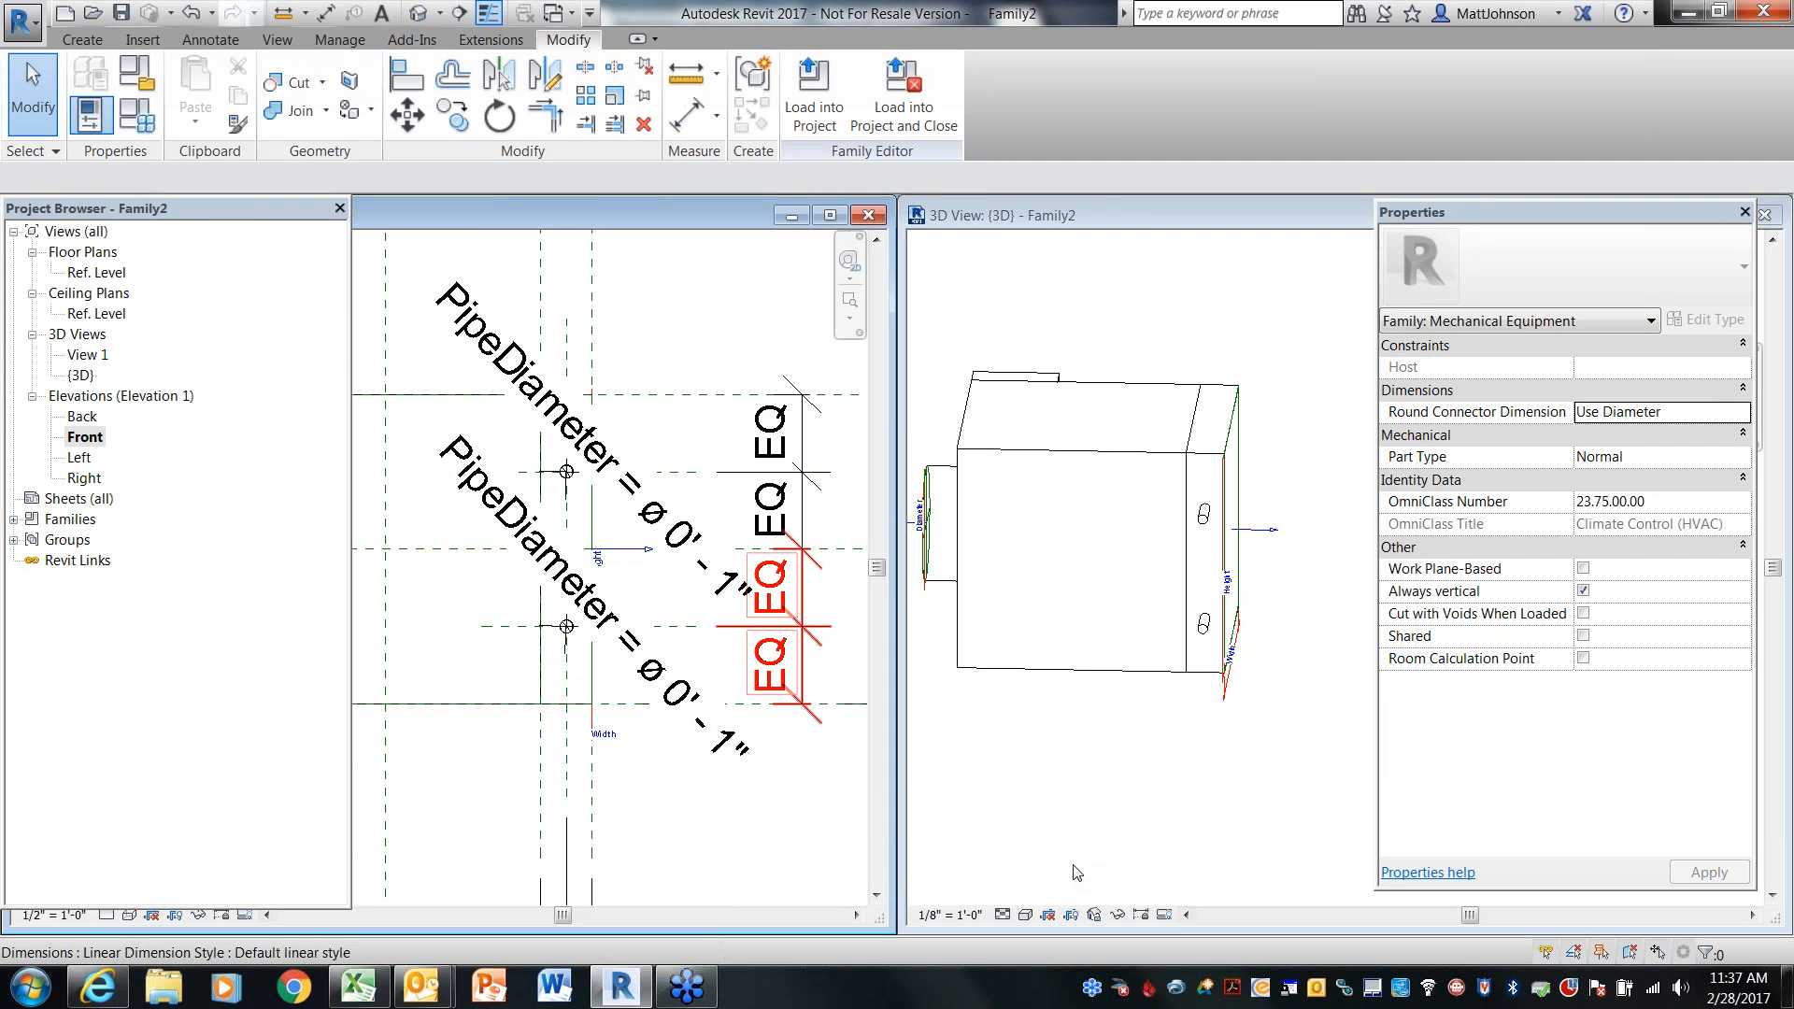
pyautogui.click(1084, 794)
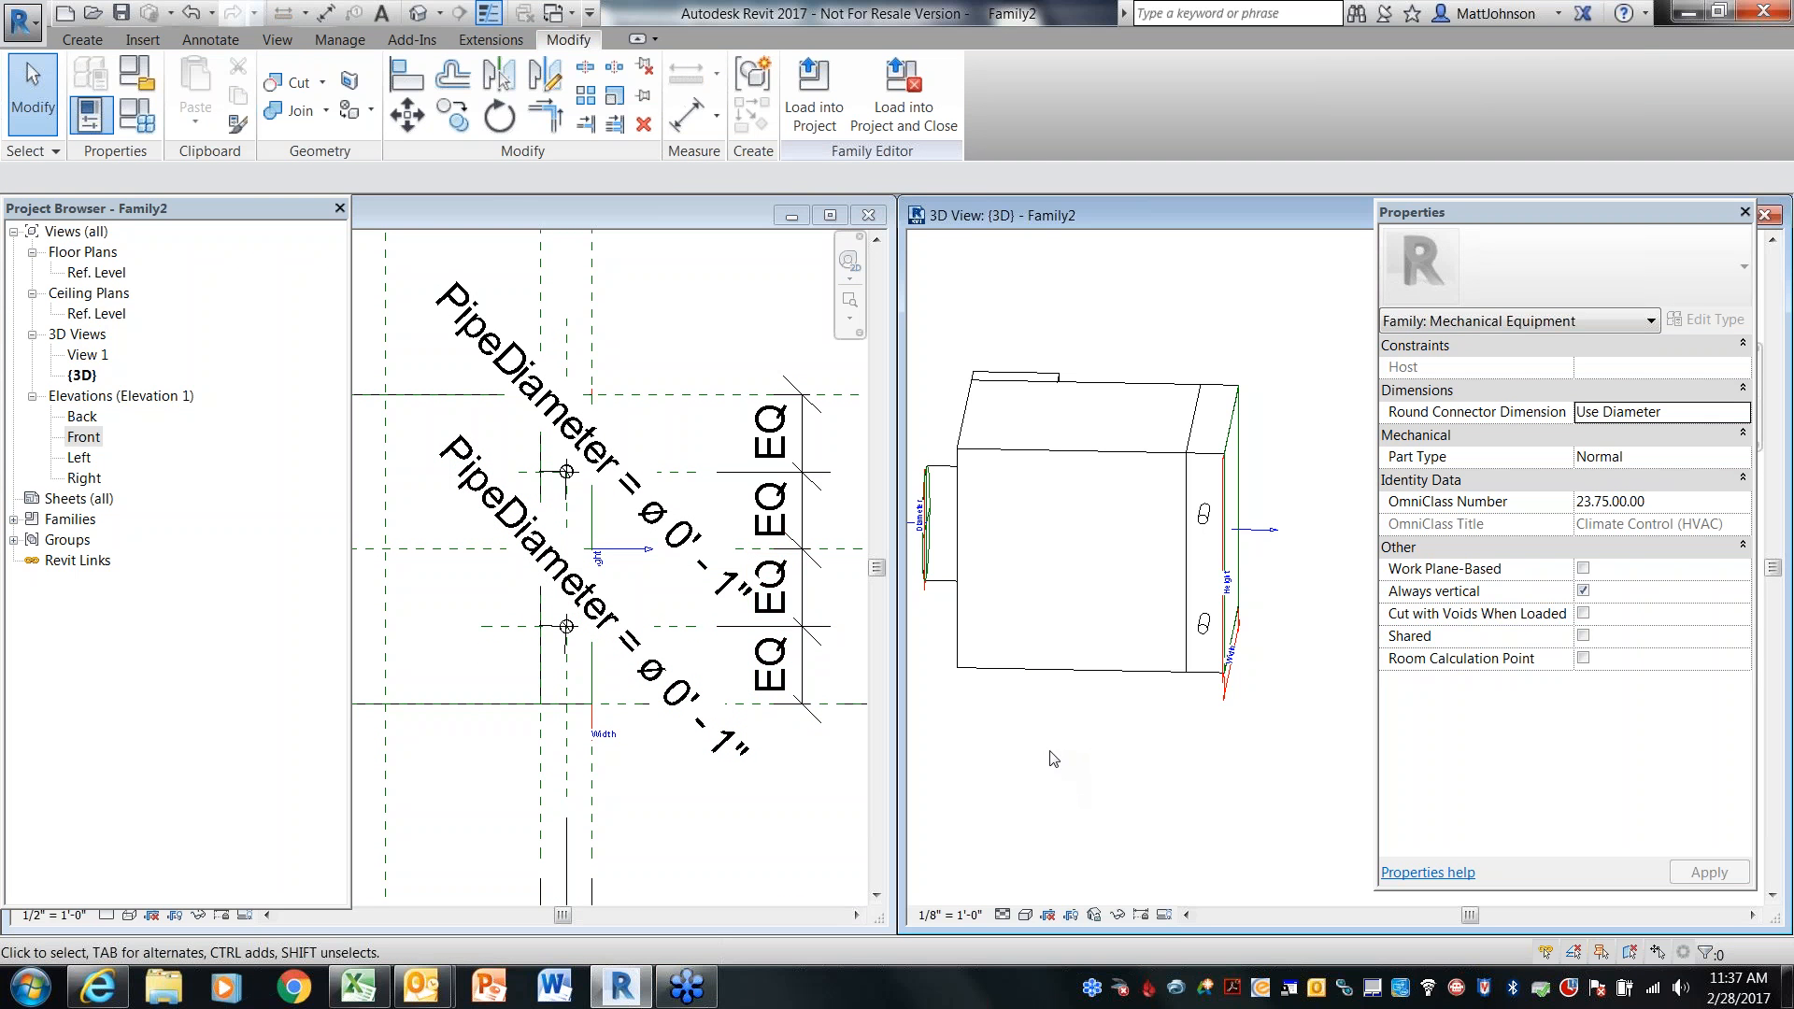
# Place pipe connectors on the end faces of both pipe stubs
pyautogui.keyDown('shift'); pyautogui.moveTo(1033, 744); pyautogui.dragTo(1145, 732, button='middle'); pyautogui.keyUp('shift')
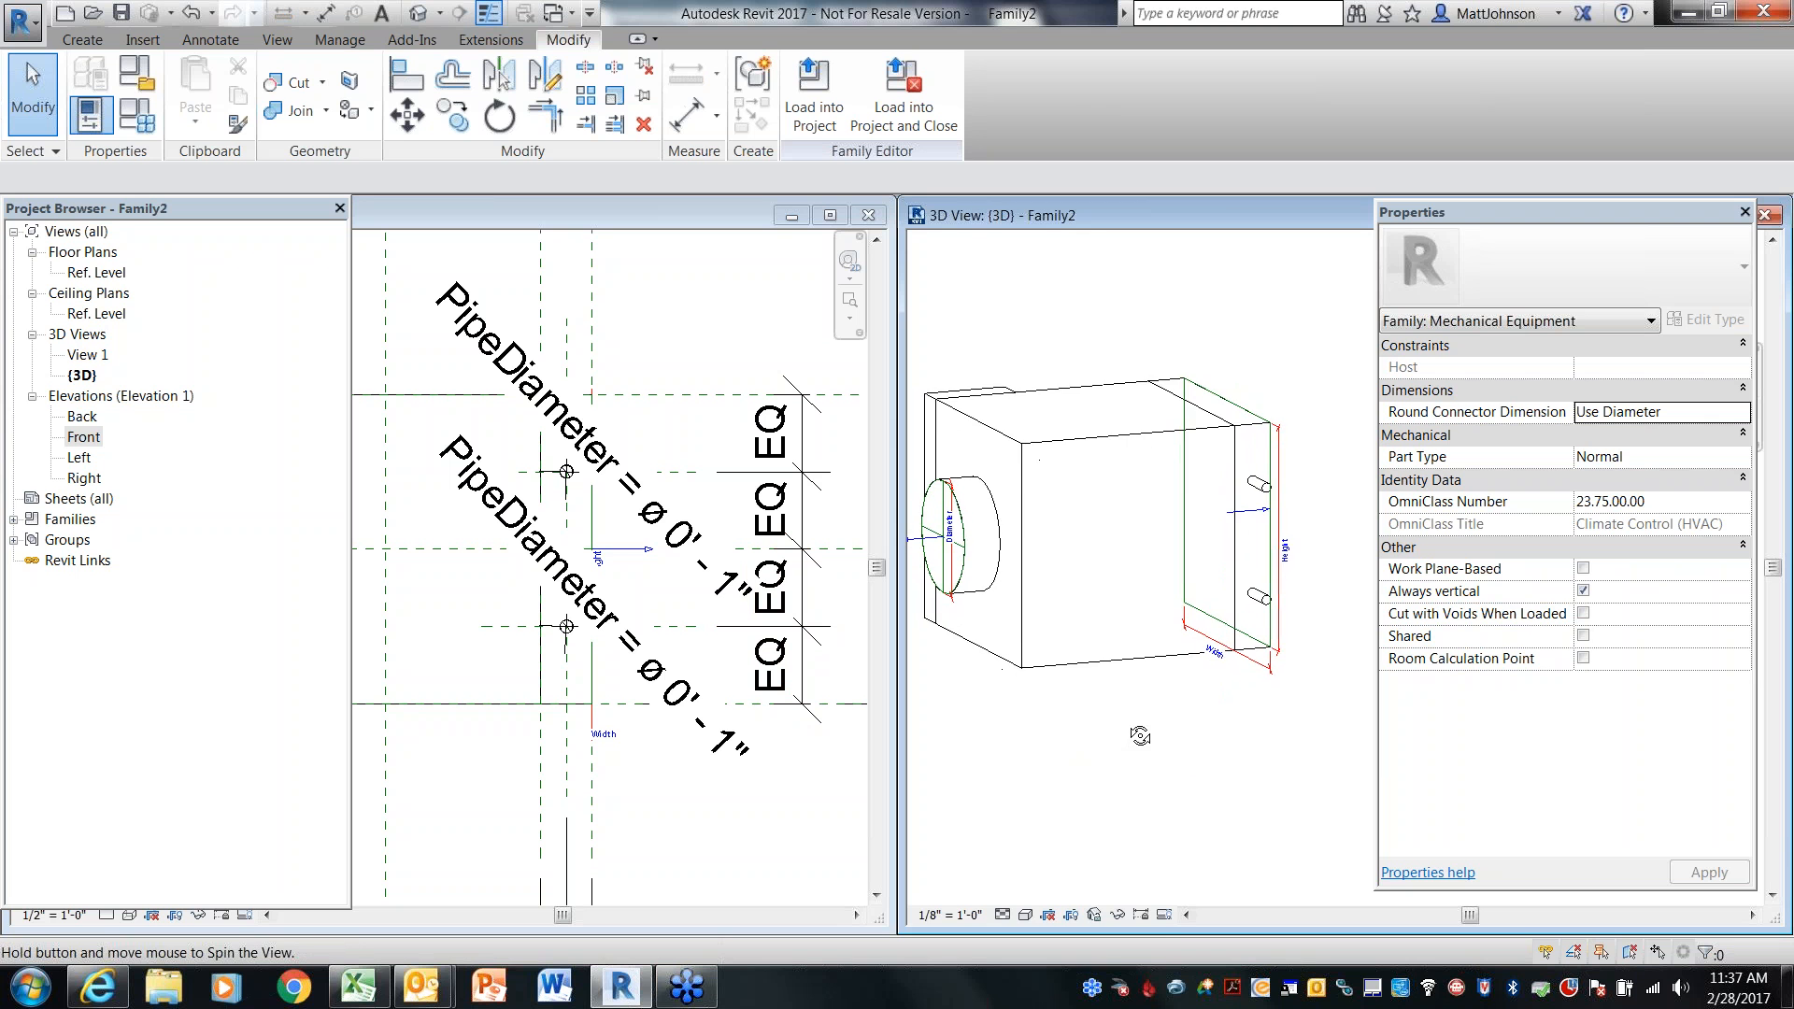
pyautogui.scroll(4, 1296, 518)
pyautogui.scroll(1, 1296, 517)
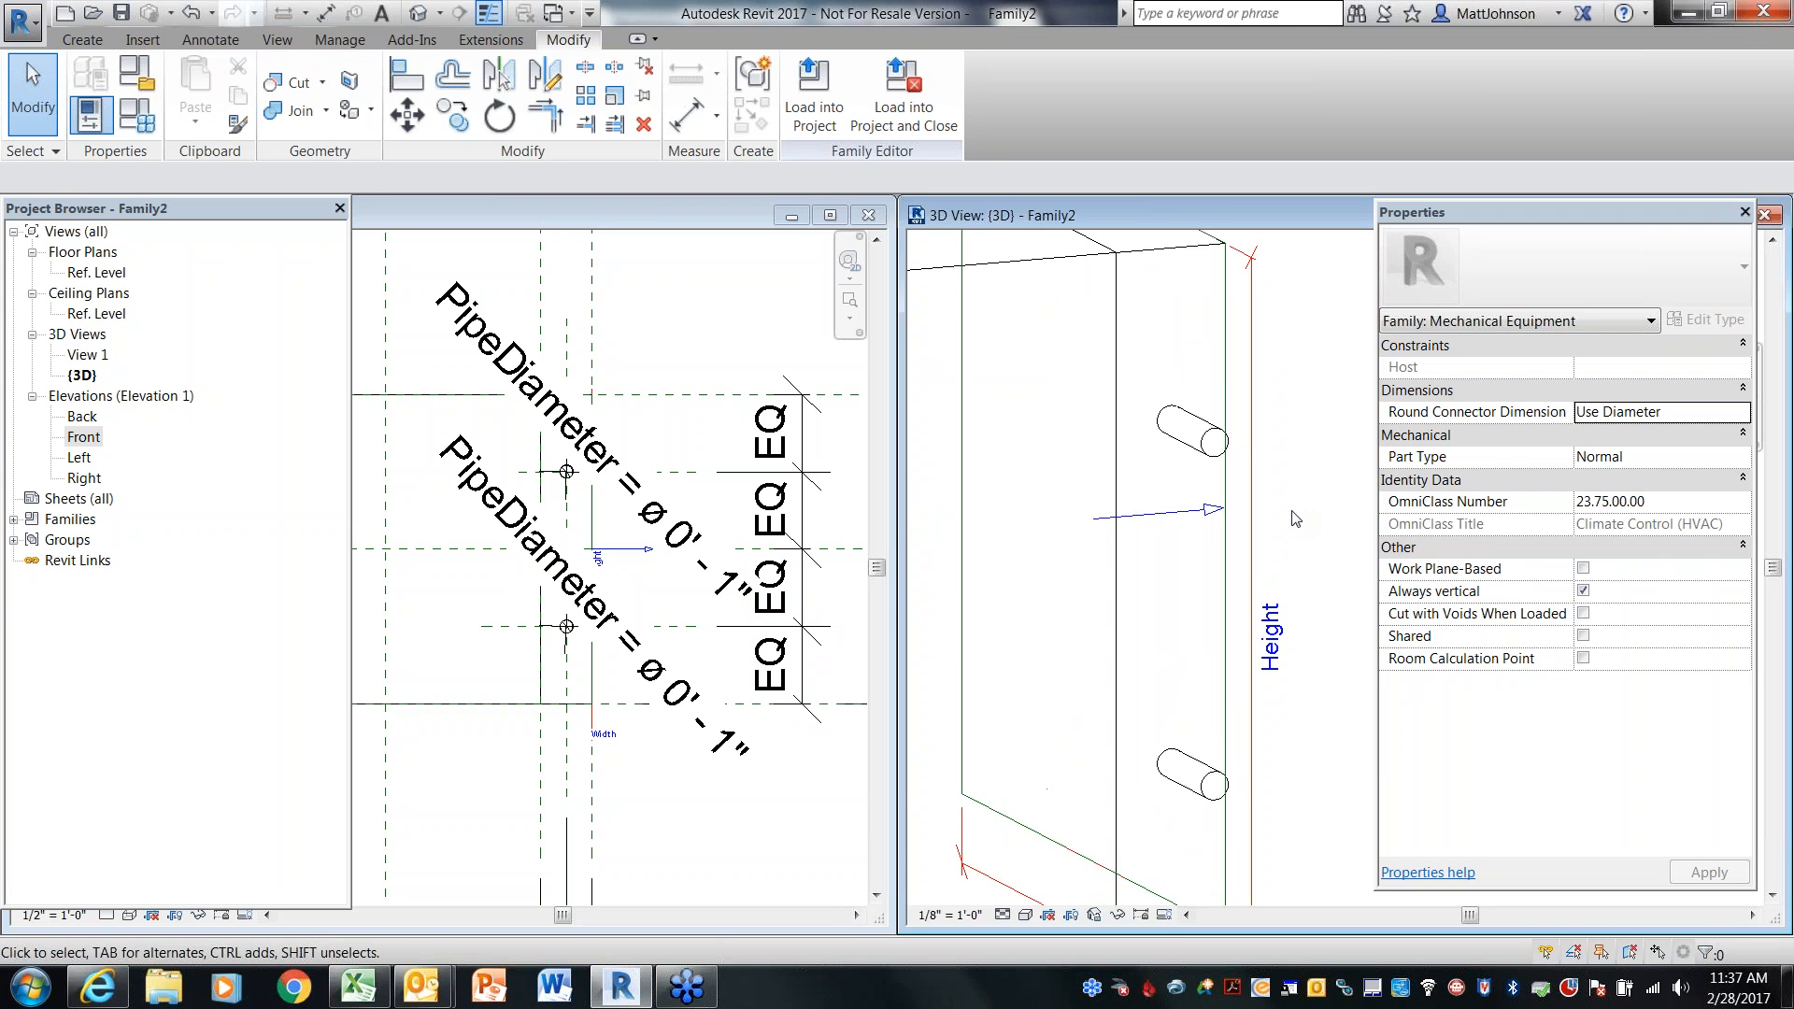
pyautogui.moveTo(1296, 517); pyautogui.dragTo(1203, 485, button='middle')
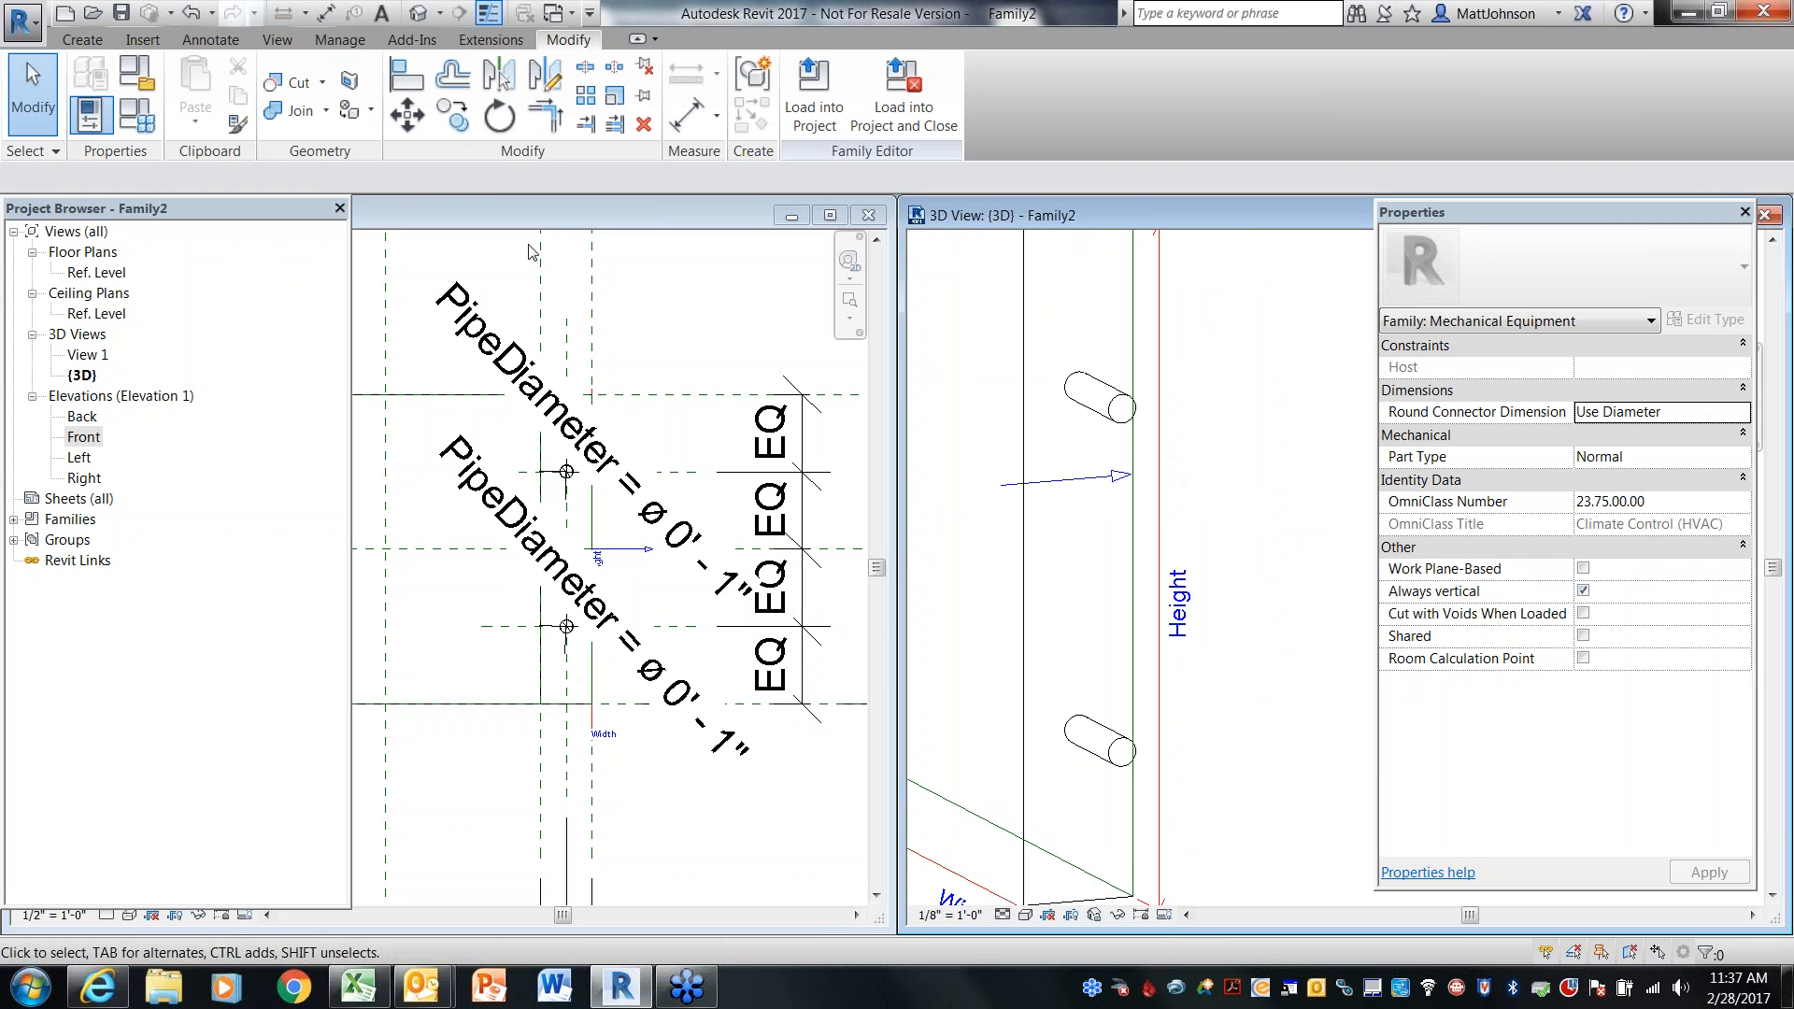
pyautogui.click(97, 41)
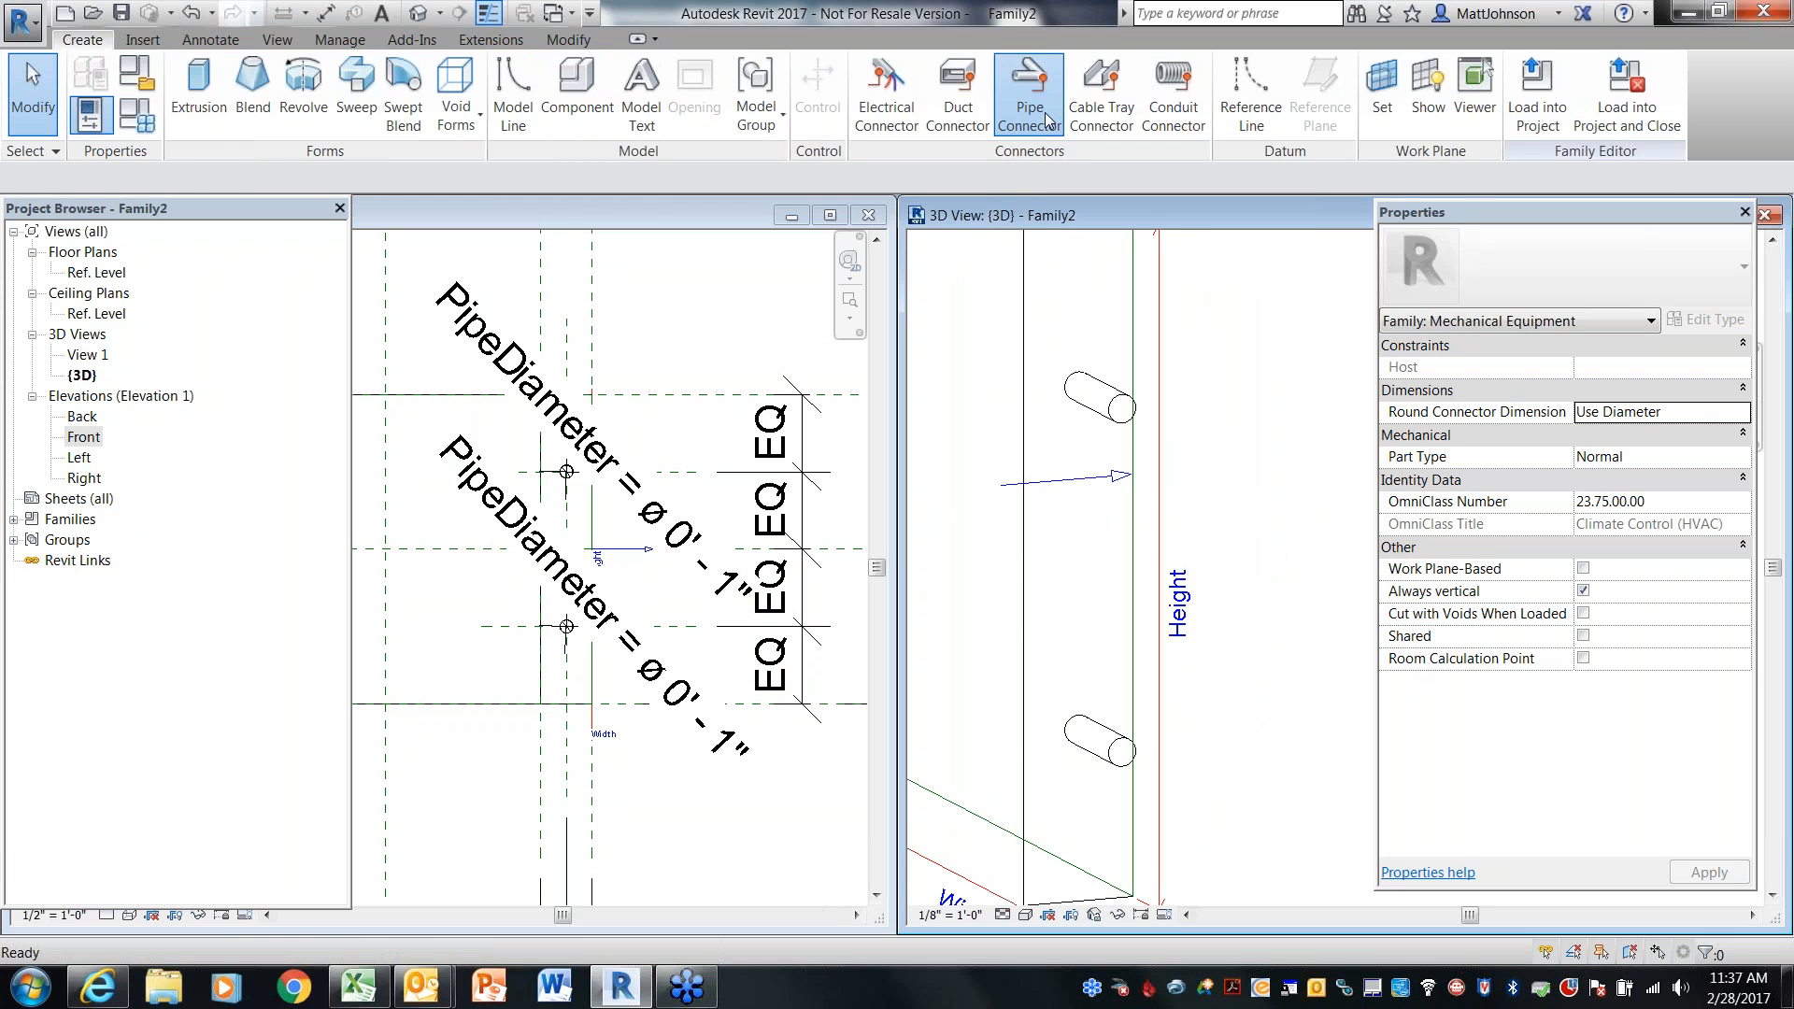
pyautogui.click(1047, 119)
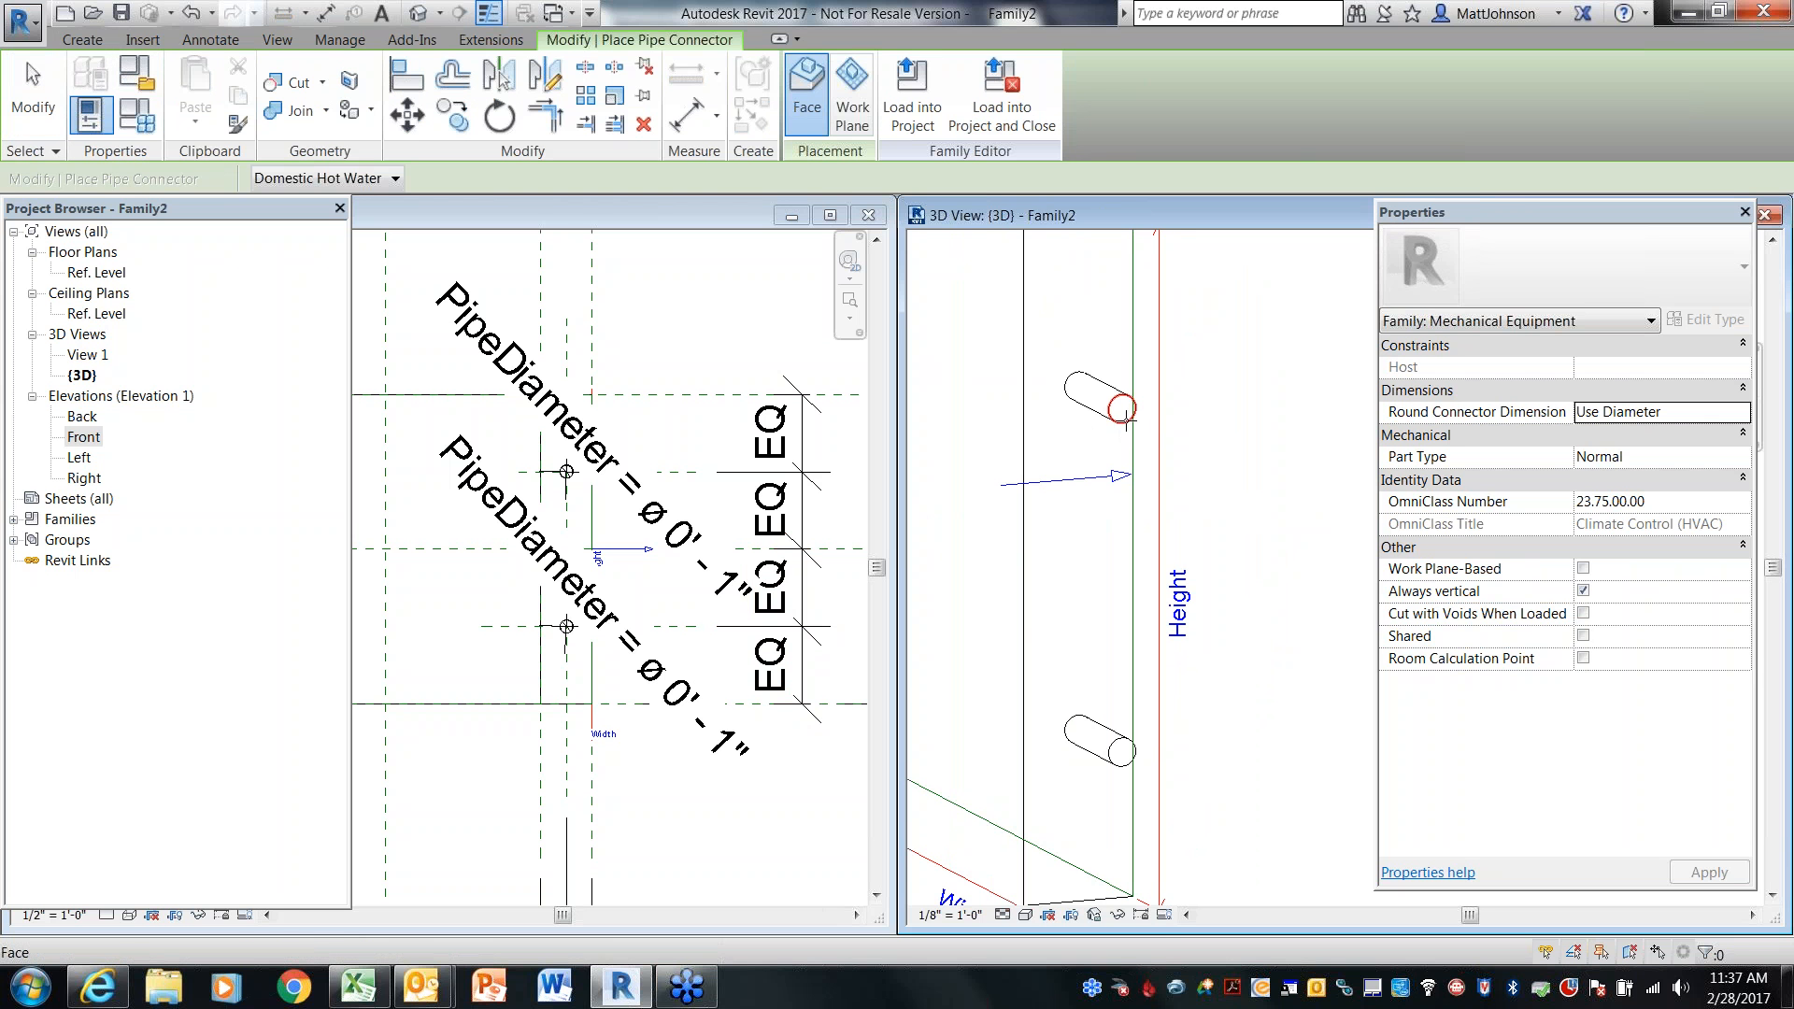
pyautogui.click(1124, 411)
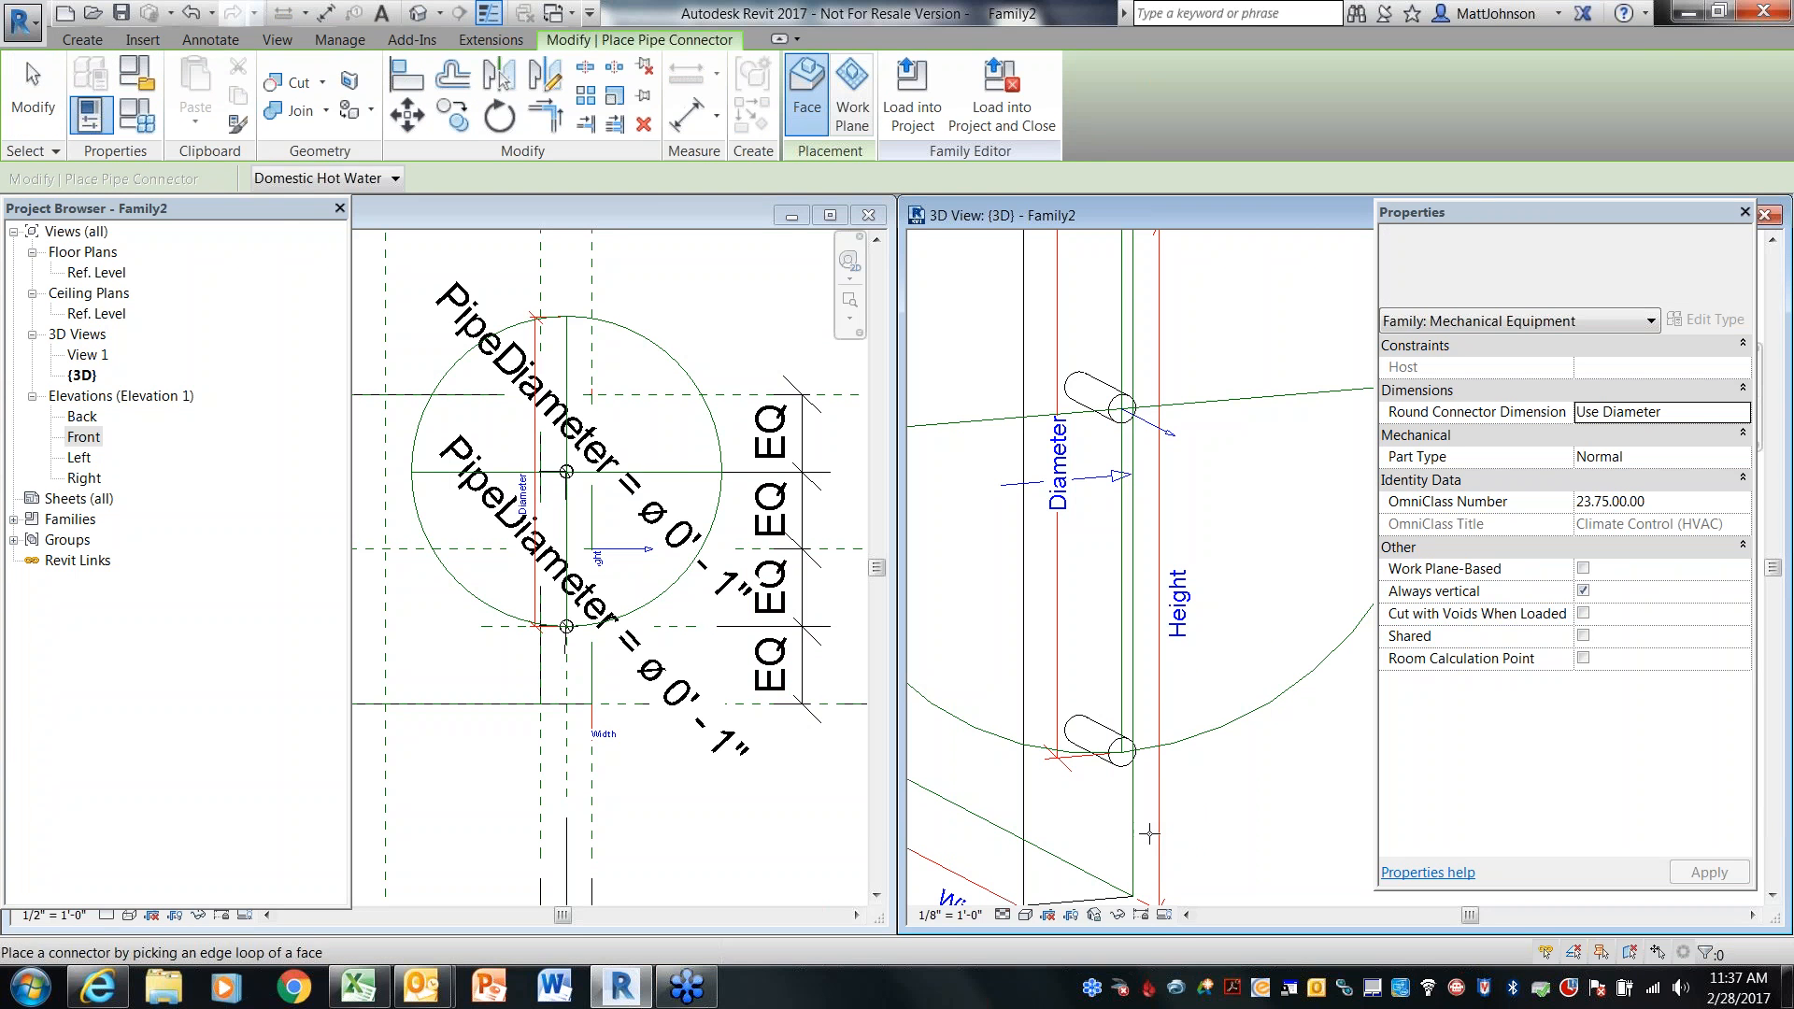
pyautogui.click(1126, 764)
pyautogui.press('Escape')
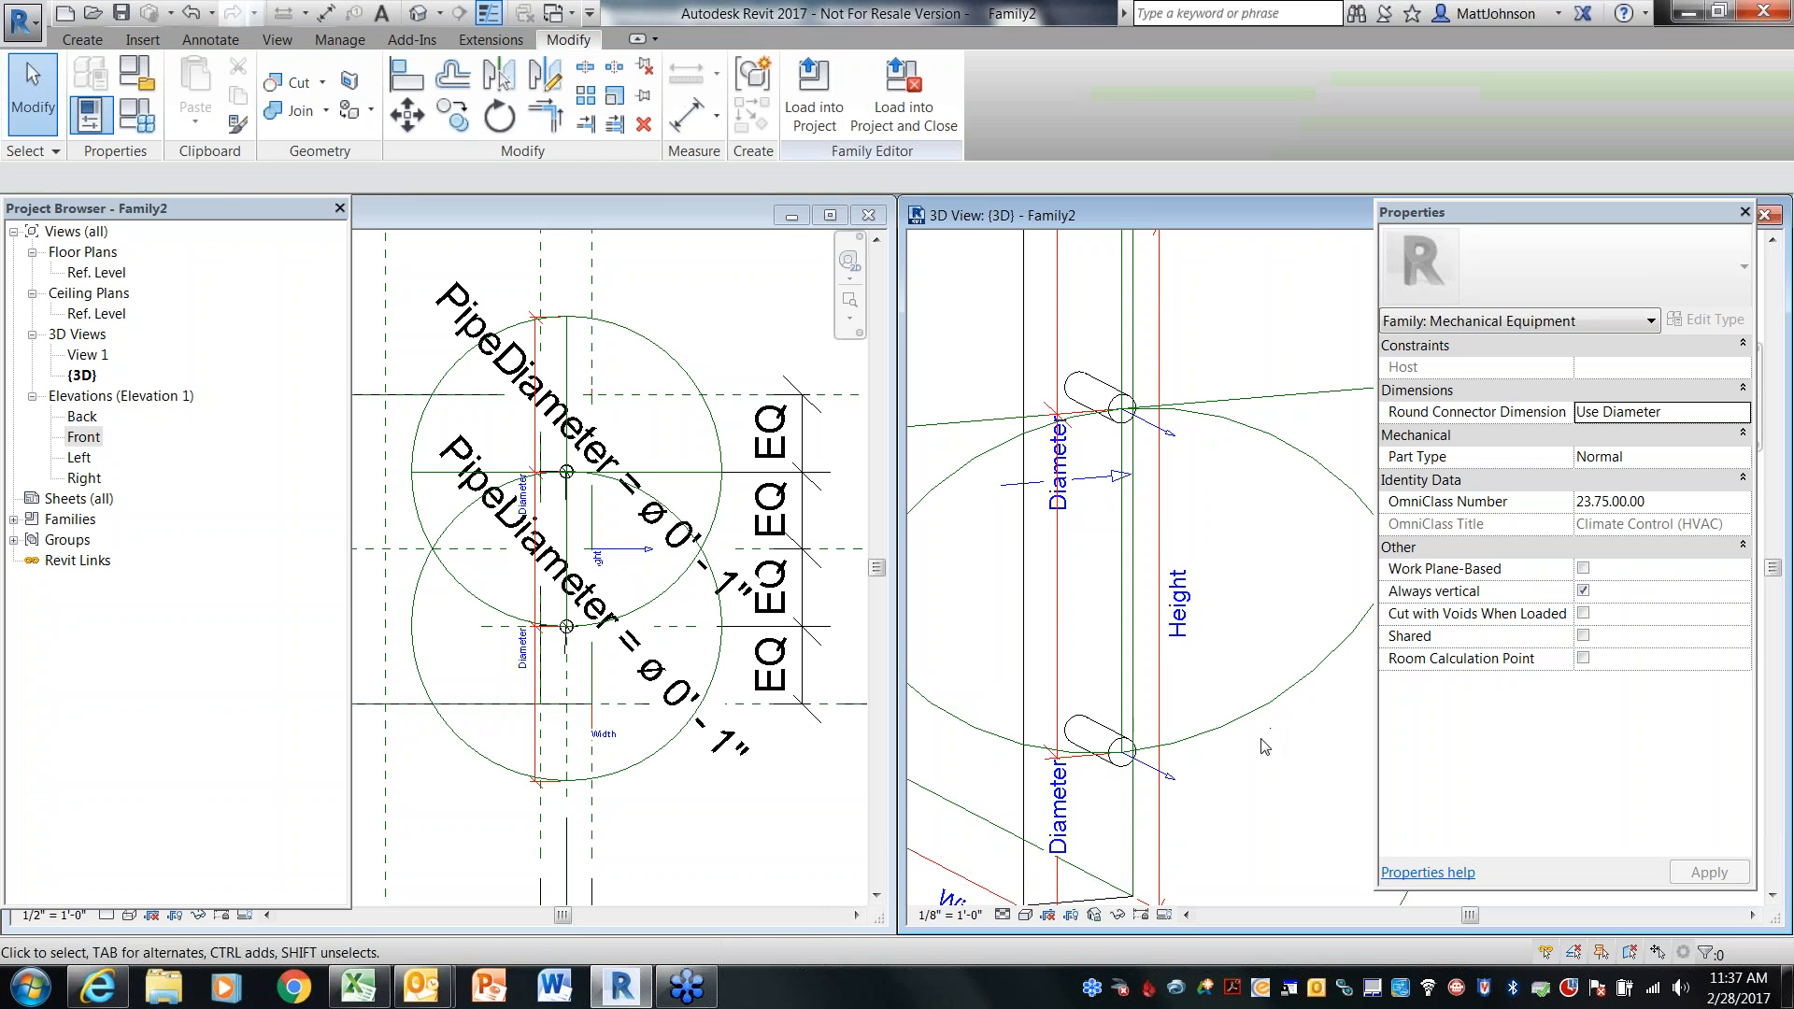
# Set the upper pipe connector's system classification to Hydronic Supply and its flow direction to In
pyautogui.scroll(-3, 1270, 738)
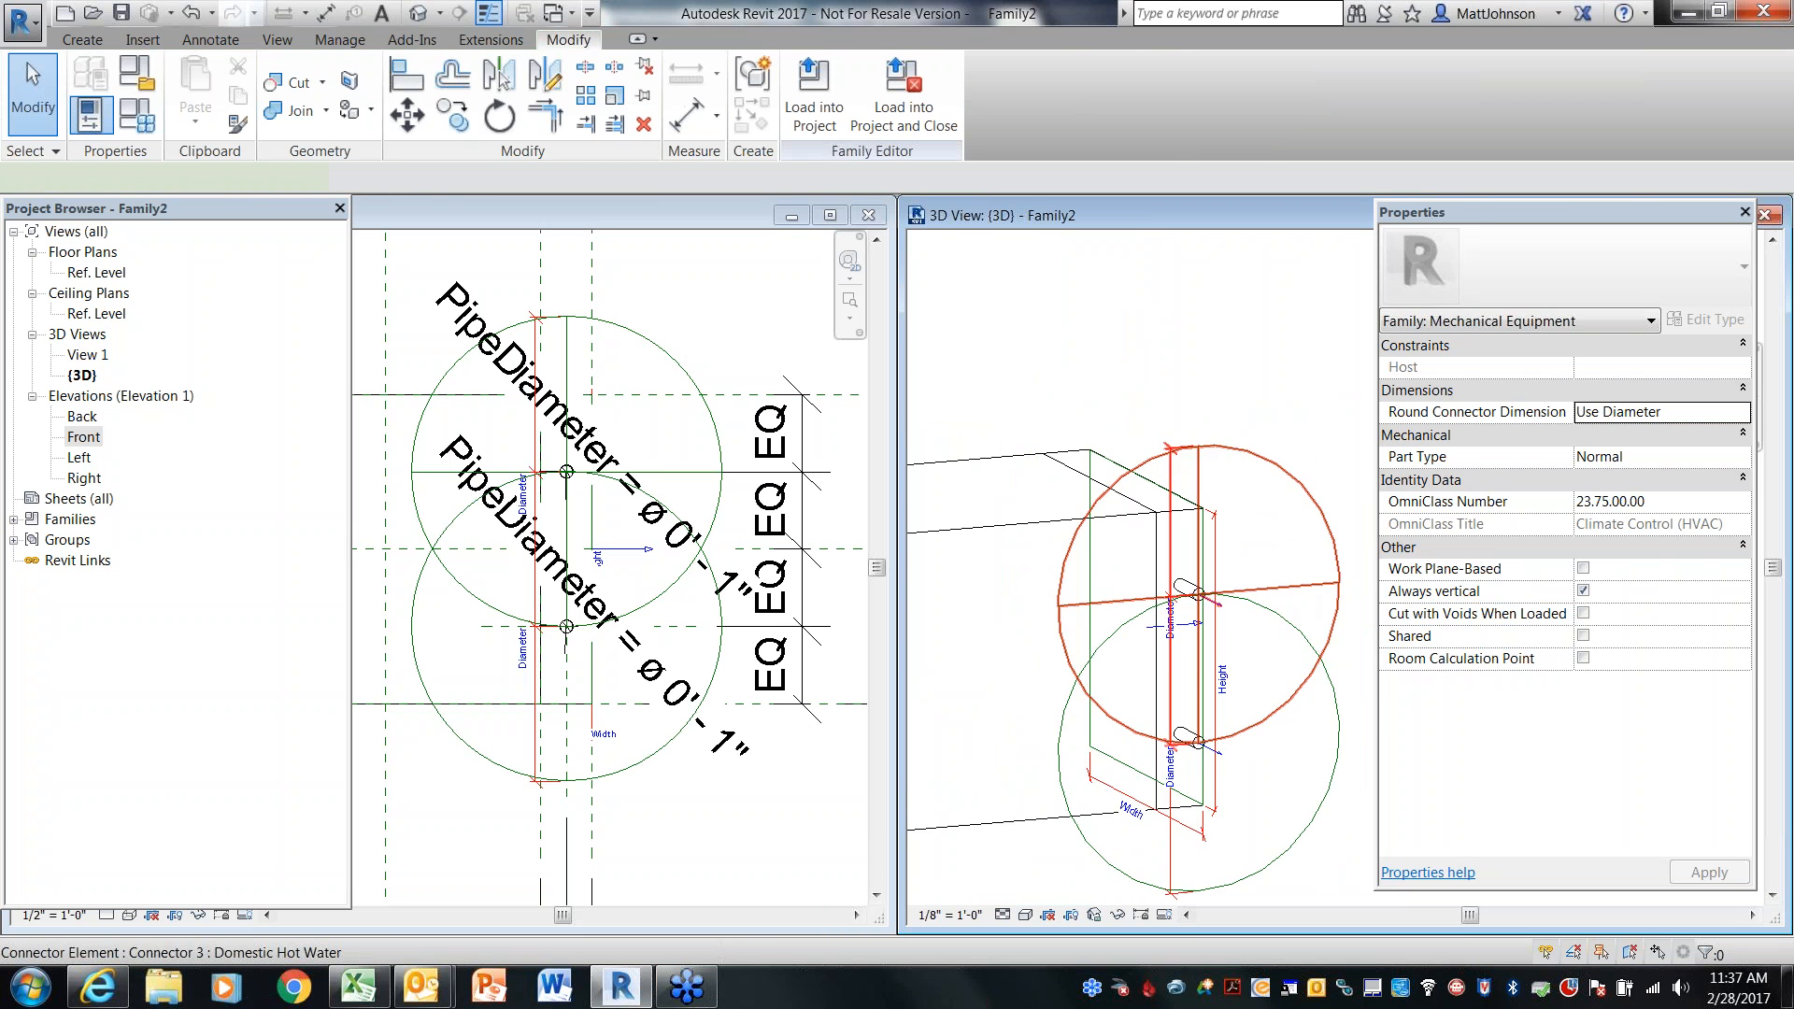
pyautogui.click(1291, 699)
pyautogui.click(1733, 548)
pyautogui.scroll(1, 1743, 609)
pyautogui.scroll(-2, 1743, 609)
pyautogui.scroll(3, 1746, 597)
pyautogui.scroll(1, 1743, 595)
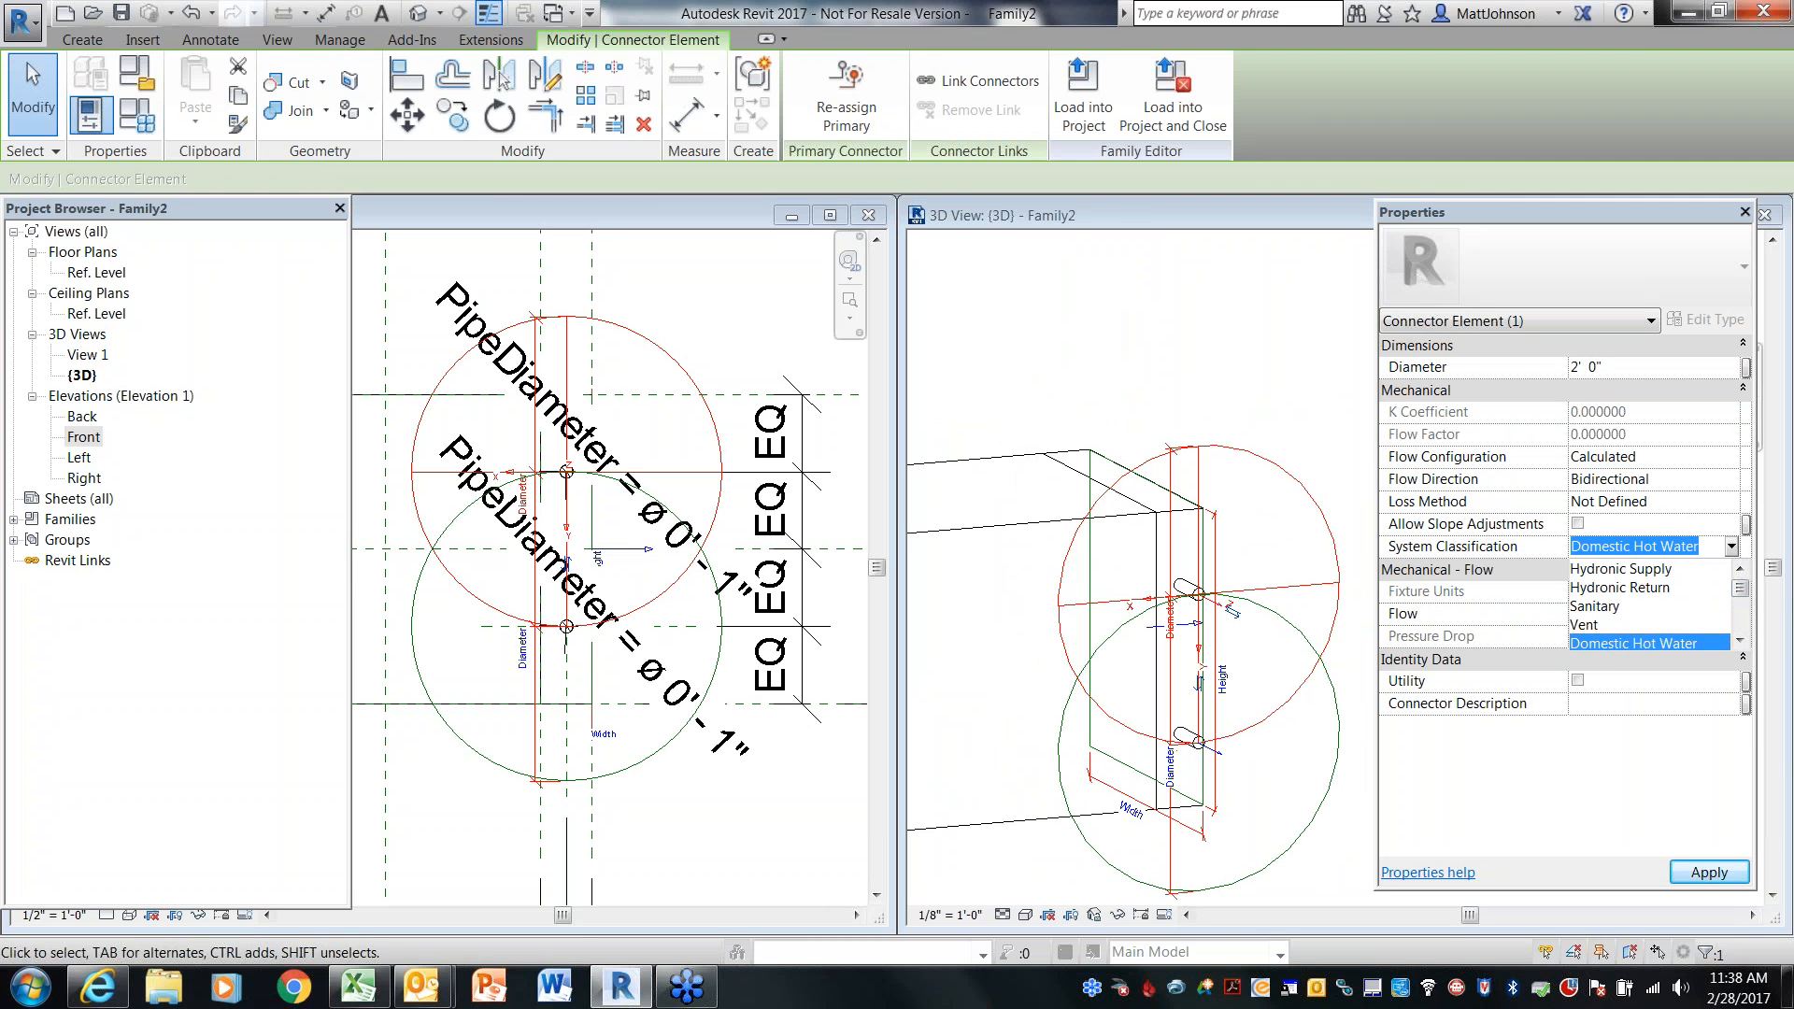
pyautogui.click(1635, 568)
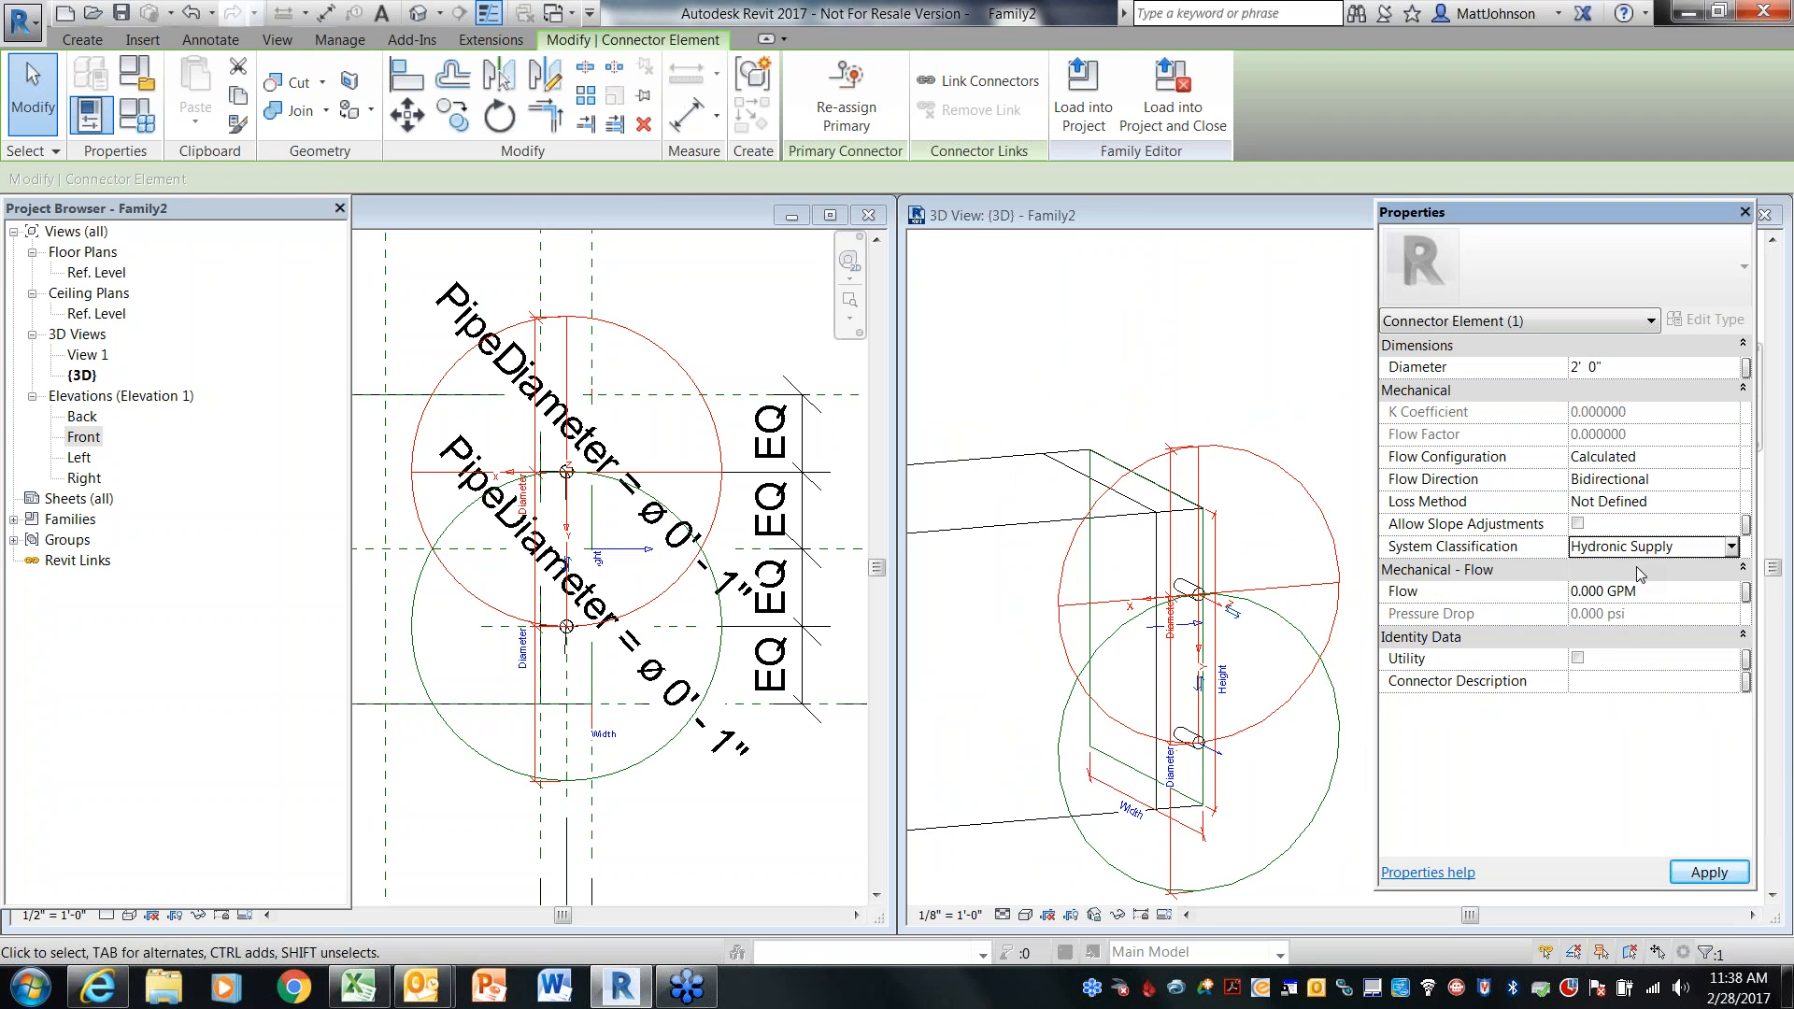
pyautogui.click(1734, 479)
pyautogui.click(1732, 479)
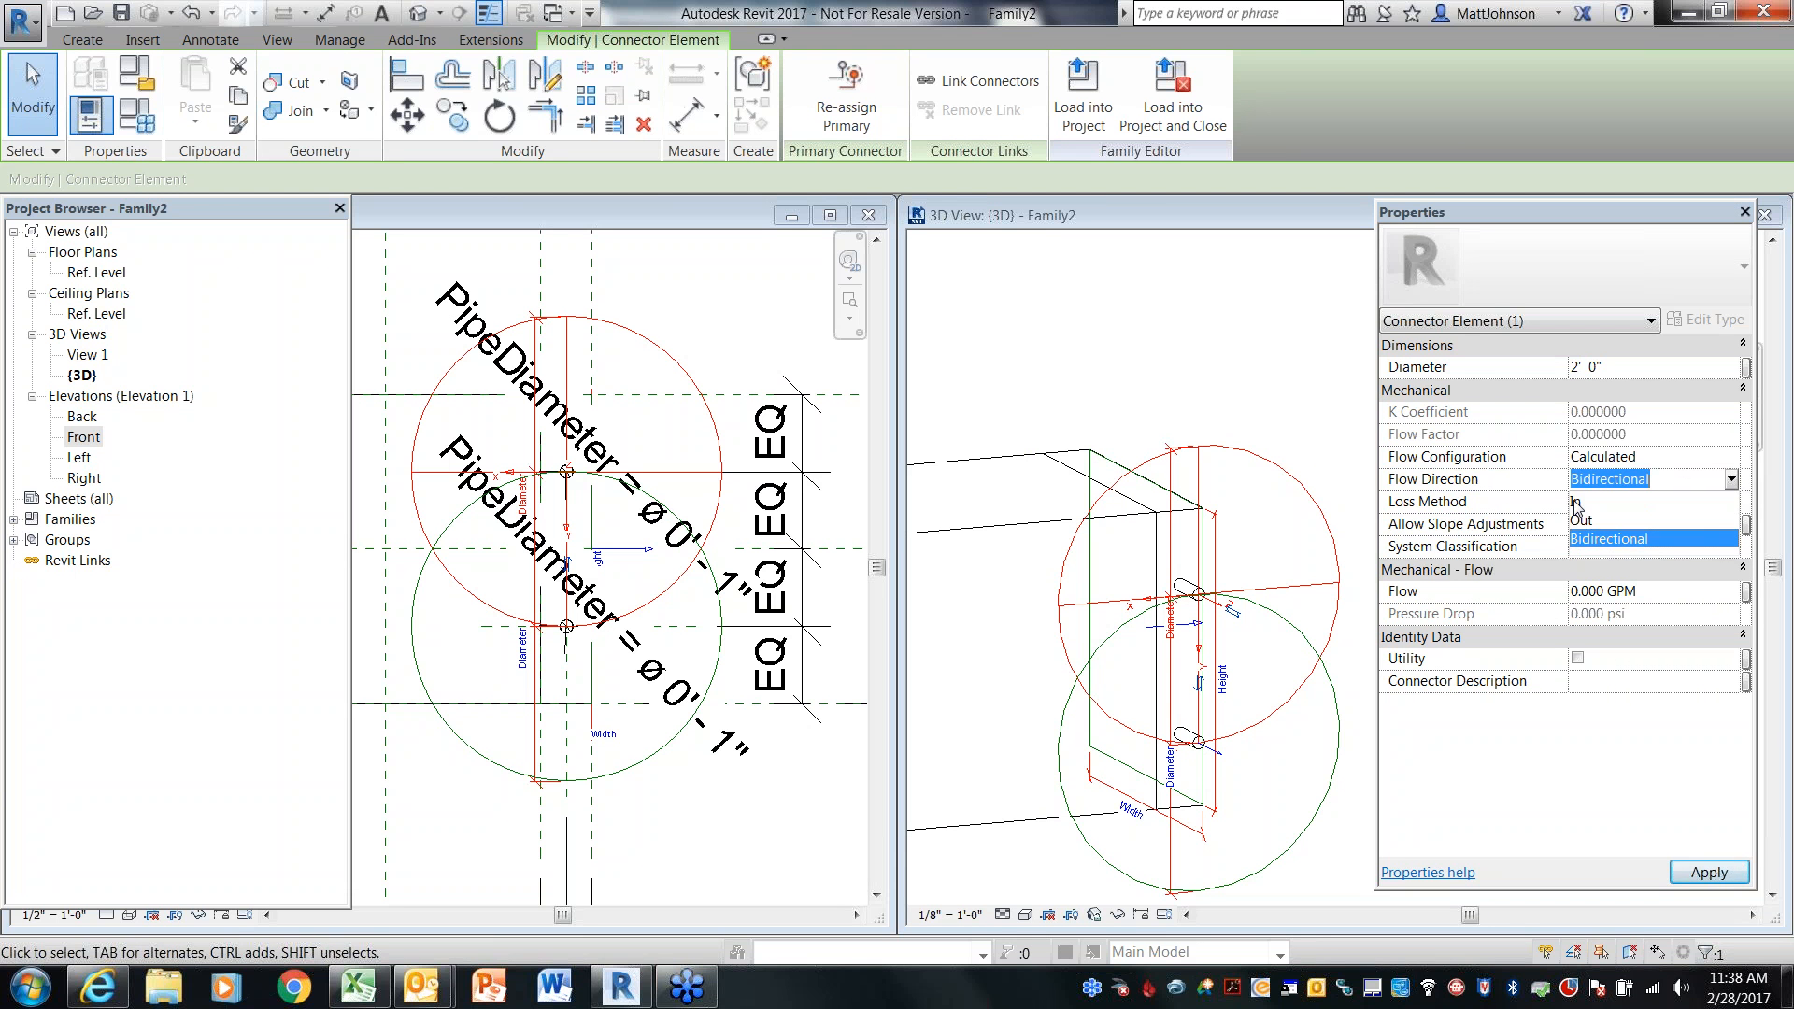
pyautogui.click(1576, 504)
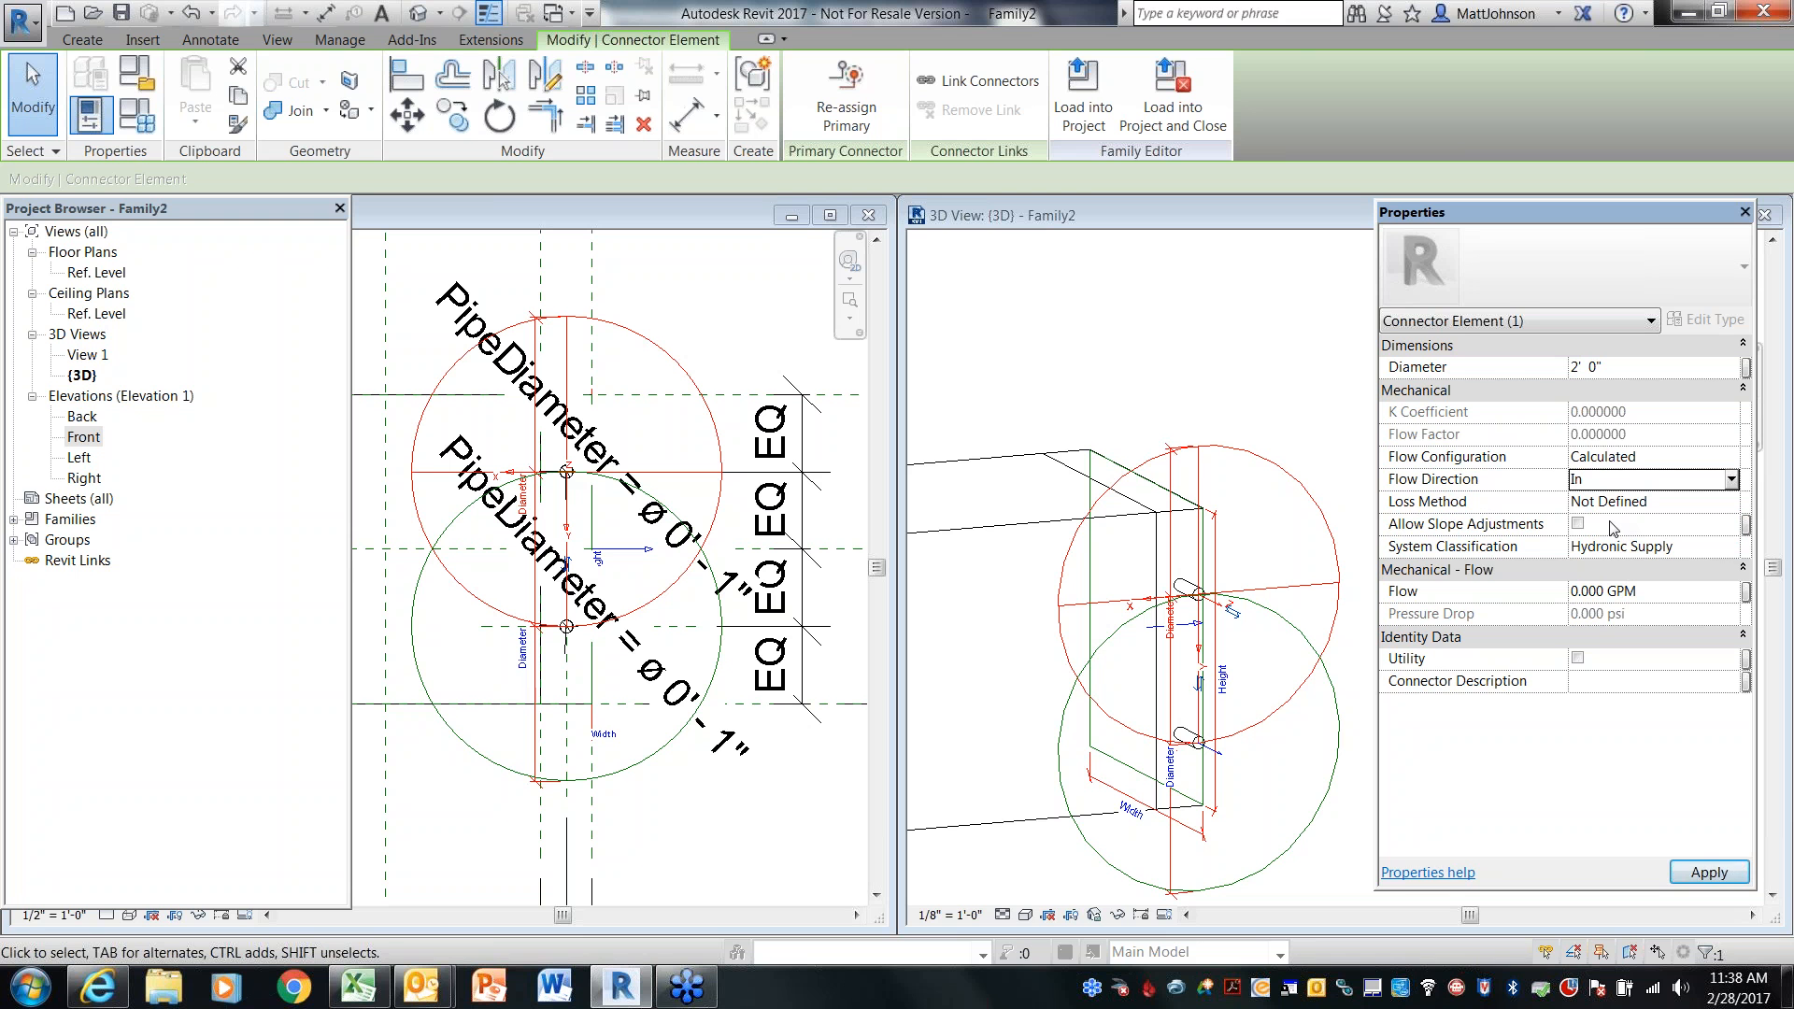
pyautogui.click(1715, 879)
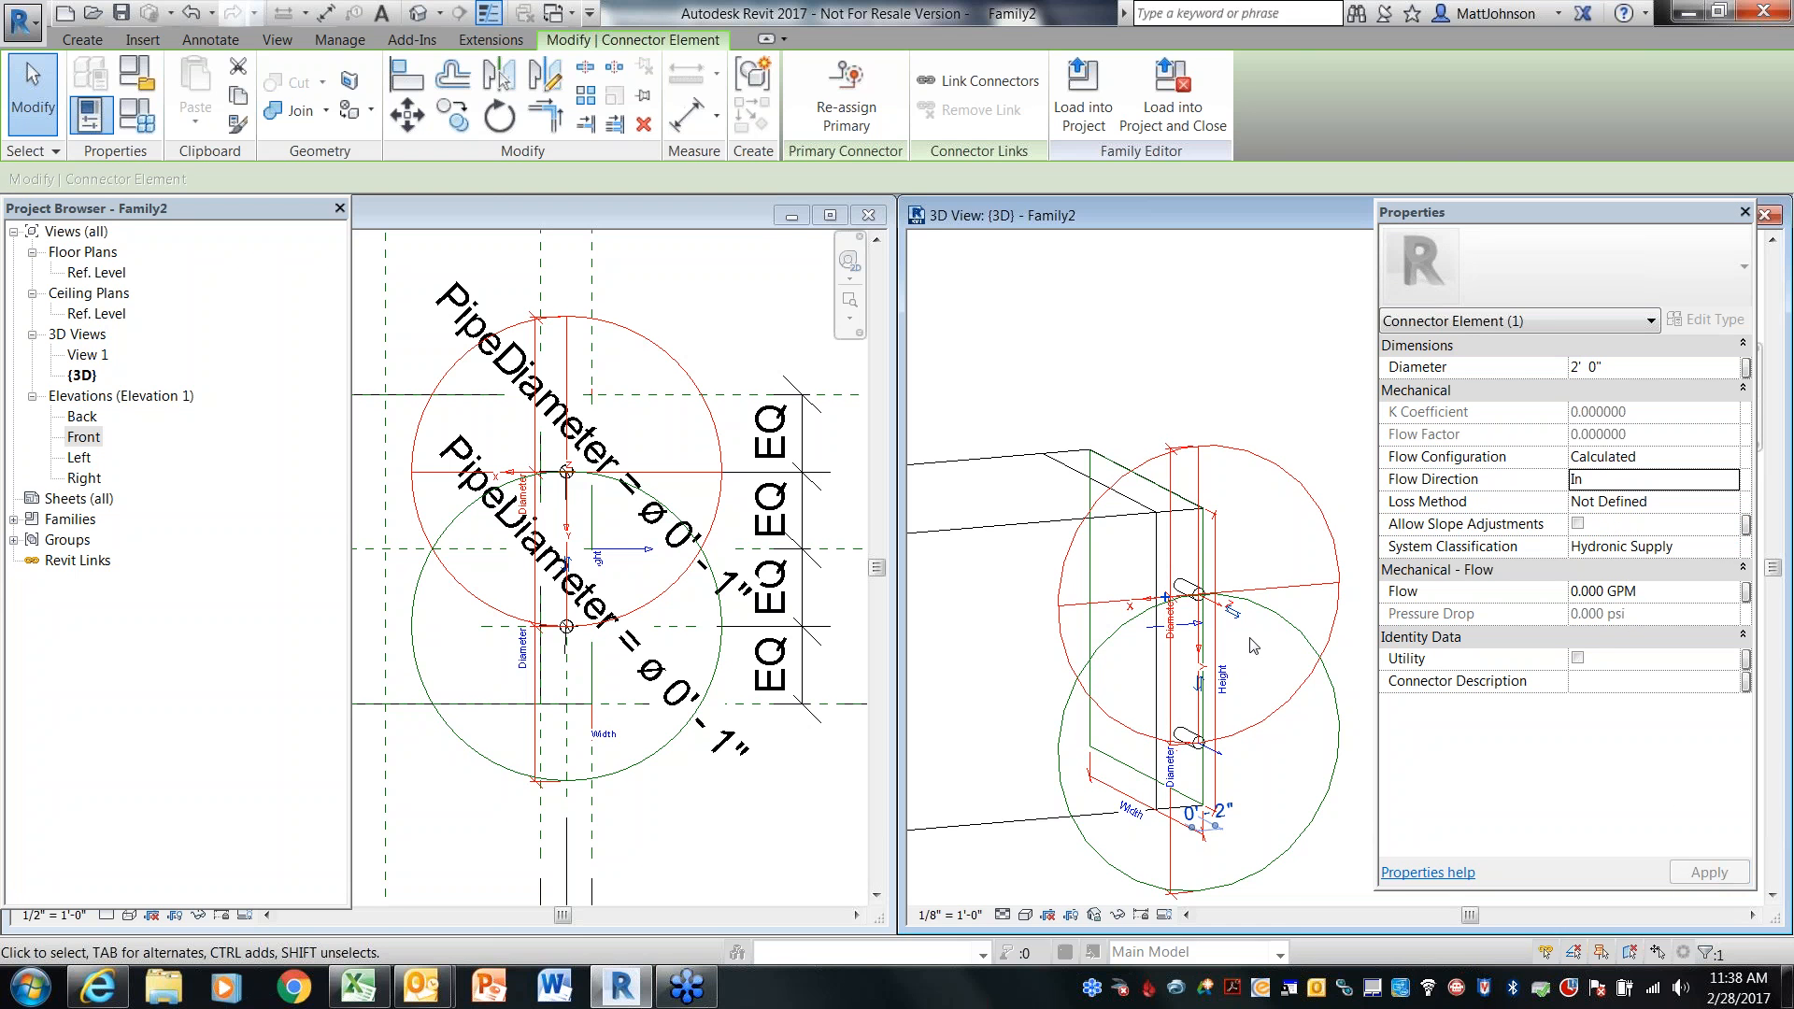
# Associate the upper pipe connector's Diameter with the PipeDiameter parameter
pyautogui.scroll(4, 1265, 635)
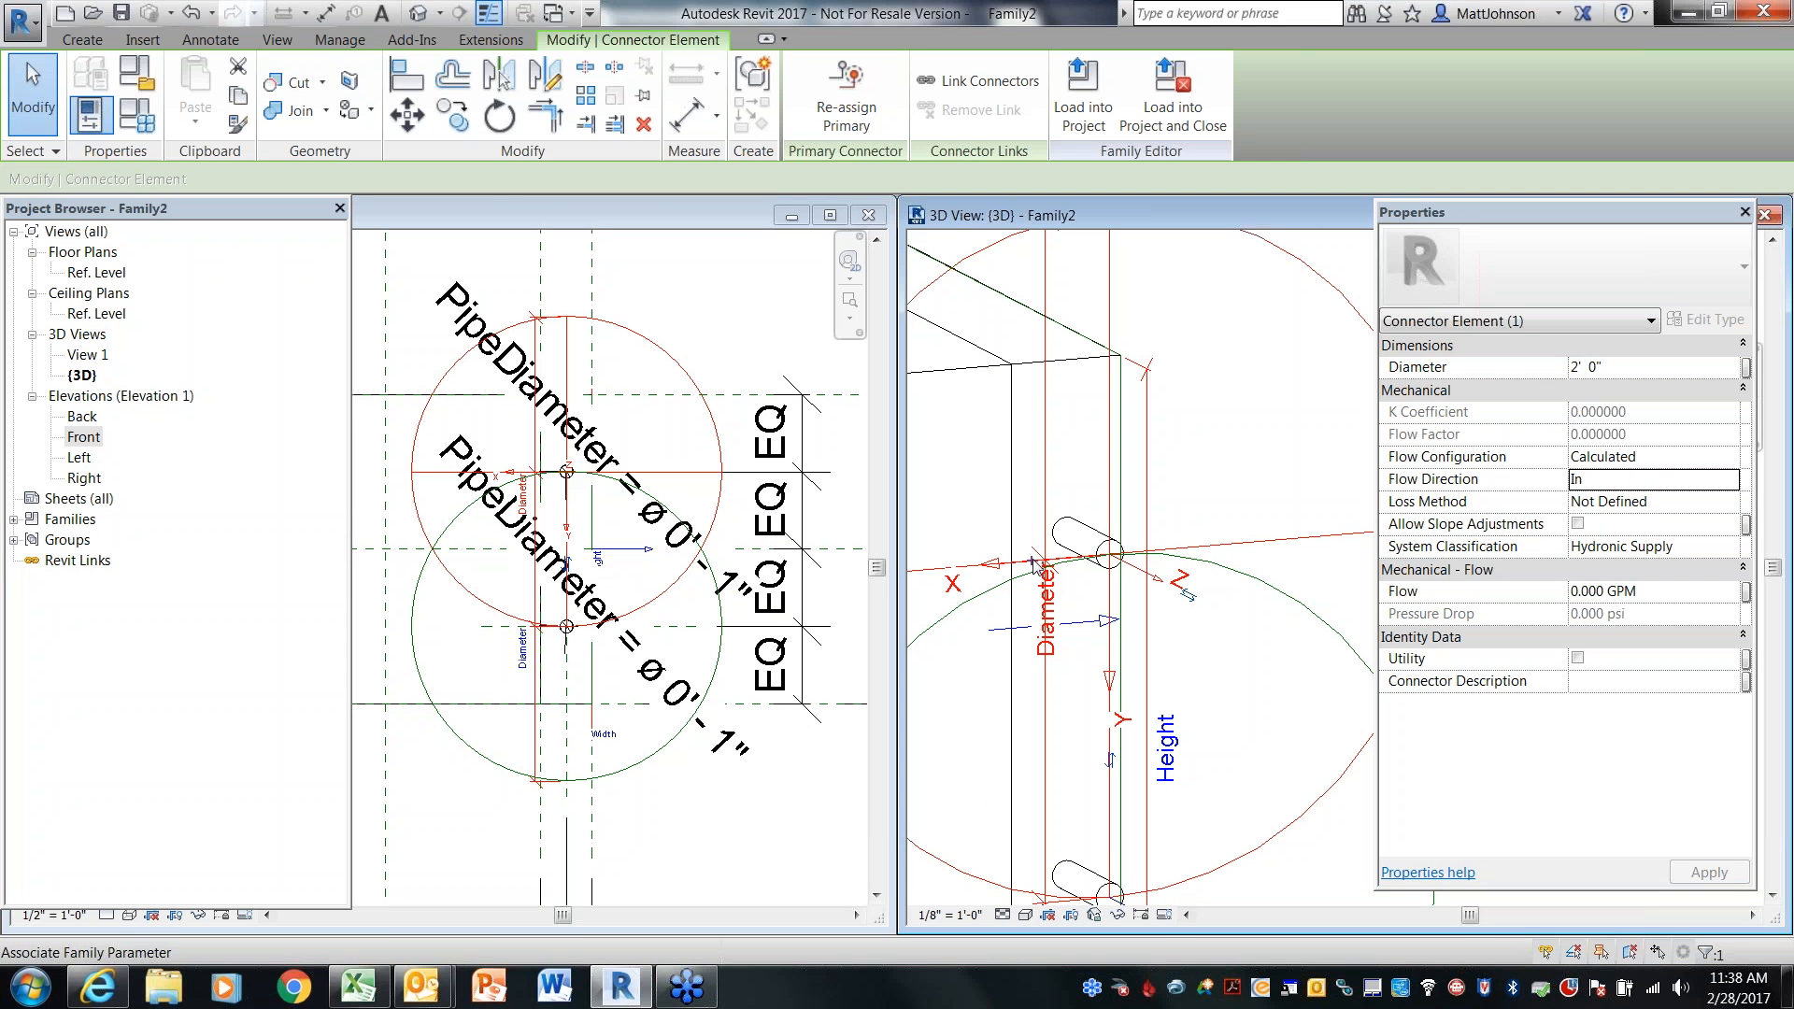
pyautogui.click(1034, 564)
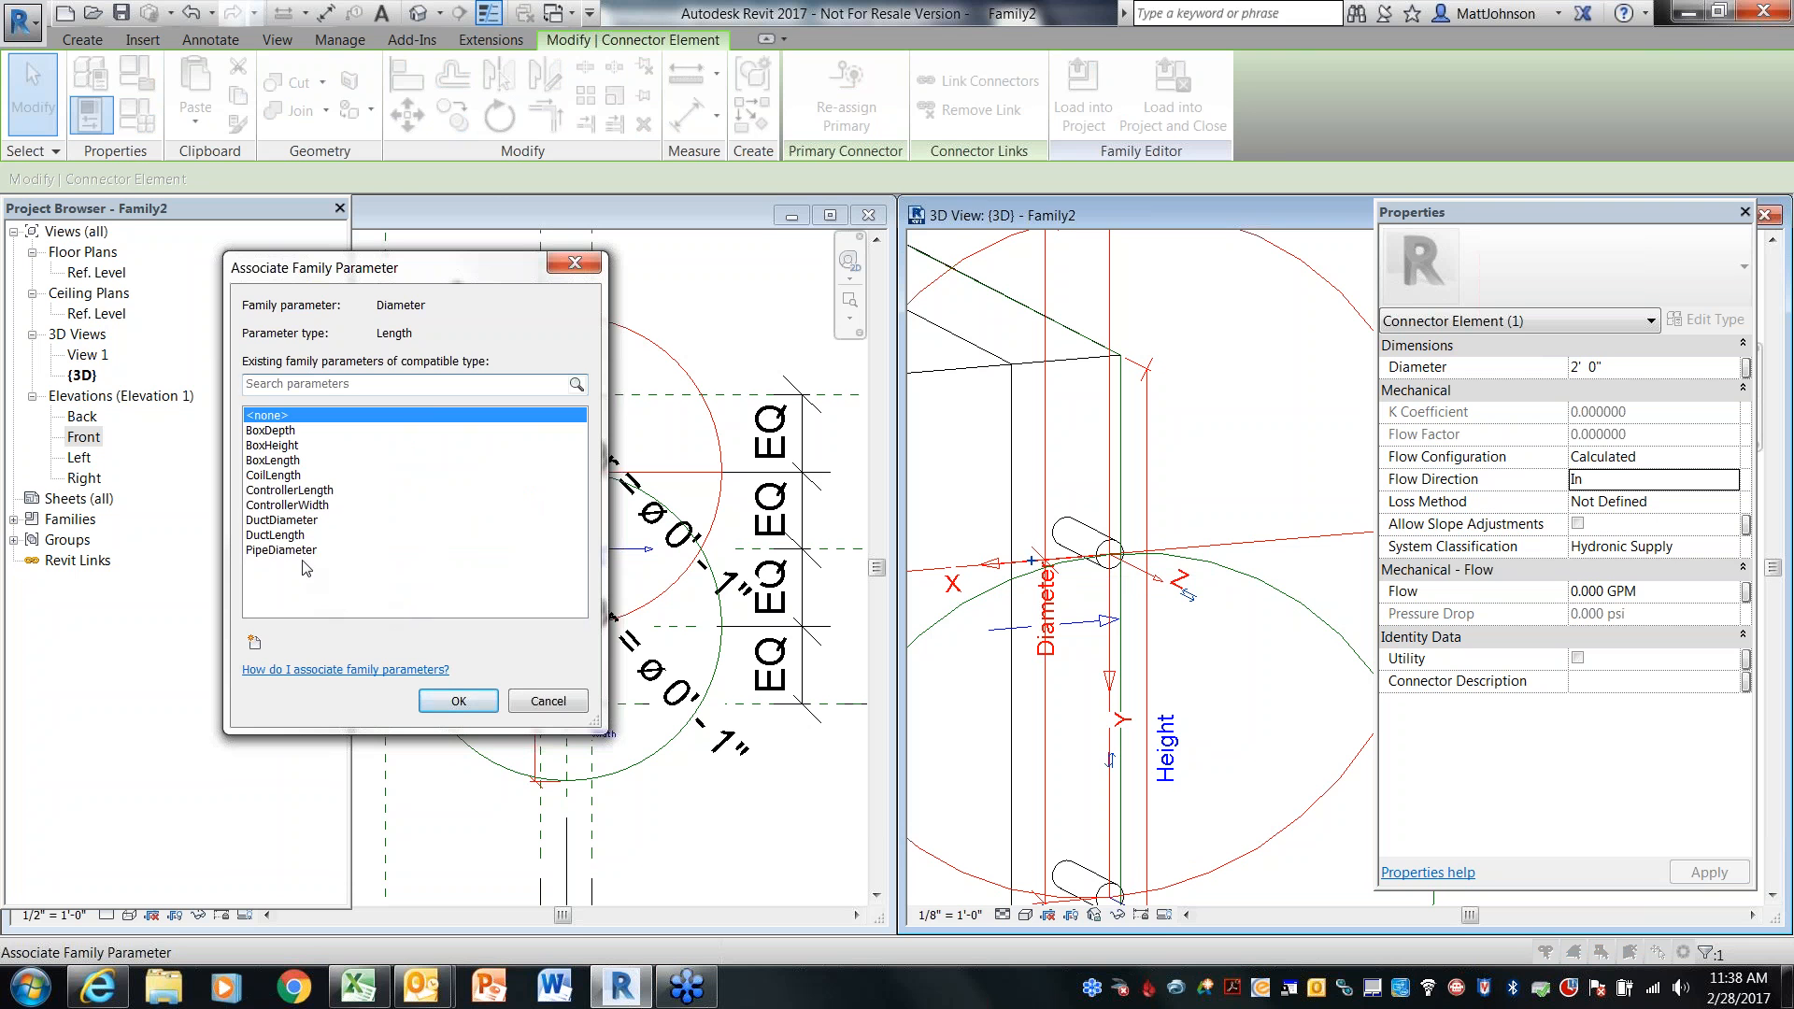
pyautogui.click(301, 553)
pyautogui.click(451, 706)
# Set the lower pipe connector's system classification to Hydronic Return and its flow direction to Out
pyautogui.scroll(5, 1199, 482)
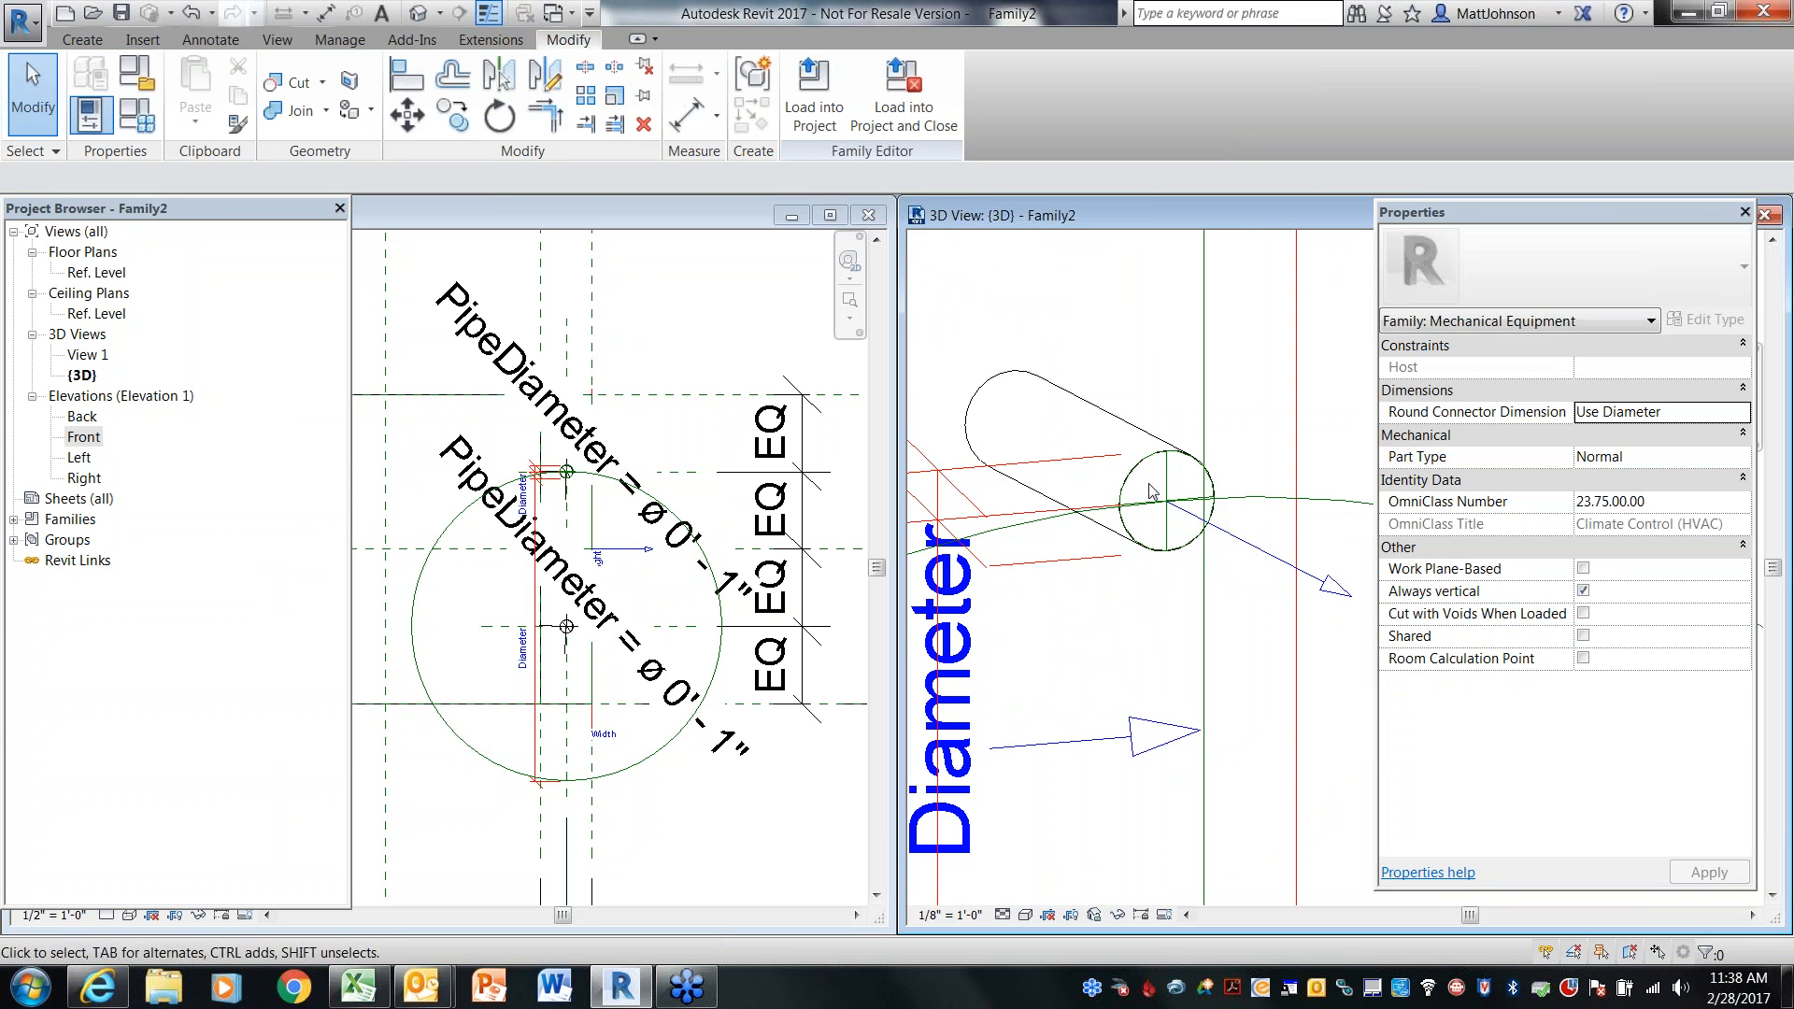
pyautogui.scroll(-4, 1107, 385)
pyautogui.scroll(-3, 1112, 392)
pyautogui.click(1185, 419)
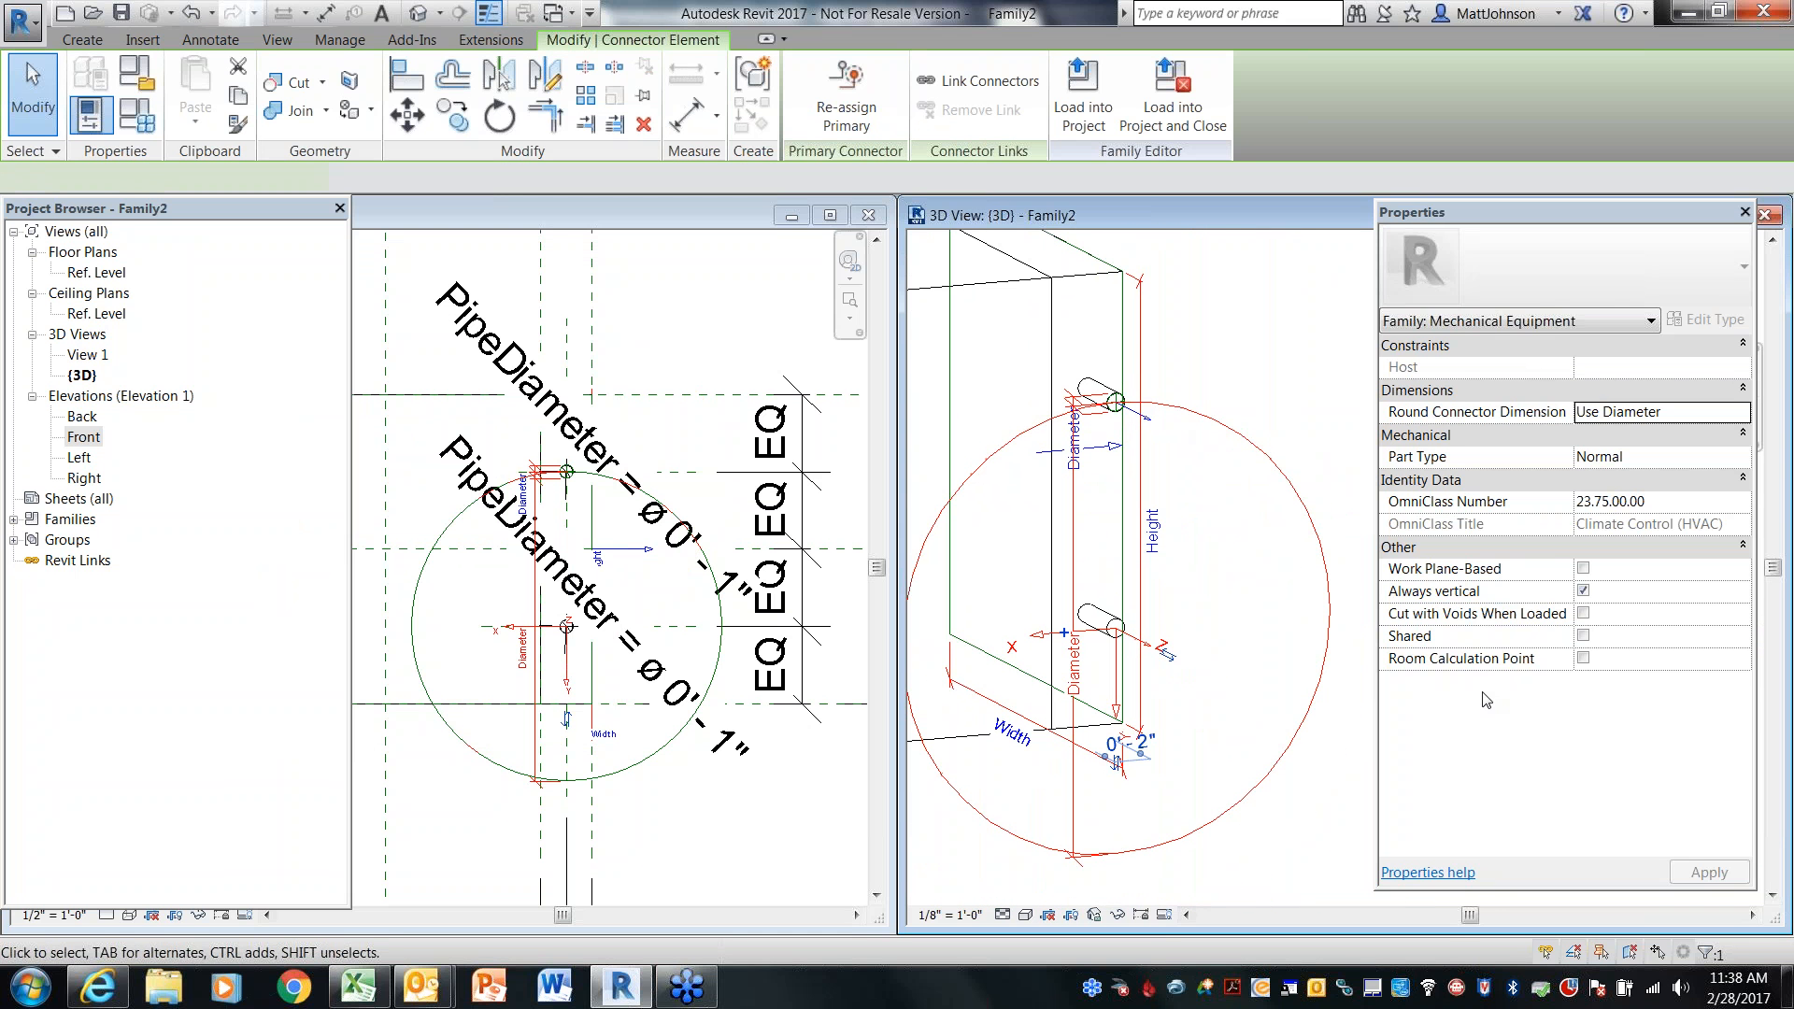
pyautogui.click(1734, 550)
pyautogui.scroll(1, 1741, 602)
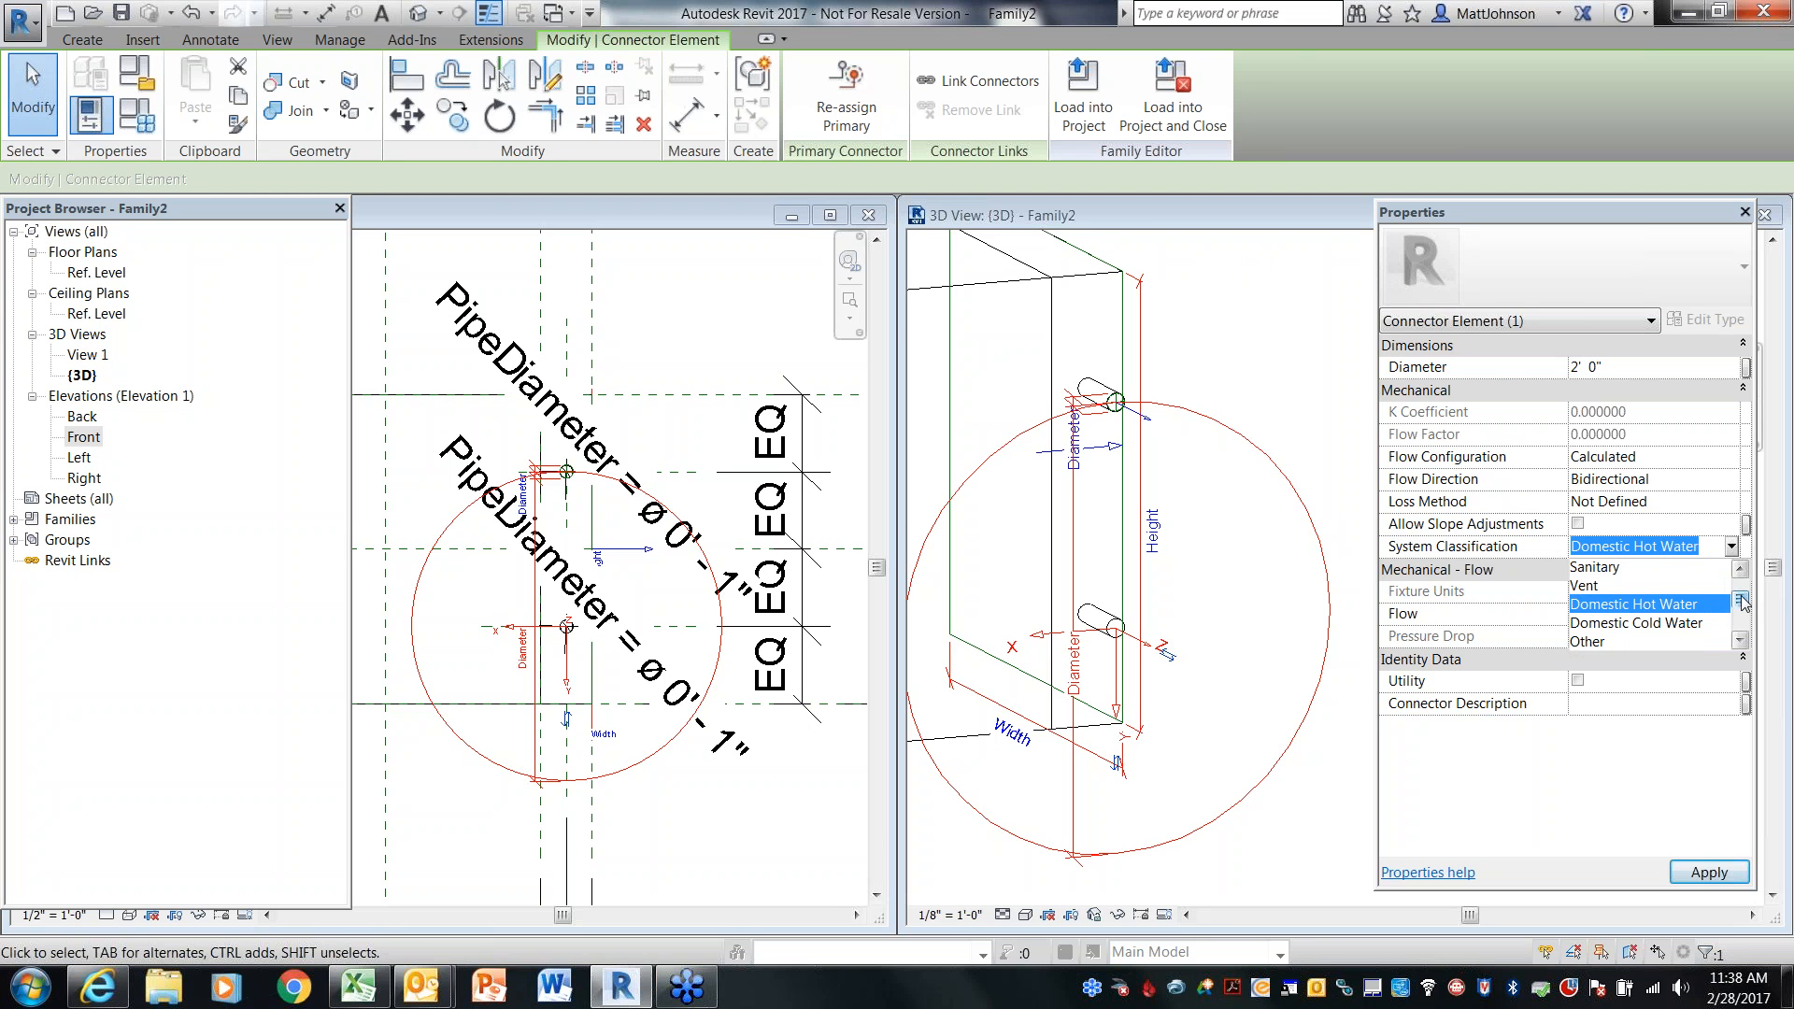
pyautogui.moveTo(1743, 604); pyautogui.dragTo(1743, 583)
pyautogui.click(1616, 568)
pyautogui.click(1731, 480)
pyautogui.click(1581, 524)
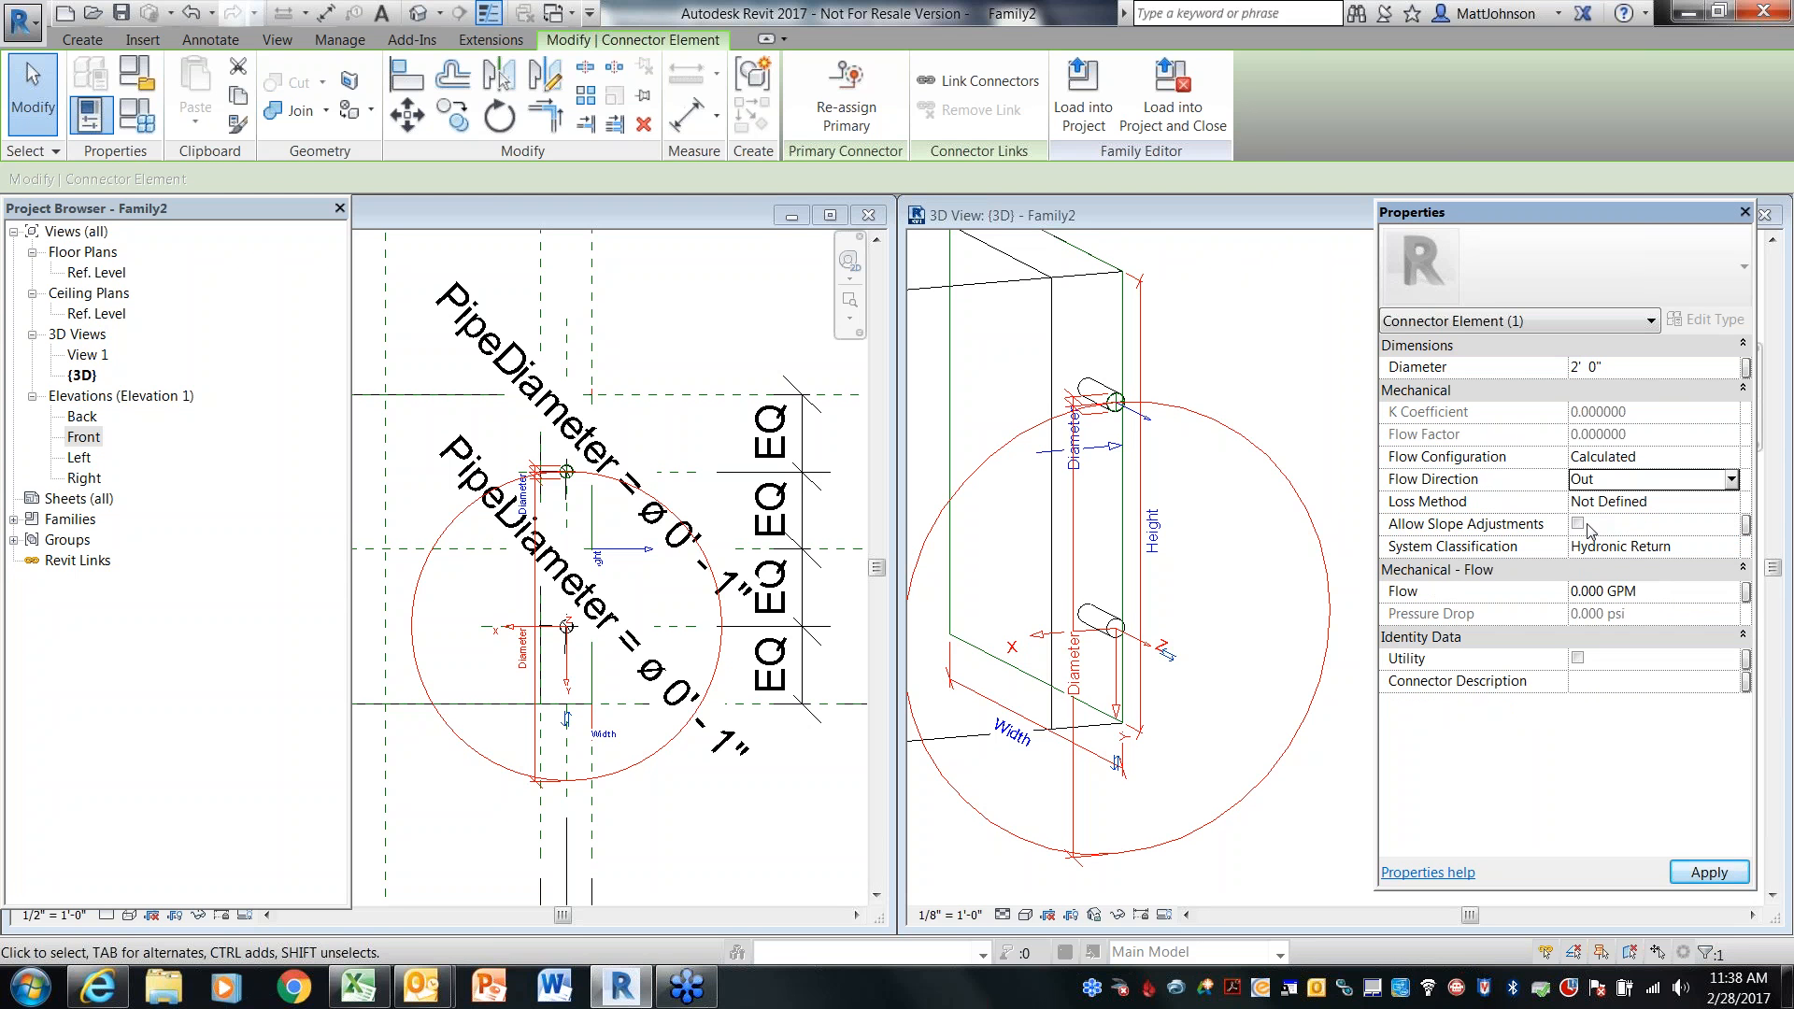
pyautogui.click(1709, 873)
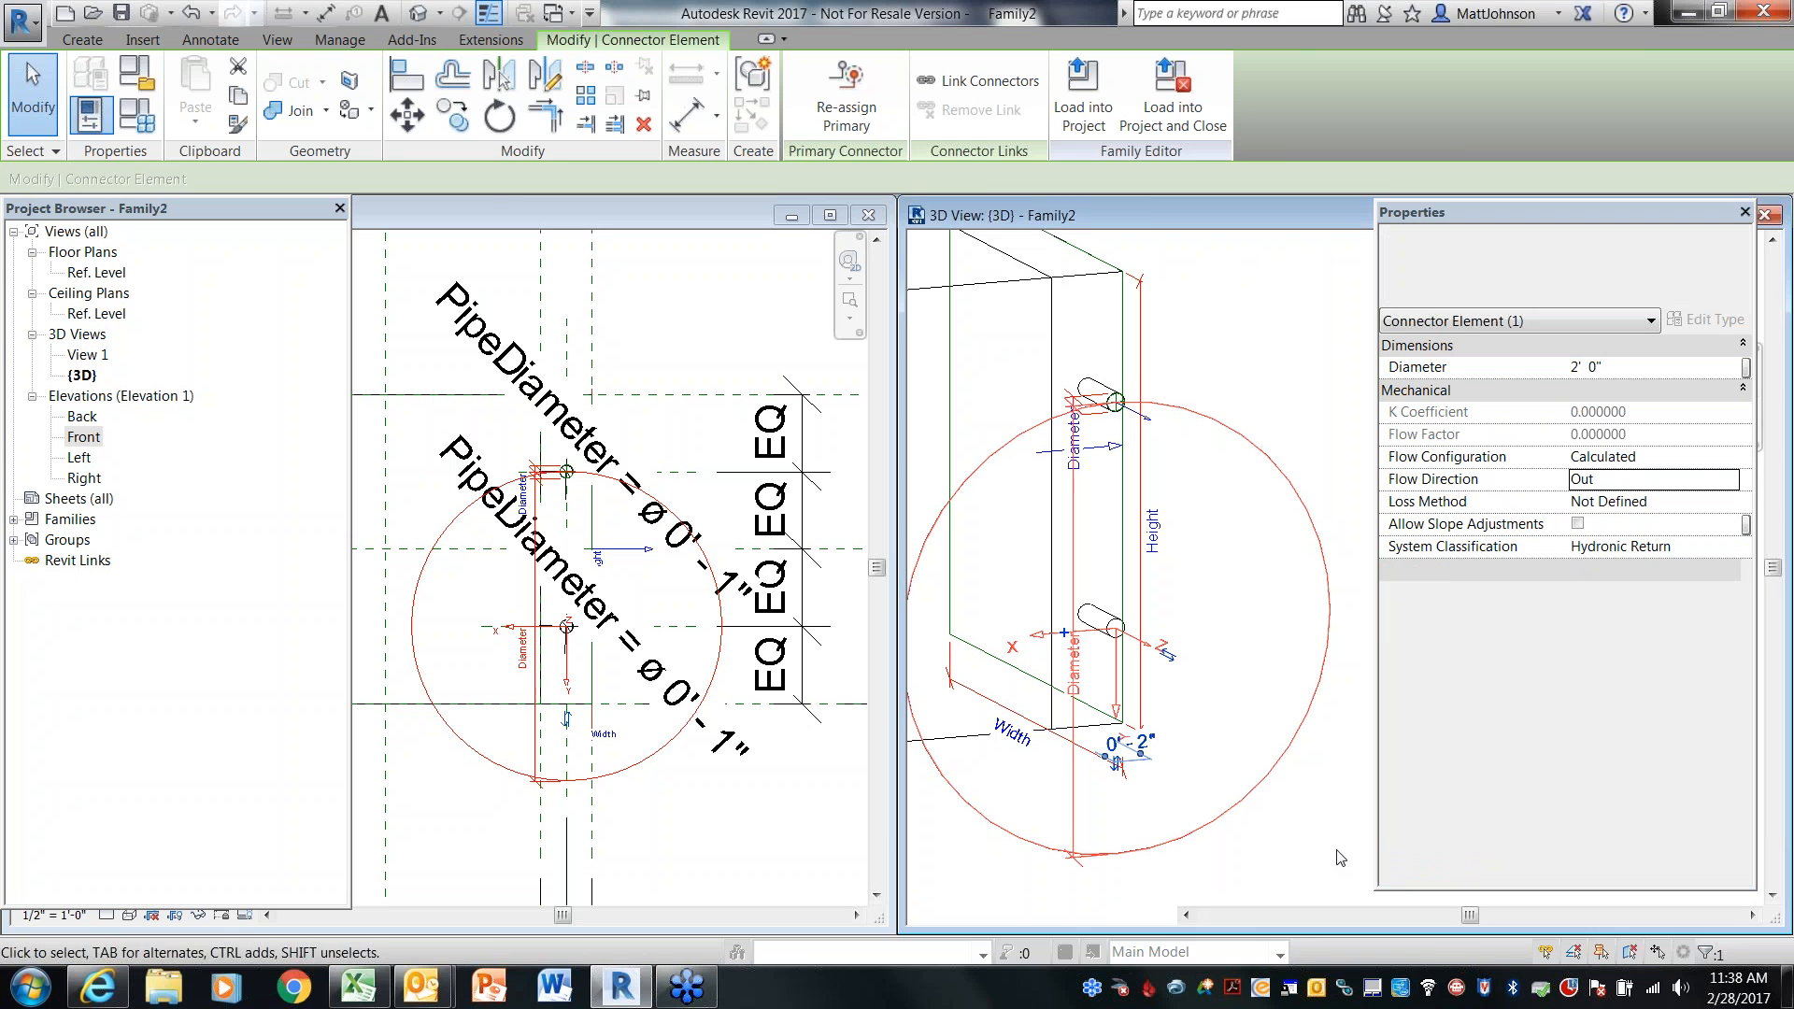
# Associate the lower pipe connector's Diameter with the PipeDiameter parameter
pyautogui.click(1066, 638)
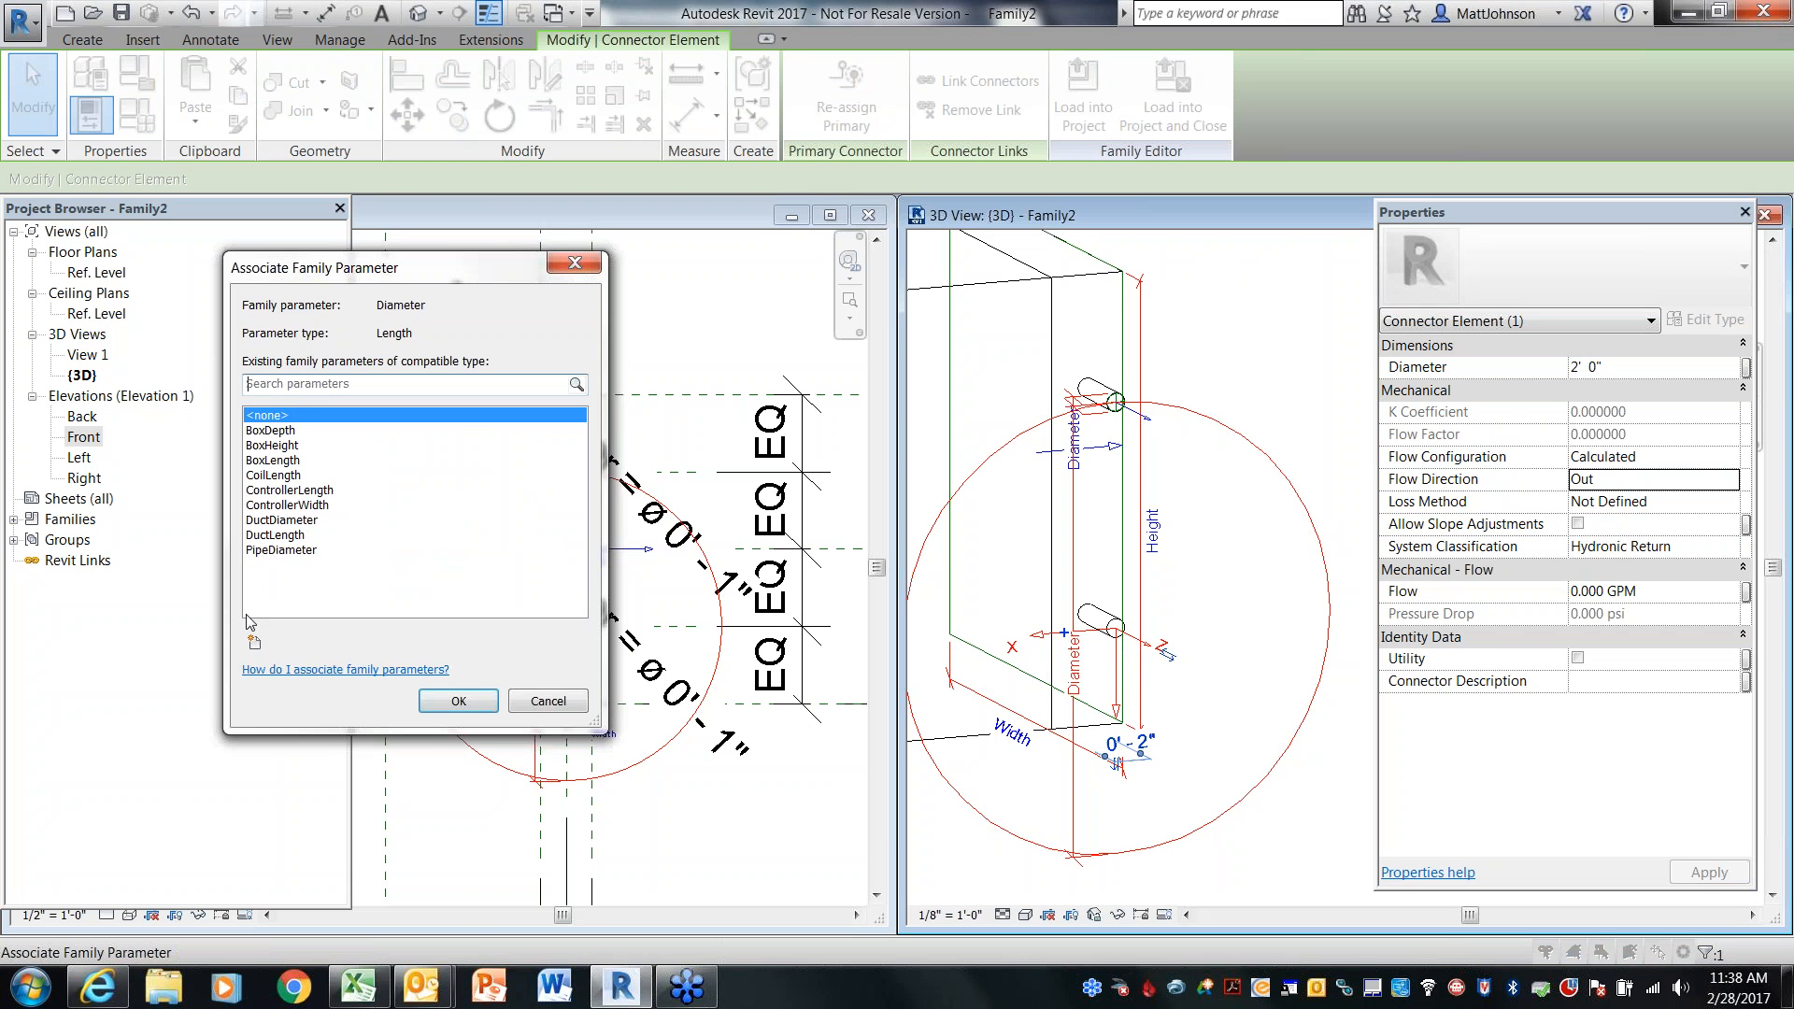
pyautogui.click(282, 553)
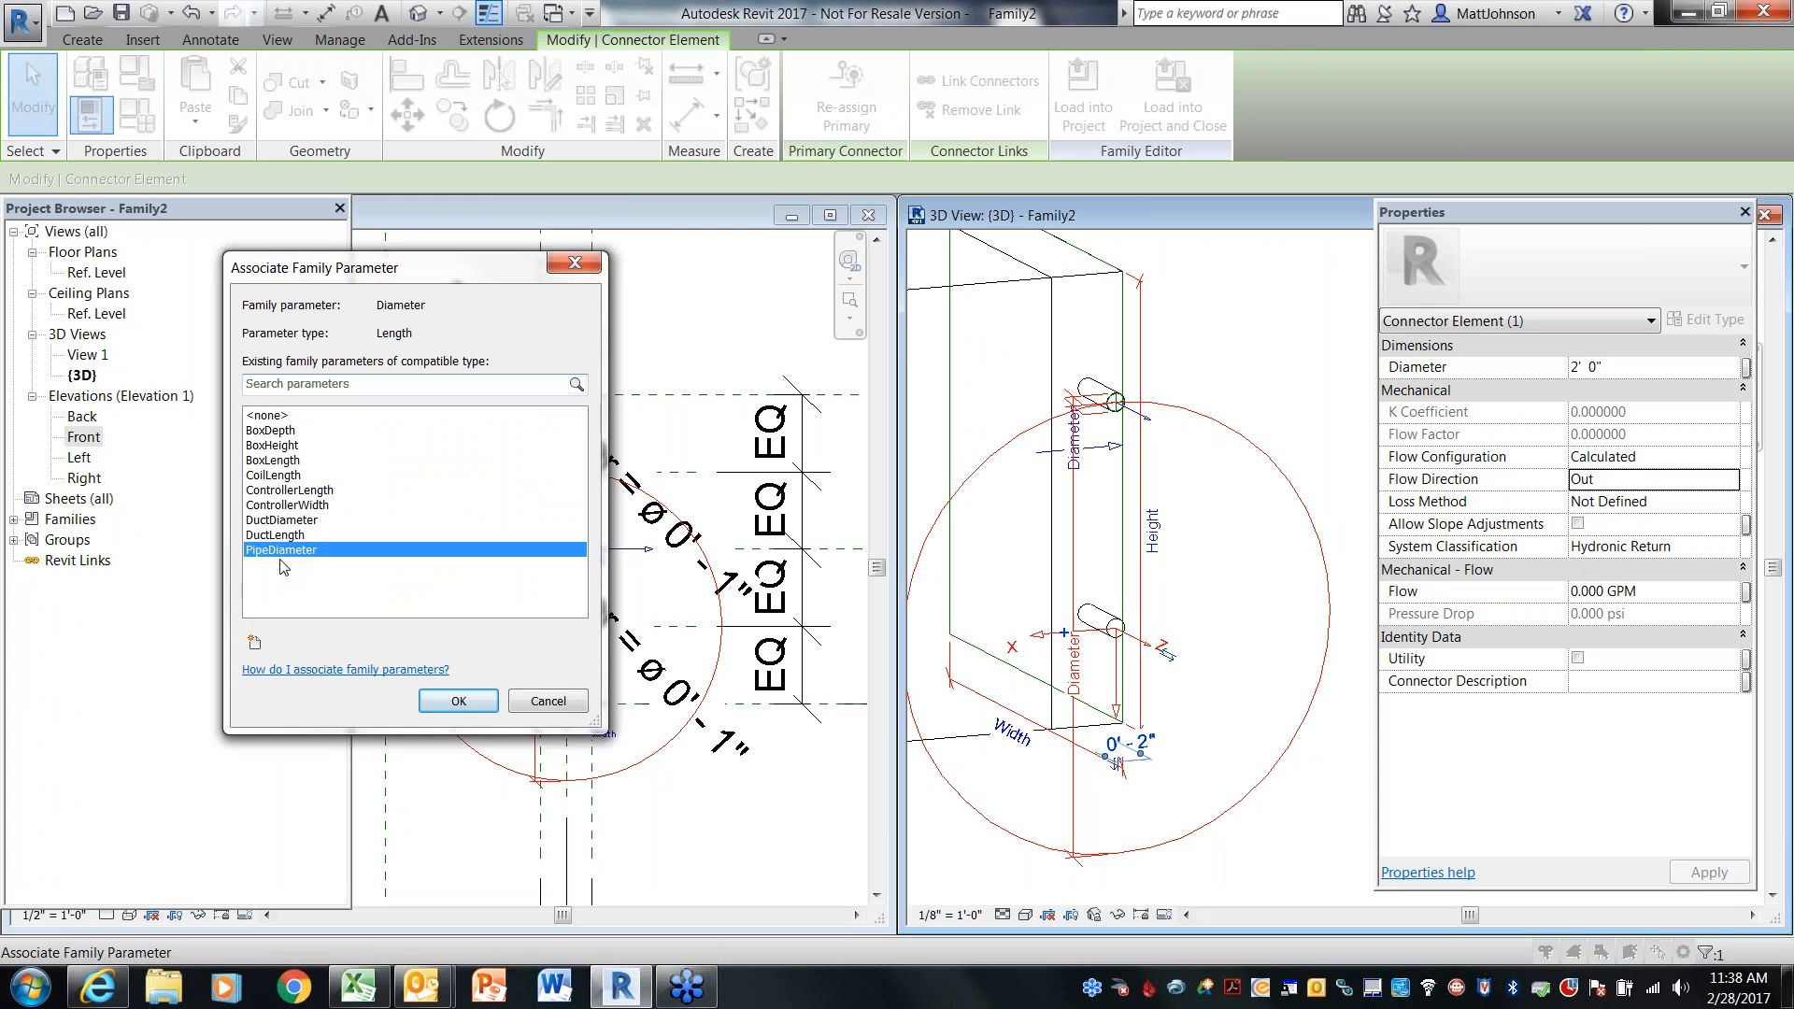
pyautogui.click(460, 701)
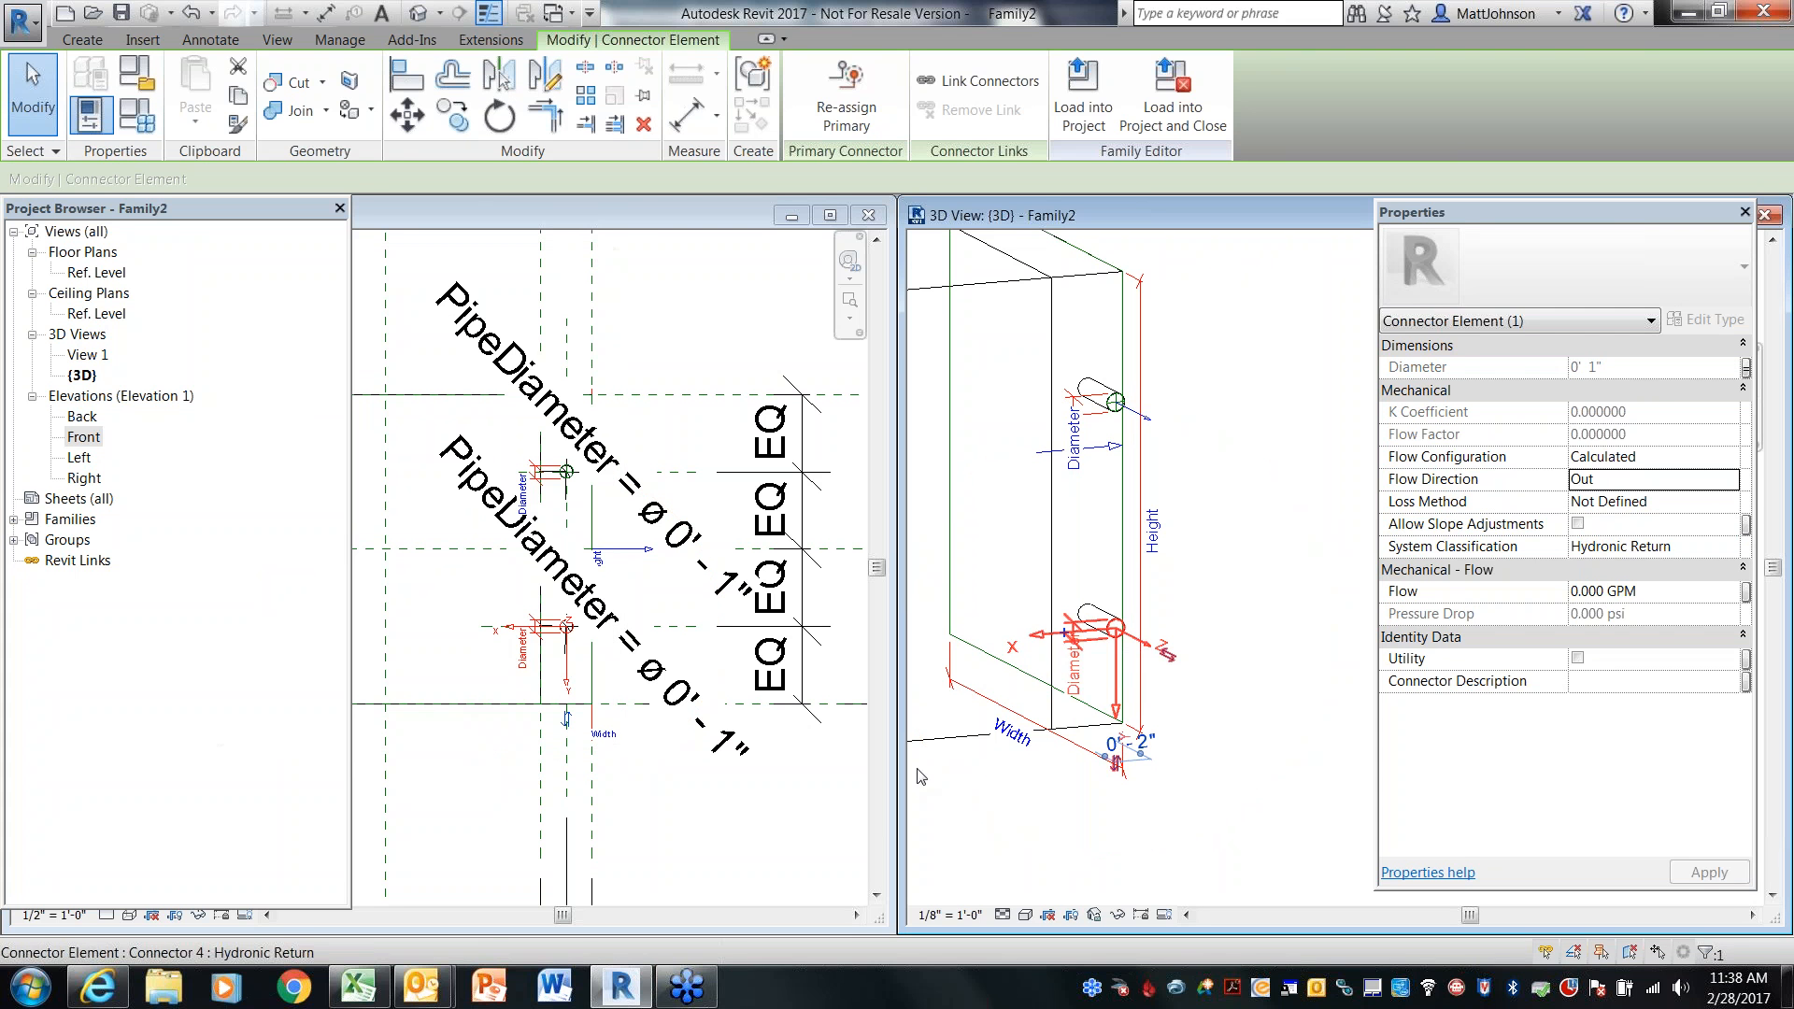
# Save the family to the Desktop as VAV 2
pyautogui.click(1243, 617)
pyautogui.scroll(-3, 1242, 617)
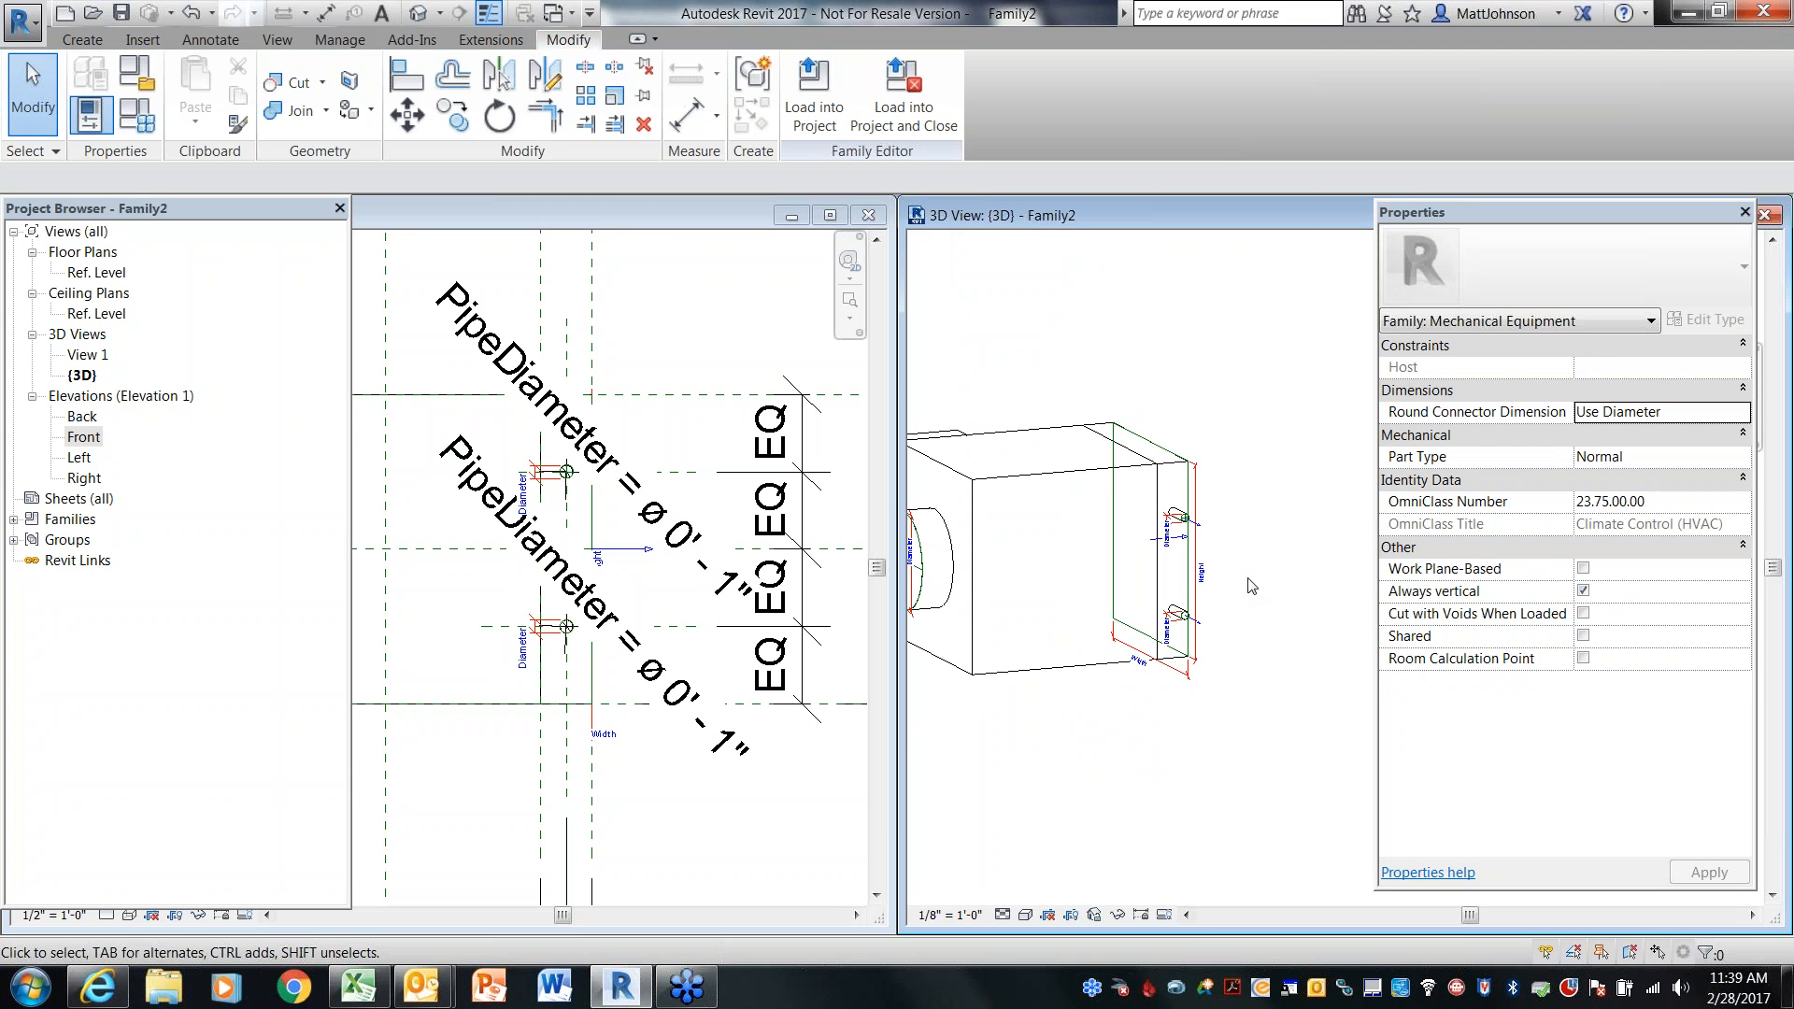
pyautogui.keyDown('shift'); pyautogui.moveTo(1258, 598); pyautogui.dragTo(1302, 686, button='middle'); pyautogui.keyUp('shift')
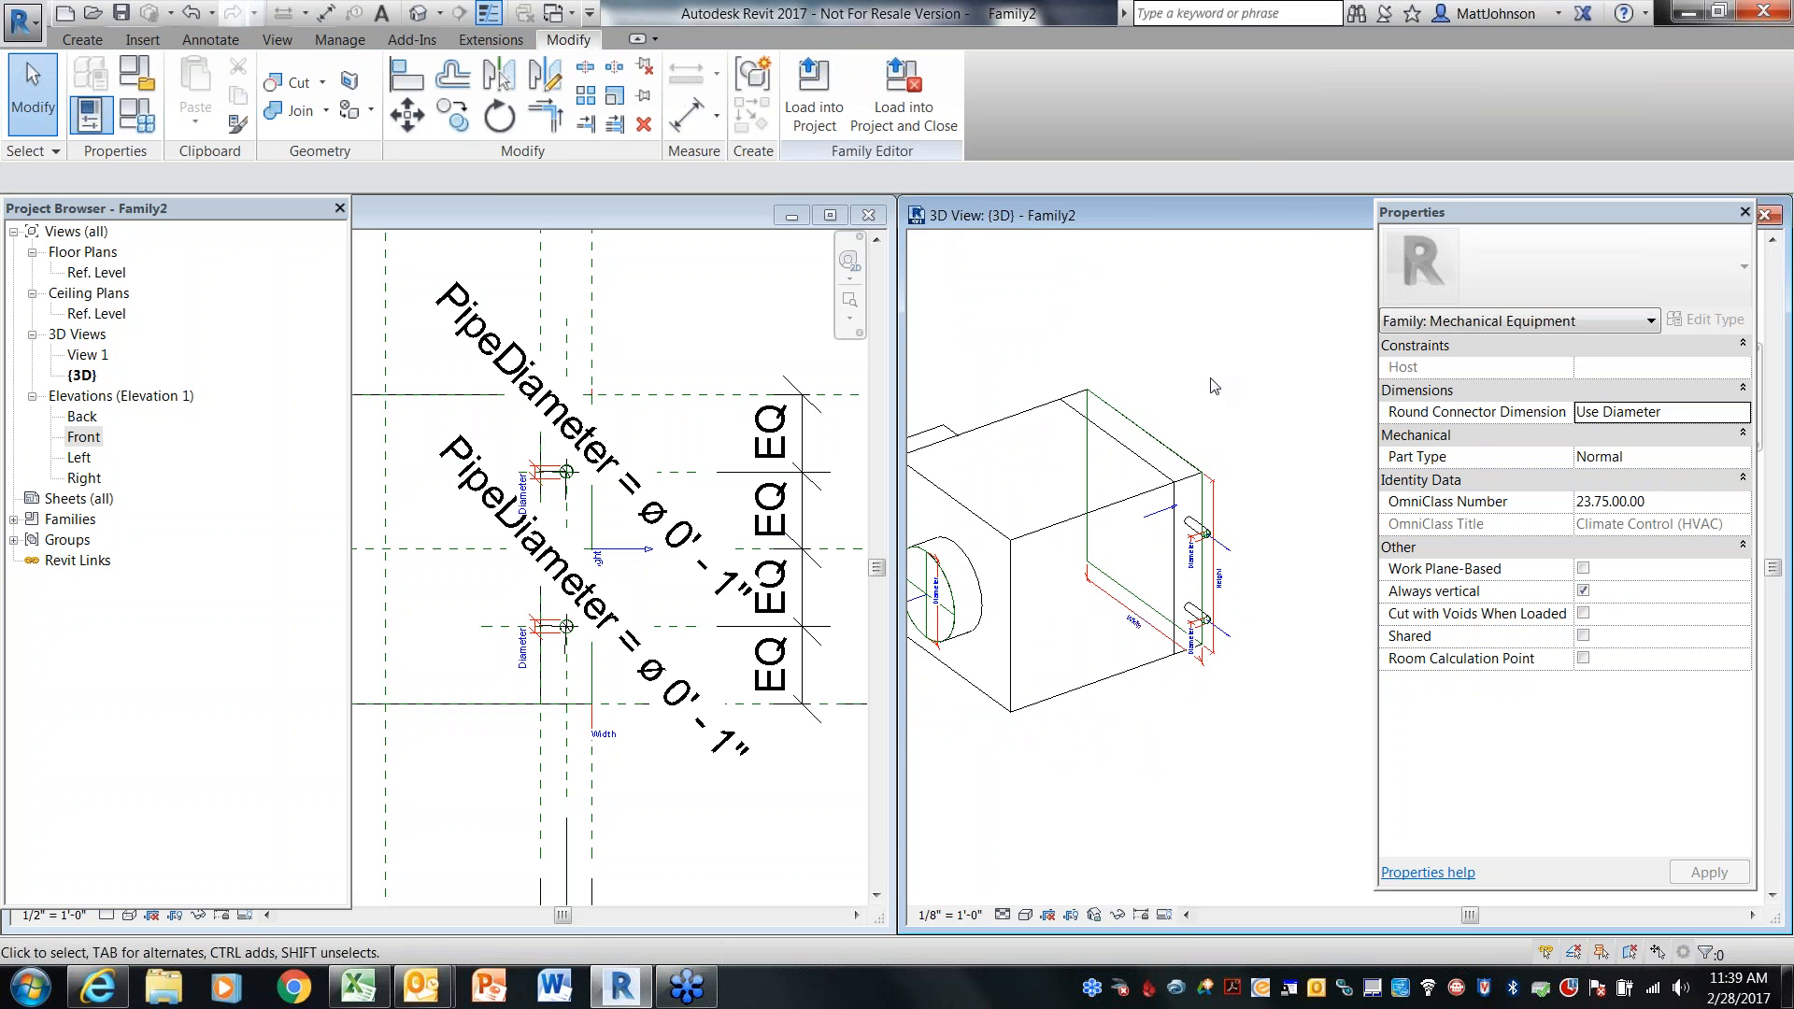
pyautogui.click(122, 14)
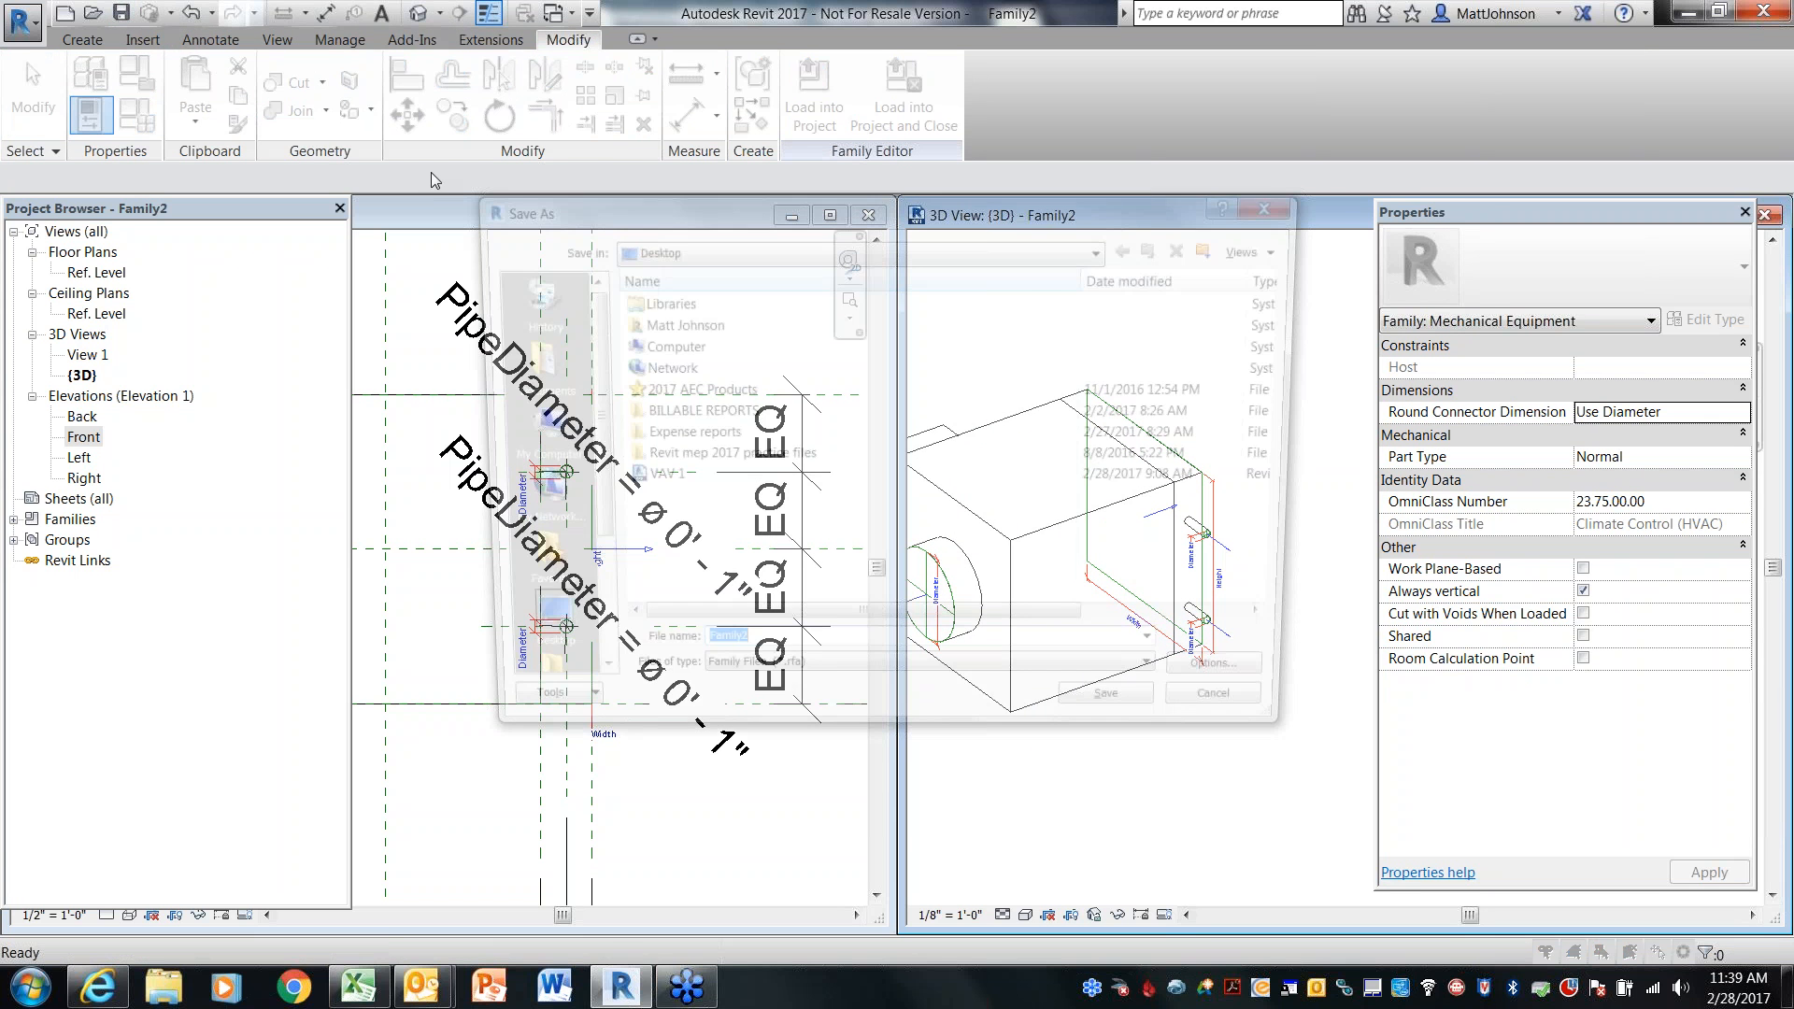
pyautogui.write('VA')
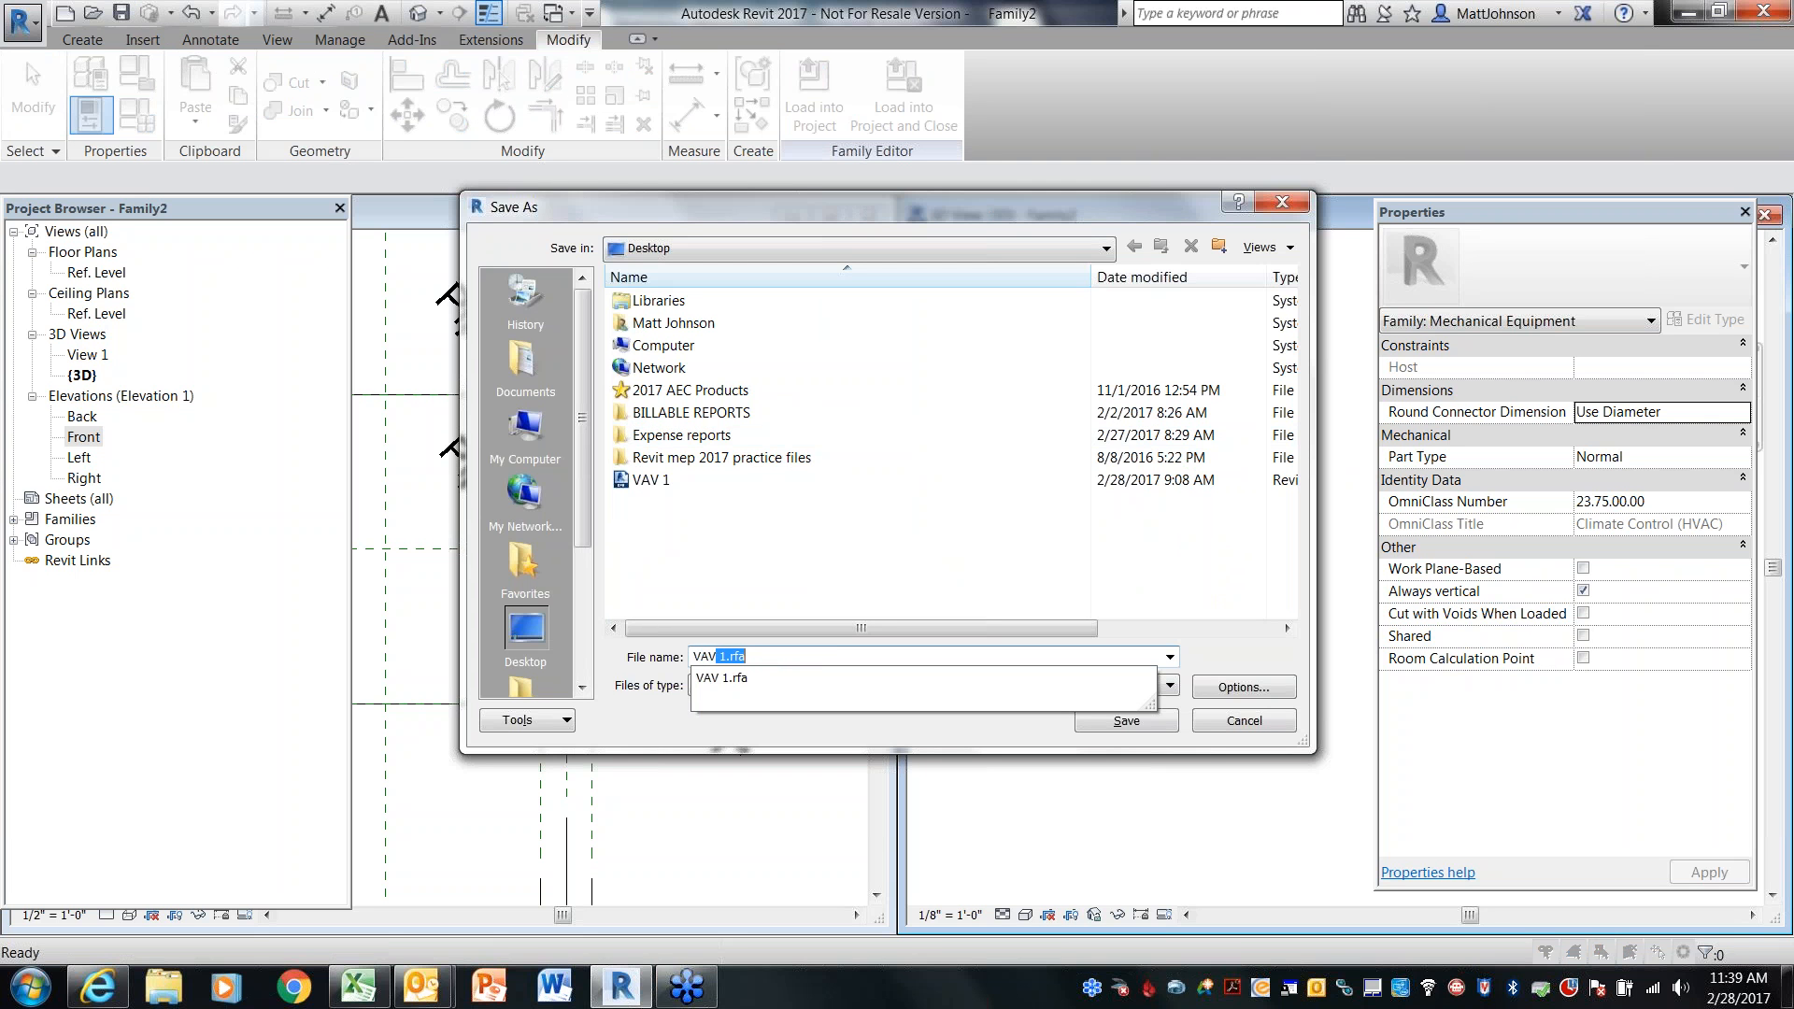
pyautogui.write('V 2')
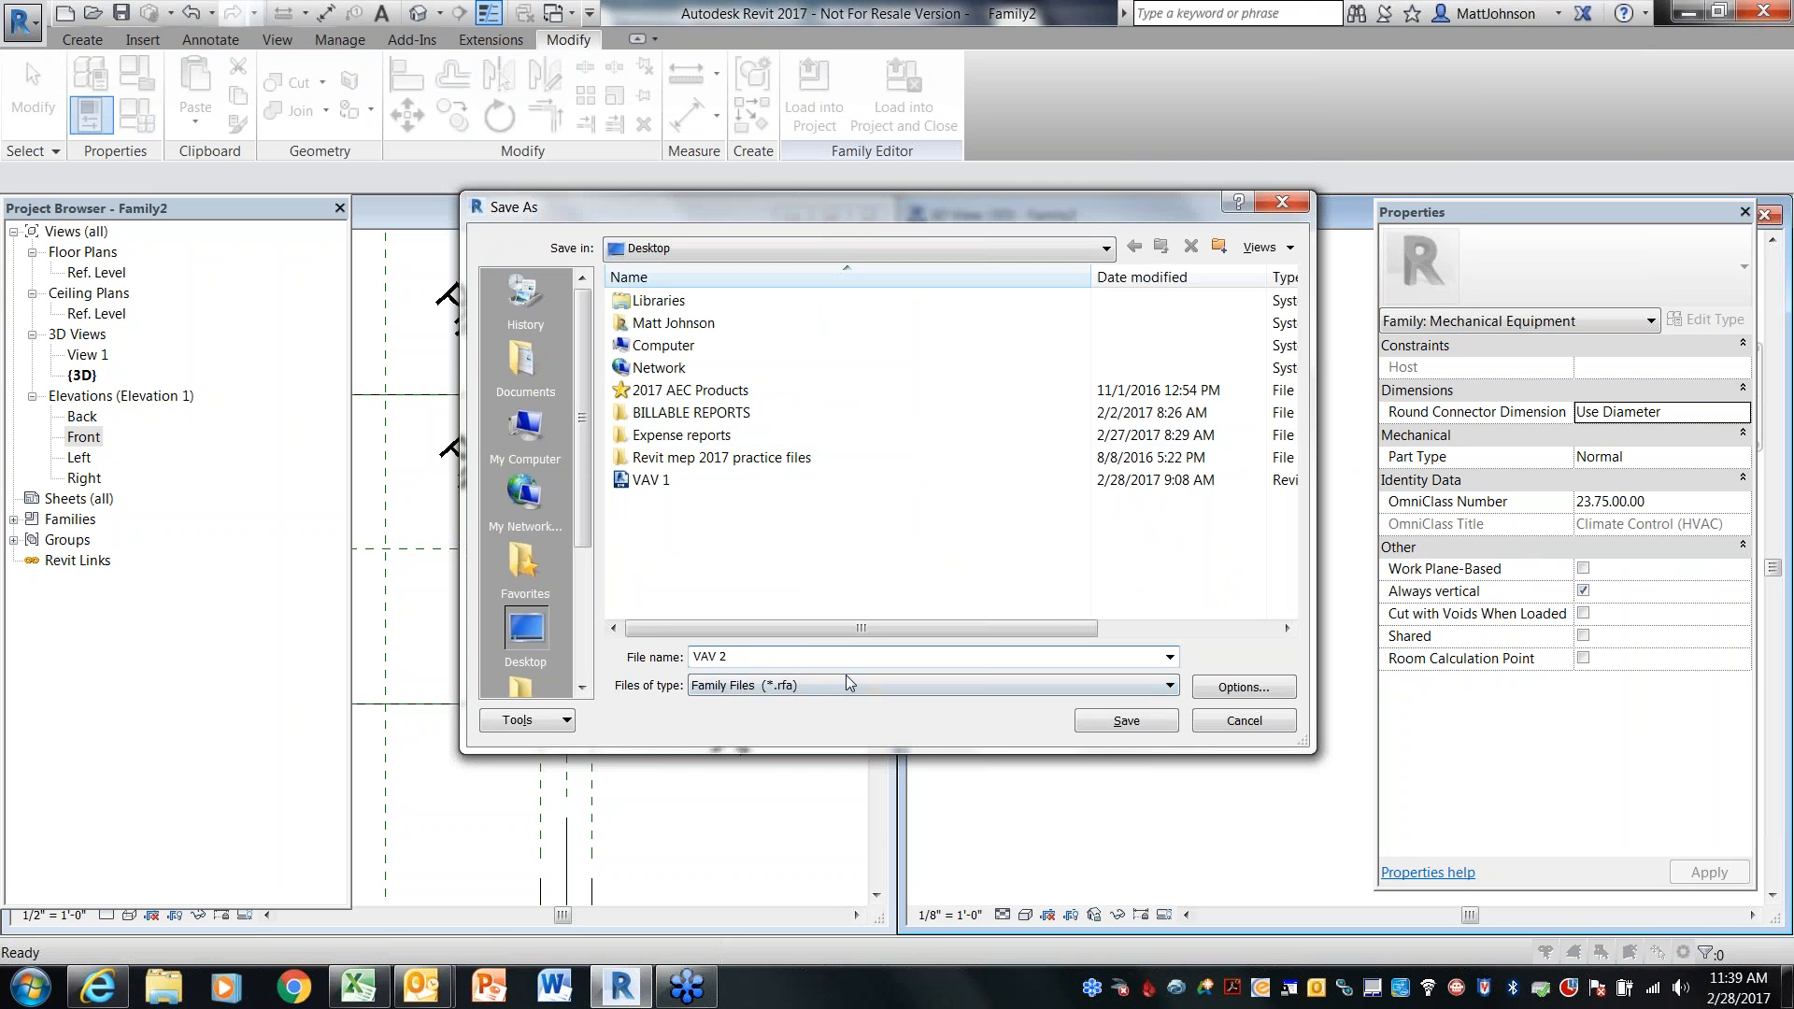
pyautogui.click(1100, 721)
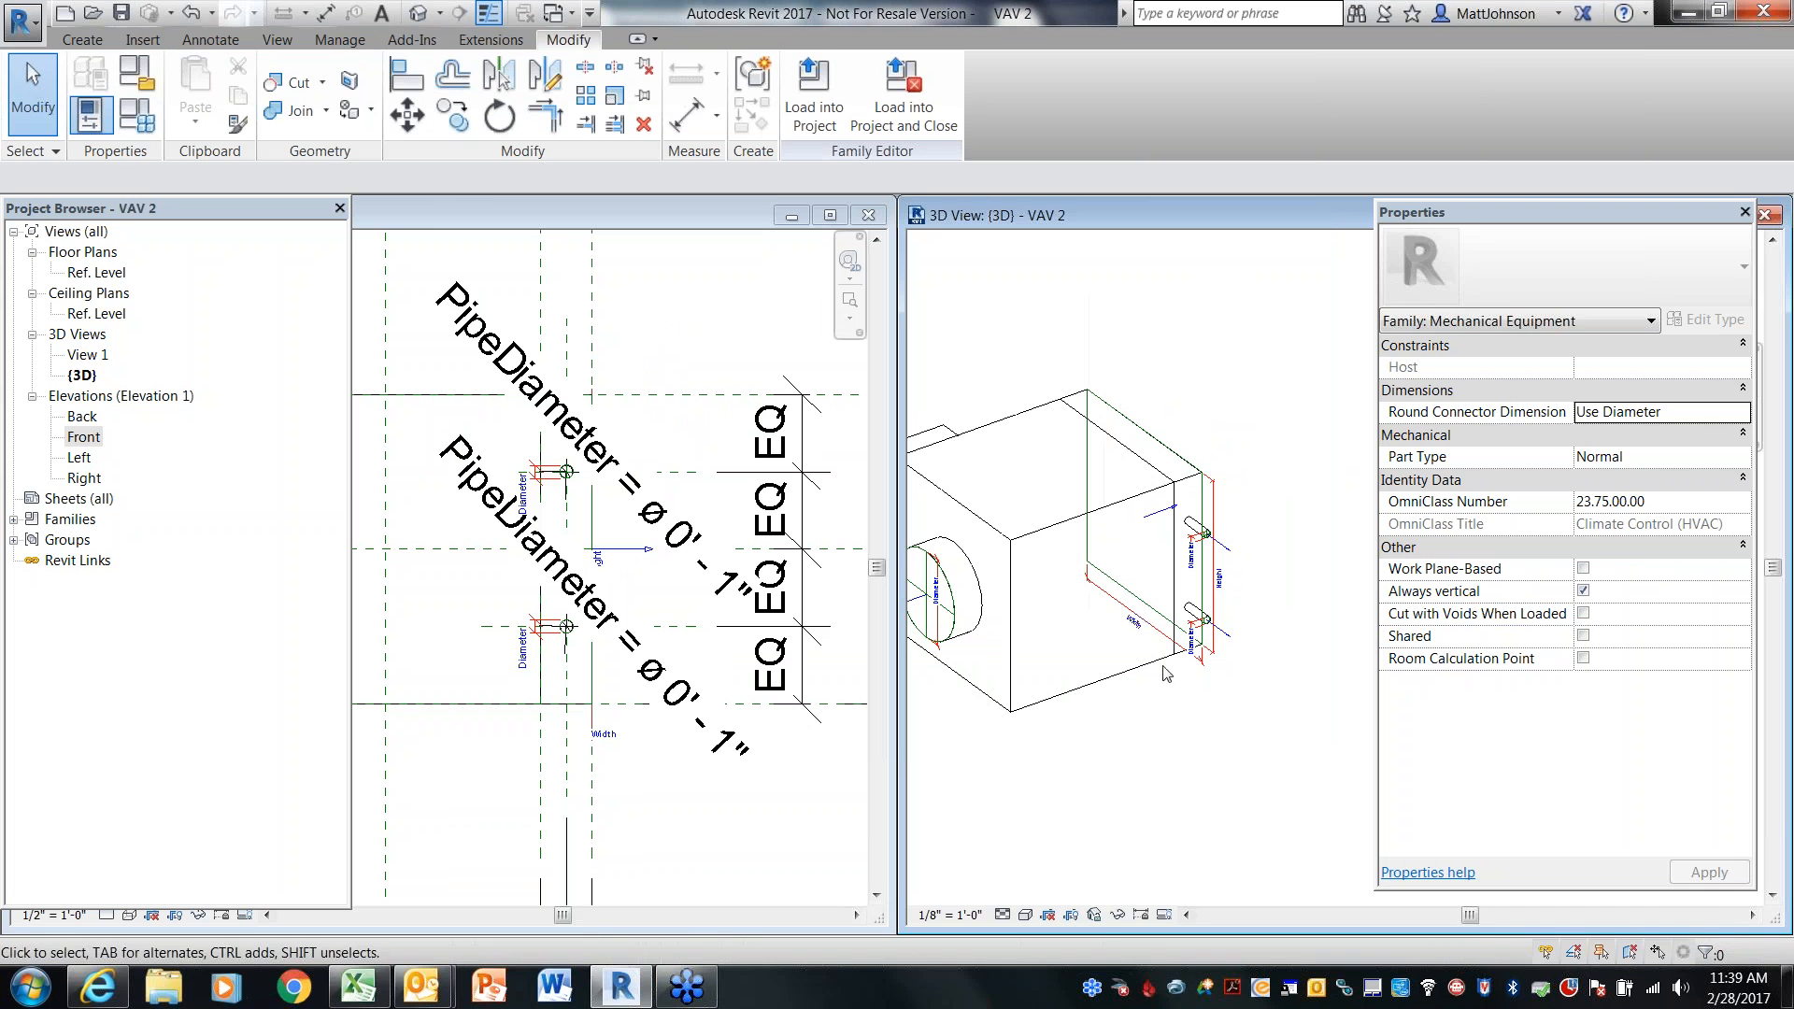
# Close the 3D view and the family editor window
pyautogui.moveTo(1481, 213); pyautogui.dragTo(1484, 264)
pyautogui.click(1762, 217)
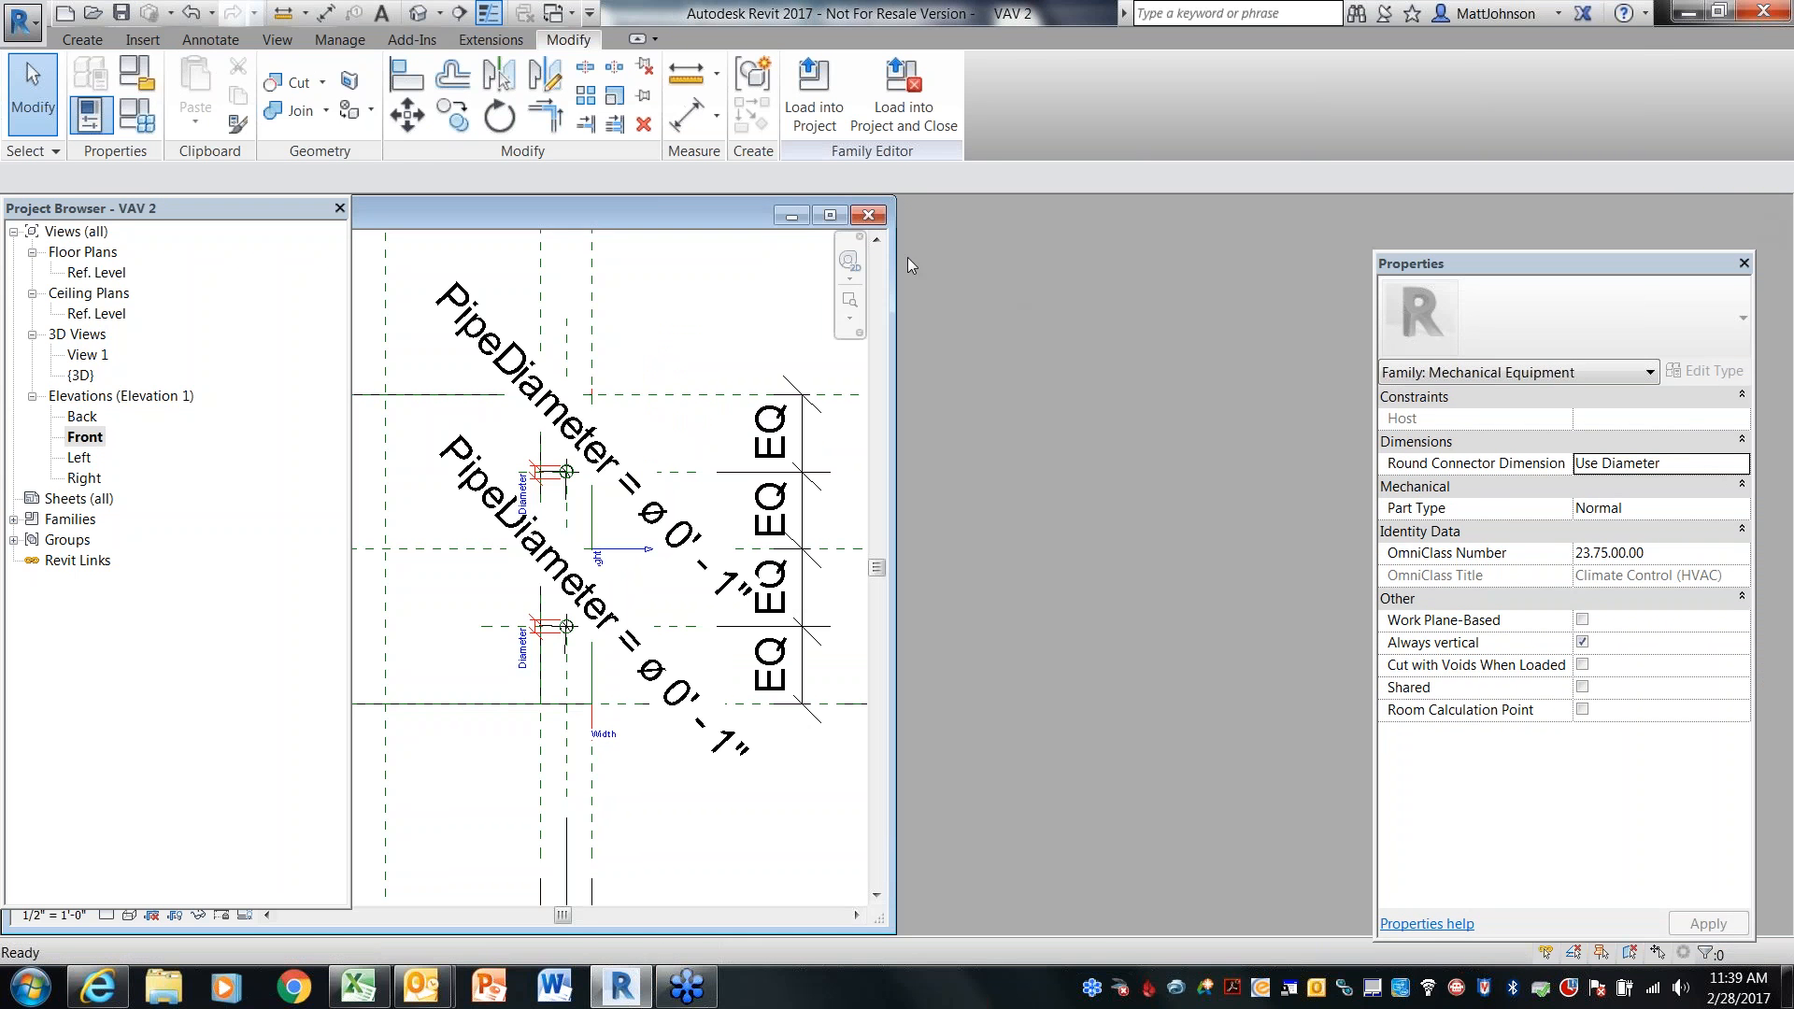
pyautogui.click(866, 215)
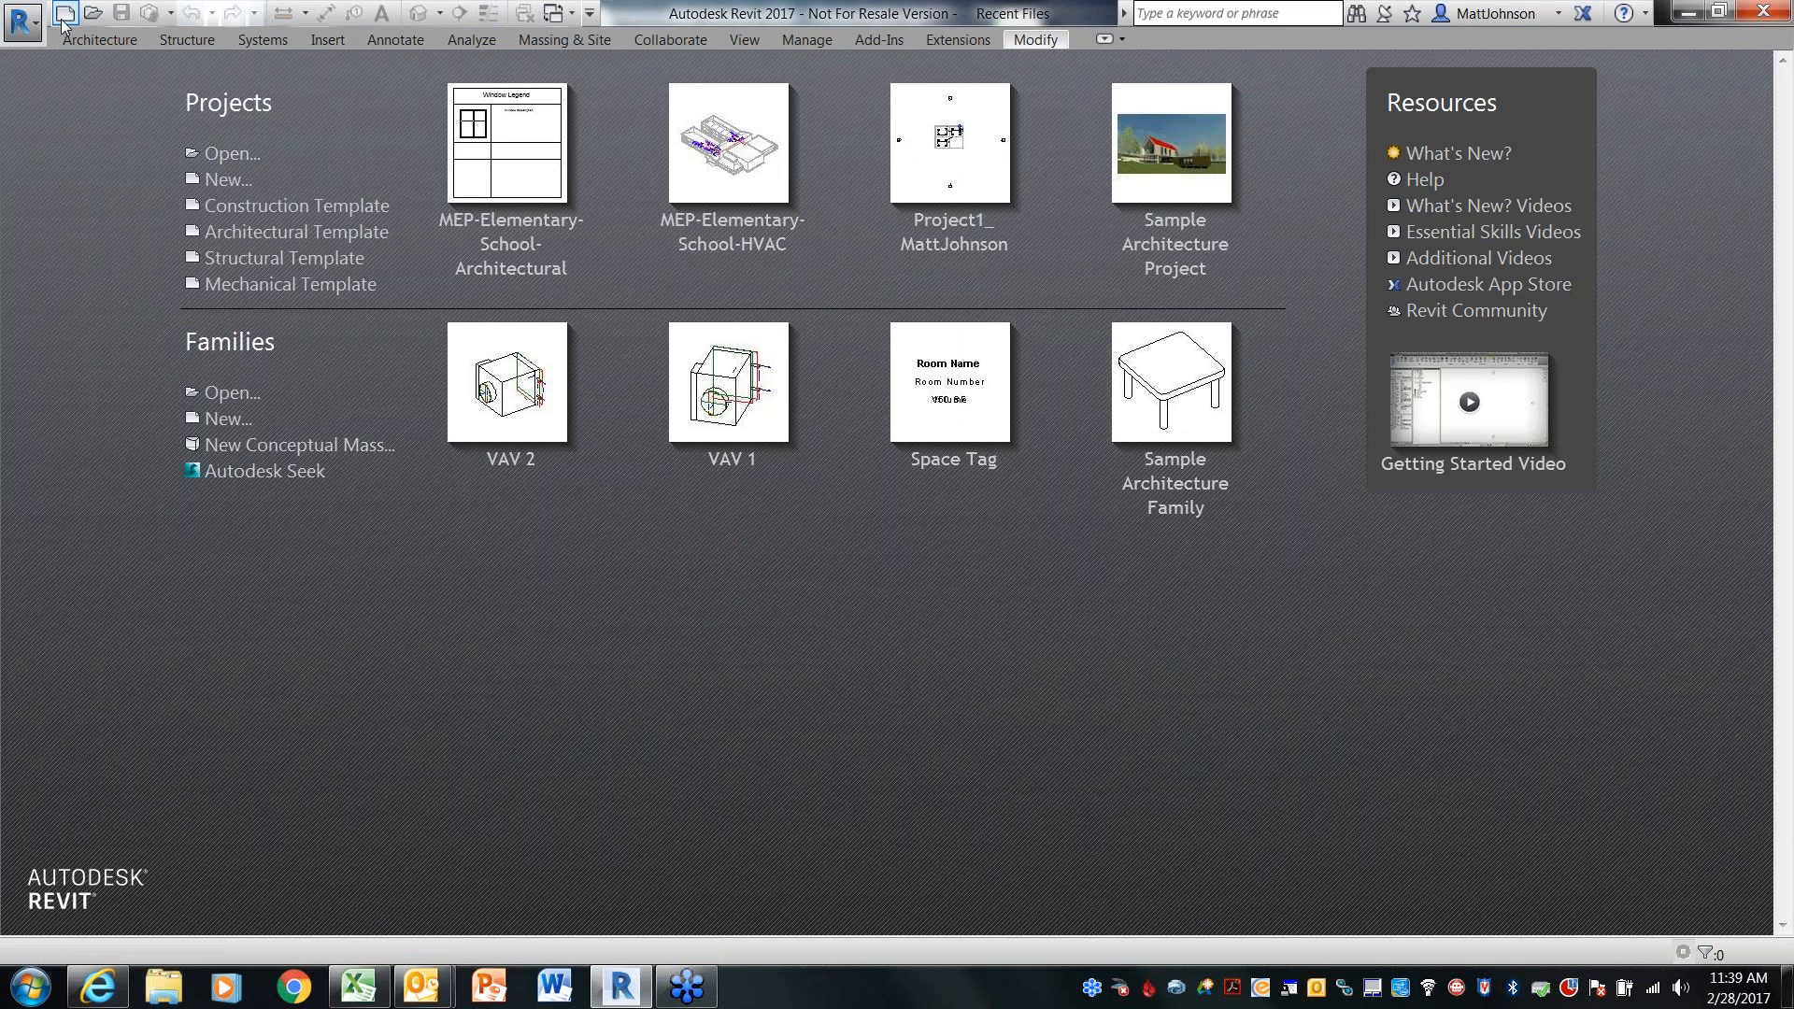
# Start a new project based on the Mechanical Template
pyautogui.click(65, 13)
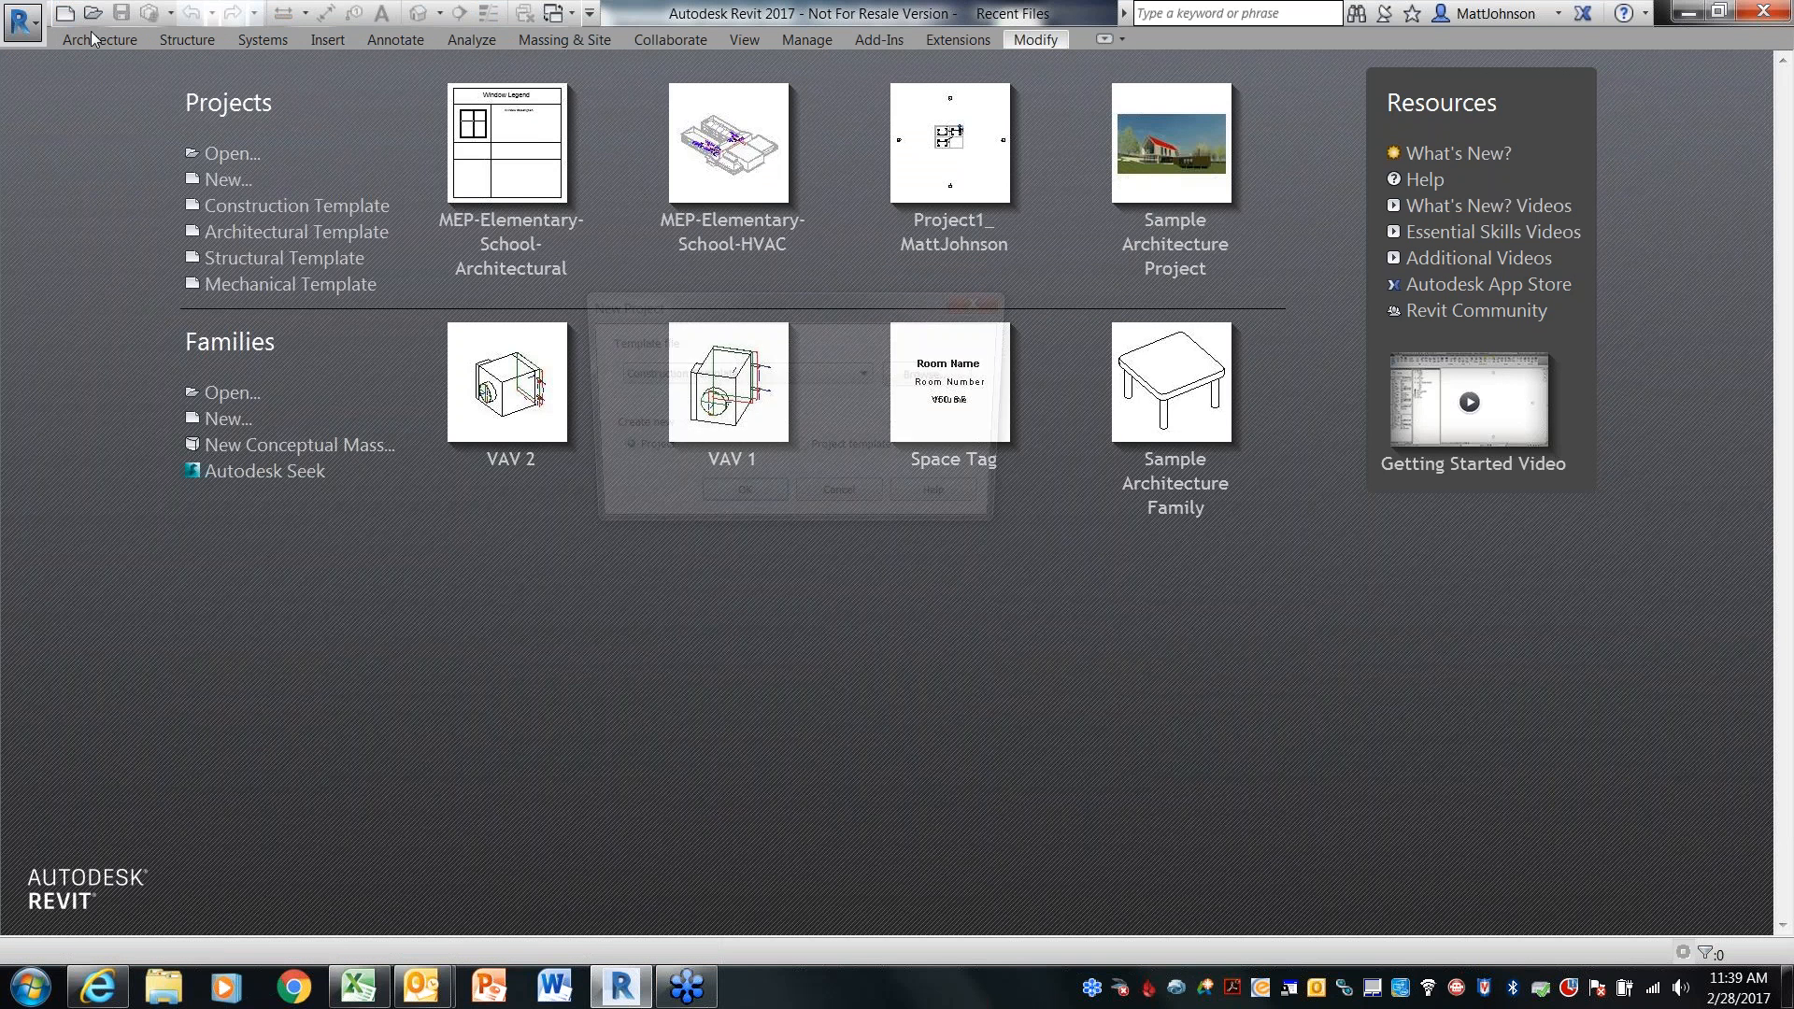
pyautogui.click(732, 372)
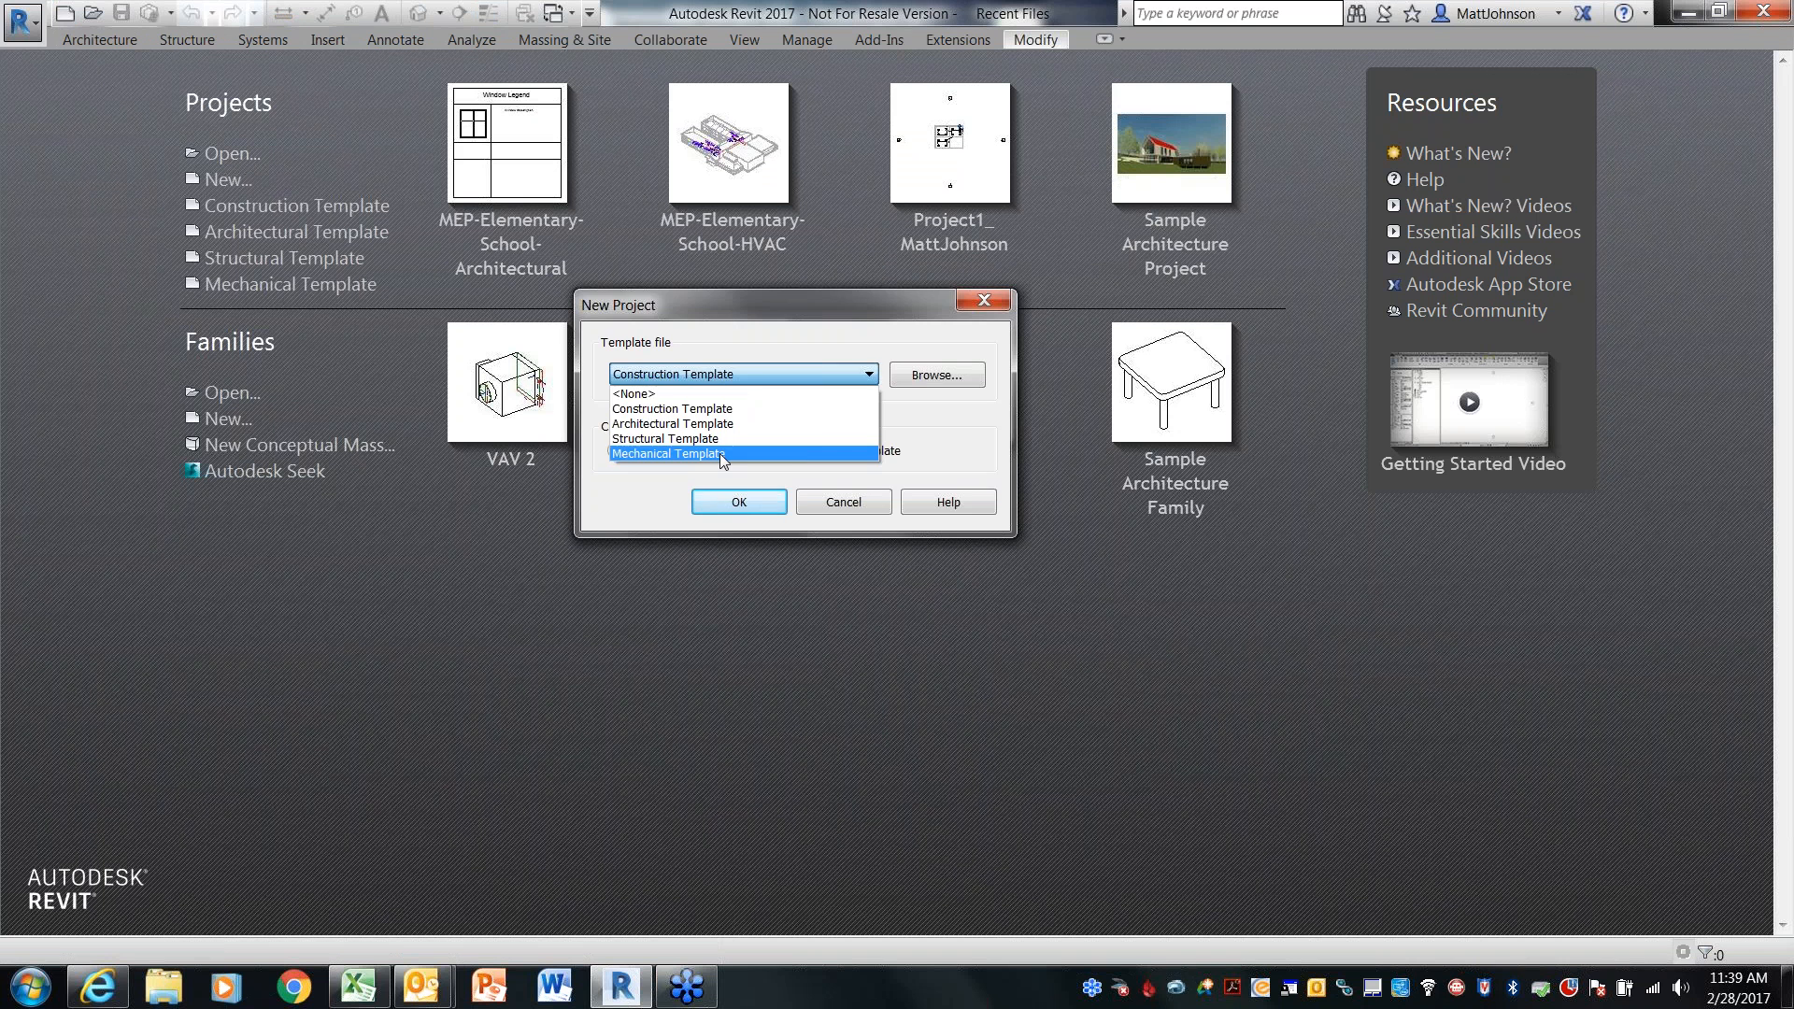
pyautogui.click(720, 453)
pyautogui.click(738, 501)
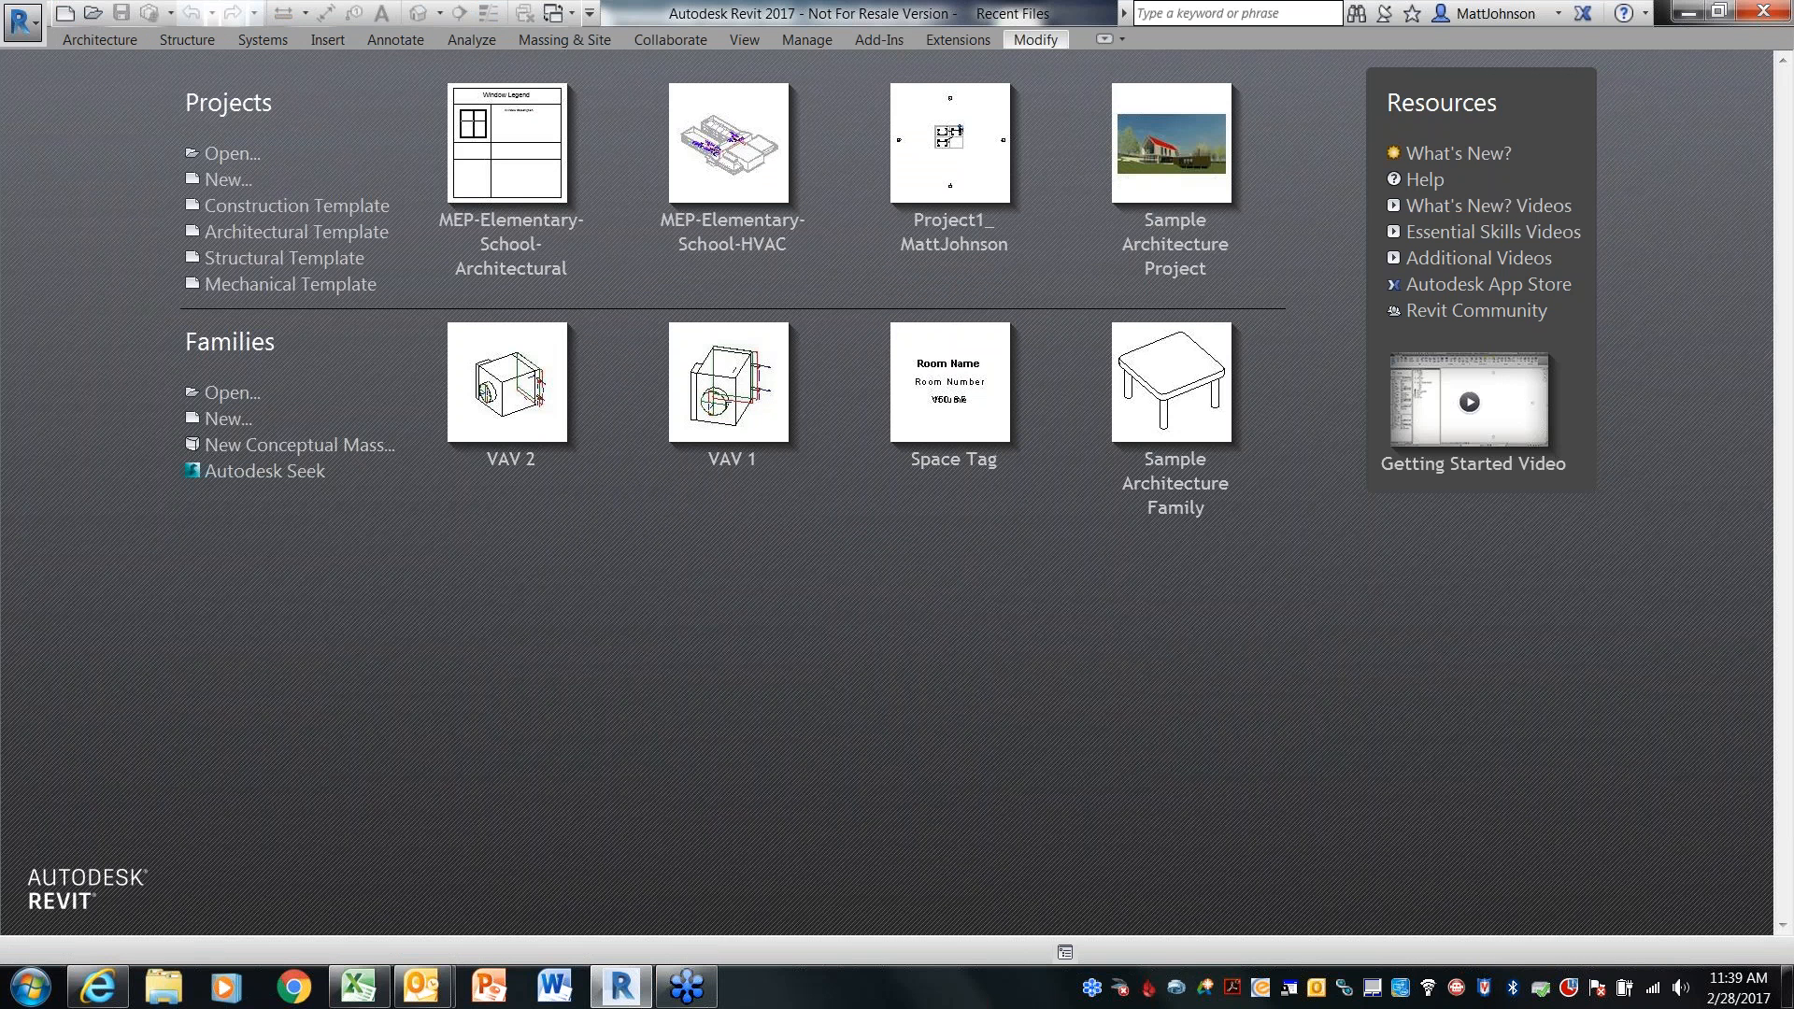
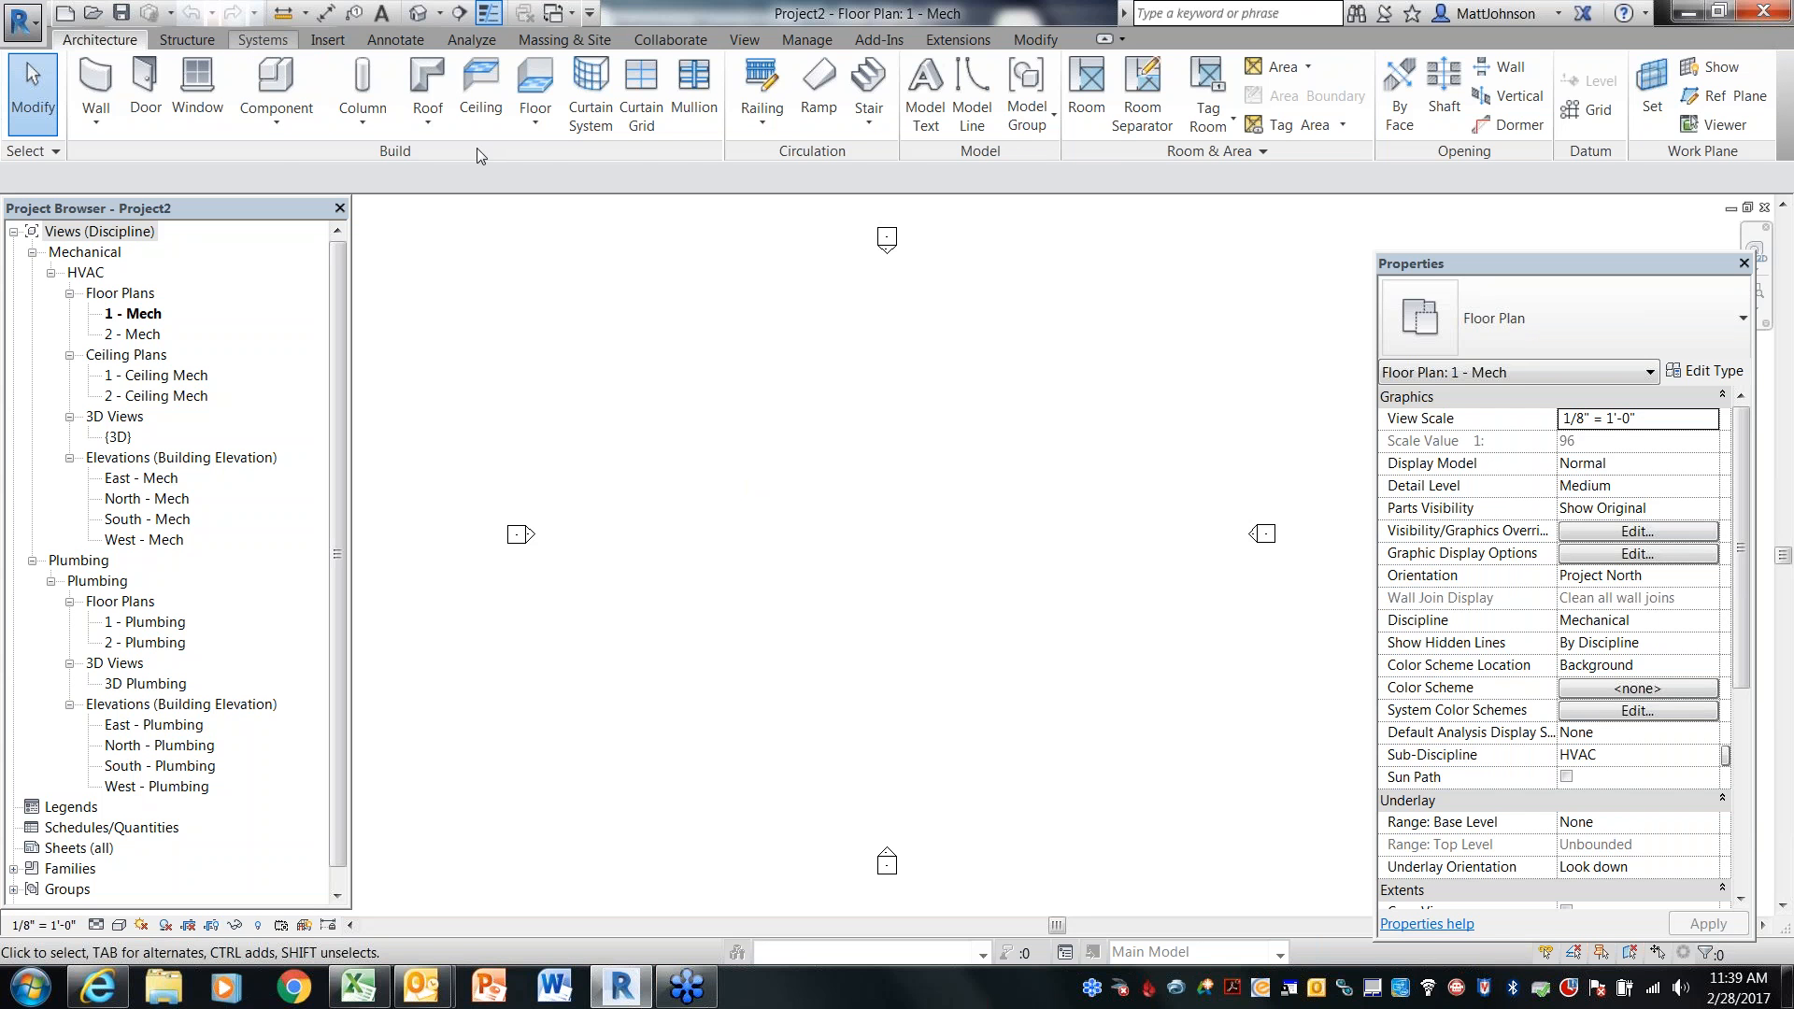
# Start placing Mechanical Equipment and load the VAV 2 family from the Desktop through the type properties
pyautogui.scroll(-2, 495, 151)
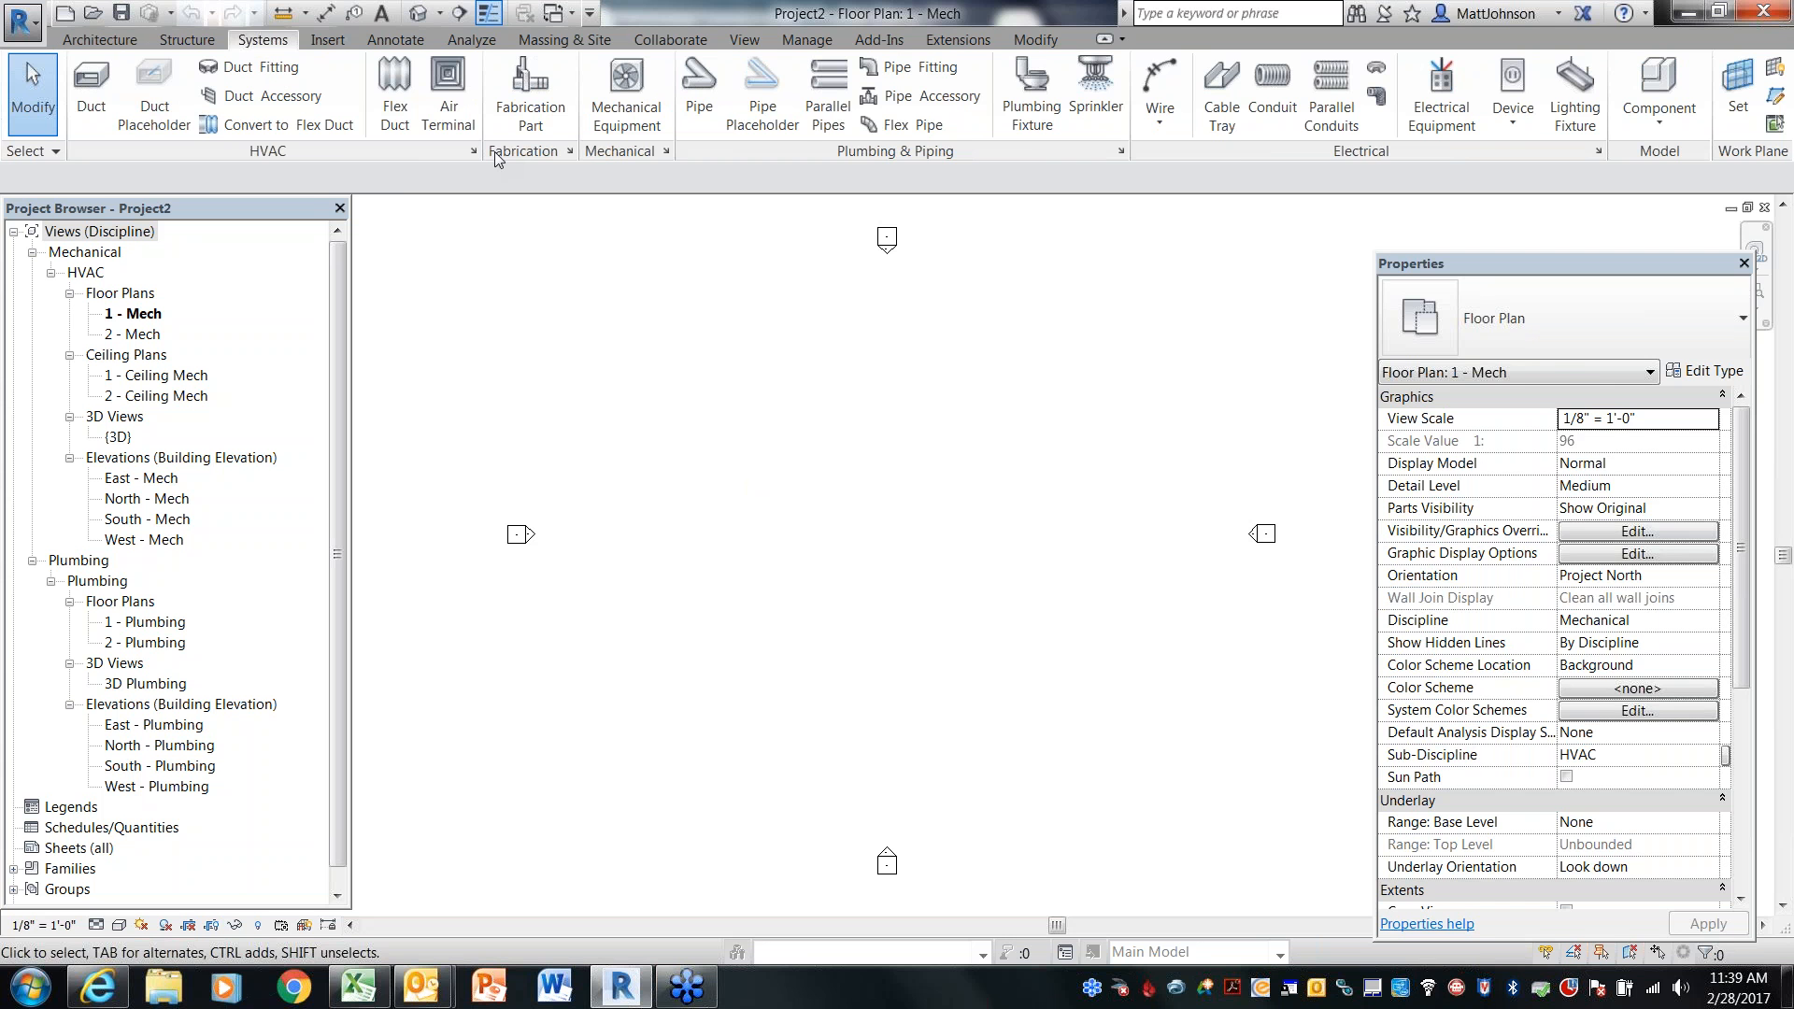
pyautogui.click(626, 93)
pyautogui.click(1709, 364)
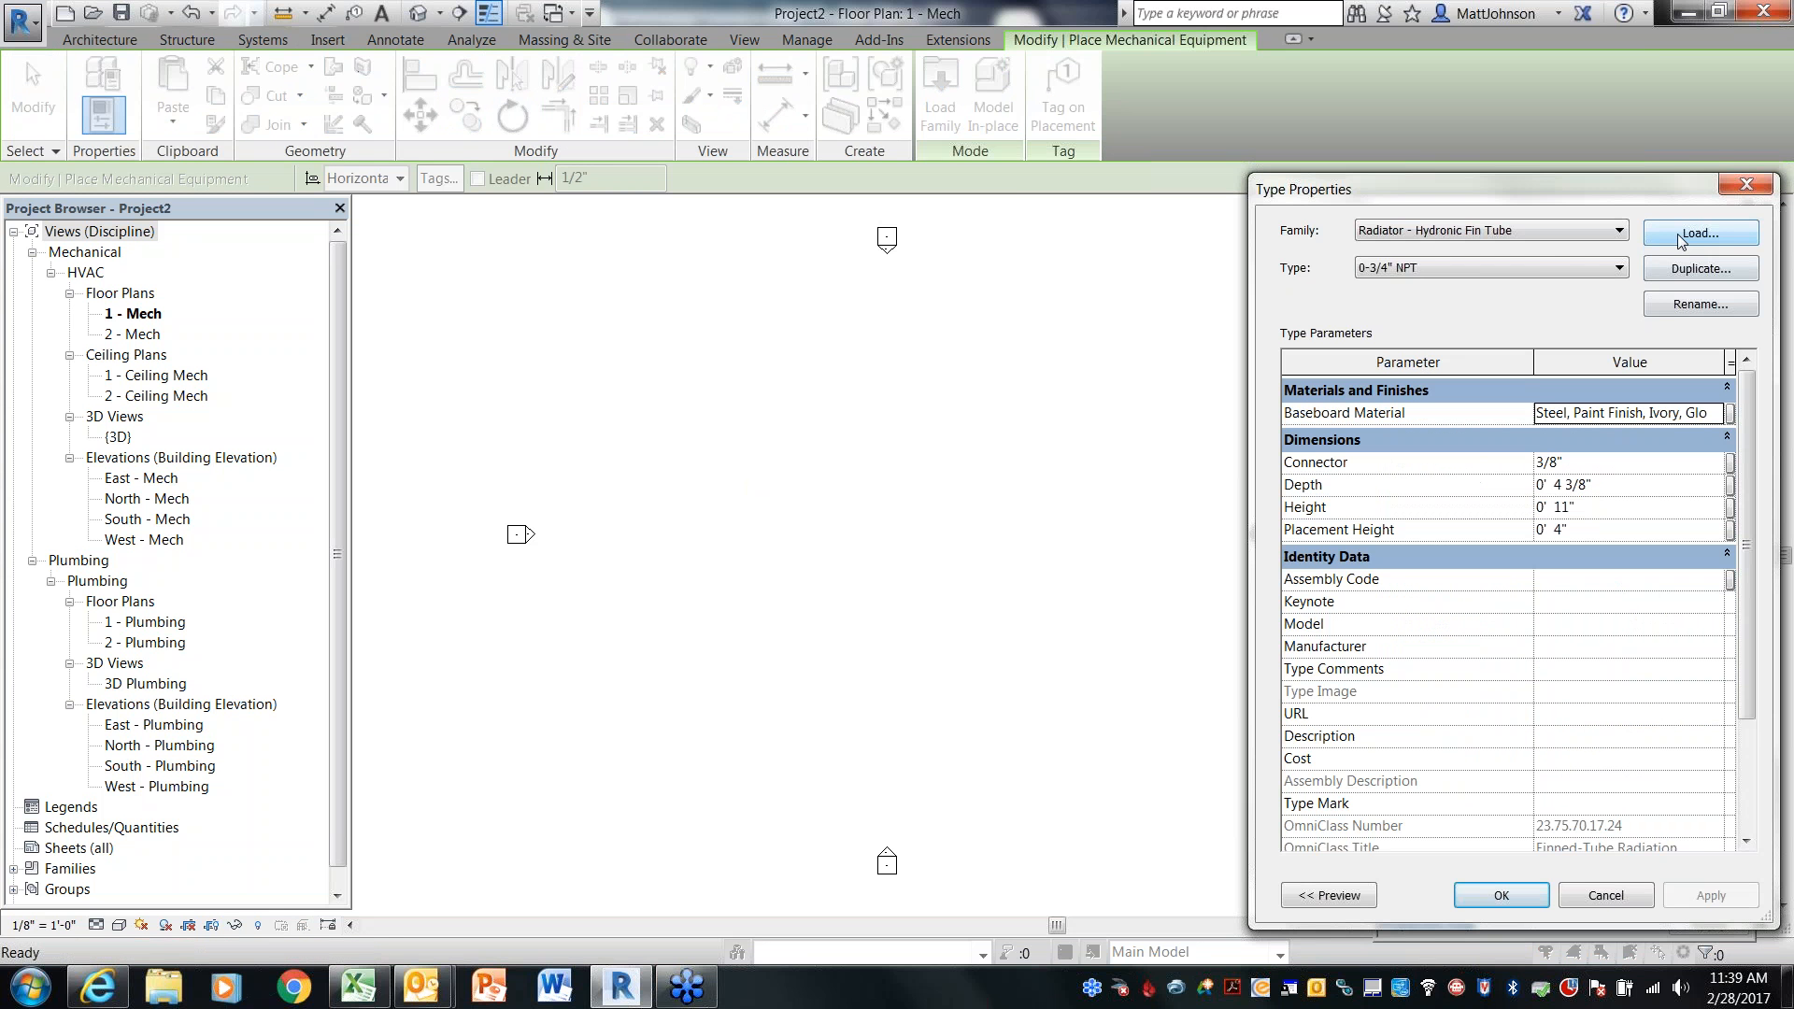
pyautogui.click(1682, 234)
pyautogui.click(404, 542)
pyautogui.click(521, 411)
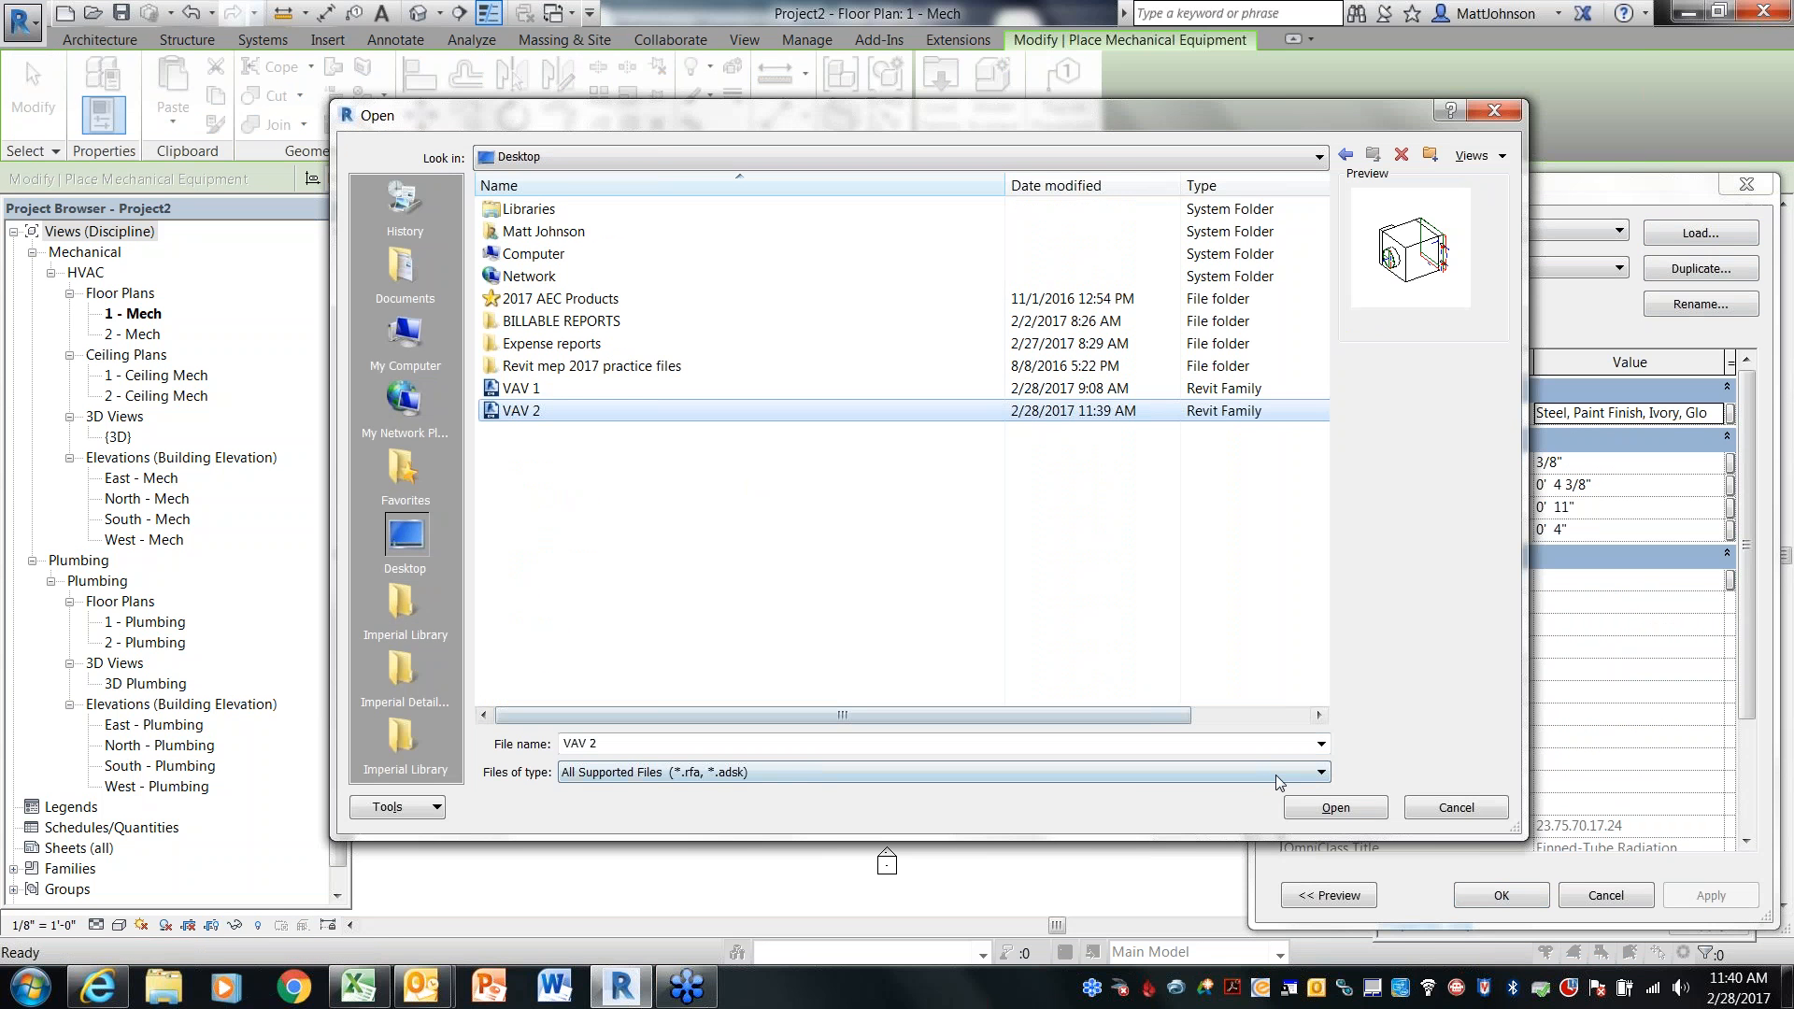
pyautogui.click(1334, 807)
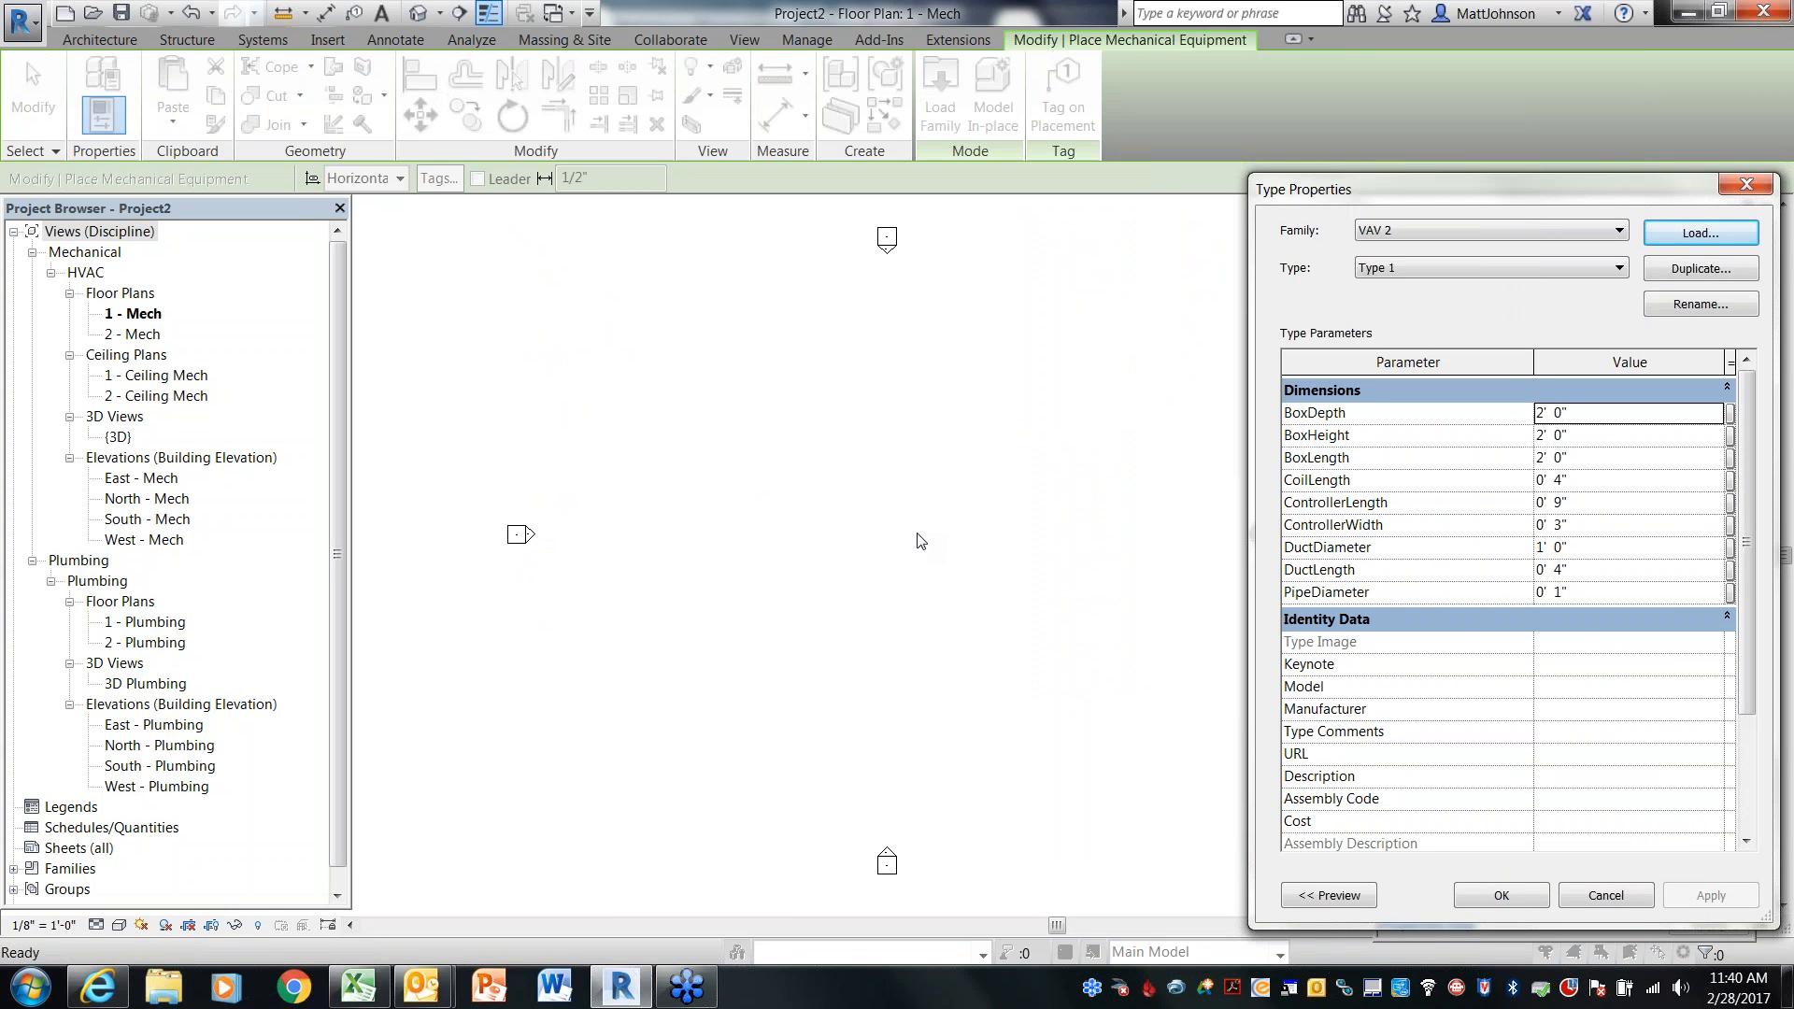
pyautogui.click(1501, 895)
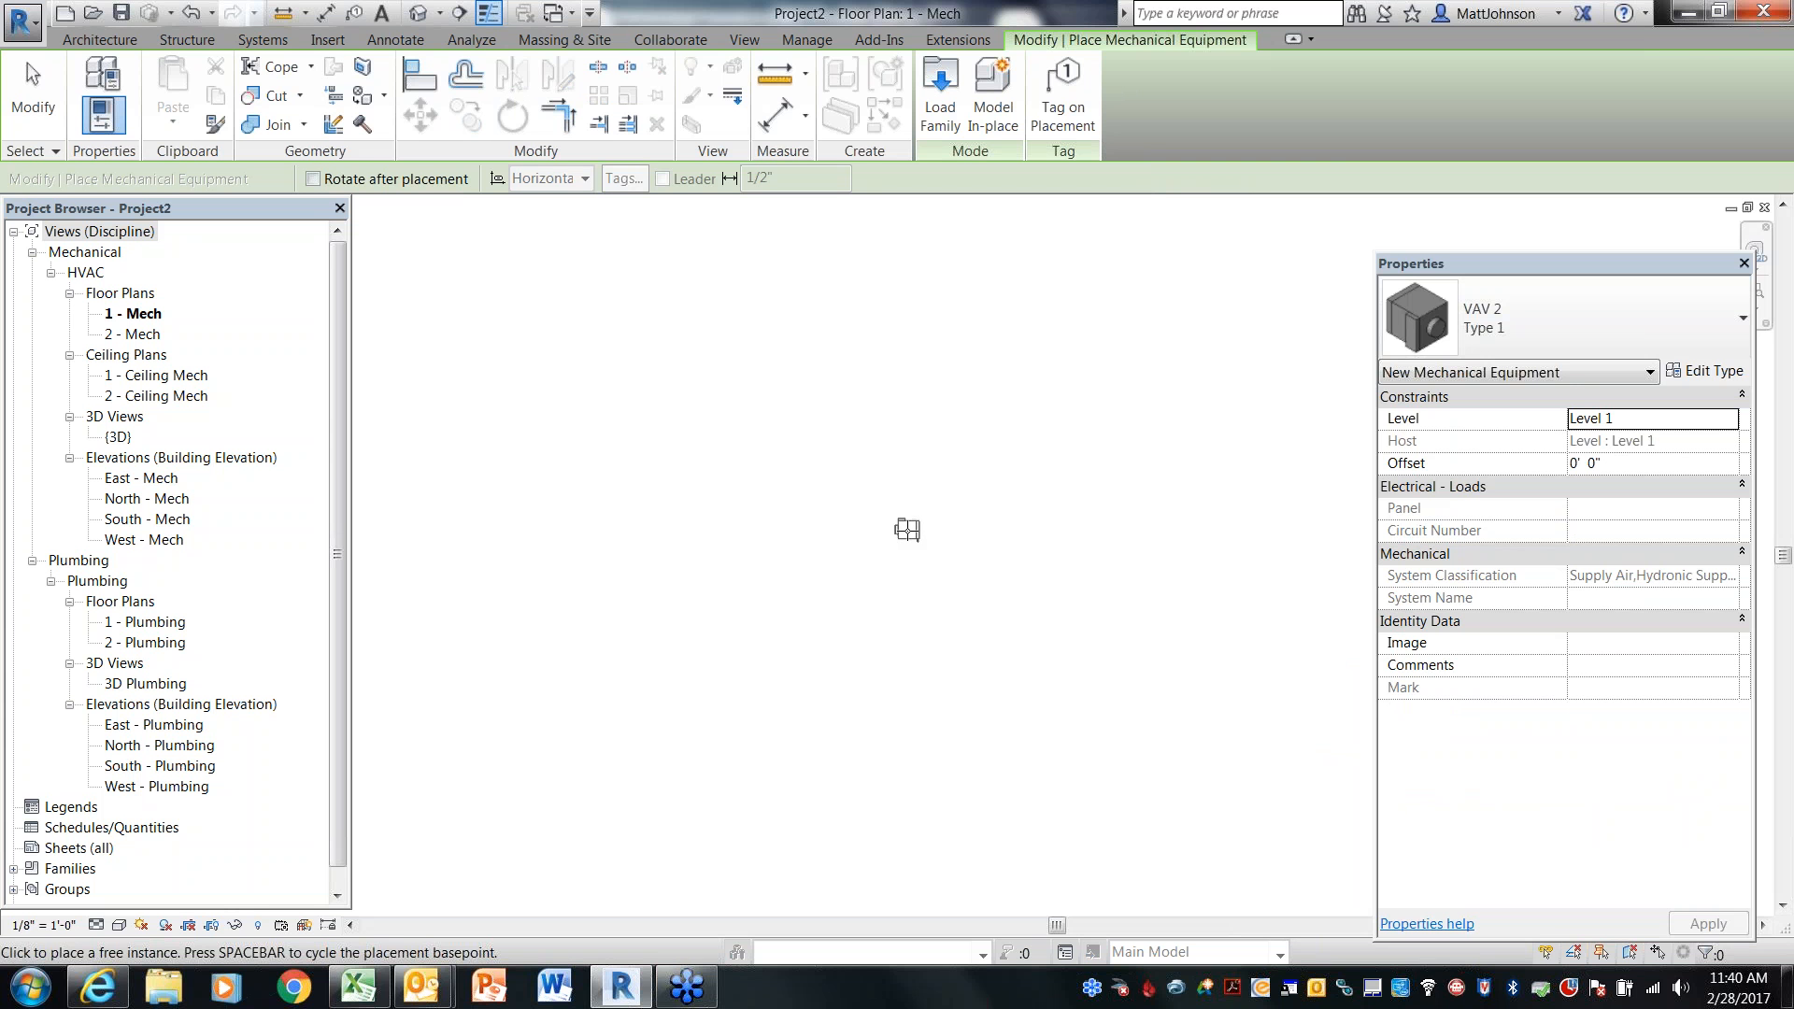
# Place a VAV 2 instance in the 1 - Mech floor plan and set its offset to 8' 0"
pyautogui.scroll(1, 920, 577)
pyautogui.press('Escape')
pyautogui.click(816, 418)
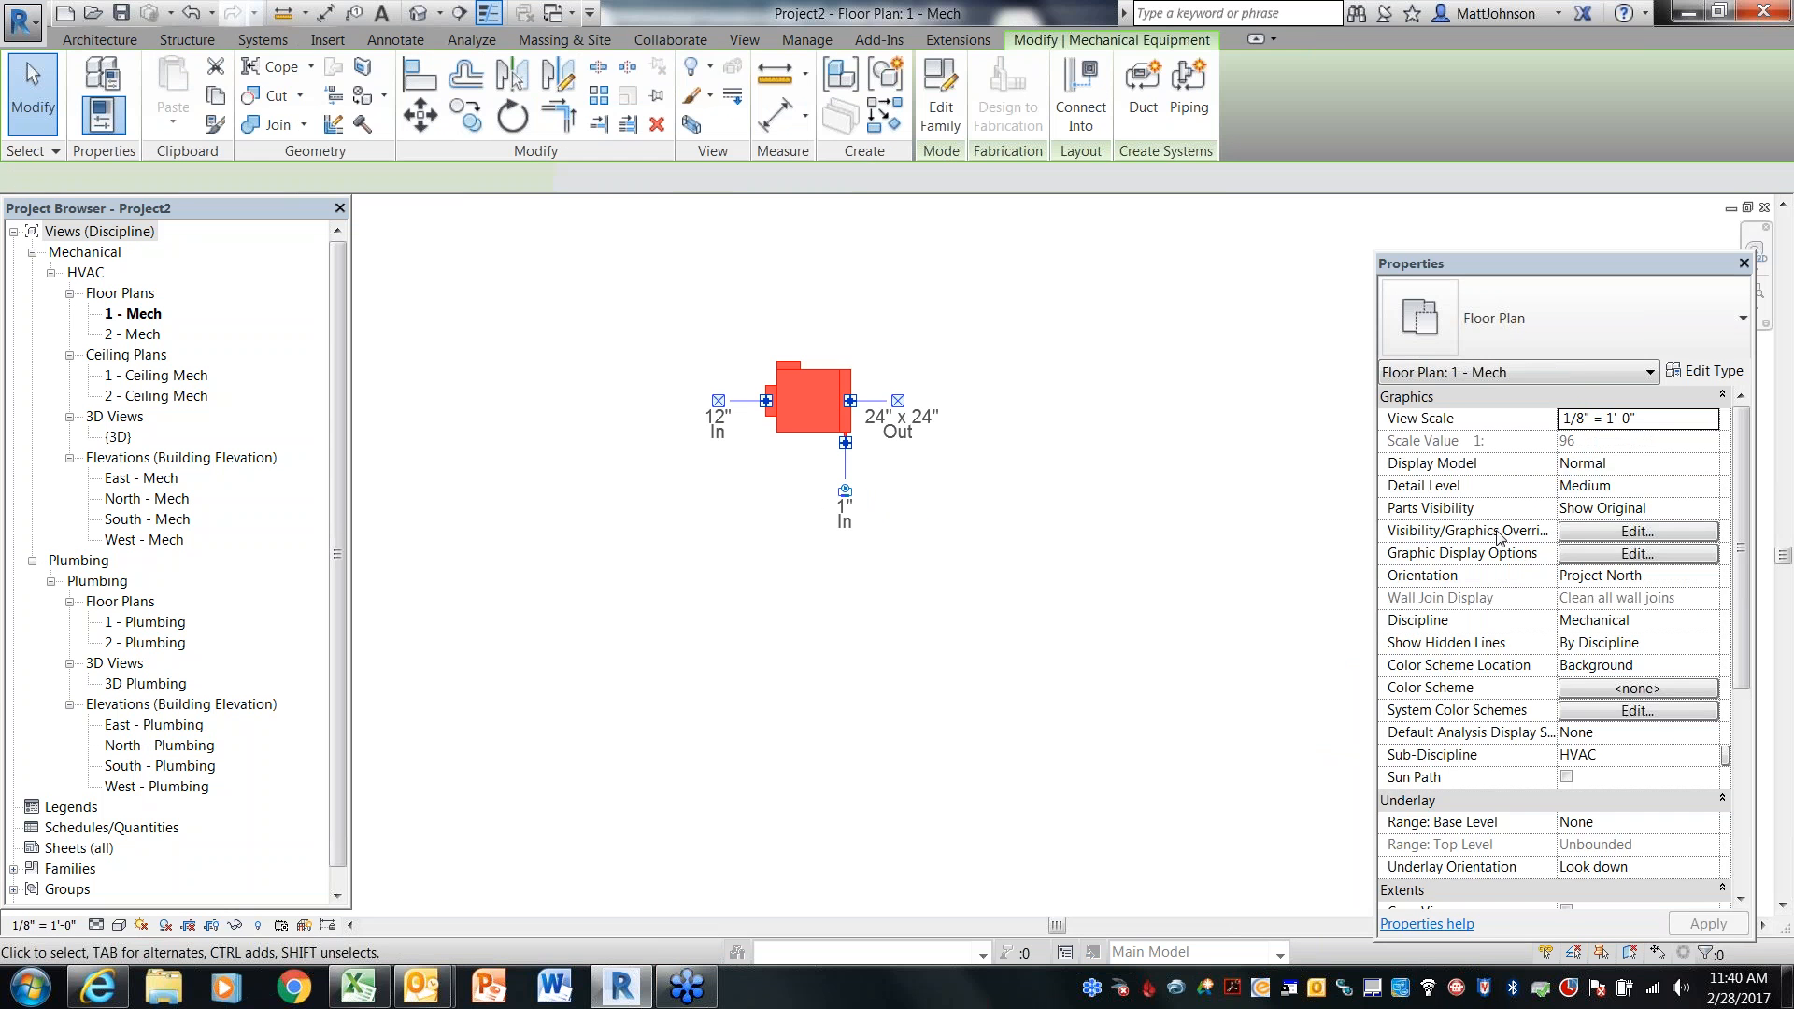
pyautogui.click(1619, 464)
pyautogui.write('8\'  0"')
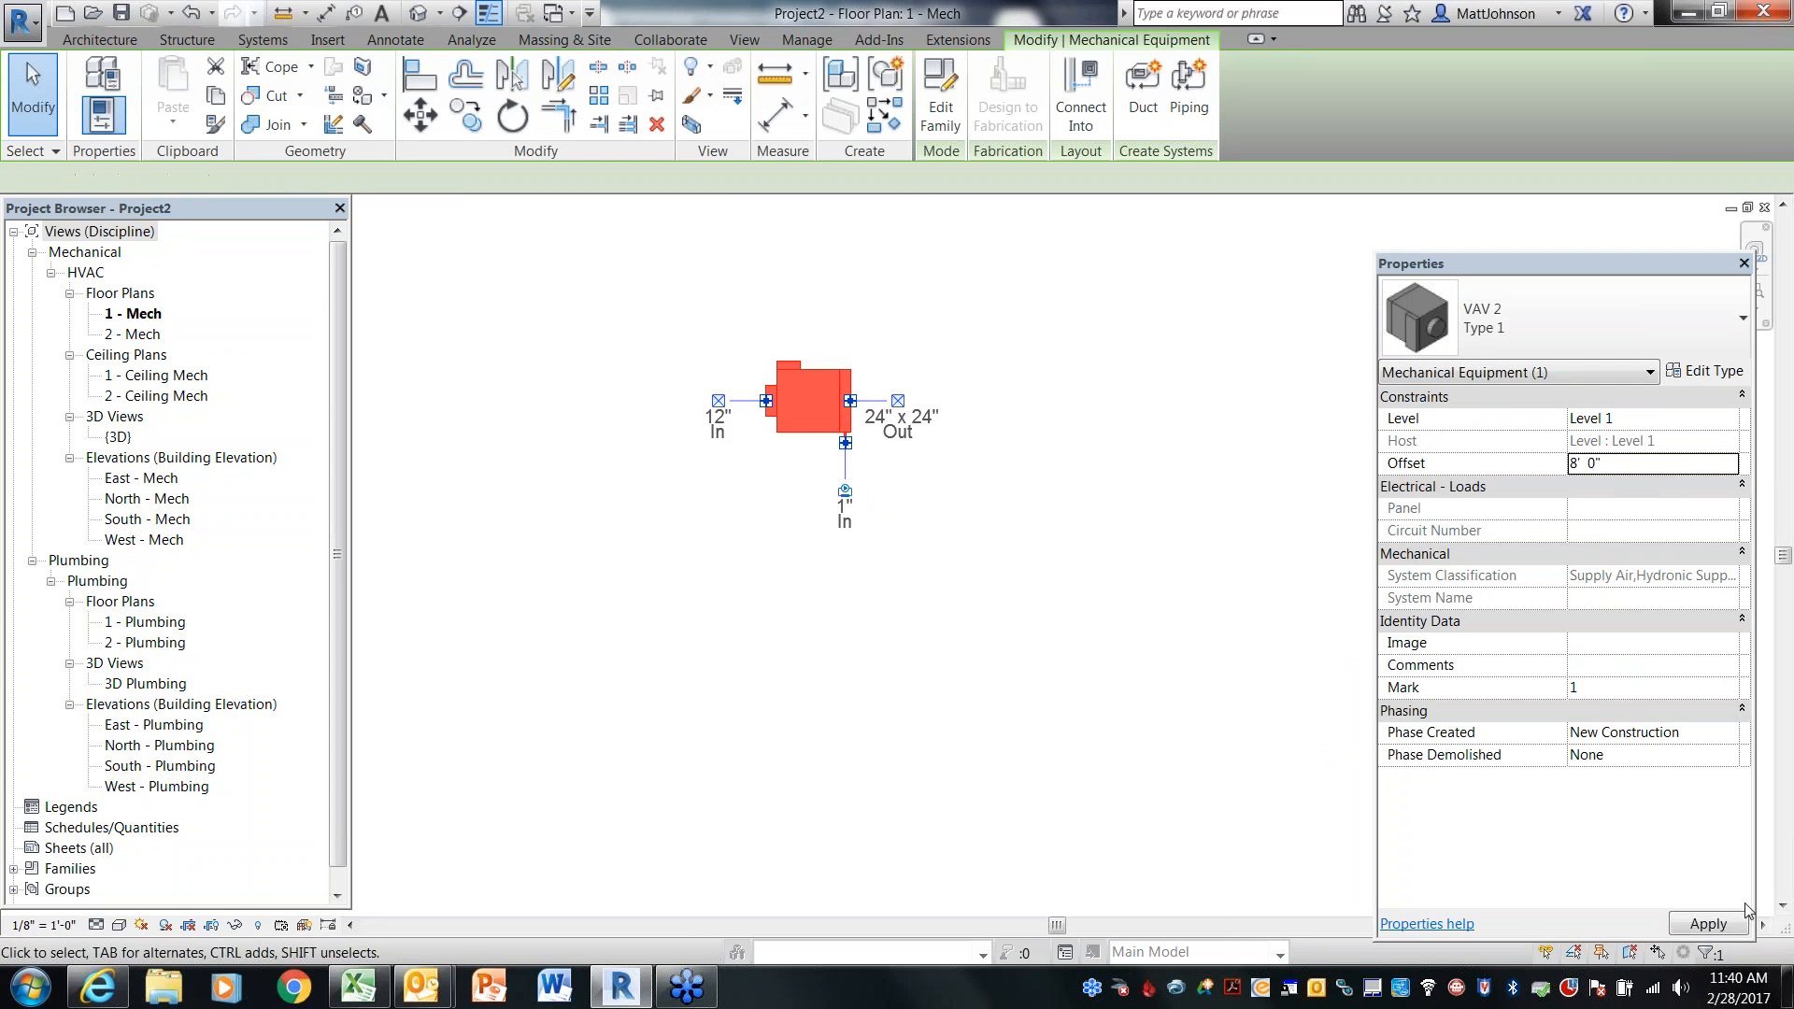
pyautogui.press('Escape')
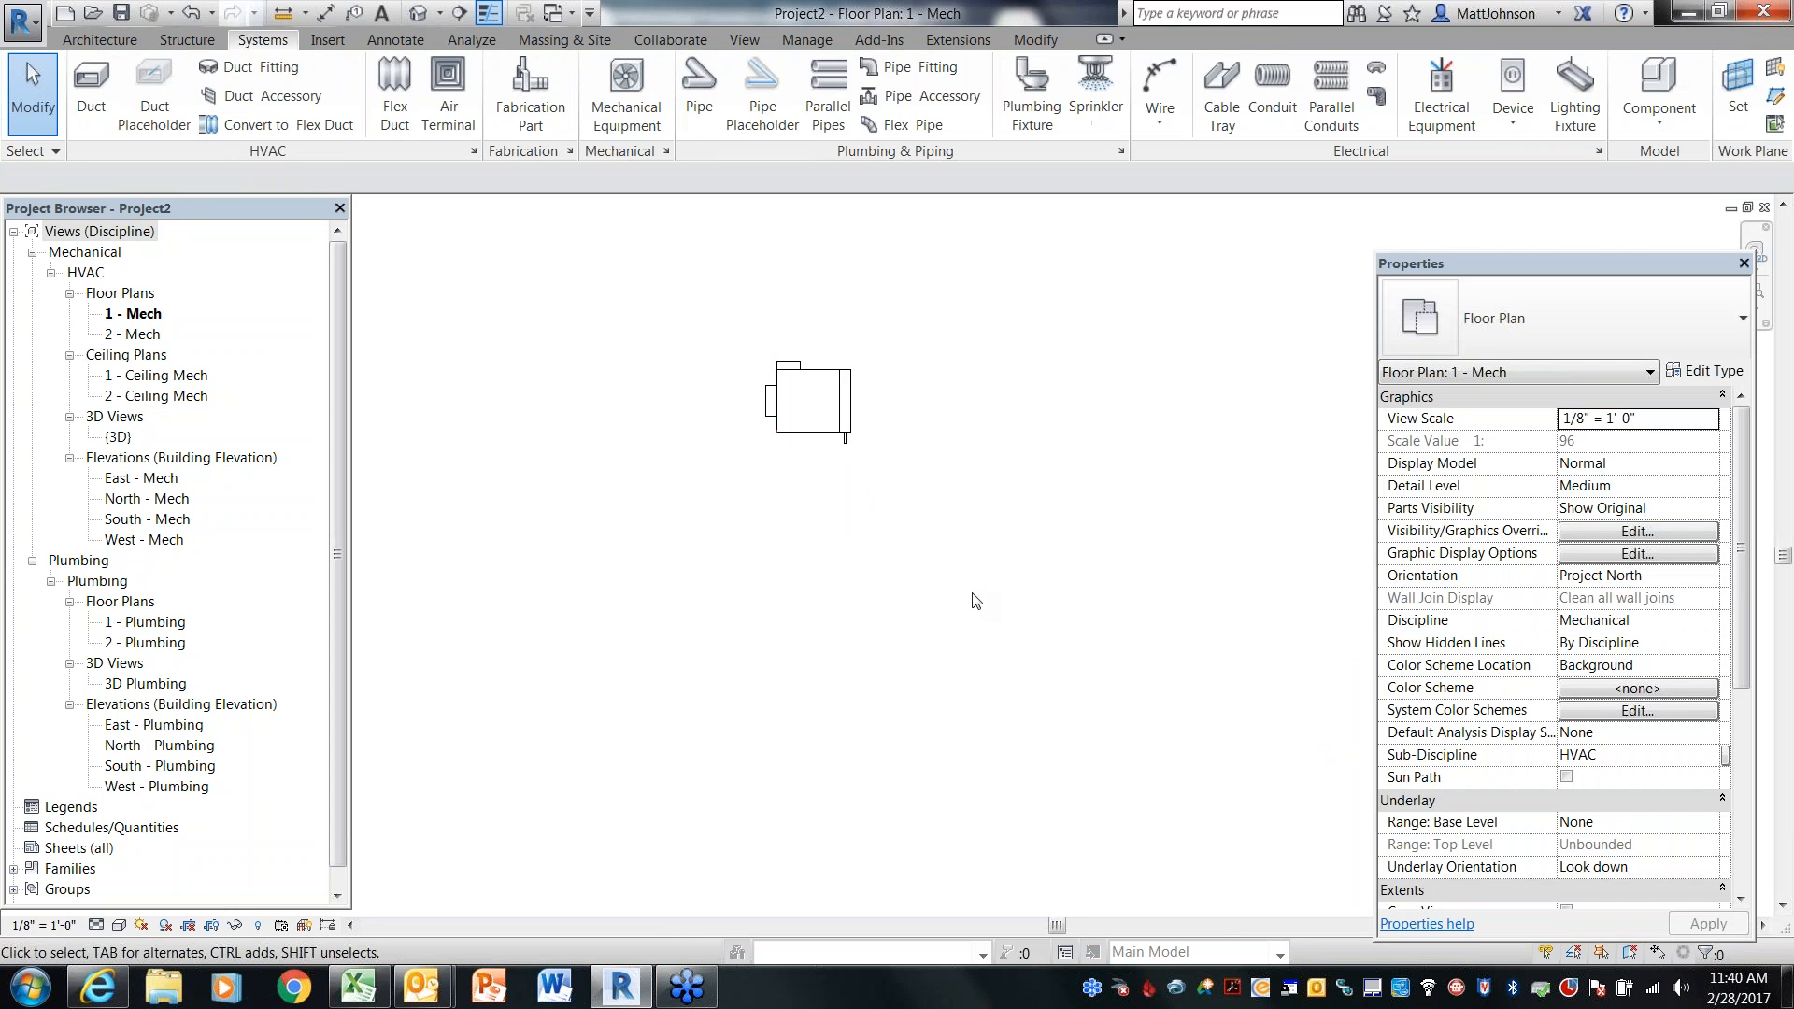
# Draw a pipe downward from the VAV's hydronic supply connector and set the plan's detail level to Fine
pyautogui.scroll(5, 813, 428)
pyautogui.moveTo(849, 346); pyautogui.dragTo(857, 520, button='middle')
pyautogui.click(841, 446)
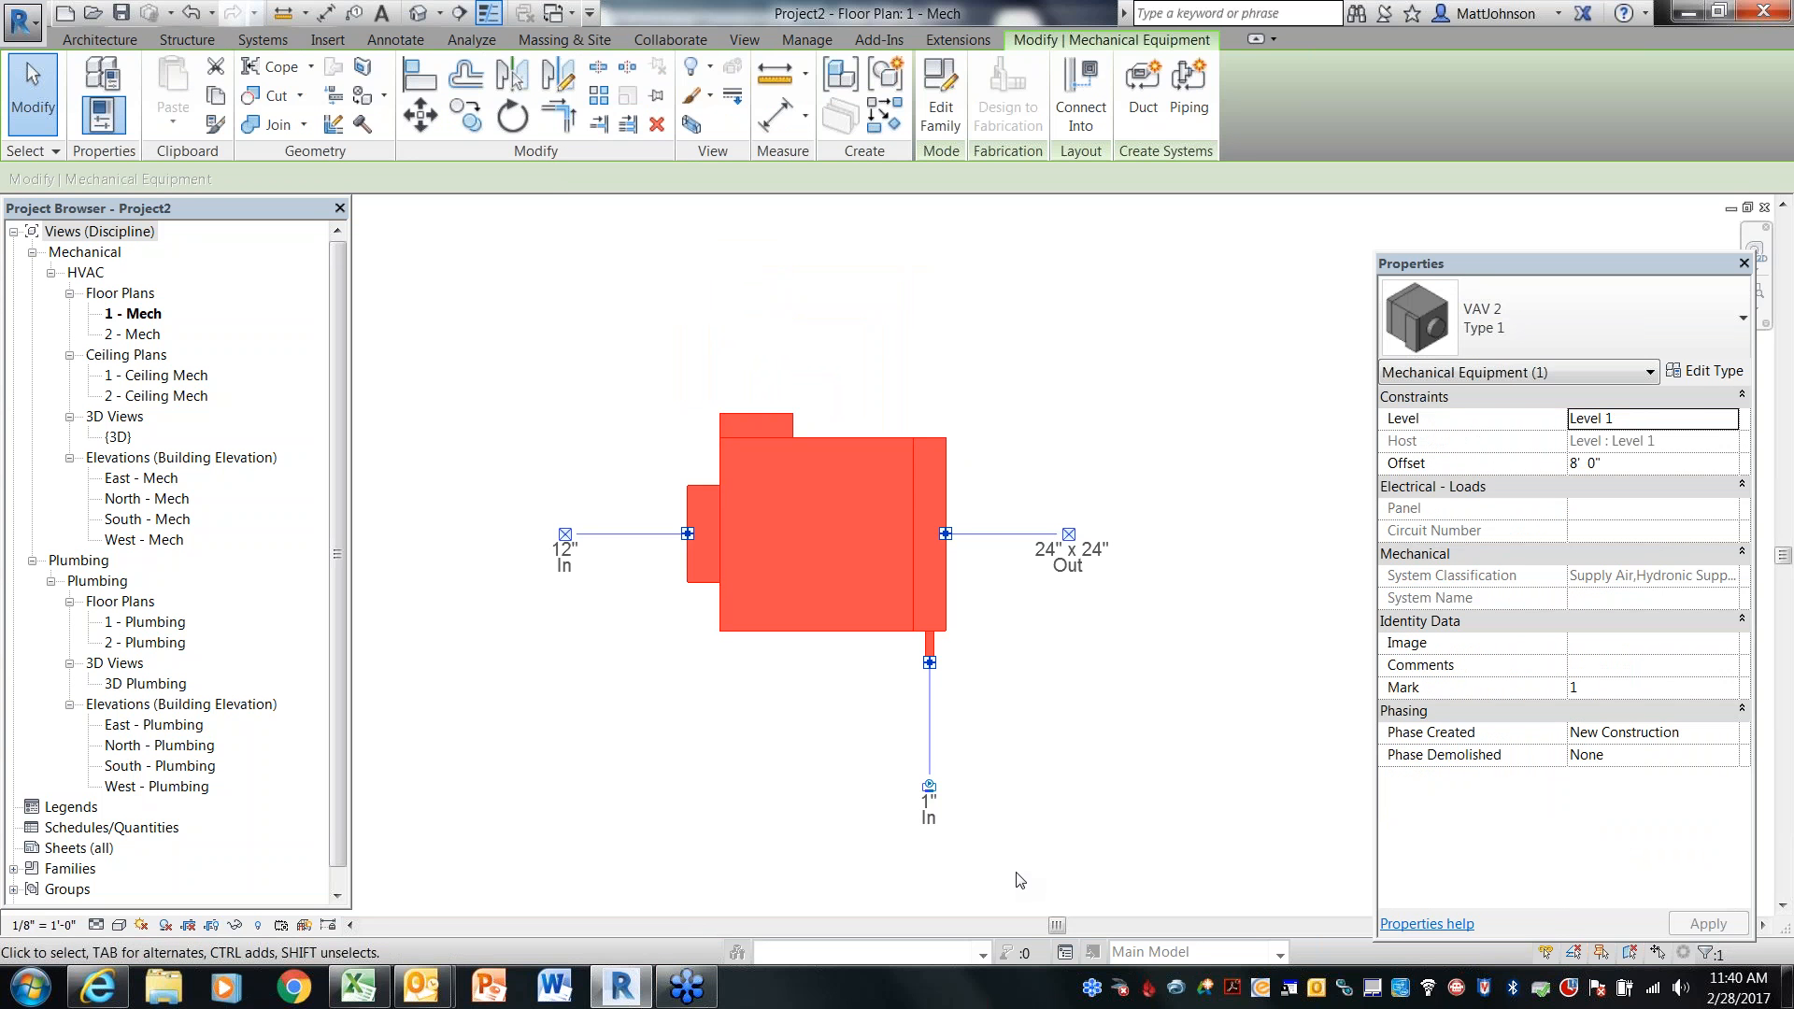
pyautogui.rightClick(930, 665)
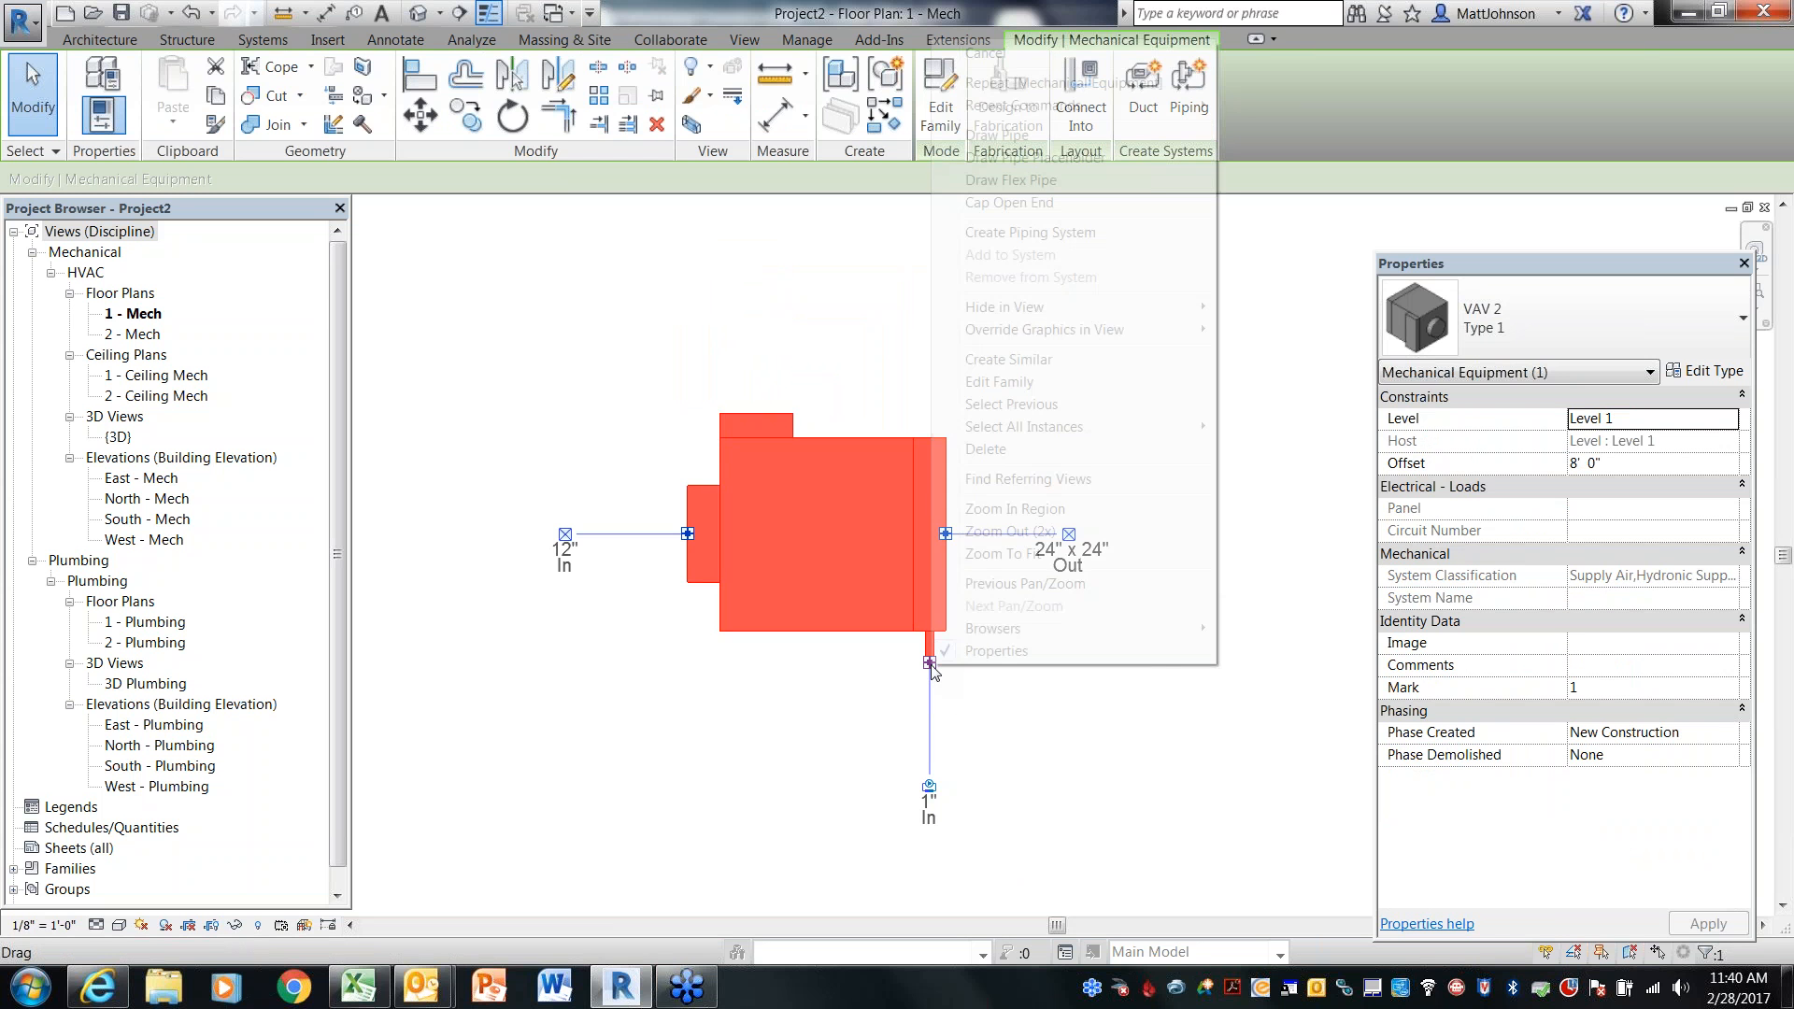
pyautogui.click(1025, 196)
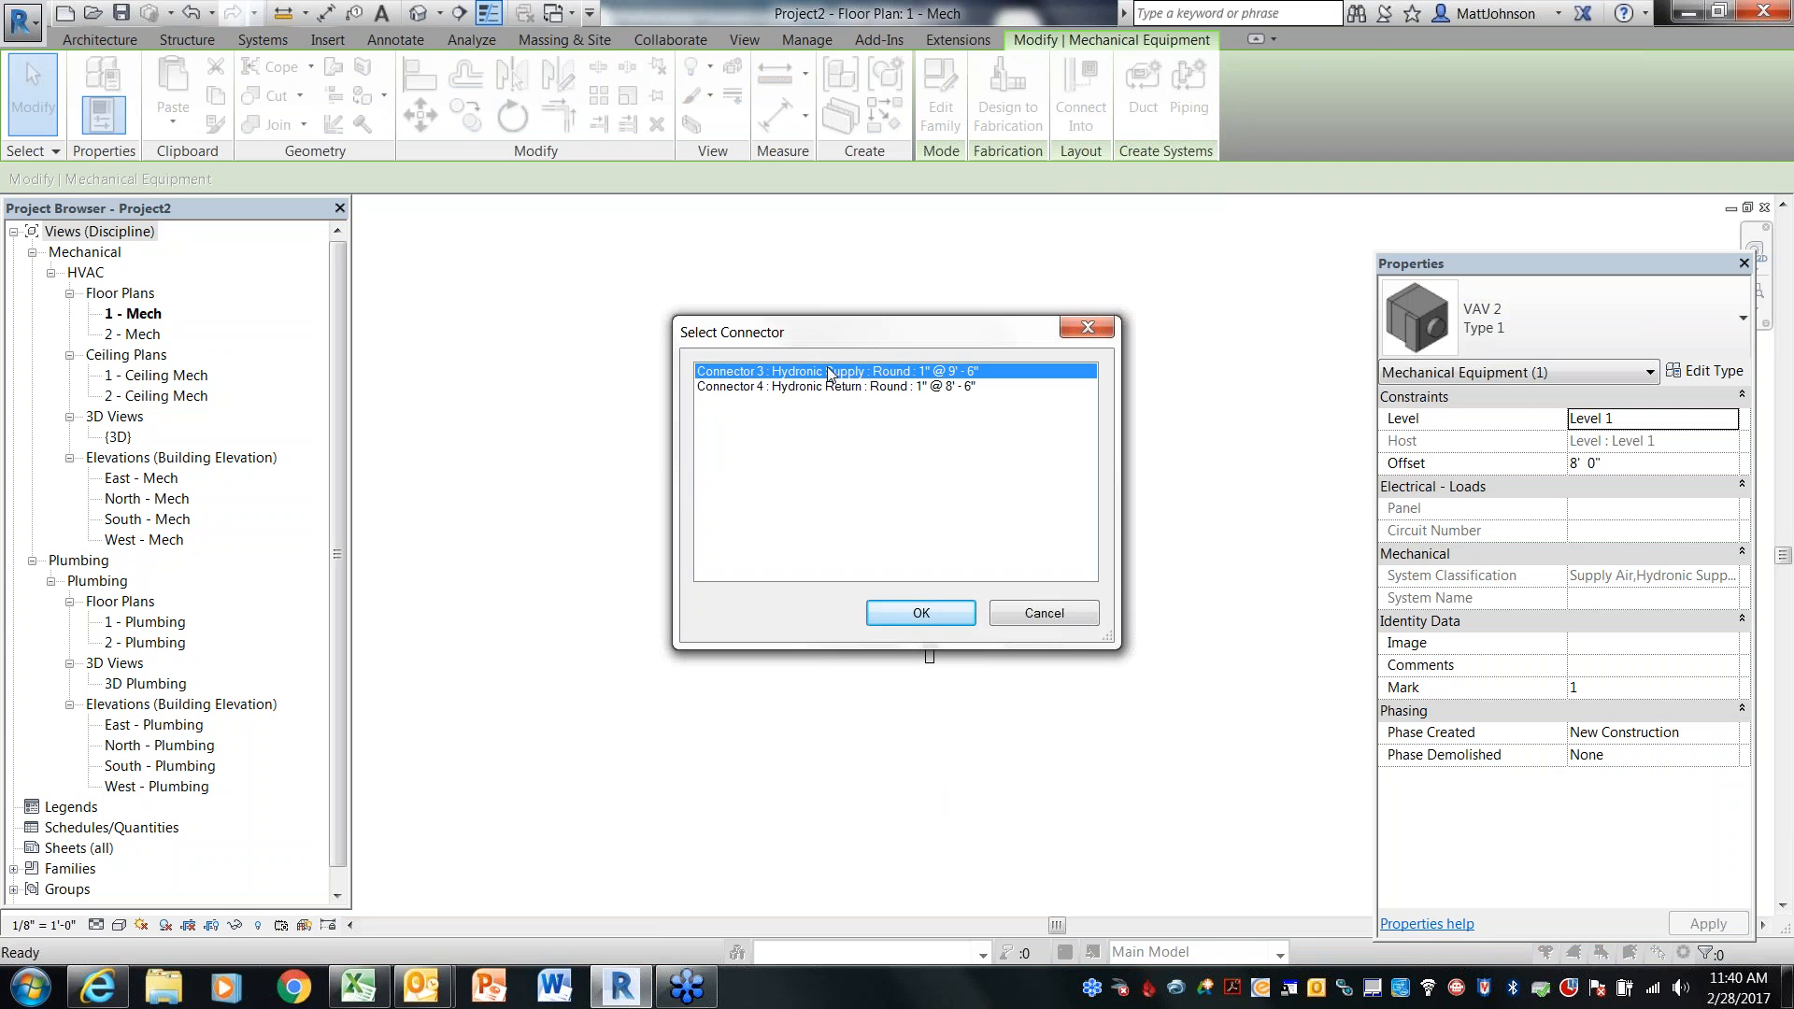
pyautogui.click(931, 613)
pyautogui.click(928, 808)
pyautogui.press('Escape')
pyautogui.press('Escape')
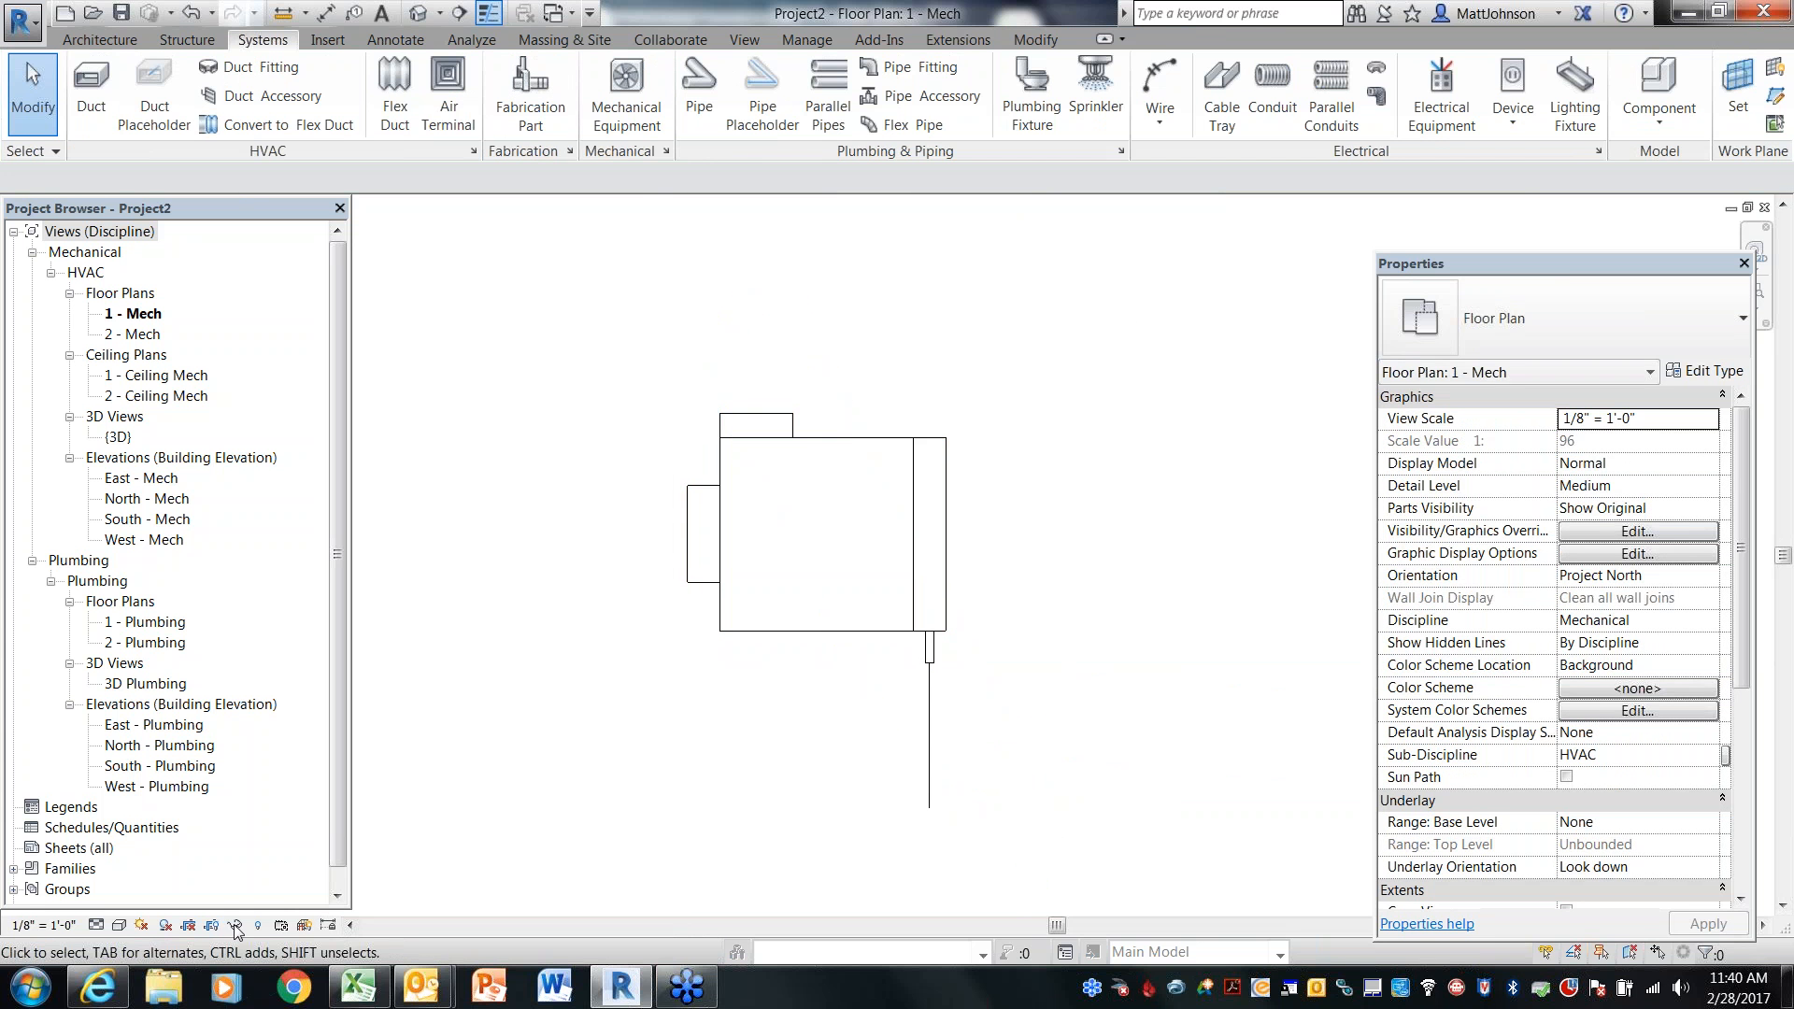
pyautogui.click(95, 924)
pyautogui.click(126, 901)
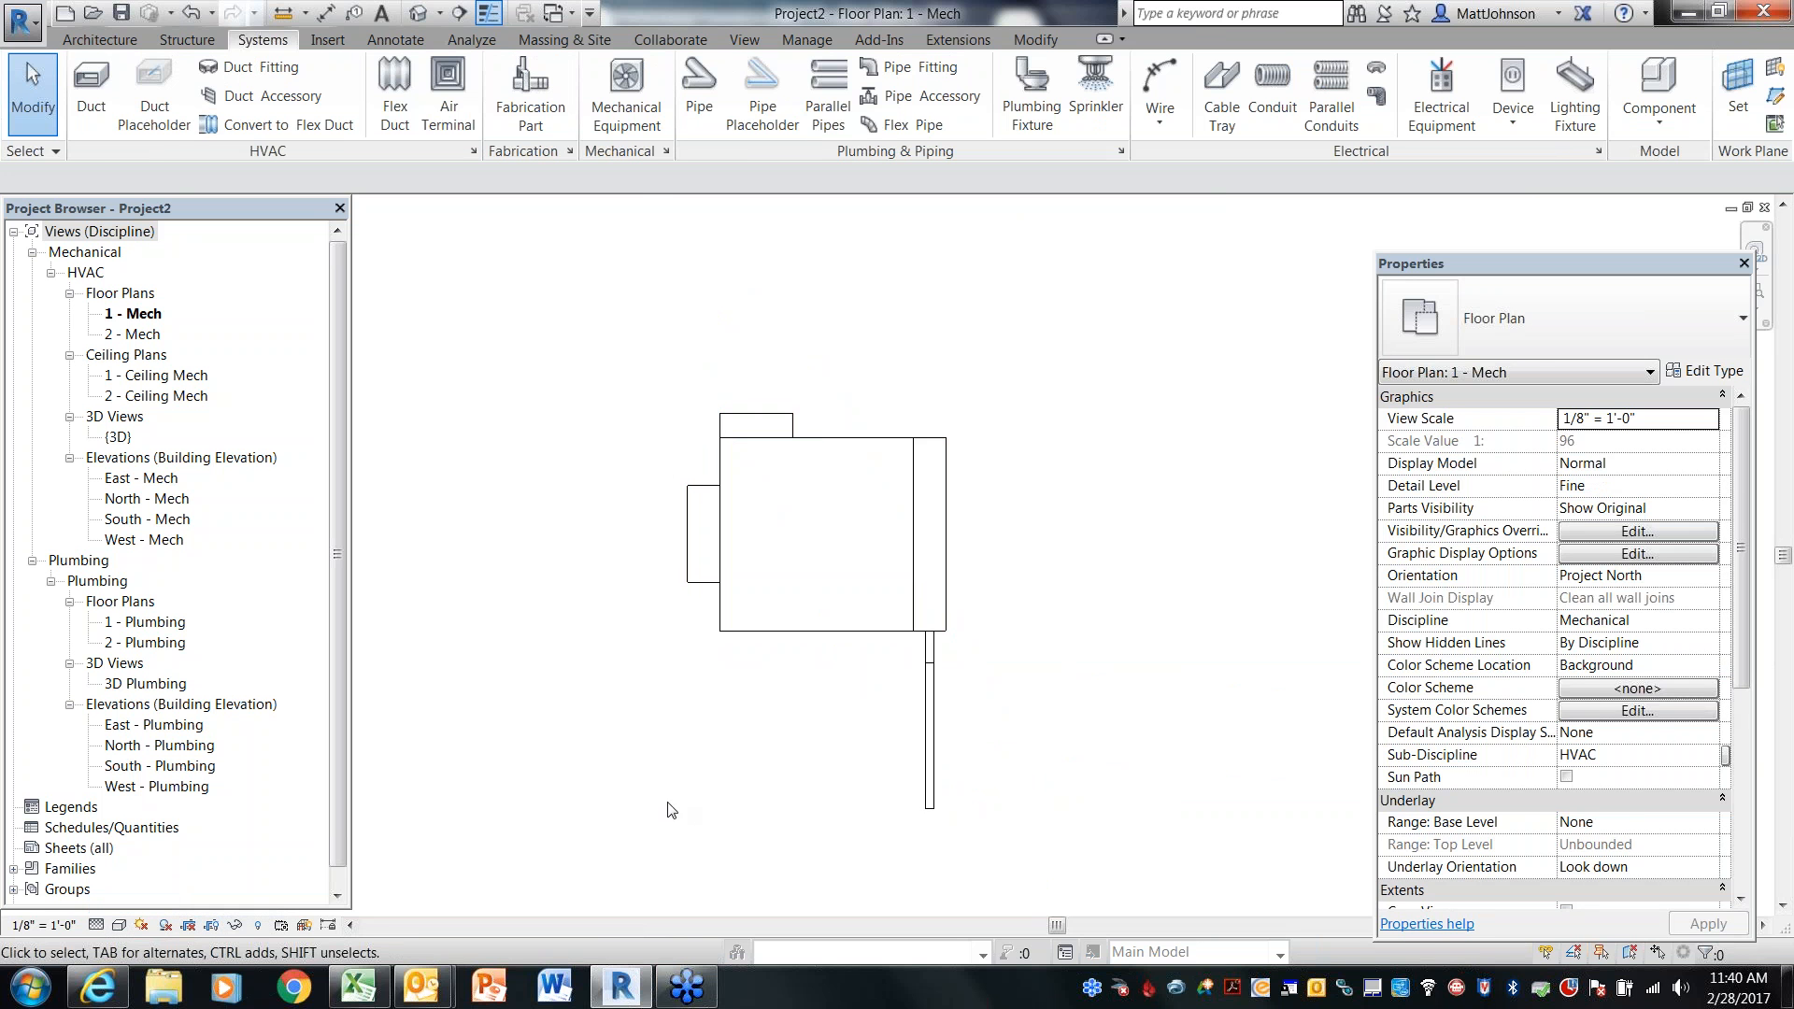
# Draw a second pipe downward from the VAV's hydronic return connector
pyautogui.click(935, 669)
pyautogui.rightClick(931, 665)
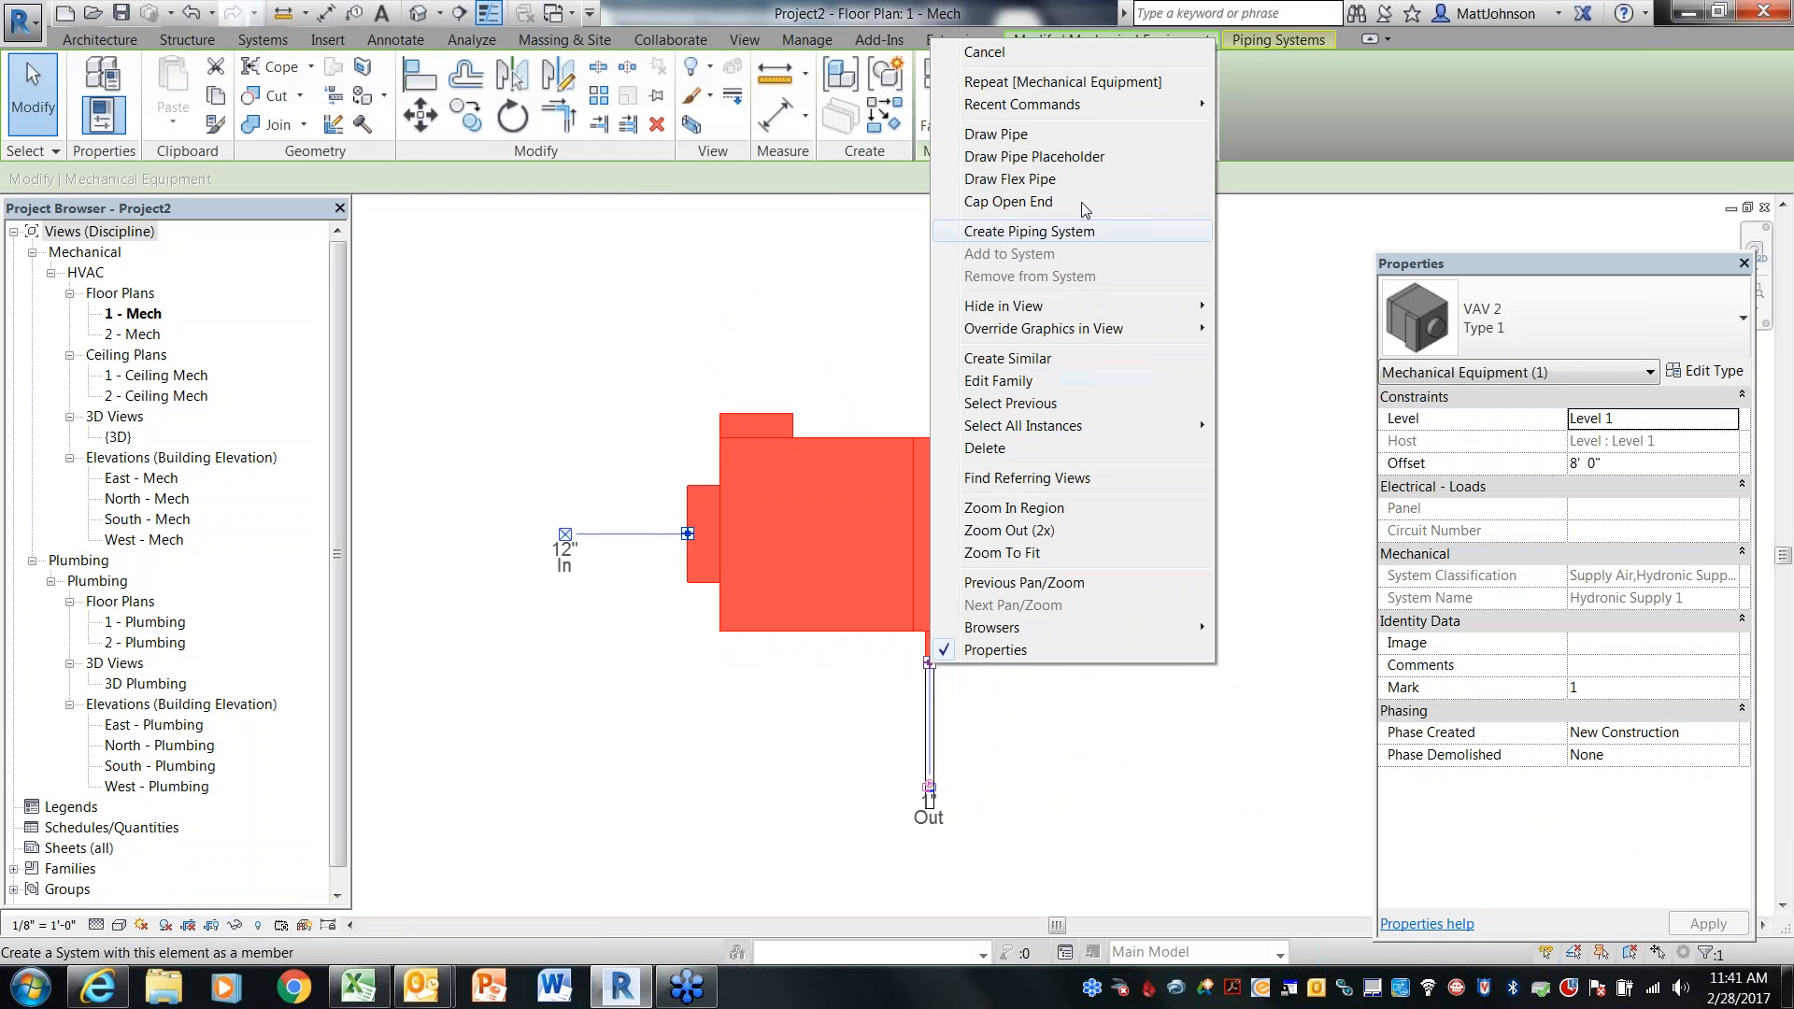
pyautogui.click(1050, 136)
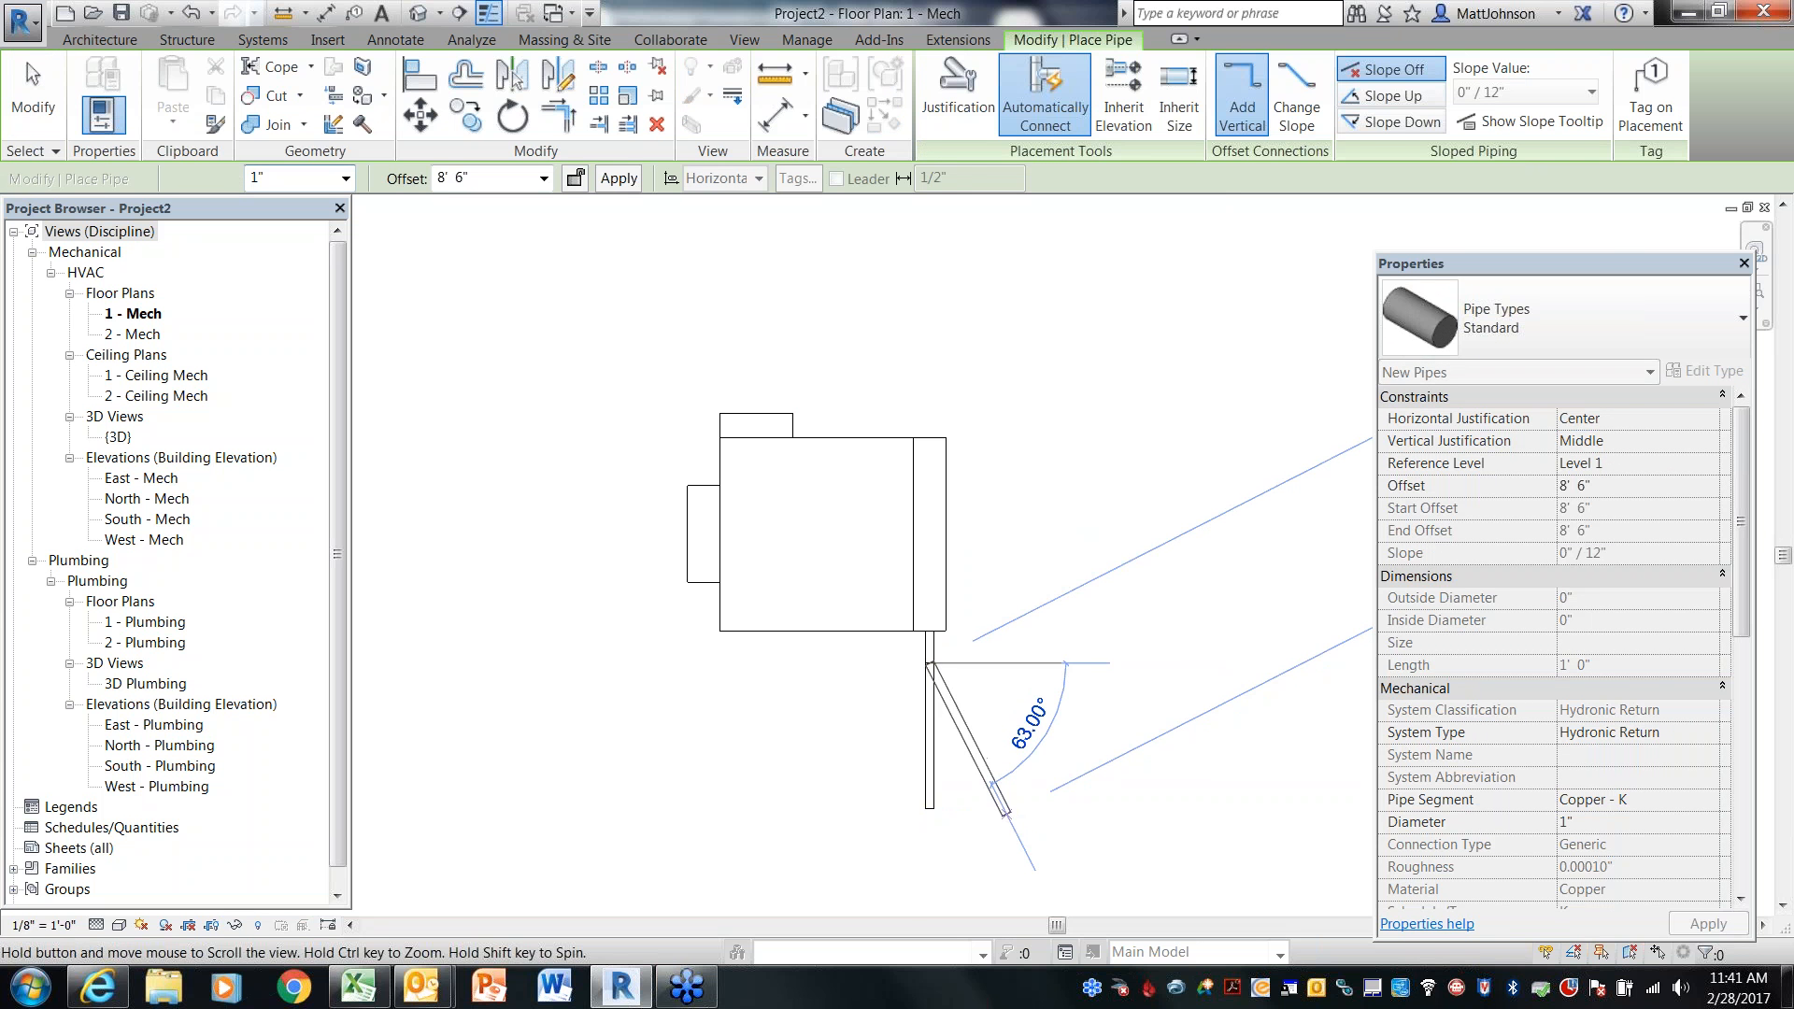
pyautogui.moveTo(1006, 813); pyautogui.dragTo(963, 628, button='middle')
pyautogui.click(911, 738)
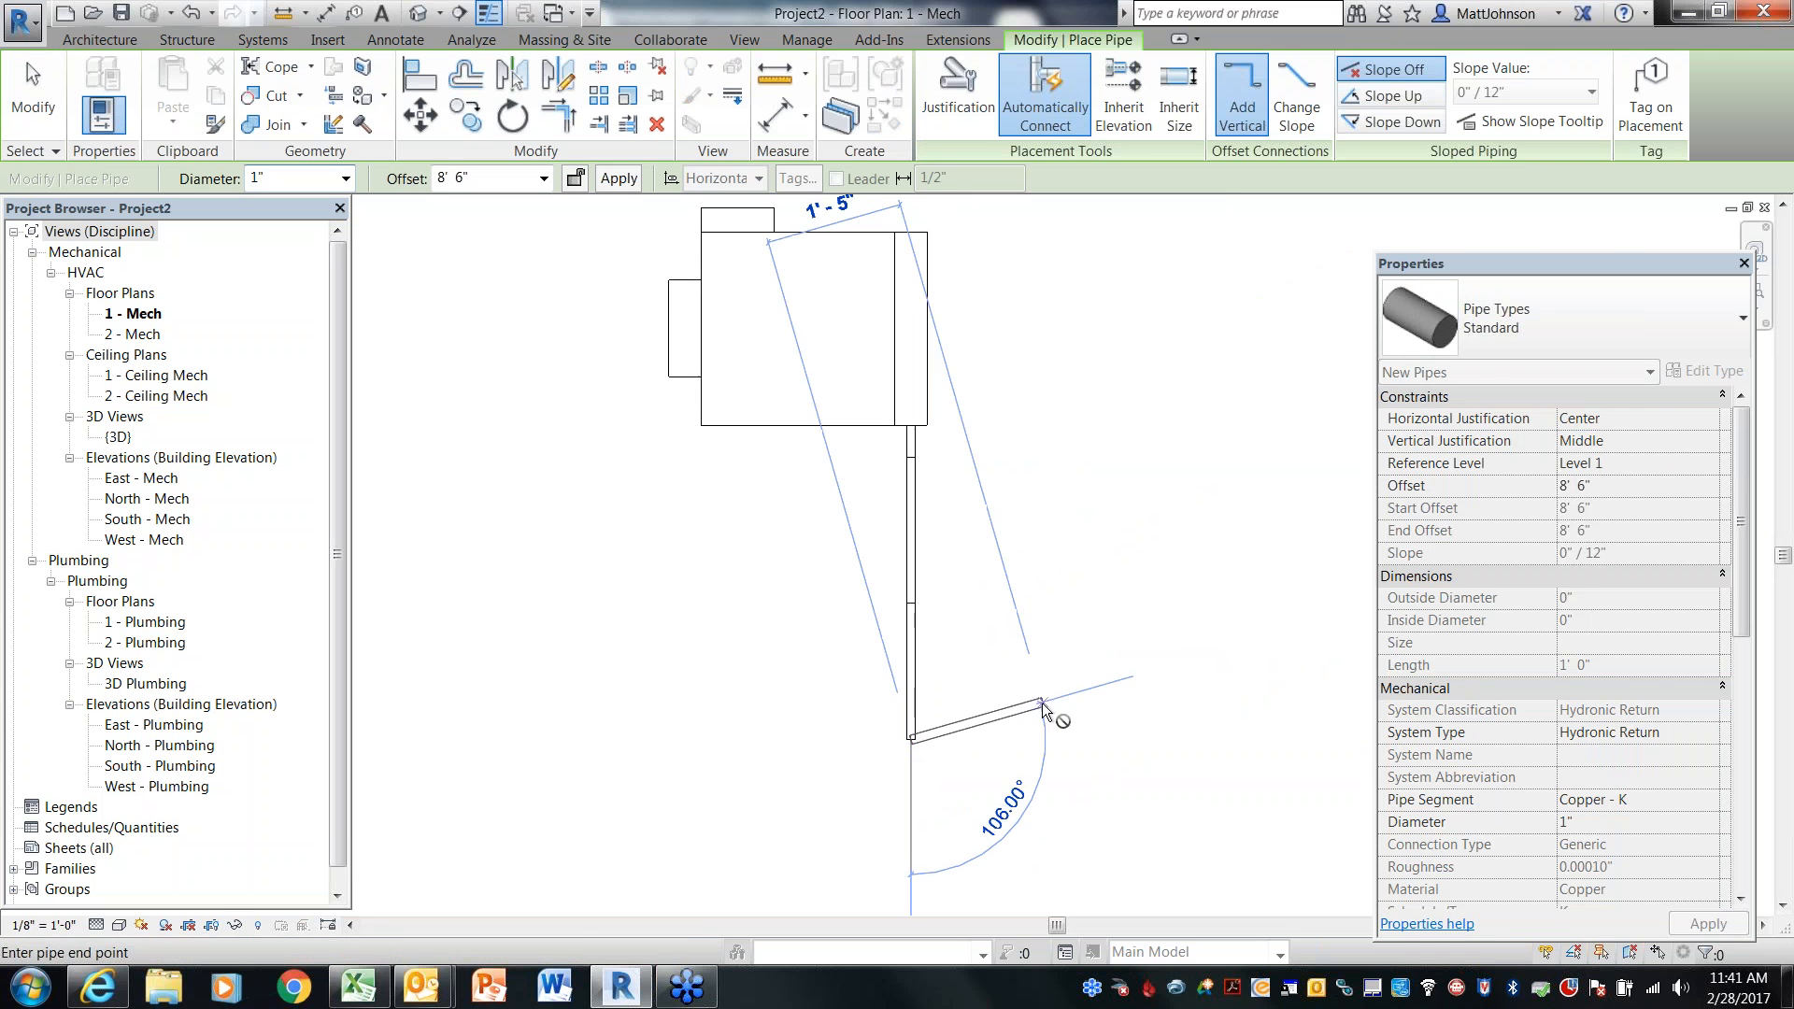
pyautogui.press('Escape')
pyautogui.press('Escape')
pyautogui.moveTo(1062, 641); pyautogui.dragTo(1053, 805, button='middle')
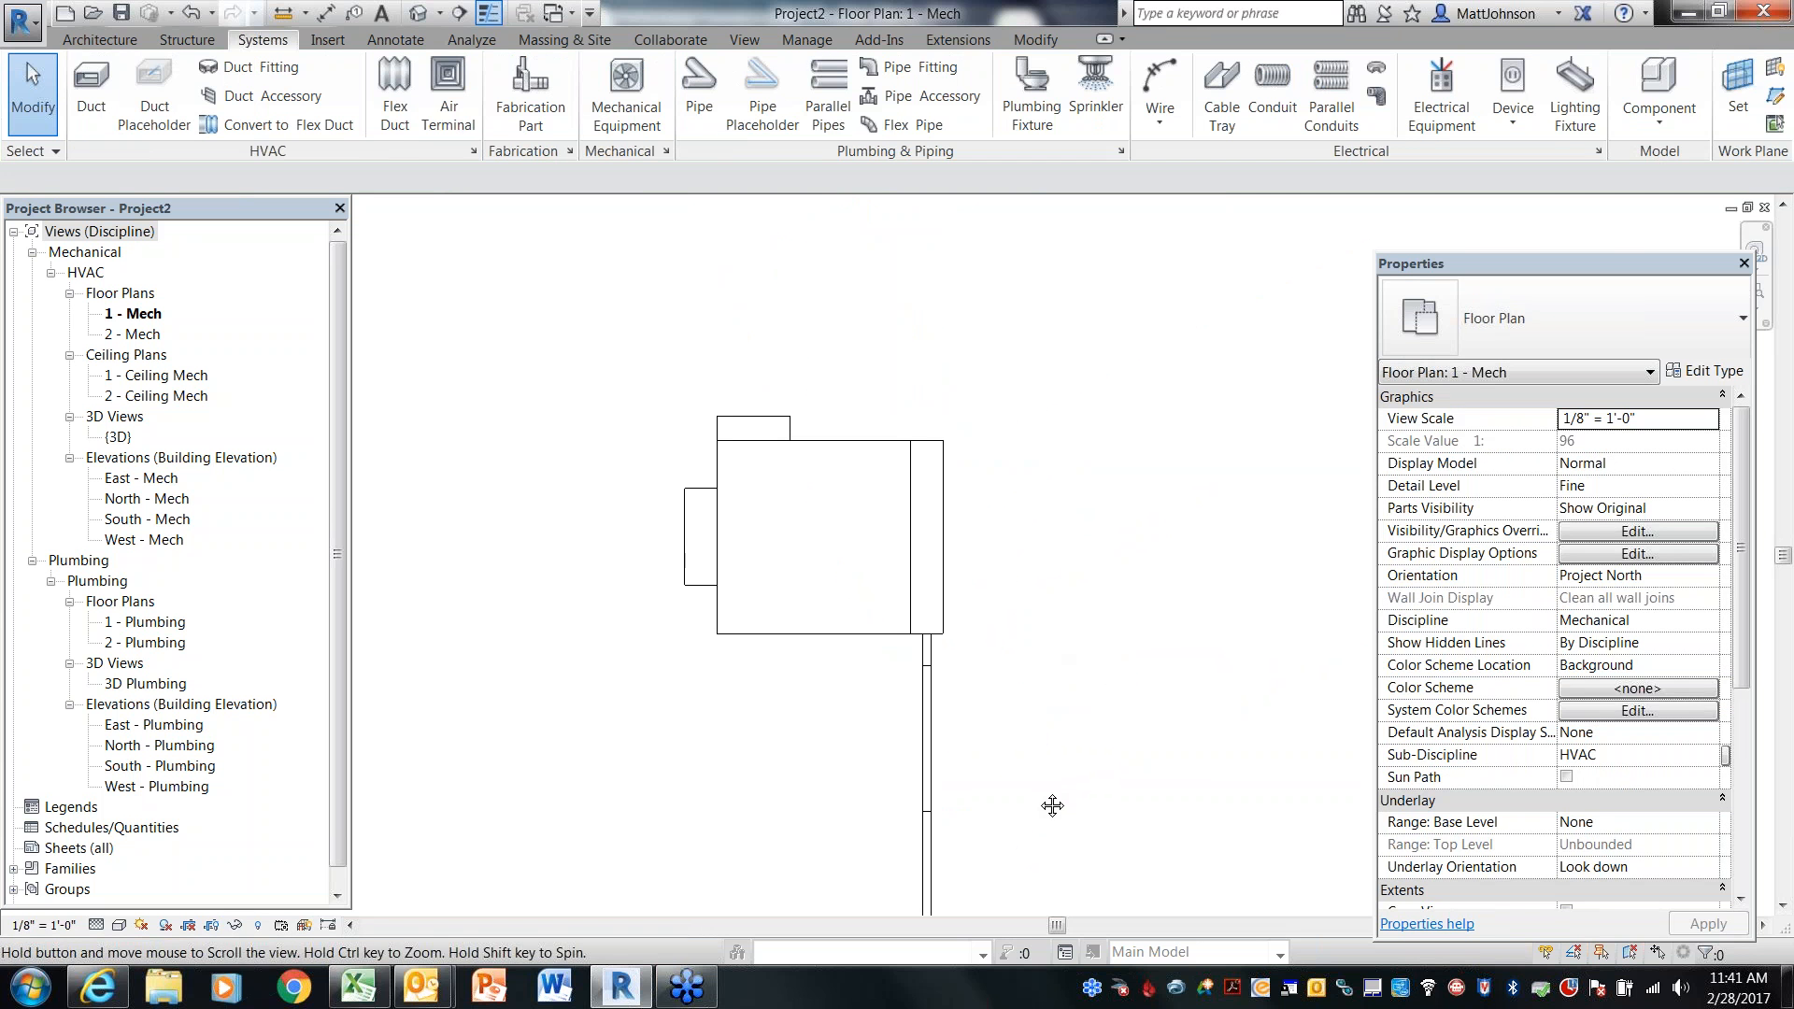
# Draw a 24" x 24" rectangular duct from the VAV's outlet connector out to the right
pyautogui.click(990, 574)
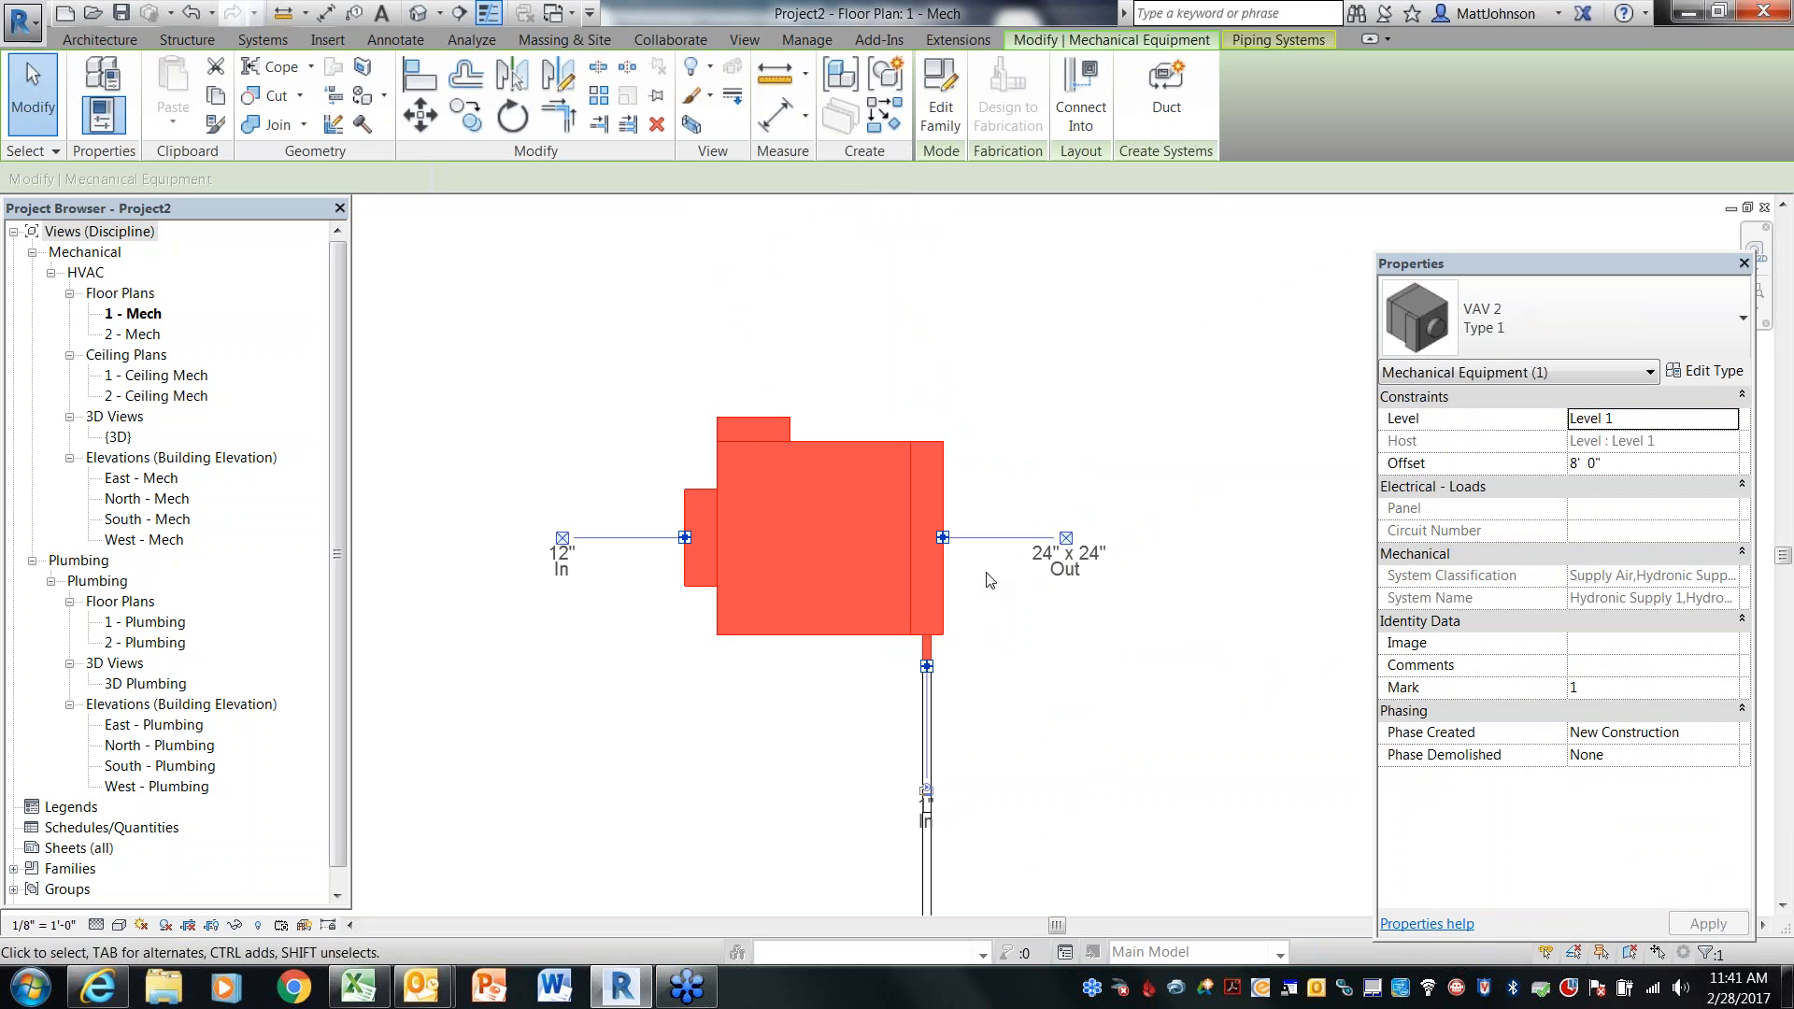
pyautogui.rightClick(944, 541)
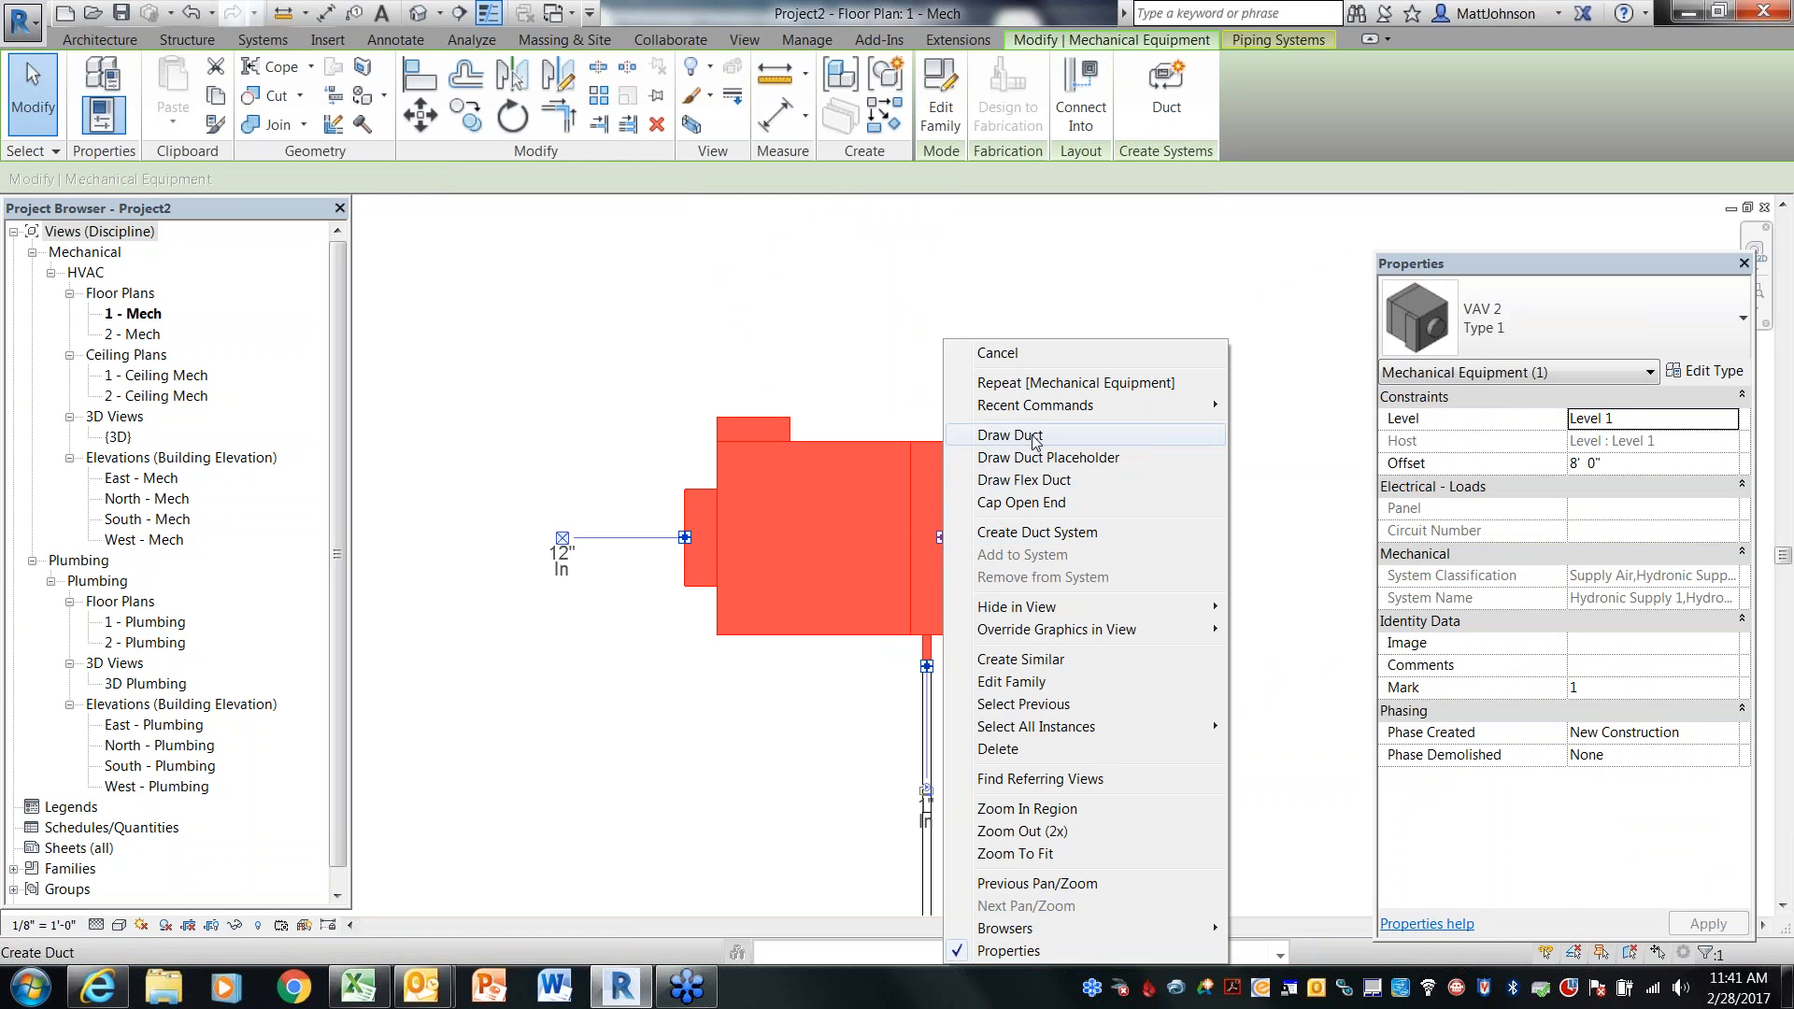
pyautogui.click(1037, 443)
pyautogui.scroll(-1, 1200, 523)
pyautogui.moveTo(1238, 538)
pyautogui.mouseDown(button='middle')
pyautogui.moveTo(1223, 554)
pyautogui.moveTo(852, 512)
pyautogui.mouseUp(button='middle')
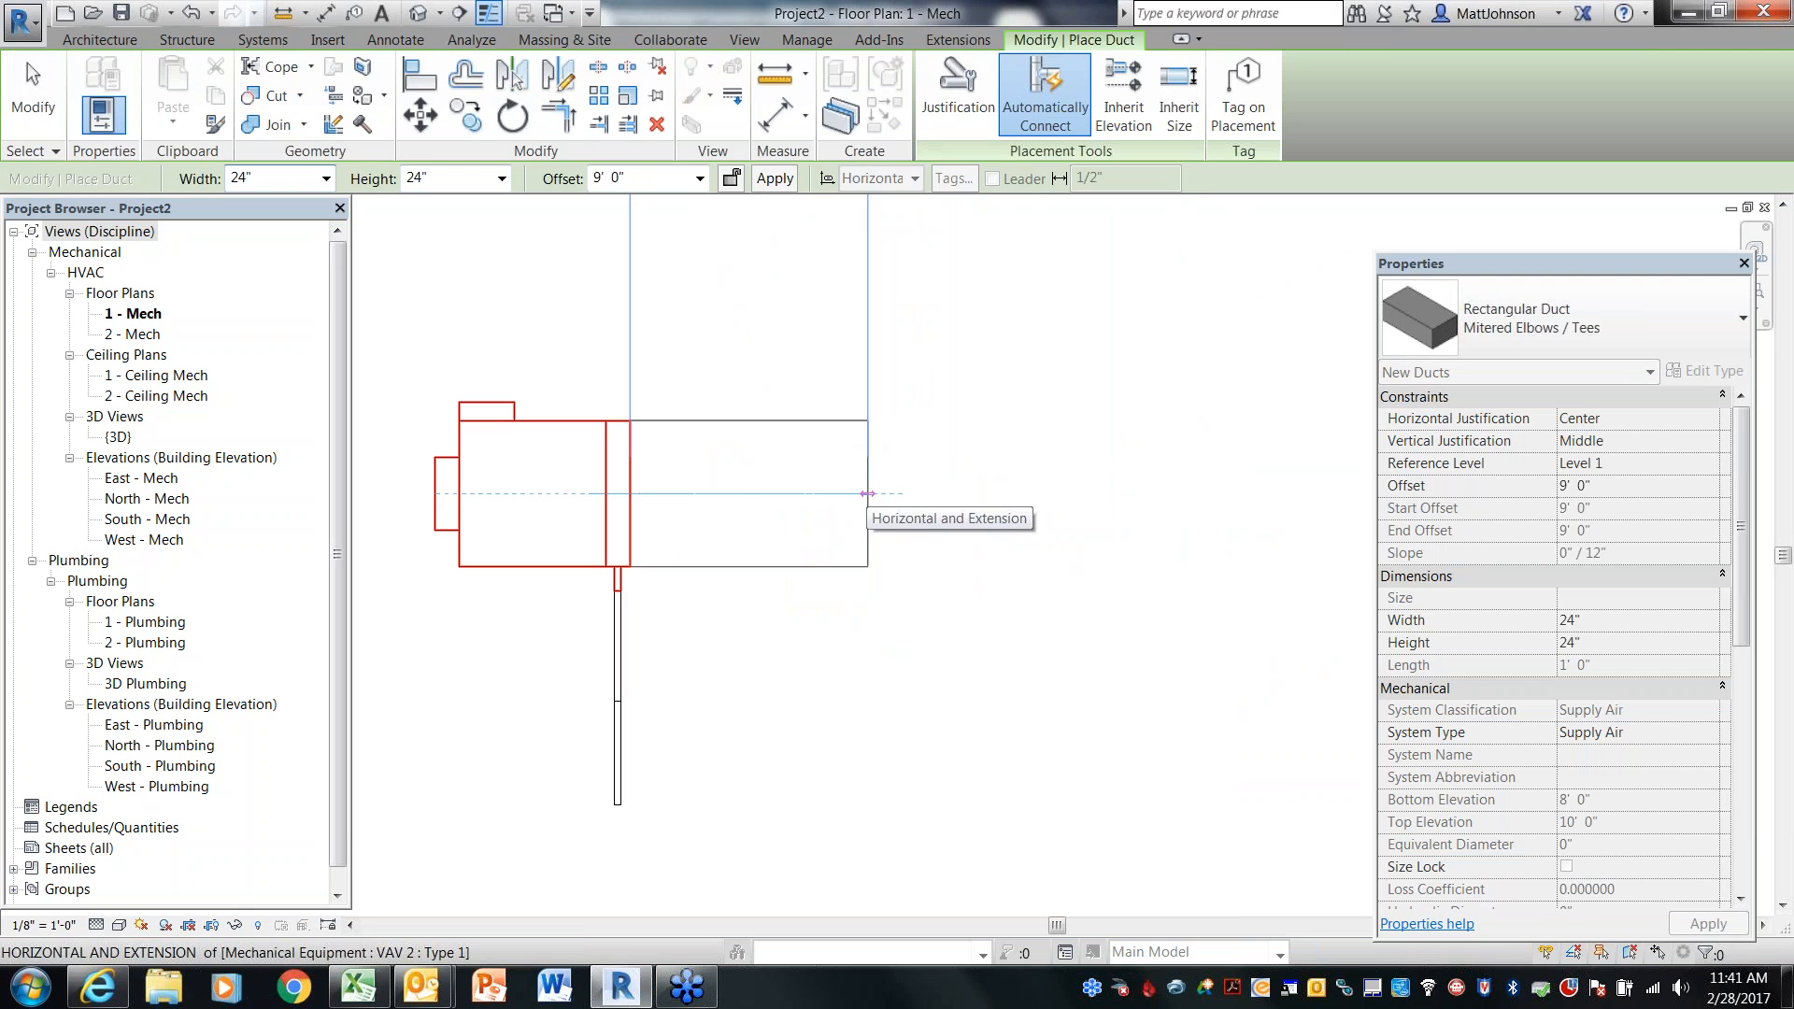
pyautogui.click(867, 493)
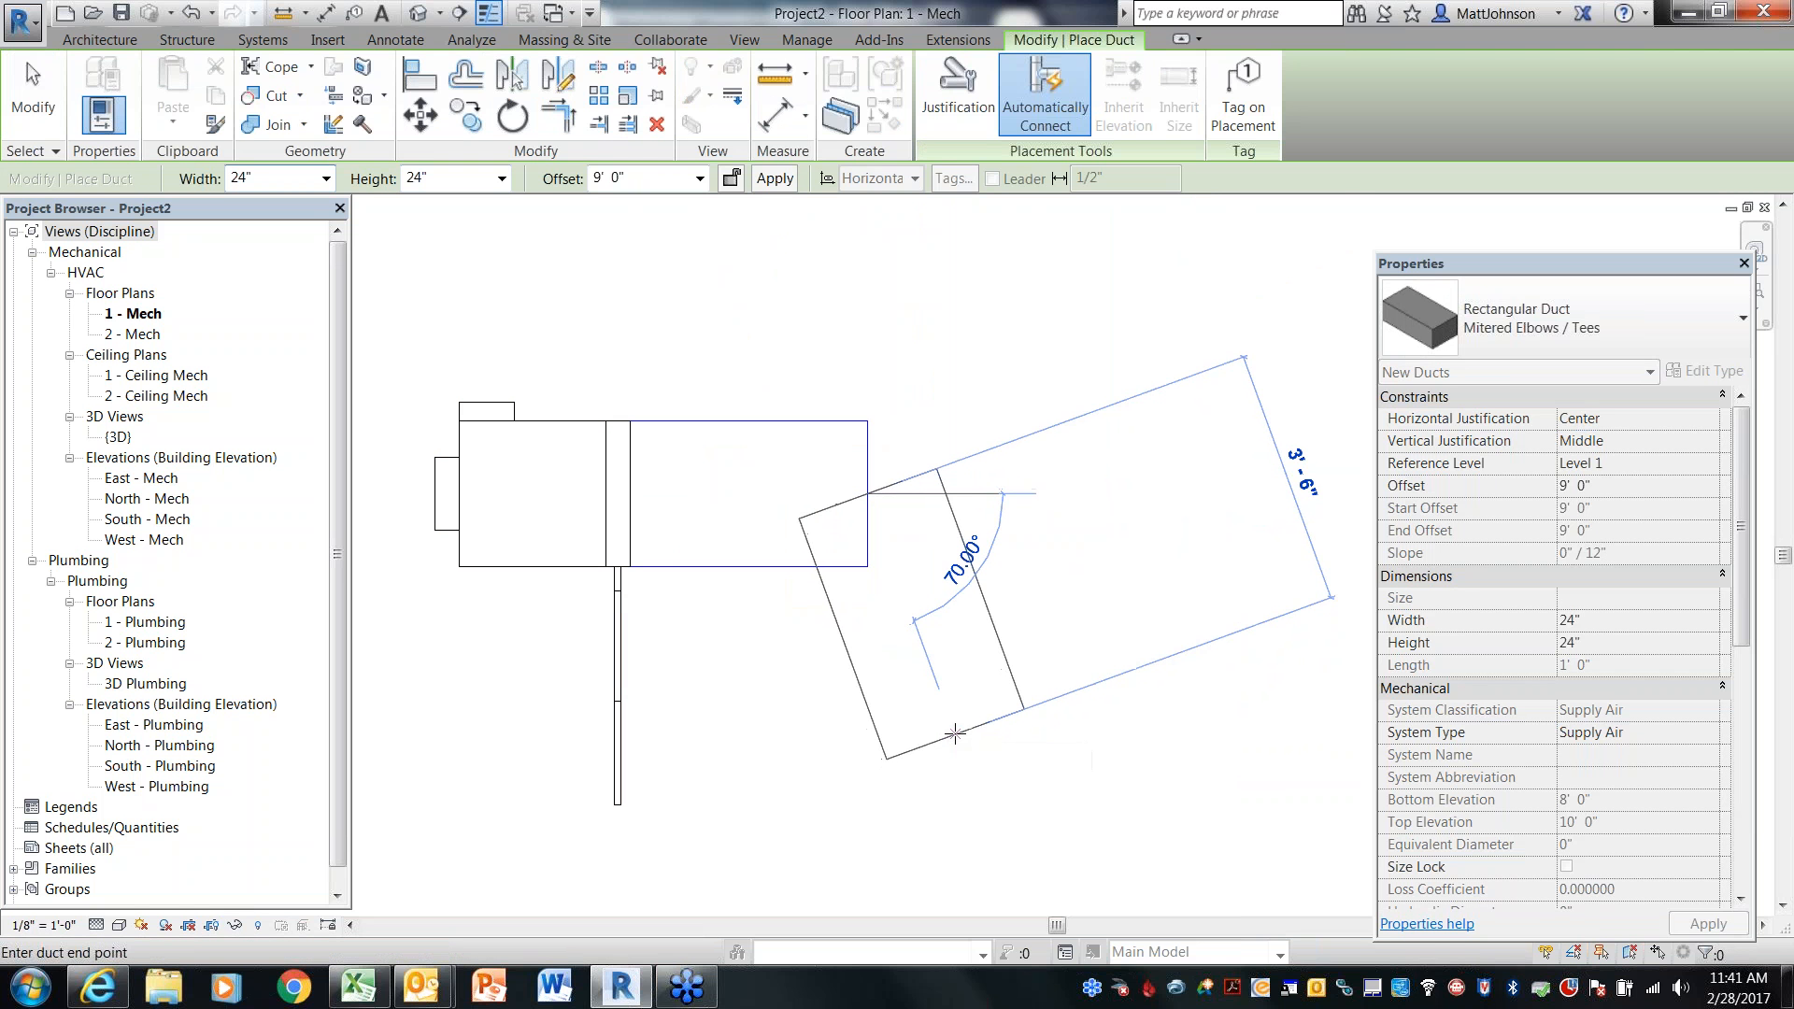
pyautogui.press('Escape')
pyautogui.press('Escape')
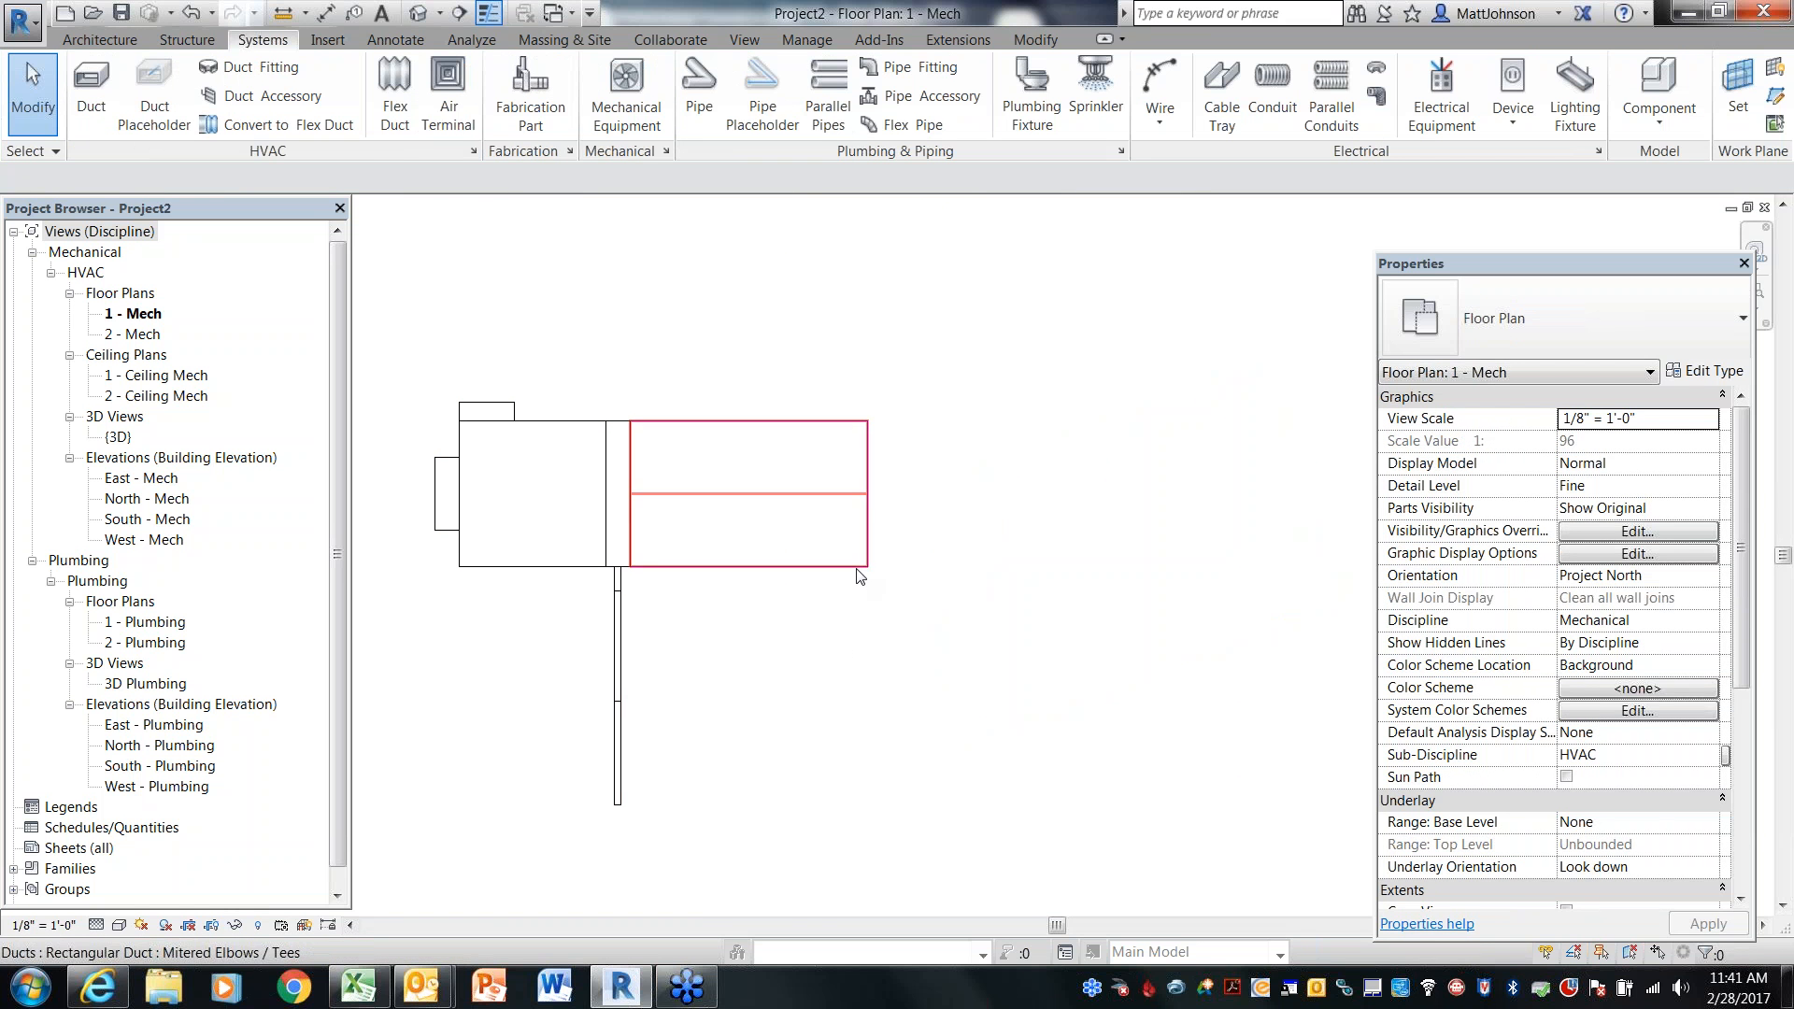
# Draw a 12" round duct from the VAV's inlet connector out to the left
pyautogui.moveTo(821, 616); pyautogui.dragTo(1119, 635, button='middle')
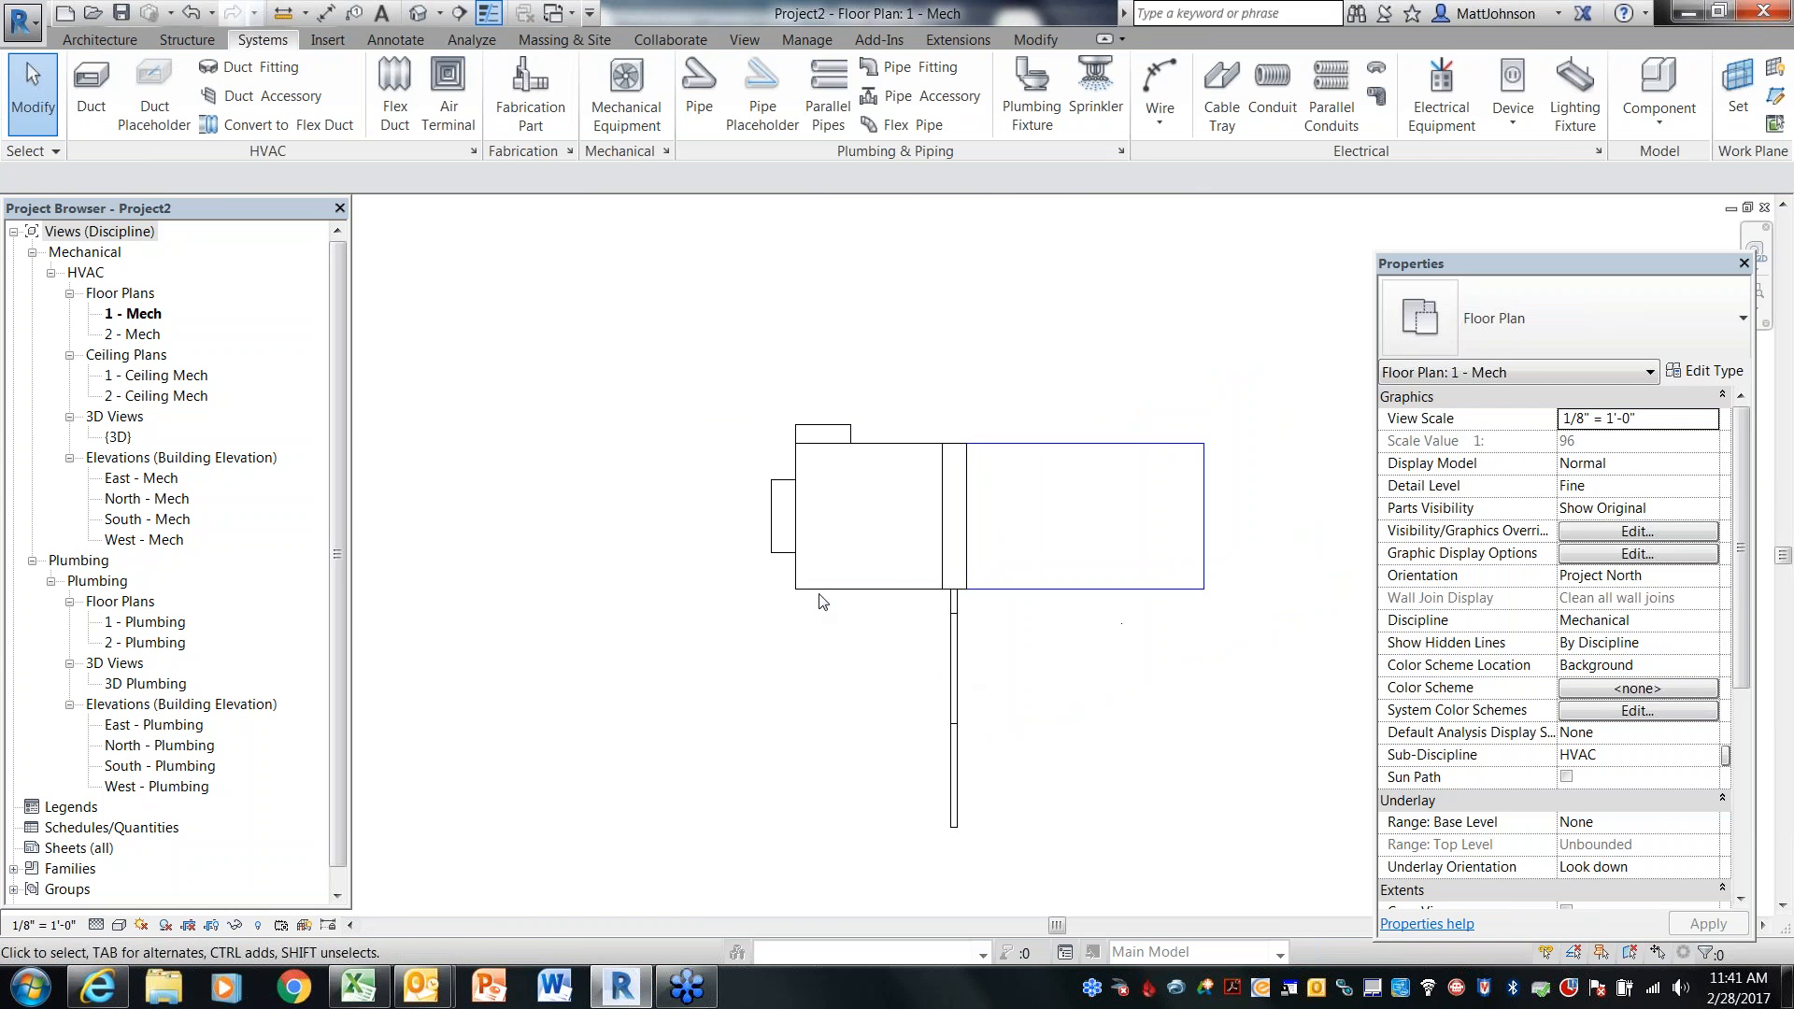
pyautogui.click(768, 534)
pyautogui.rightClick(768, 520)
pyautogui.click(834, 435)
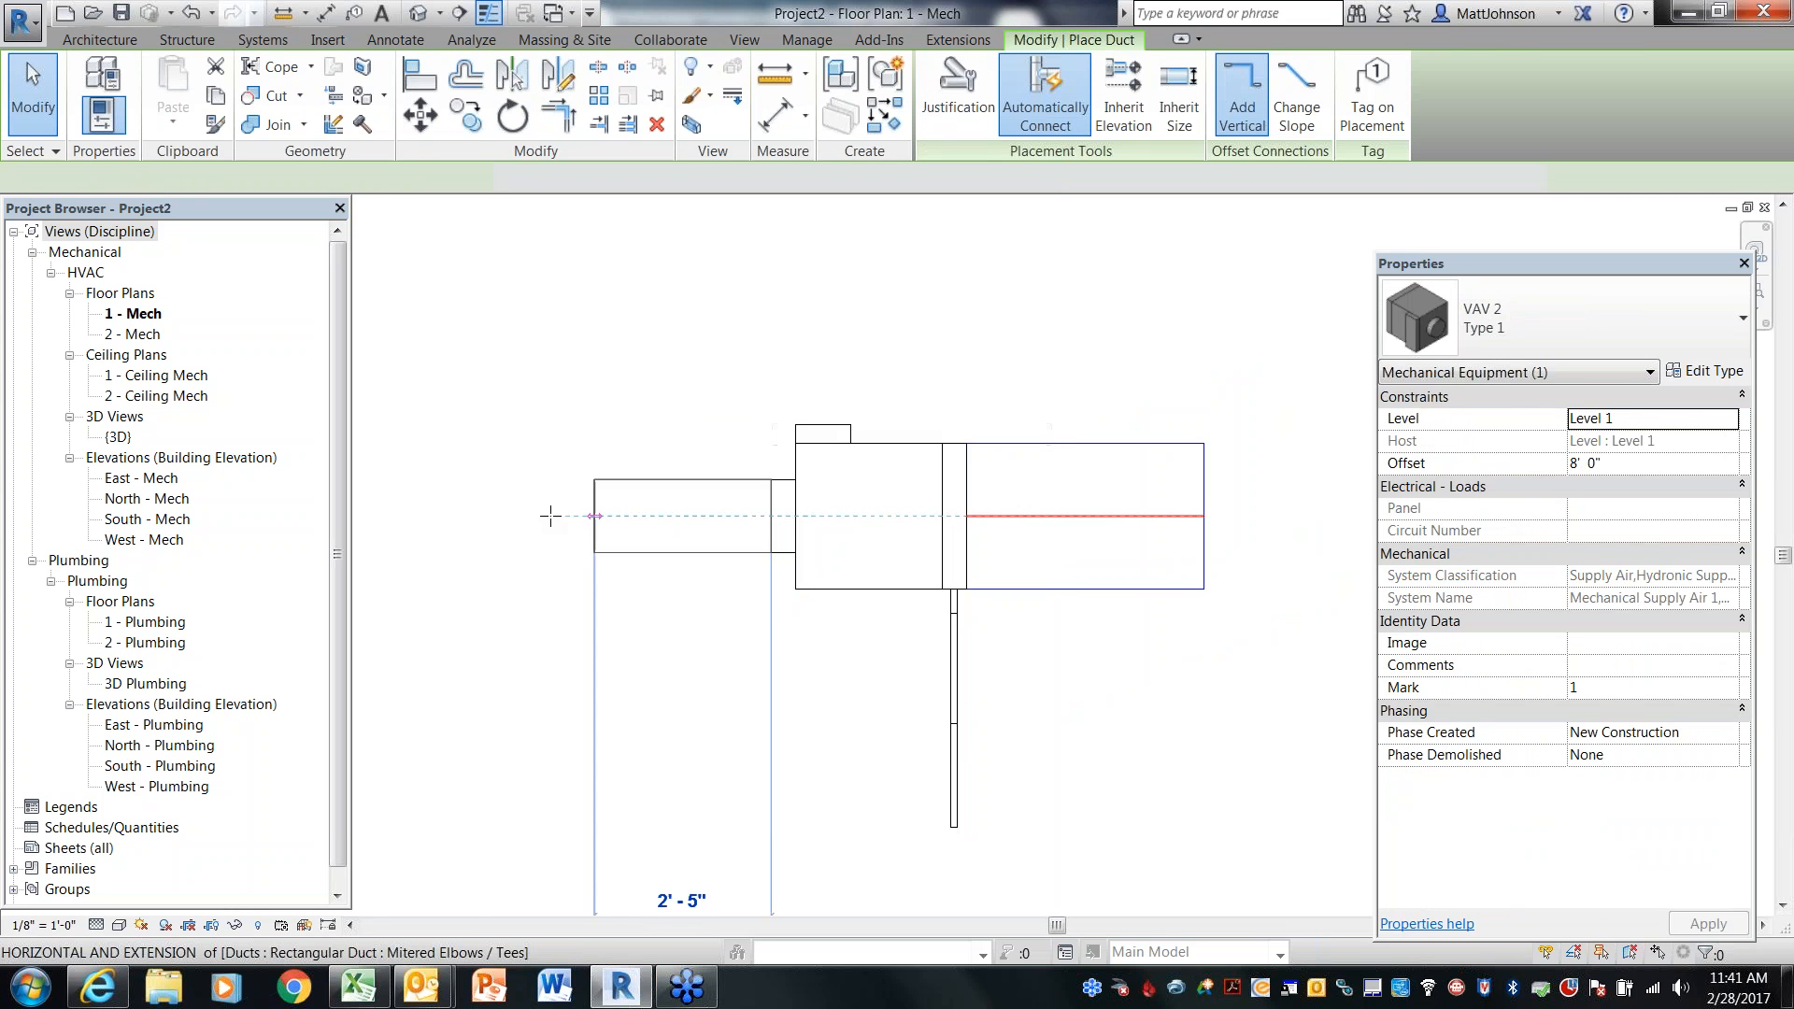
pyautogui.press('Escape')
pyautogui.press('Escape')
# Open the default 3D view and set its detail level to Fine
pyautogui.click(416, 18)
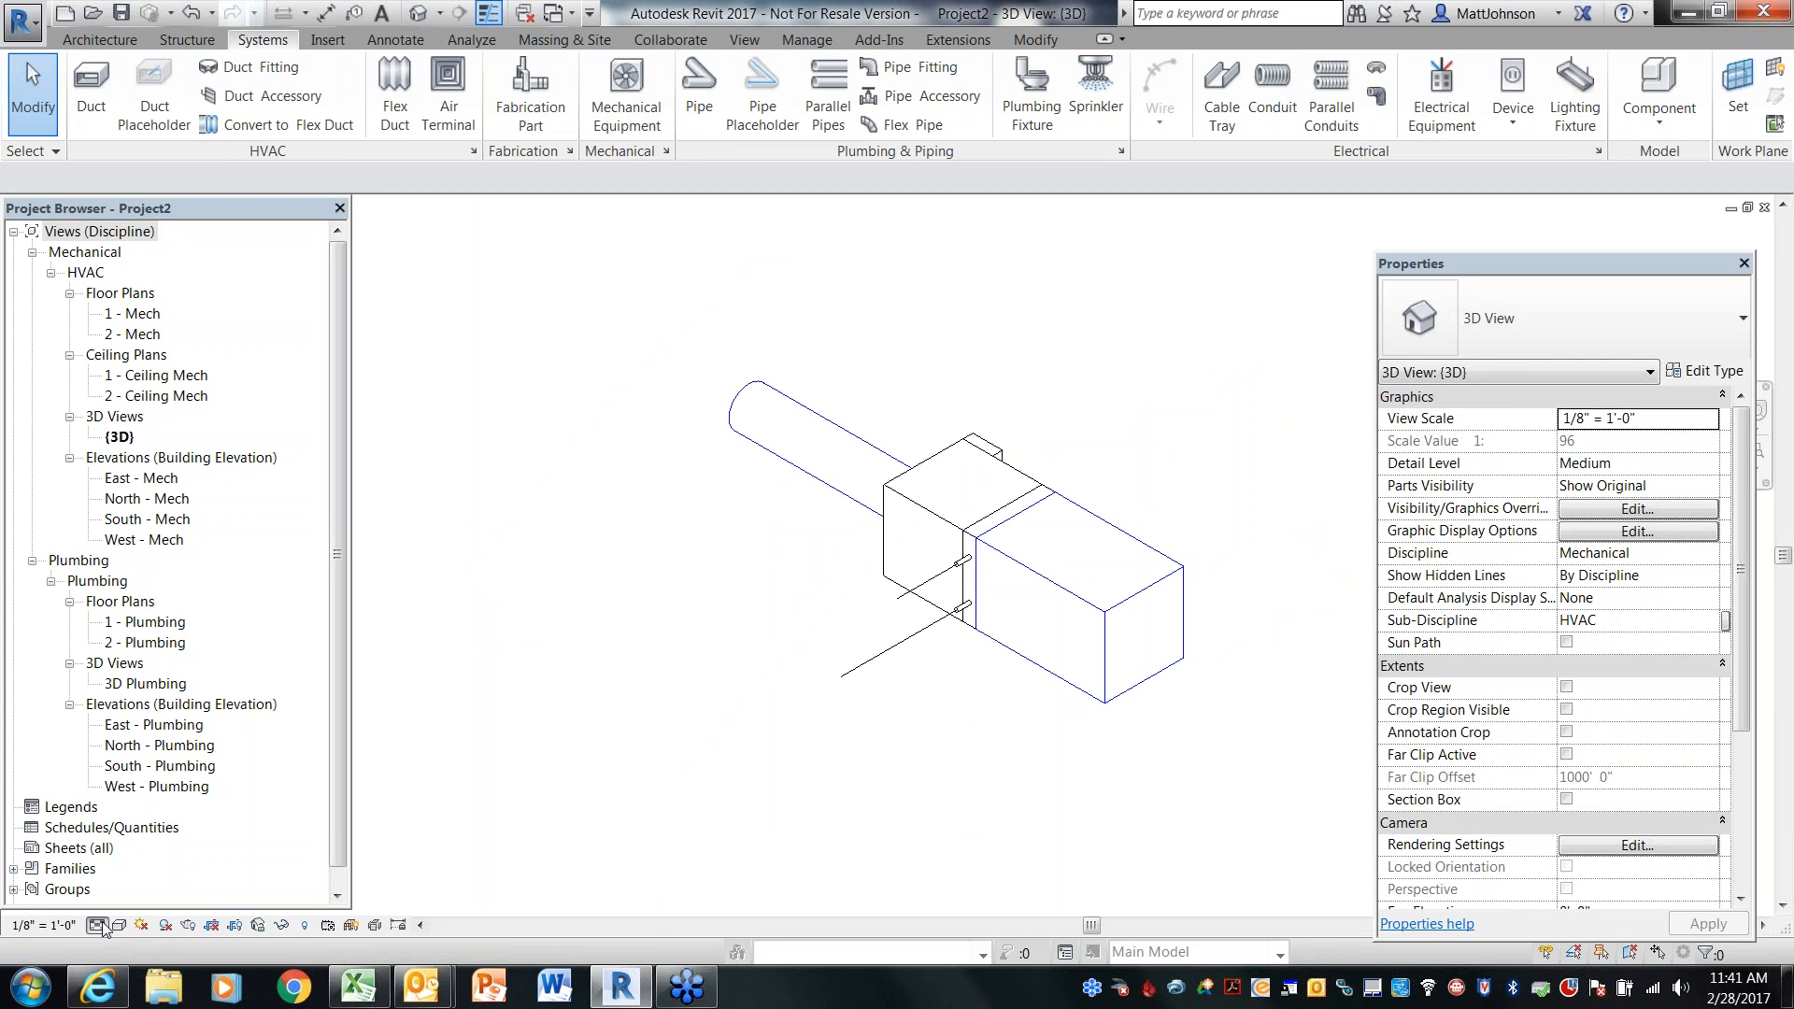
pyautogui.click(97, 925)
pyautogui.click(126, 901)
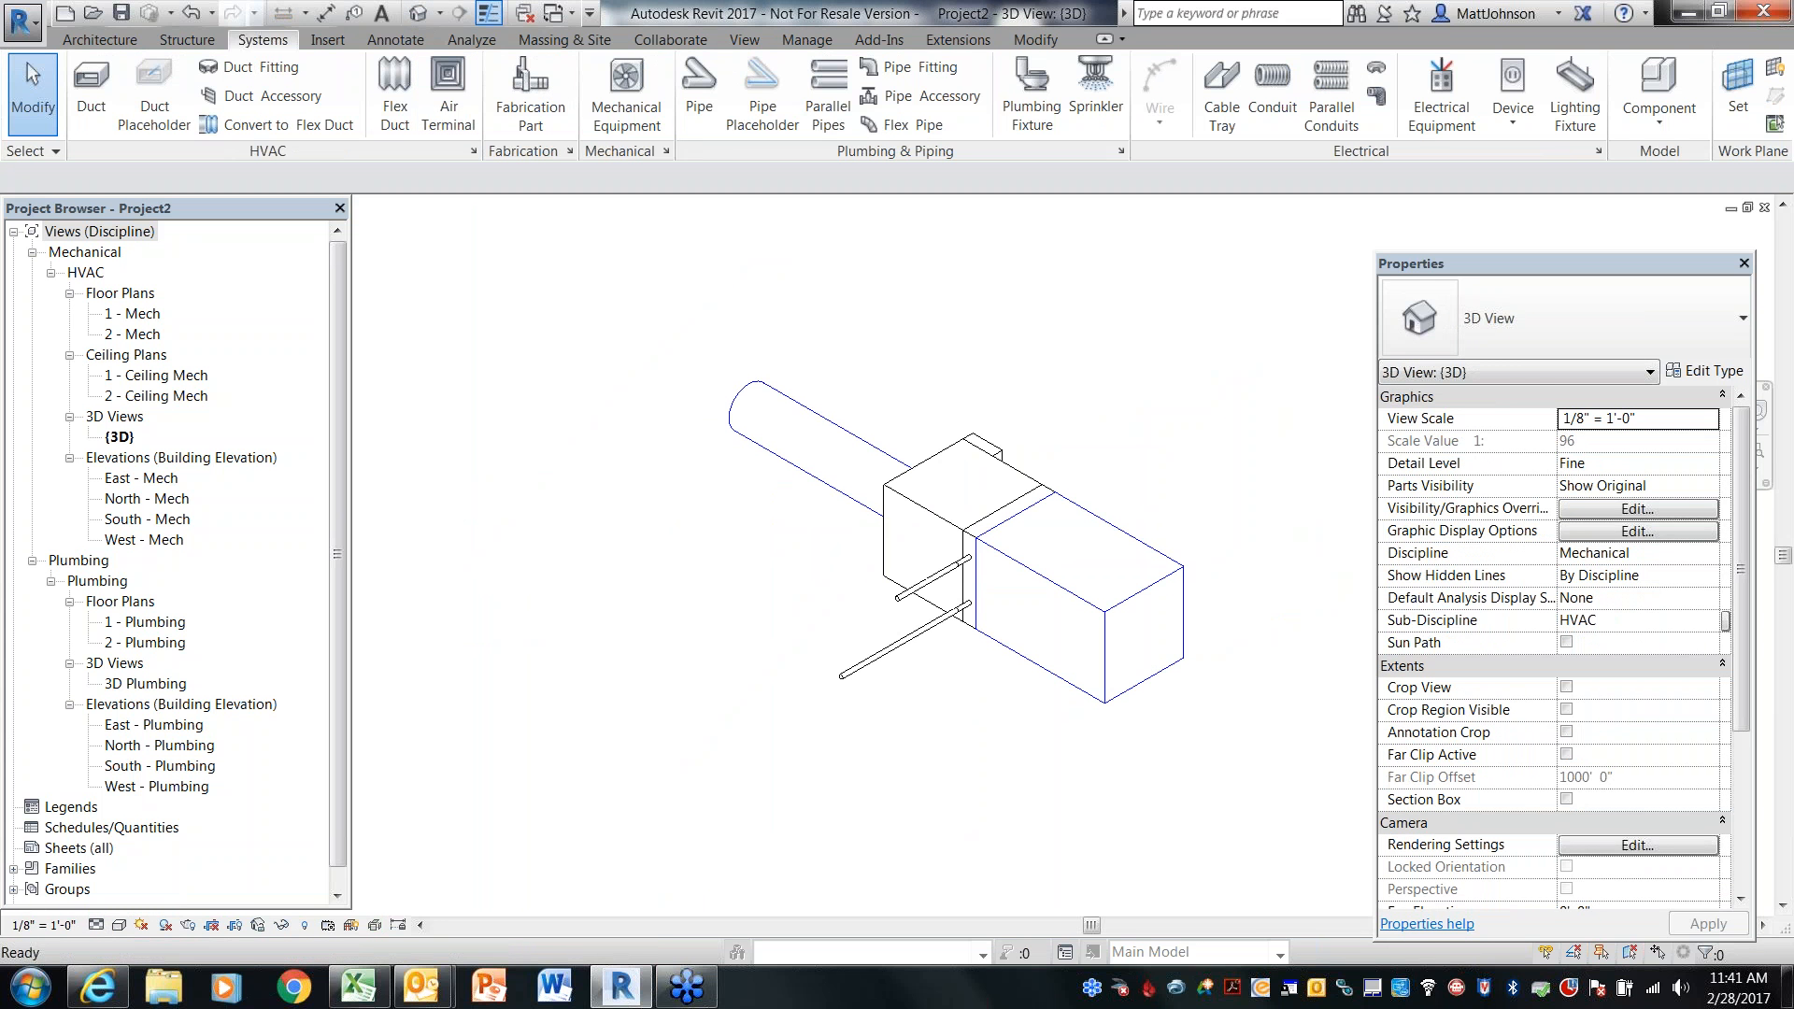
pyautogui.keyDown('shift'); pyautogui.moveTo(940, 739); pyautogui.dragTo(994, 761, button='middle'); pyautogui.keyUp('shift')
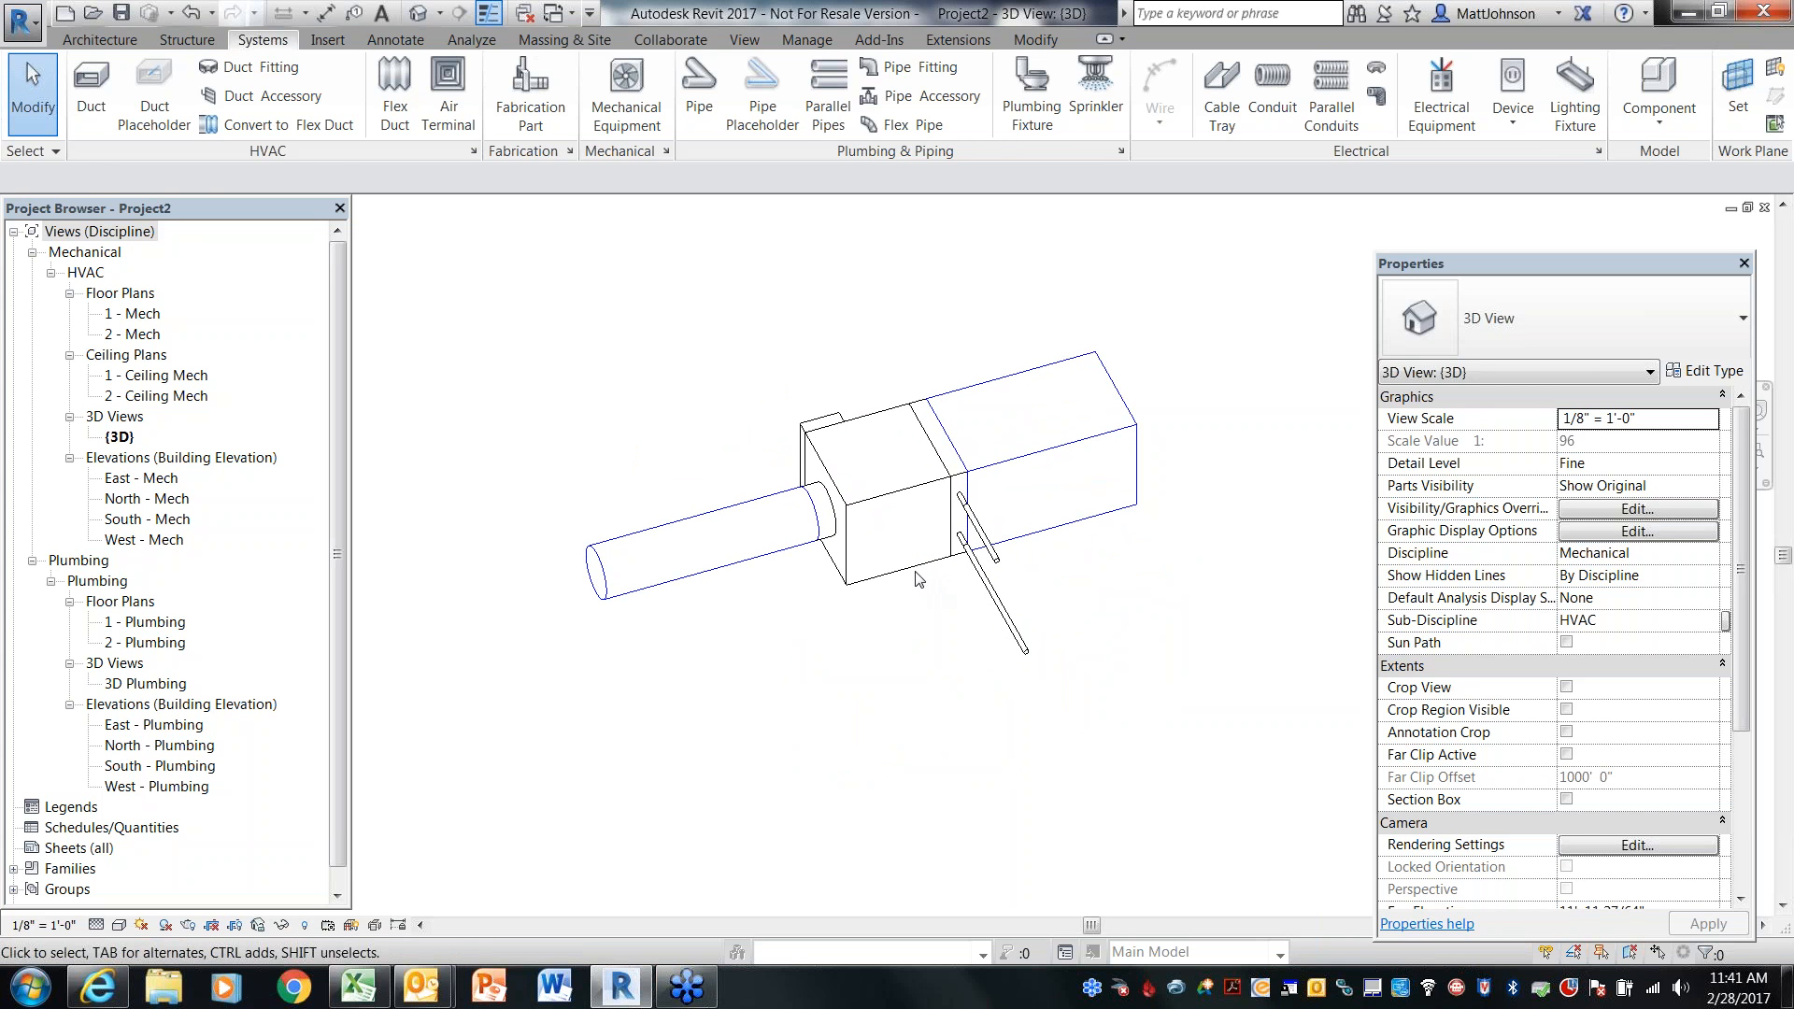
# Switch the placed VAV 2 instance to Type 2
pyautogui.click(936, 623)
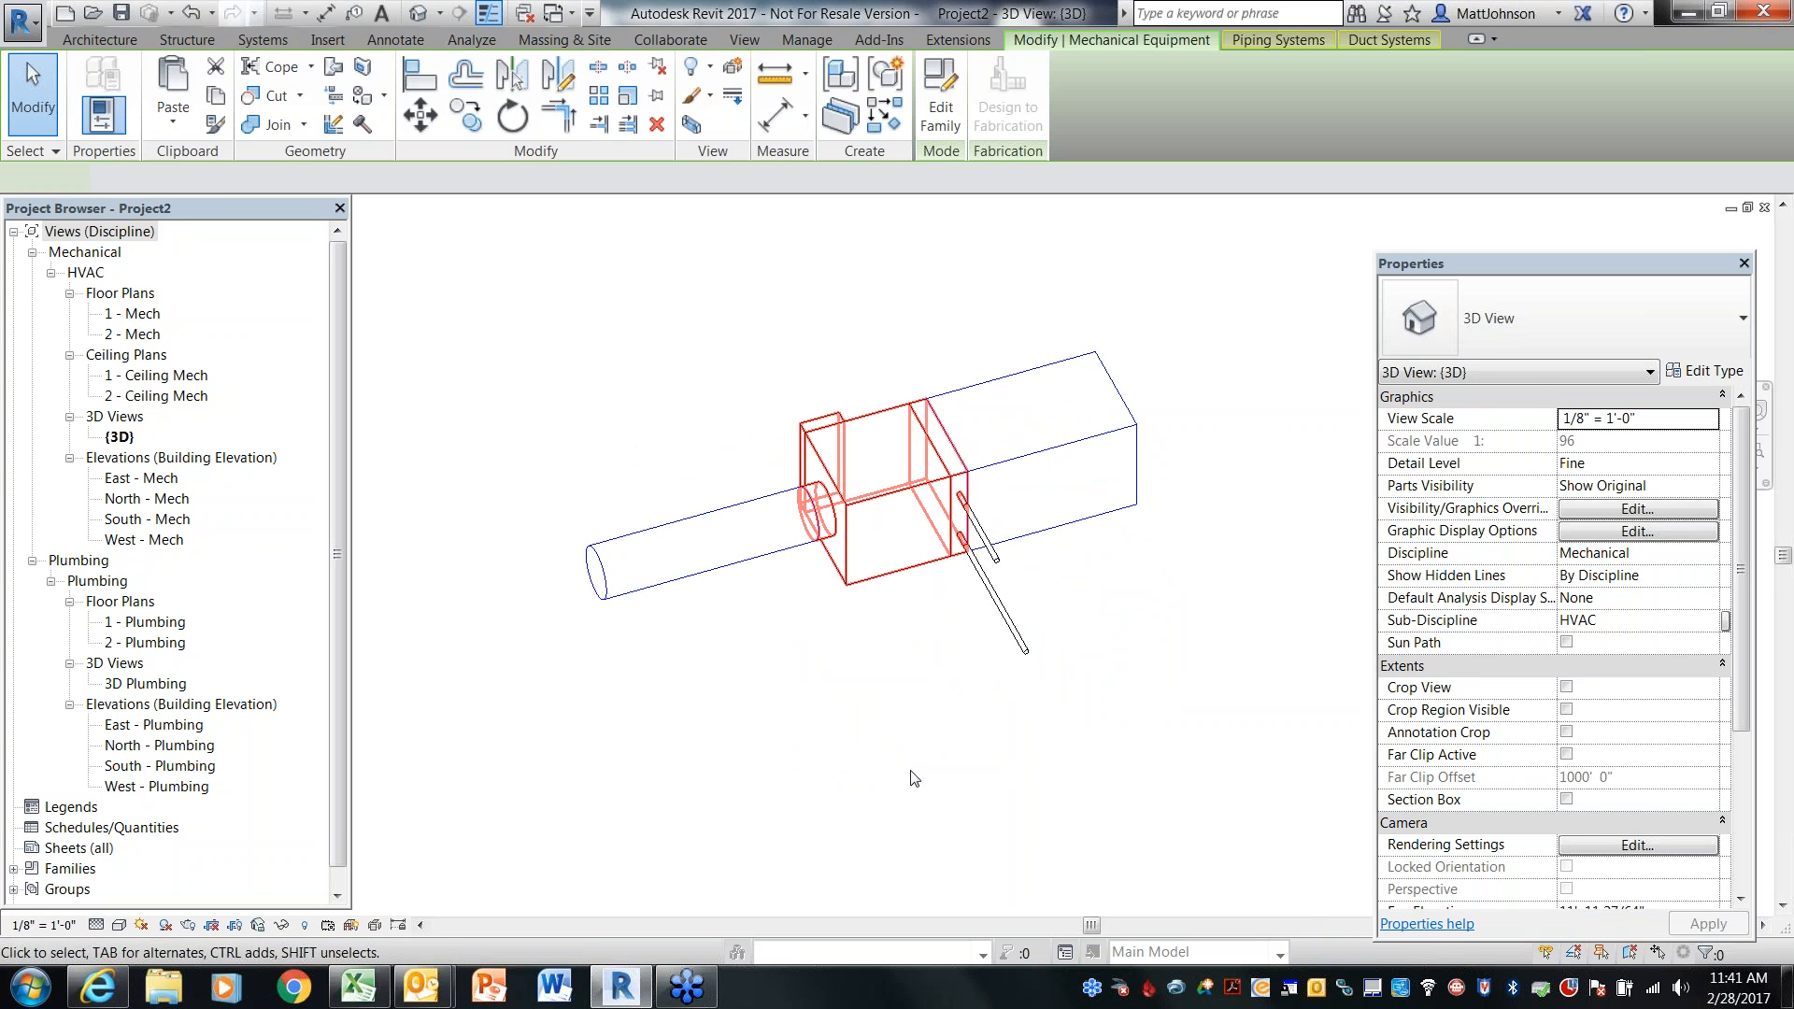
pyautogui.click(1665, 327)
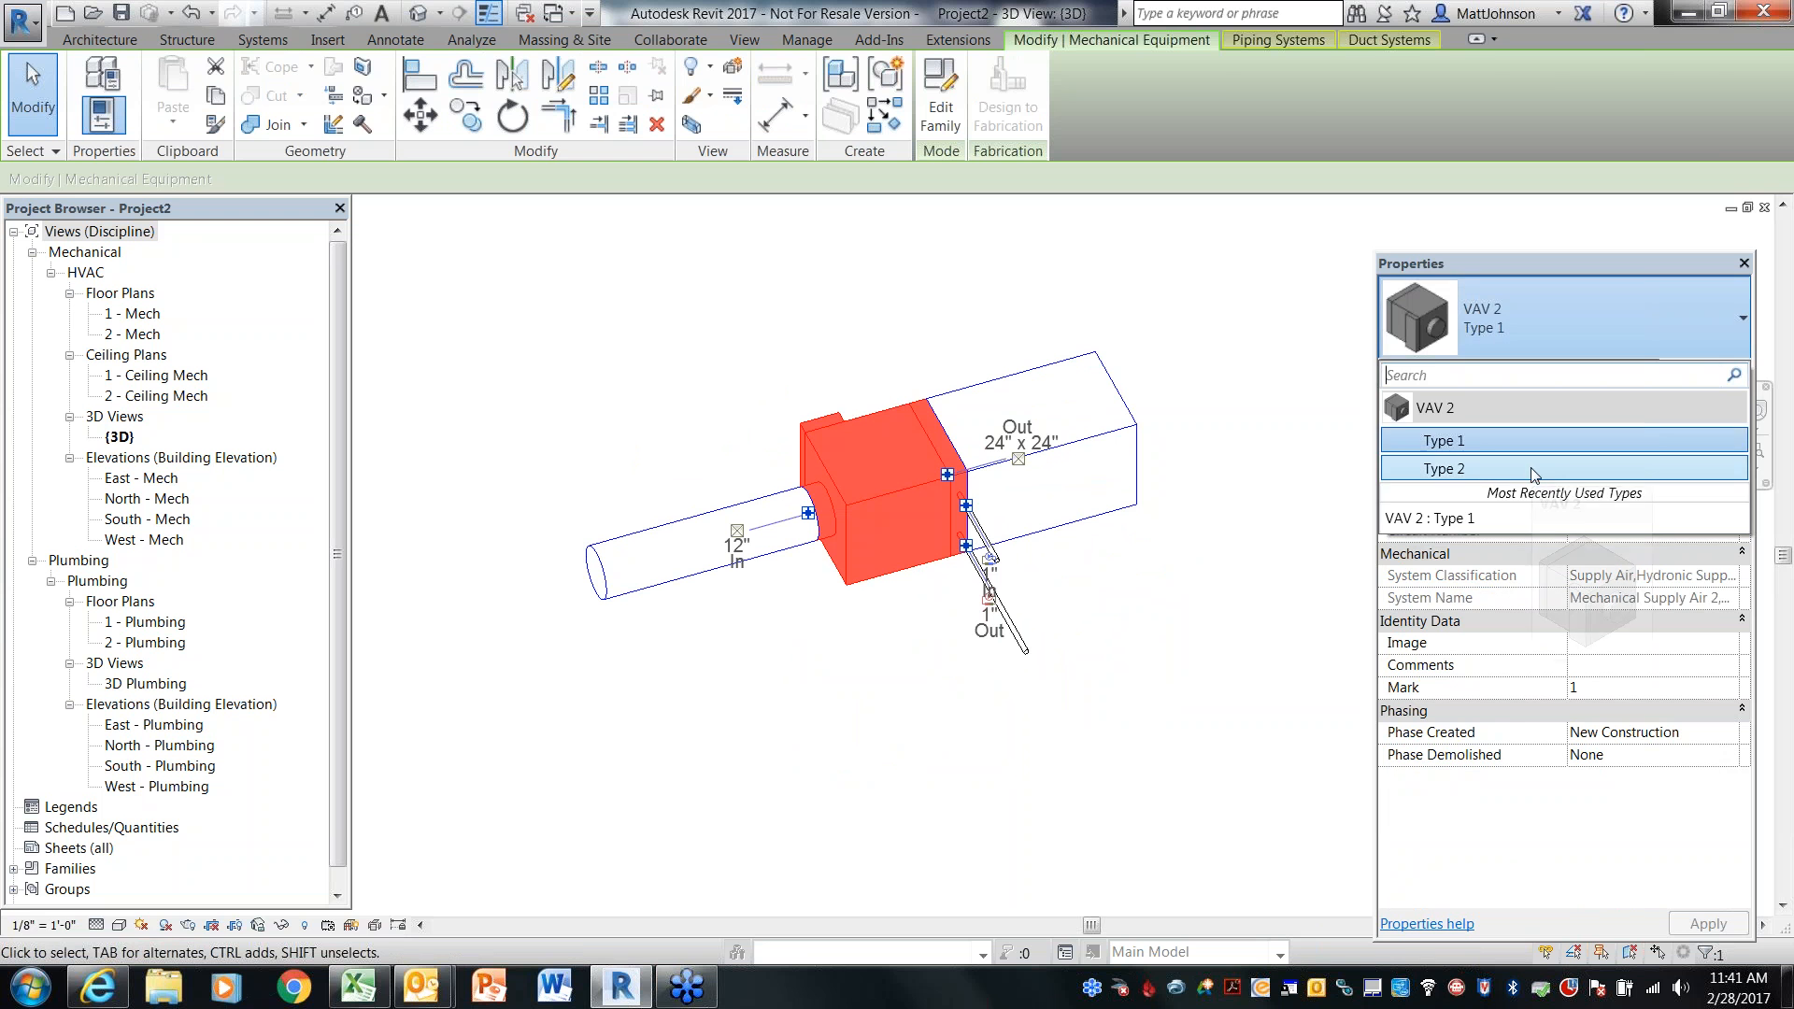
pyautogui.click(1536, 469)
pyautogui.click(852, 749)
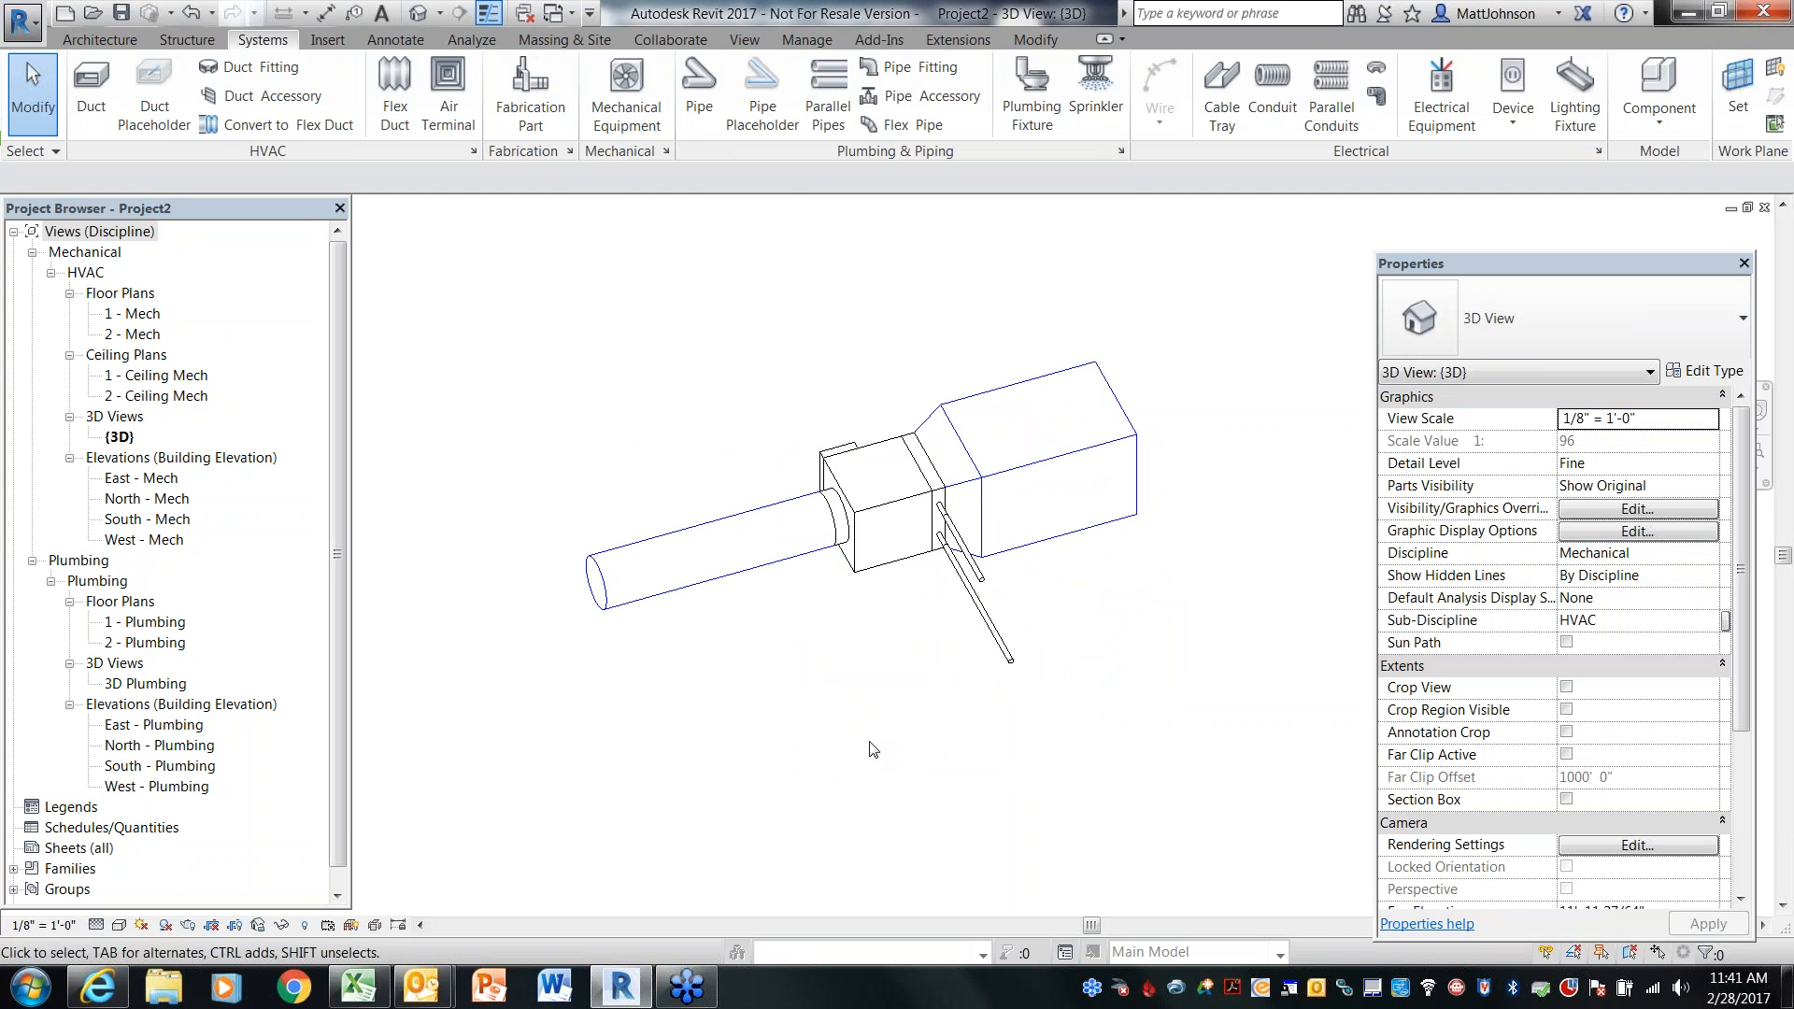
# Edit Type 2's properties, setting BoxDepth, BoxHeight and BoxLength to 1' 8" each, and apply the change
pyautogui.keyDown('shift'); pyautogui.moveTo(874, 744); pyautogui.dragTo(931, 626, button='middle'); pyautogui.keyUp('shift')
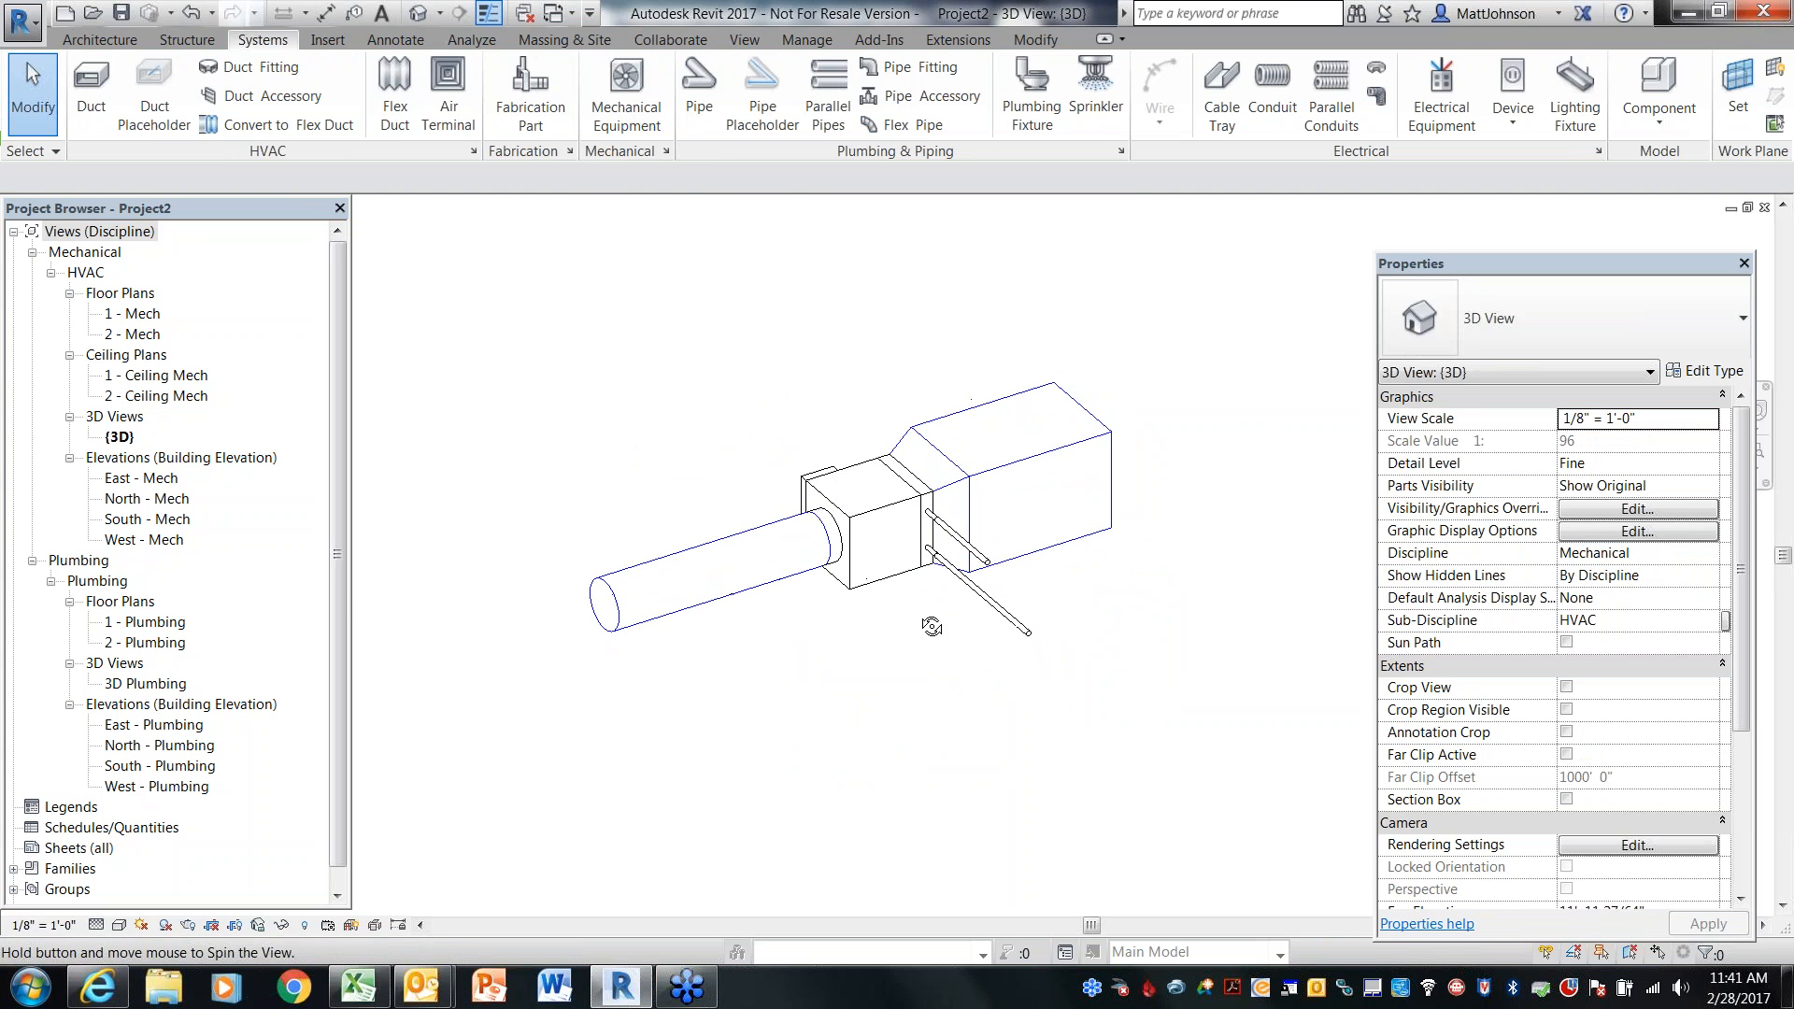
pyautogui.scroll(5, 931, 626)
pyautogui.scroll(-3, 876, 679)
pyautogui.click(869, 630)
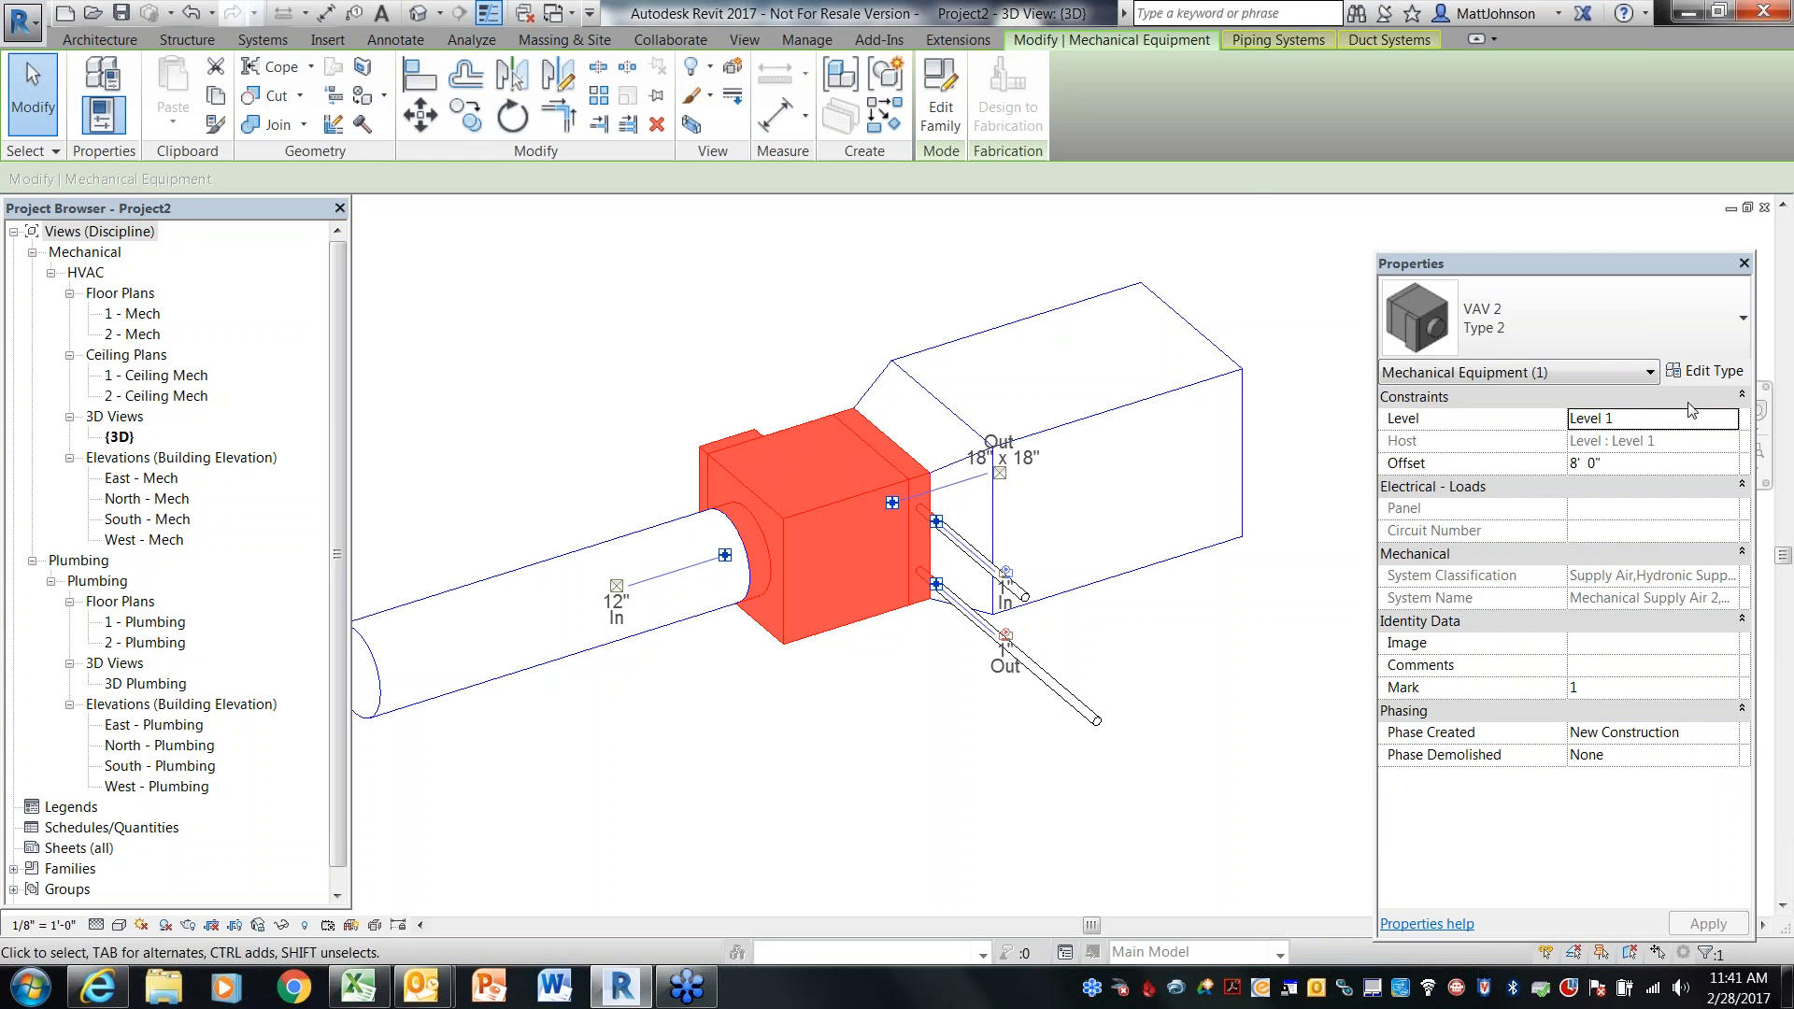
pyautogui.click(1706, 372)
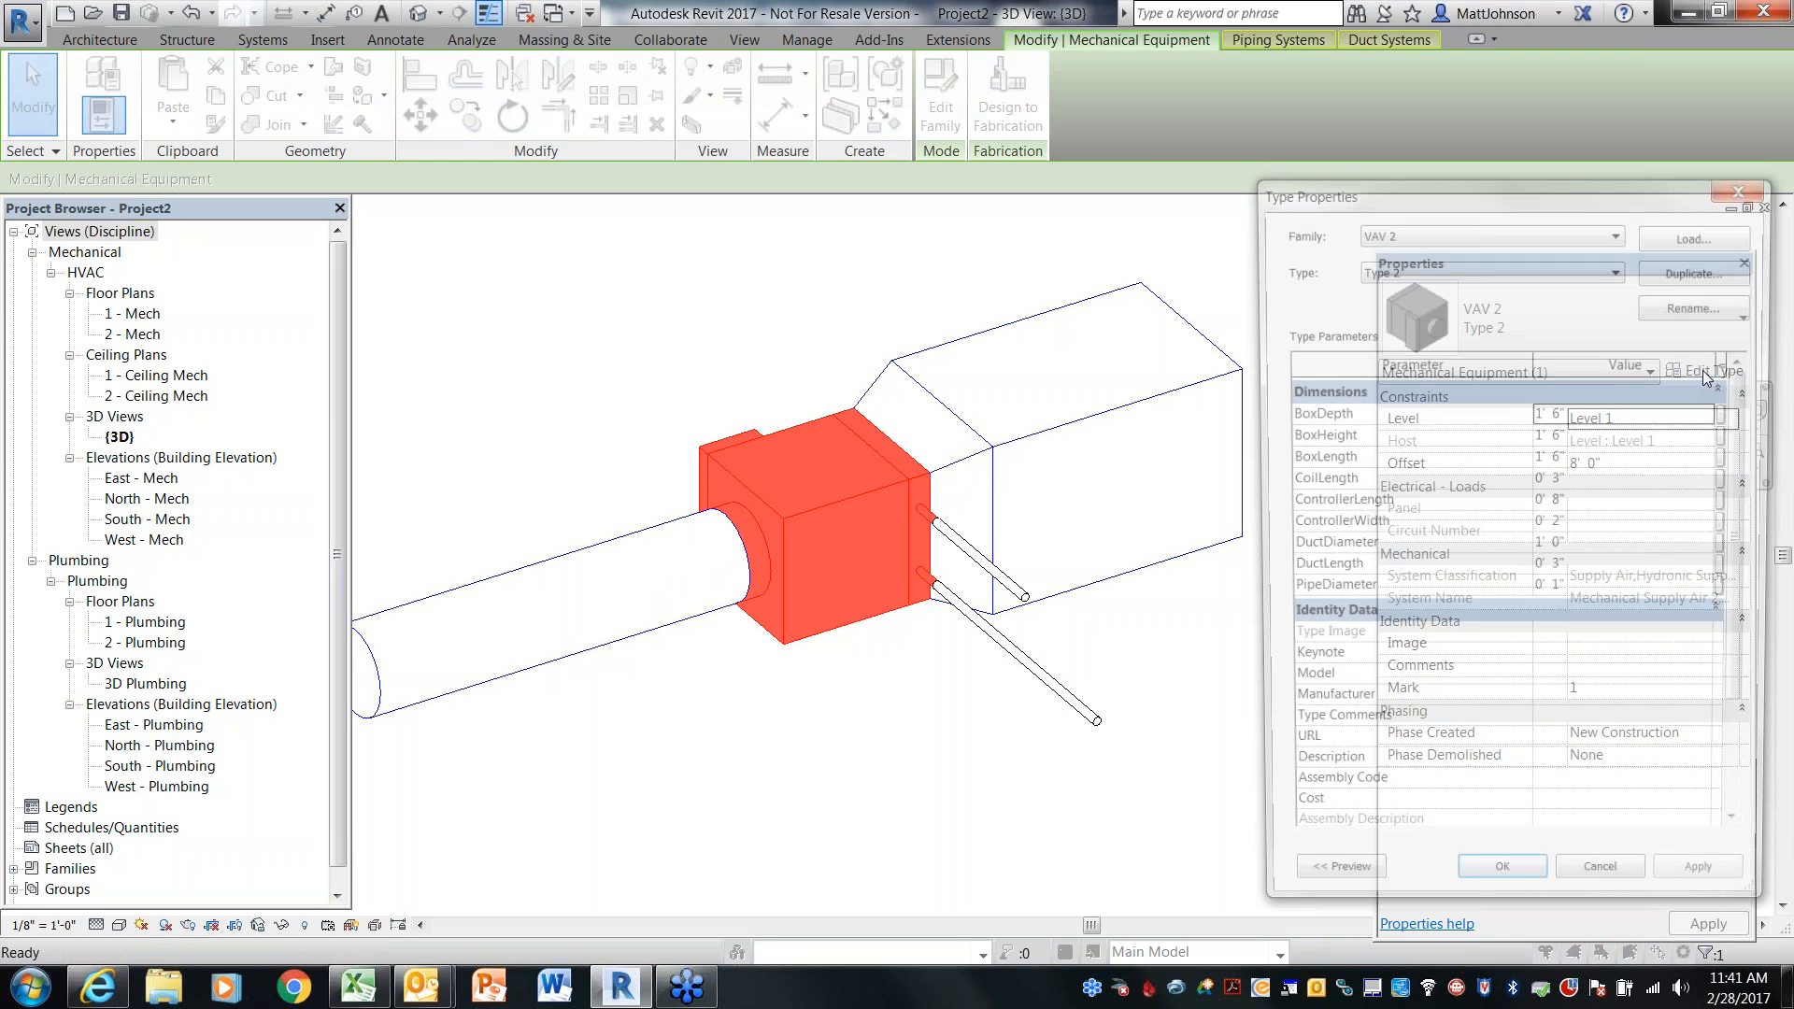
pyautogui.click(1604, 416)
pyautogui.write('8')
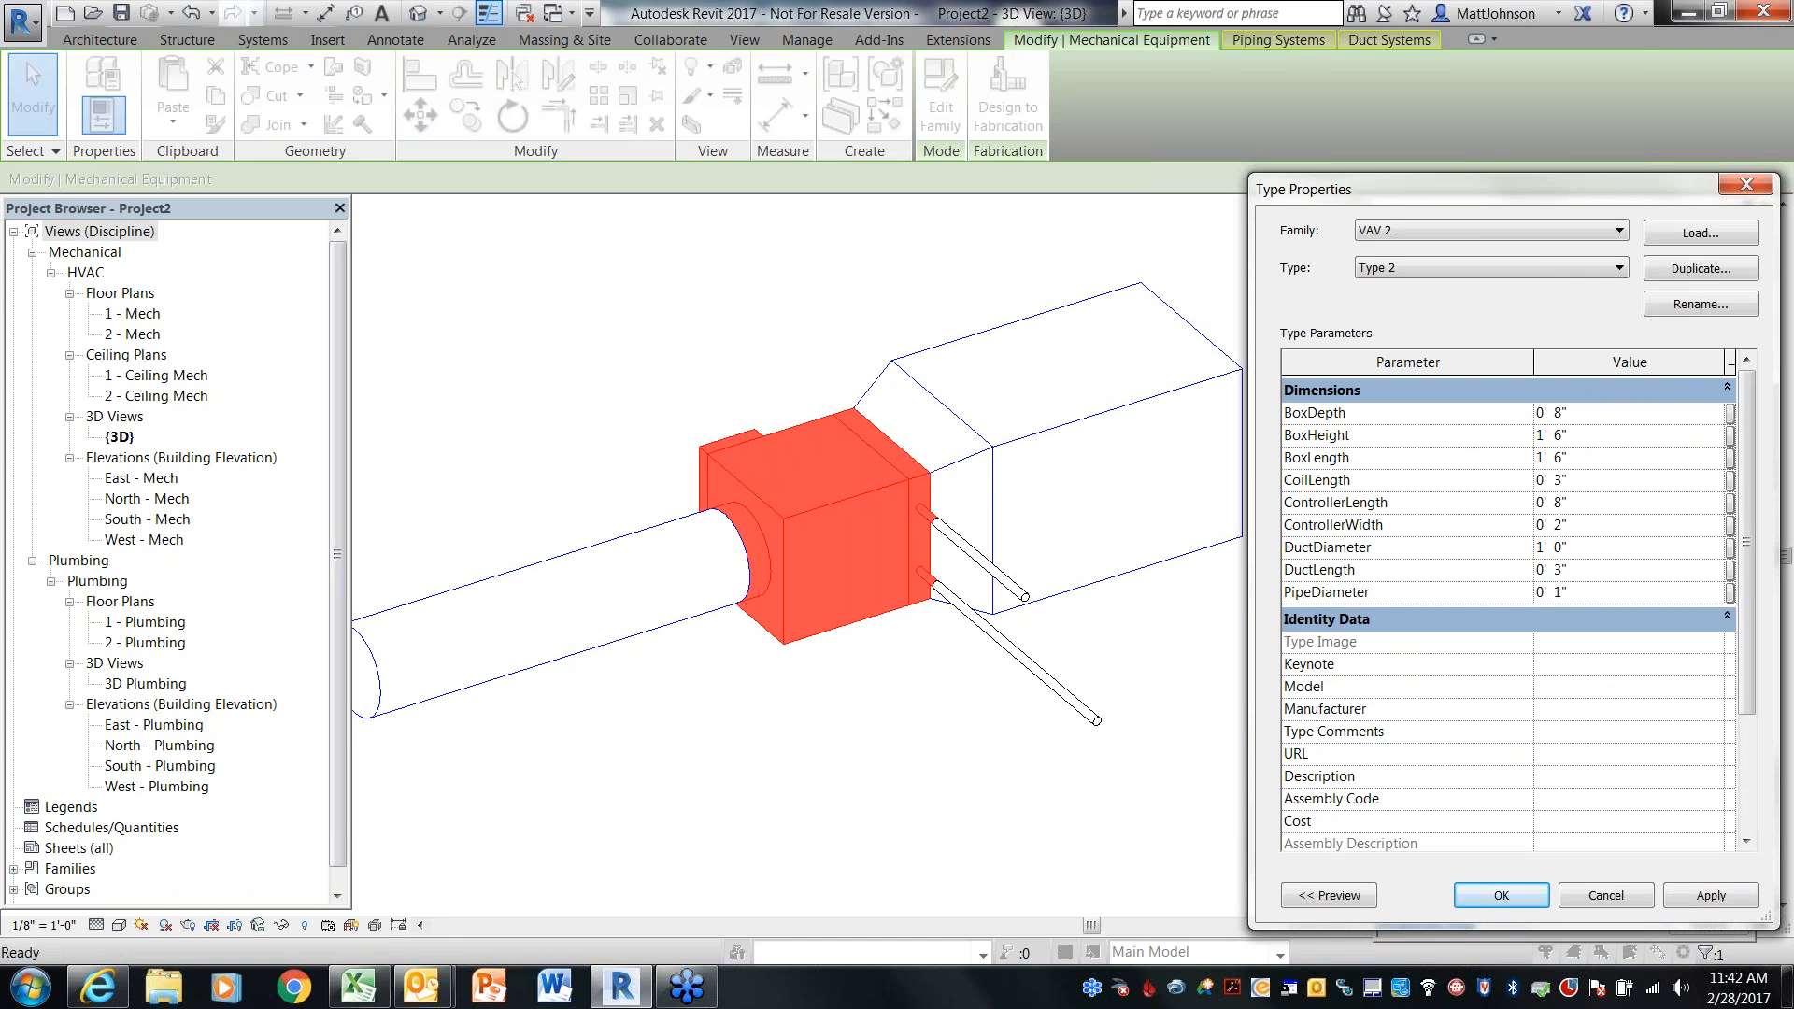
pyautogui.write('1')
pyautogui.write(' 8')
pyautogui.click(1624, 437)
pyautogui.write('0')
pyautogui.press('BackSpace')
pyautogui.write("1'  8")
pyautogui.press('Tab')
pyautogui.write('1 8')
pyautogui.press('Return')
pyautogui.click(1718, 902)
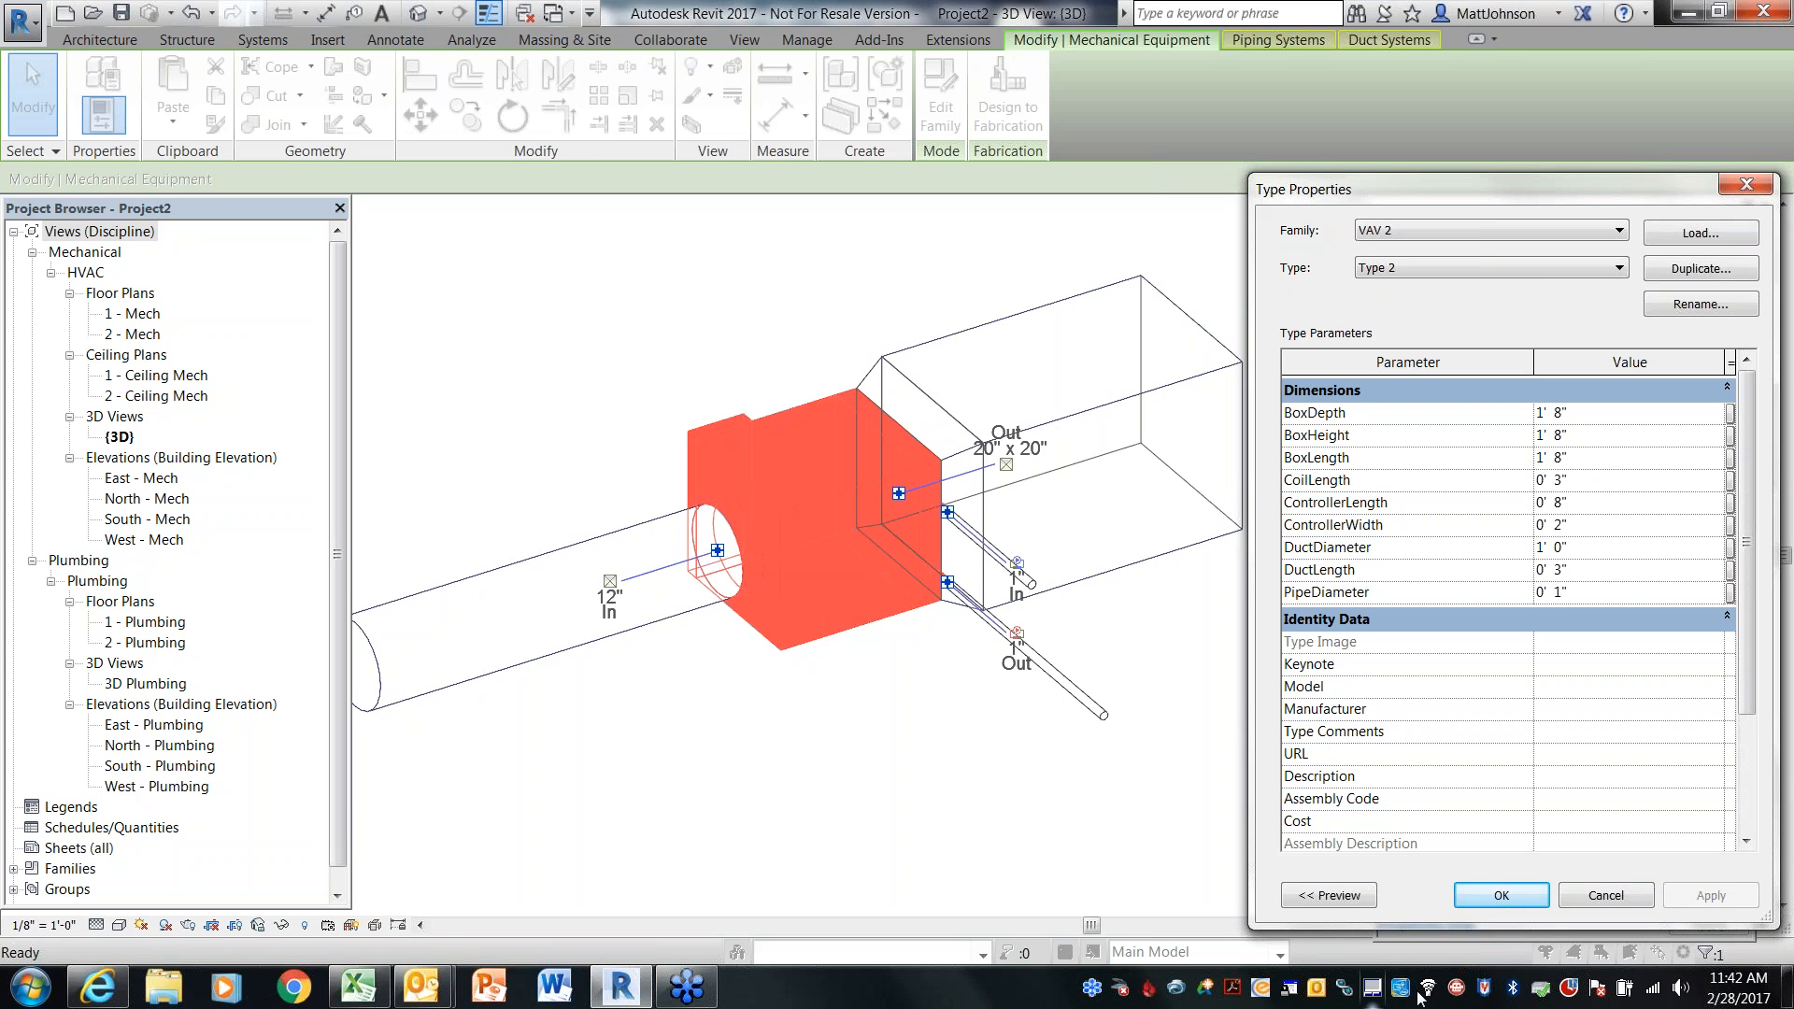
# Close the type properties and inspect the resized VAV 2 box with its connected duct and pipes in the 3D view
pyautogui.click(1501, 895)
pyautogui.click(819, 793)
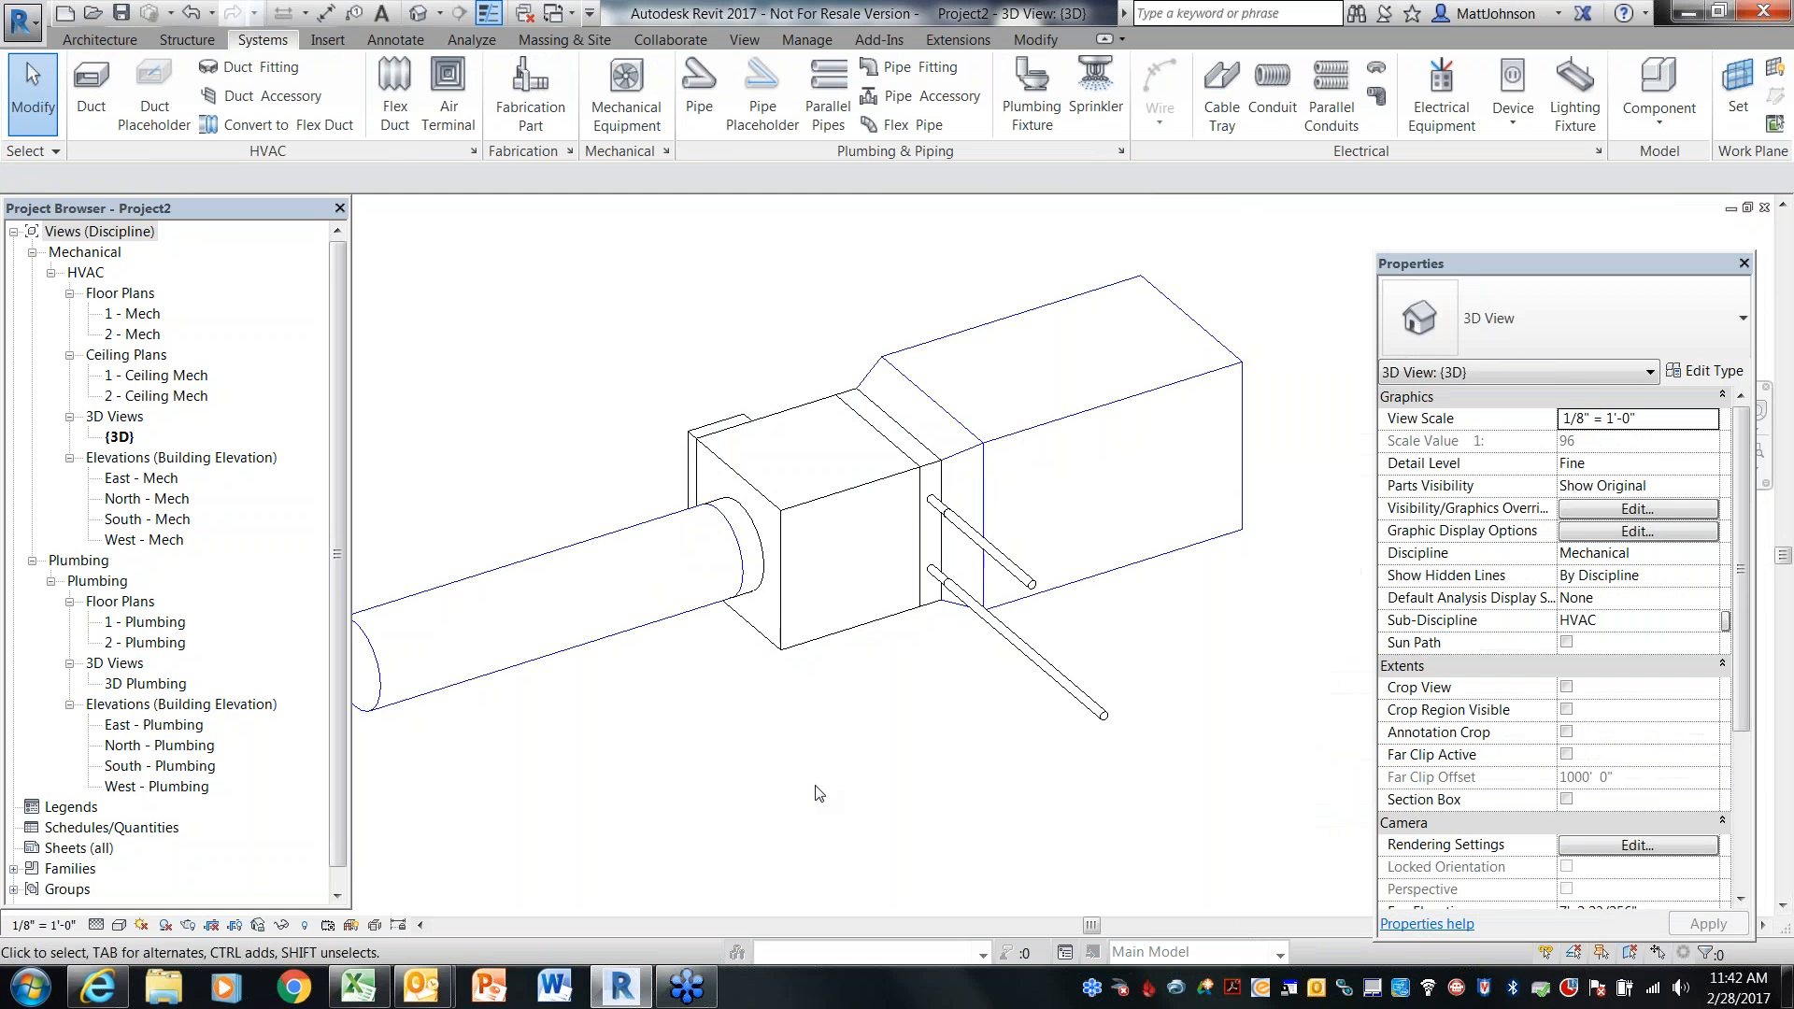
pyautogui.scroll(-2, 818, 793)
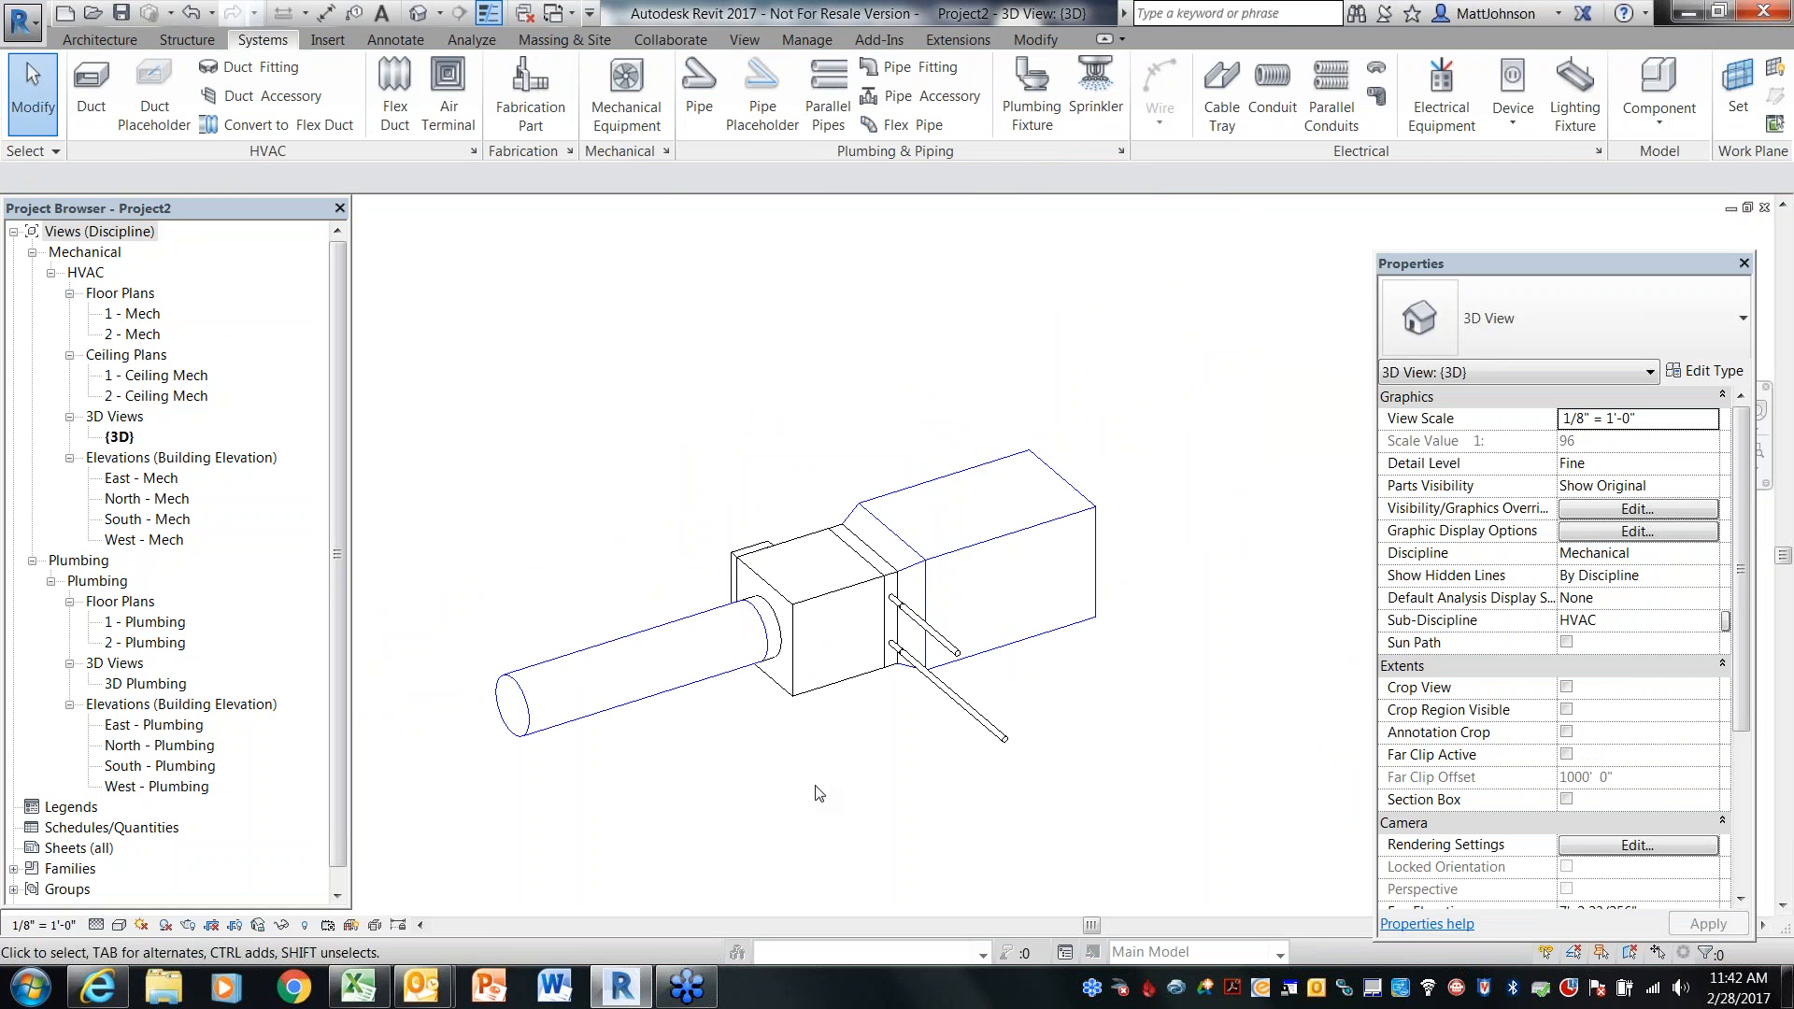
pyautogui.moveTo(861, 786); pyautogui.dragTo(819, 818, button='middle')
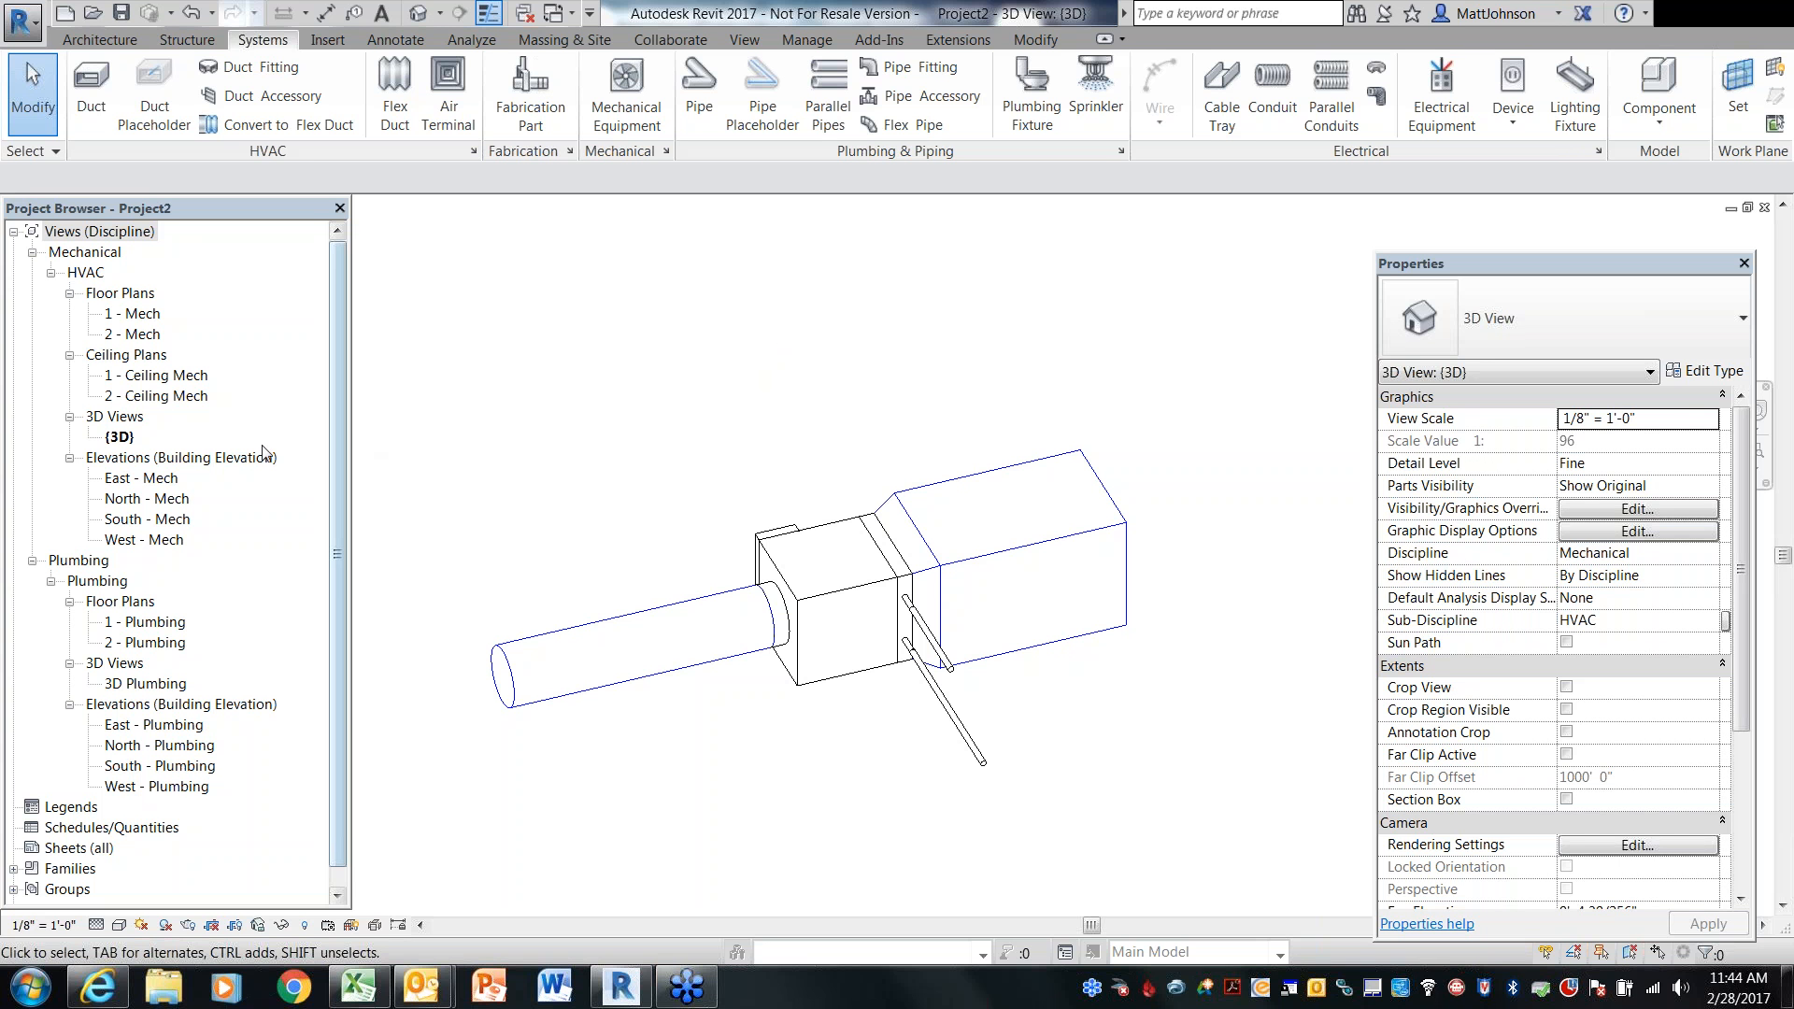
# Open the 1 - Mech floor plan and continue the 12" inlet duct with an elbow turning down, about 3' 1" long
pyautogui.doubleClick(142, 313)
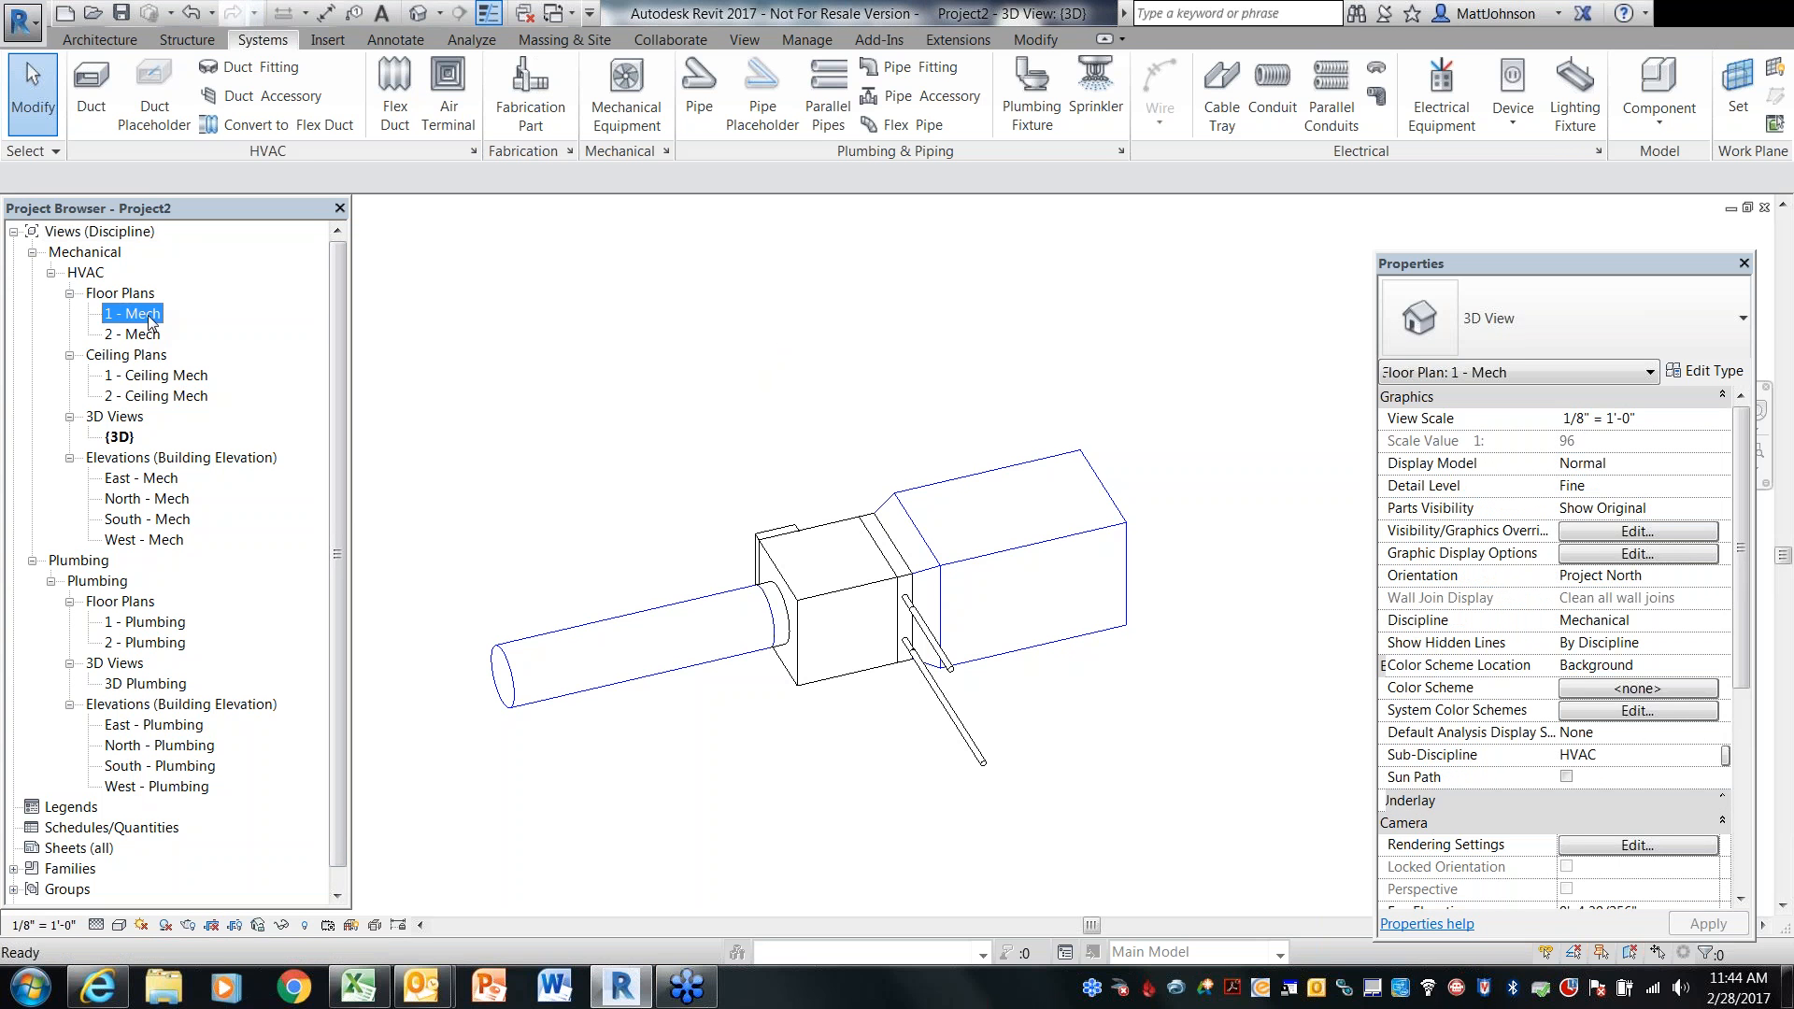
pyautogui.click(479, 524)
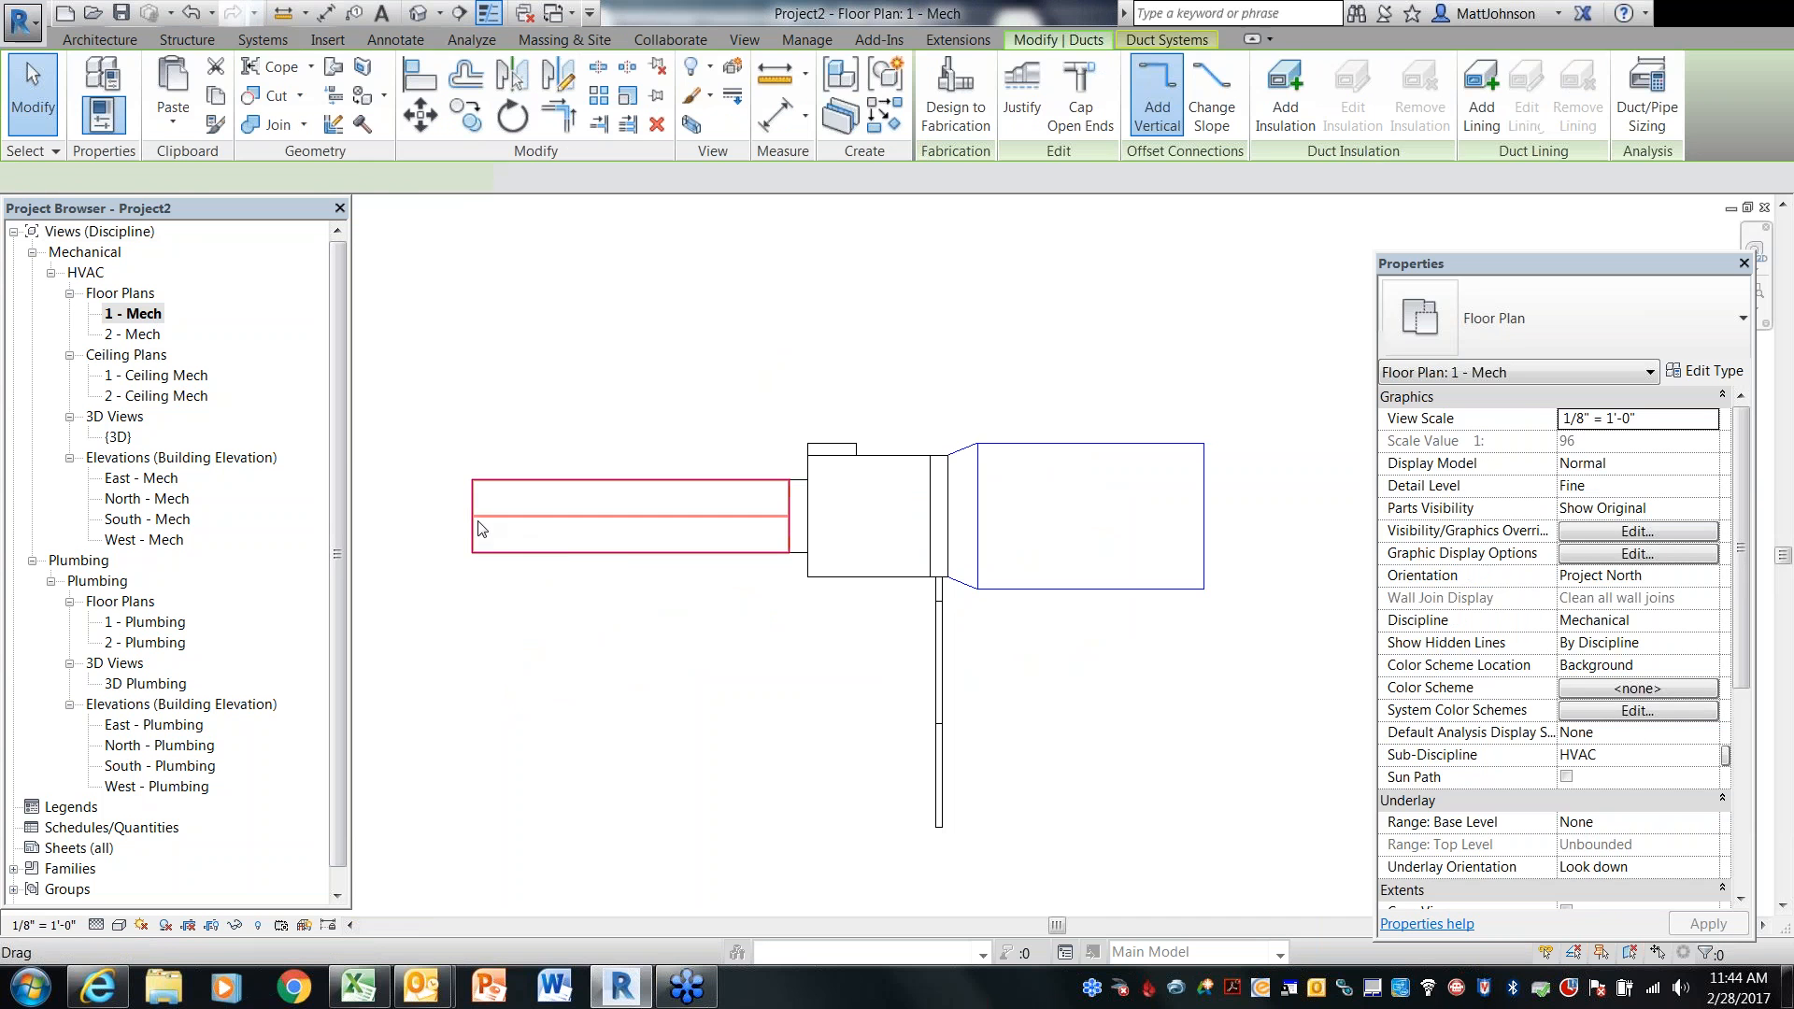
pyautogui.rightClick(472, 515)
pyautogui.click(527, 512)
pyautogui.scroll(-2, 661, 579)
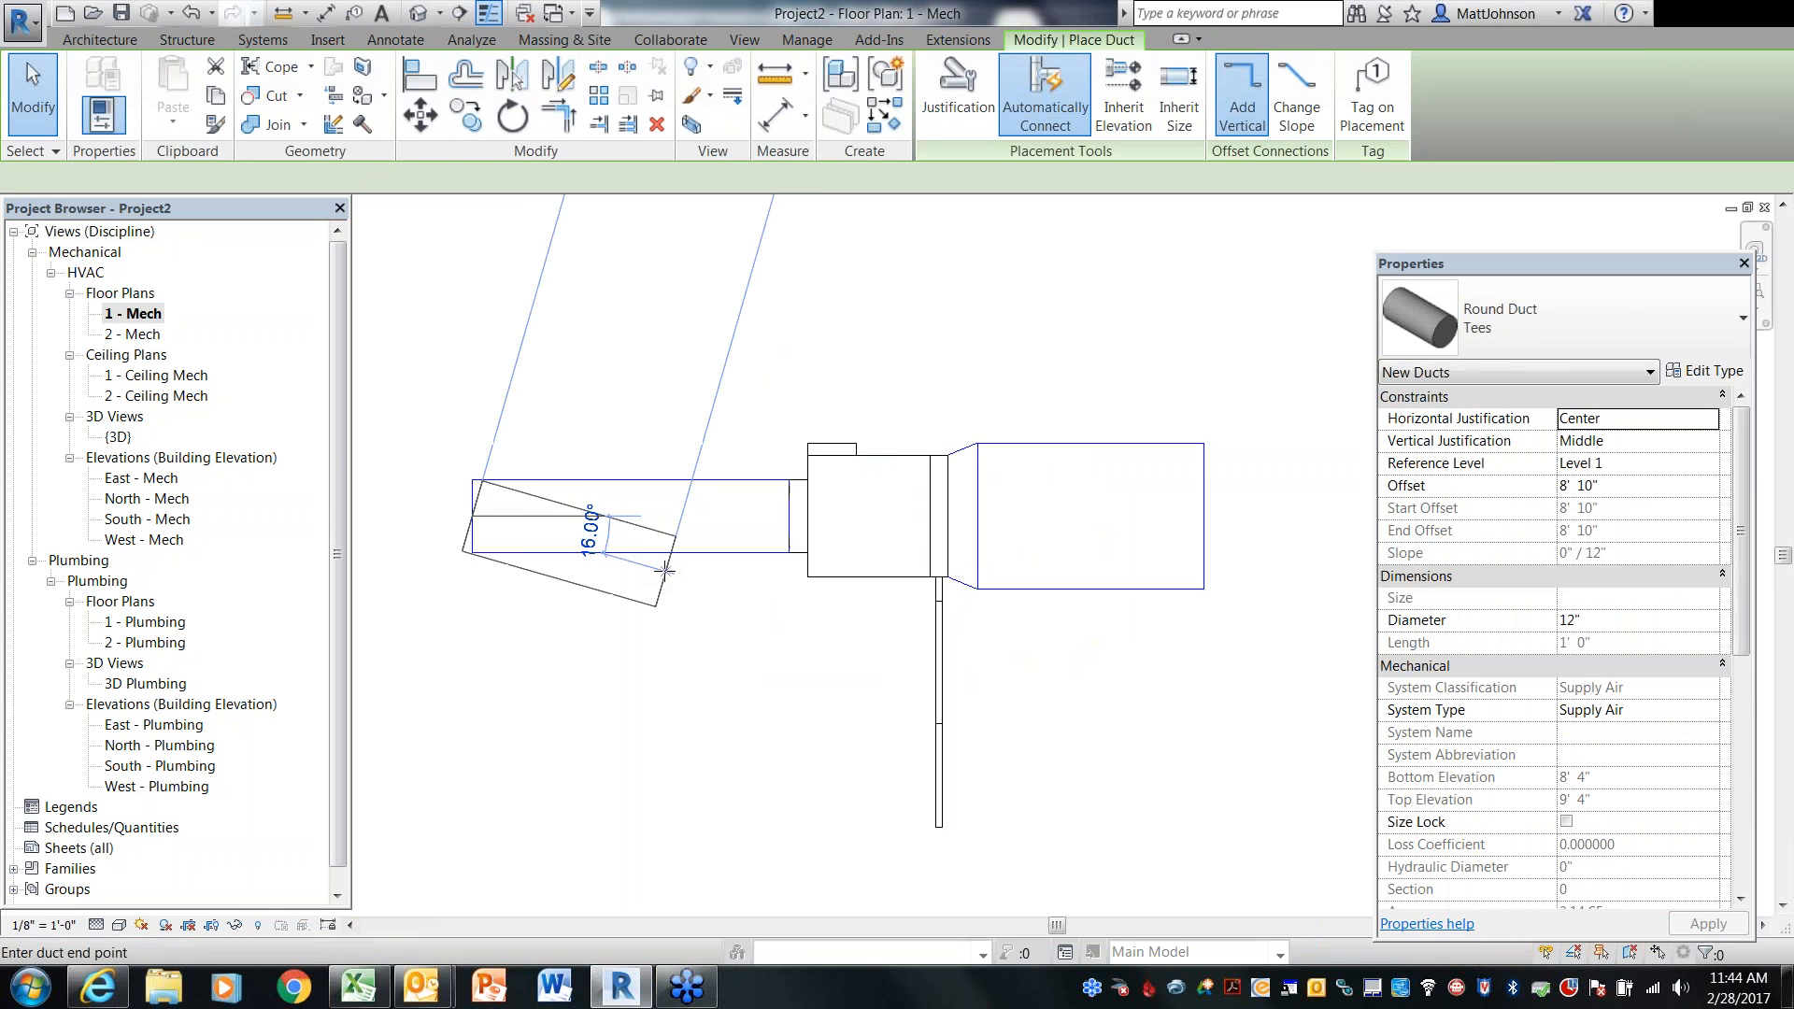
pyautogui.click(520, 777)
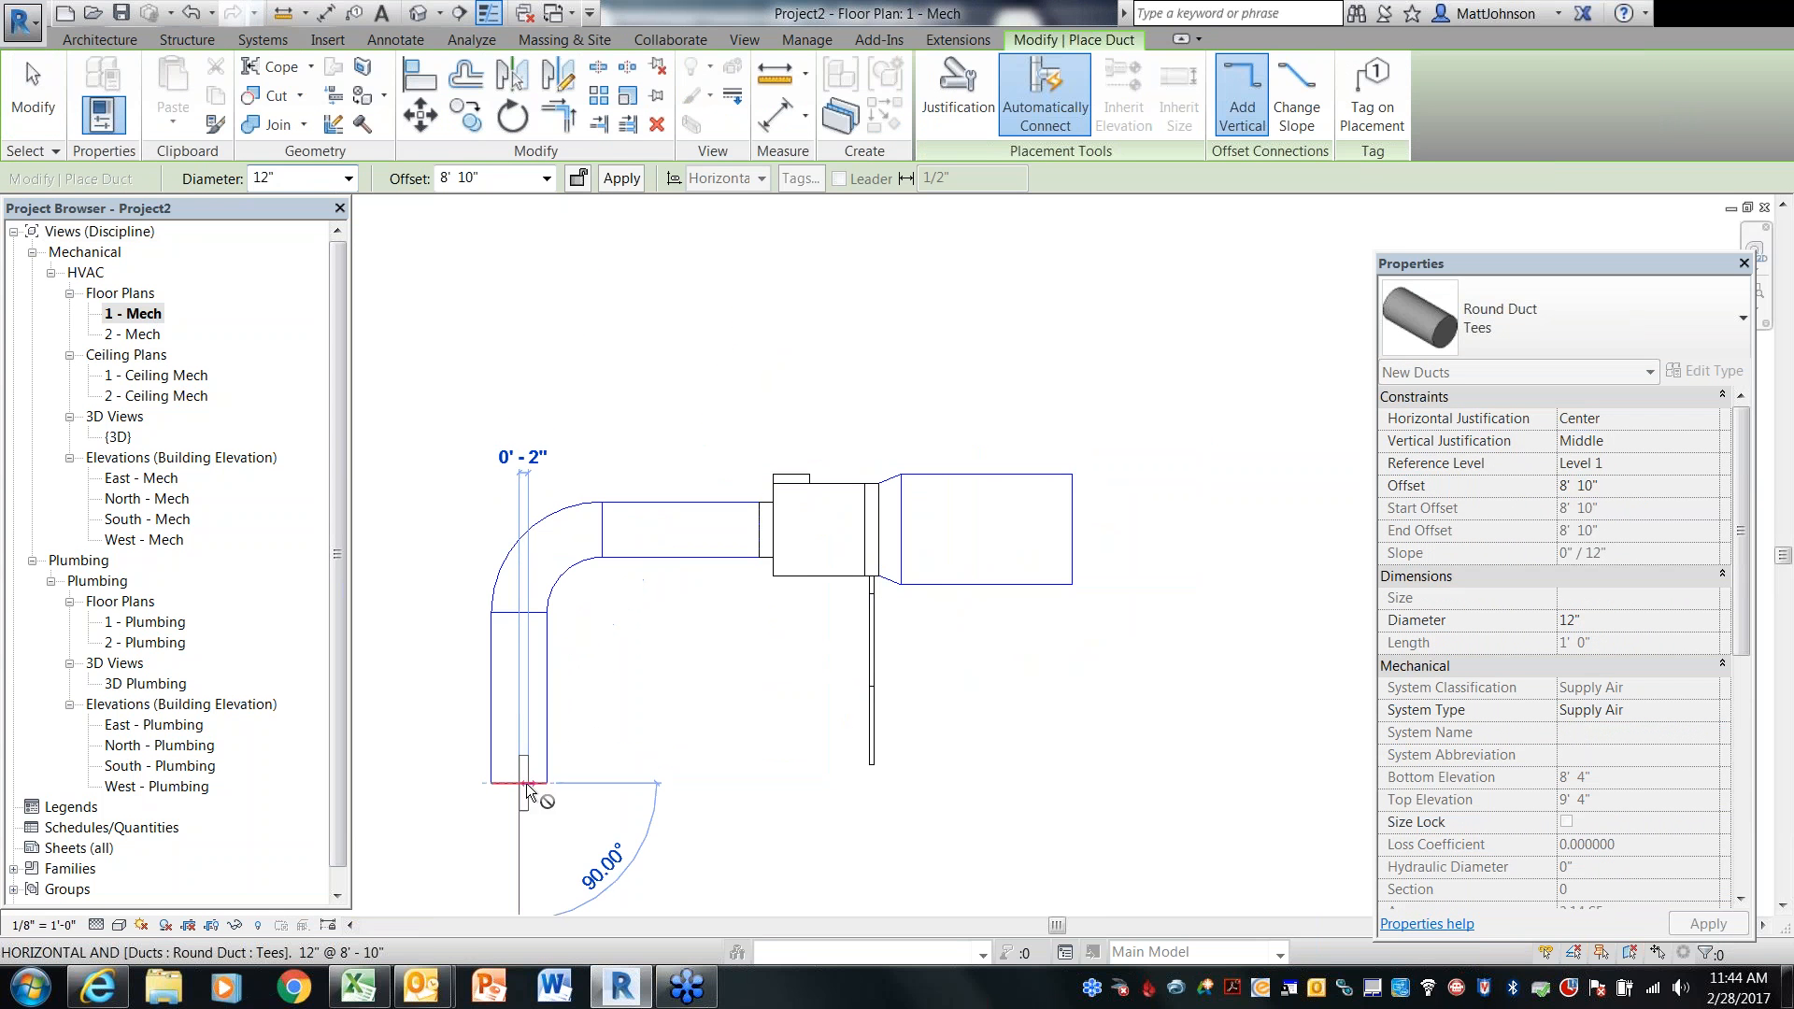
pyautogui.press('Escape')
pyautogui.press('Escape')
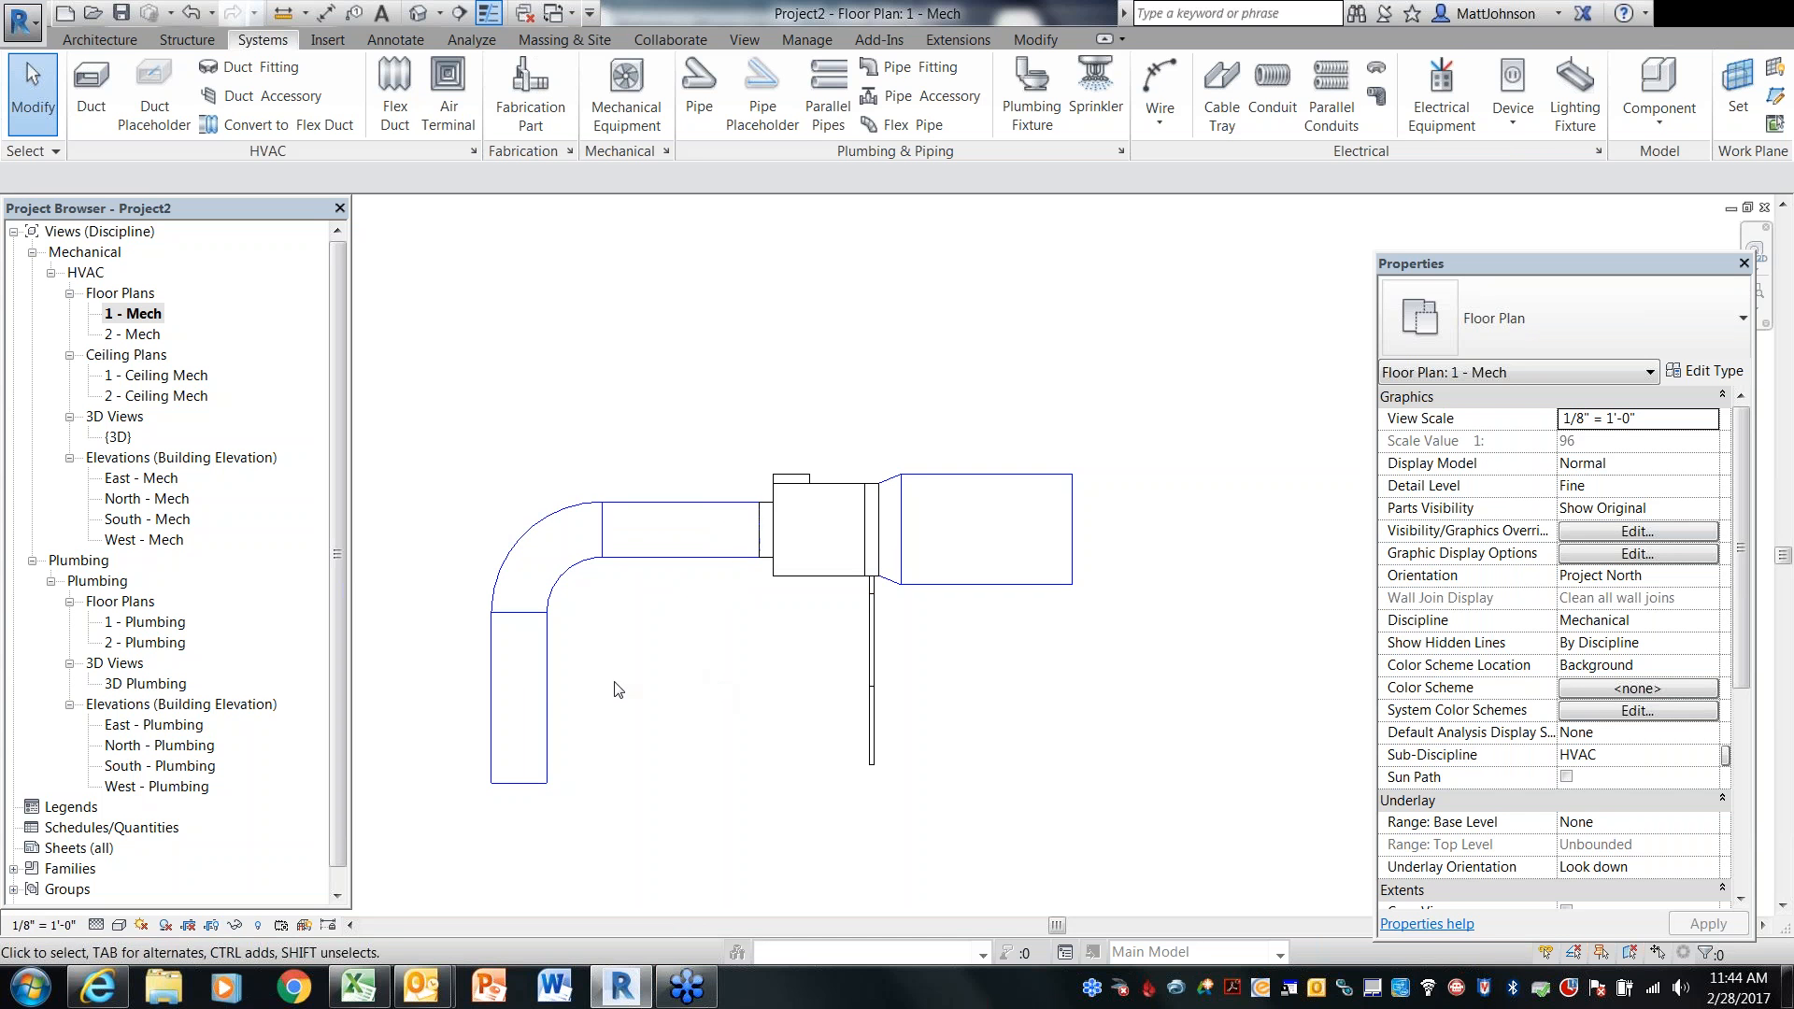
# Try to drag the vertical duct segment over toward the VAV box
pyautogui.click(558, 703)
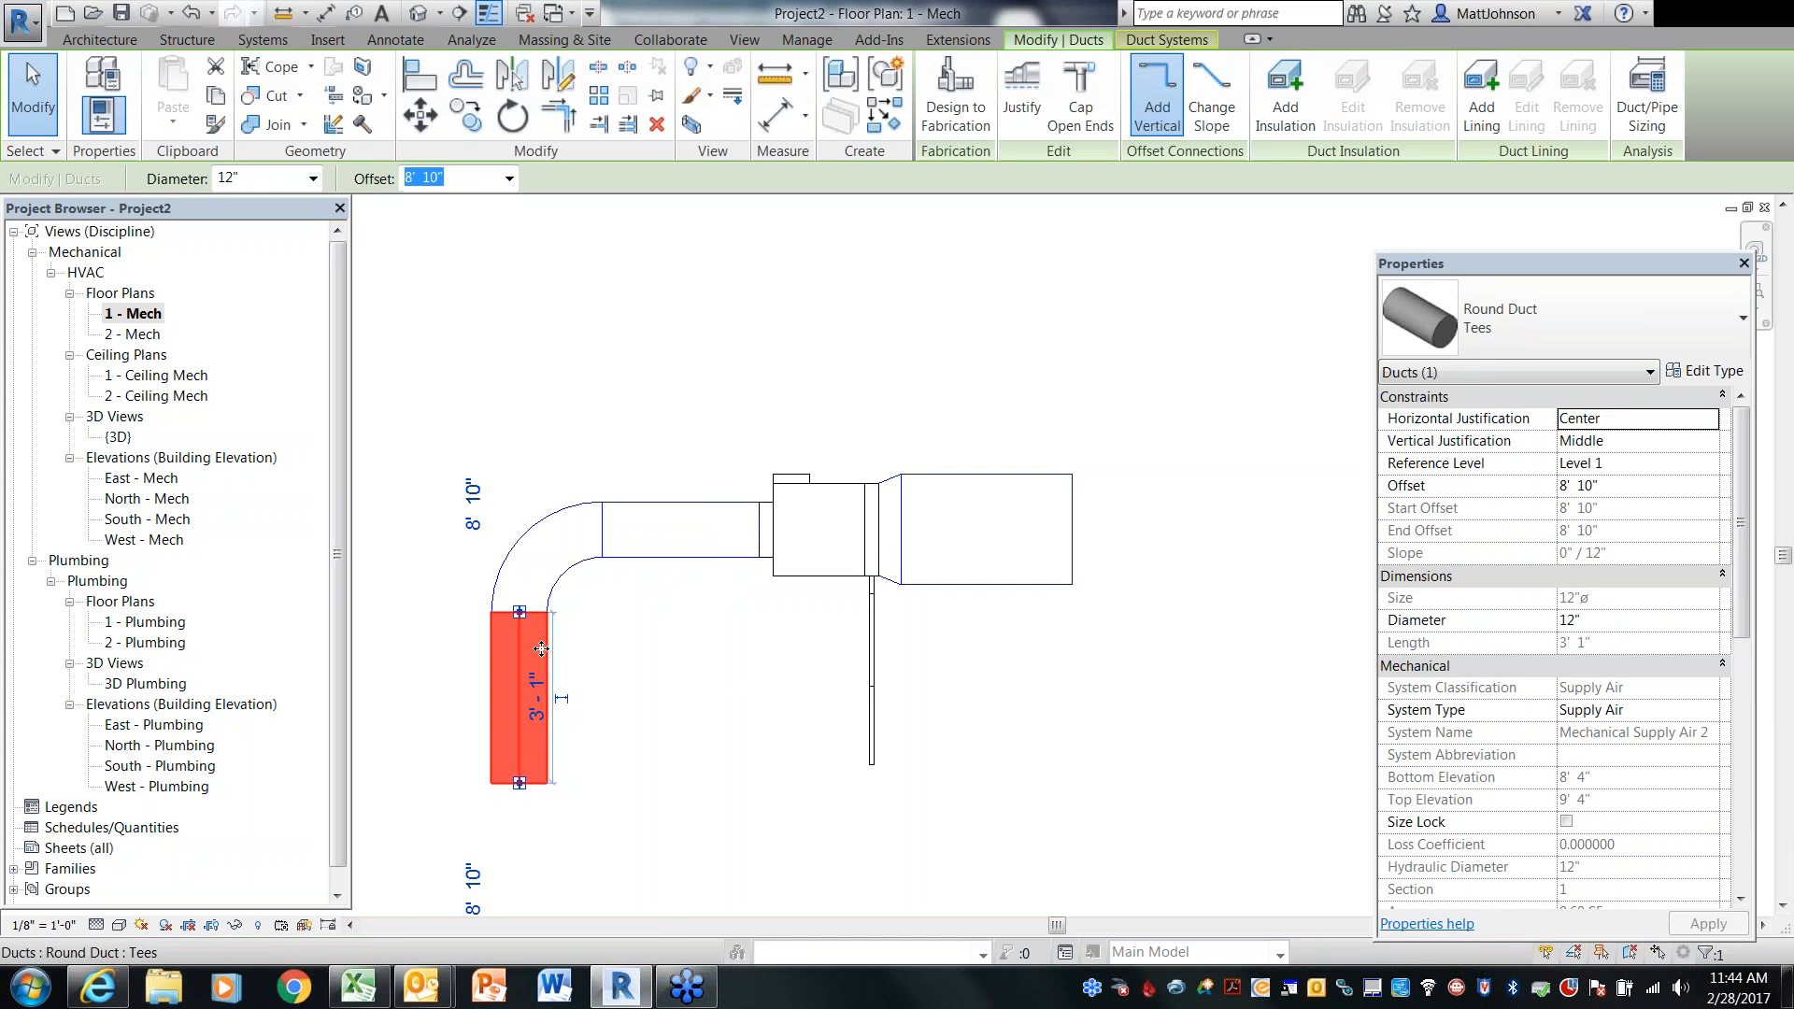
pyautogui.moveTo(558, 703); pyautogui.dragTo(765, 652)
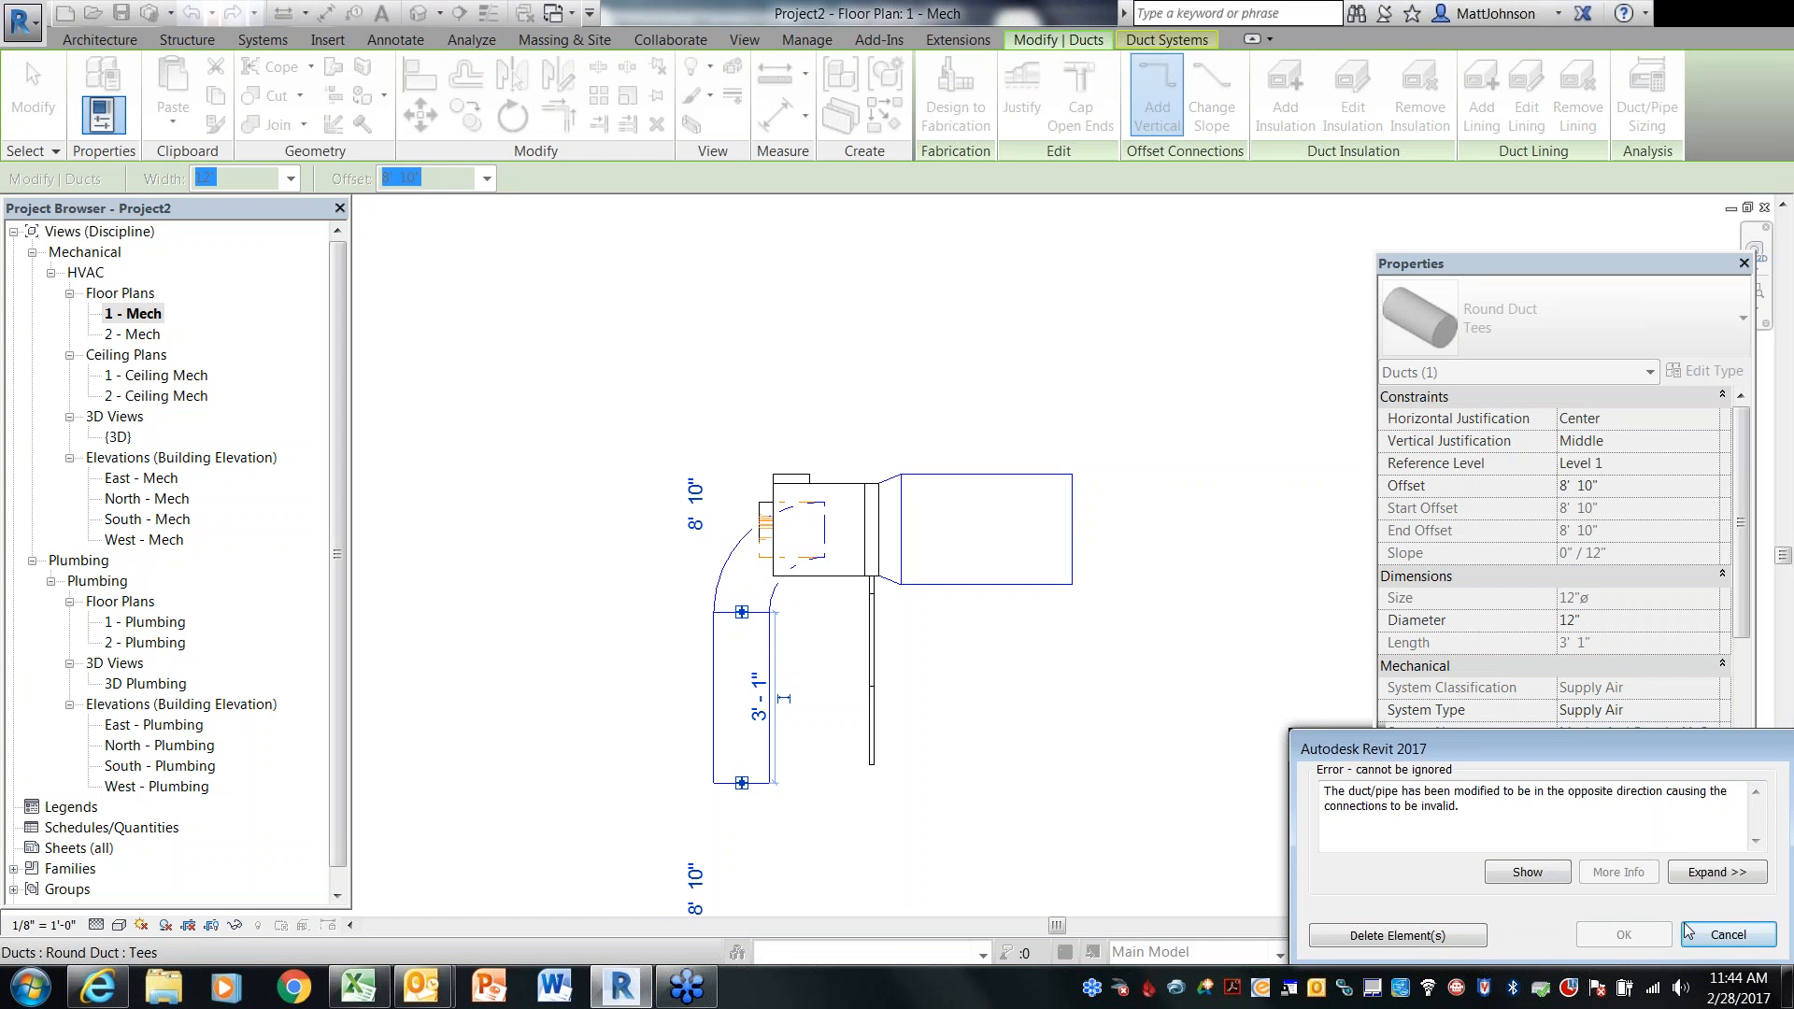
pyautogui.click(1727, 935)
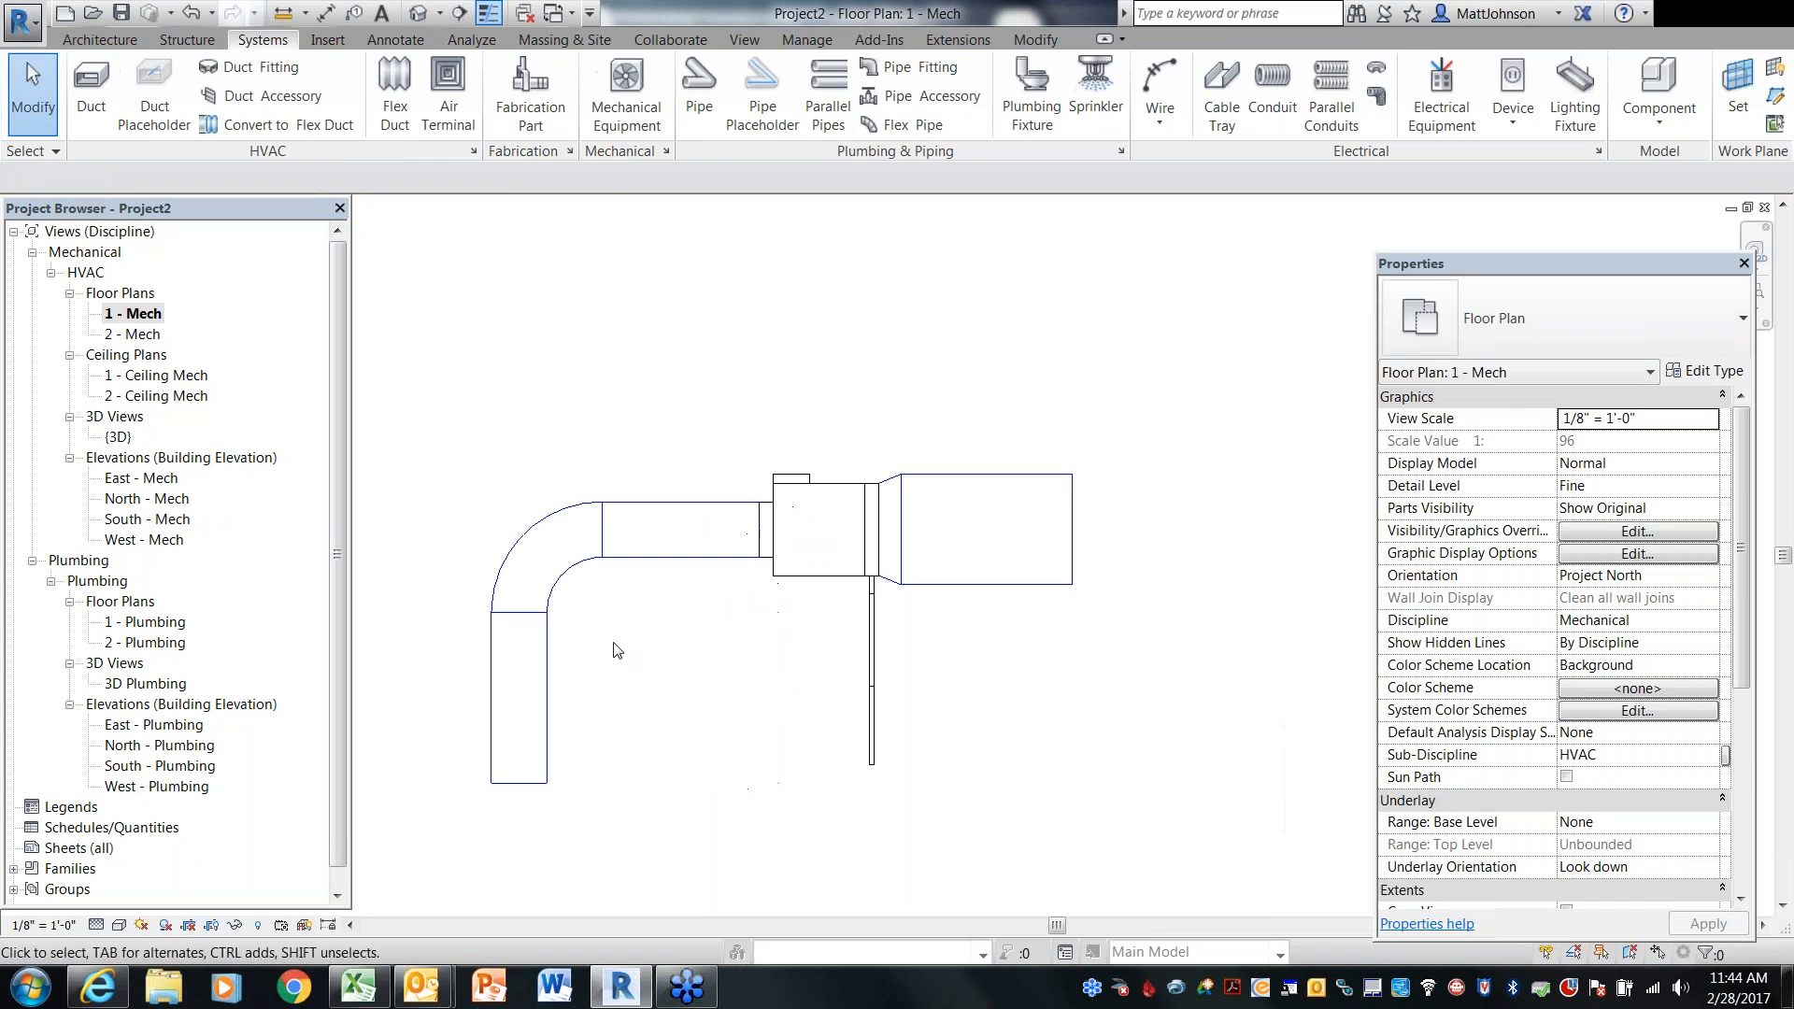
# Move the vertical duct segment slightly to the right, shortening the horizontal run between the elbow and the VAV
pyautogui.click(544, 662)
pyautogui.click(544, 664)
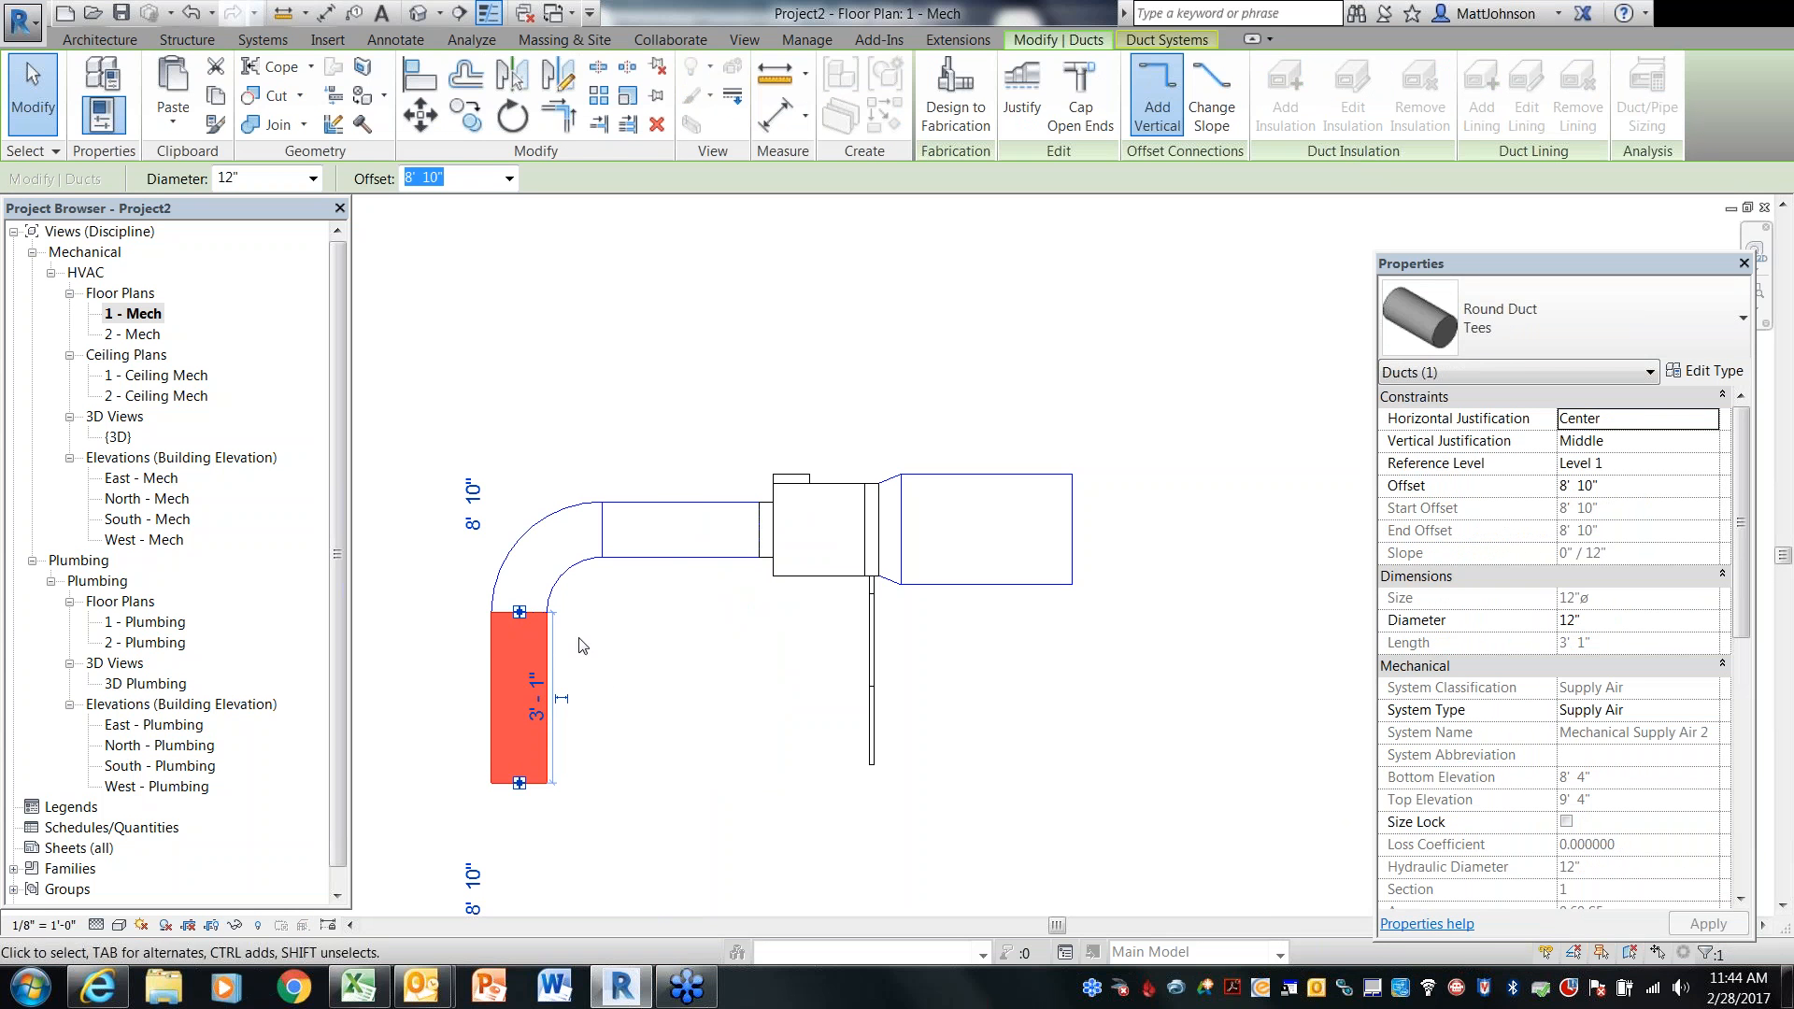
pyautogui.moveTo(546, 665); pyautogui.dragTo(615, 645)
pyautogui.click(1074, 707)
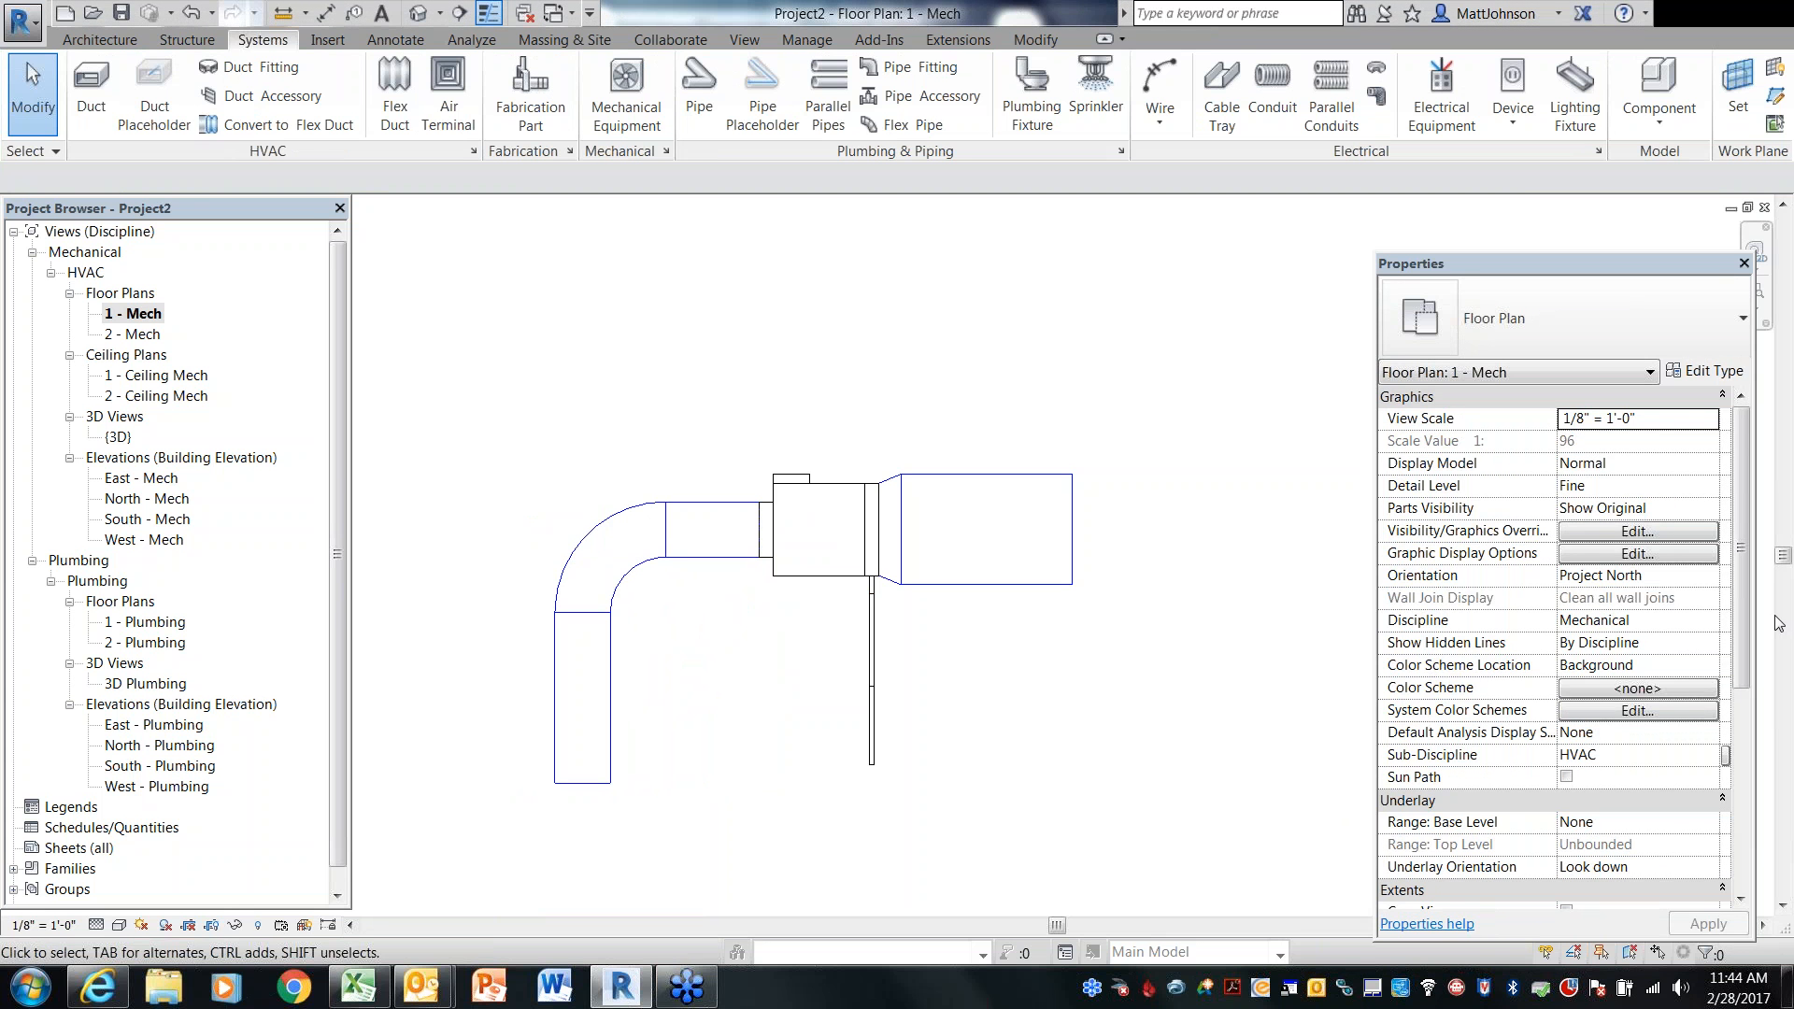